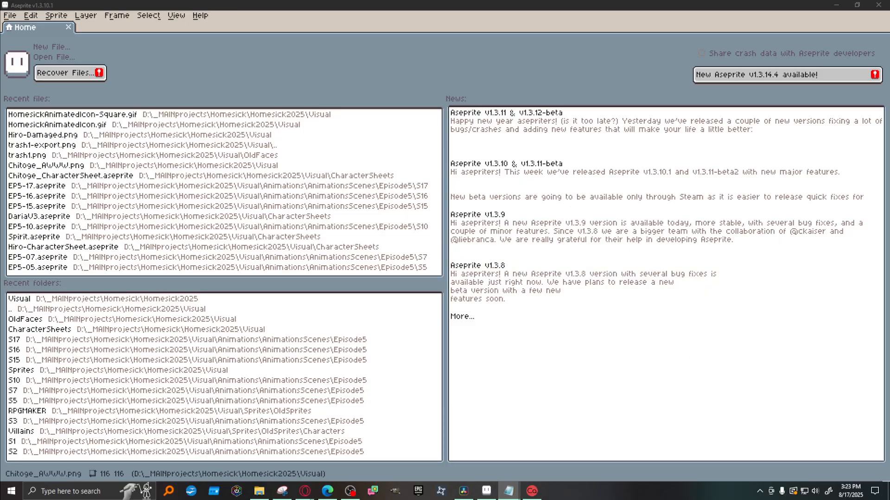
Switch to the Notepad notes and review the "last time" and "between streams" entries, checking them against the Episode5 scene folders.
key(alt+Tab)
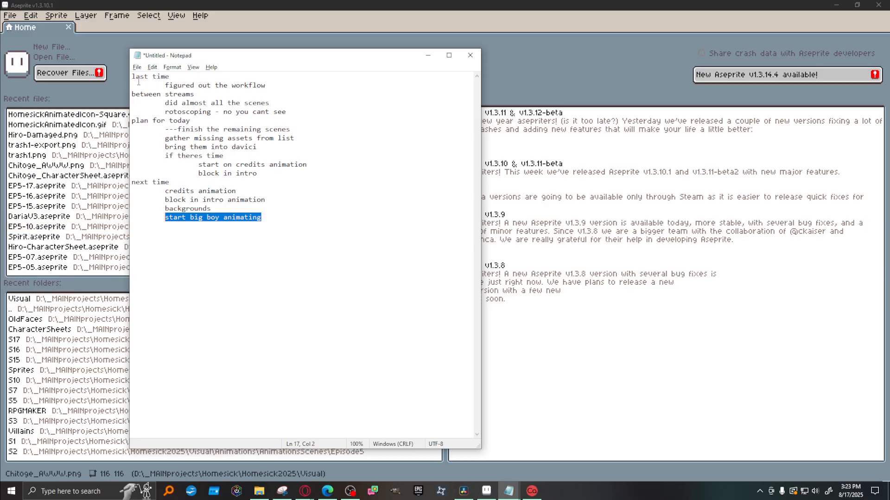
drag(136, 77, 287, 108)
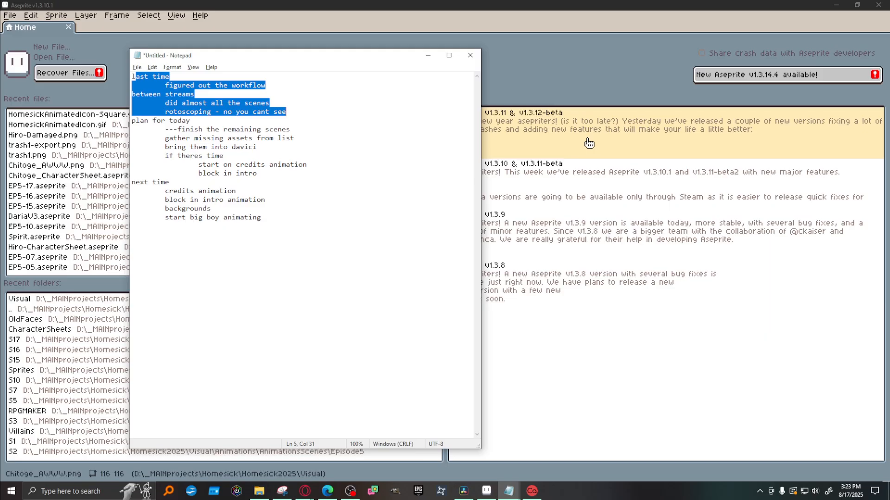
click(134, 94)
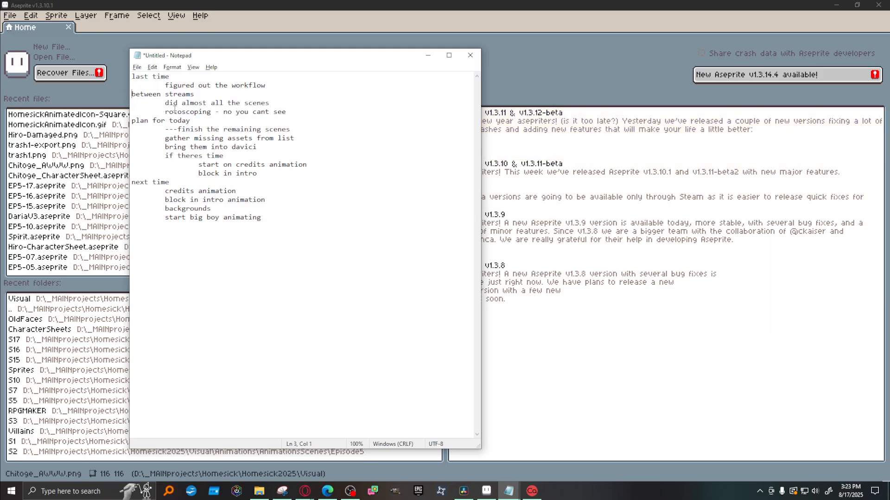
drag(165, 106, 270, 107)
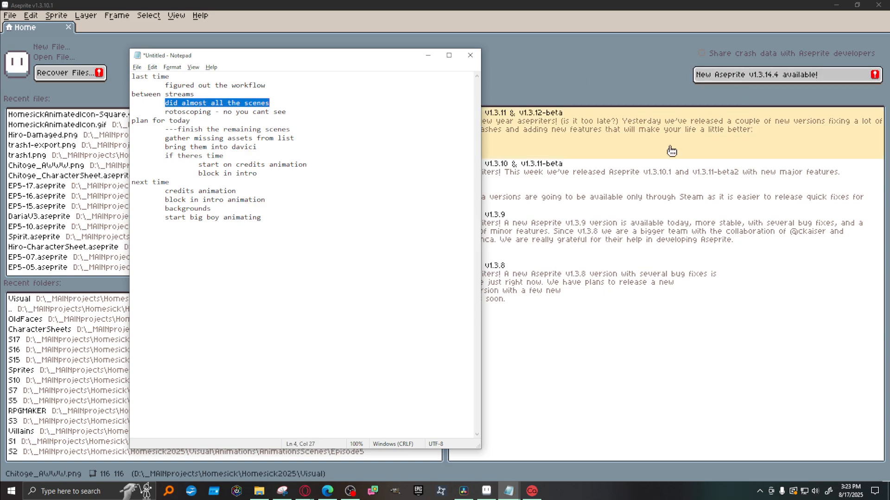
click(259, 491)
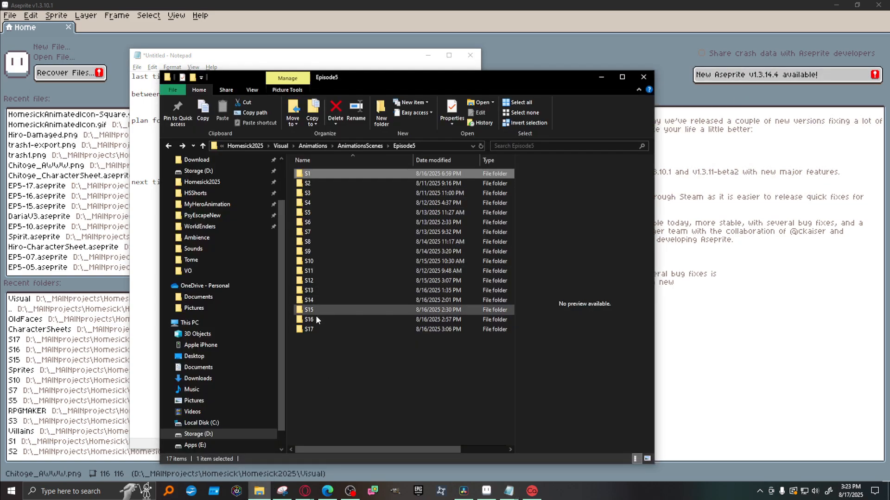
key(alt+Tab)
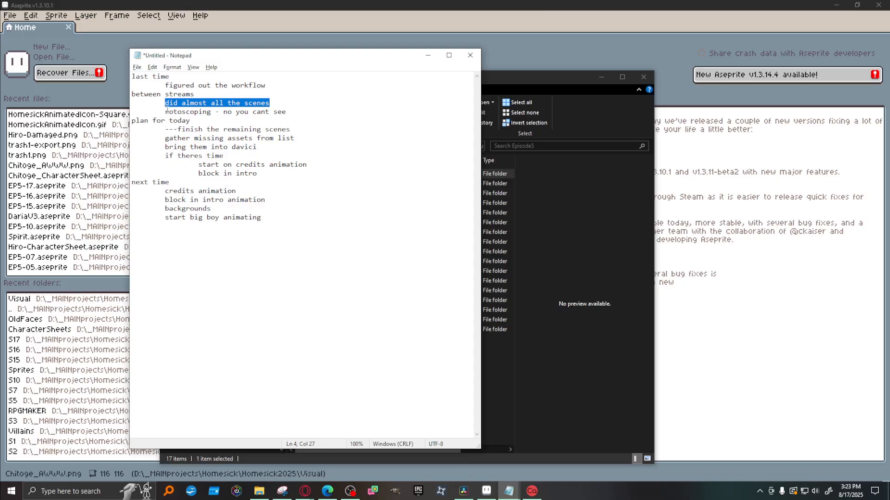
Read through the rotoscoping note and the "plan for today" items, highlighting the lines being reviewed.
drag(166, 112, 290, 113)
drag(168, 130, 185, 129)
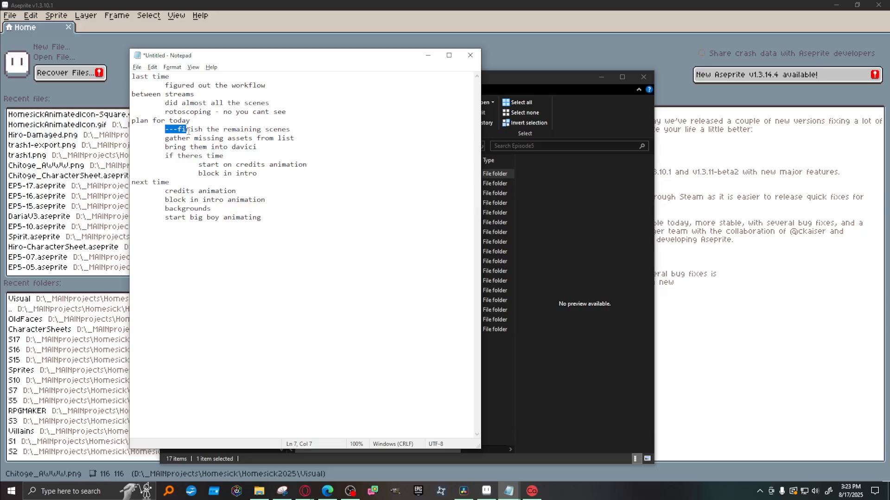
drag(165, 103, 270, 106)
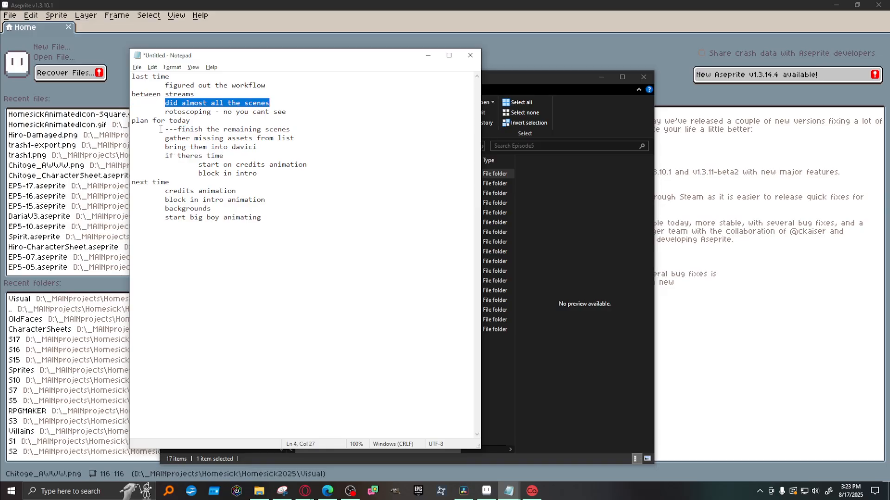
drag(165, 129, 297, 130)
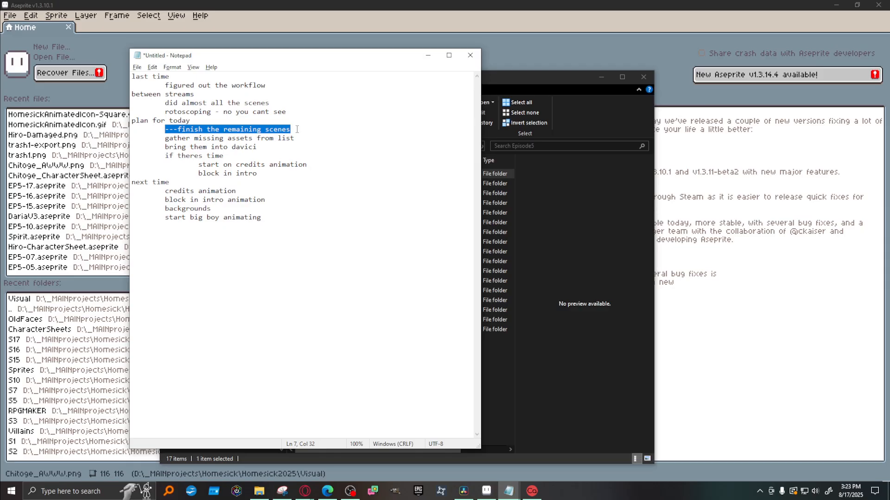
drag(132, 120, 210, 121)
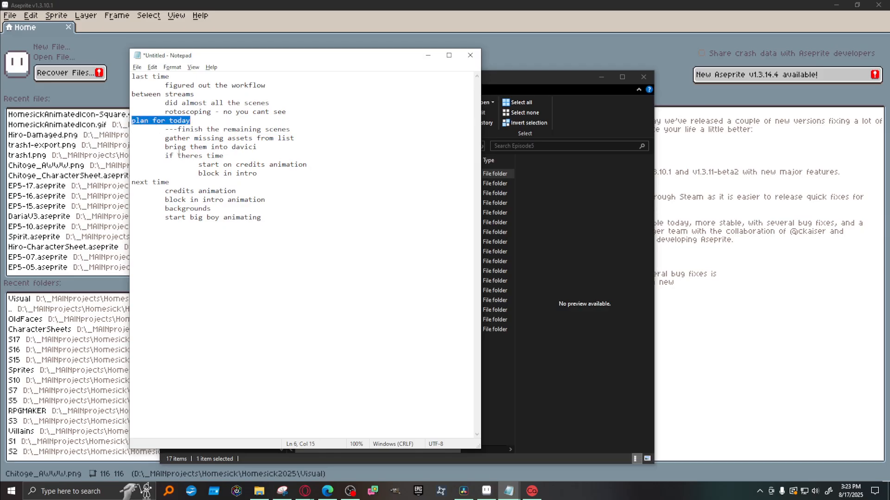
drag(162, 138, 303, 174)
click(292, 150)
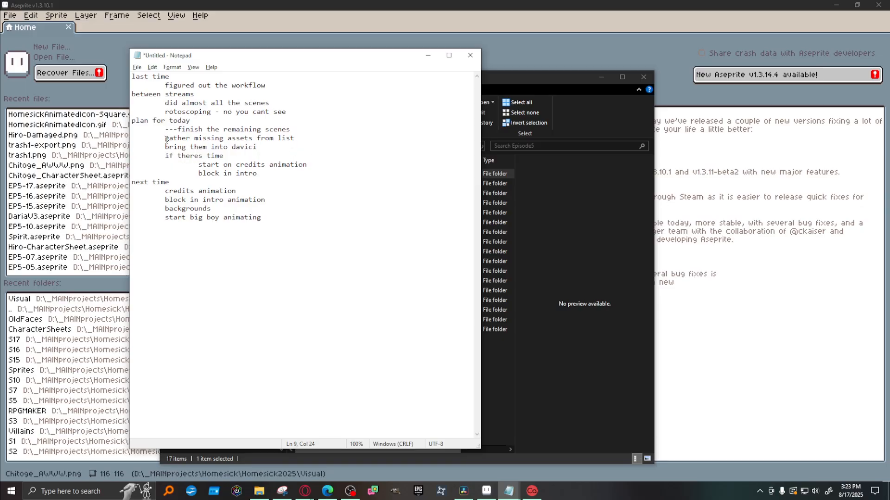
Mark the "gather missing assets from list" item in the notes with a leading "--" and highlight that line.
drag(166, 139, 301, 137)
key(Left)
text(--)
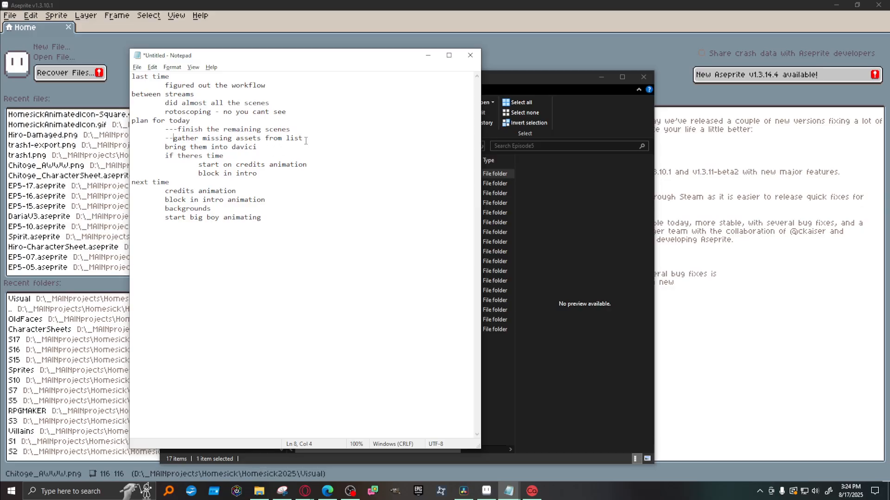
drag(302, 138, 168, 138)
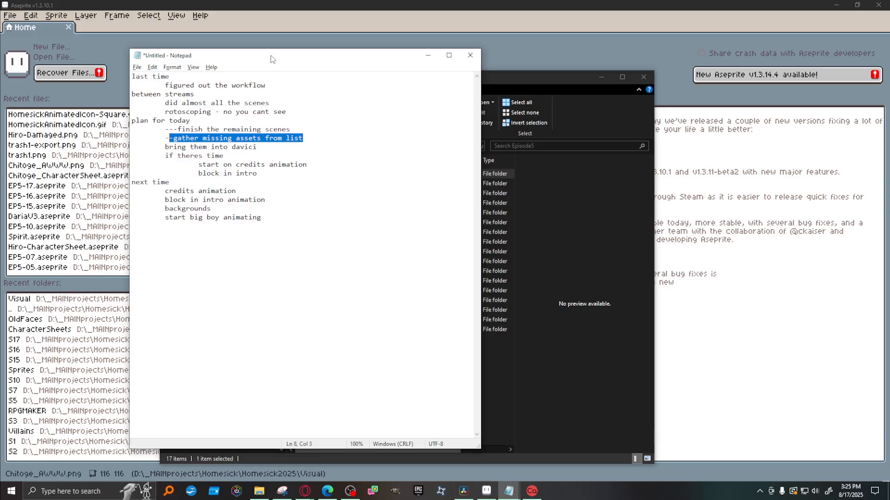
Reposition the Notepad and File Explorer windows so the notes and the Episode5 folder list are both visible.
drag(271, 59, 297, 61)
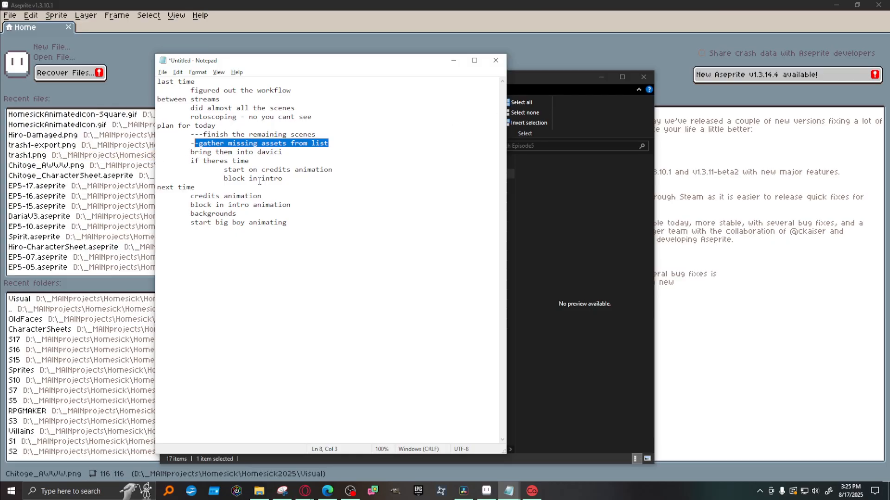
click(564, 80)
drag(563, 80, 745, 89)
Open the S1 folder, preview EP5-01_v2.aseprite and EP5-01_v2.gif, and return to the Episode5 folder.
double_click(502, 183)
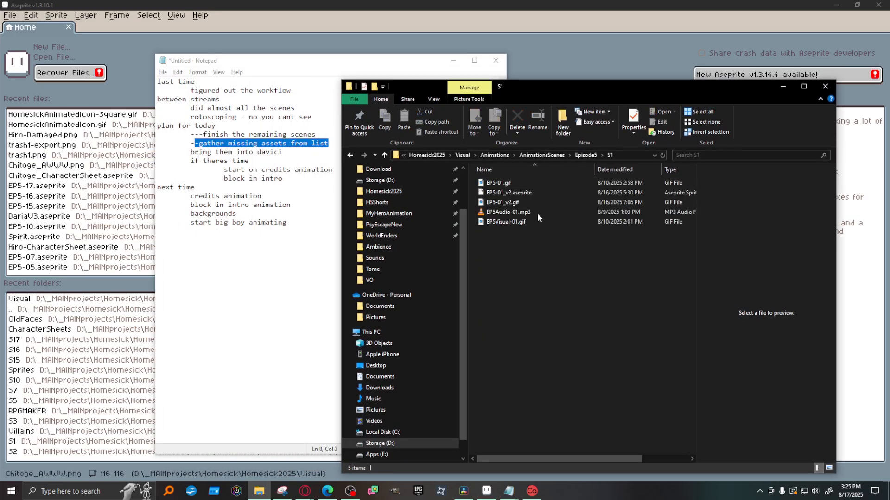
click(509, 26)
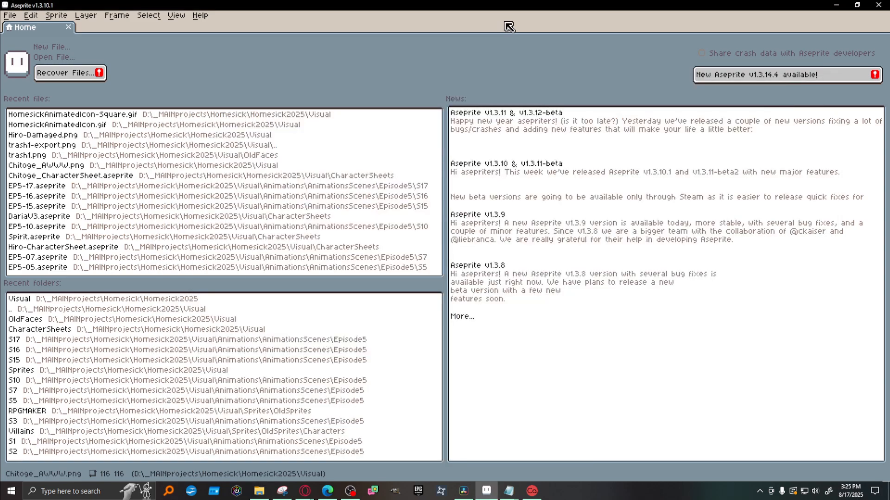
click(259, 491)
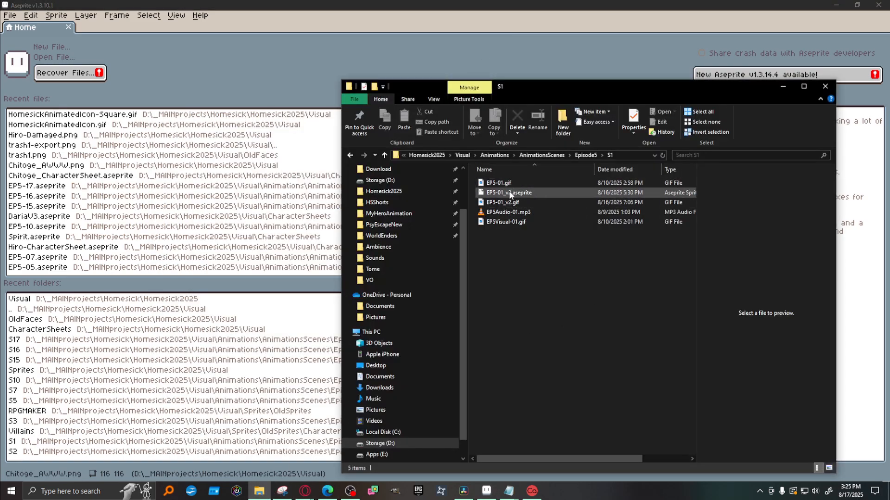
click(494, 193)
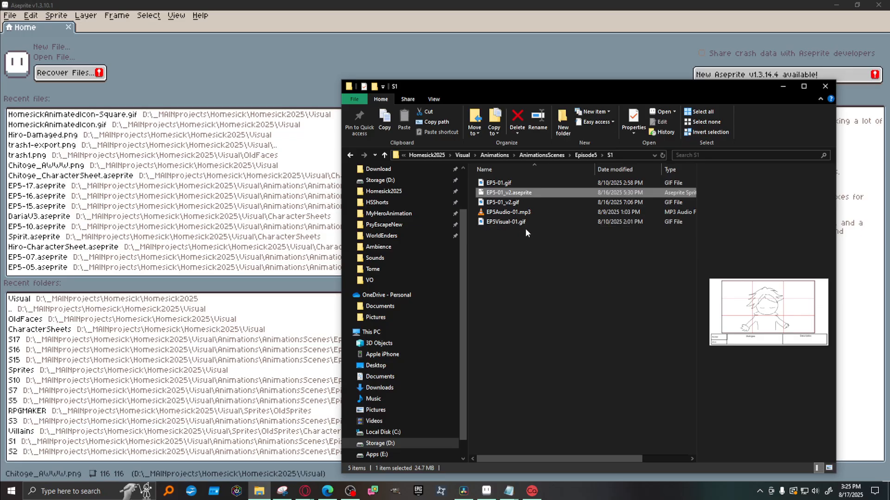
click(513, 202)
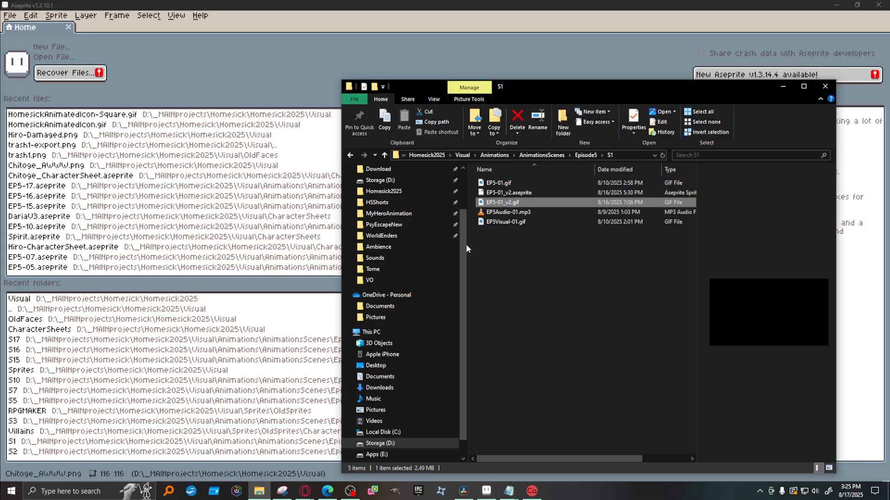
click(351, 155)
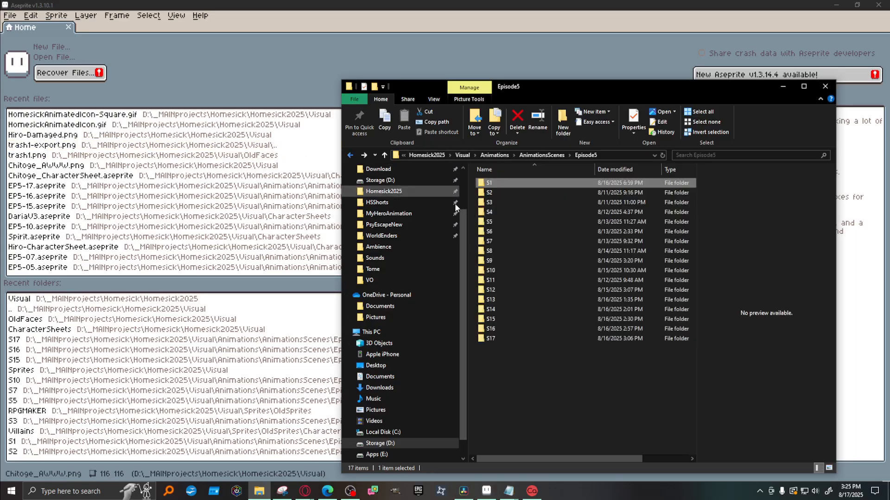
Preview EP5-02.aseprite in the S2 folder with an enlarged preview area, and return to the Episode5 folder.
double_click(496, 197)
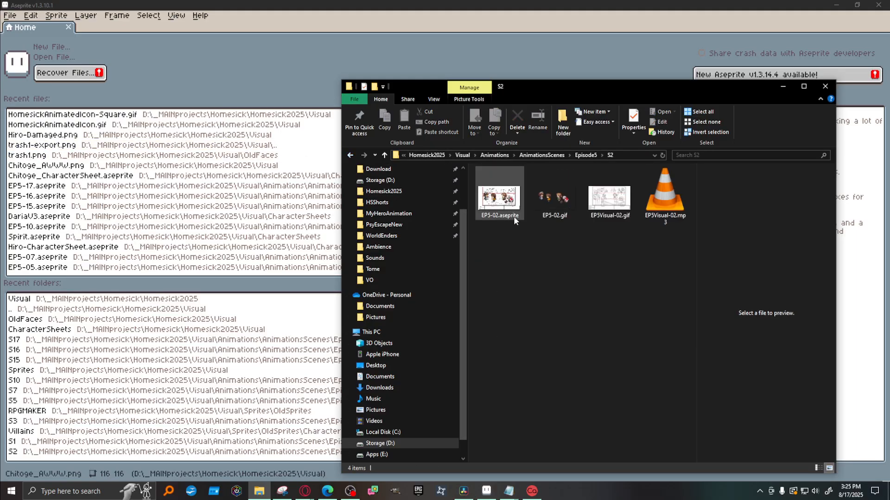
click(496, 197)
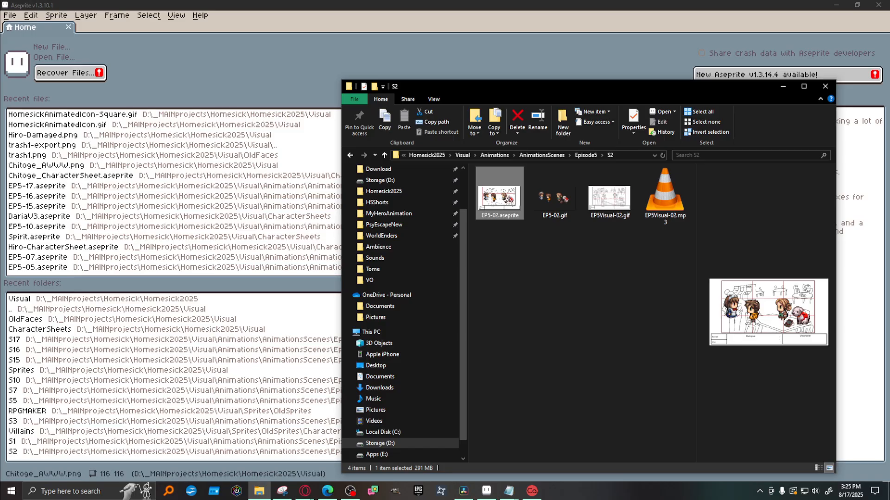
drag(696, 297, 667, 307)
click(351, 156)
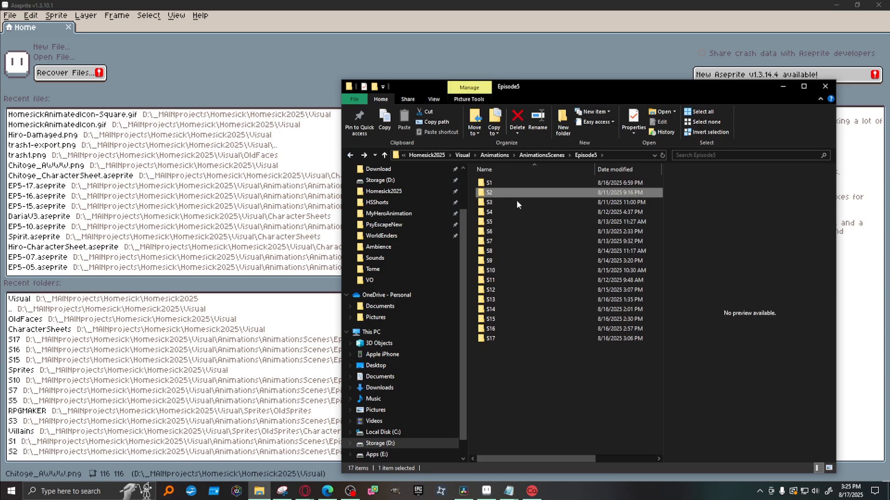
Switch back to the Notepad notes and highlight the "bring them into davici" item under "plan for today".
click(509, 492)
click(550, 452)
mouse_move(506, 496)
click(485, 461)
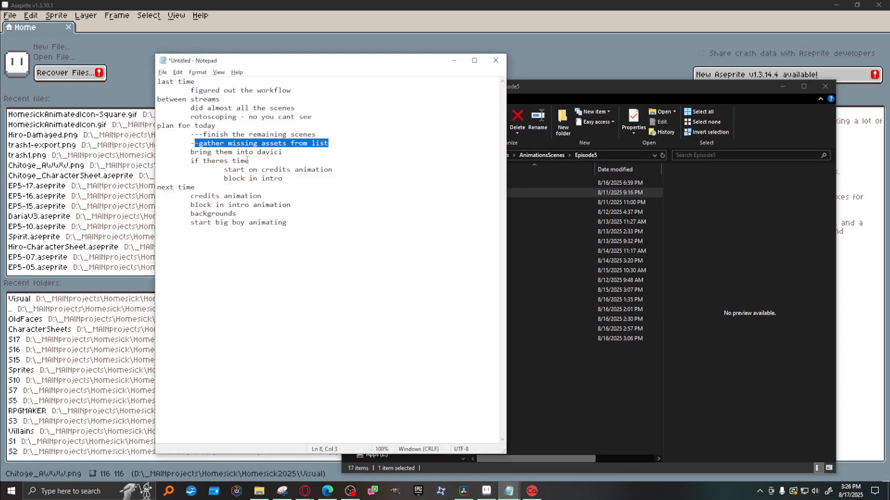
click(191, 152)
drag(195, 152, 284, 148)
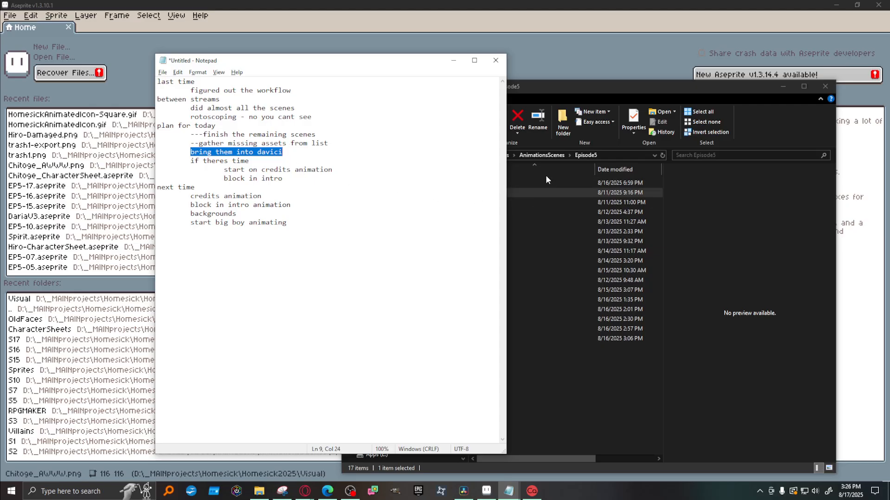
Open EP5-02.gif from the S2 folder in the image viewer to inspect the characters, and close the viewer.
click(762, 108)
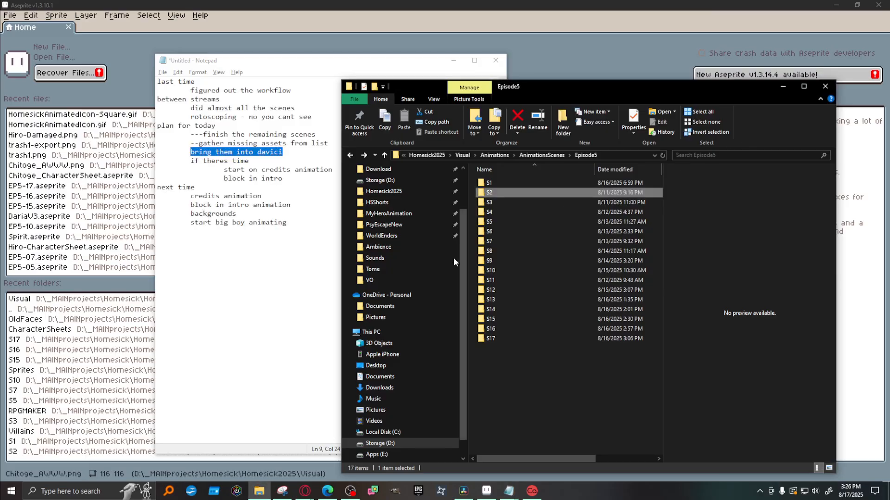
double_click(545, 194)
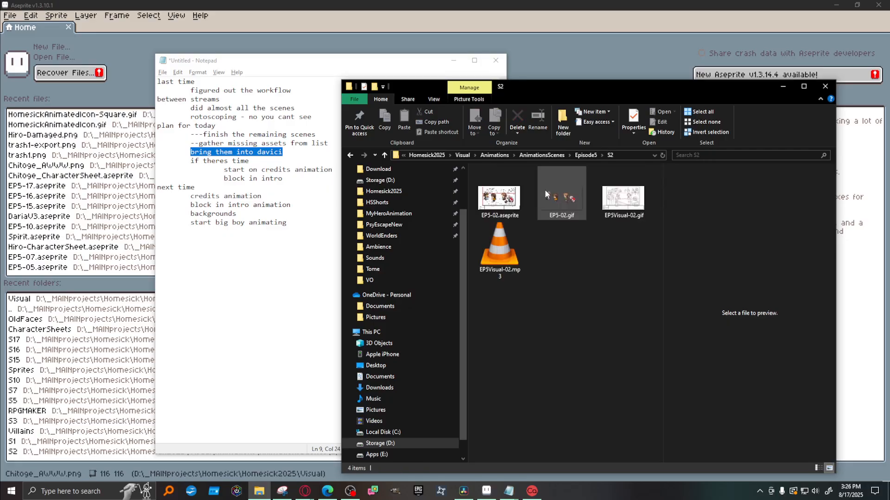
click(568, 200)
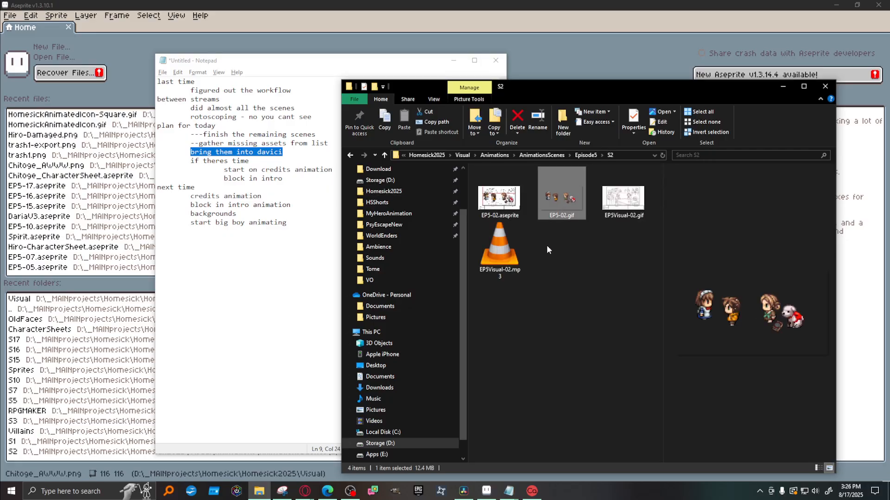
double_click(559, 202)
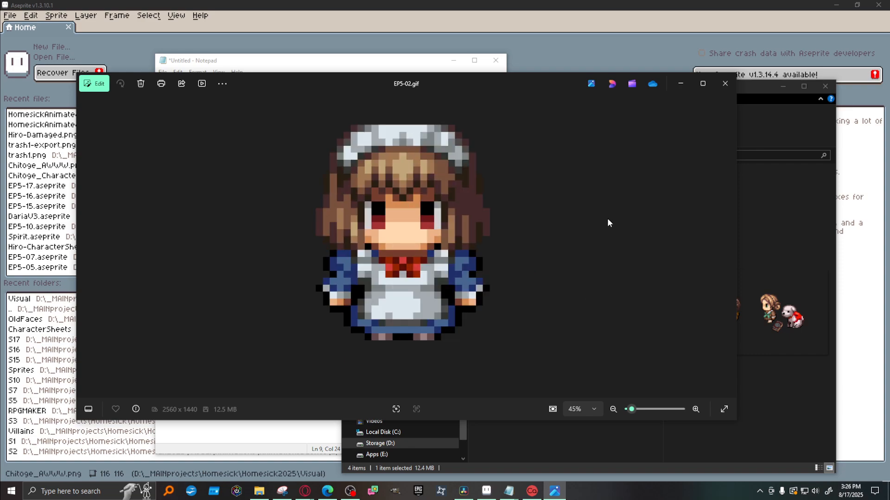
click(728, 86)
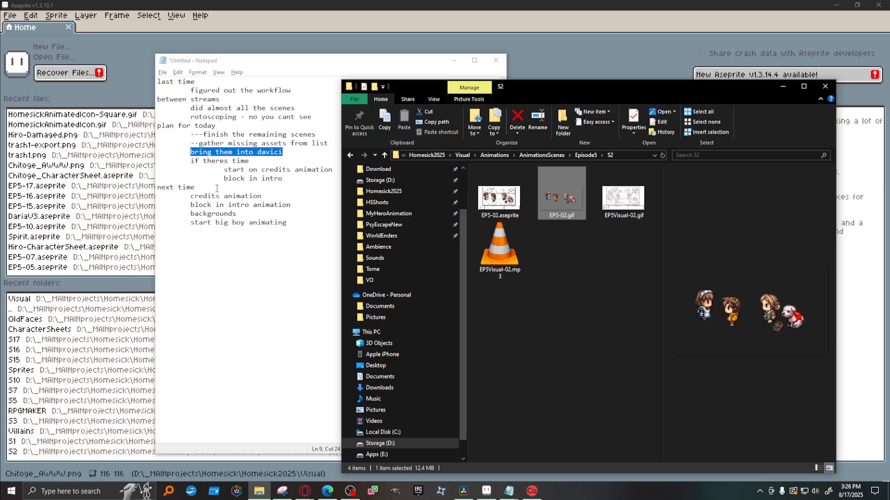
Return to the notes and review the "if theres time" items and the "next time" entries through "backgrounds".
click(191, 167)
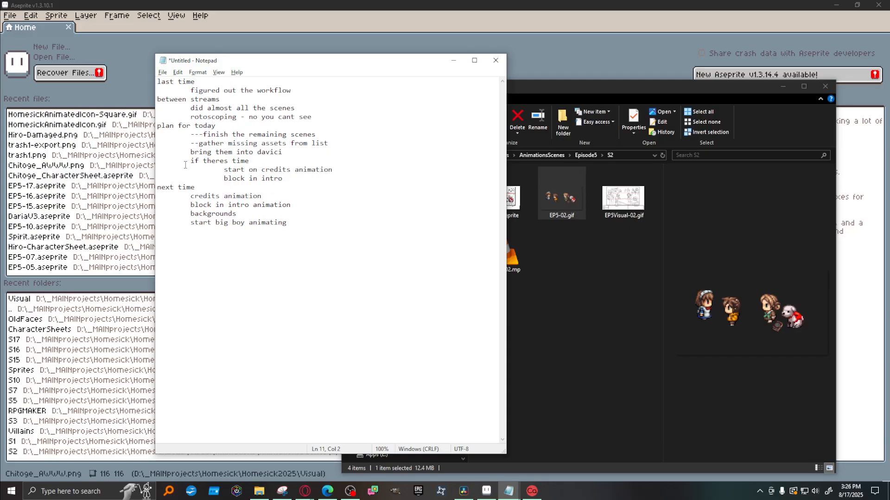
drag(186, 159, 350, 170)
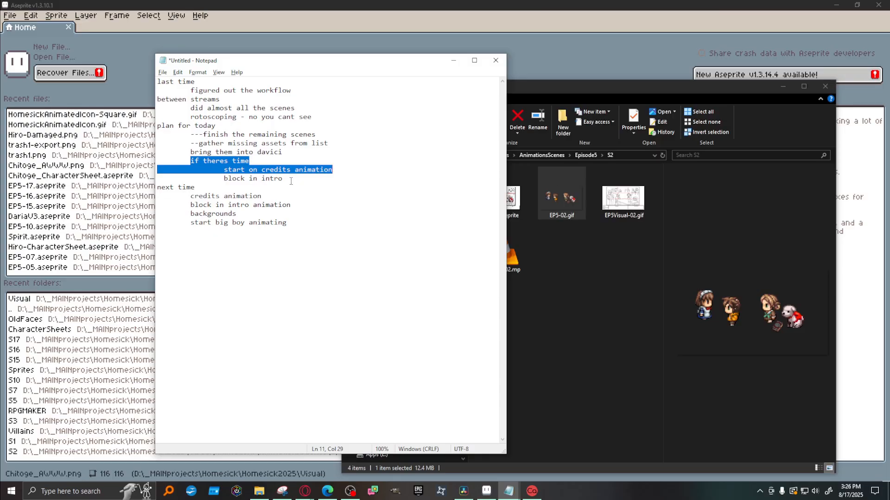
drag(288, 180, 225, 169)
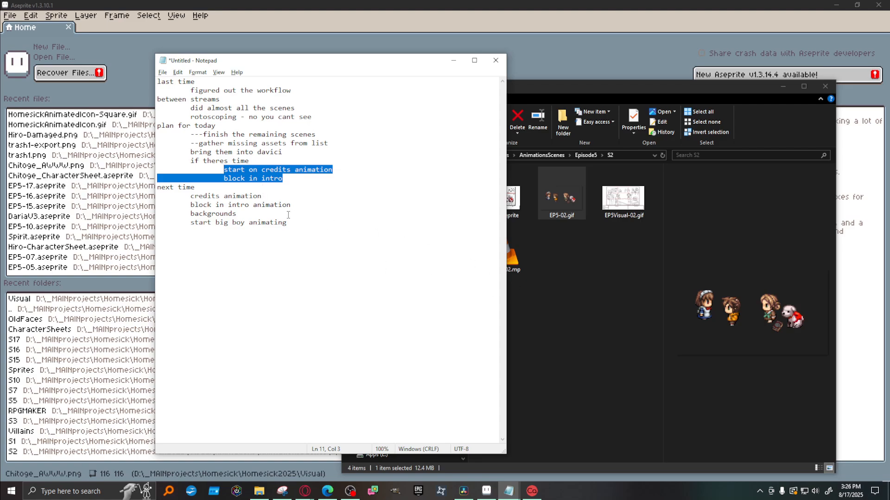
click(188, 200)
drag(188, 199, 293, 203)
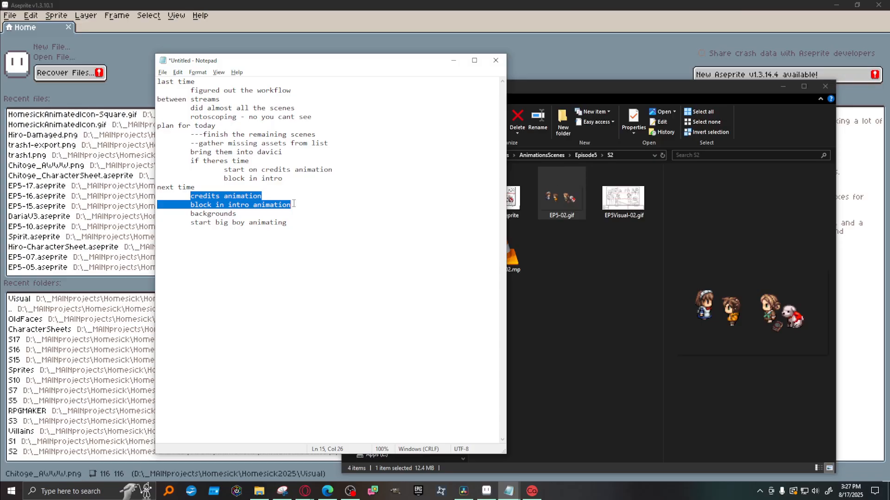
drag(188, 213, 254, 213)
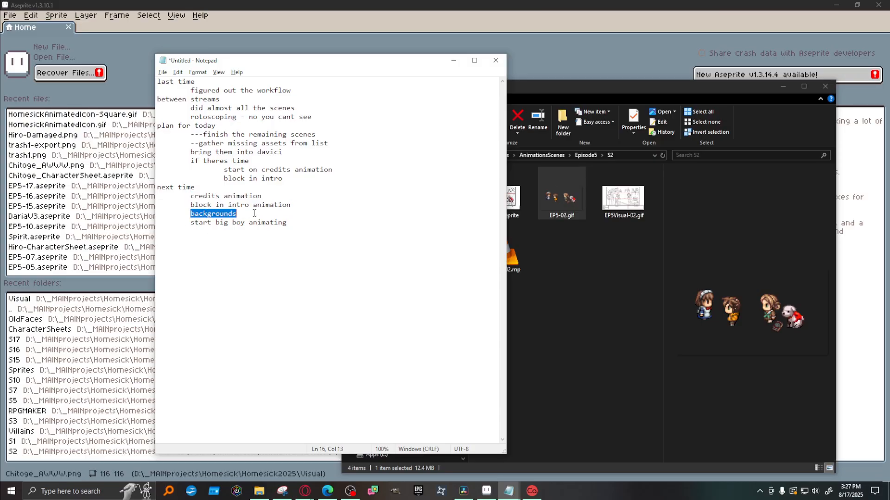
Highlight the "start big boy animating" item under "next time" in the notes and return to Aseprite.
drag(189, 223, 293, 223)
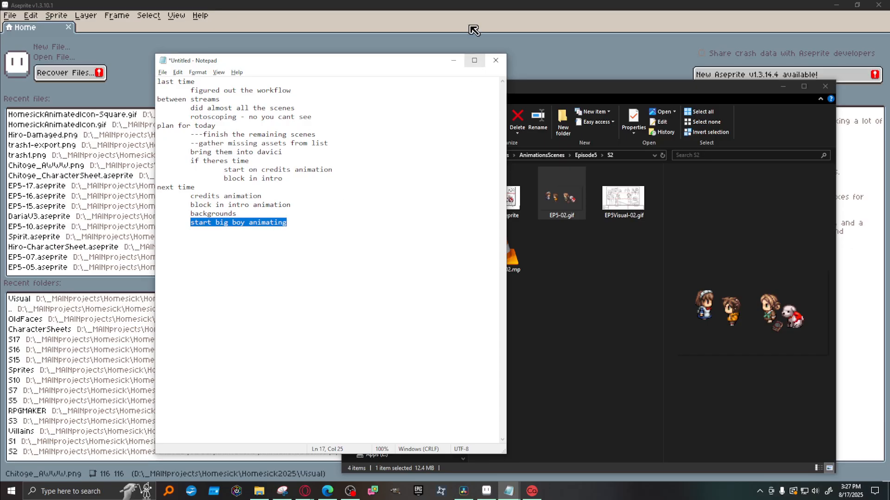
click(466, 8)
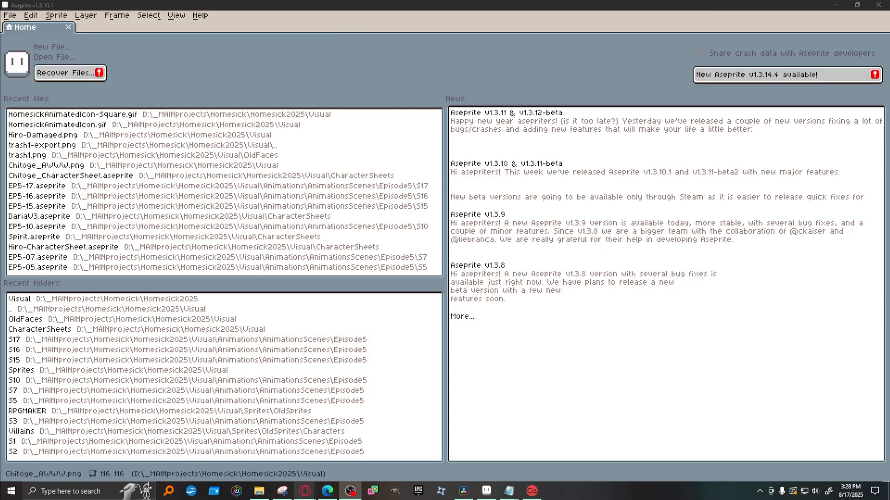
Switch to File Explorer, inspect EP5-03.gif from the S3 folder in the image viewer, and return to the Episode5 folder.
click(259, 491)
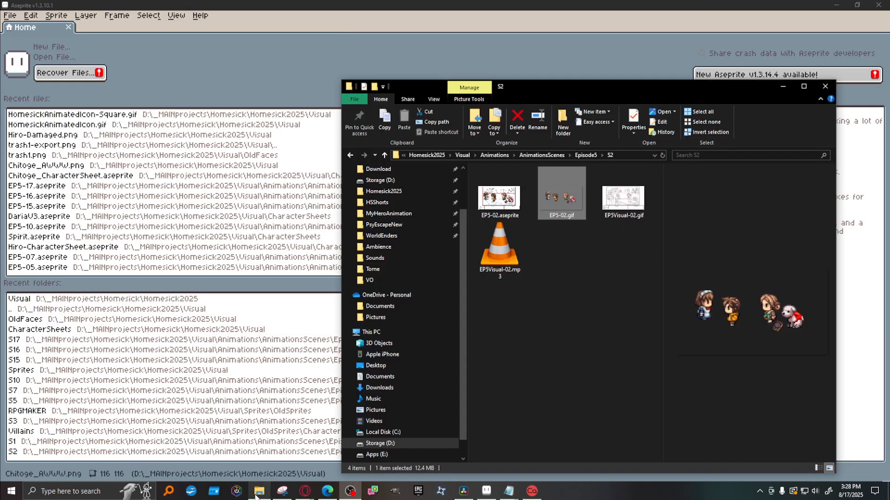
click(582, 156)
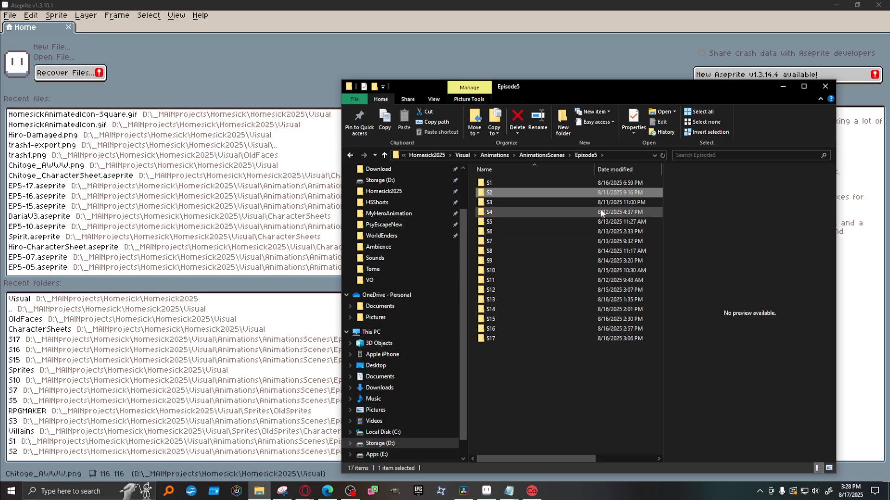
double_click(514, 201)
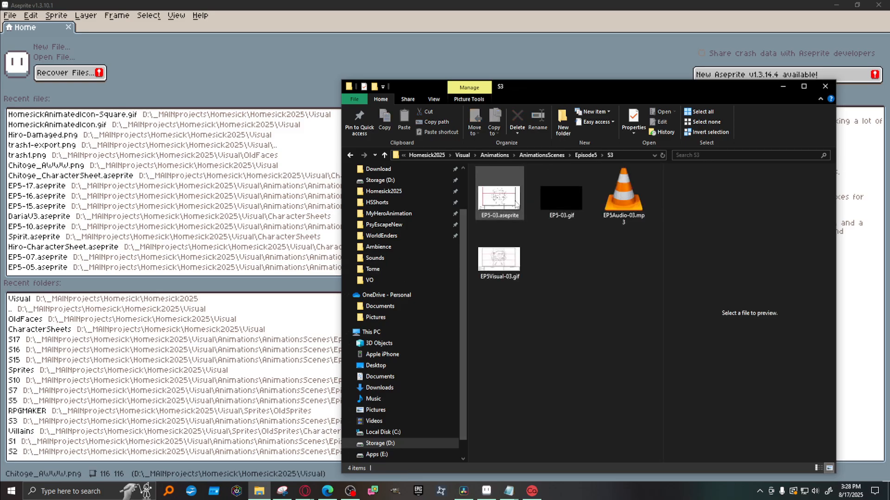
click(581, 204)
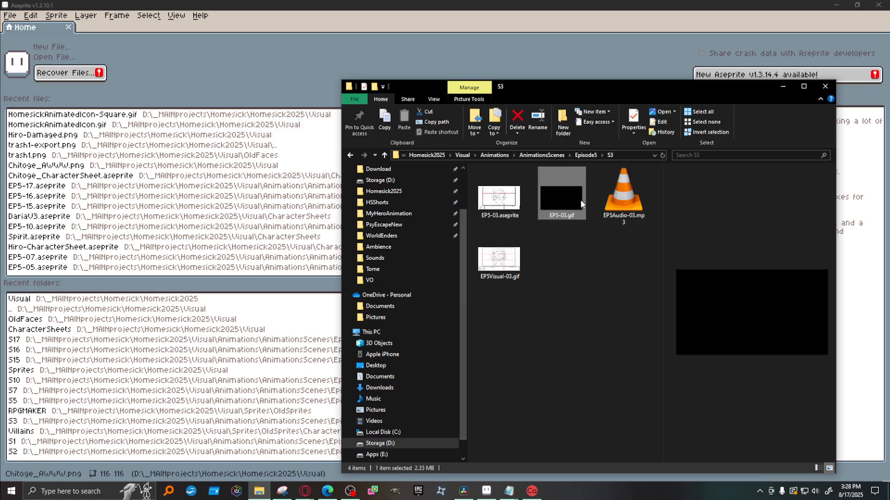
double_click(571, 206)
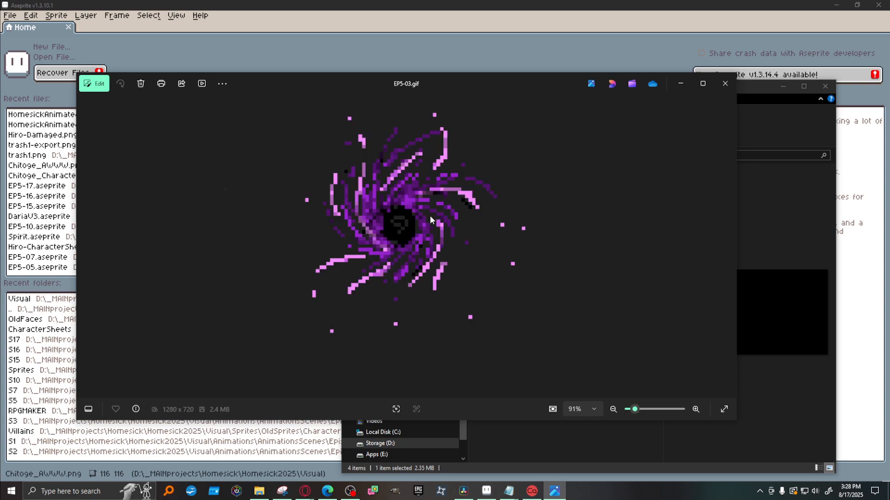
click(726, 86)
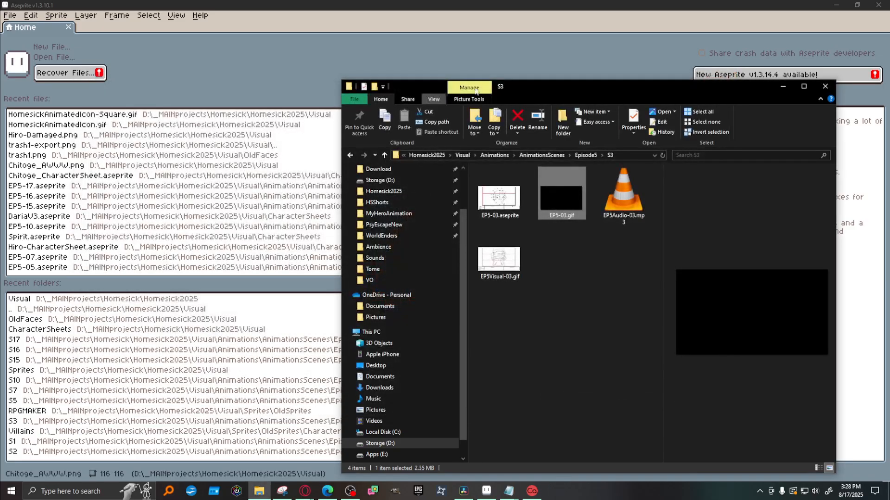
click(351, 156)
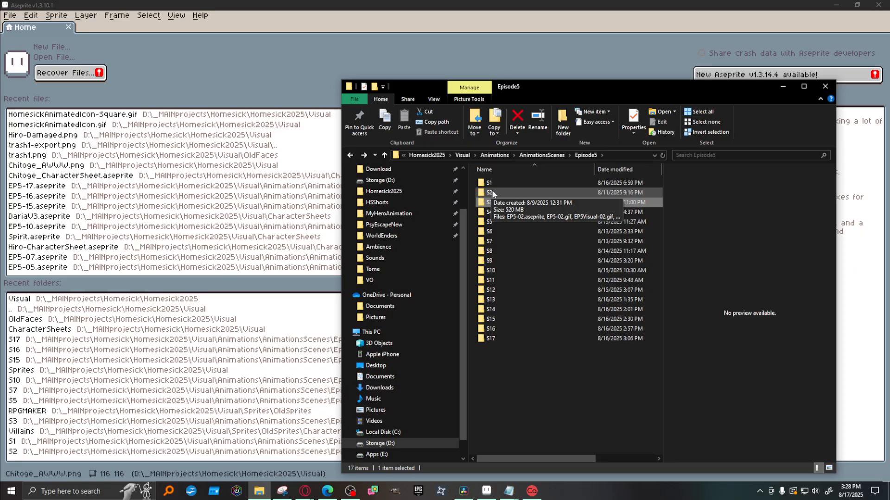
Check the contents of the S2 scene folder and return to the Episode5 folder.
click(518, 194)
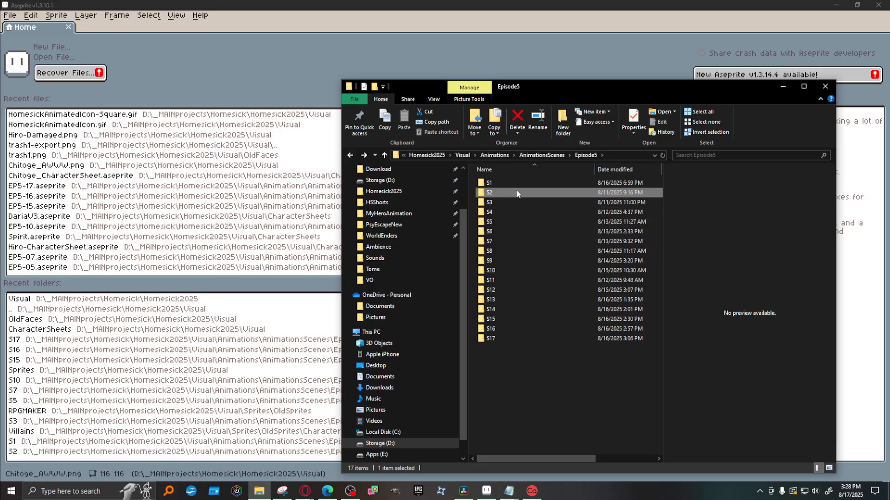
double_click(518, 193)
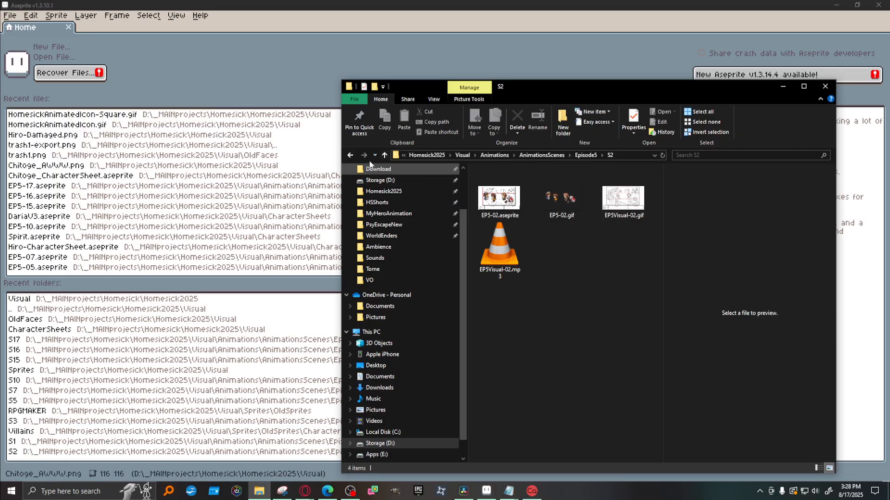
click(351, 155)
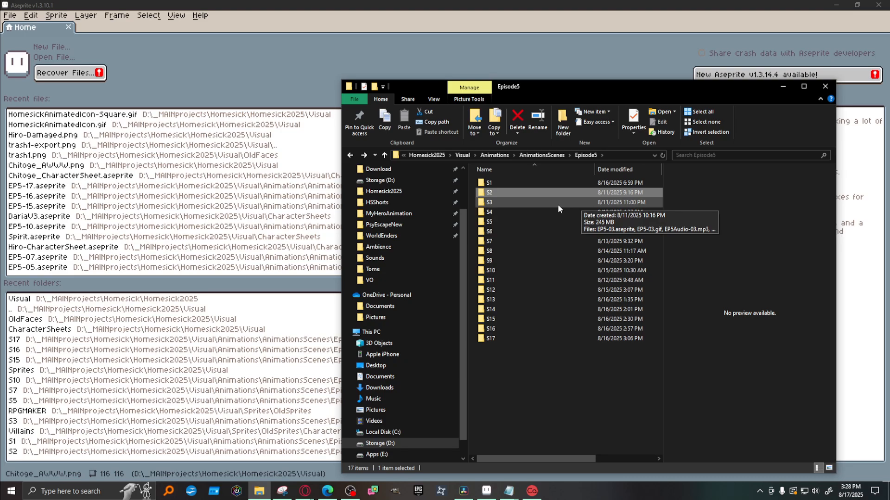
double_click(507, 191)
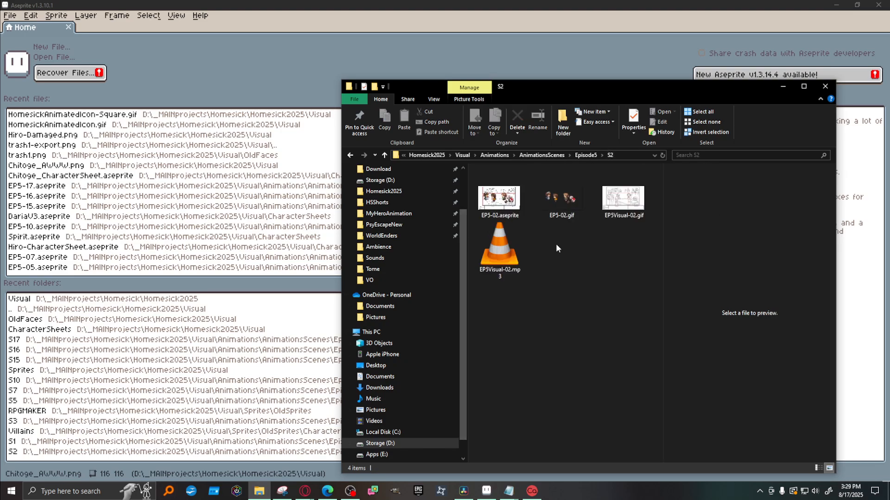
key(alt+Left)
Open EP5-01_v2.aseprite from the S1 folder in Aseprite.
double_click(491, 182)
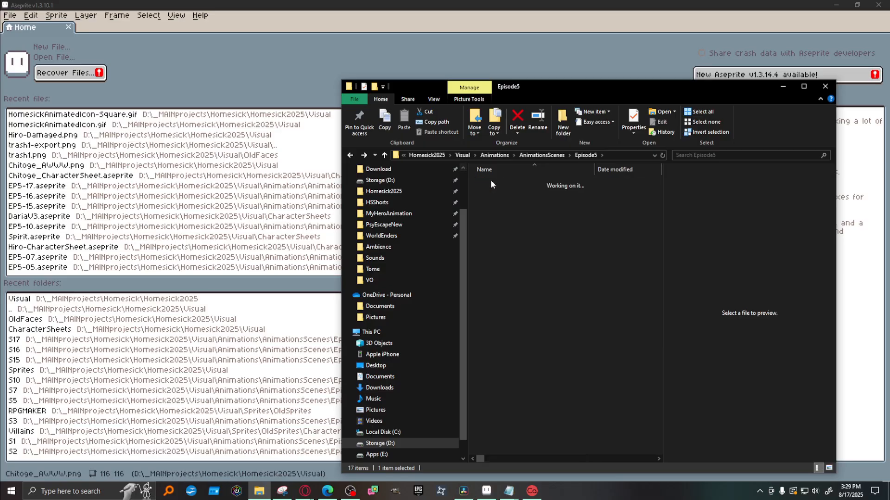
double_click(505, 192)
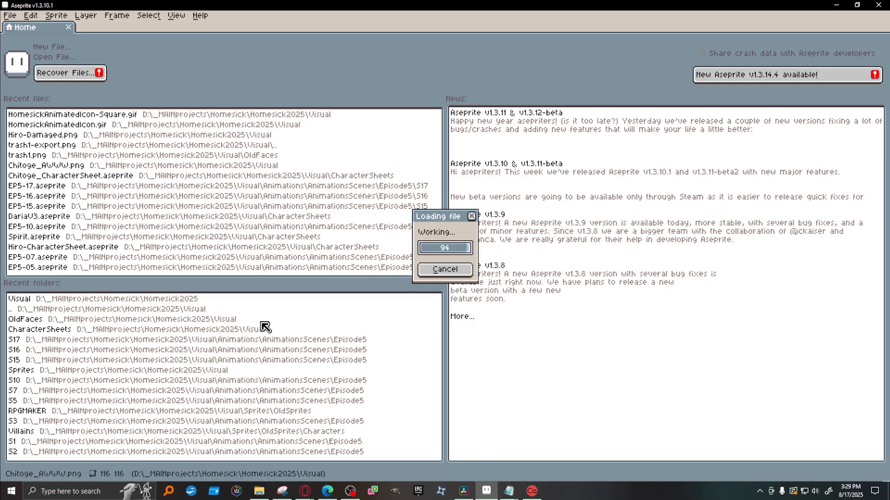
scroll(472, 248, down, 2)
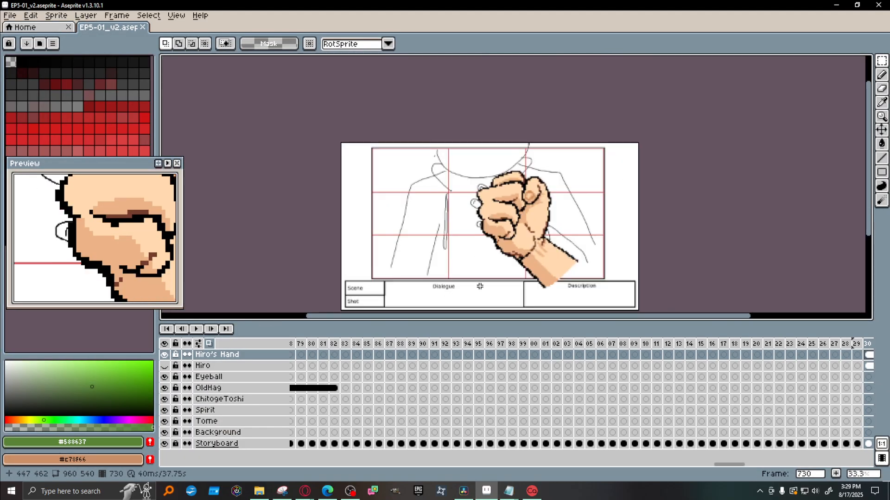
scroll(495, 265, up, 1)
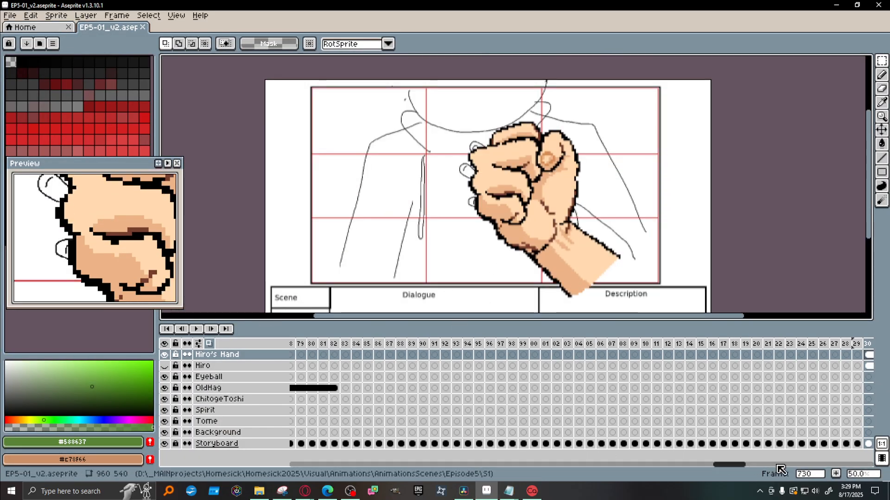
Make the Hiro layer visible and go to frame 747 to check the fist shot.
drag(744, 464, 797, 466)
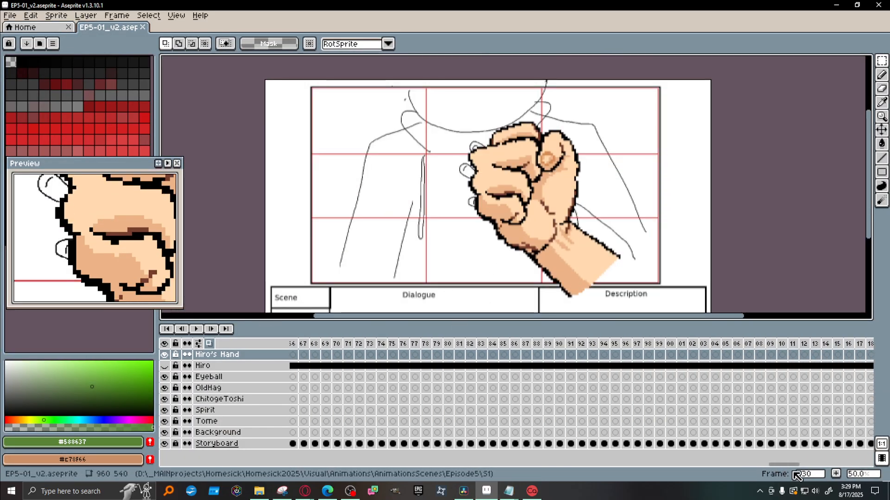
click(715, 344)
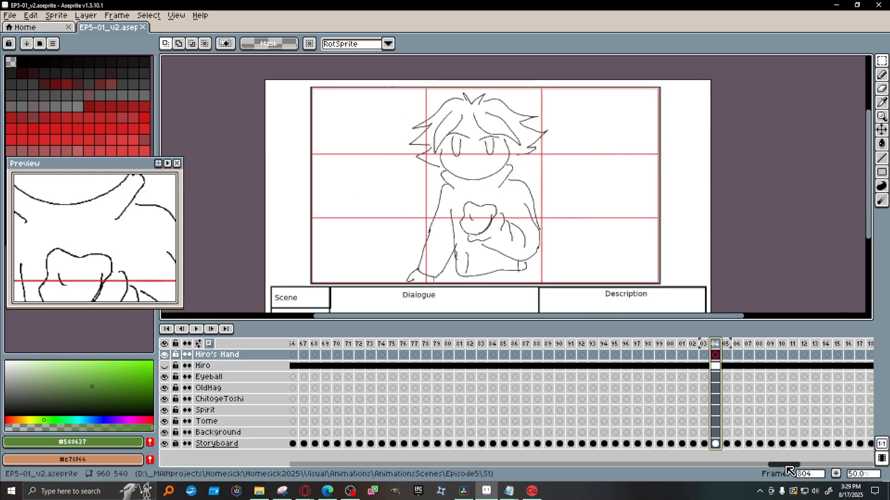
click(164, 366)
mouse_move(802, 469)
mouse_down()
mouse_move(765, 466)
mouse_move(787, 469)
mouse_up()
click(642, 344)
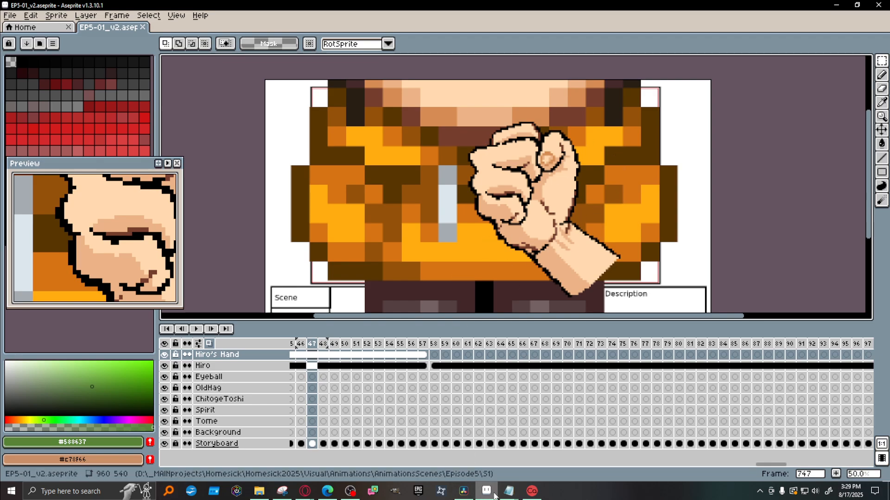
Highlight the "--gather missing assets from list" item in the Notepad notes, and return to Aseprite at frame 758.
click(510, 494)
click(484, 452)
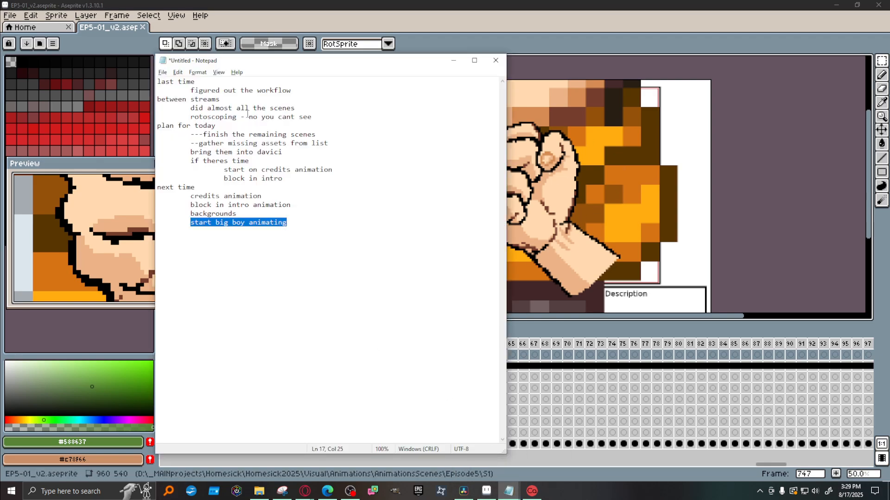
drag(191, 143, 331, 139)
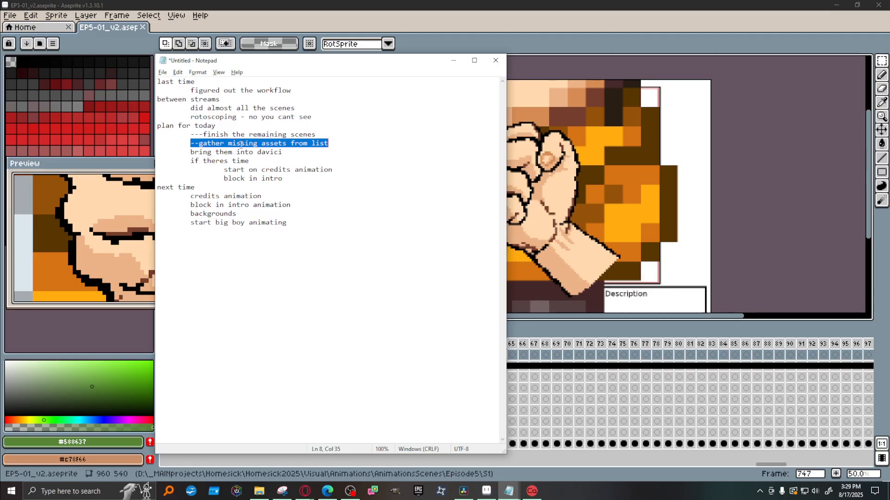
click(618, 34)
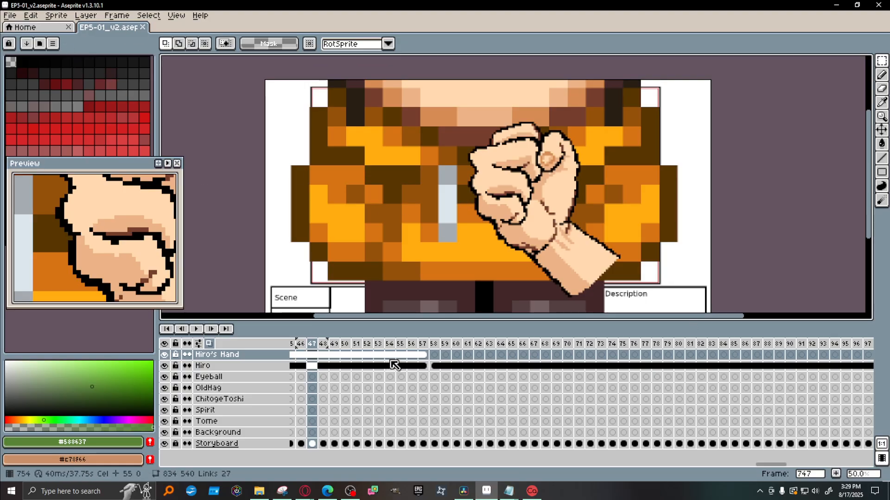
click(435, 355)
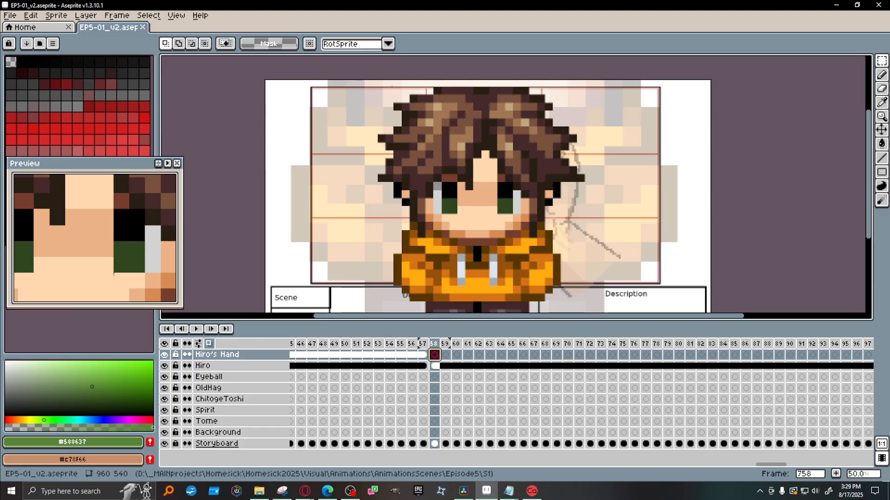
click(5, 17)
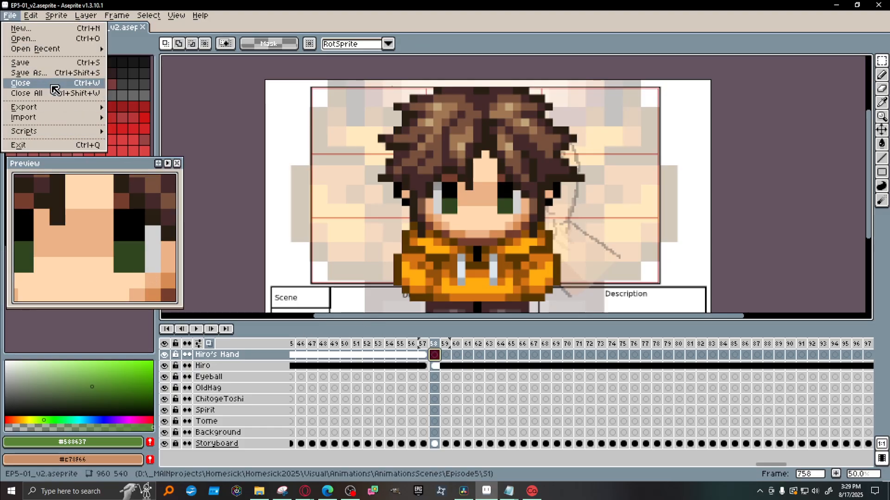
mouse_move(58, 110)
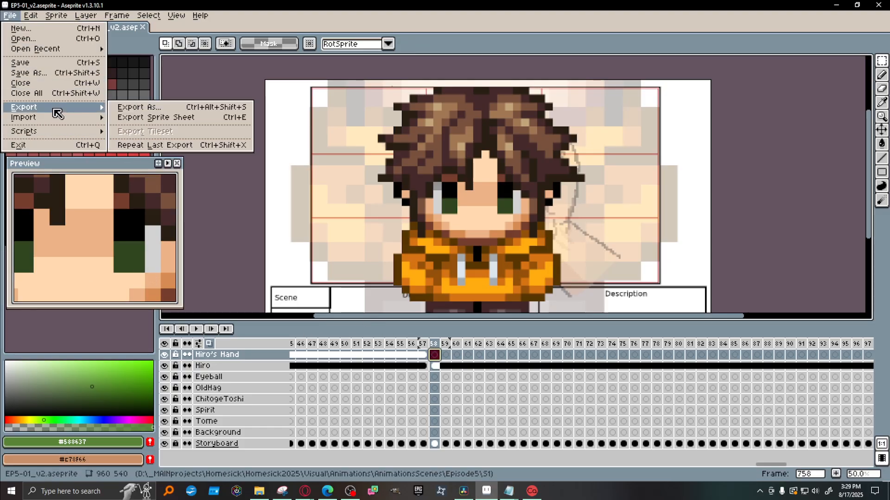
click(183, 108)
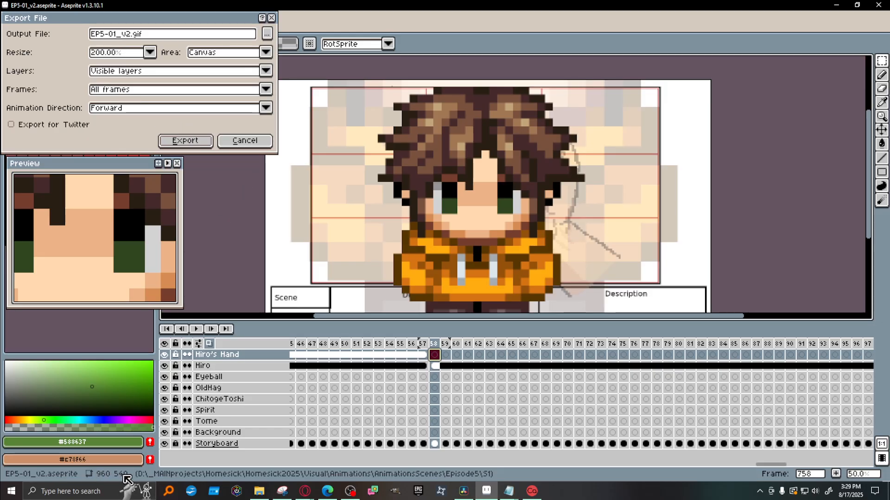
click(267, 34)
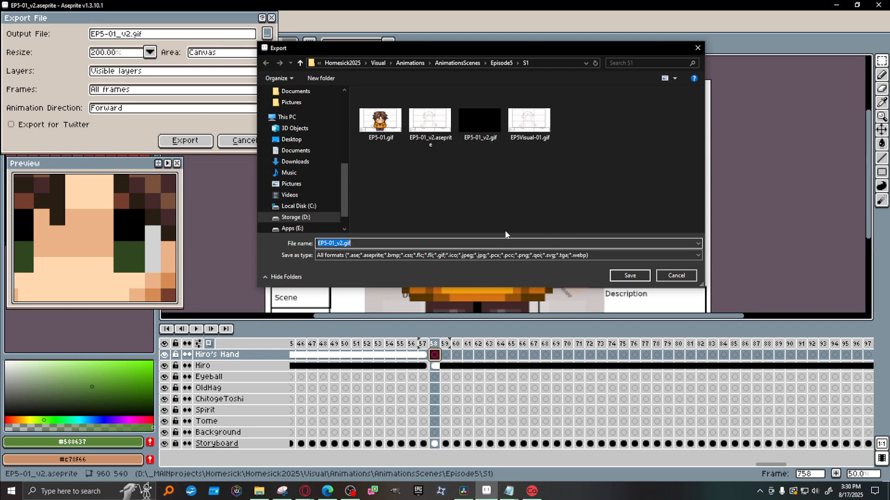
scroll(454, 207, down, 1)
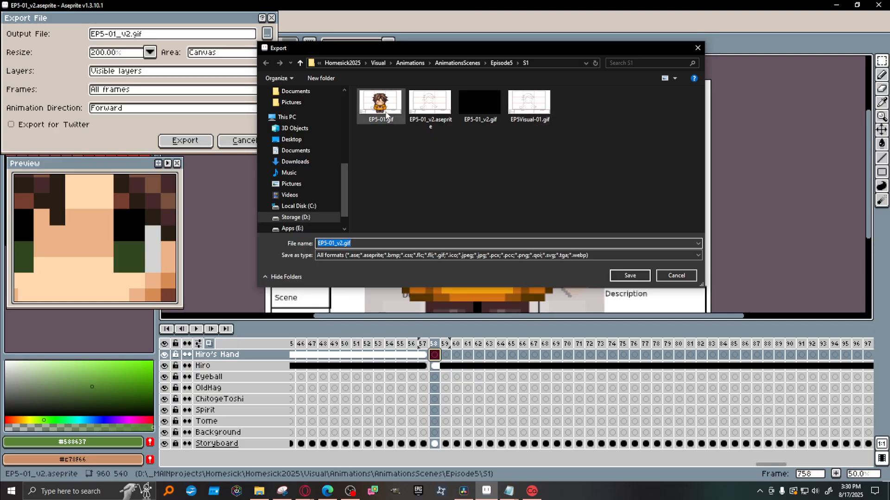
click(680, 278)
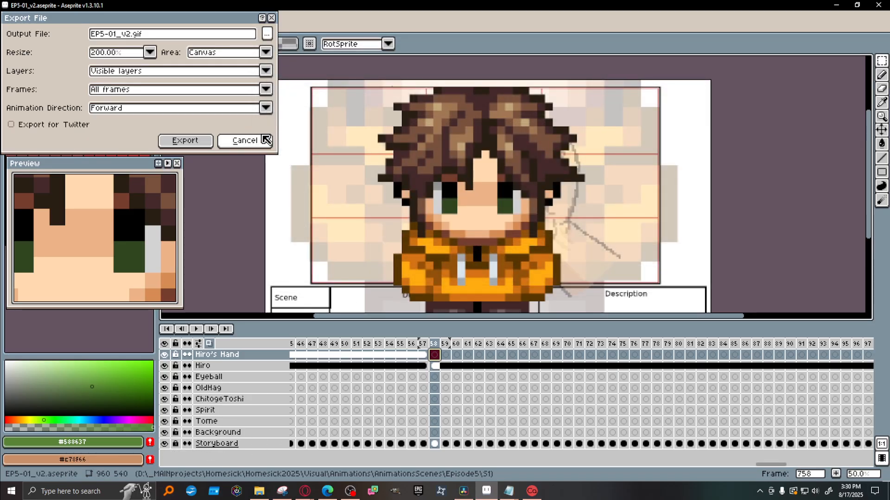
click(242, 141)
Hide the Storyboard layer and start an export, browsing the S1 folder for the output file.
click(164, 443)
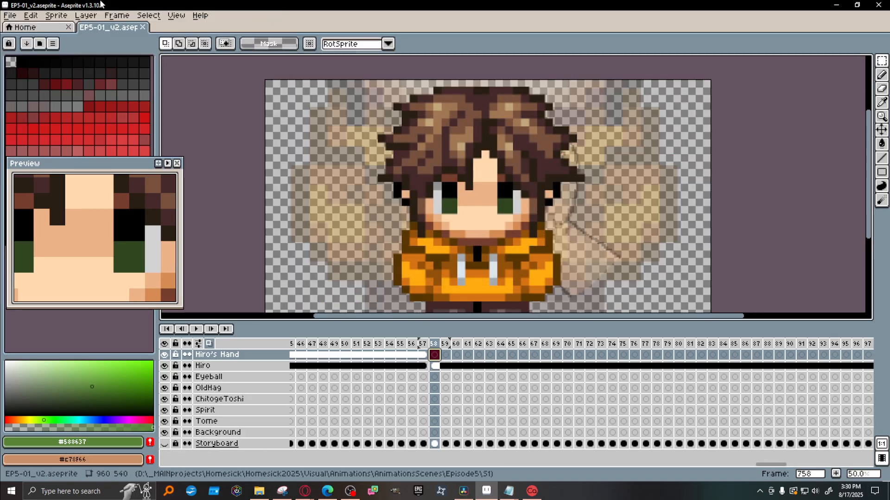
click(10, 15)
mouse_move(62, 107)
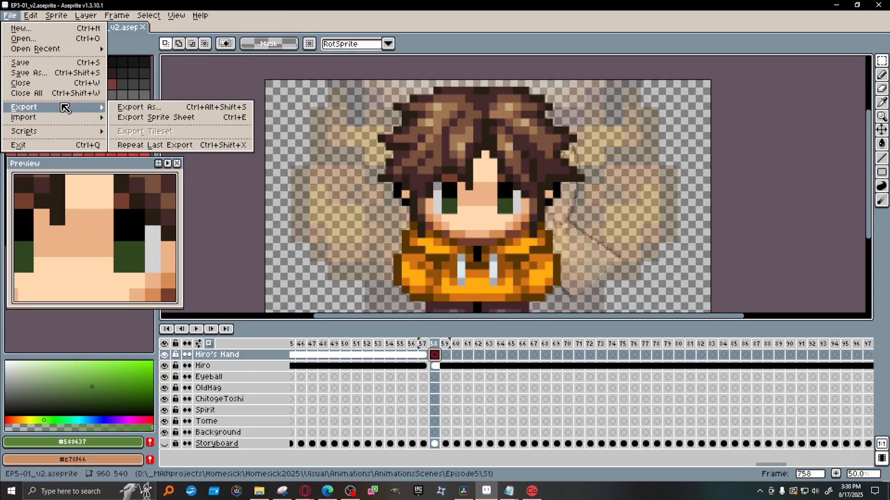
click(184, 110)
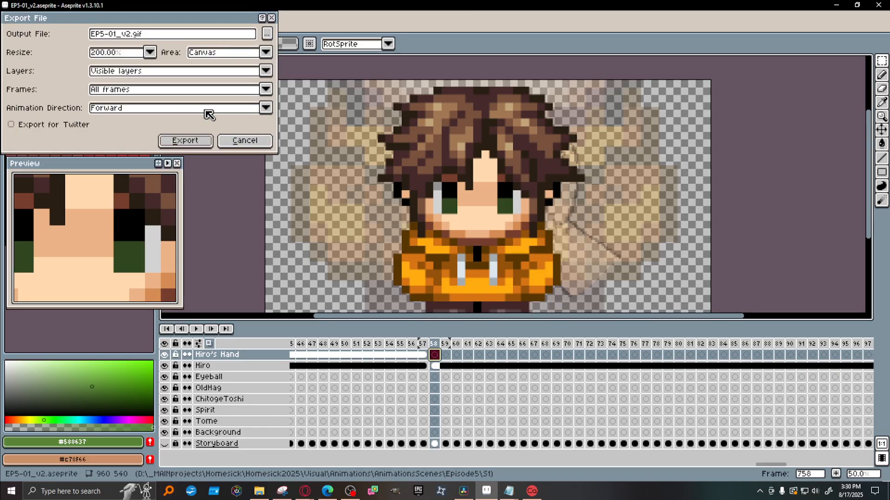
click(267, 33)
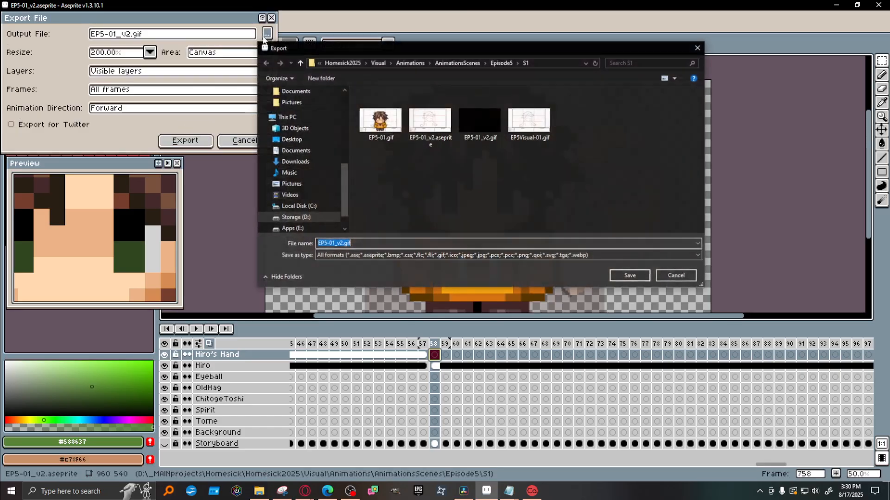
Compress EP5-01.gif in the S1 folder with 7-Zip into the archive EP5-01.7z.
right_click(380, 124)
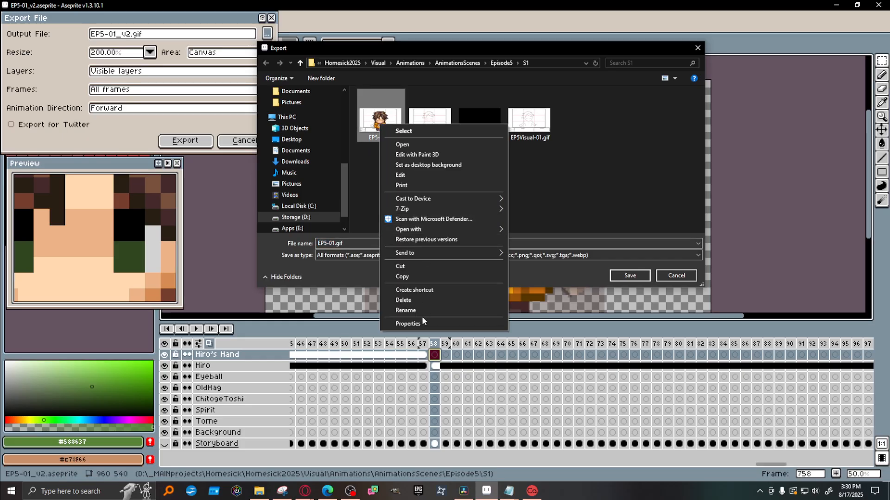
right_click(566, 187)
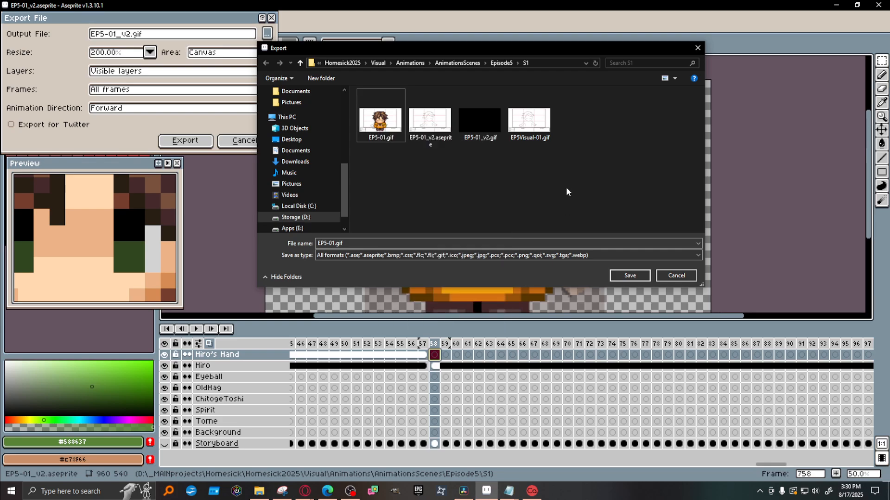
right_click(566, 187)
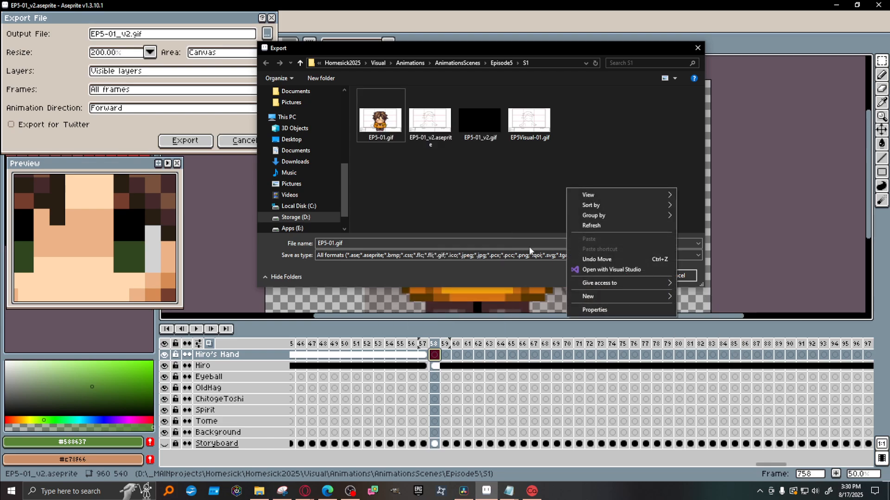
right_click(378, 131)
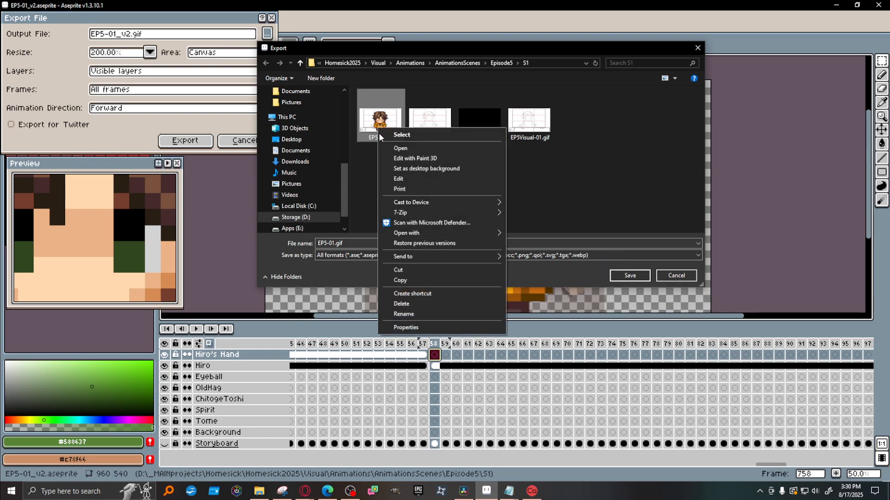
mouse_move(452, 213)
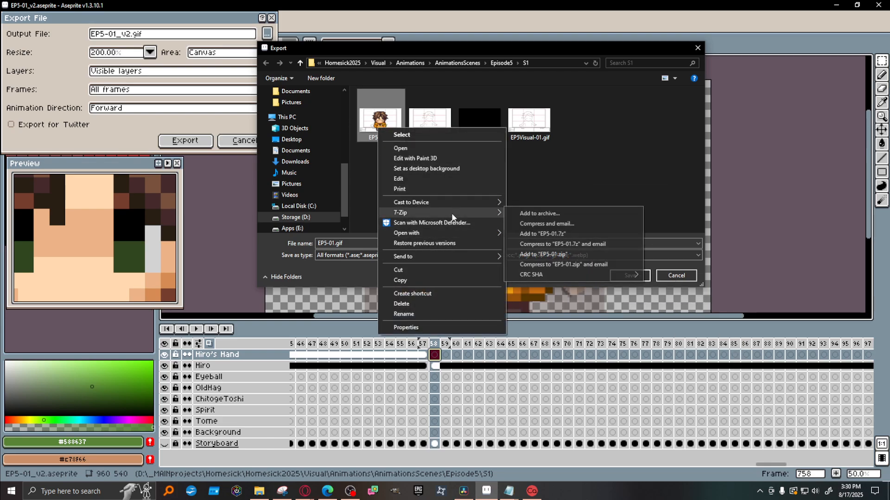
click(589, 216)
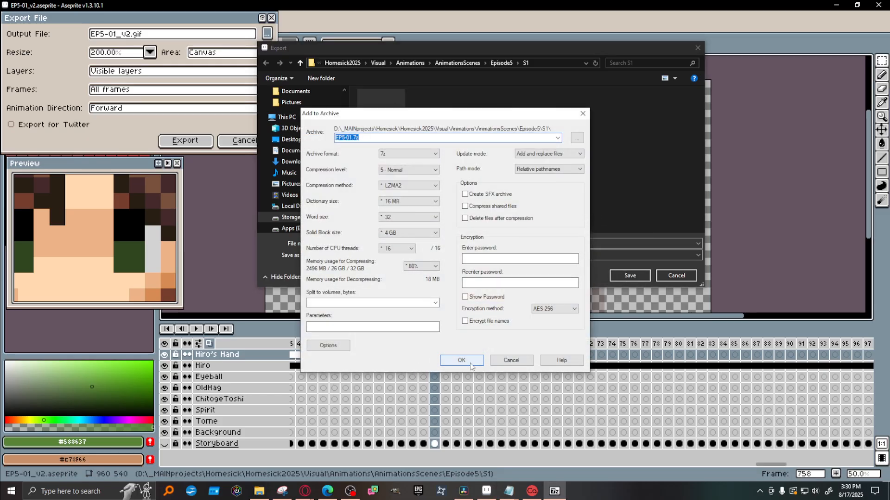
click(470, 363)
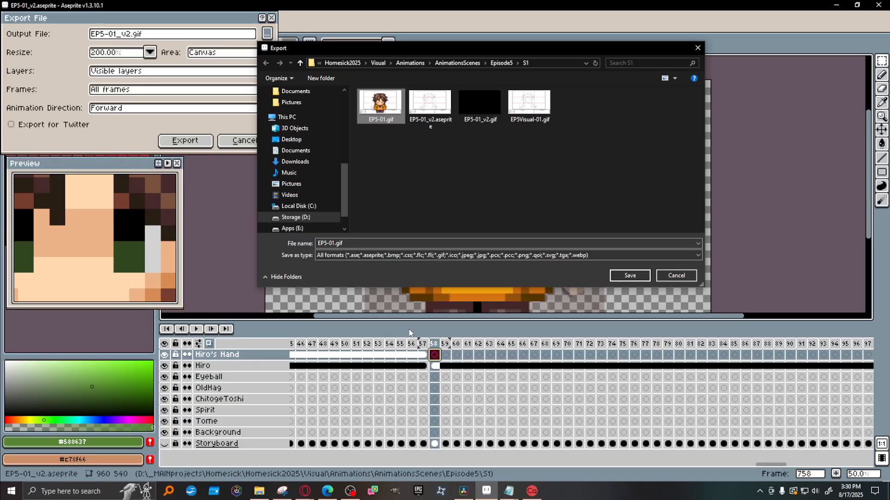
Delete EP5-01.gif from the S1 folder in File Explorer and return to the Aseprite export.
click(259, 490)
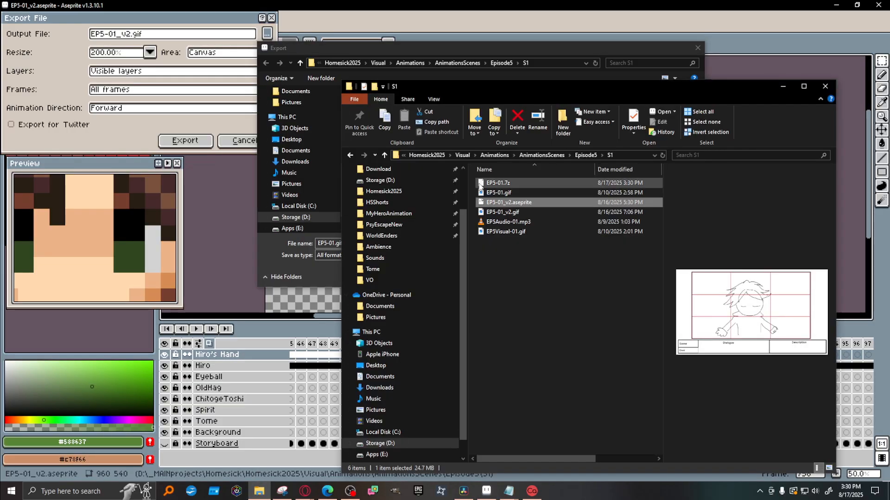
click(499, 192)
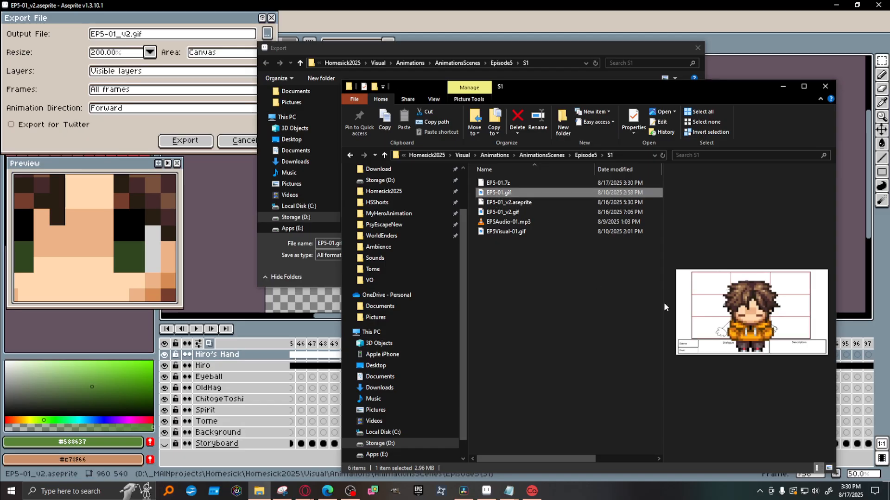
key(Delete)
click(410, 47)
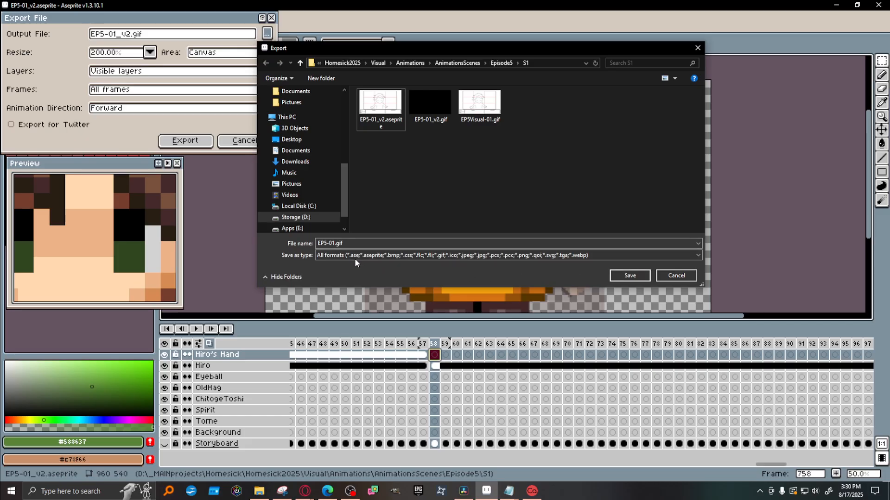
Export the animation as EP5-01_v2.gif, replacing the existing file and accepting the GIF format limitations.
click(443, 113)
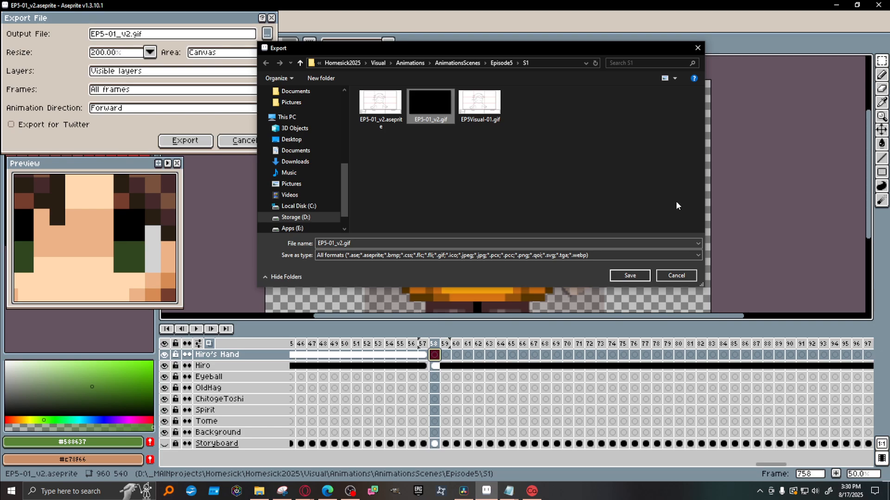
click(630, 276)
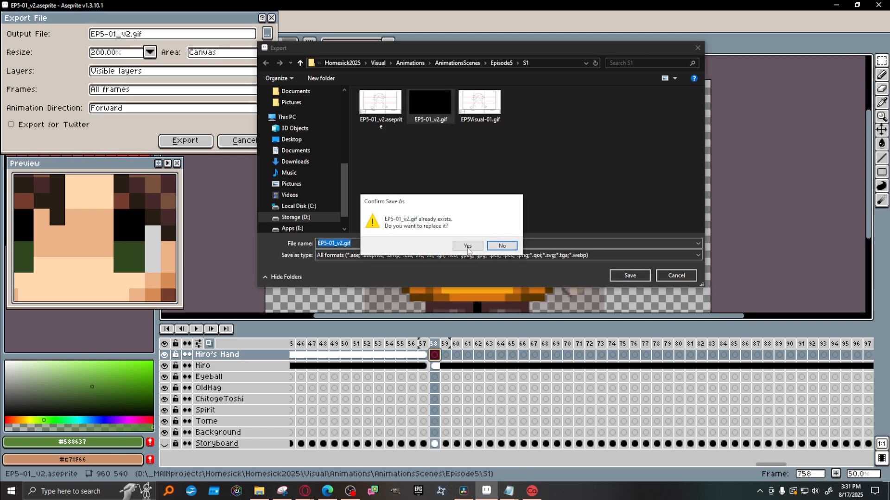
click(468, 246)
click(185, 140)
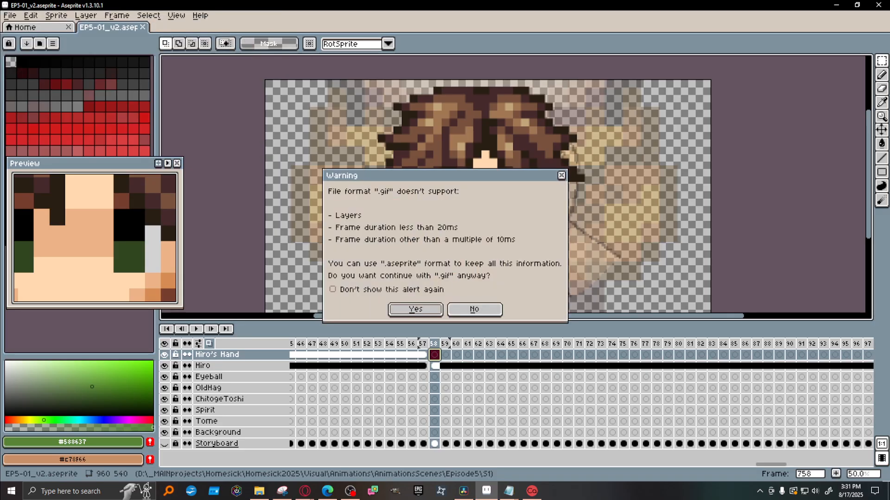
click(416, 310)
click(352, 245)
click(483, 284)
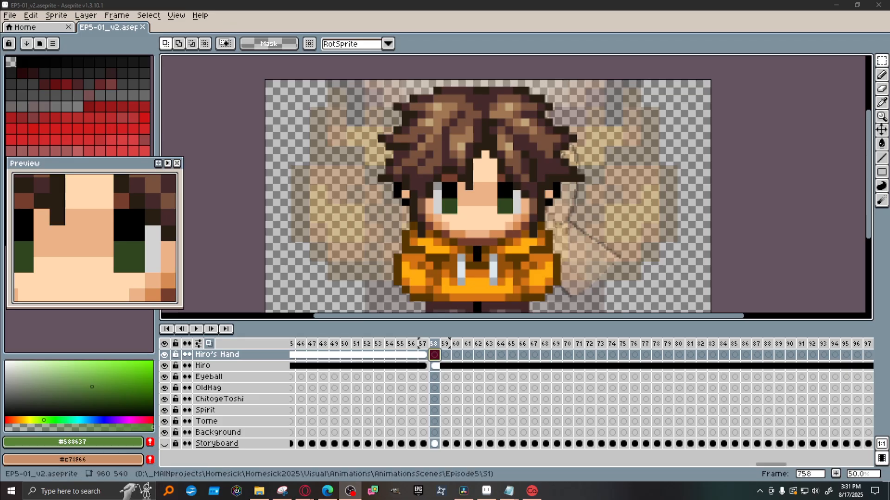
Close the EP5-01_v2.aseprite file.
click(10, 16)
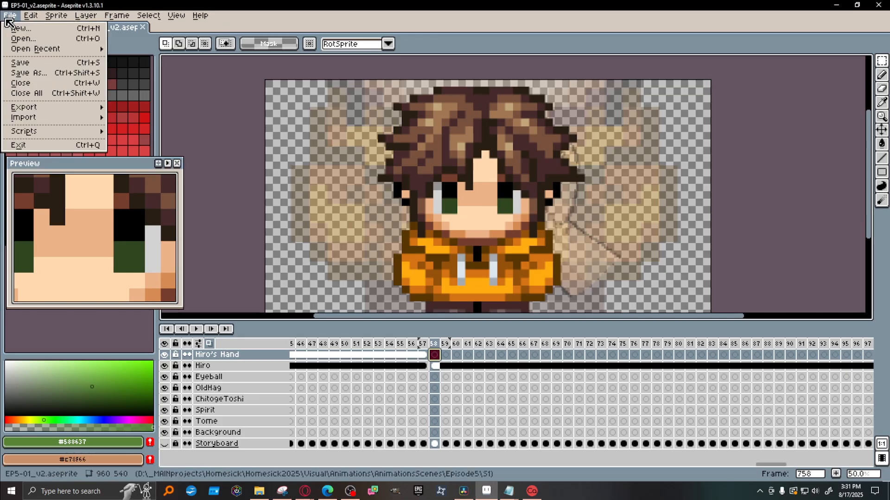
click(350, 11)
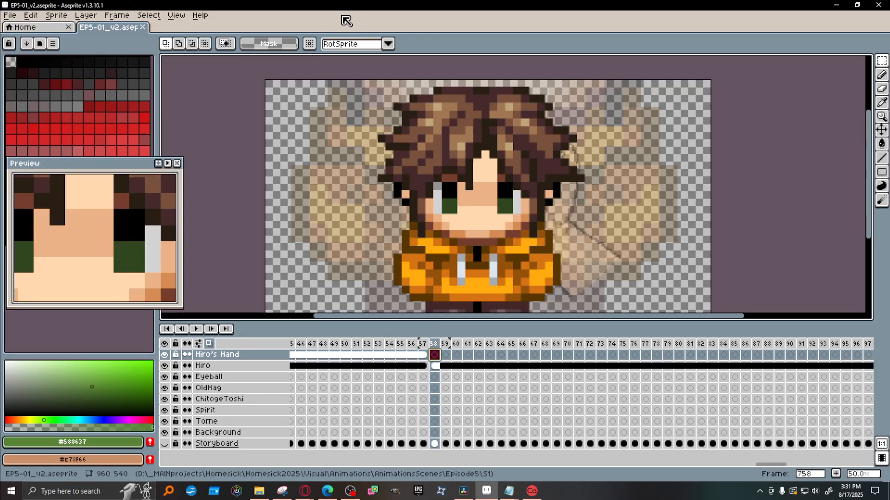
click(143, 27)
Check the preview of EP5-01_v2.gif in the S1 folder in File Explorer and go back to the Episode5 folder.
click(18, 16)
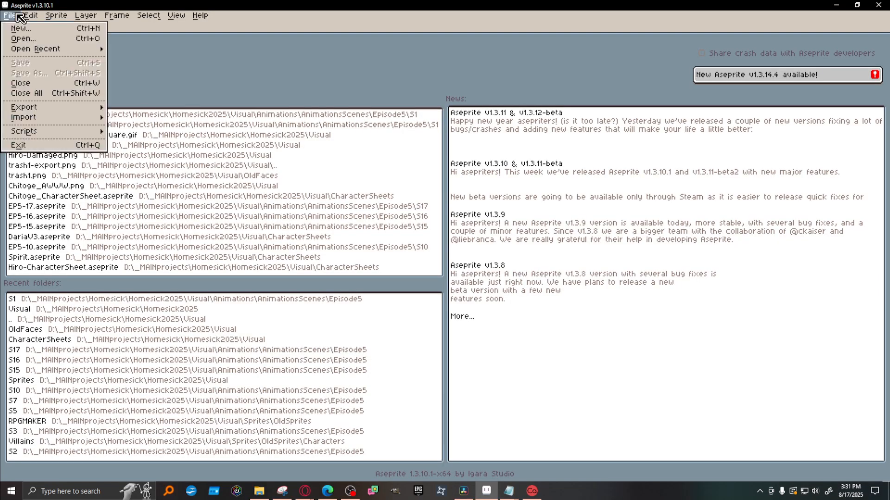
mouse_move(19, 49)
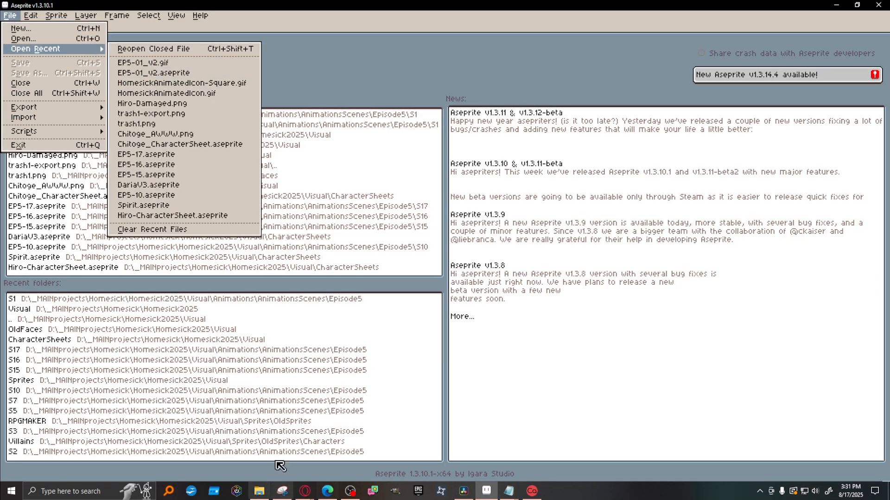
click(259, 491)
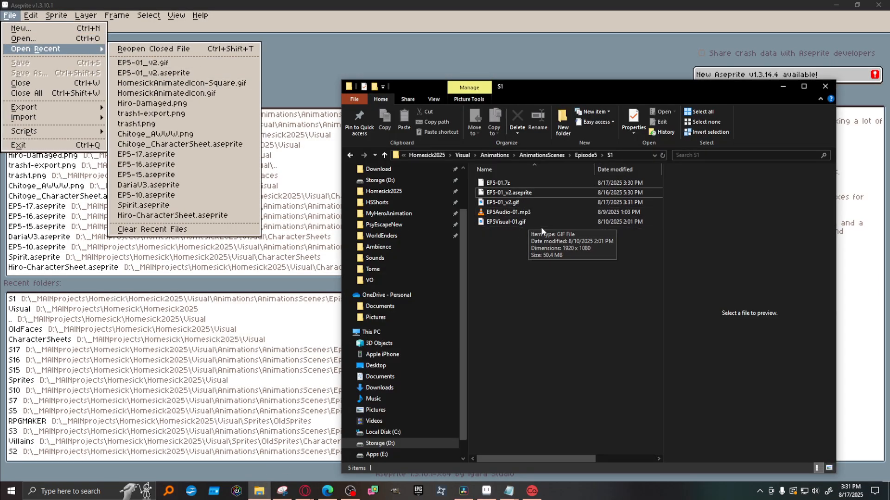
click(518, 204)
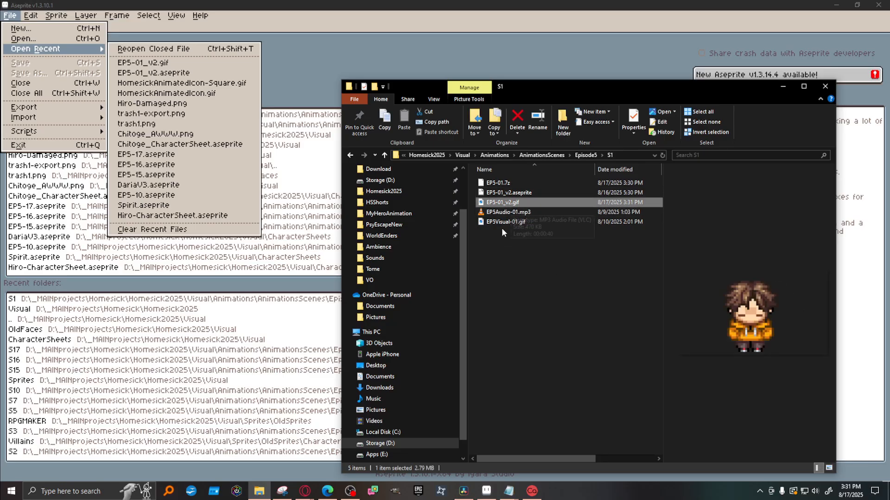
click(351, 157)
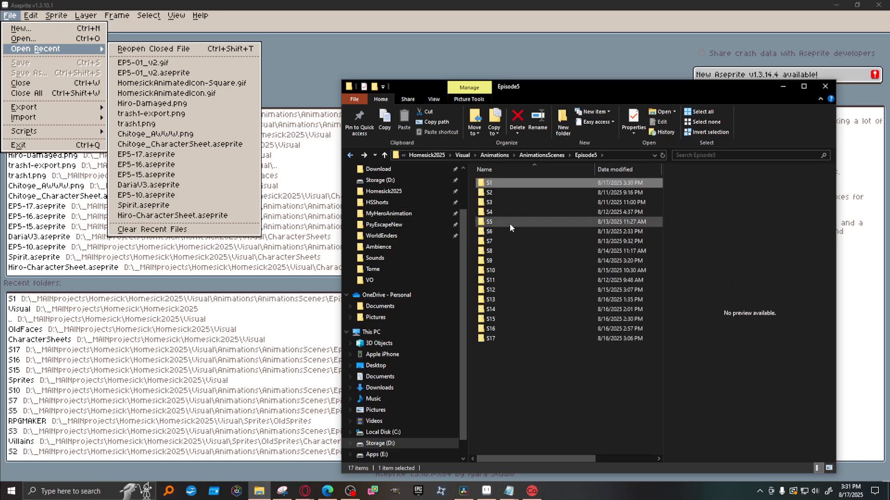
Open EP5-02.aseprite from the S2 folder in Aseprite and hide its Storyboard layer.
double_click(507, 190)
double_click(502, 206)
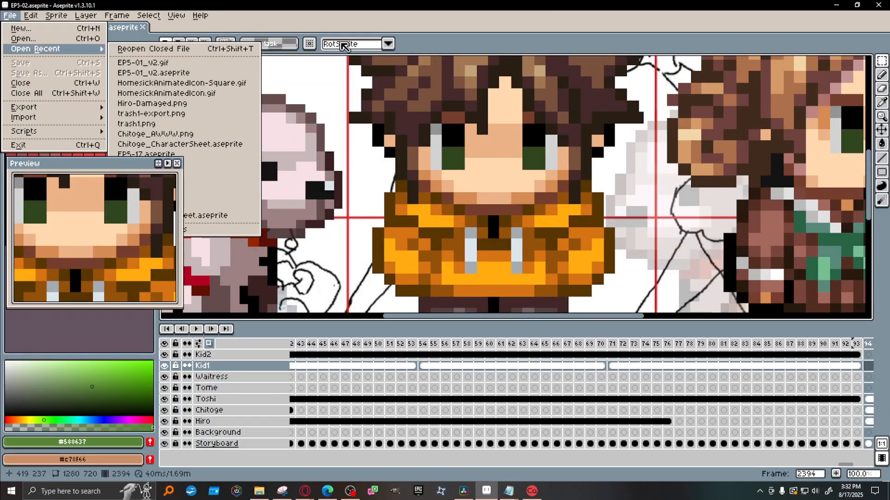
click(519, 13)
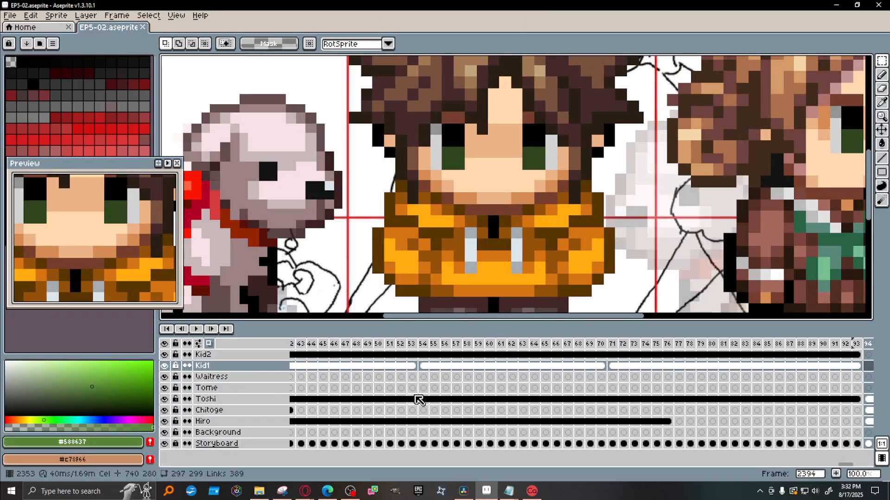
scroll(434, 244, down, 1)
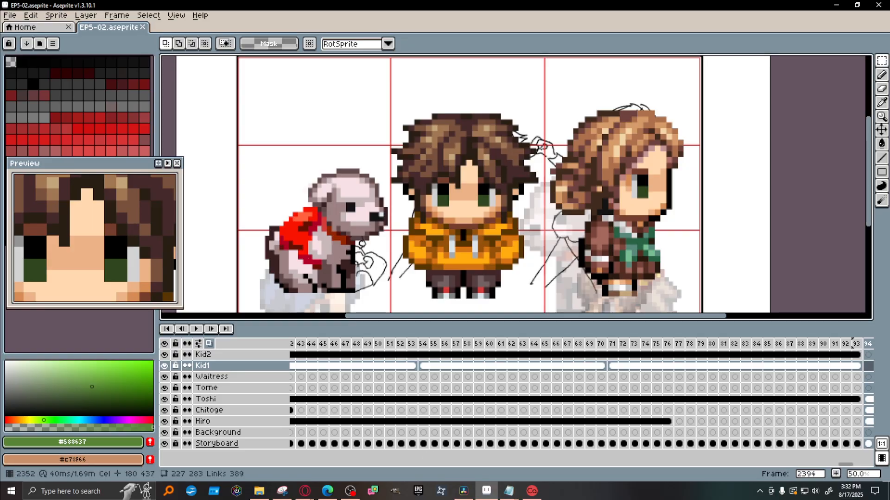
click(164, 444)
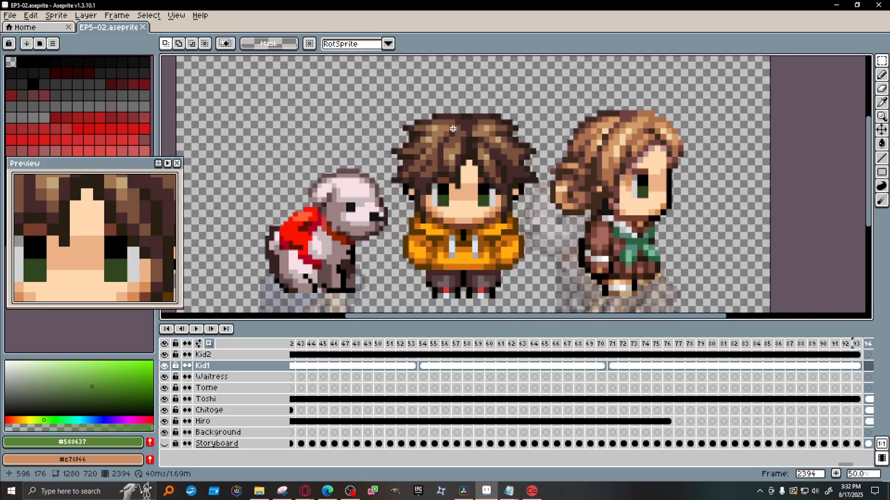
Export the animation as EP5-02.gif in the S2 folder, replacing the existing file and accepting the GIF limitations, and close EP5-02.aseprite.
click(10, 16)
mouse_move(70, 53)
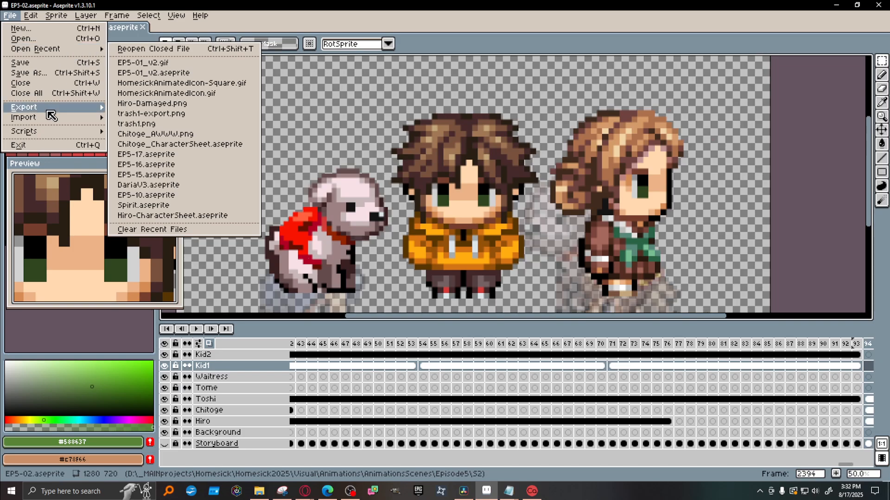
mouse_move(88, 109)
click(172, 109)
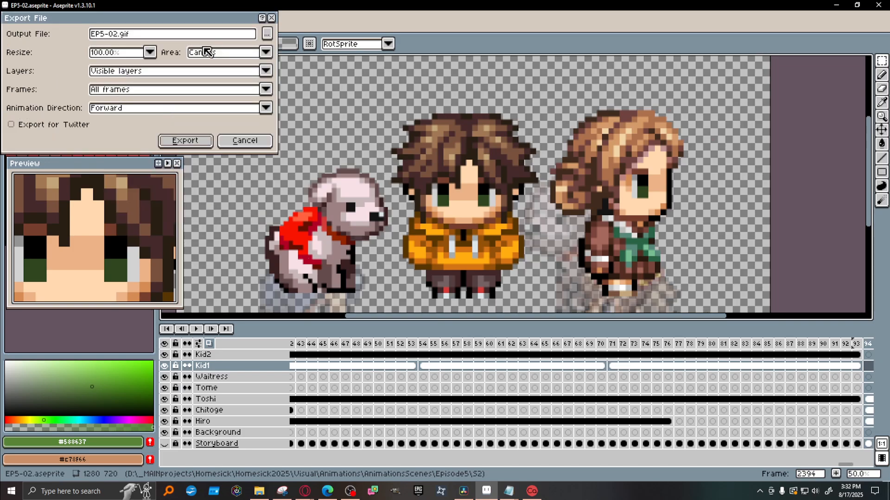
click(267, 35)
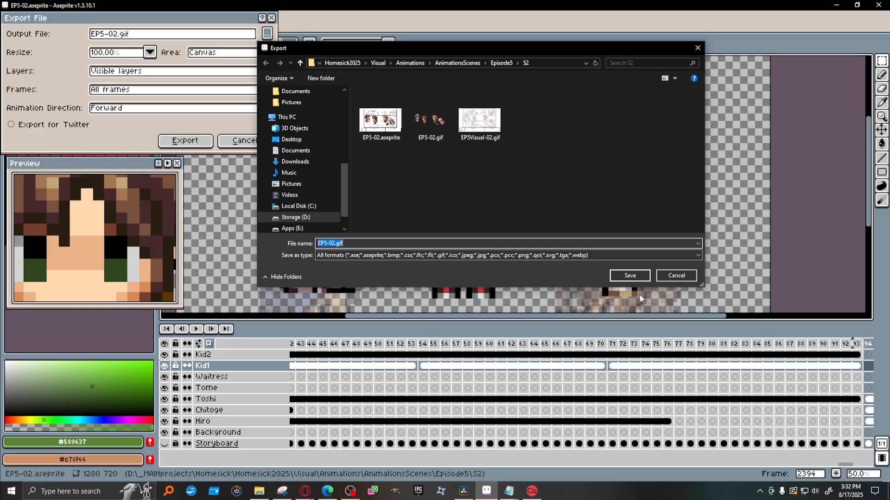
click(636, 276)
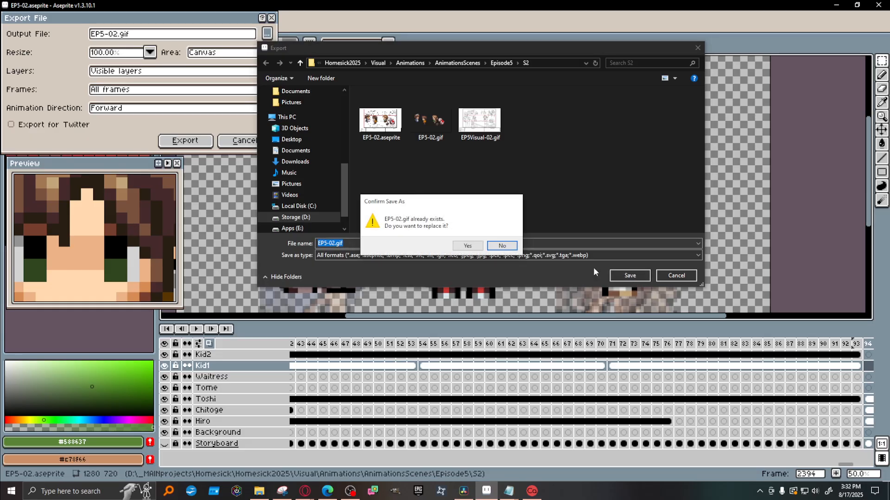
click(460, 246)
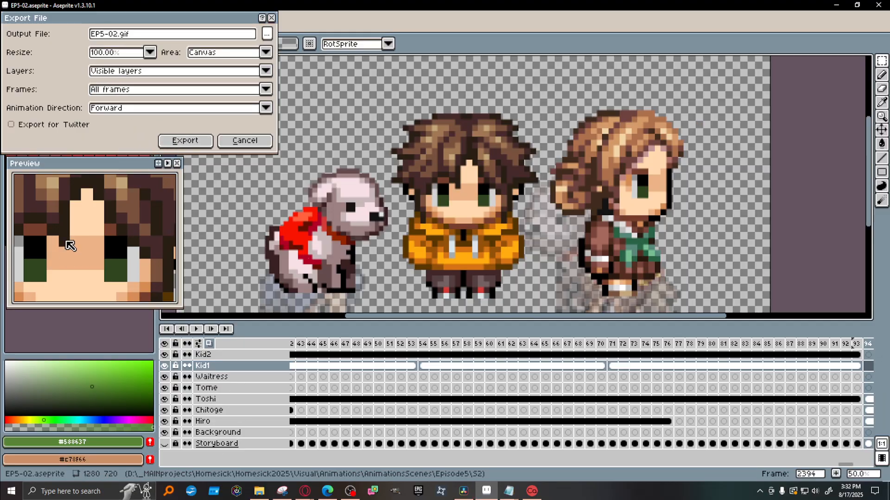
click(183, 147)
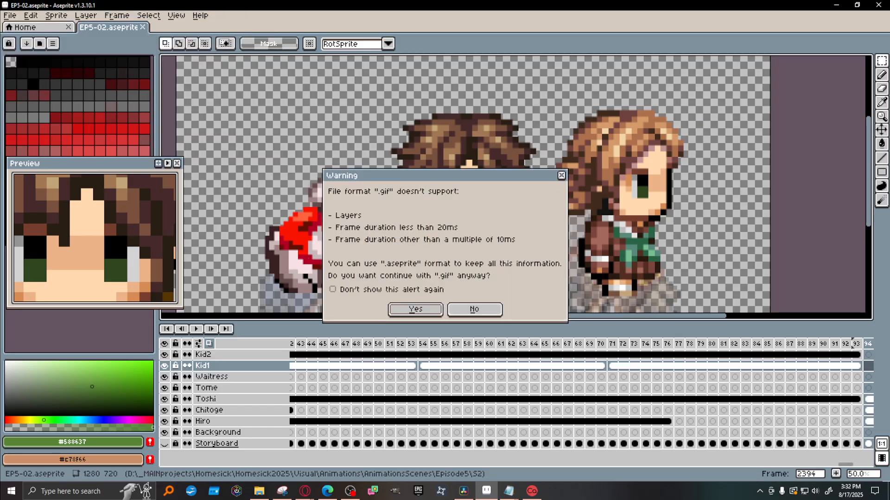
click(428, 313)
click(480, 288)
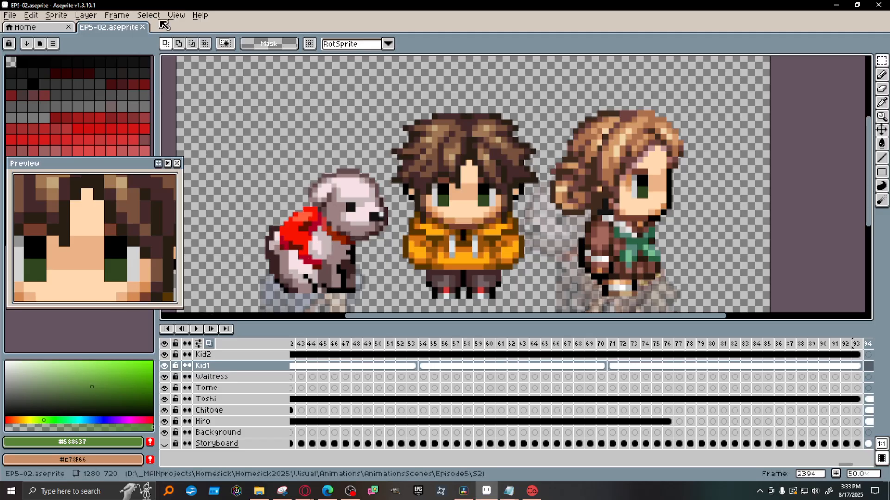
click(143, 26)
click(9, 15)
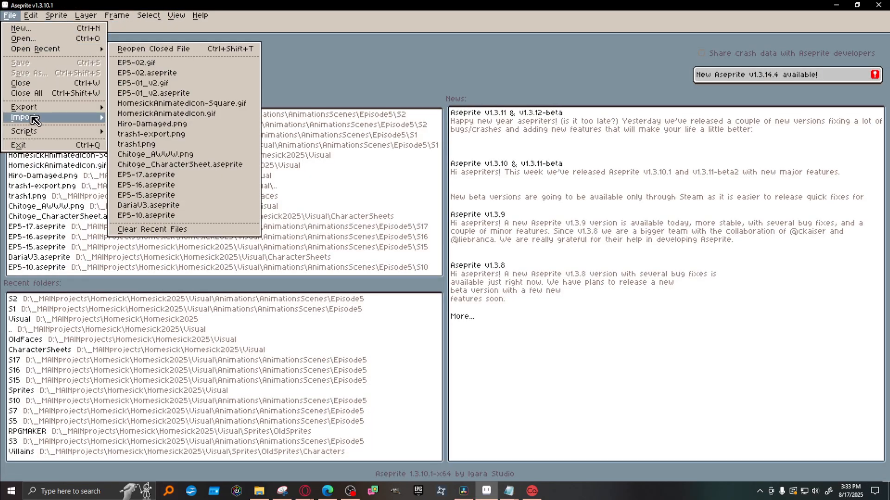
mouse_move(36, 111)
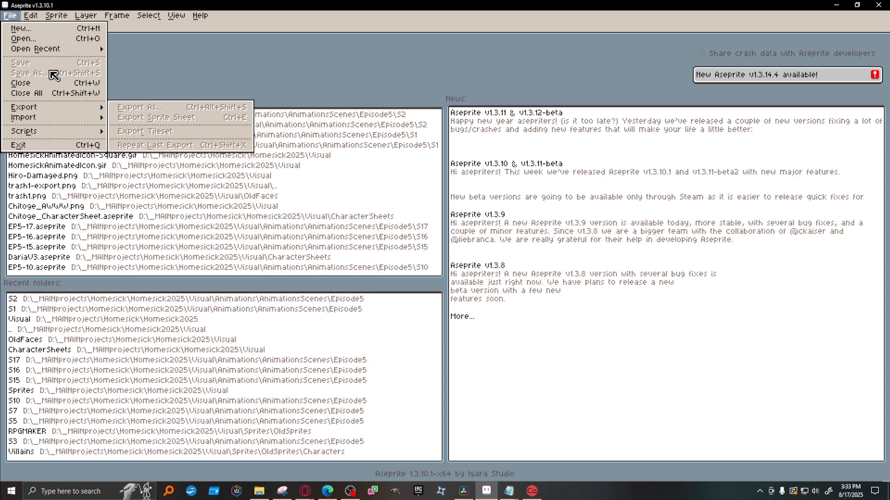
mouse_move(47, 48)
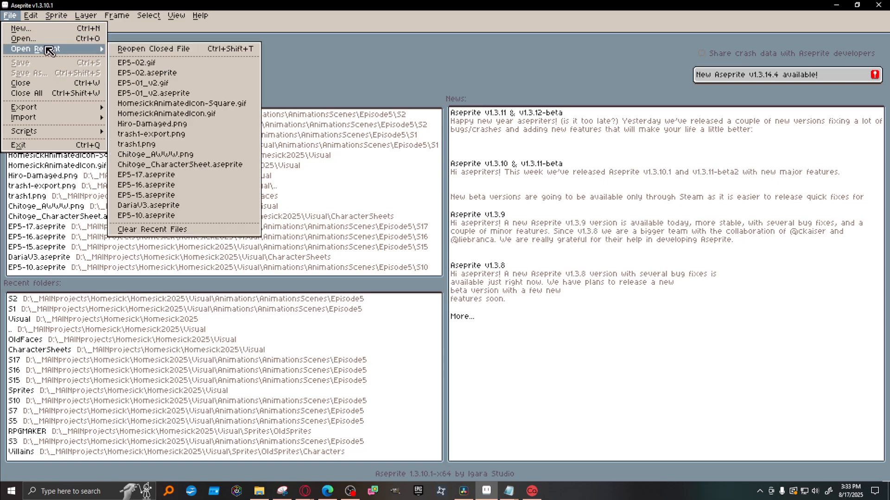
click(366, 28)
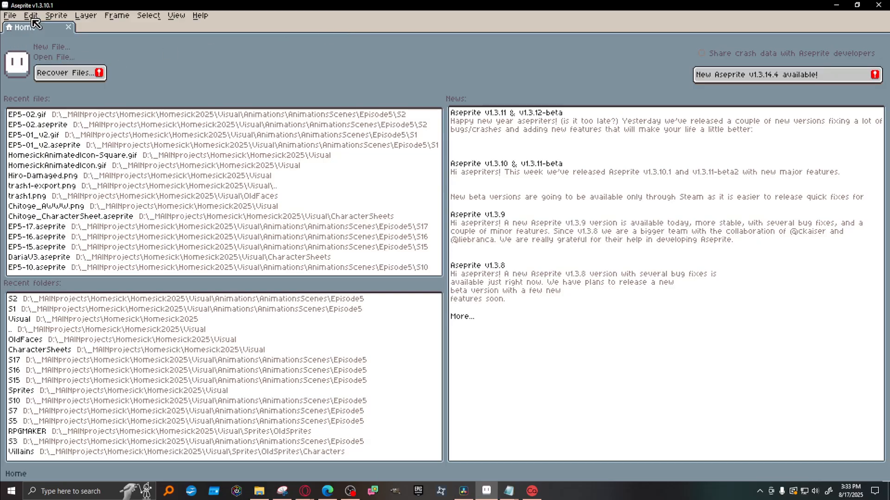
click(10, 16)
mouse_move(33, 51)
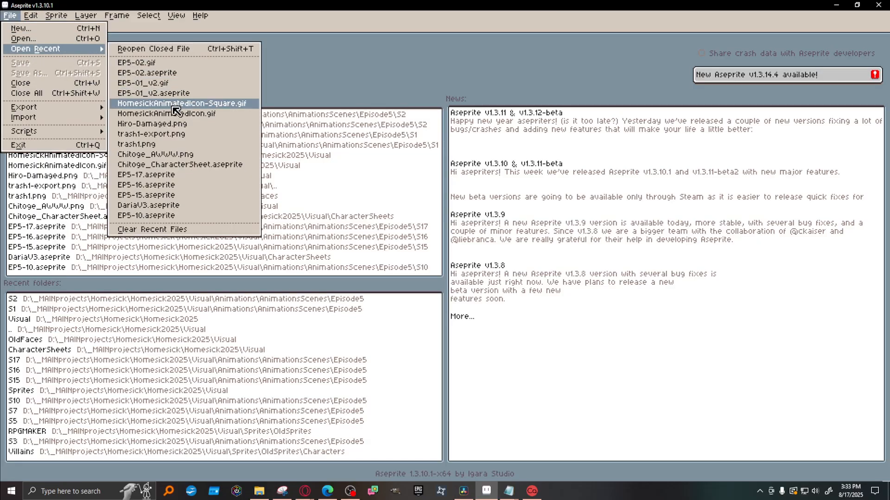
click(357, 69)
Switch to File Explorer and open EP5-03.aseprite from the S3 folder of Episode5 in Aseprite.
click(259, 491)
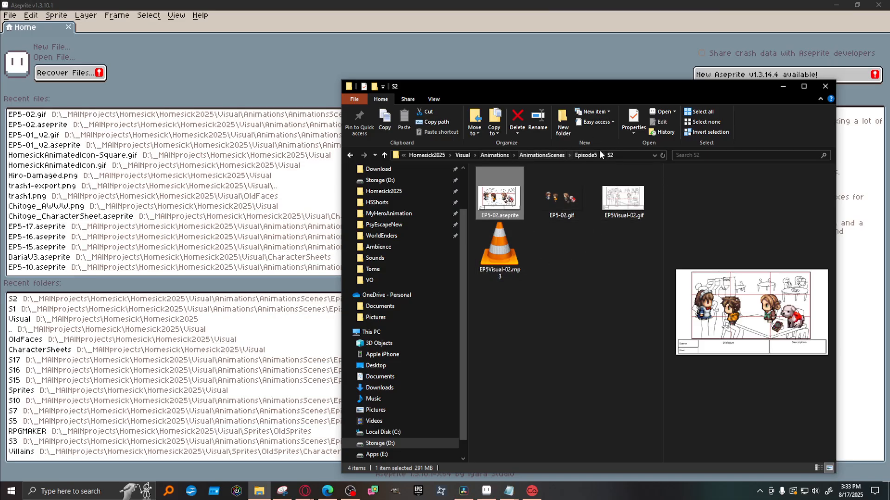
click(586, 155)
double_click(511, 203)
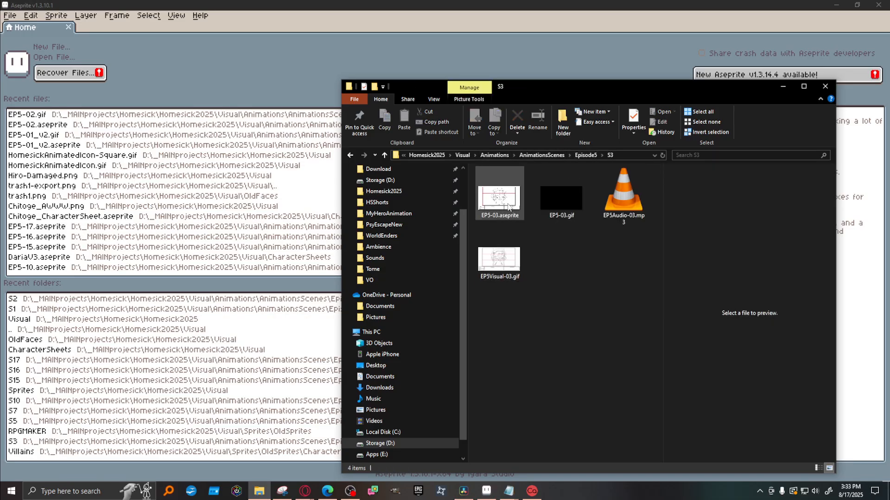
double_click(509, 207)
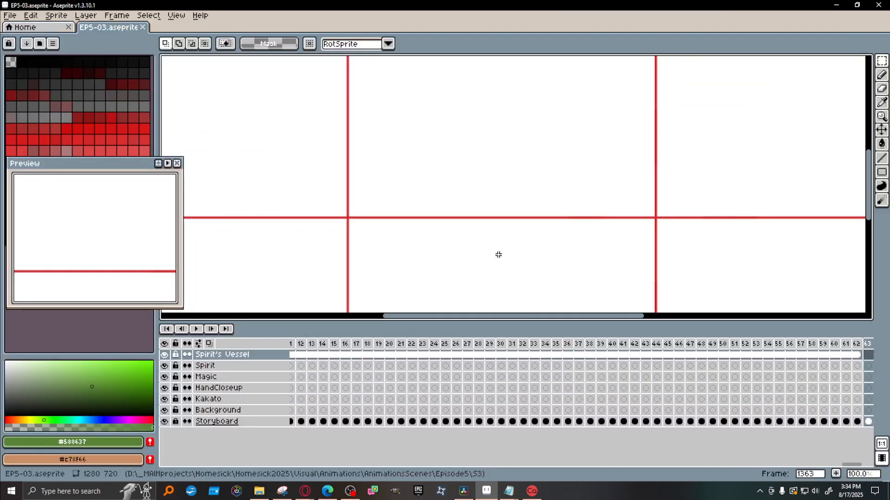
Examine the storyboard shots along the timeline from the first frame to find those where the Spirit's Vessel artwork is missing.
scroll(483, 220, down, 3)
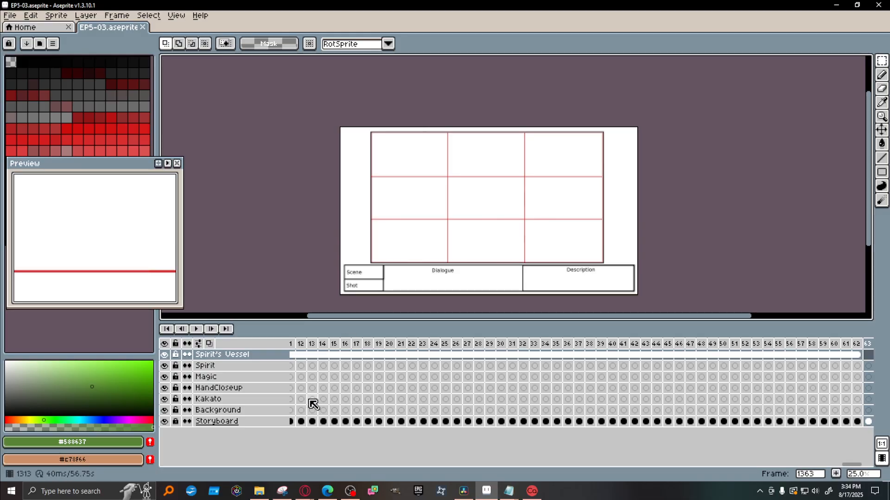
click(380, 344)
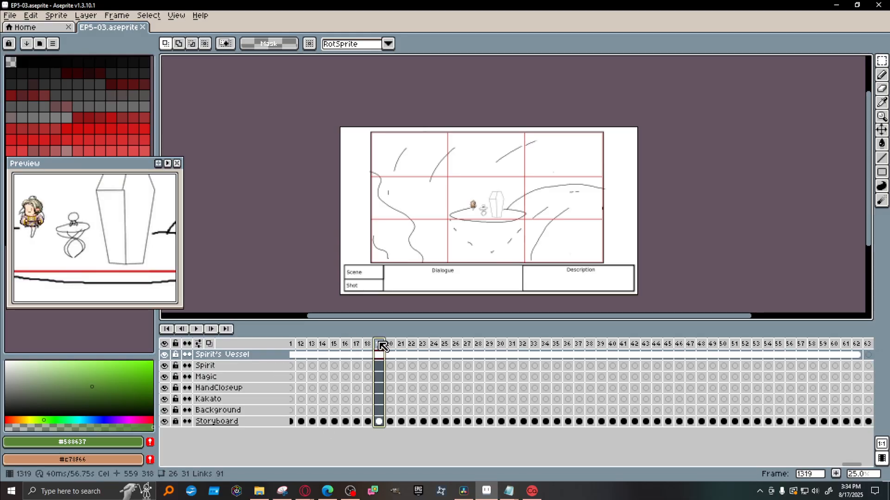
mouse_move(843, 464)
mouse_down()
mouse_move(298, 476)
mouse_move(329, 477)
mouse_move(325, 464)
mouse_move(284, 460)
mouse_up()
click(473, 344)
click(317, 344)
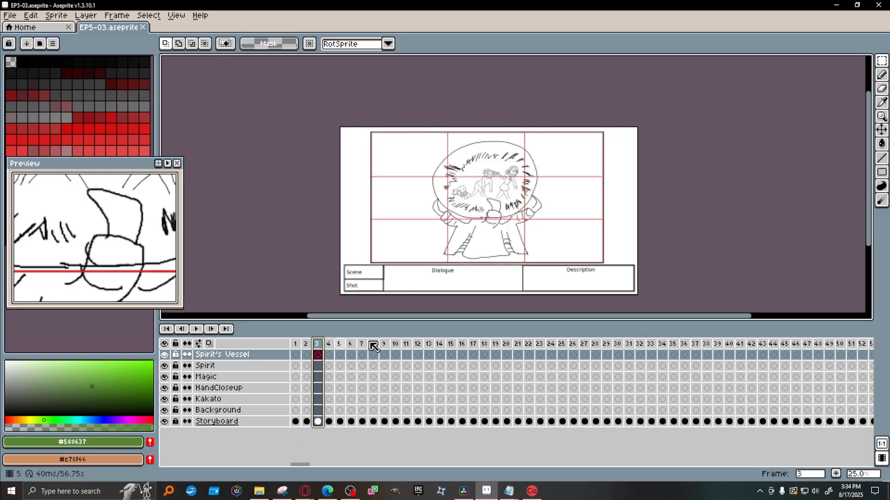
click(484, 344)
click(573, 344)
click(706, 344)
click(773, 344)
drag(301, 465, 325, 465)
click(448, 345)
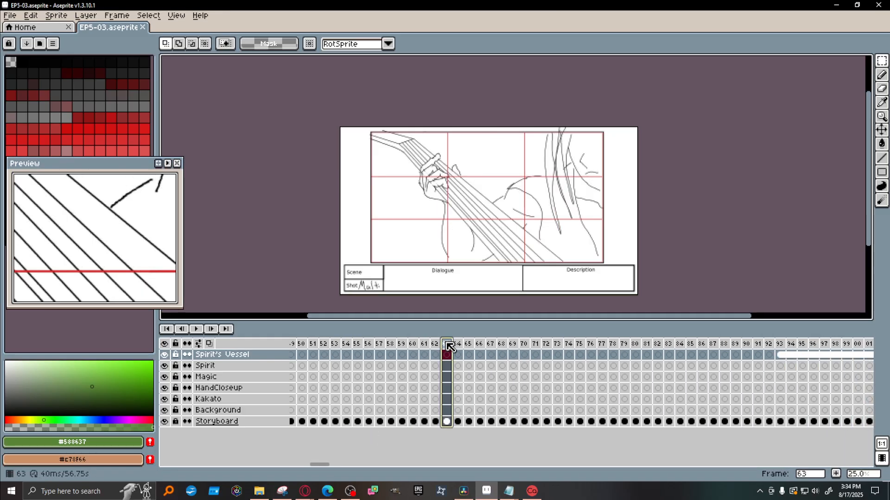
Copy the Spirit's Vessel cel from frame 93 and paste it at frame 48, where the guitar close-up shot starts.
click(781, 355)
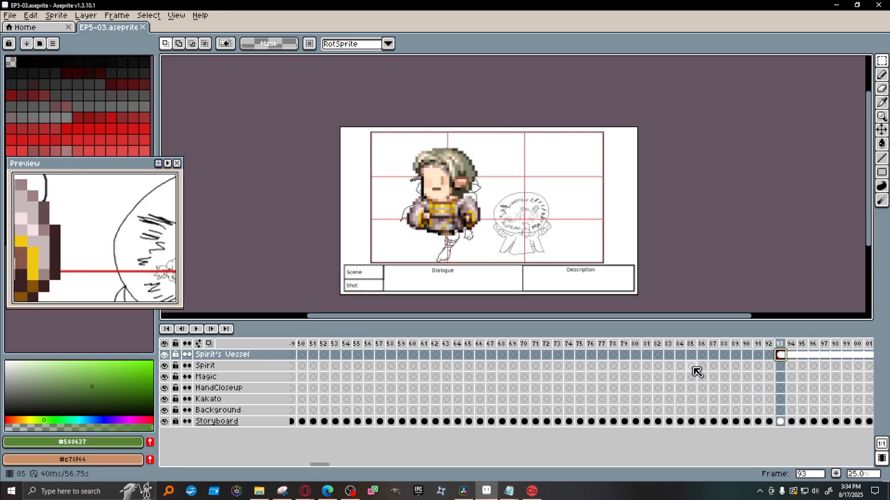
click(325, 344)
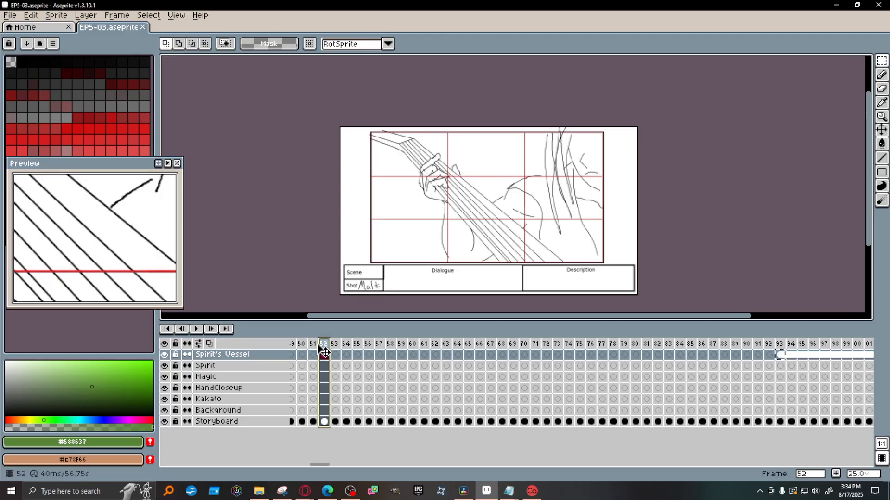
click(303, 345)
key(Left)
key(Left)
key(Left)
key(Left)
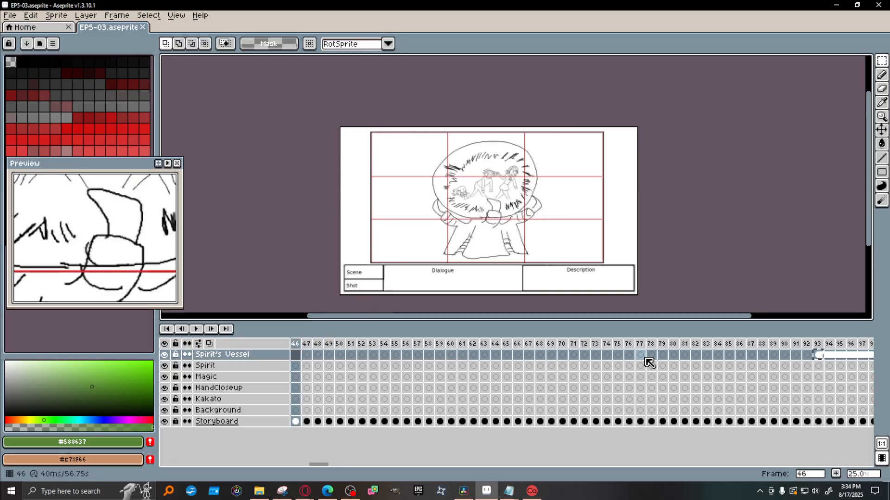
key(Right)
key(Right)
click(317, 355)
key(ctrl+v)
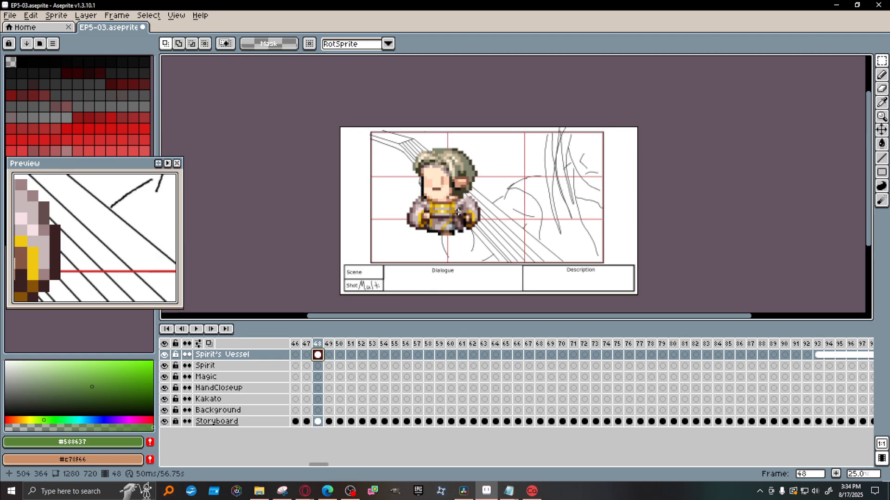
Enlarge the pasted character at frame 48 to about 1015 x 1207 px, position it at about 434, -490, and deselect it.
drag(478, 236, 519, 99)
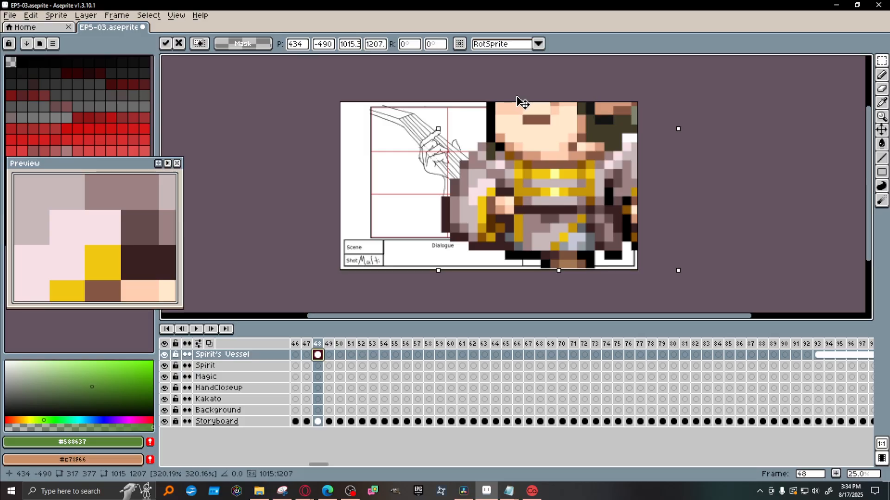
key(ctrl+d)
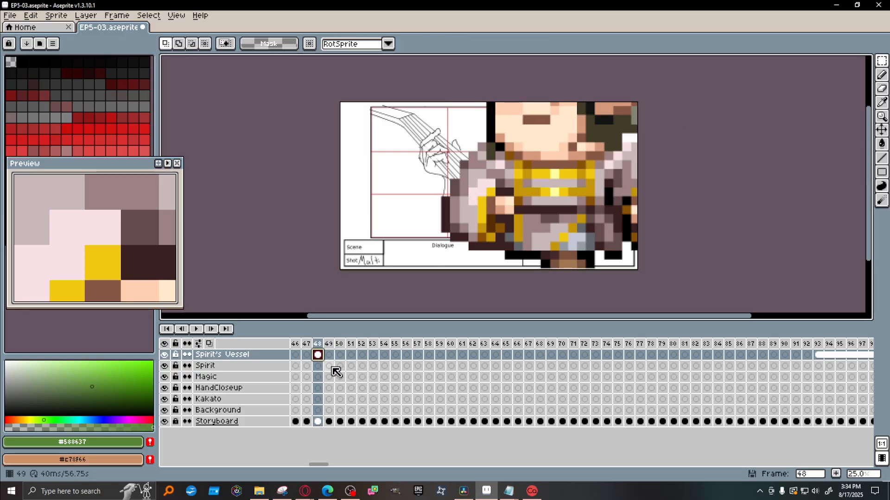
Extend the enlarged Spirit's Vessel cel from frame 48 through frame 92 as linked cels and save EP5-03.aseprite.
key(alt+m)
key(alt+m)
key(alt+m)
key(alt+m)
key(alt+m)
key(alt+m)
key(alt+m)
key(alt+m)
key(alt+m)
key(alt+m)
key(alt+m)
key(alt+m)
key(alt+m)
key(alt+m)
key(alt+m)
key(alt+m)
key(alt+m)
key(alt+m)
key(alt+m)
key(alt+m)
key(alt+m)
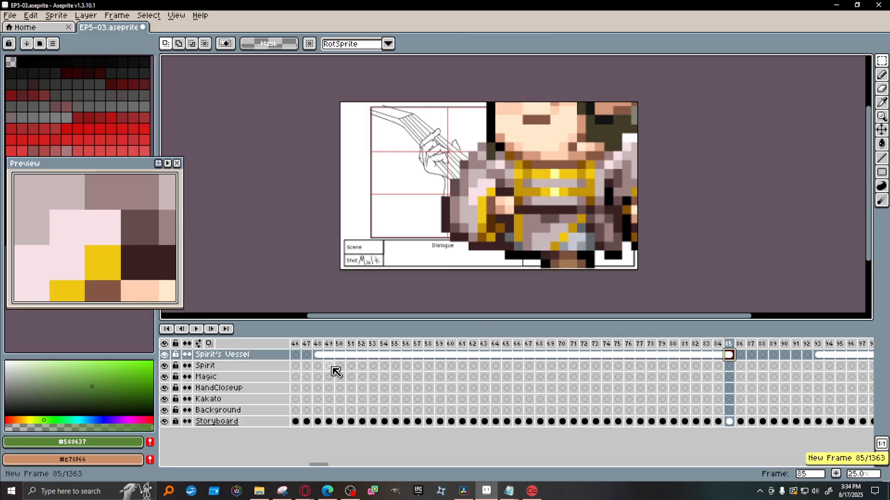
key(alt+m)
key(alt+m)
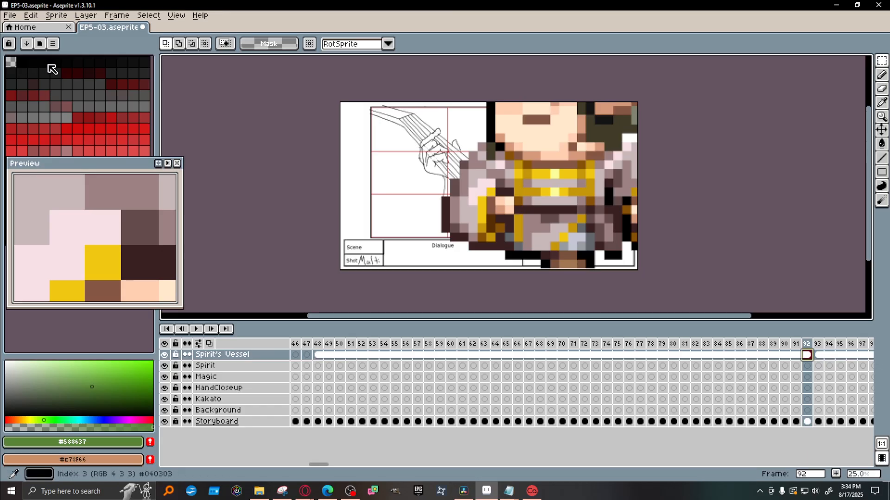
key(ctrl+s)
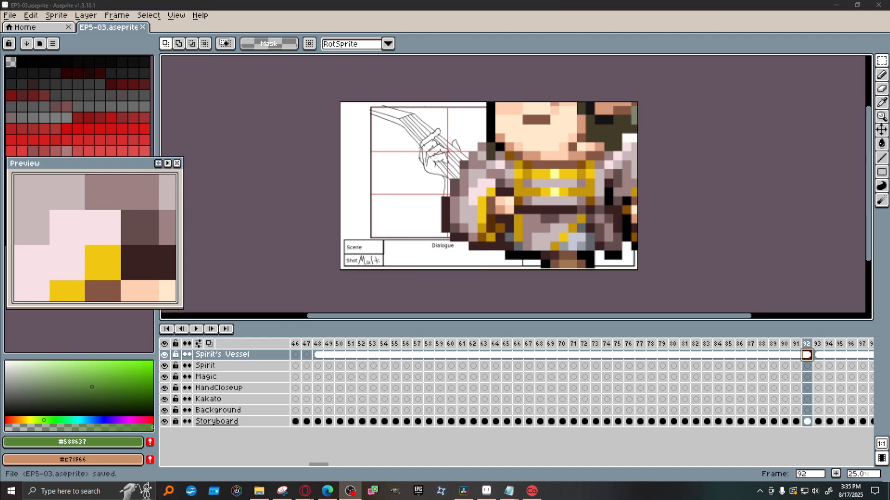
click(10, 16)
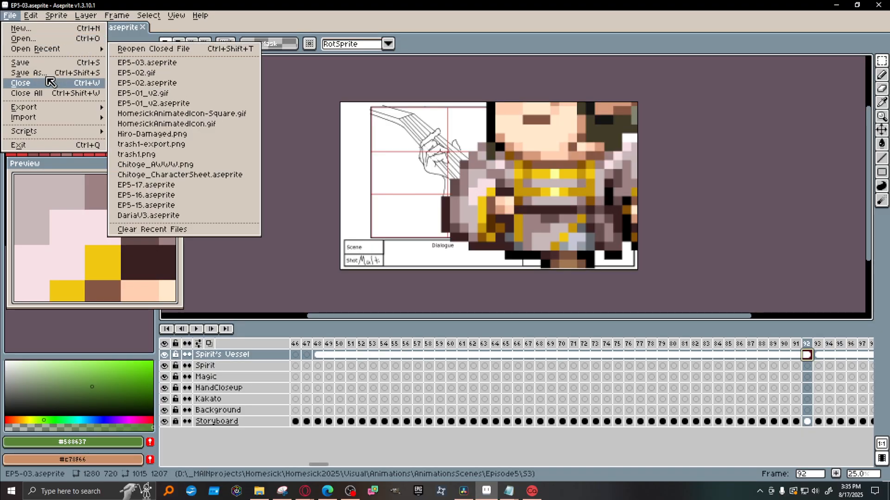
mouse_move(44, 109)
click(151, 110)
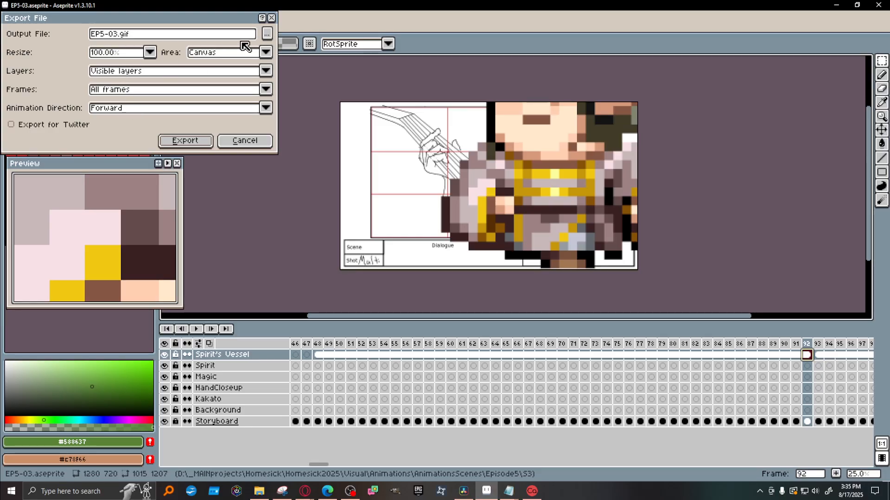
click(188, 142)
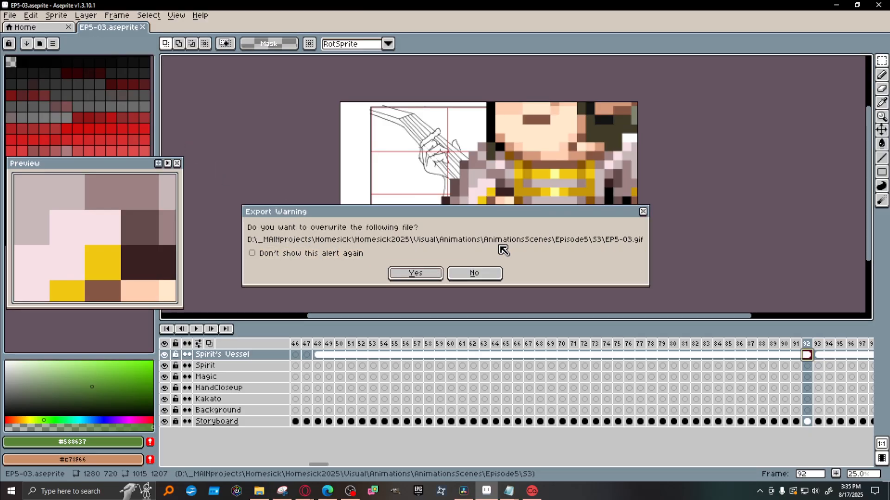
click(420, 274)
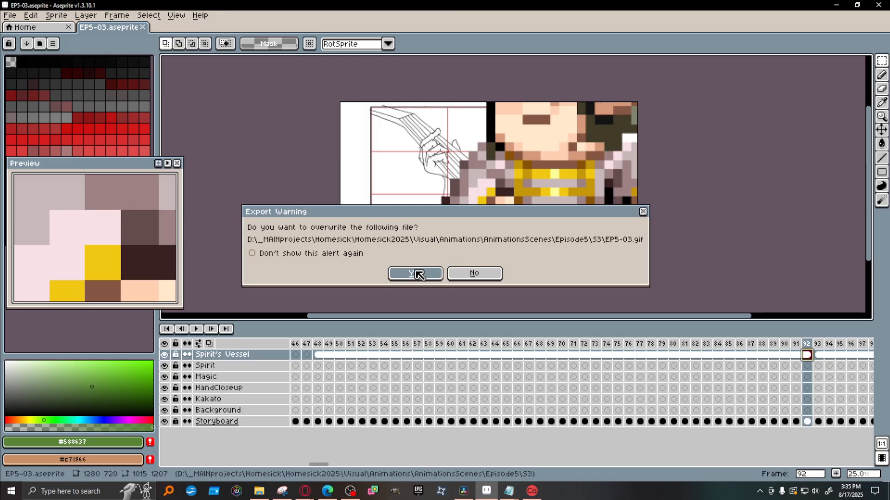
click(422, 313)
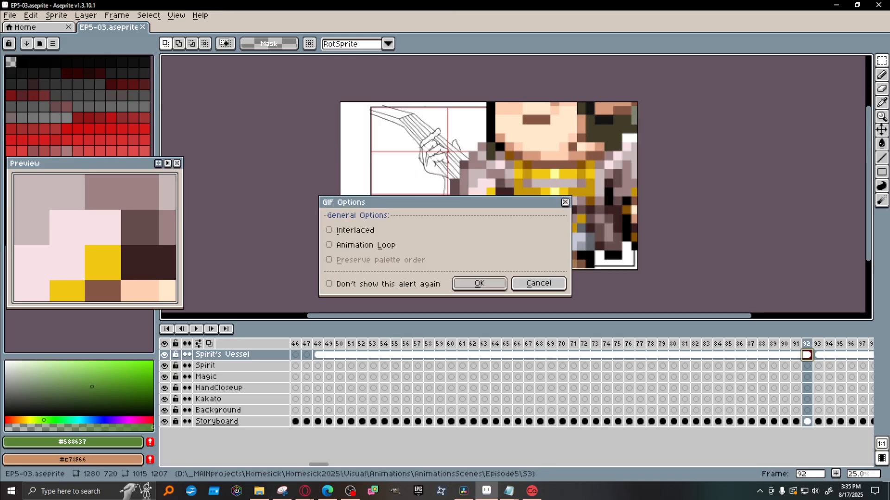
click(539, 284)
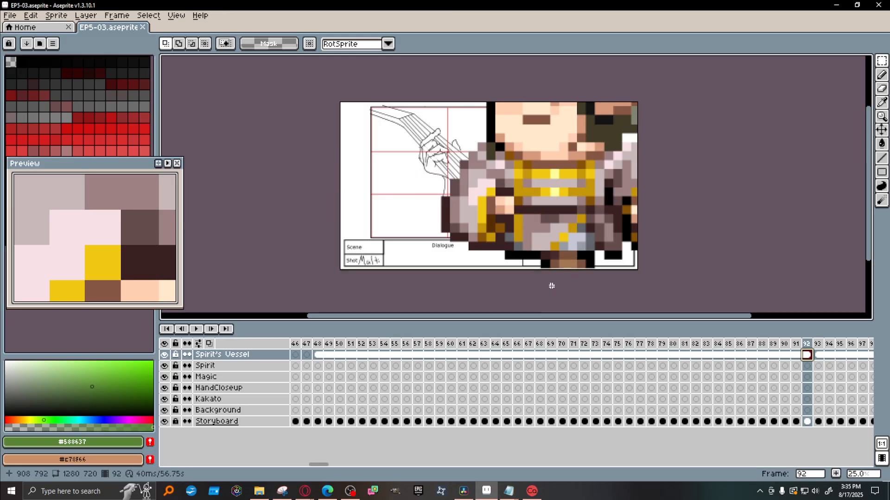
Hide the Storyboard layer and export the scene as EP5-03.gif without animation looping, overwriting the existing file in the S3 folder.
click(165, 421)
click(11, 16)
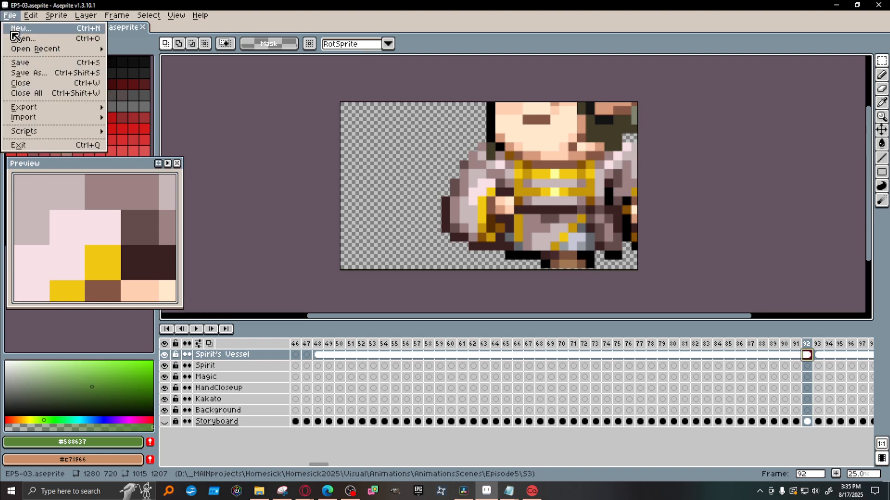
mouse_move(51, 107)
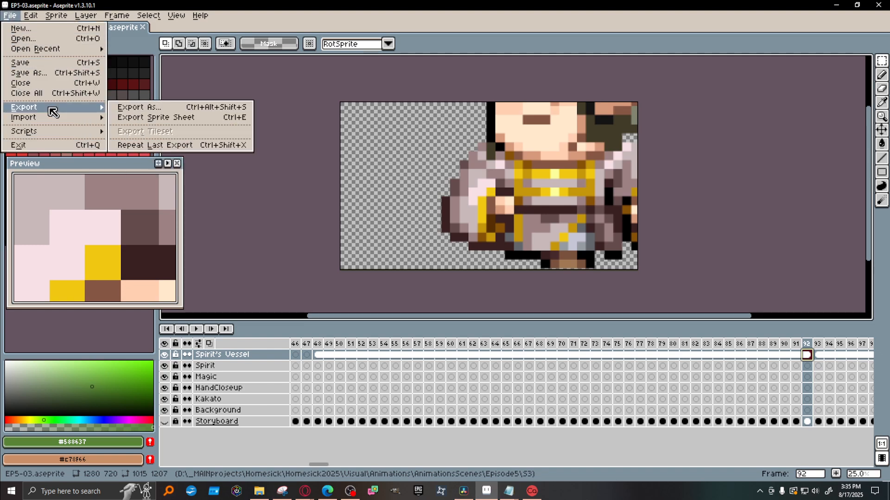
click(176, 108)
click(194, 143)
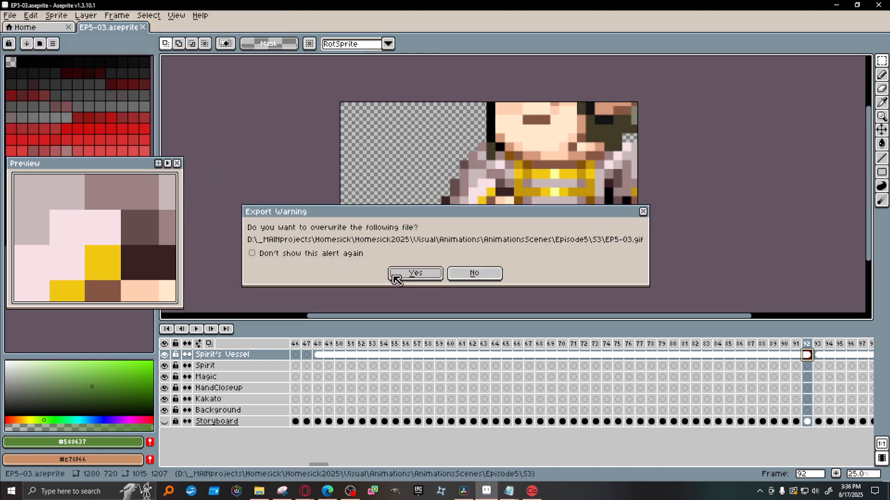
click(412, 275)
click(413, 310)
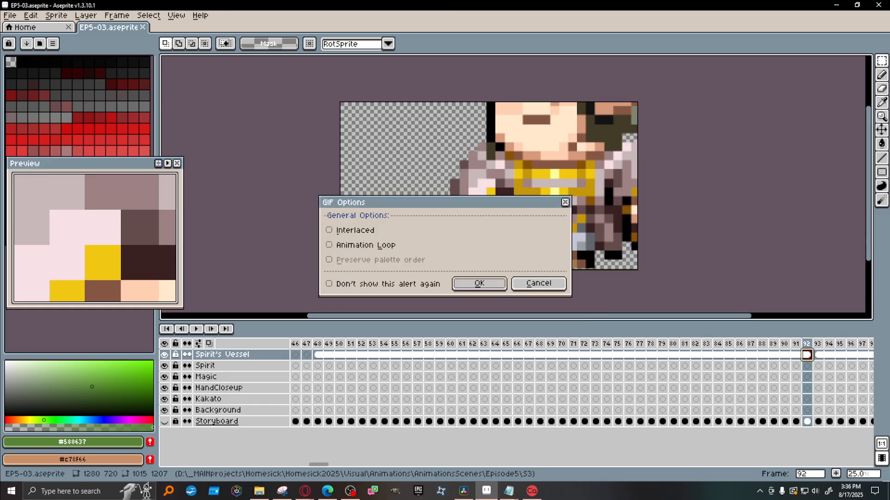
click(480, 284)
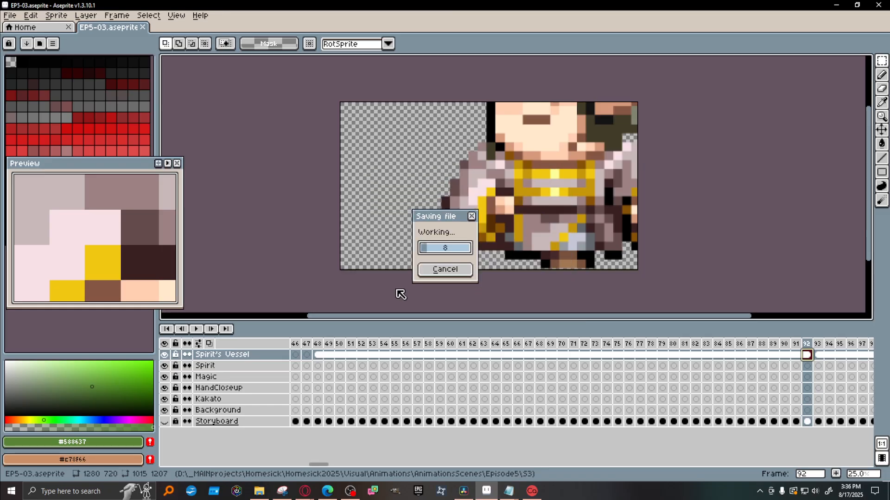
Switch to DaVinci Resolve and check several moments of the EP5-01.gif clip on the Aseprite track of the Episode5 timeline.
click(465, 492)
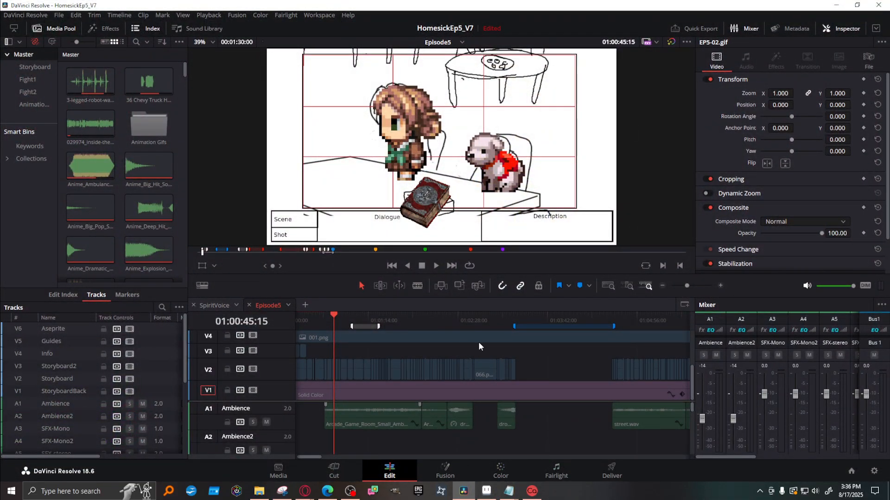
scroll(480, 344, up, 3)
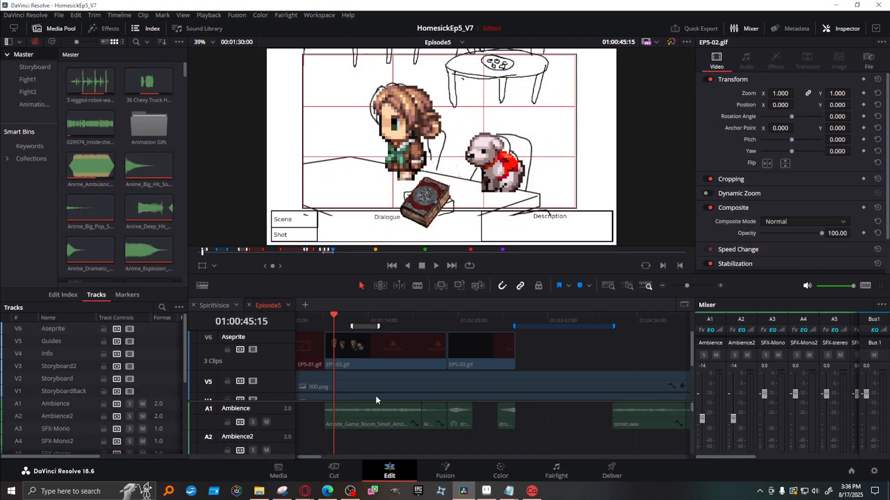
drag(313, 456, 307, 457)
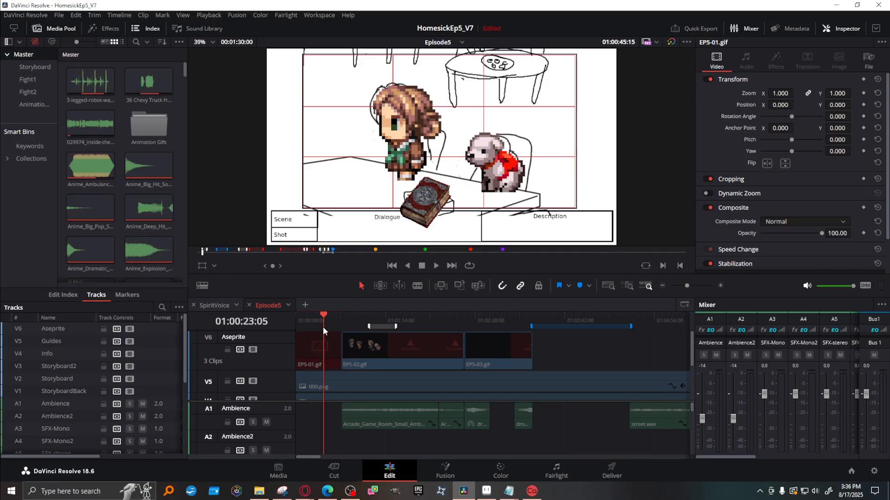
mouse_move(321, 312)
mouse_down()
mouse_move(310, 313)
mouse_move(321, 312)
mouse_up()
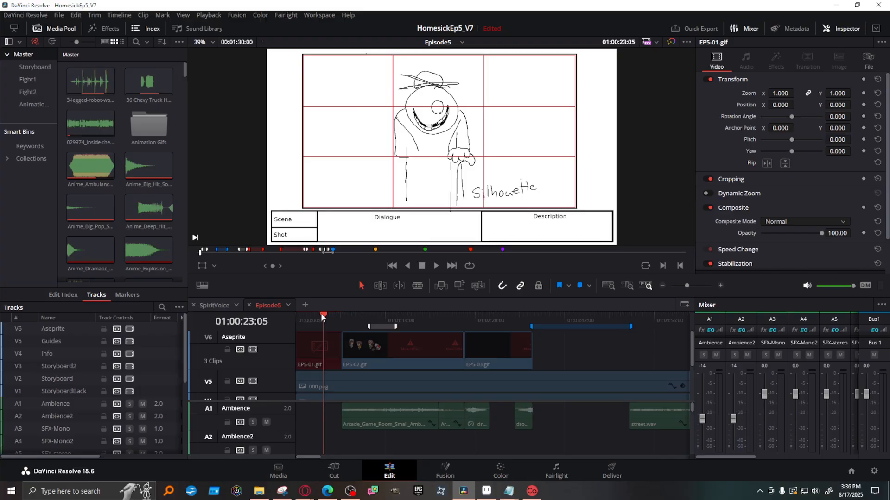
click(305, 314)
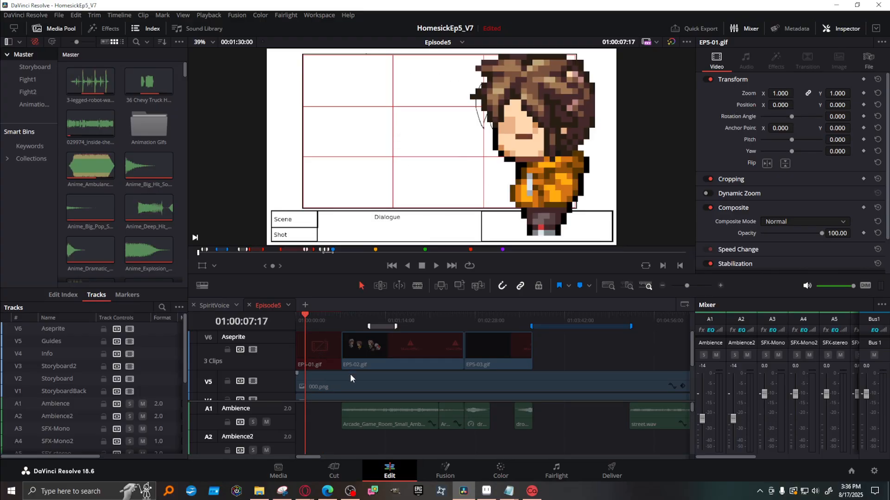
click(323, 316)
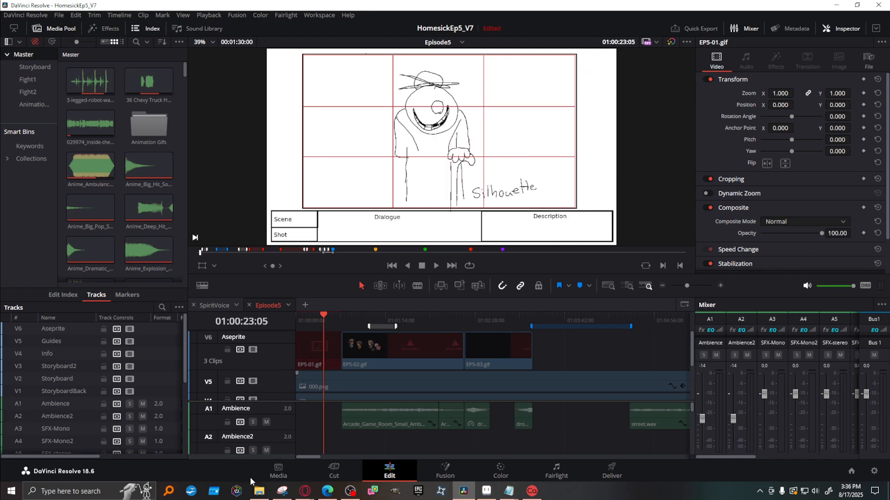
Return to Aseprite, close EP5-03.aseprite, and open EP5-04.aseprite from the Episode5 S4 folder in File Explorer.
click(486, 491)
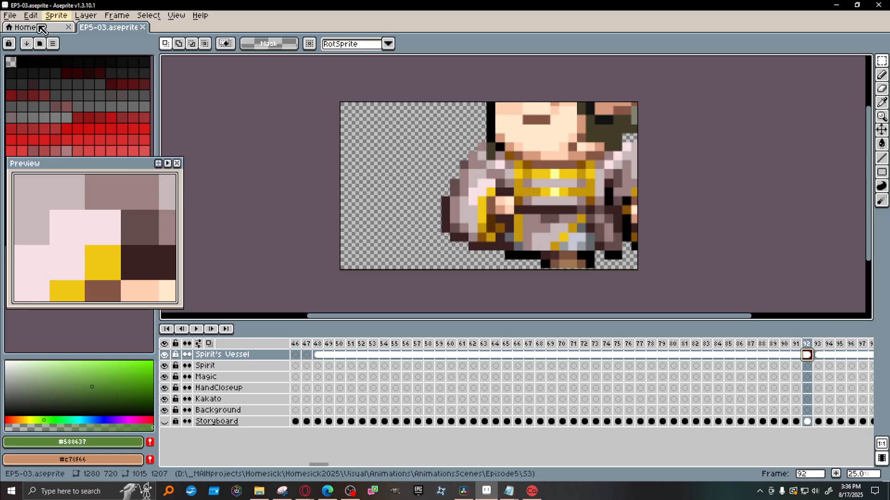
click(143, 27)
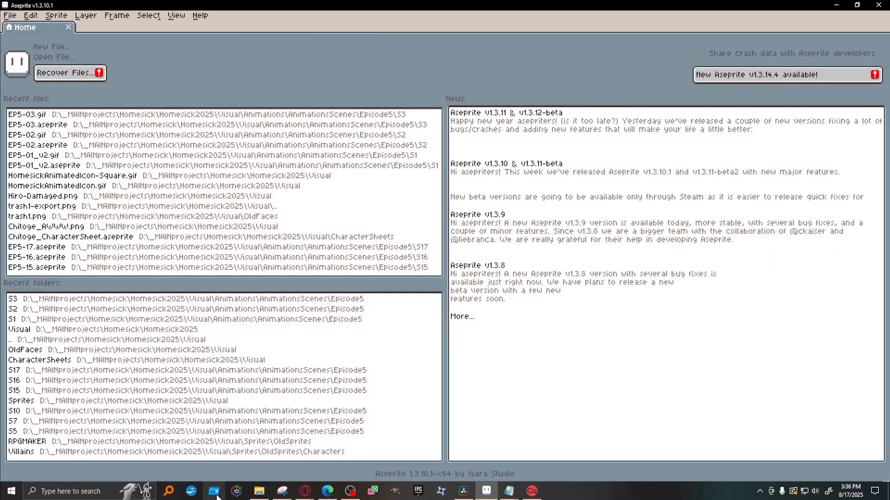
click(259, 492)
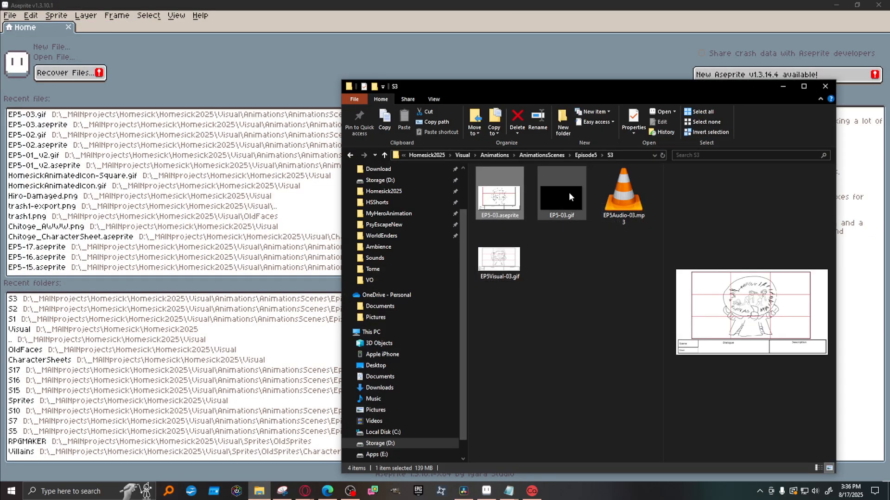
click(570, 196)
click(585, 155)
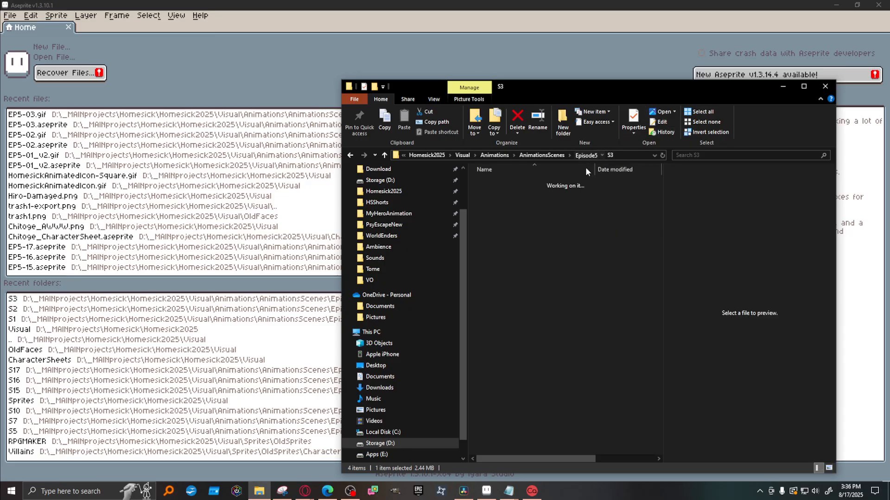
double_click(486, 226)
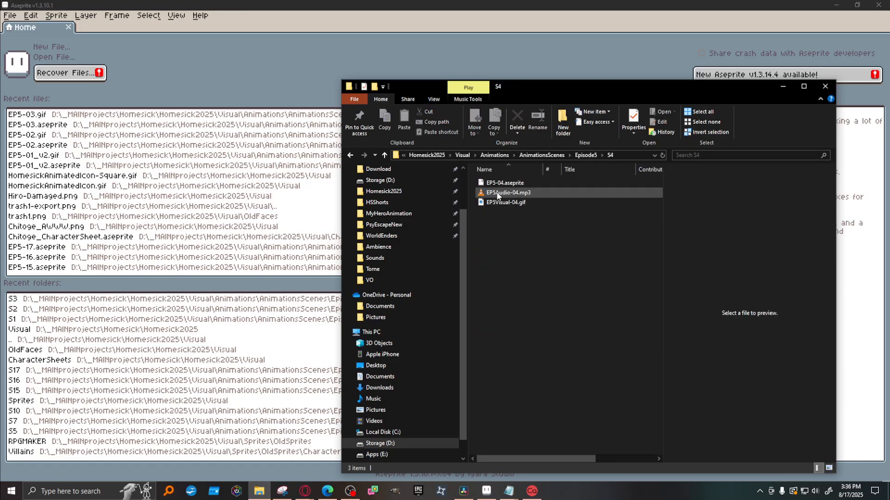
double_click(530, 183)
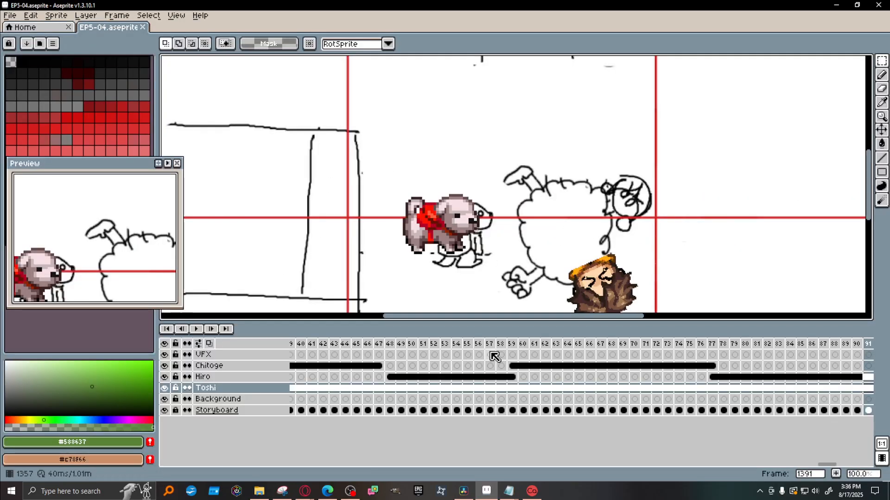
Hide the Storyboard layer and export the visible layers of all frames at 100% as EP5-04.gif.
scroll(688, 259, down, 2)
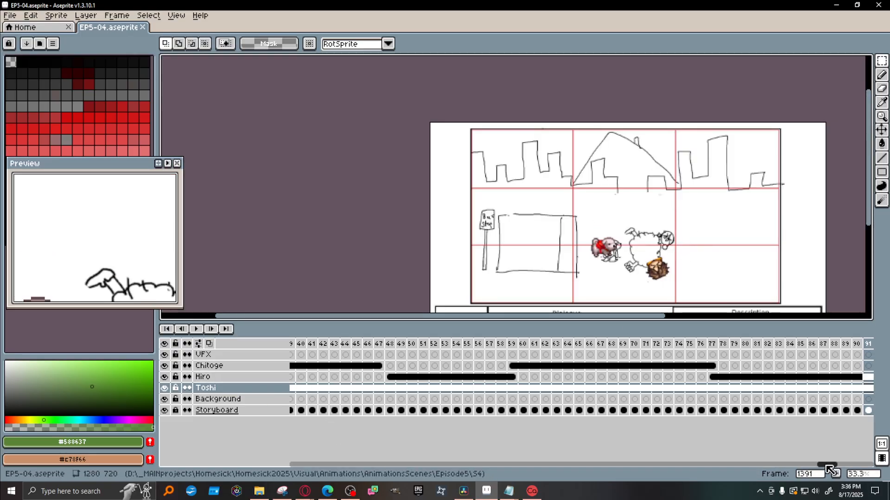
click(164, 410)
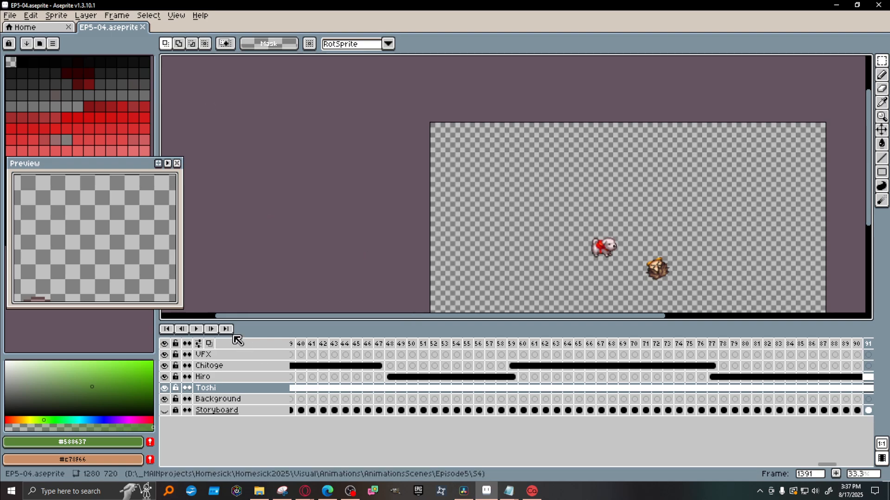
click(18, 14)
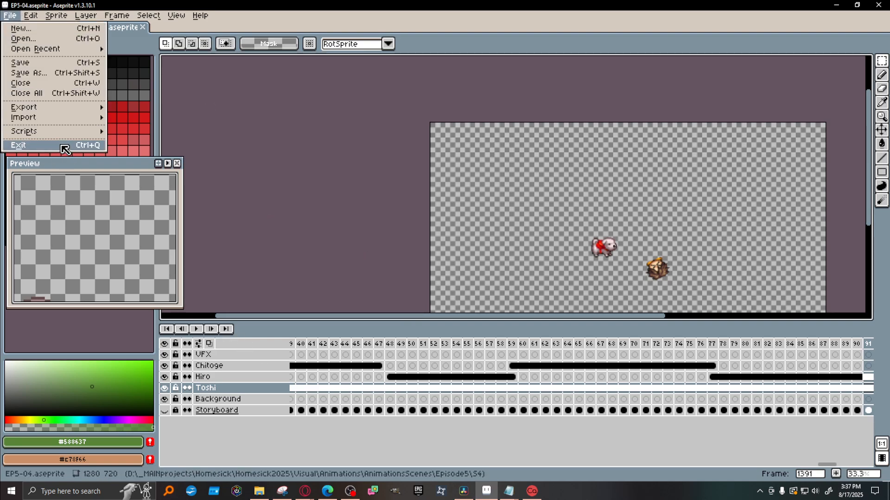
mouse_move(57, 132)
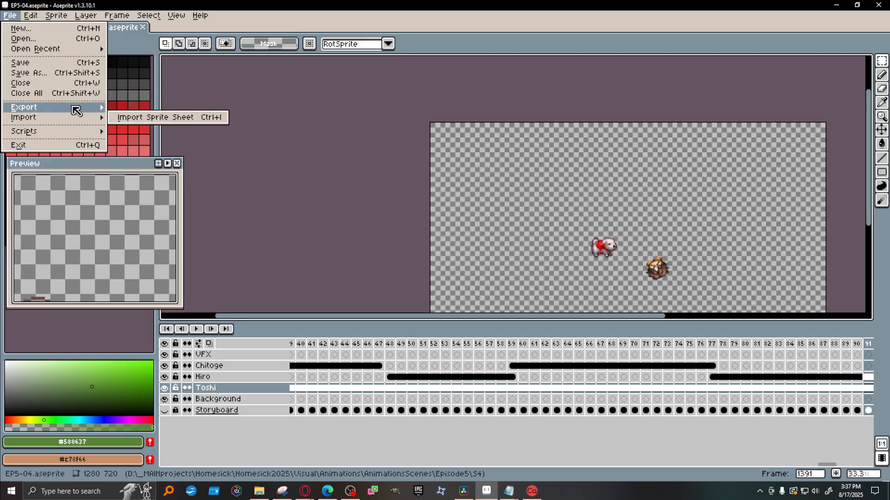
mouse_move(76, 111)
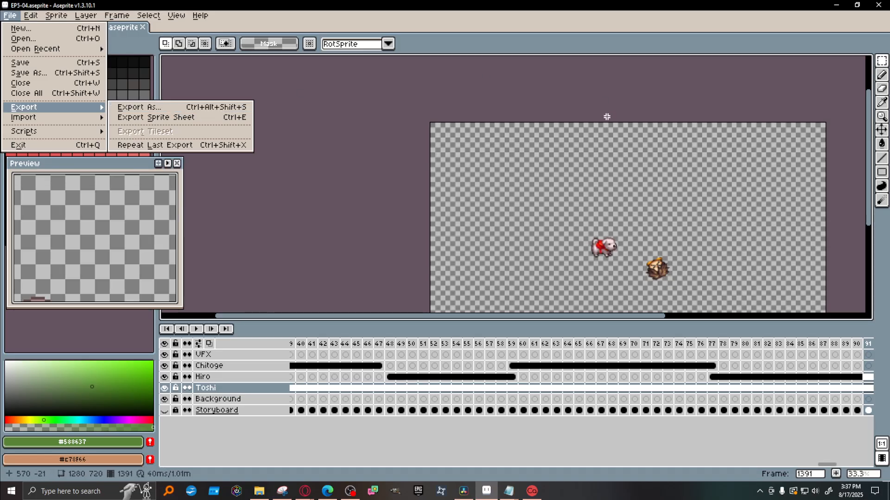
click(172, 109)
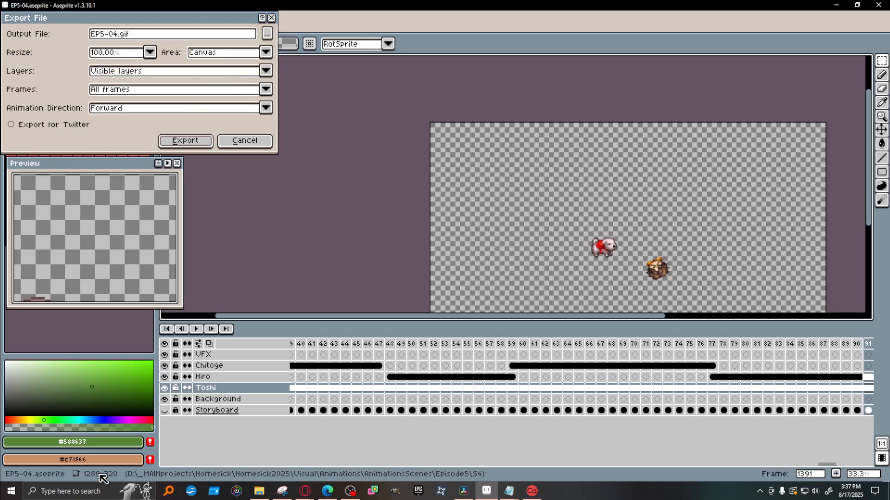
click(185, 141)
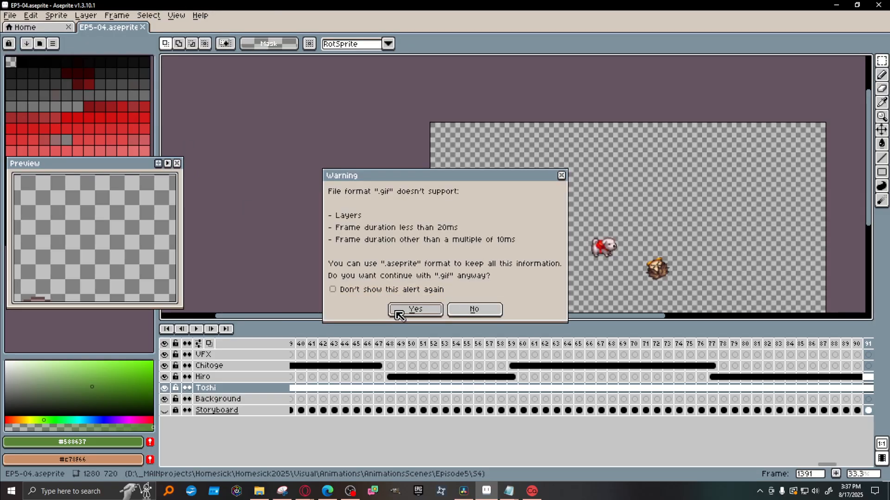
click(424, 313)
click(480, 284)
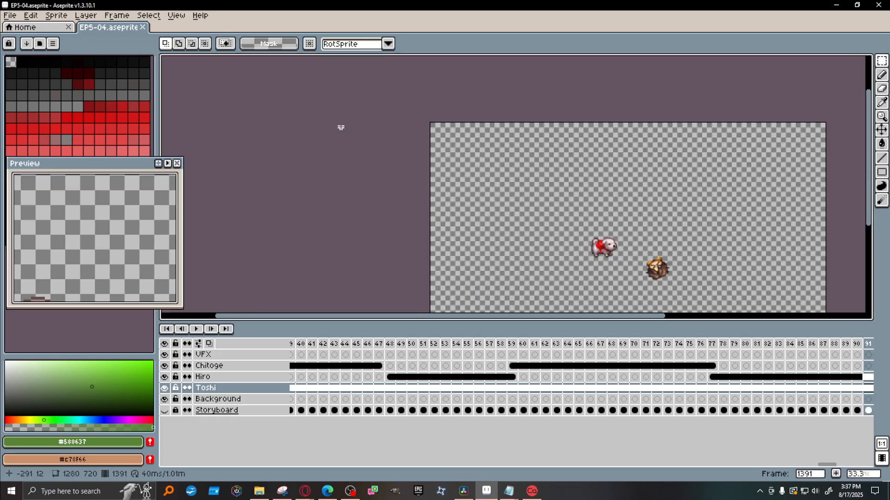
Close EP5-04.aseprite and open EP5-05.aseprite from the Episode5 S5 folder in File Explorer.
click(142, 27)
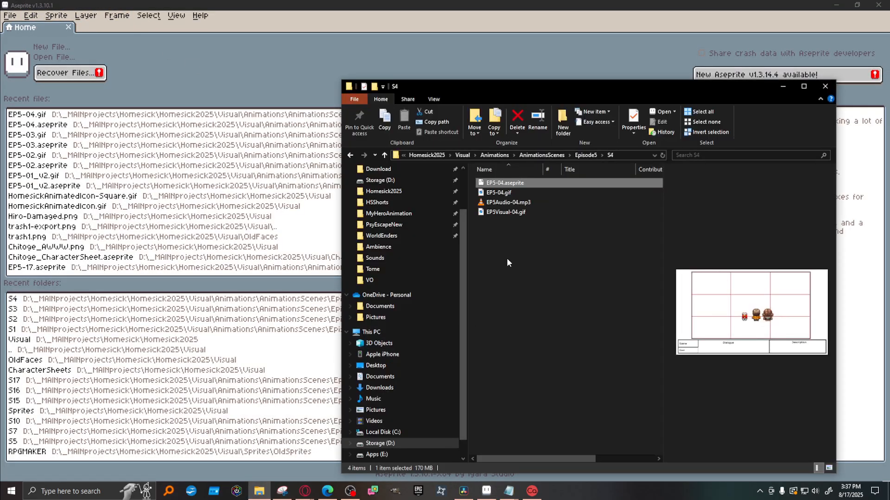
click(583, 155)
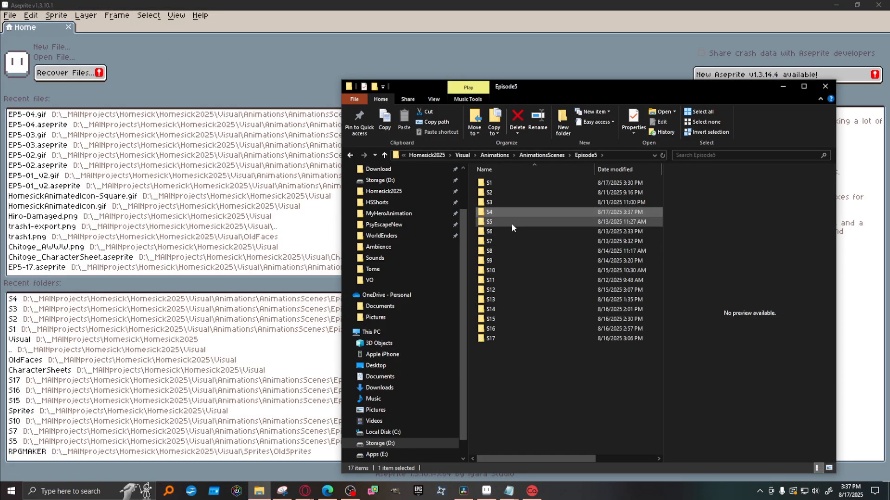
double_click(512, 223)
double_click(496, 183)
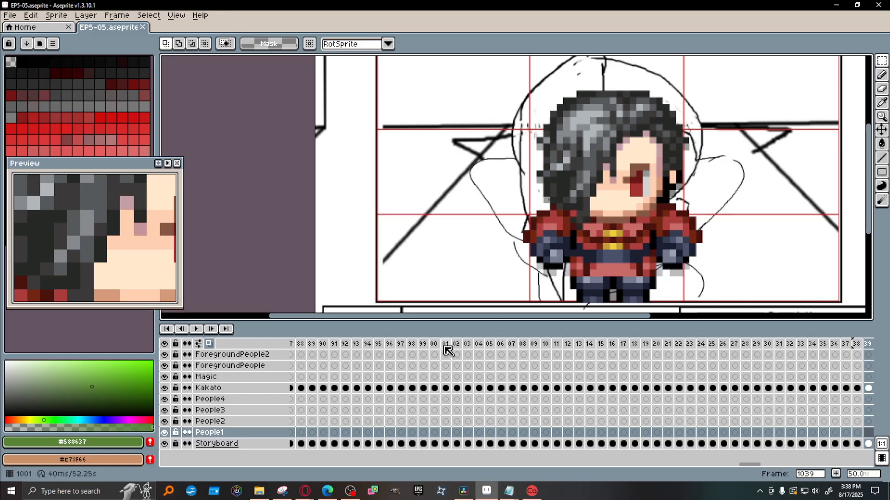
Play back part of the Kakato shot near the end of the scene to check its animation.
click(390, 343)
click(197, 329)
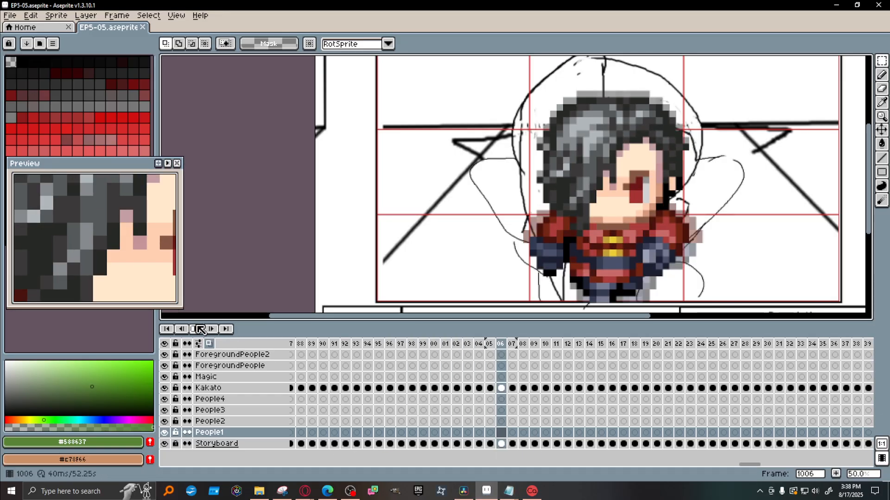
click(200, 329)
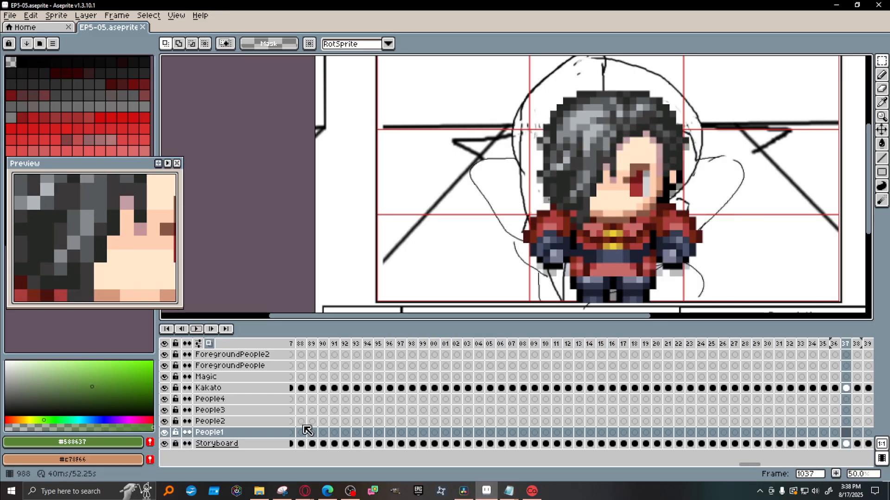
Hide the Storyboard layer, check the end of the timeline, and return to frame 1.
click(165, 443)
click(697, 464)
drag(696, 465, 868, 447)
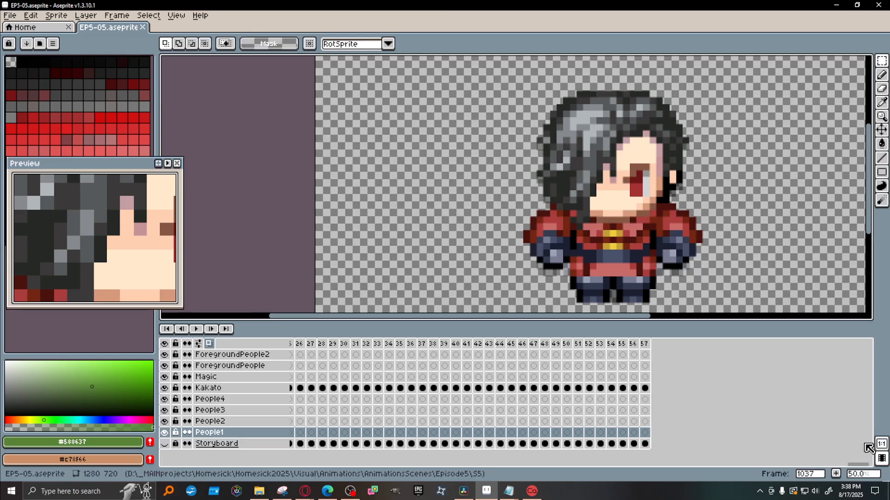
click(621, 347)
key(Home)
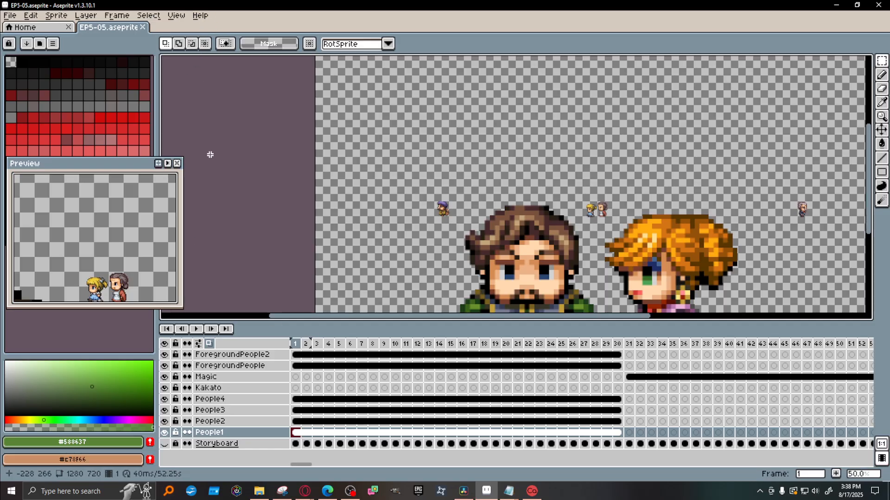
Export the visible layers of all frames at 100% as EP5-05.gif, accepting the GIF format limitations and default GIF options.
click(10, 15)
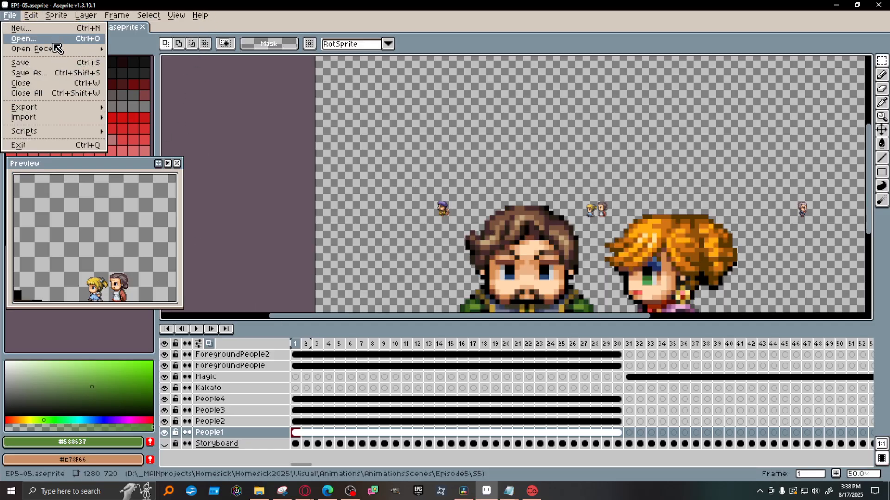
mouse_move(52, 109)
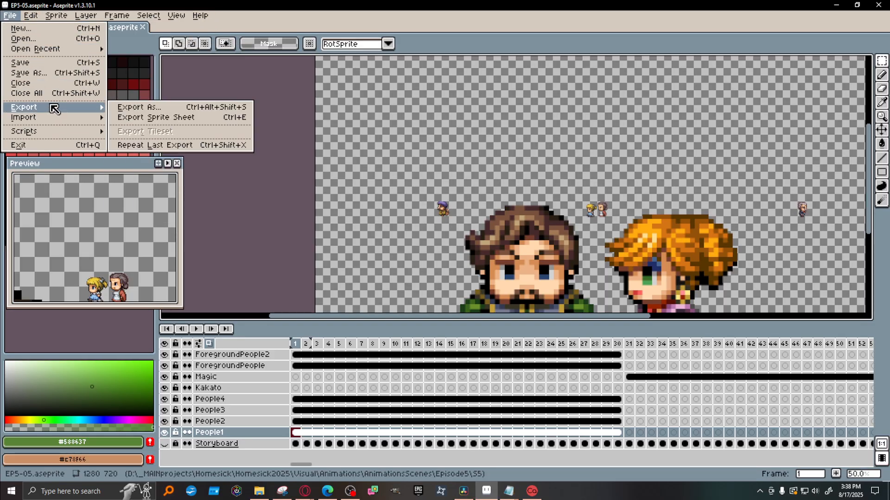
click(160, 108)
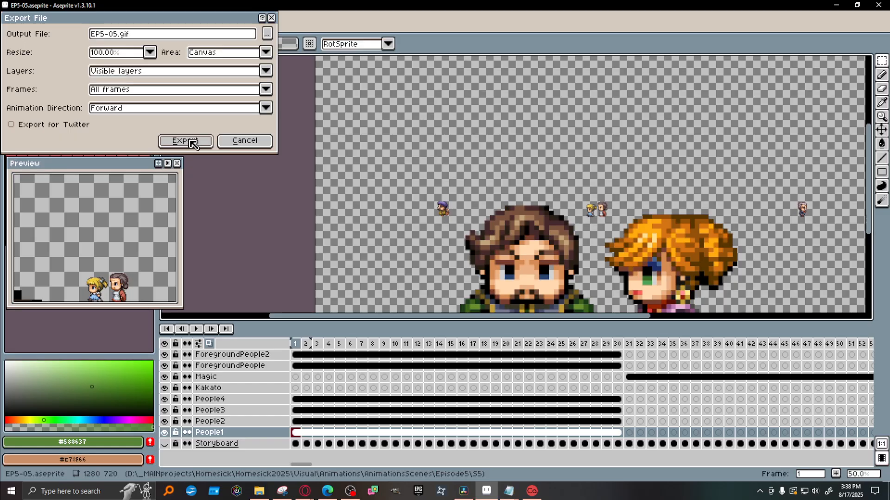
click(149, 52)
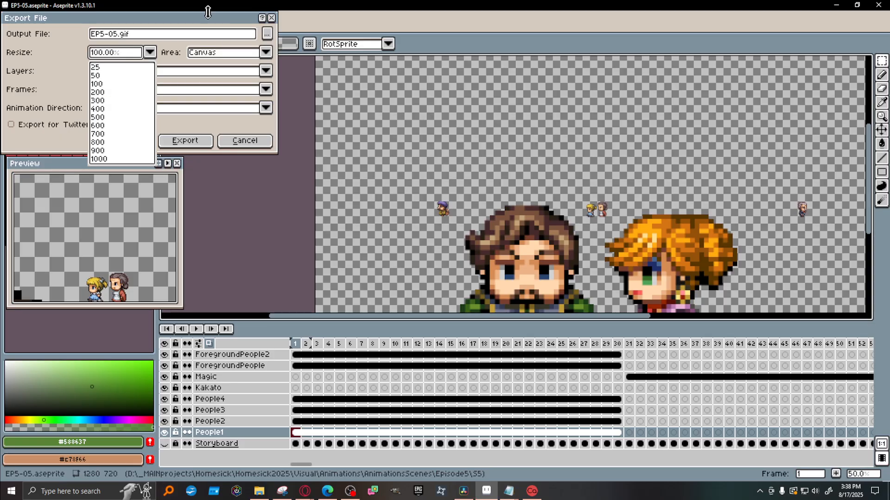
click(210, 28)
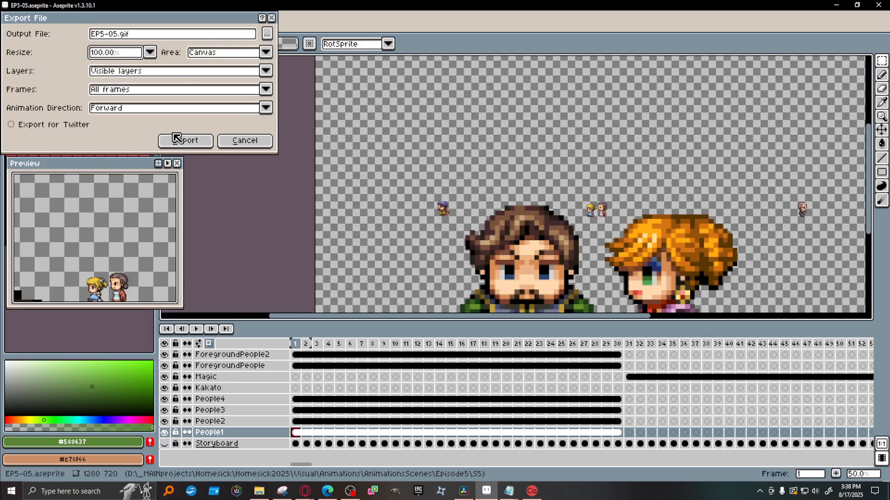
click(199, 146)
click(394, 309)
click(479, 283)
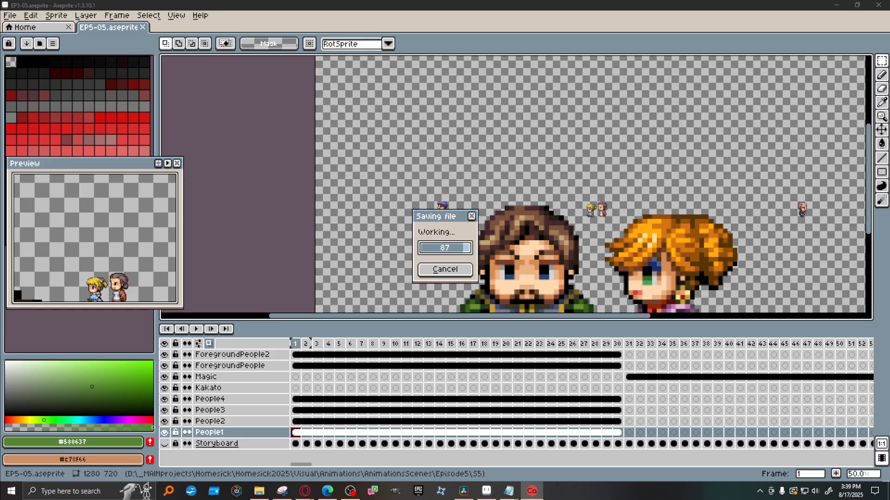
Switch to File Explorer and preview the exported EP5-05.gif in the S5 folder, then return to Aseprite.
click(259, 491)
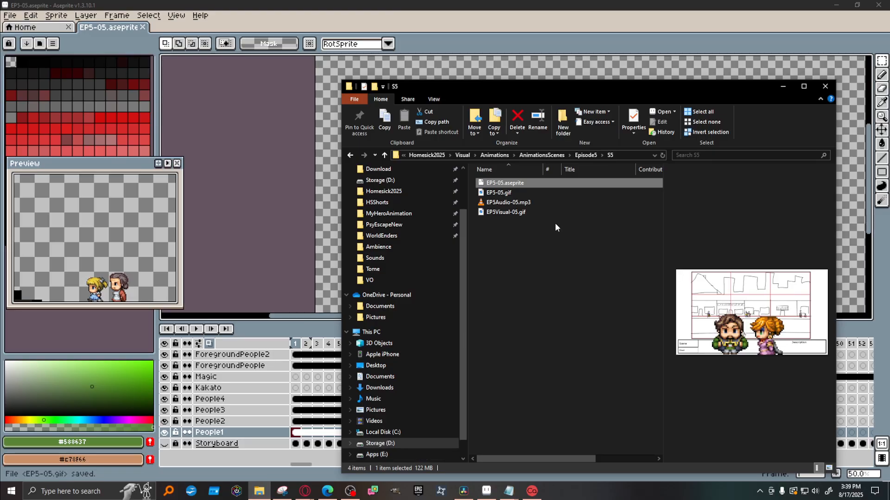
click(509, 193)
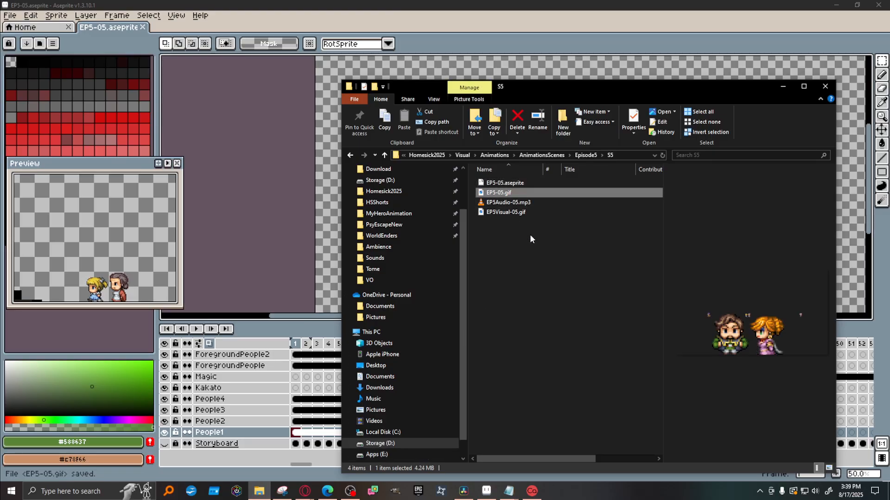
click(540, 6)
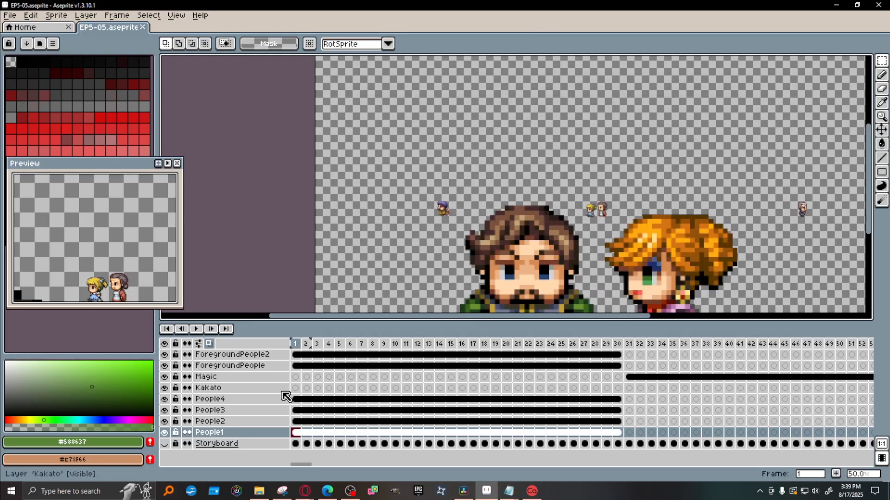
Open EP5-06.aseprite from the Episode5 S6 folder in File Explorer.
click(259, 491)
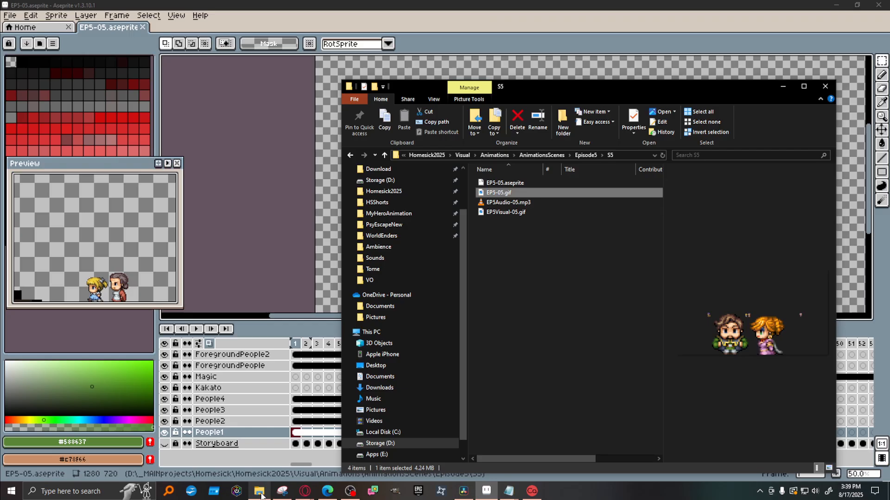
click(584, 157)
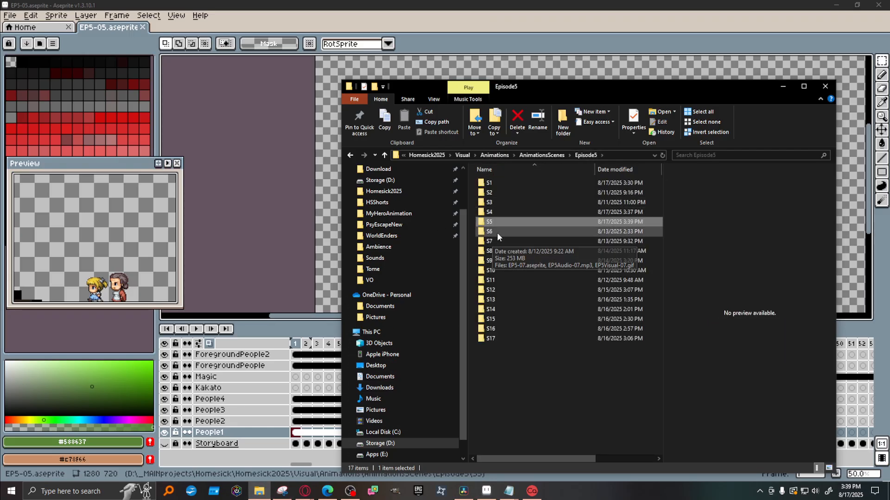
double_click(498, 232)
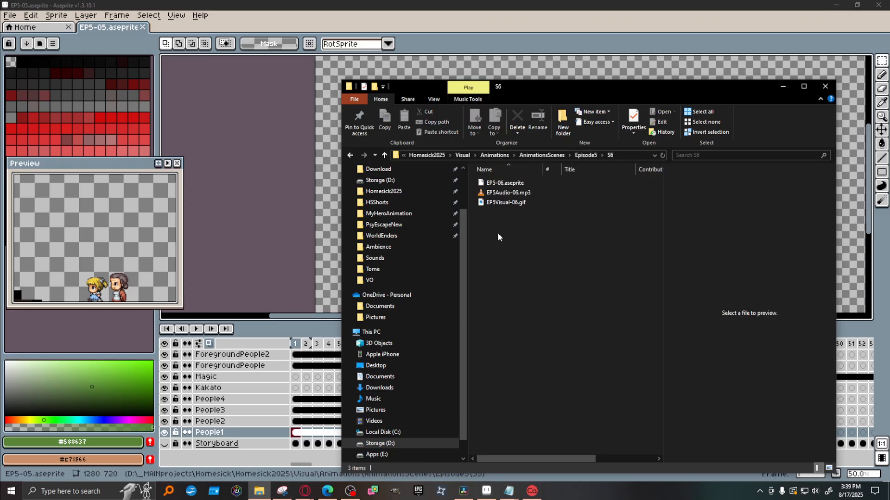
double_click(503, 184)
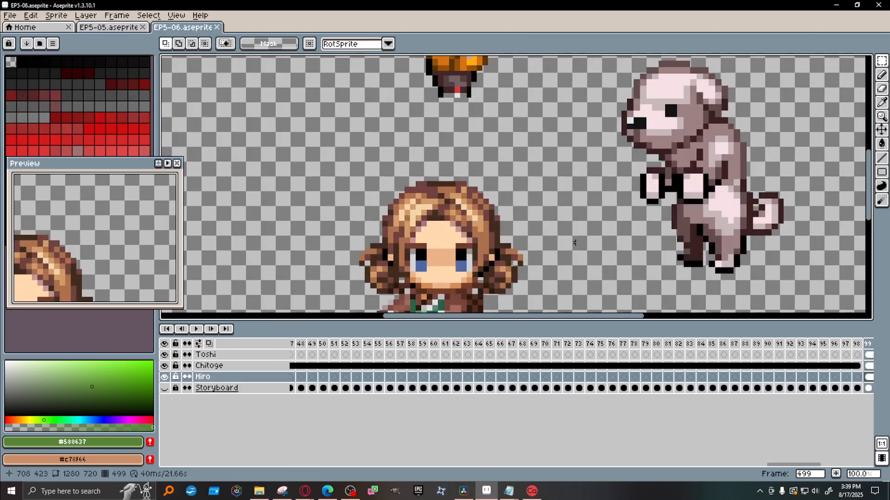
Check the scene with the Storyboard layer shown and hidden, and inspect the last frame of the timeline.
scroll(626, 227, down, 1)
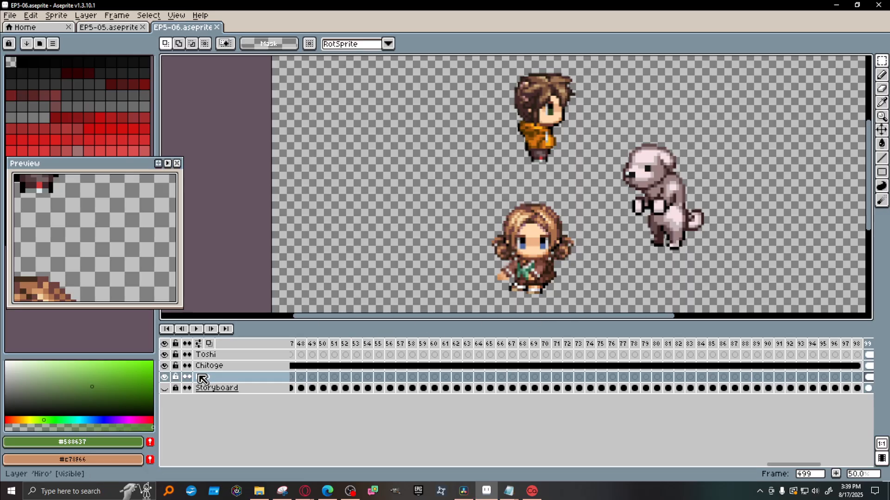
click(165, 389)
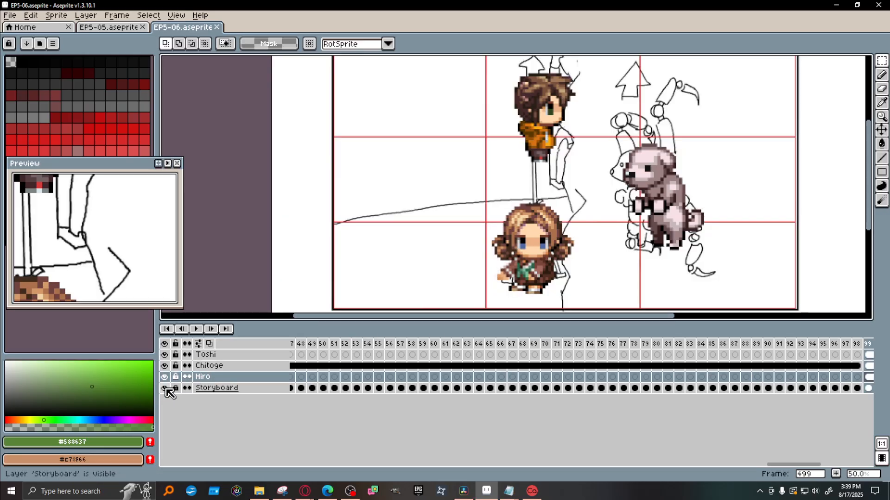
click(165, 389)
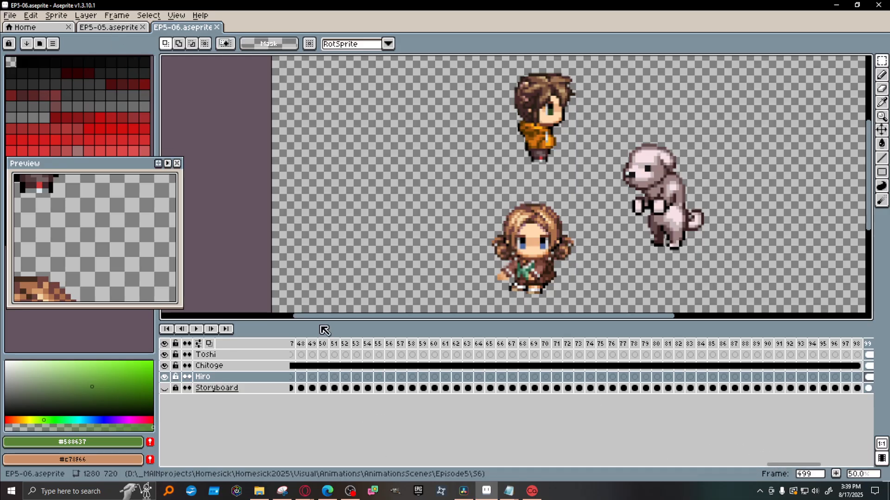
mouse_move(817, 465)
mouse_down()
mouse_move(862, 467)
mouse_move(321, 470)
mouse_move(691, 483)
mouse_move(814, 473)
mouse_up()
click(316, 344)
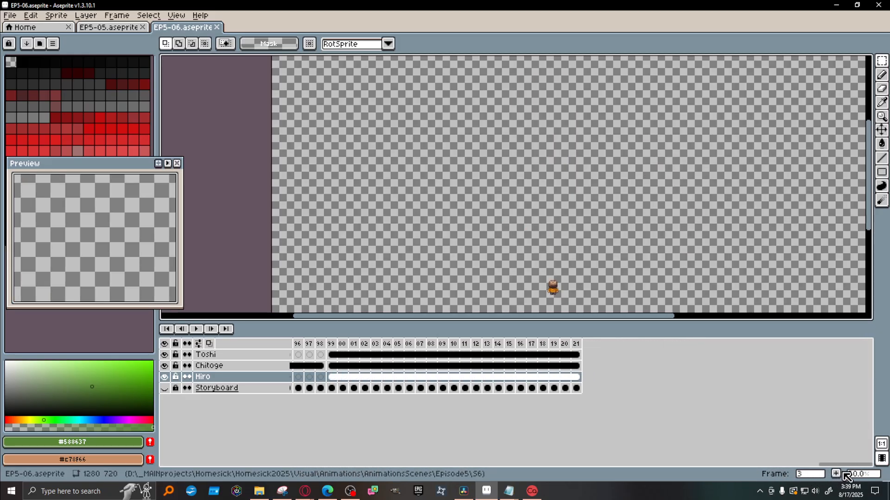
click(574, 343)
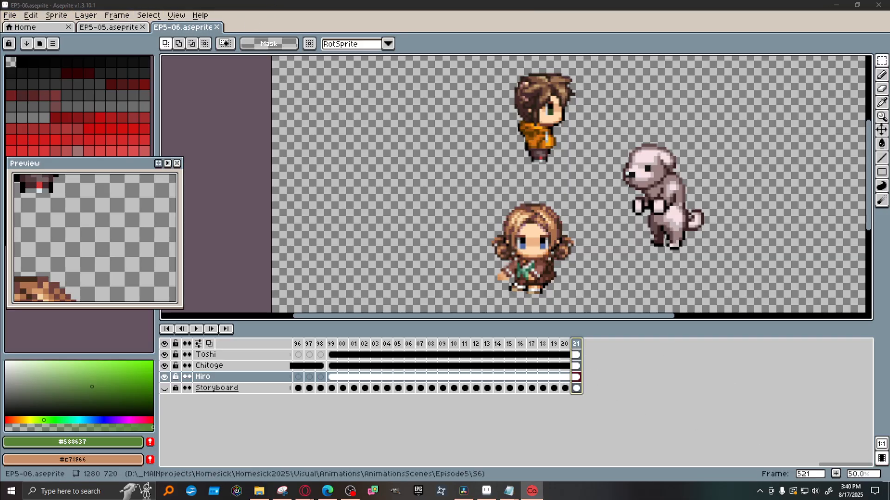
Export the visible layers of all frames at 100% as EP5-06.gif with the default GIF options.
click(10, 16)
mouse_move(63, 115)
click(173, 114)
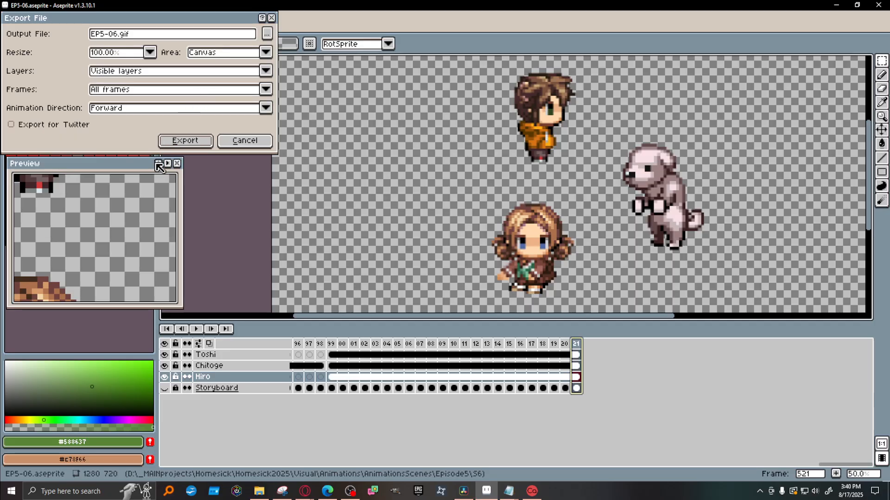
click(185, 141)
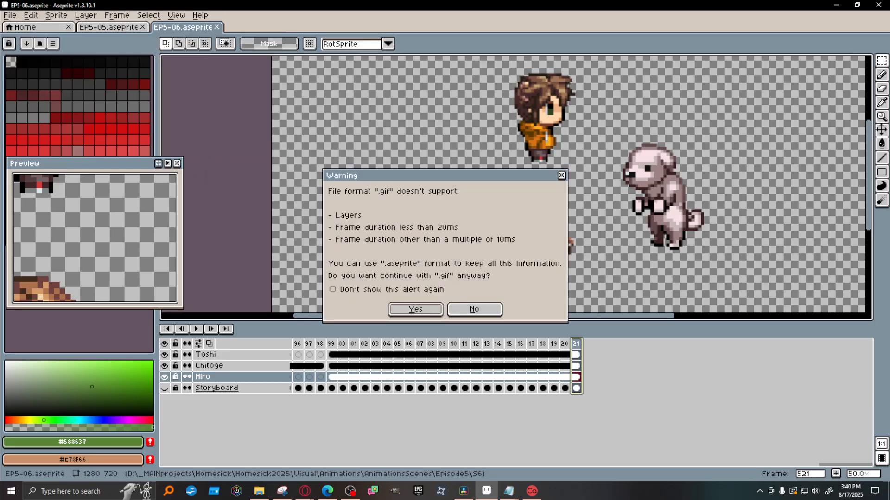
click(416, 311)
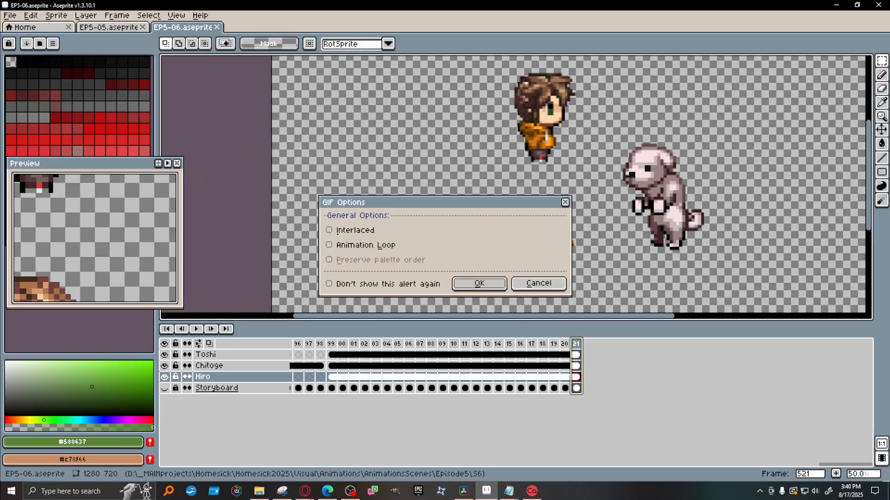
click(487, 285)
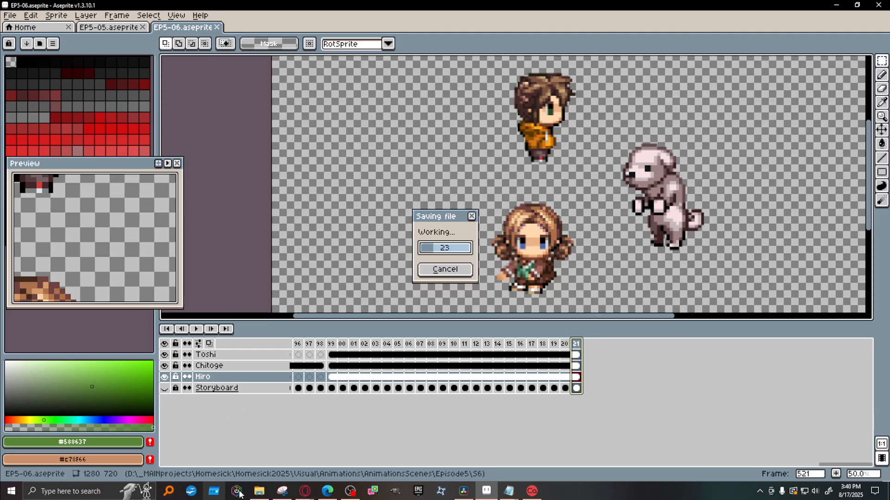
Open EP5-07.aseprite from the Episode5 S7 folder in File Explorer.
click(259, 491)
click(585, 154)
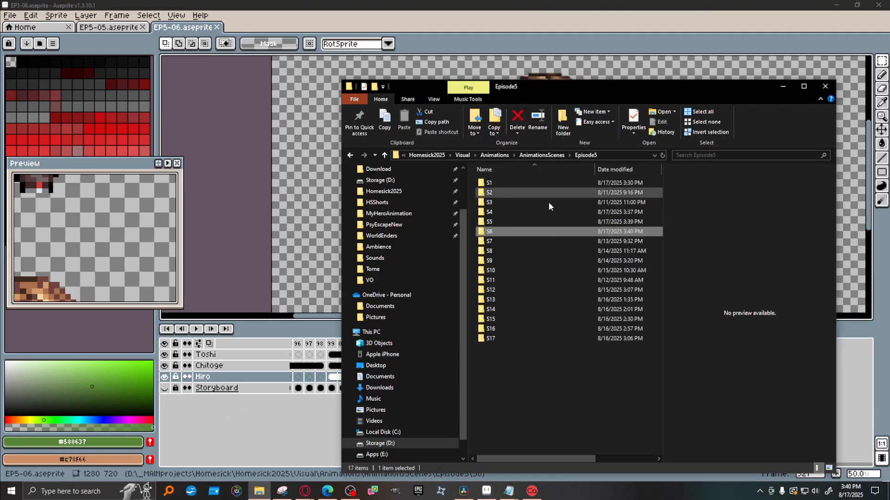
double_click(506, 245)
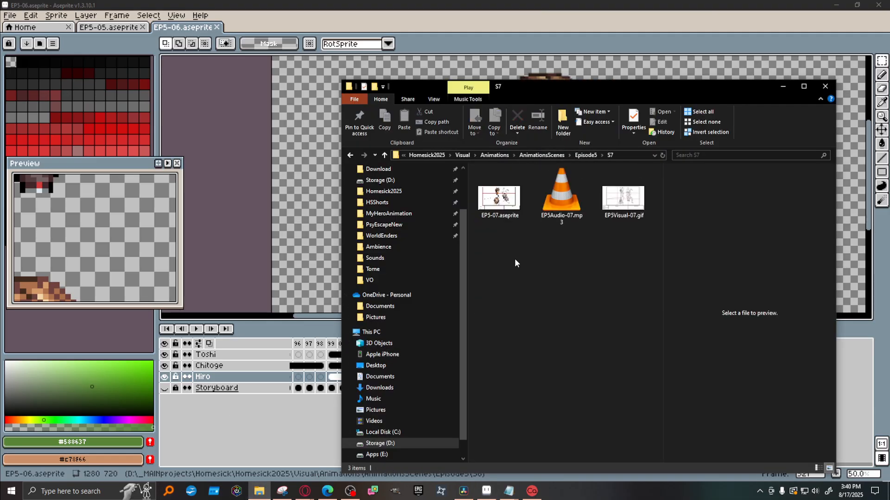
drag(625, 92, 601, 116)
double_click(475, 220)
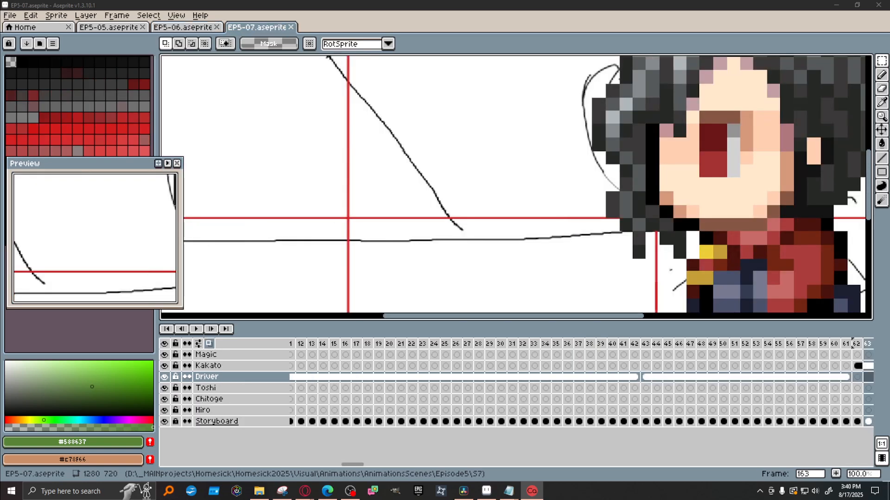
Zoom out to the whole canvas and examine several frames of the Kakato shot along the timeline, ending at frame 220.
key(minus)
key(minus)
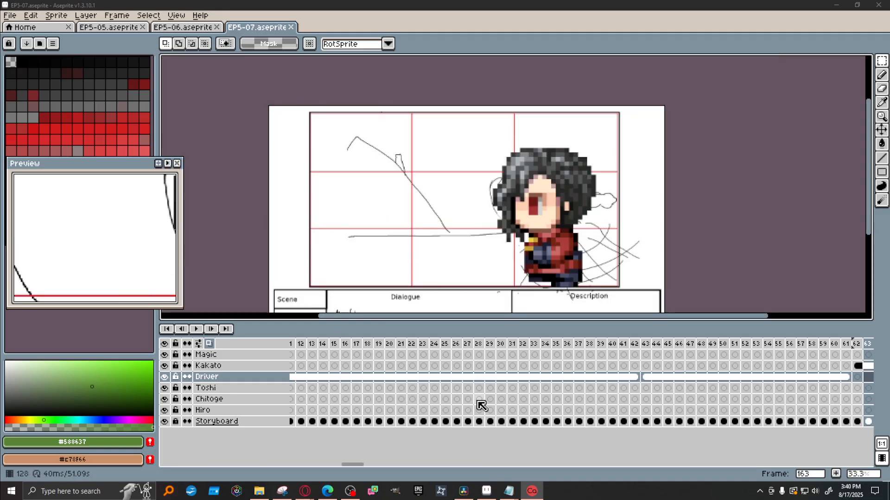
click(358, 467)
drag(357, 471, 389, 469)
click(294, 345)
click(673, 344)
click(572, 344)
click(458, 344)
click(570, 344)
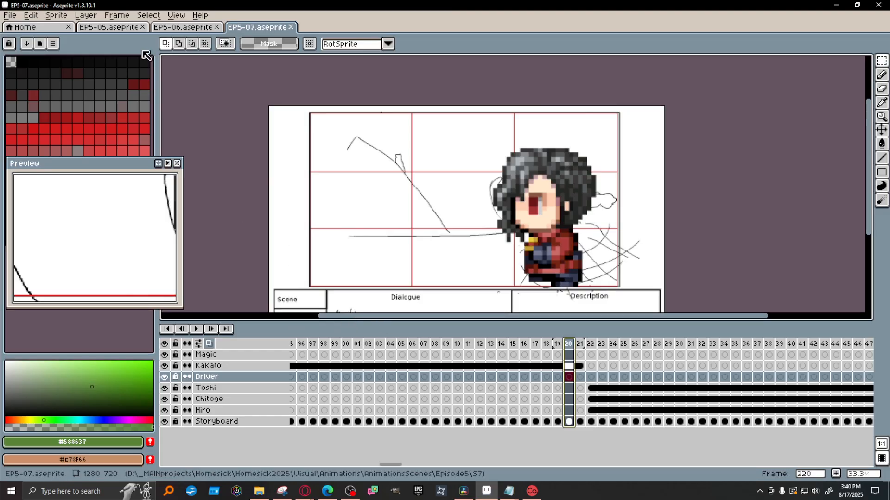
Hide the Storyboard layer and export the visible layers of all frames at 100% as EP5-07.gif.
click(164, 421)
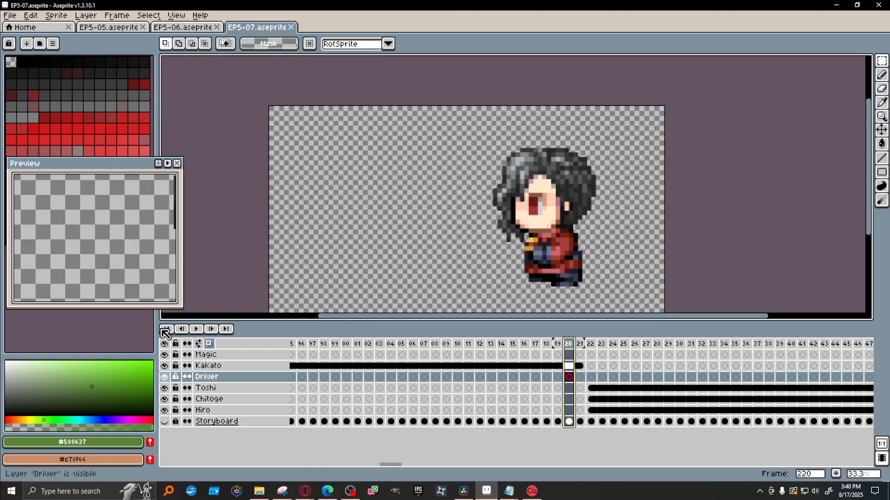
click(9, 16)
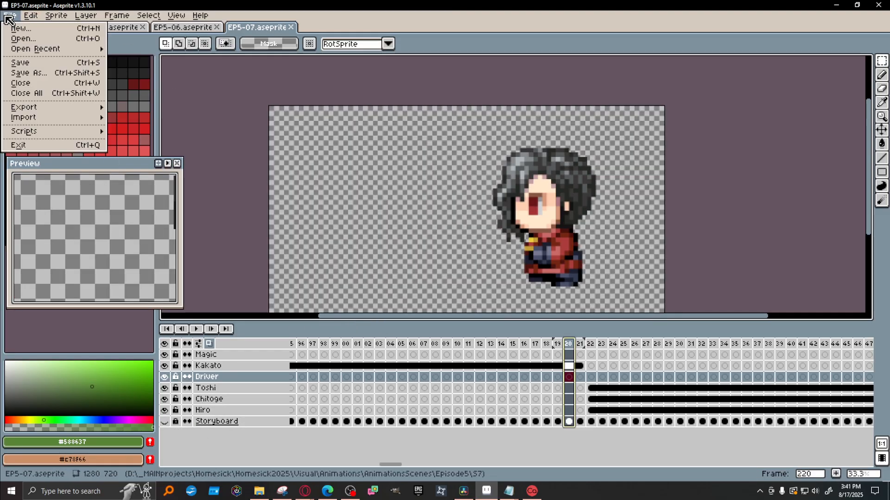
mouse_move(43, 53)
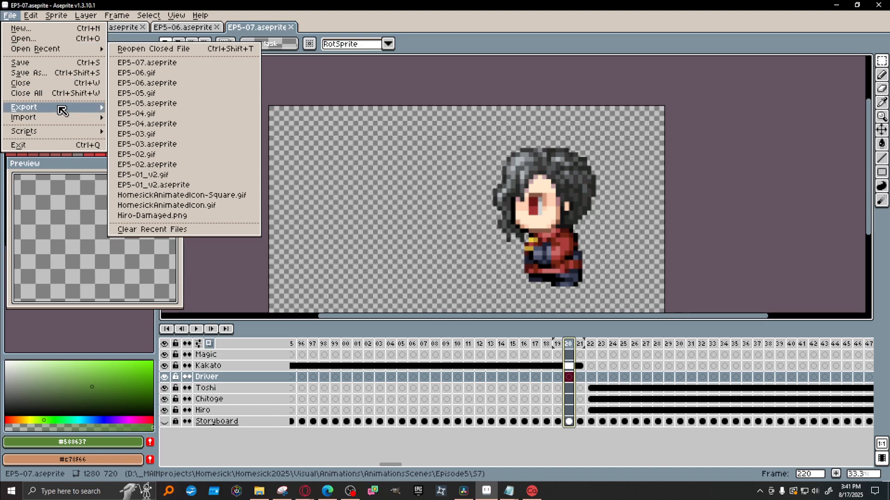
mouse_move(59, 108)
click(177, 111)
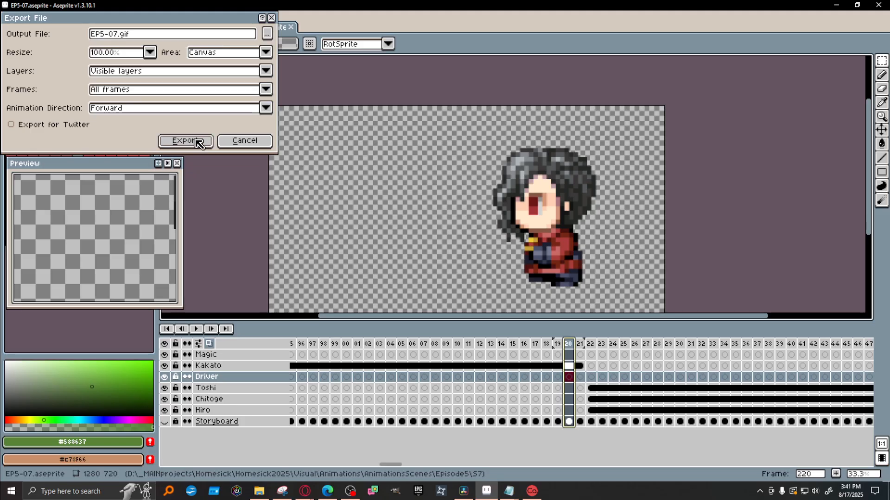
click(197, 141)
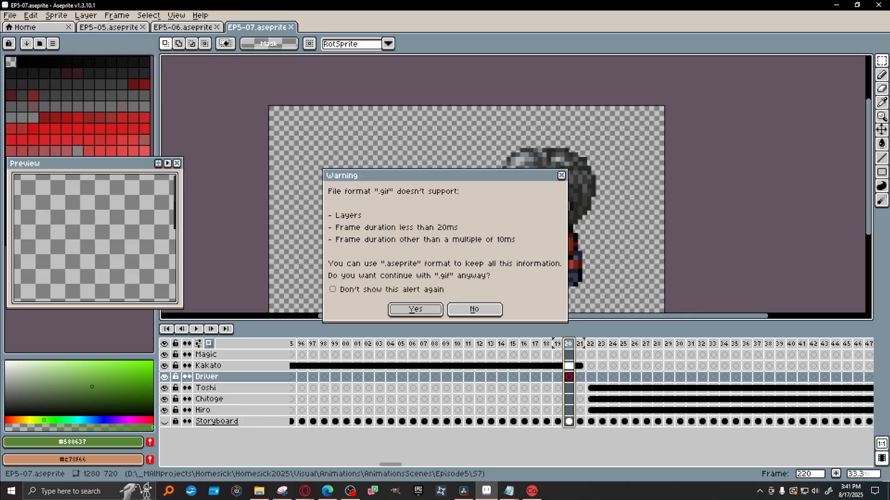
click(412, 311)
click(480, 284)
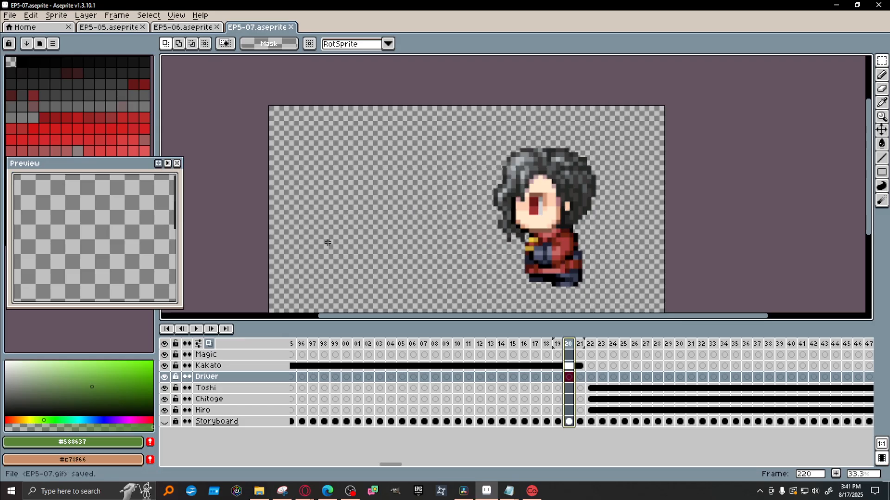
Switch to File Explorer, preview the S7 scene files including EP5-07.gif, and open EP5-08.aseprite from the Episode5 S8 folder.
click(259, 491)
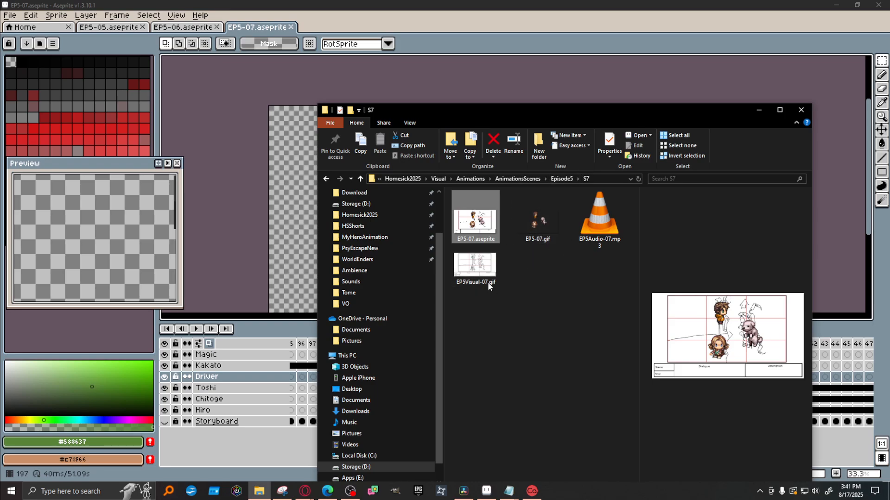
click(470, 266)
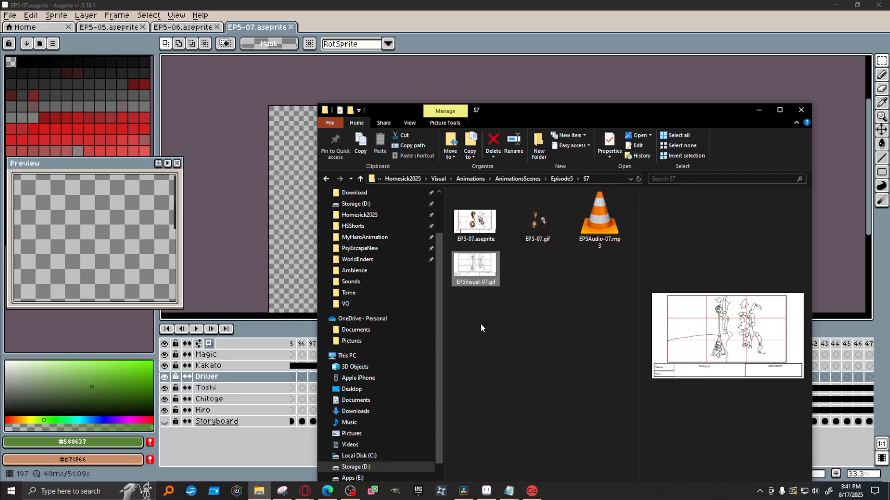
click(475, 220)
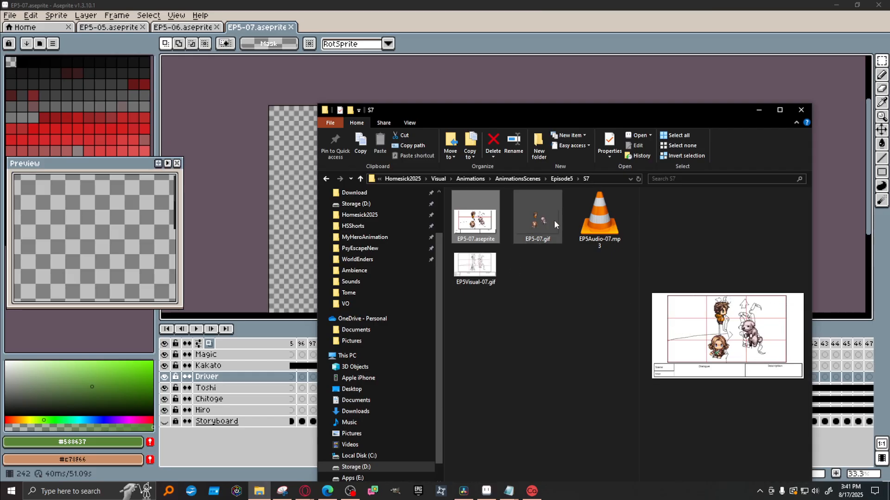
click(542, 226)
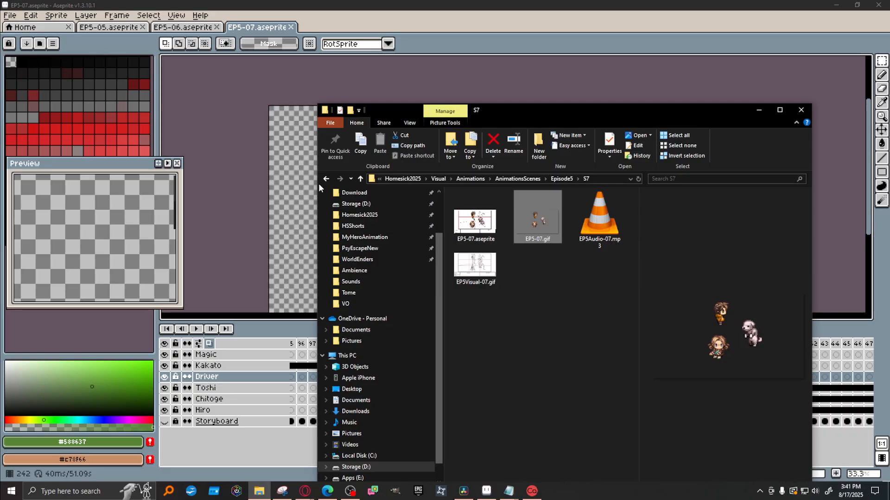
click(564, 180)
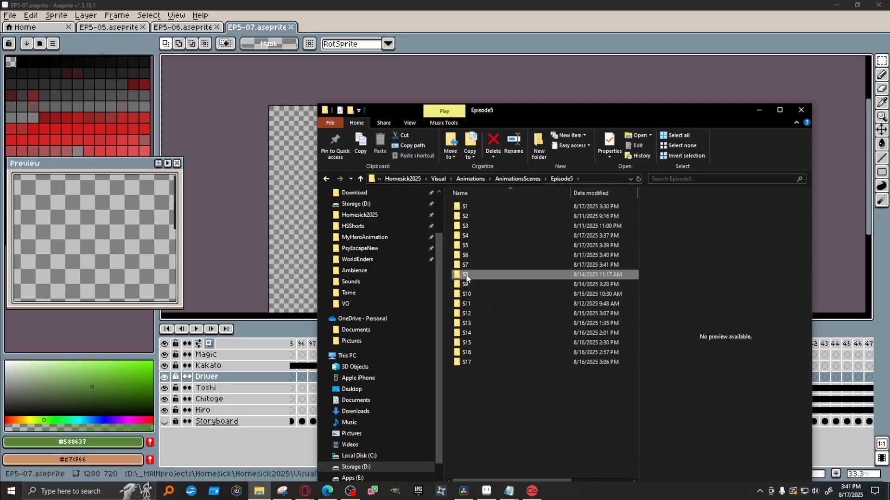
double_click(629, 276)
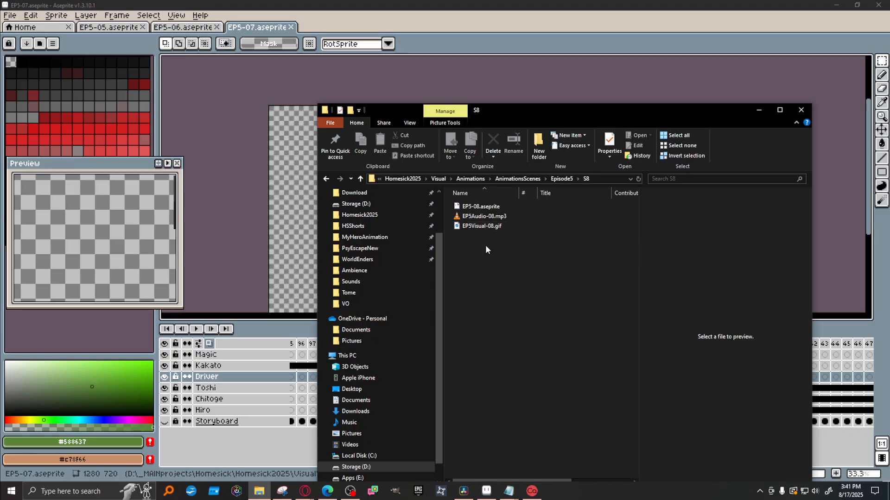
double_click(482, 207)
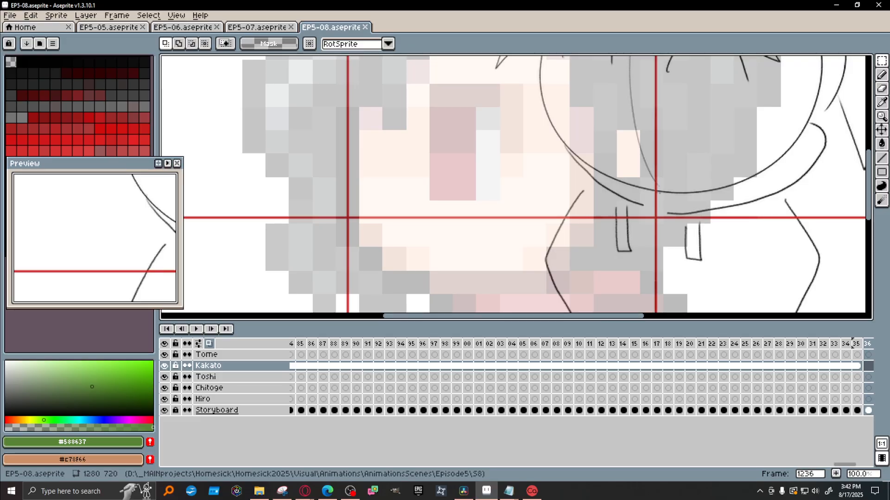
Go to frame 2 at the start of the timeline and hide the Storyboard layer.
scroll(814, 230, down, 2)
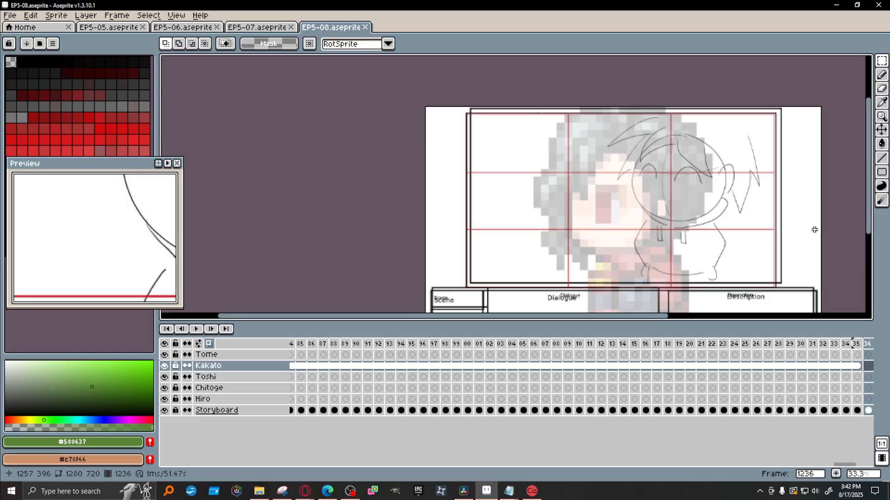
drag(868, 213, 873, 227)
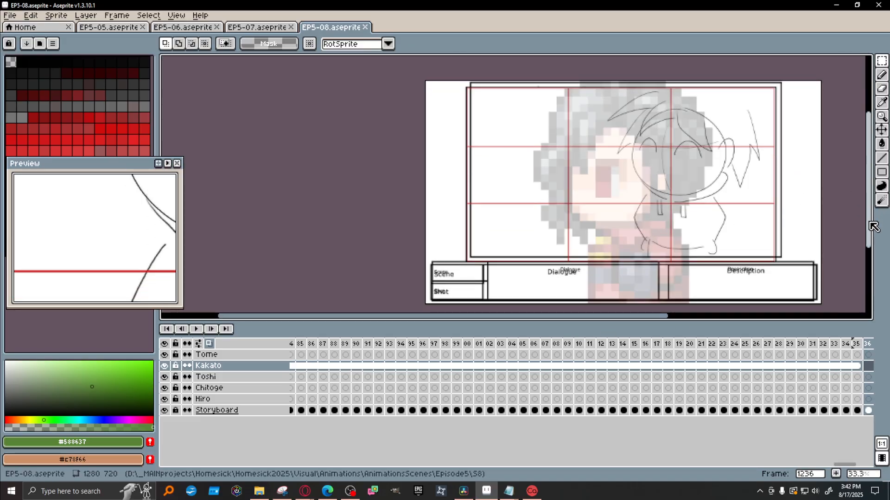
drag(759, 465, 297, 466)
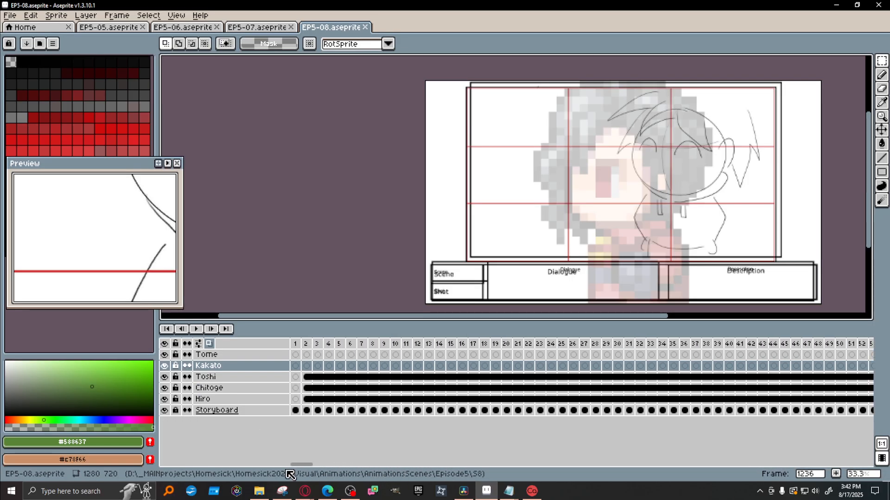
click(308, 344)
click(295, 344)
click(308, 341)
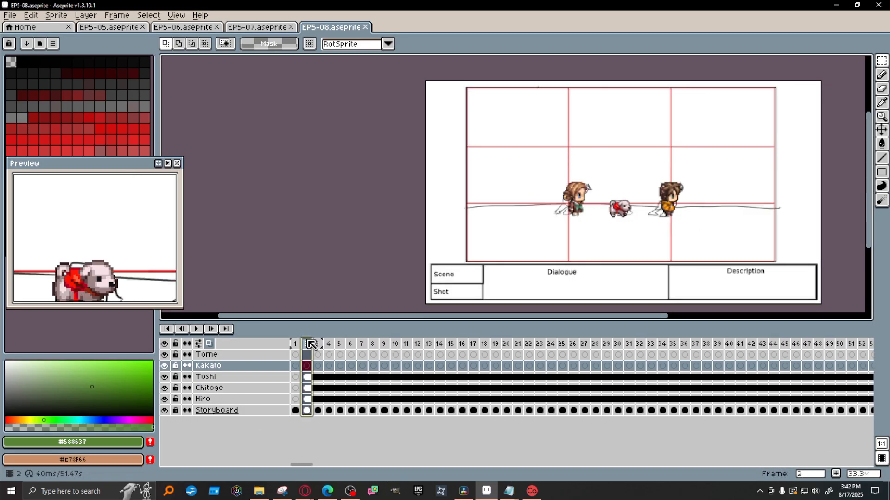
click(165, 411)
Examine frames 125 and 81 without the storyboard, comparing frame 81 with the Storyboard layer shown.
drag(300, 465, 346, 465)
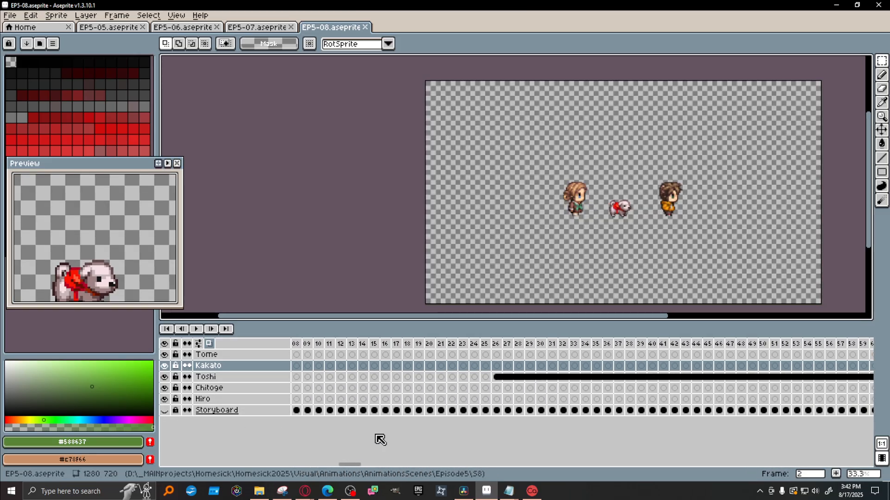
click(485, 344)
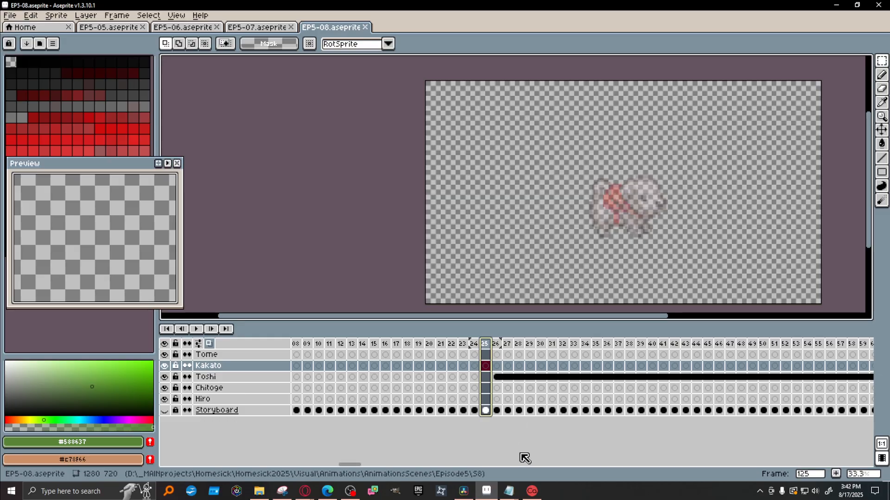
drag(348, 466, 327, 468)
click(512, 344)
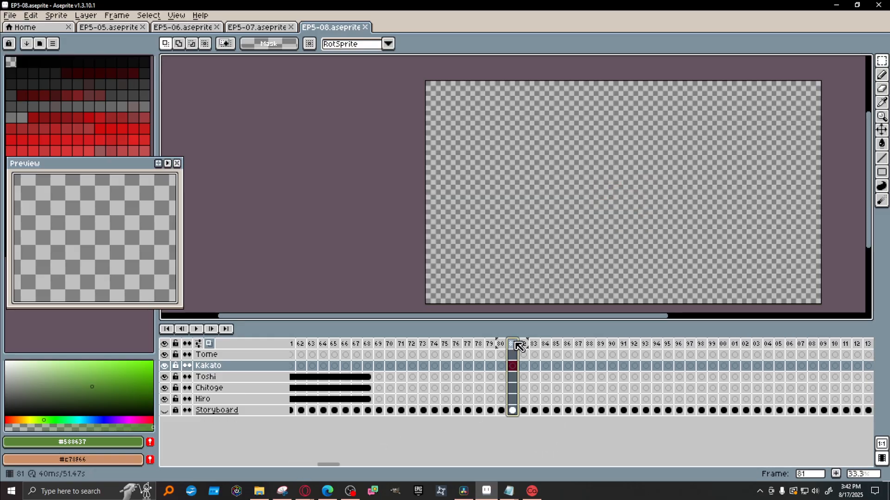
click(164, 410)
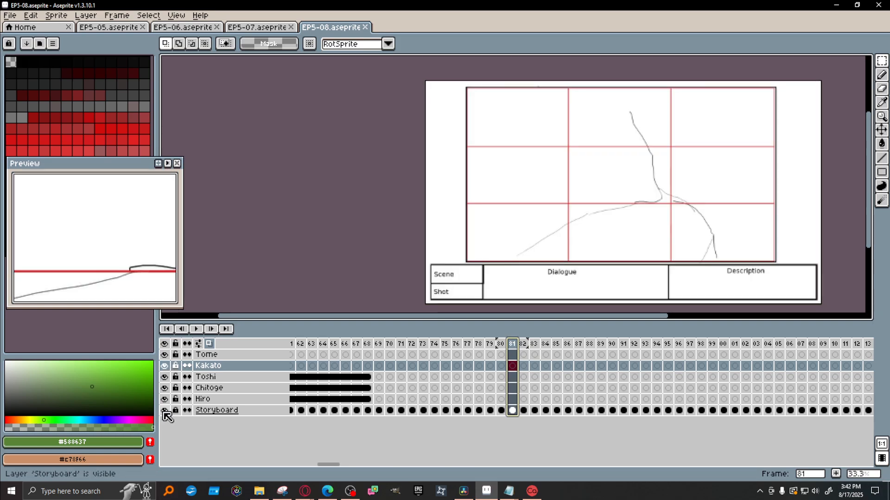
click(165, 411)
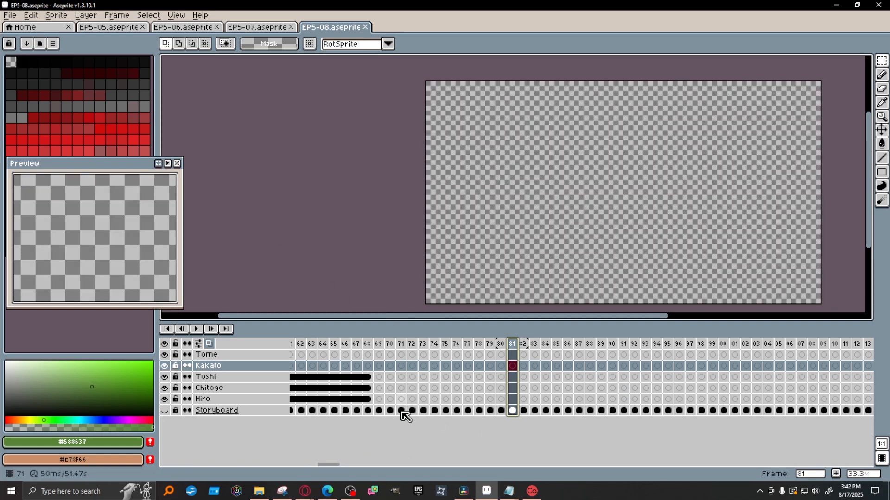
Show the Storyboard layer and examine the frames around the end of the Kakato shot, from 1239 back to 1236.
drag(337, 463, 854, 453)
click(712, 344)
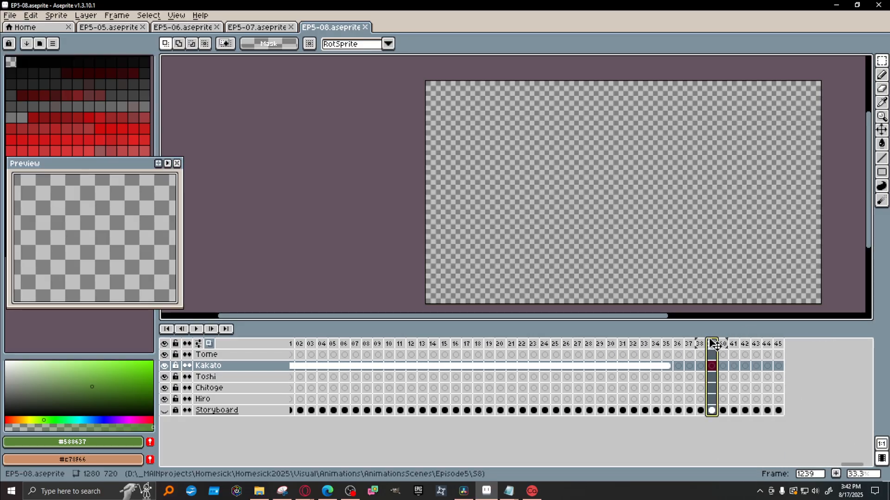
click(164, 410)
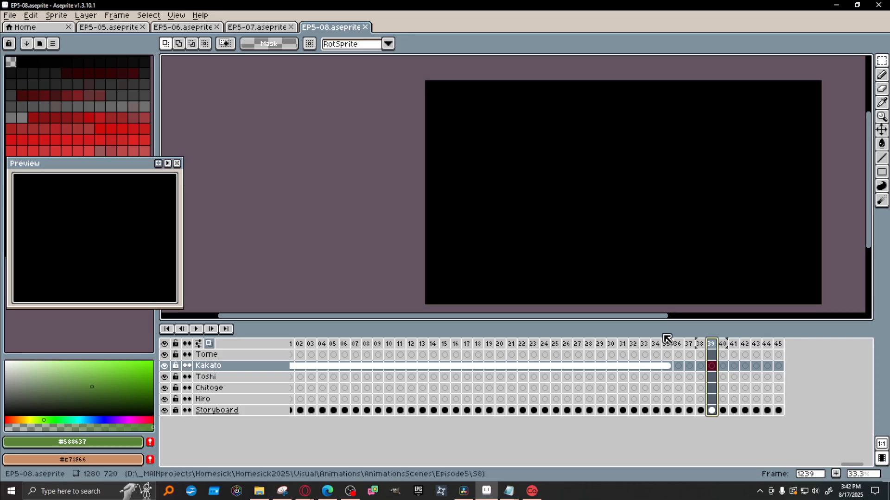
click(680, 343)
click(689, 343)
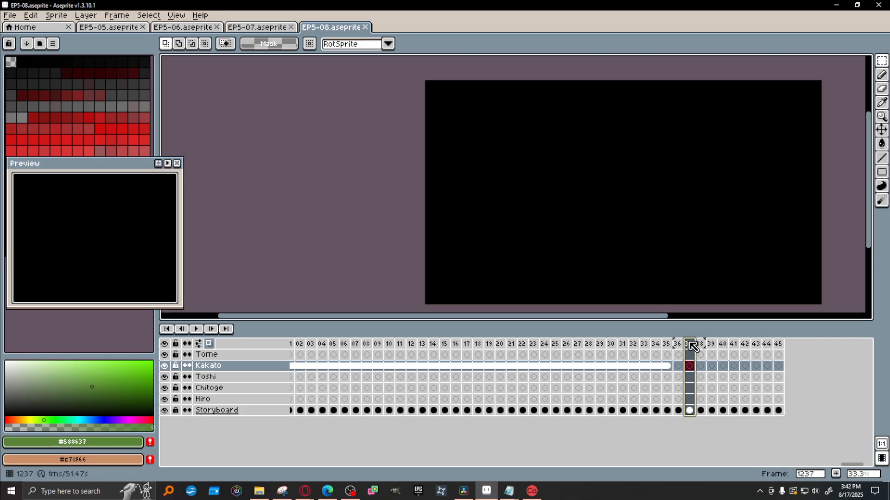
click(677, 343)
click(666, 344)
click(678, 343)
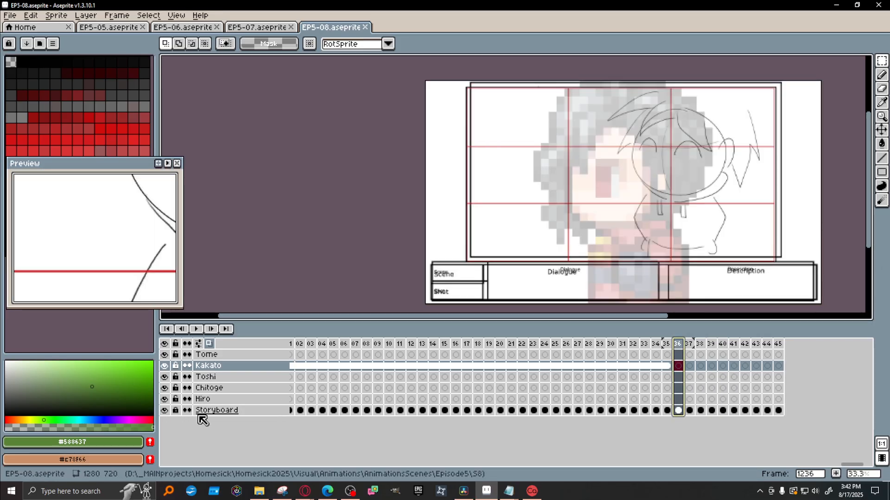
Hide the Storyboard layer and export the visible layers of all frames at 100% as EP5-08.gif with the default GIF options.
click(164, 410)
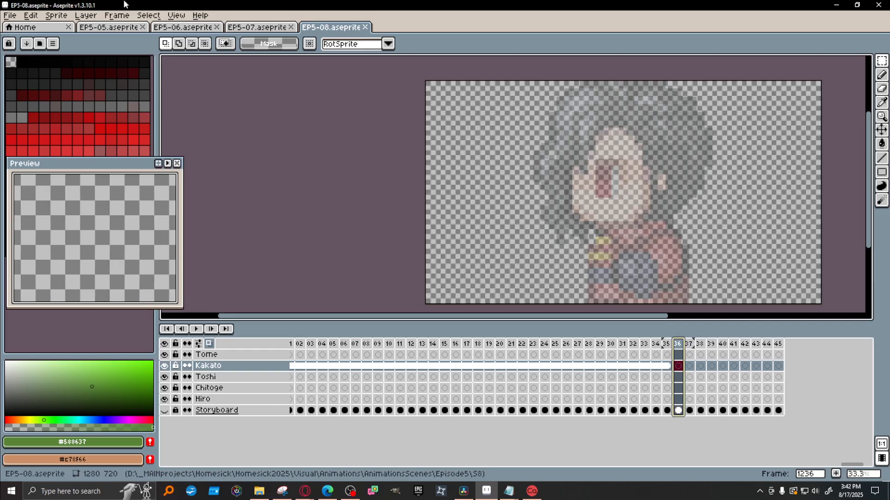
click(10, 16)
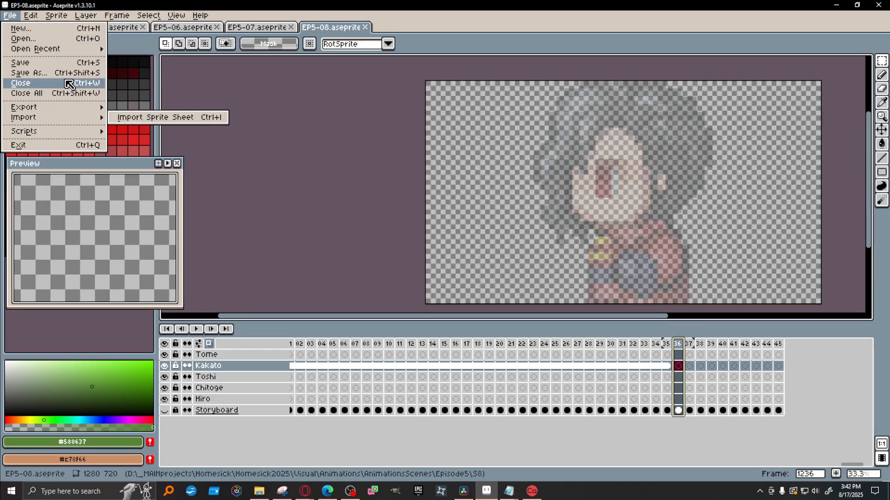
mouse_move(67, 114)
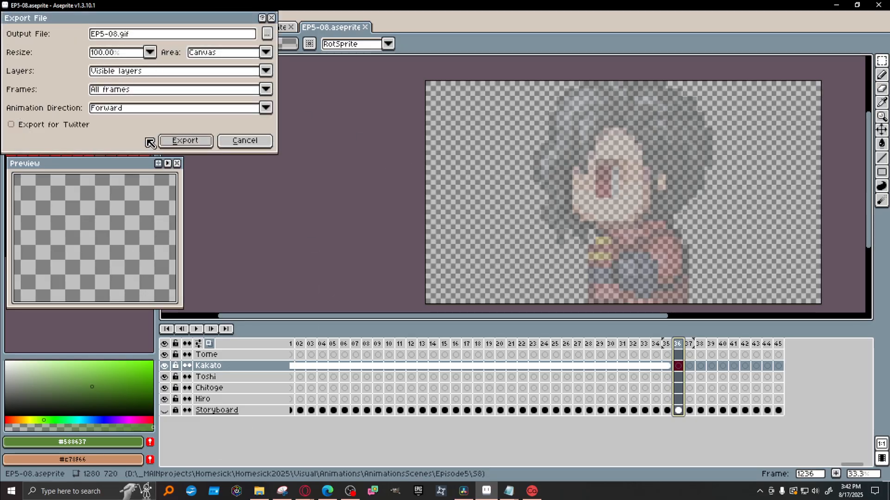
click(186, 140)
click(402, 310)
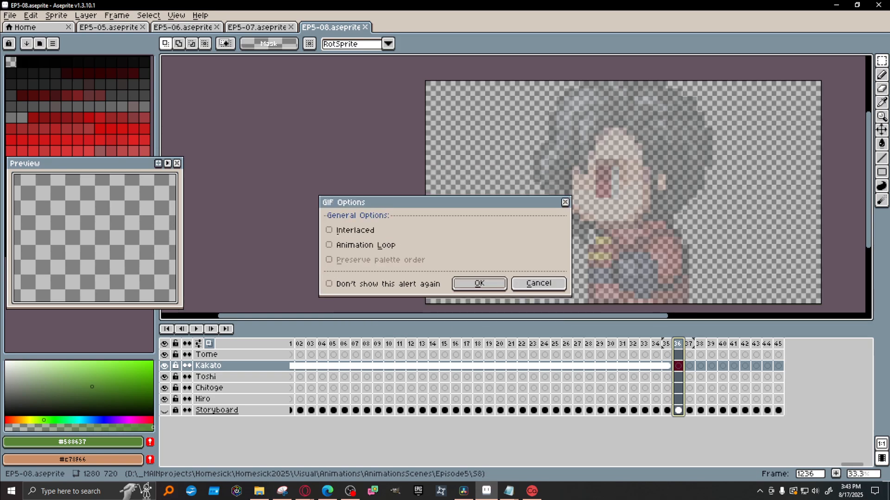
click(464, 282)
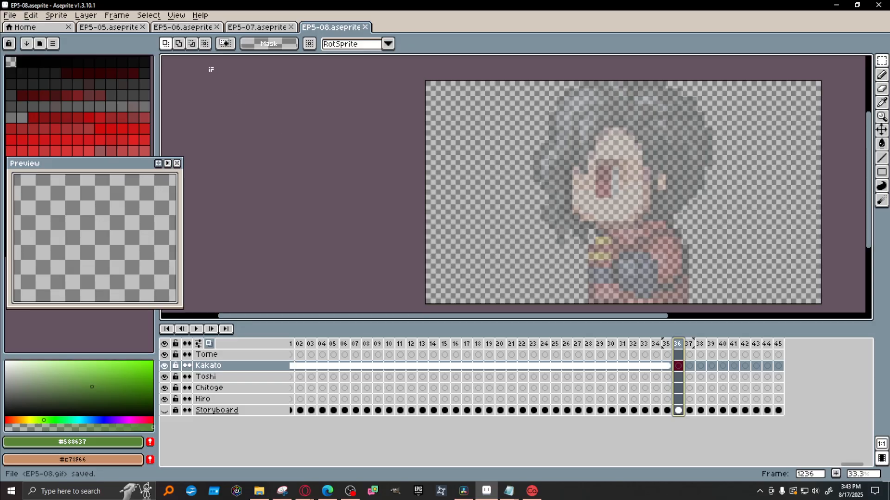
Switch to File Explorer and open EP5-09.aseprite from the Episode5 S9 folder.
click(259, 491)
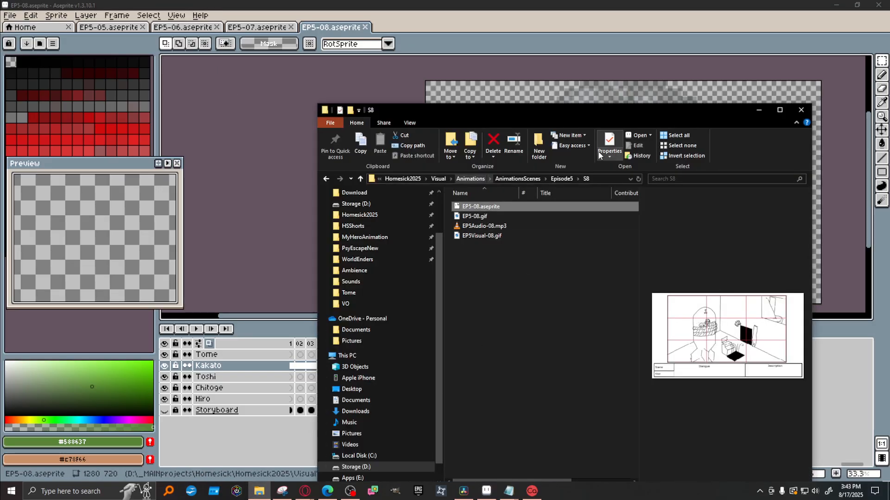
click(562, 181)
double_click(468, 281)
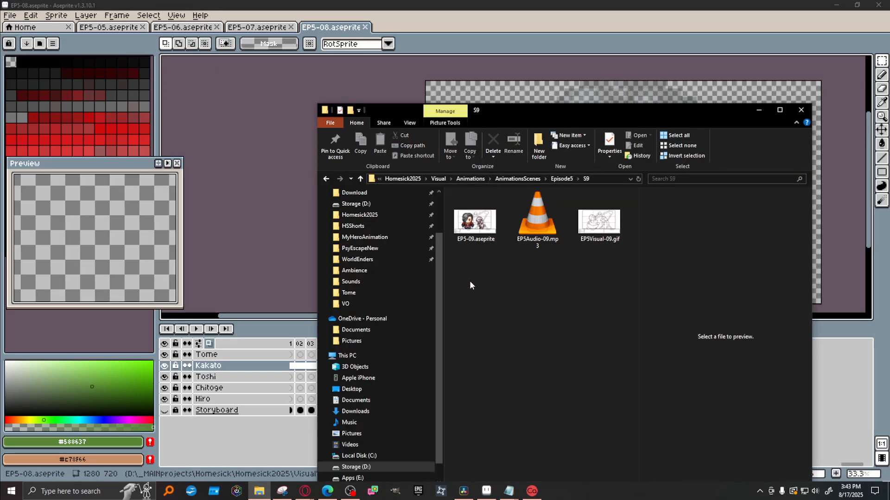
double_click(475, 221)
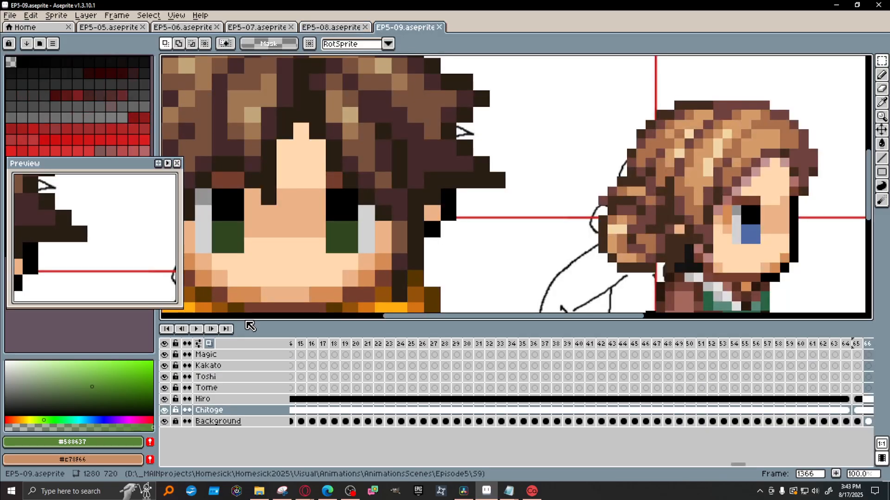
Hide the Background layer and check frames 1709 and 1710 just after the last Chitoge cel.
key(minus)
key(minus)
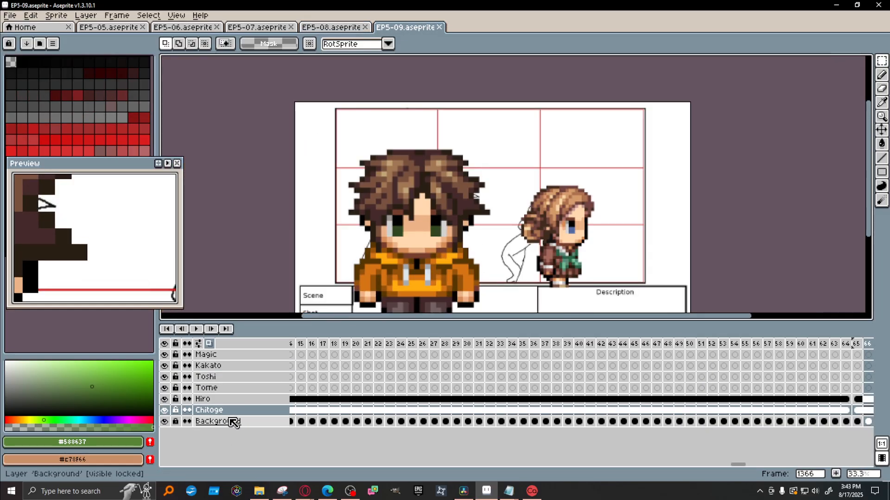
click(165, 421)
drag(738, 463, 868, 442)
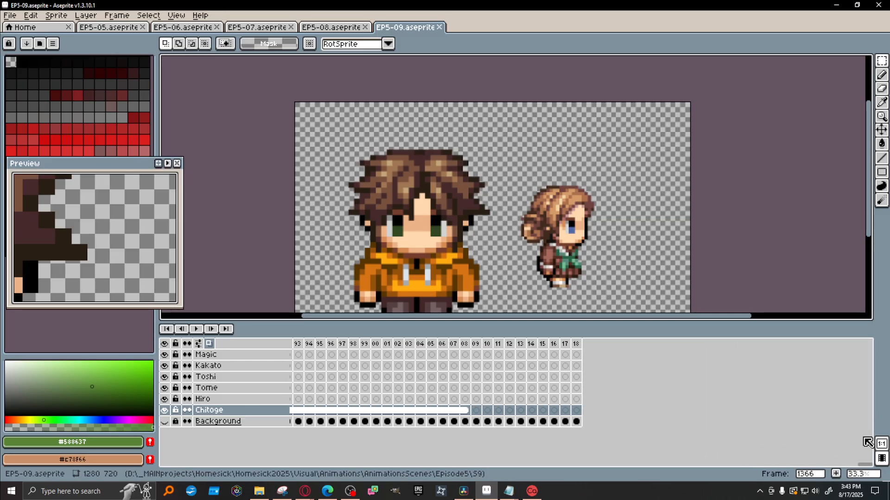
click(477, 343)
click(489, 345)
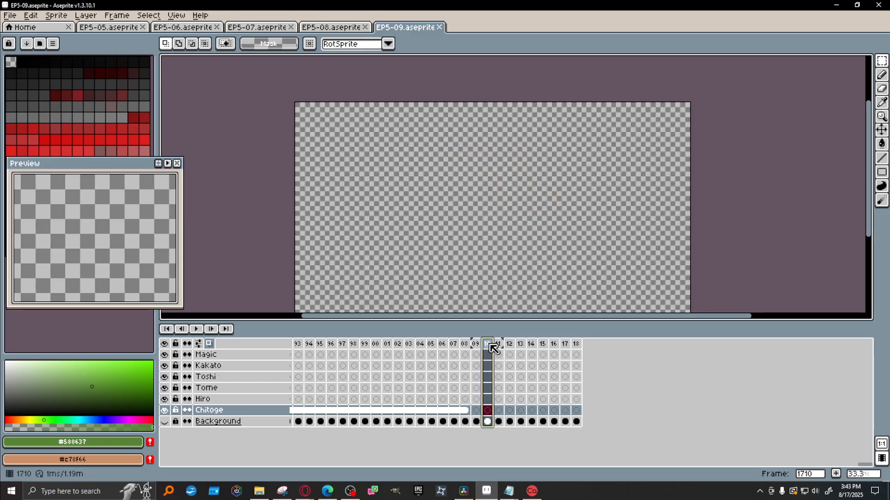
click(476, 345)
click(165, 422)
click(165, 423)
Export the visible layers of all frames at 100% as EP5-09.gif with the default GIF options.
click(14, 15)
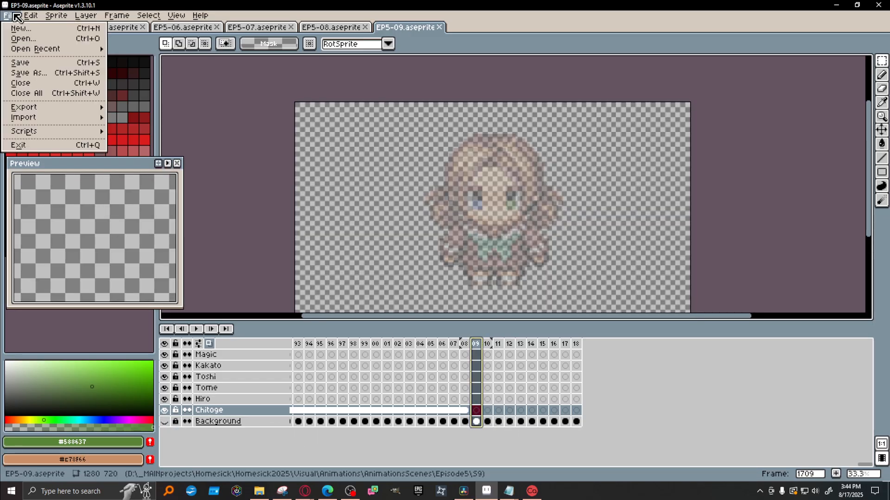
mouse_move(73, 111)
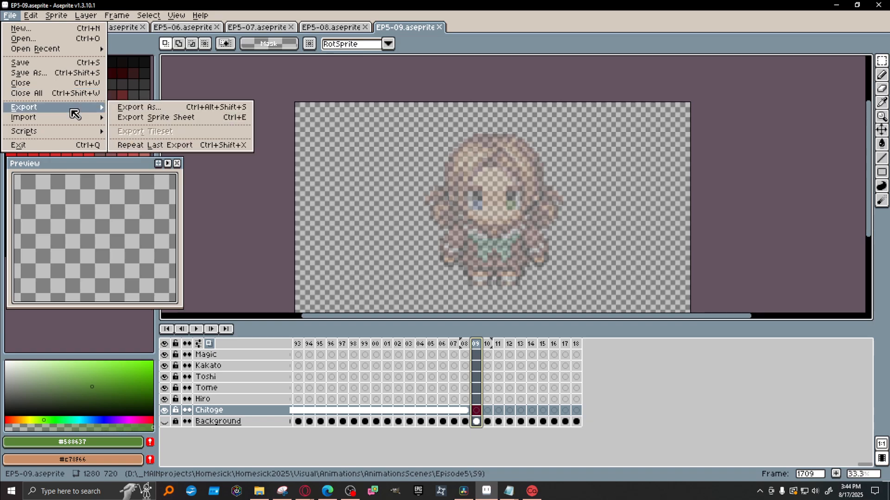
click(175, 109)
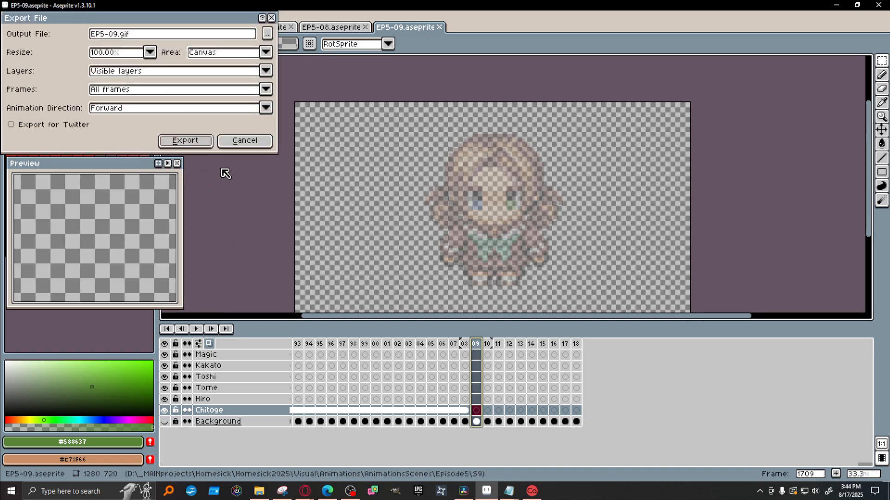
click(185, 141)
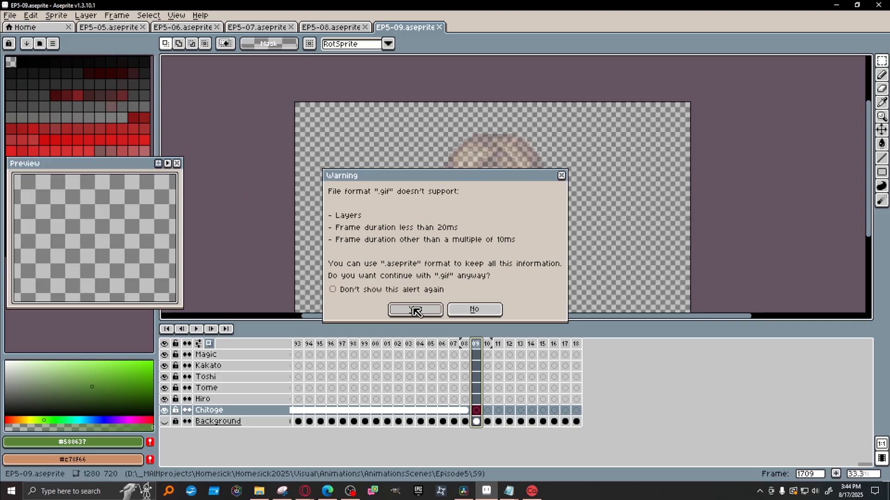
click(416, 310)
click(481, 285)
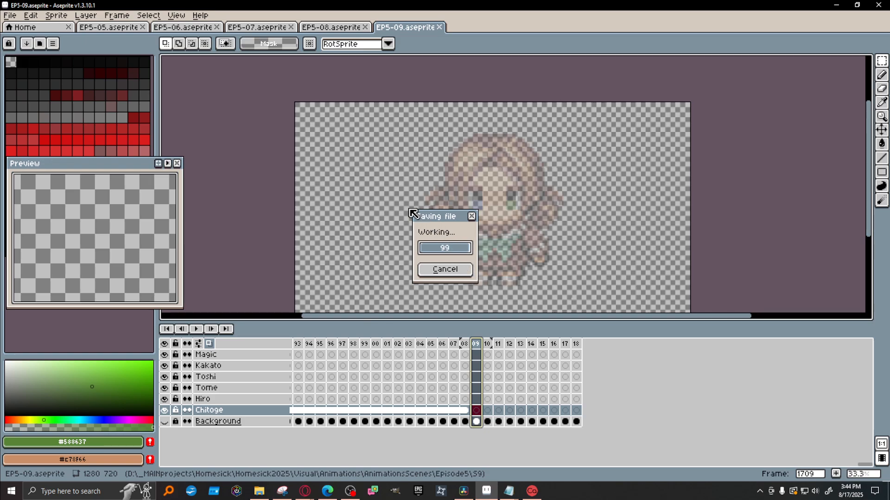
Switch to File Explorer and open EP5-10.aseprite from the Episode5 S10 folder.
click(259, 491)
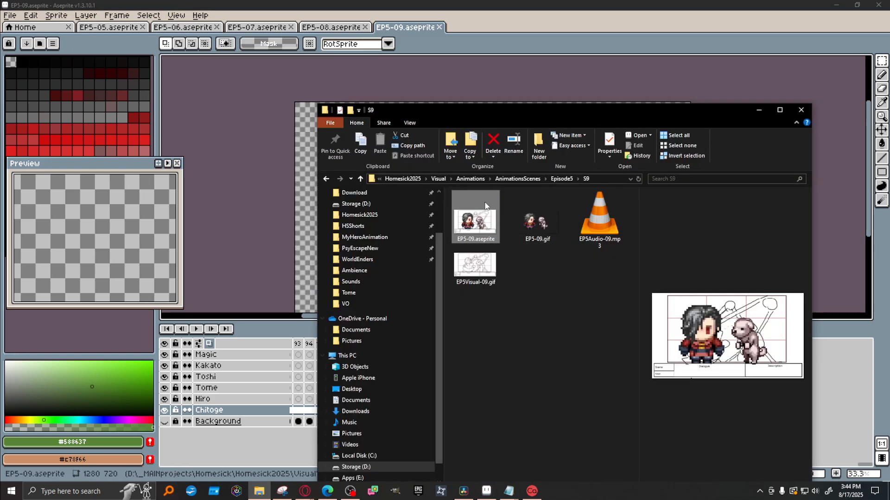
click(566, 179)
double_click(486, 294)
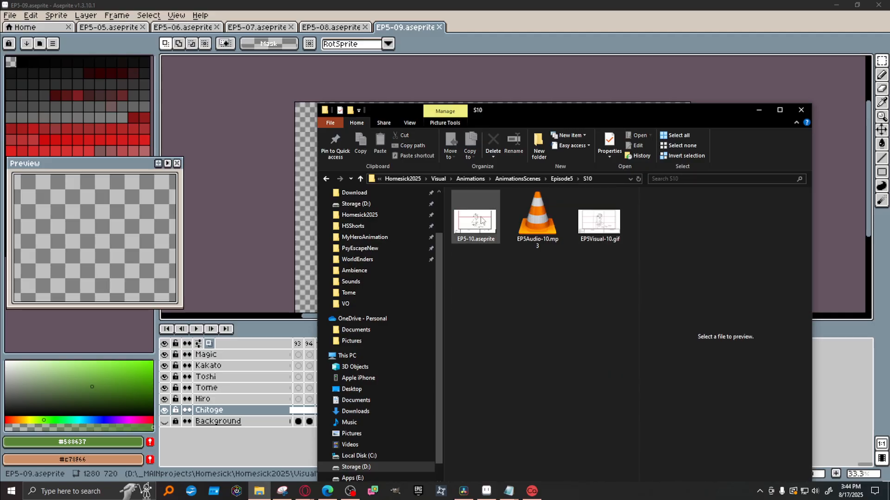
double_click(468, 227)
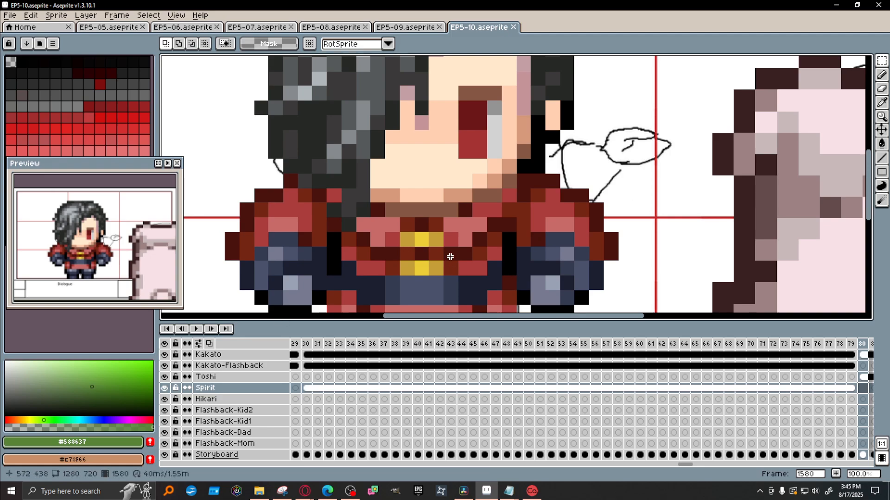
Hide the Storyboard layer of EP5-10, leaving the character and flashback layers visible.
scroll(450, 257, down, 2)
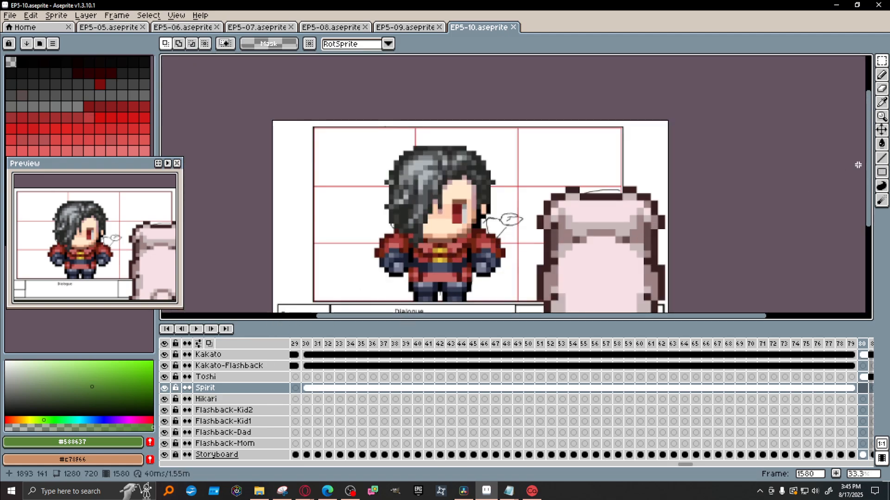
drag(869, 169, 869, 182)
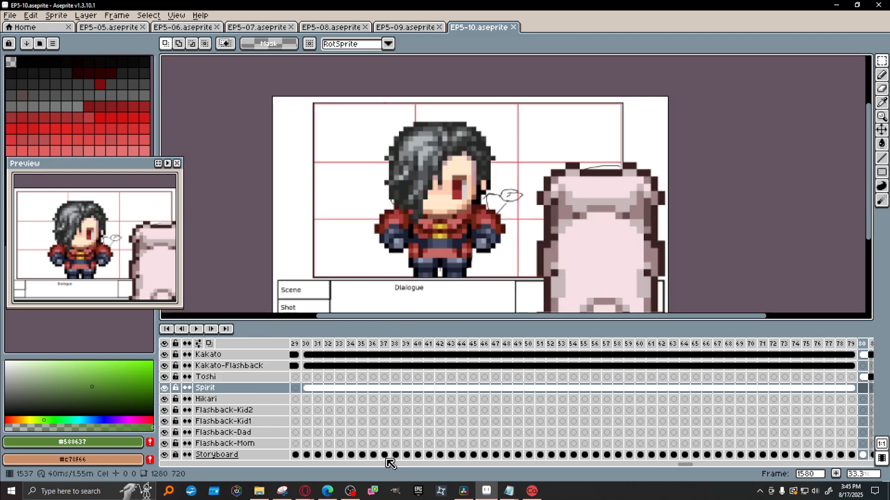
click(164, 456)
drag(678, 465, 281, 469)
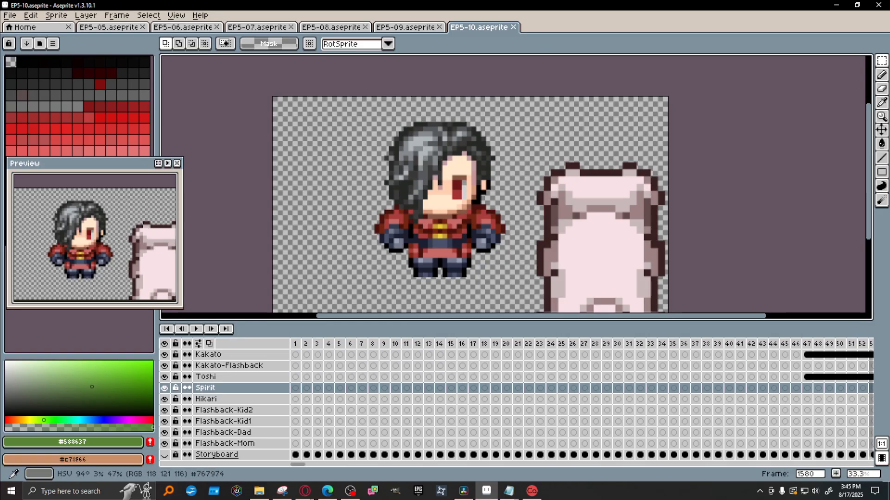
key(alt+Tab)
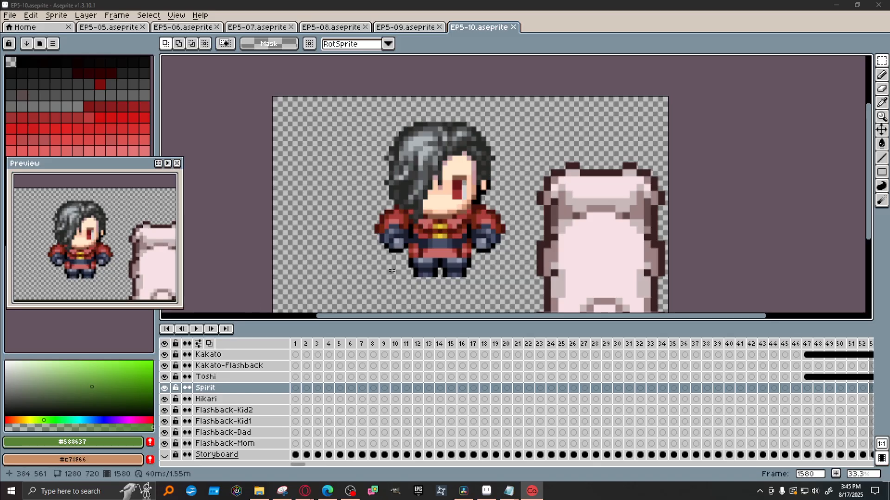
click(164, 454)
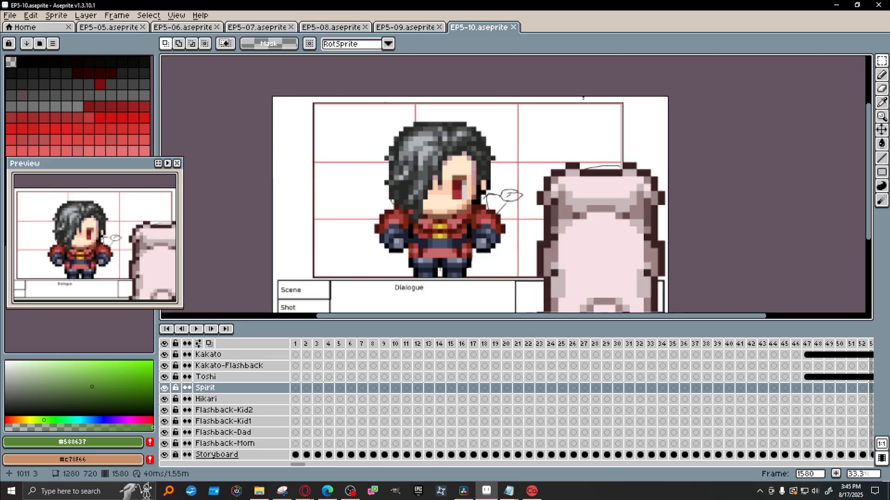
click(165, 455)
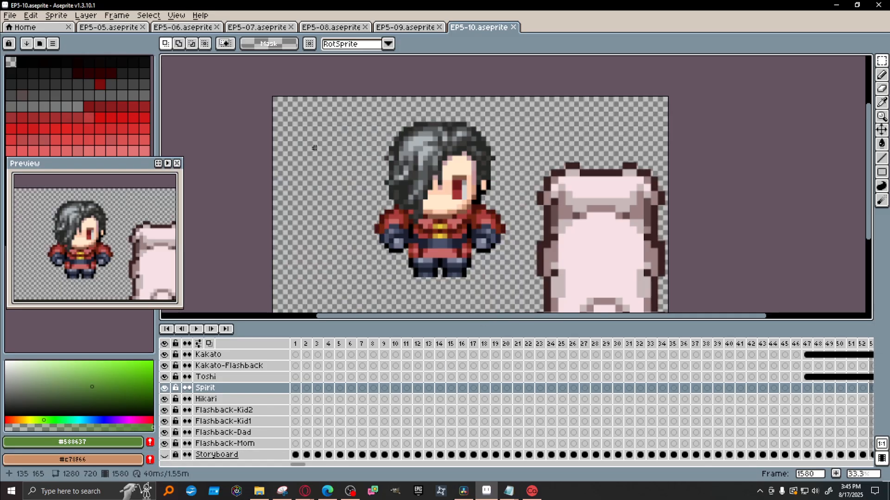
key(alt+Tab)
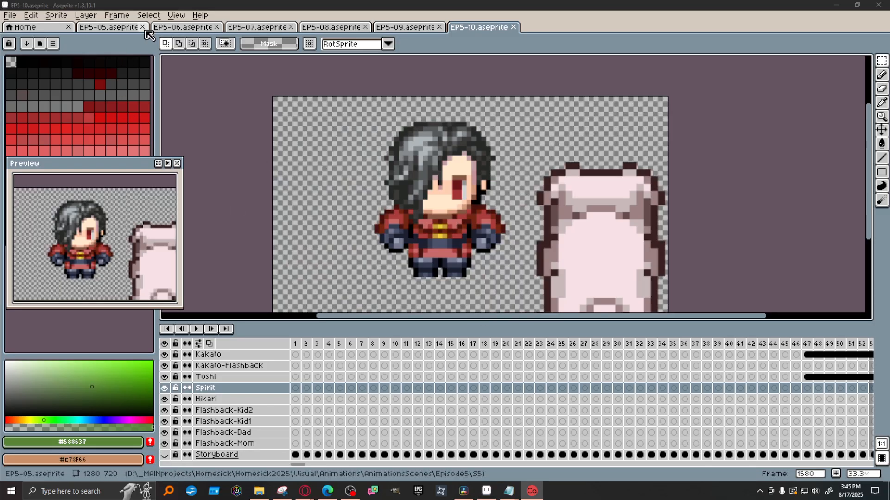
Export the visible layers of all frames at 100% as EP5-10.gif with the default GIF options.
click(13, 15)
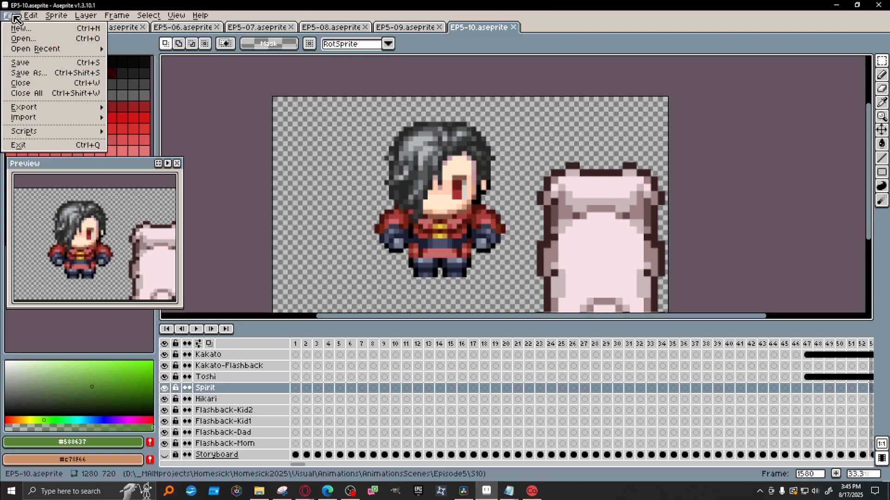
mouse_move(39, 108)
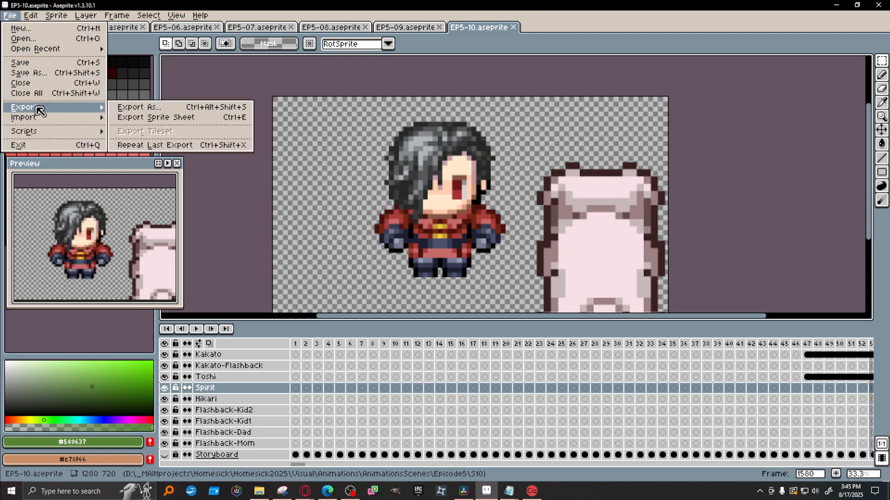
click(179, 110)
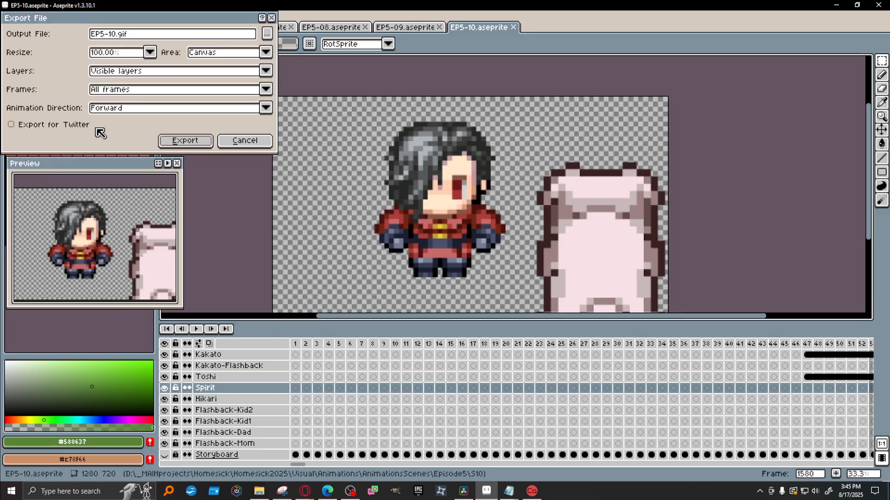
click(207, 141)
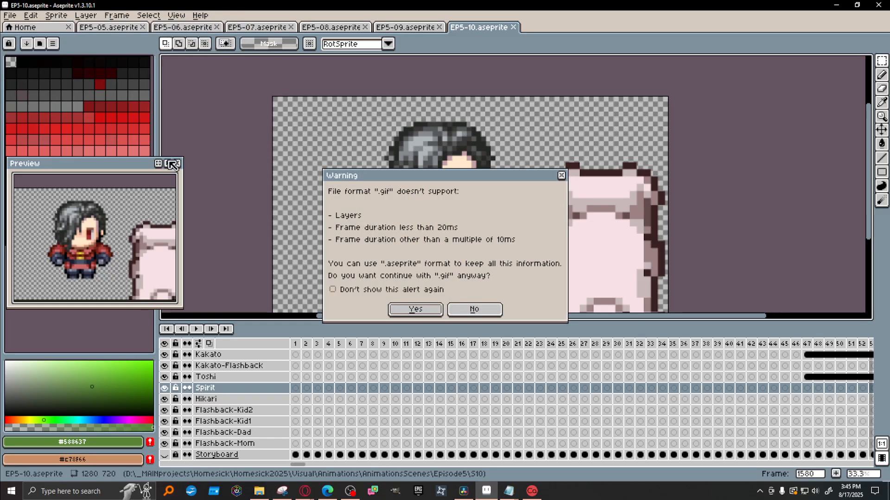
click(424, 314)
click(473, 282)
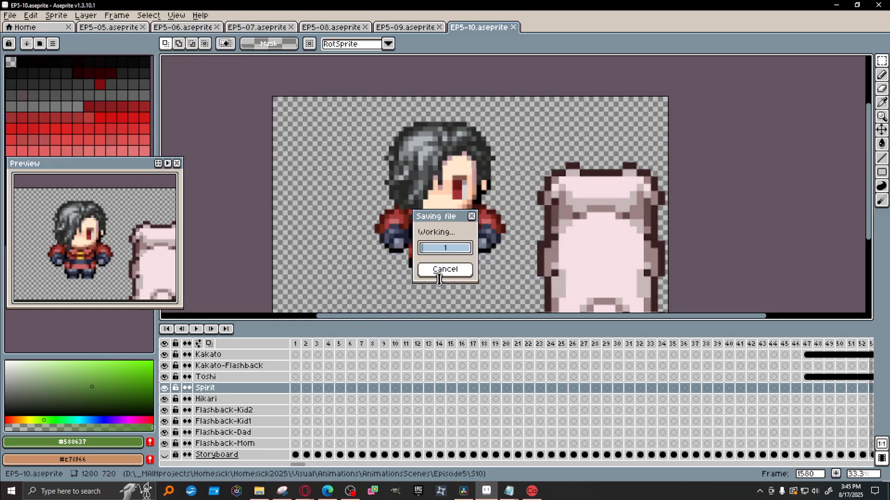
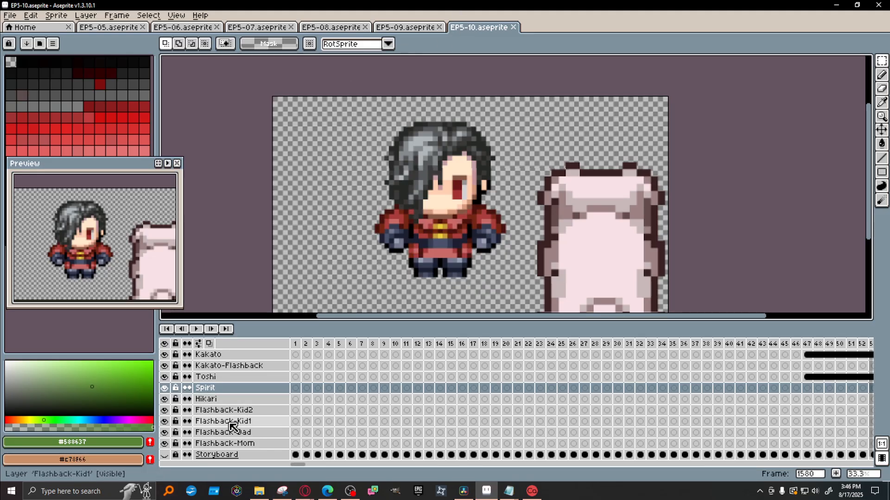
Switch to File Explorer, play the exported EP5-10.gif from the S10 folder to check it, and close the viewer.
click(269, 490)
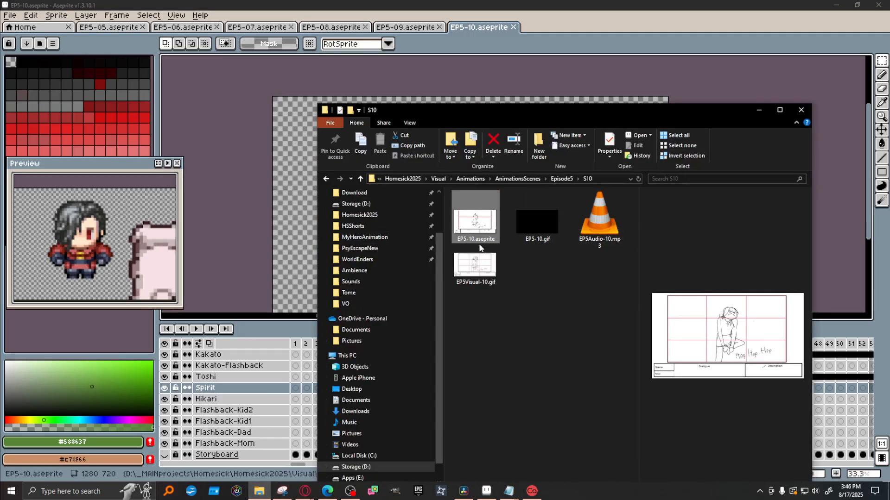
click(538, 236)
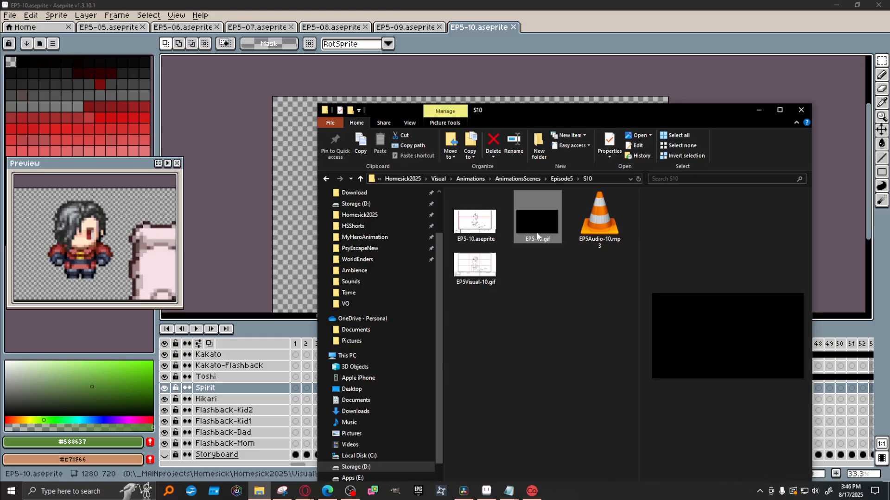
click(554, 181)
double_click(475, 289)
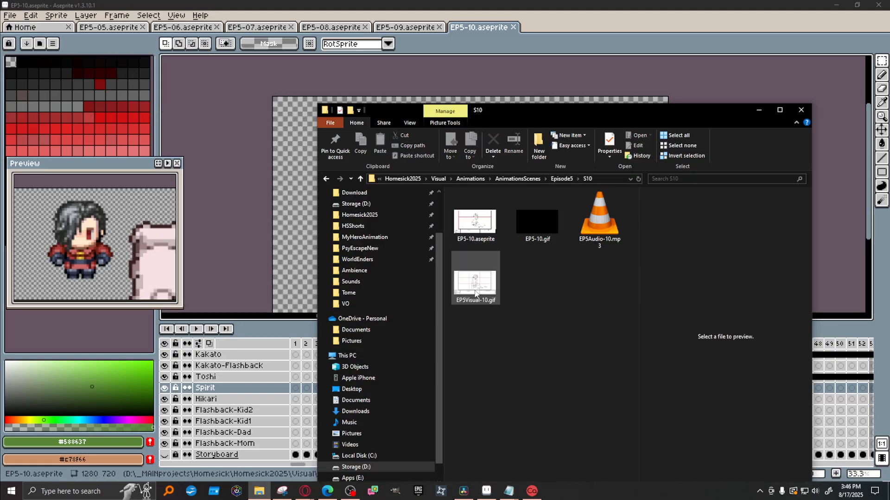
double_click(552, 226)
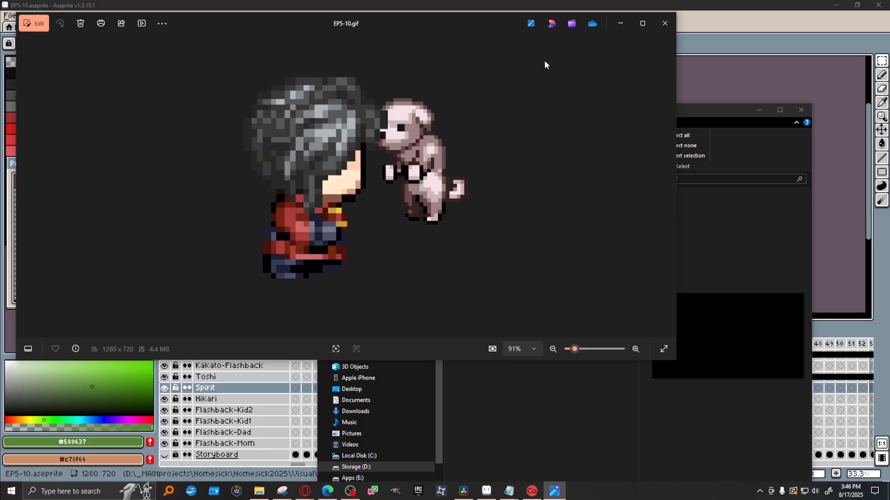
click(663, 24)
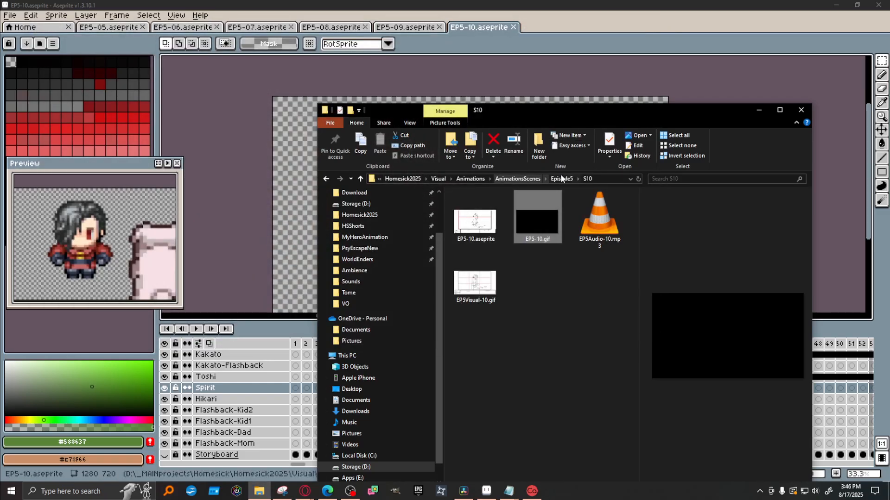
Look in the Episode5 S11 folder for a scene file, and open EP5-12.aseprite from the S12 folder.
click(505, 178)
click(480, 306)
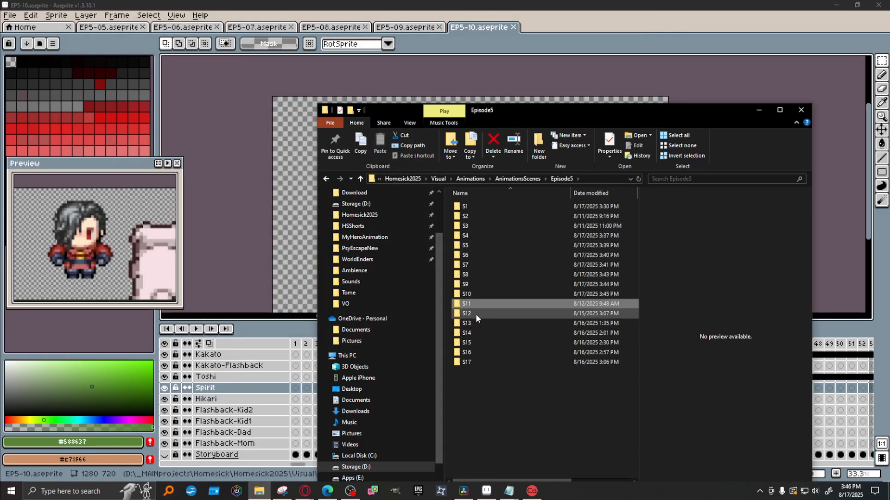
double_click(477, 303)
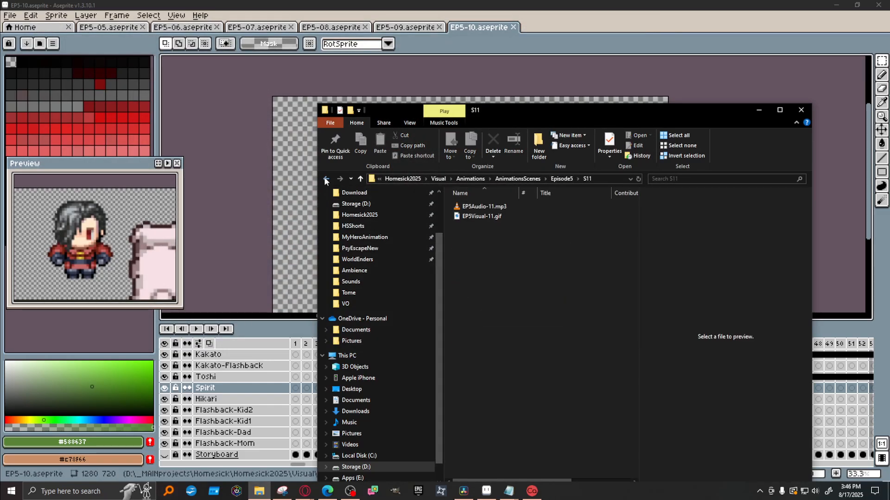
key(alt+Left)
double_click(479, 313)
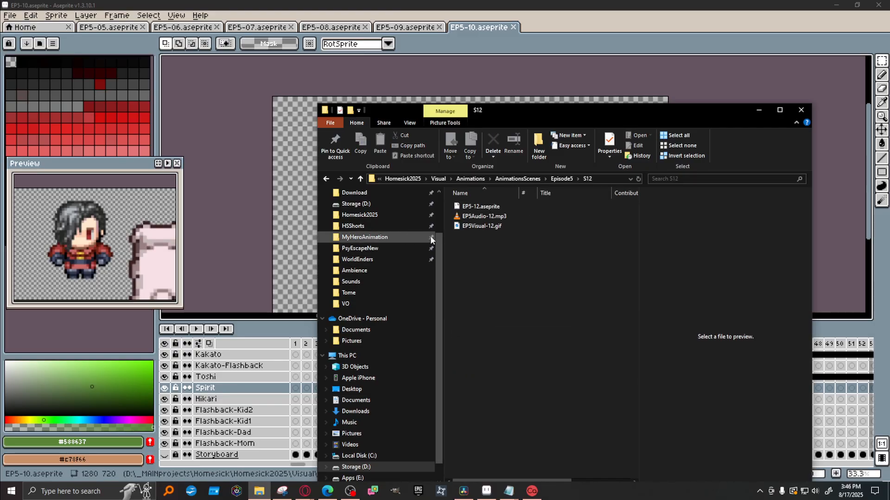
click(477, 207)
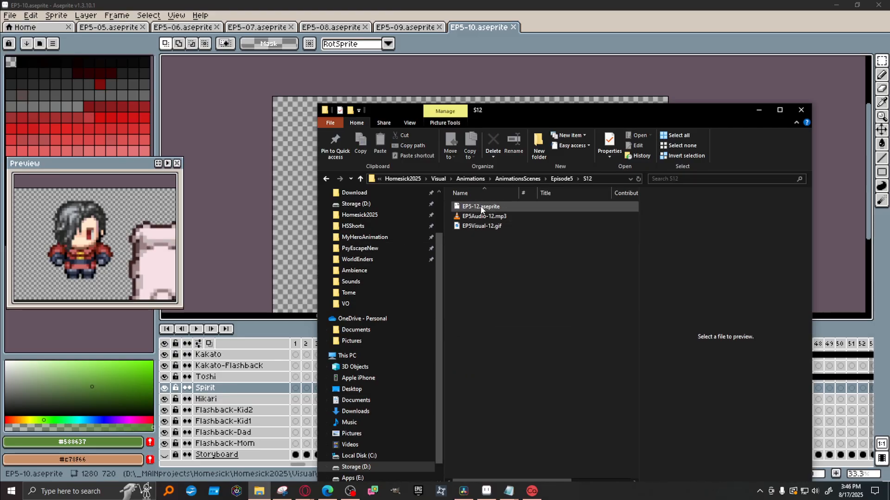
double_click(480, 207)
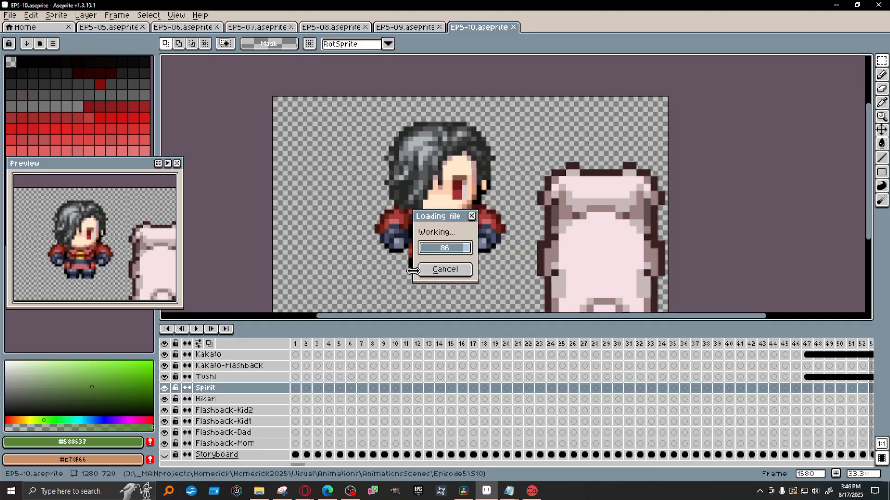
Hide the Storyboard layer and check frames 461 to 486 across the gap between the Hiro and Kakato cels.
scroll(653, 152, down, 2)
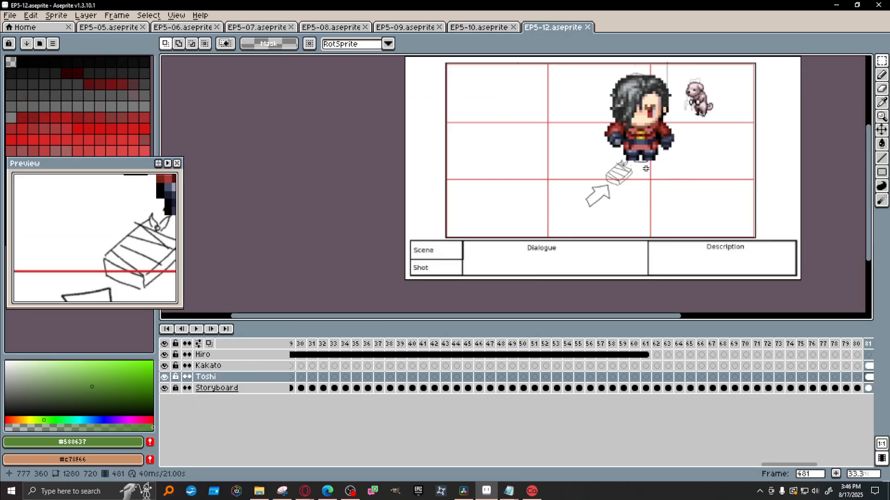
click(165, 388)
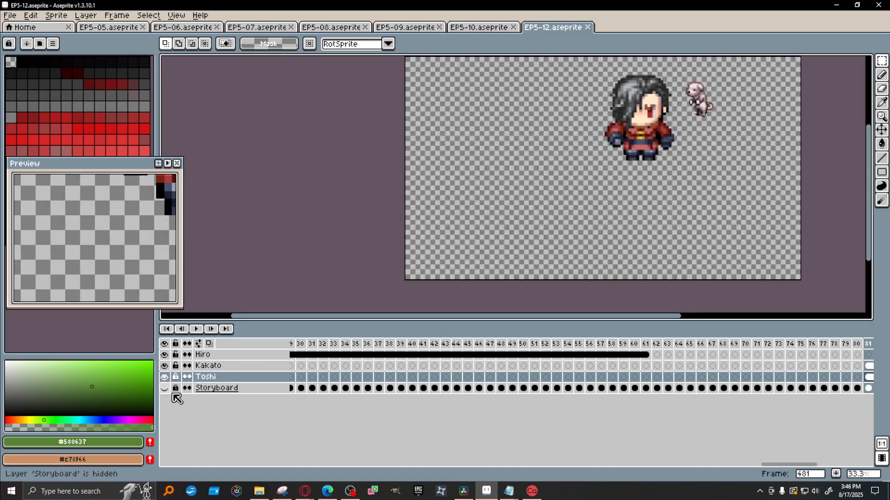
mouse_move(808, 465)
mouse_down()
mouse_move(709, 467)
mouse_move(824, 471)
mouse_up()
click(532, 344)
click(610, 345)
click(510, 345)
click(532, 345)
click(576, 346)
click(642, 346)
click(709, 346)
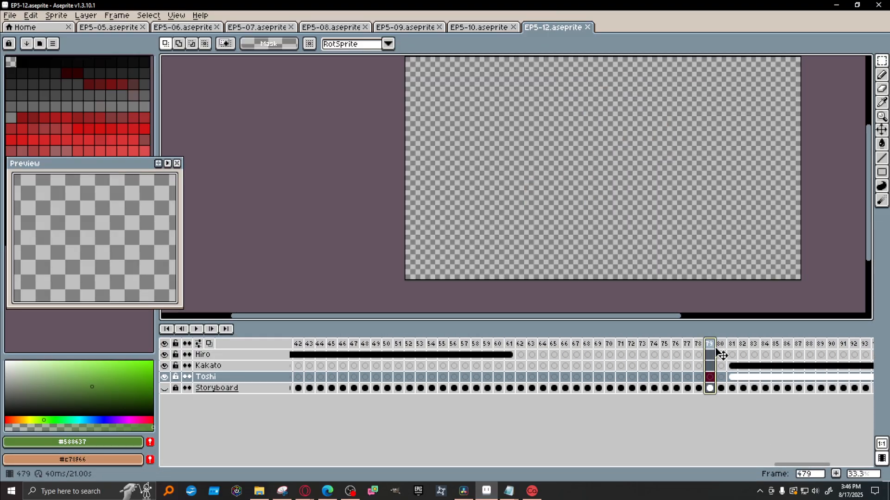
click(742, 345)
click(786, 345)
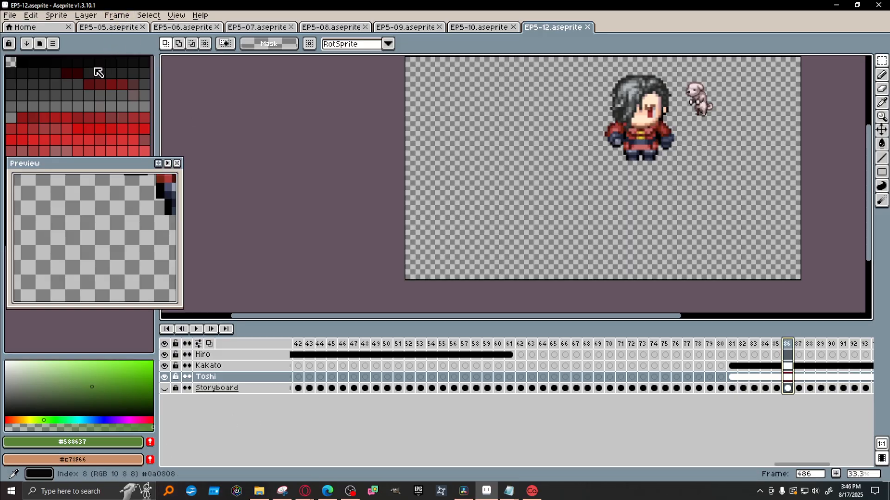
Export the visible layers of all EP5-12 frames at 100% as EP5-12.gif with the default GIF options.
click(6, 17)
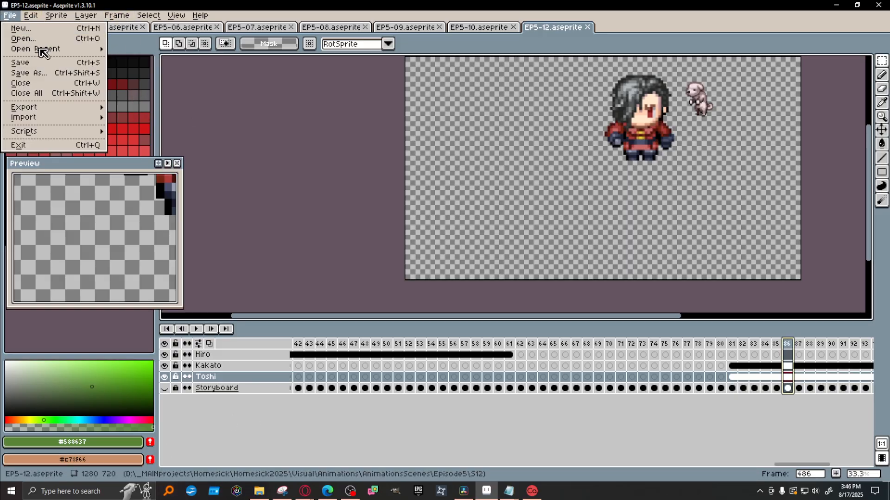
mouse_move(45, 108)
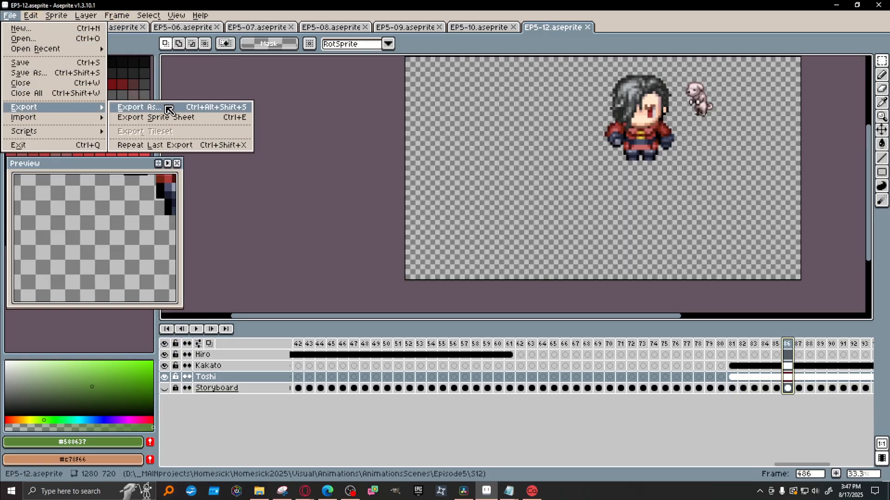
click(168, 109)
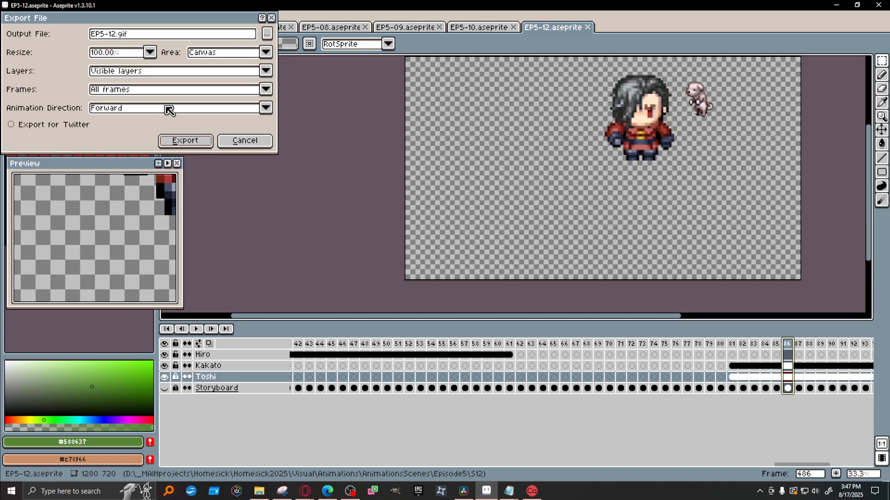
click(185, 141)
click(415, 309)
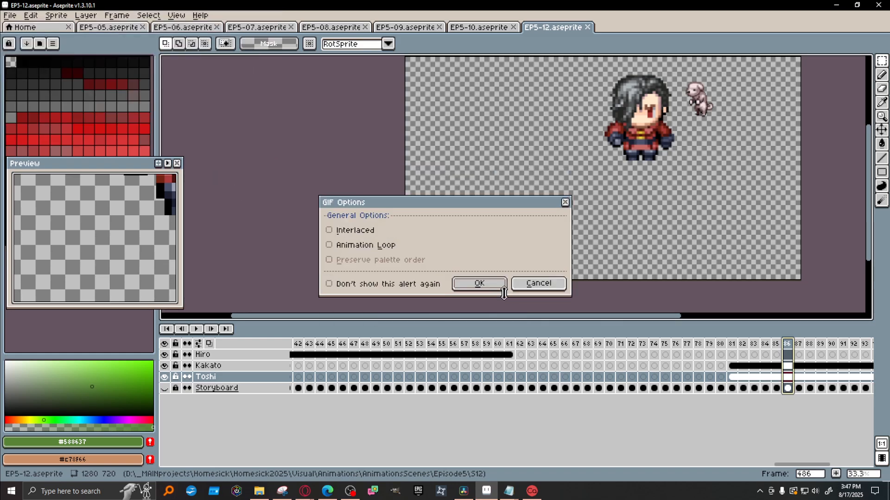
click(479, 284)
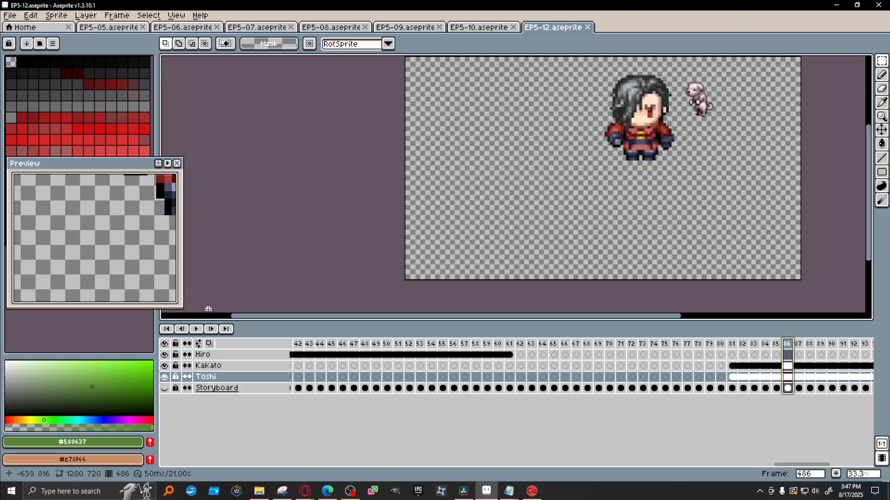
Switch to File Explorer, open EP5-13.aseprite from the Episode5 S13 folder, and hide its Storyboard layer.
click(259, 492)
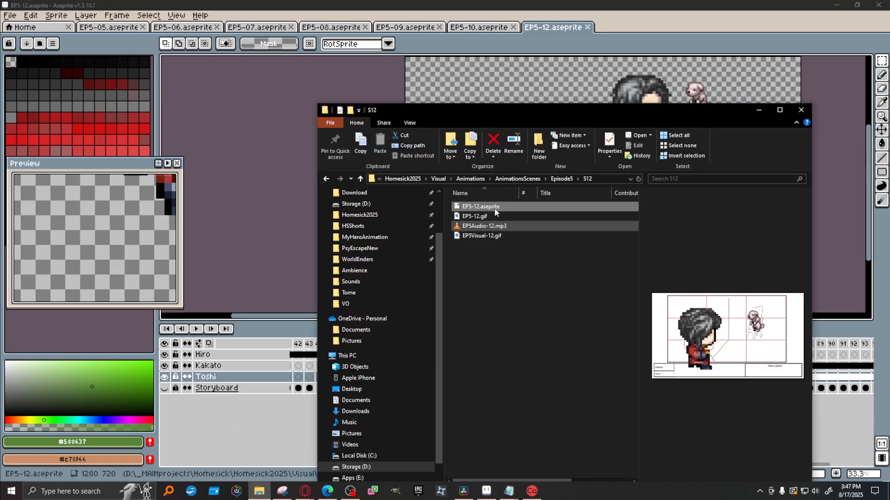
click(568, 179)
double_click(476, 320)
double_click(490, 232)
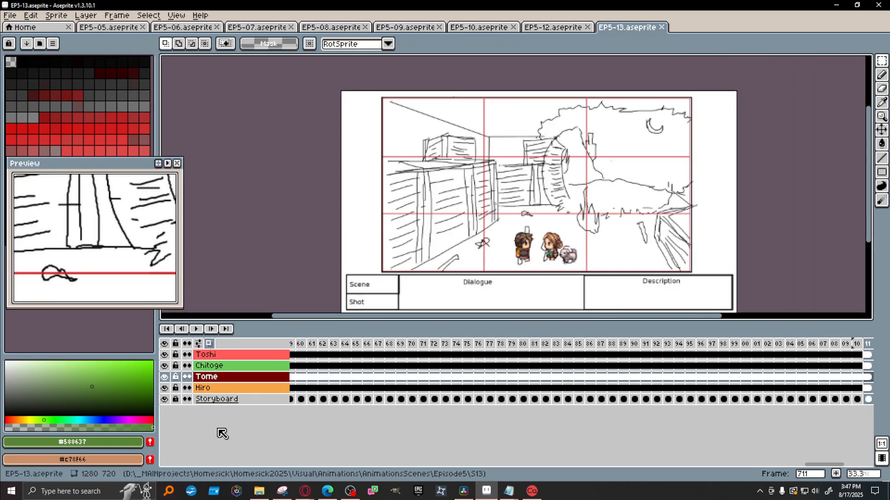
click(164, 399)
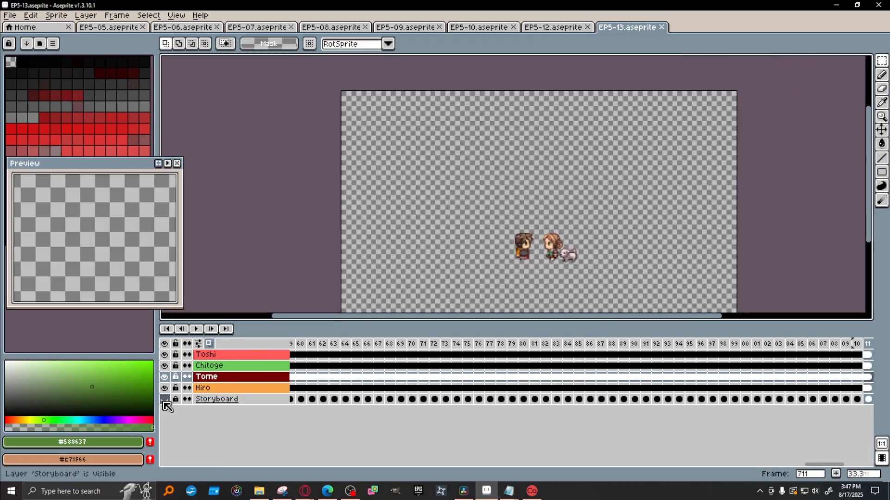
drag(818, 465, 261, 464)
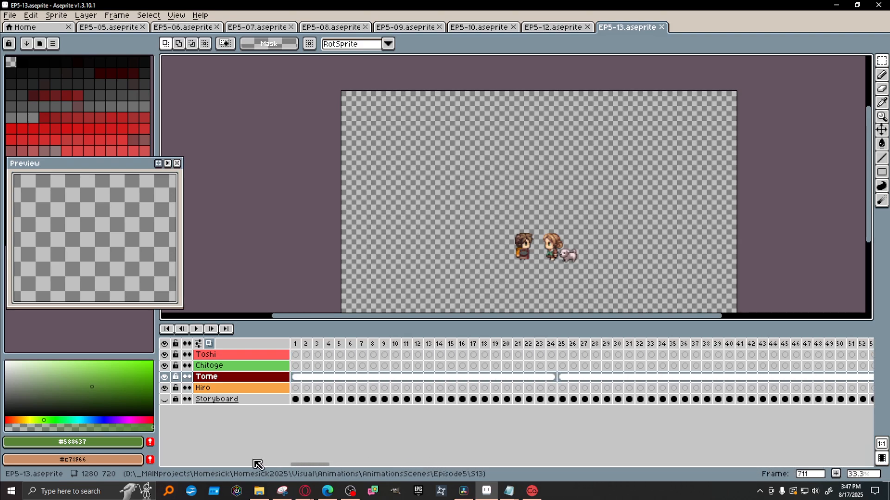
Export the visible layers of all EP5-13 frames at 100% as EP5-13.gif with the default GIF options.
click(10, 15)
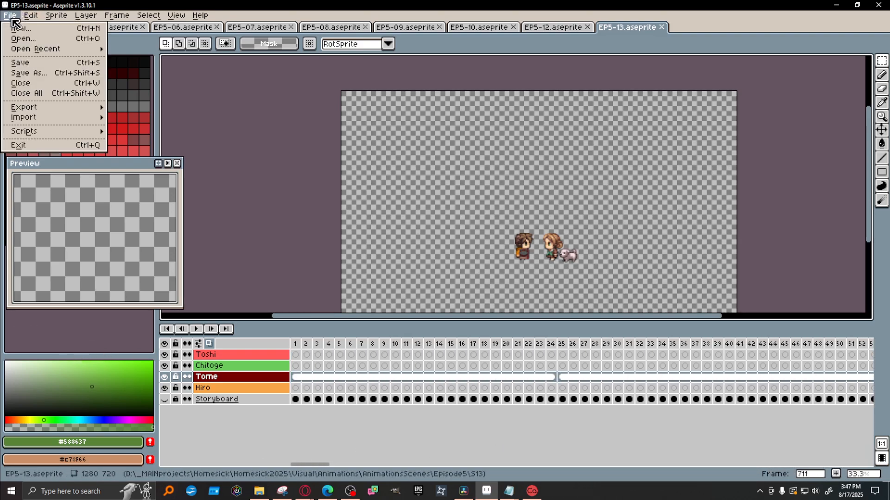
mouse_move(9, 108)
click(184, 109)
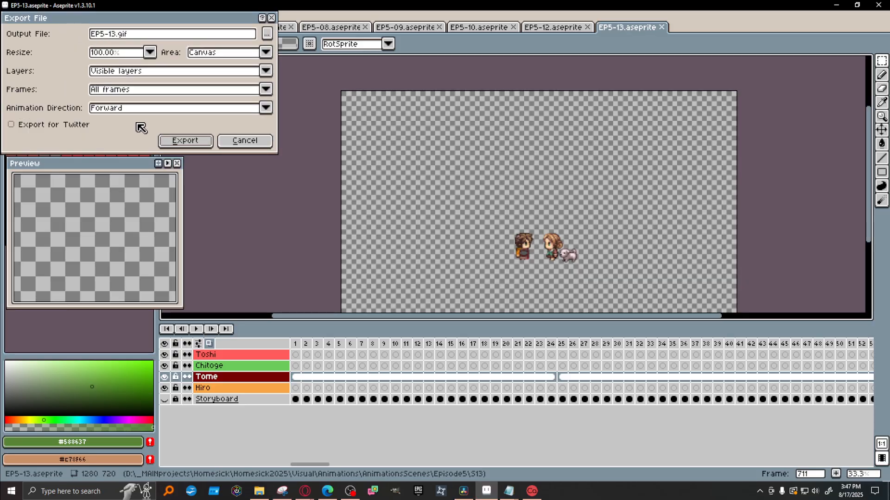
click(186, 148)
click(410, 311)
click(479, 284)
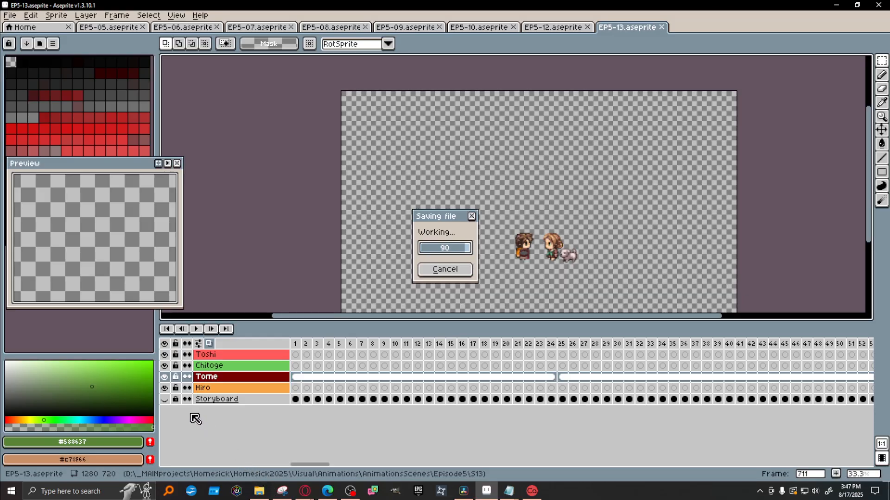
Open EP5-14.aseprite from the S14 folder in File Explorer, hide its Storyboard layer, and go to frame 523.
click(260, 491)
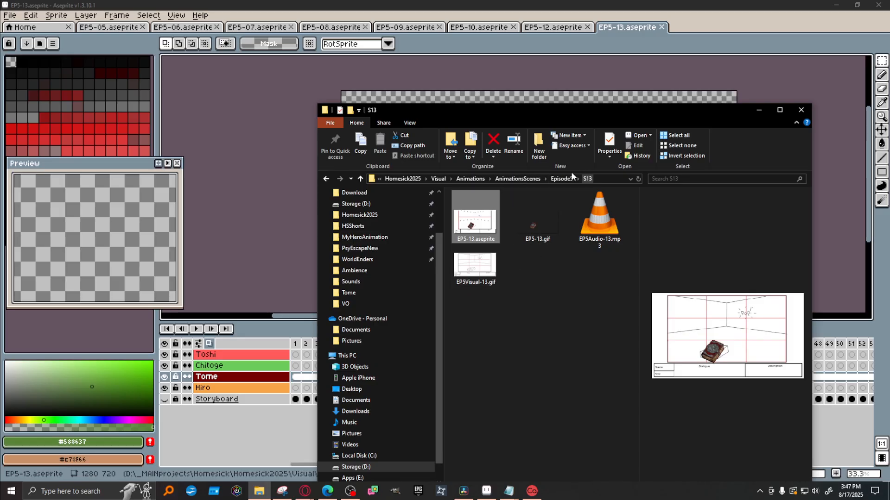
click(562, 178)
double_click(465, 331)
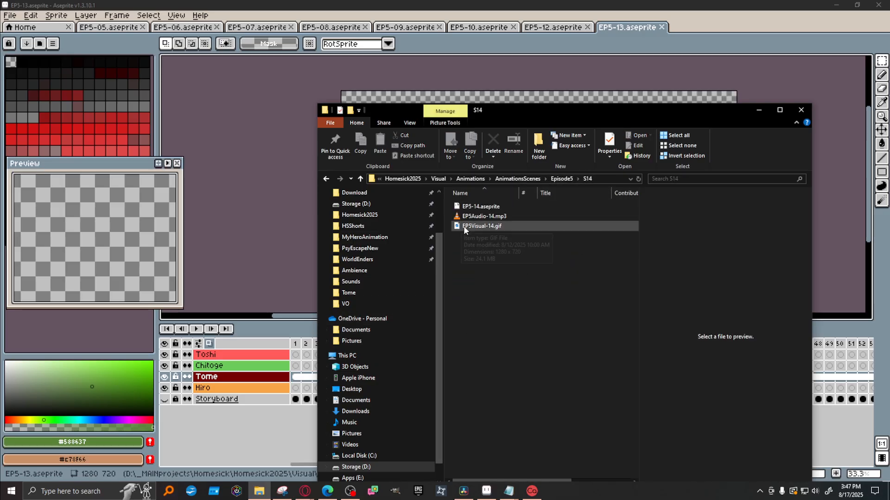
double_click(477, 207)
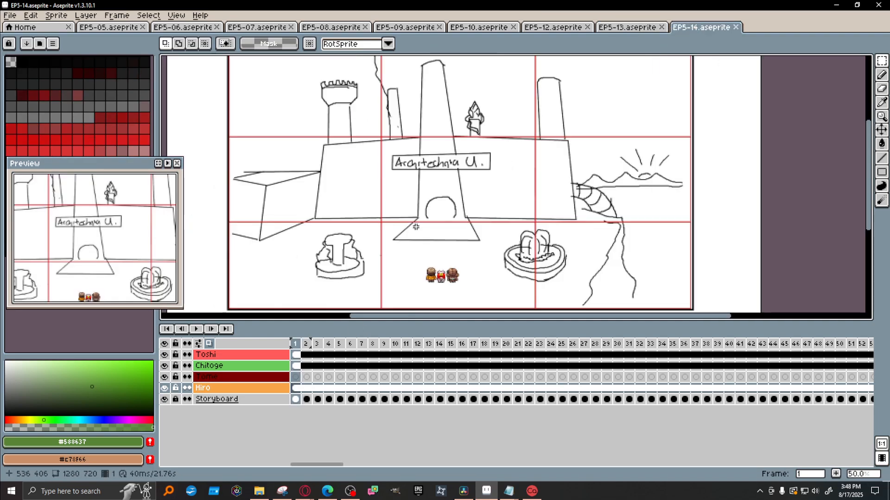
click(165, 399)
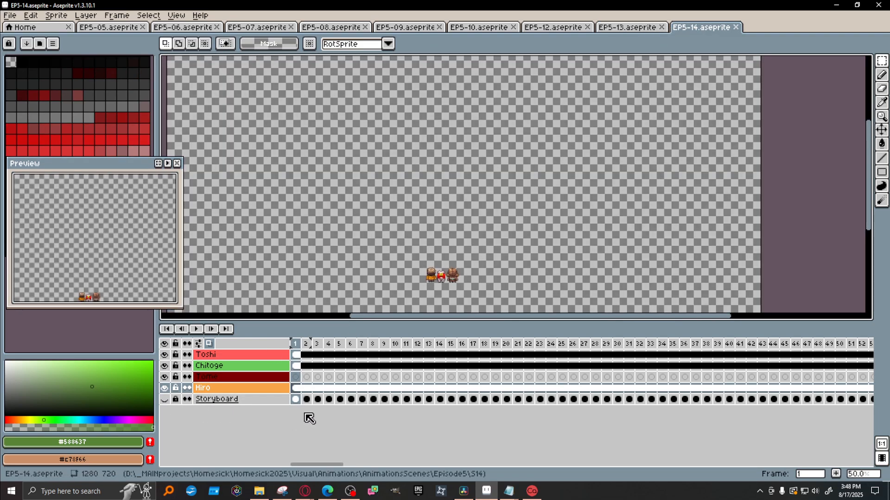
drag(332, 464, 843, 448)
click(477, 344)
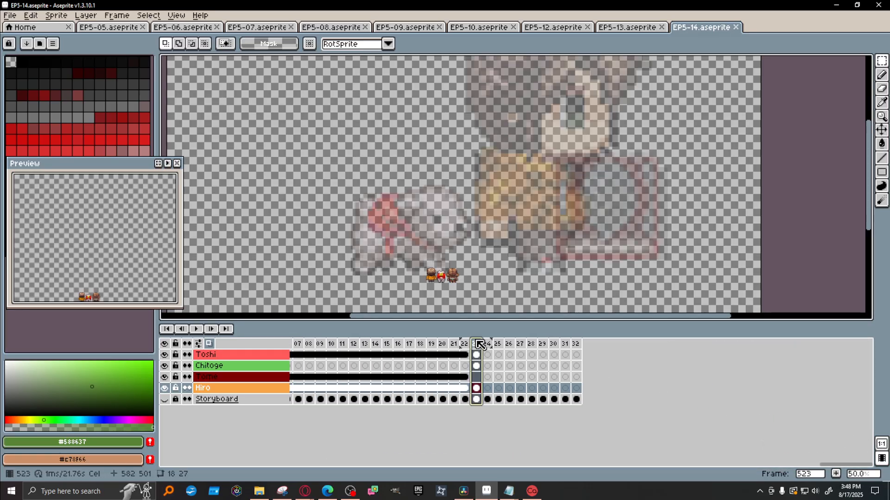
Close the already exported scene files EP5-05 through EP5-10.
click(145, 28)
click(144, 27)
click(144, 27)
click(145, 28)
click(144, 27)
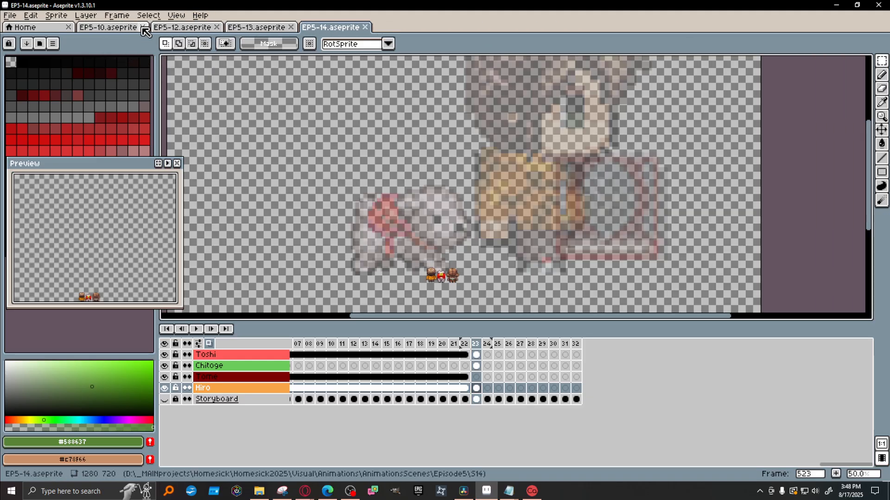
click(144, 27)
Export the visible layers of all EP5-14 frames at 100% as EP5-14.gif with the default GIF options.
click(10, 19)
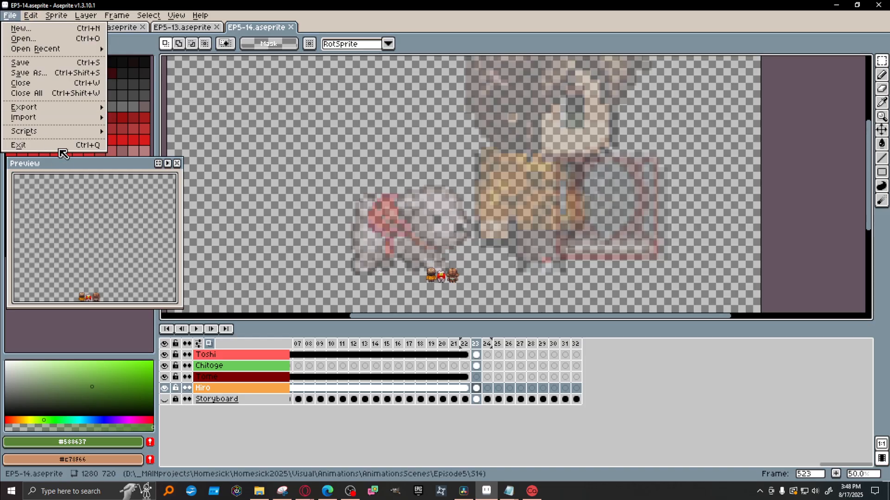
mouse_move(60, 110)
click(156, 112)
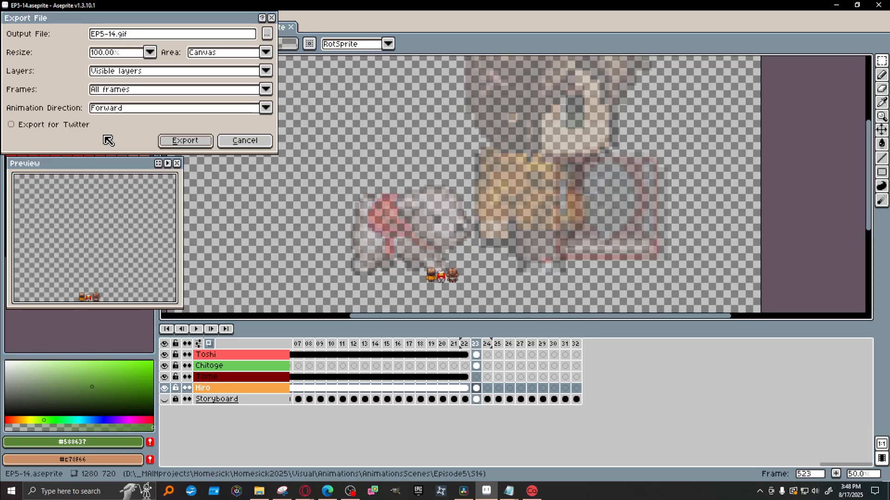
click(190, 141)
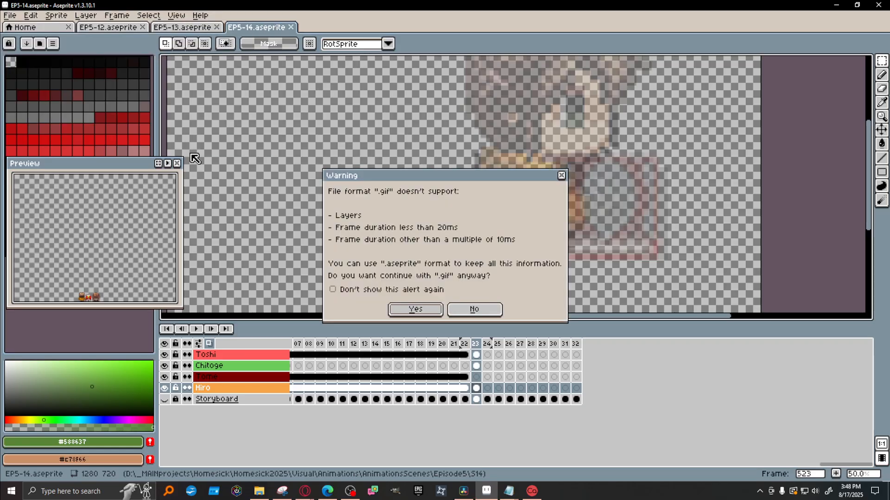
click(410, 311)
click(478, 285)
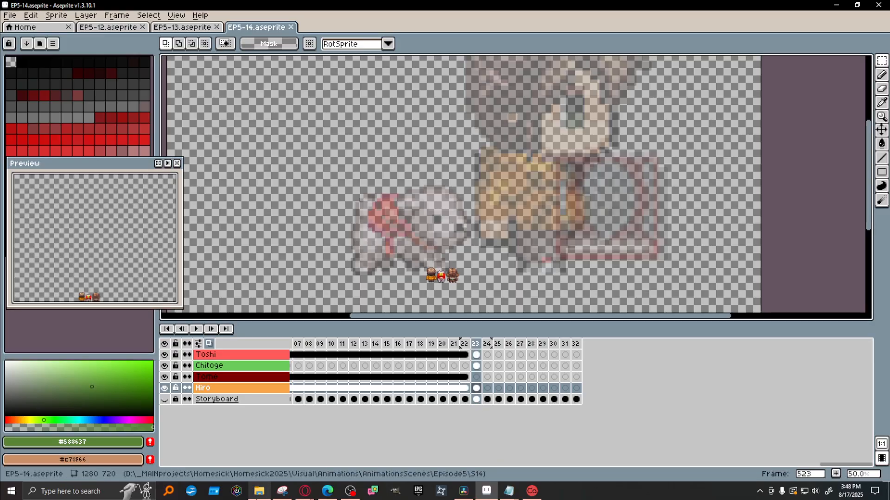
Switch to File Explorer, open EP5-15.aseprite from the Episode5 S15 folder, and hide its Storyboard layer.
click(259, 491)
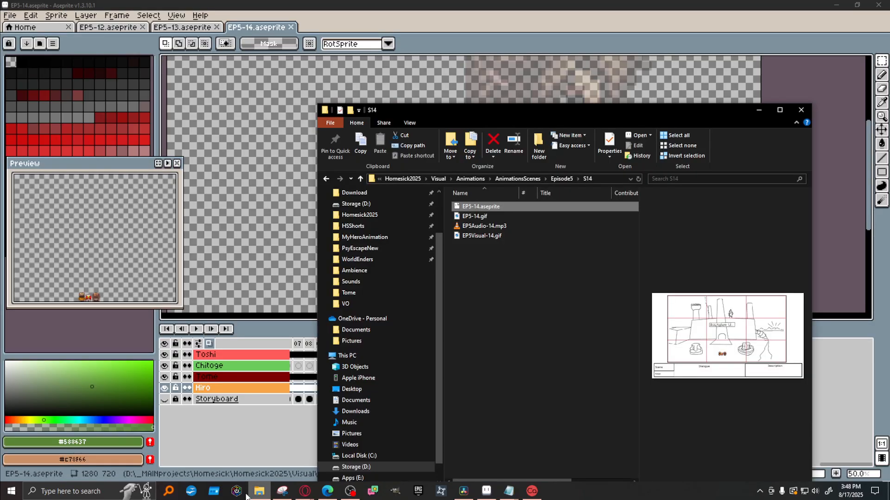
click(561, 180)
double_click(463, 346)
double_click(478, 206)
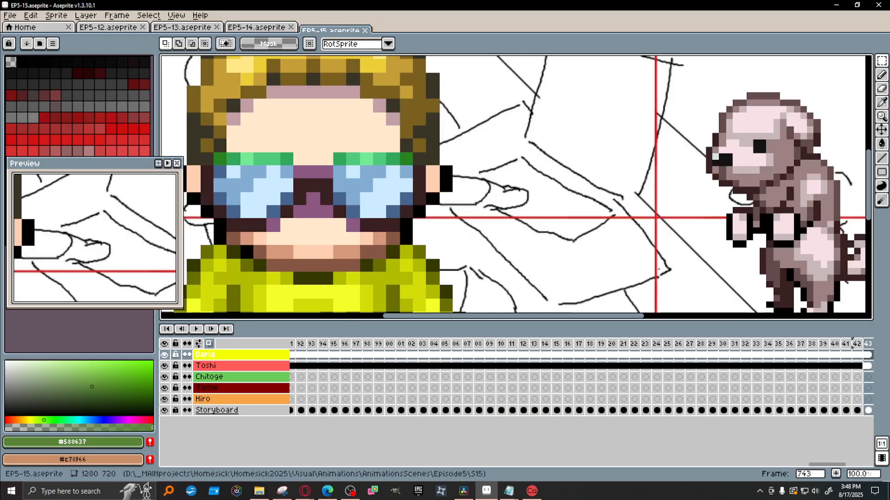
scroll(395, 239, down, 4)
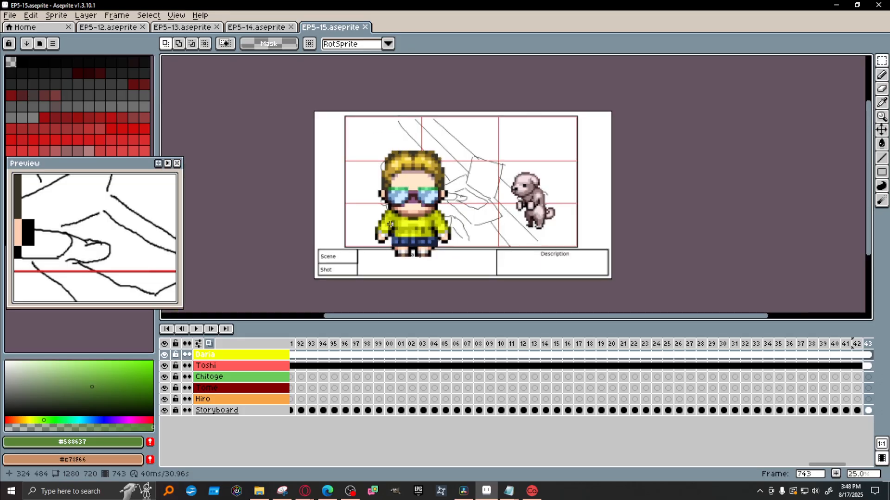
scroll(390, 225, up, 1)
click(165, 410)
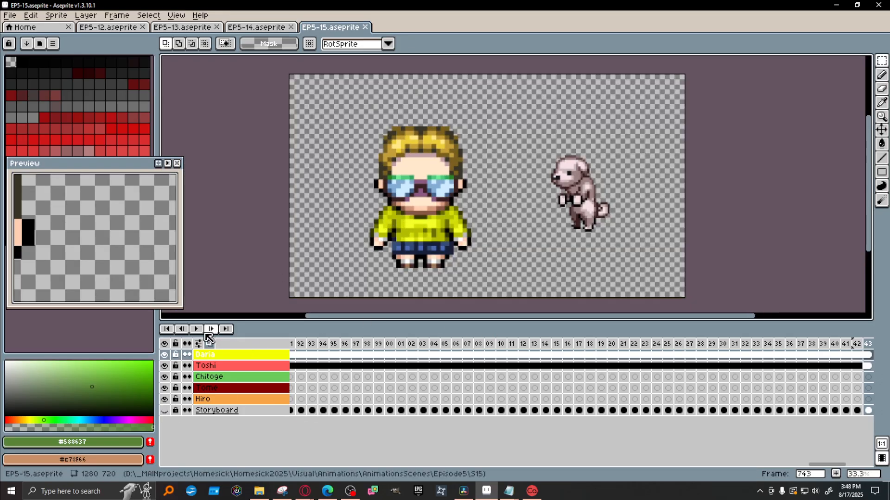
drag(815, 465, 283, 461)
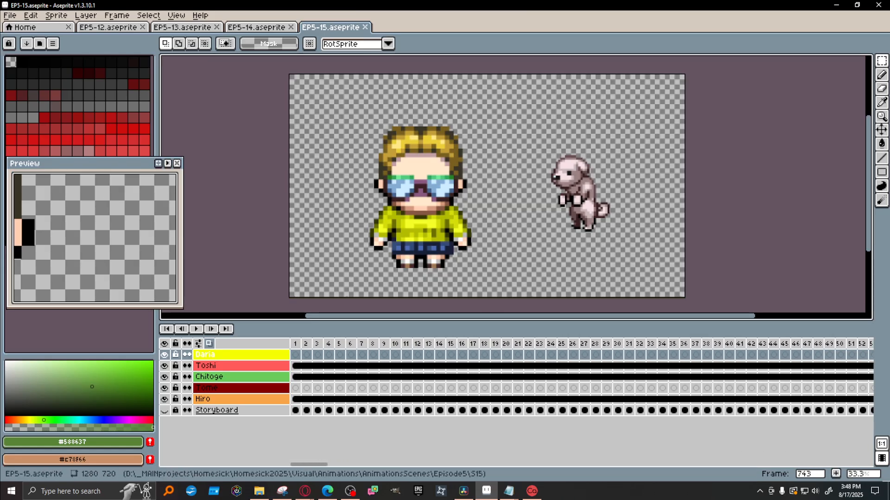
Export the visible layers of all EP5-15 frames at 100% as EP5-15.gif with the default GIF options.
click(10, 16)
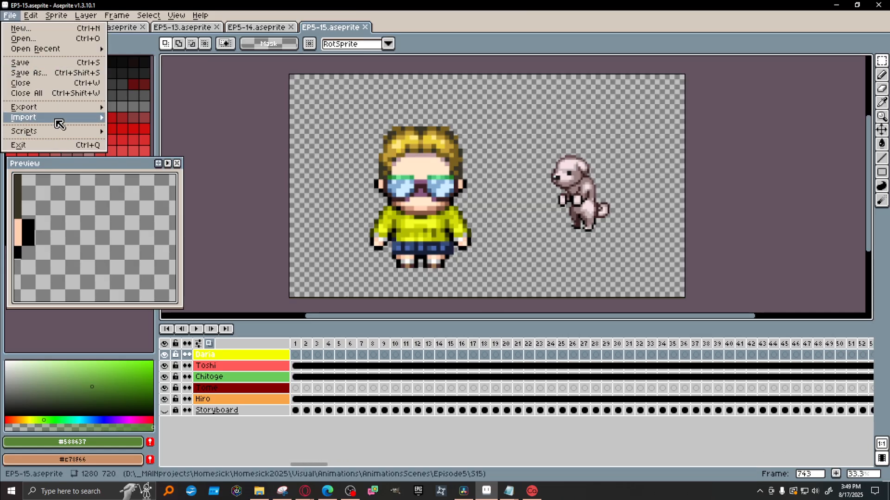
mouse_move(62, 121)
click(192, 109)
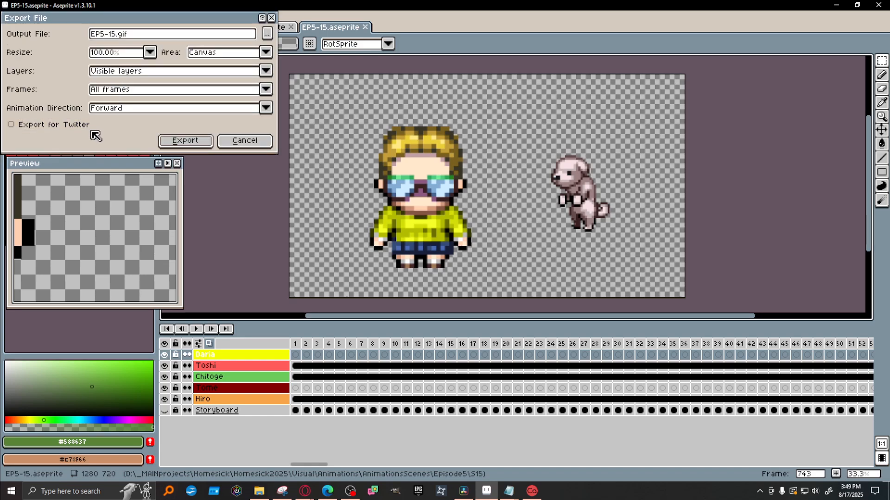
click(186, 141)
click(419, 311)
click(467, 285)
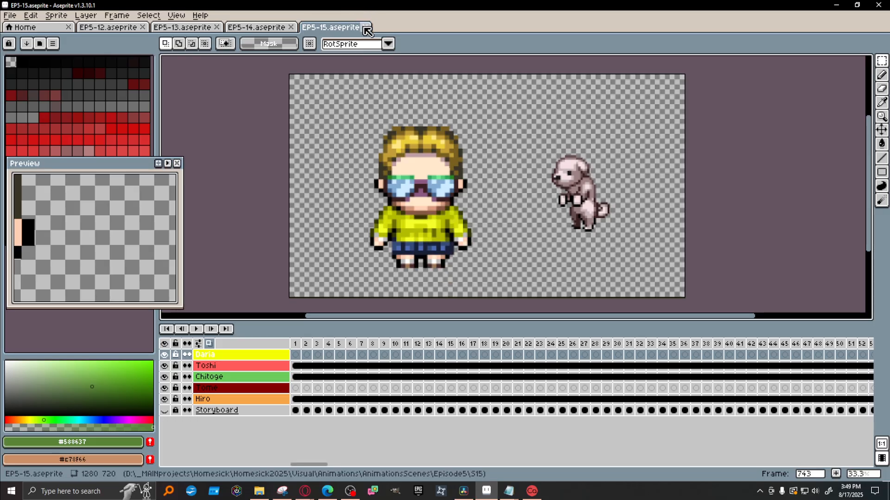
Switch to File Explorer, open EP5-16.aseprite from the Episode5 S16 folder, and hide its Storyboard layer.
click(259, 491)
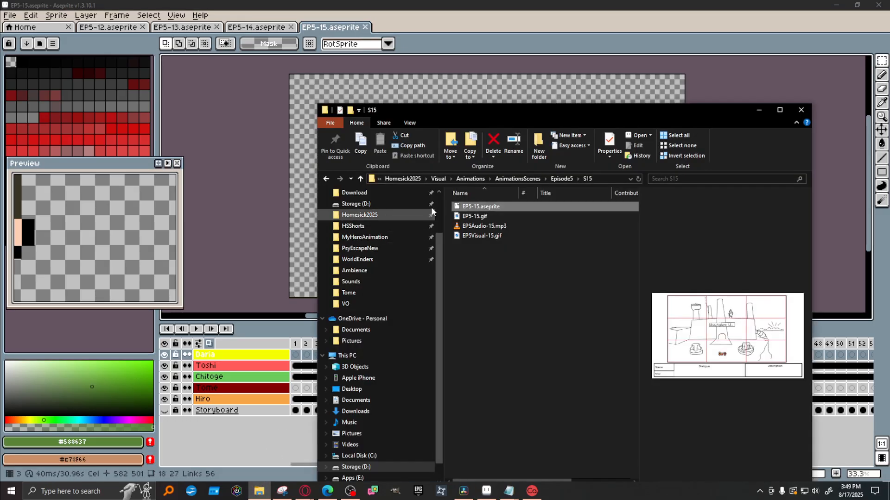
click(556, 179)
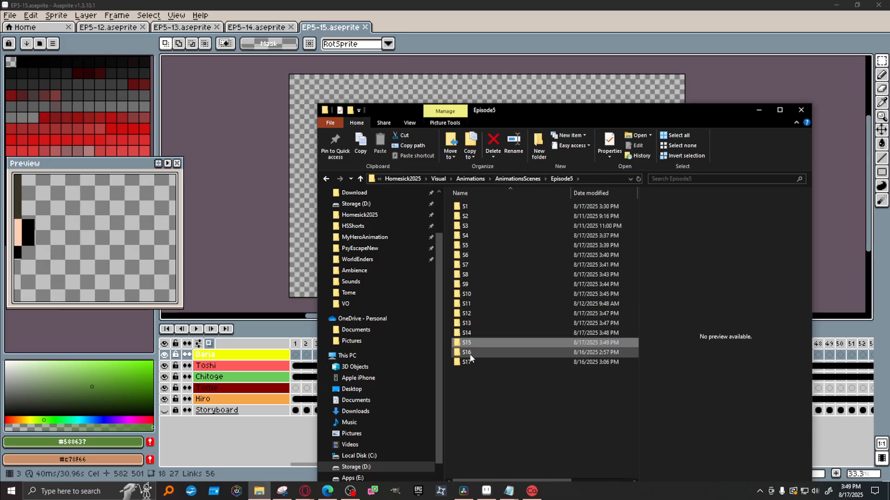
double_click(469, 355)
double_click(480, 206)
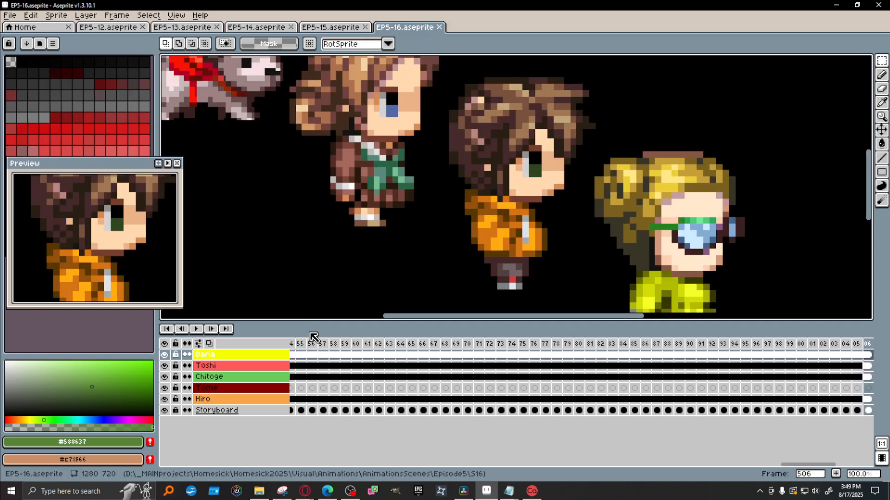
scroll(441, 198, down, 3)
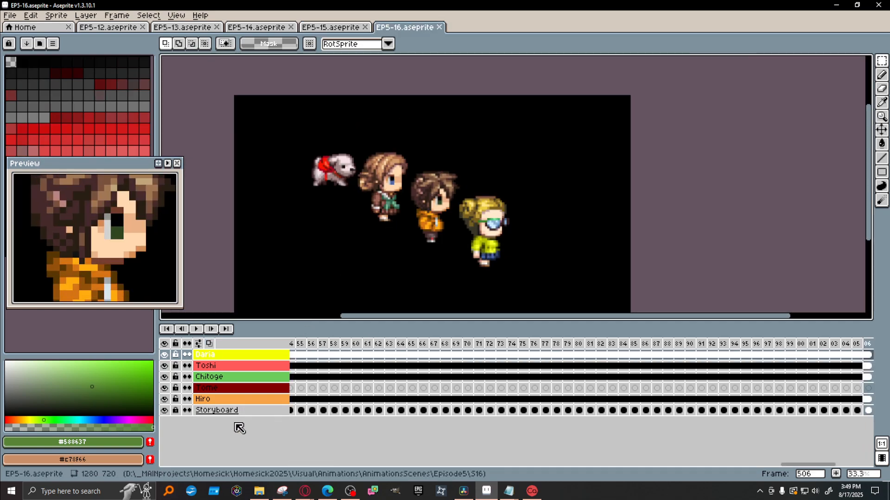
drag(824, 469, 278, 471)
click(163, 410)
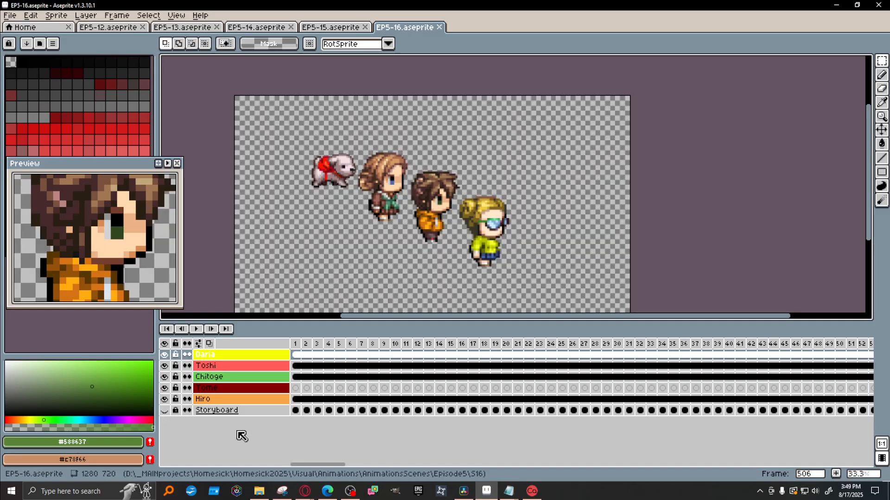
Export the visible layers of all EP5-16 frames at 100% as EP5-16.gif with the default GIF options.
click(10, 15)
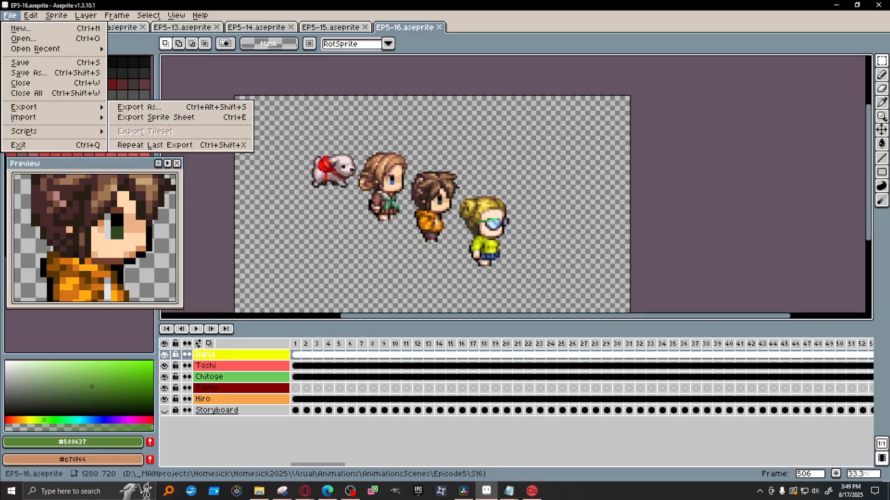
click(302, 353)
click(299, 347)
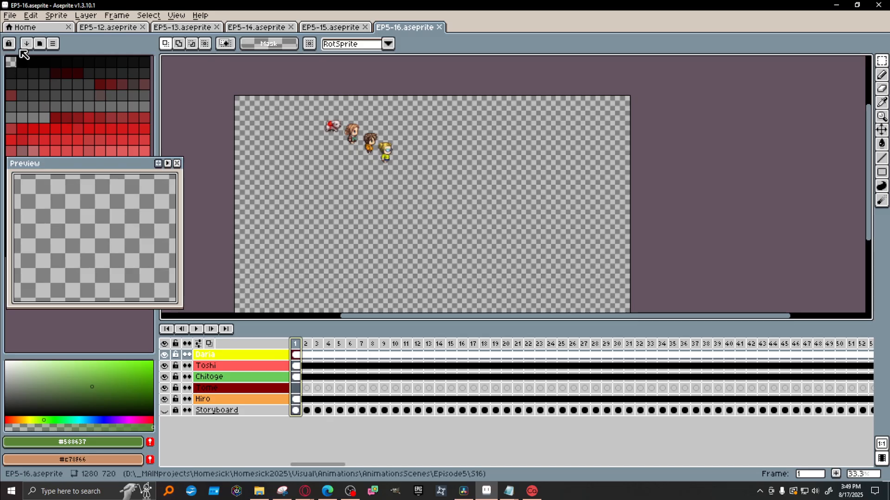
click(395, 344)
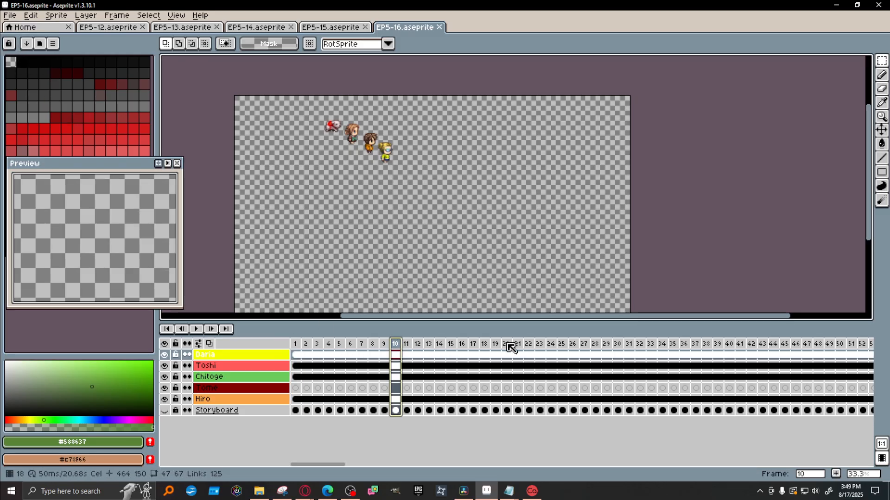
click(595, 345)
click(662, 345)
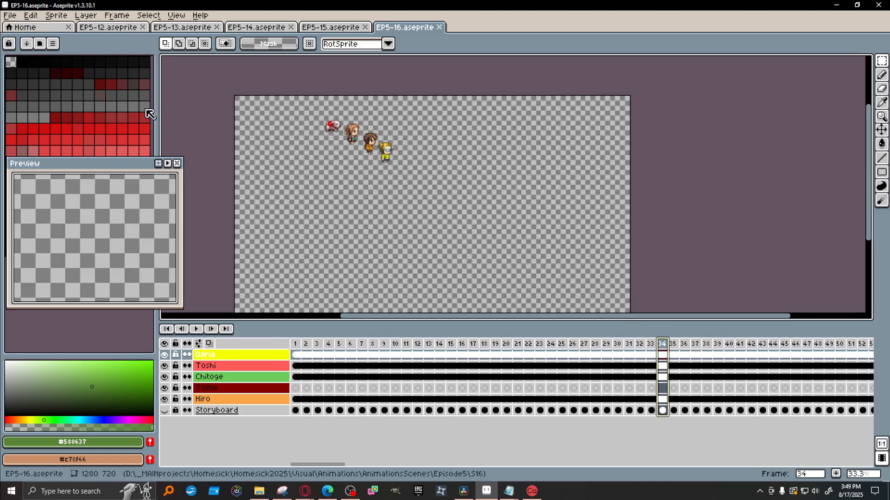
click(11, 15)
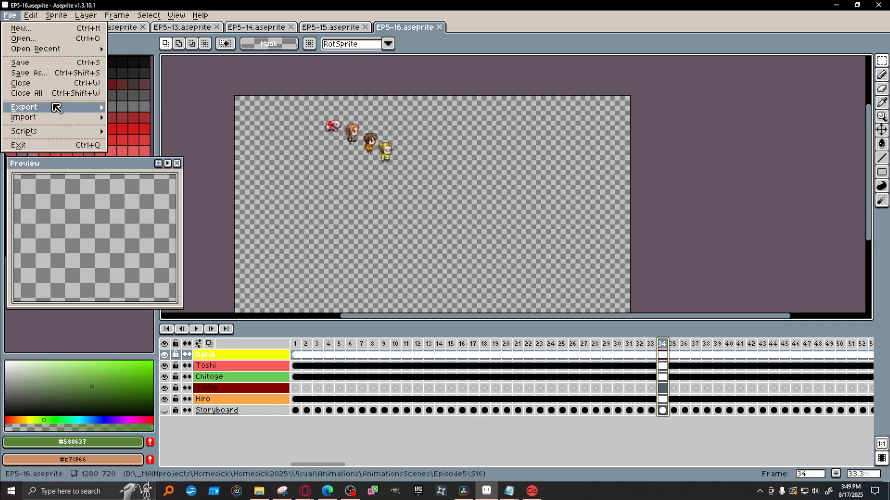
mouse_move(57, 108)
click(214, 108)
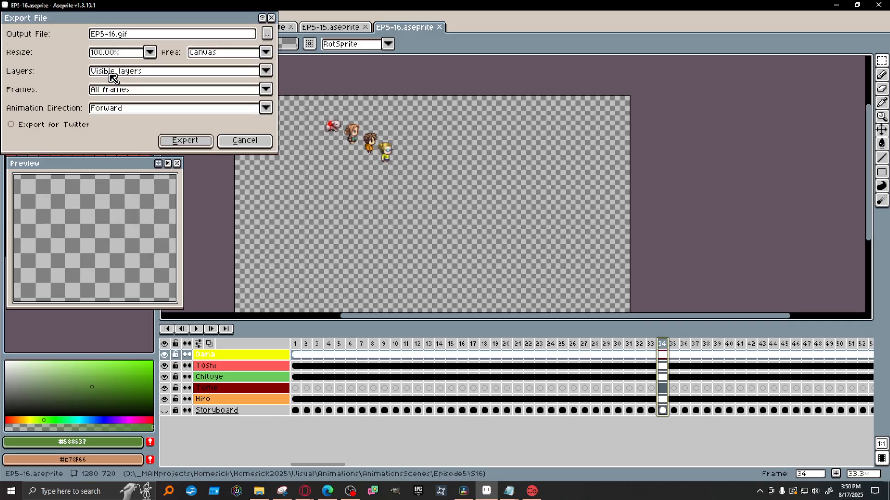
click(178, 141)
click(411, 312)
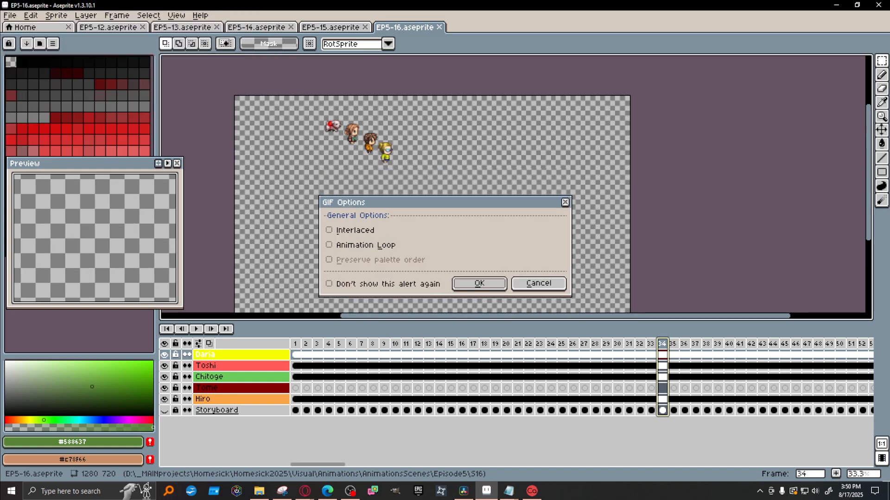
click(479, 284)
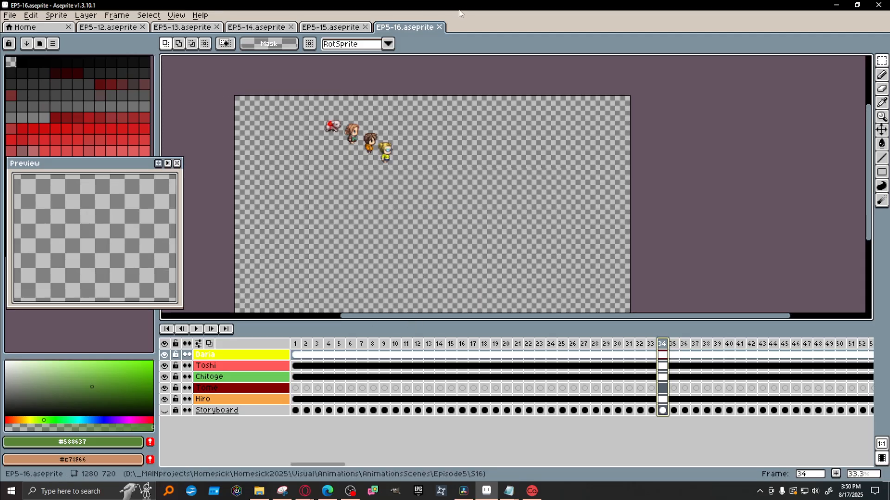
Switch to File Explorer, open EP5-17.aseprite from the Episode5 S17 folder, and go to its first frame.
click(259, 491)
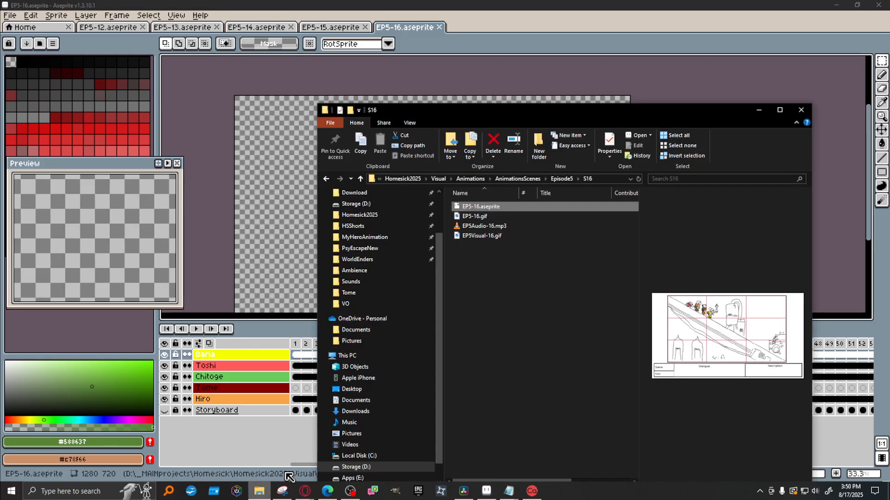
click(562, 179)
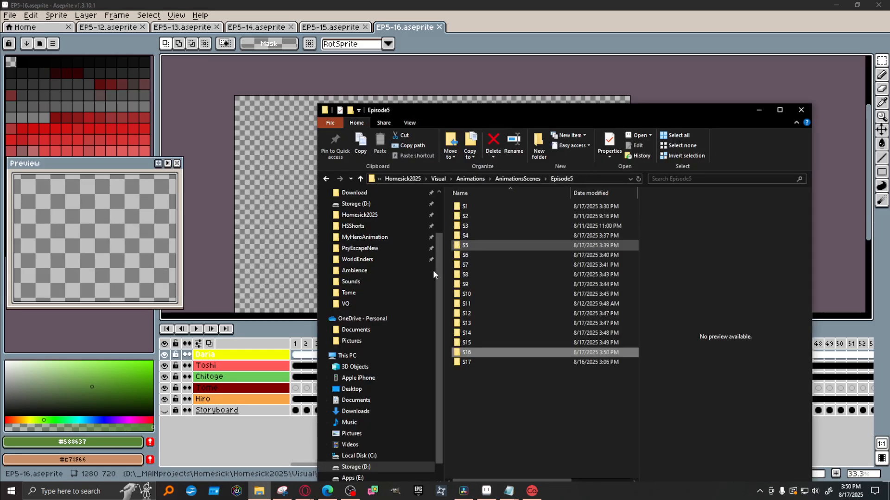
double_click(490, 362)
double_click(490, 207)
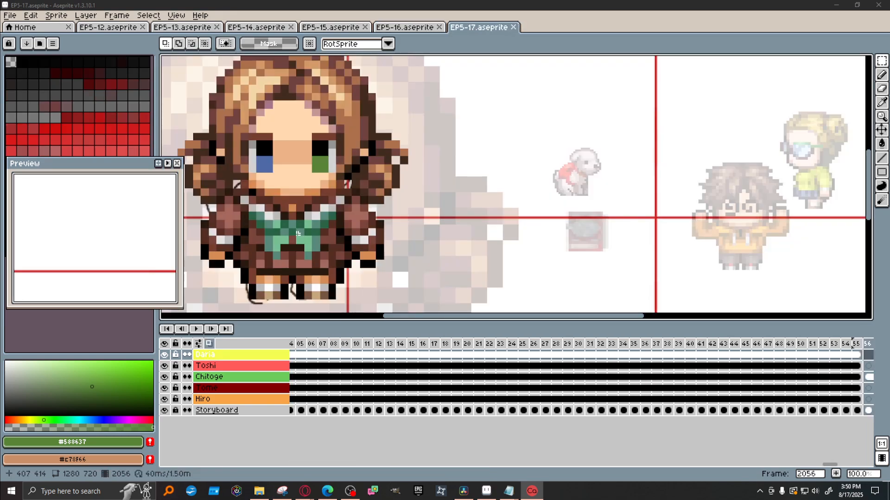
scroll(659, 197, down, 1)
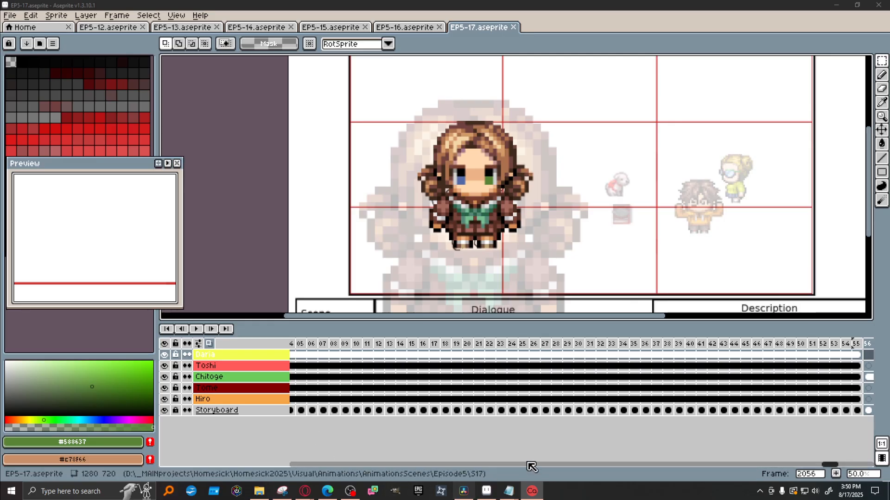
drag(842, 464, 296, 464)
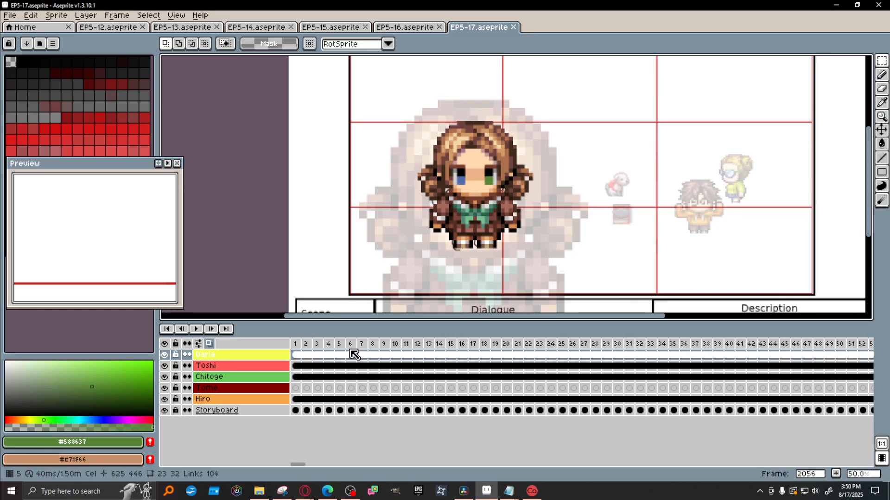
scroll(575, 239, down, 1)
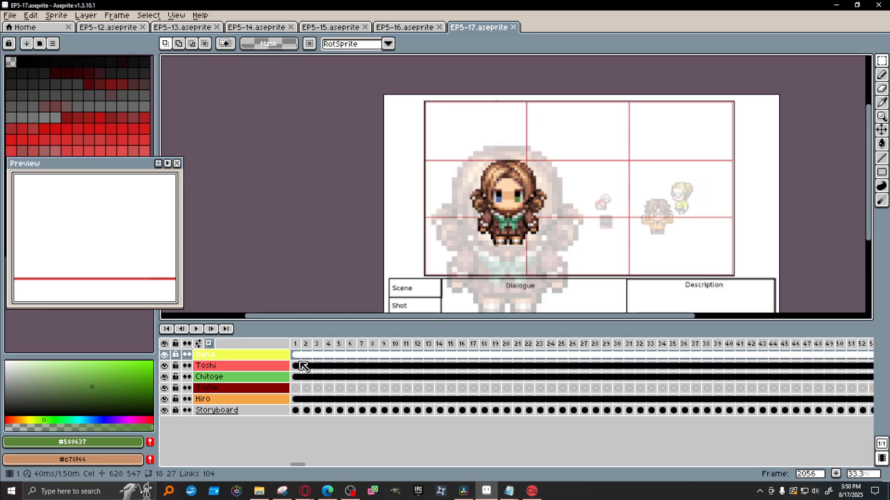
click(295, 343)
Examine the EP5-17 timeline against the Storyboard layer for stretches without character cels, including frames 393–394 and 2119–2134.
click(164, 411)
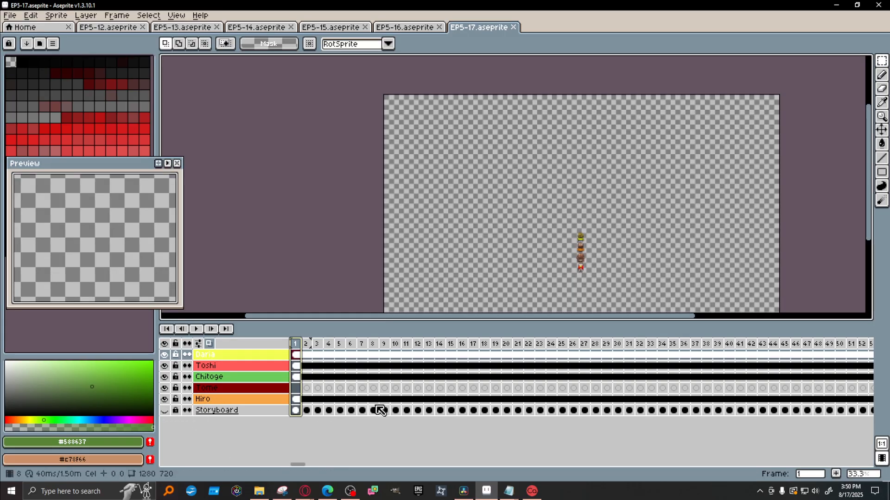
drag(297, 465, 403, 455)
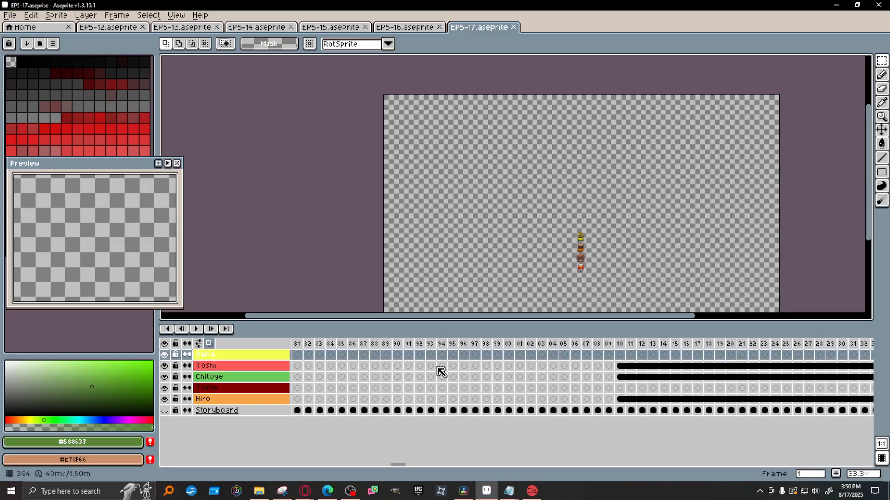
click(165, 410)
drag(436, 341, 438, 341)
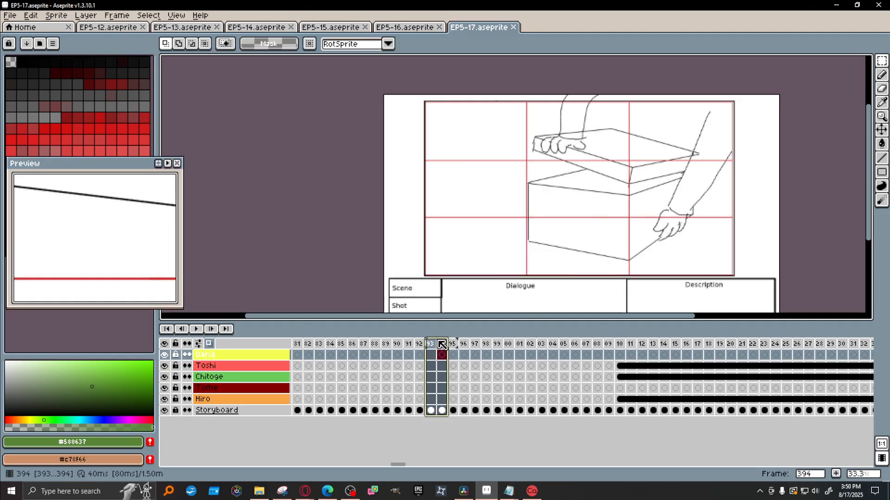
click(597, 342)
drag(398, 464, 855, 465)
click(573, 355)
click(427, 343)
click(677, 344)
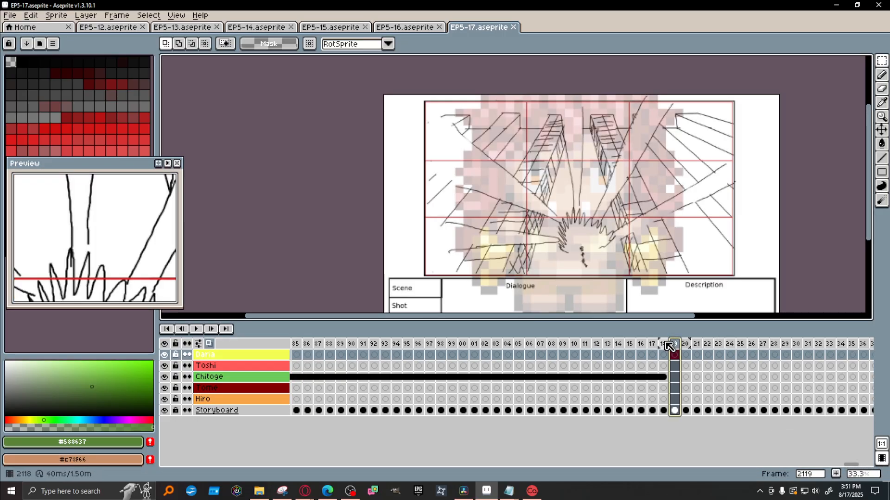
click(667, 344)
click(698, 346)
click(686, 345)
click(708, 344)
click(730, 343)
click(807, 344)
click(841, 343)
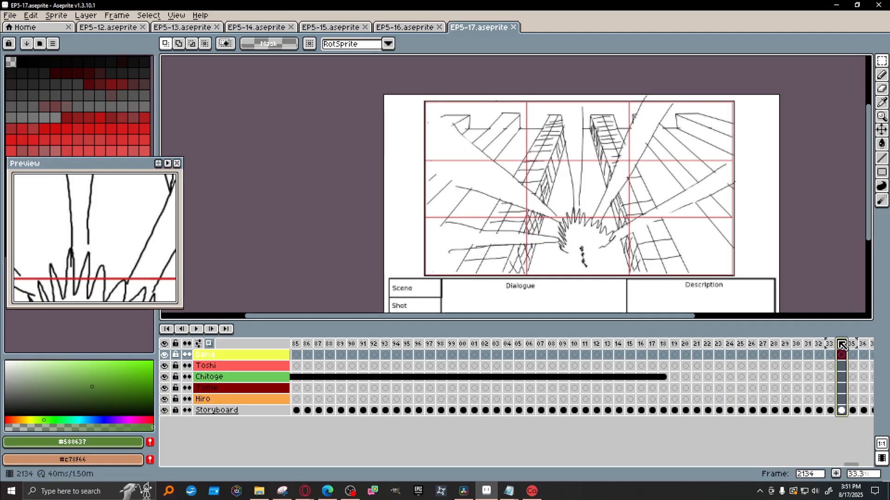
Copy the frame 1 cels of the Daria through Hiro layers and paste them into frame 2119.
drag(850, 464, 296, 467)
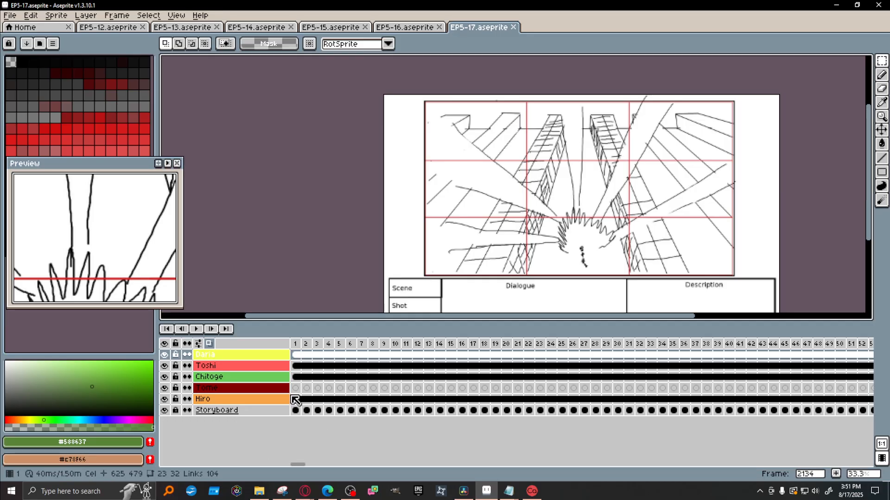
drag(297, 400, 297, 356)
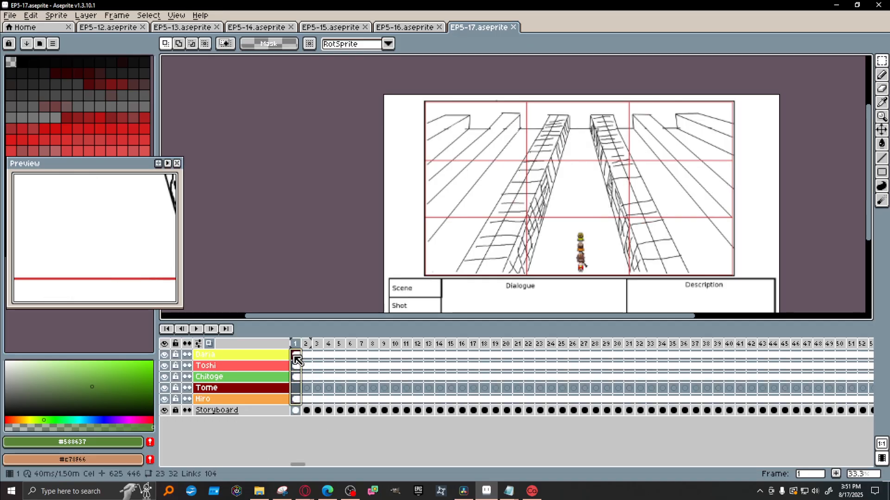
drag(293, 466, 844, 422)
drag(849, 466, 857, 465)
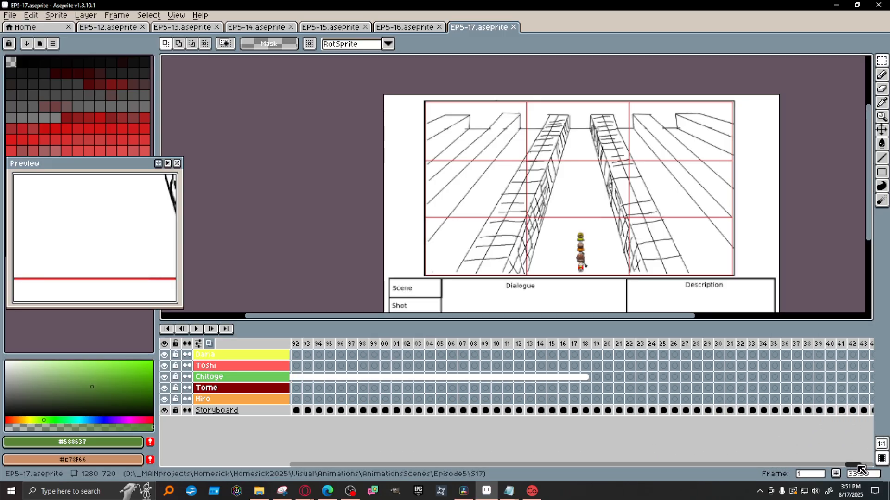
click(597, 355)
key(ctrl+v)
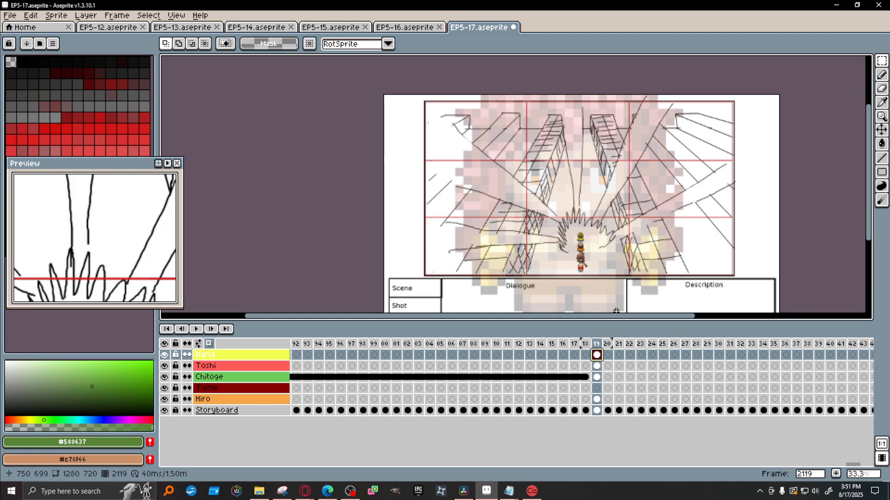
In frame 2119, move the Daria sprite to about 707, 506 and the Chitoge sprite to about 626, 459.
scroll(593, 262, up, 2)
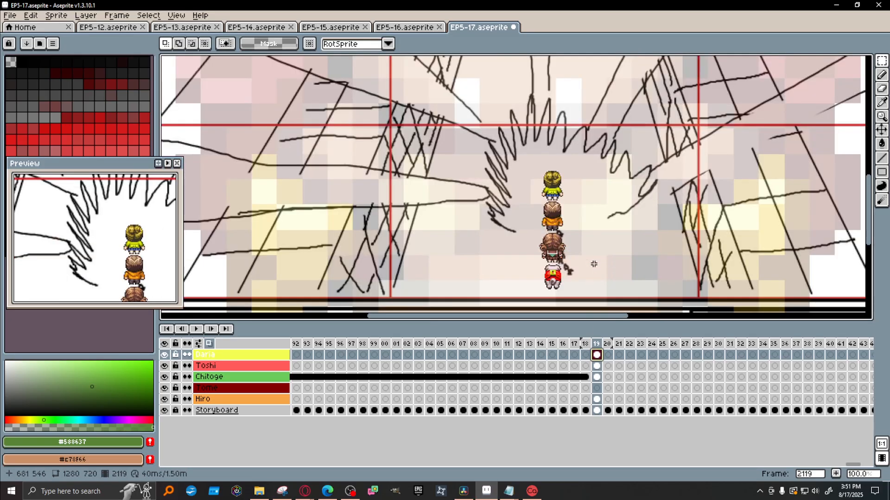
click(596, 355)
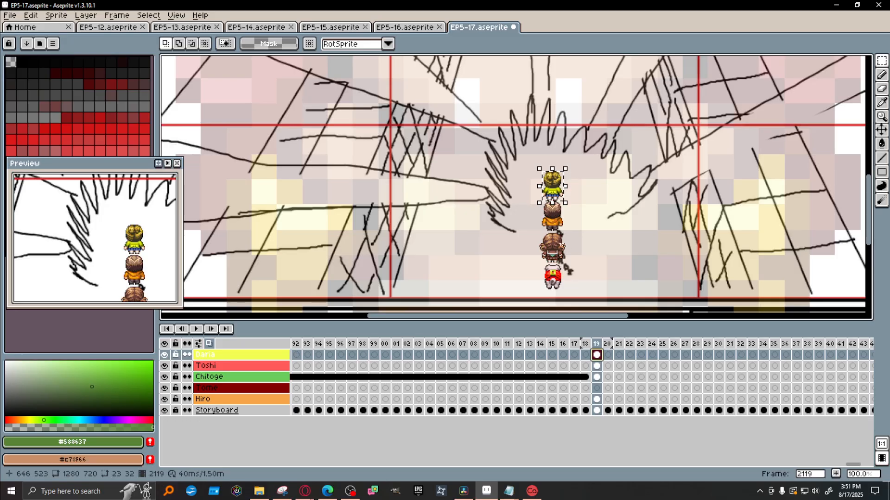
drag(556, 193, 633, 249)
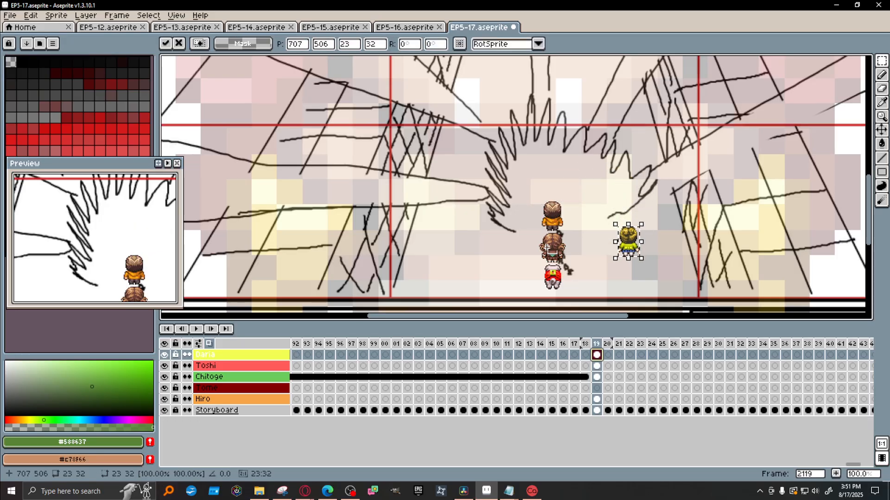
key(Return)
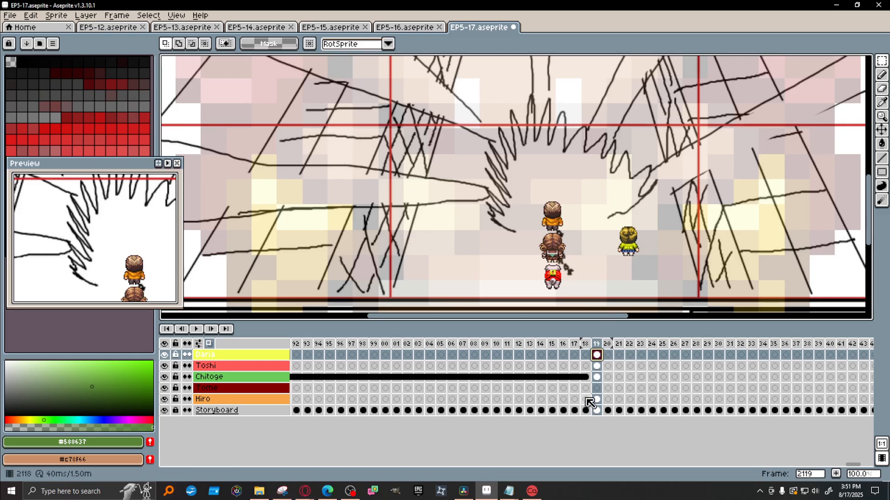
click(597, 377)
drag(556, 256, 559, 208)
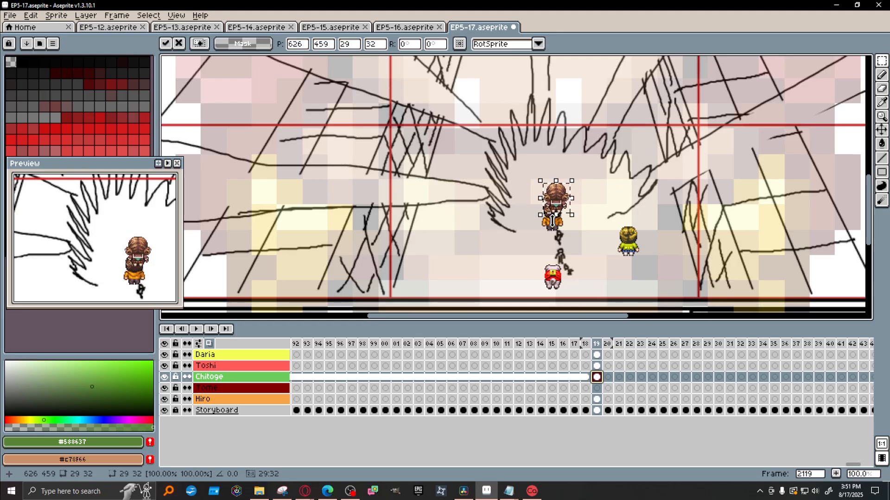
click(552, 230)
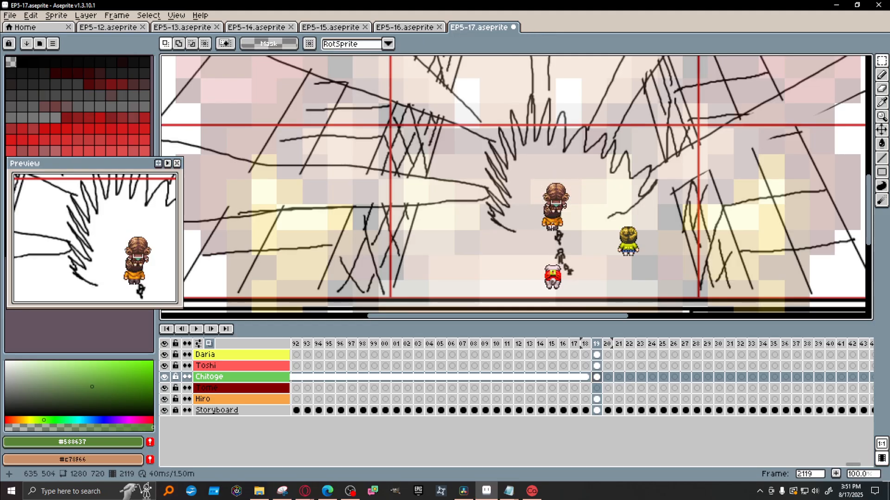
In frame 2119, move the Hiro sprite to about 684, 521 and the Toshi sprite to about 594, 517.
click(596, 399)
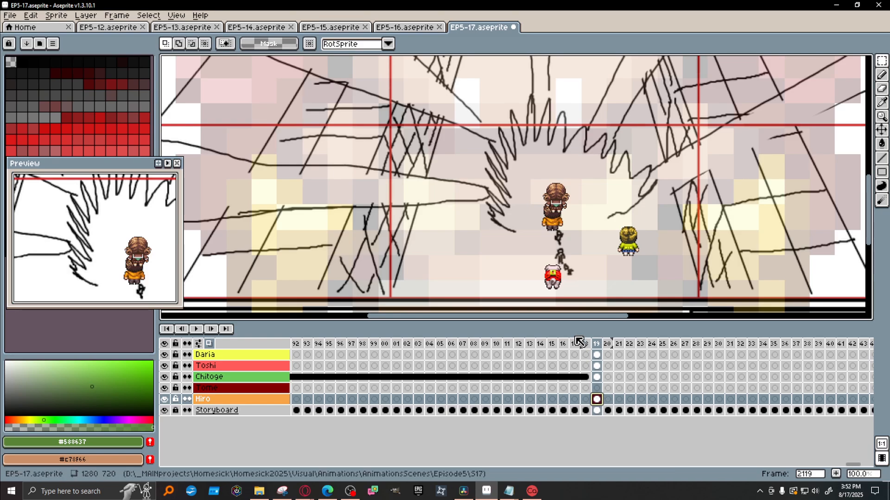
drag(553, 231, 604, 264)
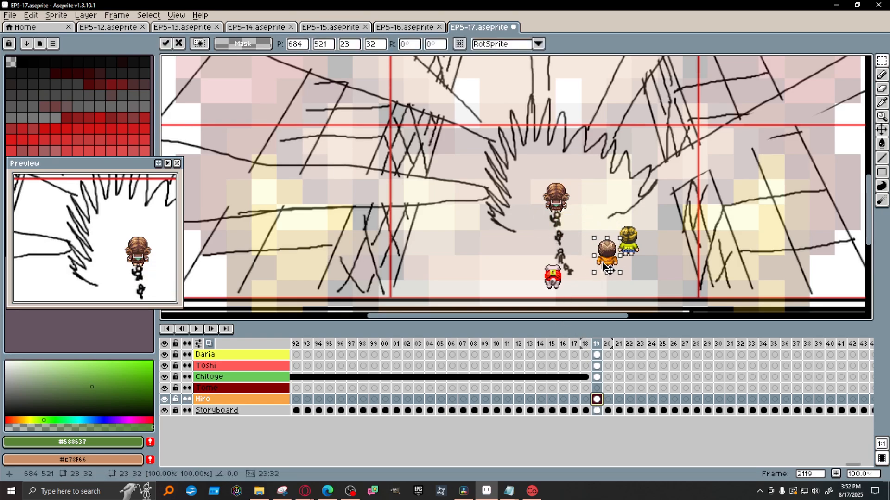
click(546, 290)
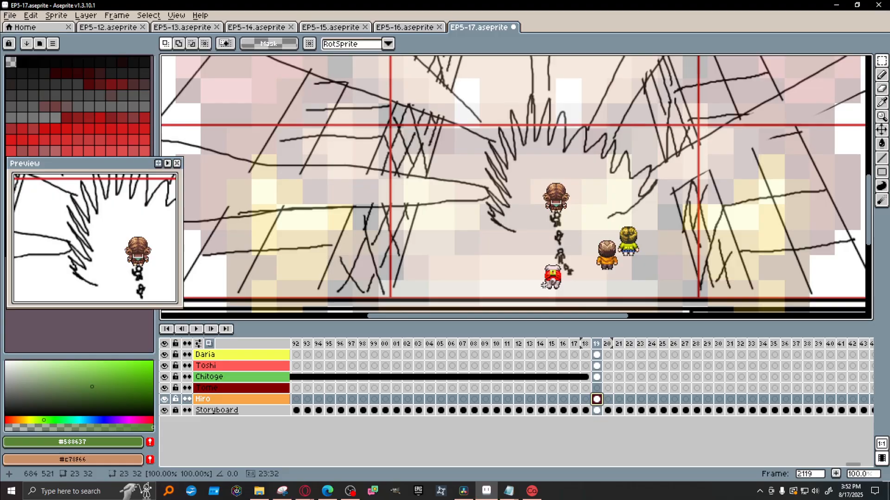
click(601, 366)
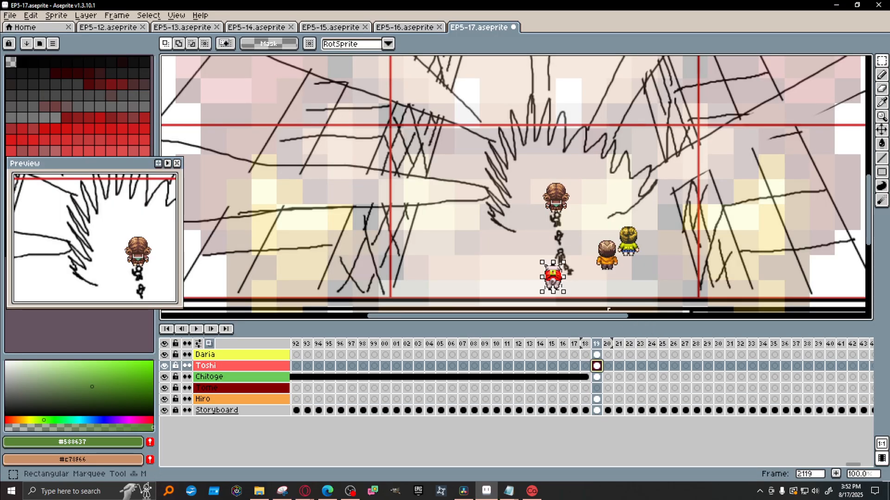
click(548, 278)
drag(548, 278, 523, 258)
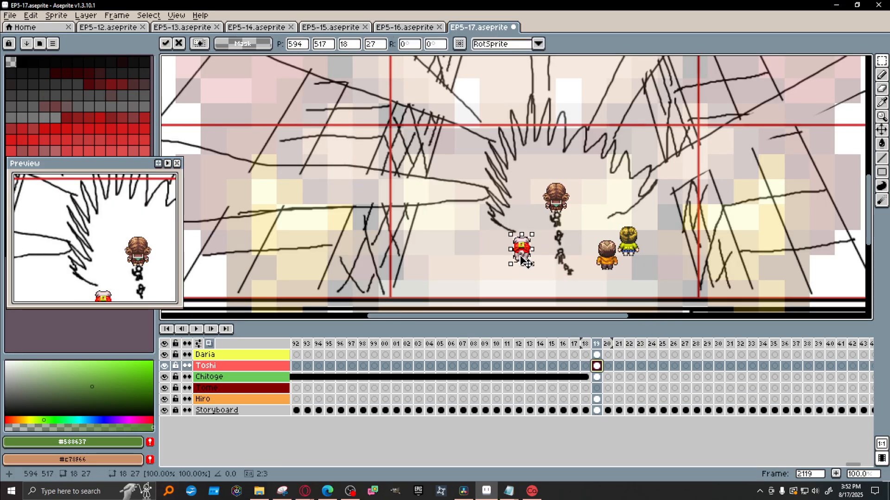
click(559, 281)
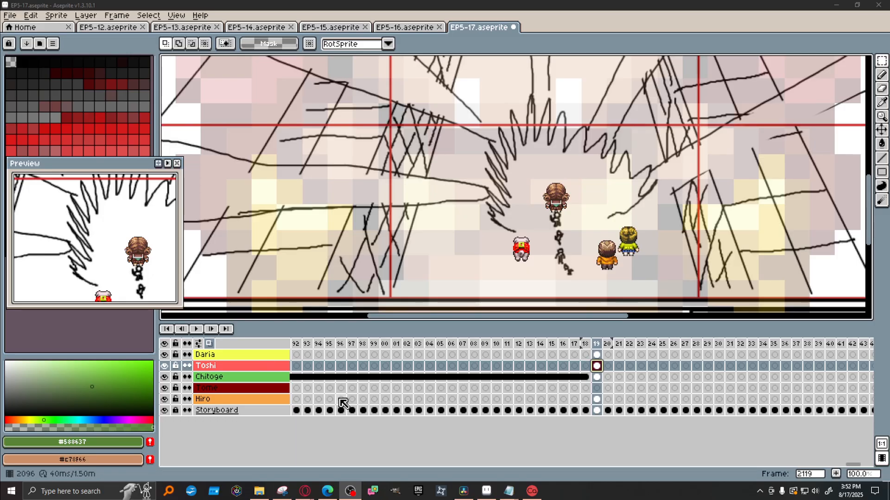
drag(597, 355, 601, 397)
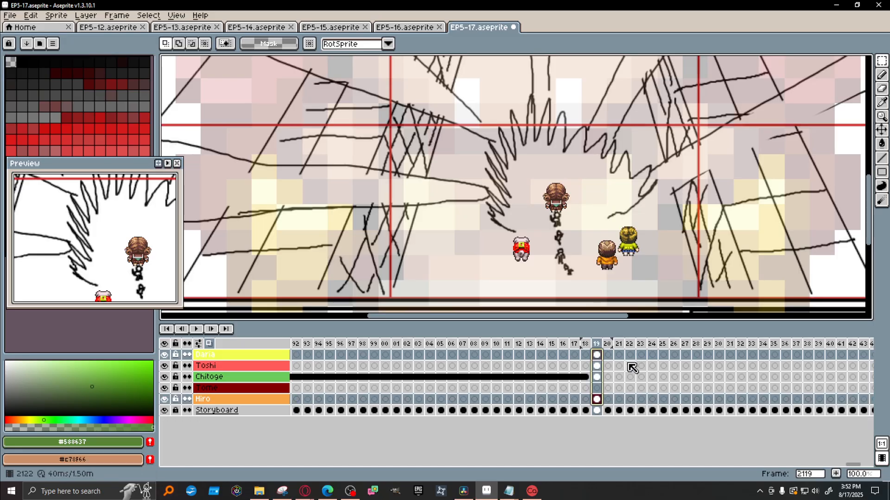
key(alt+n)
key(alt+n)
key(alt+n)
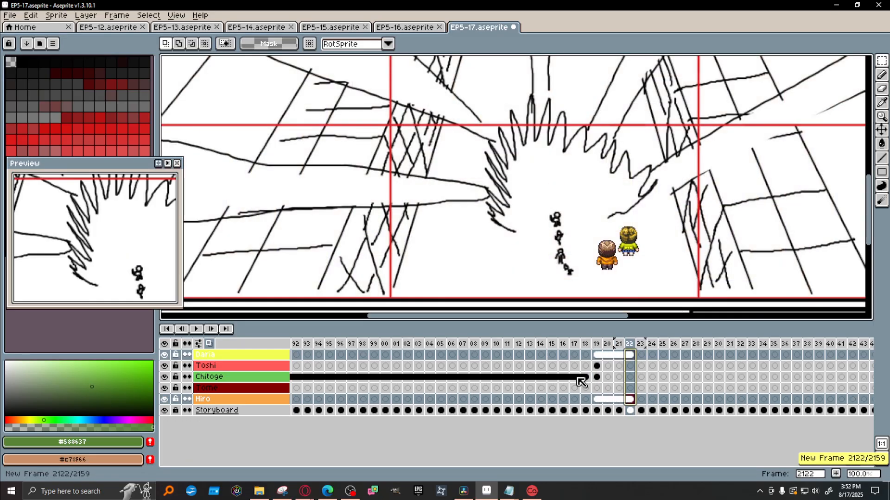
key(ctrl+z)
key(ctrl+z)
key(ctrl+z)
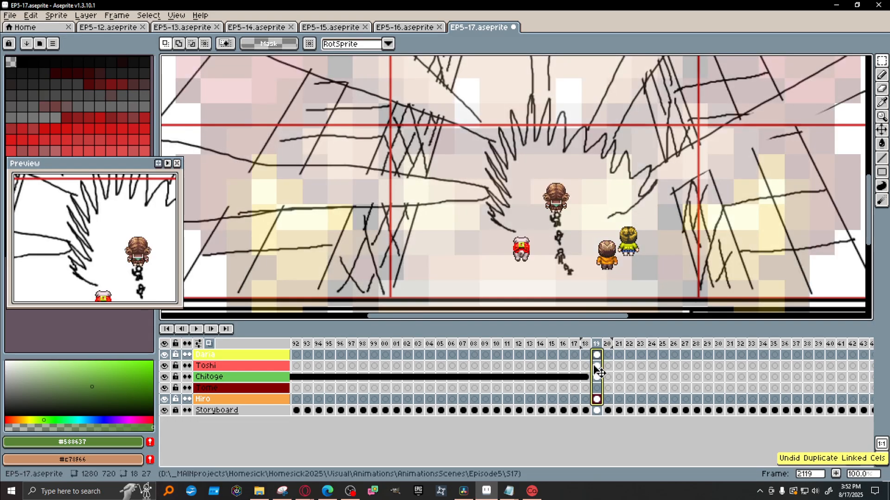
Duplicate the frame 2119 cels of the Daria through Hiro layers as linked cels through frame 2142.
click(642, 377)
drag(596, 356, 600, 400)
key(alt+n)
key(alt+n)
key(alt+n)
key(alt+n)
key(alt+n)
key(alt+n)
key(alt+n)
key(alt+n)
key(alt+n)
key(alt+n)
key(alt+n)
key(alt+n)
key(alt+n)
key(alt+n)
key(alt+n)
key(alt+n)
key(alt+n)
key(alt+n)
key(alt+n)
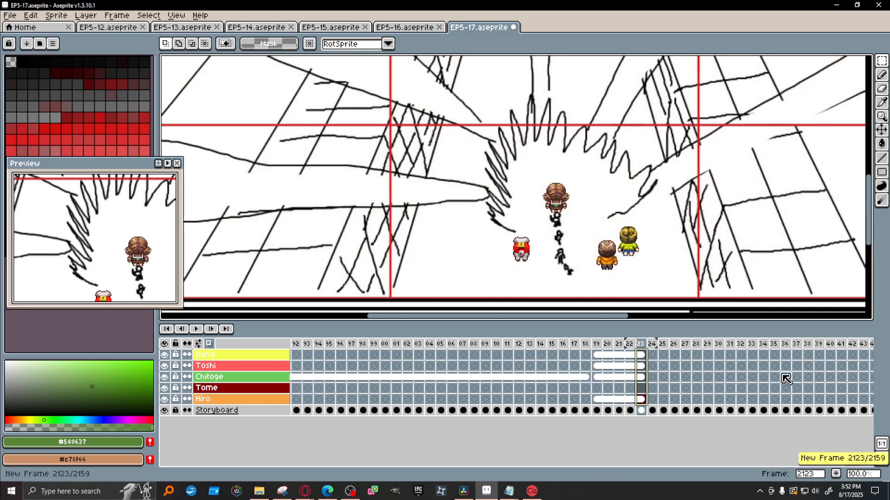
key(alt+n)
key(alt+n)
key(alt+n)
key(alt+n)
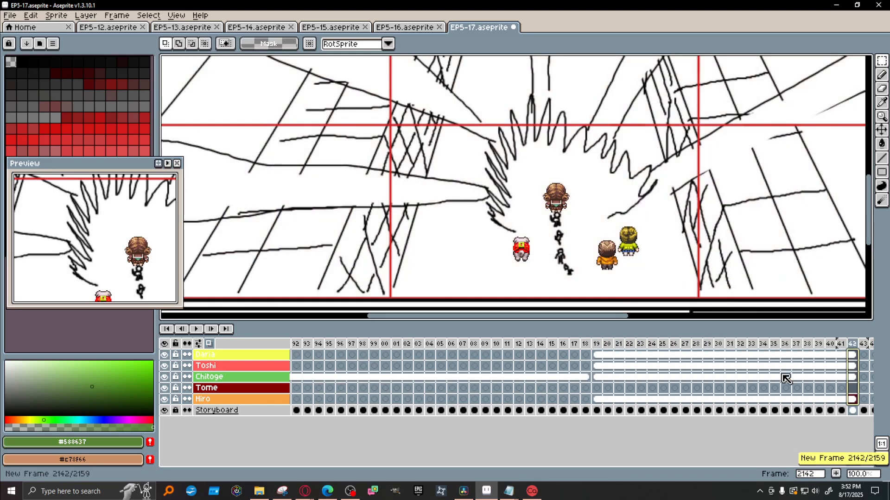
Extend the linked cels of the Daria through Hiro layers from frame 2142 through frame 2154.
scroll(660, 231, down, 1)
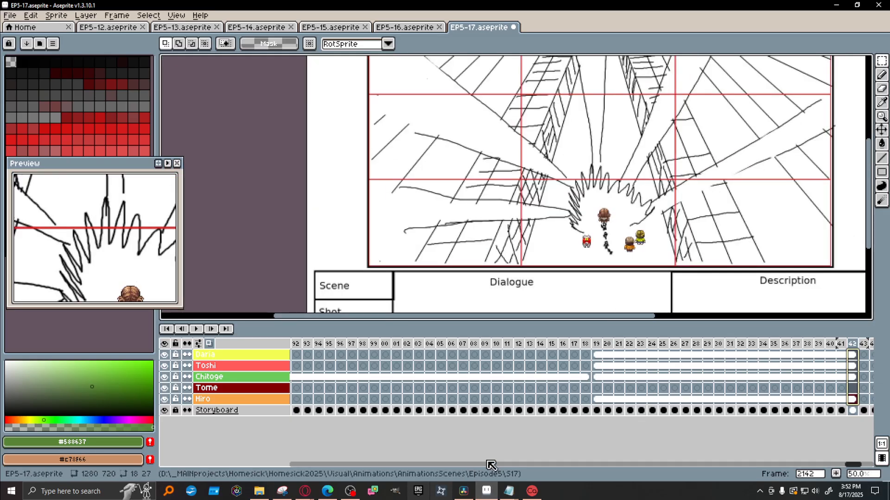
drag(860, 469, 869, 469)
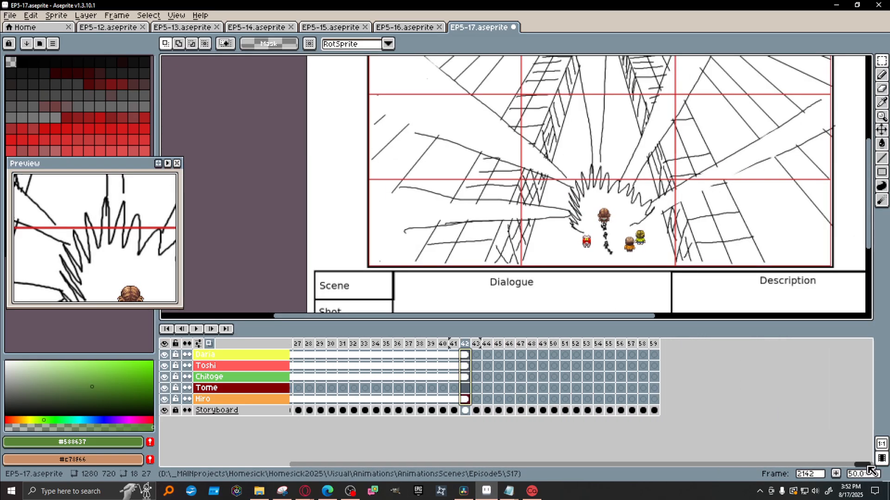
key(alt+n)
key(alt+n)
key(alt+n)
key(alt+n)
key(alt+n)
key(alt+n)
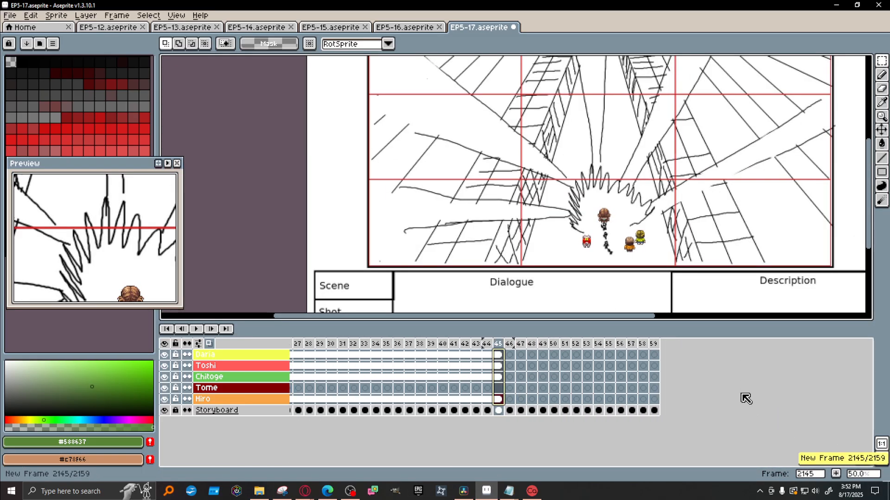
key(alt+n)
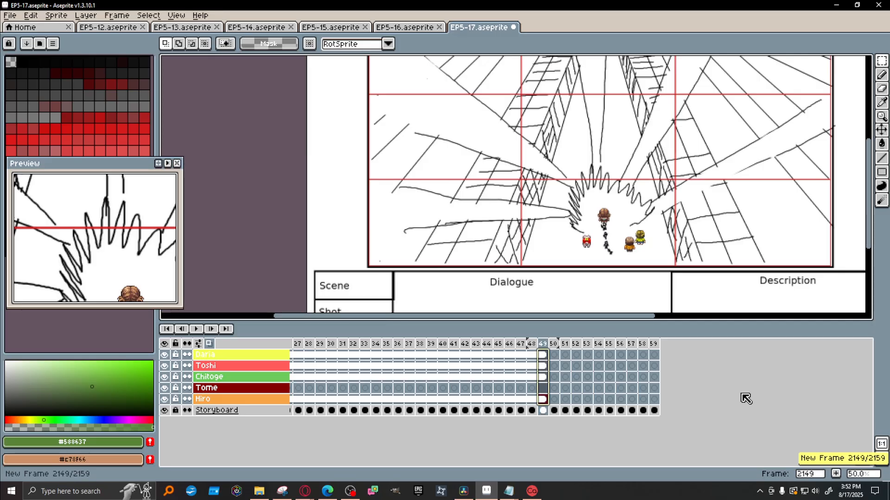
key(alt+n)
key(alt+n)
key(alt+n)
key(alt+n)
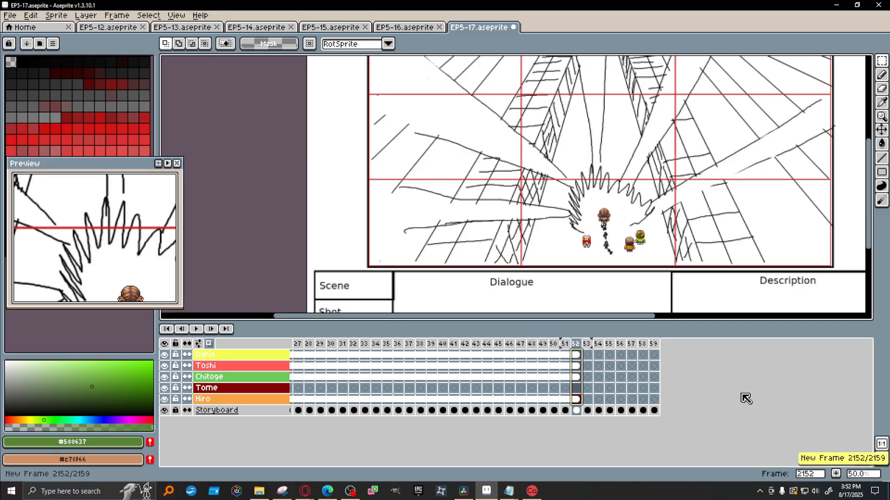
key(alt+n)
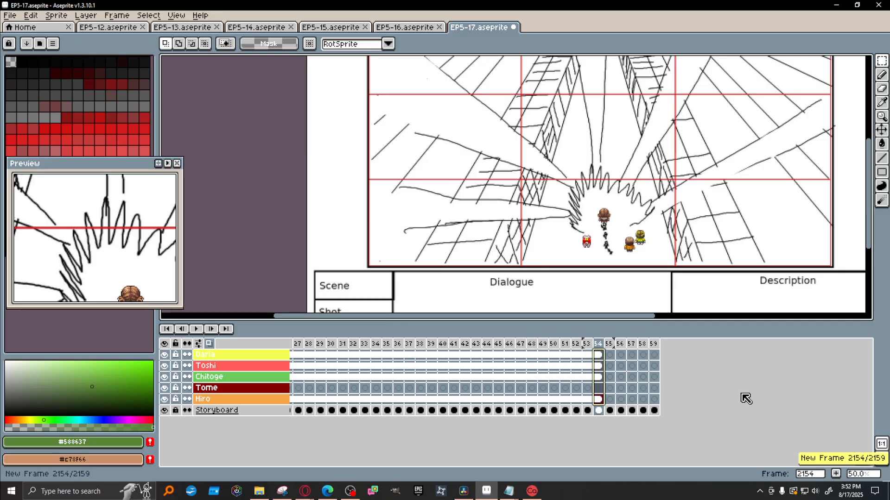
Extend the character layers' linked cels from frame 2154 through frame 2157, leaving the blank storyboard frame after it without characters.
key(alt+n)
key(alt+n)
key(alt+n)
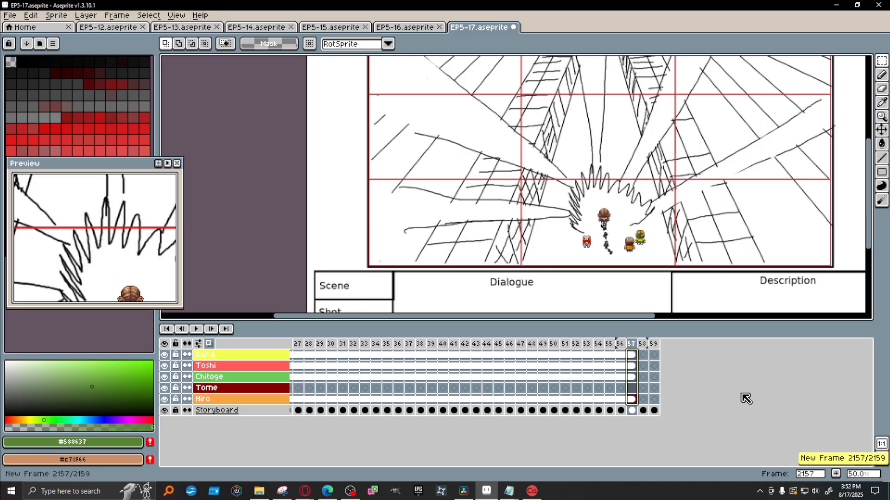
key(alt+n)
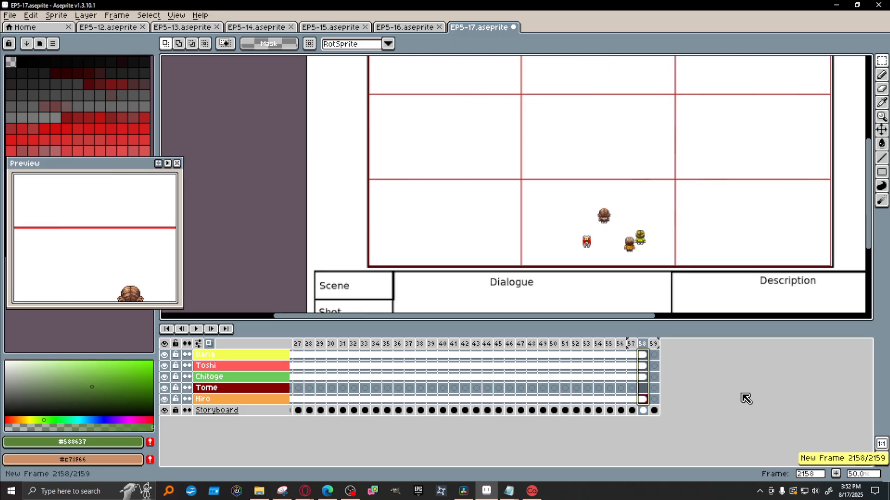
key(Left)
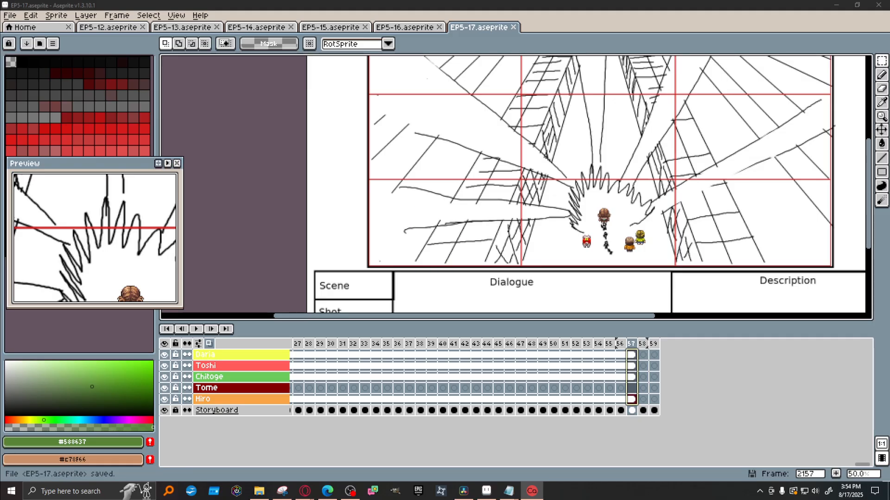
Hide the Storyboard layer so only the character layers show, without saving the sprite file.
click(165, 410)
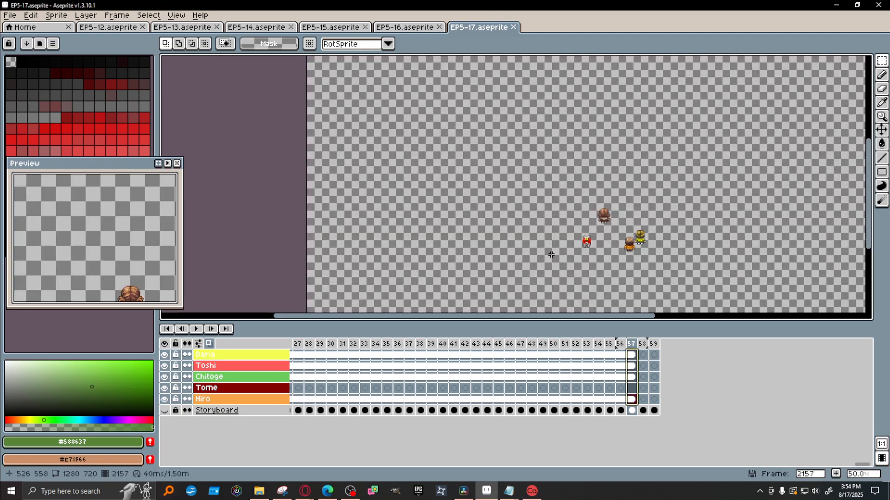
key(ctrl+s)
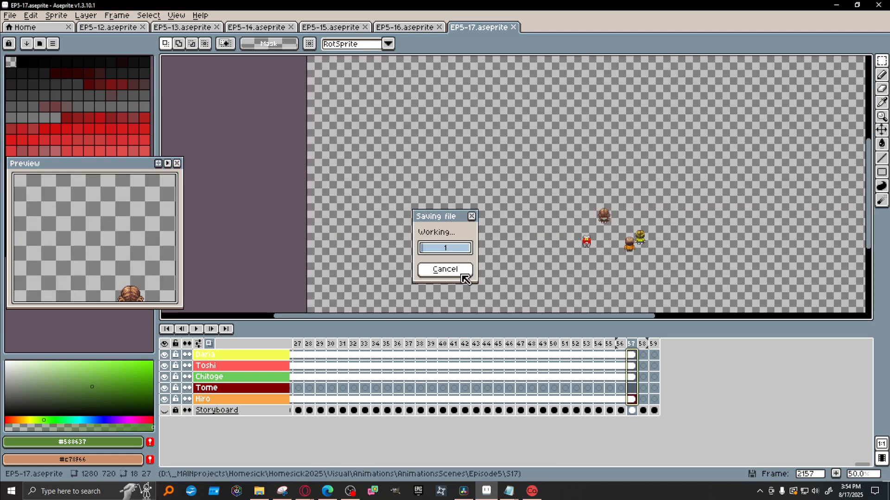
click(424, 269)
Export all frames of the visible layers at 100% as EP5-17.gif with forward direction, accepting the GIF format limitations.
click(8, 17)
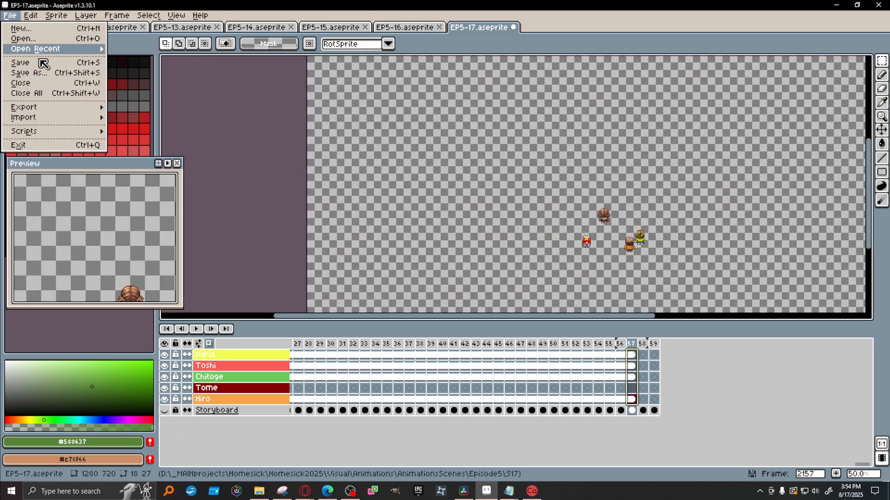
mouse_move(47, 50)
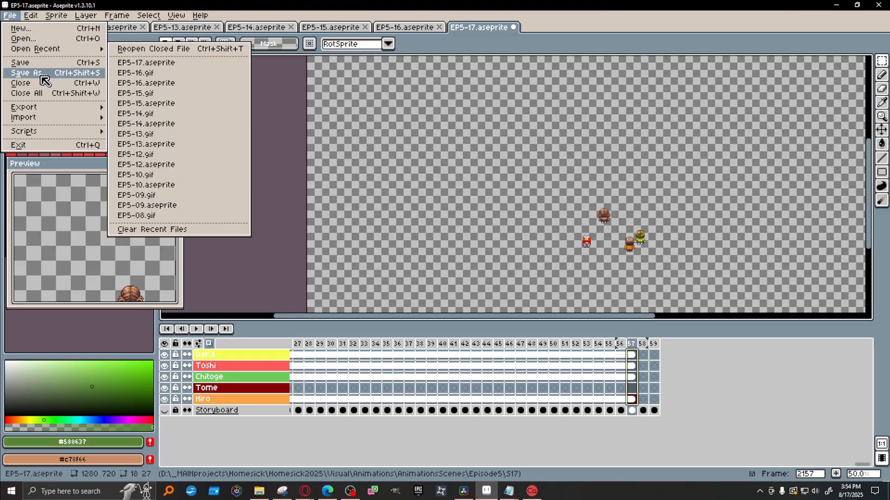
mouse_move(40, 109)
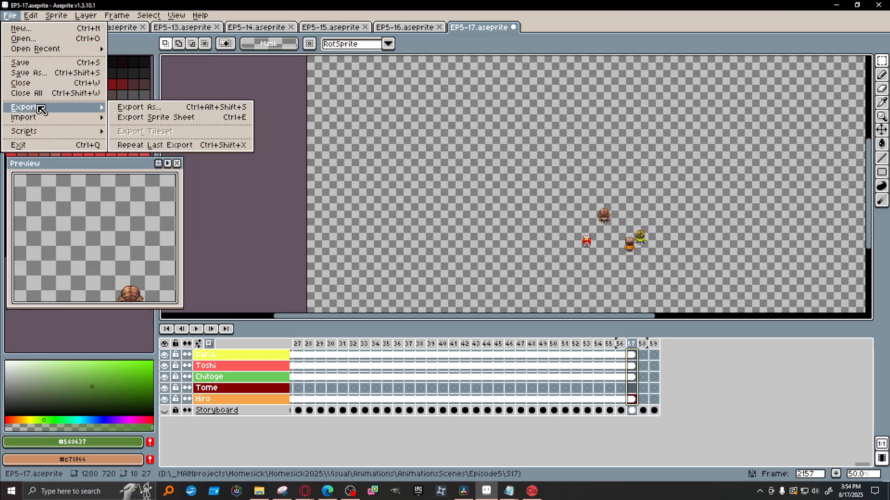
click(160, 108)
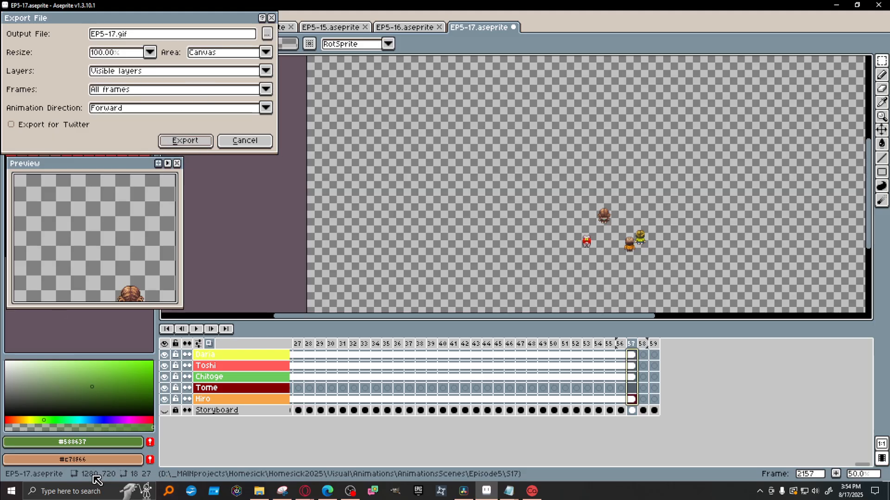
click(175, 140)
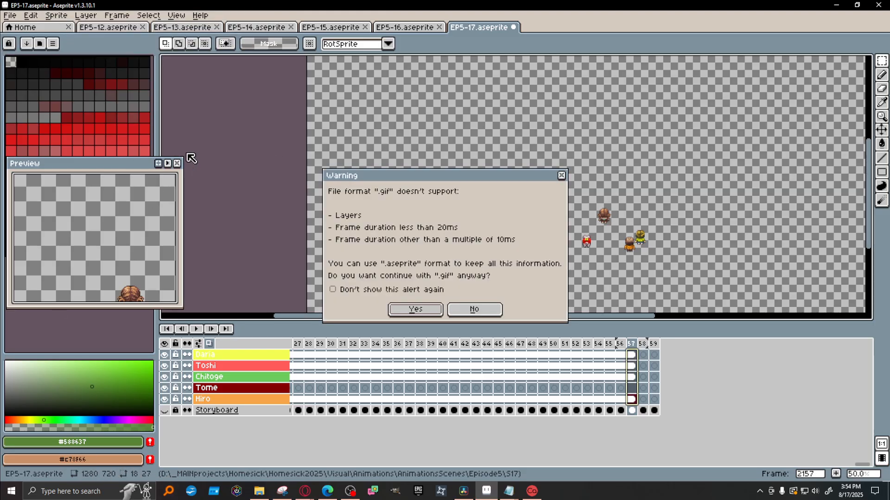
click(437, 309)
click(475, 281)
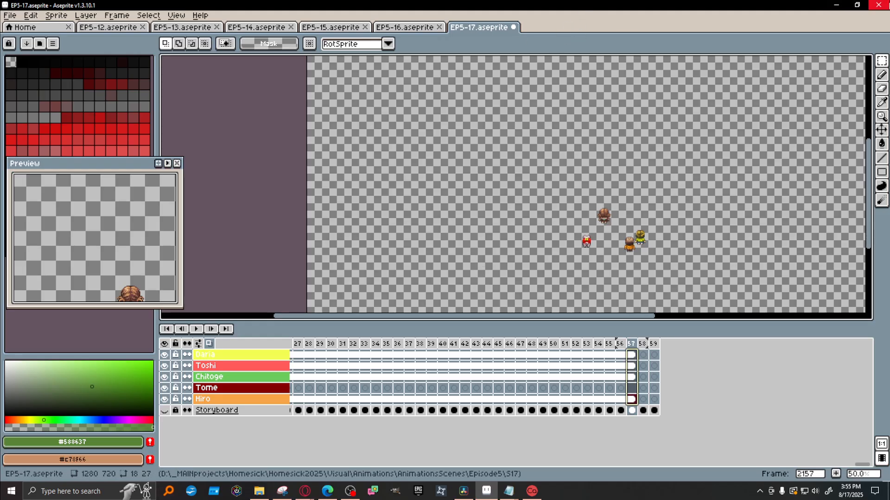
Switch to File Explorer, check EP5-17.gif in the S17 folder, go up to Episode5, and switch to DaVinci Resolve.
click(837, 5)
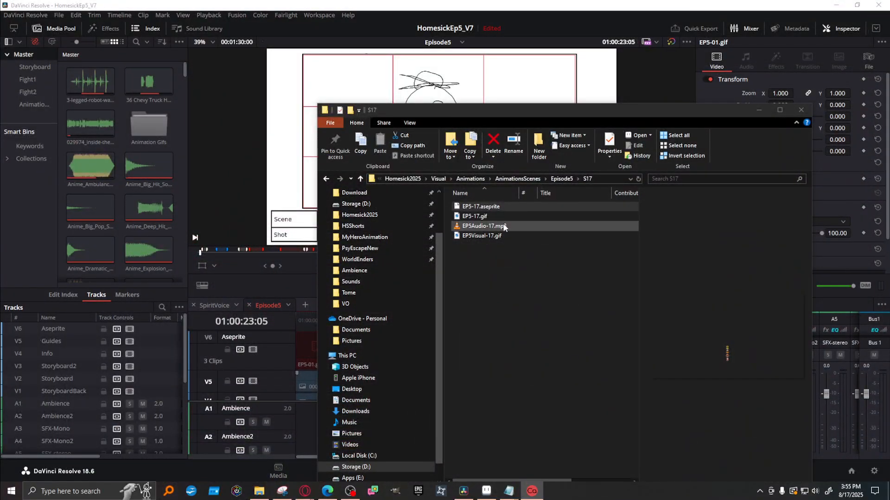
click(477, 216)
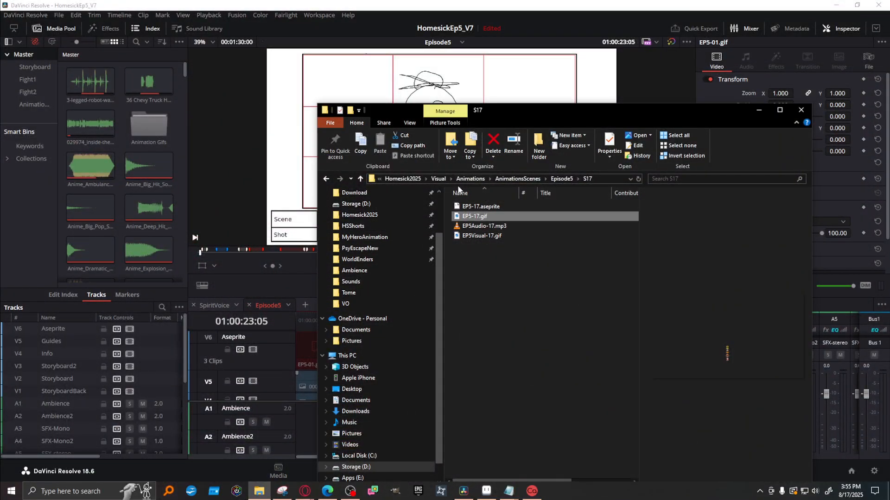
click(560, 179)
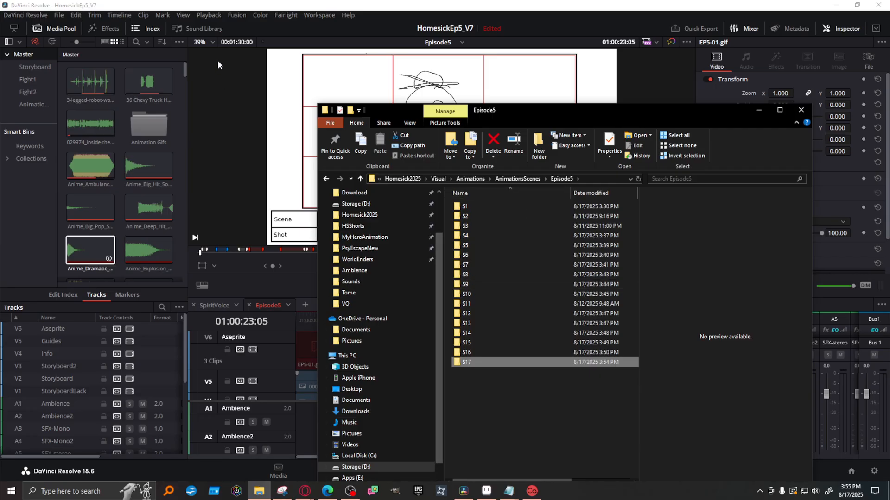
click(411, 8)
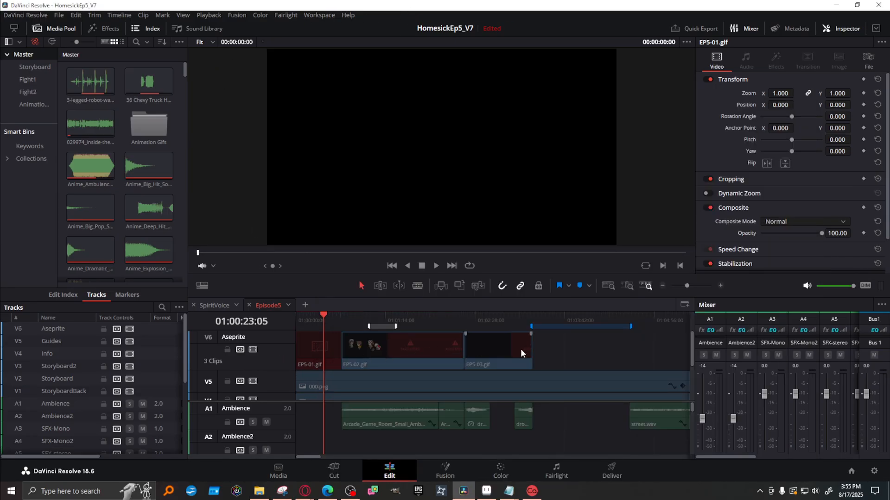
Check the EP5-02.gif clip on the Aseprite track at 01:01:55:04 and open the Animation Gifs bin.
click(405, 346)
click(434, 320)
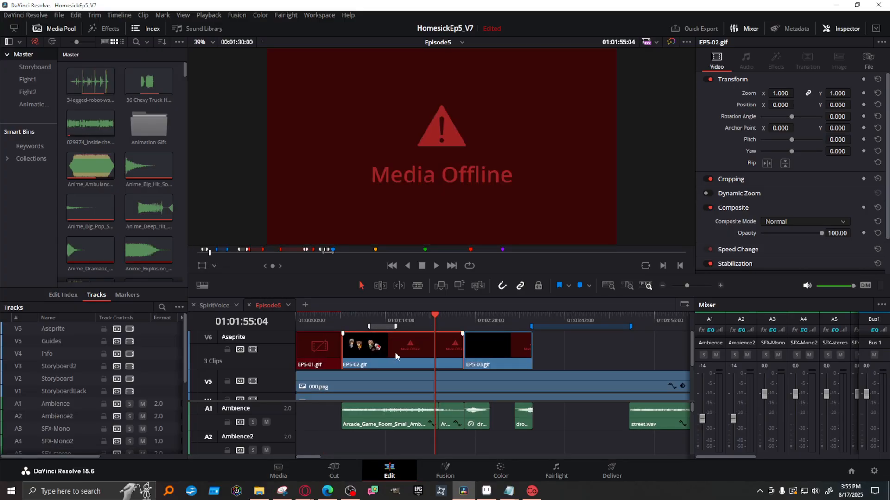
click(86, 233)
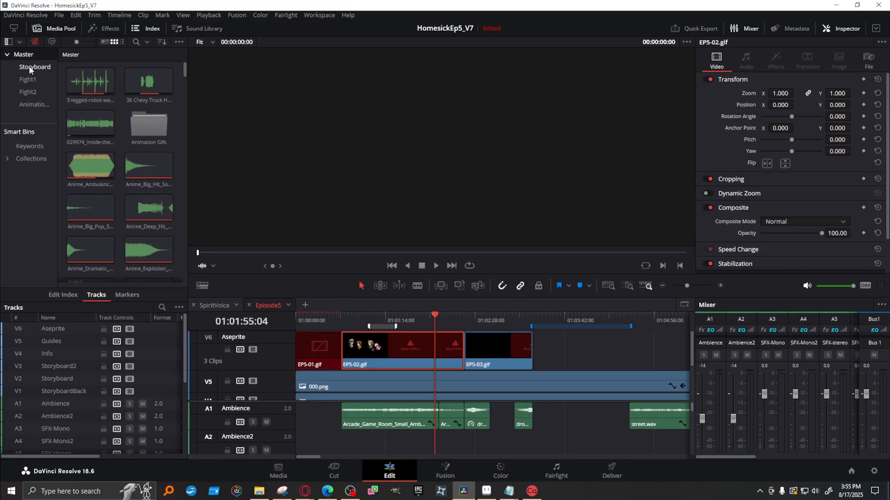
click(35, 105)
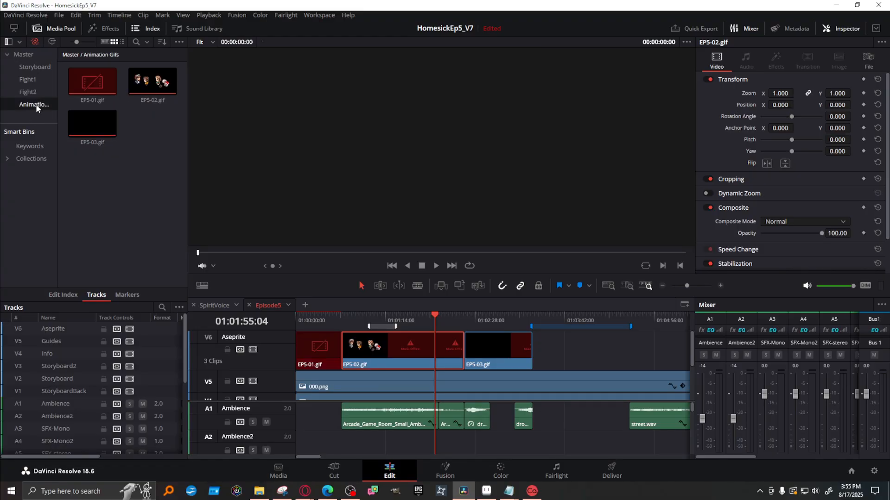
Start relinking EP5-01.gif in the Animation Gifs bin and browse to Homesick2025's Visual, Animations, AnimationsScenes, Episode5 folder.
click(103, 83)
right_click(103, 84)
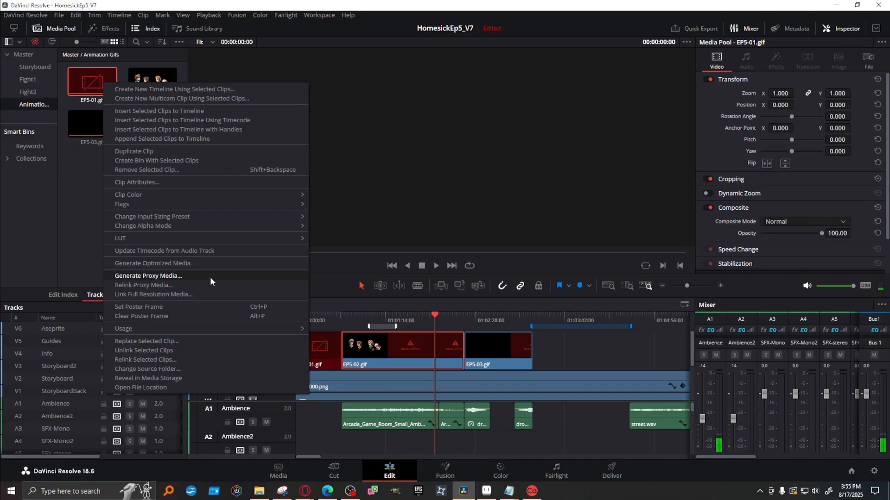
click(160, 360)
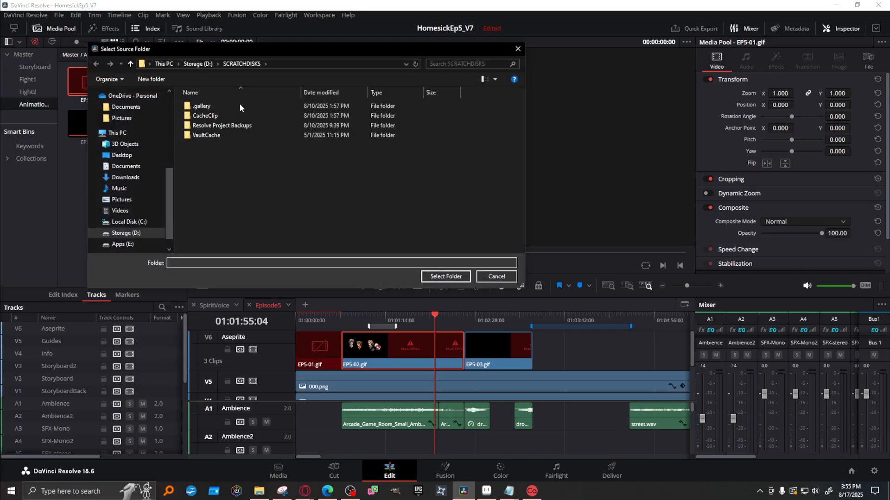
scroll(133, 134, up, 3)
scroll(137, 137, up, 1)
click(129, 114)
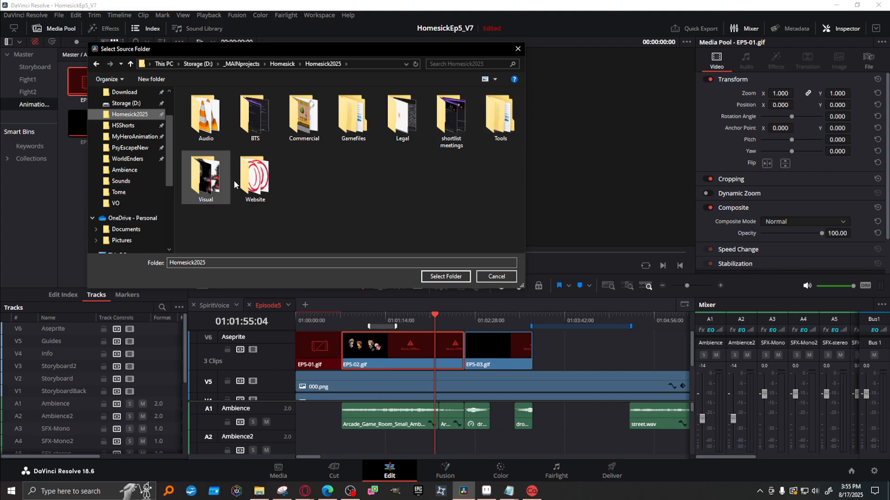
double_click(188, 183)
double_click(255, 115)
click(204, 118)
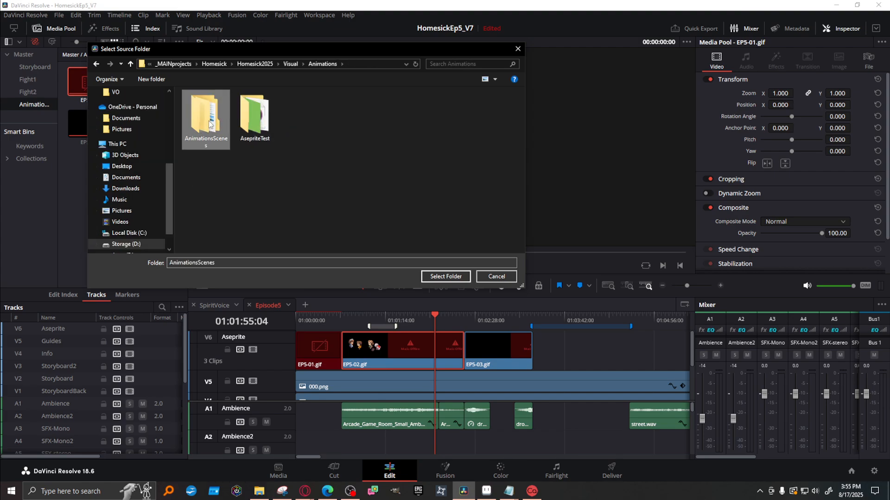
double_click(204, 118)
click(220, 108)
double_click(220, 108)
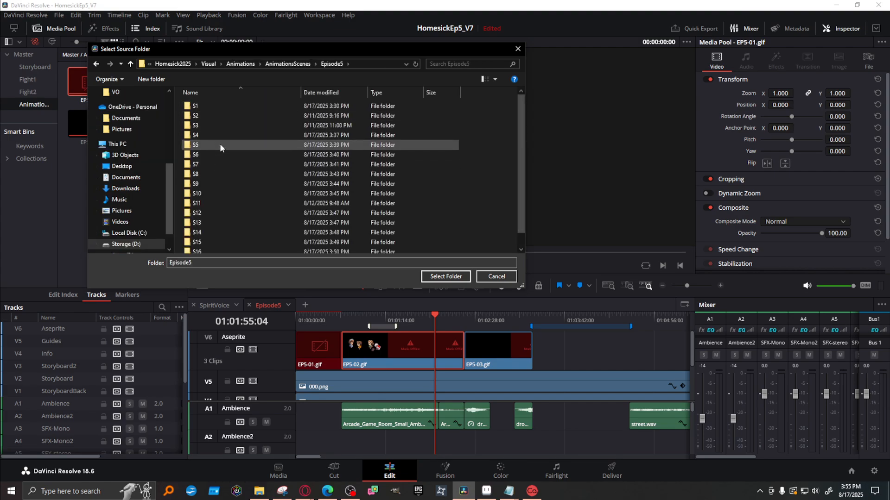
Try to relink EP5-01.gif to the S1 folder, declining the comprehensive search.
double_click(237, 107)
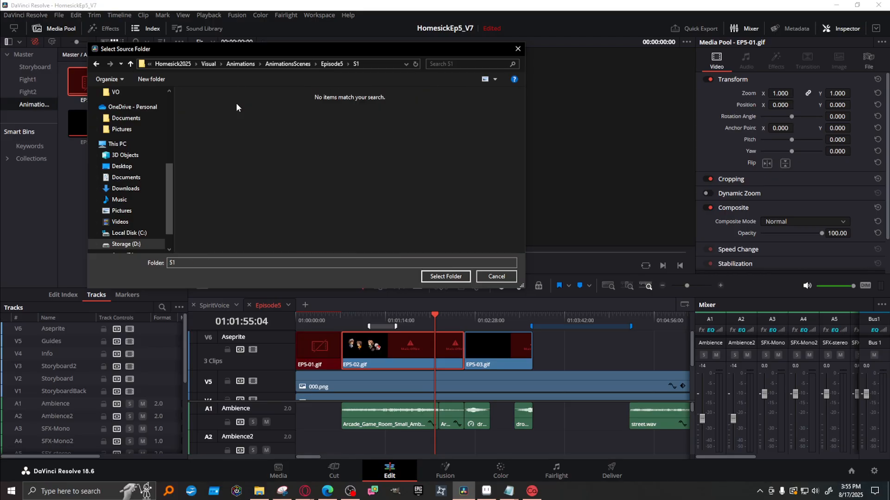
click(454, 276)
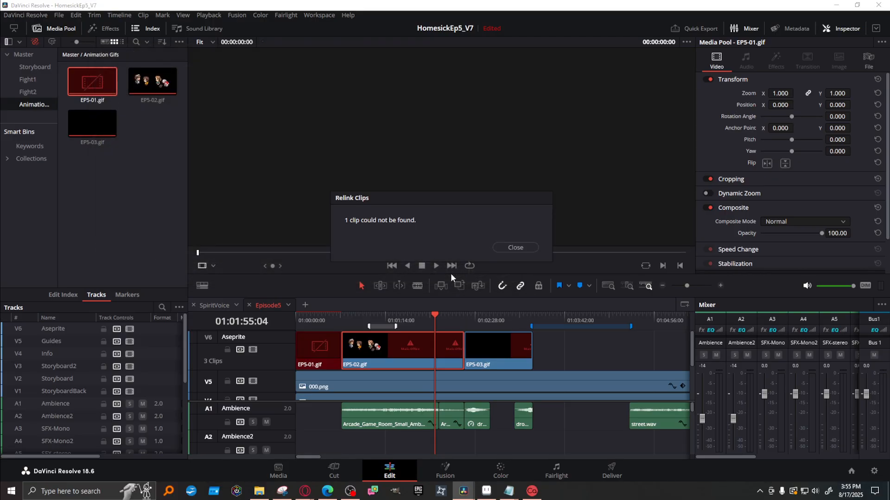
click(524, 248)
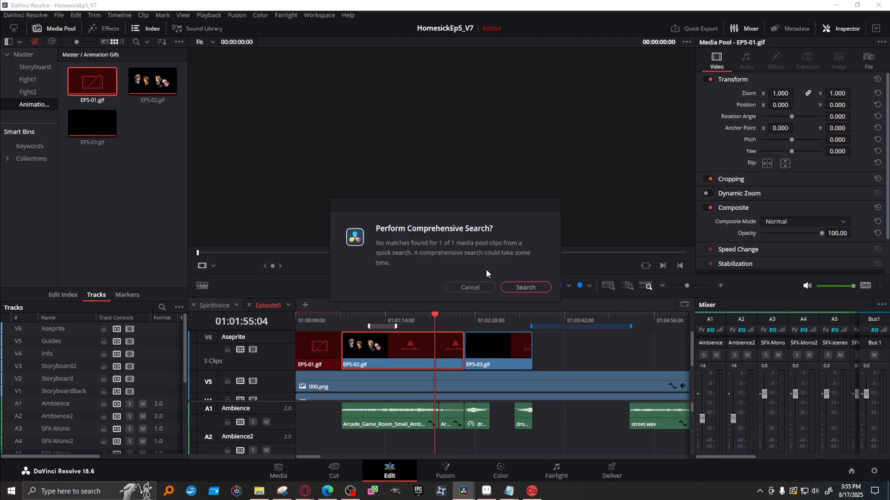
click(470, 287)
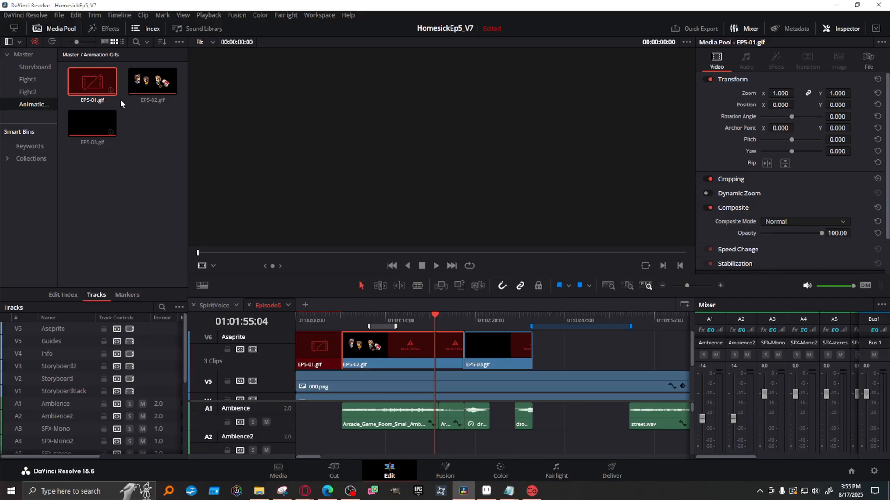
Remove EP5-01.gif from the Animation Gifs bin and delete its offline clip from the start of the Aseprite track.
click(317, 318)
click(88, 77)
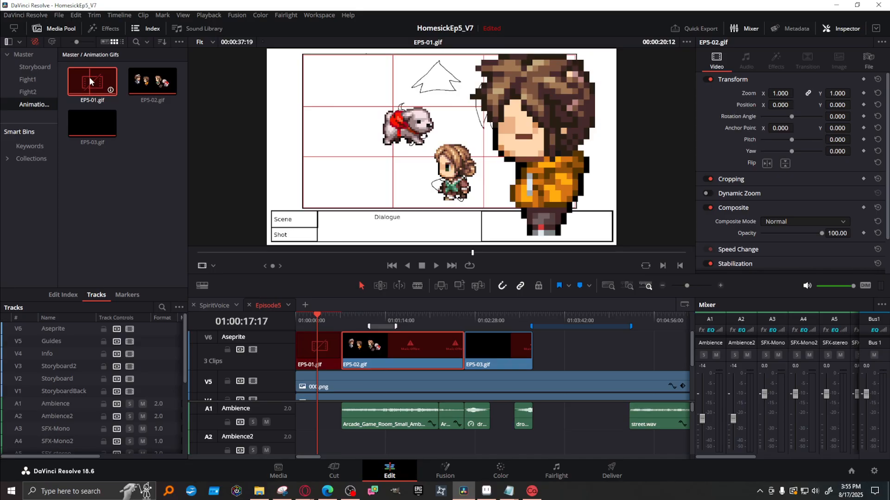
right_click(91, 82)
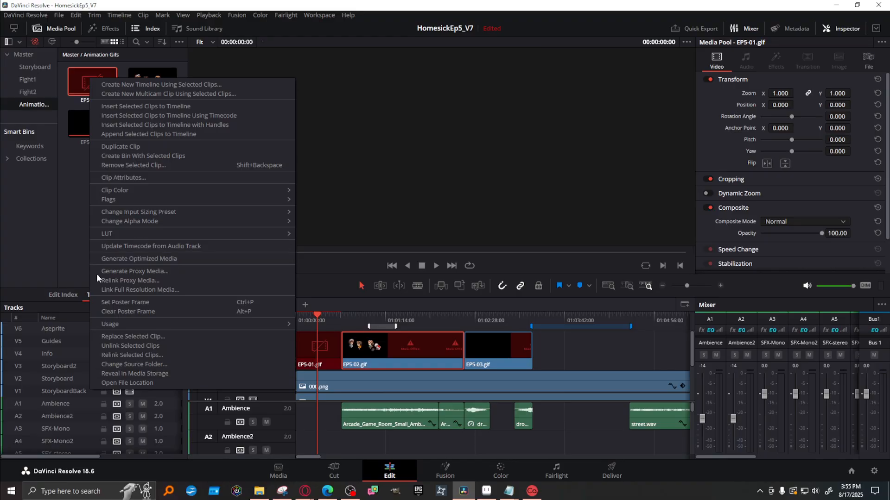
click(82, 83)
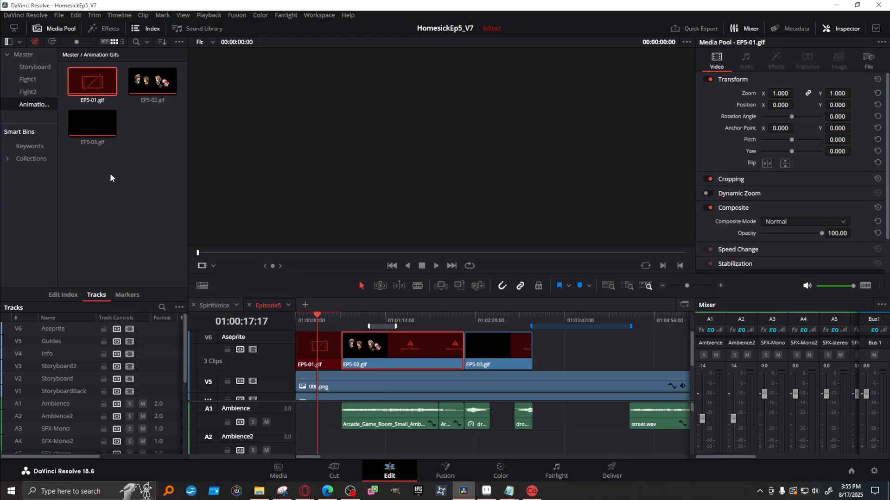
right_click(99, 86)
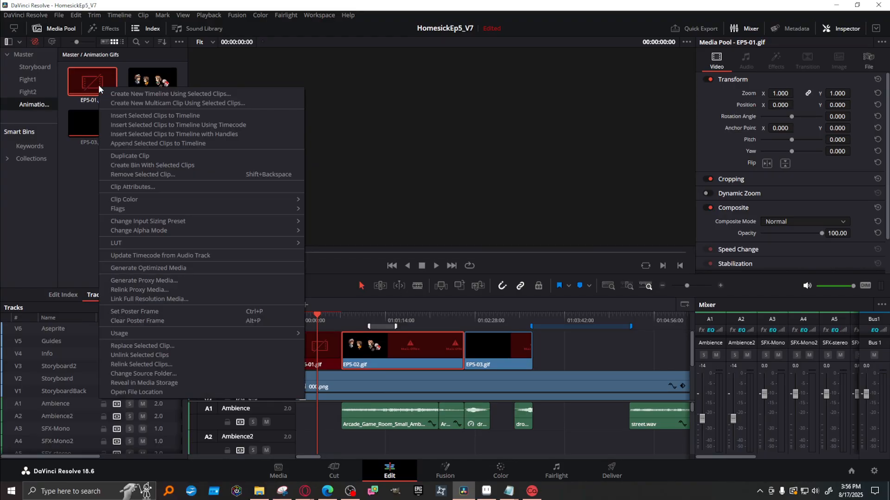
click(135, 174)
click(324, 358)
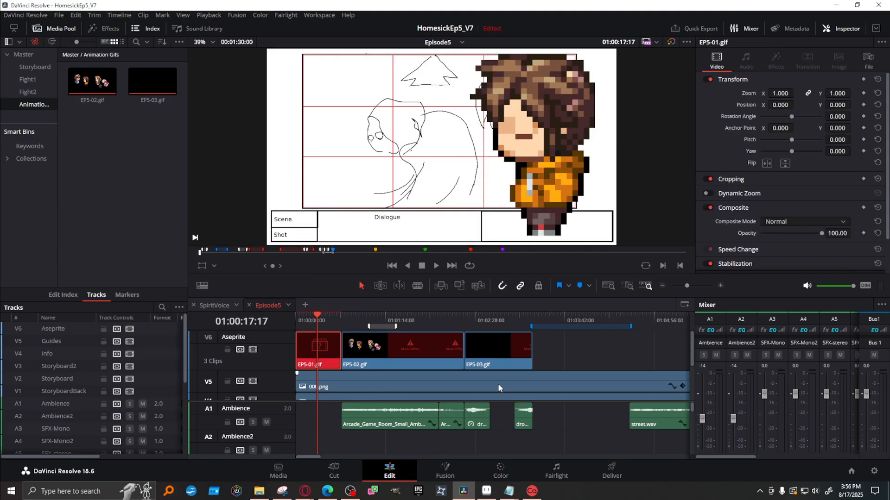
key(Delete)
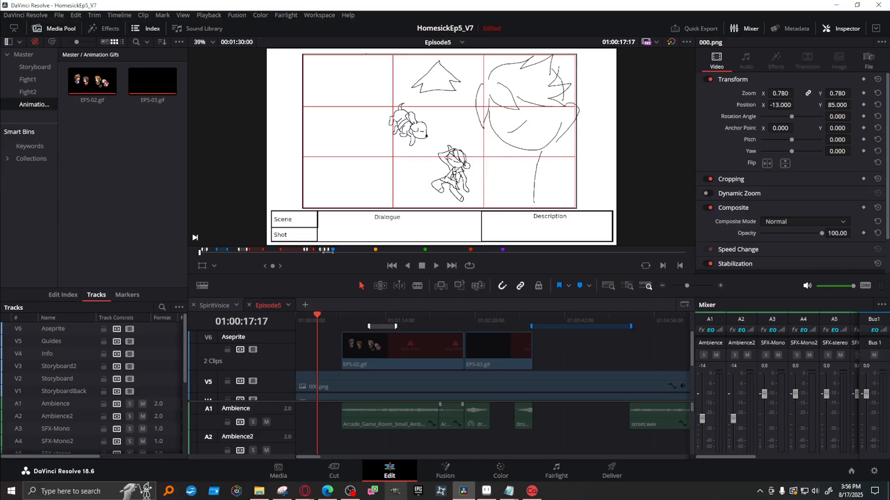
Clear the In/Out range on the Deliver page so the entire Episode5 timeline is covered, and return to the Edit page.
right_click(451, 318)
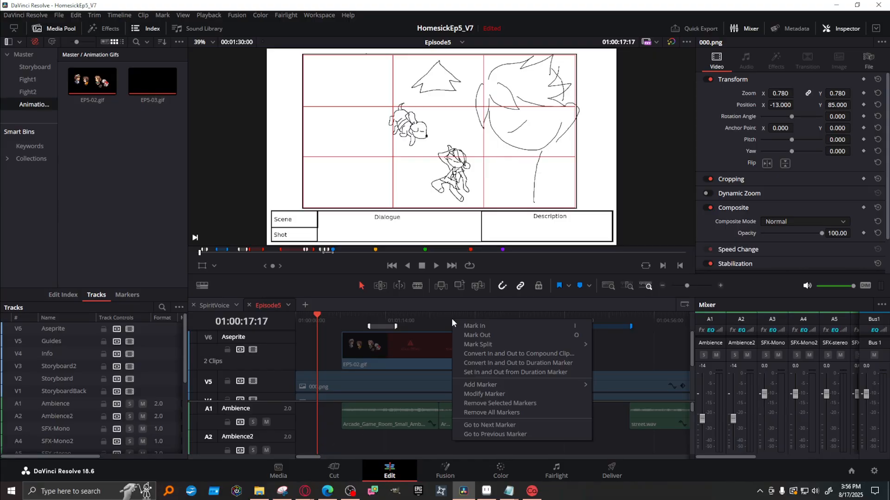
click(614, 467)
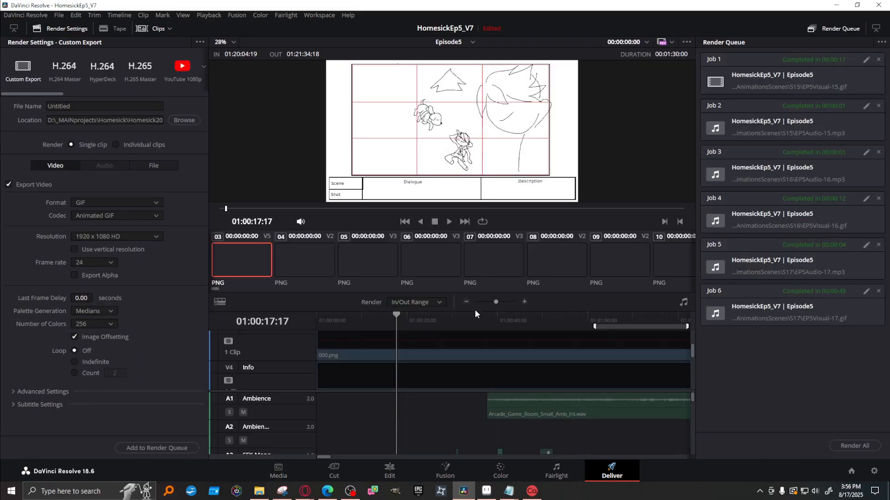
right_click(505, 319)
click(529, 343)
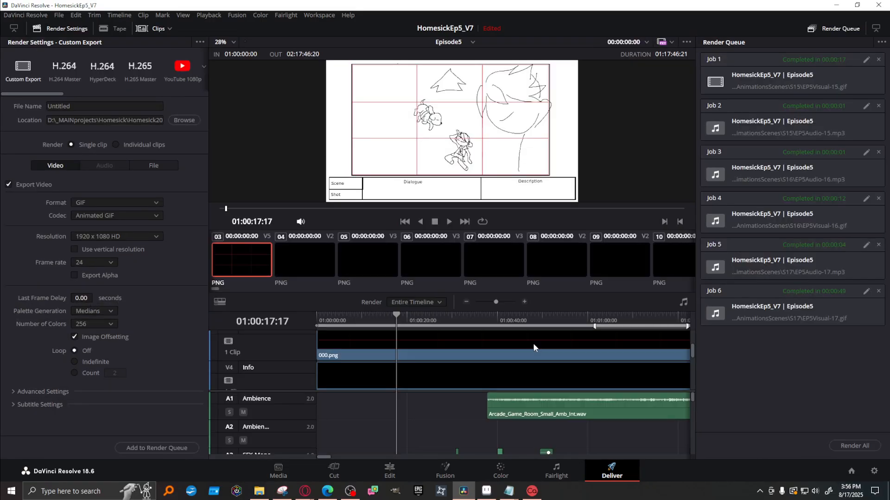
click(335, 471)
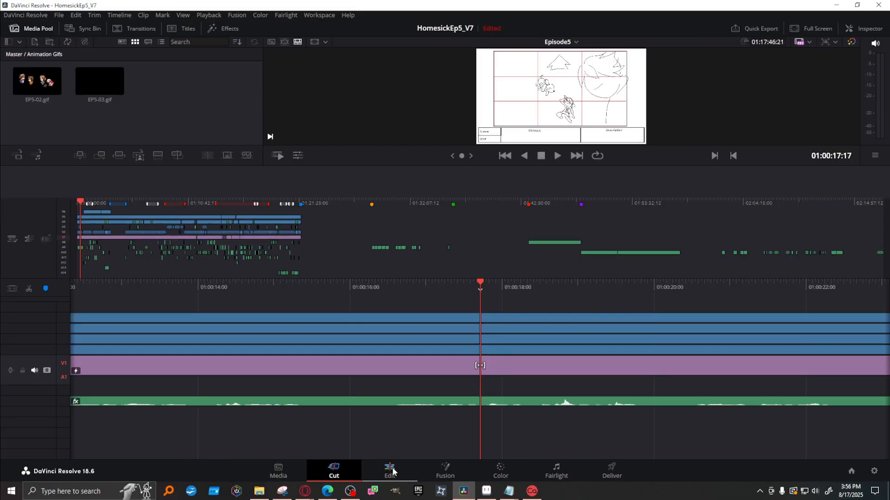
click(392, 471)
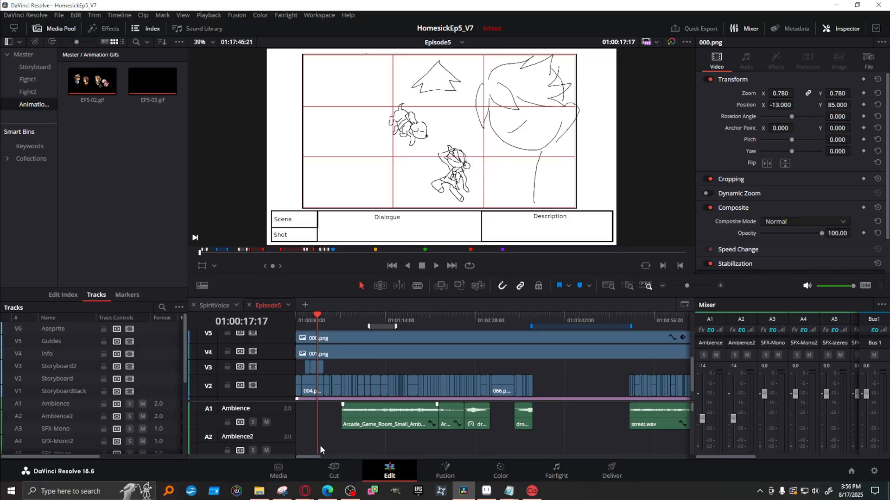
Switch the V5 Guides and V4 Info video tracks off and back on while checking the track stack.
scroll(374, 365, up, 2)
scroll(376, 370, up, 1)
scroll(369, 362, down, 1)
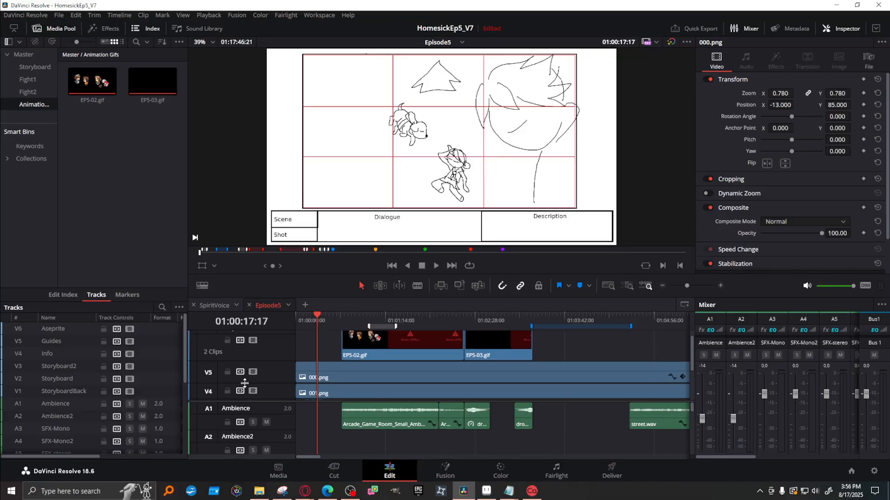
scroll(381, 379, down, 2)
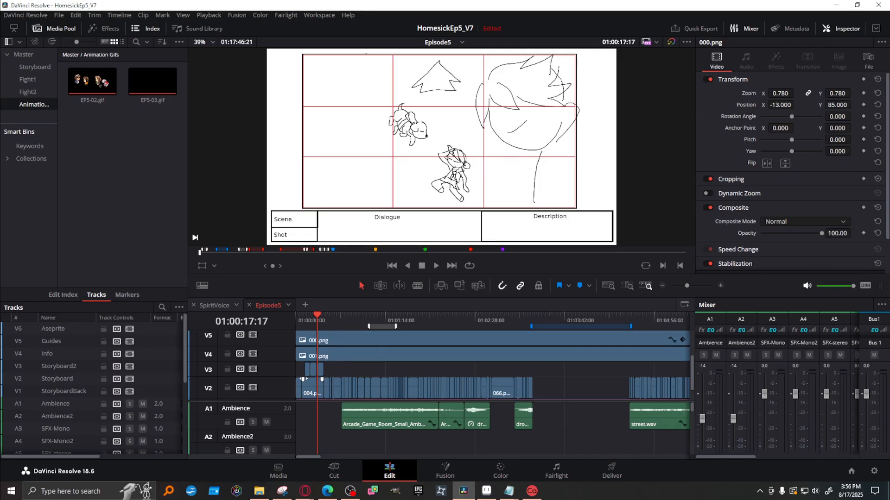
scroll(312, 382, up, 1)
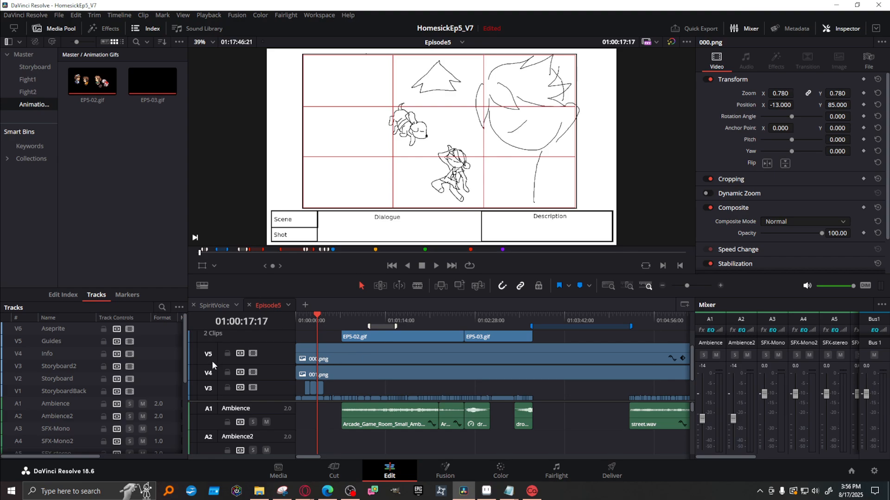
click(251, 354)
click(251, 355)
click(251, 374)
click(252, 374)
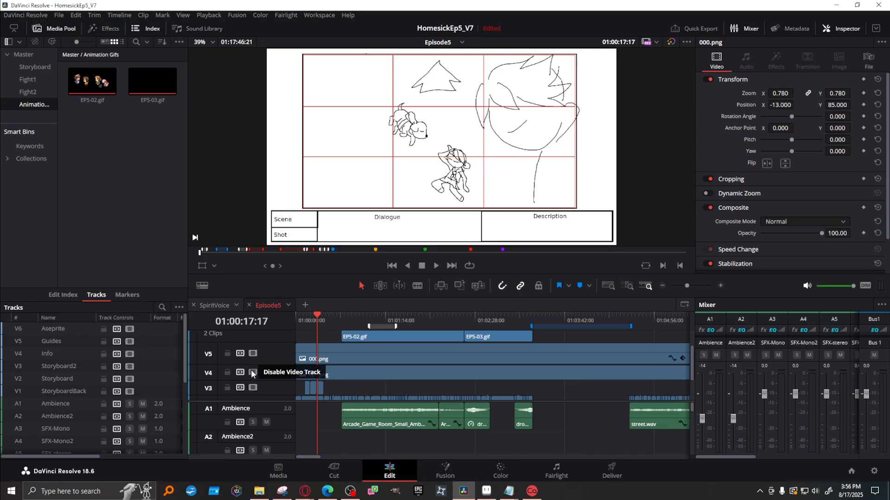
scroll(345, 359, up, 1)
scroll(345, 359, up, 1)
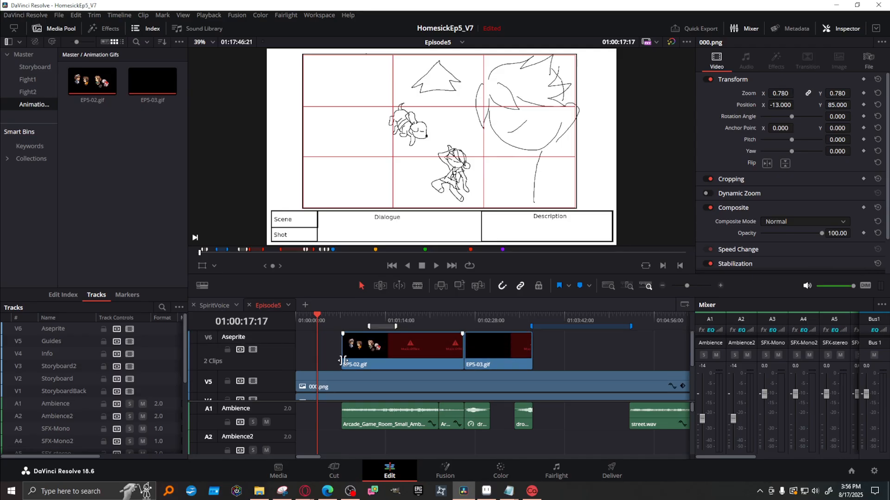
Bring EP5-01_v2.gif from the Episode5 S1 folder in File Explorer onto the start of the Aseprite track.
click(259, 493)
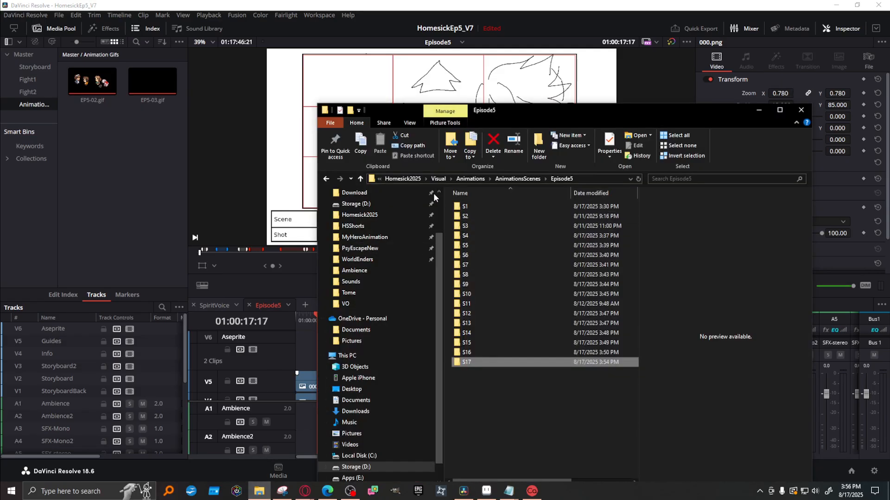
double_click(463, 206)
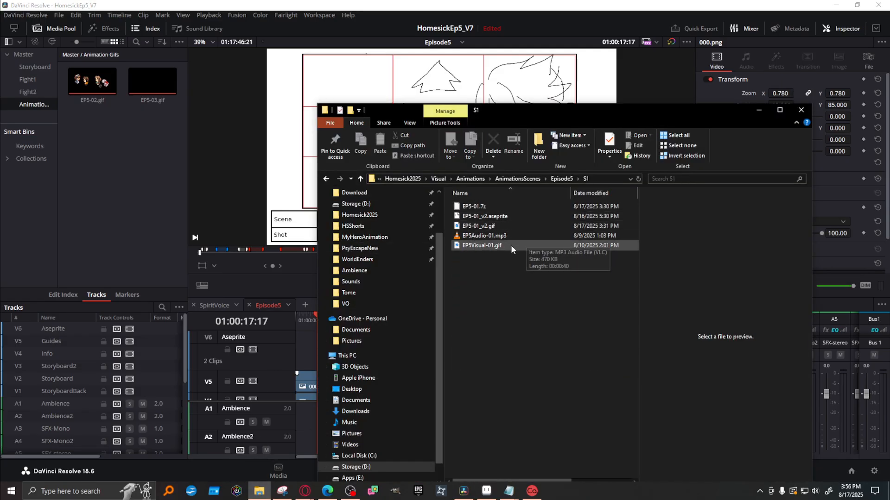
click(535, 226)
drag(576, 118, 713, 104)
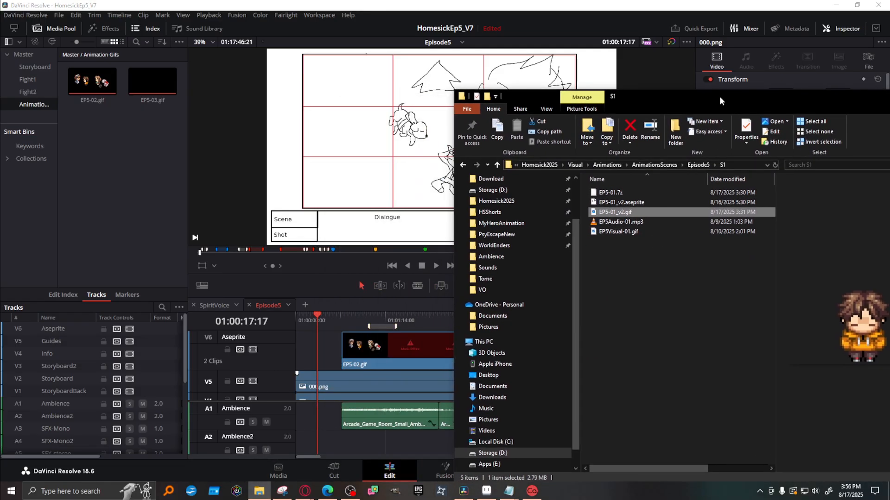
drag(616, 212, 293, 346)
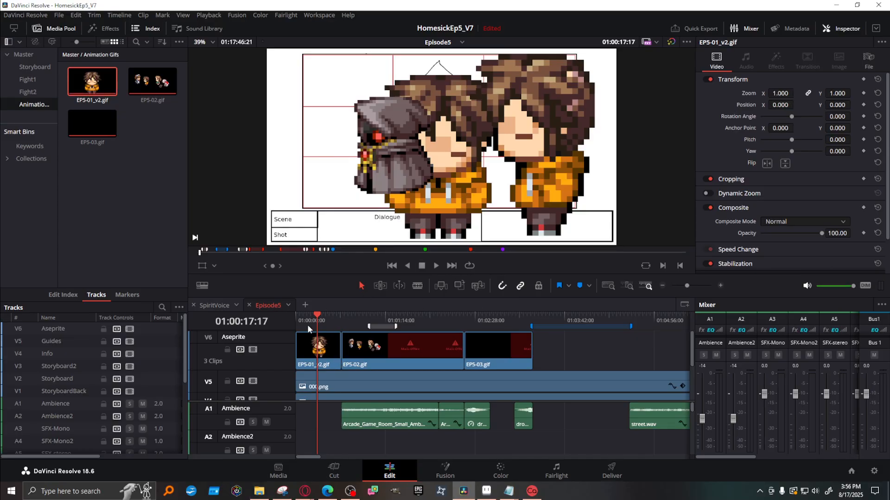
Check the EP5-02.gif clip on the Aseprite track at 01:01:56:15 and locate its source in the media pool.
click(428, 348)
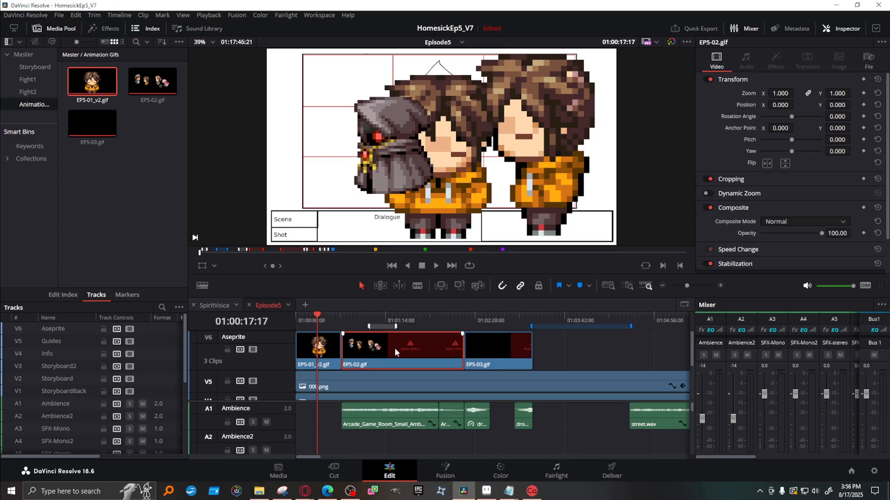
click(352, 318)
click(436, 318)
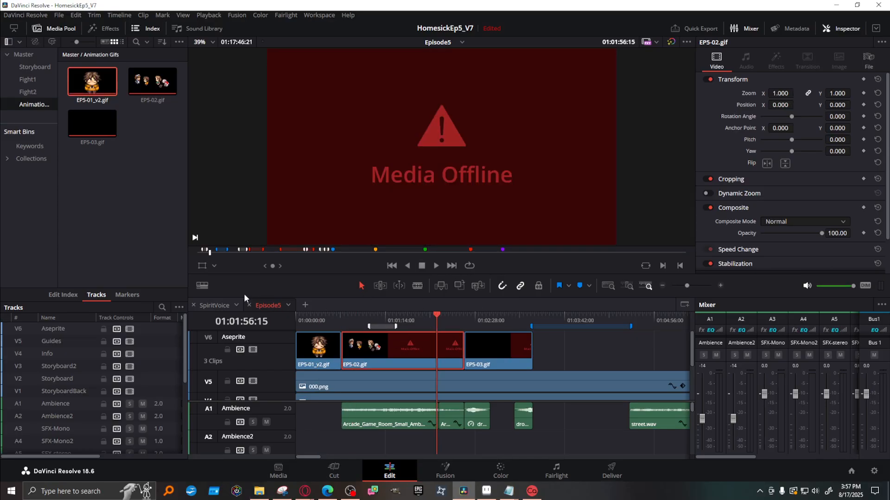
right_click(381, 349)
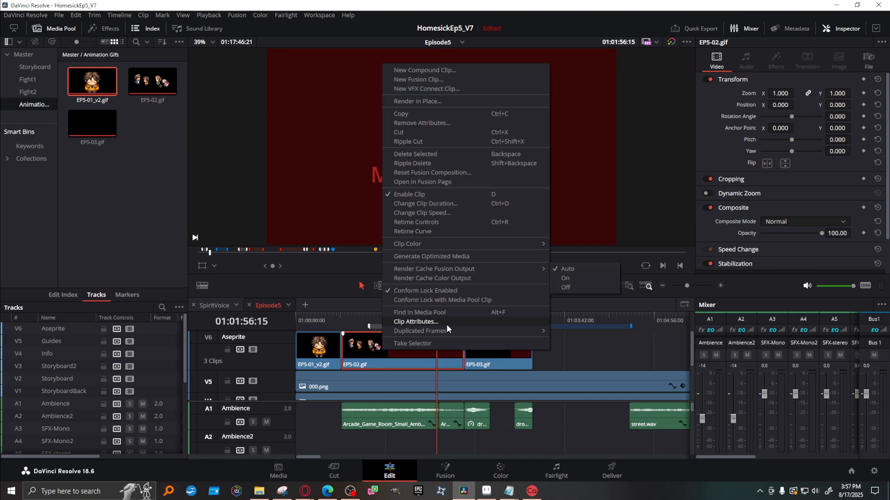
click(440, 312)
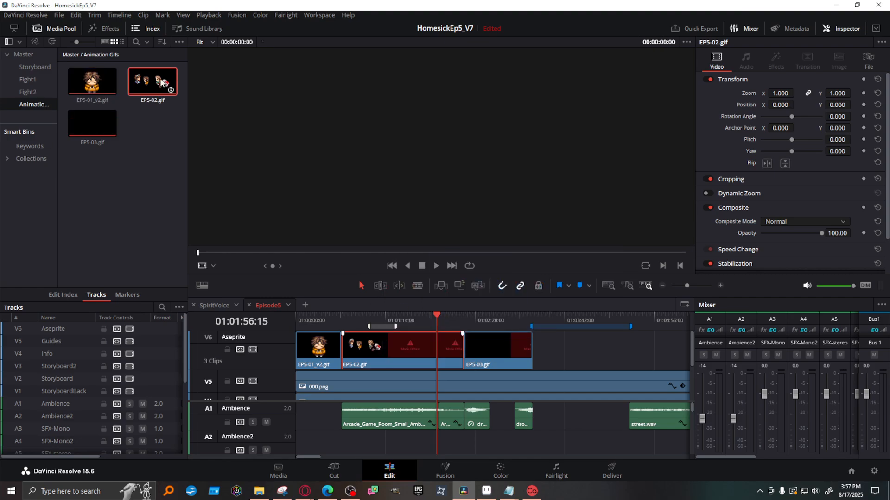
right_click(159, 79)
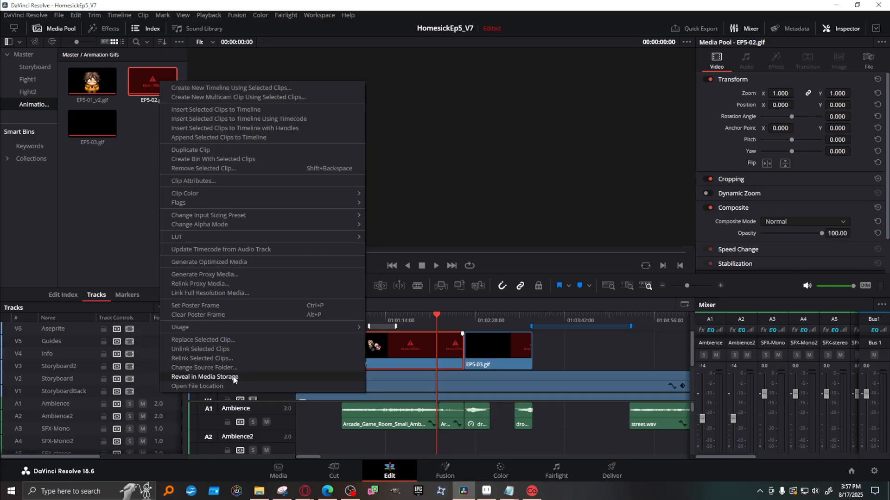
click(207, 340)
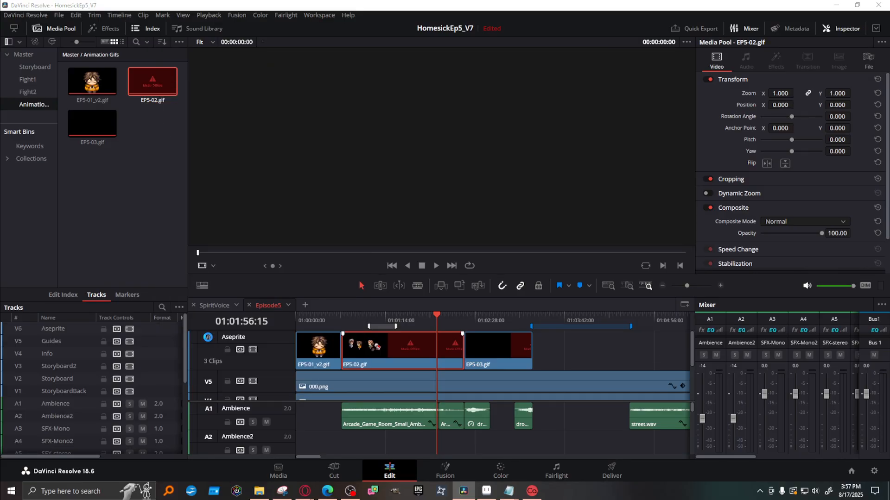
click(493, 277)
Switch to File Explorer and select EP5-02.gif in the Episode5 S2 folder.
click(259, 491)
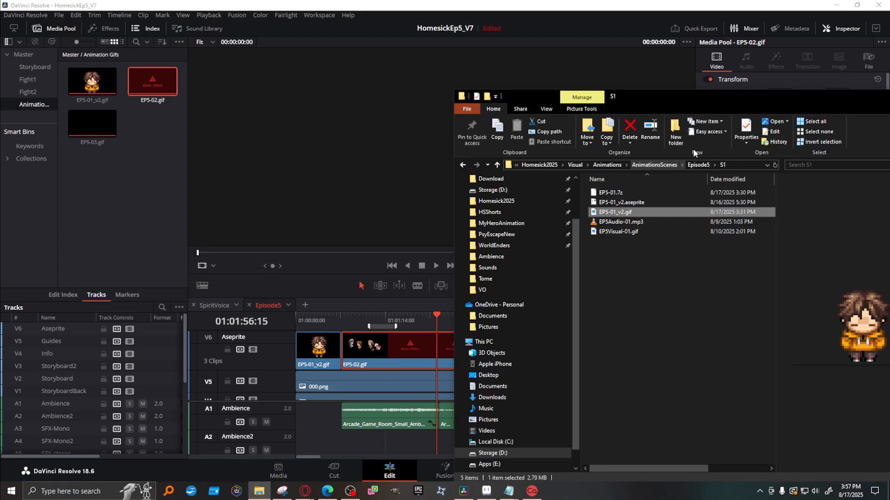
click(699, 165)
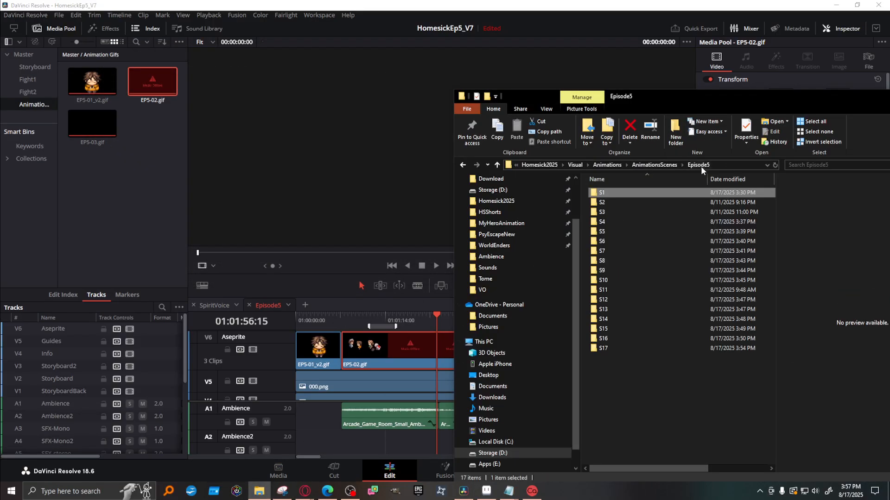
double_click(660, 202)
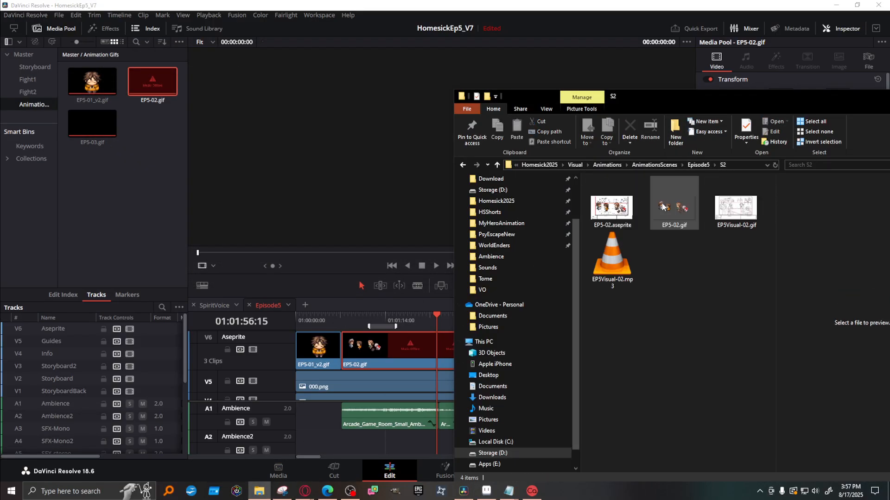
click(686, 225)
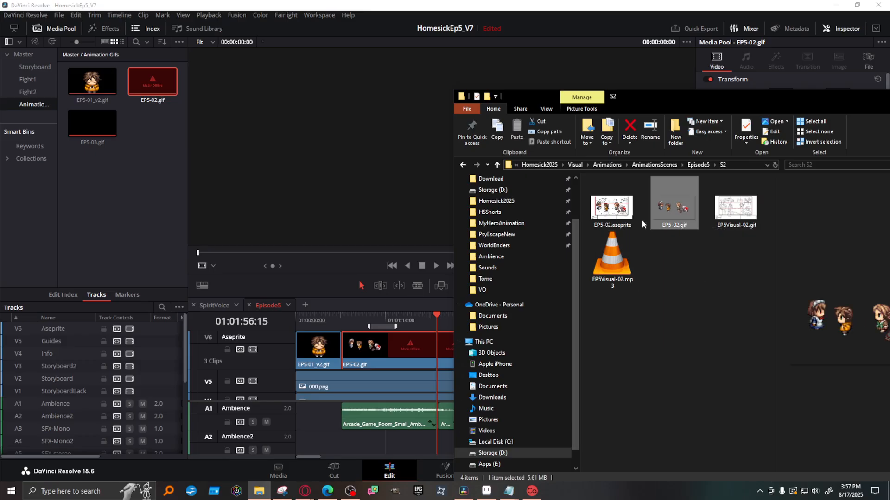
Try to relink EP5-02.gif in the bin to the Episode5 S2 folder and check the clip at 01:01:41:12.
click(164, 95)
right_click(156, 82)
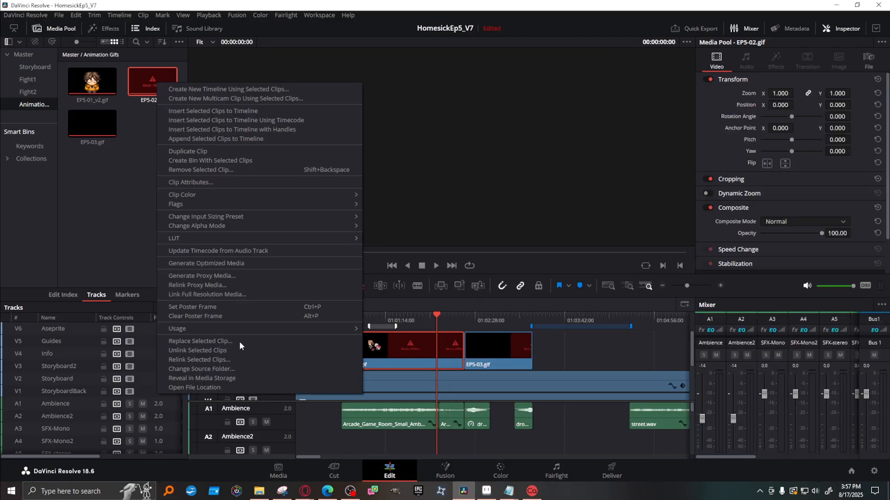
click(201, 363)
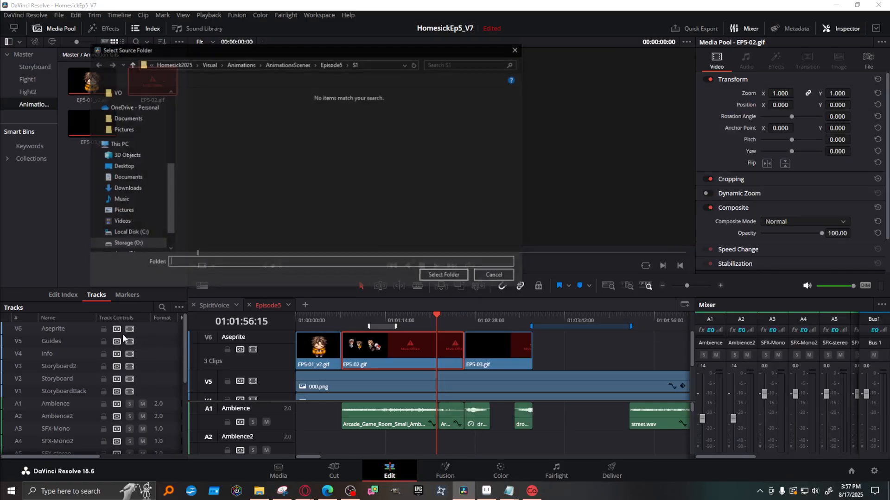
click(333, 65)
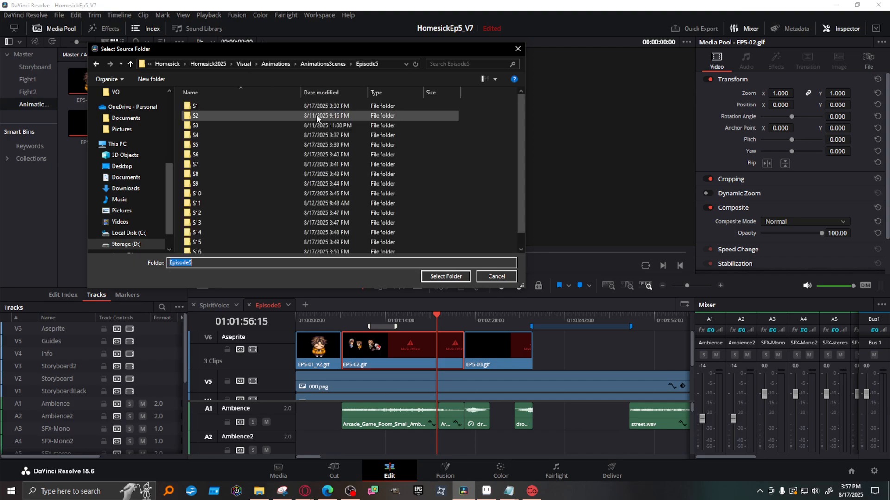
double_click(205, 118)
key(Return)
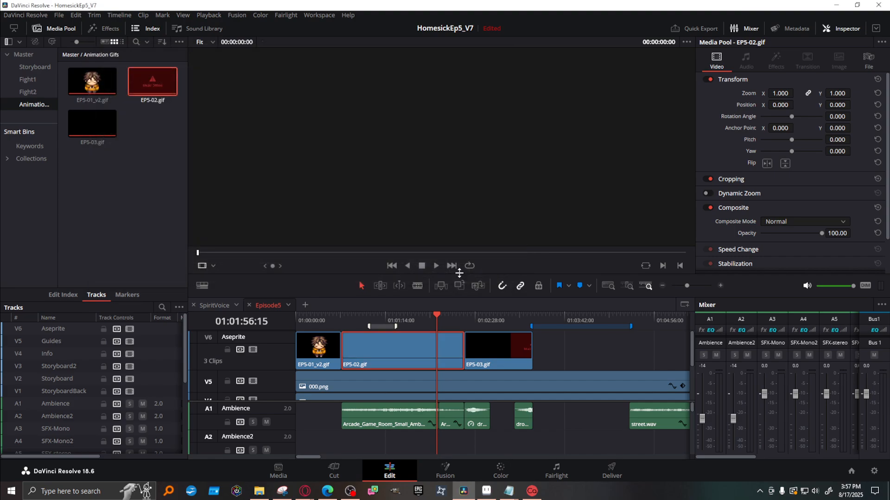
click(419, 321)
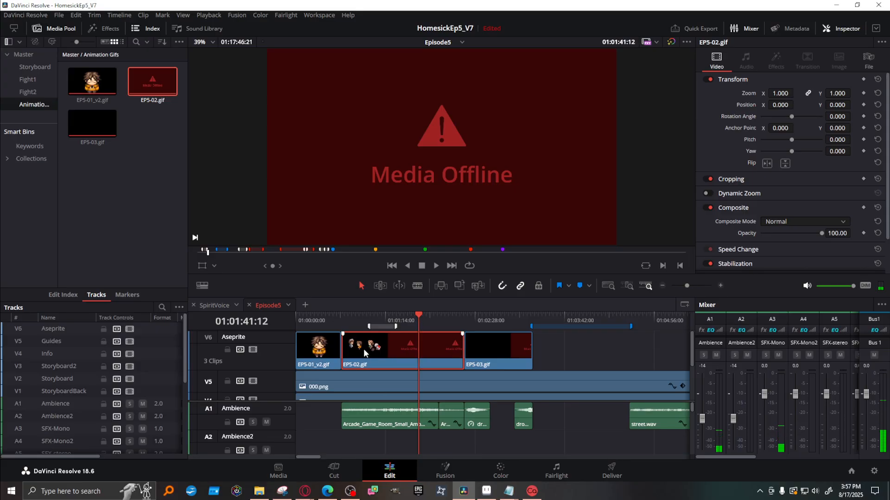
Replace the offline EP5-02.gif on the Aseprite track and in the bin with EP5-02.gif from the S2 folder, placed directly after EP5-01_v2.gif.
key(Delete)
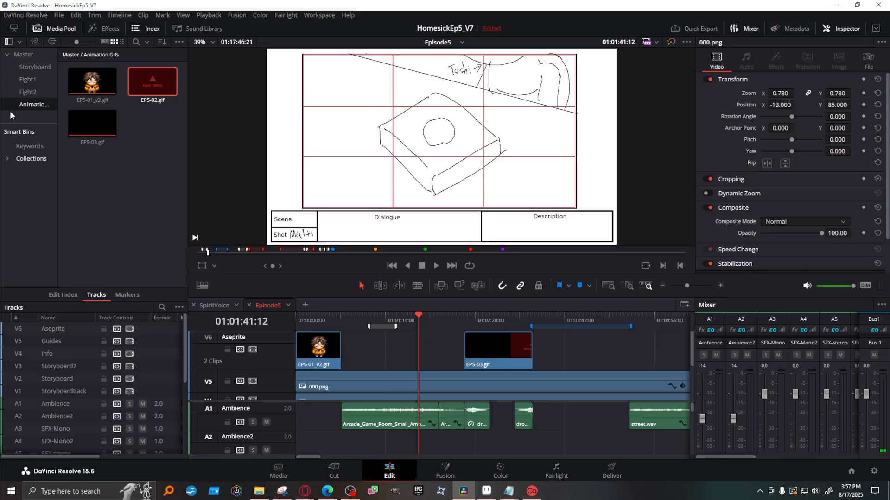
click(150, 80)
right_click(150, 80)
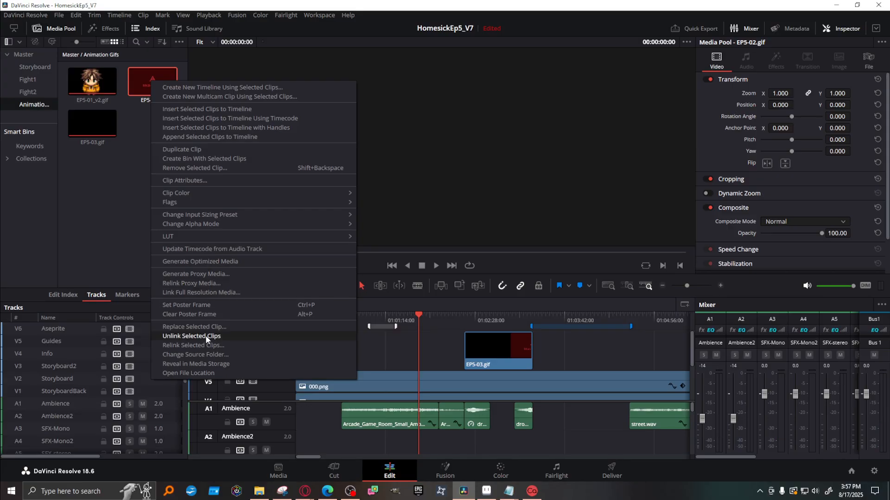
click(208, 168)
click(259, 492)
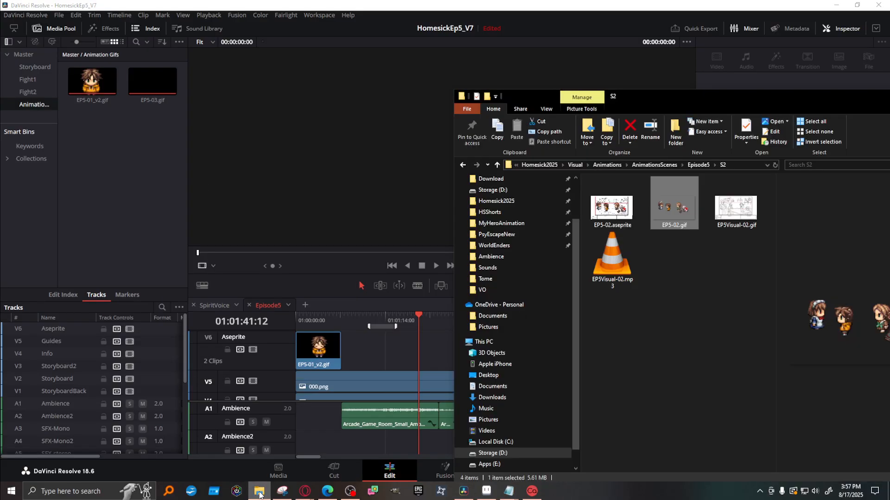
drag(669, 220, 343, 363)
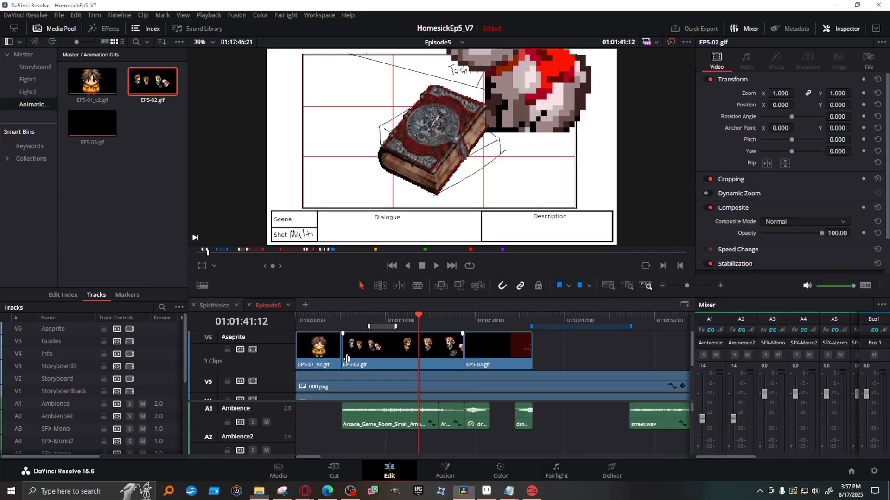
Relink the EP5-03.gif clip in the Animation Gifs bin to the Episode5 S3 folder.
click(500, 368)
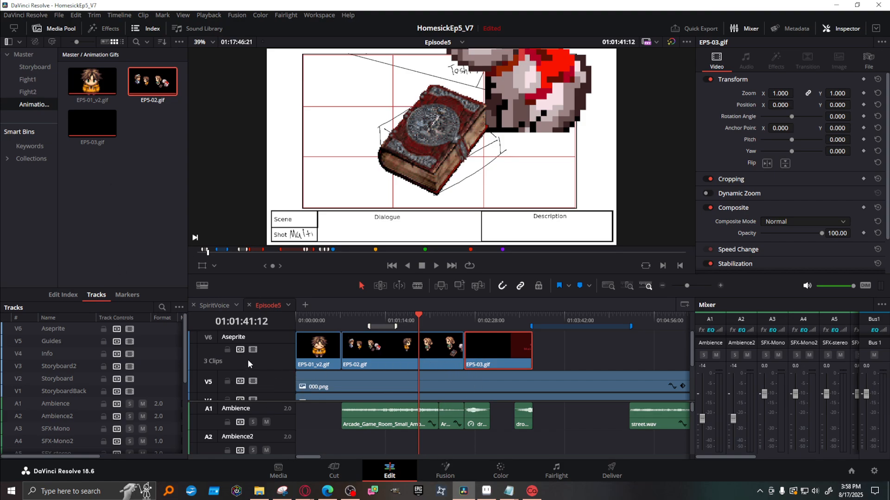
click(74, 127)
right_click(74, 128)
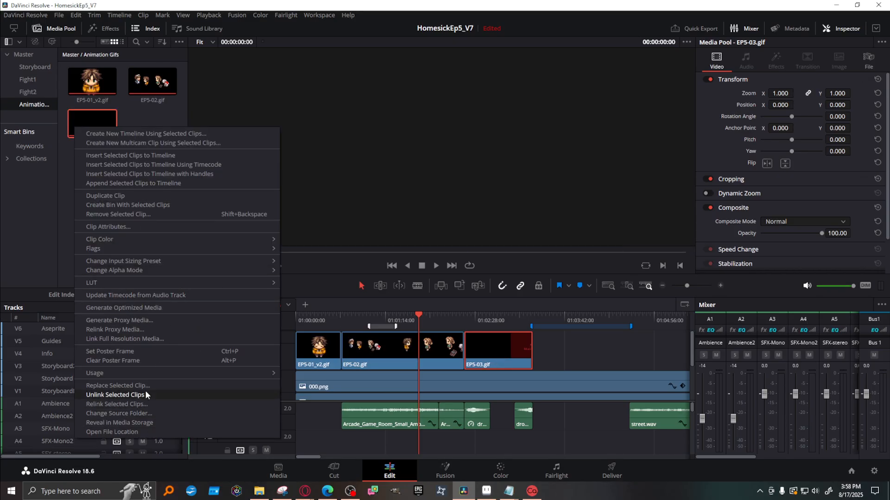
click(138, 404)
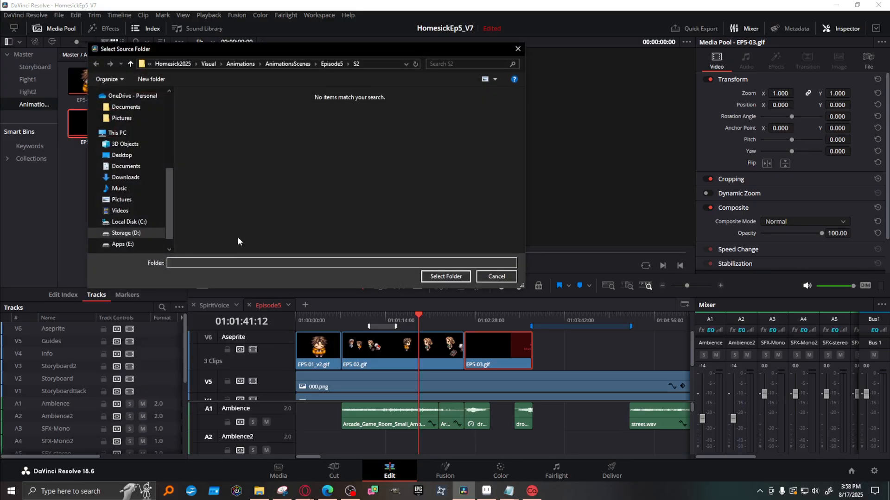
click(337, 66)
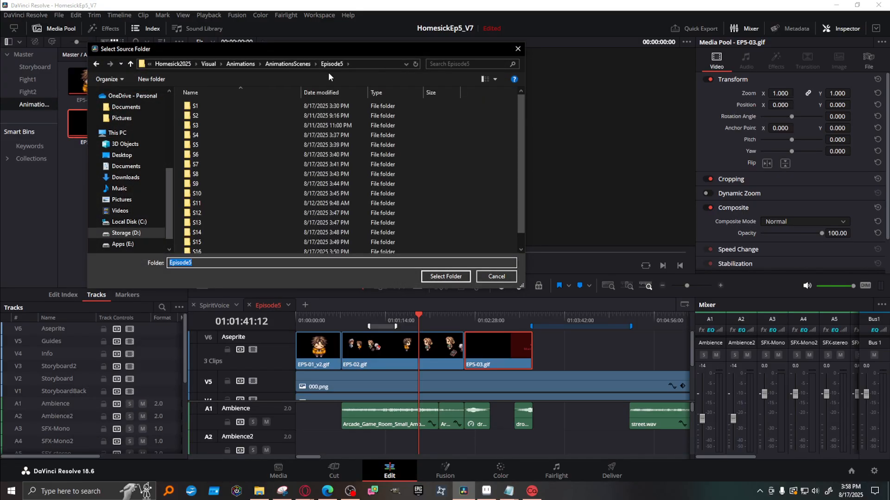
double_click(216, 125)
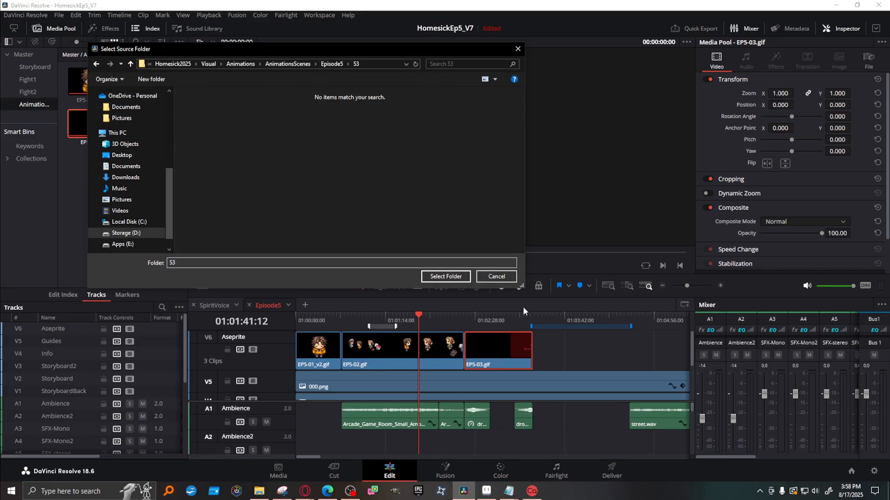
click(457, 278)
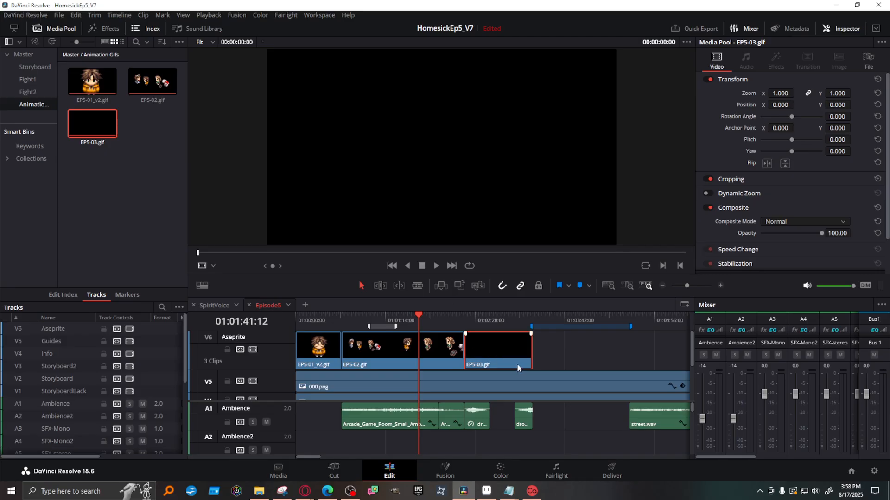
Check the relinked EP5-03.gif against the storyboard from 01:02:45:03 to 01:03:05:07.
click(496, 320)
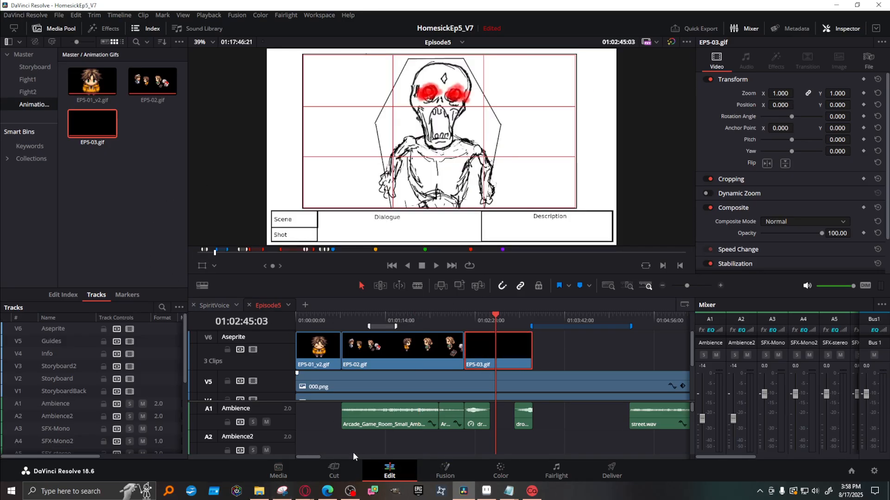
click(502, 315)
click(509, 315)
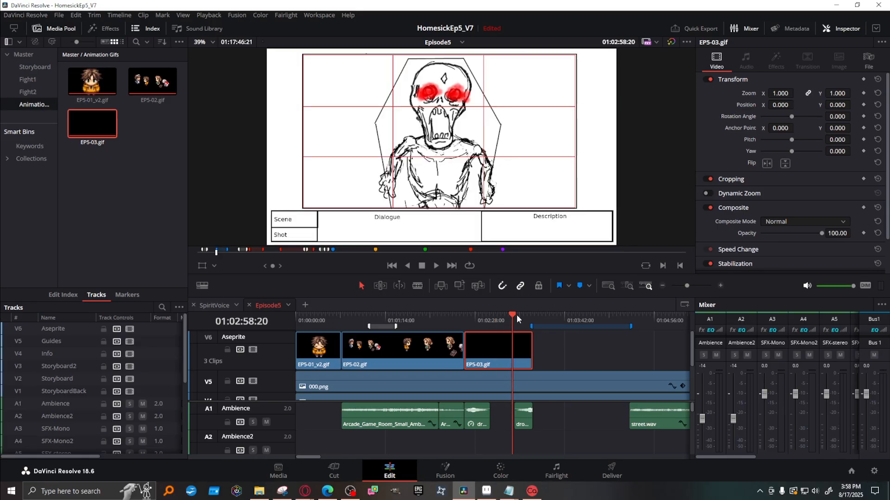
click(517, 315)
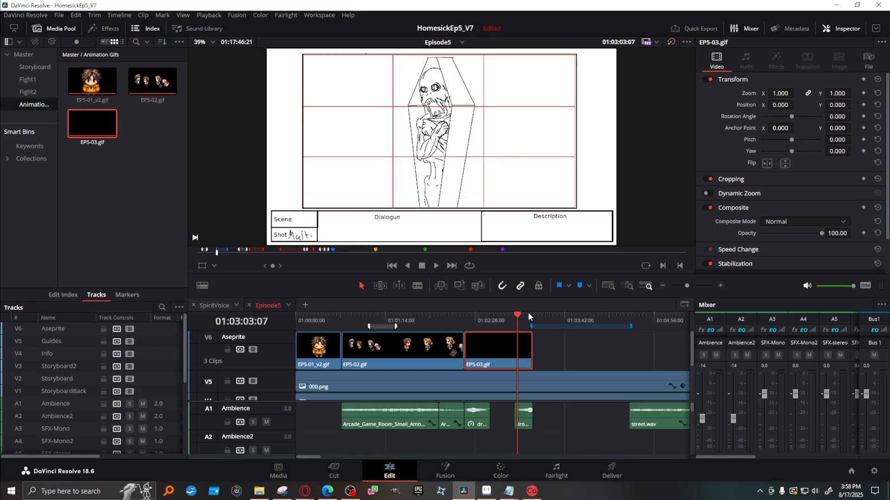
click(521, 316)
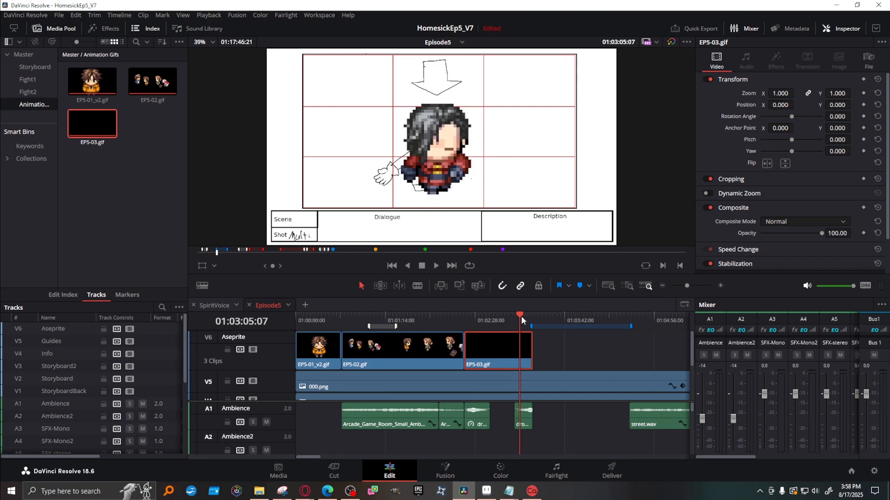
Switch to File Explorer and add EP5-04.gif from the Episode5 S4 folder to the Aseprite track near 01:04:35:20.
drag(308, 458, 315, 460)
click(522, 315)
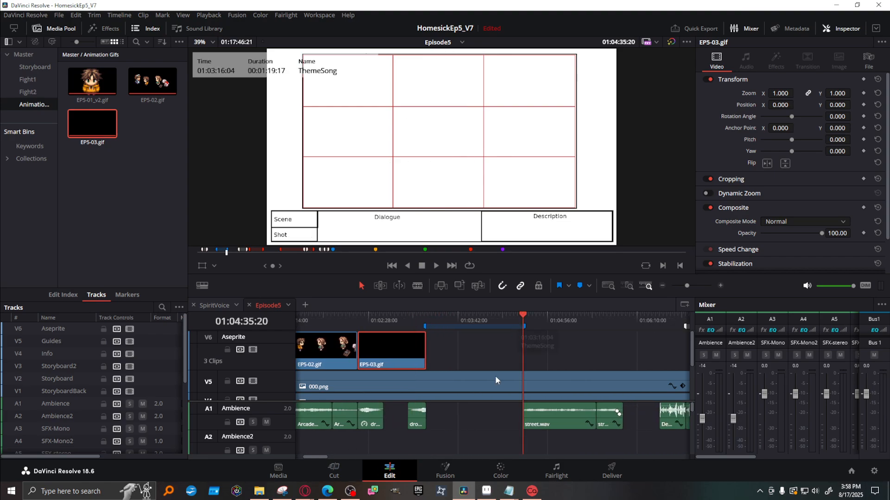
click(256, 492)
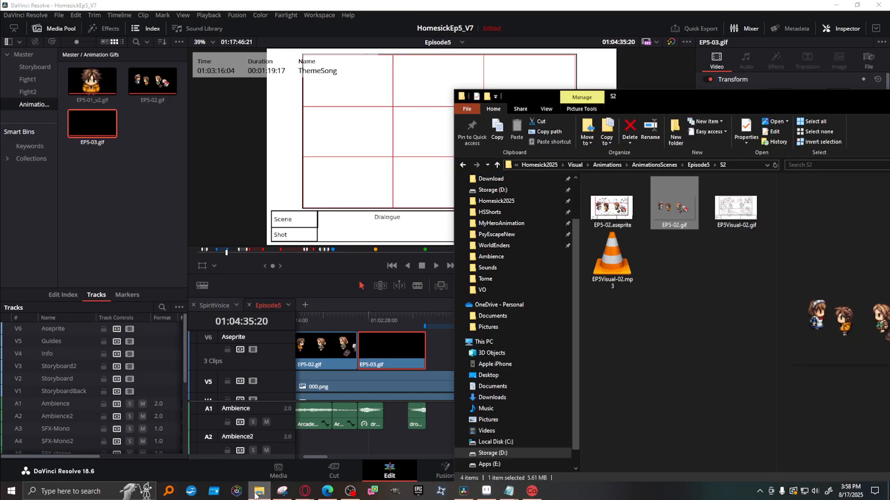
click(696, 165)
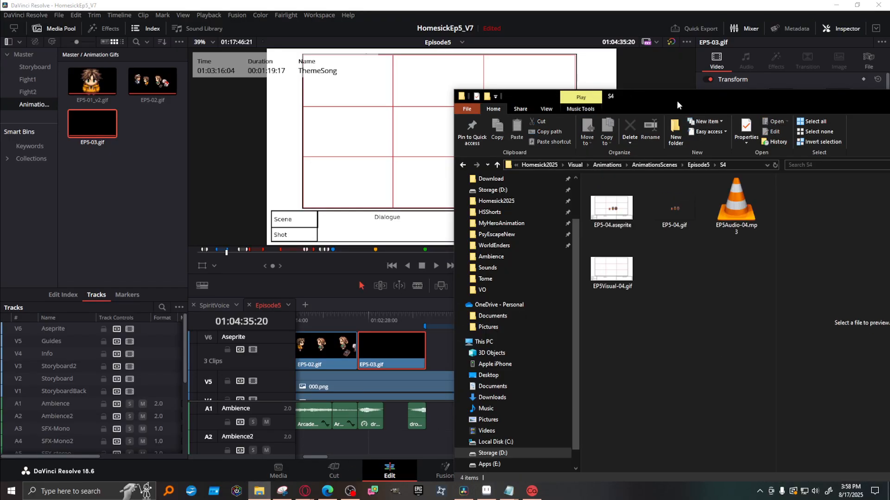
drag(715, 95, 0, 199)
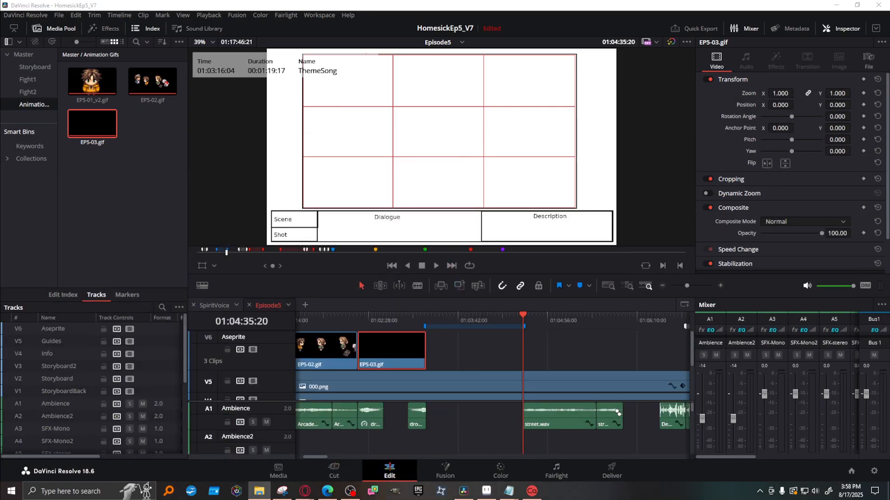
drag(0, 199, 530, 351)
Align the start of EP5-04.gif on the Aseprite track with the start of the street.wav clip.
click(504, 316)
scroll(533, 396, down, 3)
scroll(533, 385, up, 3)
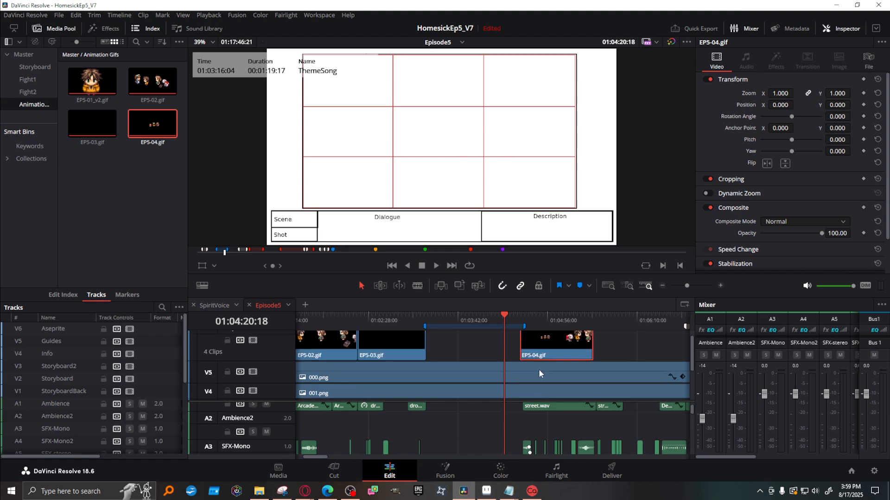
click(621, 347)
drag(541, 350, 544, 348)
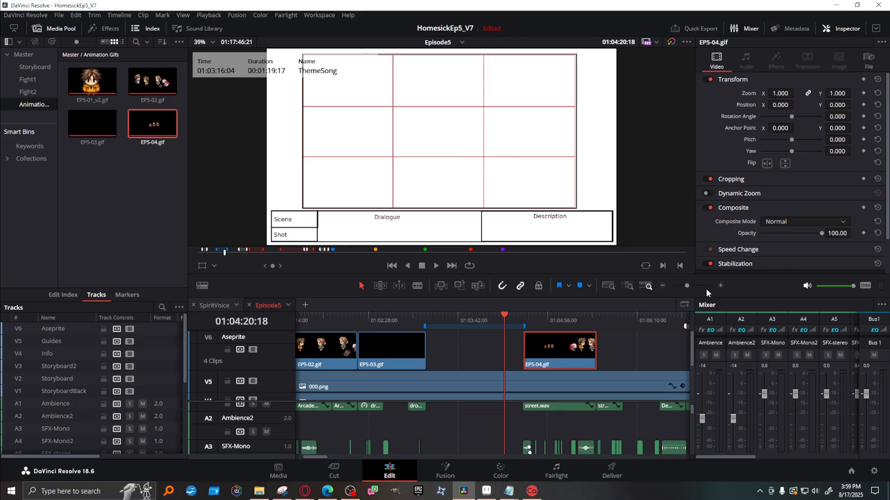
drag(686, 285, 692, 285)
mouse_move(594, 352)
mouse_down()
mouse_move(583, 351)
mouse_move(602, 349)
mouse_move(594, 350)
mouse_up()
drag(693, 285, 685, 287)
Add EP5-05.gif from the Episode5 S5 folder to the Aseprite track and move it up behind EP5-04.gif.
key(alt+Tab)
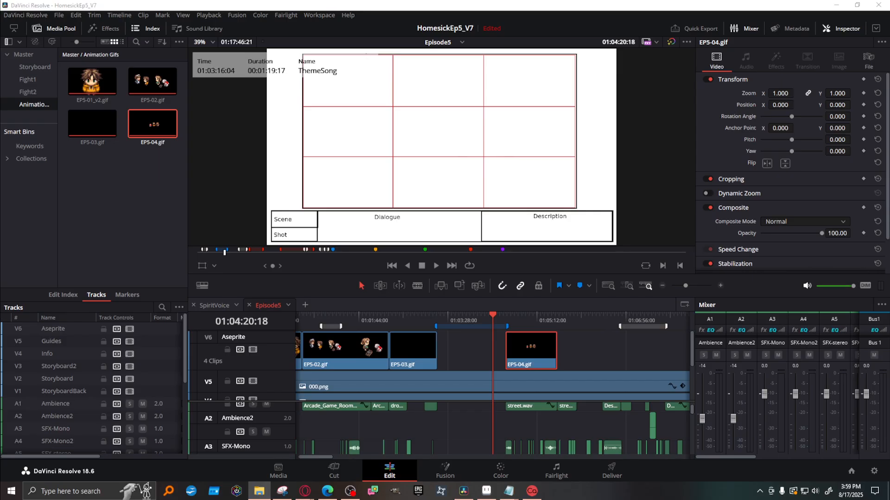
drag(269, 244, 614, 350)
drag(227, 301, 561, 354)
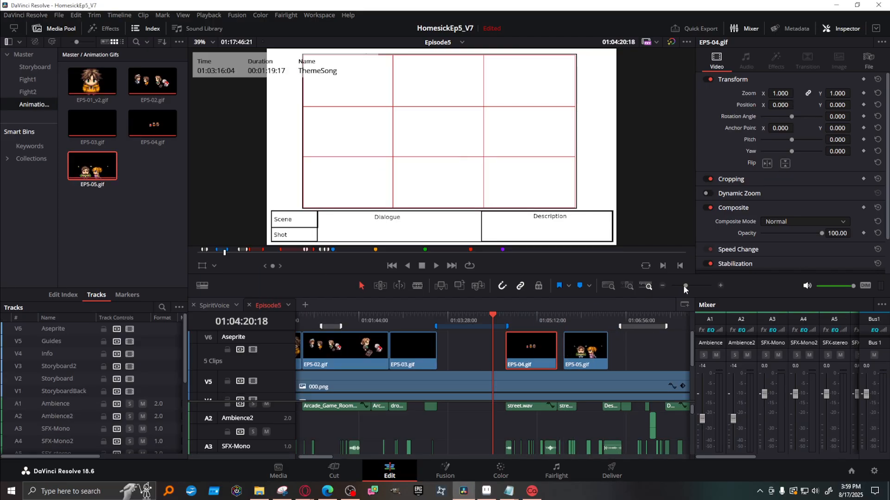
drag(685, 285, 687, 286)
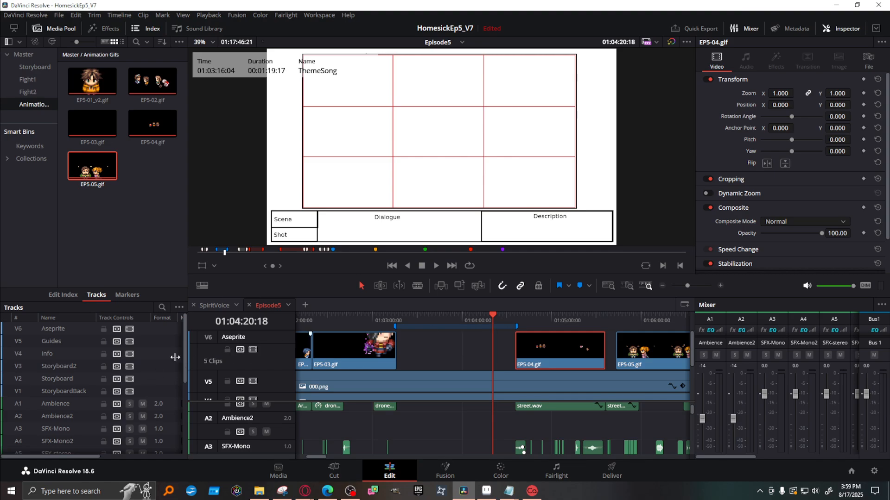
drag(309, 458, 319, 457)
drag(507, 362, 502, 363)
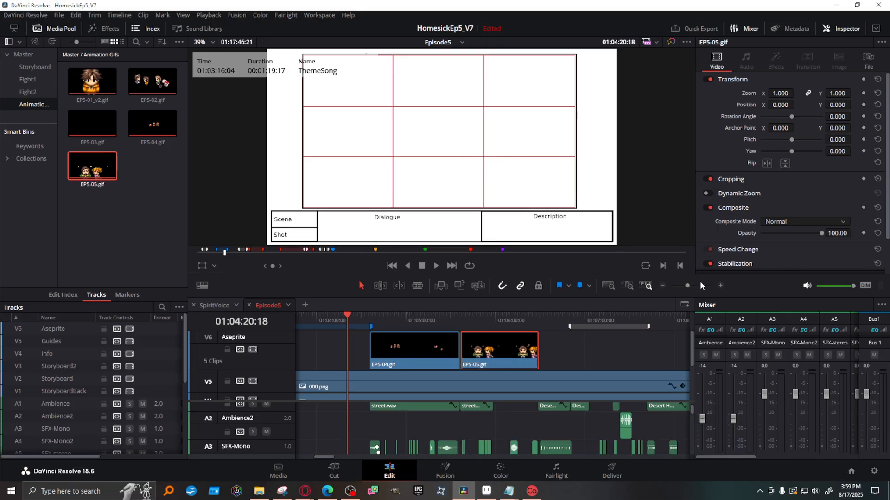
Close the small gap between EP5-04.gif and EP5-05.gif, and check EP5-05.gif against the storyboard up to 01:05:49:11.
click(690, 289)
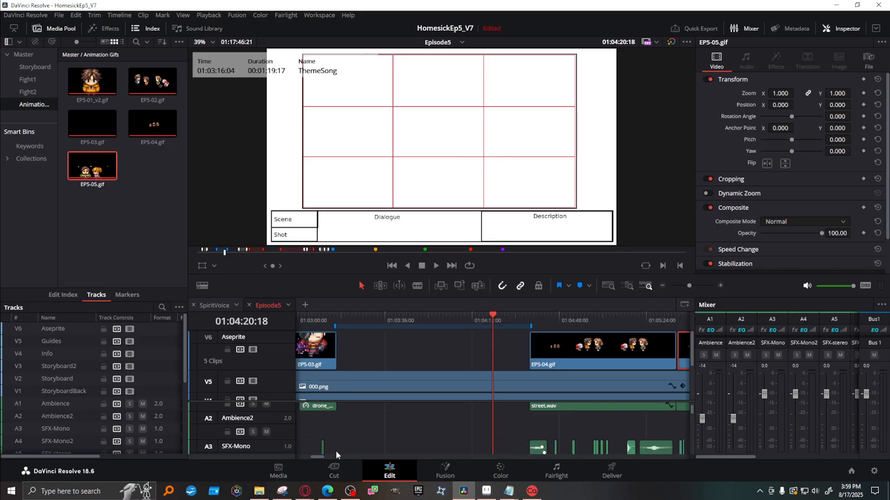
drag(318, 454, 332, 453)
drag(404, 358, 405, 361)
drag(359, 323, 350, 323)
drag(688, 284, 688, 285)
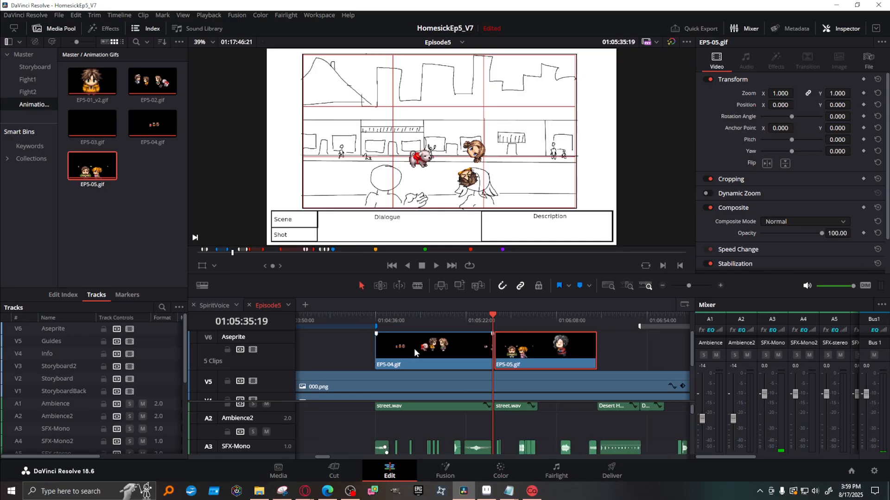
drag(484, 313, 508, 313)
drag(687, 287, 698, 286)
drag(375, 355, 370, 354)
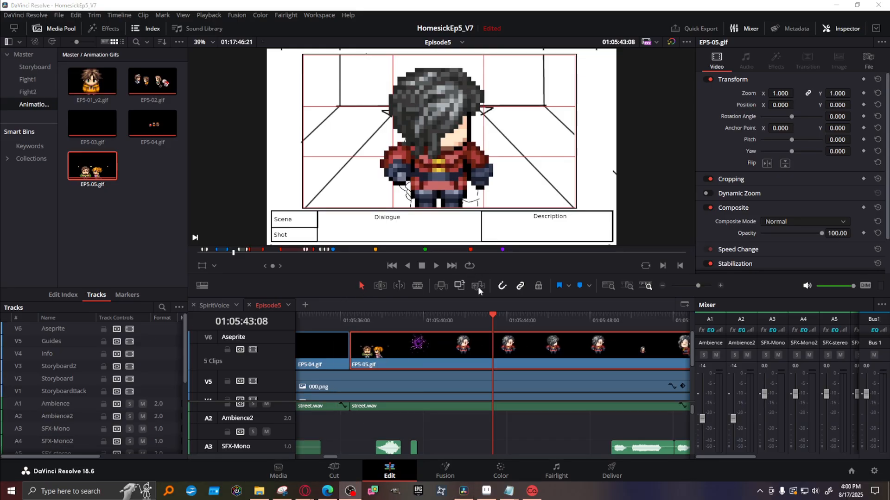
click(348, 322)
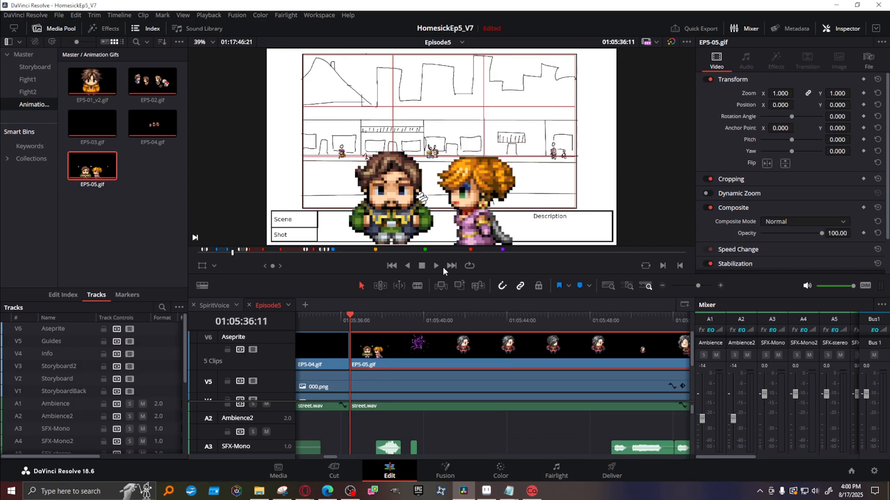
drag(449, 318, 620, 317)
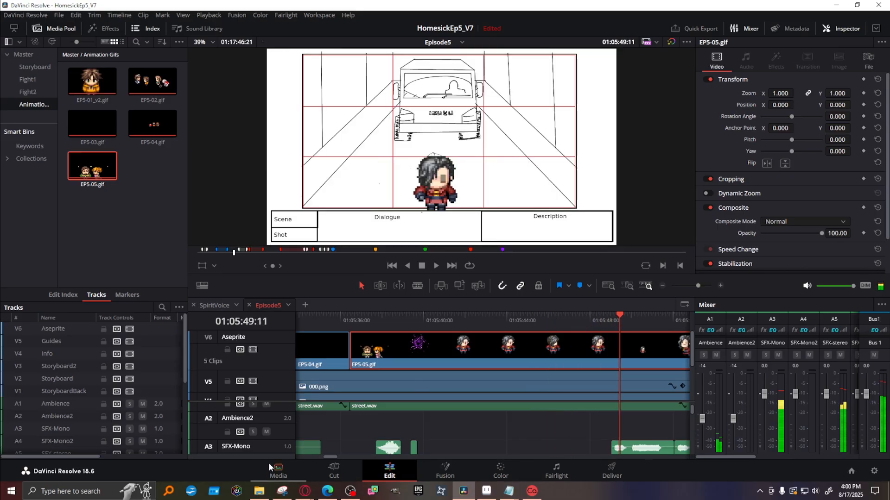
Add EP5-06.gif from the Episode5 S6 folder to the Aseprite track and place it directly after EP5-05.gif.
drag(698, 286, 692, 286)
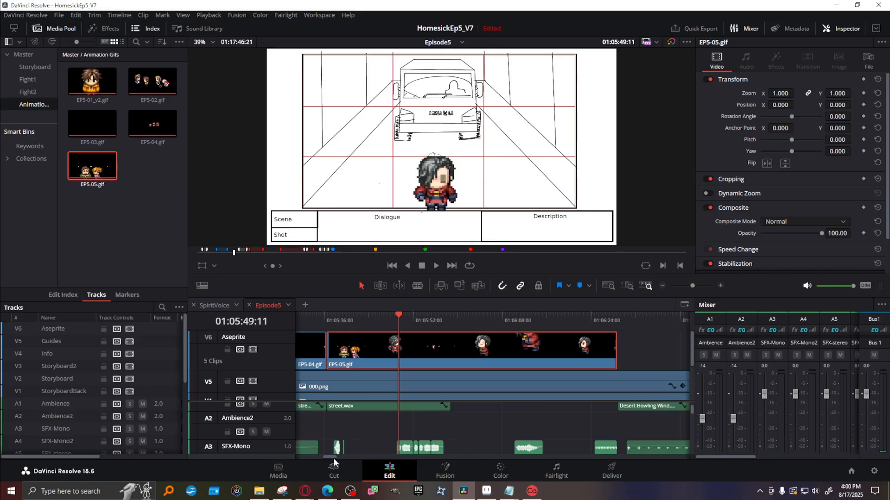
drag(333, 457, 336, 459)
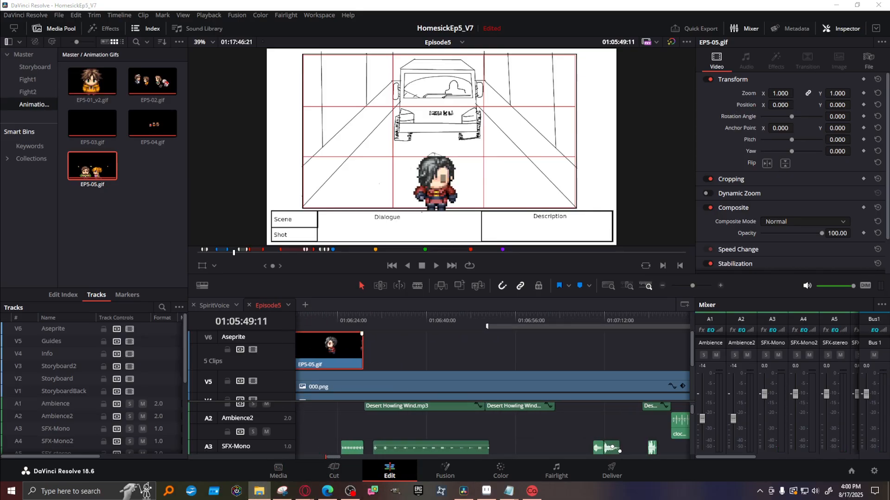
click(260, 491)
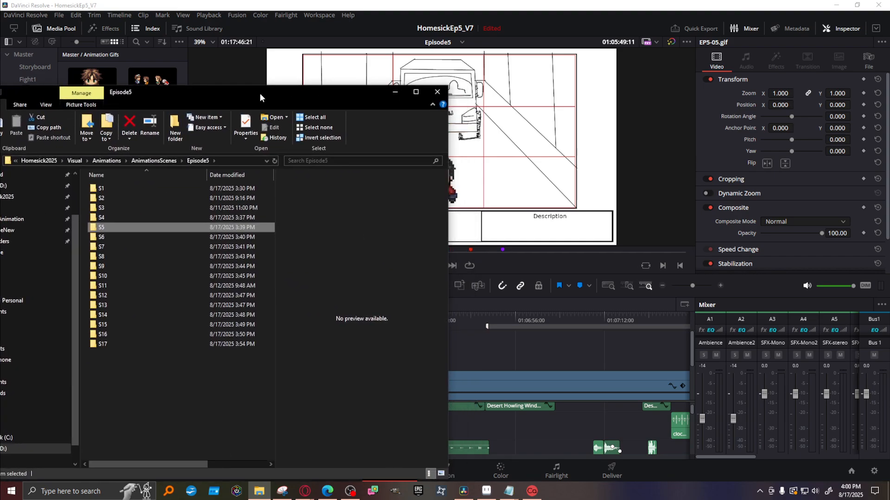
double_click(116, 238)
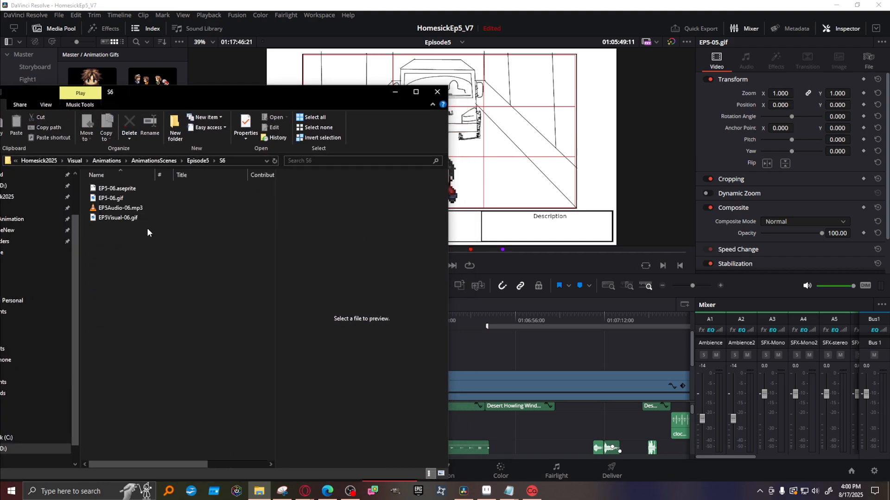
click(110, 199)
drag(130, 203, 506, 348)
drag(563, 340, 416, 363)
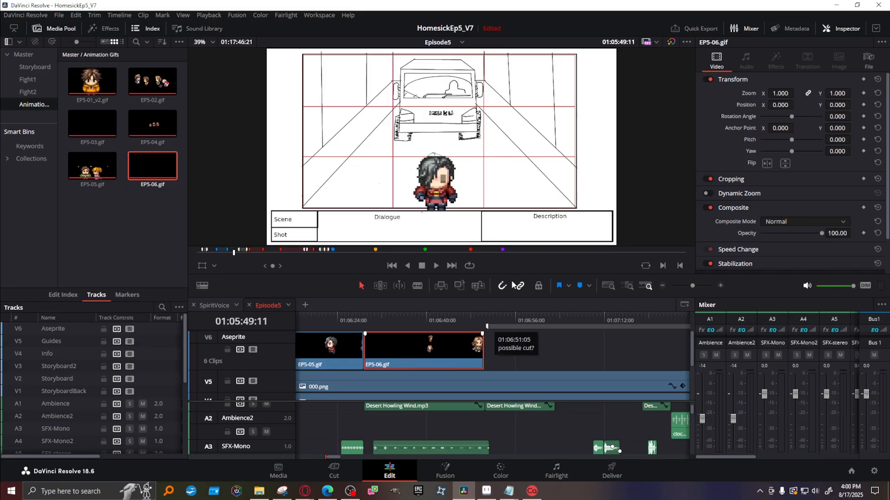
Check EP5-06.gif from its start at 01:06:28:20 and inspect its ending up to the possible cut marker at 01:06:51:05.
click(367, 316)
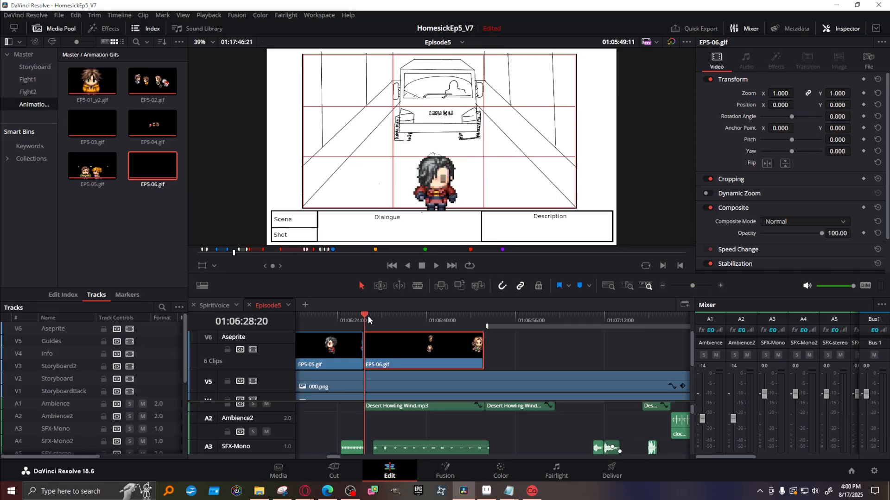
click(484, 315)
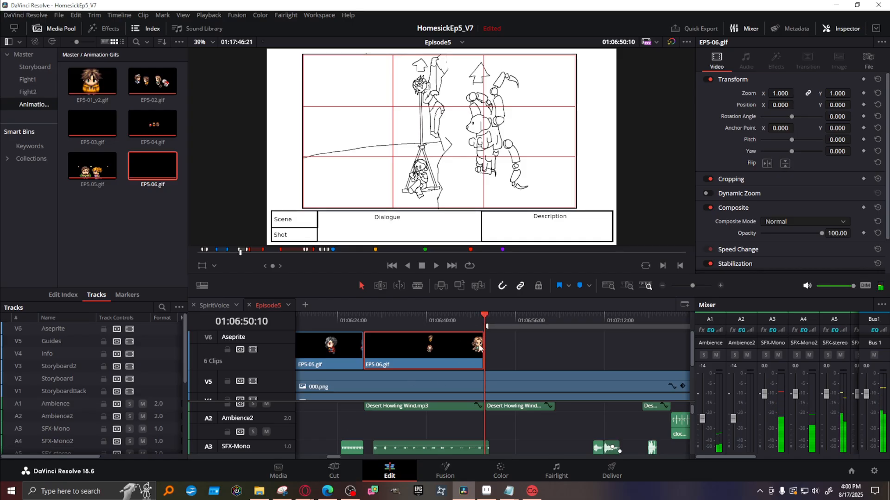
click(476, 315)
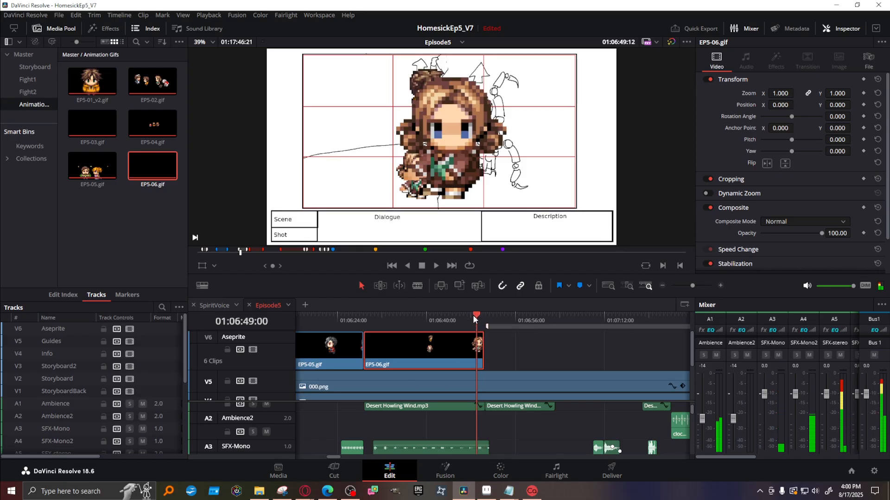
drag(478, 317, 488, 316)
click(479, 357)
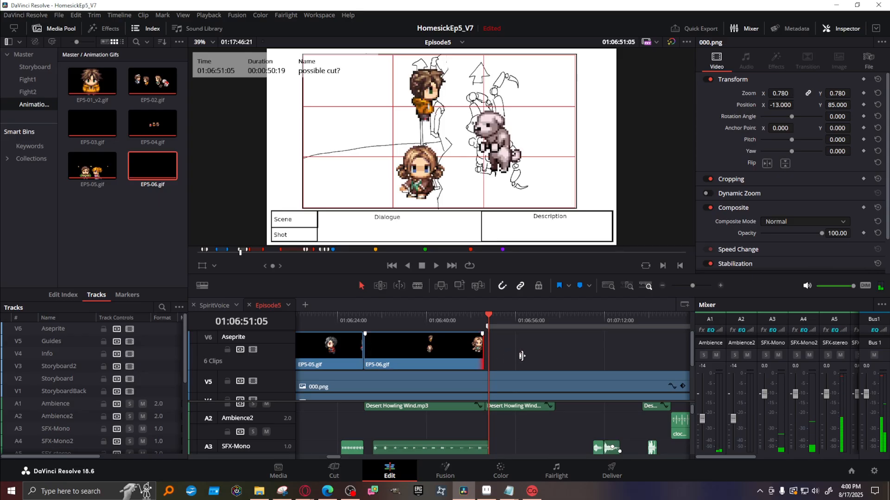
drag(479, 316, 480, 318)
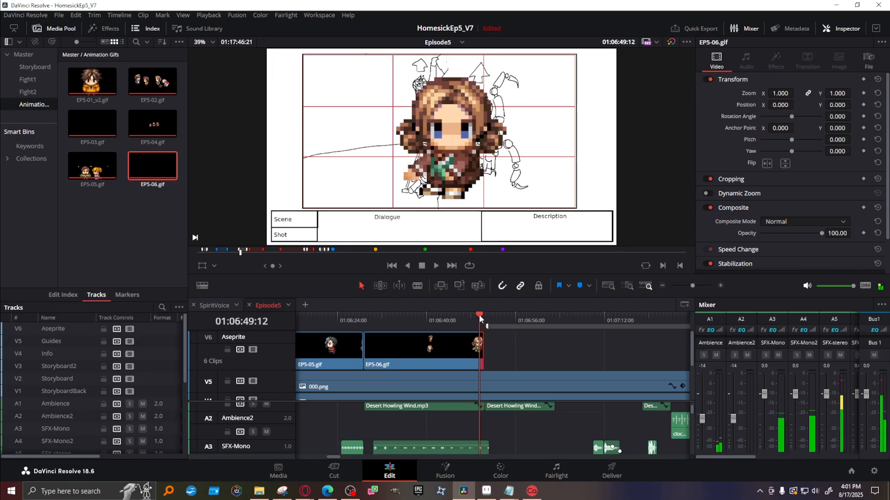
Review EP5-05.gif against the storyboard from its start through its ending around 01:06:26:07.
drag(394, 315, 346, 321)
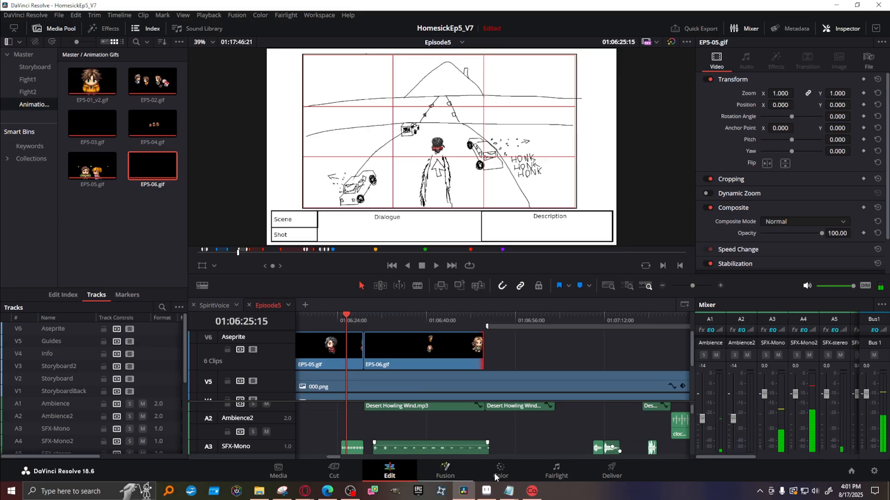
drag(691, 285, 690, 283)
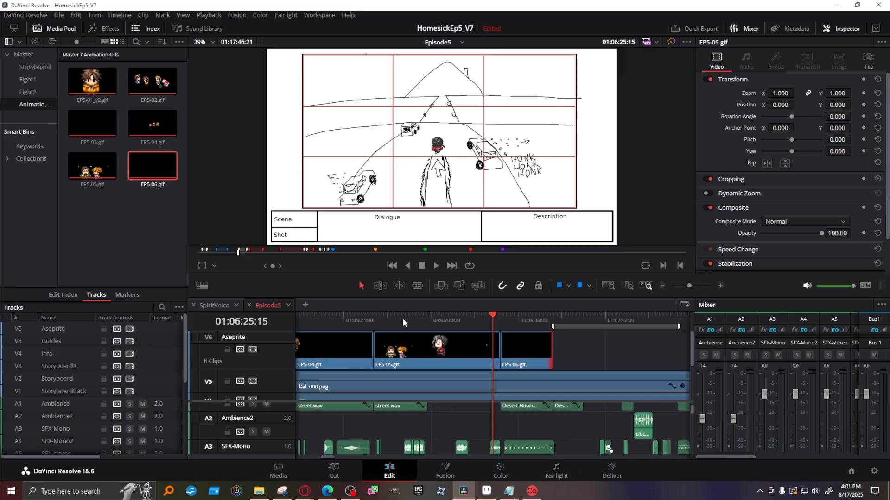
click(384, 320)
drag(383, 316, 494, 305)
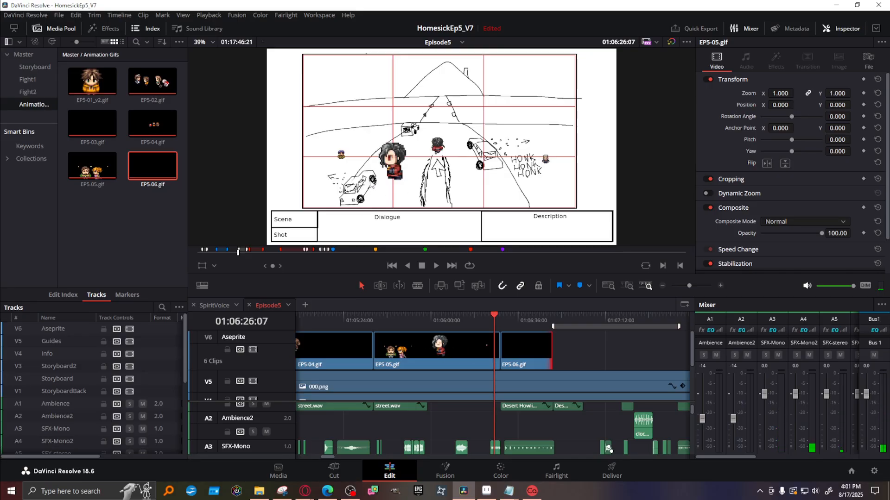
drag(692, 338, 701, 297)
mouse_move(692, 333)
mouse_down()
mouse_move(691, 378)
mouse_move(688, 326)
mouse_up()
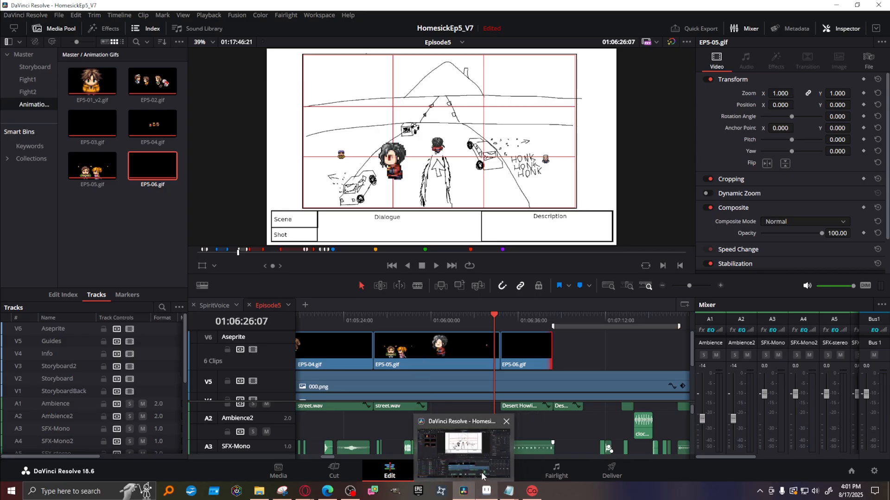
Switch to Aseprite and open EP5-05.aseprite from the Episode5 S5 folder.
click(486, 491)
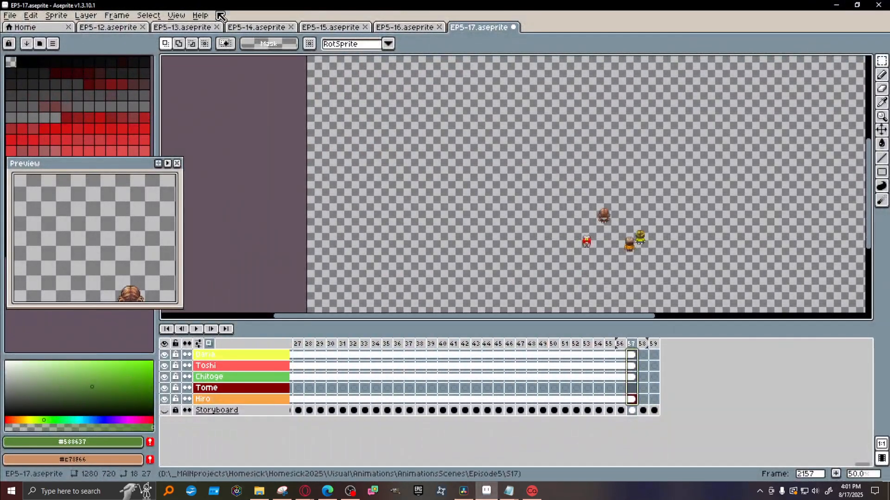
click(10, 16)
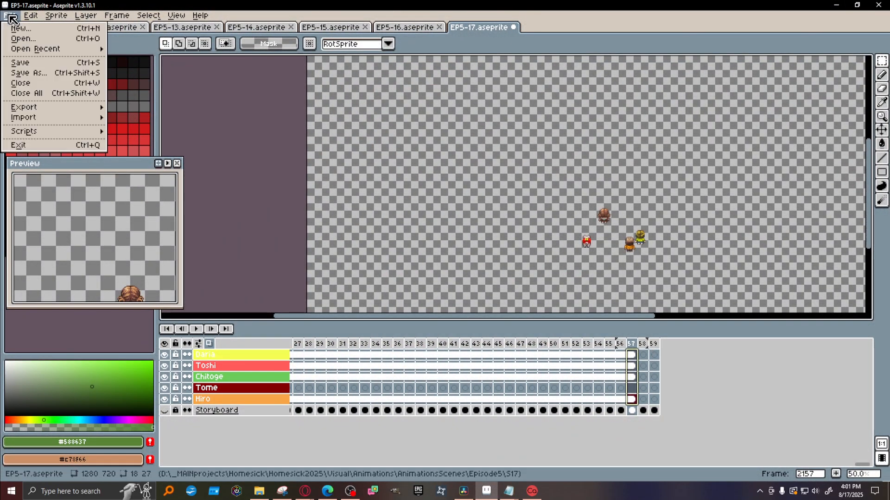
mouse_move(90, 52)
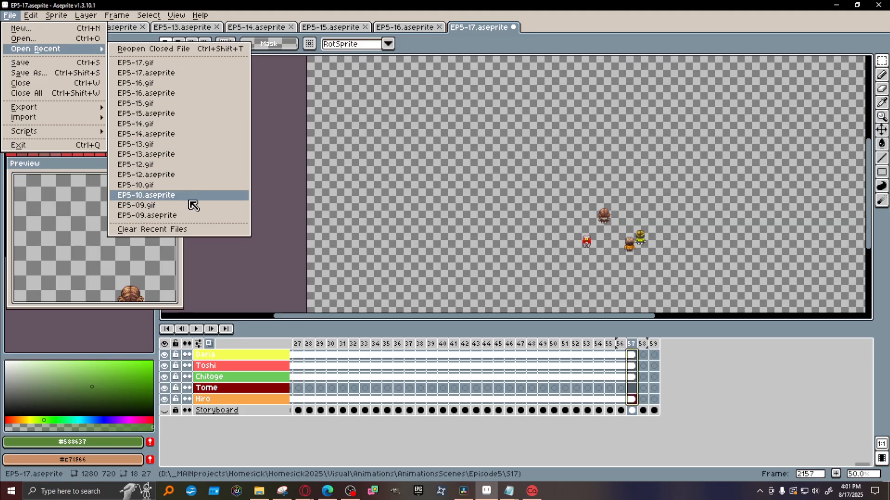
click(24, 39)
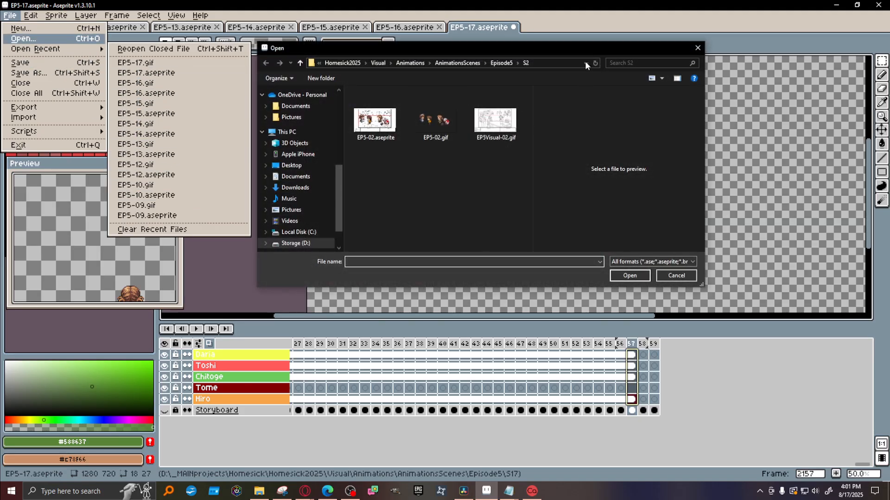
click(497, 64)
double_click(372, 146)
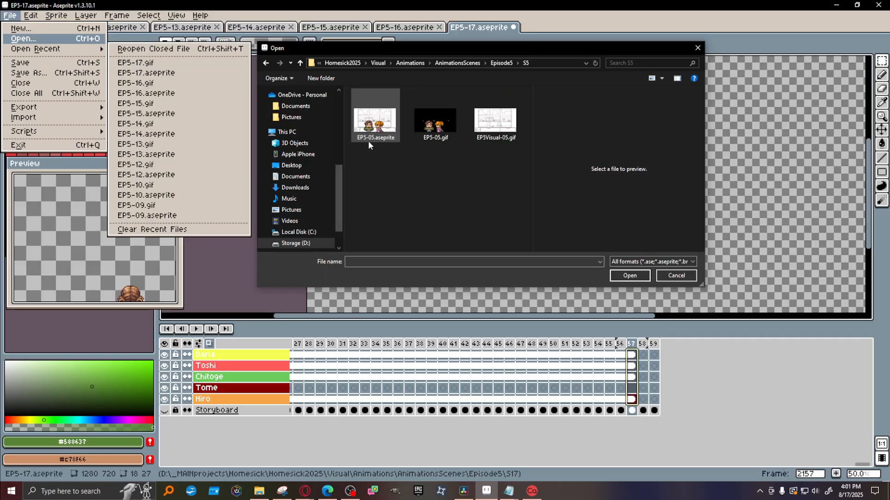
double_click(431, 123)
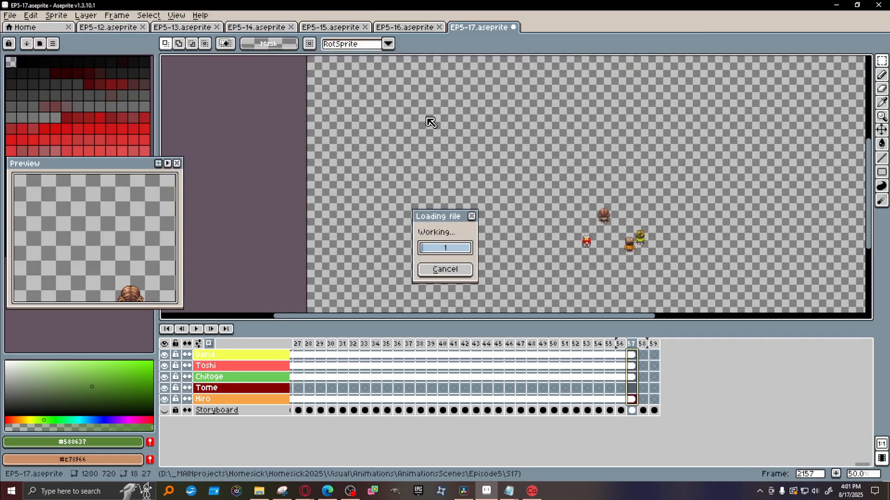
click(435, 270)
click(10, 16)
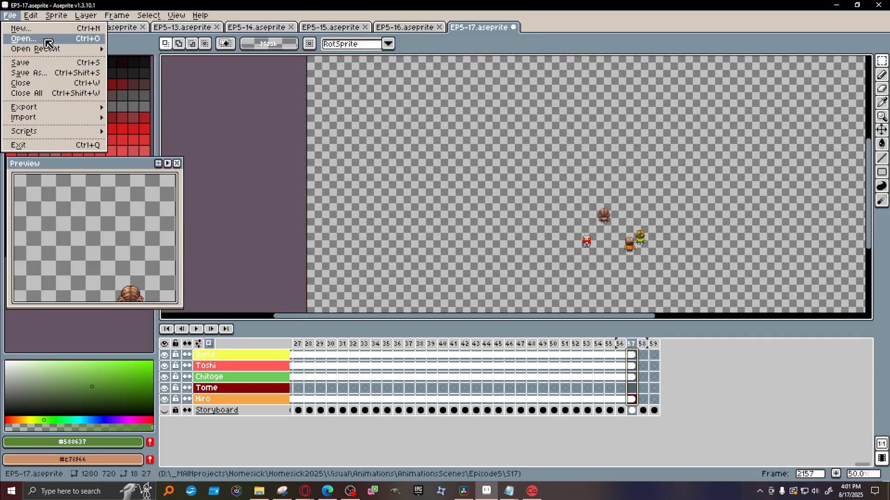
mouse_move(46, 49)
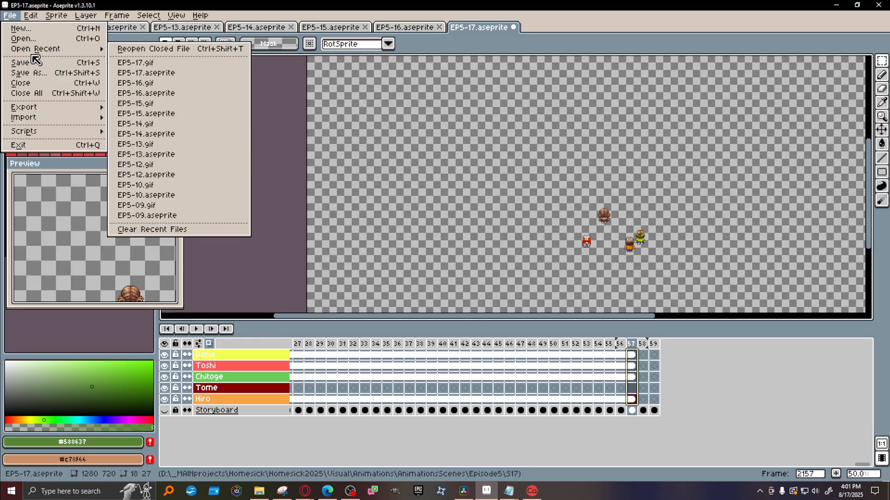
click(42, 39)
double_click(375, 116)
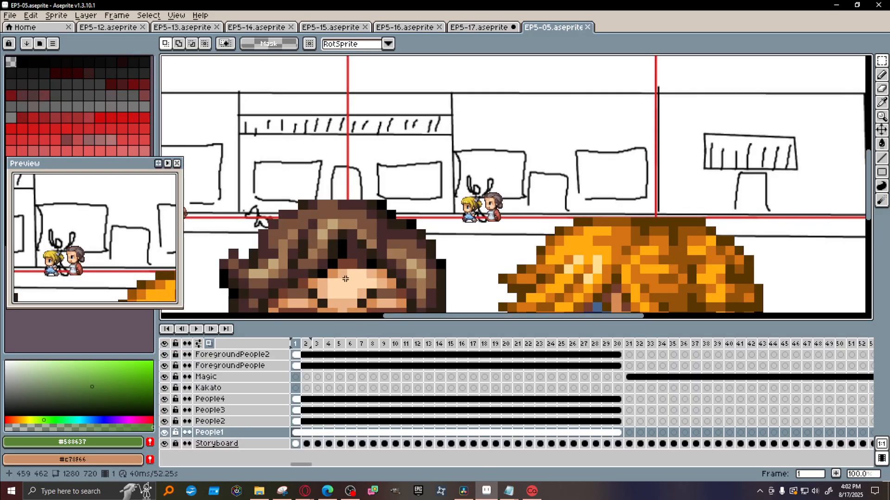
Inspect the closing frames of EP5-05.aseprite, from frame 1244 to frame 1256.
scroll(570, 252, down, 1)
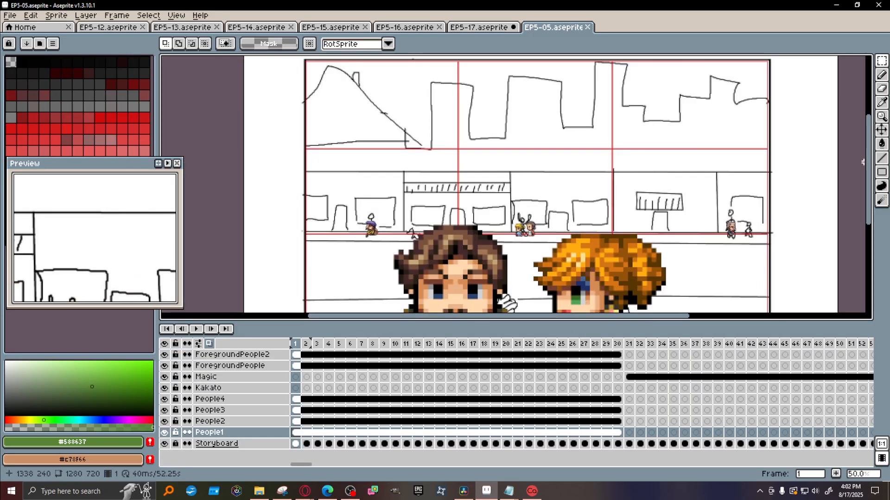
mouse_move(869, 163)
mouse_down()
mouse_move(869, 197)
mouse_move(868, 178)
mouse_up()
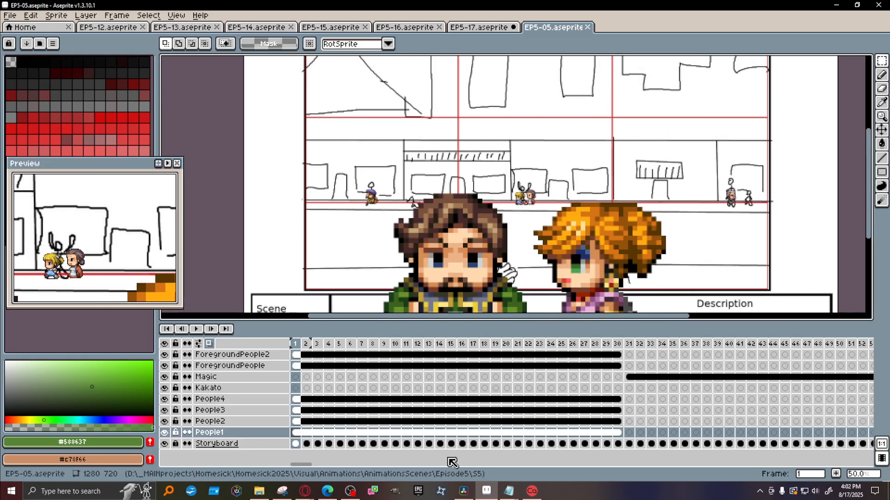
drag(299, 464, 811, 459)
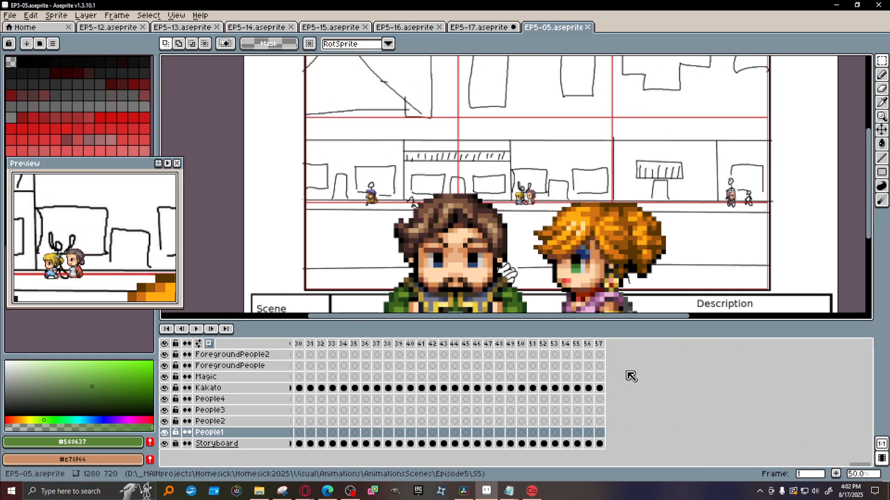
click(588, 343)
click(455, 343)
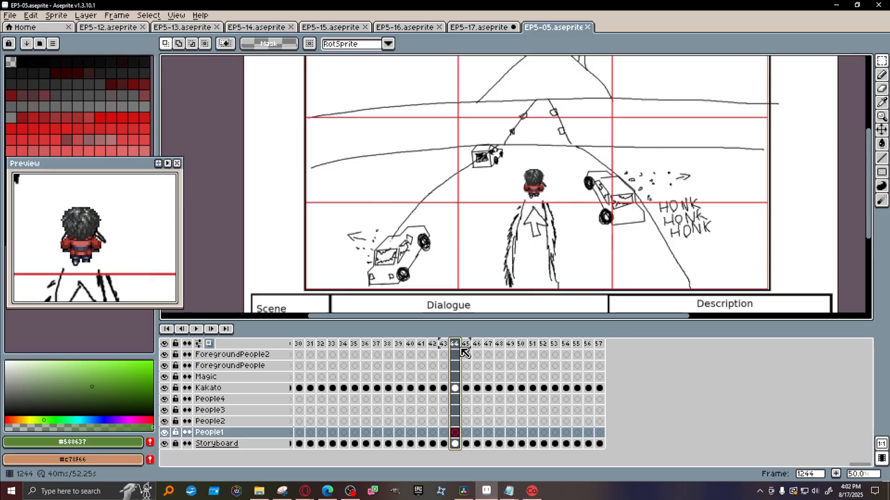
click(487, 344)
click(577, 343)
click(587, 342)
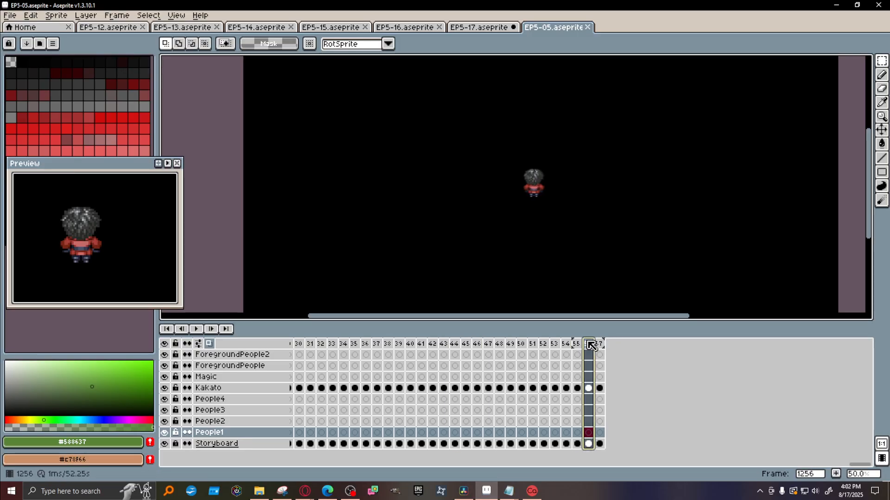
Switch to File Explorer and play EP5-05.gif from the Episode5 S5 folder to check the exported animation.
click(254, 491)
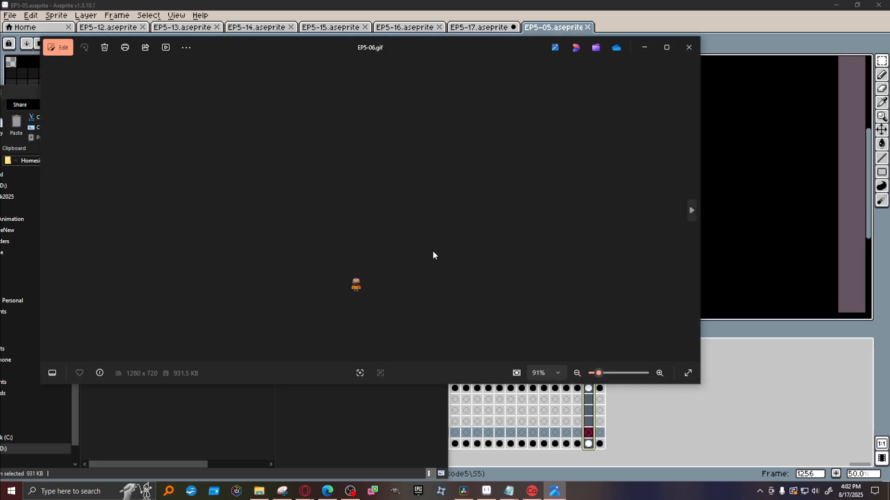
click(684, 50)
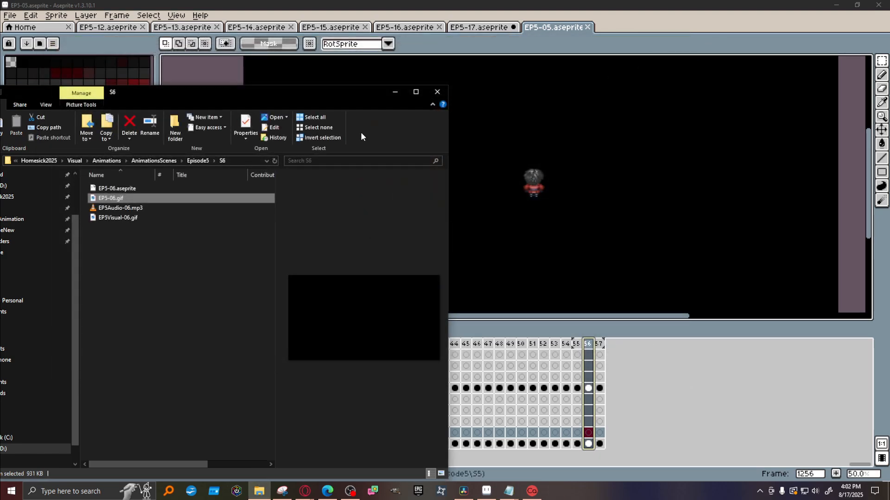
click(188, 159)
double_click(111, 224)
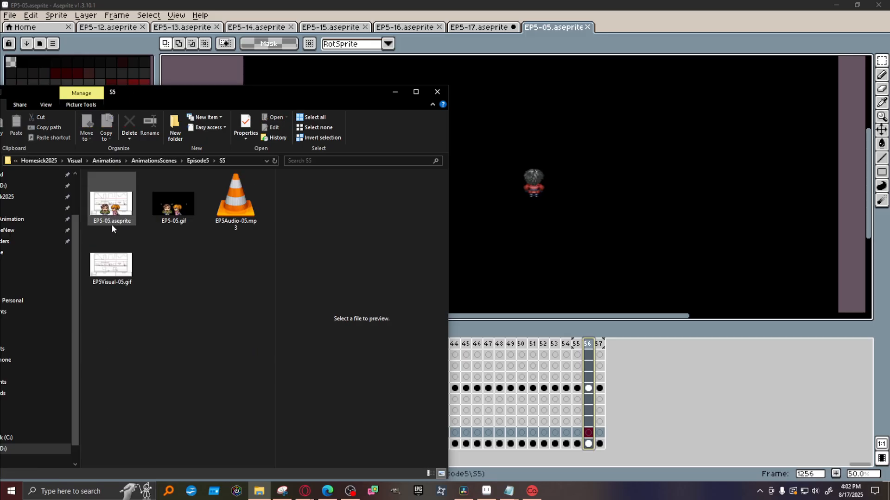
double_click(185, 208)
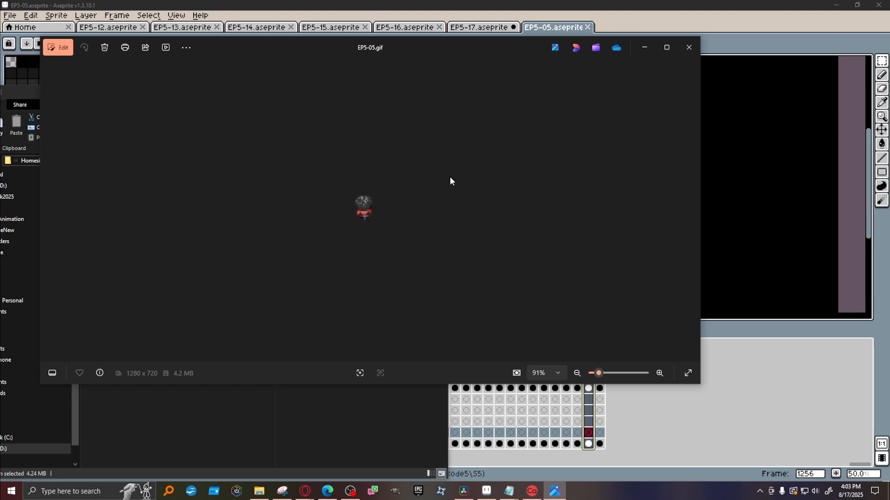
click(690, 46)
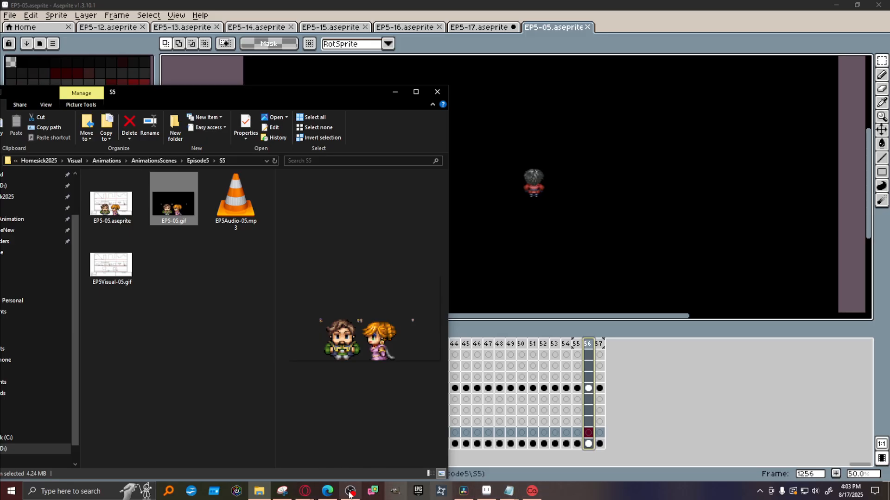
Return to DaVinci Resolve and recheck the final section of EP5-05.gif up to 01:06:23:20.
click(465, 492)
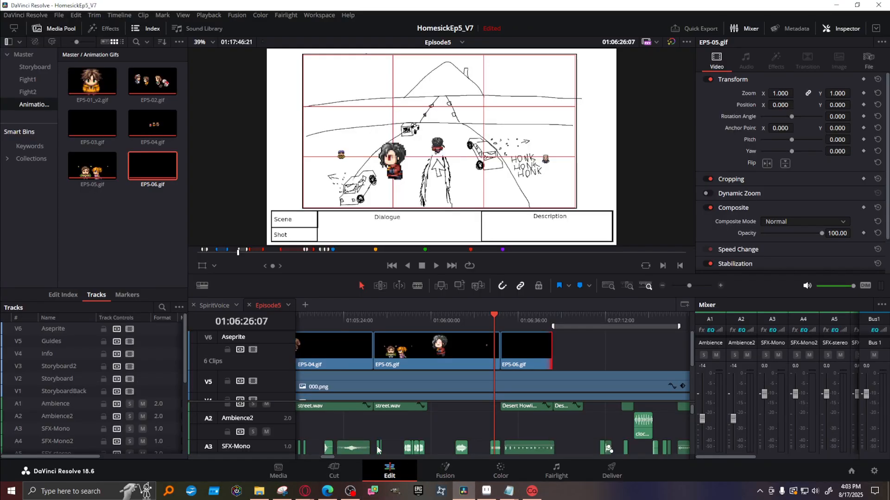
mouse_move(494, 317)
mouse_down()
mouse_move(480, 316)
mouse_move(491, 316)
mouse_up()
click(443, 368)
click(155, 162)
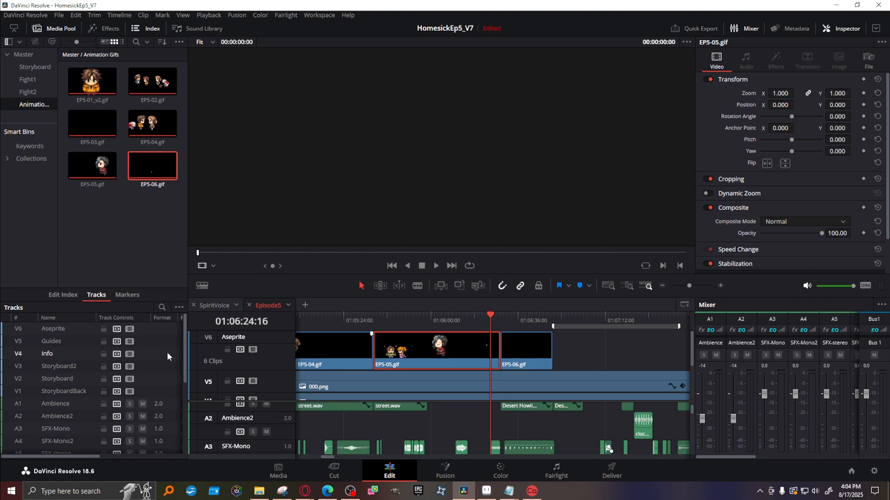
click(459, 318)
drag(460, 317, 489, 316)
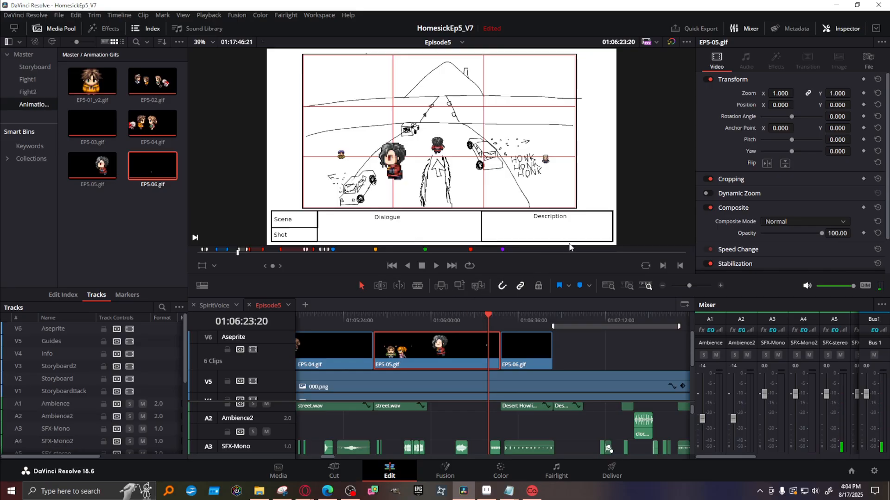
Enlarge the timeline preview at 01:06:23:20 to examine the sprites against the storyboard, and bring the Aseprite track back into view.
drag(501, 277, 502, 350)
scroll(366, 217, up, 4)
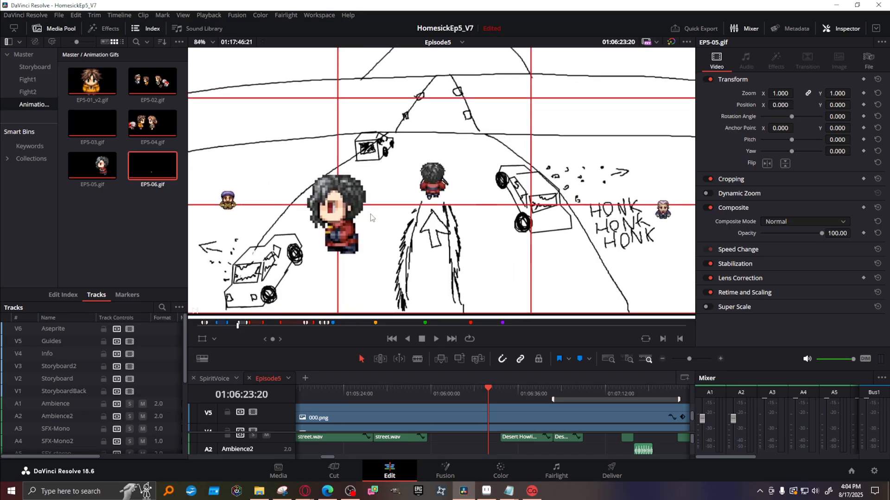
scroll(369, 217, down, 2)
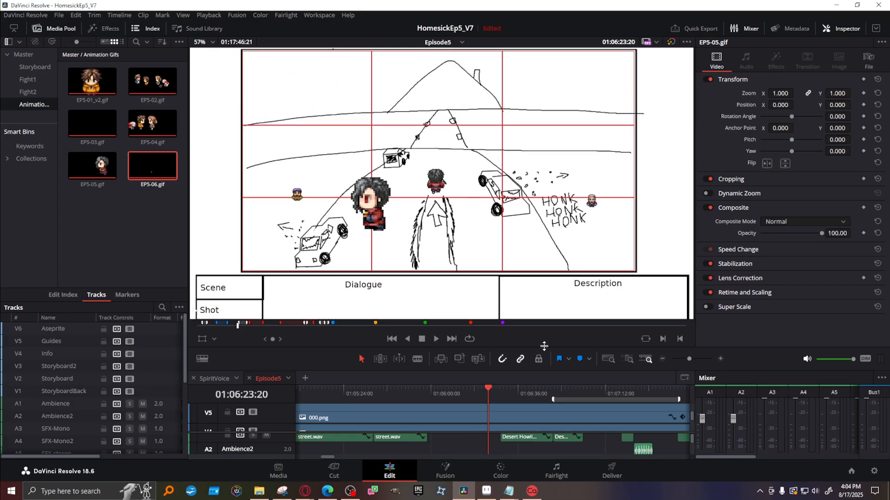
drag(548, 339, 548, 248)
click(405, 335)
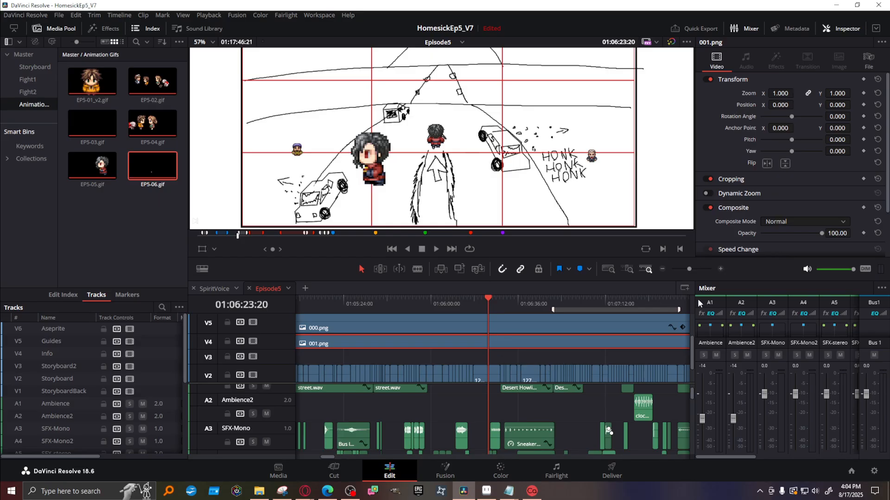
drag(692, 347, 579, 311)
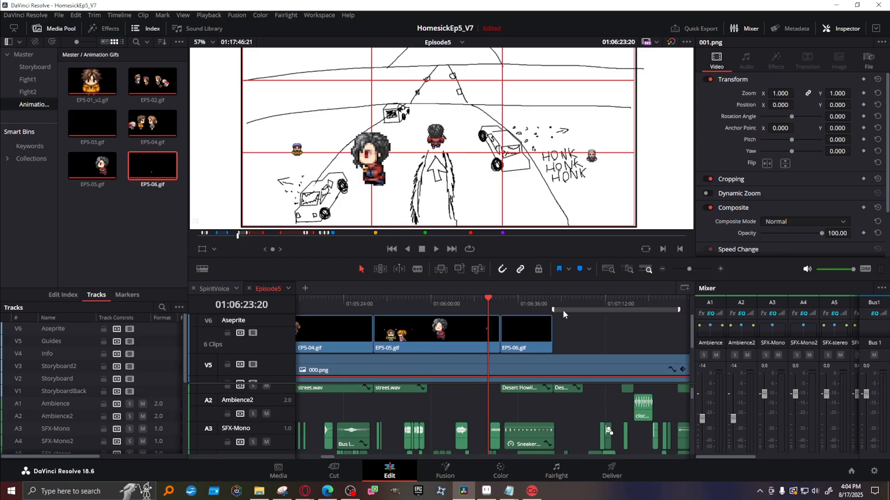
Select EP5-05.gif on the Aseprite track and check the later part of EP5-04.gif against the storyboard up to 01:05:23:10.
click(424, 330)
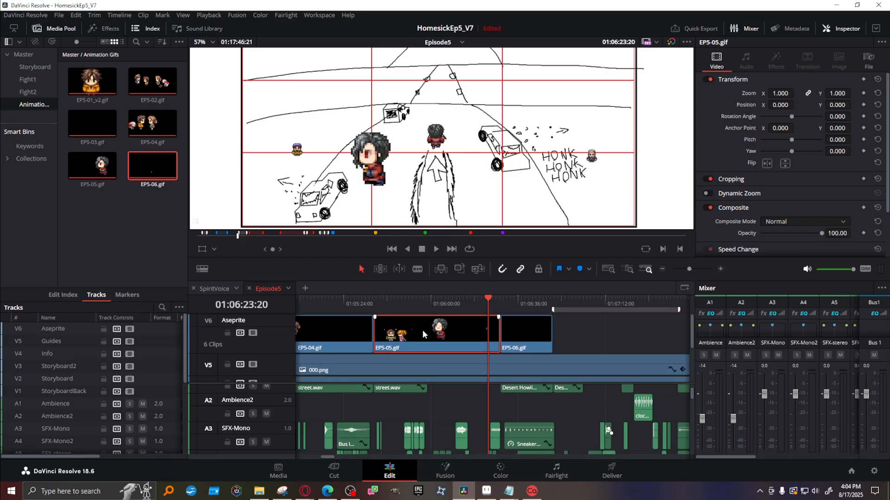
mouse_move(331, 306)
mouse_down()
mouse_move(352, 302)
mouse_move(305, 302)
mouse_move(346, 299)
mouse_move(334, 305)
mouse_up()
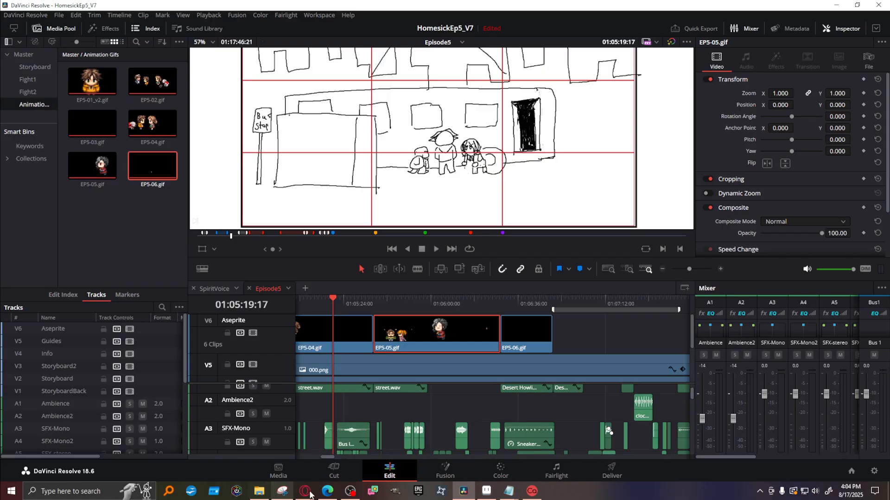
mouse_move(350, 492)
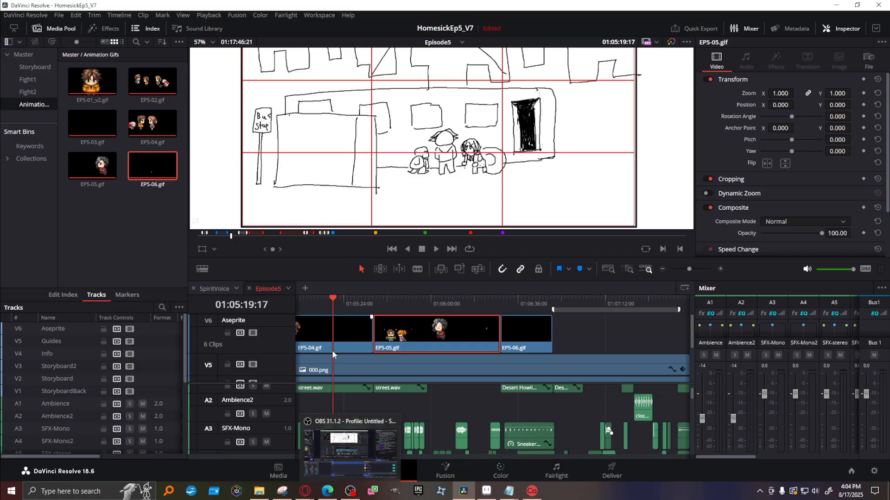
drag(329, 456, 326, 457)
click(366, 304)
drag(366, 306, 443, 302)
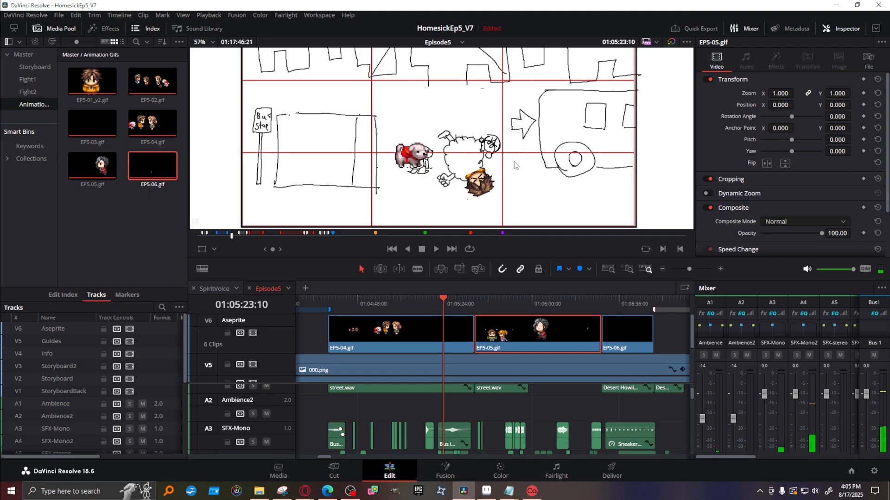
right_click(423, 309)
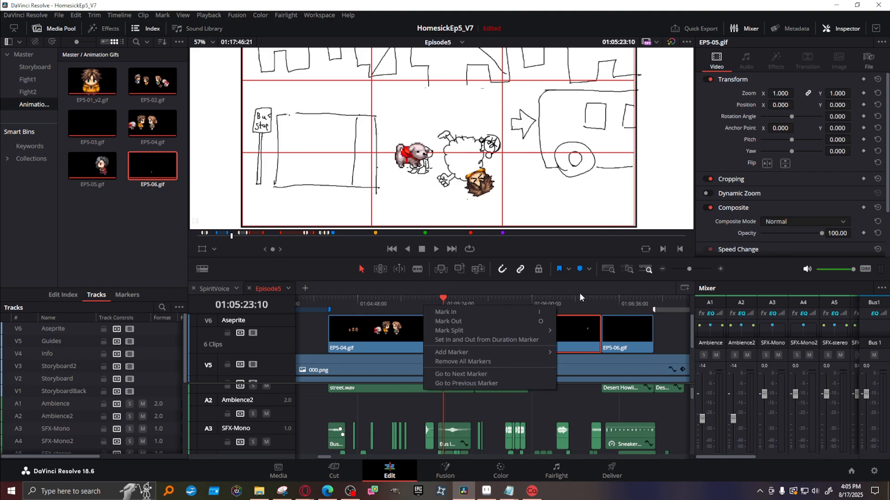
Check EP5-06.gif on the Aseprite track against the storyboard from 01:06:35:17 up to 01:06:45:05.
click(618, 306)
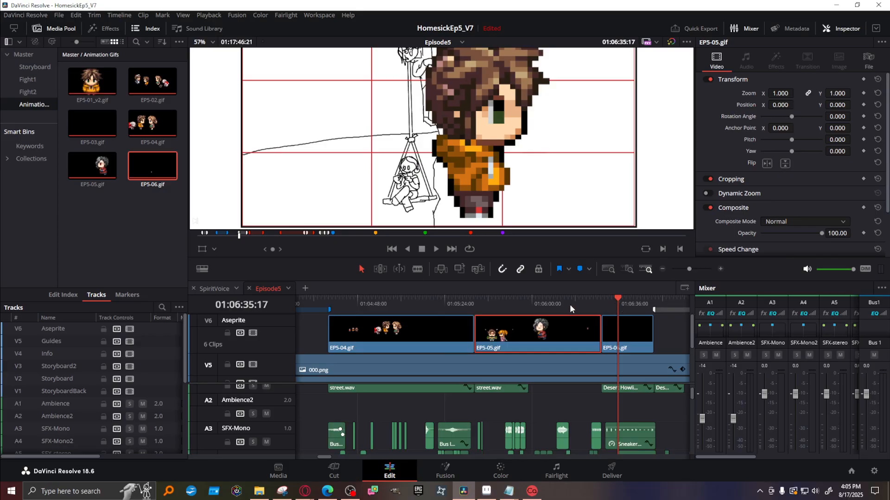
mouse_move(609, 298)
mouse_down()
mouse_move(617, 297)
mouse_move(595, 298)
mouse_move(622, 298)
mouse_up()
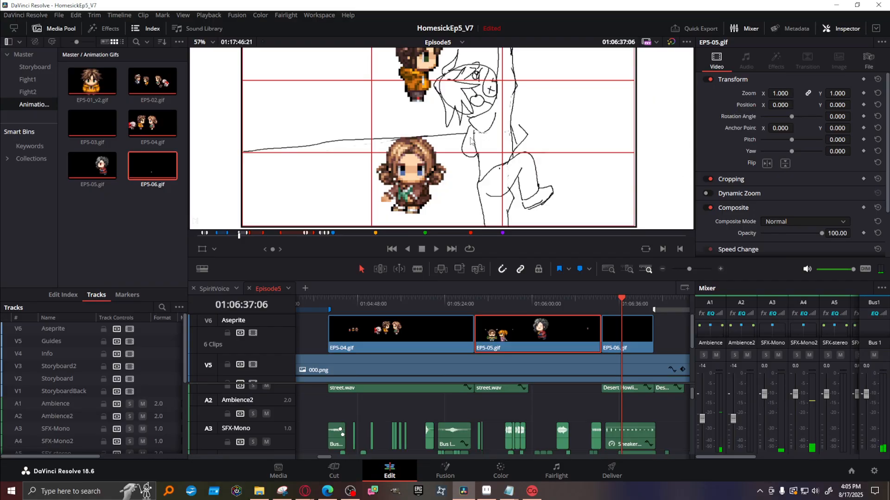
scroll(680, 139, down, 2)
drag(631, 298, 641, 299)
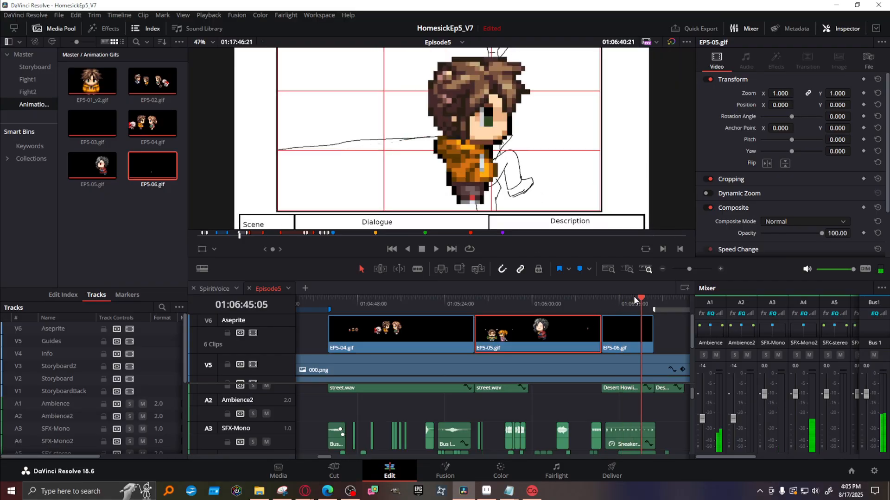
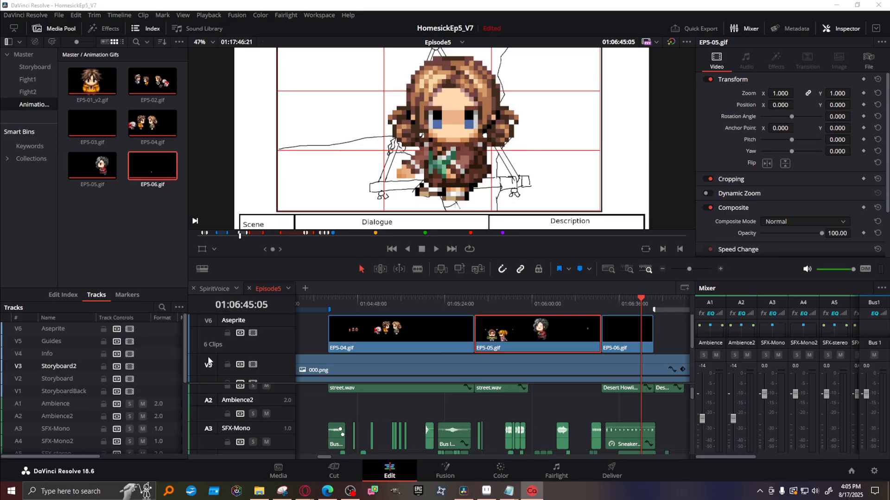
click(636, 301)
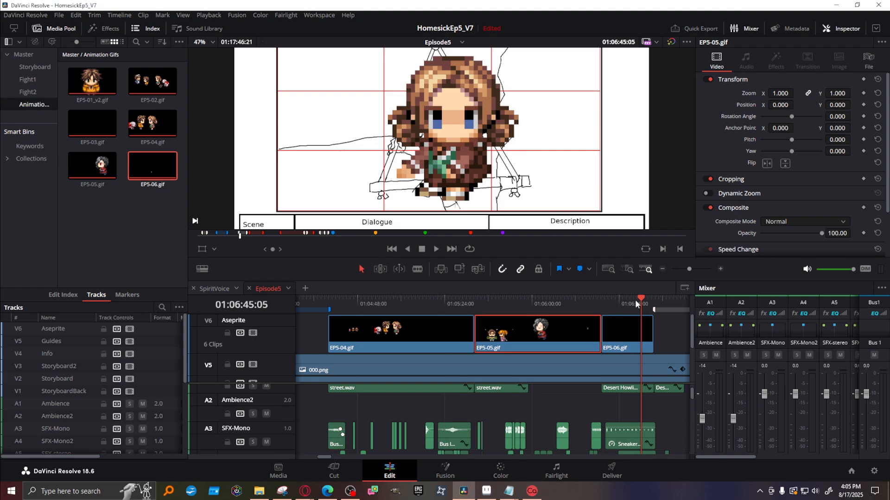
mouse_move(645, 303)
mouse_down()
mouse_move(632, 304)
mouse_move(642, 304)
mouse_up()
Switch to File Explorer and preview EP5-06.gif in the Episode5 S6 folder.
click(258, 489)
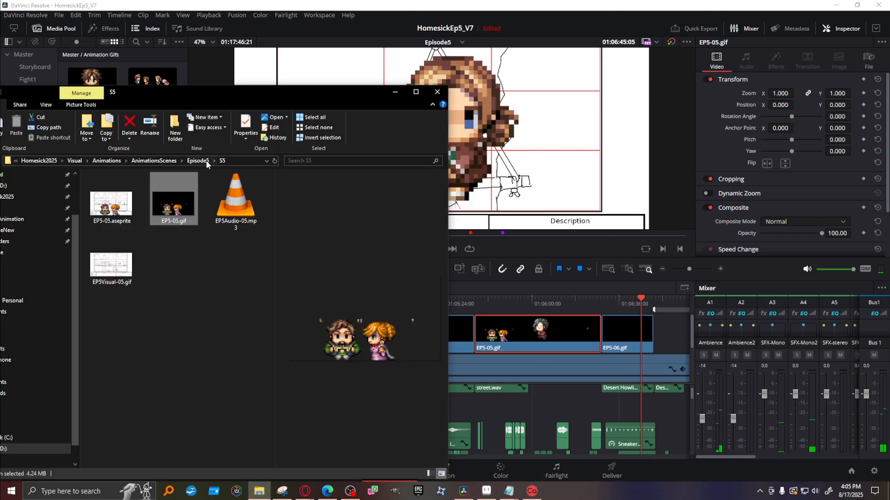
click(206, 160)
double_click(143, 235)
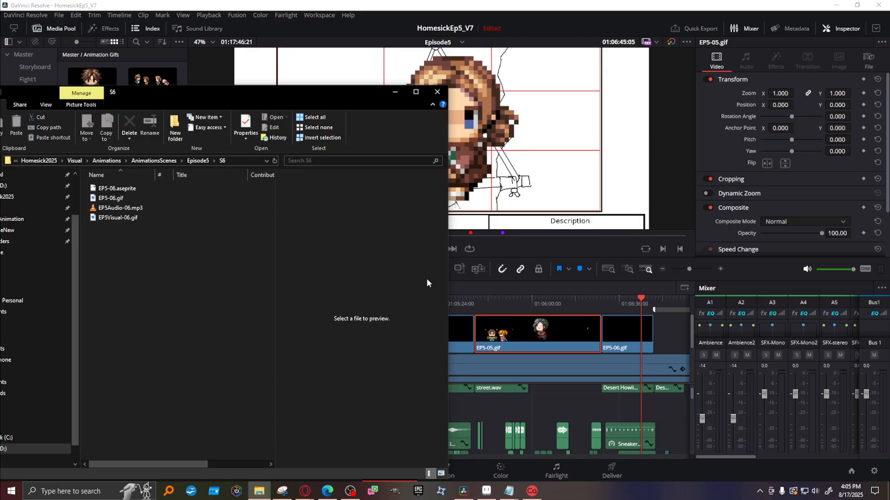
click(122, 199)
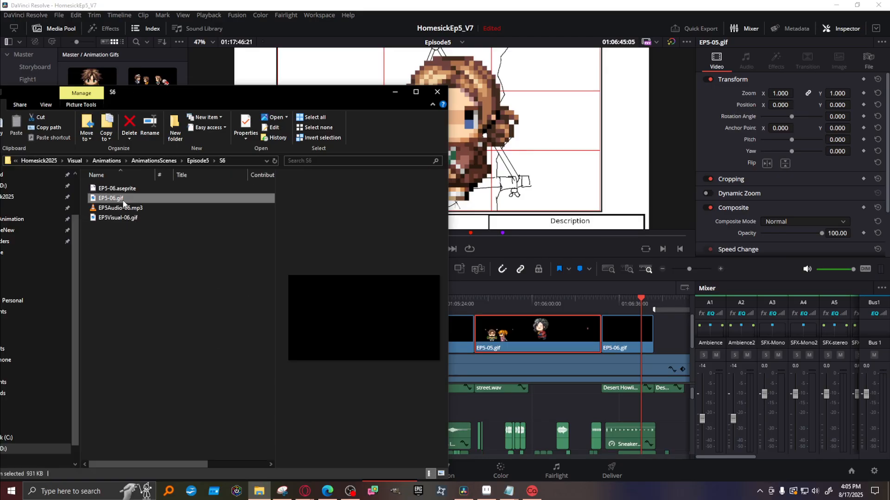
Add EP5-07.gif from the Episode5 S7 folder to the Aseprite track of the Episode5 timeline, after EP5-06.gif.
click(197, 160)
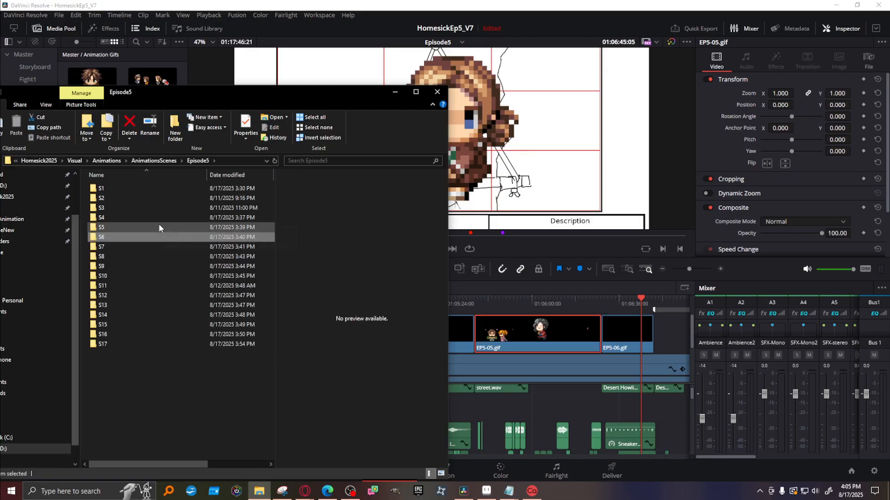
double_click(148, 247)
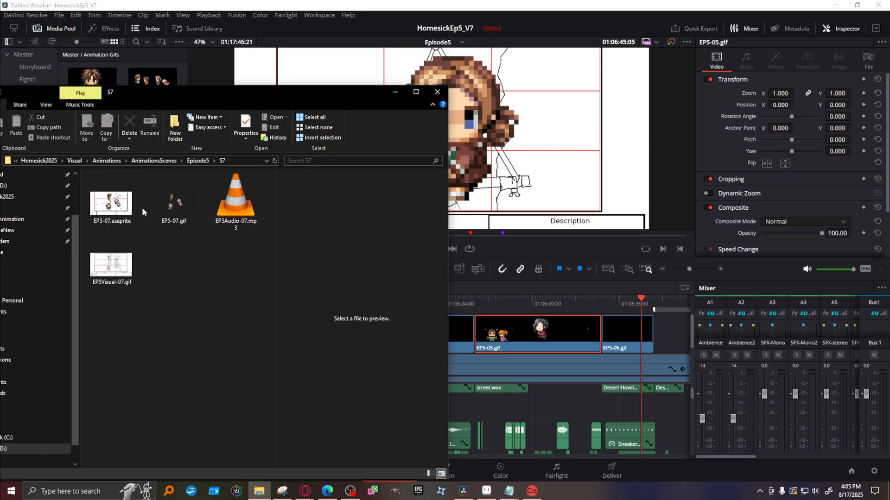
click(172, 206)
drag(172, 206, 655, 327)
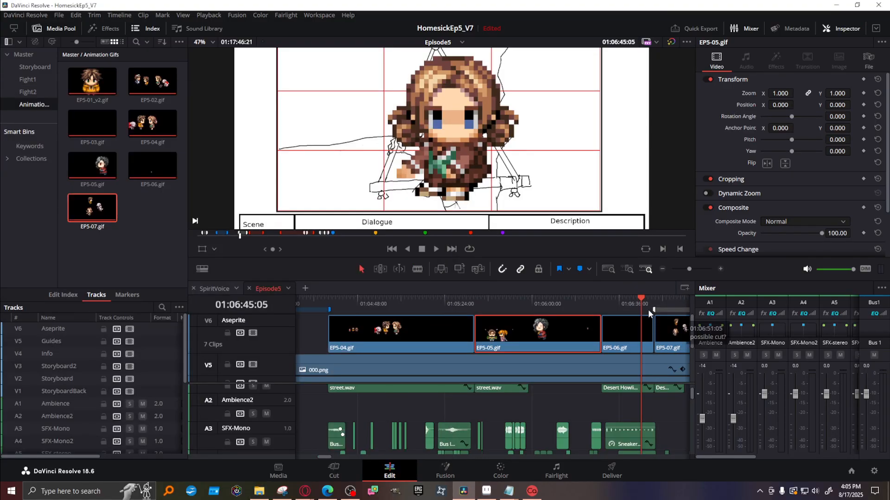
Spot-check the Aseprite clips from EP5-04.gif through the start of EP5-07.gif against the storyboard, up to 01:06:57:07.
click(425, 304)
click(535, 304)
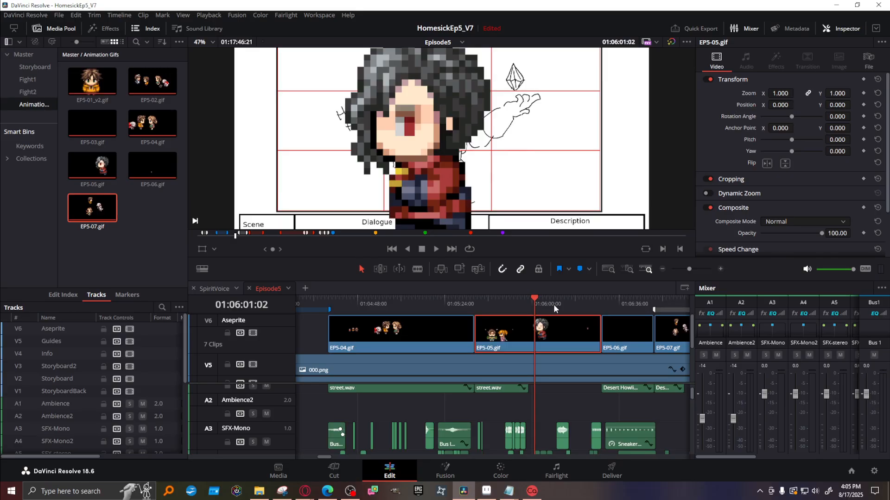
click(462, 301)
click(547, 301)
click(621, 302)
click(669, 298)
Move EP5-07.gif earlier on the Aseprite track so that it starts directly at the end of EP5-06.gif.
drag(326, 457, 337, 454)
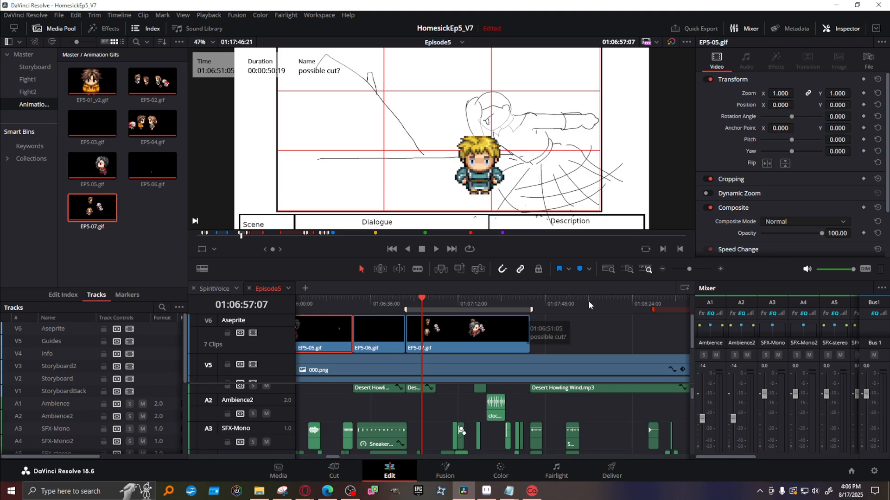
drag(689, 267, 696, 267)
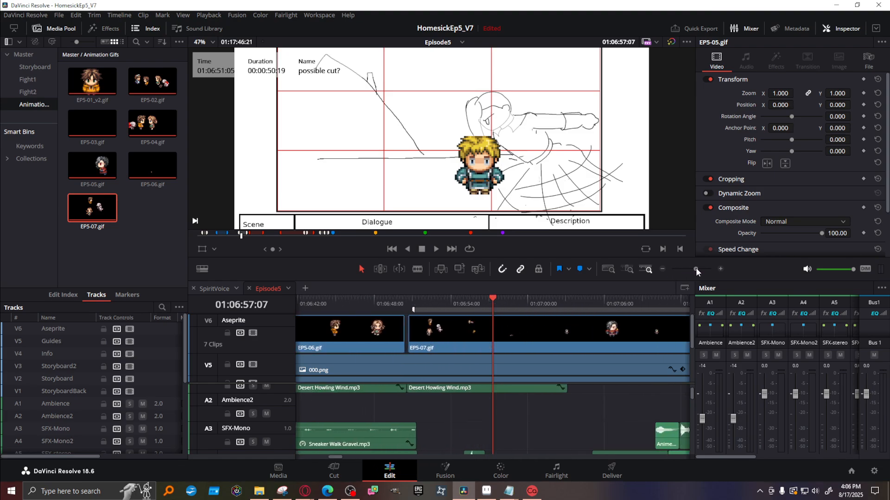
click(377, 304)
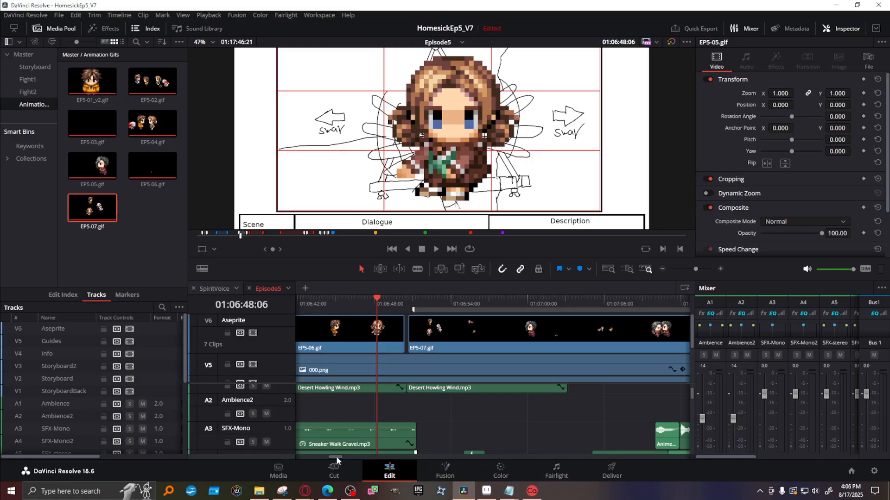
scroll(336, 456, left, 3)
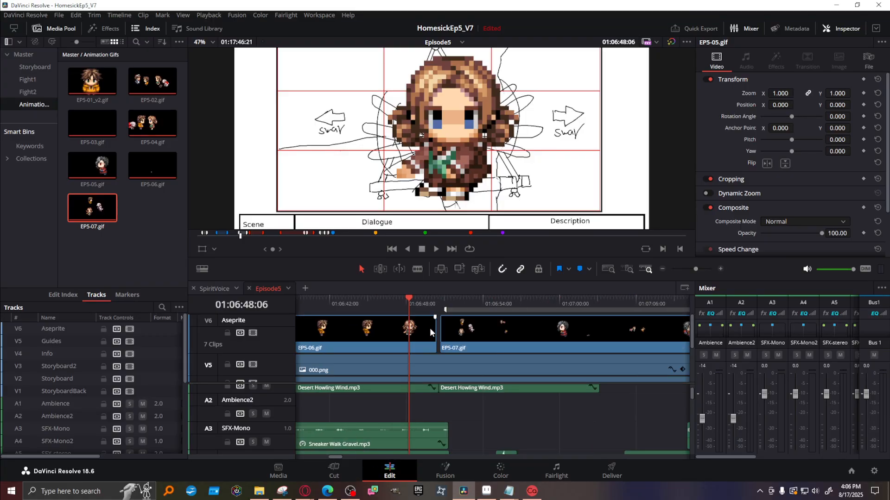
click(441, 330)
drag(475, 340, 469, 343)
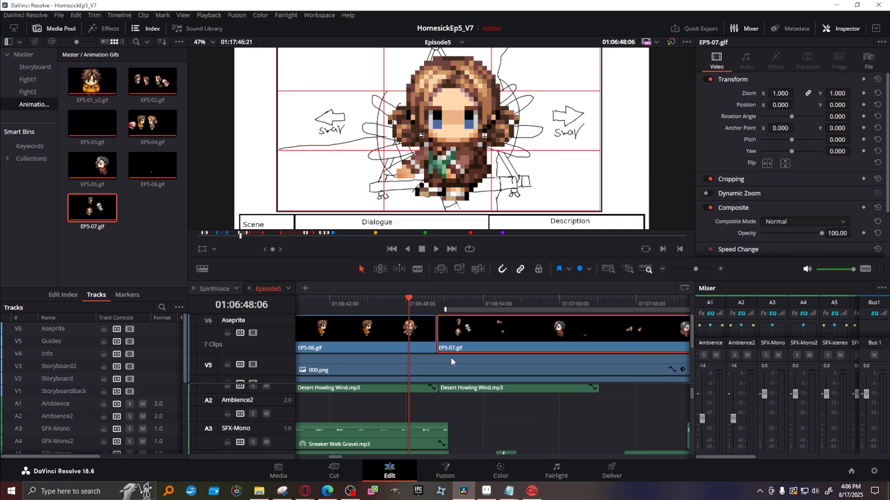
Reduce the height of video track V5 (Guides) in the timeline.
drag(694, 268, 691, 269)
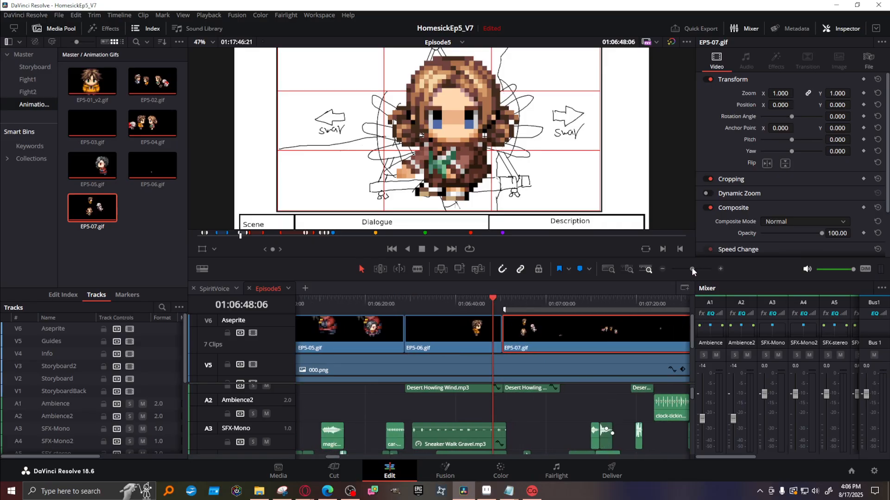
drag(691, 342, 683, 360)
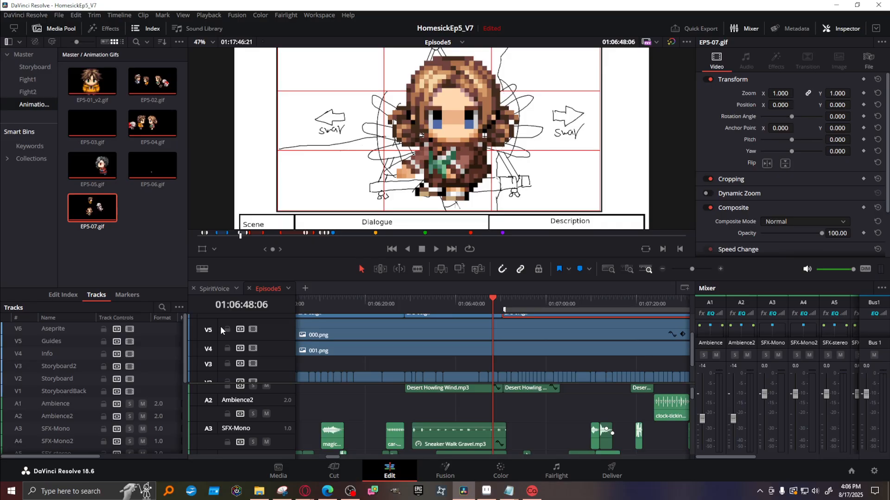
drag(204, 319, 204, 338)
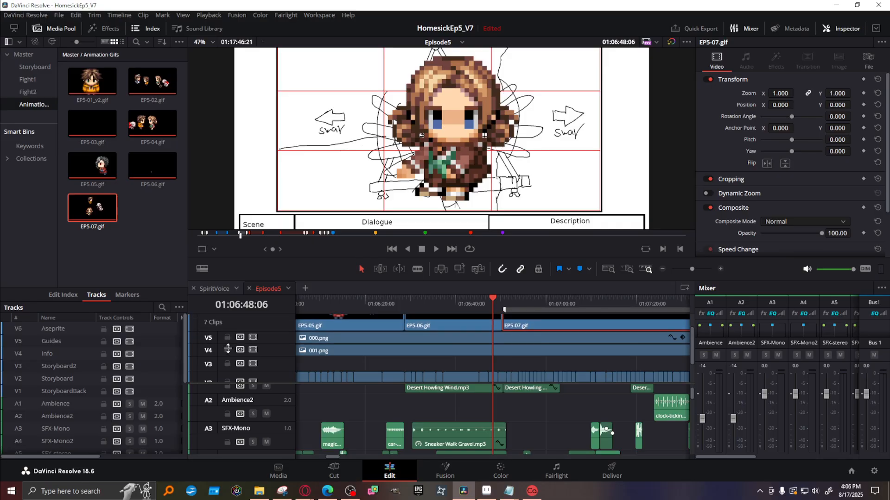
Check the opening of EP5-07.gif and shift the clip to start at 01:06:51:07, at the "possible cut?" marker.
click(504, 306)
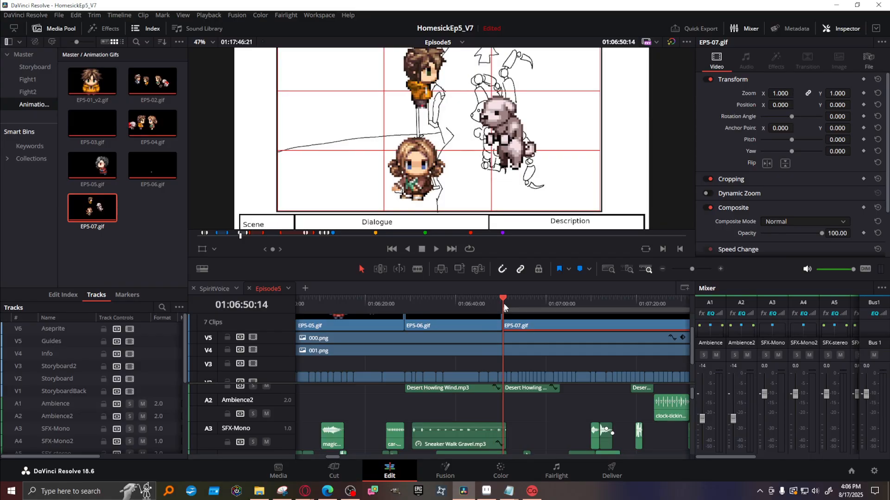
mouse_move(504, 306)
mouse_down()
mouse_move(489, 304)
mouse_move(507, 305)
mouse_up()
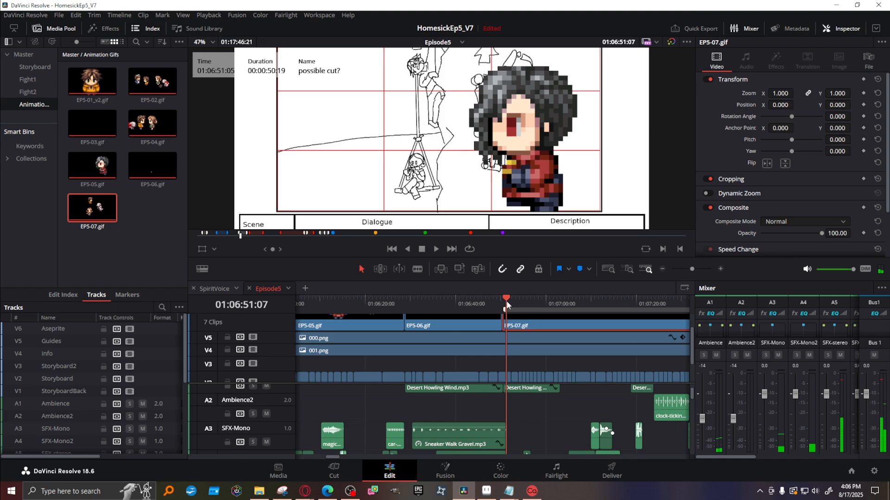
drag(554, 327, 555, 328)
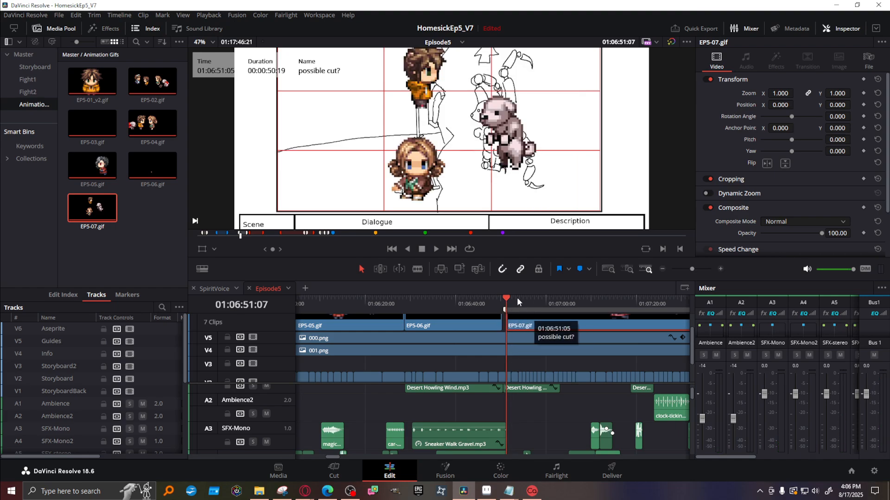
Check the shifted EP5-07.gif against the storyboard from 01:06:50:10 to the end of its section at 01:07:42:00.
mouse_move(508, 298)
mouse_down()
mouse_move(517, 302)
mouse_move(503, 301)
mouse_up()
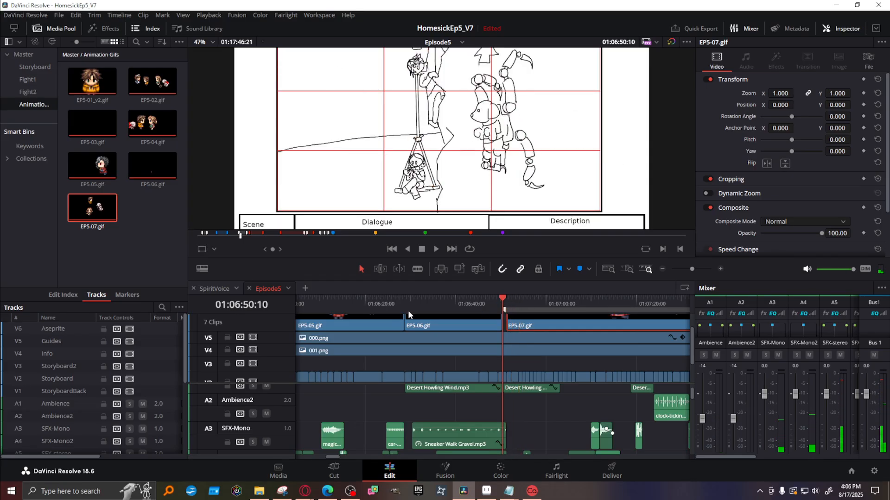
drag(443, 302, 553, 285)
drag(692, 342, 693, 326)
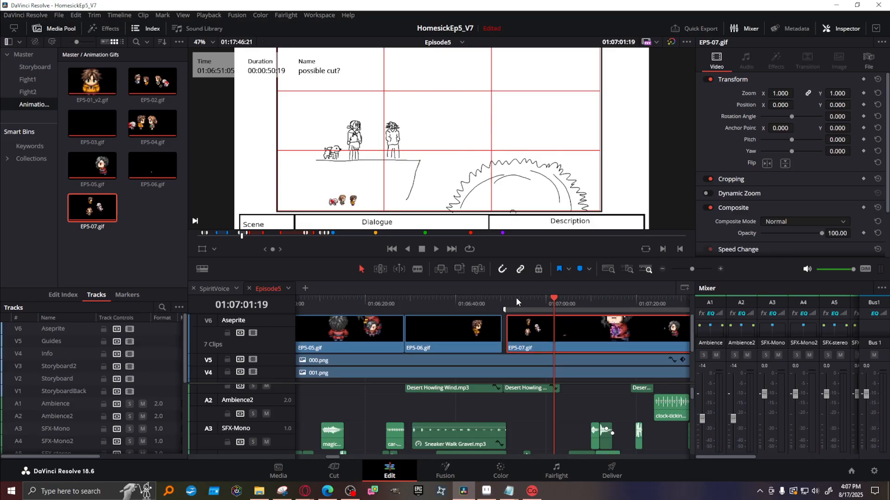
drag(515, 297, 524, 298)
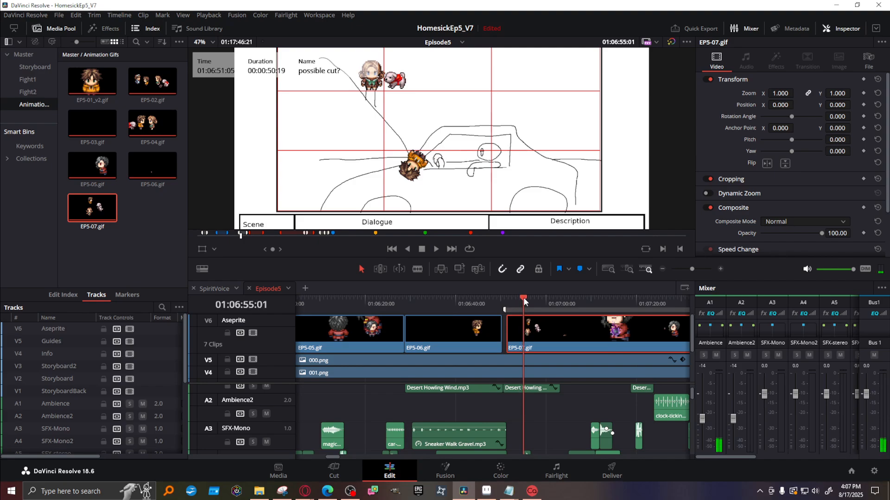
drag(692, 268, 688, 268)
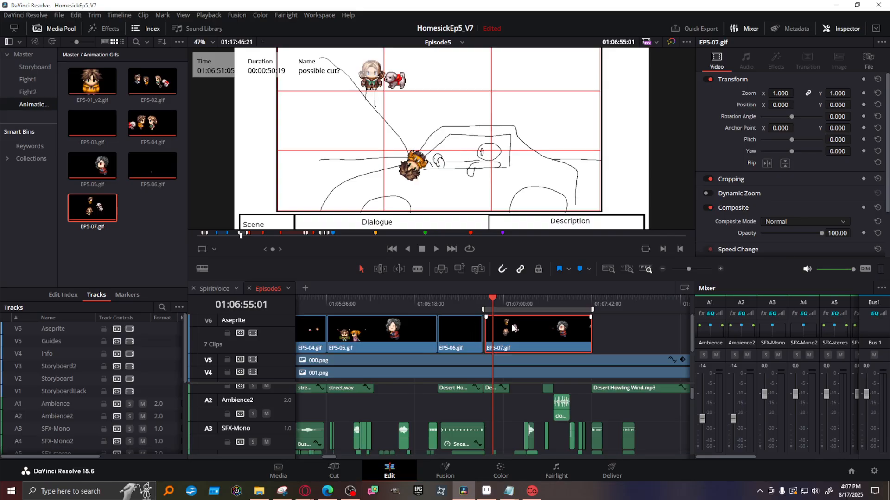
click(487, 298)
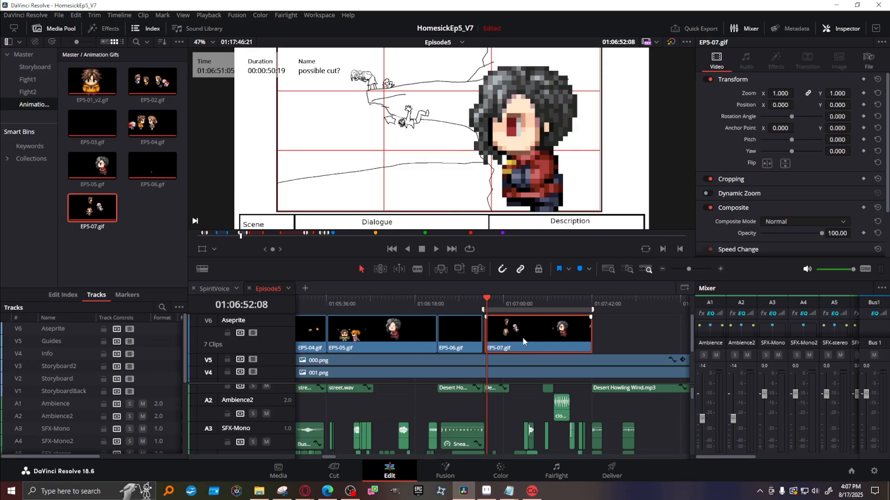
mouse_move(580, 296)
mouse_down()
mouse_move(602, 296)
mouse_move(592, 296)
mouse_up()
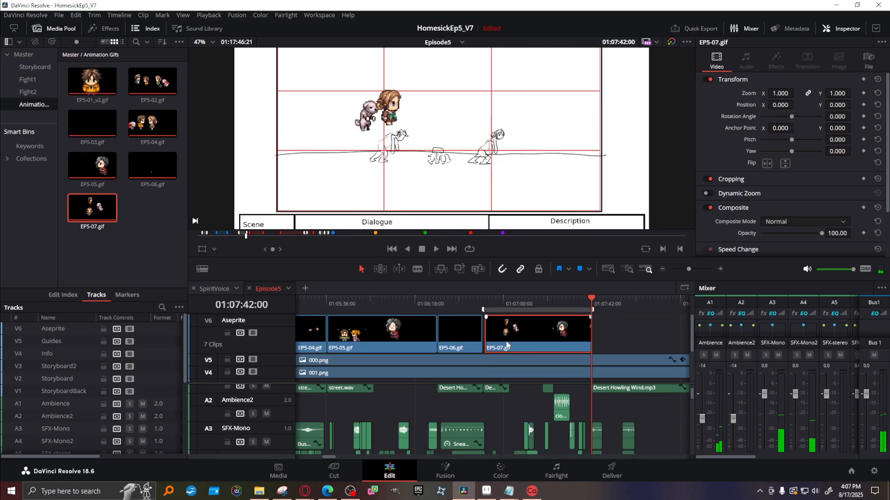
Compare EP5-07.gif with the storyboard at 01:06:52:08 and move the clip slightly earlier, toward the end of EP5-06.gif.
click(486, 302)
drag(694, 268, 701, 269)
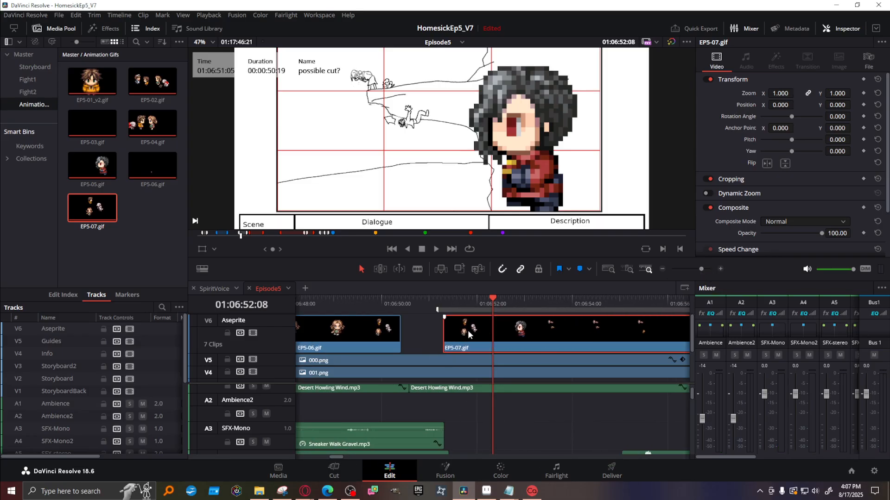
scroll(468, 330, down, 1)
scroll(428, 355, up, 1)
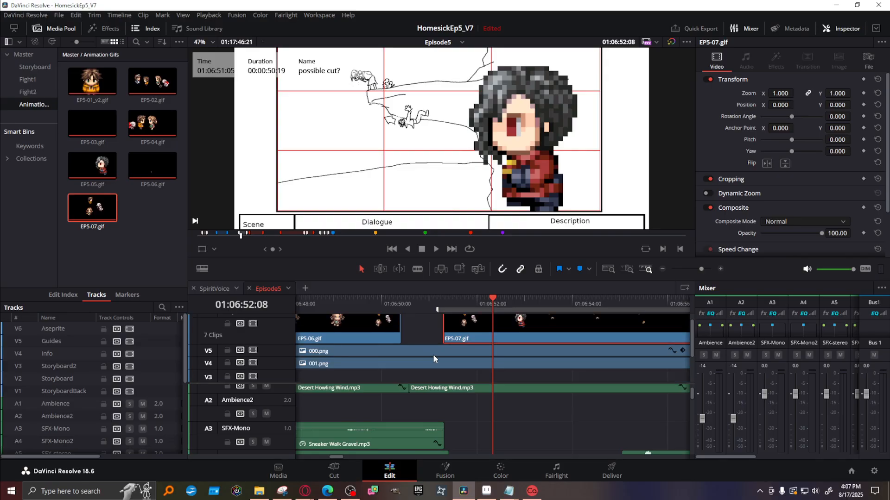
drag(444, 338, 425, 339)
drag(700, 268, 689, 268)
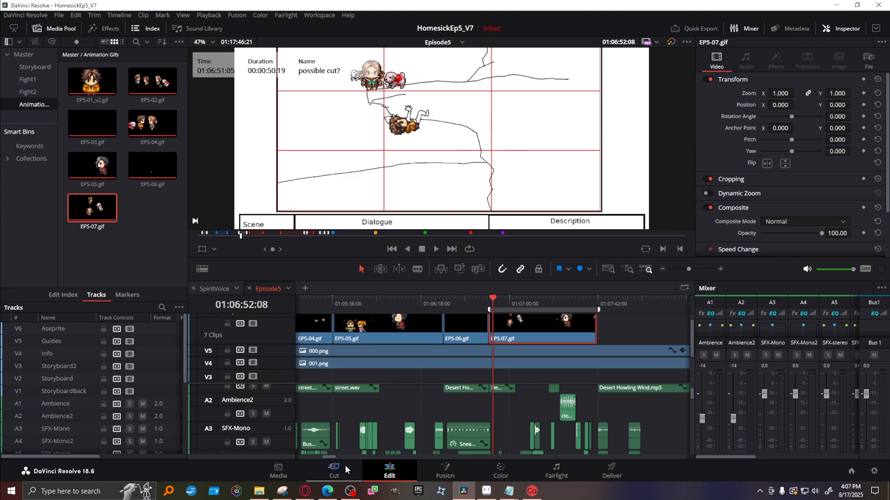
Add EP5-08.gif from the Episode5 S8 folder to the Aseprite track, directly after EP5-07.gif and up to the Fight1 marker.
drag(327, 457, 337, 457)
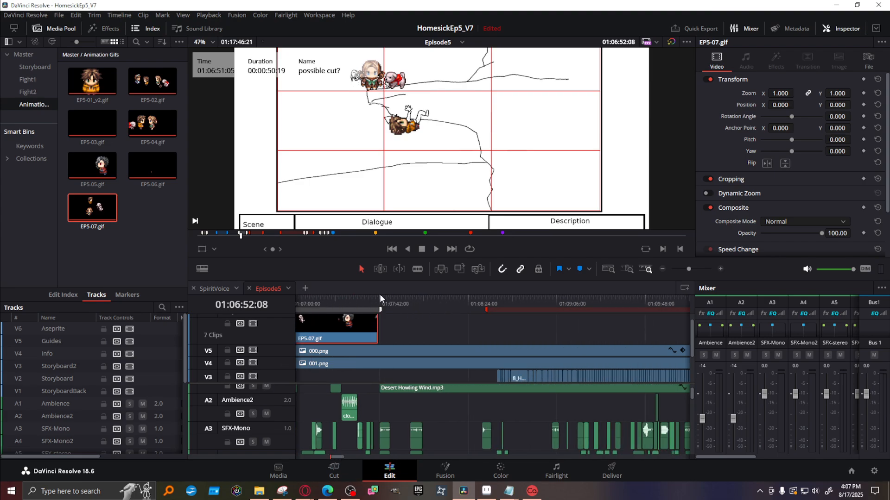
click(259, 492)
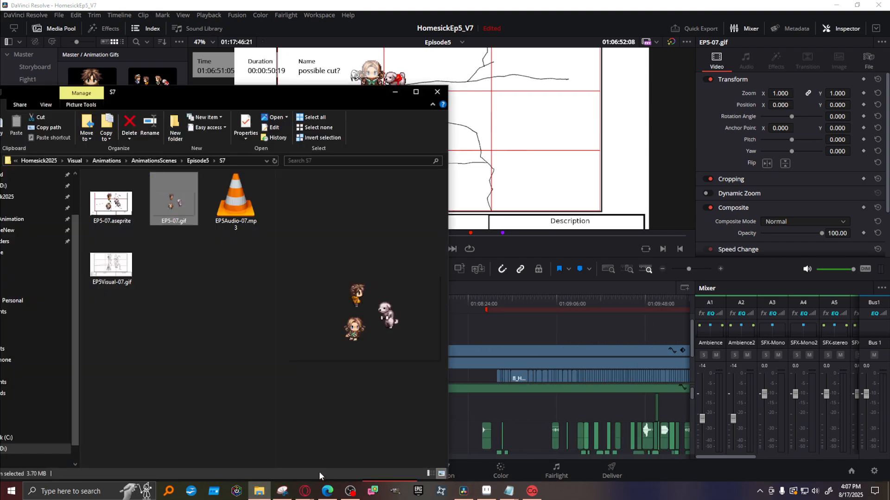
click(190, 161)
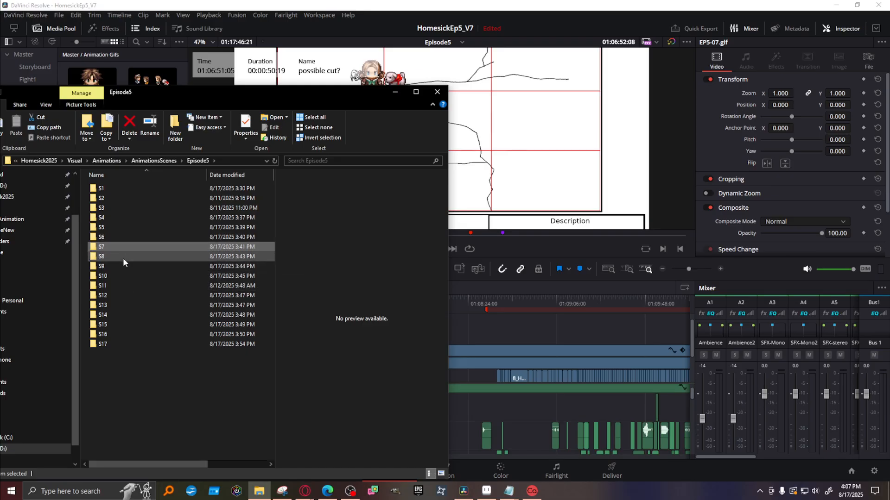
double_click(124, 258)
click(111, 198)
drag(111, 198, 478, 327)
drag(533, 335, 448, 333)
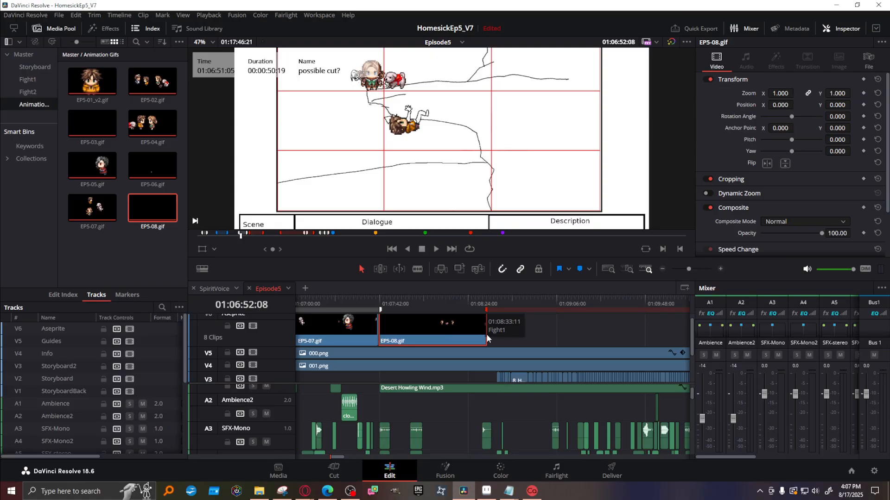
Check EP5-08.gif against the storyboard at 01:08:04:08, 01:08:18:18 and 01:08:25:07.
drag(396, 298, 426, 295)
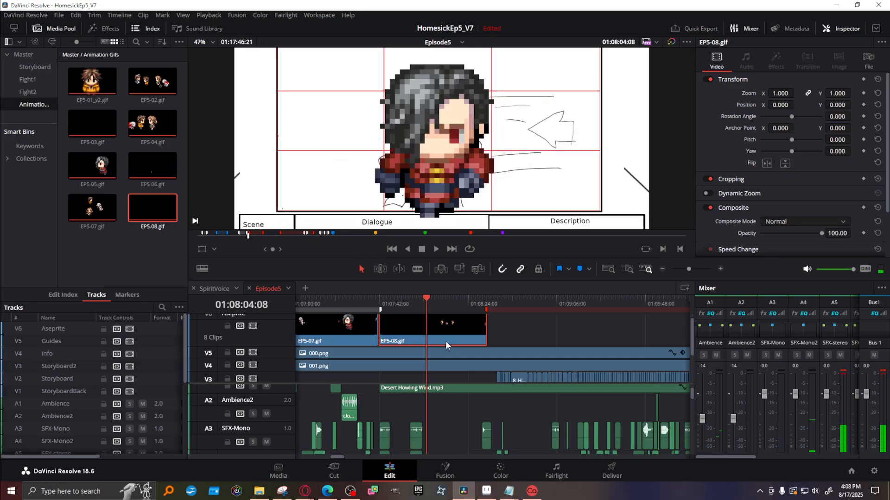
click(457, 302)
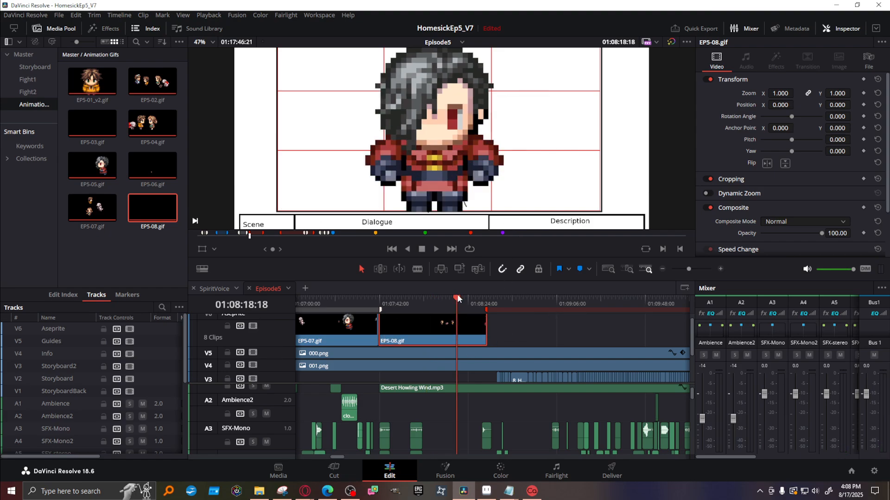
click(470, 298)
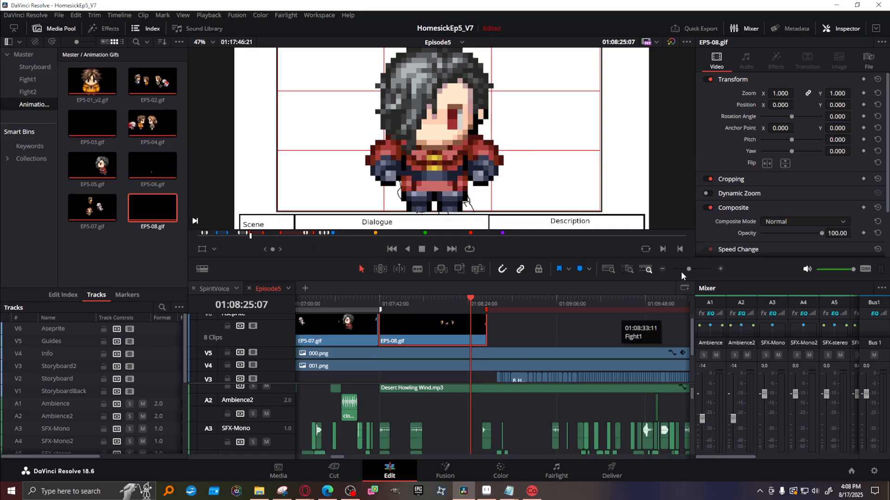
Add EP5-09.gif from the Episode5 S9 folder to the Aseprite track, near the end of the Fight1 section.
drag(686, 267, 681, 268)
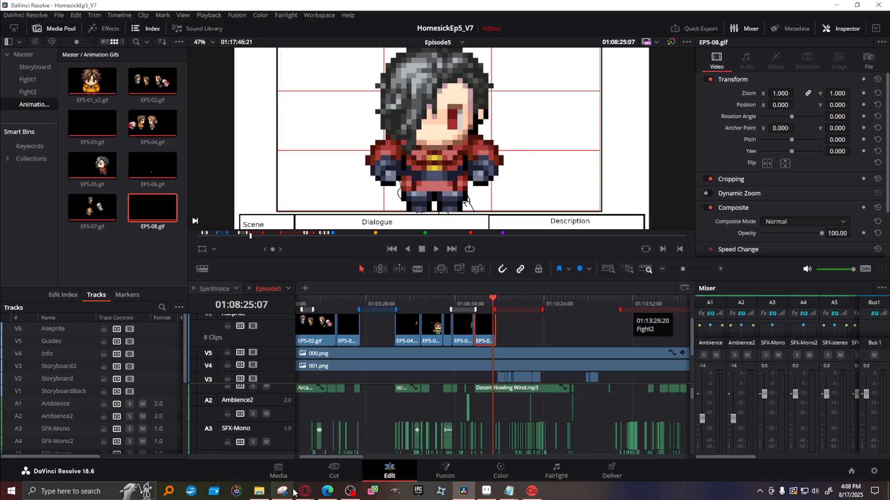
drag(346, 455, 358, 456)
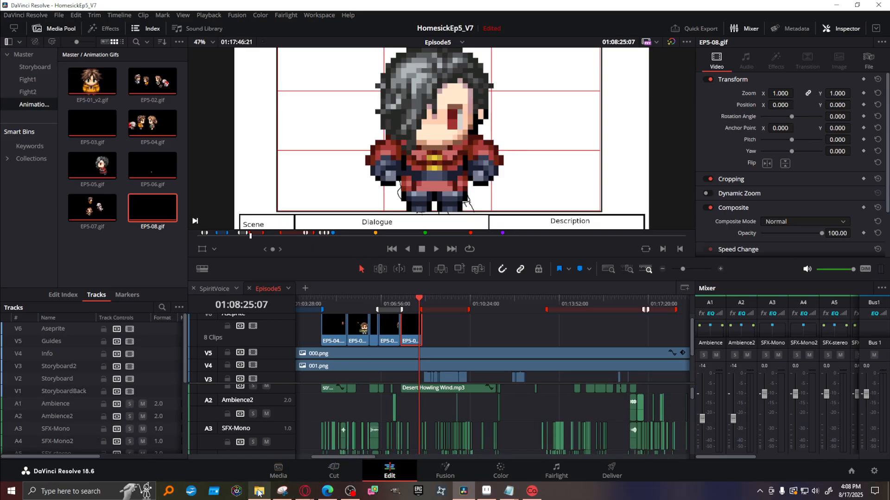
click(259, 491)
click(192, 161)
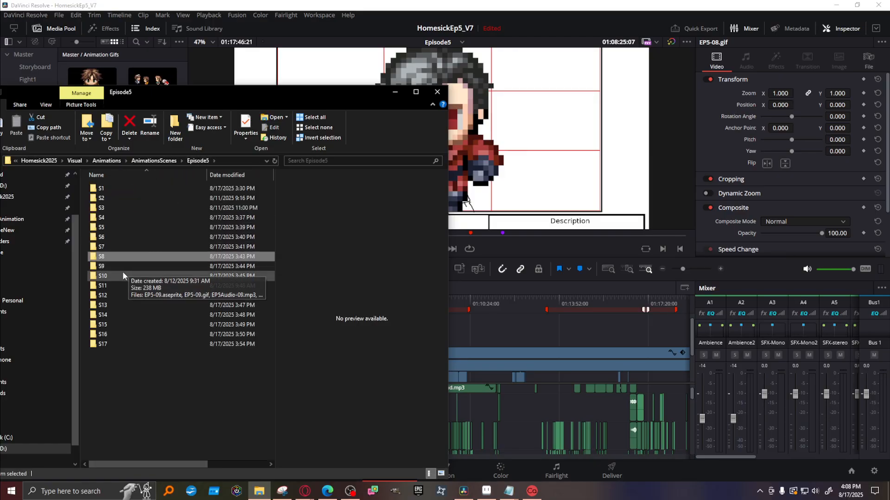
double_click(121, 270)
drag(196, 208, 469, 346)
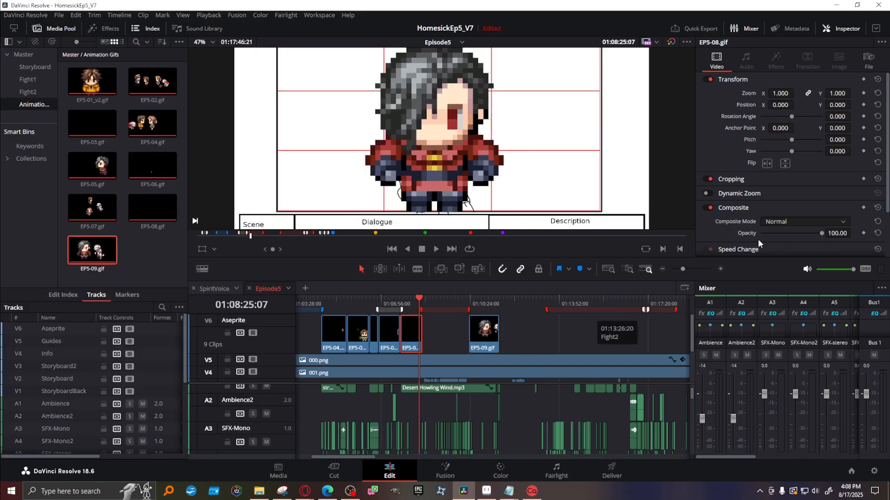
Move EP5-09.gif earlier to start where the Fight1 clips on V3 end, and check it against the storyboard up to 01:11:06:08.
drag(683, 268, 689, 267)
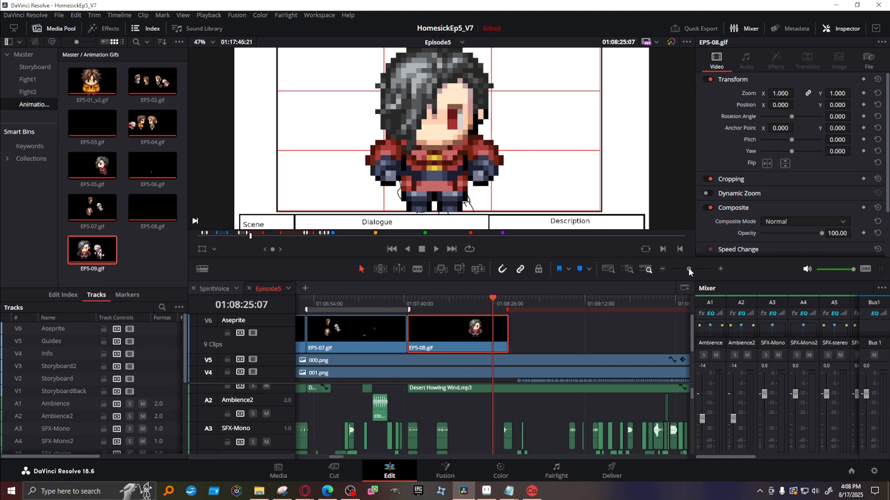
drag(341, 458, 359, 449)
click(342, 309)
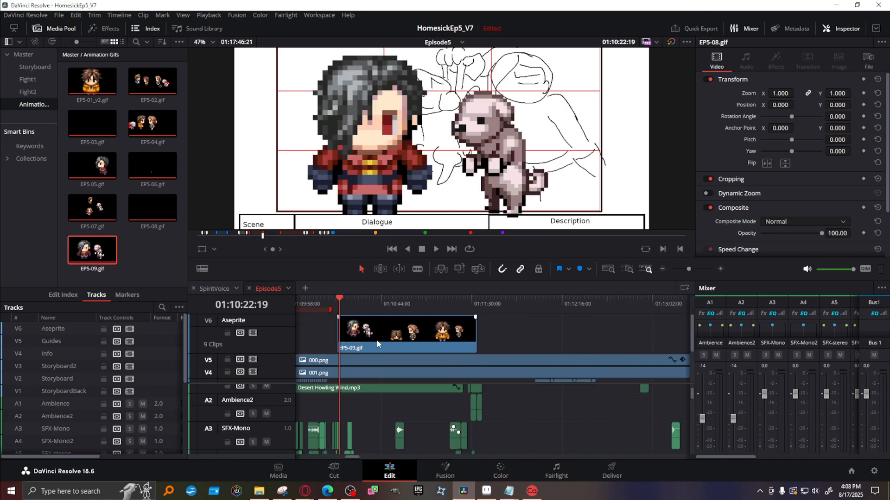
drag(374, 340, 365, 340)
scroll(669, 346, down, 2)
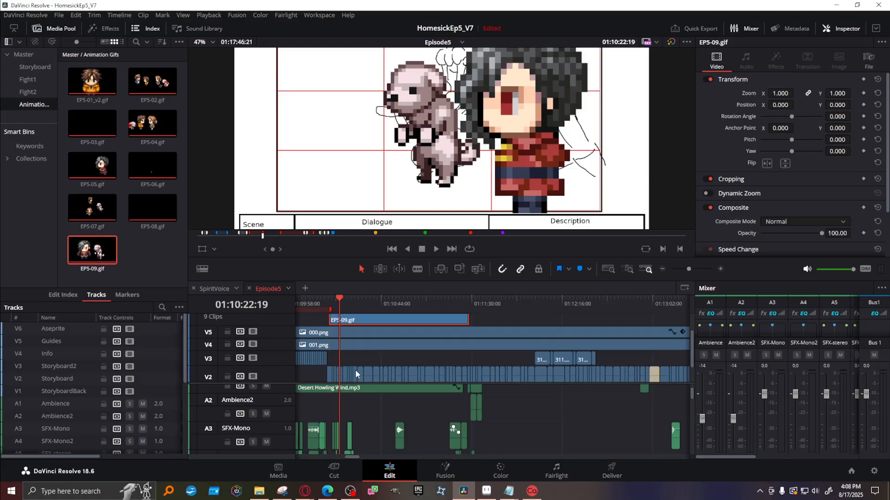
mouse_move(369, 318)
mouse_down()
mouse_move(323, 301)
mouse_move(425, 299)
mouse_up()
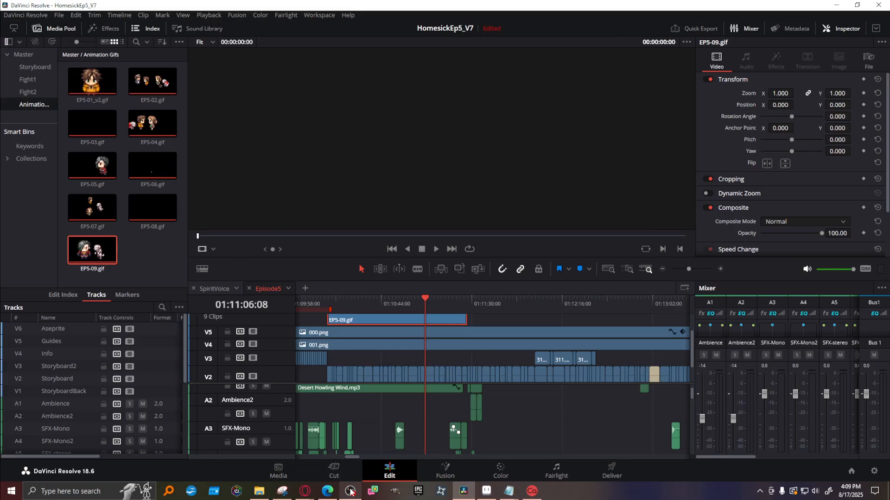
Add EP5-10.gif from the Episode5 S10 folder to the Aseprite track, right behind EP5-09.gif.
click(259, 491)
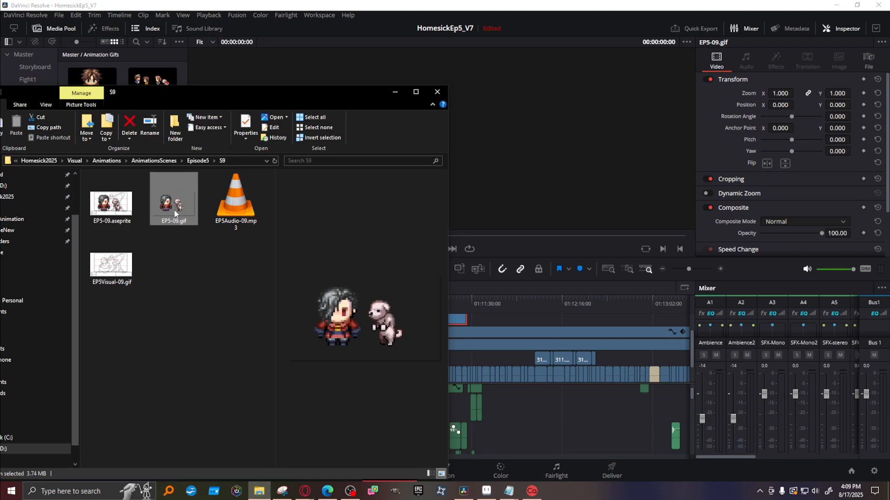
click(194, 162)
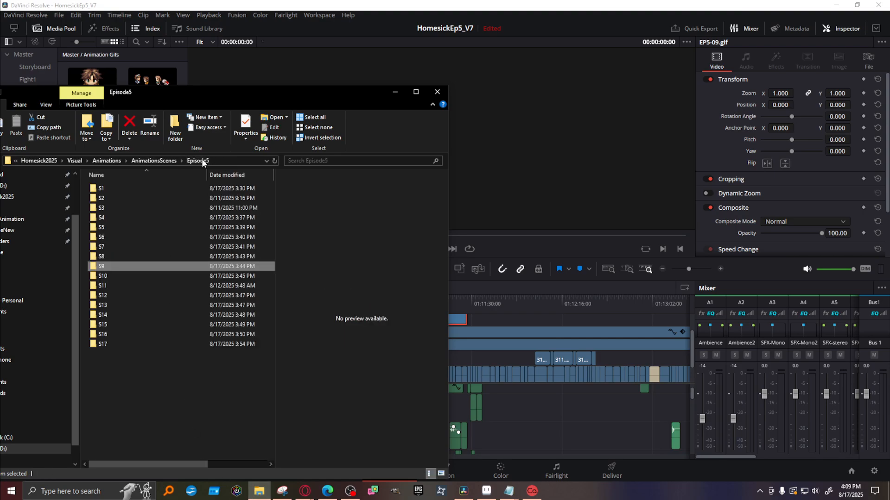
double_click(113, 274)
click(187, 215)
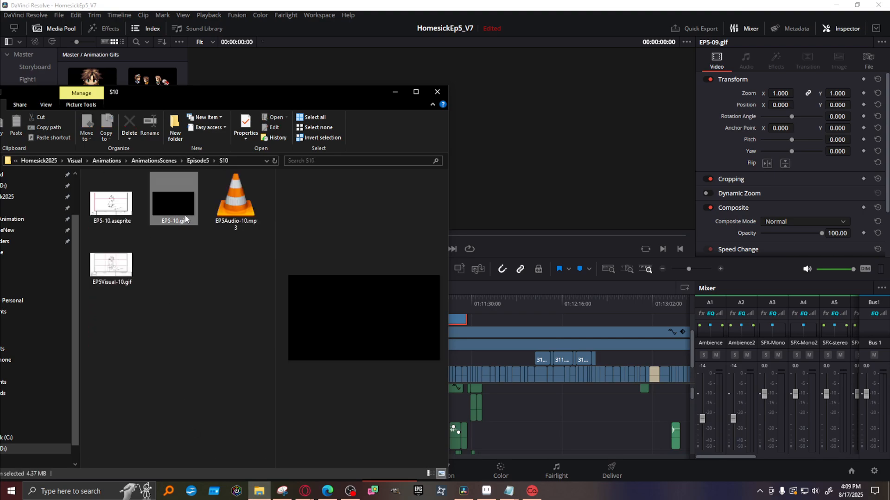
drag(168, 207, 468, 339)
Compare the transition from EP5-09.gif to EP5-10.gif with the storyboard and sound around 01:11:29:12.
click(469, 299)
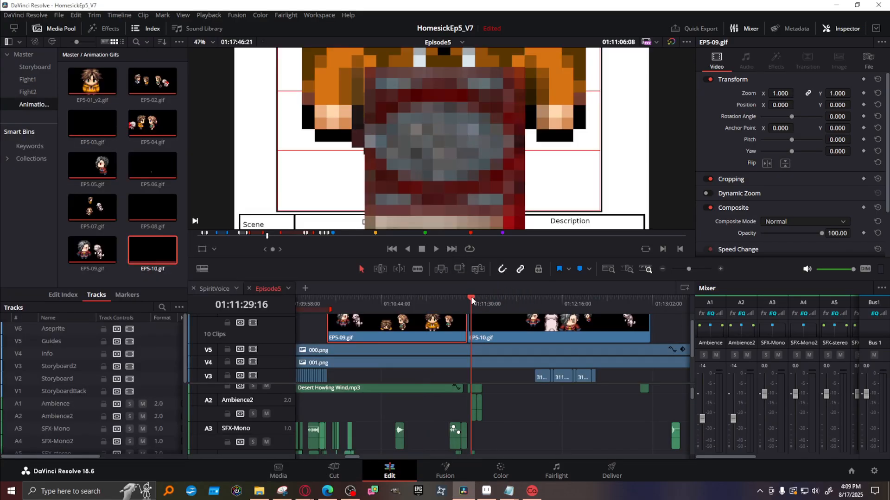
click(472, 299)
mouse_move(473, 299)
mouse_down()
mouse_move(510, 300)
mouse_move(470, 300)
mouse_up()
drag(690, 268, 692, 269)
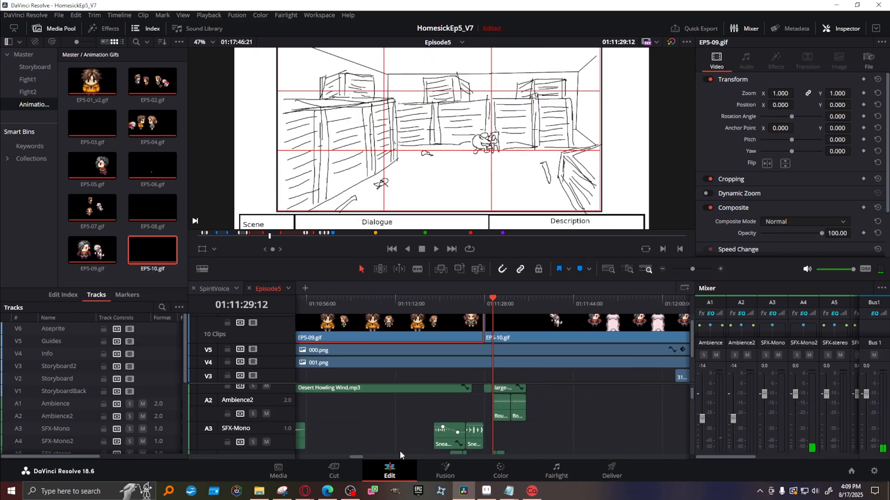
drag(358, 457, 362, 458)
mouse_move(344, 300)
mouse_down()
mouse_move(365, 300)
mouse_move(327, 308)
mouse_up()
drag(332, 308, 354, 304)
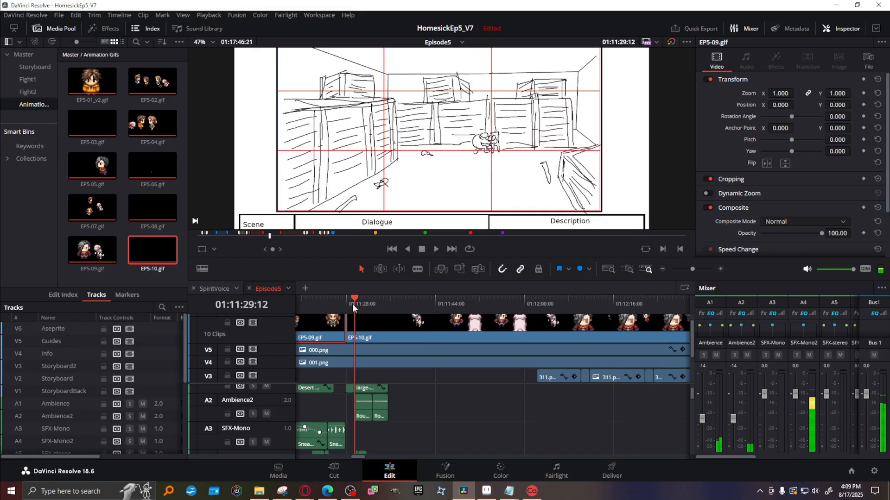
Nudge EP5-10.gif to start with the warehouse exterior panel at 01:11:28:00 and check it up to 01:11:47:07.
scroll(384, 353, down, 2)
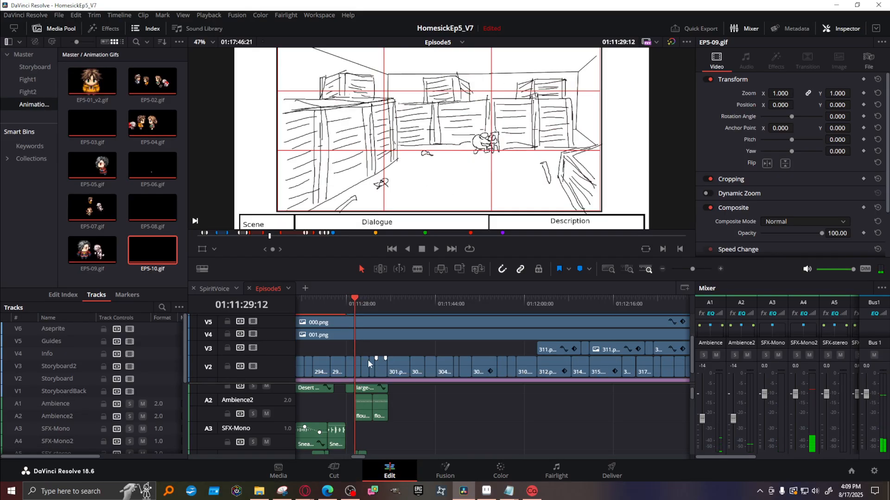
drag(359, 301, 346, 301)
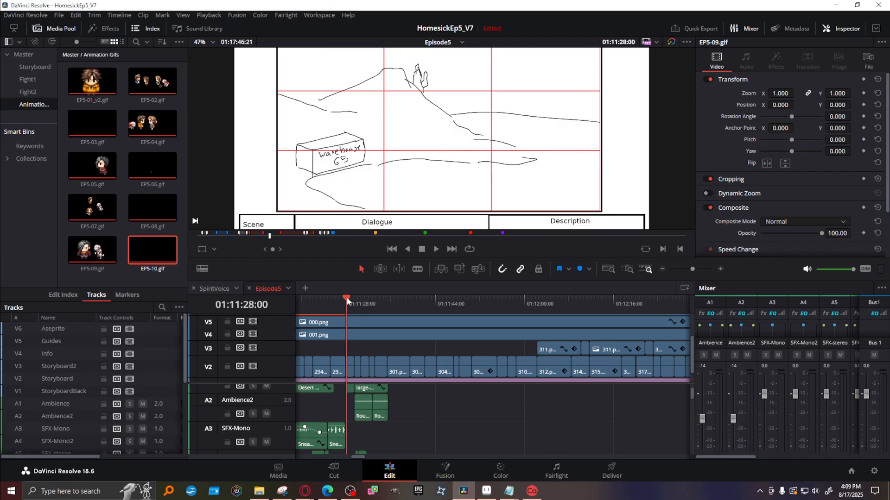
scroll(397, 368, up, 2)
drag(374, 334, 376, 333)
drag(348, 299, 454, 293)
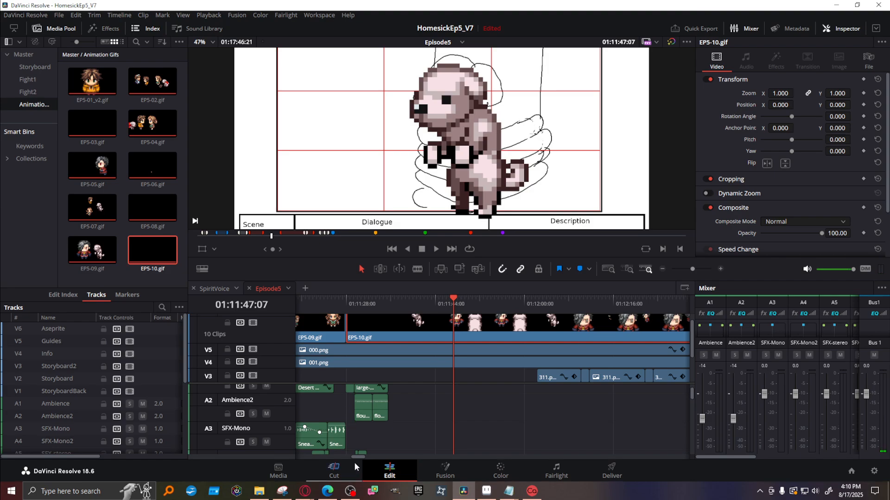
Add EP5-12.gif from the Episode5 S12 folder to the Aseprite track, after EP5-10.gif.
drag(696, 268, 689, 268)
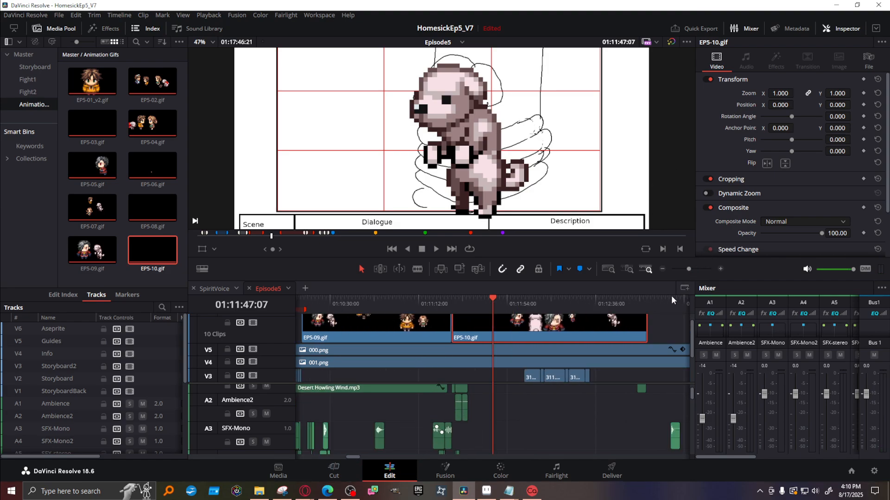
scroll(686, 329, up, 2)
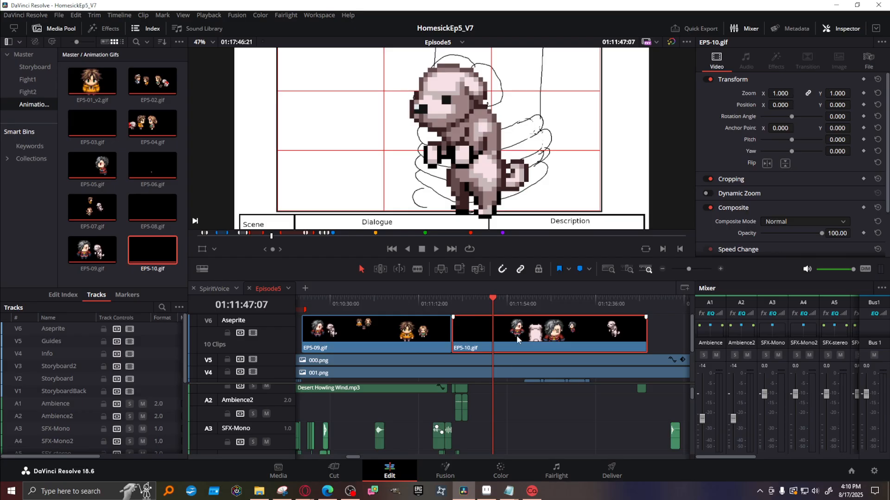
drag(689, 269, 683, 269)
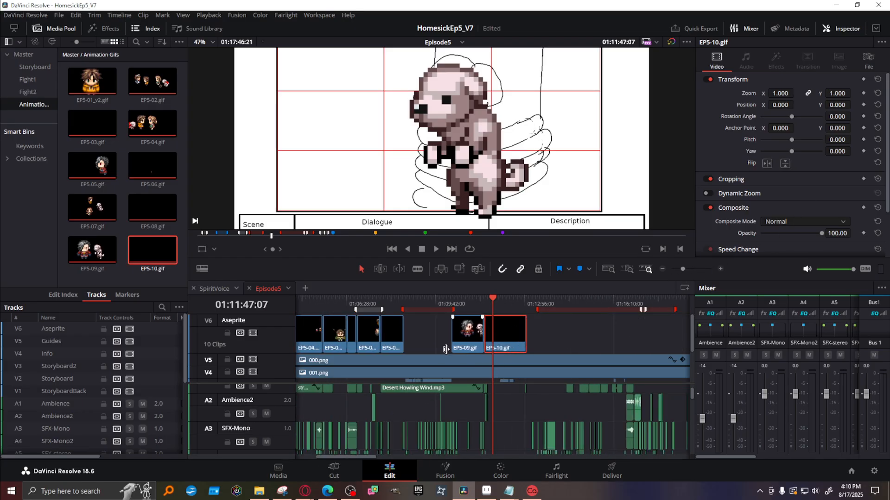
click(259, 492)
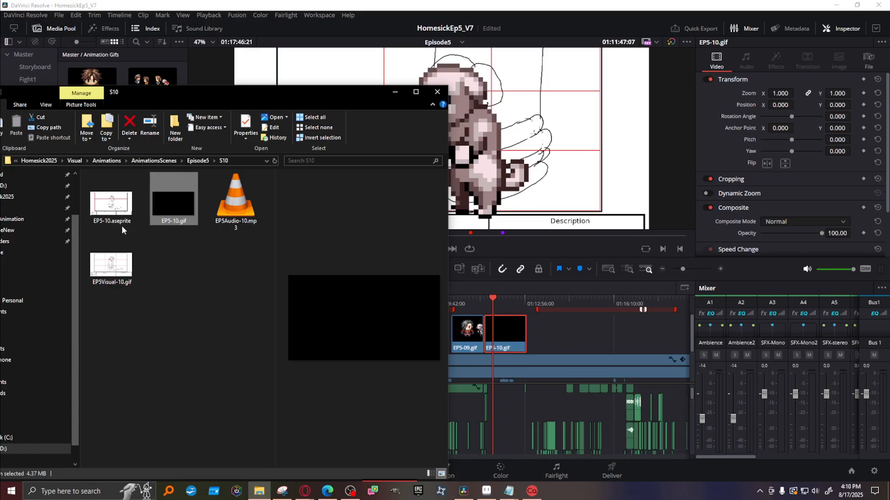
click(197, 161)
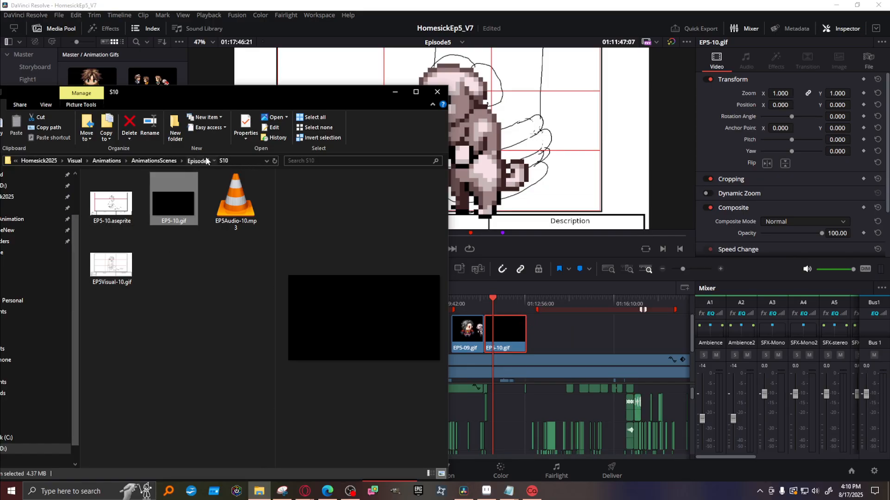
double_click(123, 296)
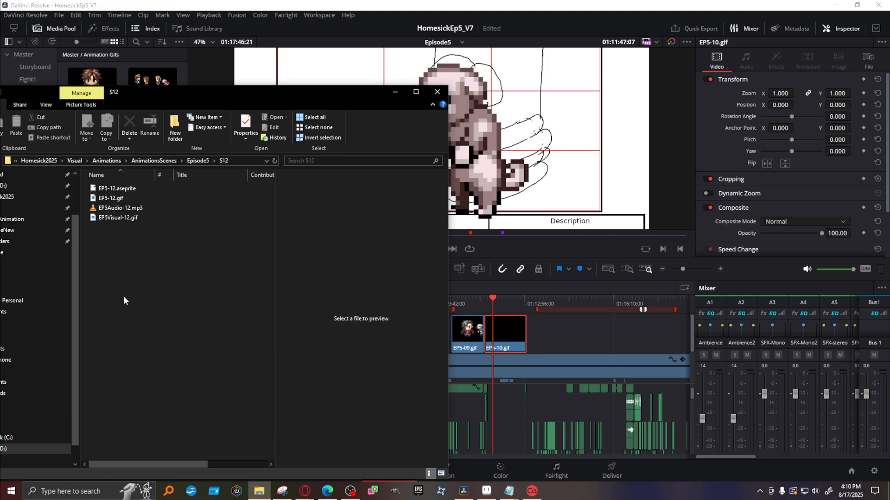
drag(111, 198, 530, 340)
Move EP5-12.gif earlier so that it ends at the Fight2 marker at 01:13:26:20.
click(534, 306)
drag(683, 268, 695, 269)
drag(537, 347, 508, 339)
Check EP5-12.gif against the storyboard up to the Fight2 marker, return to 01:13:15:14 and enlarge the viewer area.
drag(385, 299, 471, 299)
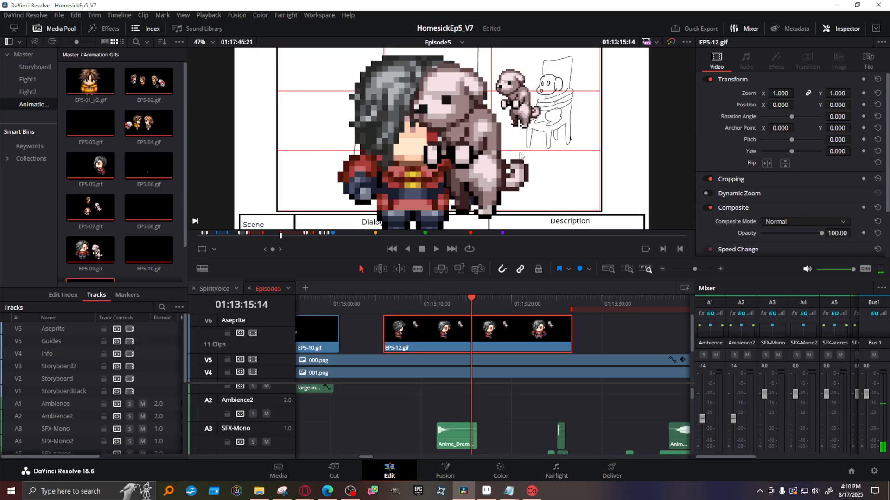
scroll(520, 181, down, 1)
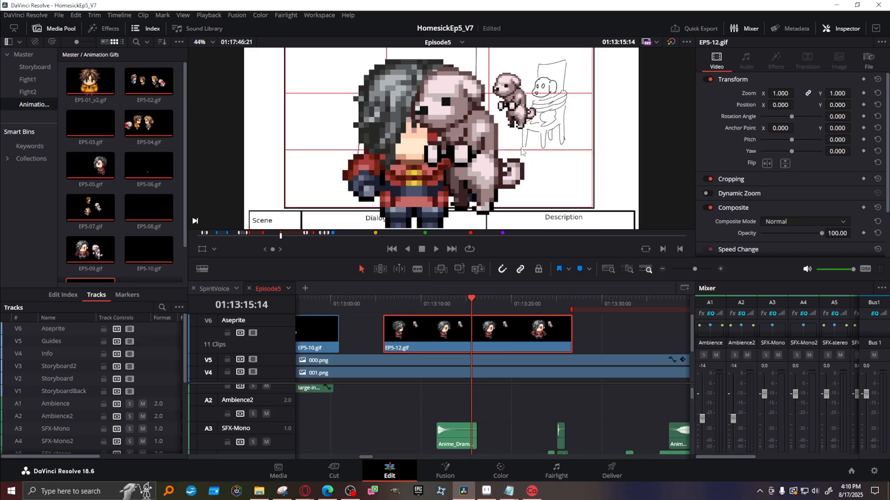
drag(469, 301, 573, 302)
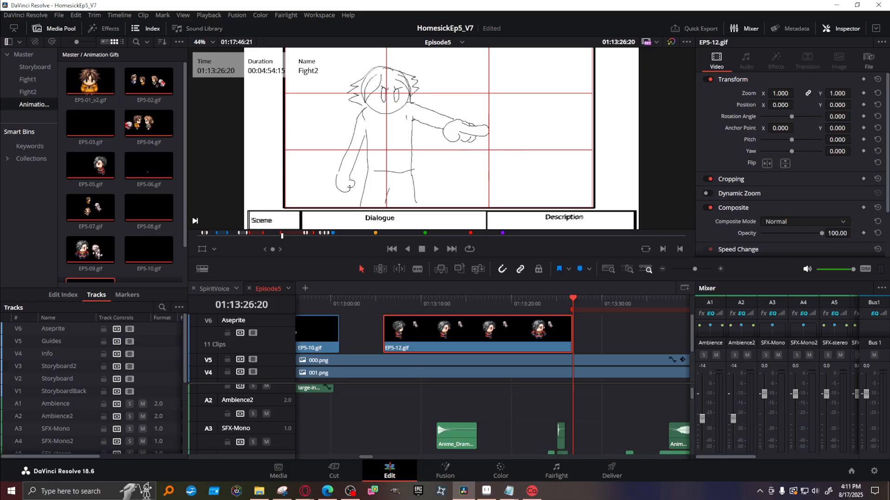
drag(503, 302, 465, 295)
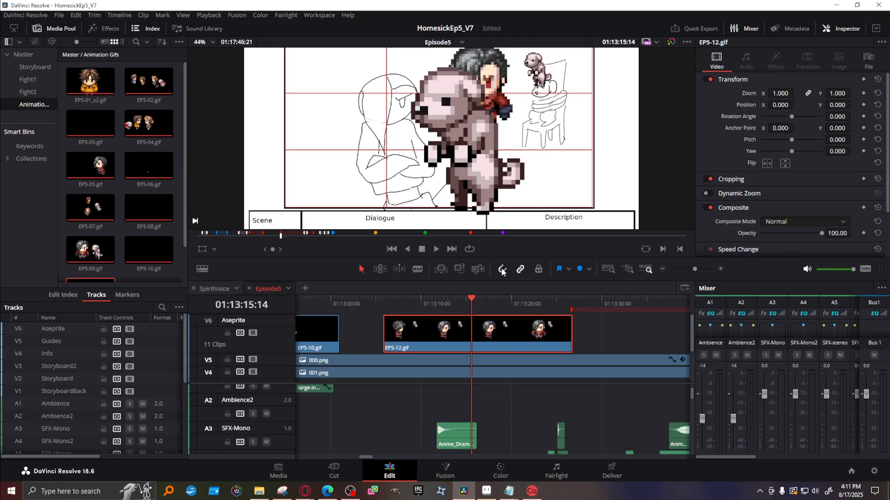
drag(509, 260, 510, 282)
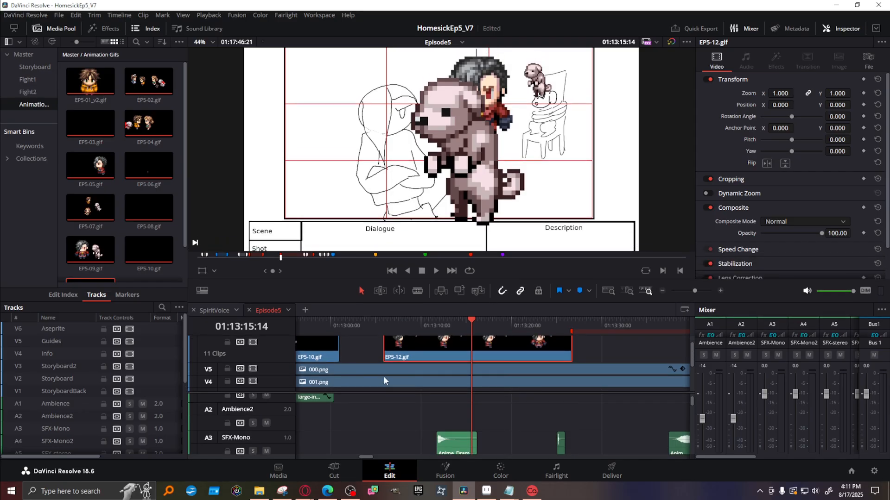
Check the rest of EP5-12.gif against the storyboard, from 01:13:16:05 past the clip's end to 01:13:28:05.
click(477, 320)
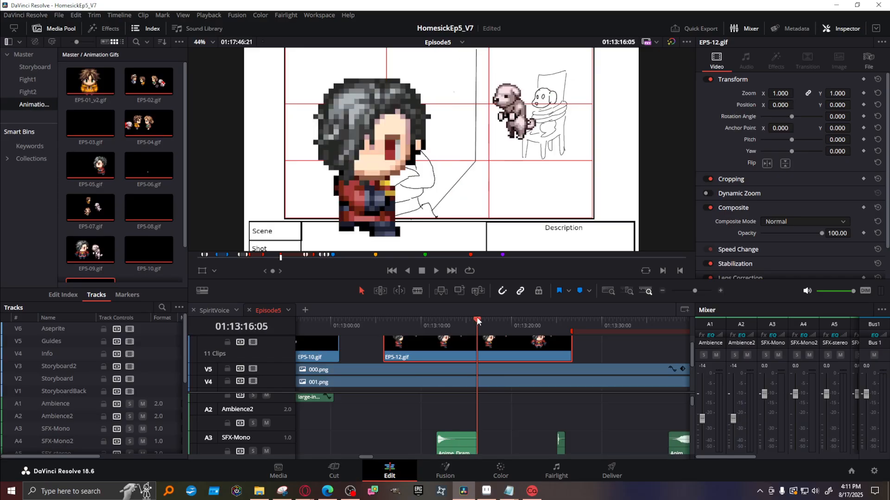
drag(485, 318, 586, 321)
Add EP5-13.gif from the Episode5 S13 folder to the Aseprite track at 01:18:22:12, just after the Fight2 section.
mouse_move(371, 455)
mouse_down()
mouse_move(404, 456)
mouse_move(391, 452)
mouse_move(389, 468)
mouse_move(387, 460)
mouse_up()
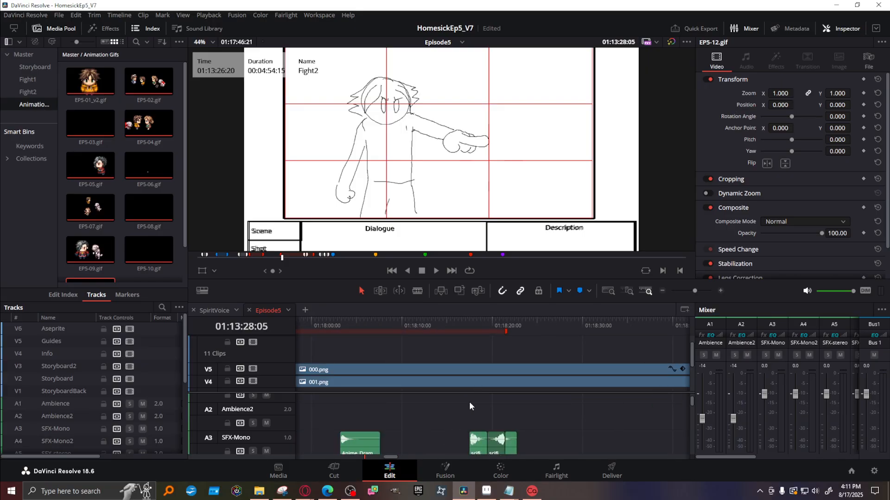
click(531, 325)
click(504, 324)
drag(504, 324, 514, 323)
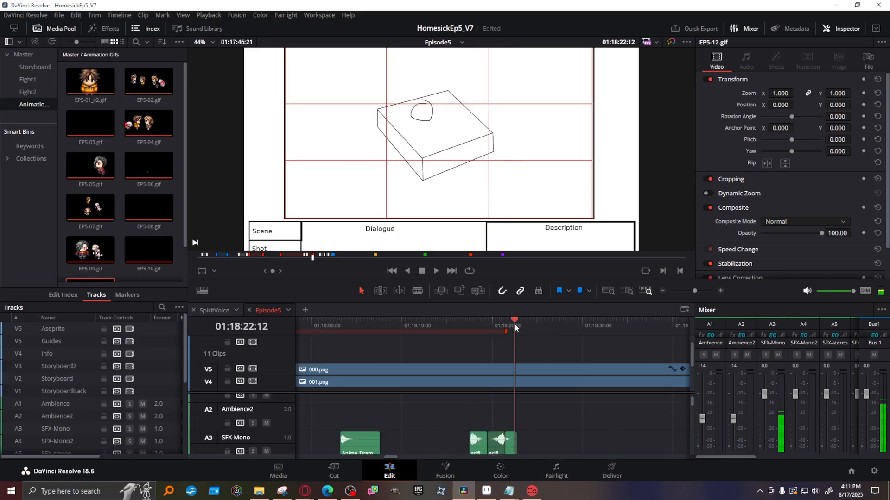
click(259, 492)
click(198, 160)
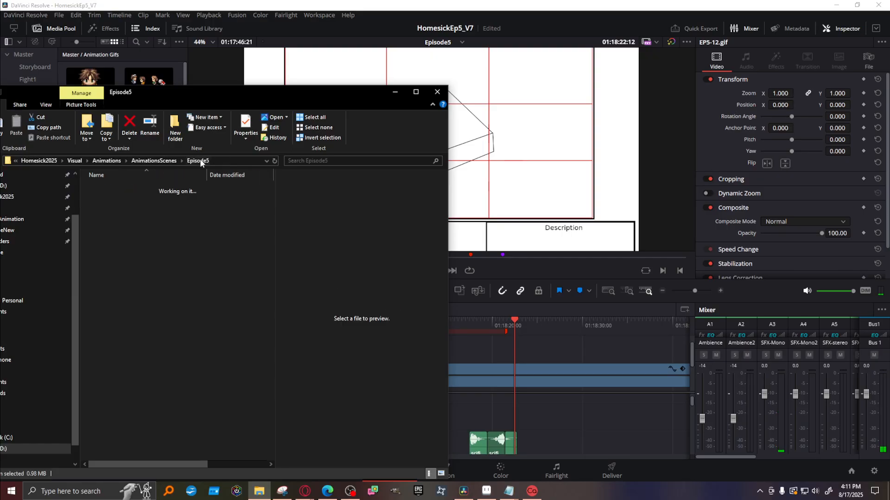
double_click(102, 305)
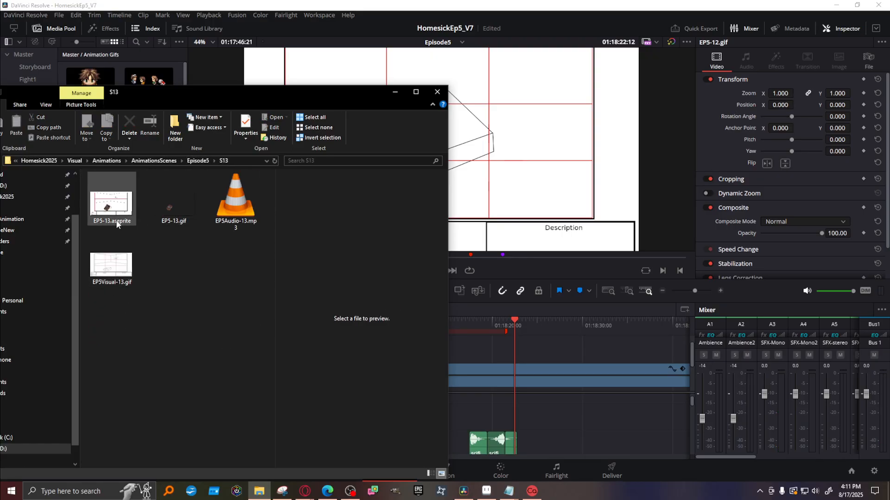
drag(169, 204, 516, 353)
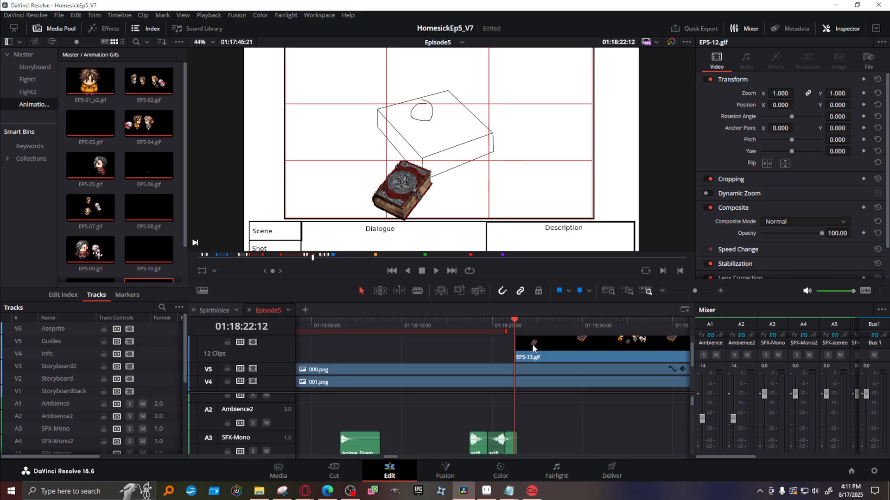
Move EP5-13.gif earlier so that it starts at the end of the Fight2 section, at 01:18:21:12.
scroll(416, 364, up, 1)
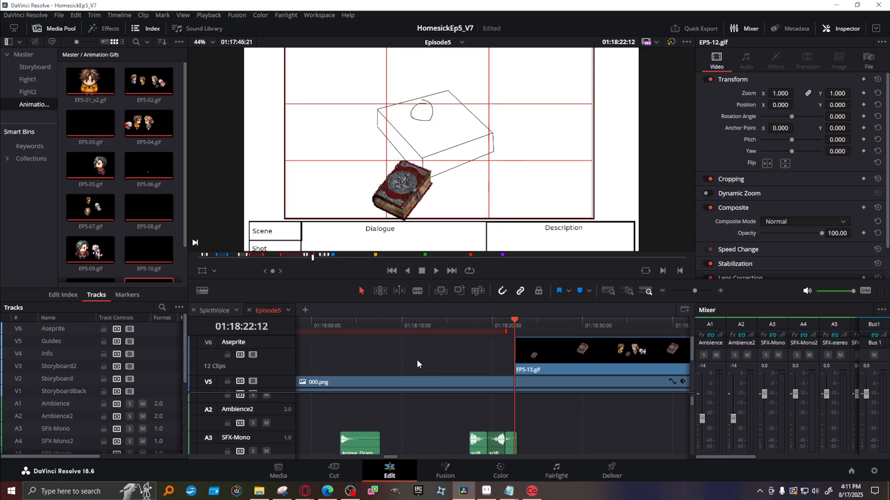
scroll(417, 359, down, 4)
scroll(420, 358, up, 4)
drag(513, 321, 442, 324)
drag(537, 365, 531, 364)
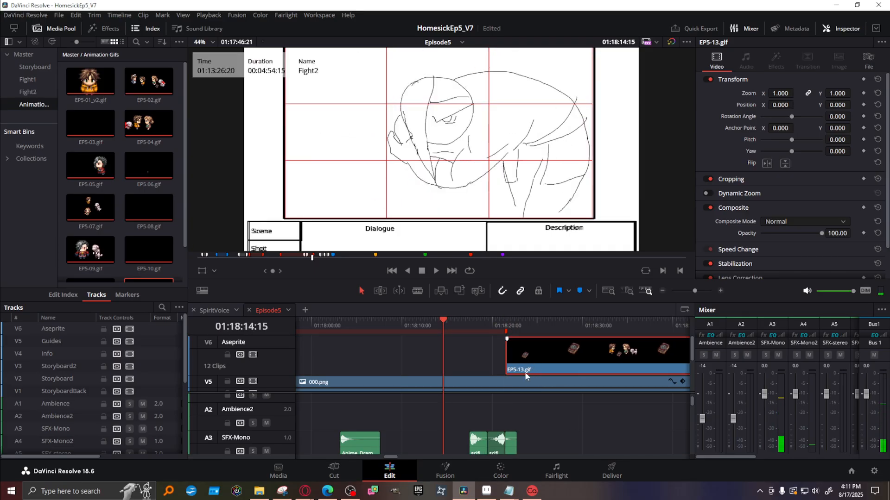
click(505, 322)
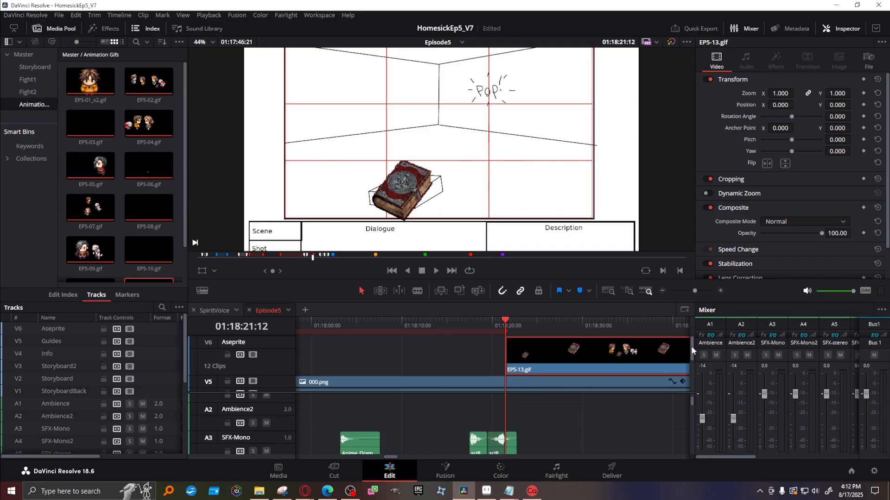
mouse_move(690, 347)
mouse_down()
mouse_move(688, 379)
mouse_move(690, 332)
mouse_up()
drag(557, 365, 538, 361)
scroll(472, 355, down, 7)
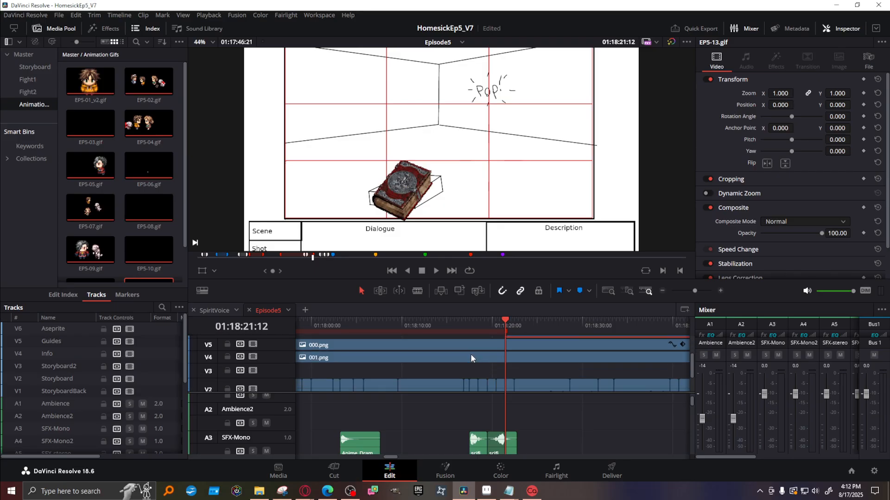
scroll(545, 360, up, 5)
scroll(545, 364, up, 2)
Check EP5-13.gif against the storyboard through to 01:18:56:20, past the clip's end.
drag(522, 320, 640, 318)
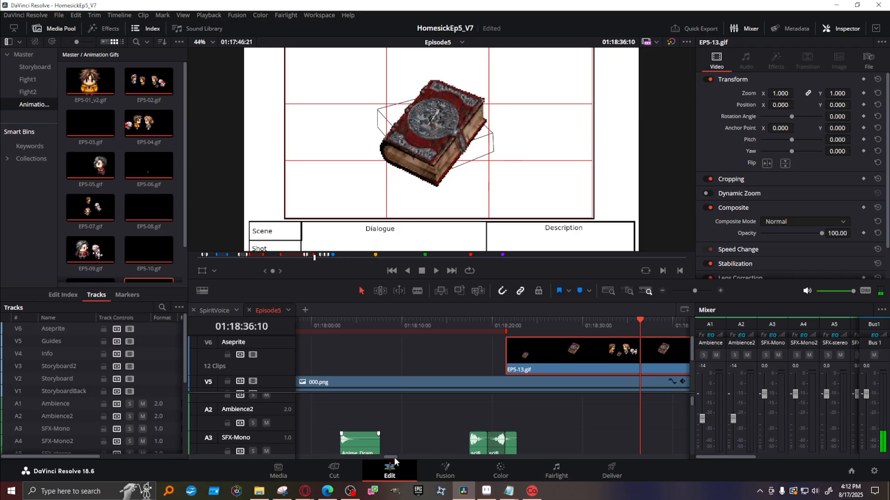
scroll(394, 457, right, 5)
click(494, 320)
drag(494, 321, 567, 321)
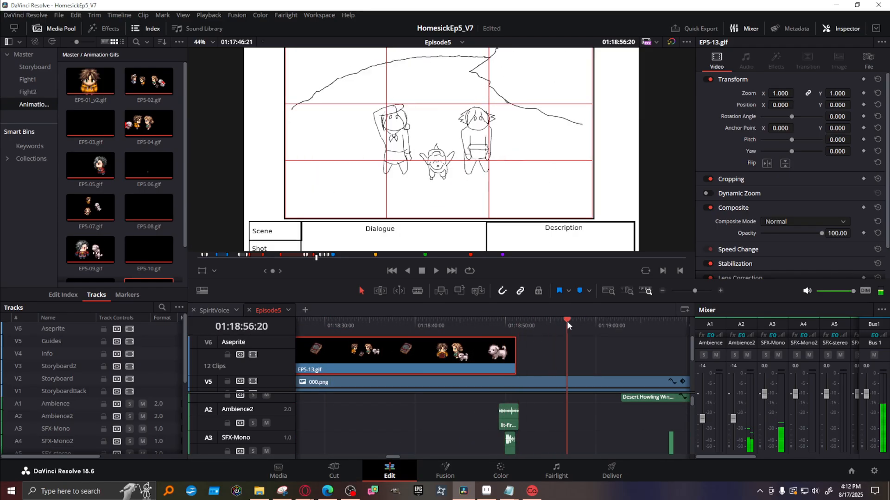
Add EP5-14.gif from the Episode5 S14 folder to the Aseprite track, directly after EP5-13.gif.
click(263, 496)
click(198, 160)
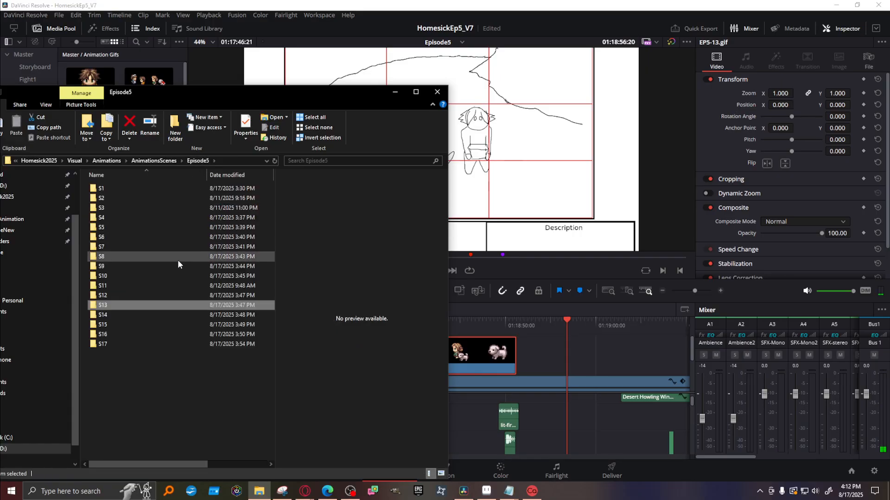
double_click(145, 315)
drag(110, 199, 517, 356)
Check EP5-14.gif against the storyboard through to the university exterior panel at 01:19:13:22.
drag(521, 323, 613, 327)
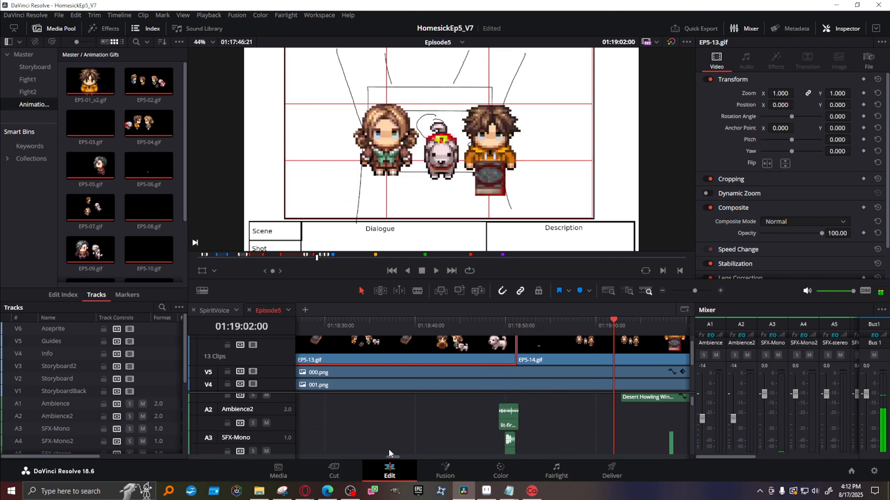
drag(394, 458, 396, 454)
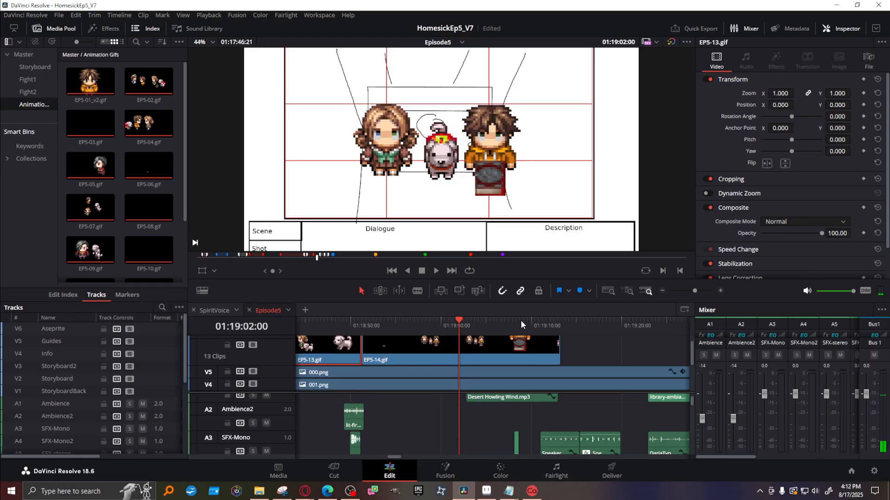
mouse_move(462, 320)
mouse_down()
mouse_move(579, 330)
mouse_move(546, 325)
mouse_move(566, 325)
mouse_up()
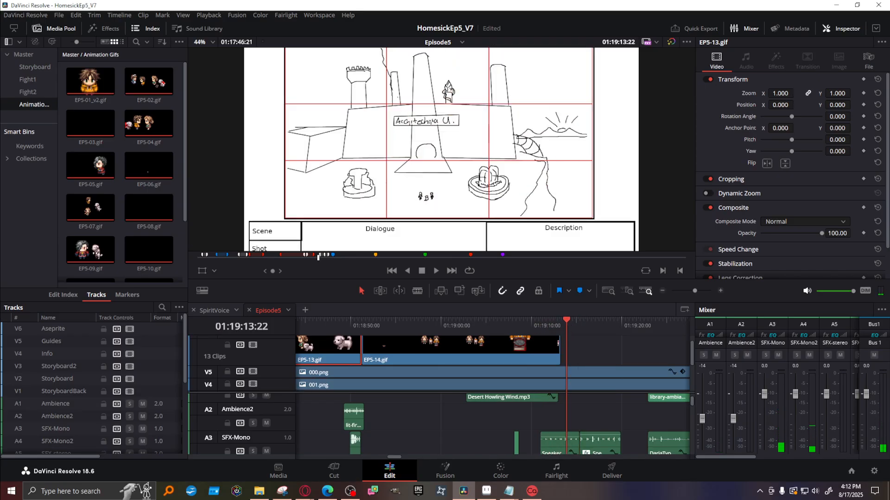
Add EP5-15.gif from the Episode5 S15 folder directly after EP5-14.gif and check its end at 01:19:44:09.
click(259, 491)
click(198, 161)
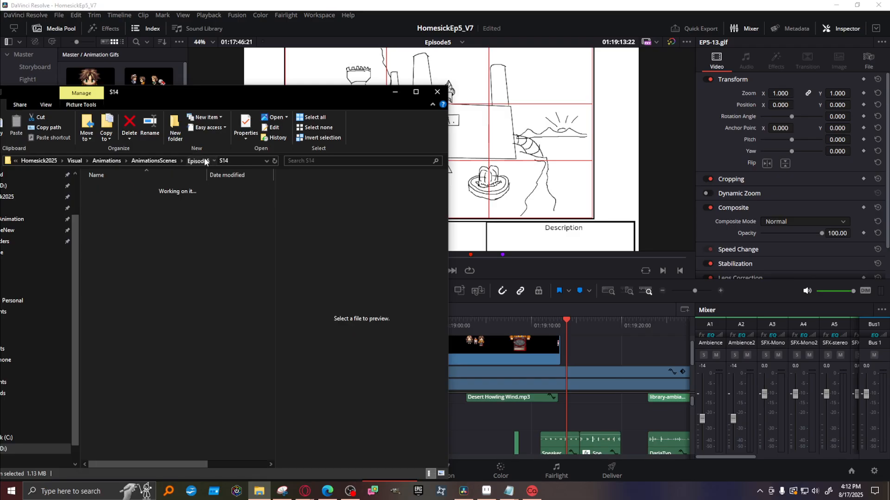
double_click(190, 324)
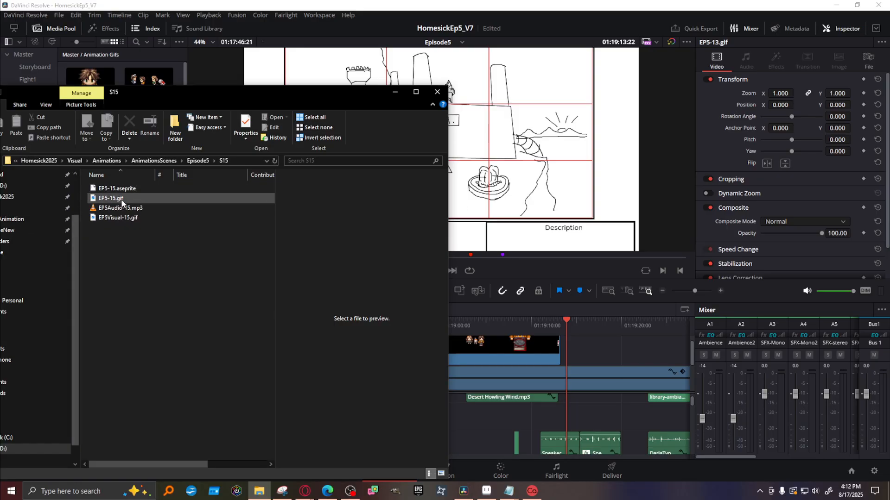
drag(121, 202, 561, 365)
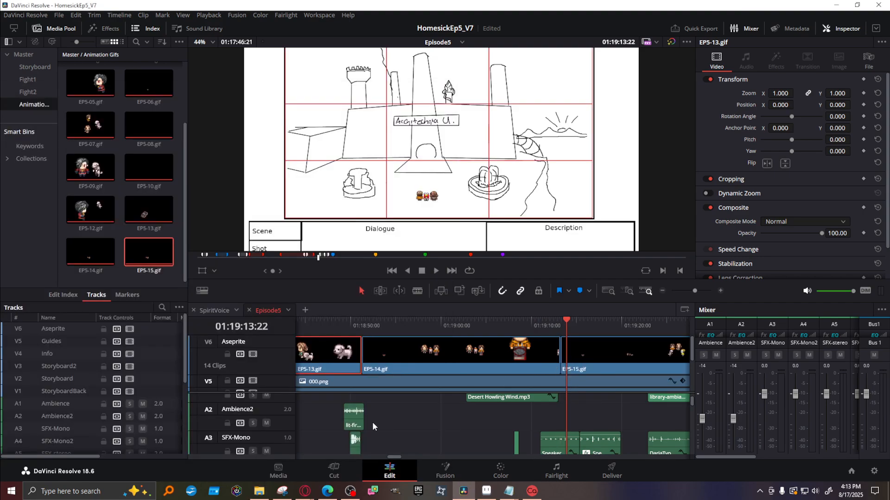
drag(396, 455, 398, 456)
drag(510, 320, 532, 322)
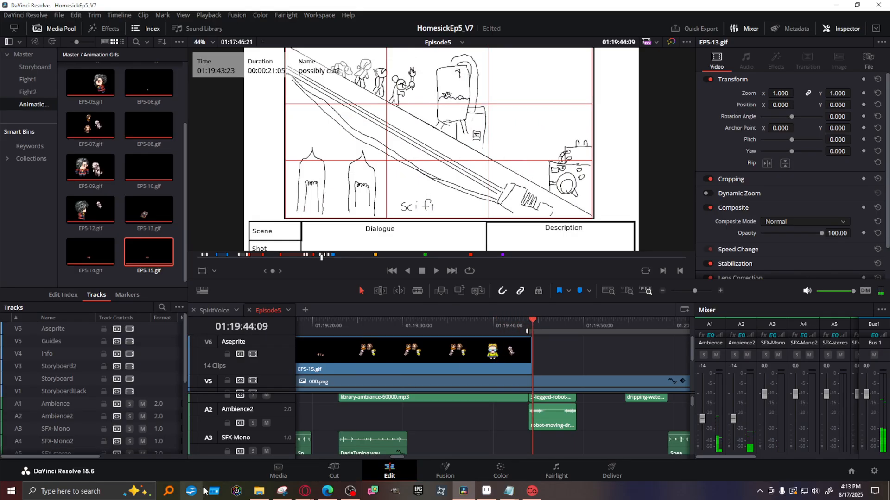
Add EP5-16.gif from the Episode5 S16 folder directly after EP5-15.gif, check the frame at 01:19:41:00 and select the new clip.
click(260, 496)
click(198, 160)
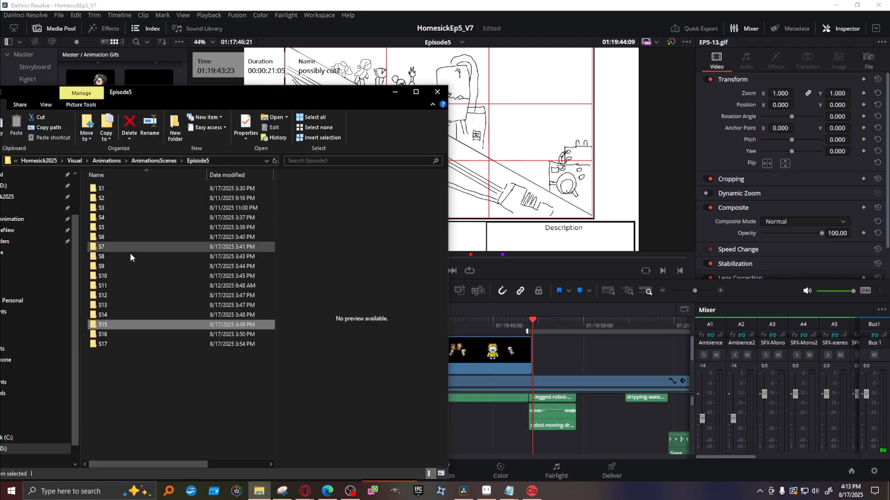
double_click(124, 334)
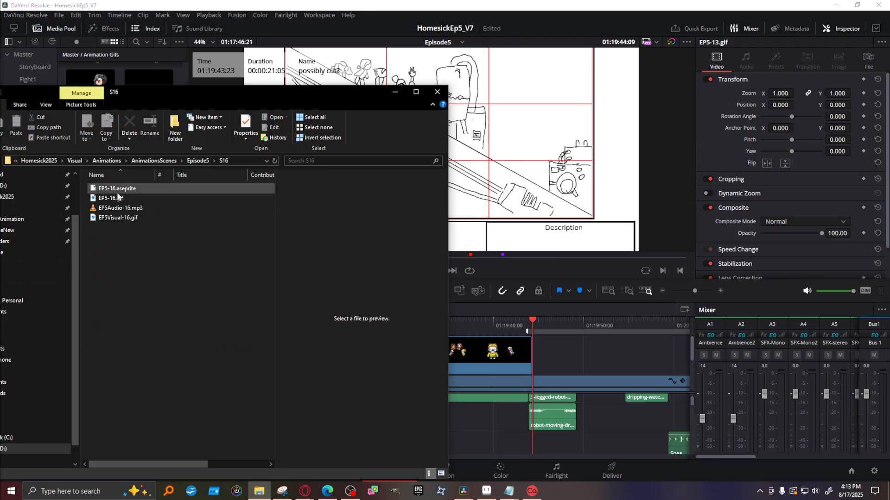
drag(117, 200, 536, 380)
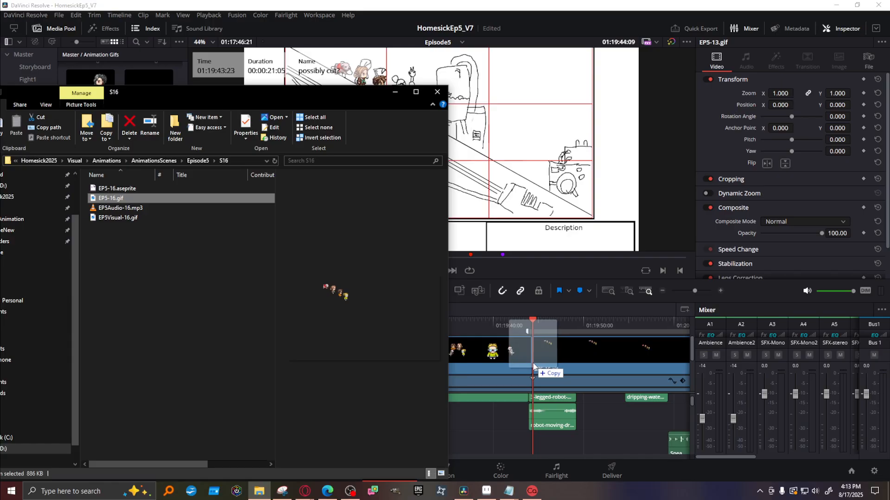
click(570, 315)
click(502, 322)
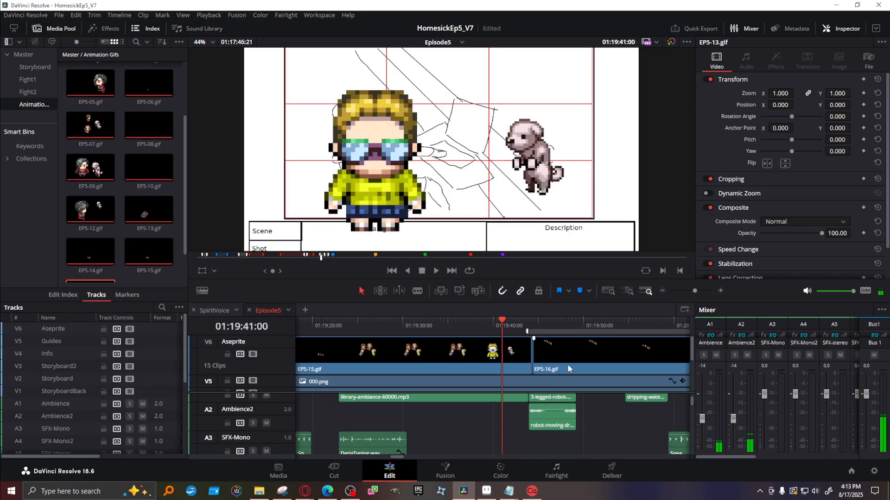
click(540, 370)
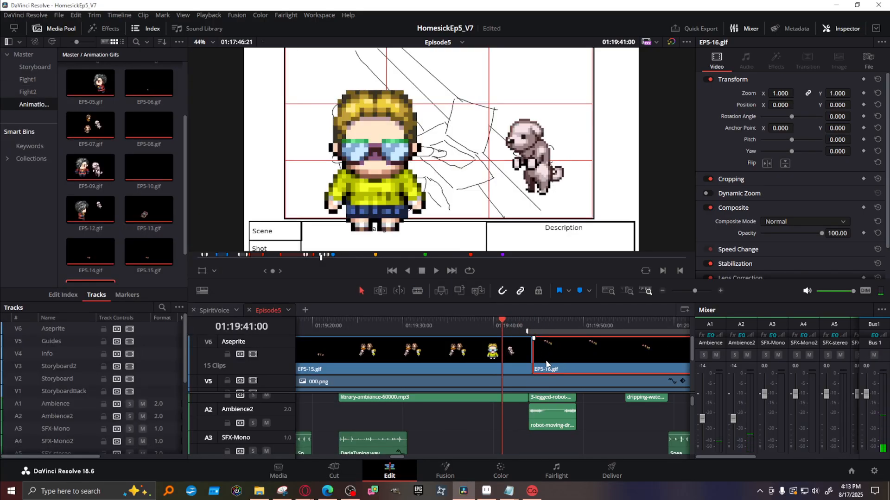
Add EP5-17.gif from the Episode5 S17 folder to the Aseprite track, directly after EP5-16.gif.
scroll(514, 354, down, 3)
scroll(544, 360, up, 2)
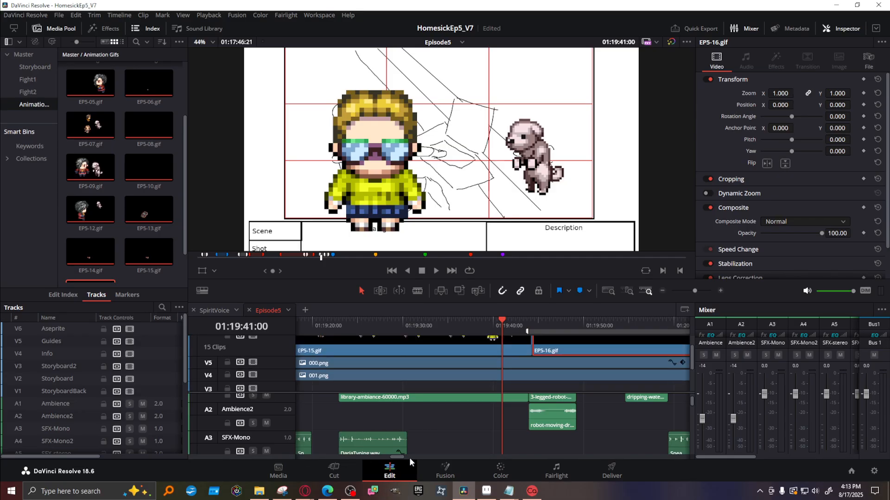
scroll(396, 457, right, 5)
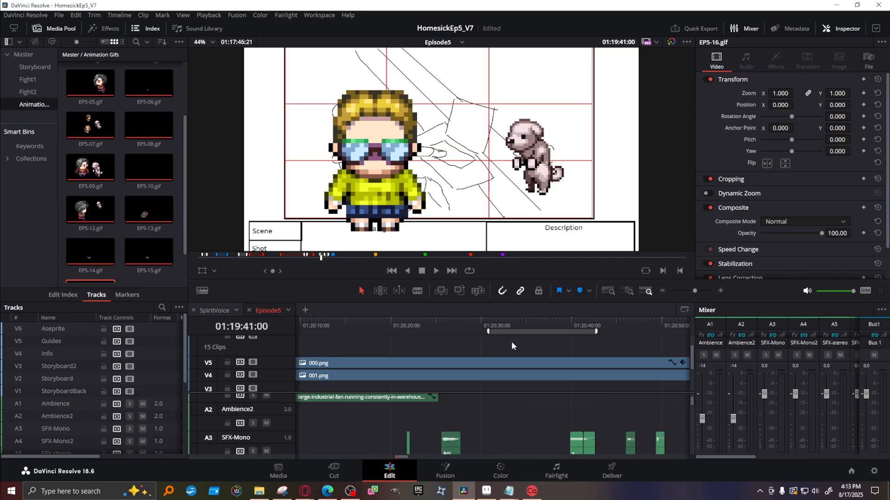
scroll(483, 354, down, 2)
drag(698, 289, 690, 287)
drag(691, 375, 691, 352)
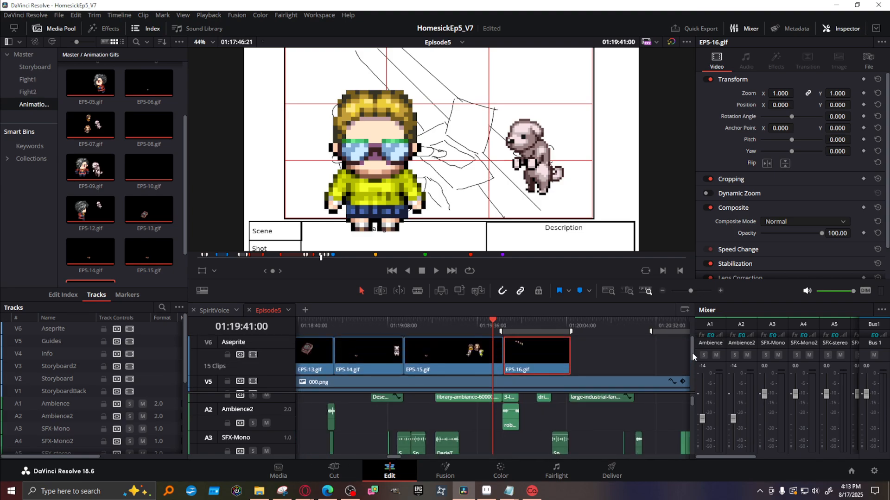
scroll(399, 458, right, 5)
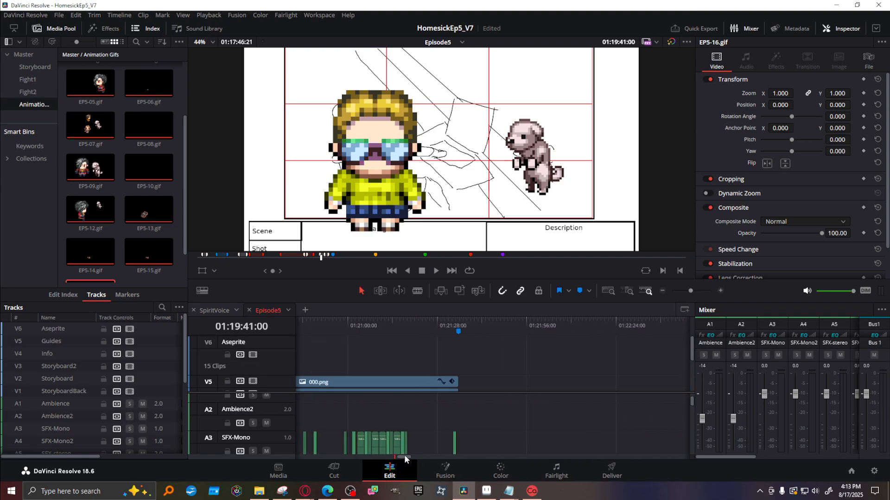
scroll(400, 458, right, 3)
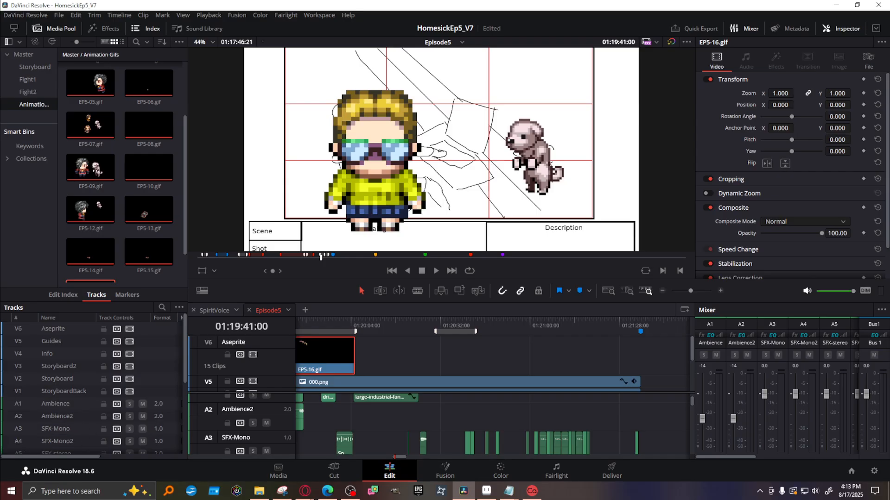
click(259, 491)
click(198, 161)
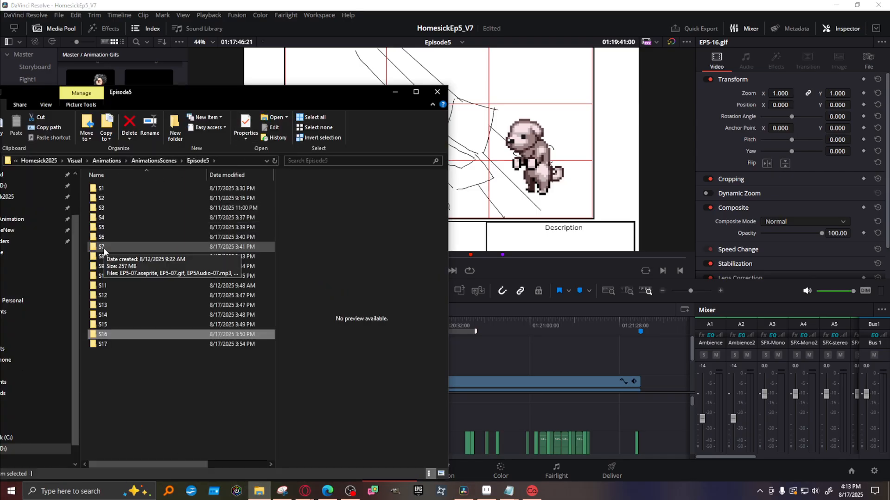
click(102, 345)
double_click(103, 345)
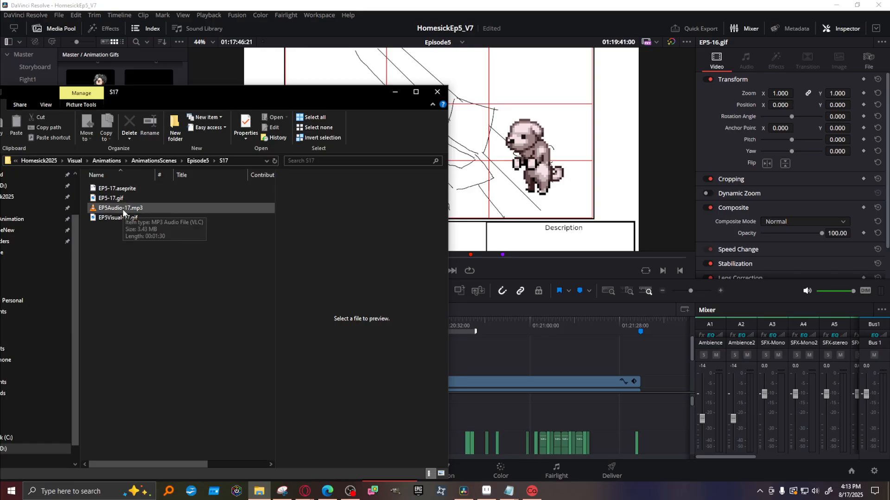
click(110, 199)
drag(113, 201, 412, 362)
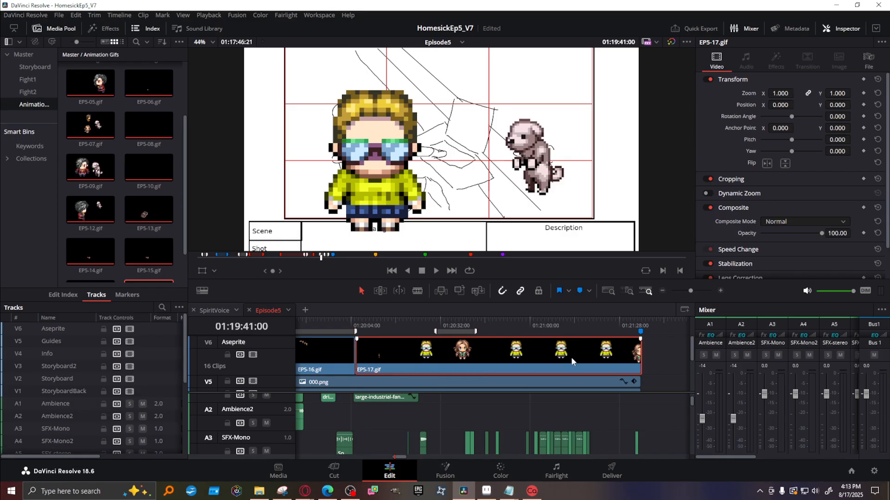
Check the end of EP5-17.gif against the storyboard at 01:21:34:02 and view the last placed clips together on the timeline.
click(640, 320)
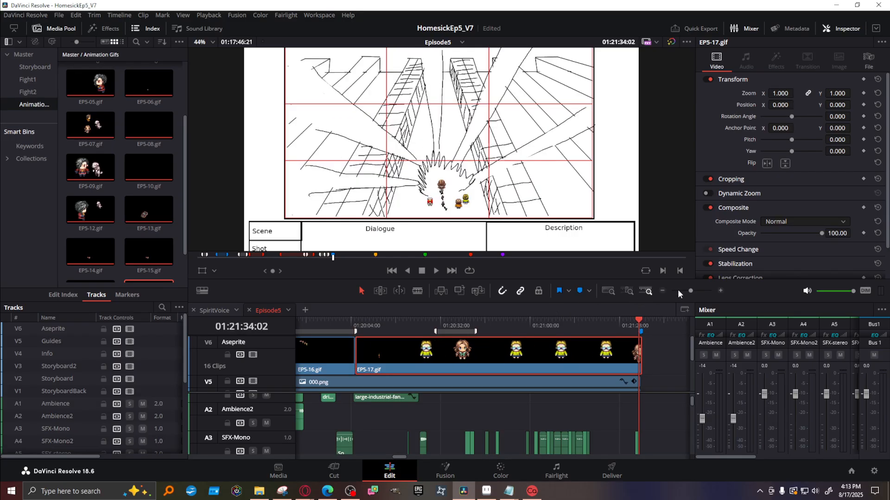
click(690, 291)
drag(696, 292, 684, 294)
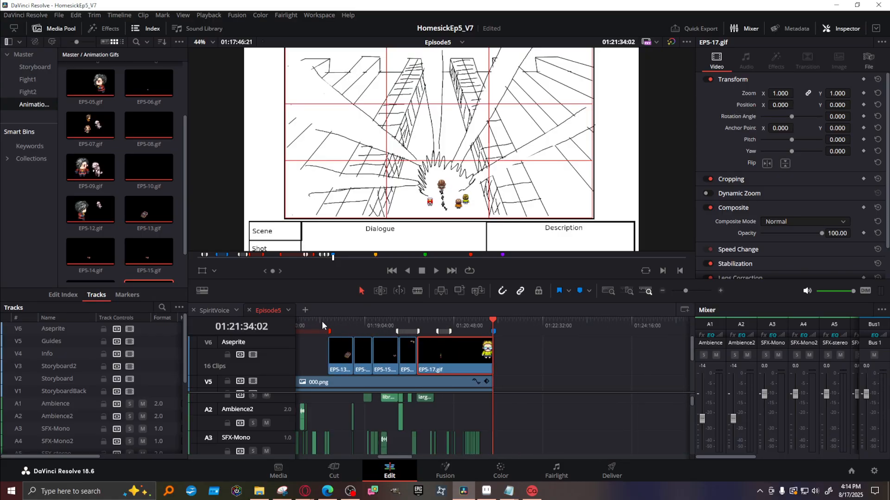
Open the Episode5 render settings and create a new folder named Editing inside Homesick2025 while choosing the file destination.
click(344, 320)
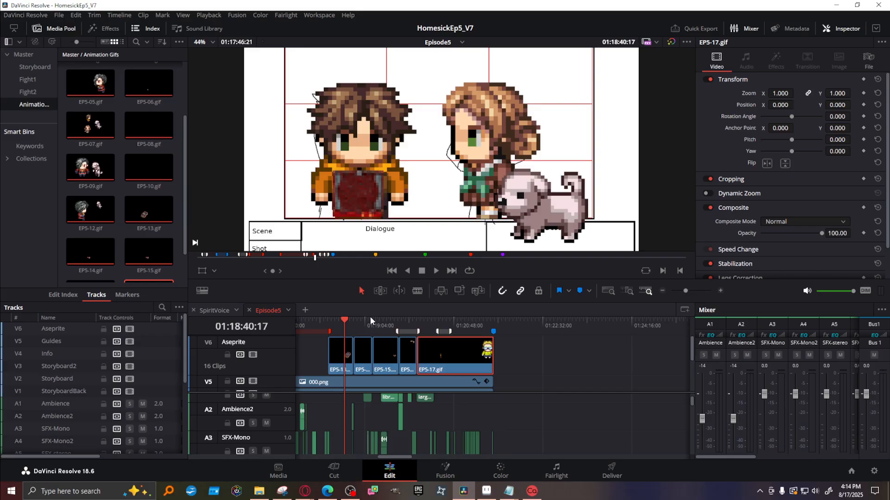
key(q)
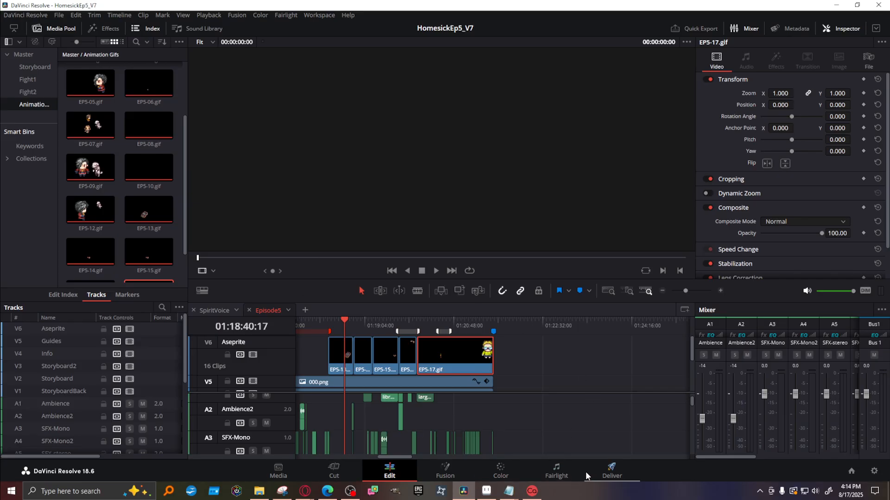
click(619, 468)
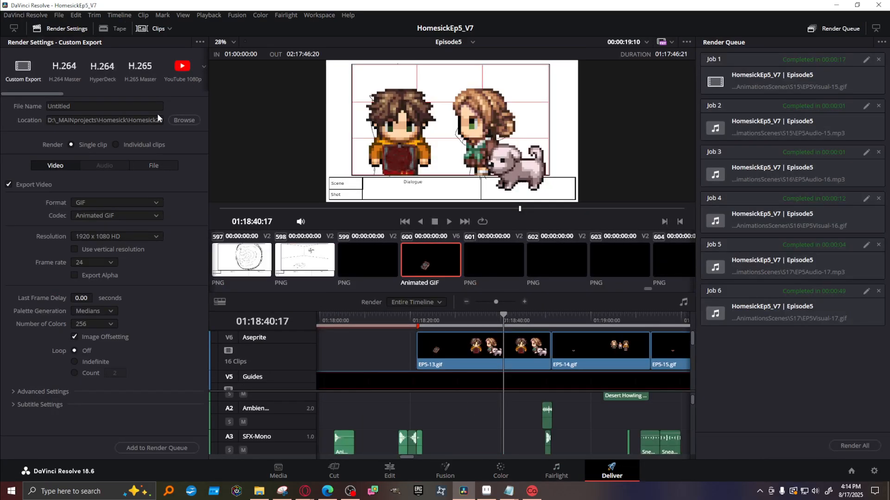
click(184, 120)
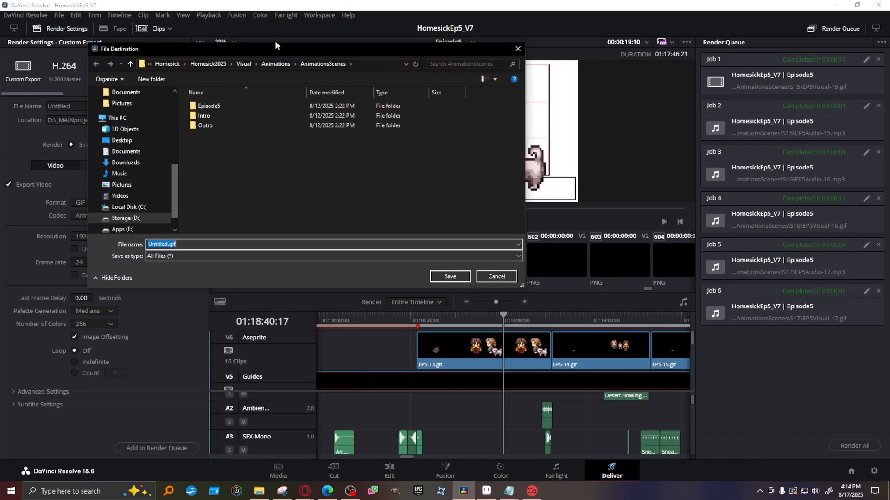
click(208, 64)
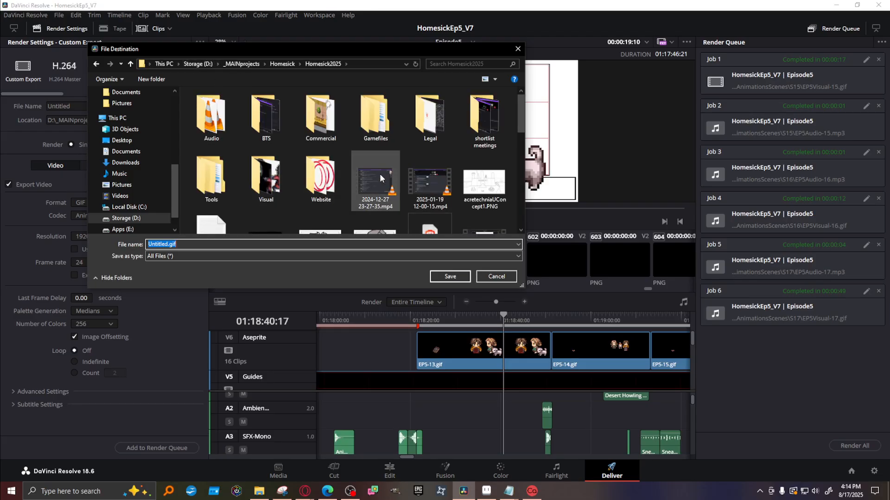
right_click(514, 159)
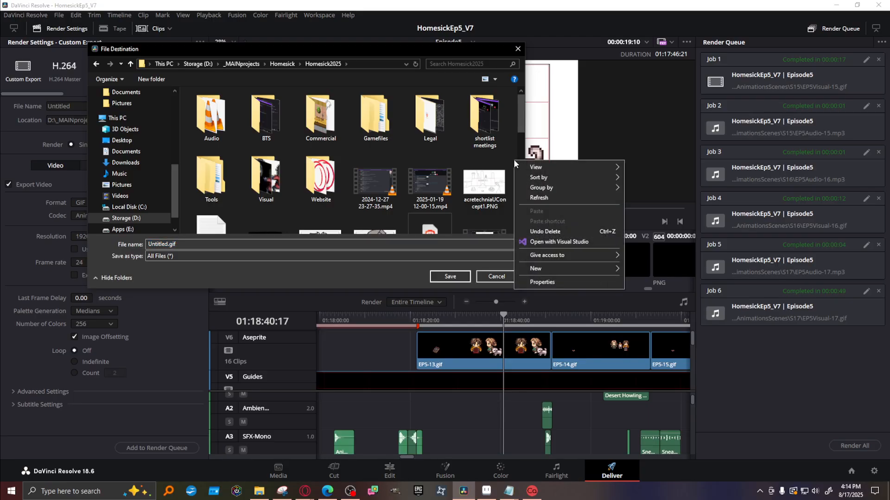
mouse_move(566, 267)
click(649, 266)
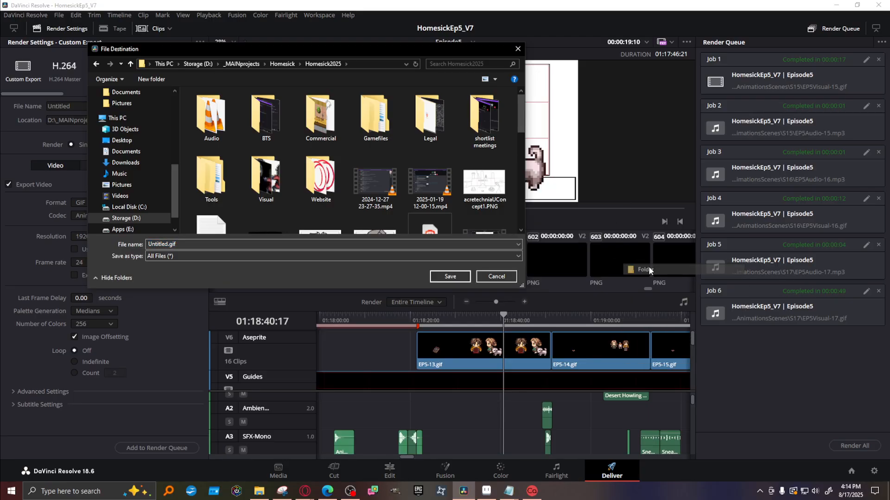
text(Ed)
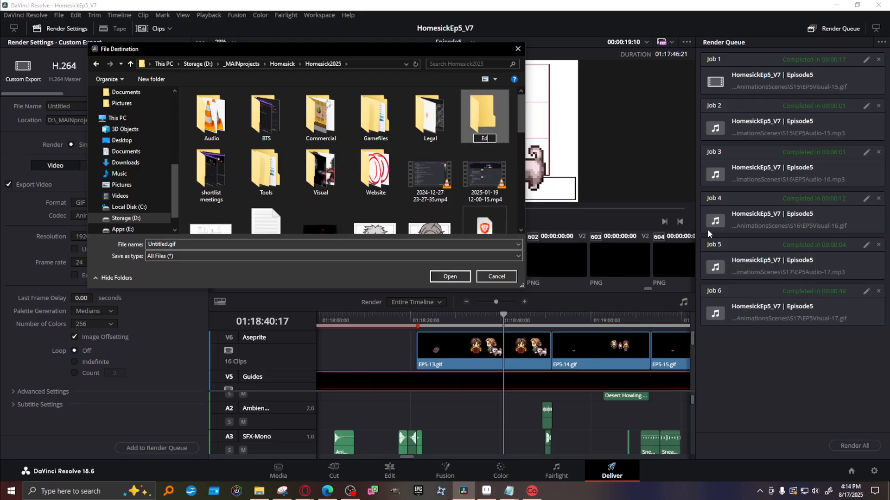
text(iting)
key(Return)
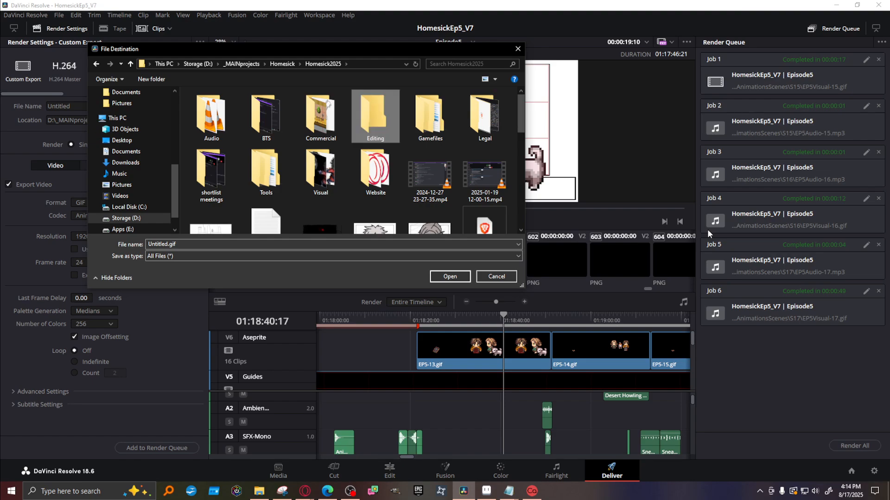
Set the Editing folder as the render location and name the output file HS-05-TestRender.
double_click(379, 132)
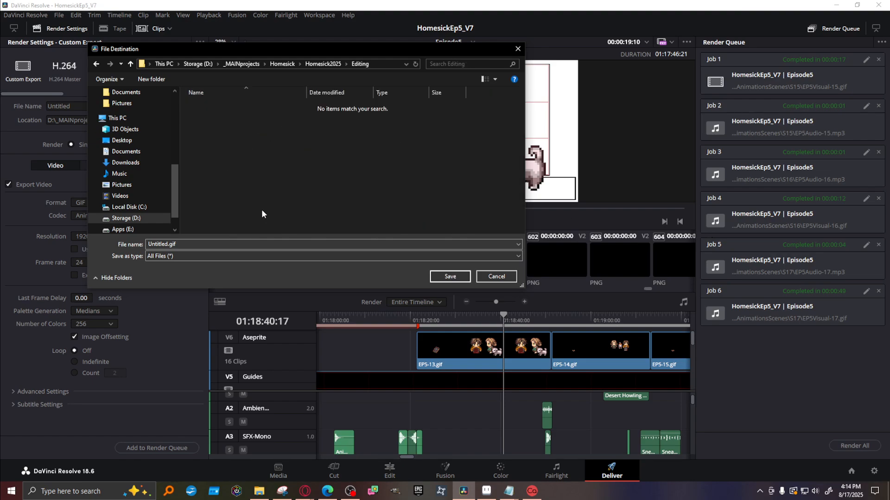
click(452, 276)
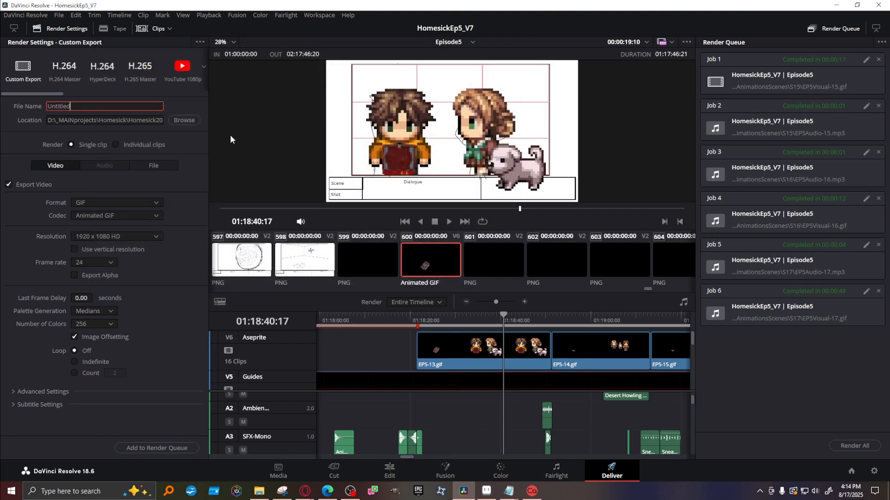
key(ctrl+a)
text(HS-05-TestRender)
mouse_move(57, 91)
mouse_down()
mouse_move(100, 94)
mouse_move(51, 95)
mouse_up()
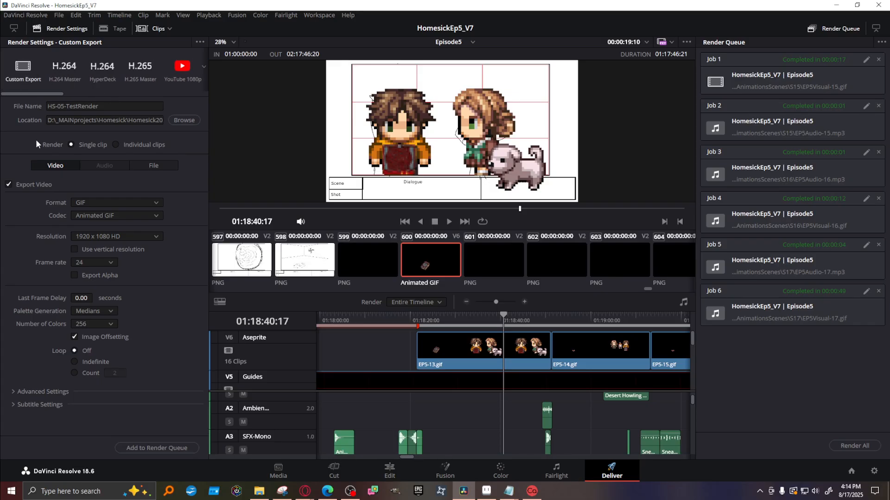
Set the export format of the test render to MP4.
click(116, 203)
scroll(99, 258, down, 3)
click(88, 256)
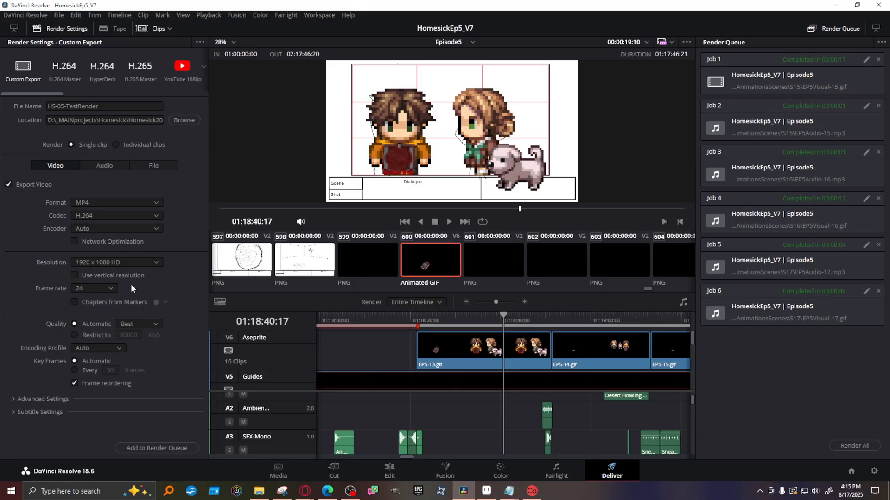
Check the timeline format and frame rate in the project settings and leave them without making changes.
click(471, 321)
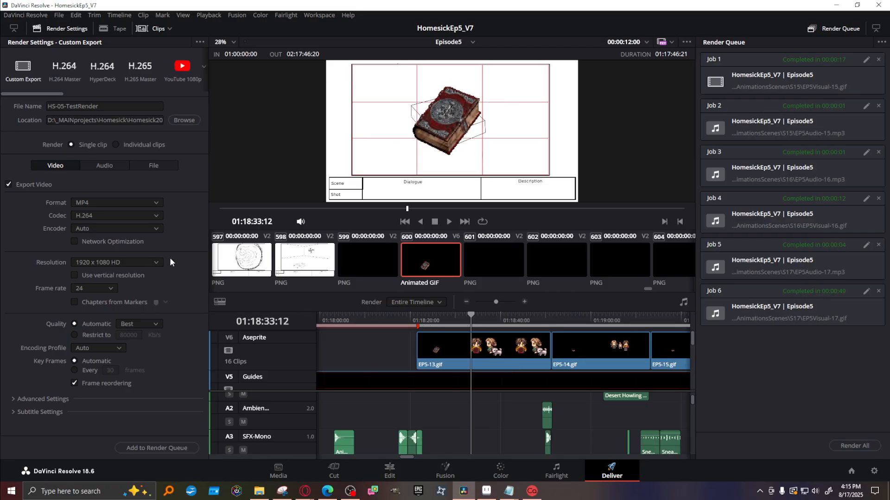
click(76, 15)
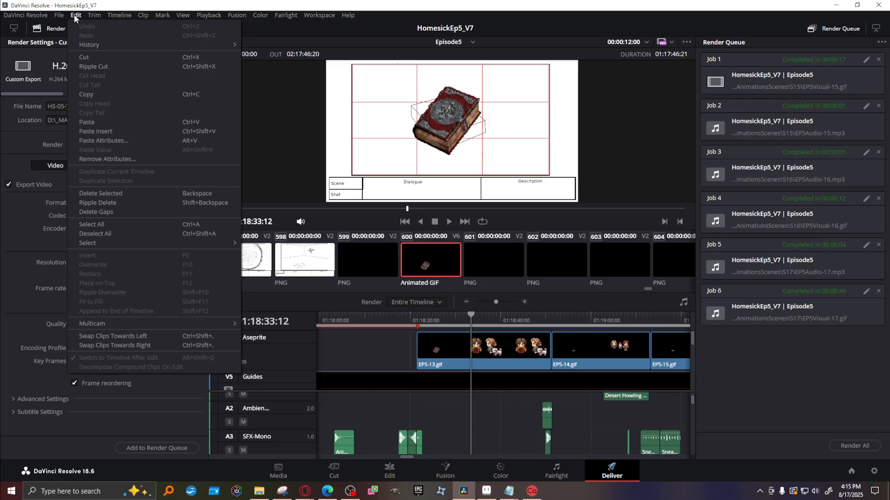
mouse_move(88, 13)
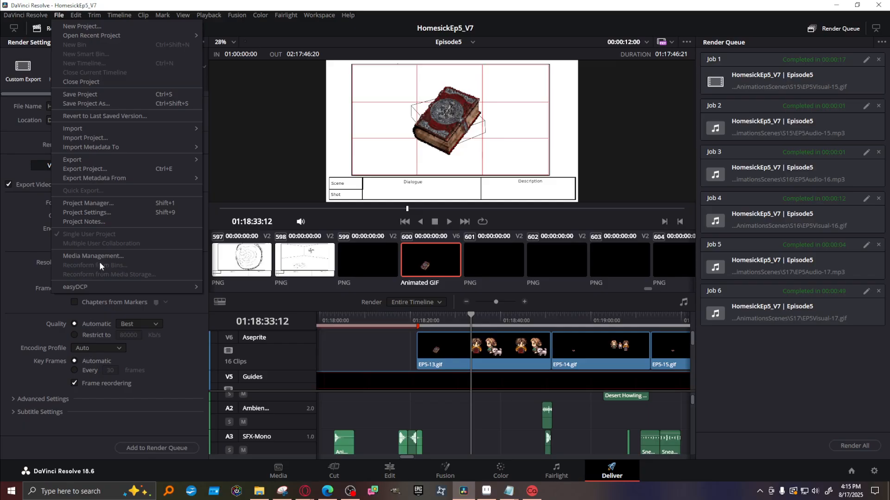
click(102, 211)
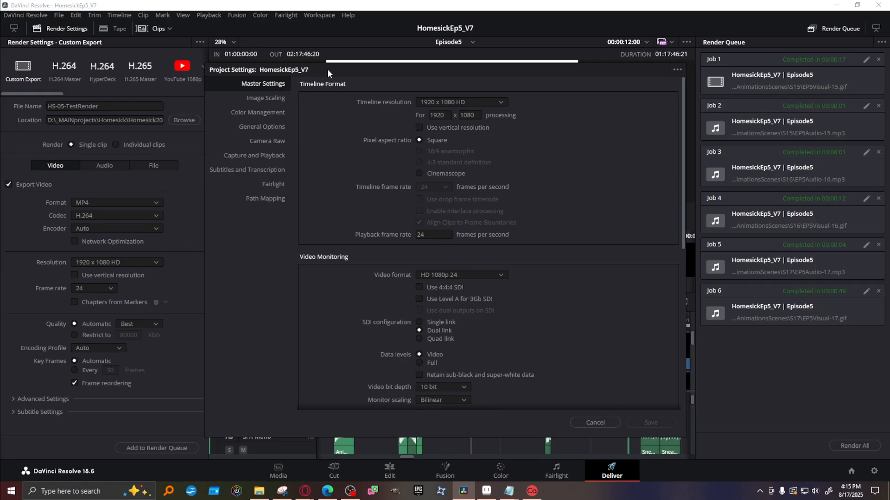
drag(327, 69, 379, 90)
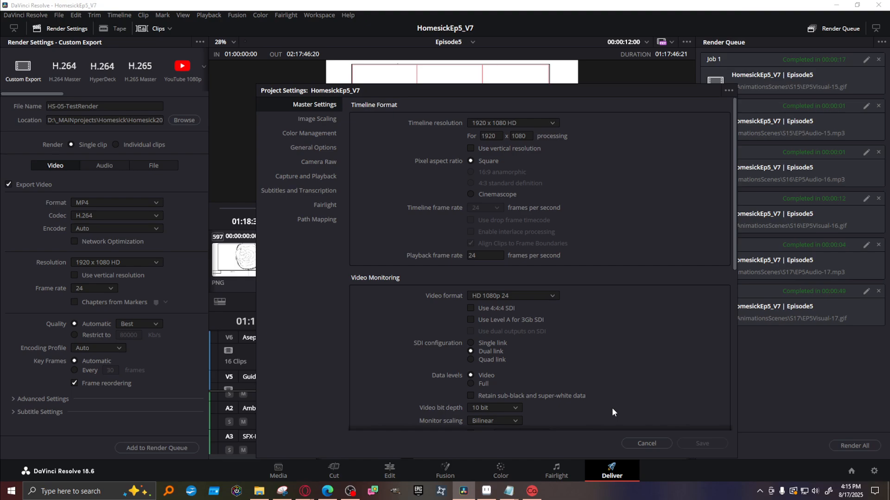
click(647, 443)
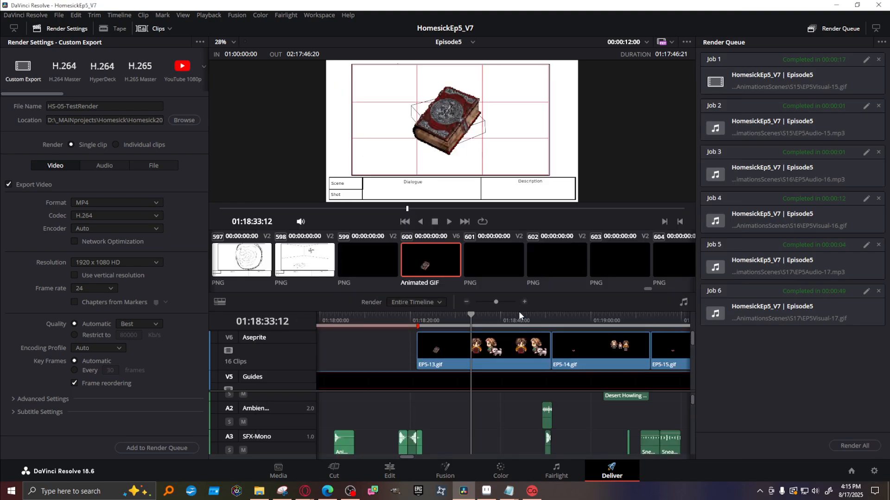
Check the frames around the cut between EP5-13.gif and EP5-14.gif, finishing at 01:18:51:04.
click(497, 323)
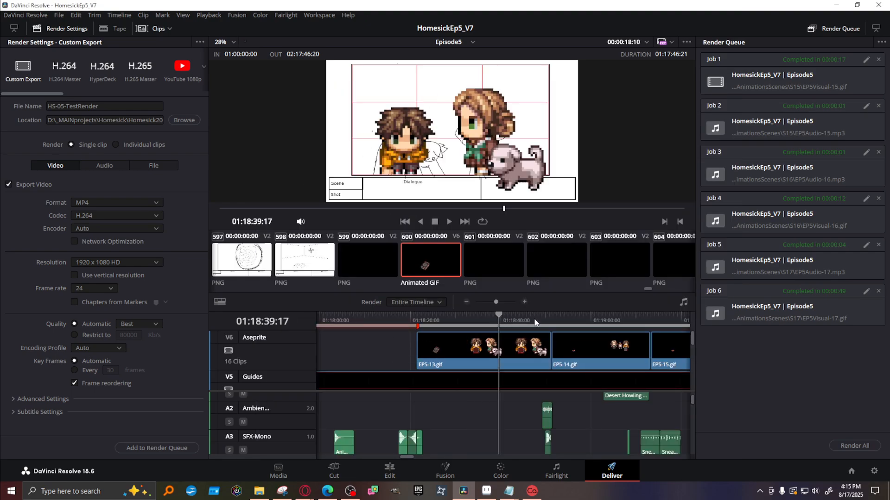
click(549, 323)
click(591, 323)
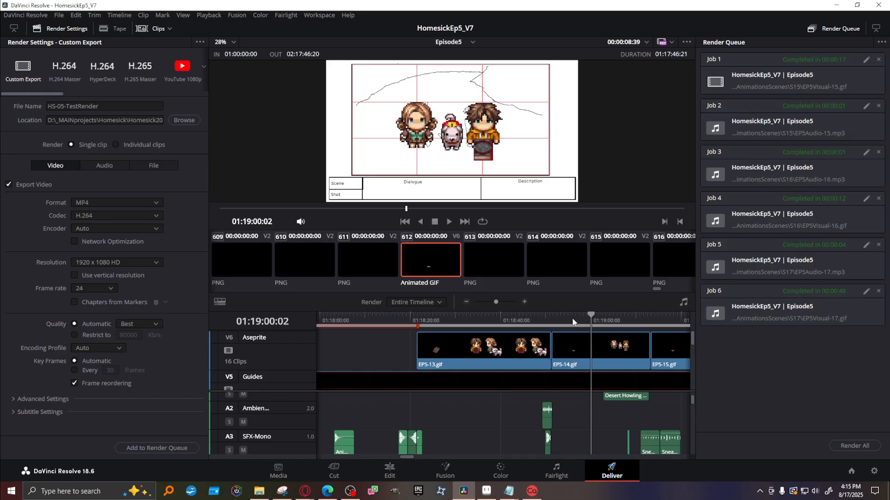
click(573, 323)
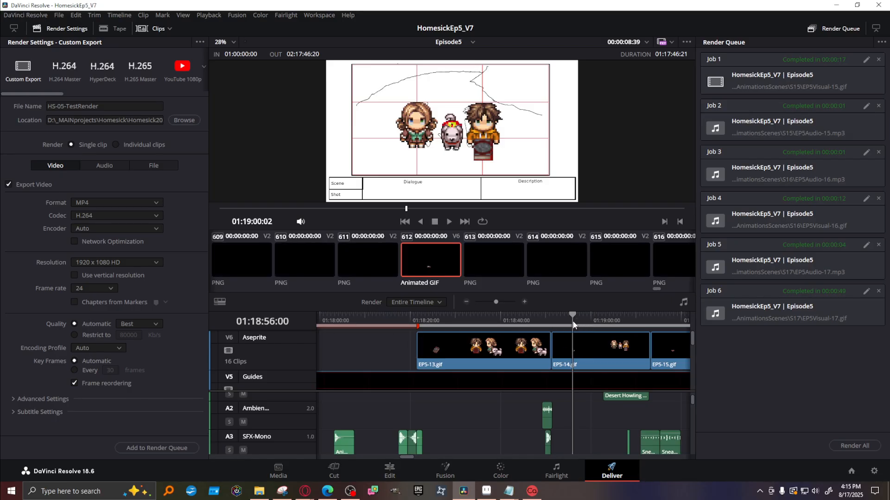
click(561, 320)
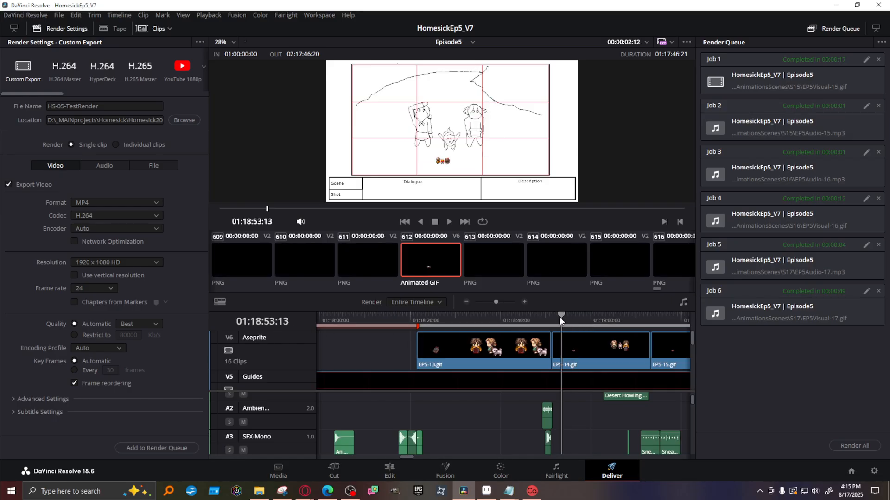
click(549, 317)
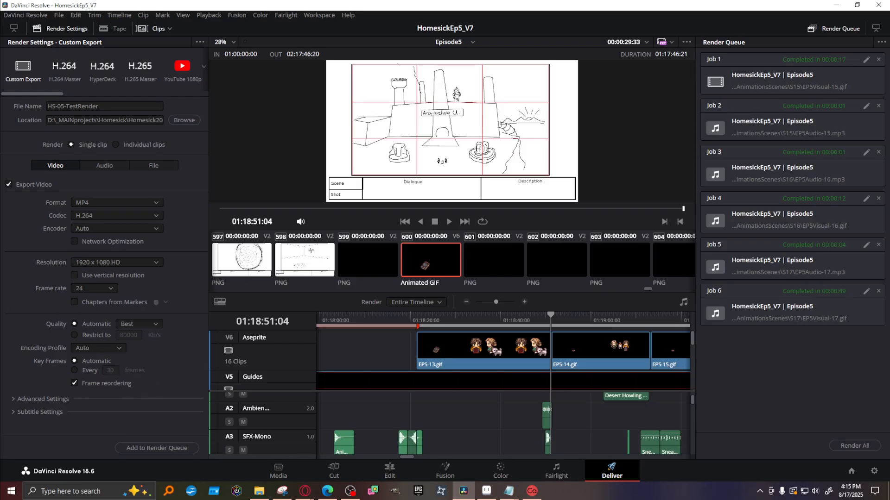
Clear all old jobs from the render queue and, after checking the audio export settings, add the HS-05-TestRender job.
click(882, 42)
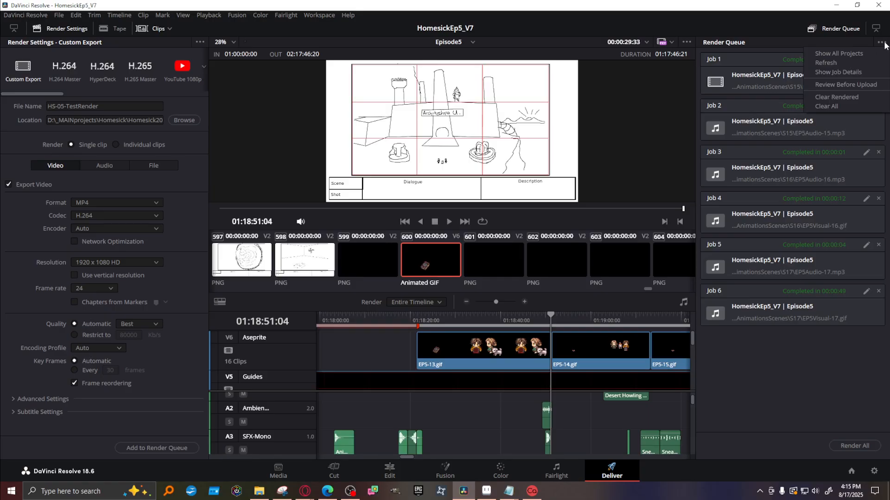
click(825, 108)
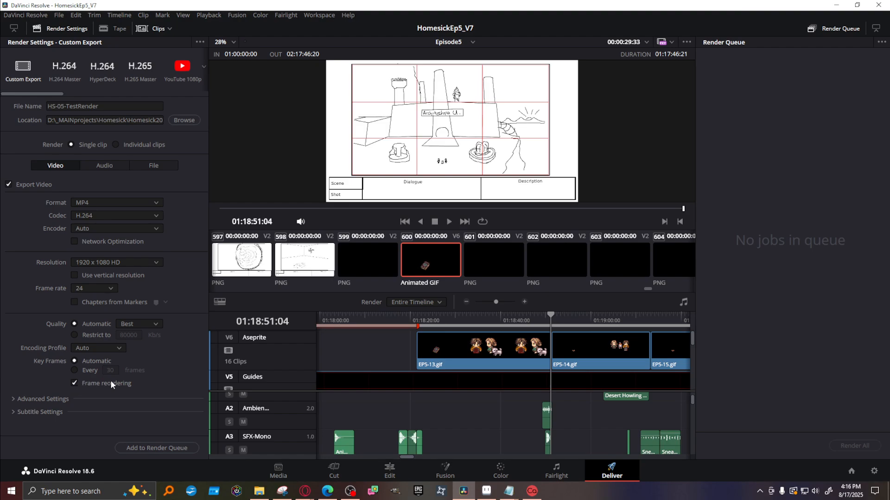
click(110, 166)
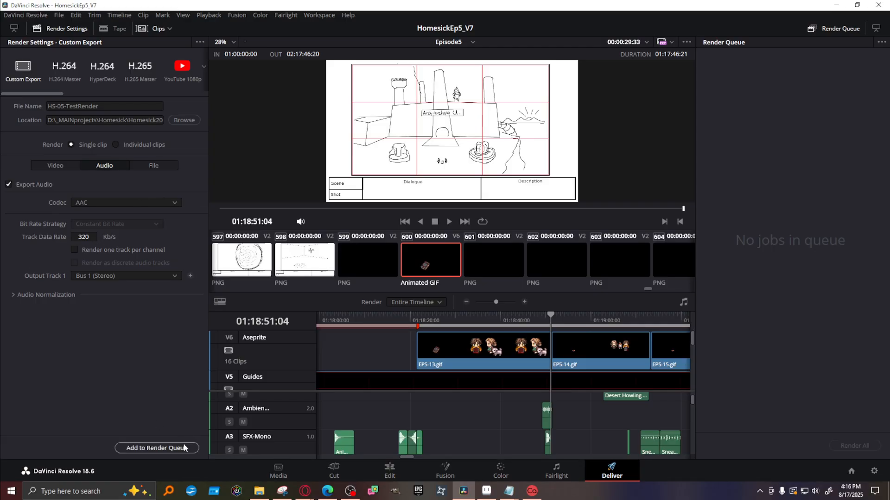
click(55, 166)
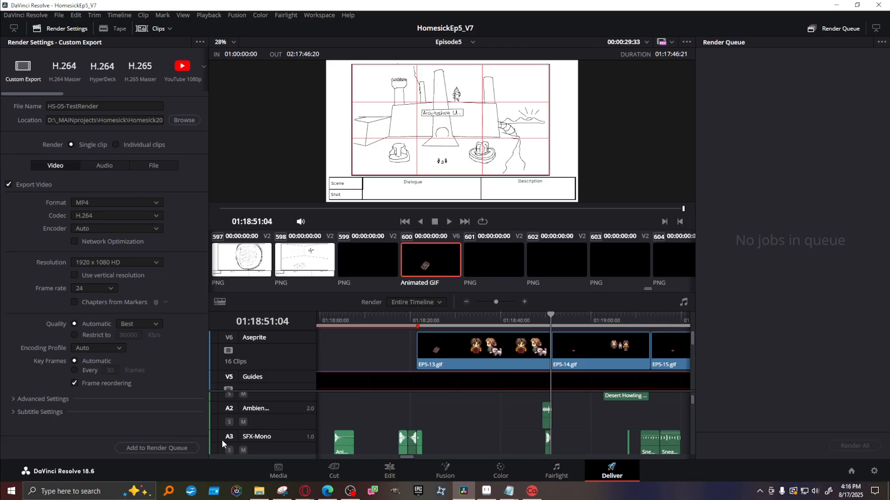
click(146, 449)
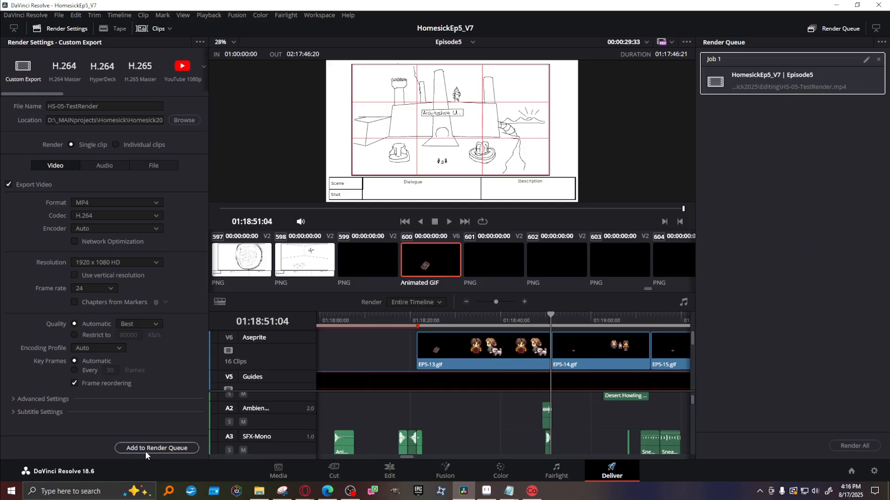
Start rendering the queued job over the entire timeline and stop the render.
click(855, 446)
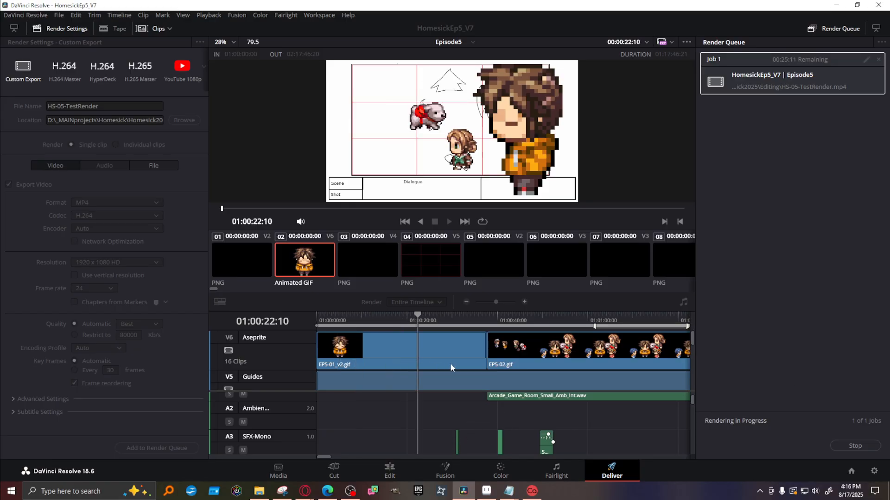
click(857, 446)
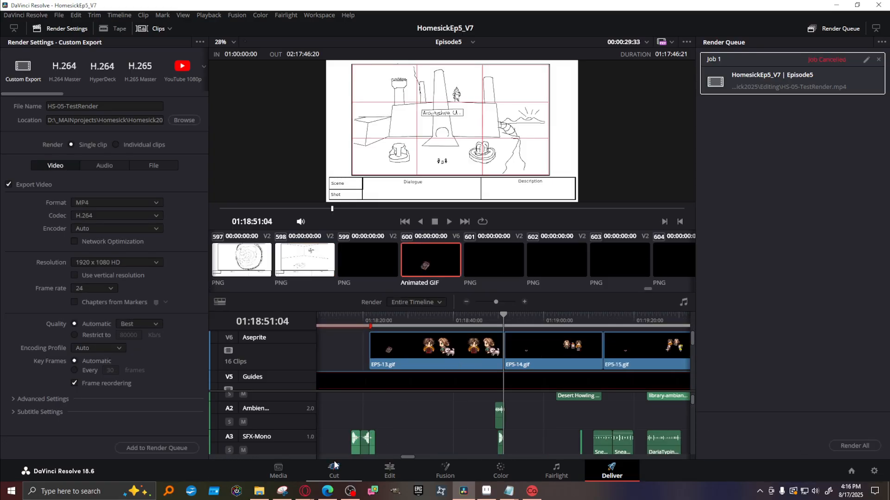
Limit the render range to an out point at the end of EP5-17.gif, at 01:21:35:07.
drag(497, 301, 475, 303)
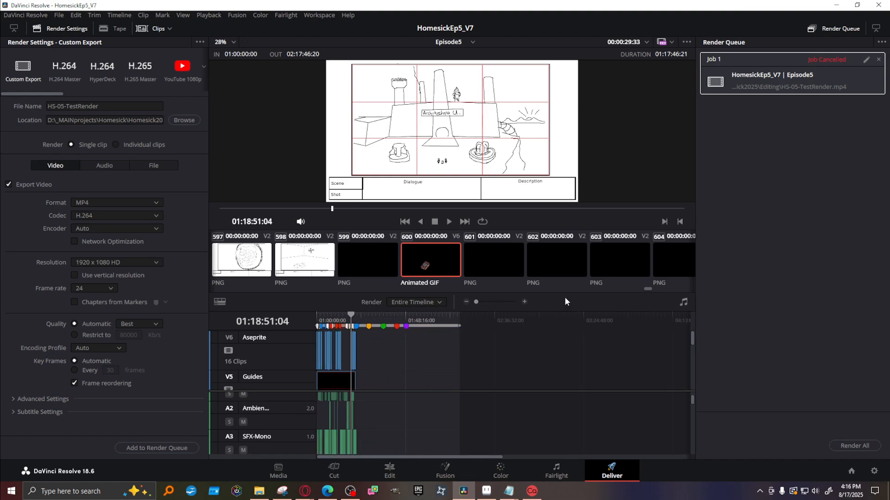
drag(476, 304, 490, 301)
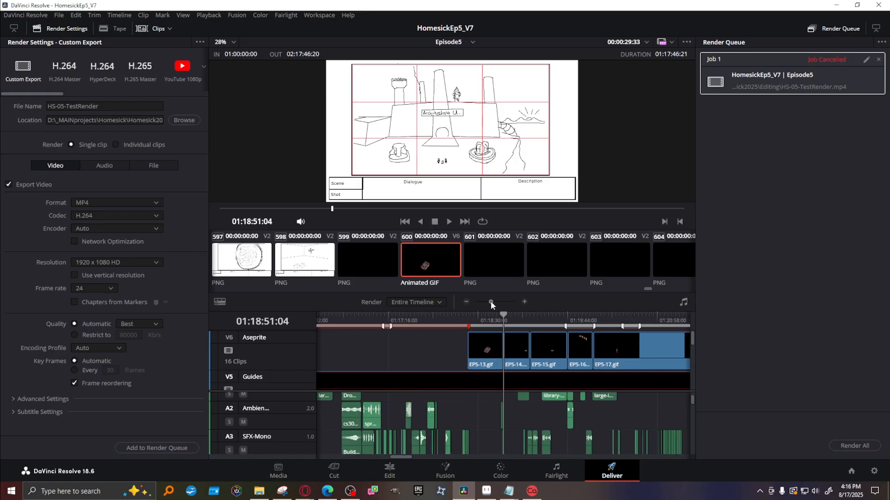
drag(407, 457, 419, 457)
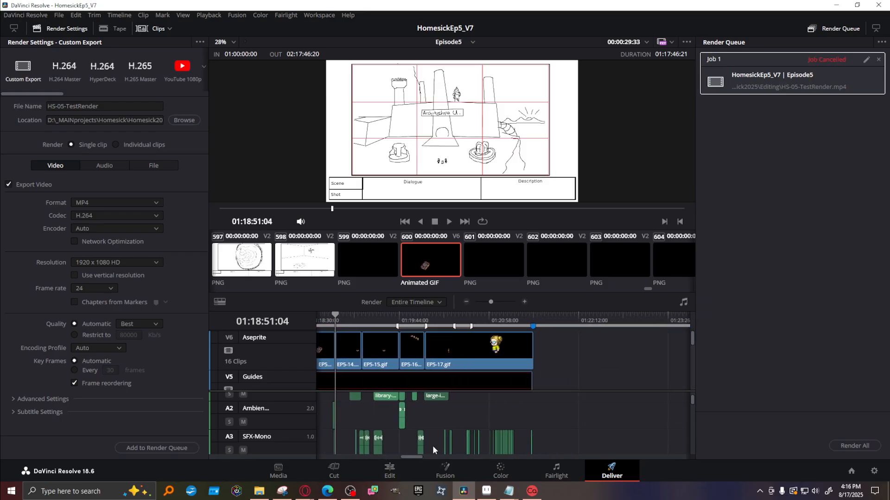
right_click(533, 327)
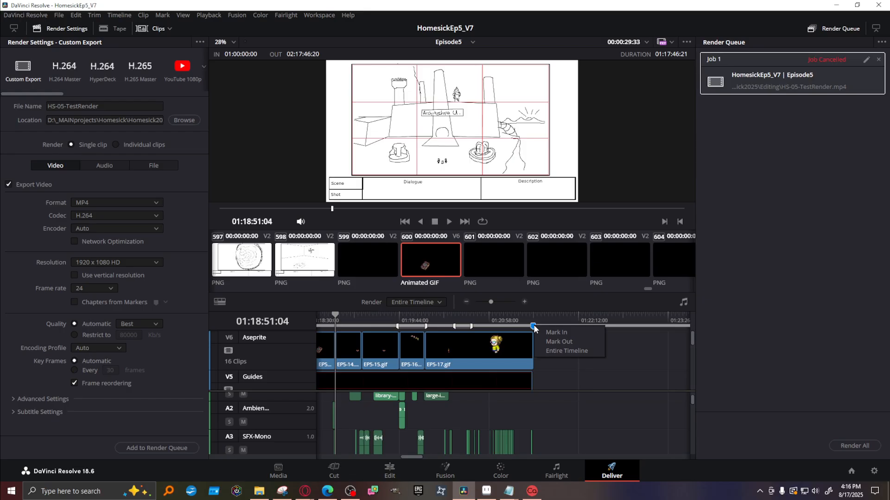
click(560, 343)
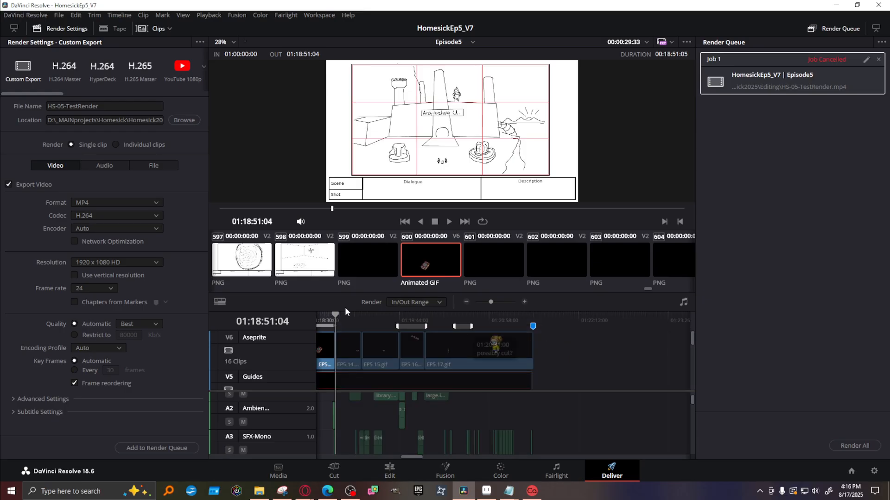
drag(335, 318, 535, 323)
right_click(534, 323)
click(562, 336)
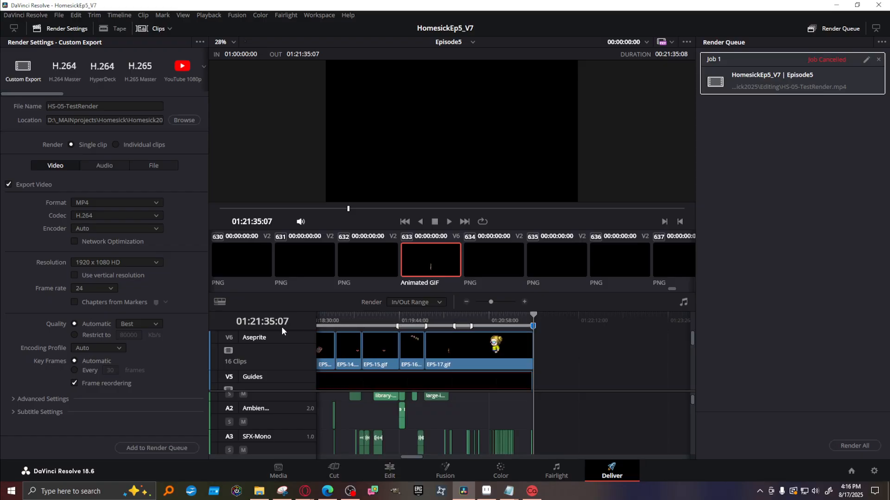
Queue the marked range as HS-05-TestRender, overwriting the existing file, and remove the cancelled job from the render queue.
click(172, 447)
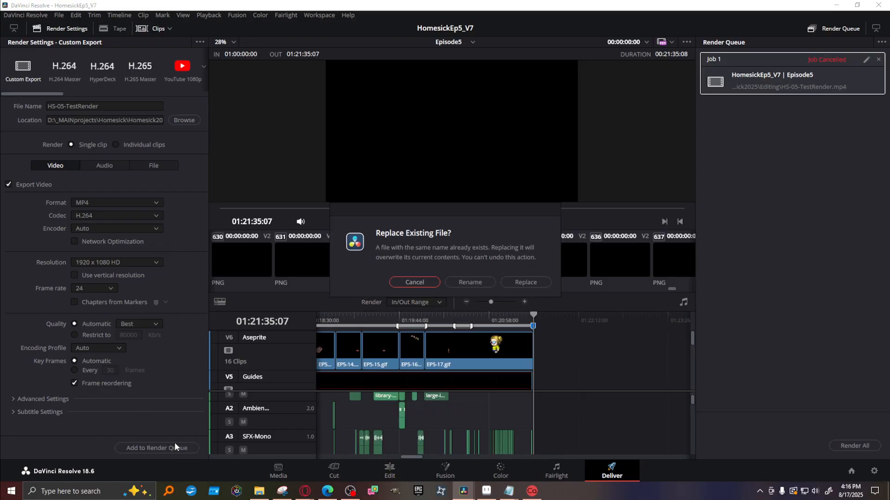
click(521, 282)
click(878, 59)
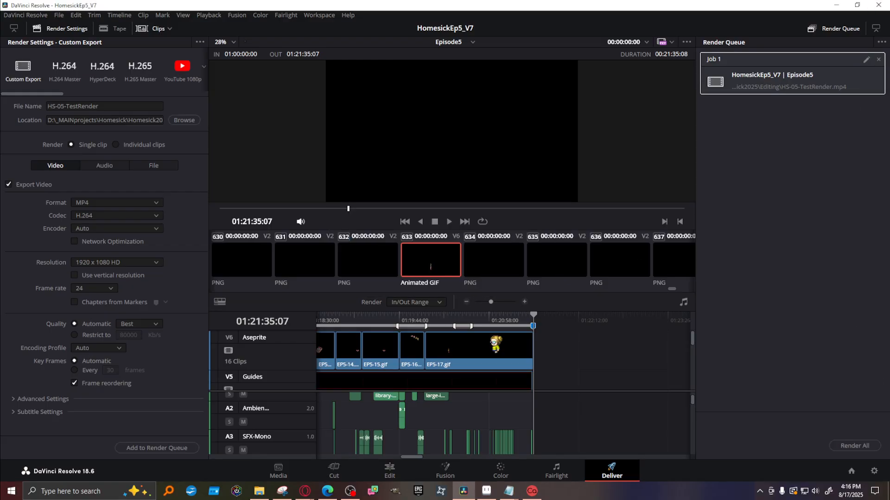
Try to render the queued HS-05-TestRender job over the marked range and dismiss the resulting message.
click(855, 446)
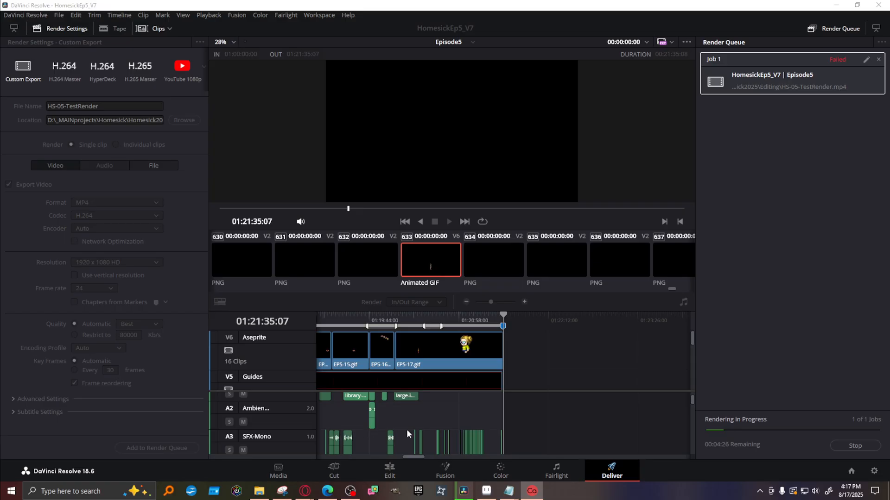
key(alt+Tab)
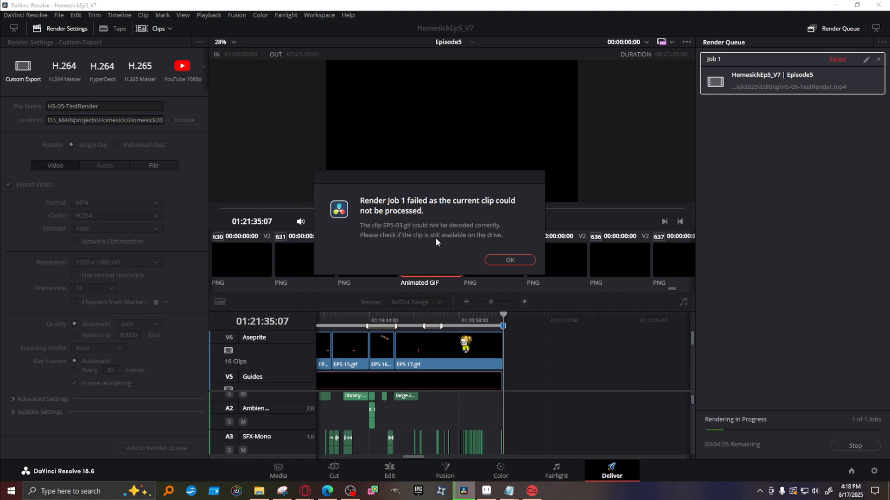
click(518, 260)
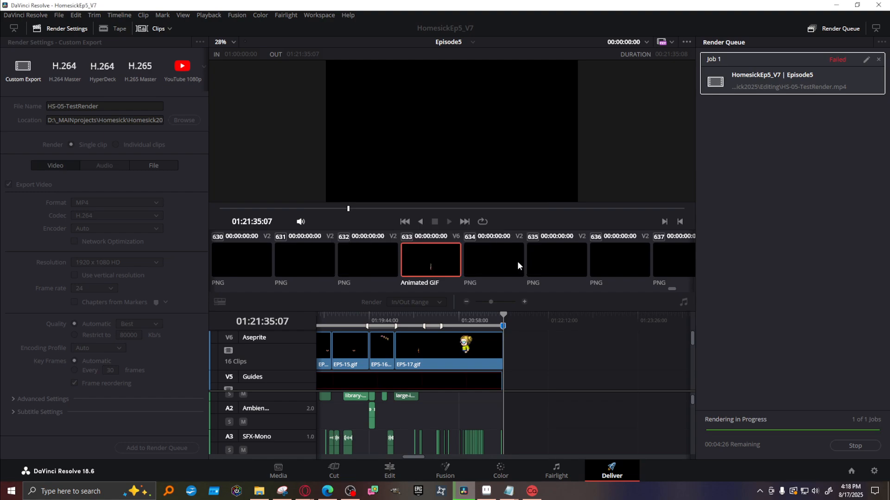
Examine clip EP5-03.gif at 01:02:37:23 in the render timeline and the editing timeline, including its available clip options.
drag(410, 457, 304, 458)
click(526, 349)
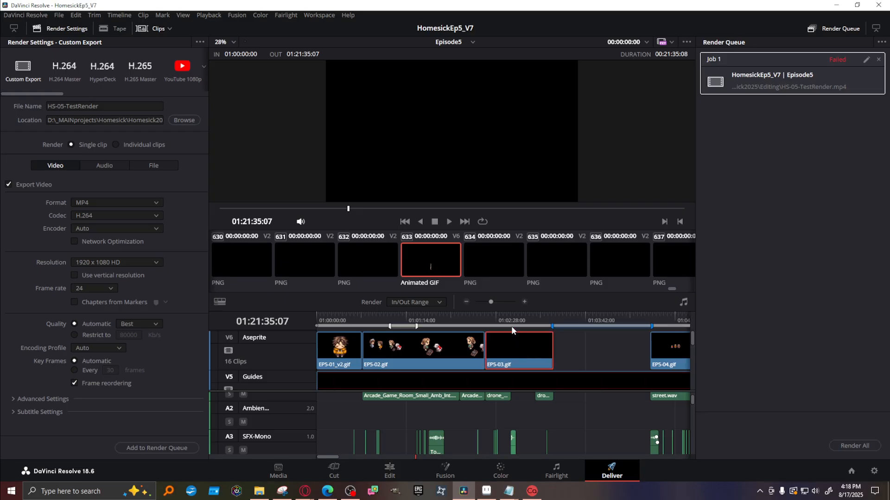
click(507, 319)
right_click(524, 355)
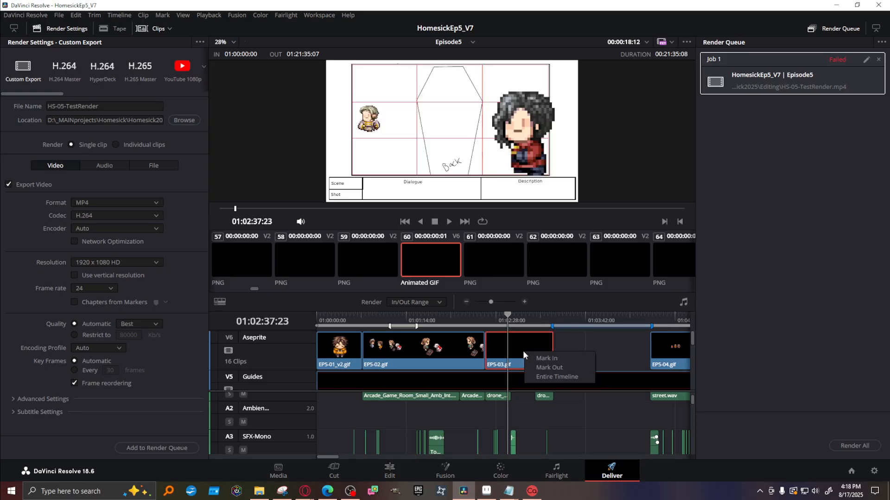
click(398, 470)
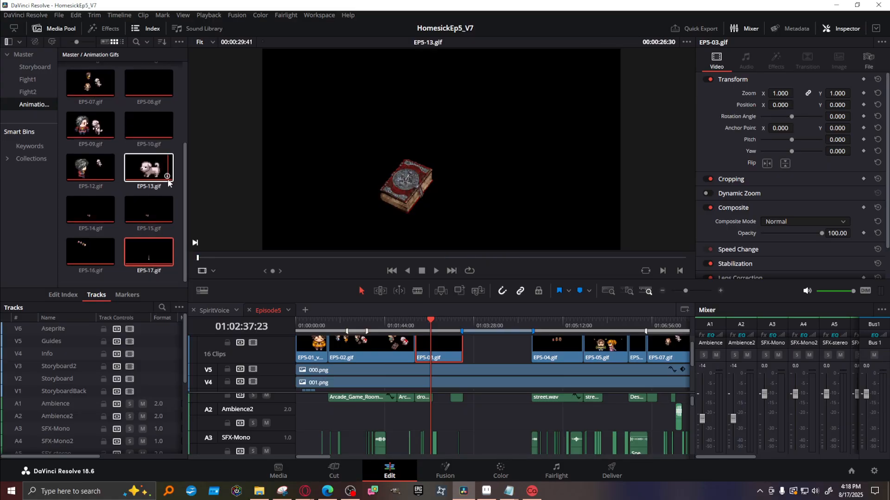
scroll(153, 153, up, 3)
right_click(446, 354)
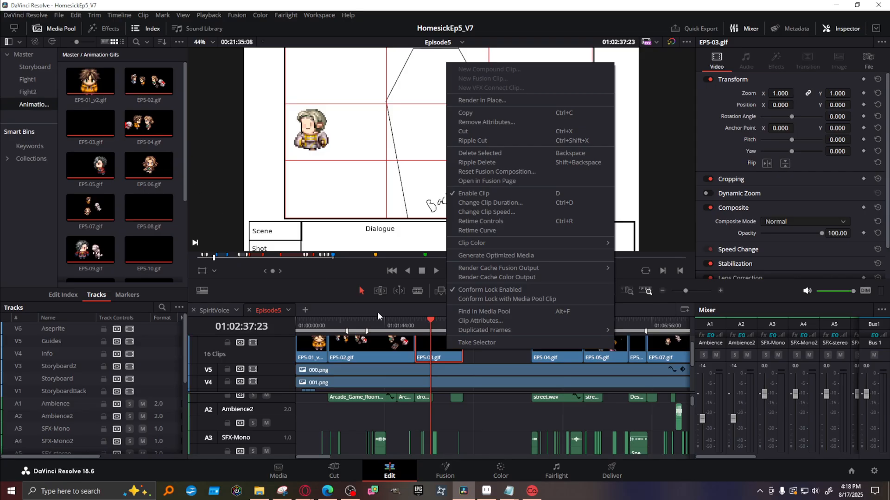
click(649, 319)
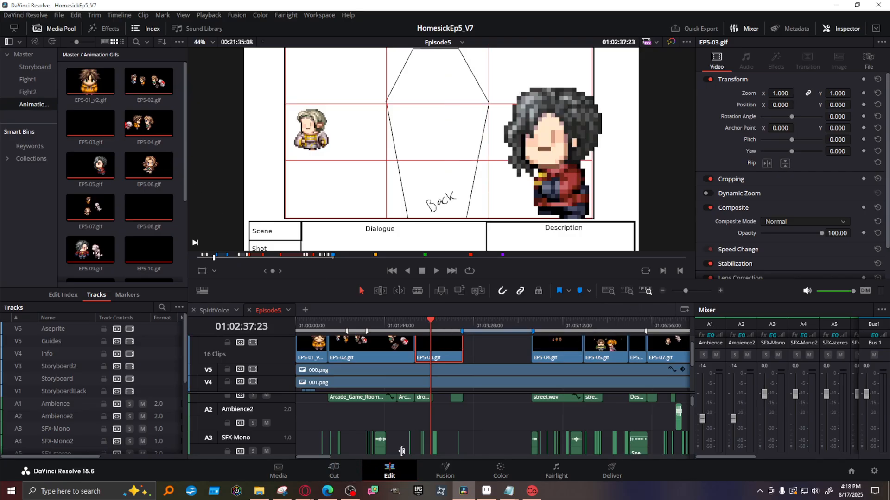
scroll(508, 373, down, 3)
scroll(508, 373, up, 4)
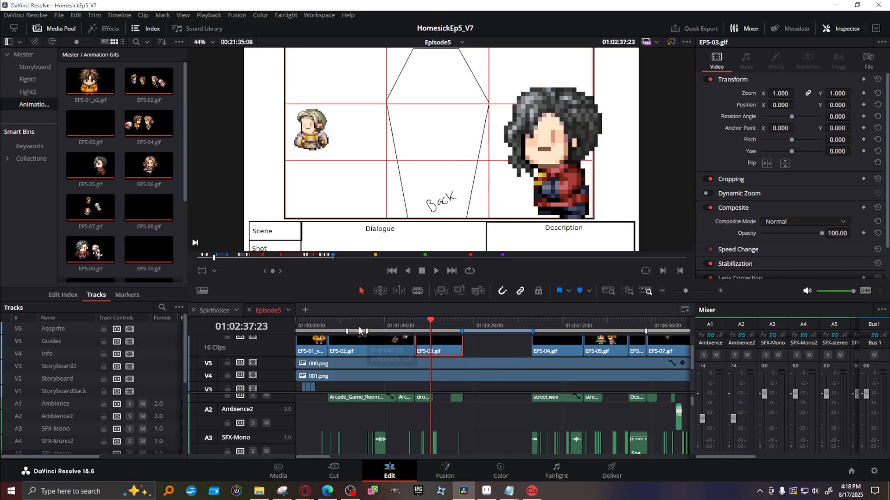
Save the HomesickEp5_V7 project.
click(26, 15)
click(59, 15)
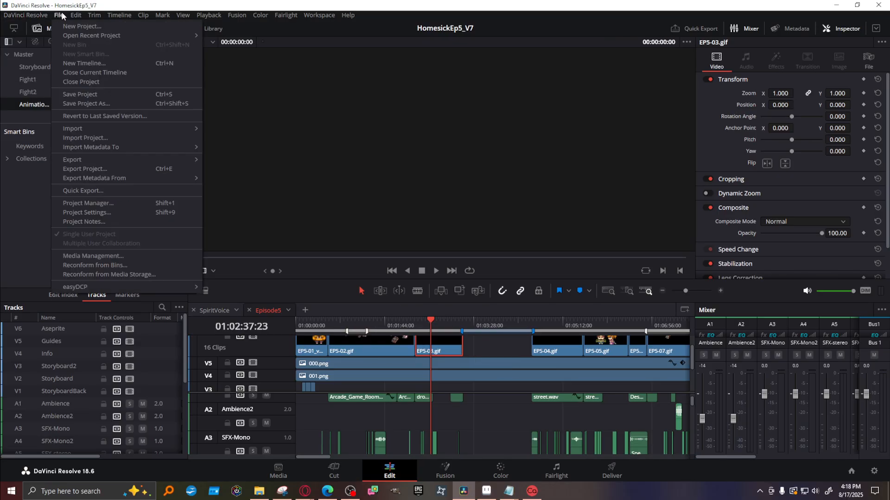
click(103, 94)
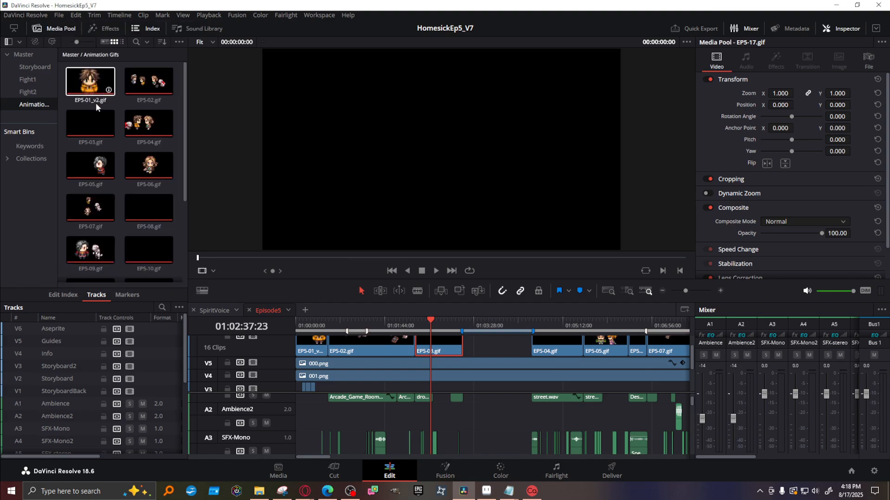
Look through the media in the animation GIFs, Master and Fight1 bins.
scroll(144, 162, down, 3)
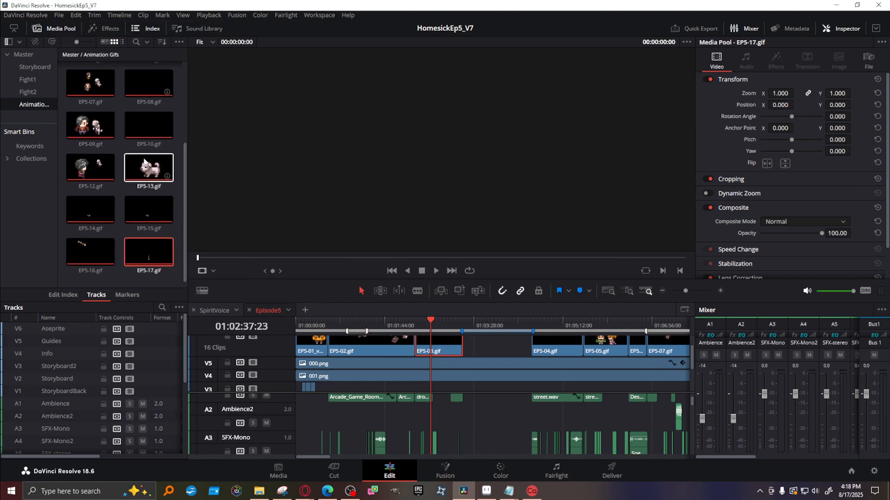
click(23, 55)
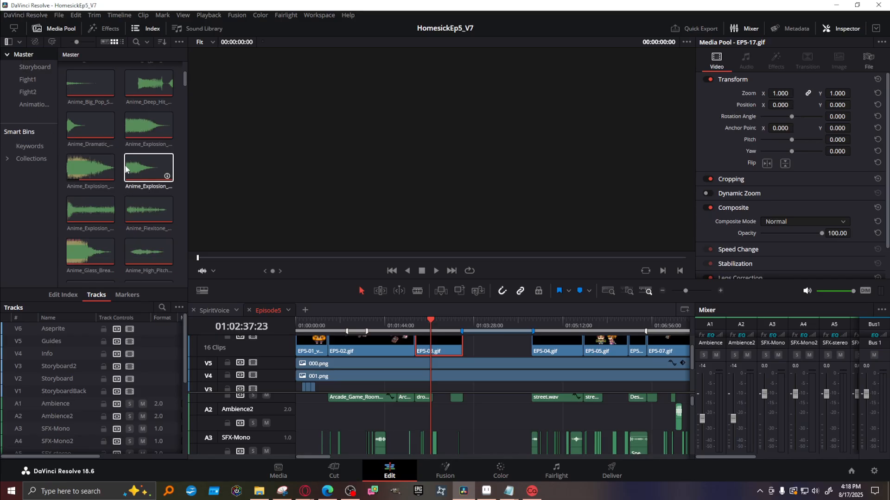
scroll(126, 168, up, 1)
scroll(126, 169, down, 10)
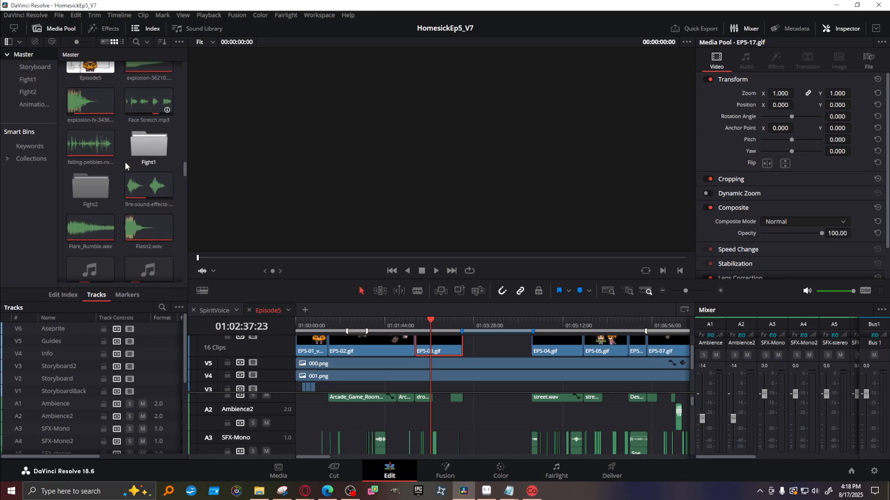
scroll(125, 164, down, 15)
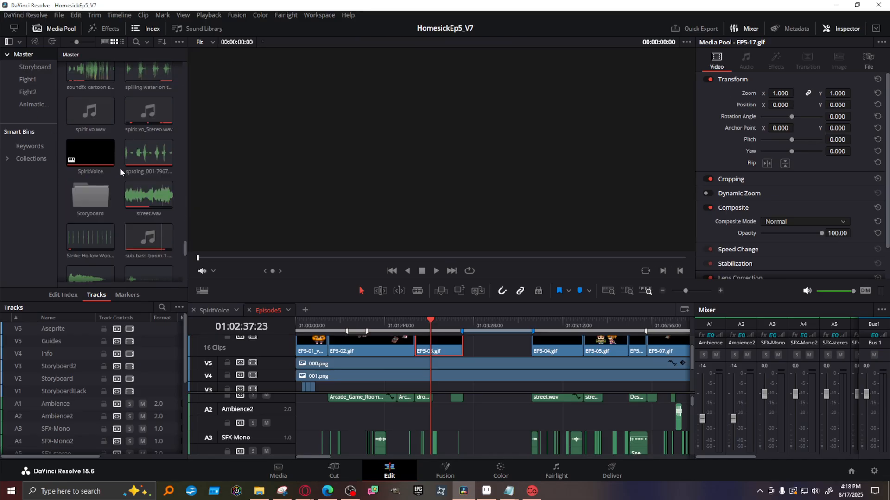
scroll(118, 174, down, 3)
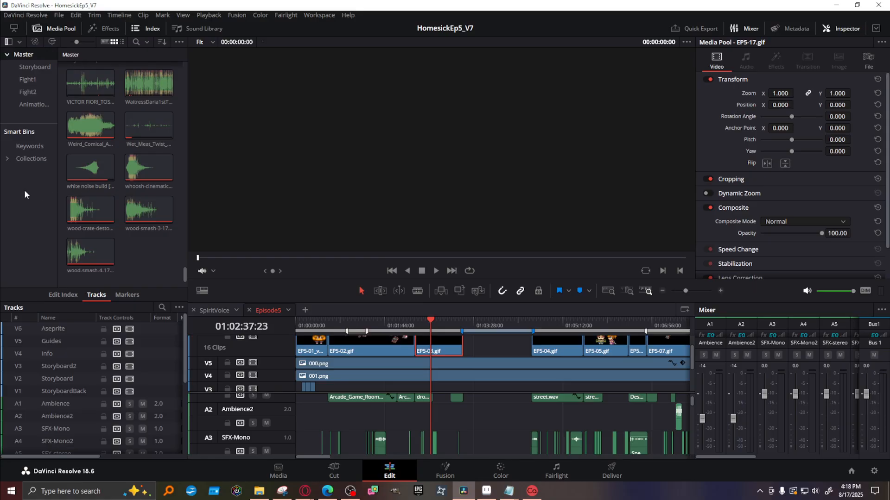
click(152, 177)
click(26, 81)
scroll(117, 162, up, 10)
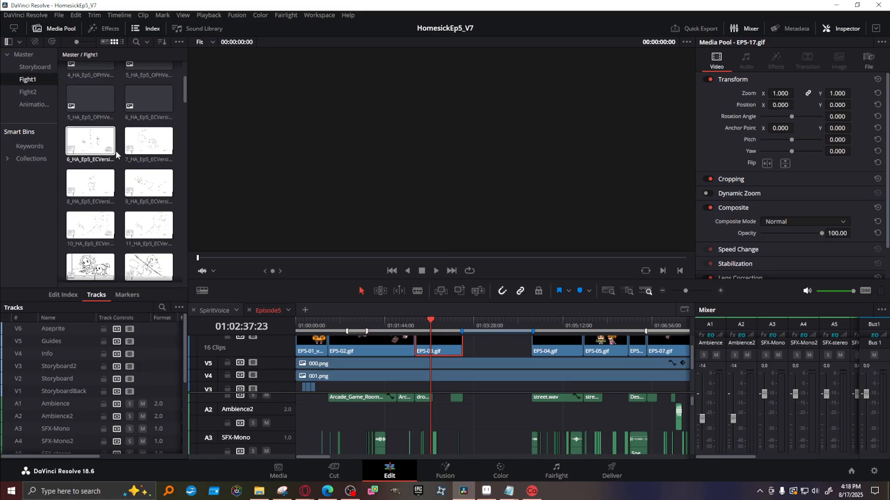
Look through the media in the Fight2 and Storyboard bins down to their final items.
click(28, 91)
scroll(144, 138, up, 2)
scroll(142, 138, down, 10)
click(183, 101)
drag(184, 101, 171, 285)
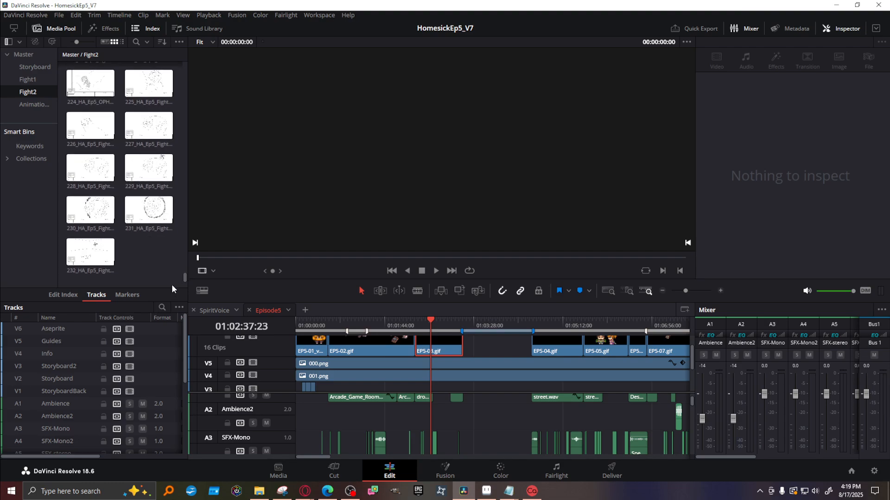
click(23, 54)
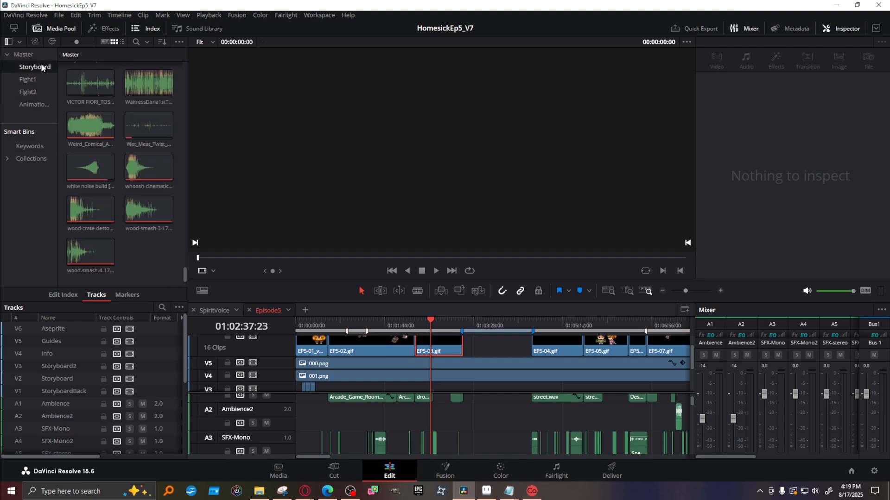
click(41, 67)
drag(185, 110, 175, 278)
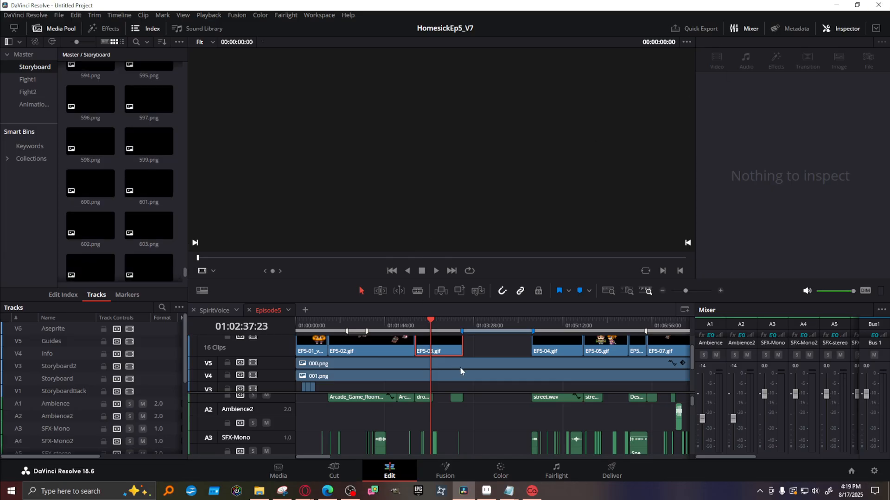
Try to reopen DaVinci Resolve and check the hidden system tray icons.
click(464, 491)
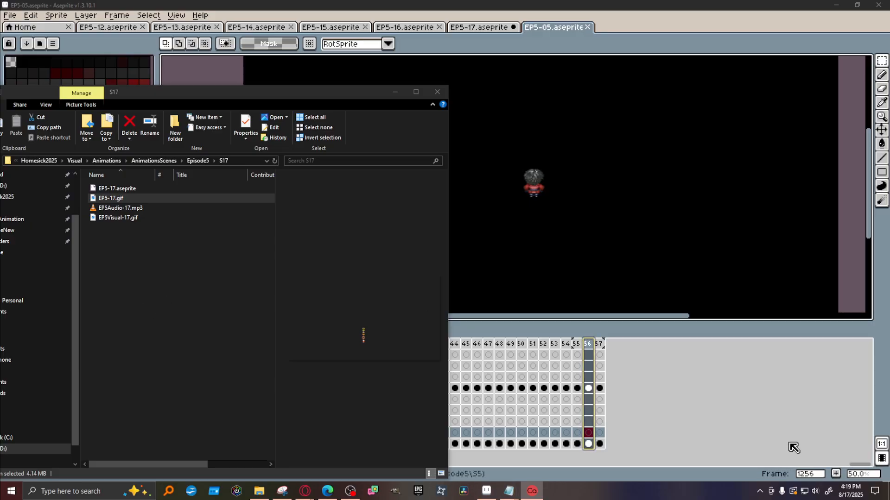
click(760, 494)
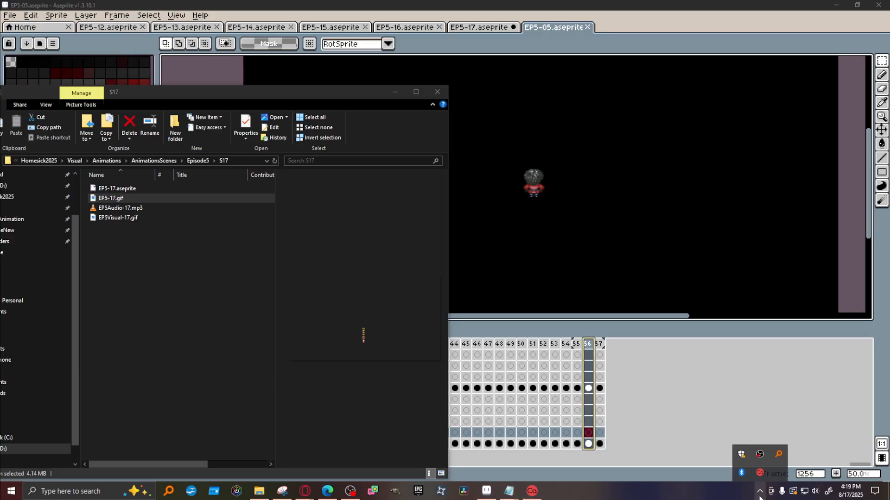
click(760, 494)
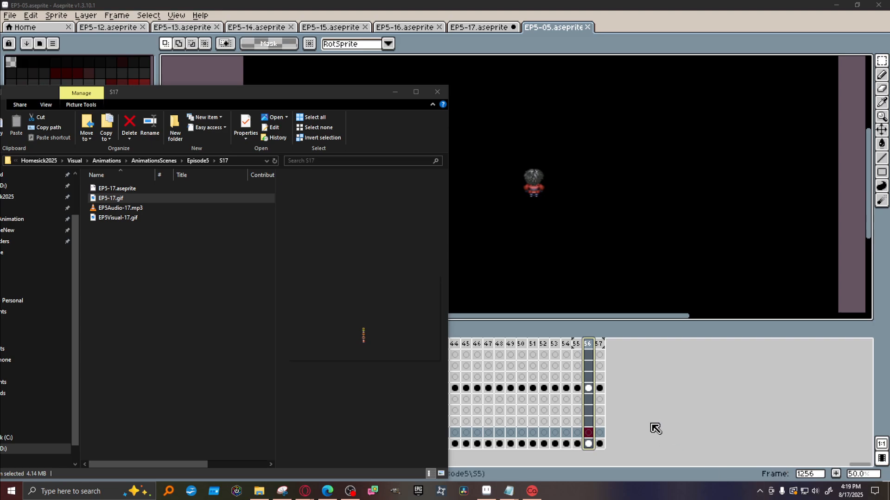
Look through the running processes in Task Manager for a leftover DaVinci Resolve process, and close Task Manager.
key(ctrl+shift+Escape)
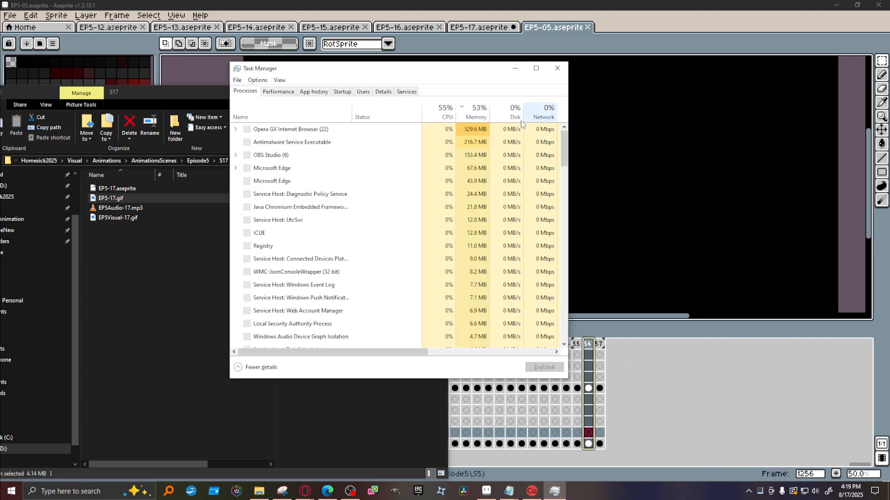
scroll(321, 241, down, 3)
scroll(321, 238, down, 9)
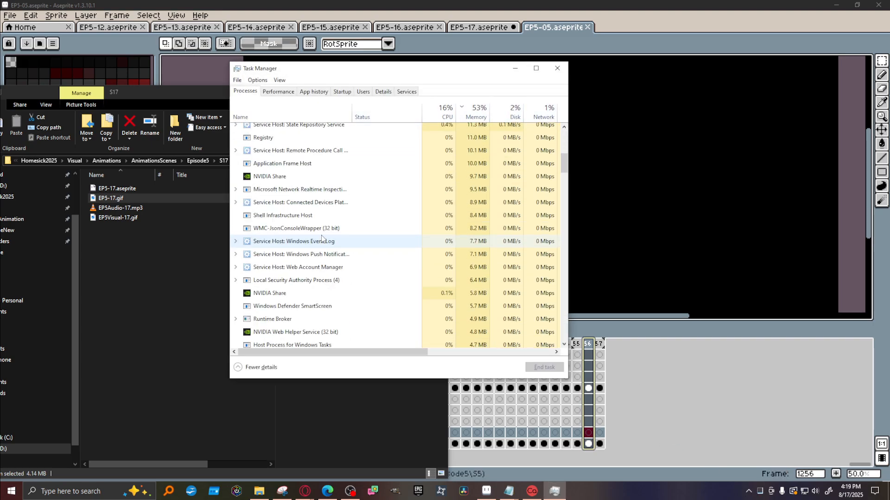
scroll(322, 237, down, 10)
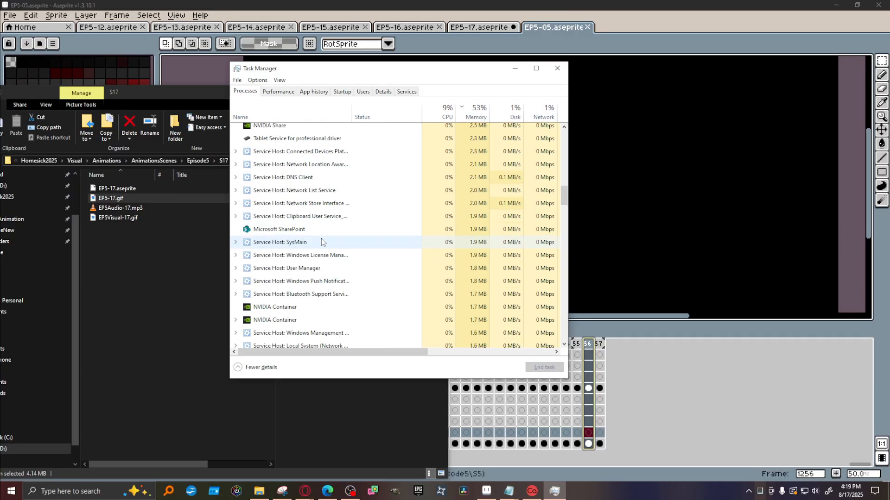
scroll(310, 257, down, 8)
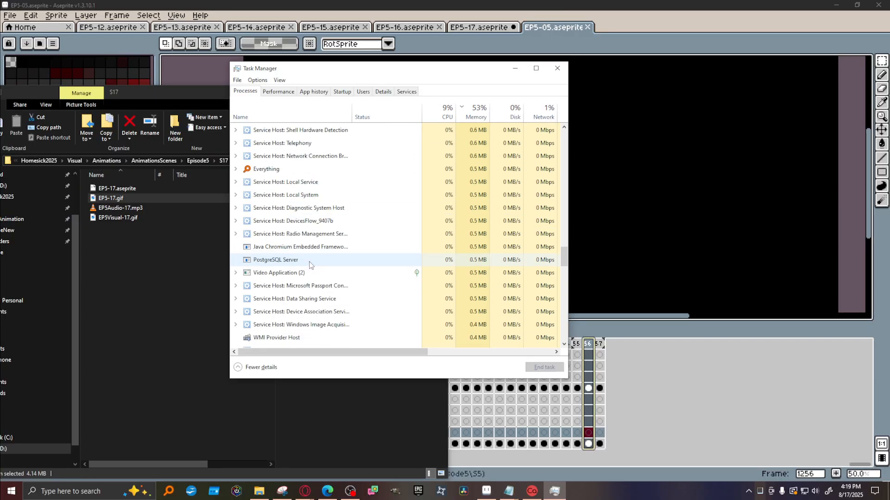
scroll(309, 262, down, 8)
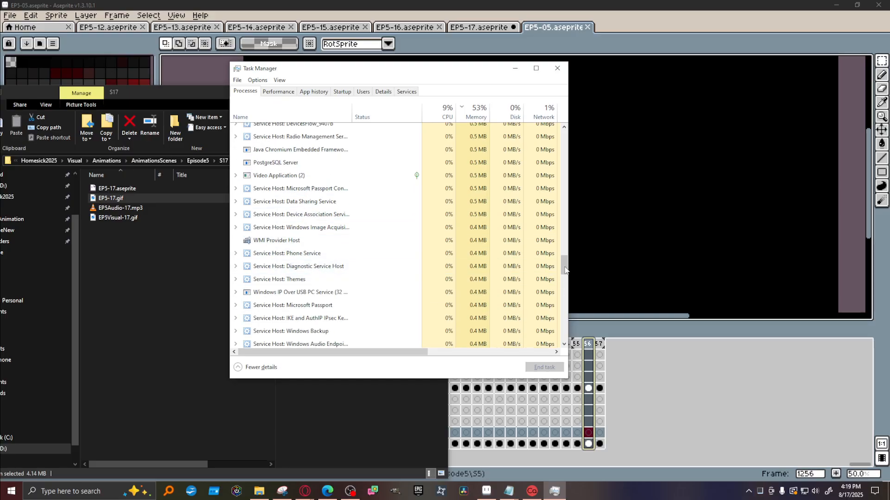
drag(564, 282, 581, 119)
scroll(261, 242, down, 2)
scroll(261, 243, down, 9)
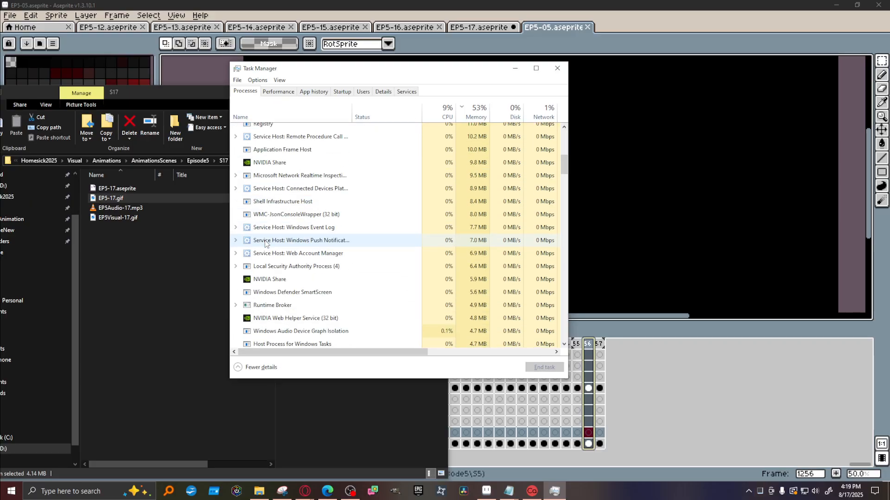
scroll(265, 243, down, 3)
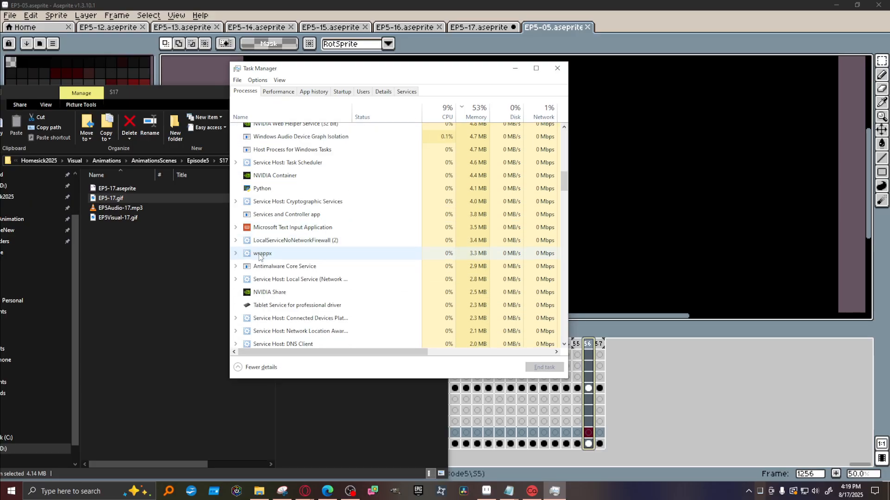
scroll(252, 304, down, 8)
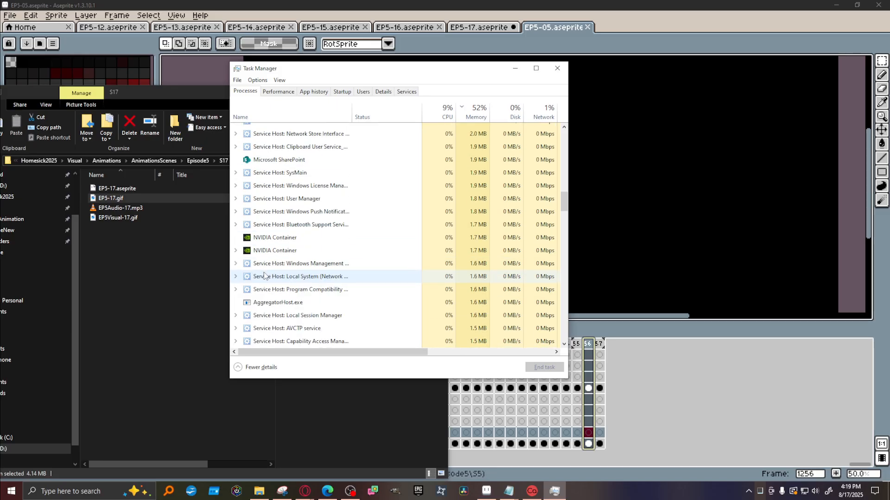
scroll(266, 272, down, 5)
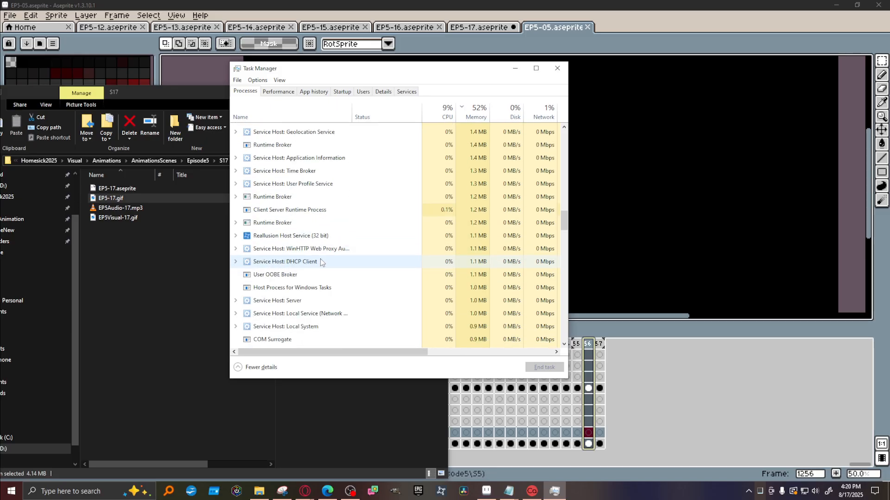
scroll(321, 261, down, 7)
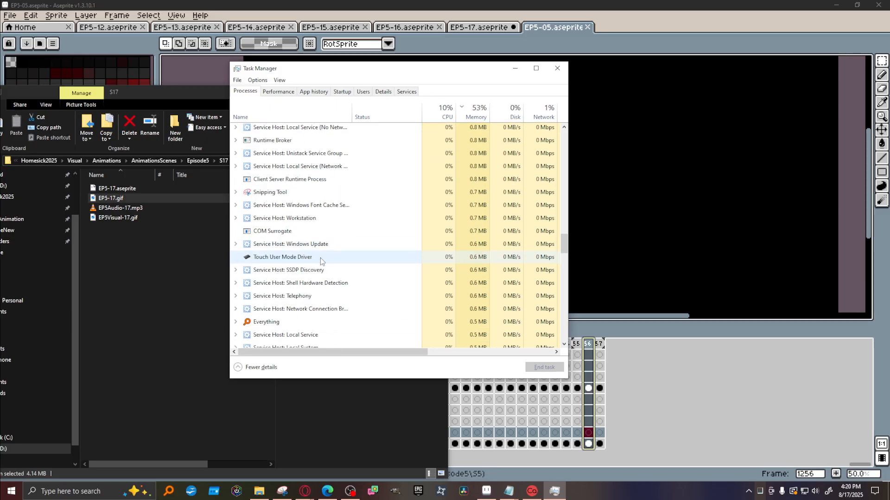
scroll(321, 261, down, 10)
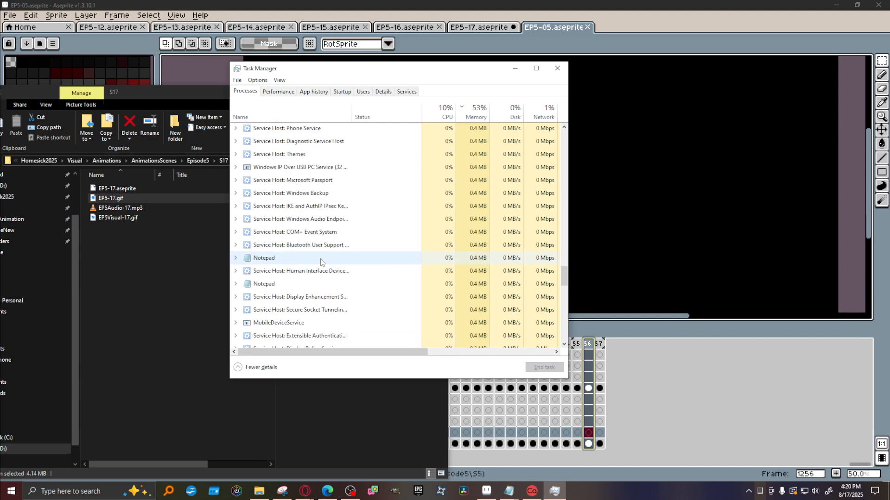
scroll(321, 260, down, 3)
scroll(321, 261, down, 10)
scroll(321, 261, down, 2)
click(557, 68)
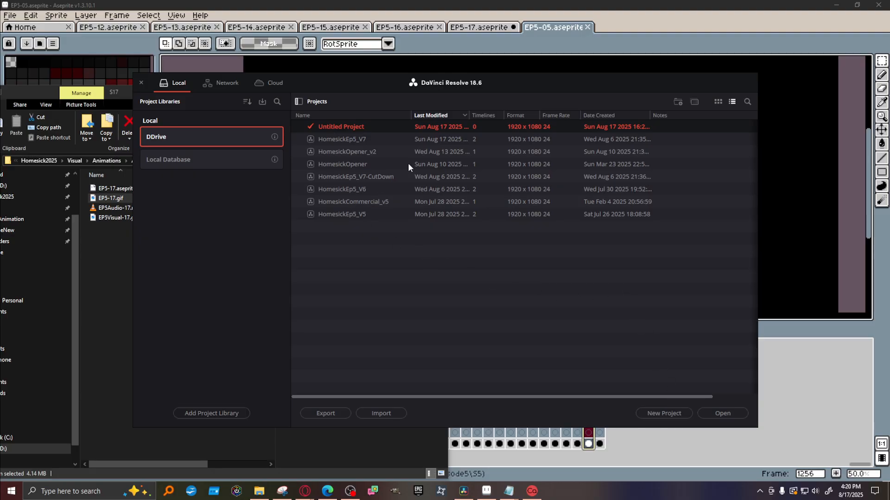
Open the HomesickEp5_V7 project from the DDrive project library in DaVinci Resolve.
click(369, 139)
click(728, 415)
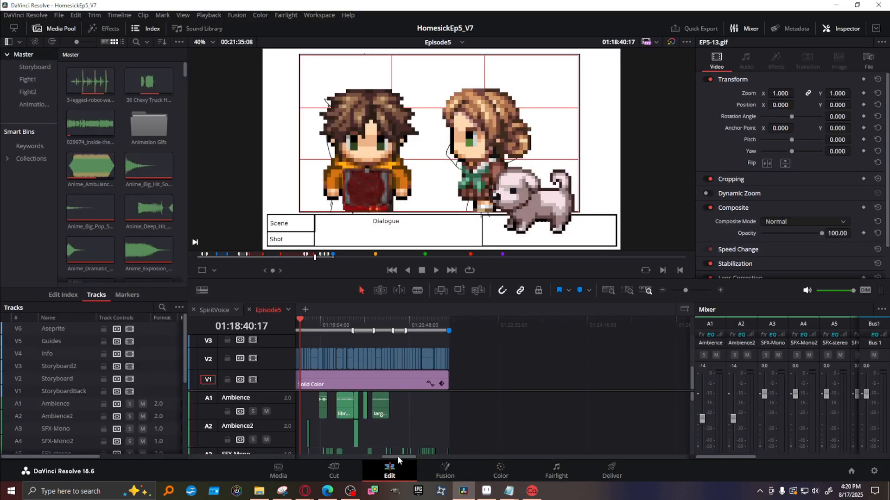
Scrub through the EP5-03.gif clip on the Aseprite track of the Episode5 timeline to check its frames.
drag(397, 456, 297, 452)
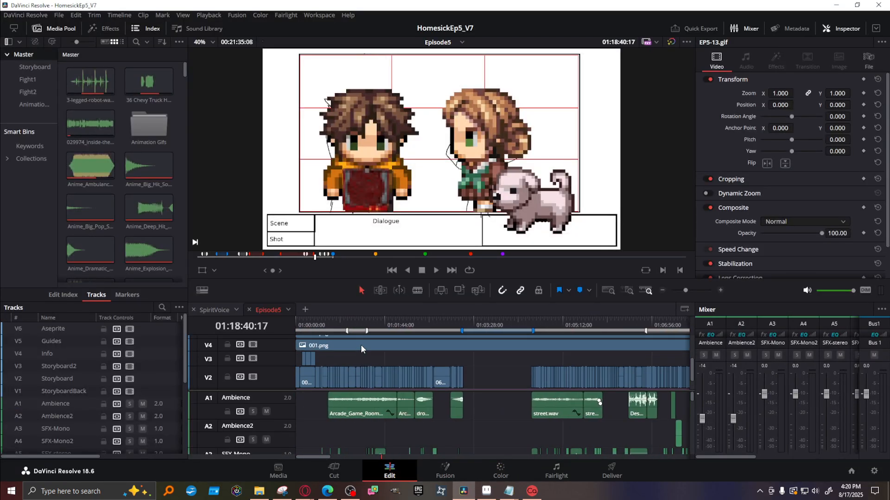
scroll(360, 344, up, 2)
click(438, 321)
click(449, 321)
click(454, 321)
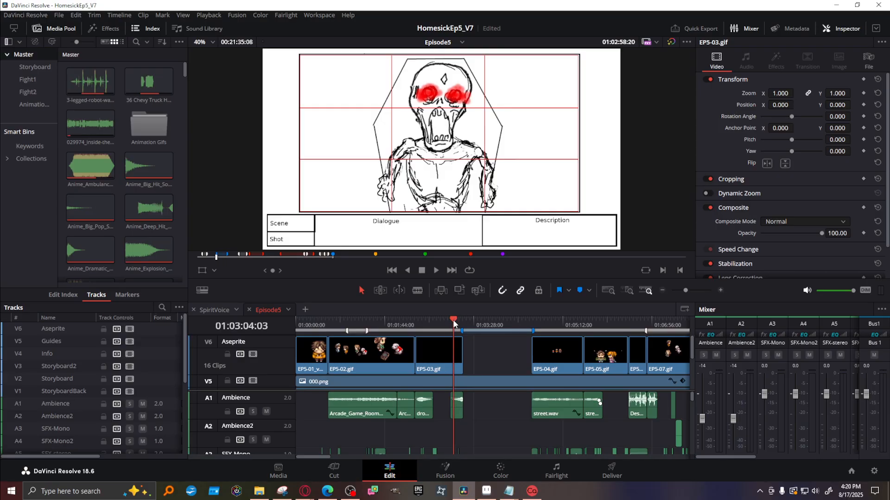
click(430, 321)
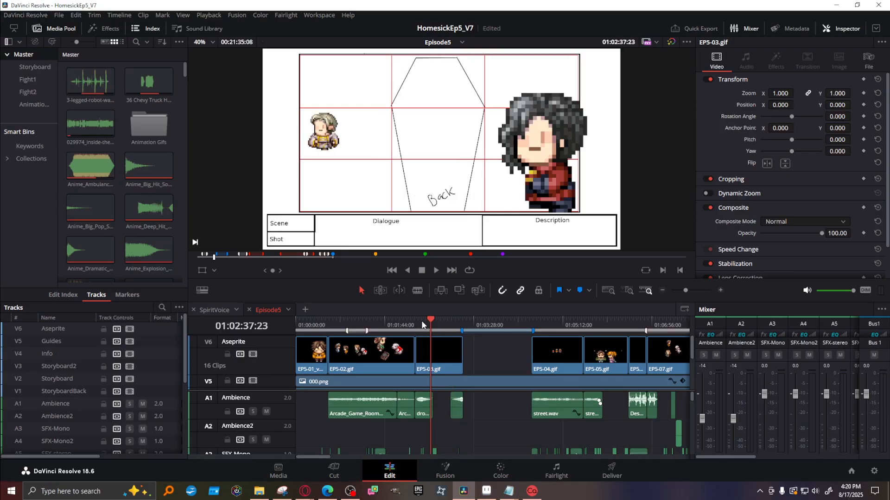
click(427, 321)
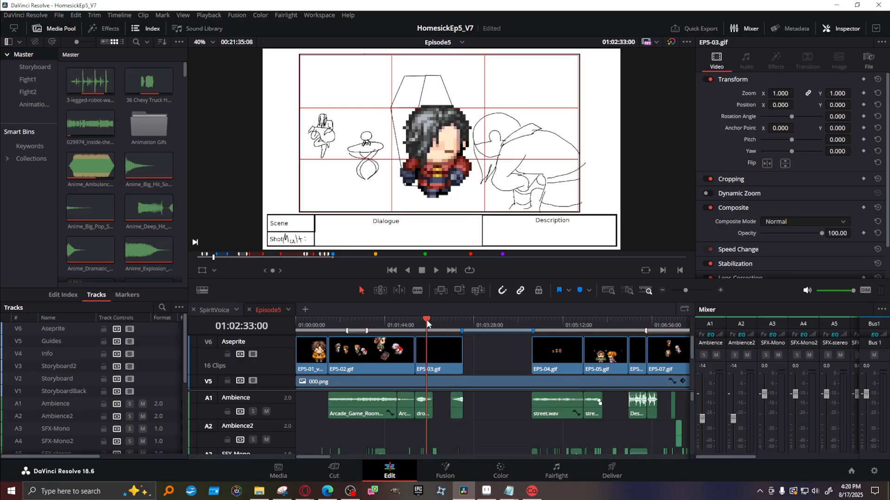
drag(427, 323, 445, 321)
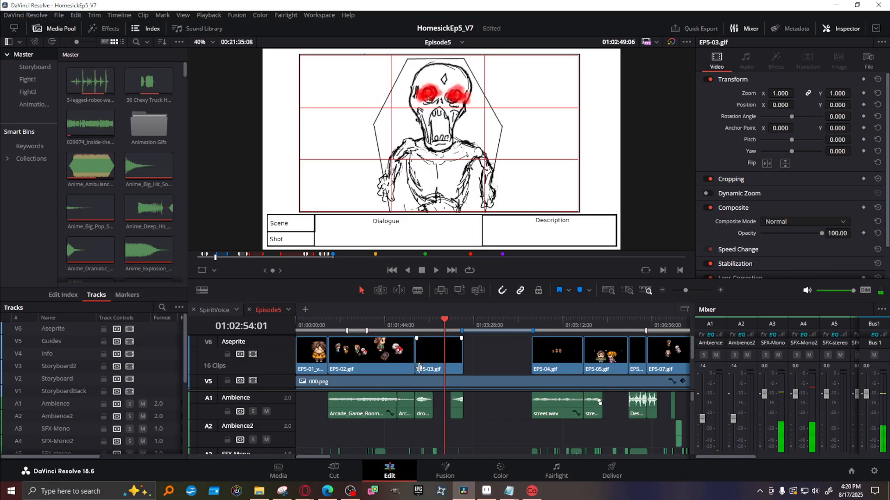
Go to the Deliver page and check the render destination folder for existing files without changing it.
click(612, 470)
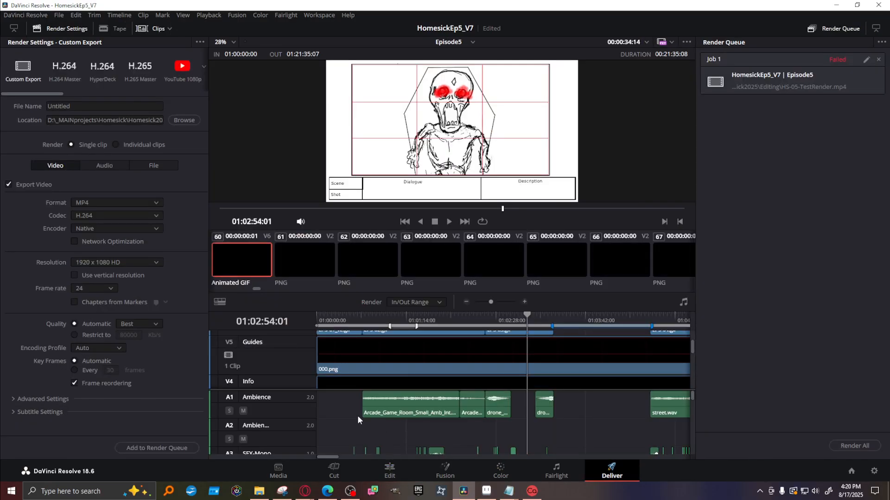
click(184, 120)
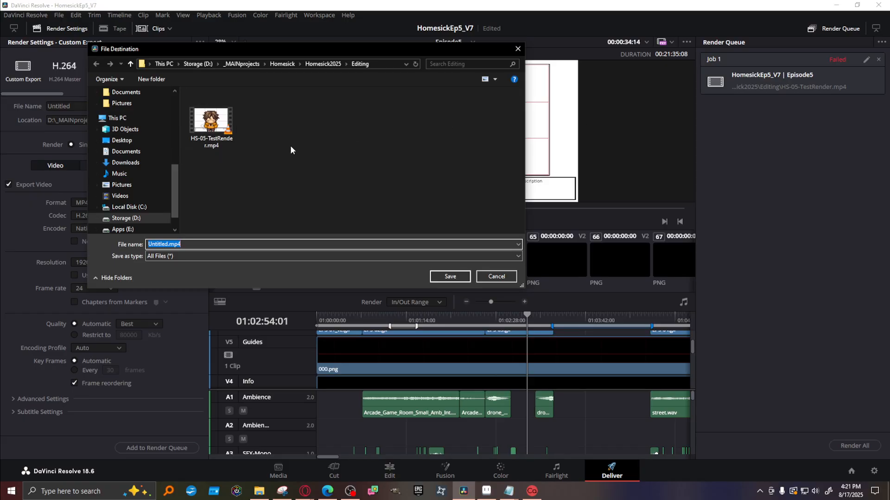
click(498, 276)
Play HS-05-TestRender.mp4 from the Homesick2025 Editing folder to check the partial render, and return to DaVinci Resolve.
click(258, 491)
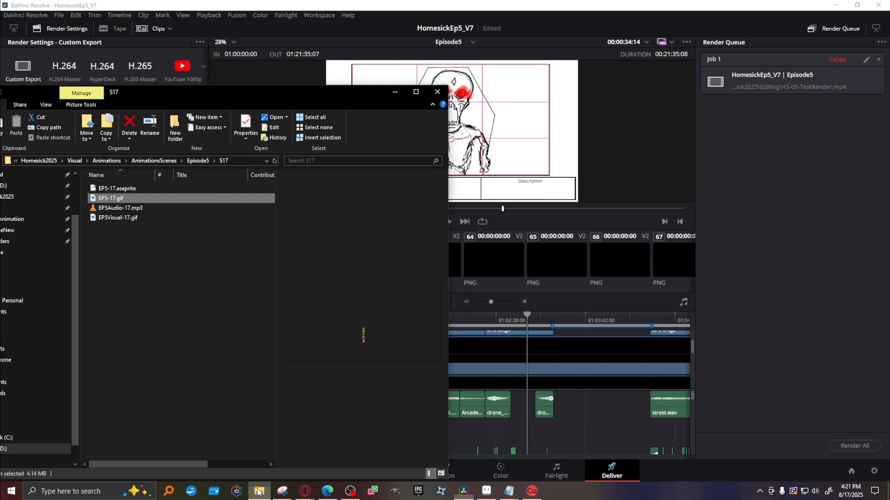
click(115, 162)
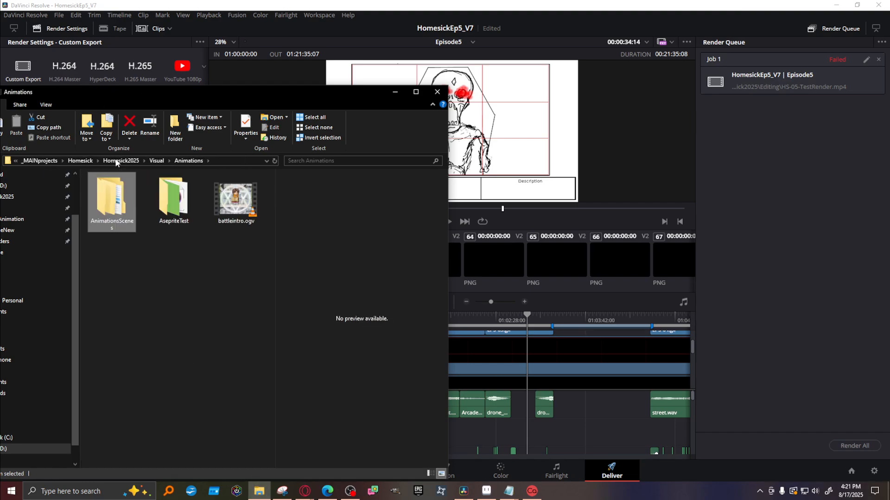
click(123, 161)
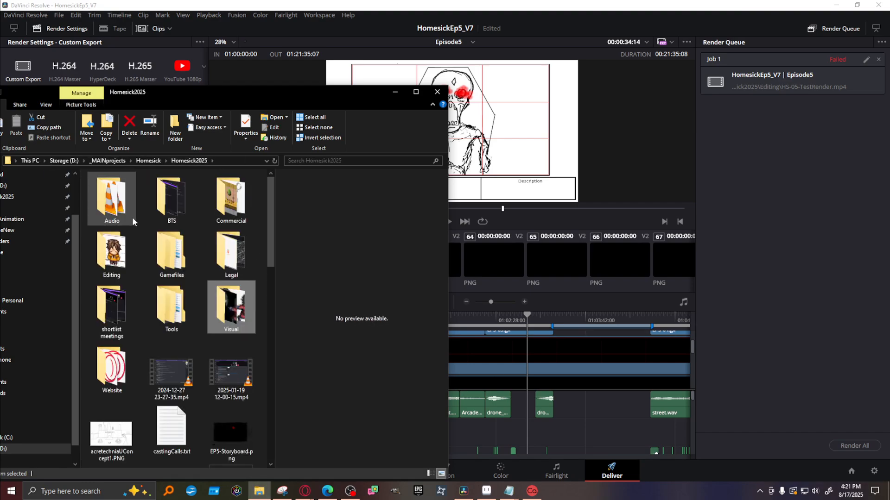
double_click(109, 250)
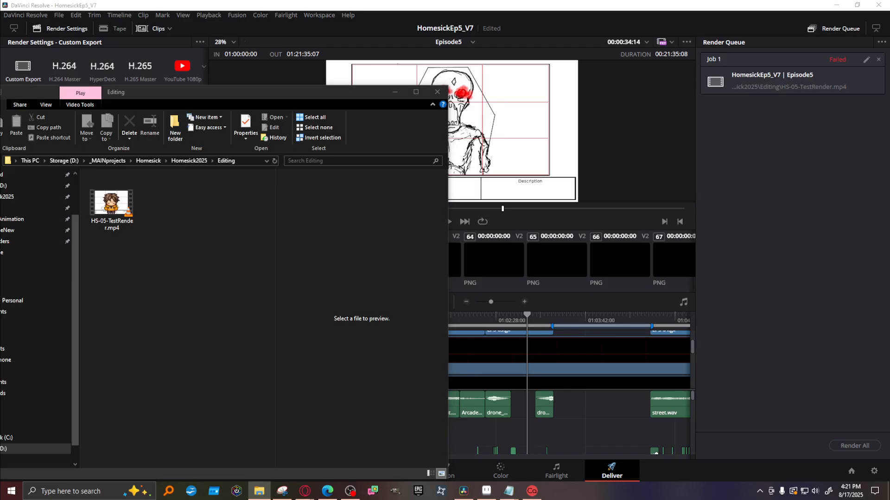
double_click(111, 202)
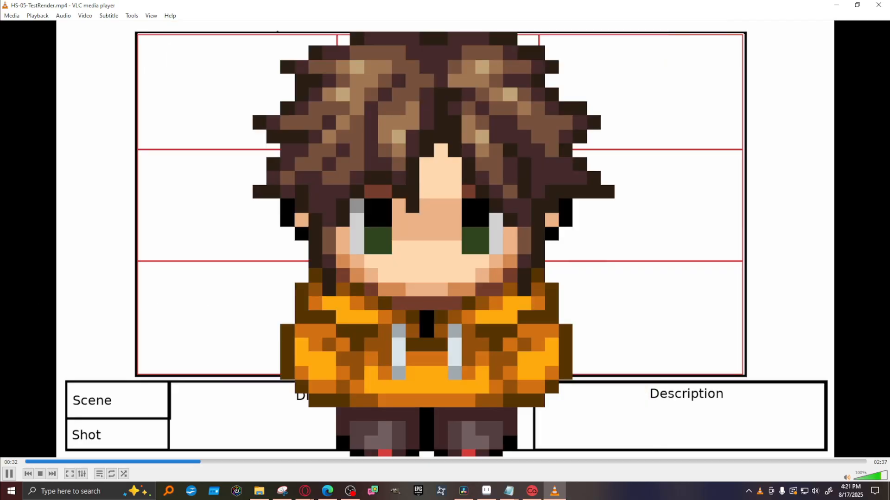
key(alt+Tab)
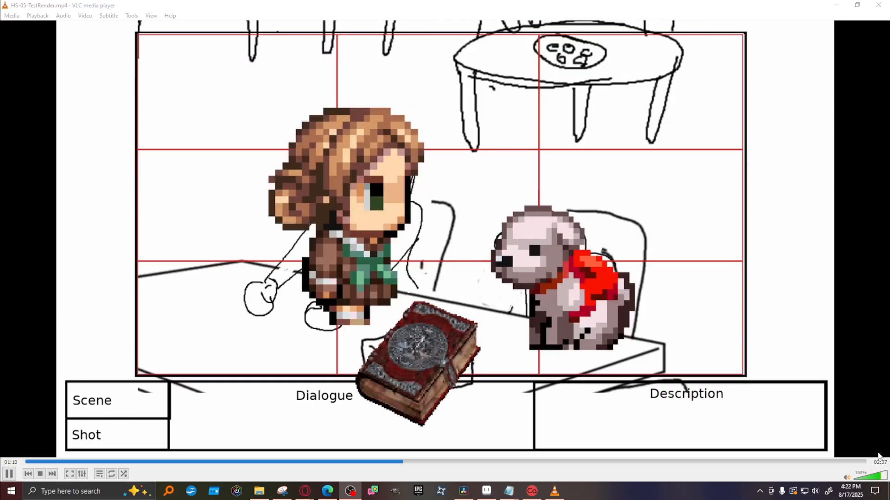
click(871, 14)
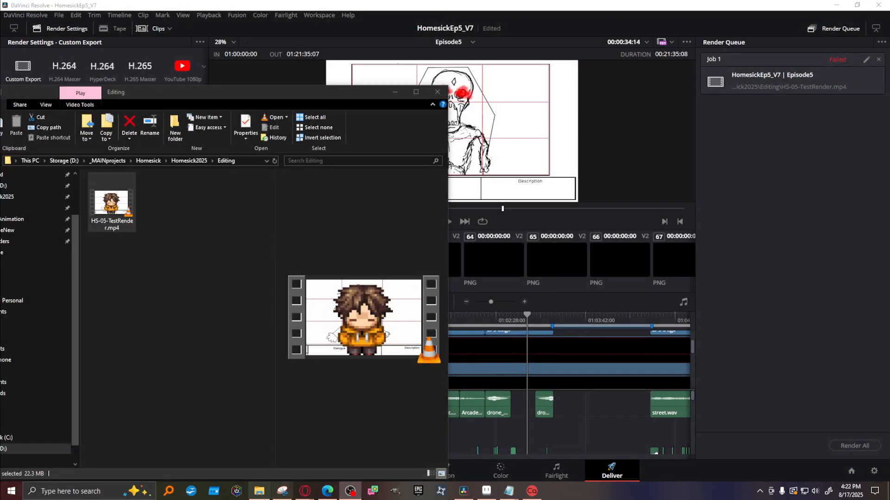
click(545, 24)
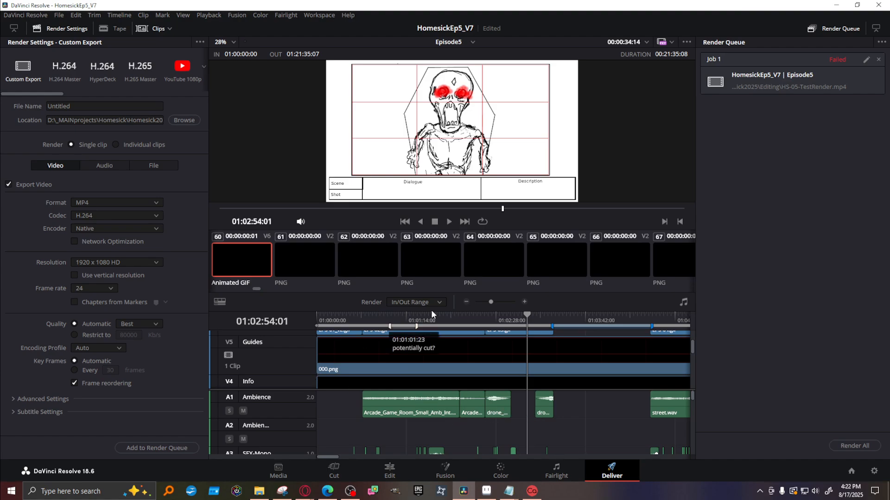
Show the whole Episode5 timeline on the Deliver page and remove the failed Job 1 from the render queue.
drag(490, 301, 484, 305)
scroll(650, 357, up, 2)
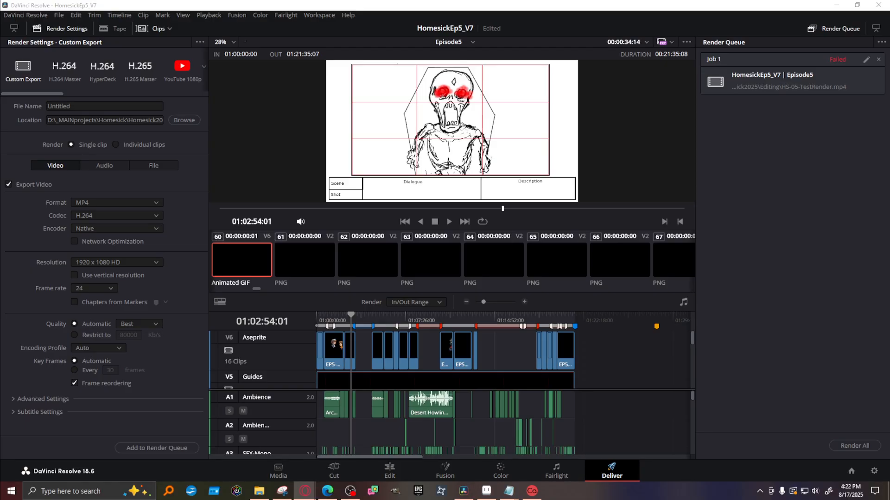
click(880, 60)
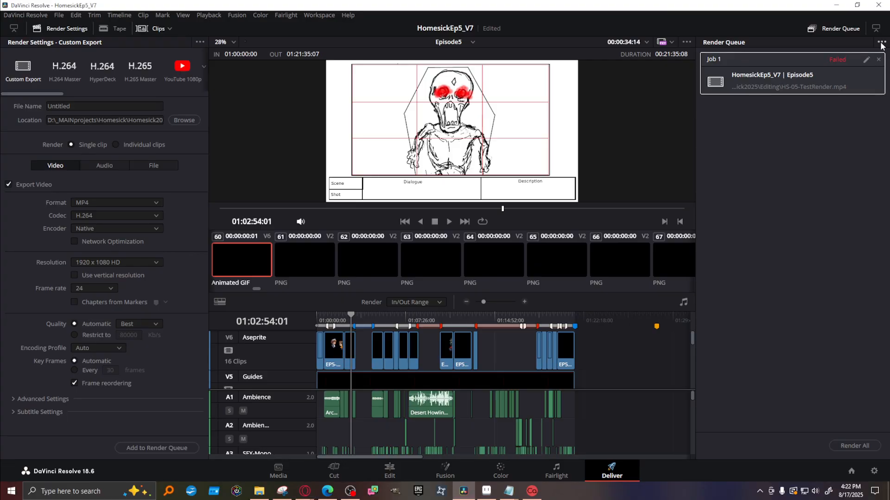
click(879, 60)
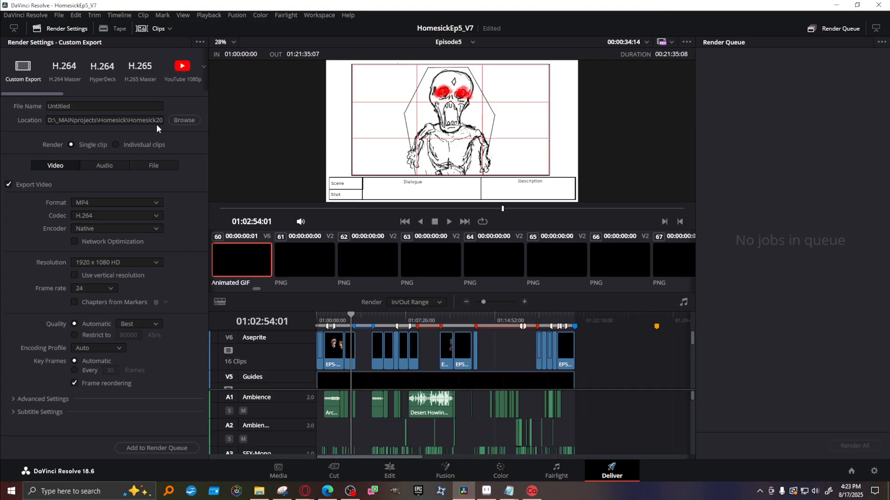
Set the render output to HS-05-TestRender.mp4 in the Editing folder, accepting replacement of the existing file.
click(184, 120)
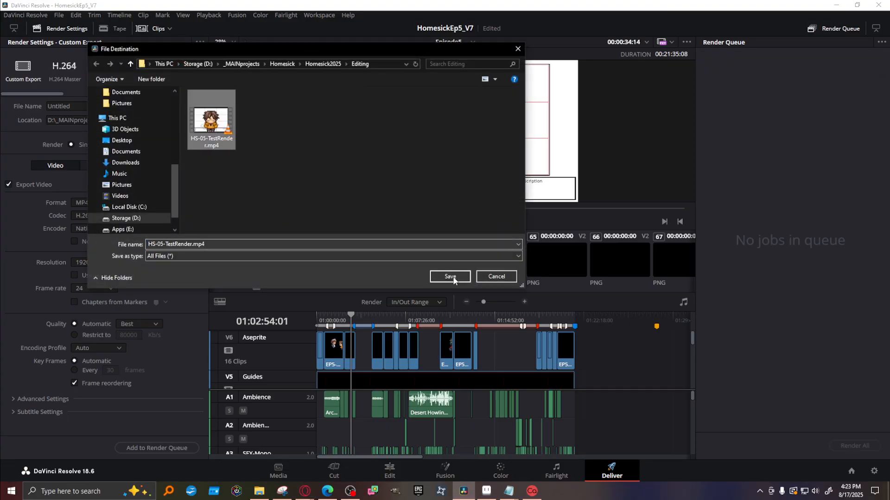
click(449, 277)
click(468, 245)
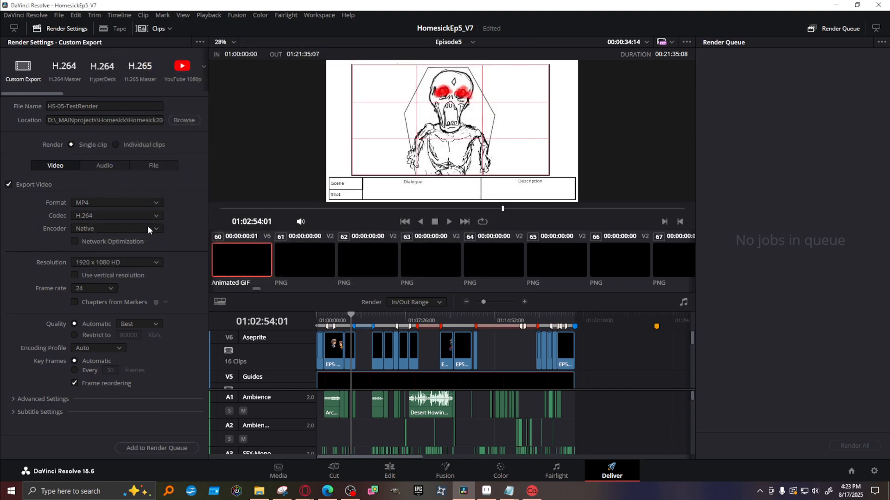
Expand the advanced video render settings and review the export options.
click(51, 399)
scroll(26, 330, down, 3)
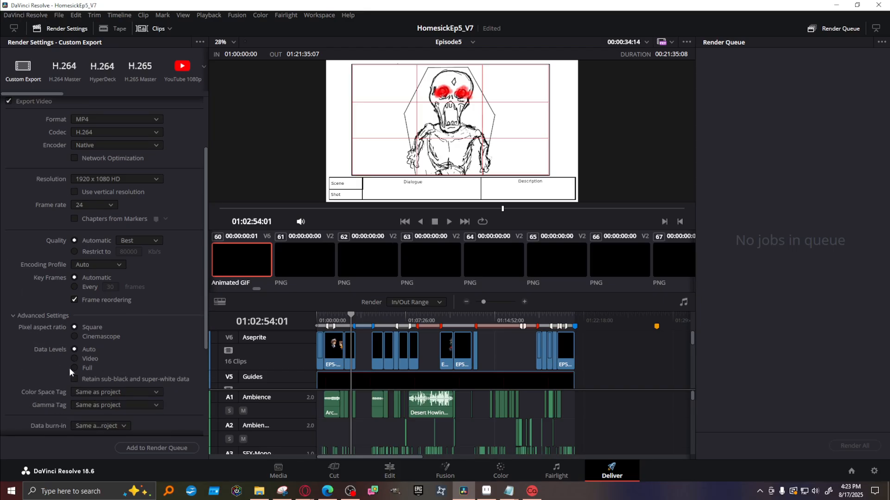
scroll(162, 391, down, 2)
scroll(58, 357, down, 1)
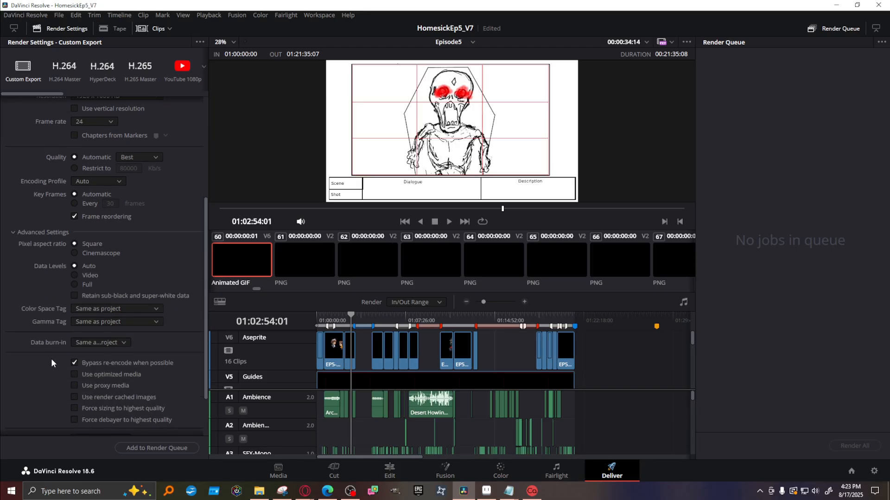
scroll(55, 352, down, 2)
scroll(15, 358, down, 1)
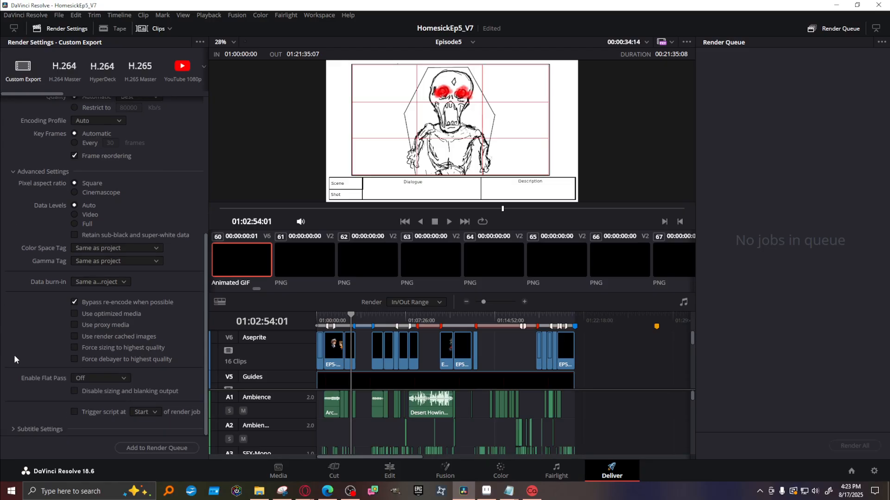
scroll(112, 273, up, 5)
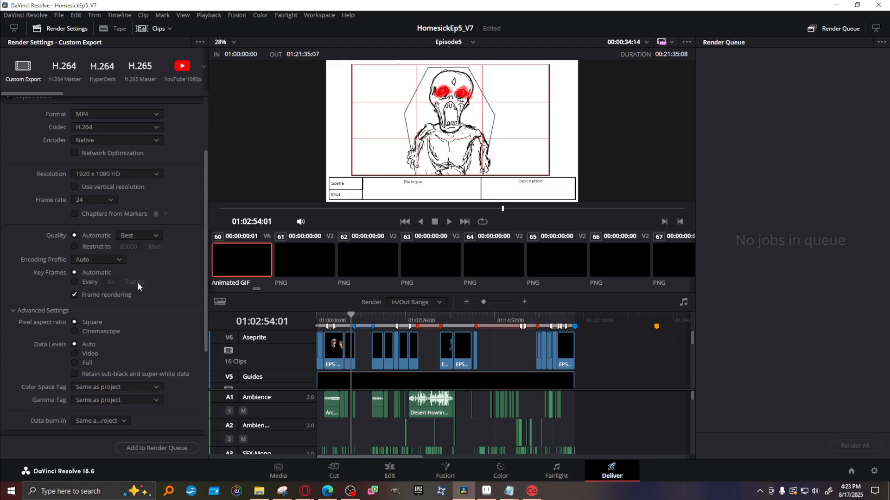
scroll(157, 280, up, 3)
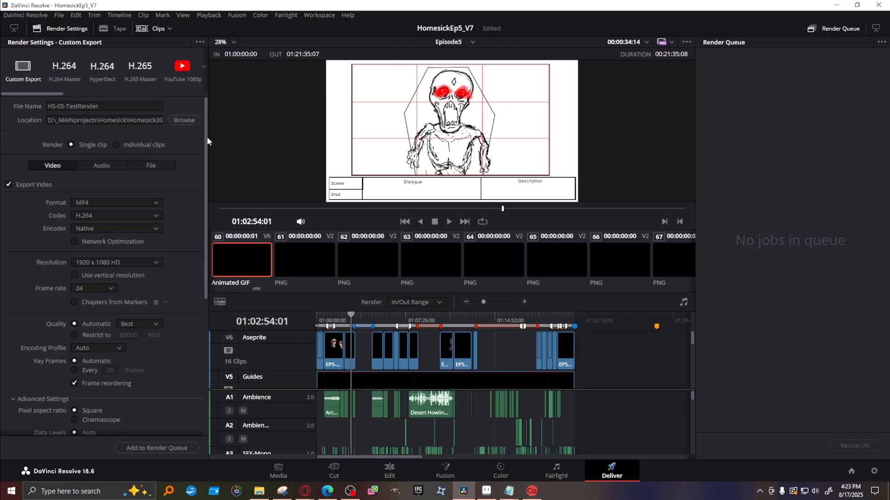
Add the HS-05-TestRender job to the render queue and render all queued jobs.
click(123, 449)
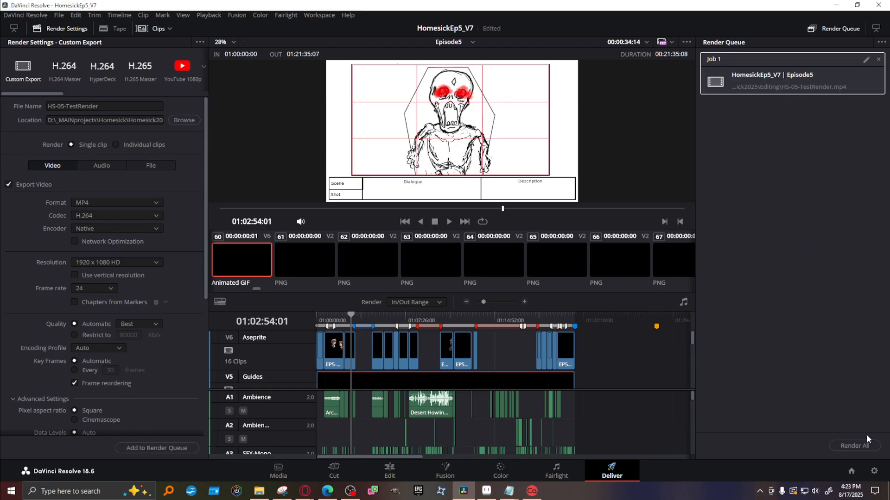
click(865, 445)
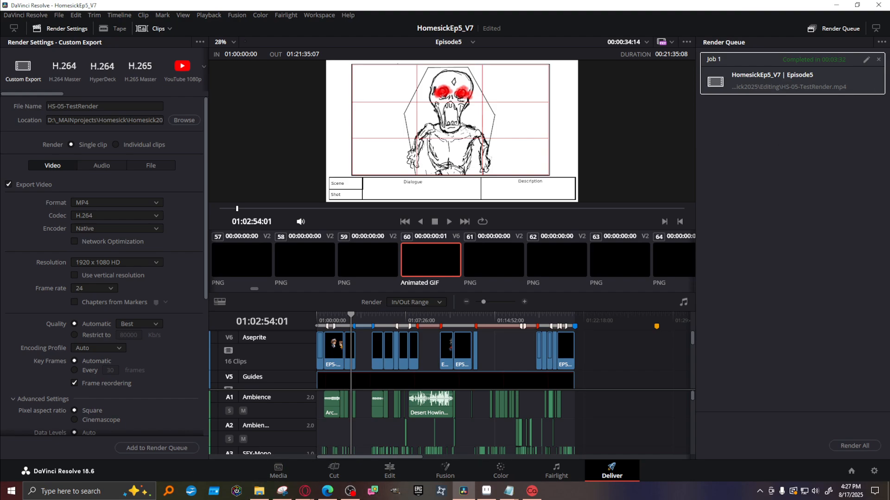
Open the rendered HS-05-TestRender.mp4 from the Homesick2025 Editing folder in VLC to play it back.
click(259, 492)
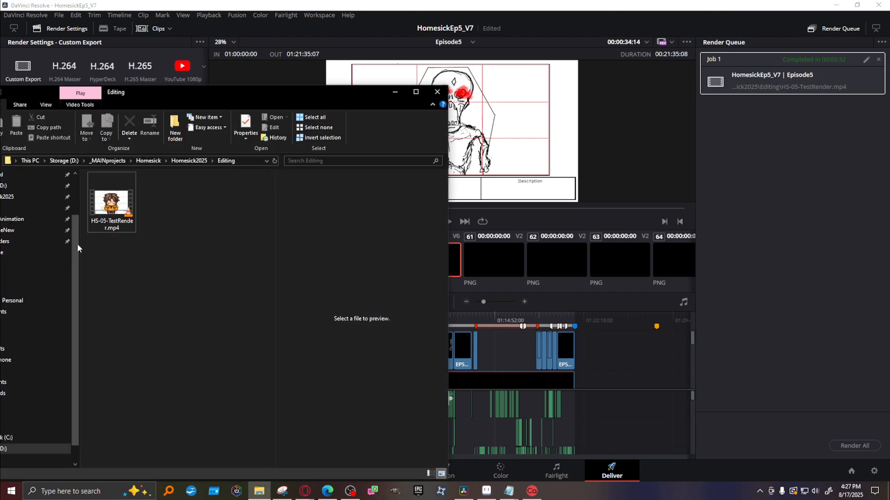
click(115, 206)
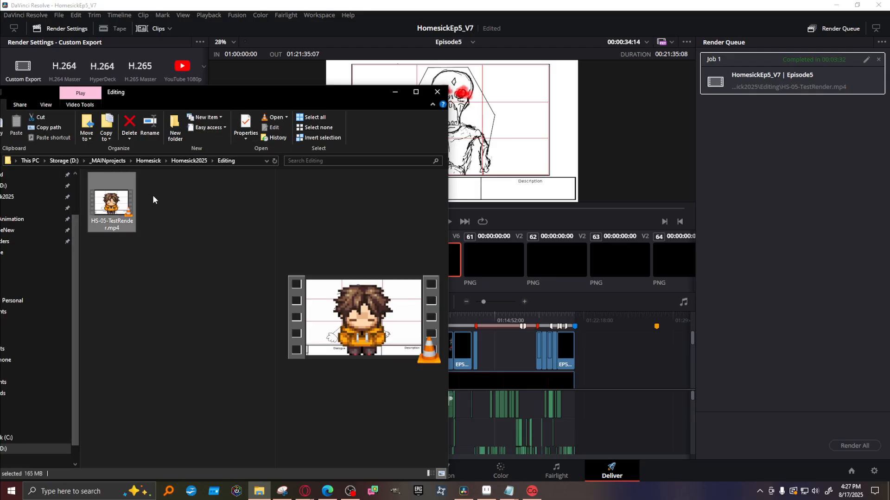
double_click(115, 208)
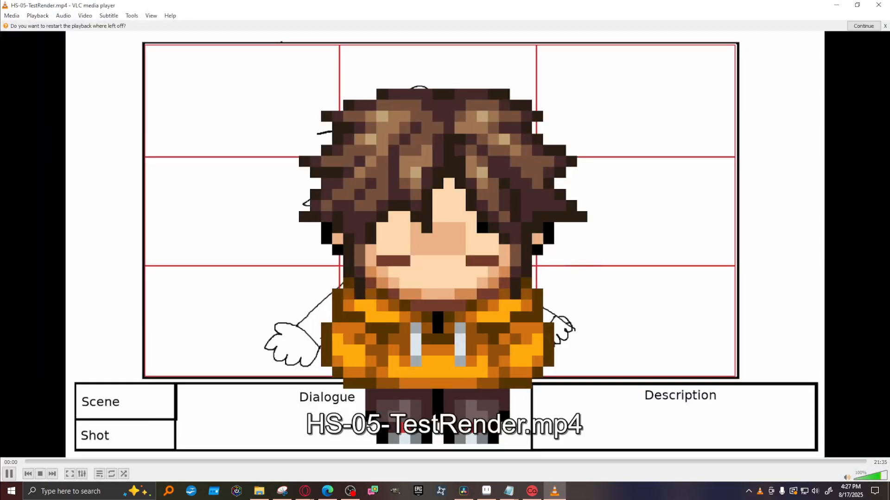
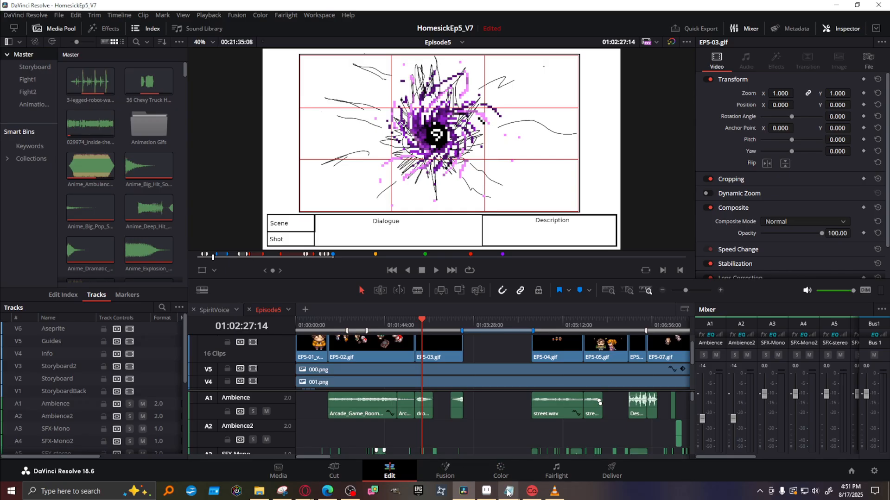
Switch to the Notepad plan and prefix the "bring them into davici" line with "---".
click(508, 492)
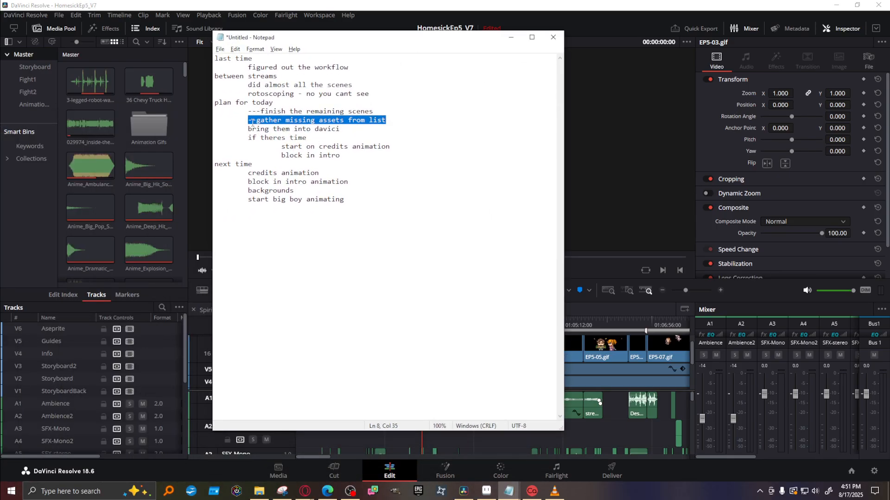
click(250, 128)
text(---)
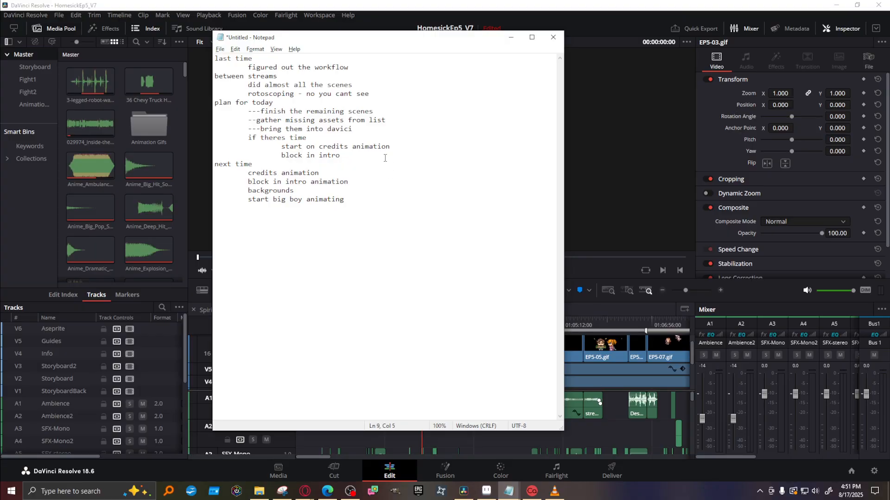
Review the missing-assets and "if theres time" items in today's plan, and move the notes window off the screen.
drag(386, 120, 244, 121)
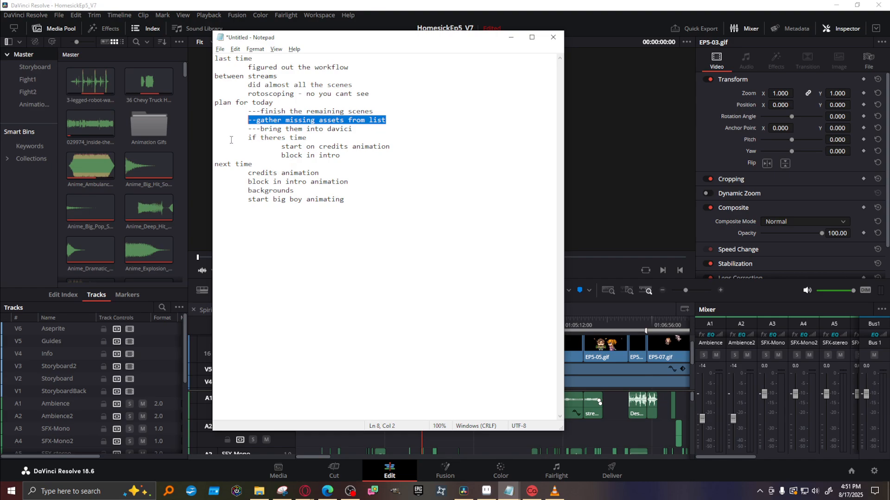
click(250, 138)
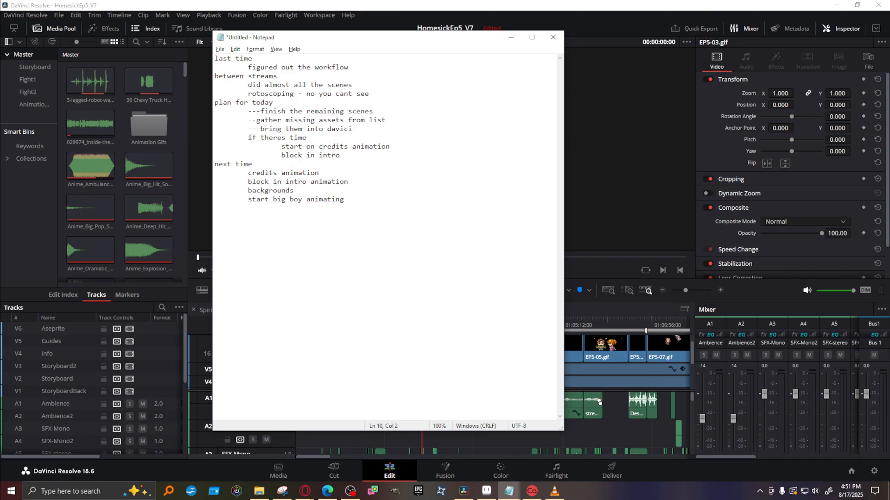
drag(249, 138, 430, 155)
click(389, 162)
drag(386, 120, 243, 121)
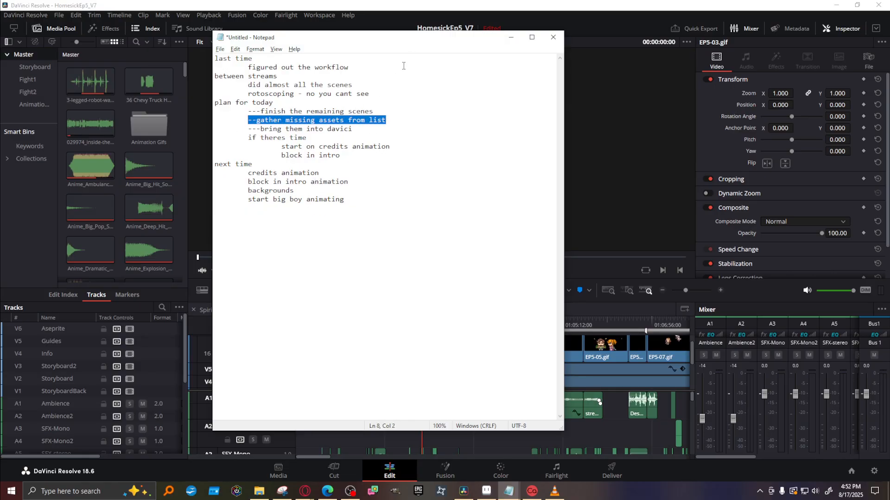
drag(412, 40, 0, 77)
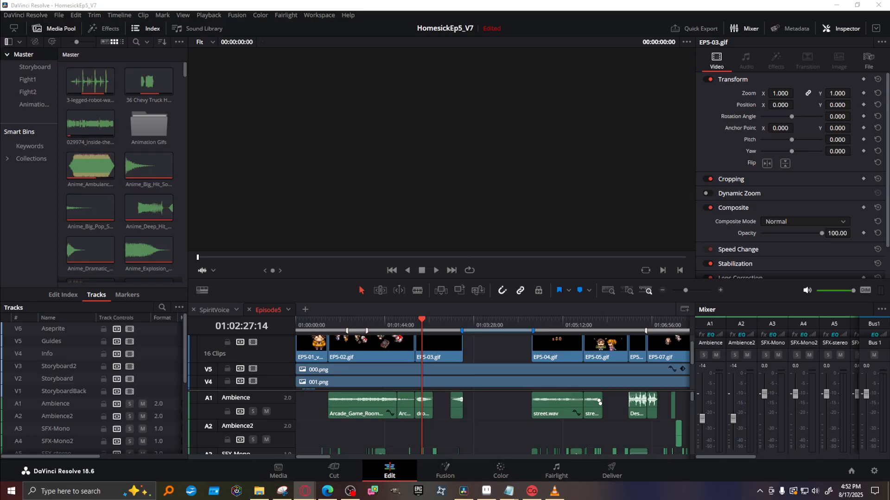
Return to DaVinci Resolve, place the playhead at 01:01:18:17 on the Episode5 timeline, and save the project.
click(490, 9)
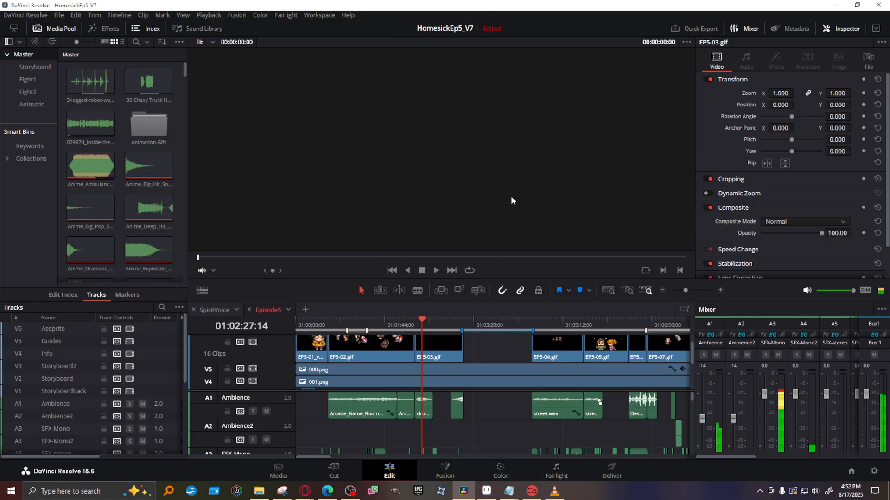
click(364, 322)
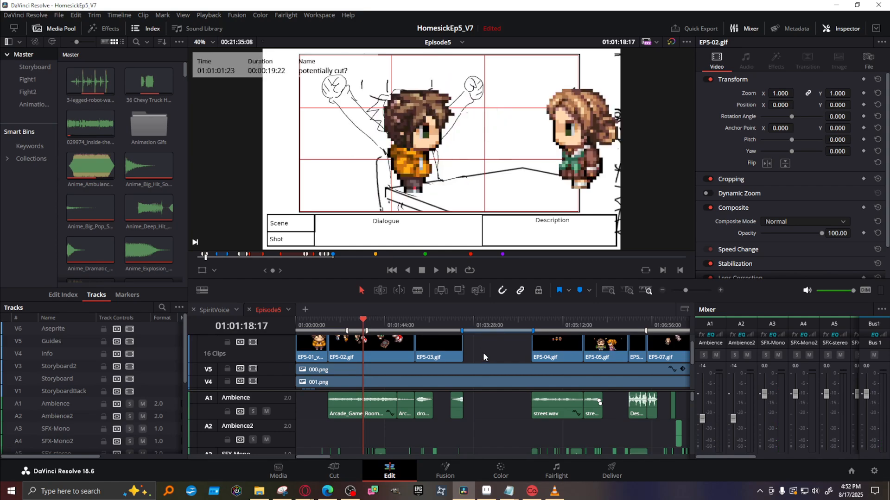
click(16, 15)
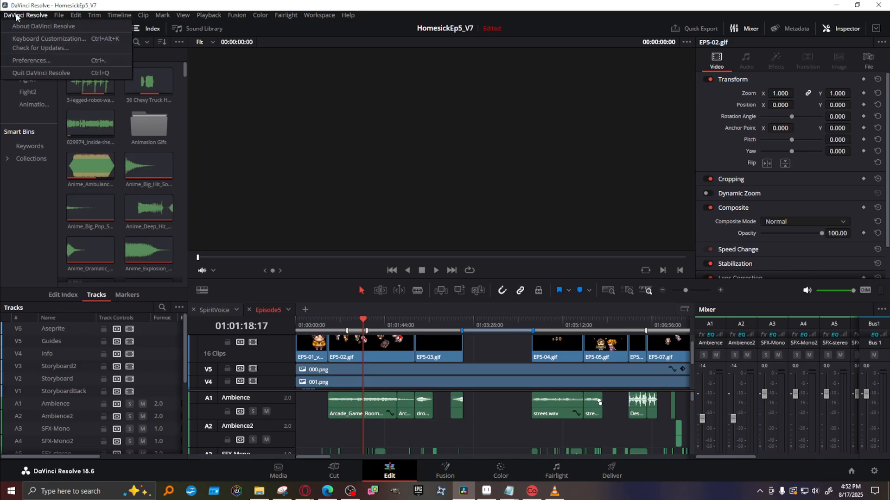
mouse_move(55, 16)
click(83, 94)
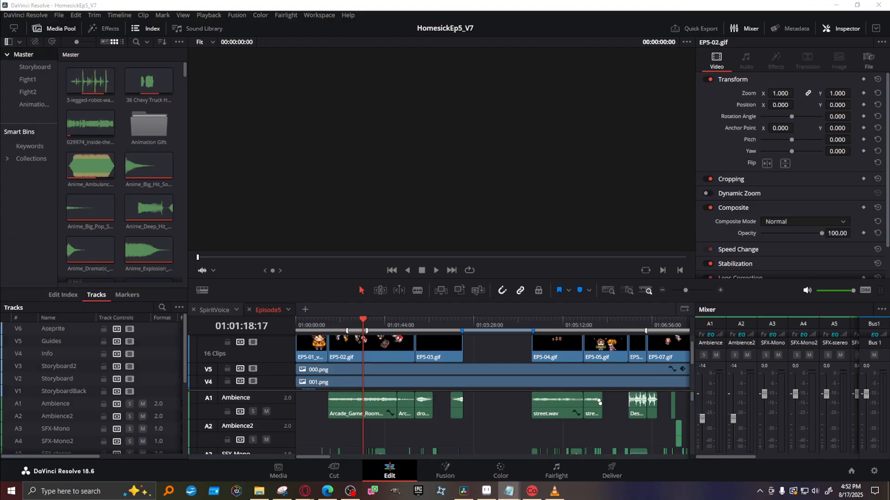
Bring the "missing stuff from animatic" list over the editor and examine the unmarked assets under S1 and S2.
drag(281, 56, 532, 56)
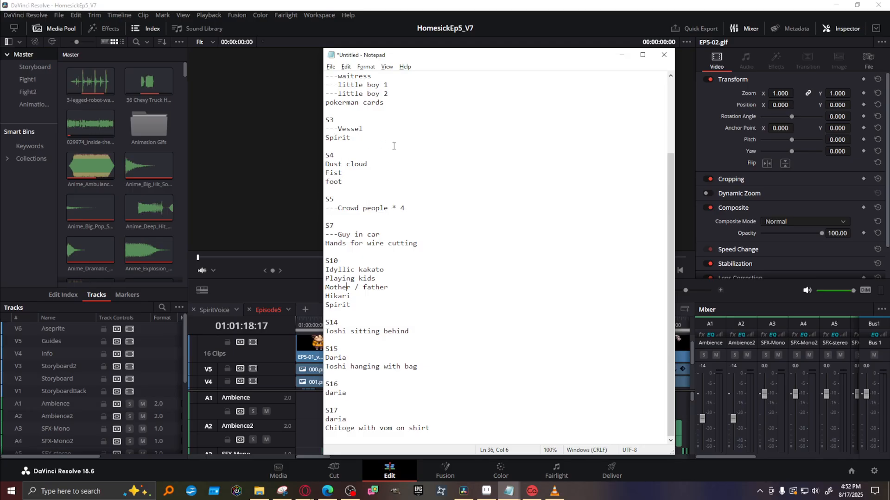
drag(359, 137, 320, 137)
click(355, 94)
scroll(442, 152, up, 4)
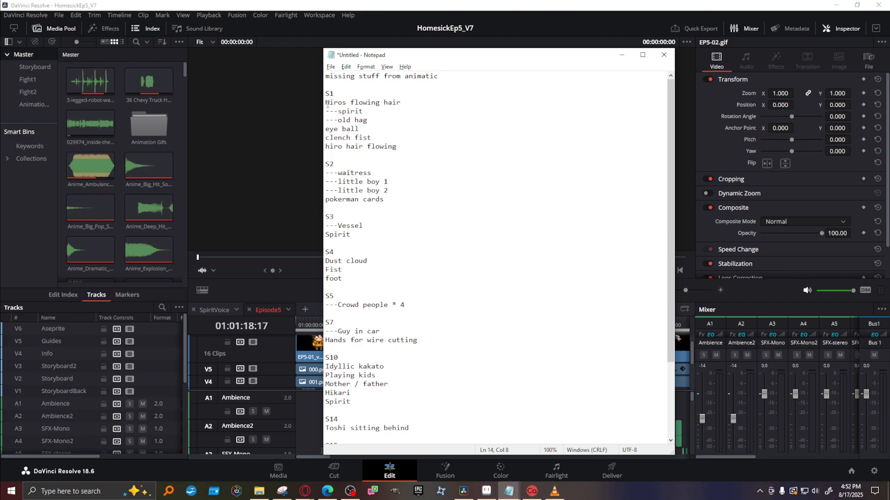
drag(327, 104, 401, 104)
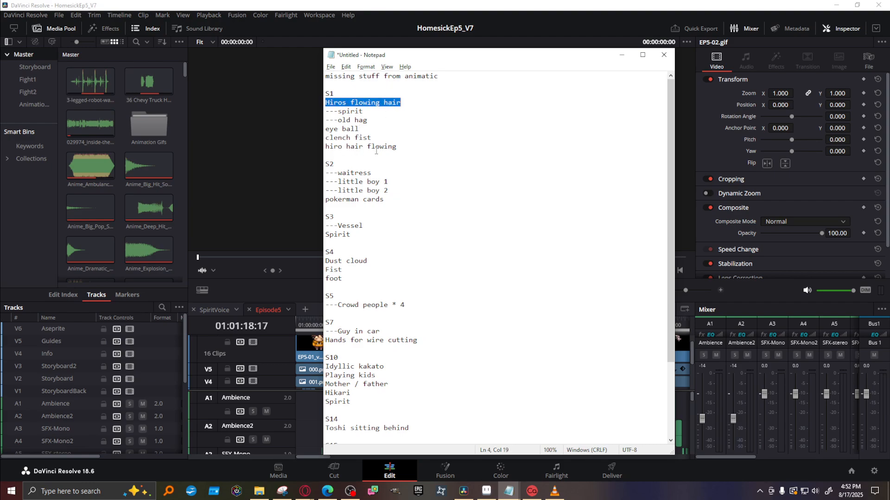
drag(397, 146, 325, 146)
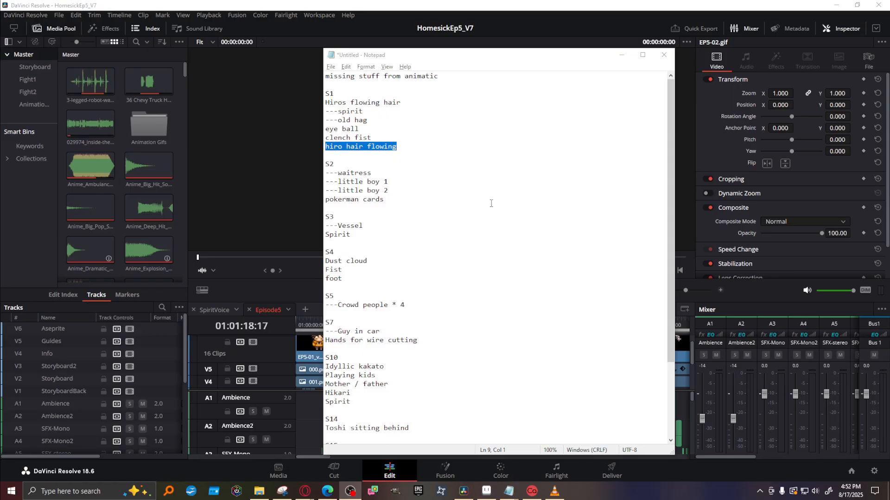
drag(361, 129, 321, 129)
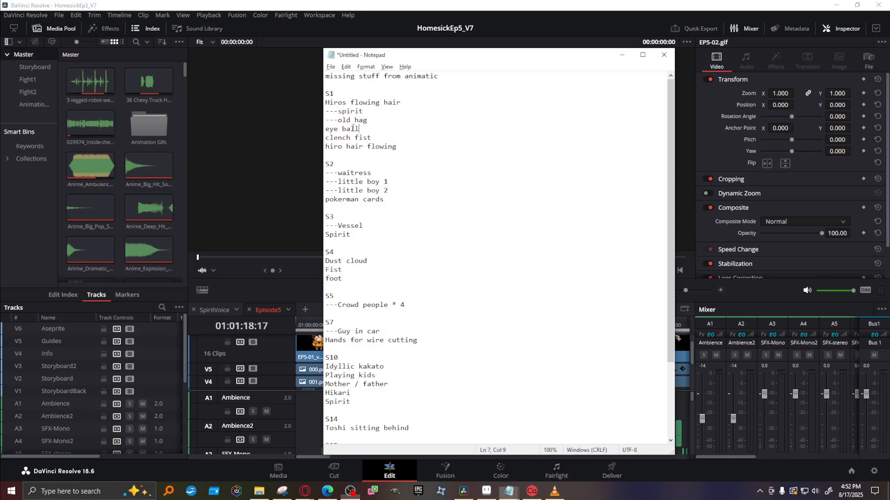
drag(378, 138, 322, 129)
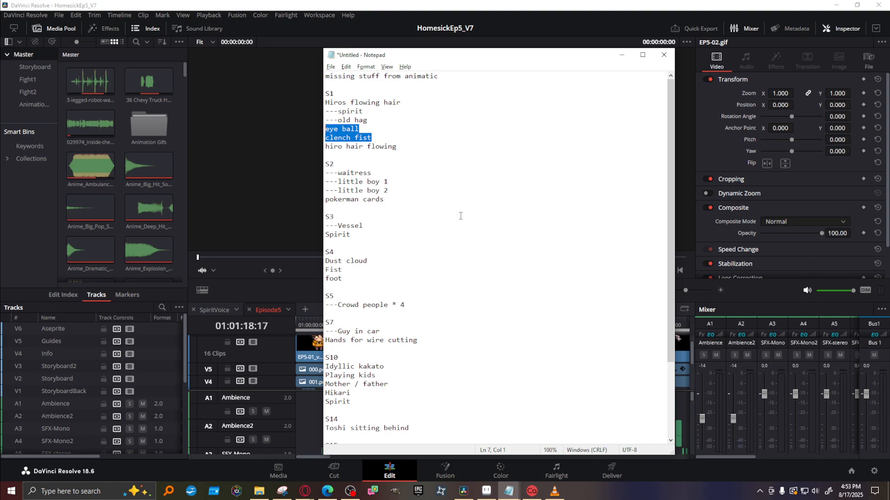
drag(386, 199, 317, 201)
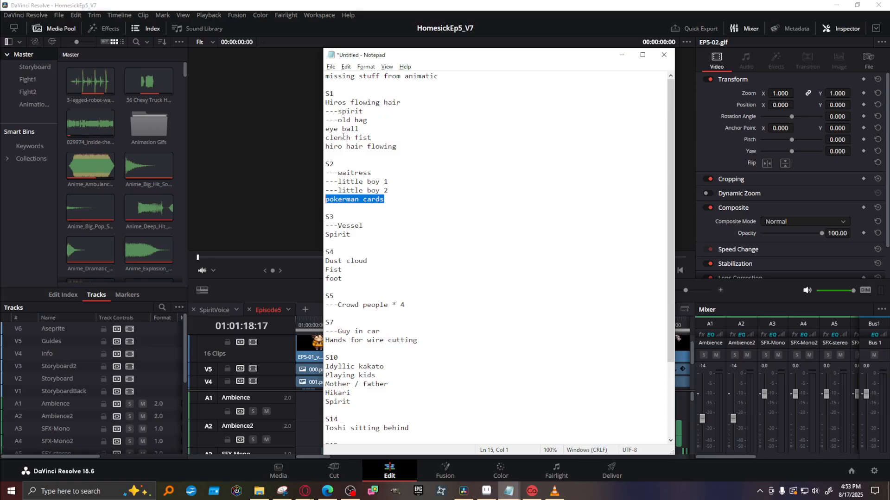
drag(372, 138, 316, 130)
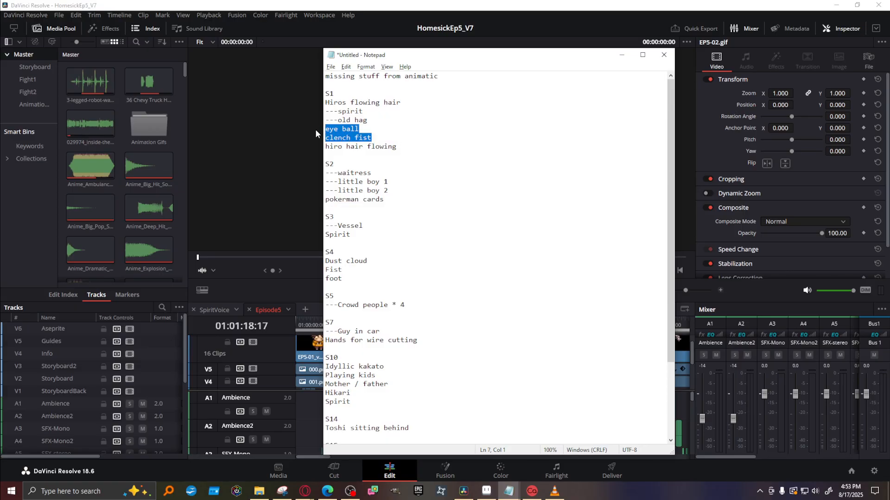
drag(385, 200, 304, 187)
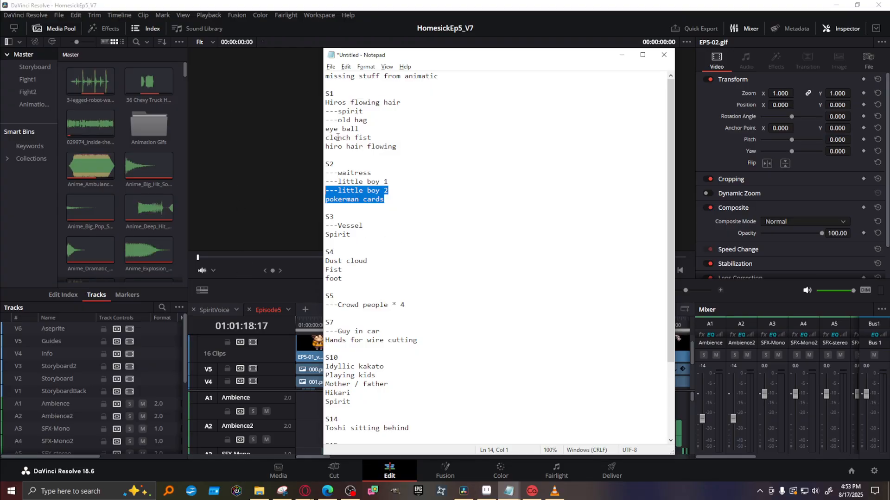
drag(330, 147, 378, 152)
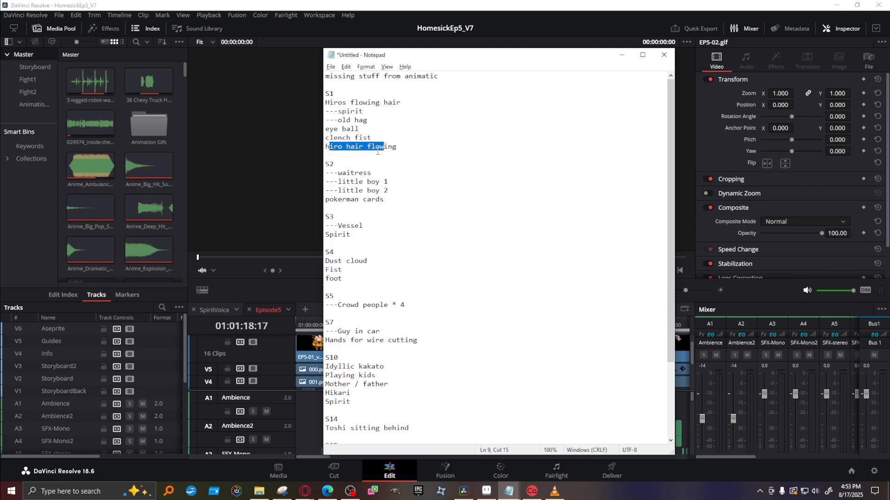
Examine the unmarked S3 spirit and the S4 dust cloud, fist and foot entries against the earlier scenes.
click(371, 235)
key(shift+Left)
key(shift+Left)
key(shift+Left)
key(shift+Left)
key(shift+Left)
key(shift+Left)
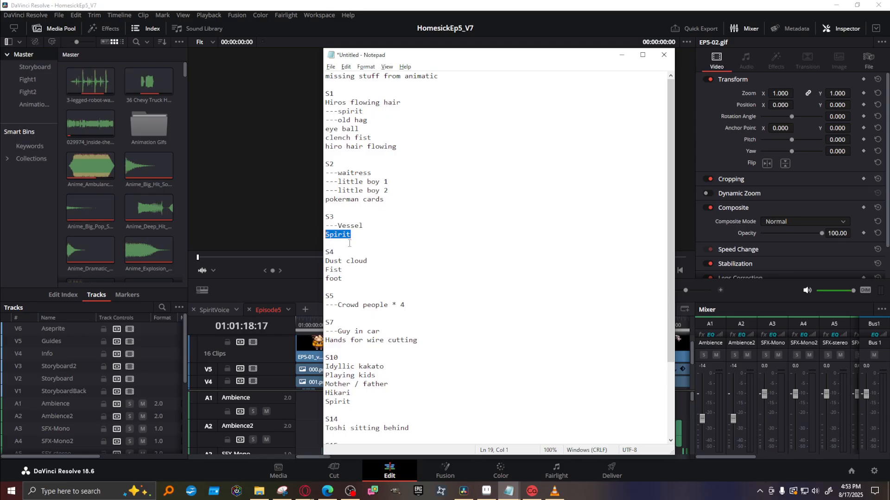
scroll(410, 225, down, 1)
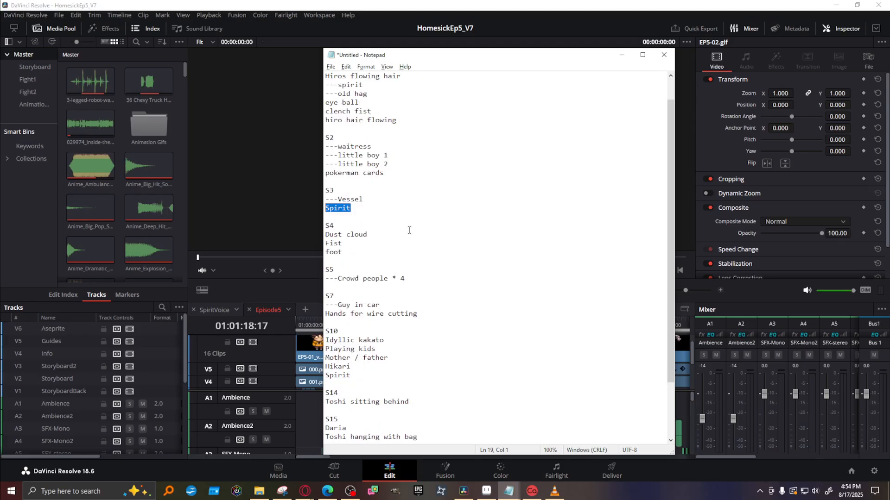
click(339, 236)
drag(324, 234, 369, 235)
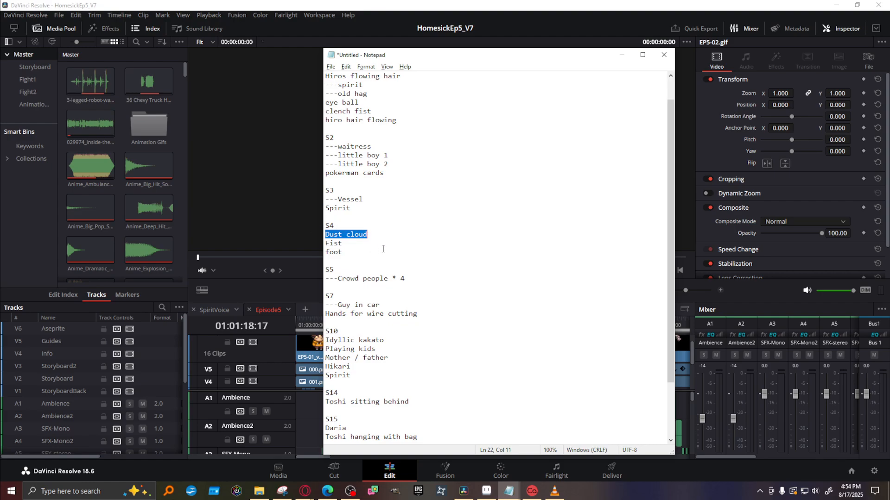
drag(342, 252, 323, 246)
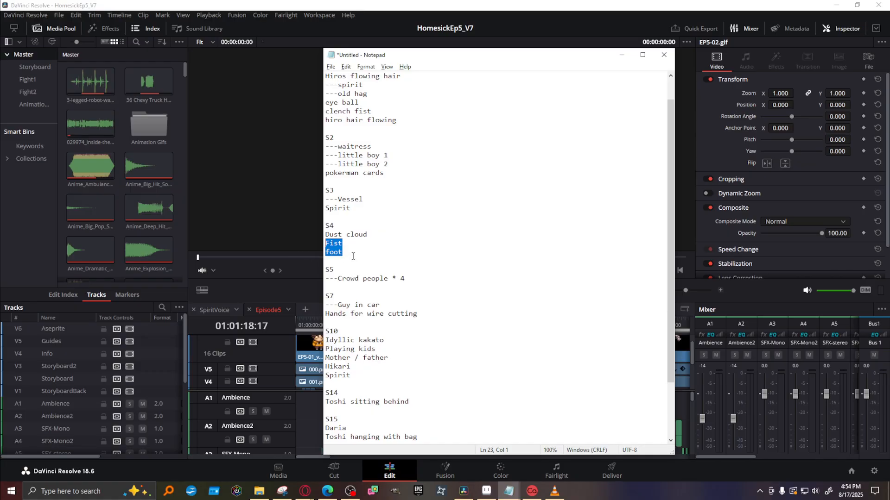
drag(354, 254, 314, 237)
click(339, 259)
drag(398, 176, 316, 96)
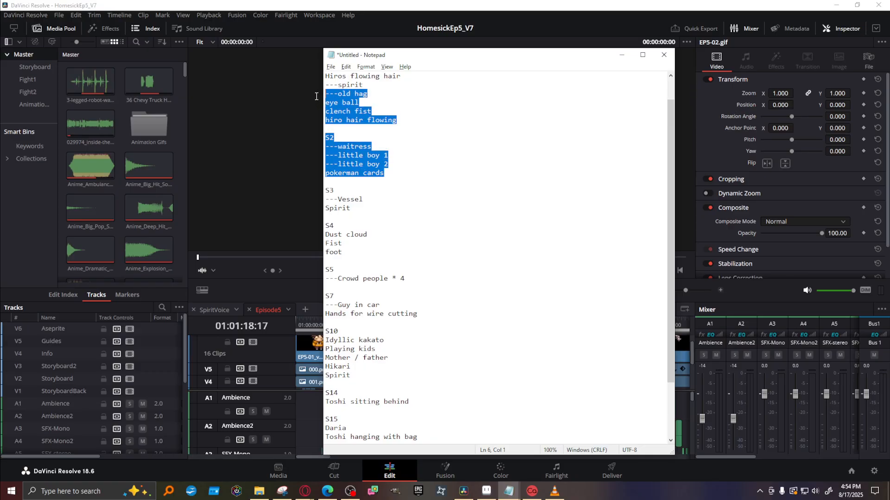
click(402, 201)
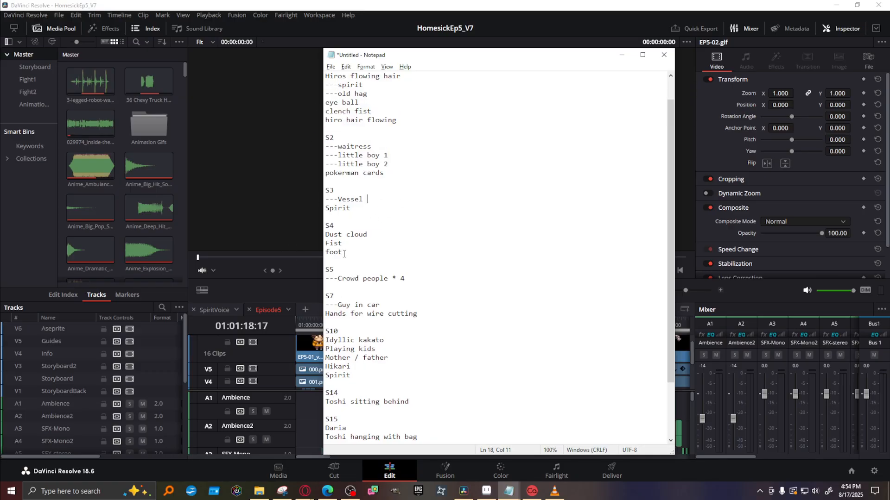
drag(343, 253, 325, 235)
Append the priority "- P0" to eye ball and "- p0" to clench fist under S1.
click(407, 102)
text(- P1)
key(Down)
text(- p1)
key(Up)
key(shift+Left)
text(0)
key(Down)
key(End)
key(shift+Left)
text(0)
Add a "-" after pokerman cards under S2 and prefix Playing kids under S10 with "---".
click(397, 174)
text(-)
click(325, 349)
text(---)
Prefix Daria under S15 with "--", and the daria entries under S16 and S17 with "---".
scroll(359, 368, down, 3)
key(Down)
key(Down)
key(Down)
key(Down)
key(Down)
key(Down)
key(Down)
key(Down)
key(Down)
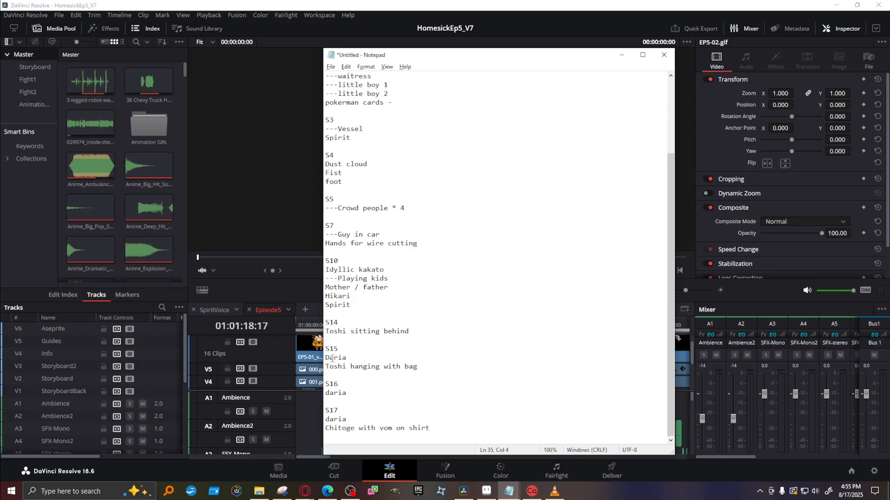
key(Home)
text(--)
key(Home)
text(---)
click(328, 420)
text(---)
Prefix Spirit under S10 with "--" and Mother / father with "---".
click(325, 307)
text(--)
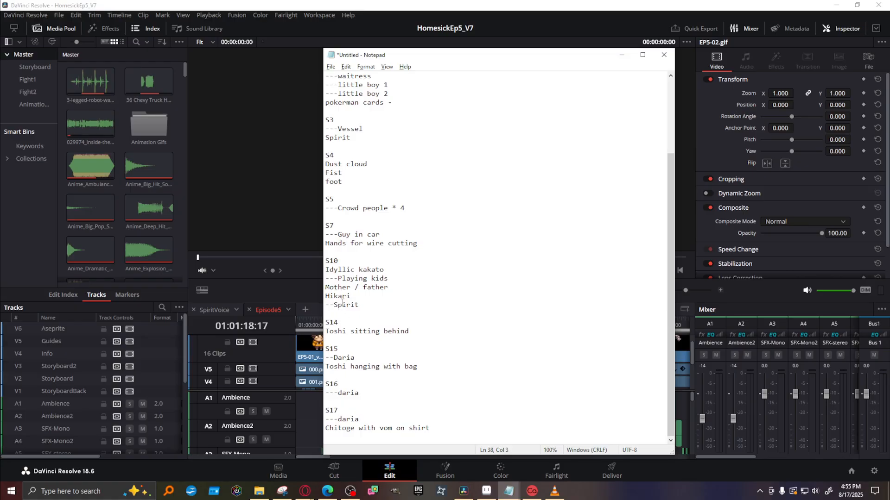
click(326, 287)
text(---)
Review the unmarked Idyllic kakato, Hikari and wire-cutting hands entries, and go back to the start of the list.
click(326, 269)
shift+click(400, 273)
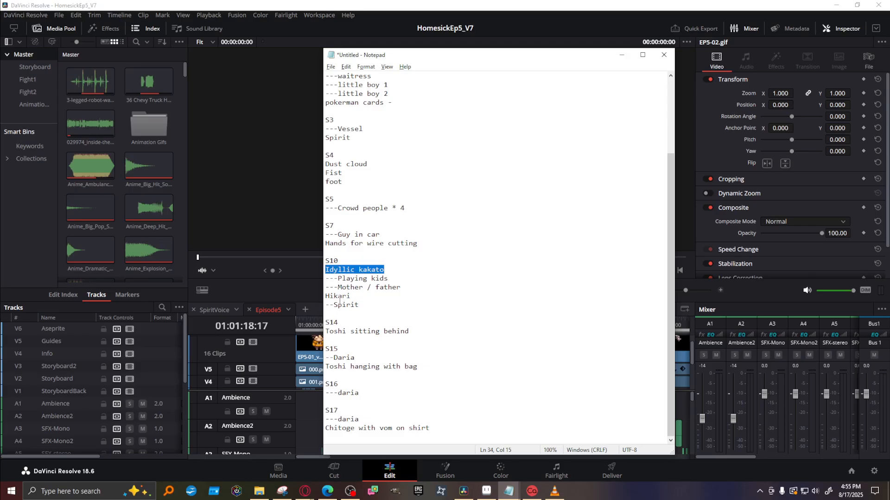
click(364, 299)
shift+click(320, 296)
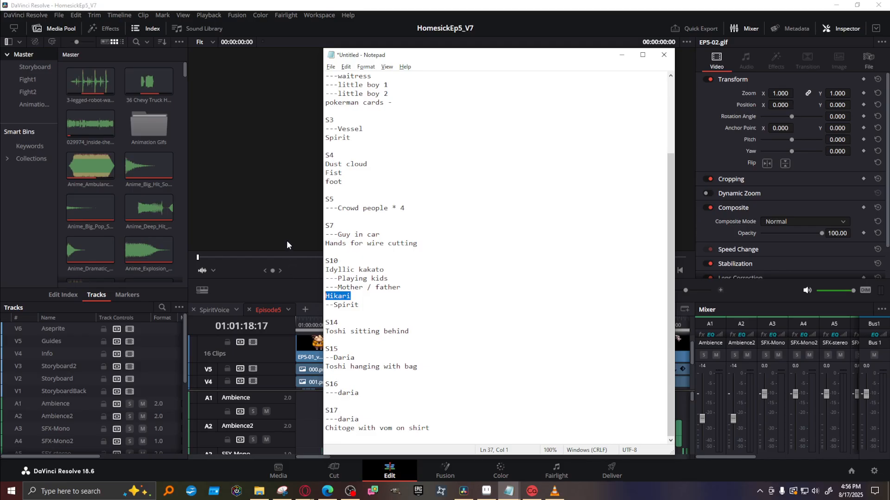
click(327, 243)
scroll(430, 272, up, 4)
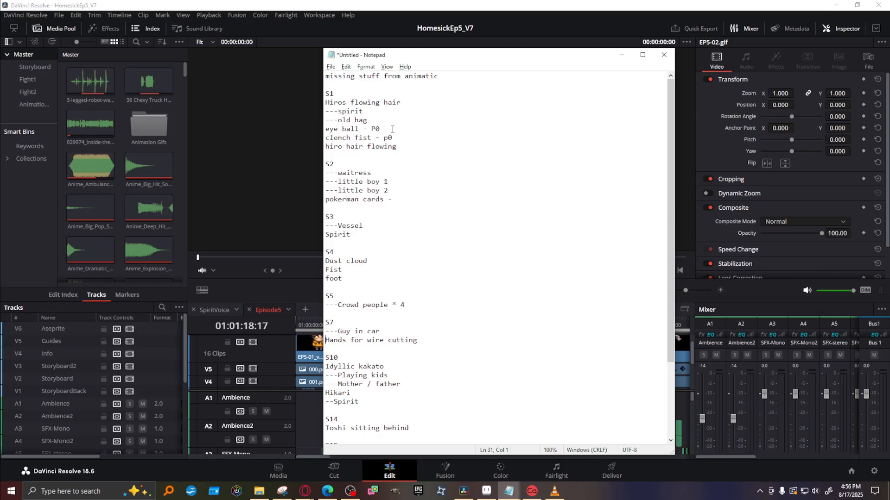
Change the priorities of eye ball and clench fist under S1 to P1 and p1.
drag(391, 130, 377, 130)
text(1)
drag(393, 138, 390, 138)
text(1)
Give pokerman cards under S2 priority p0, and append "- rotoscoped - p0" to Spirit under S3.
click(400, 199)
text(p0)
click(398, 229)
click(393, 233)
text(- rotoscoped - p0)
Assign priority p1 to the Dust cloud, Fist and foot entries under S4.
click(401, 262)
text(- p1)
key(Left)
key(Left)
key(Left)
key(Left)
key(Left)
key(Left)
key(Left)
key(Left)
key(Left)
key(Left)
key(Left)
key(Left)
key(Down)
key(Right)
key(Right)
key(Left)
text(- p1)
key(Down)
key(Left)
key(Right)
text(-p1)
Append "- p2" to Hands for wire cutting under S7 and "- RPG maker - p1" to Idyllic kakato under S10.
click(435, 342)
text(- p2)
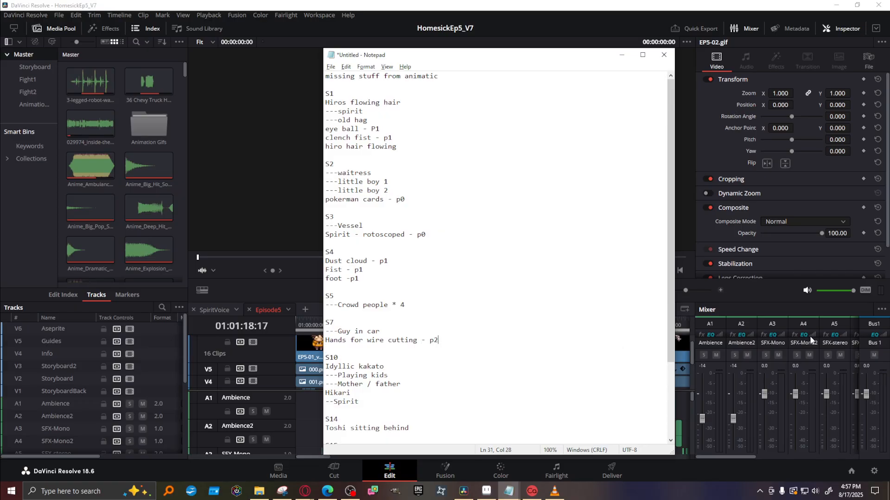
click(407, 368)
text(- RPG maker - p1)
Append "- p0" to Hikari under S10 and "- p3" to Toshi sitting behind under S14.
click(444, 394)
text(- p0)
scroll(375, 368, down, 2)
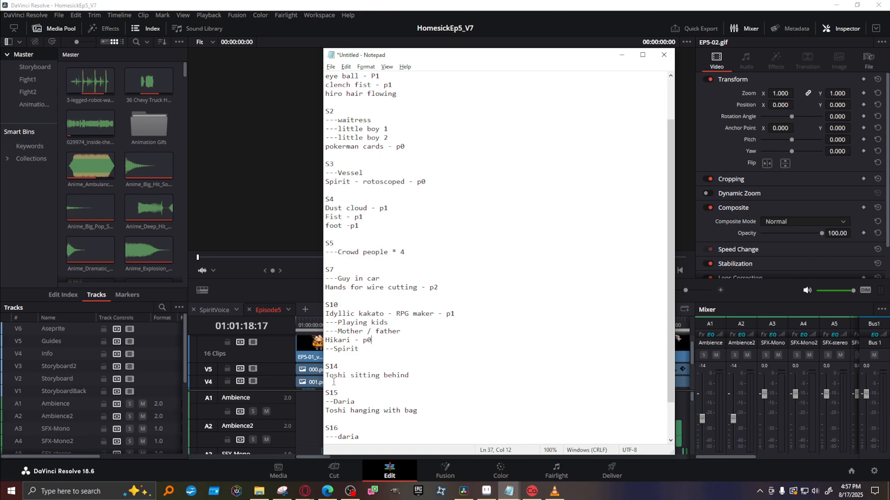
click(418, 376)
text(- p3)
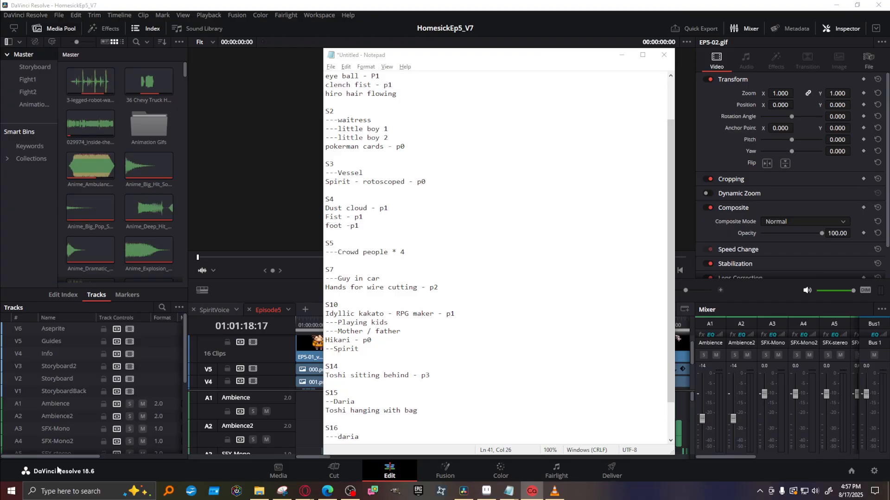
Append "- p1" to Toshi hanging with bag under S15 and "- p3" to Chitoge with vom on shirt under S17.
click(444, 412)
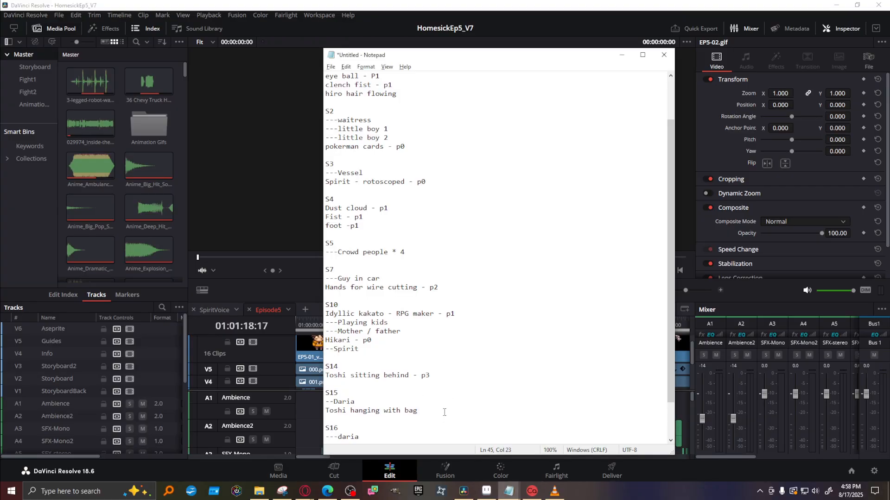
text(- p1)
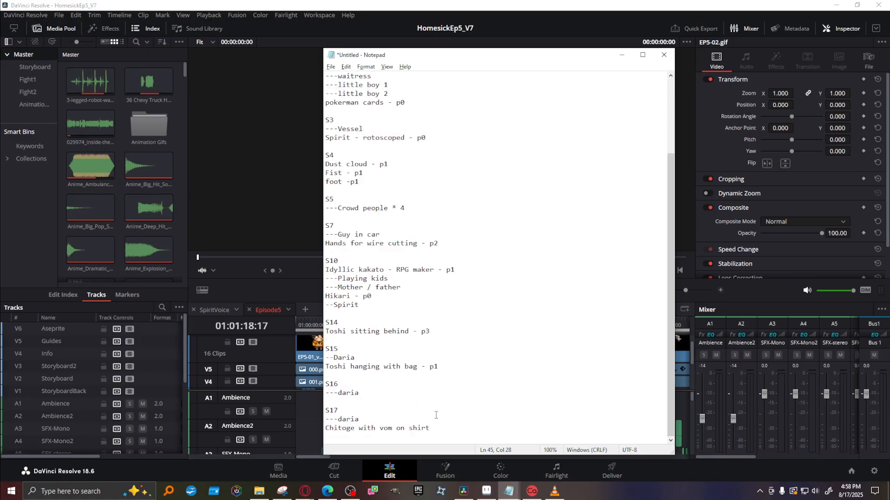
click(447, 429)
text(- p3)
Add the note "- more like final animation" after hiro hair flowing at the end of S1.
scroll(435, 241, up, 4)
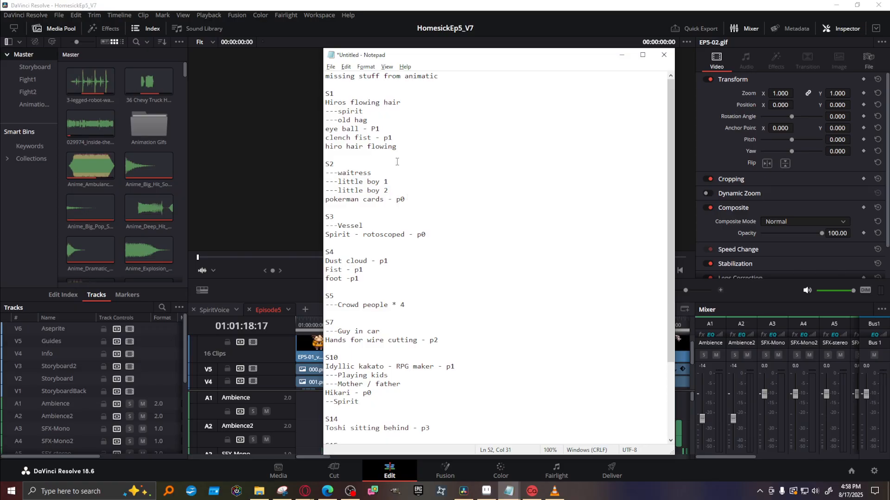
click(402, 147)
text(- more like final animai)
key(BackSpace)
text(tion)
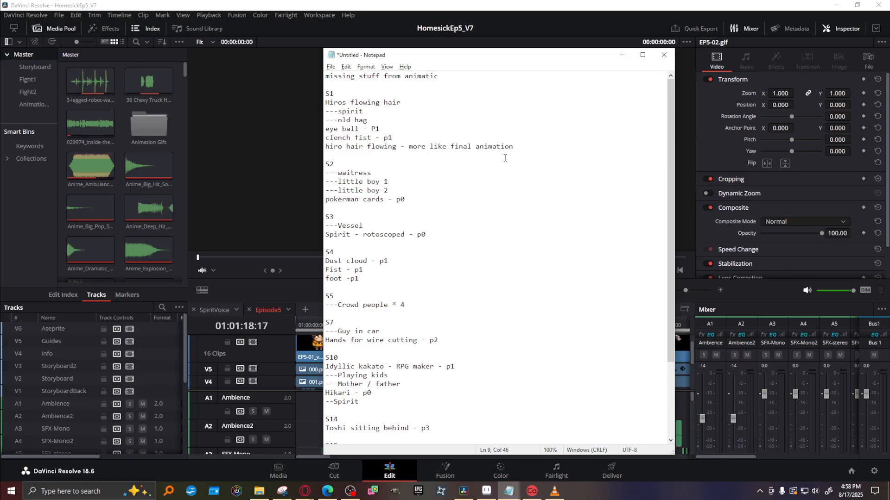
Copy the "more like final animation" note to the Hiros flowing hair entry at the start of S1, preceded by a dash.
drag(514, 148, 409, 148)
key(ctrl+c)
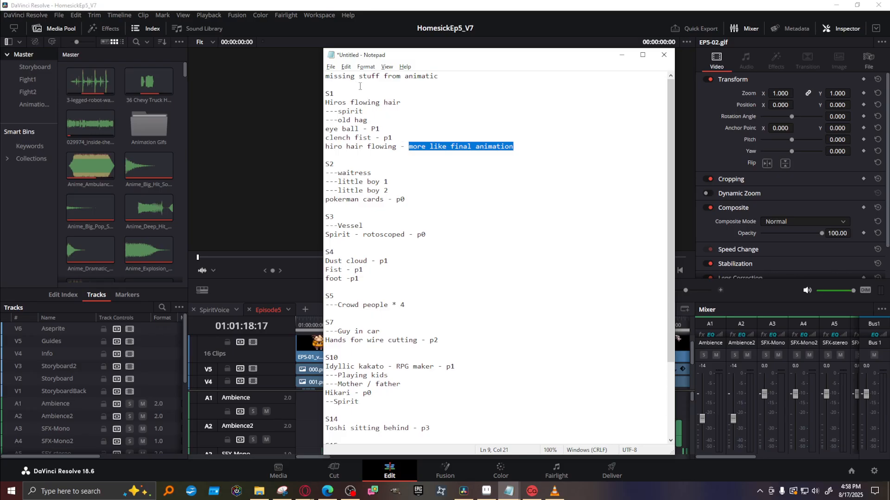
click(430, 102)
text(-)
key(ctrl+v)
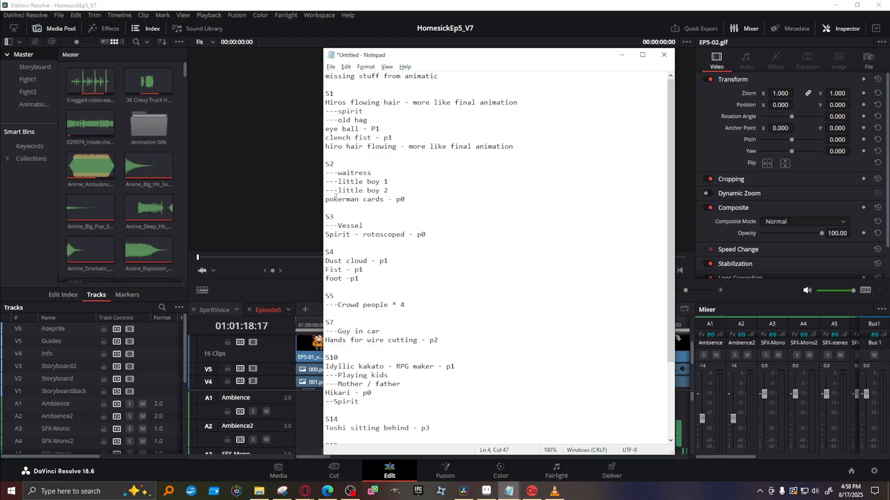
Review the p0 entries in the list: pokerman cards, the rotoscoped Spirit and Hikari.
drag(407, 199, 312, 200)
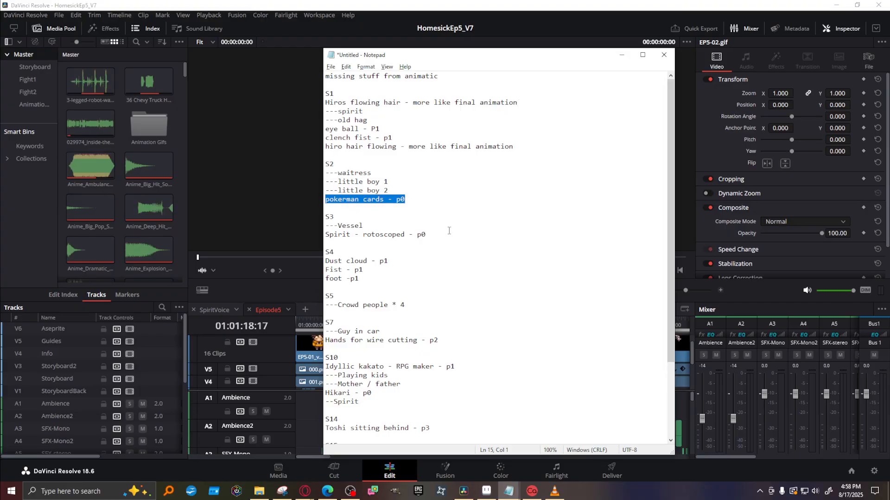
drag(450, 232, 326, 235)
click(439, 243)
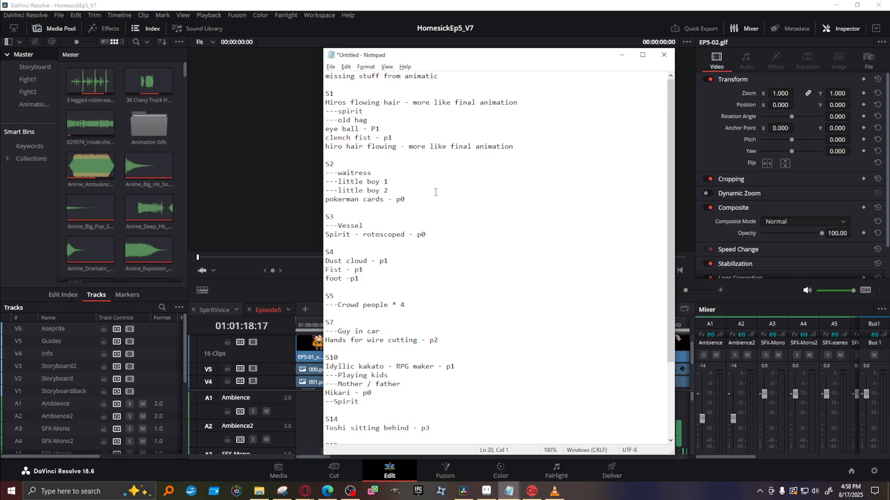
drag(406, 199, 347, 200)
drag(391, 395, 325, 393)
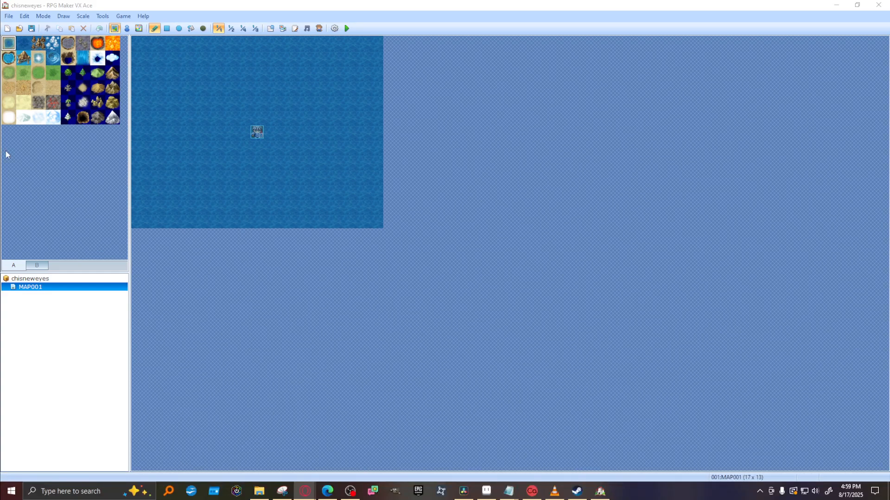
Switch to RPG Maker VX Ace, open the Character Generator and choose a female character.
click(319, 29)
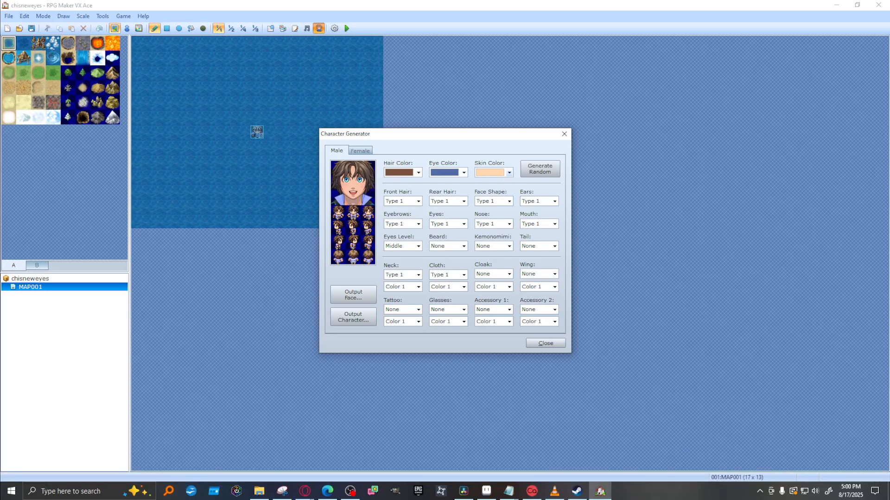
key(alt+Tab)
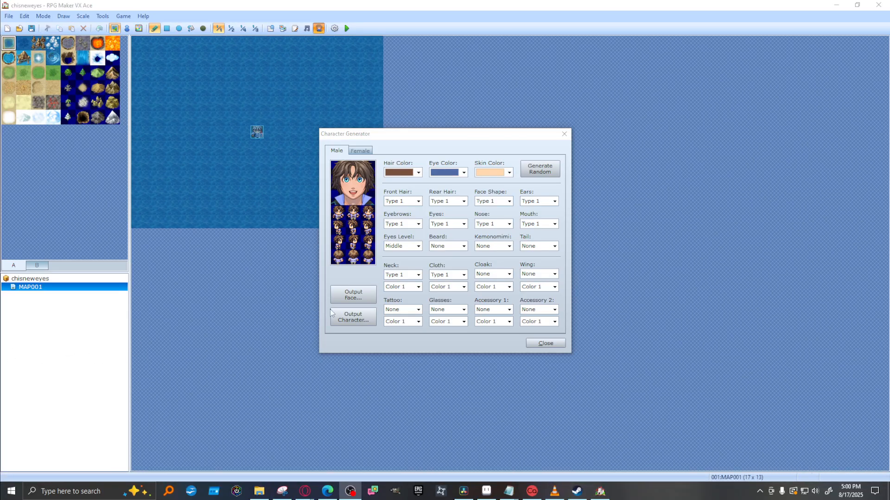
click(362, 151)
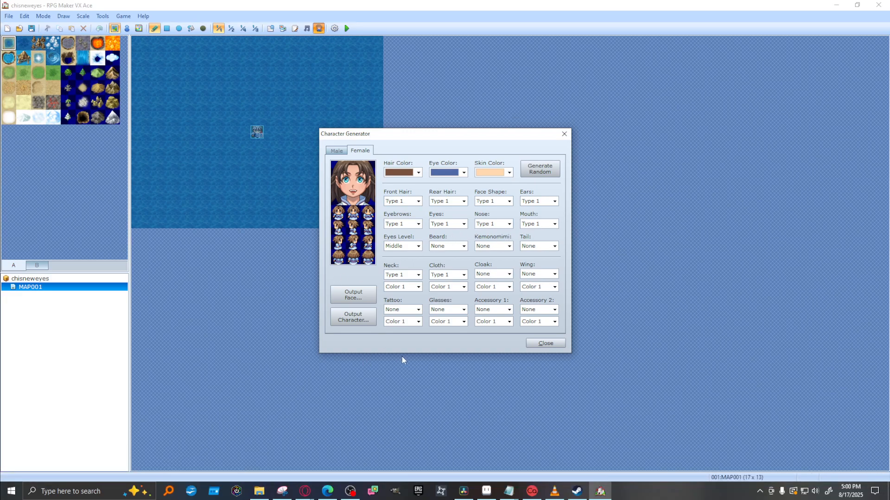
Preview the female character's rear hair styles one after another from Type 2 to Type 16.
click(418, 202)
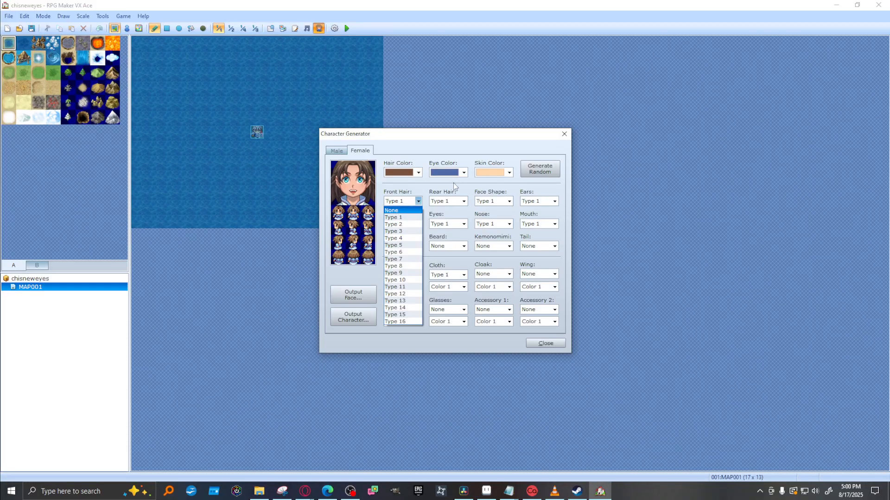
click(463, 201)
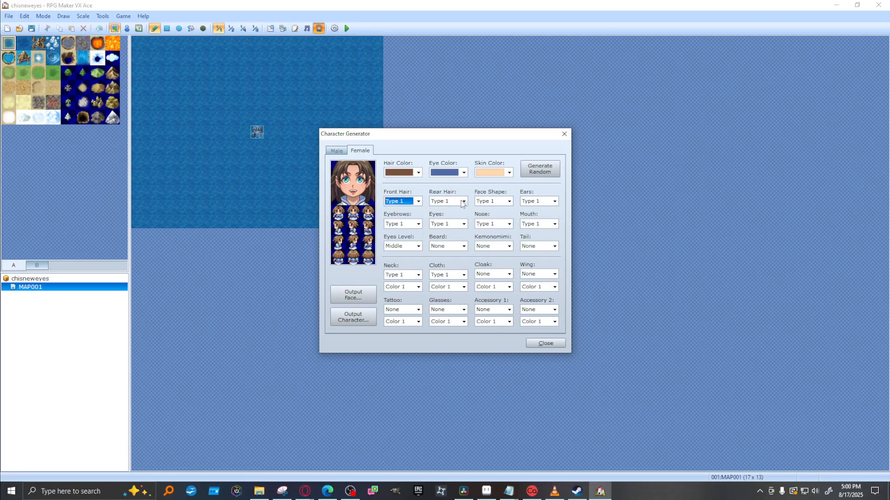
click(464, 201)
click(458, 224)
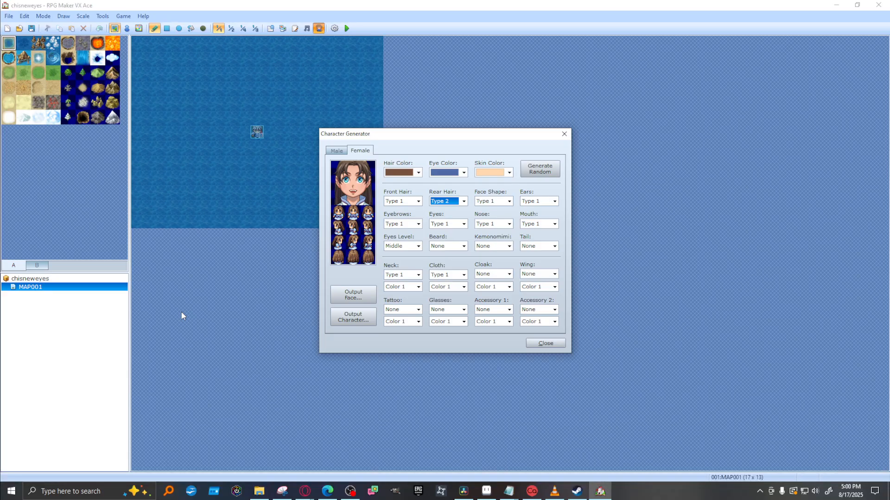
key(Down)
key(Down)
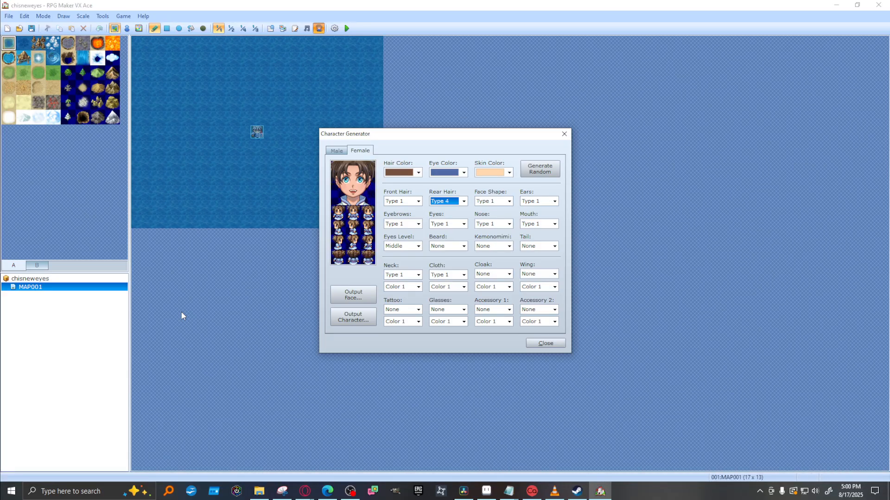
key(Down)
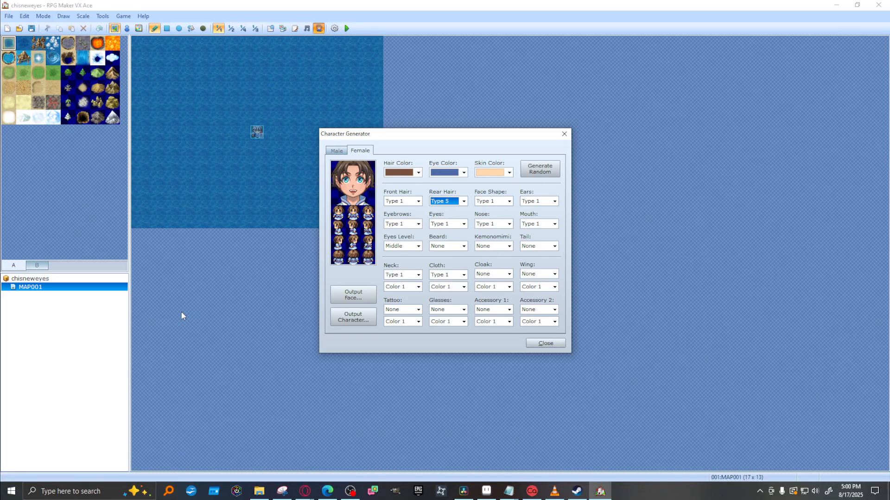
key(Down)
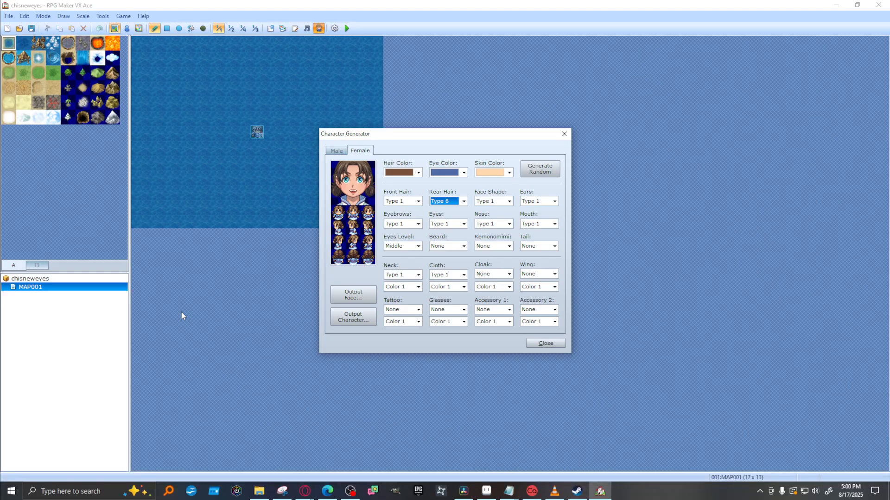
key(Down)
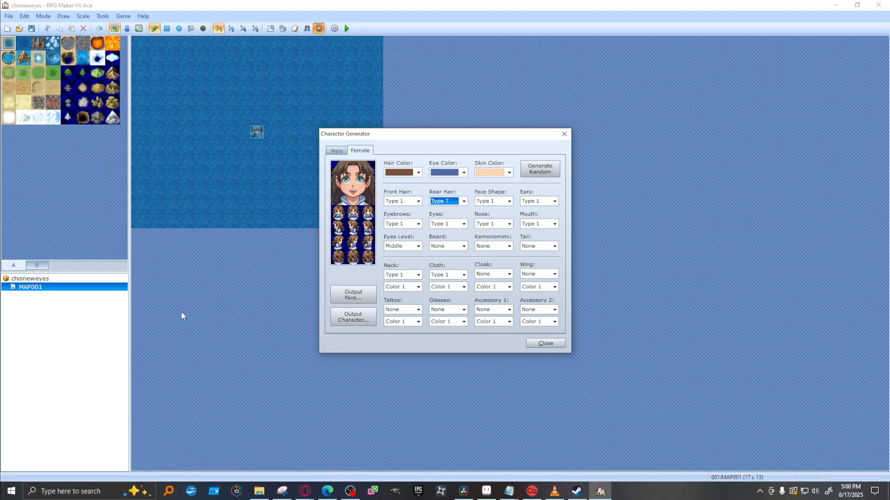
key(Down)
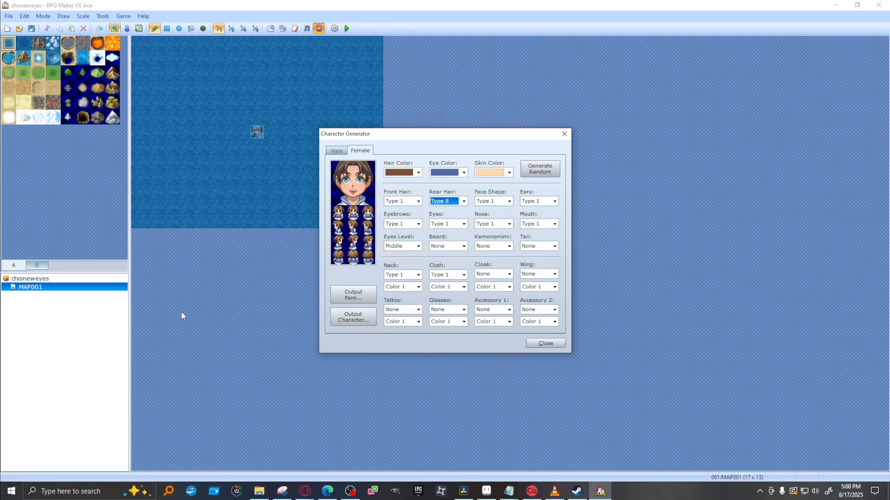
key(Down)
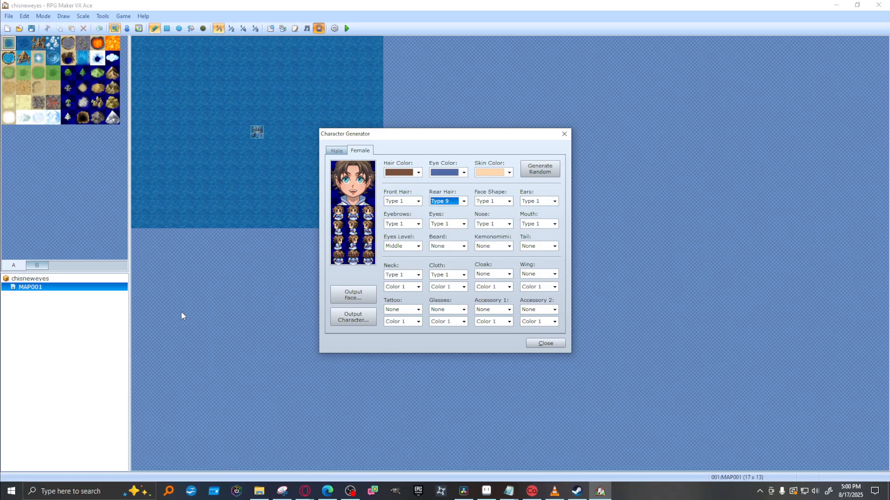
key(Down)
key(Down)
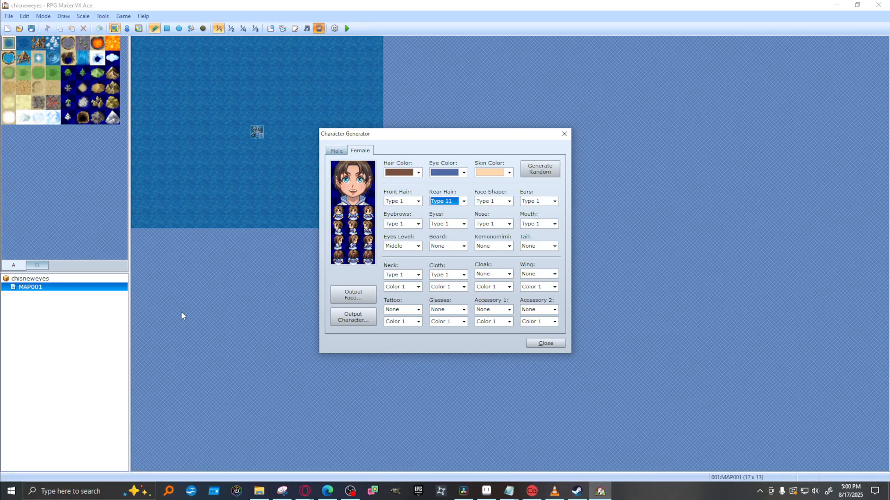
key(Down)
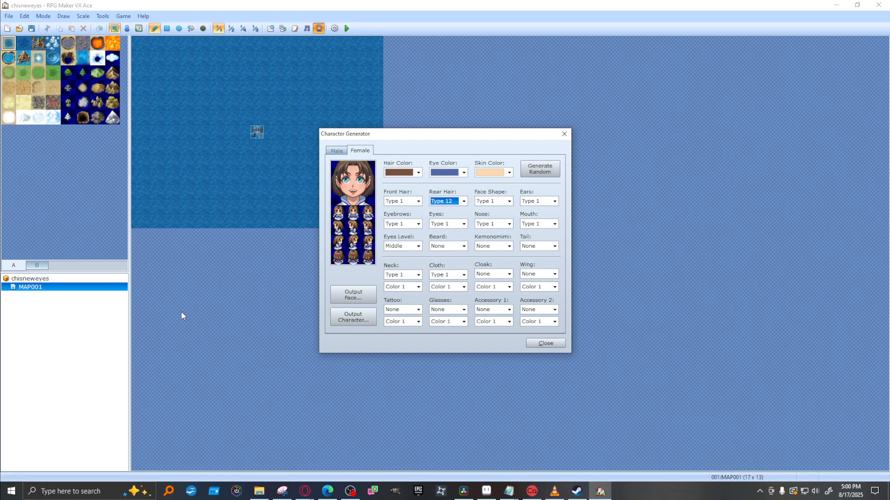
key(Down)
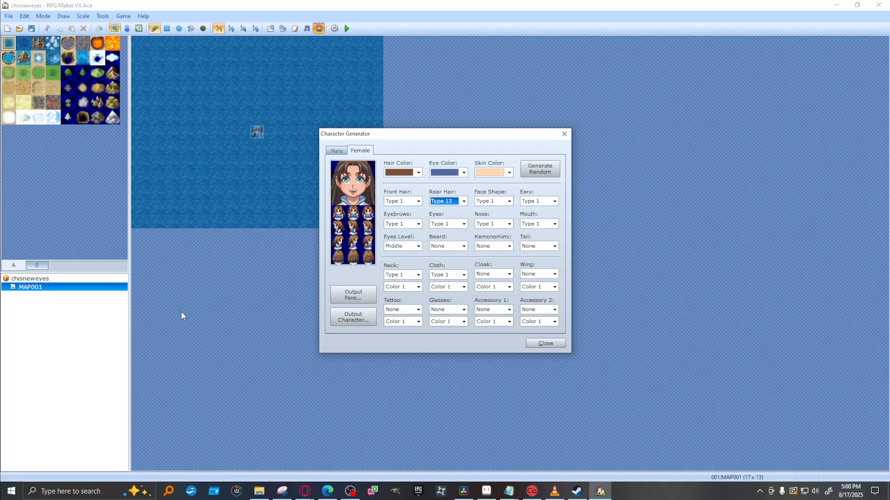
key(Down)
key(Down)
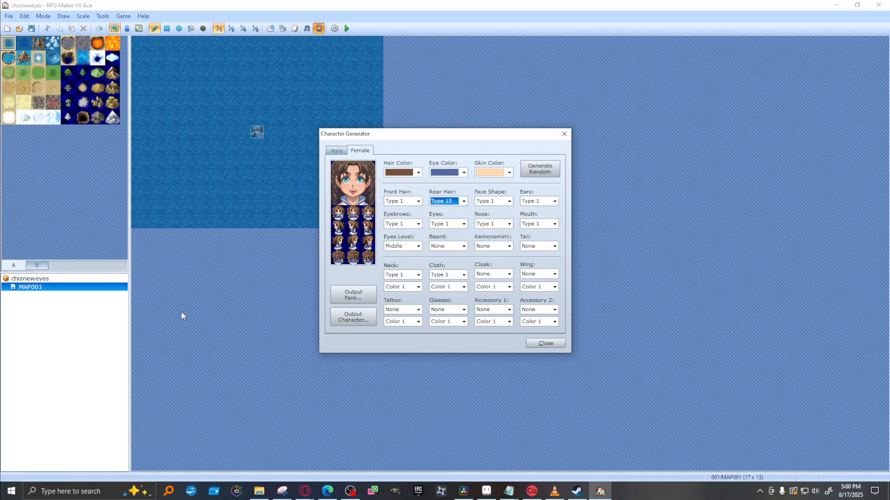
key(Down)
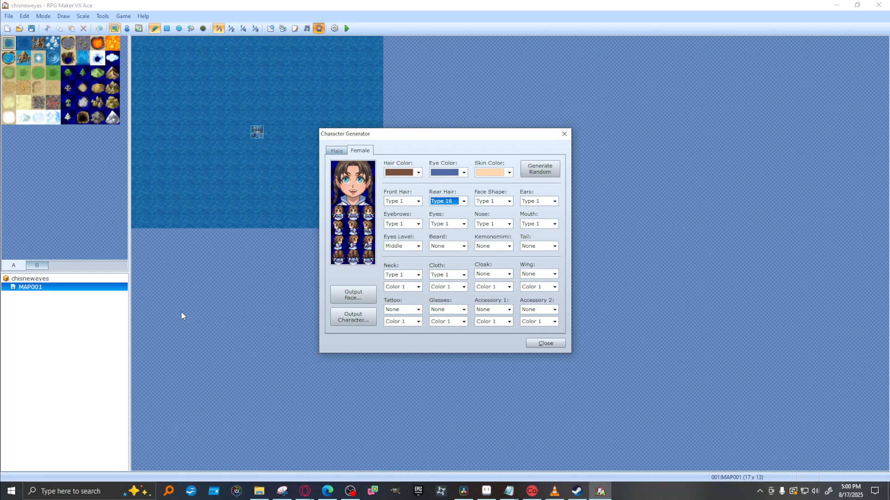
Compare rear hair Type 2 with Type 13 on the female character.
click(463, 201)
click(447, 225)
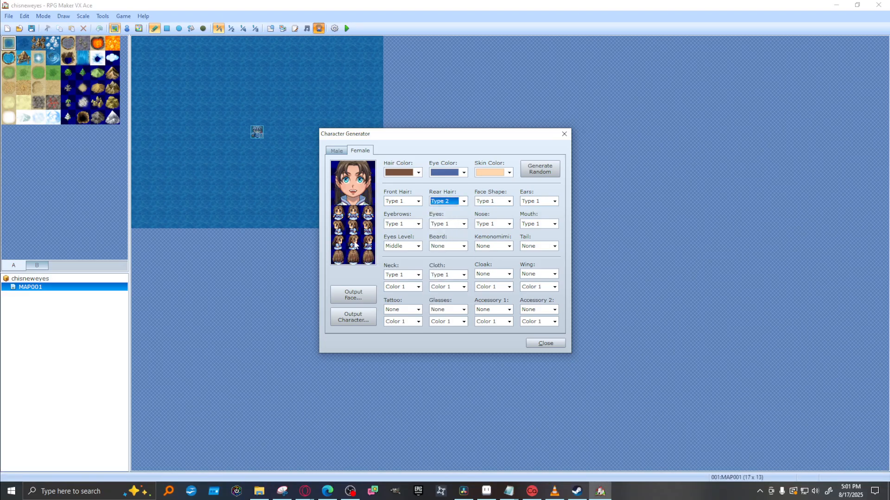
click(463, 201)
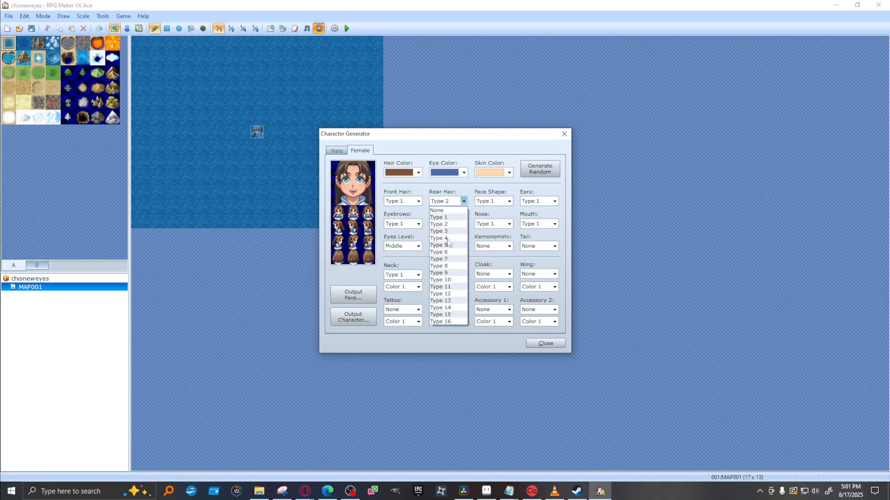
click(454, 301)
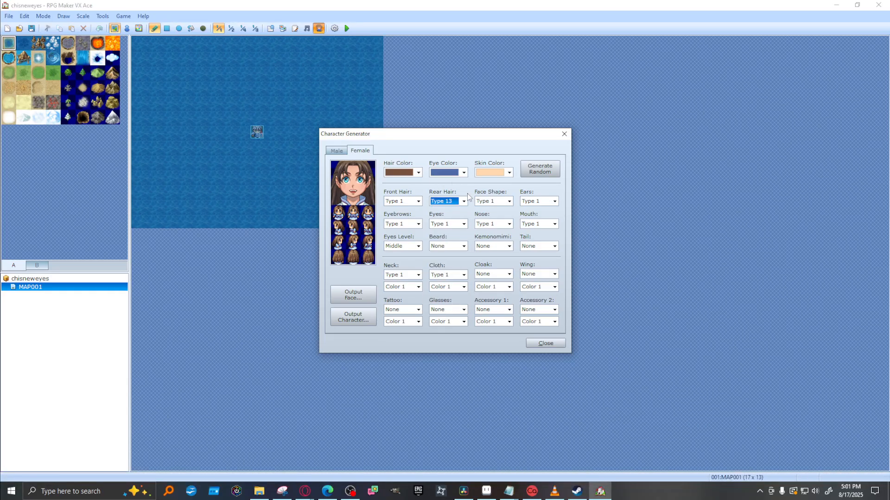
Set both the rear hair and the front hair of the female character to Type 2.
click(463, 201)
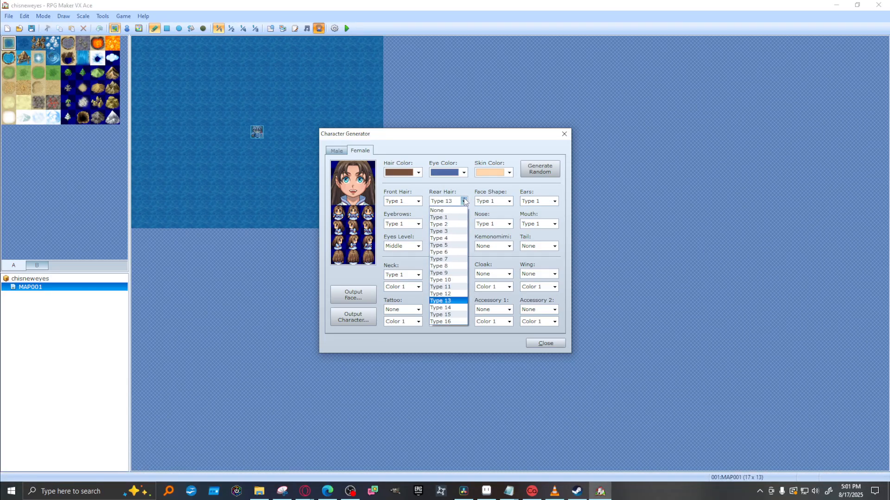
click(453, 226)
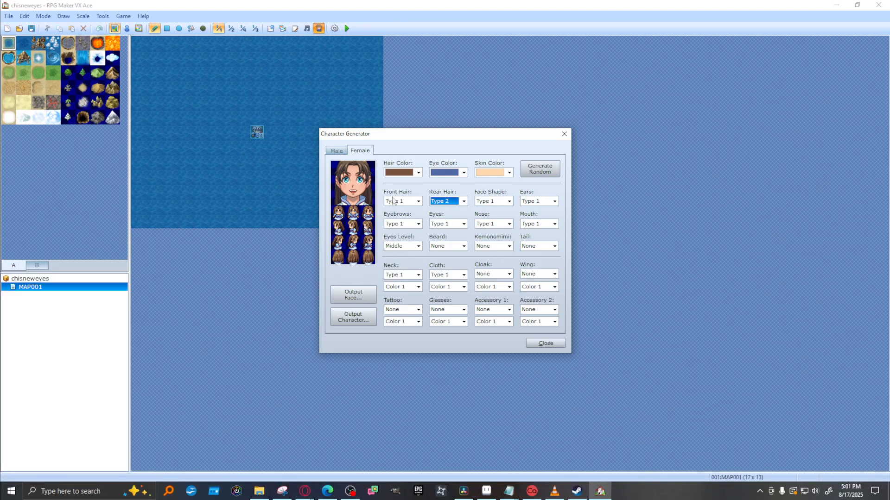
click(418, 202)
click(400, 226)
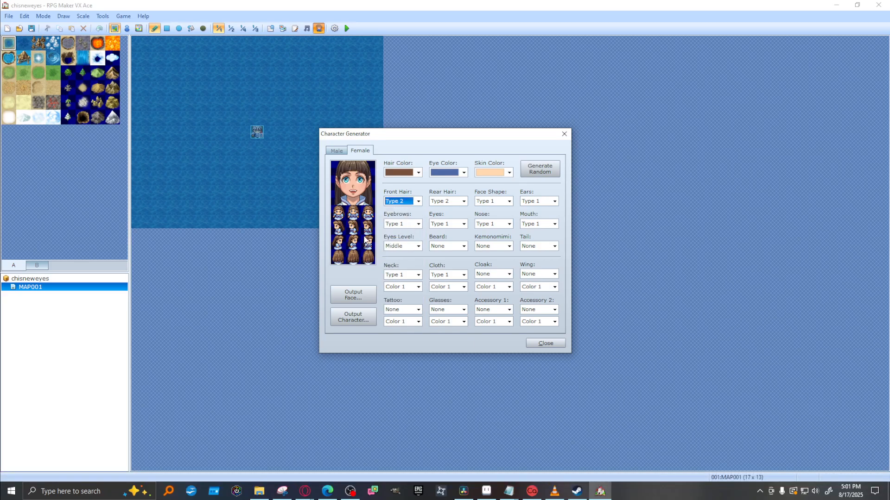
Preview the female character's front hair styles one after another from Type 3 to Type 16.
key(Down)
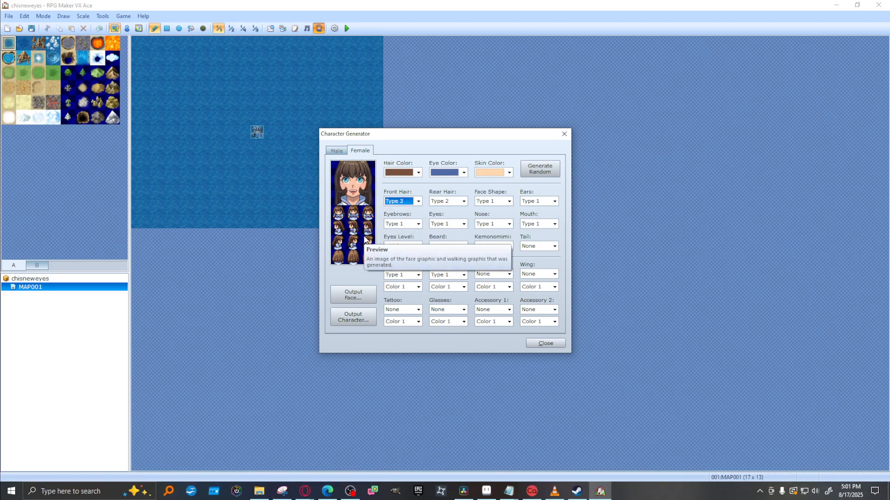
key(Down)
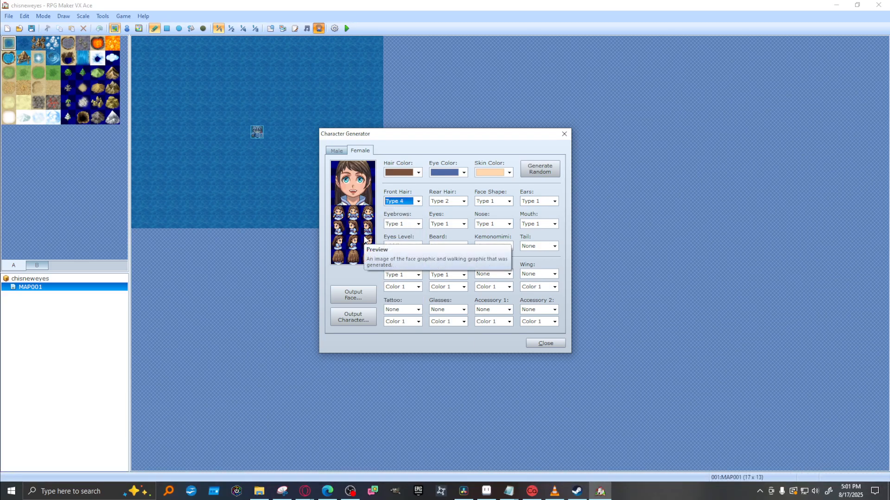
key(Down)
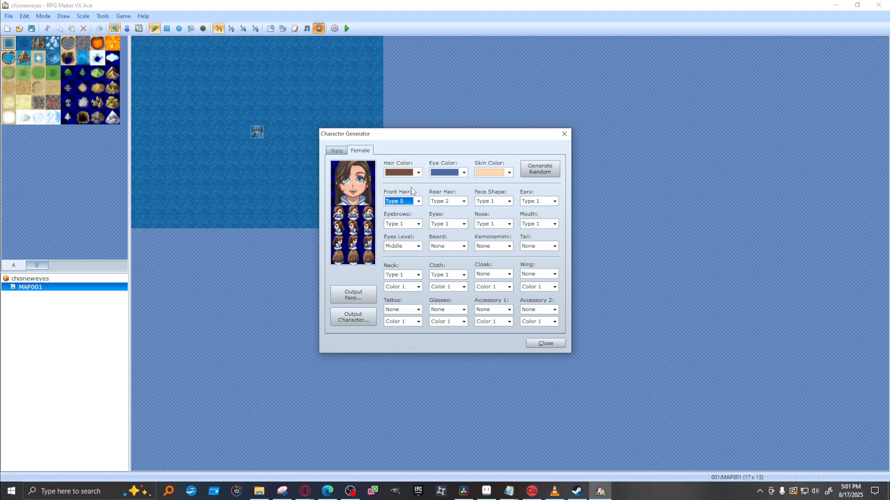
key(Down)
key(Down)
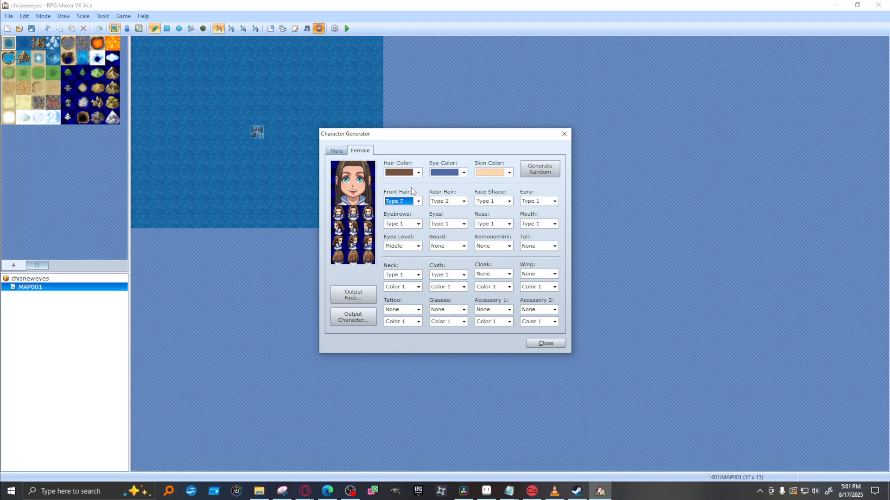
key(Down)
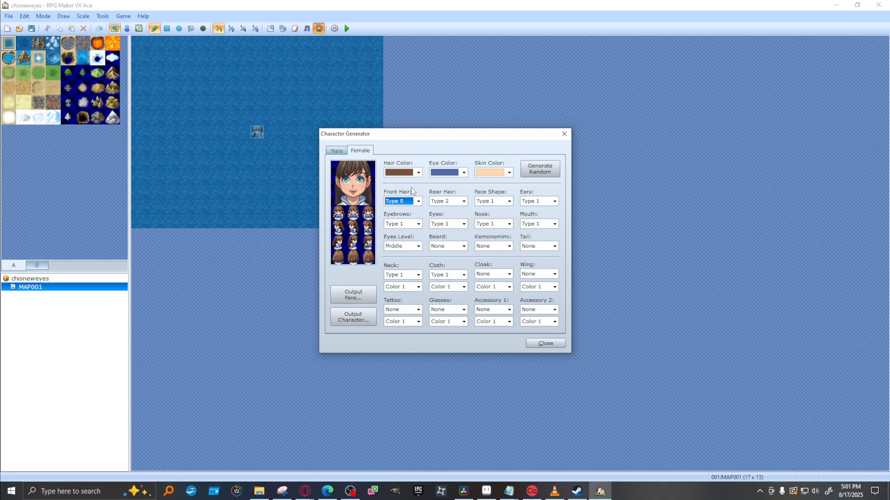
key(Down)
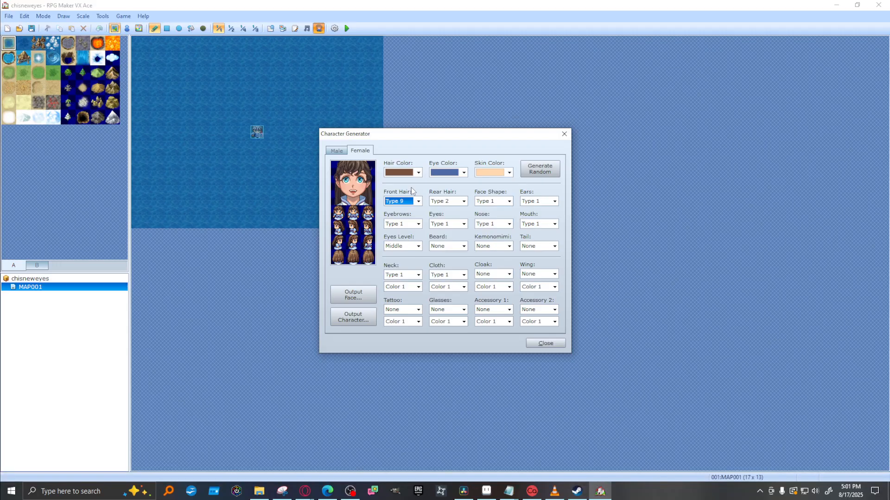
key(Down)
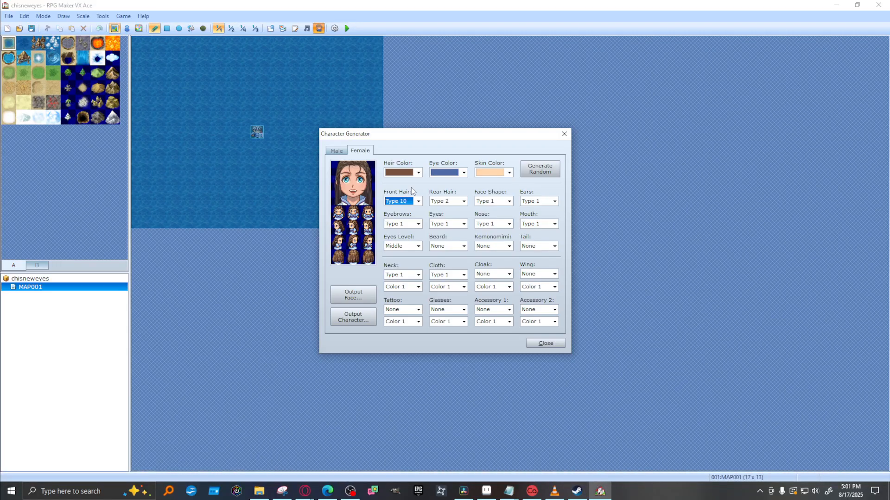
key(Down)
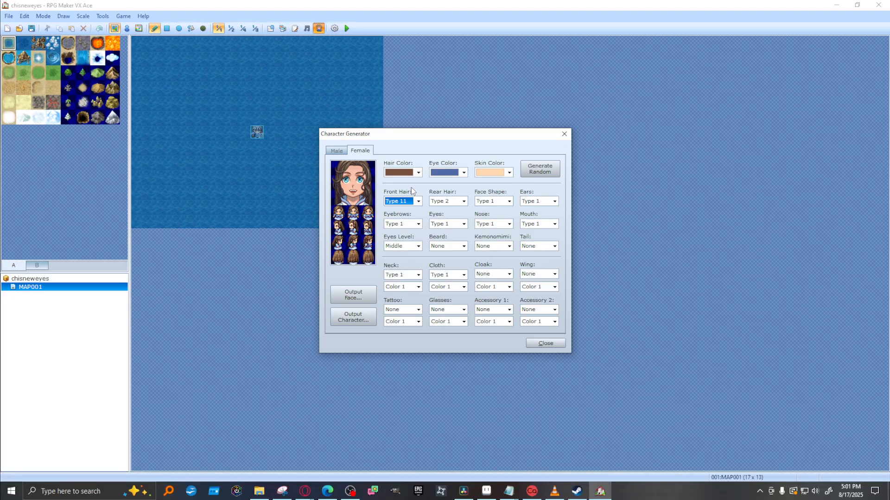
key(Down)
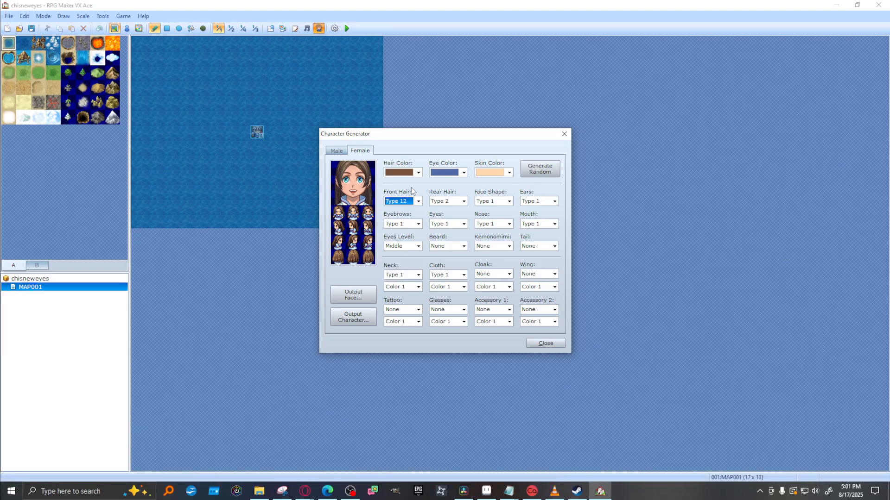
key(Down)
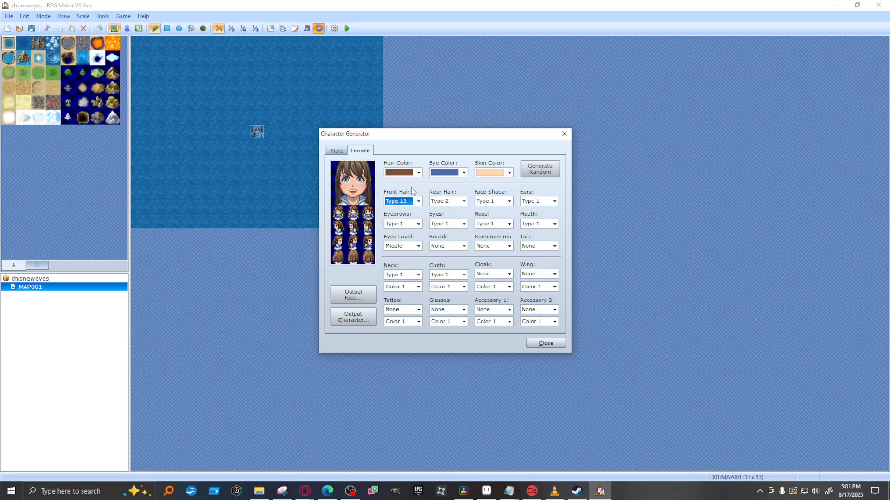
key(Down)
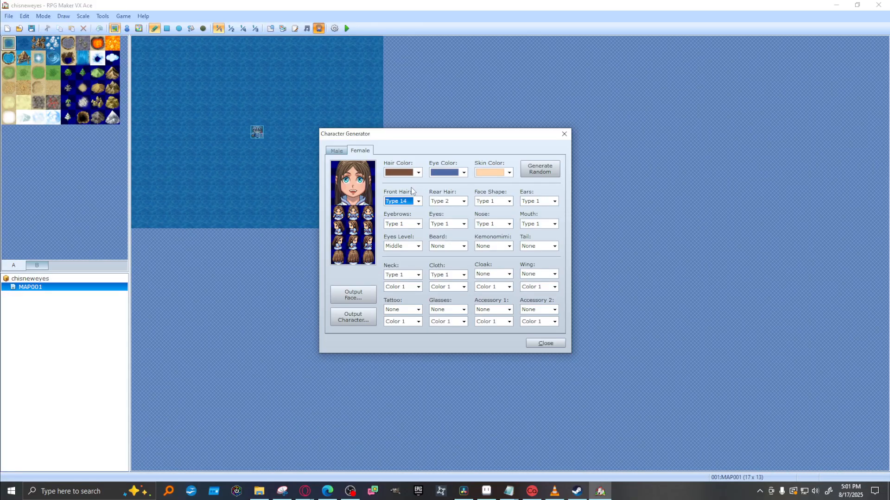
key(Down)
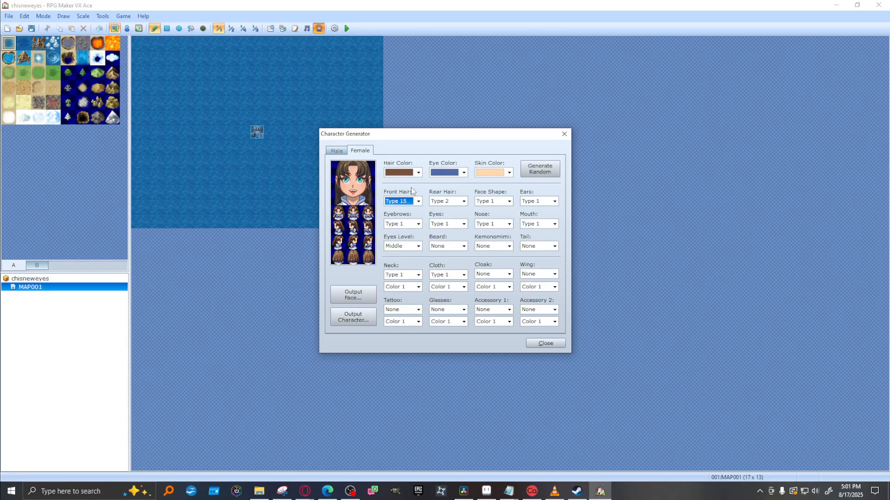
key(Down)
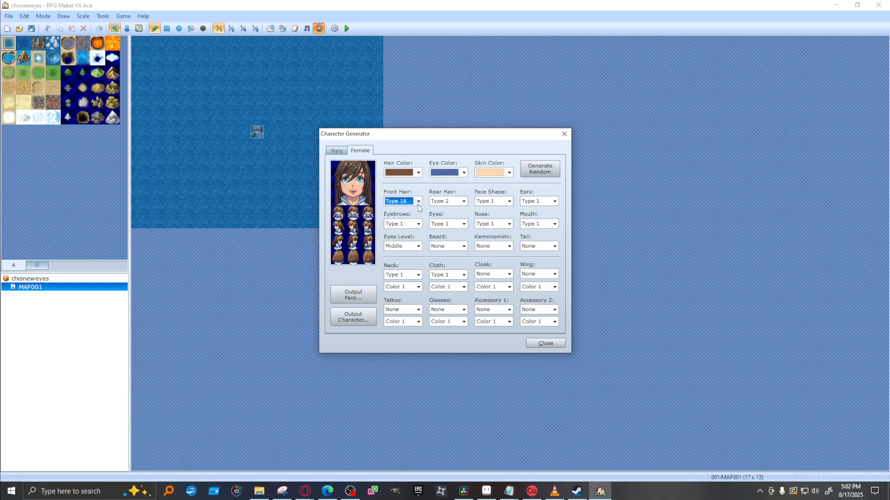
Compare front hair Types 5, 11 and 14 on the female character and settle on Type 5.
click(418, 201)
click(419, 250)
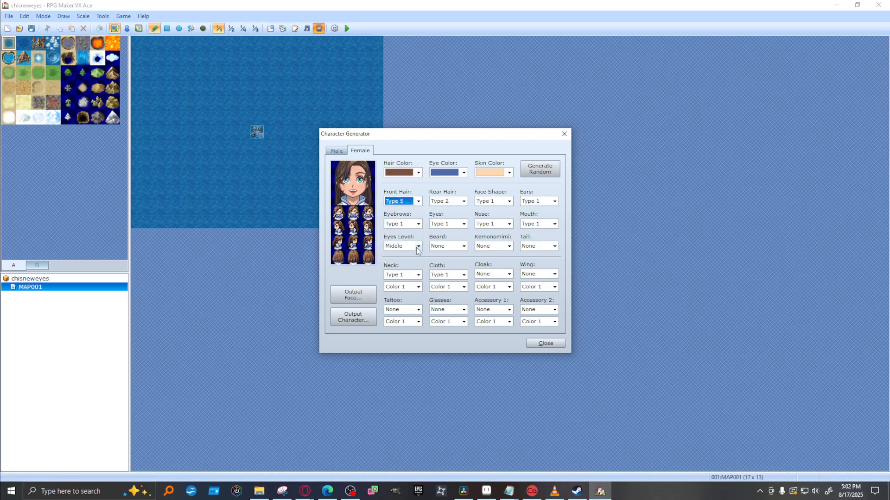
click(418, 201)
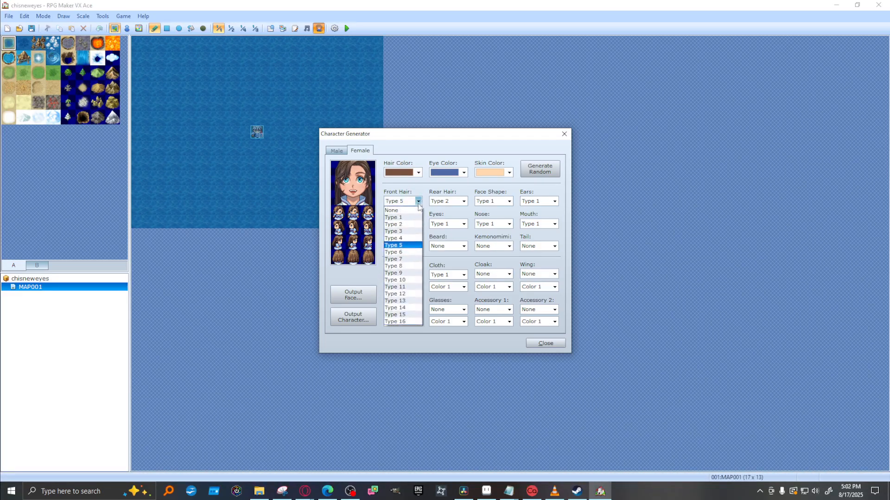
click(403, 287)
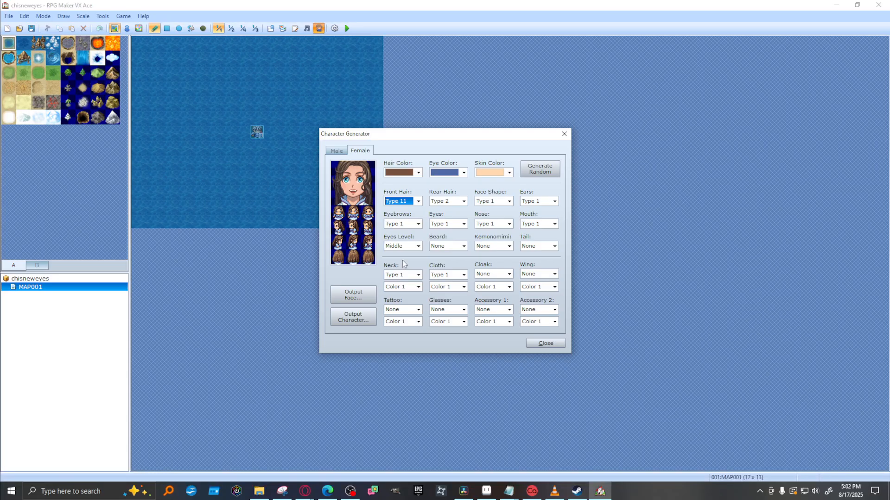
click(418, 201)
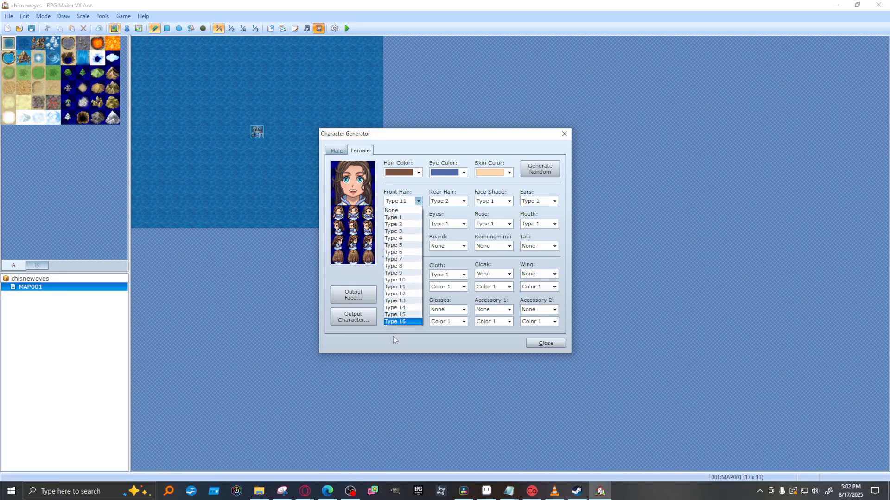
click(395, 308)
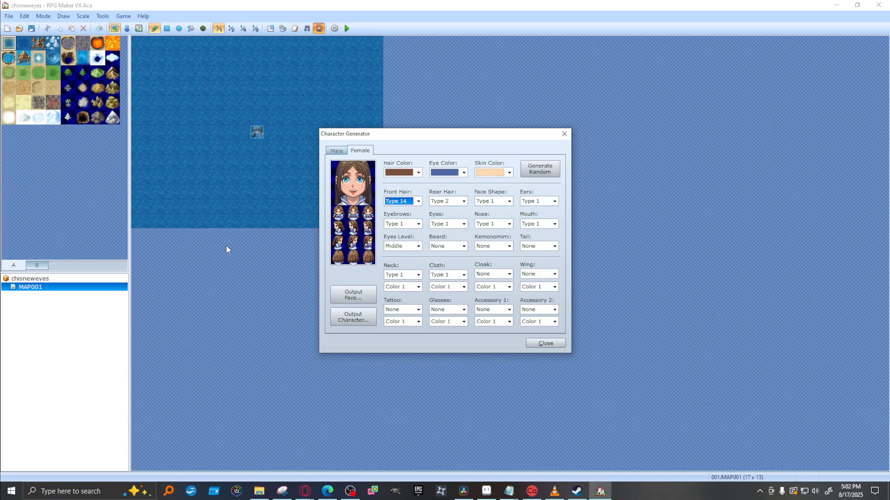
click(418, 201)
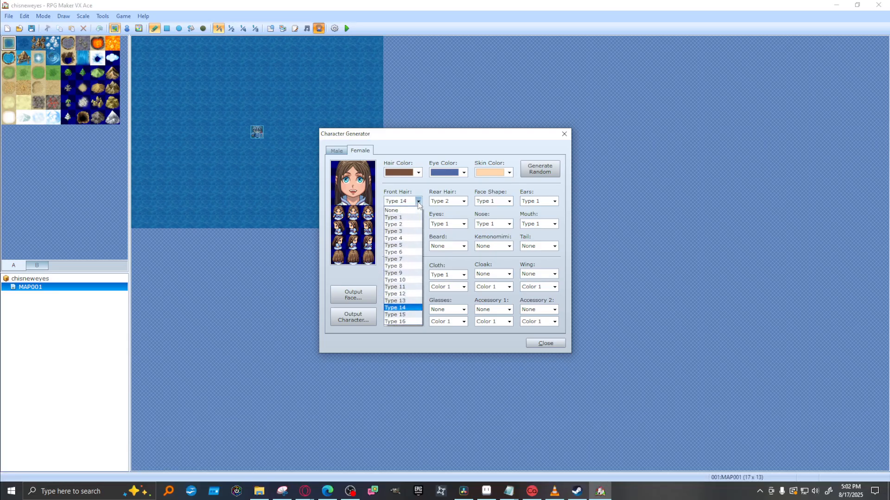
click(411, 245)
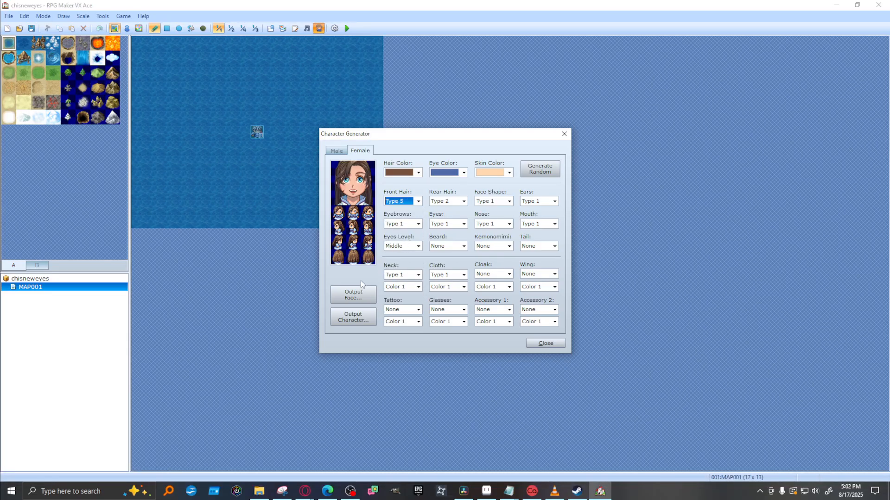
Set the hair color to the lighter reddish brown and, after trying red, the eye color to orange.
click(418, 173)
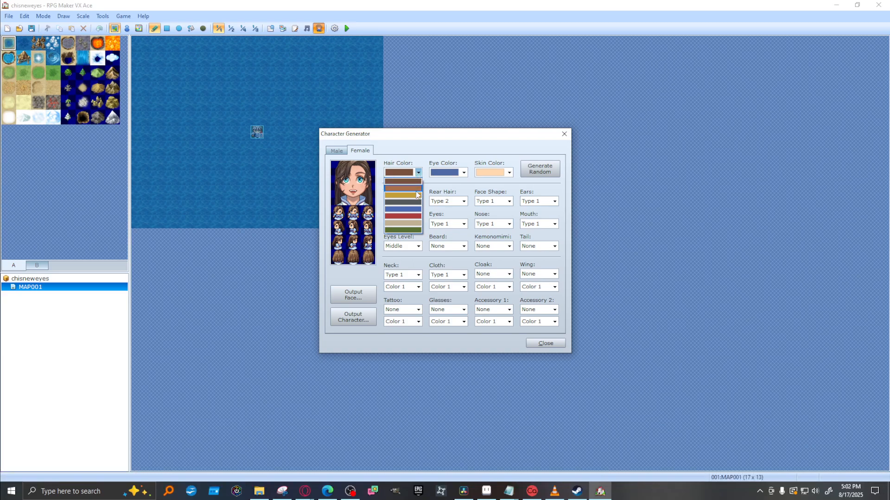
click(415, 188)
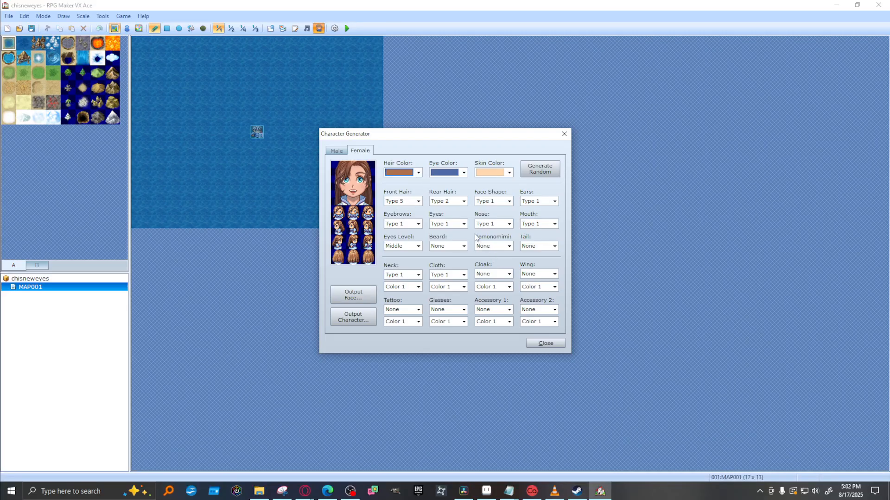
click(463, 172)
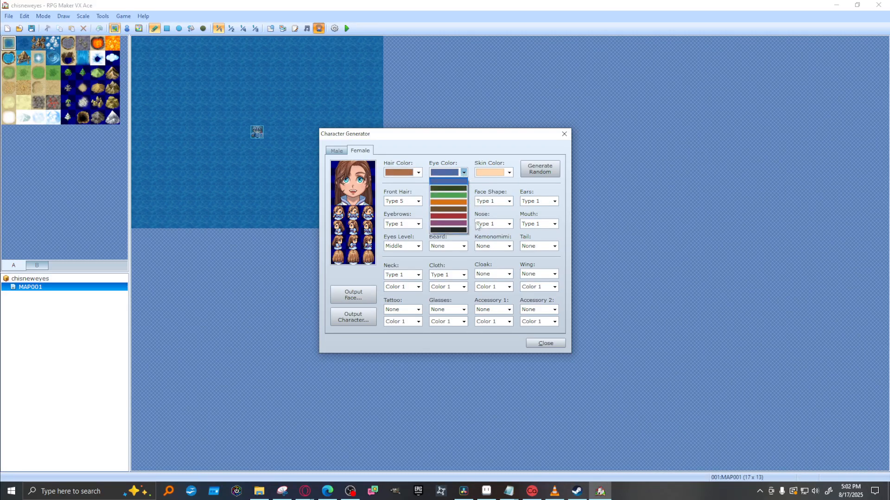
click(463, 216)
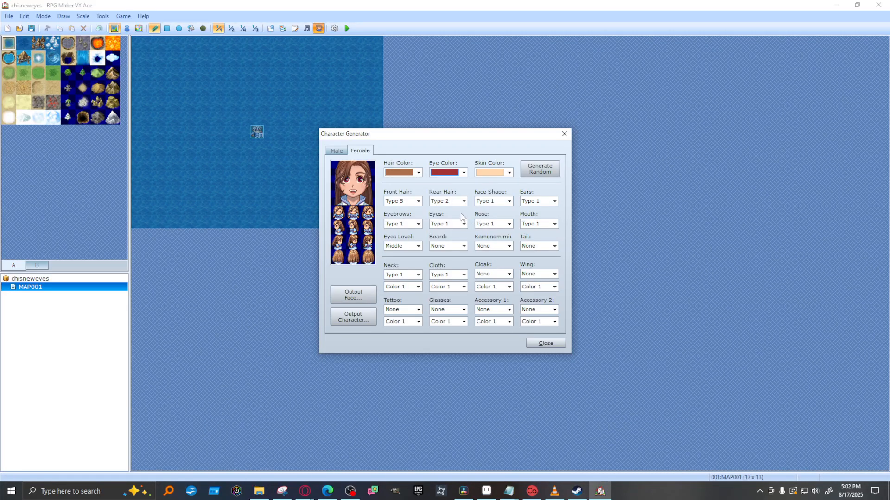
click(464, 173)
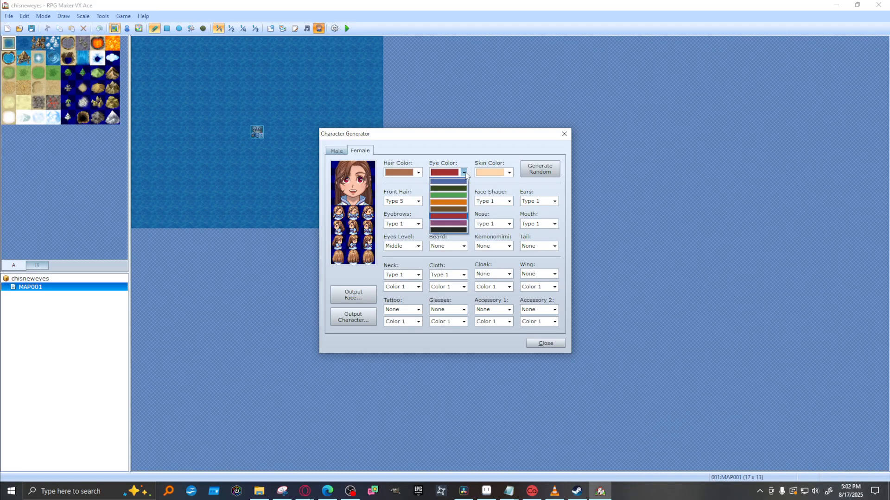
click(457, 204)
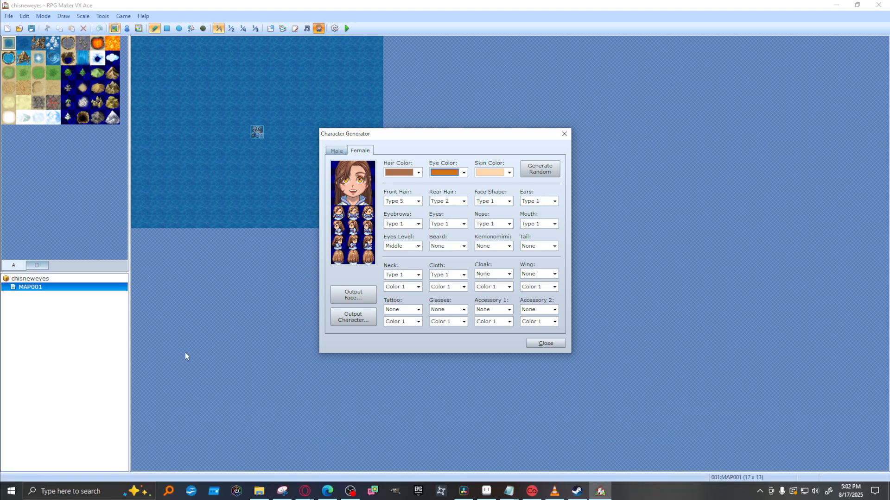
Try the tan and dark brown skin colors on the character and return to the light peach tone.
click(509, 172)
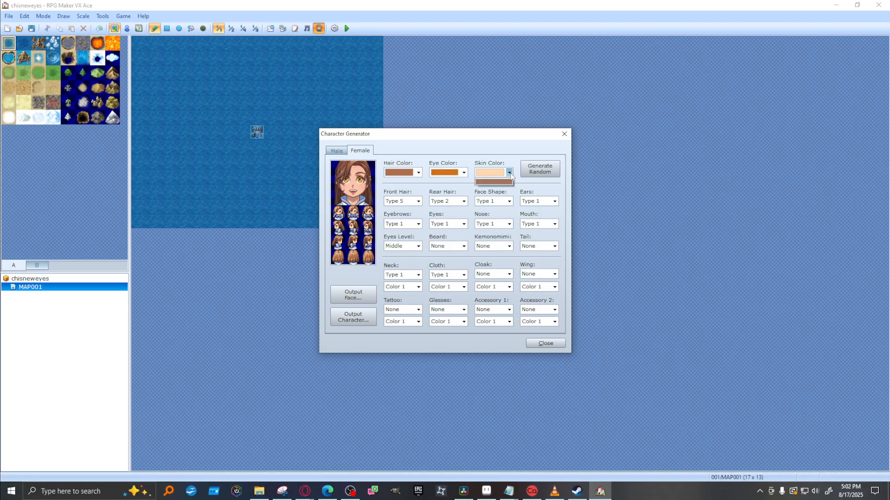
click(506, 196)
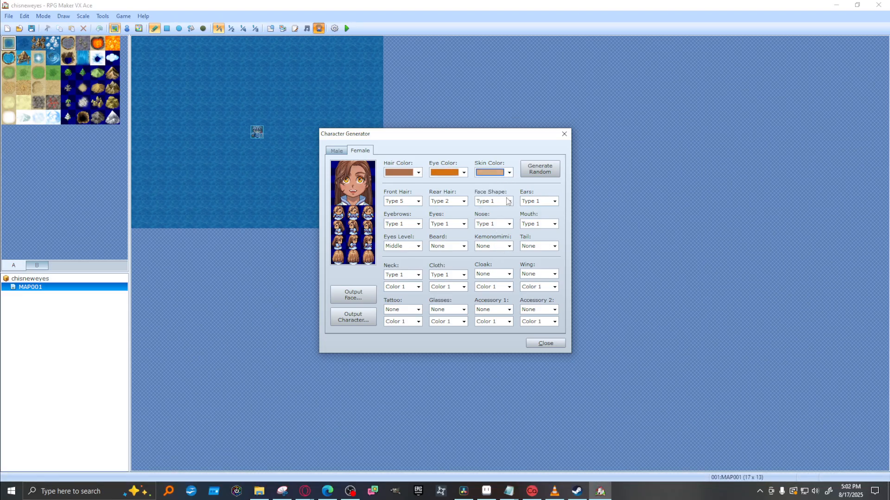
click(509, 172)
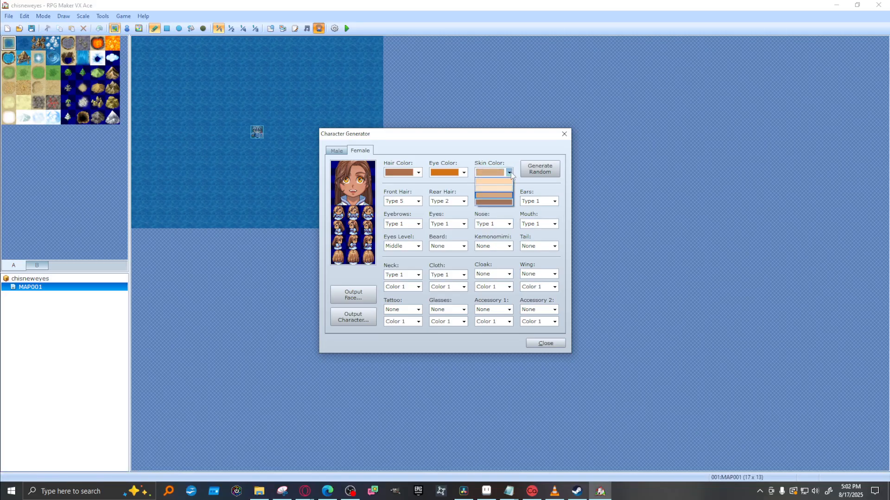
click(506, 203)
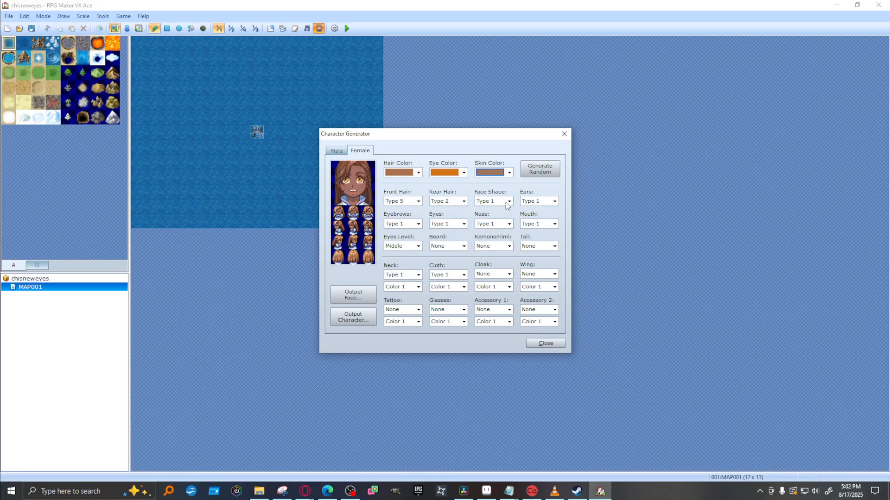
click(510, 173)
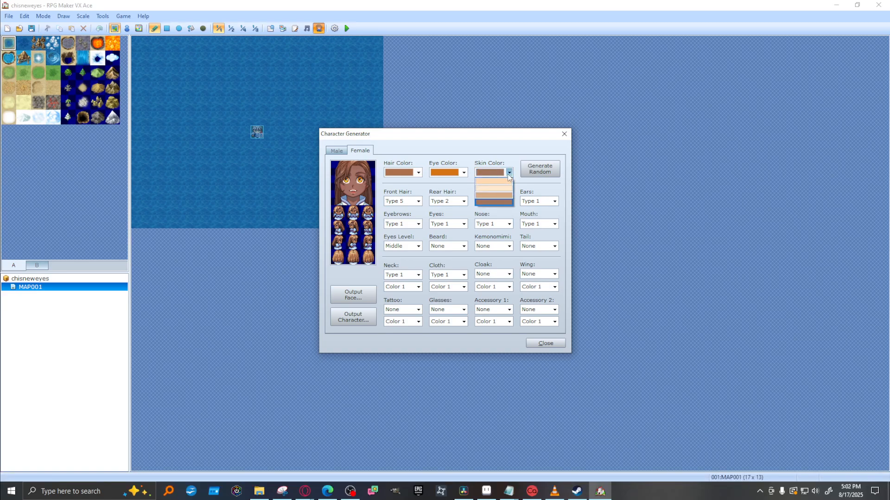
click(492, 181)
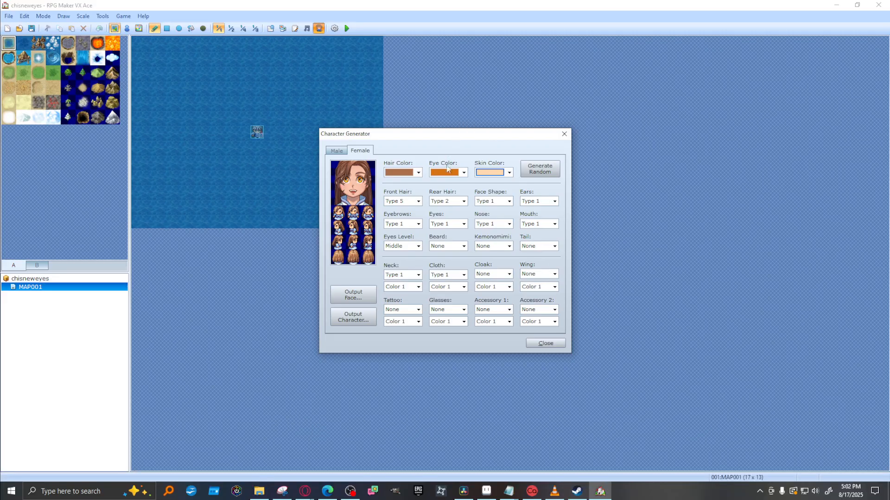
Try eye Types 2 and 3 on the female character and return to Type 1.
click(398, 222)
click(403, 202)
click(508, 224)
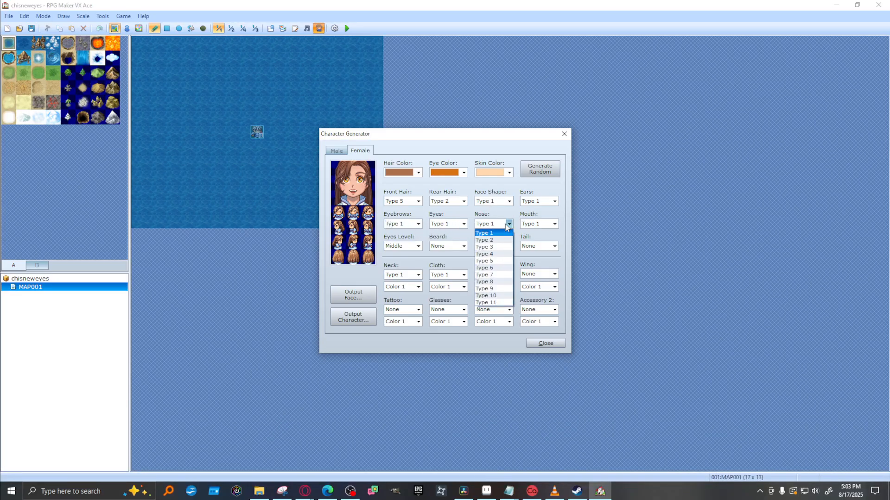
click(454, 225)
click(454, 225)
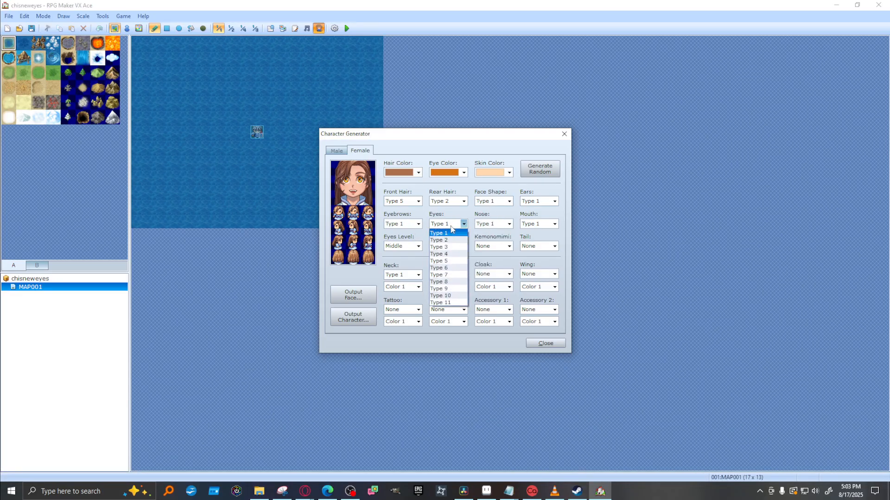
click(449, 239)
key(Down)
key(Down)
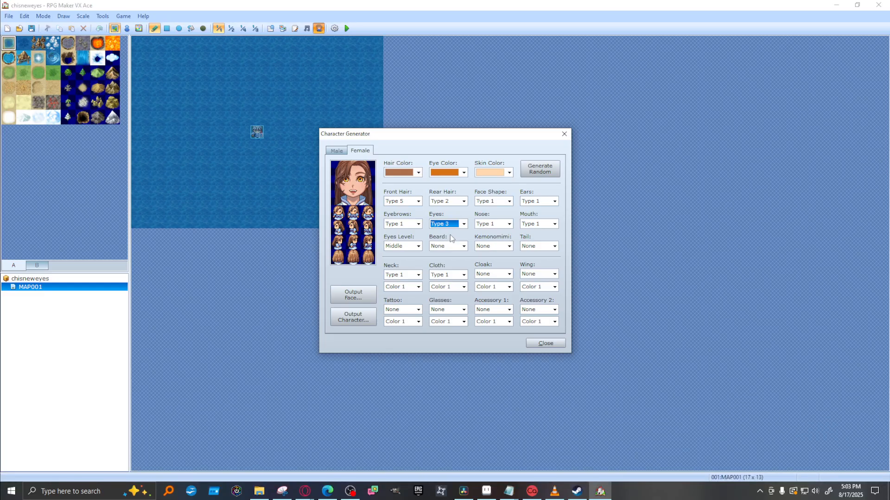
key(Up)
key(Up)
key(Up)
Check the eye level choices for the character and keep the level at Middle.
click(404, 246)
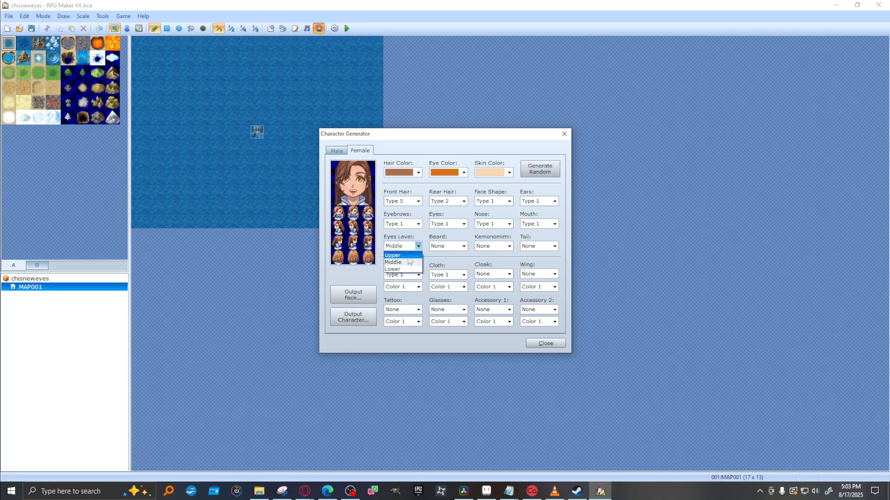
click(408, 258)
click(411, 246)
click(410, 258)
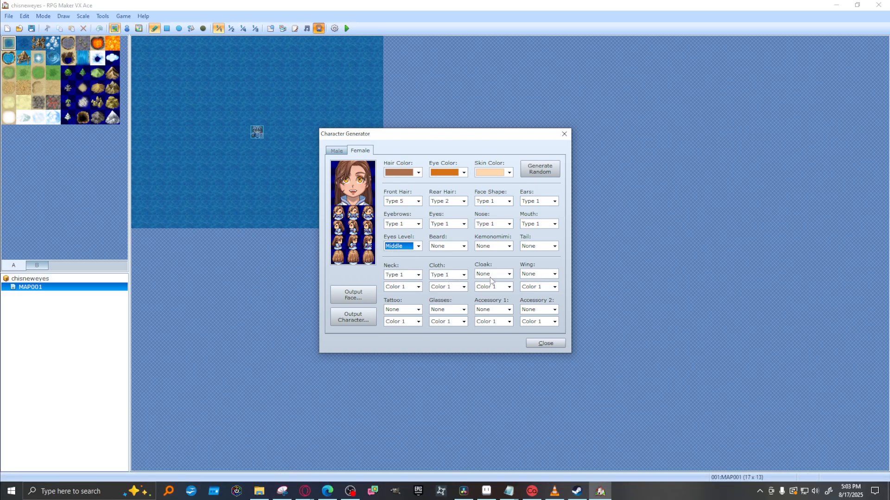
Preview the female character's clothing styles one after another, starting from Type 2.
click(445, 275)
click(448, 299)
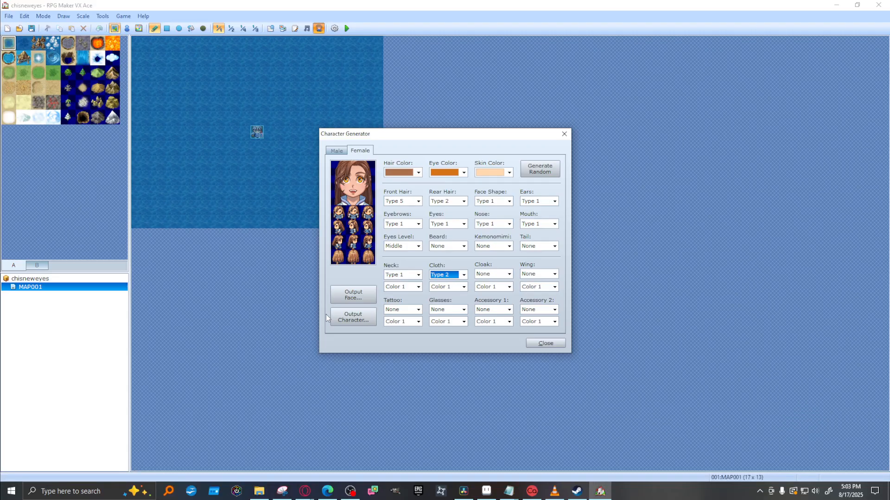
key(Down)
key(Down)
key(Down)
key(Down)
key(Down)
key(Down)
key(Down)
key(Down)
key(Down)
key(Down)
key(Down)
key(Down)
key(Down)
key(Down)
key(Down)
key(Down)
key(Down)
key(Down)
Try clothing Type 4 on the character, and settle on clothing Type 10.
click(463, 276)
click(454, 312)
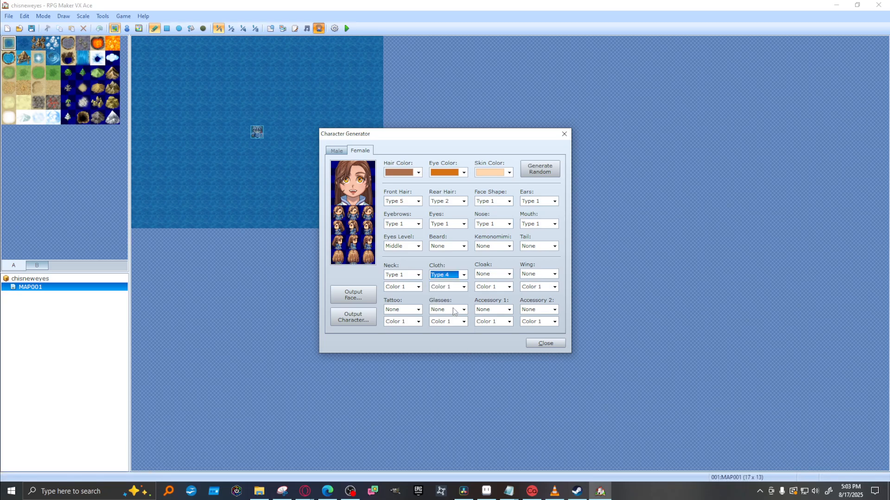
click(463, 274)
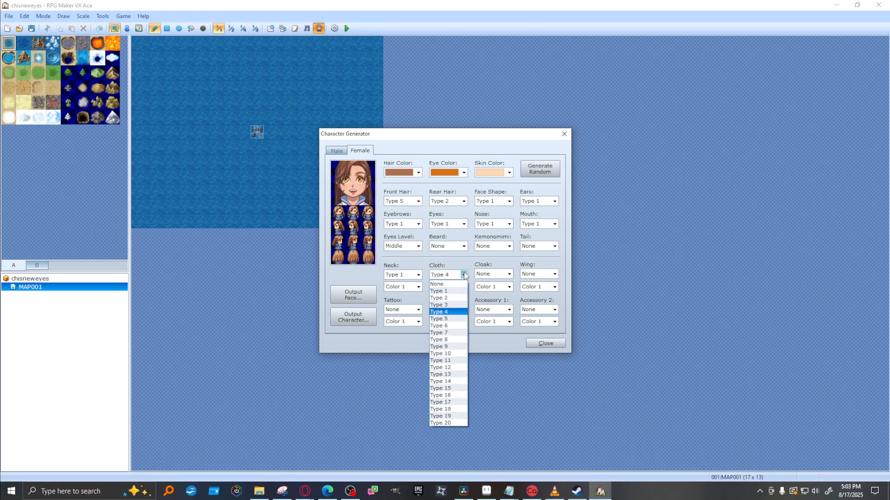
click(452, 354)
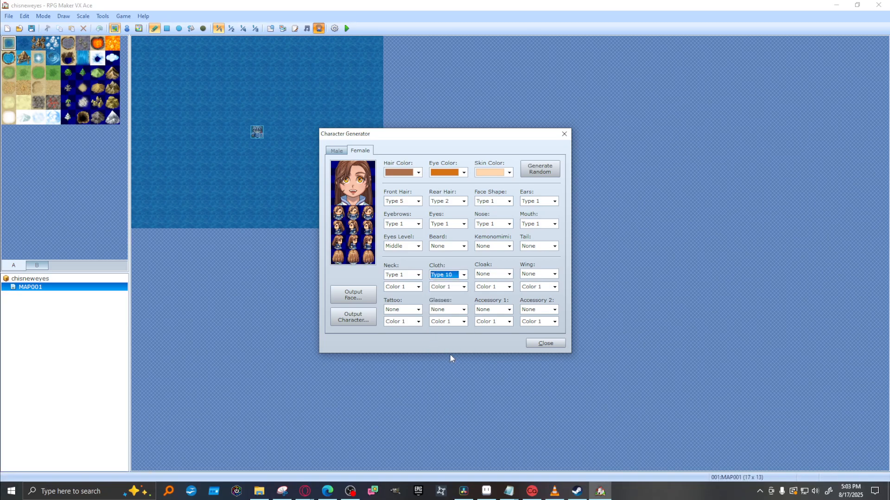
Compare the clothing colors from Color 2 onward and set the outfit to Color 7.
click(447, 287)
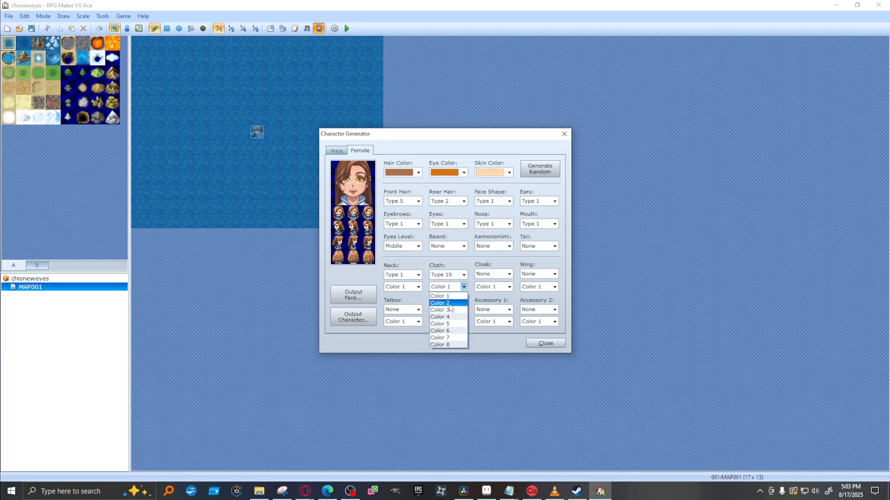
click(450, 303)
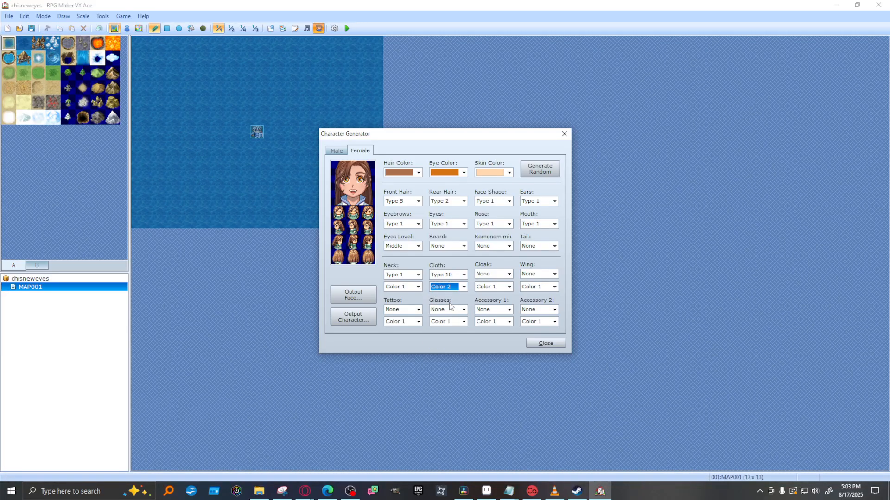
key(Down)
key(Down)
key(Down)
key(Down)
key(Down)
key(alt+Tab)
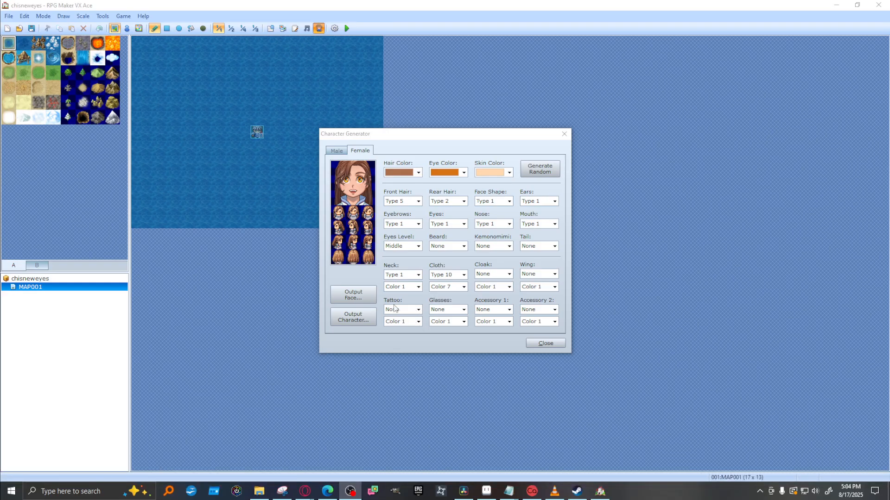
Try the dark gray, silver and blonde hair colors on the character and return to the lighter reddish brown.
click(419, 172)
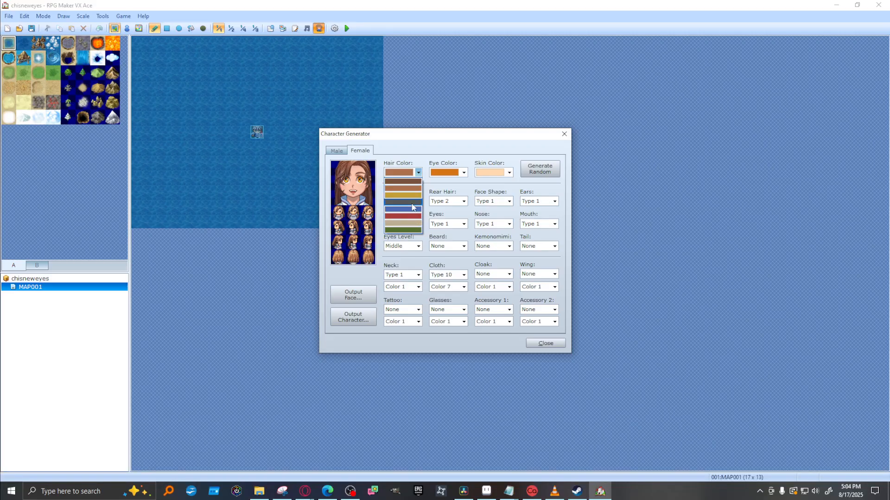
click(412, 203)
click(418, 172)
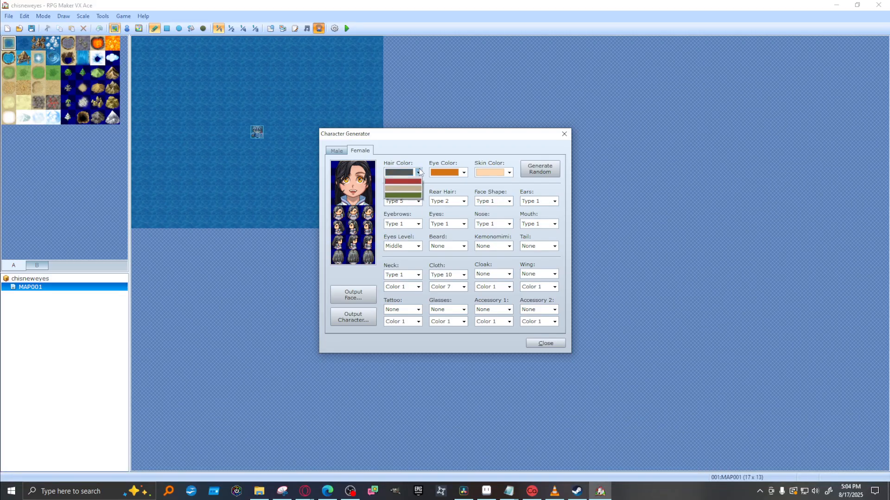
click(415, 224)
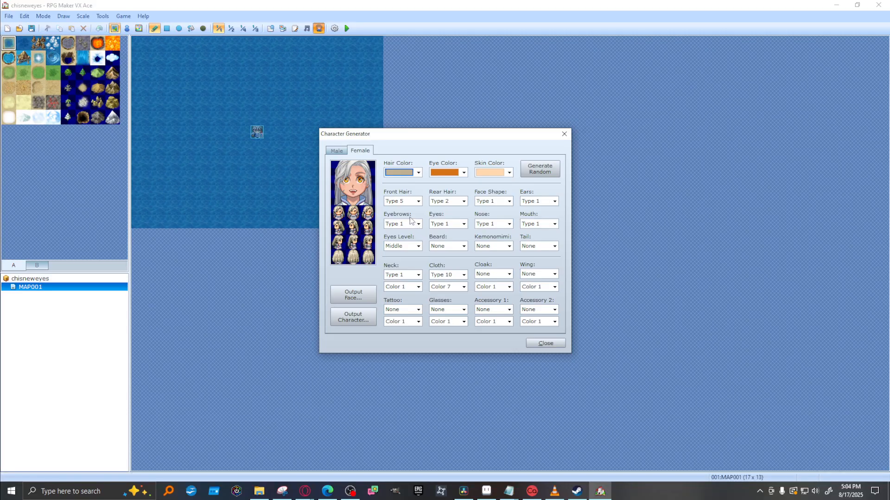
click(418, 173)
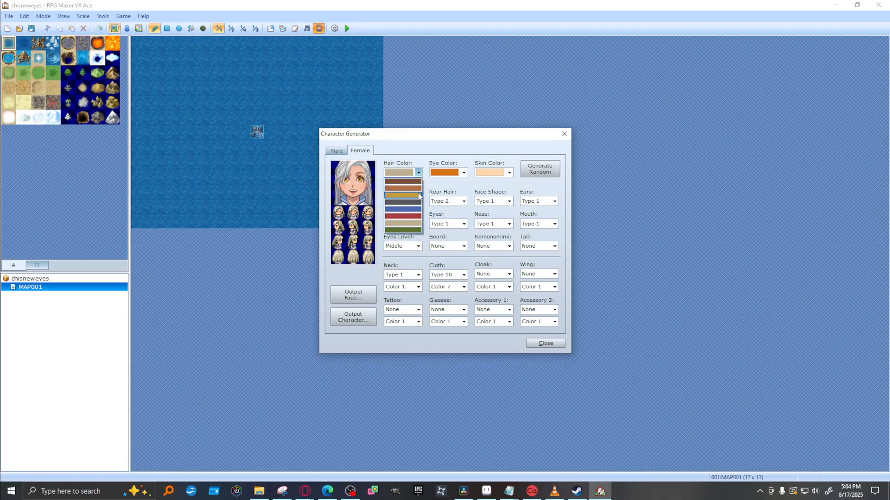
click(418, 195)
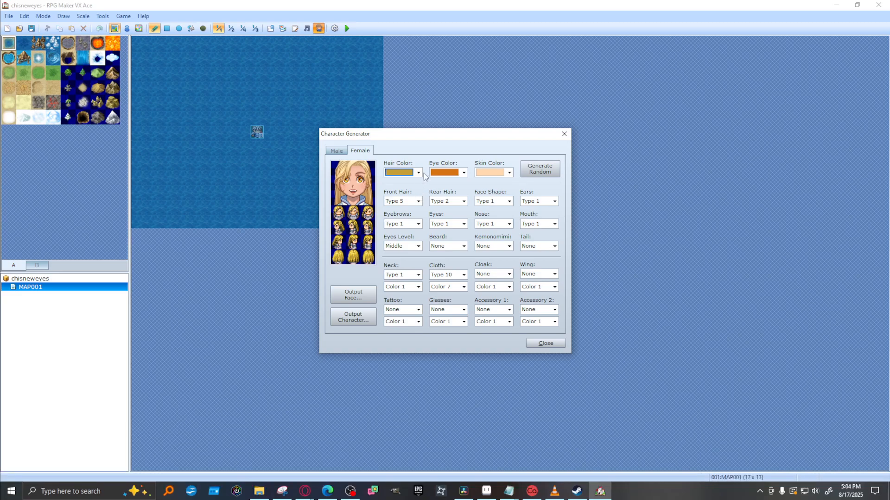
click(418, 173)
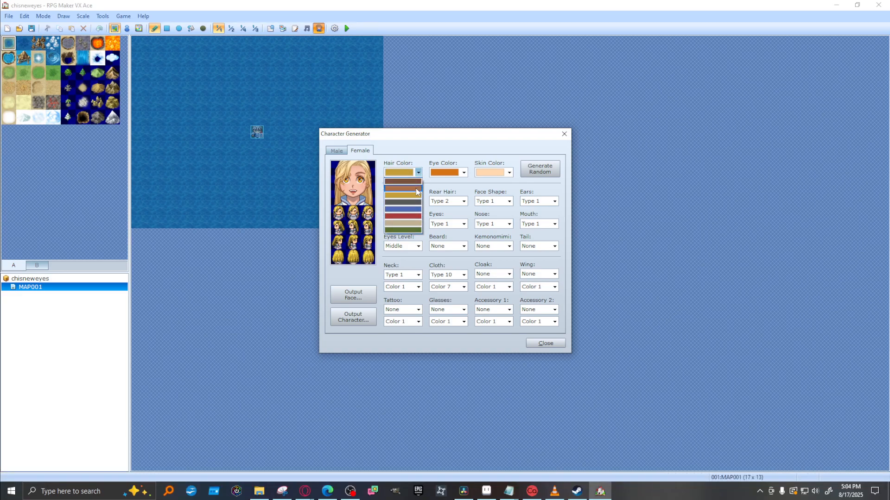
click(415, 188)
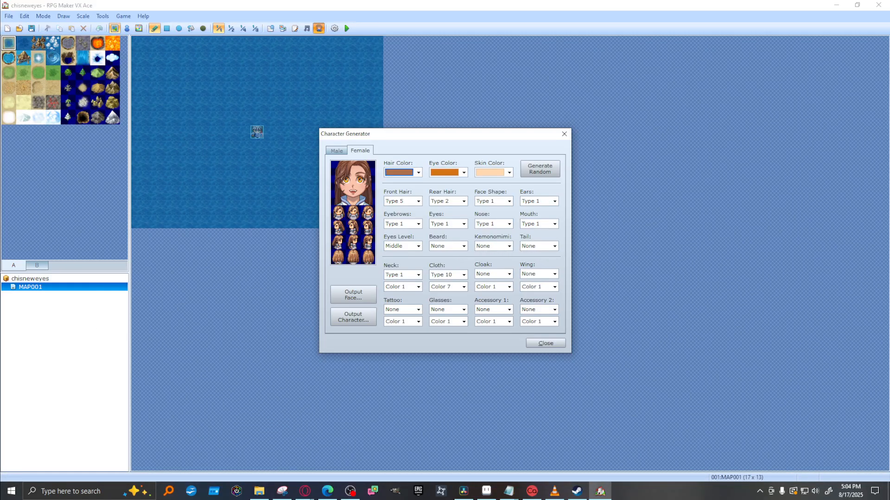
key(alt+Tab)
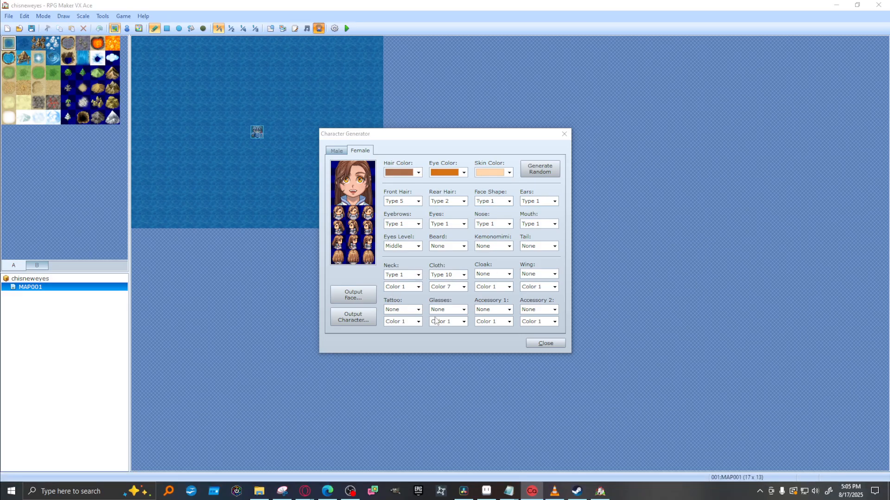
Compare the Accessory 1 types back and forth on the character and settle on Type 4 in Color 1.
click(503, 310)
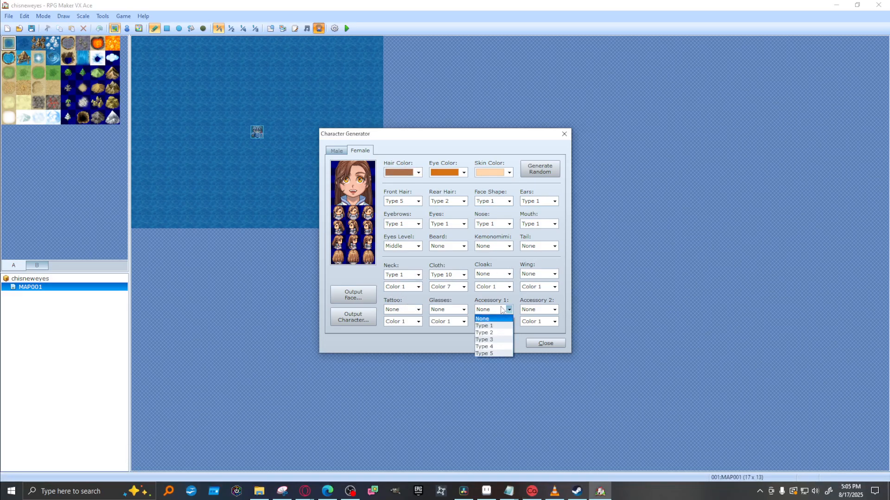
click(487, 326)
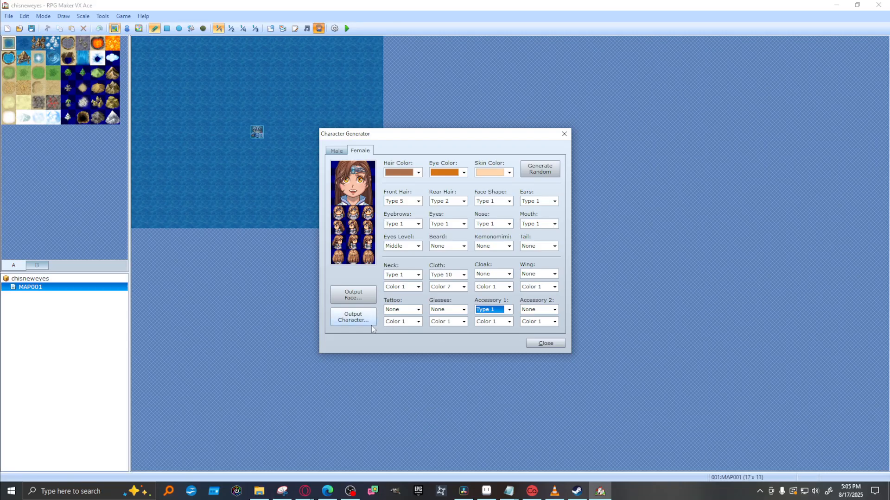
key(Down)
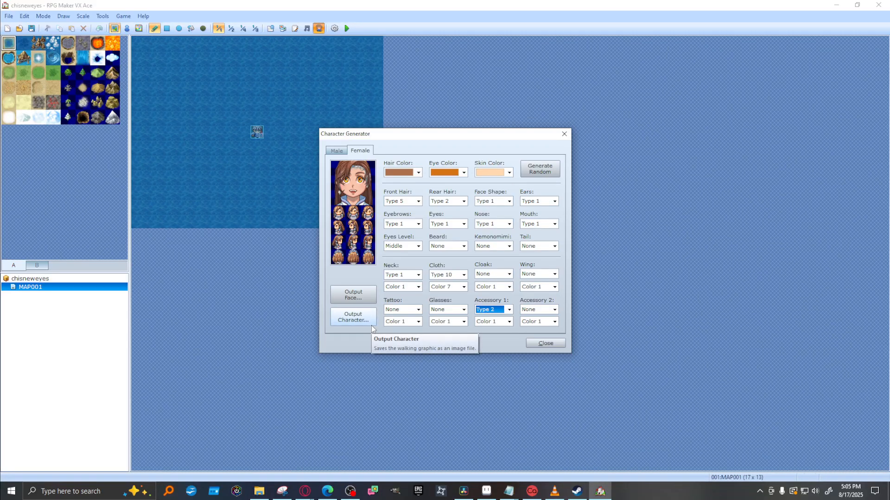
key(Down)
key(Down)
key(Up)
key(Up)
key(Up)
key(Up)
key(Down)
key(Down)
key(Up)
key(Down)
key(Down)
key(Down)
key(Down)
key(Up)
key(Up)
key(Up)
key(Up)
key(Down)
key(Down)
key(Down)
key(Down)
key(Up)
click(492, 321)
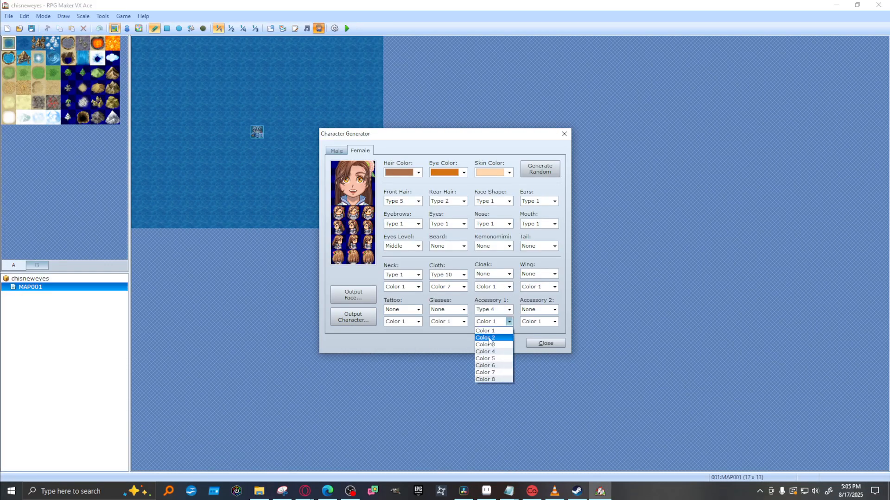
click(489, 338)
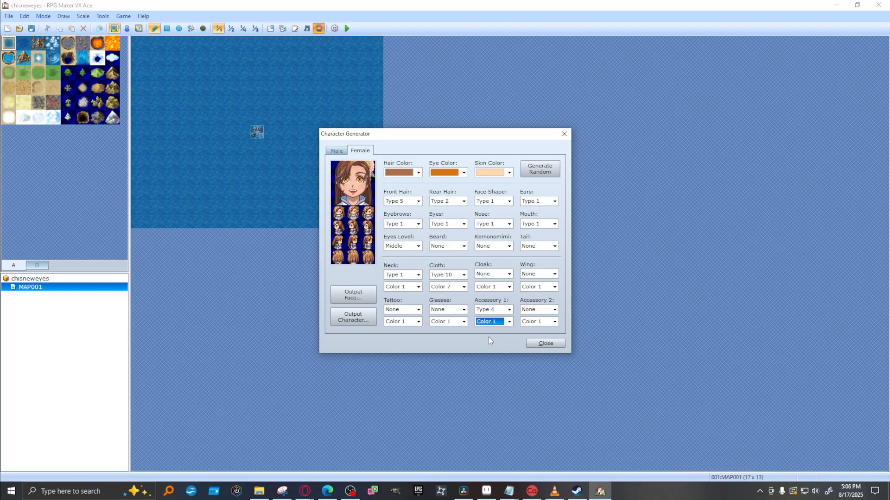
Preview the Accessory 2 headwear on the character one after another, starting from Type 1.
click(554, 309)
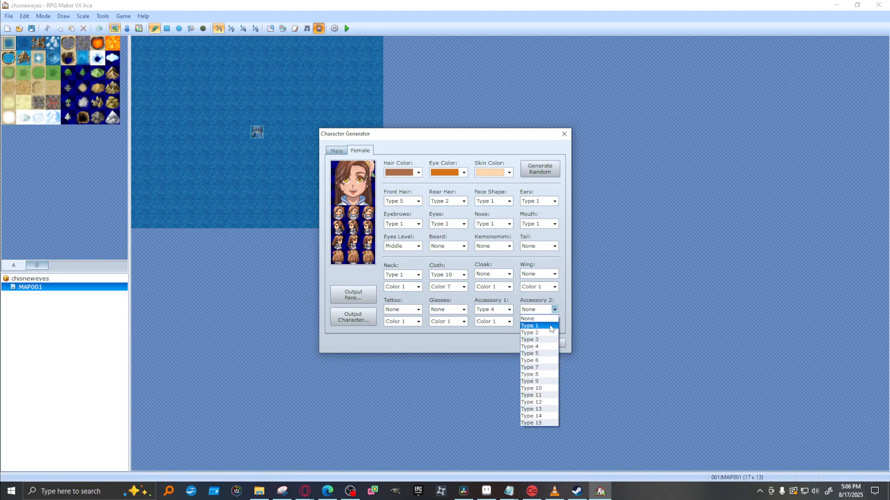
click(549, 325)
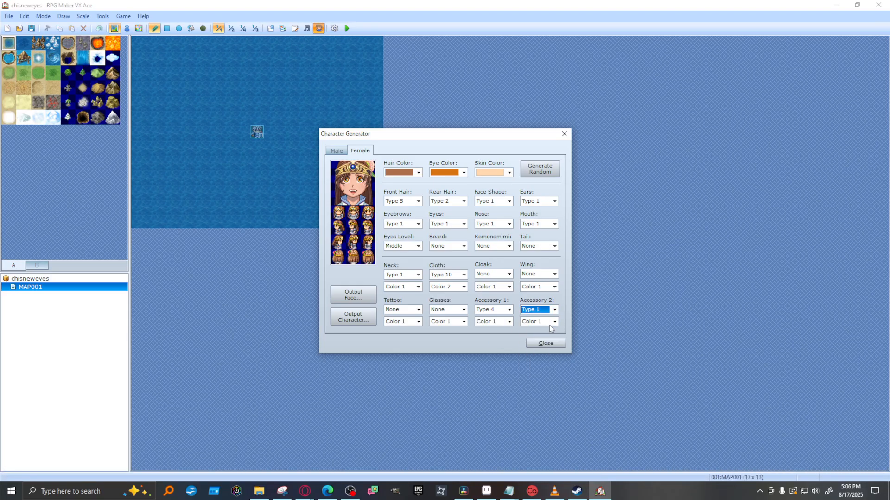
key(Down)
key(Down)
key(Down)
key(Down)
key(Down)
key(Down)
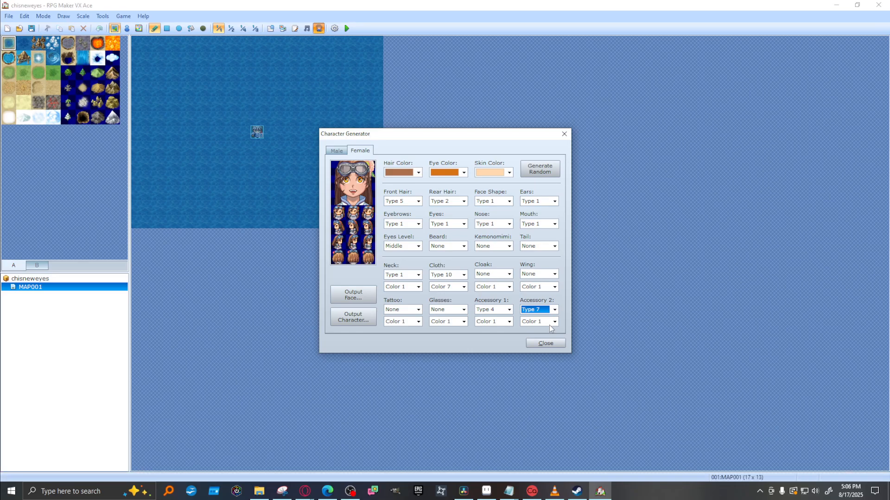
key(Down)
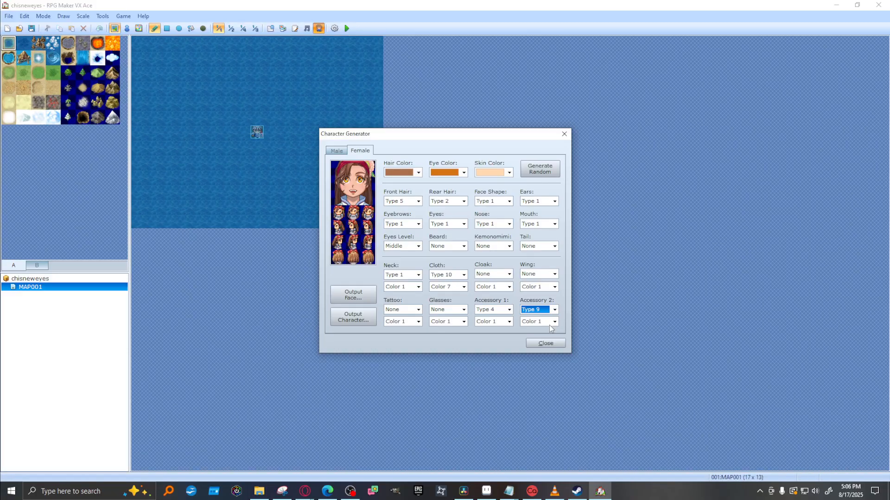
key(Down)
key(Down)
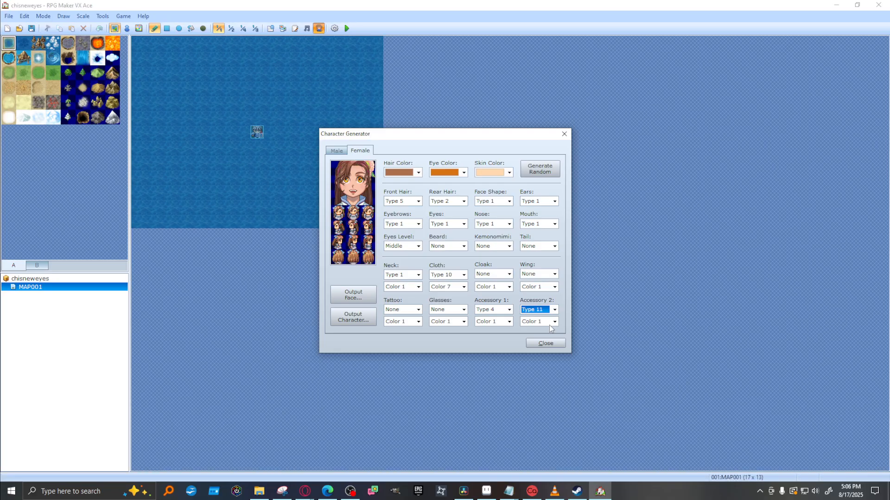
key(Down)
key(Down)
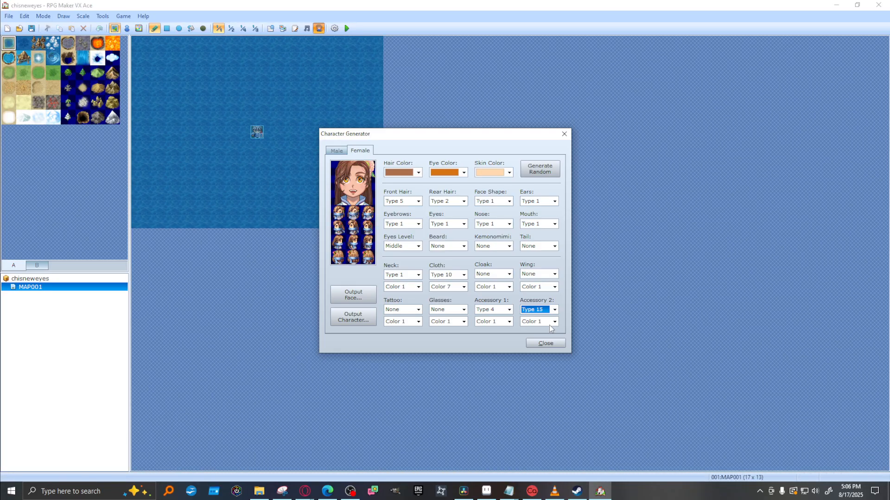
Go through the Accessory 2 types again, including the Type 5 helmet, and settle on the red Type 8 headwear.
key(Down)
key(Down)
key(Down)
key(Down)
key(Down)
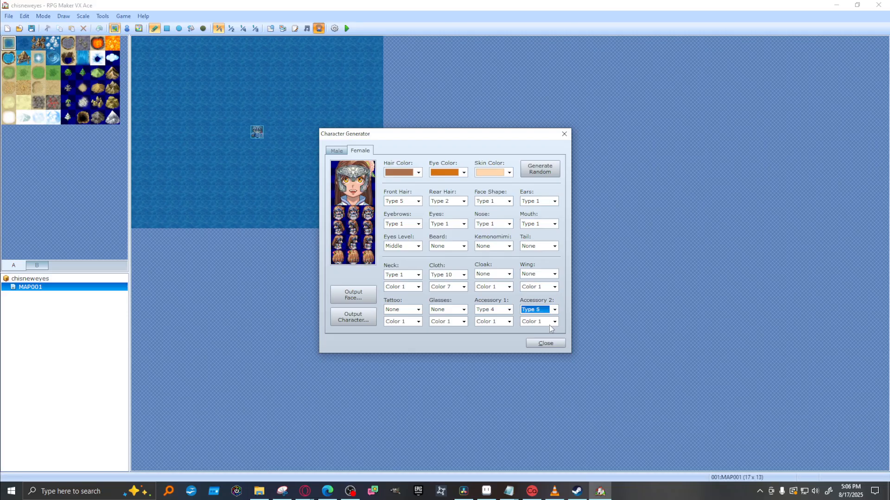
key(Down)
key(Down)
key(Down)
key(Down)
key(Down)
key(Down)
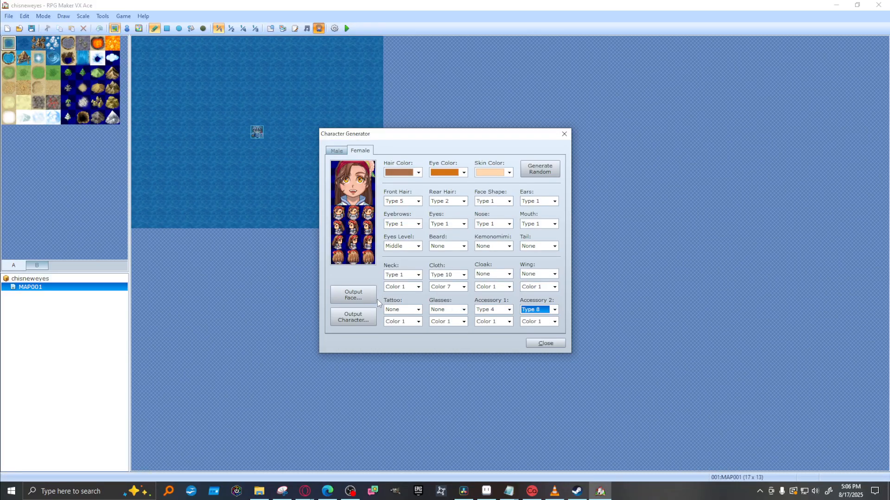
Preview the Glasses types from Type 1 to Type 6 on the character and return Glasses to None.
click(464, 309)
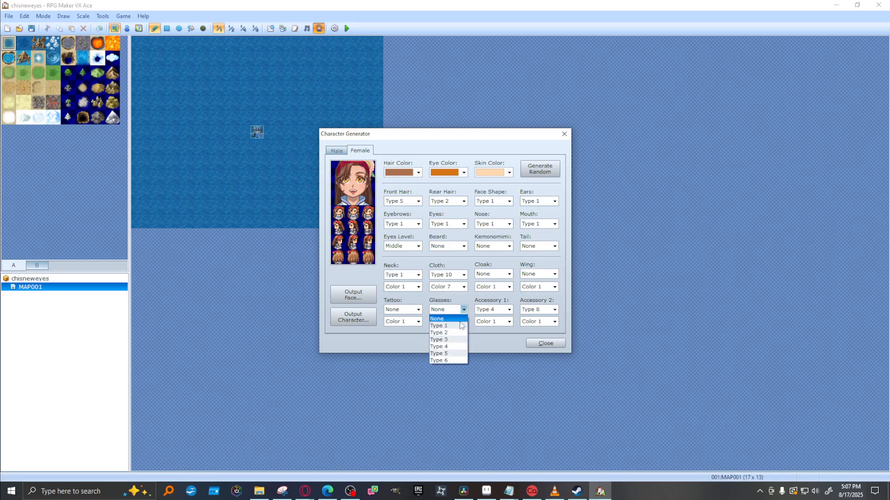
click(457, 327)
key(Down)
key(Down)
key(Down)
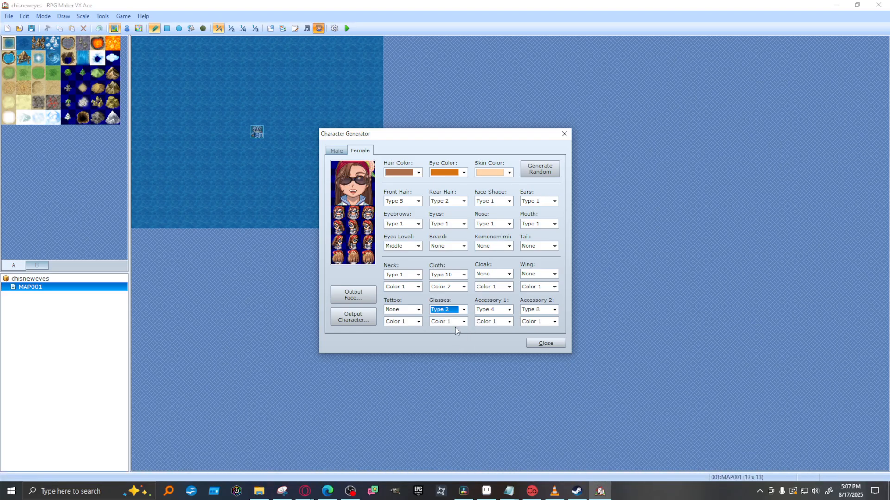
key(Down)
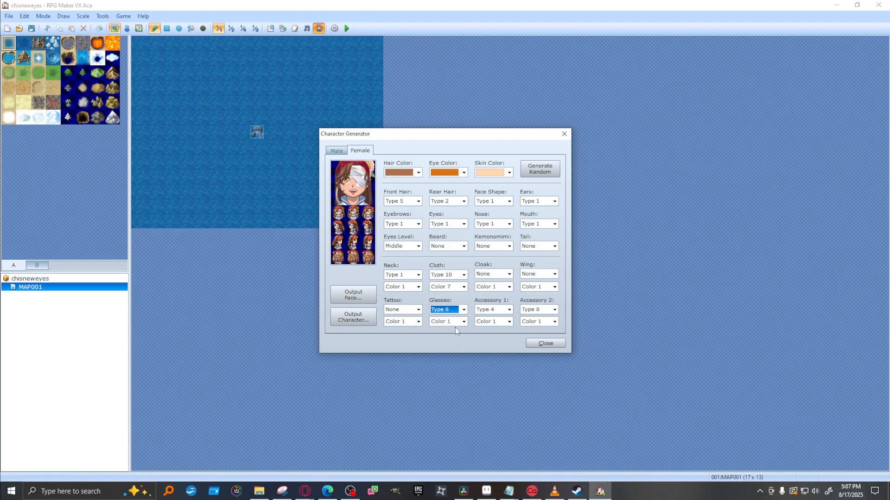
key(Up)
key(Up)
key(Up)
key(Up)
key(Up)
key(Up)
Set Accessory 1 to None and Accessory 2 to Type 9 on the character.
click(508, 310)
click(506, 319)
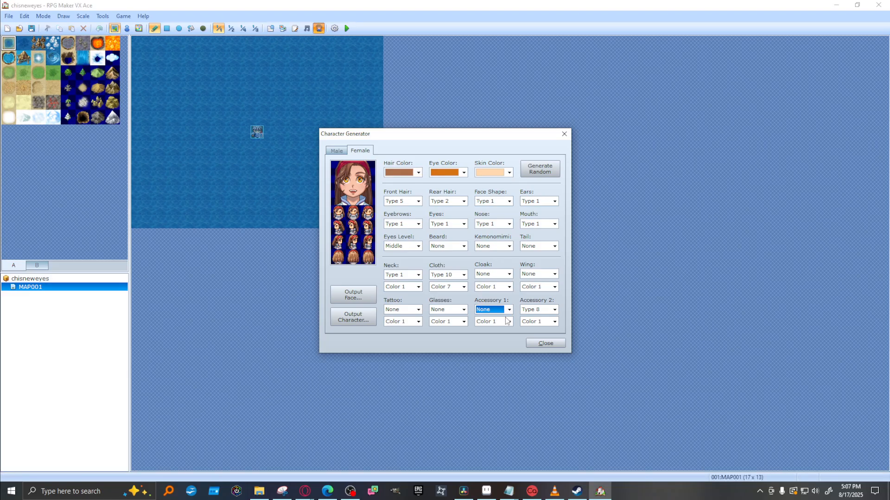
click(543, 310)
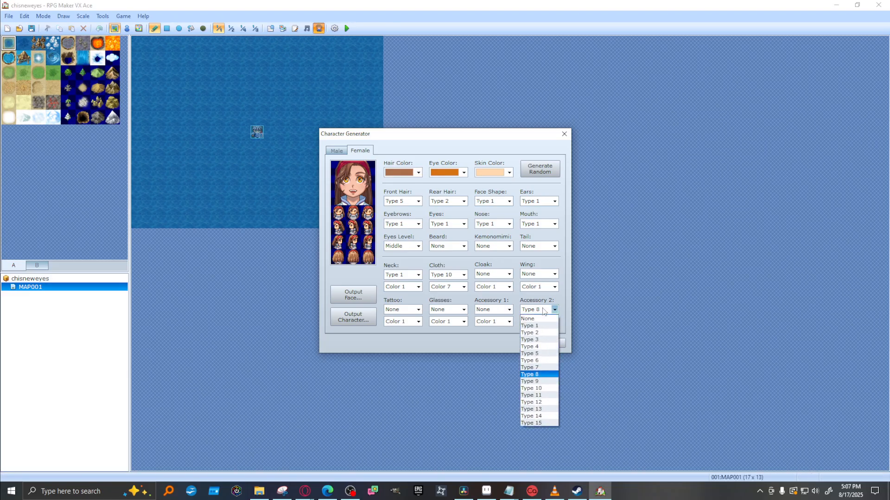
click(541, 381)
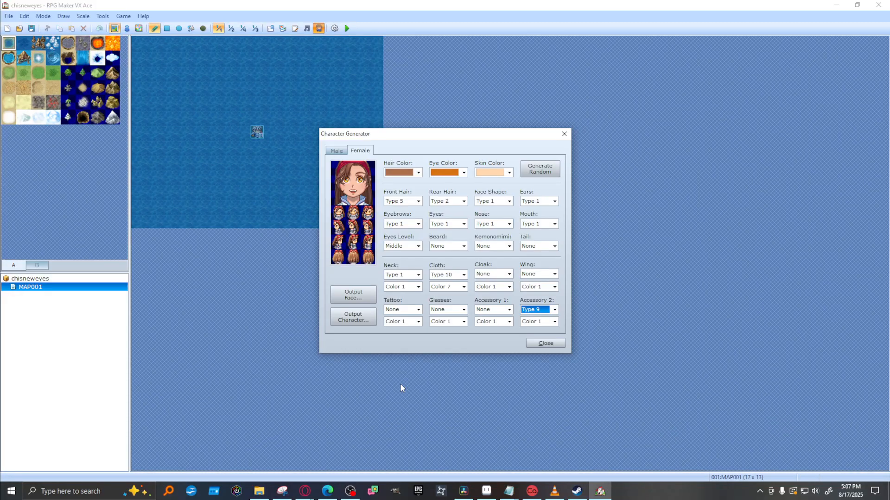
Compare the Accessory 2 types neighbouring Type 9 on the character and set Accessory 2 to None.
key(Down)
key(Up)
key(Up)
key(Up)
key(Down)
click(554, 310)
click(532, 317)
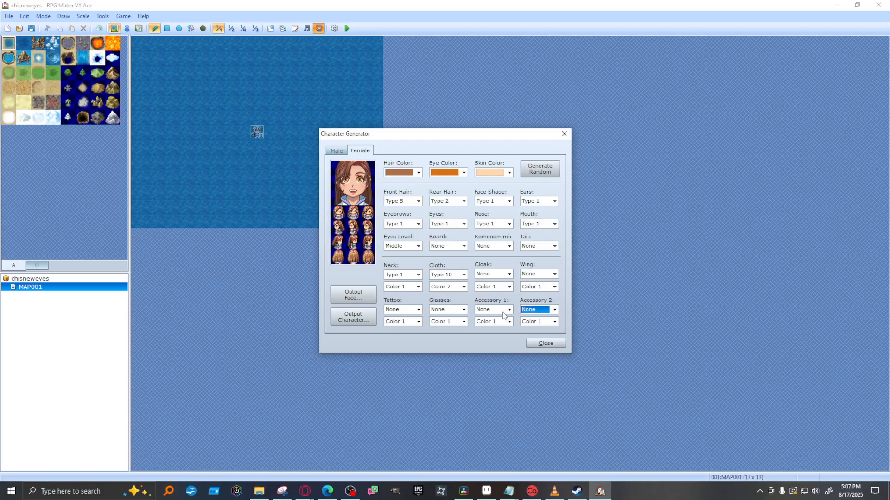
Preview the Accessory 1 types from Type 1 to Type 4 on the character and return Accessory 1 to None.
click(502, 310)
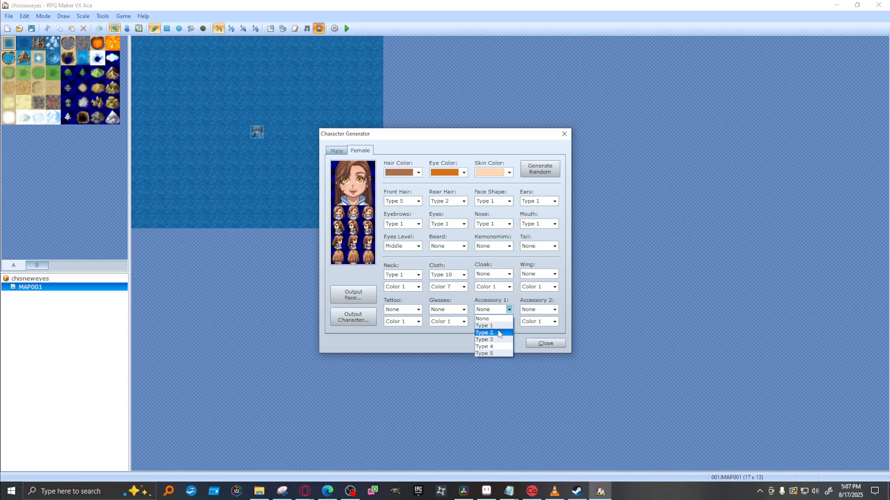
click(499, 327)
key(Down)
key(Down)
key(Down)
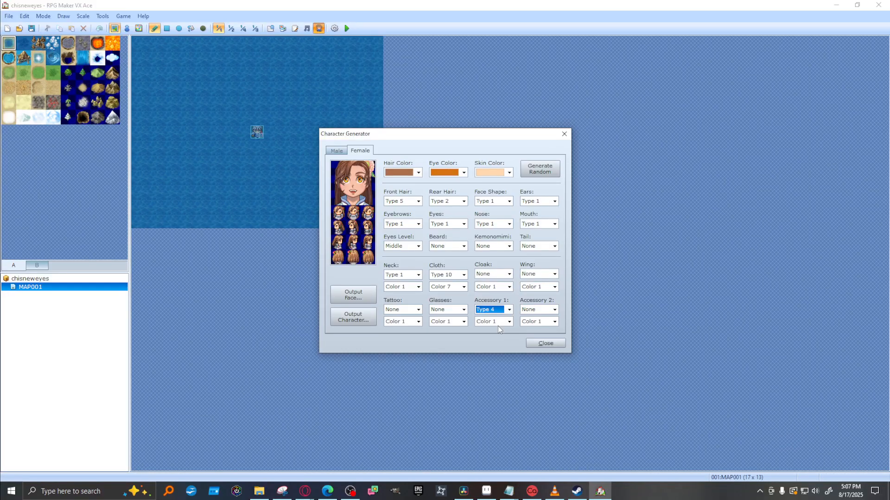
key(Up)
key(Up)
key(Up)
key(Up)
Go through the Accessory 2 headwear starting from Type 6 and choose Type 8.
click(547, 310)
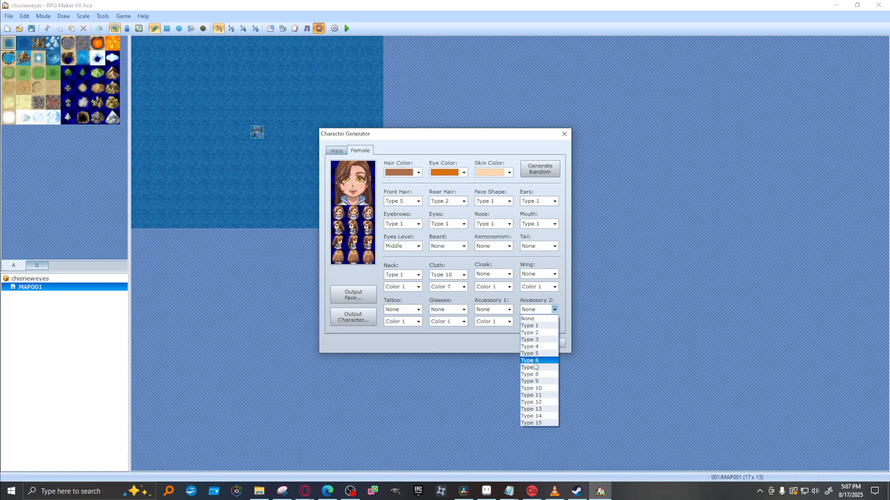
click(533, 361)
key(Down)
key(Down)
key(Down)
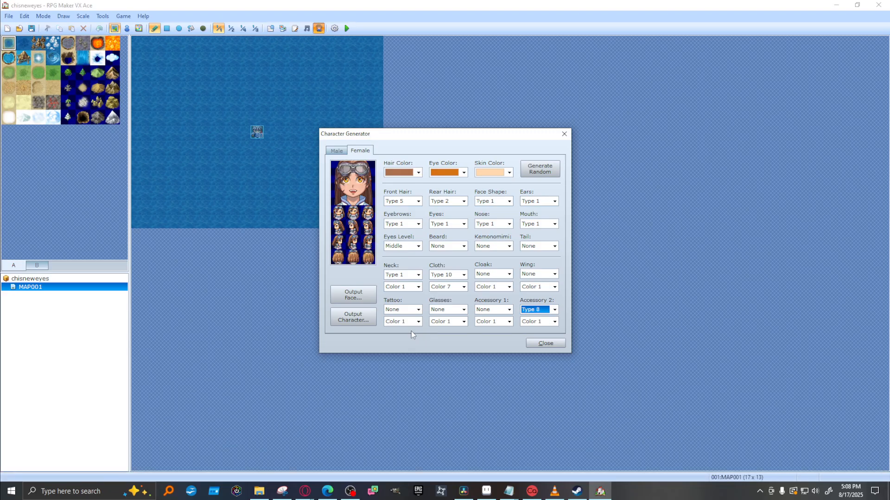
Try the color variants of the Type 8 headwear one after another up to Color 8.
click(536, 322)
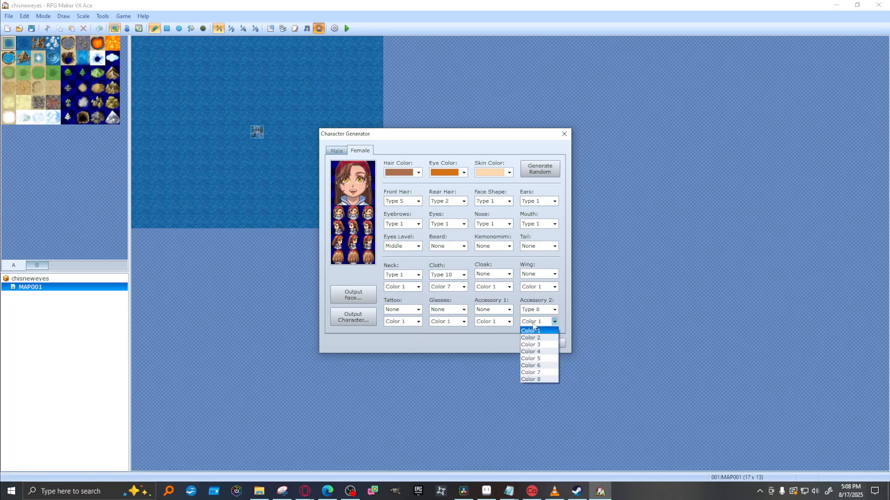
click(538, 335)
key(Down)
key(Down)
key(Down)
key(Down)
key(Down)
key(Down)
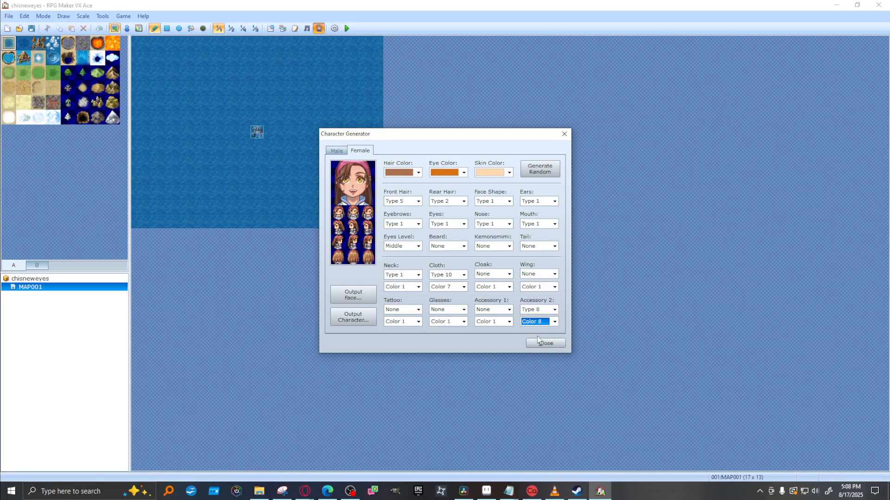
Set Accessory 2 to Type 9 in Color 1 and change the character's eye color to purple.
click(543, 310)
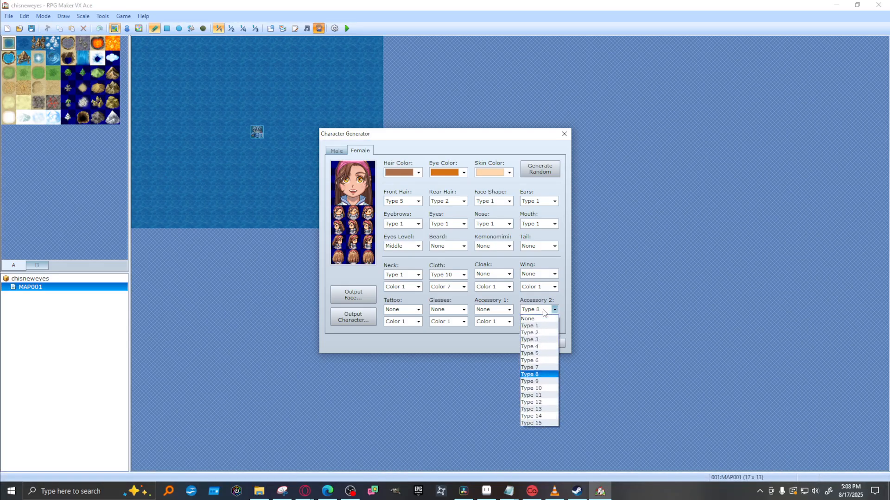
click(540, 381)
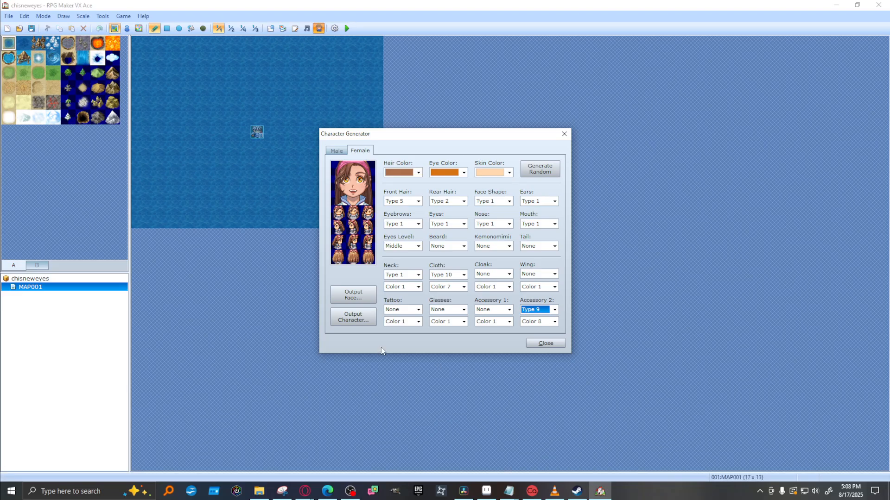
click(547, 322)
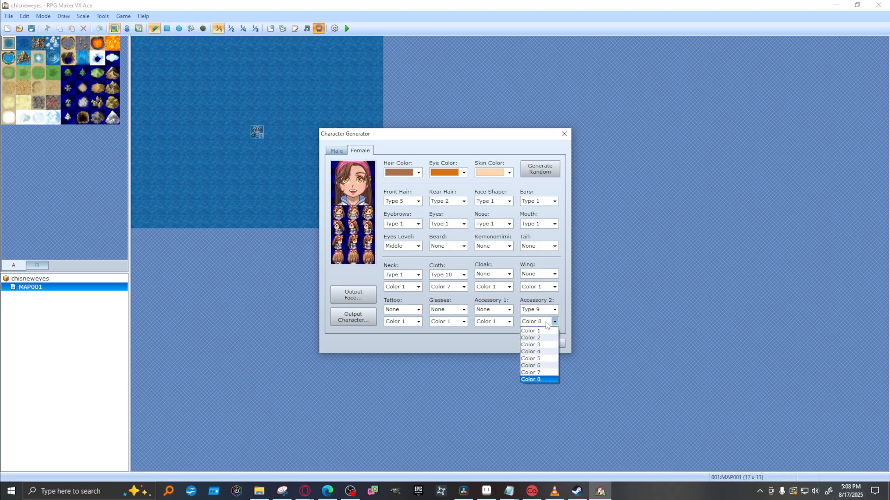
click(546, 332)
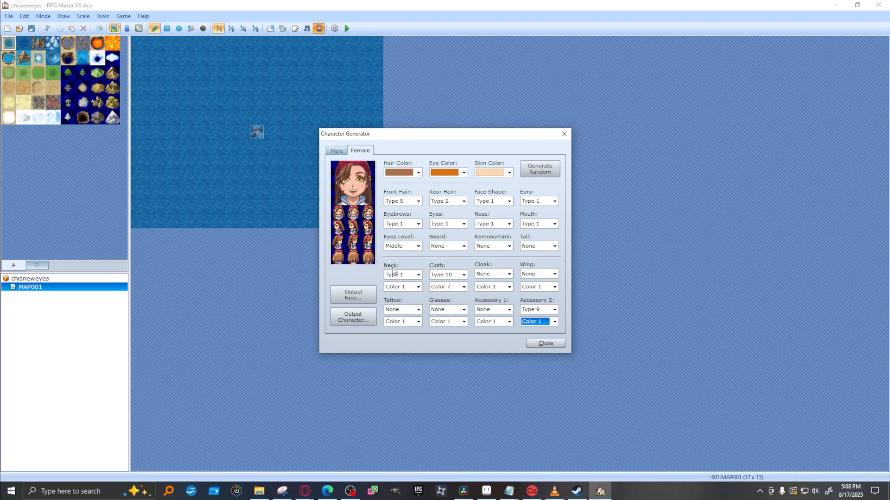
click(463, 172)
click(455, 223)
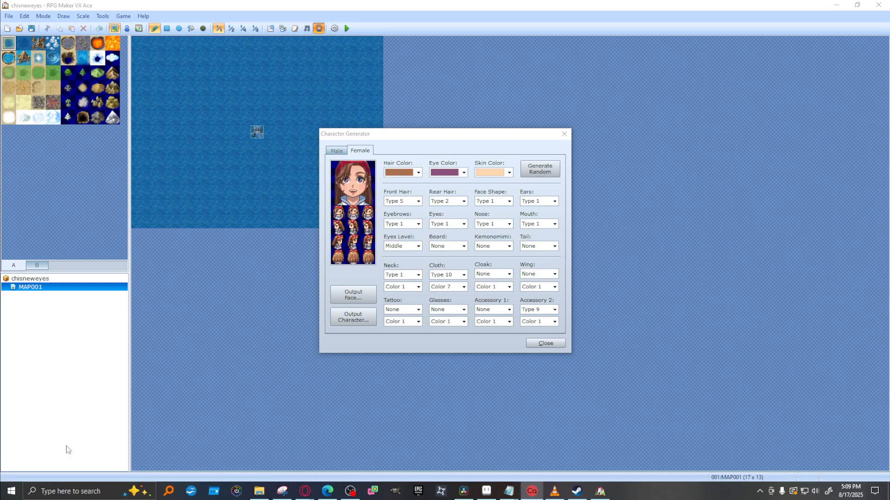
Output the character sprite as HikariV1 into the Homesick2025 > Visual > Sprites folder.
click(353, 317)
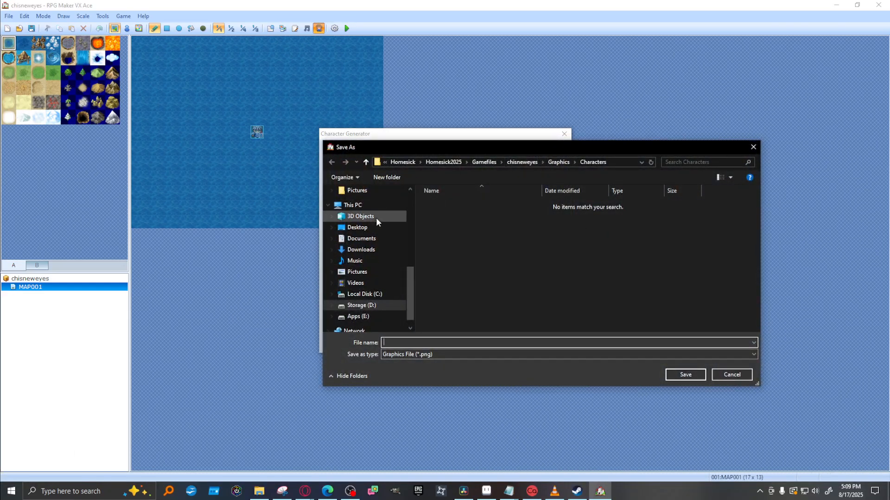
click(450, 162)
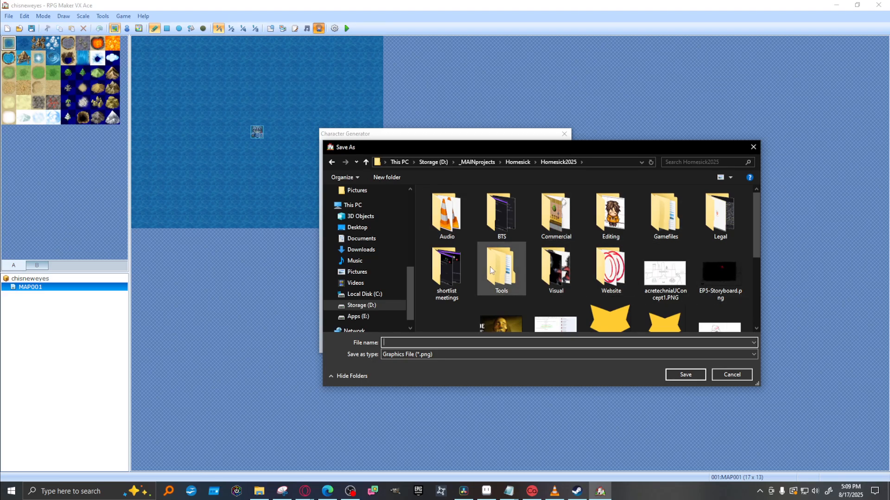
double_click(546, 273)
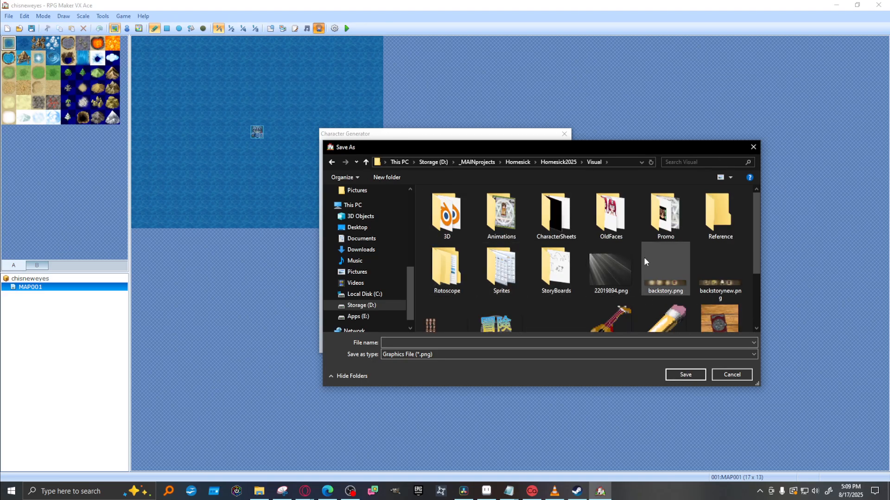
double_click(485, 276)
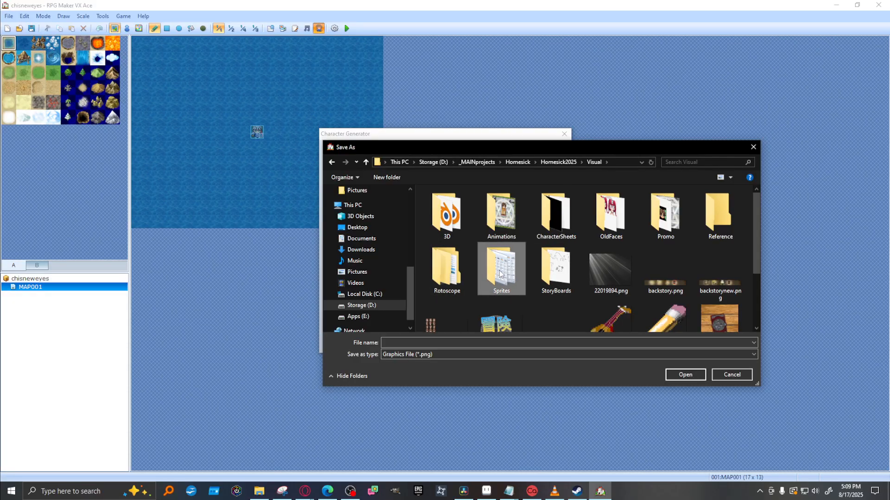
click(429, 344)
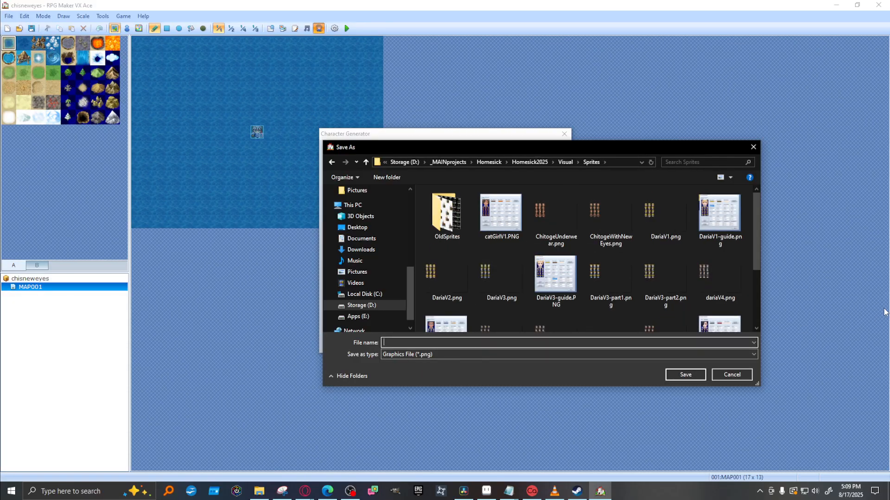
text(HikariV1)
click(685, 377)
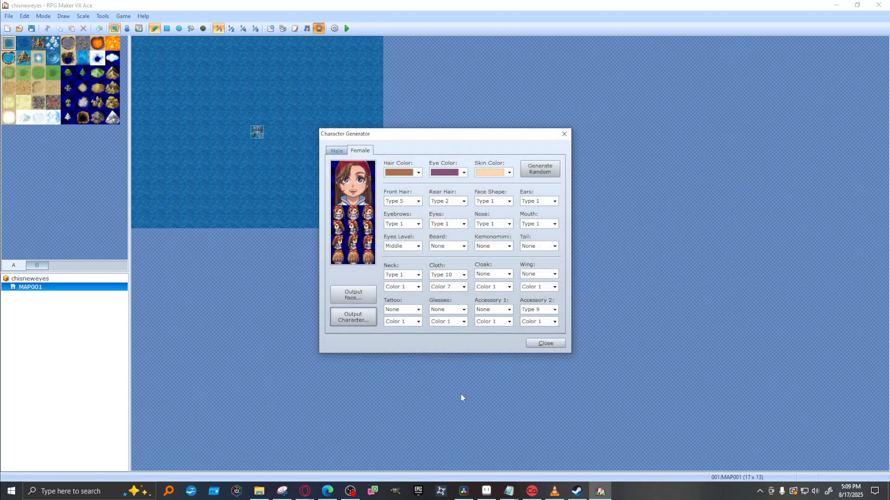
Switch to the Snipping Tool and capture the whole Character Generator dialog.
click(278, 492)
click(335, 35)
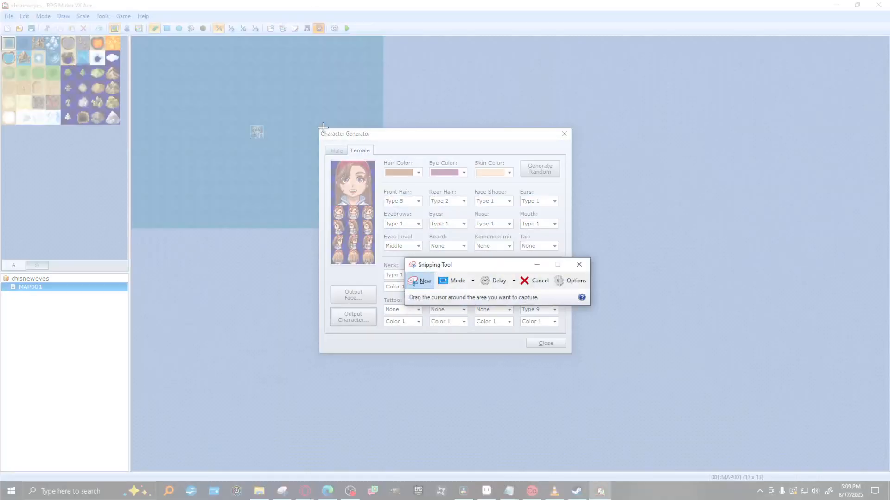
drag(318, 127, 577, 356)
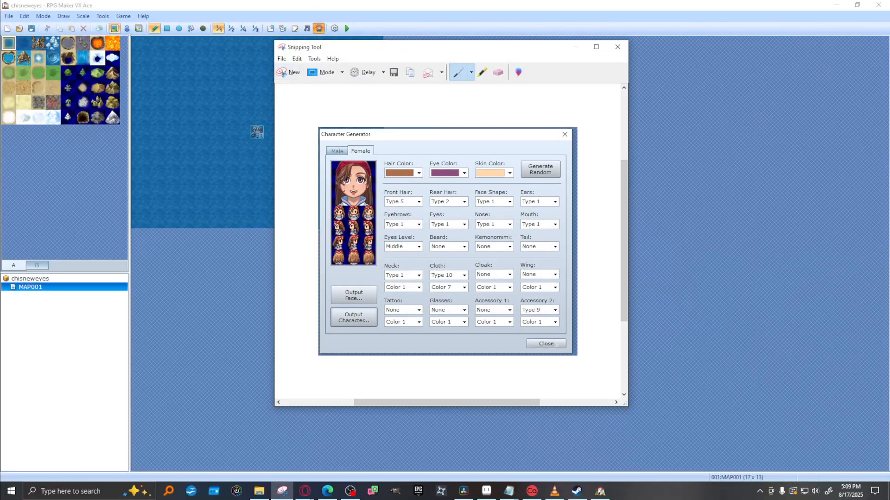
Save the capture as Hikari-guide.png in Homesick2025 > Visual > Sprites and close the Snipping Tool.
click(393, 73)
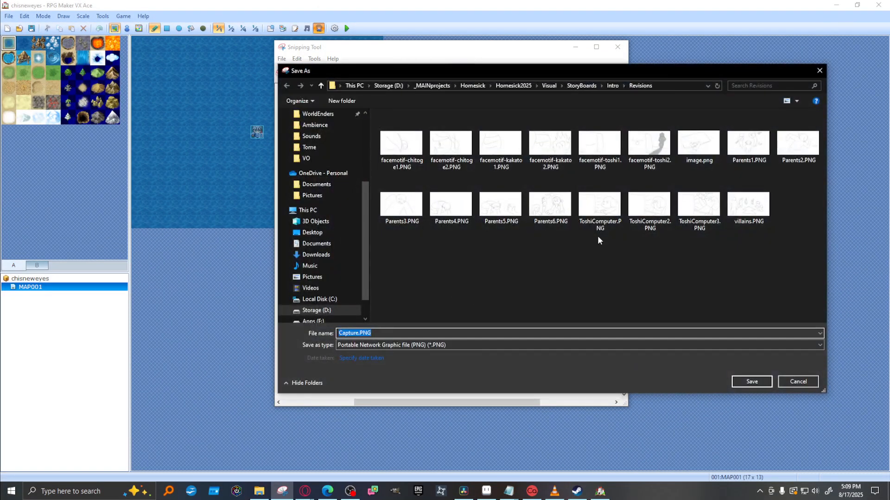
click(508, 86)
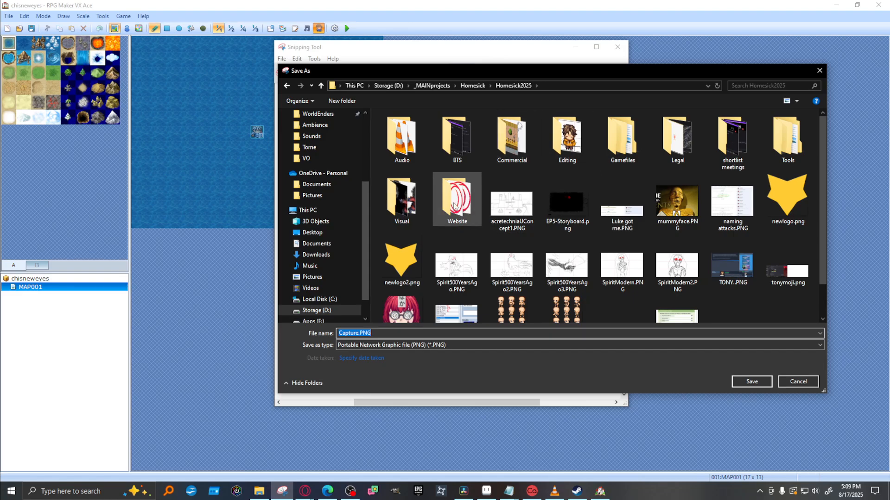
double_click(412, 204)
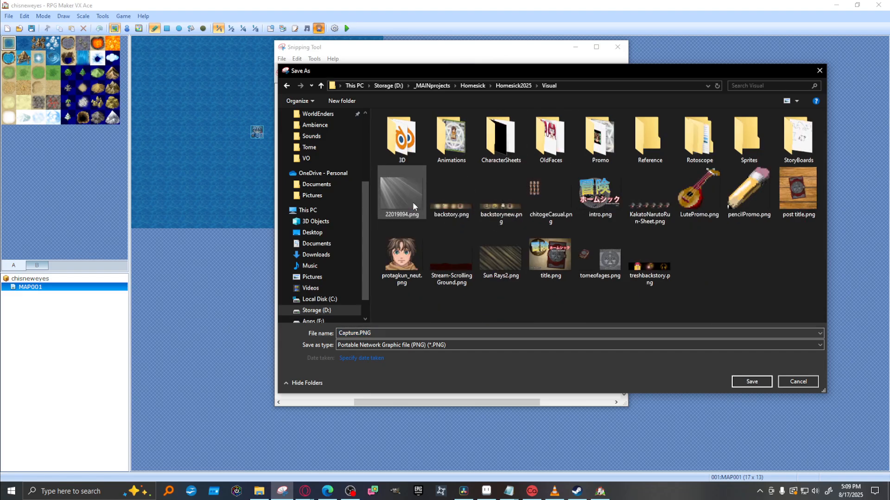
double_click(751, 152)
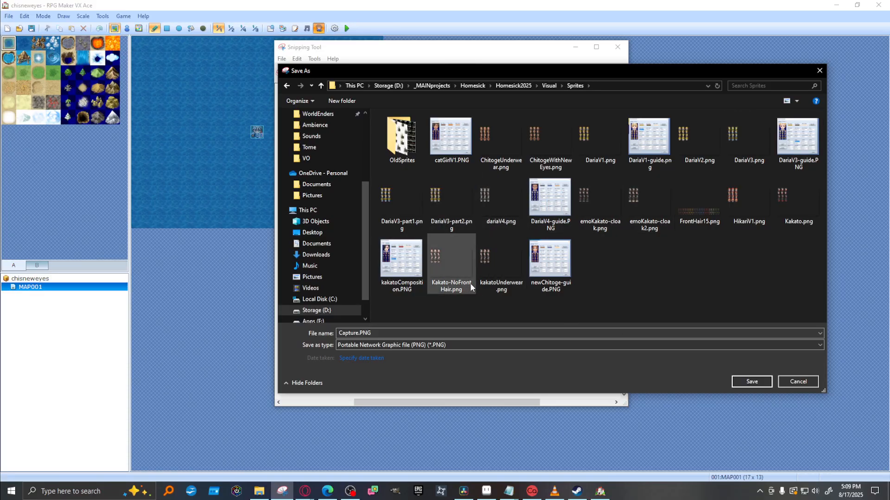
click(741, 200)
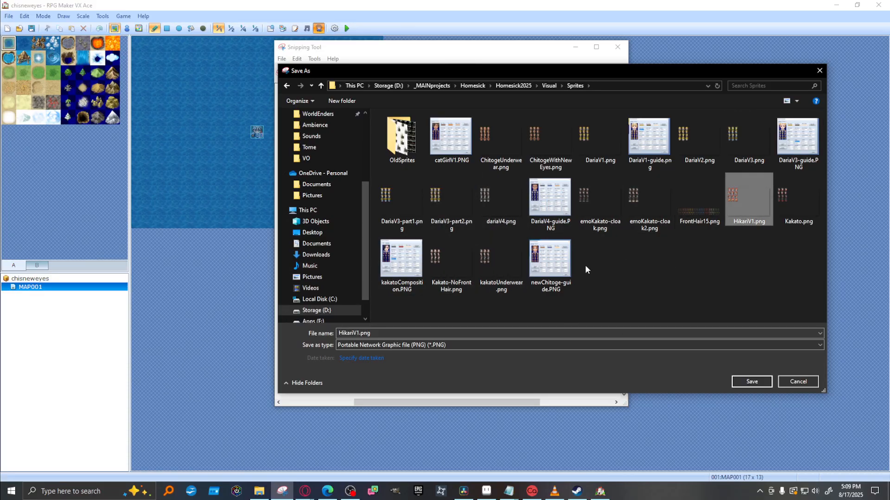
drag(334, 336, 353, 335)
click(360, 333)
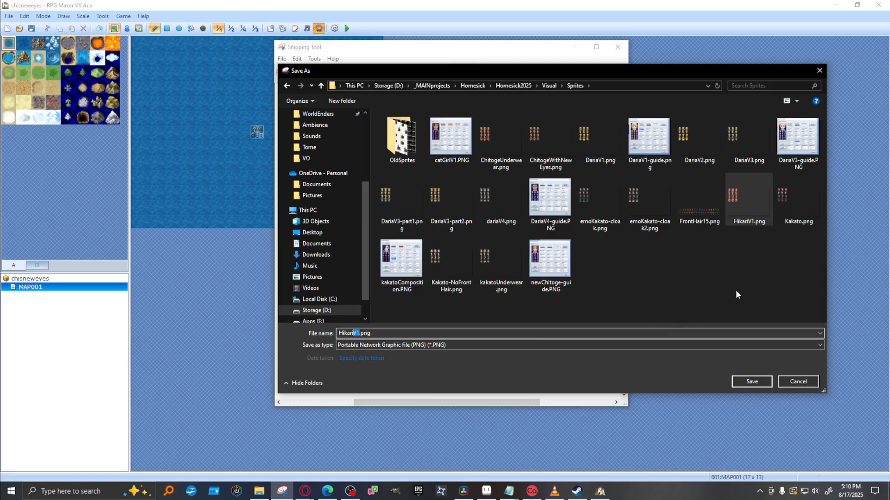
text(-guide)
key(Return)
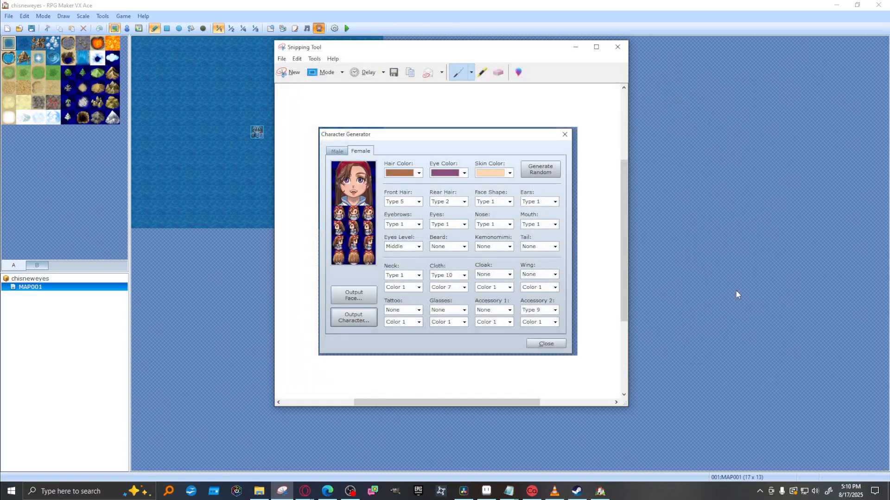
click(731, 27)
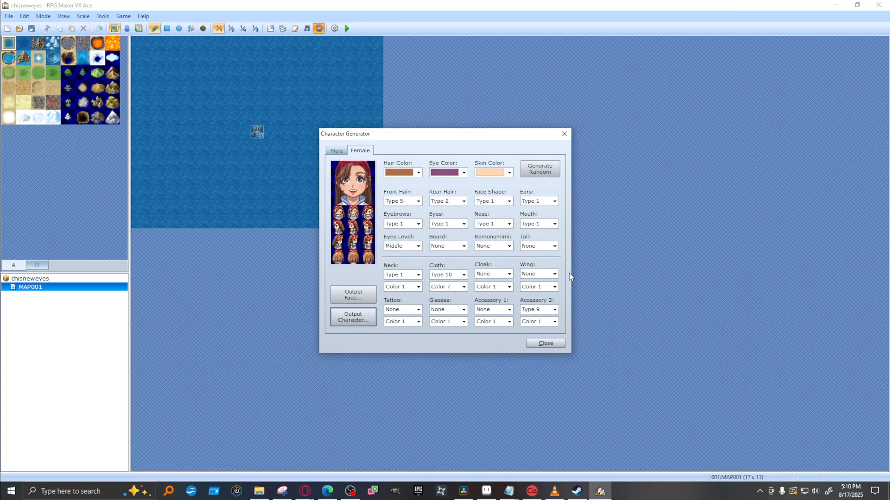
Switch to Notepad, mark the Hikari entry under S10 as done with a leading "---", and select the pokerman cards line under S2.
mouse_move(508, 491)
click(535, 465)
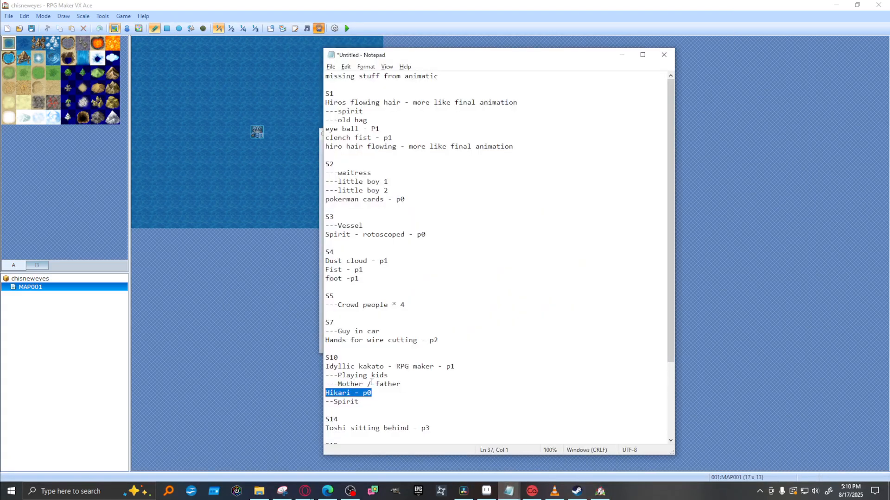
click(326, 394)
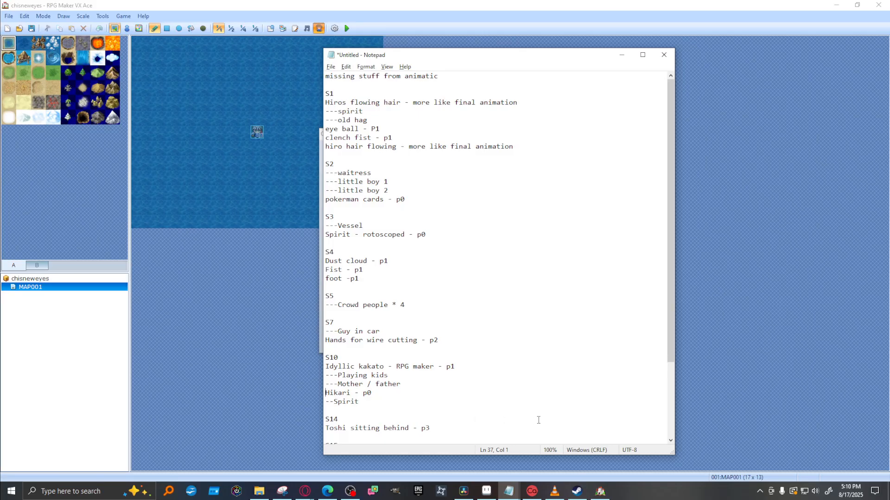
text(---)
drag(408, 199, 320, 206)
Switch to an Opera window and search the web for "holding poker cards".
click(312, 493)
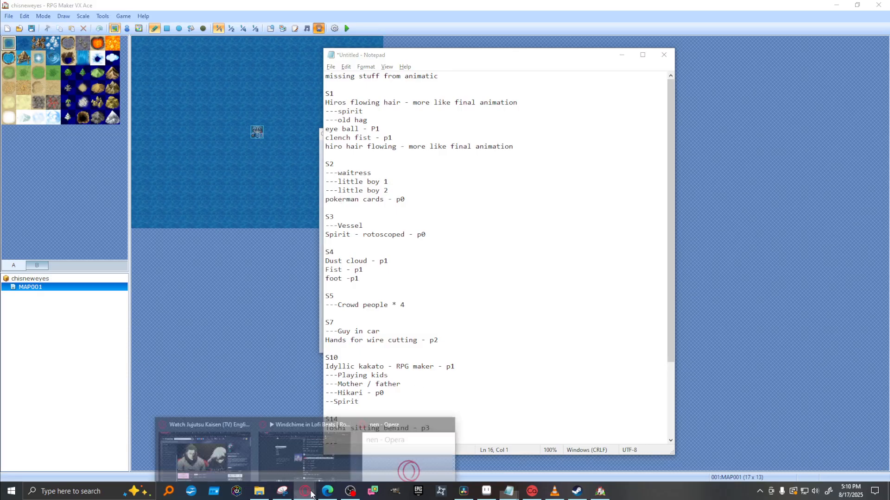
mouse_move(209, 452)
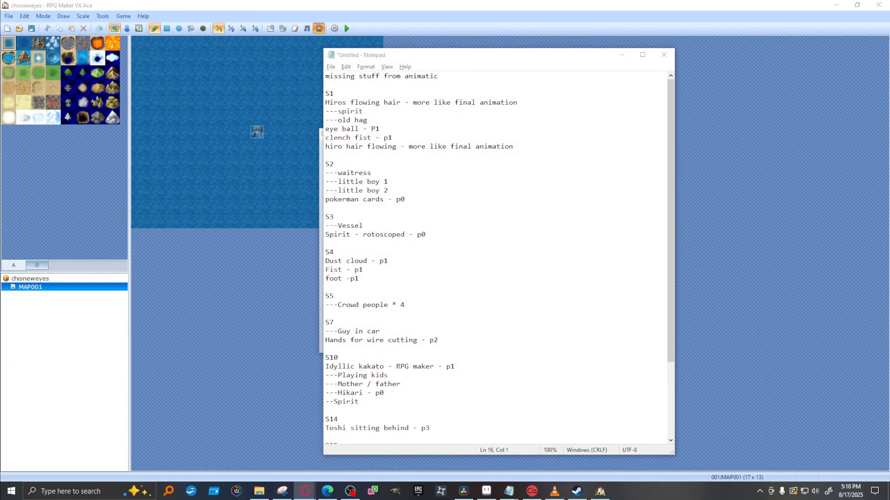
drag(586, 277, 674, 271)
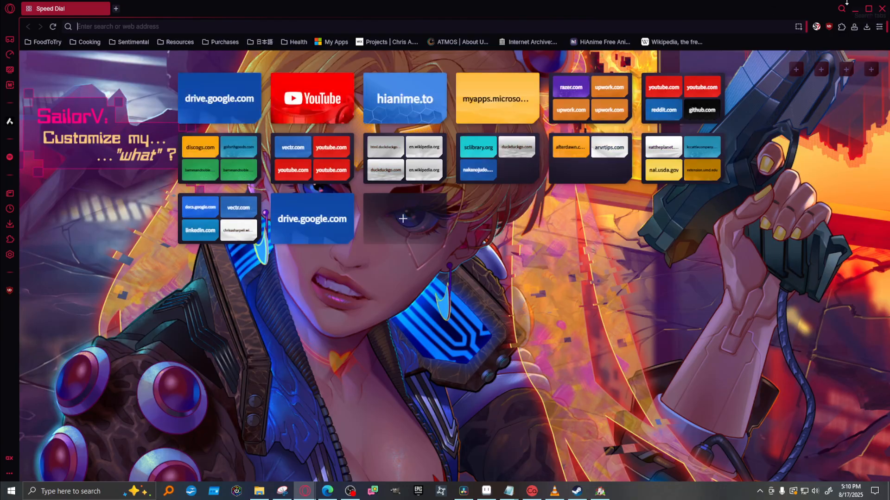
text(holding poke)
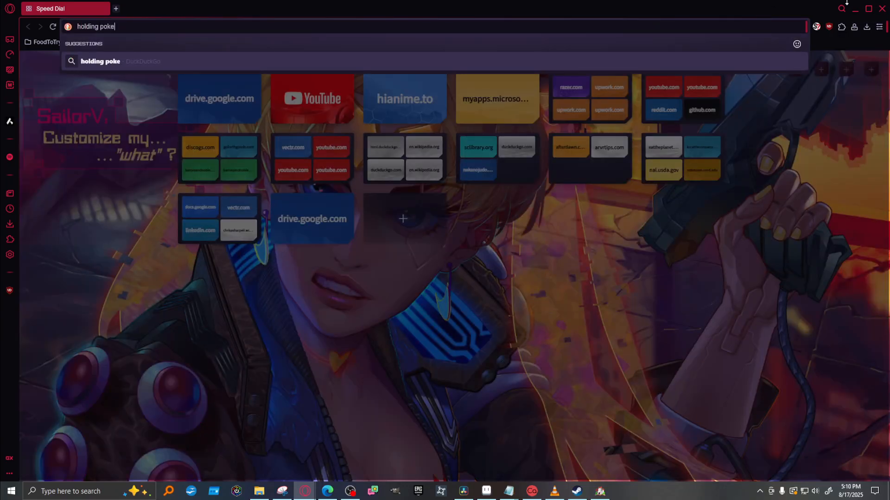
text(r cards)
key(Return)
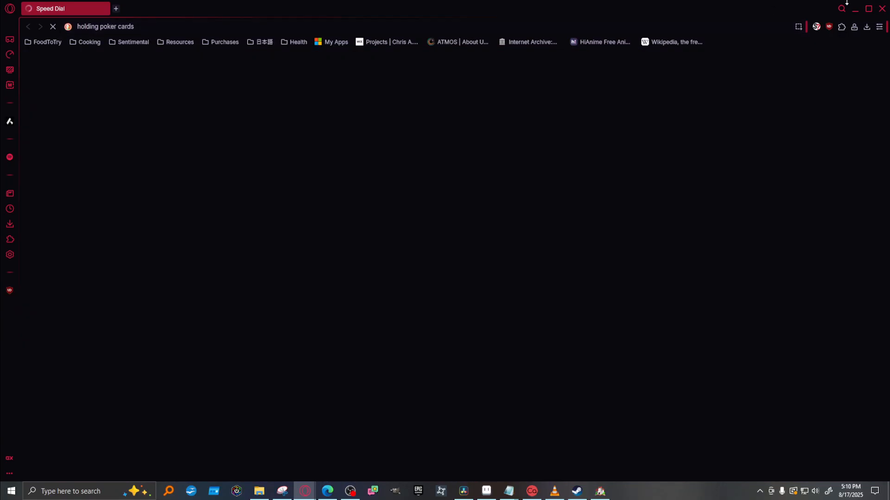
Switch to Aseprite, close EP5-05.aseprite, and save EP5-17.aseprite, keeping it open.
click(487, 491)
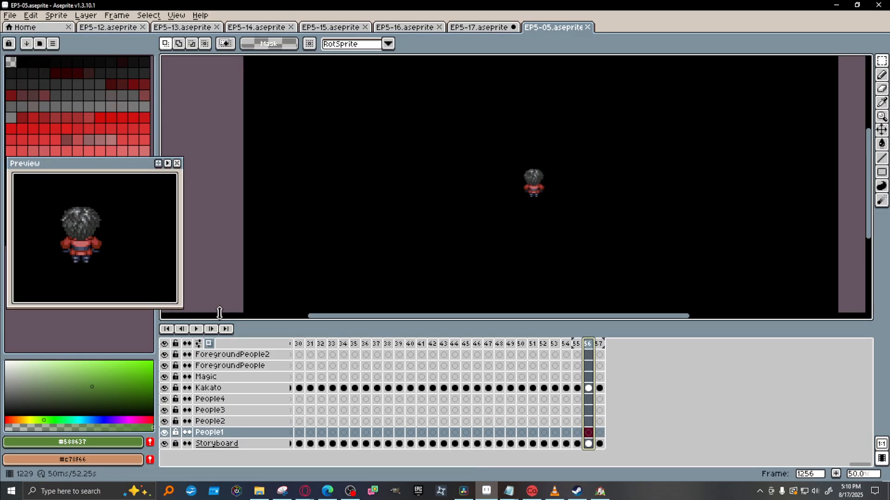
click(587, 28)
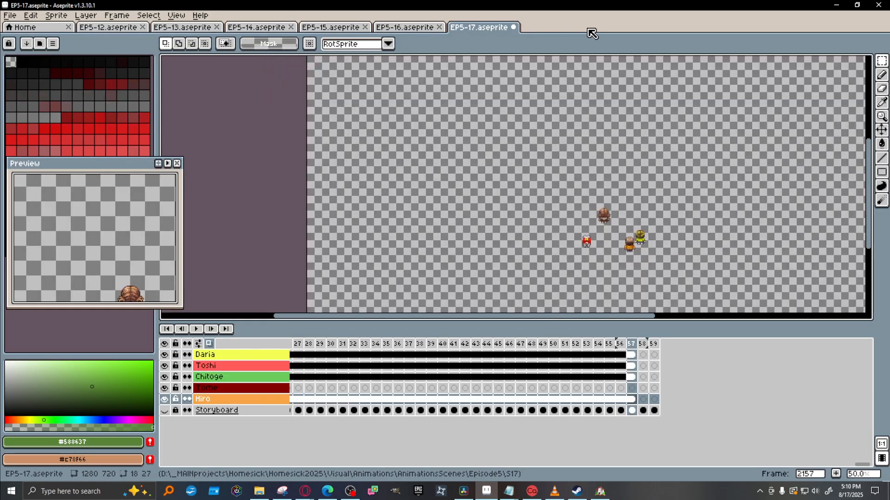
click(16, 14)
mouse_move(42, 49)
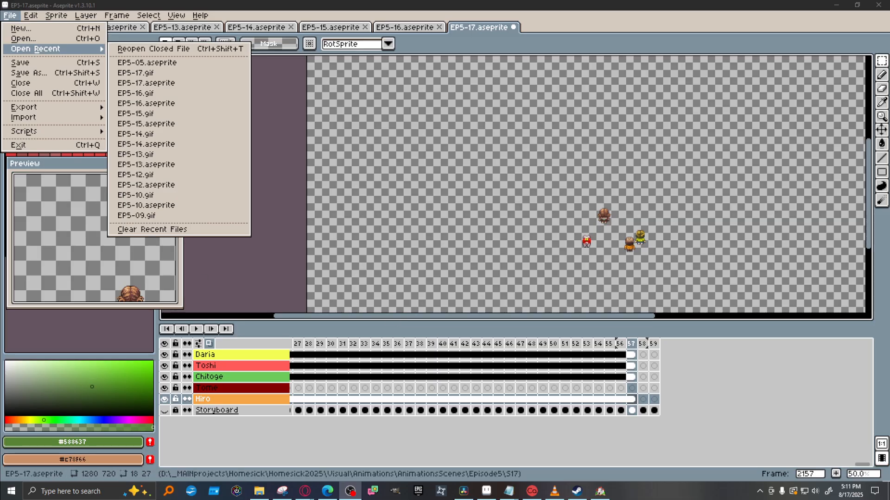
click(513, 28)
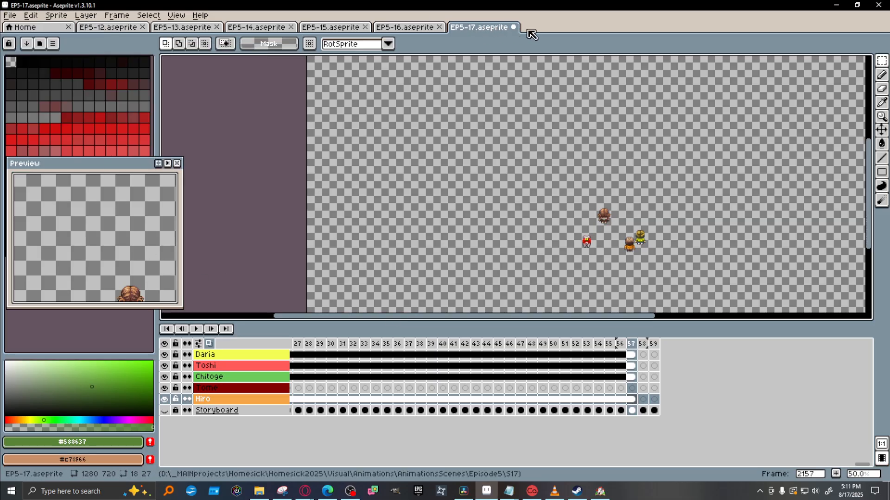
click(512, 28)
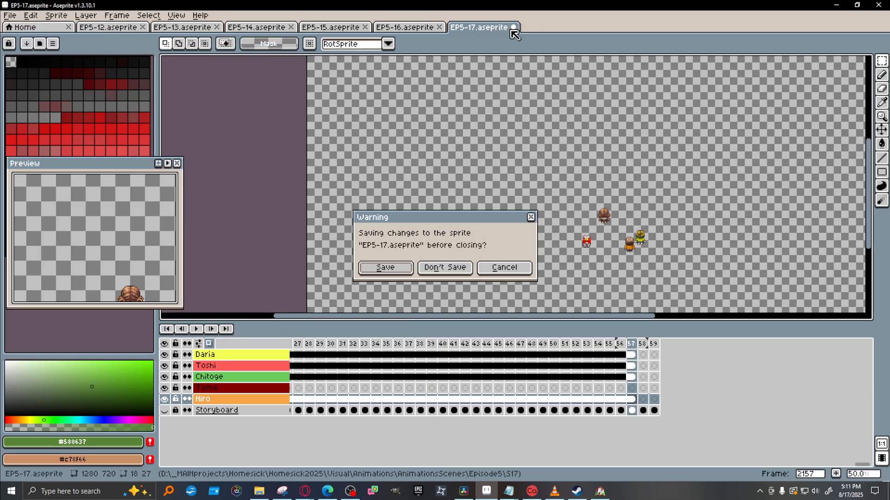
click(514, 267)
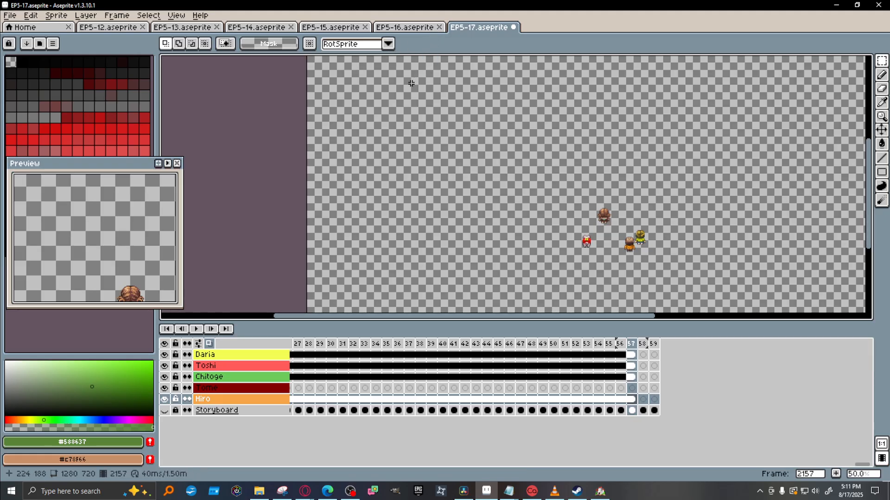
key(ctrl+s)
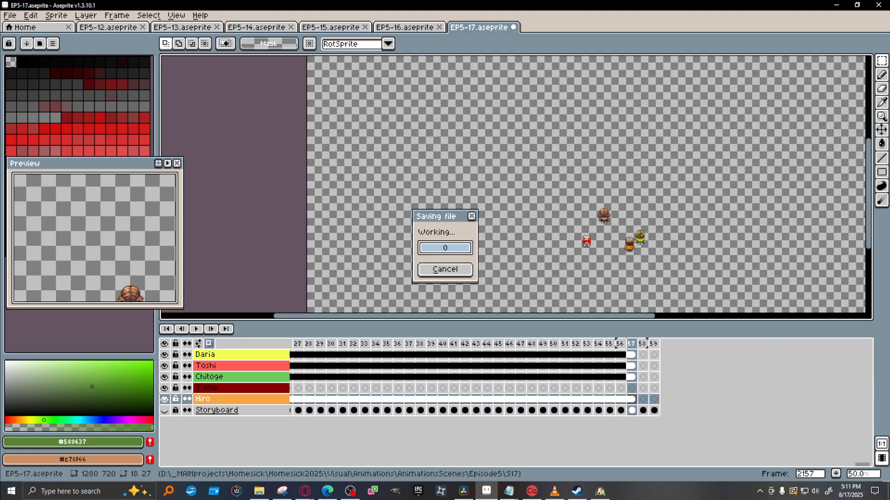
Return to the poker cards search in Opera and browse its image results, previewing the freepik photo of hands at a poker table.
click(304, 491)
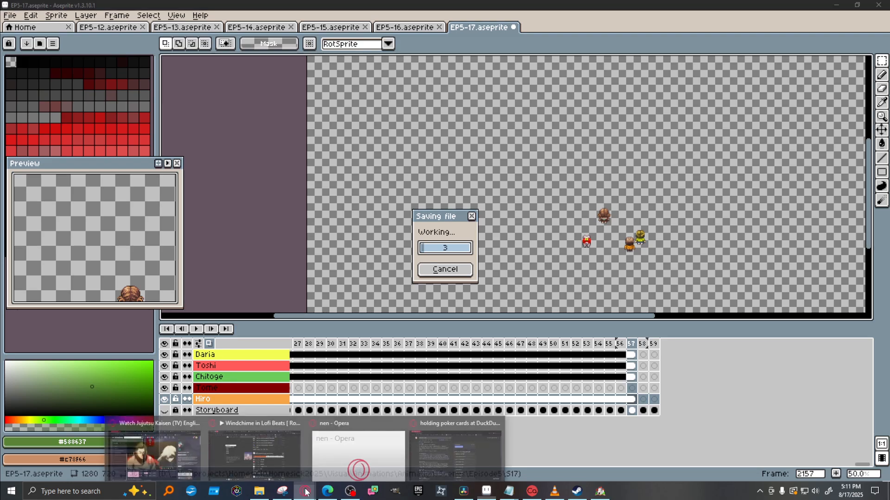
click(447, 452)
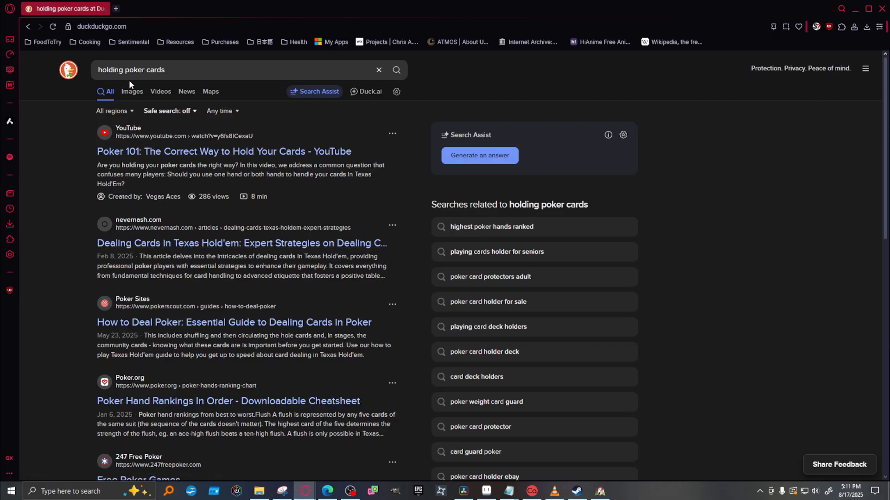
click(126, 93)
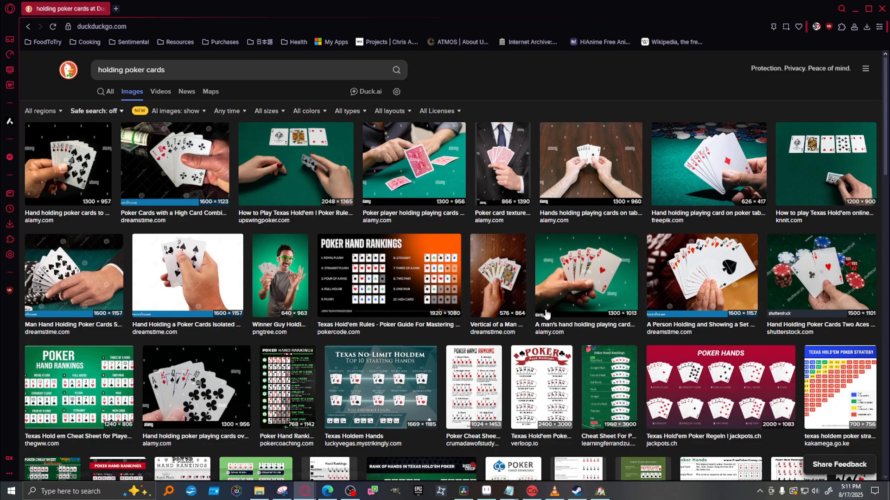
scroll(304, 276, down, 6)
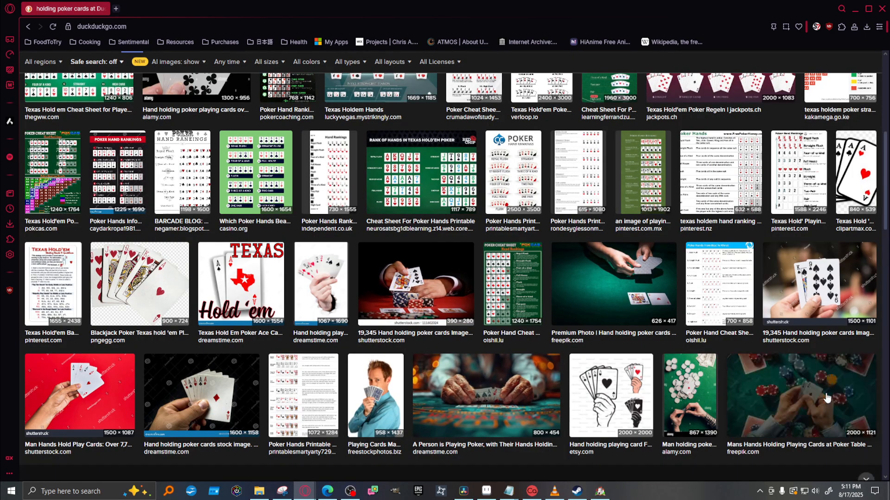
click(801, 396)
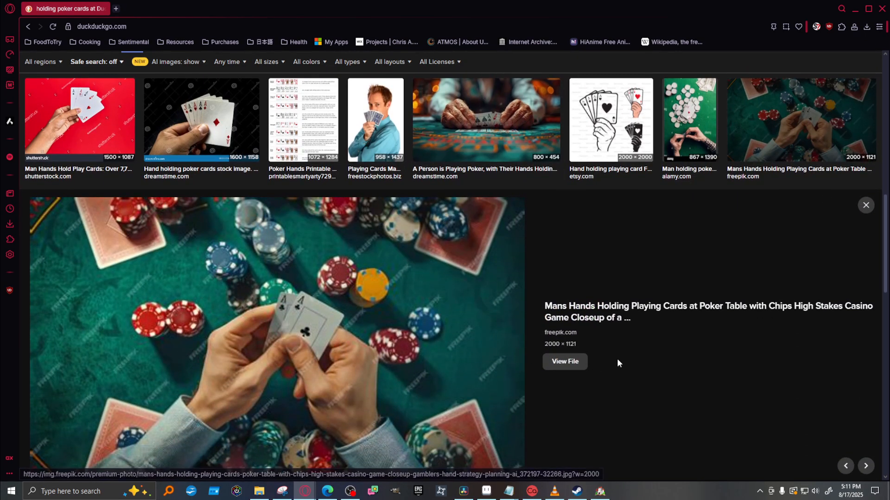
scroll(617, 359, down, 5)
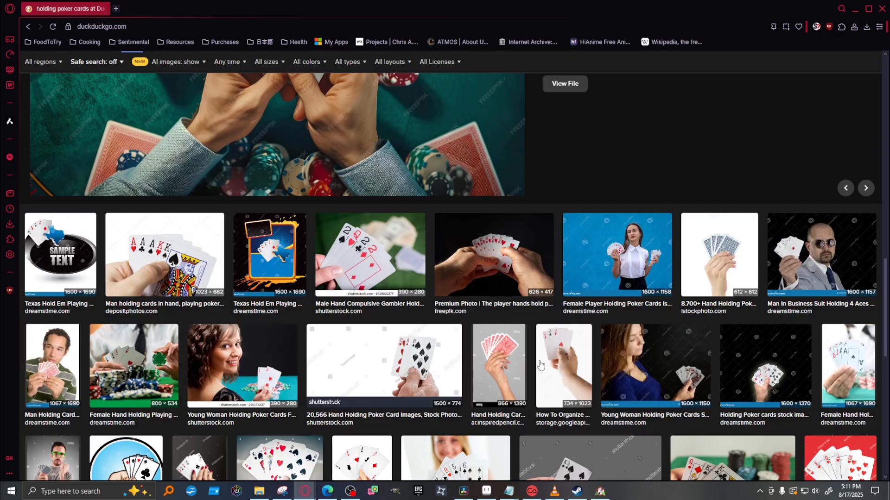
scroll(504, 365, down, 15)
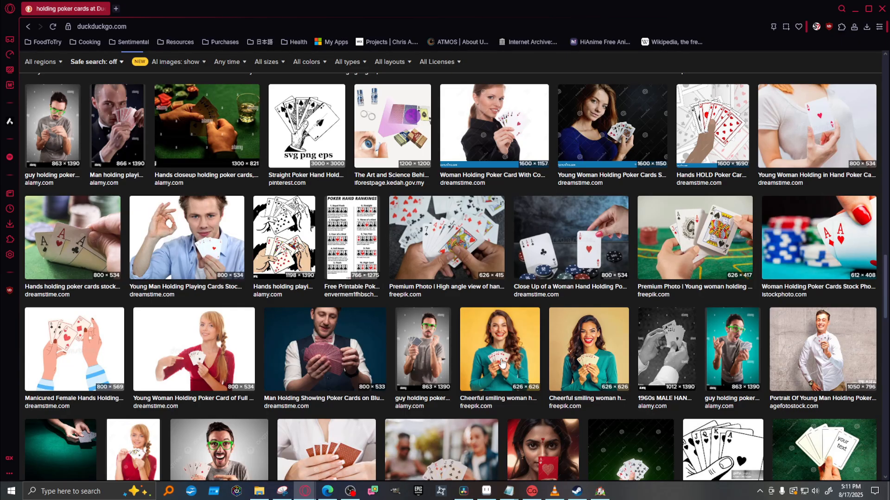
scroll(501, 363, down, 2)
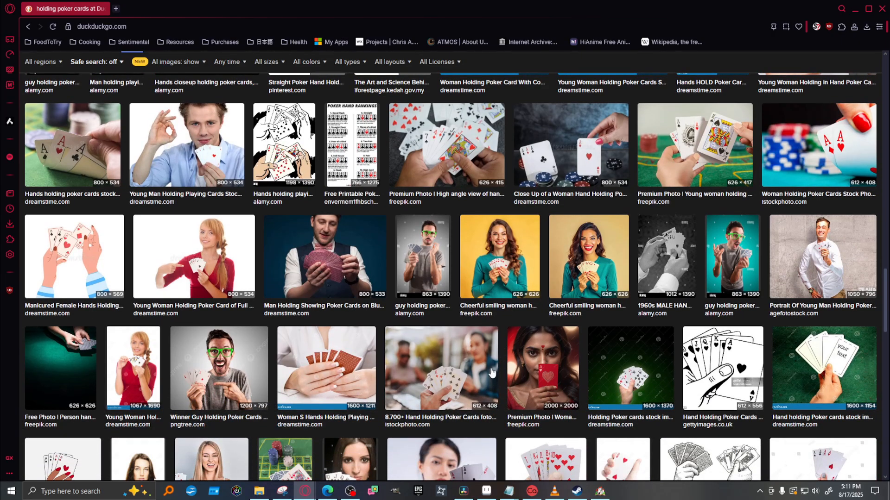
Examine more image results for hand poses, previewing the woman with the red card and the smiling woman in teal.
click(519, 366)
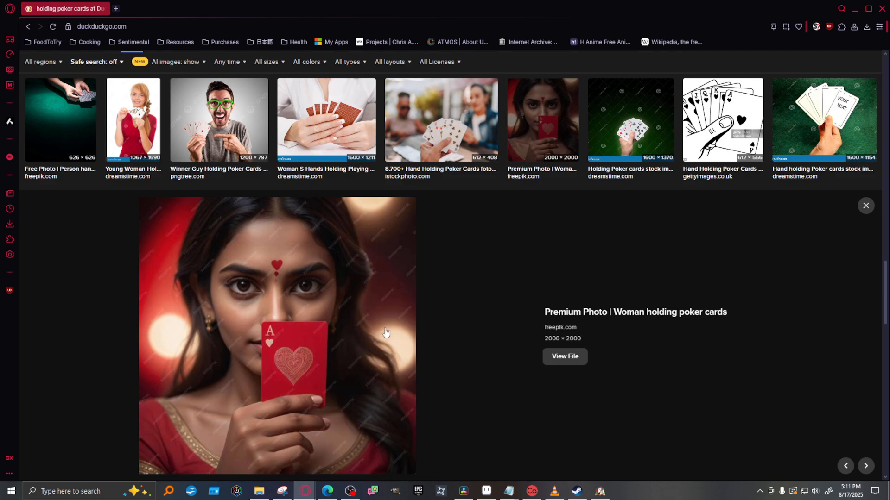
click(866, 206)
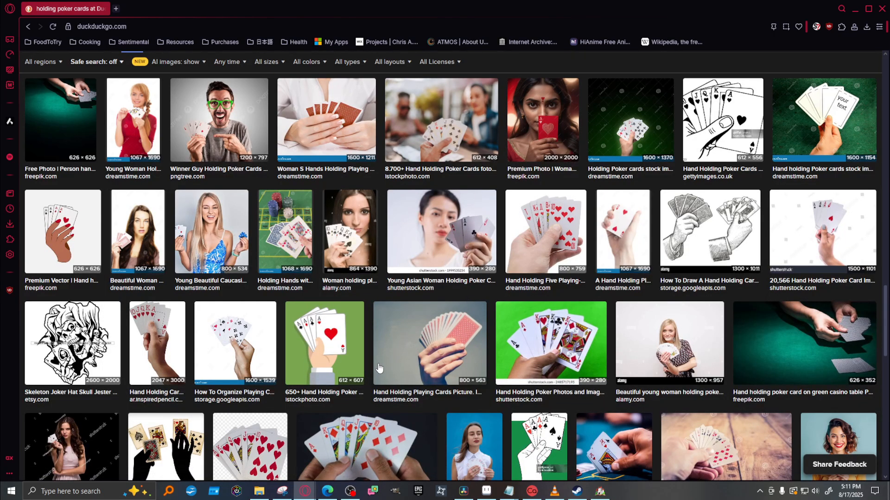
scroll(379, 367, down, 2)
scroll(523, 322, down, 4)
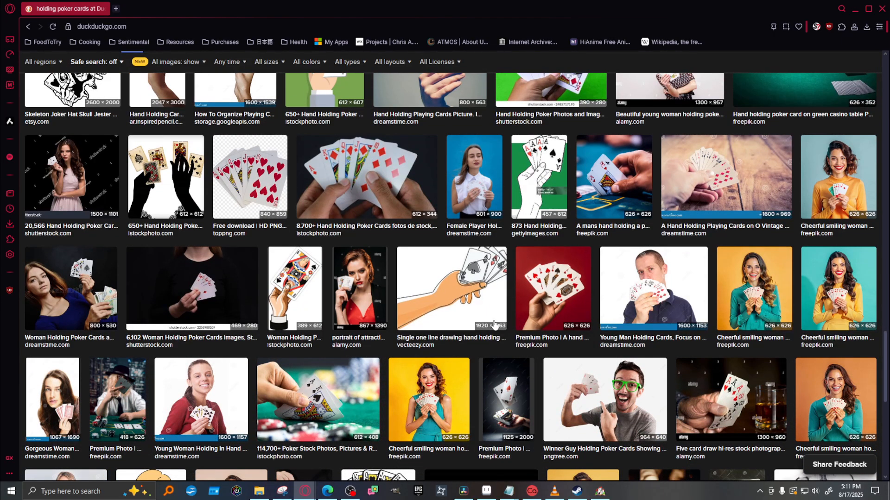
scroll(494, 325, down, 2)
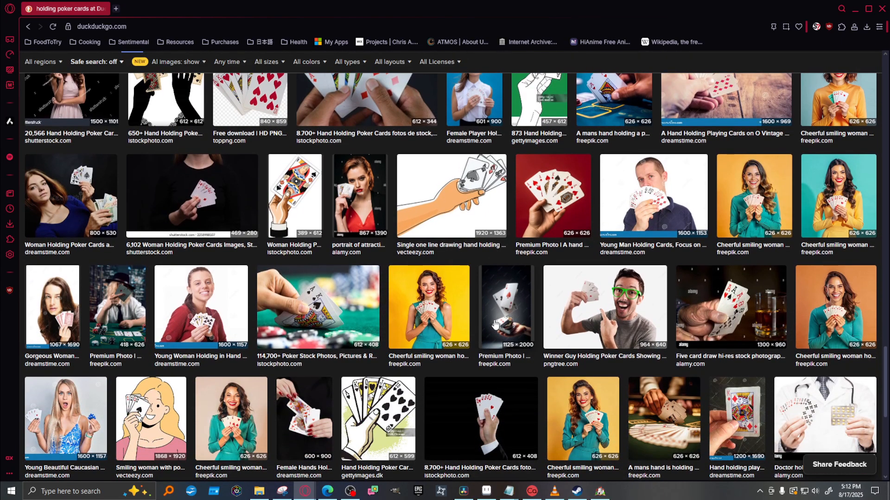
click(836, 314)
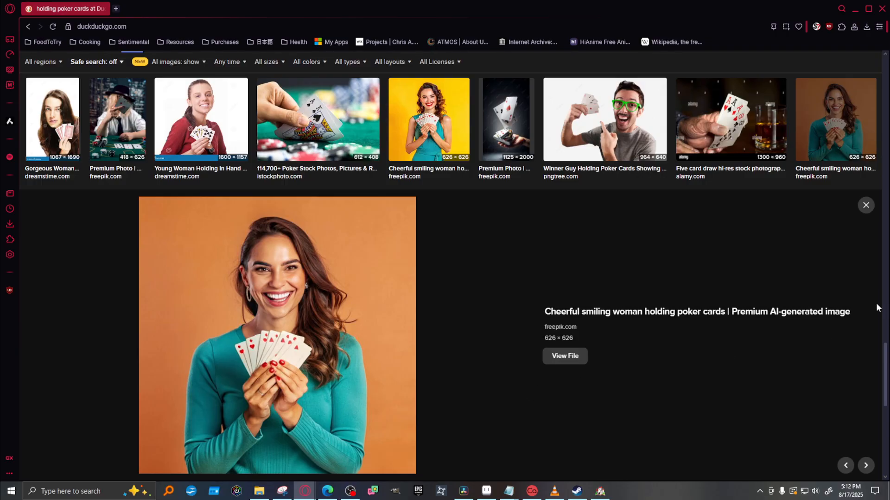
click(866, 206)
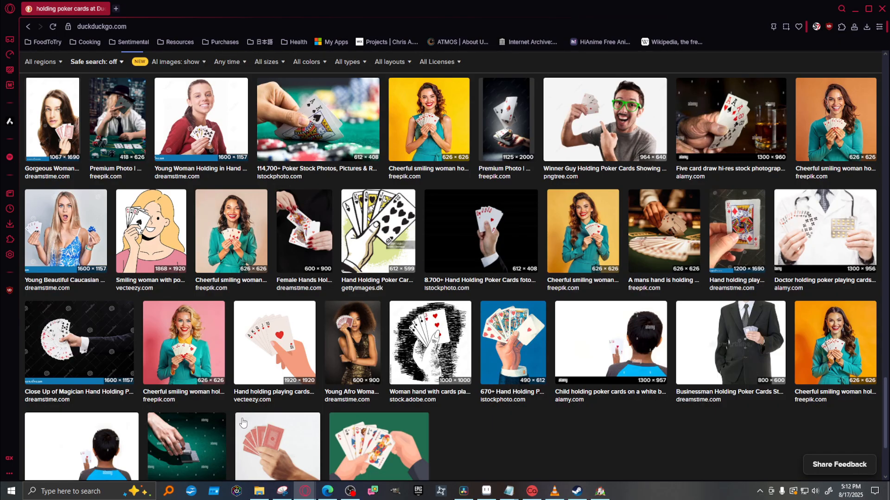
scroll(486, 363, down, 3)
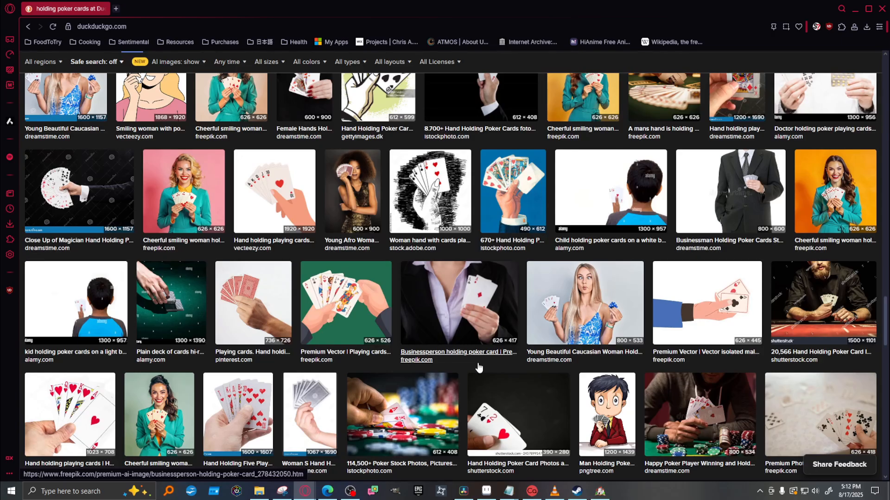
scroll(477, 362, up, 10)
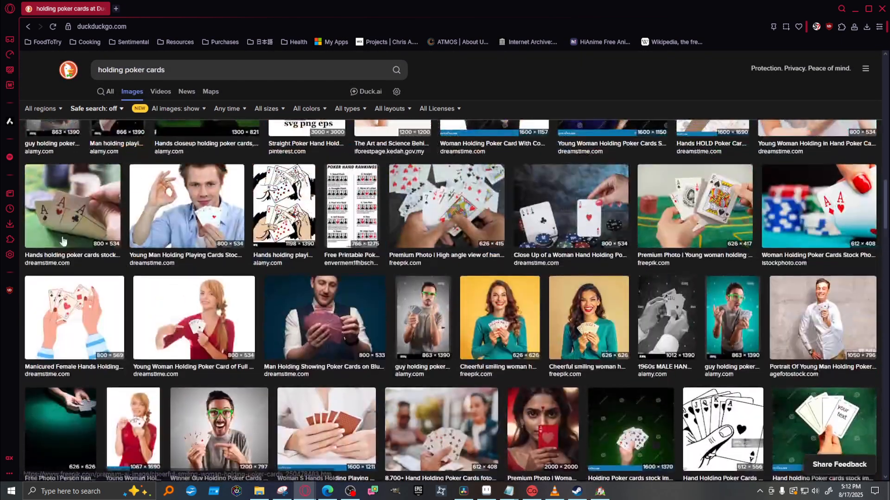
Hide AI images in the poker cards results and preview the photo of the suited man holding playing cards.
click(171, 109)
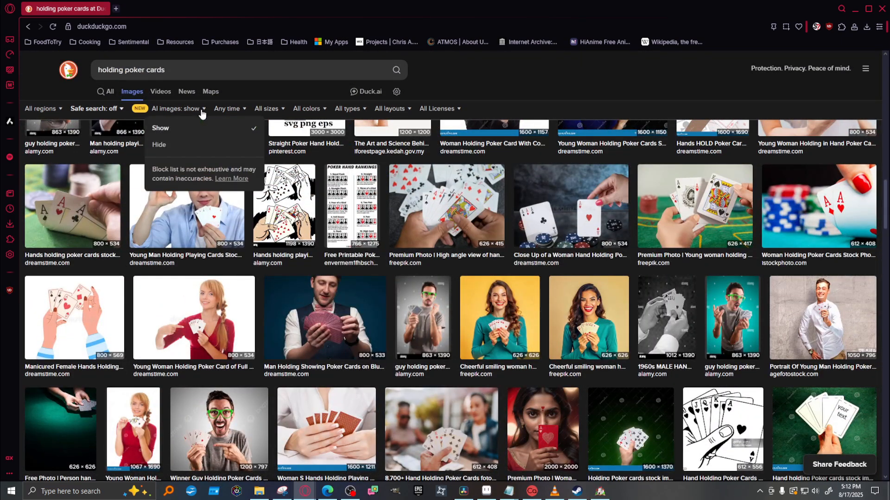
click(186, 145)
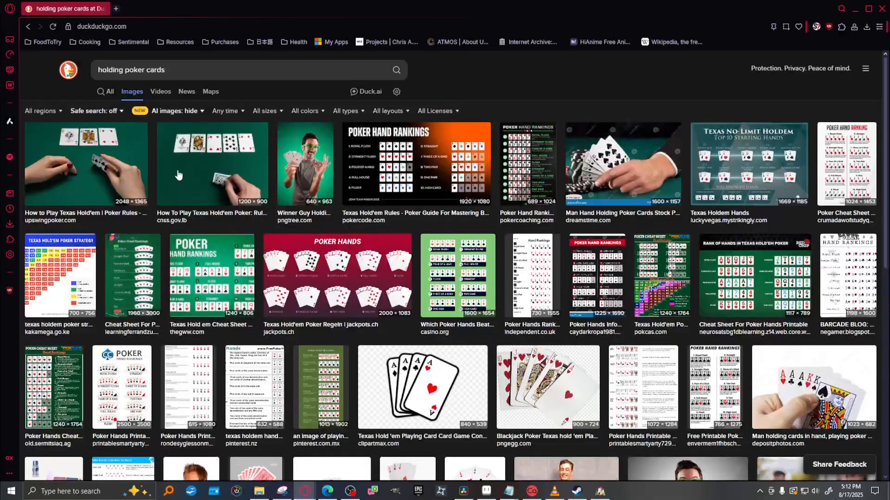
scroll(389, 267, down, 4)
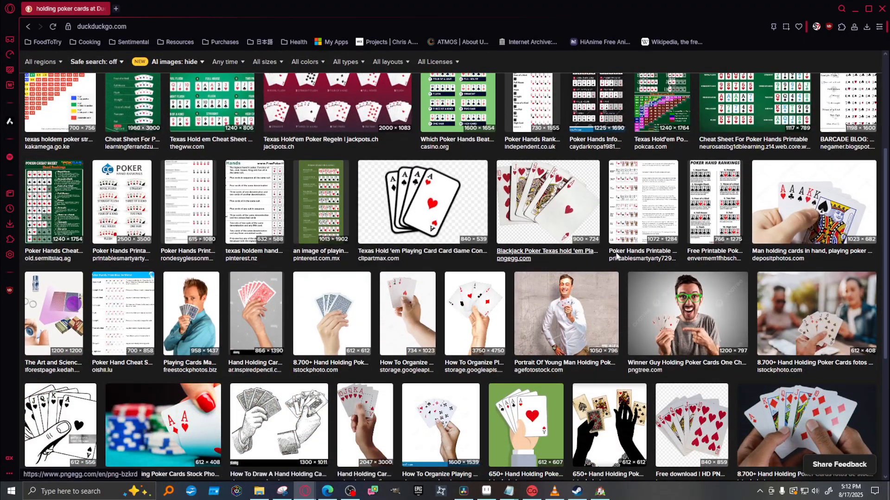
scroll(294, 273, down, 3)
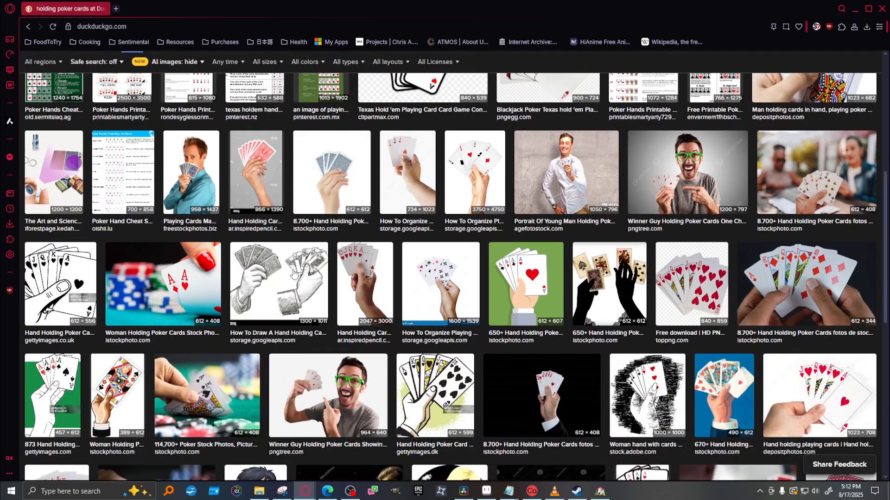
scroll(301, 282, down, 3)
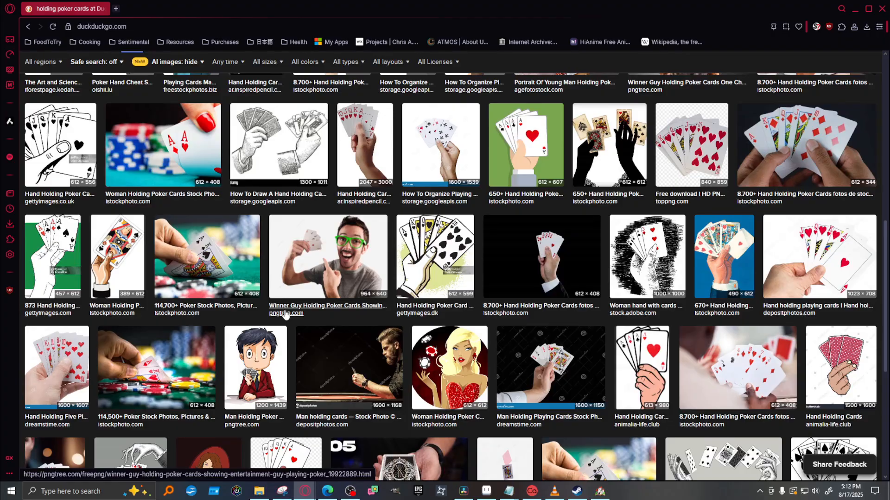
scroll(285, 315, down, 4)
scroll(286, 316, down, 2)
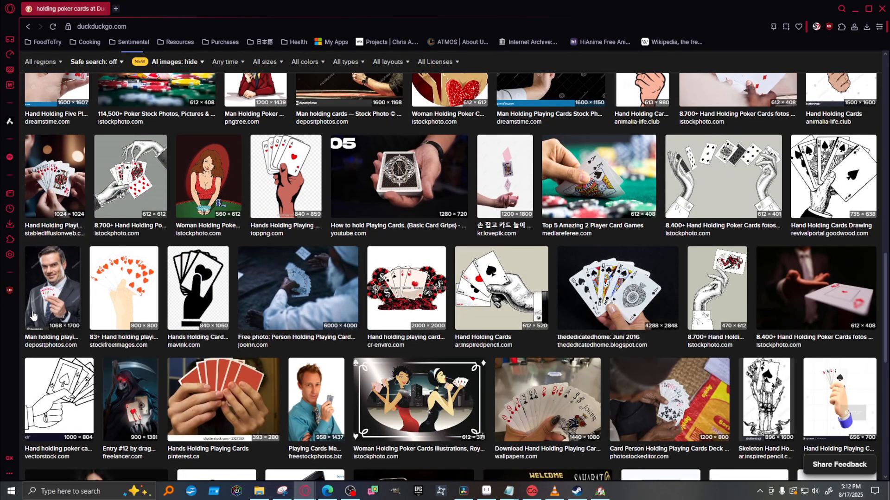
click(42, 301)
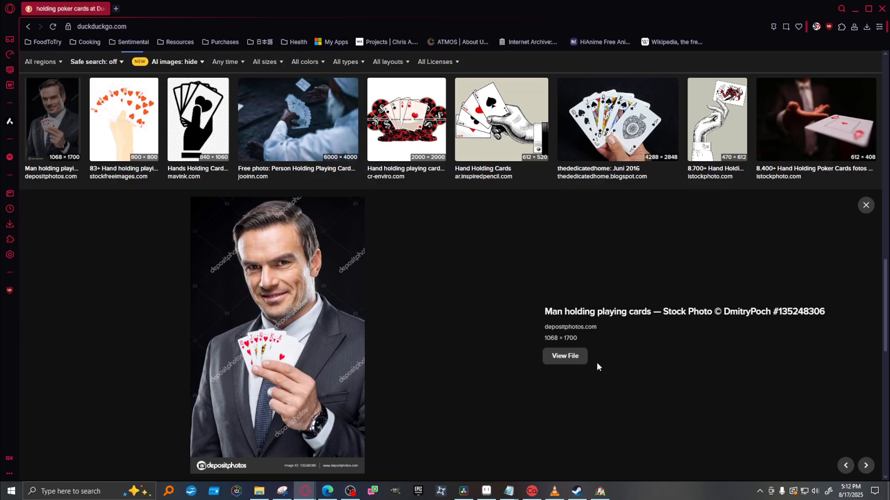
Preview the photo of two hands holding red-backed cards and open its Pinterest page in a new tab.
scroll(421, 272, down, 4)
scroll(422, 273, down, 1)
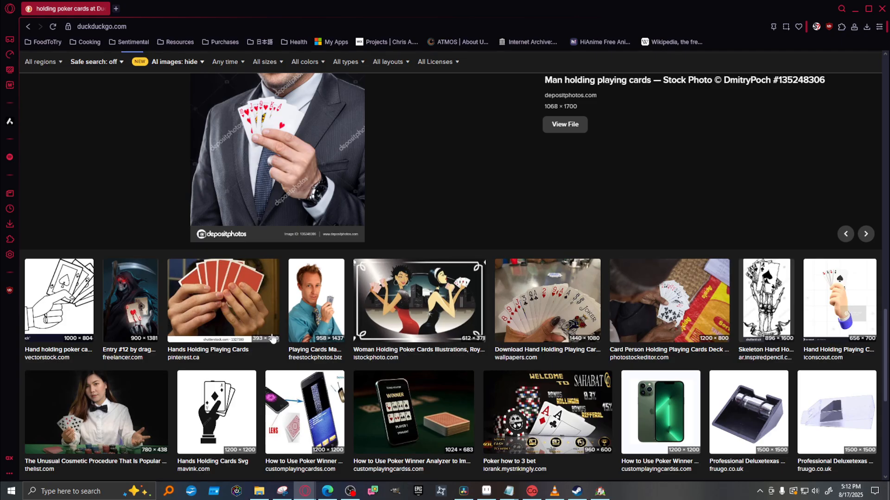
click(219, 305)
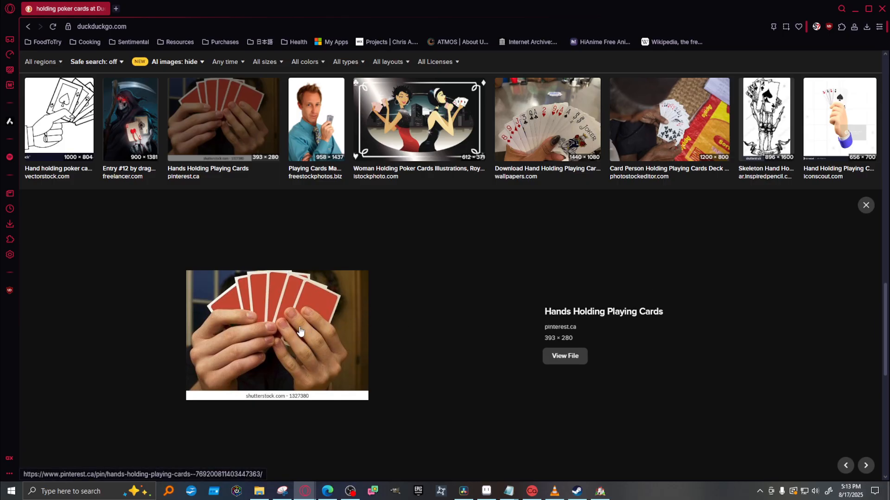
middle_click(614, 317)
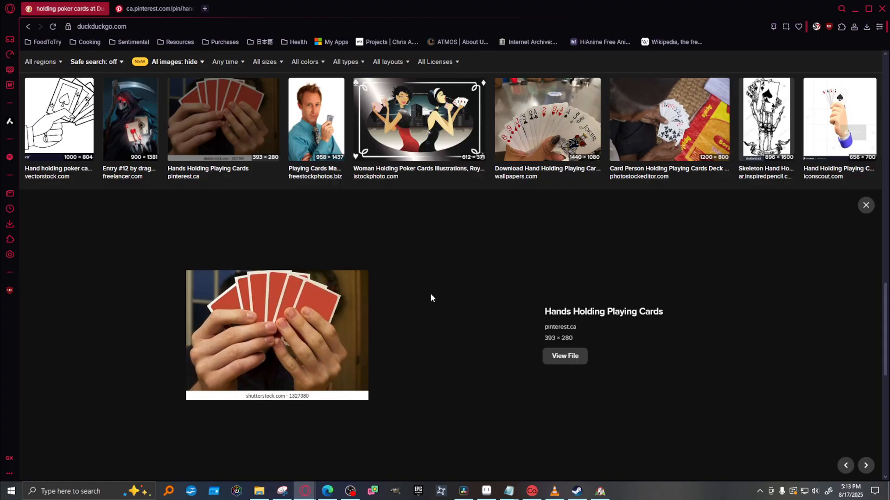
Examine the other results for card-holding poses and preview the black-and-white drawing of two hands with fanned cards.
scroll(431, 294, down, 6)
scroll(430, 298, down, 3)
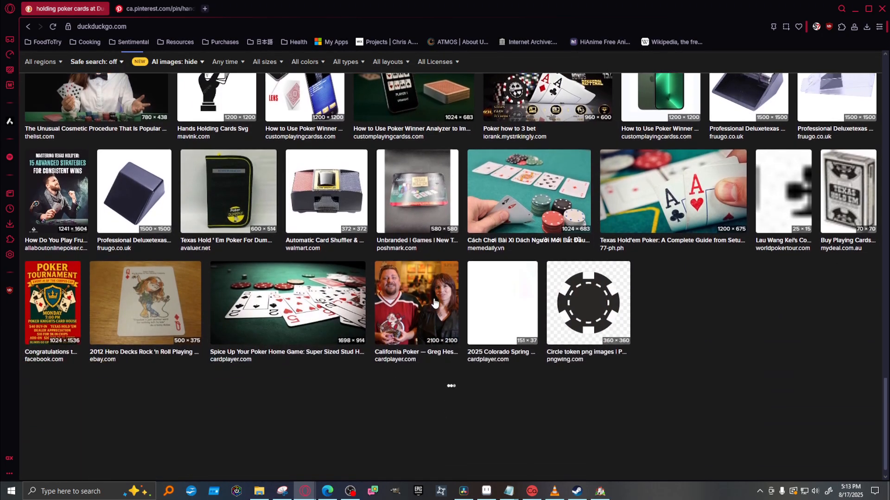
scroll(434, 304, down, 5)
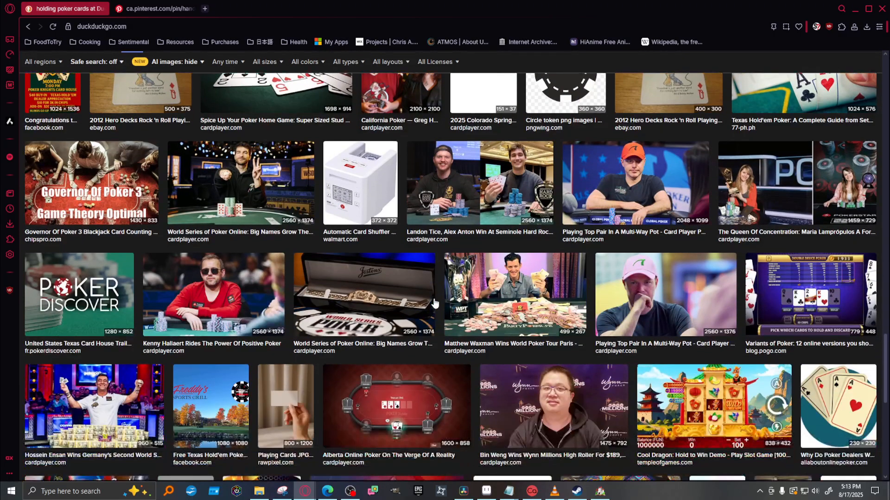
scroll(434, 304, down, 10)
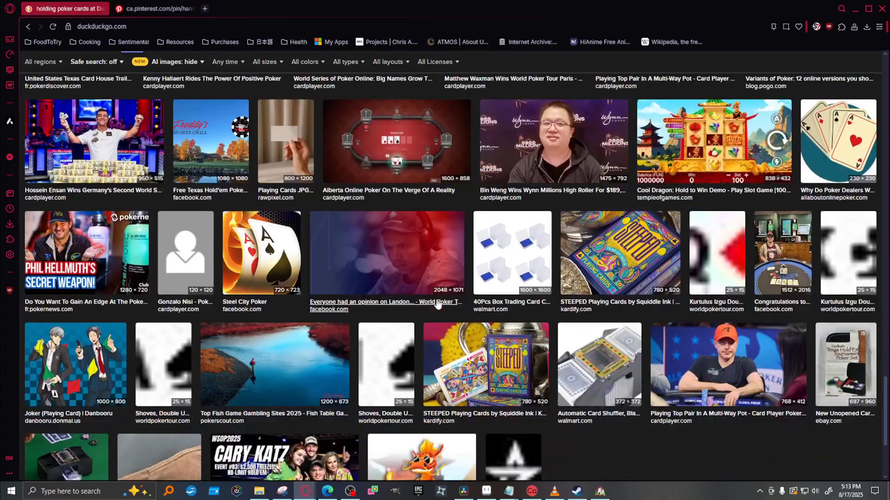
scroll(462, 301, down, 4)
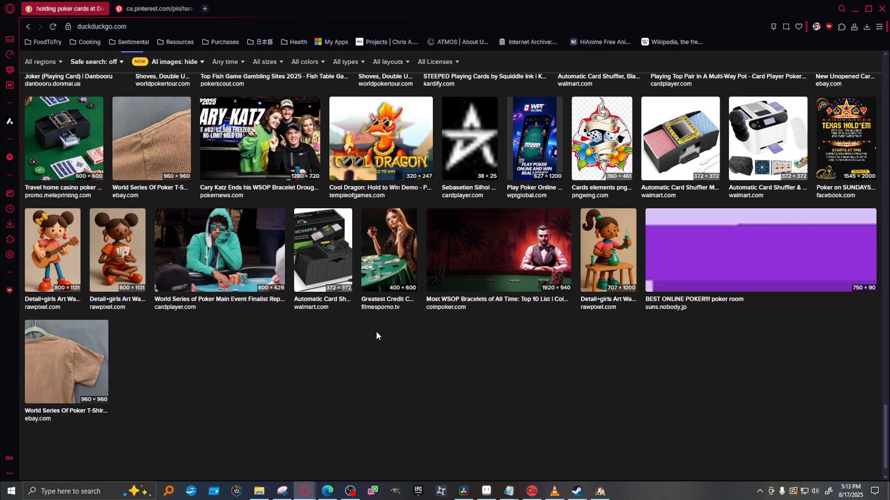
scroll(713, 292, up, 8)
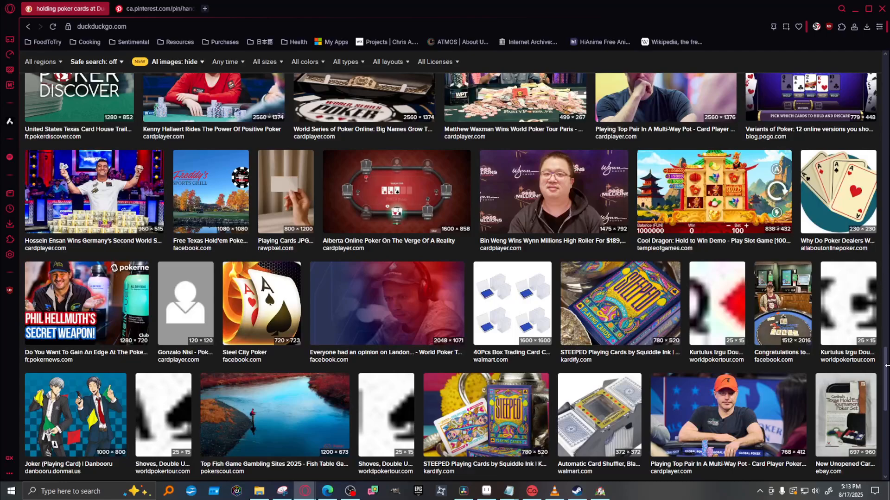
drag(887, 390, 885, 95)
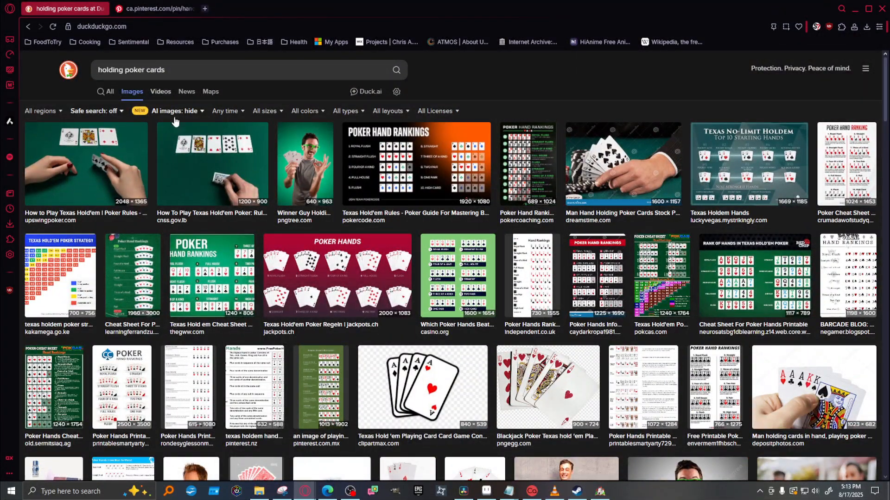
scroll(624, 301, down, 5)
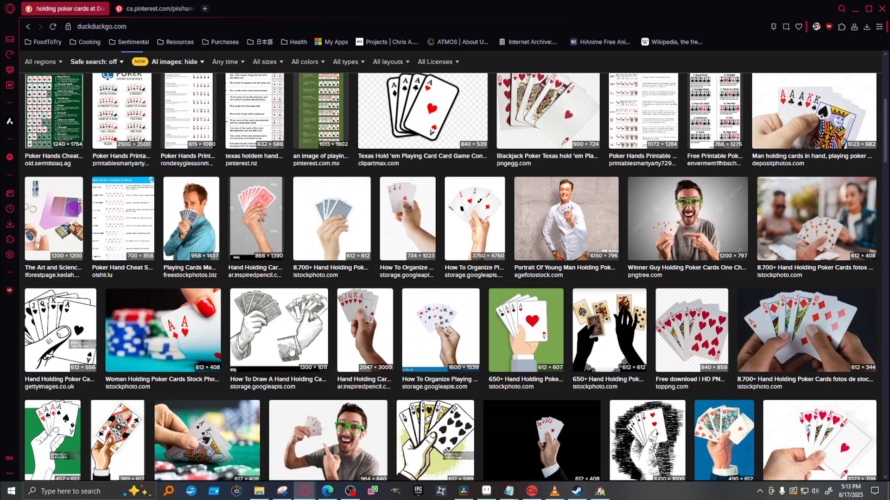
click(272, 328)
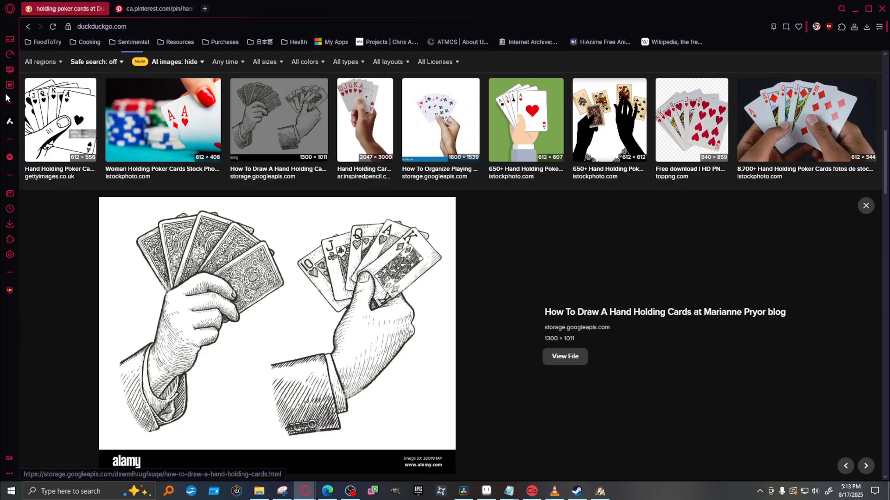
Temporarily trust pinimg.com scripts on the opened Pinterest page, reload it, and close its tab.
key(ctrl+Tab)
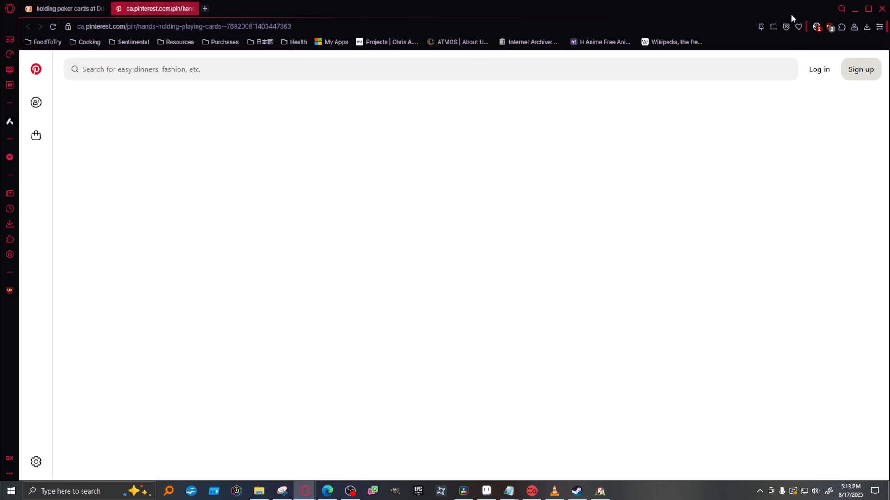
click(817, 26)
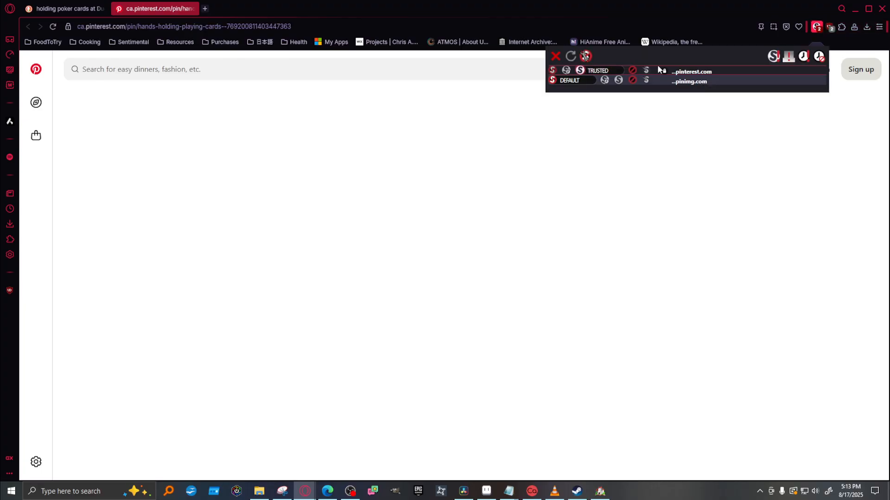
click(604, 80)
click(570, 56)
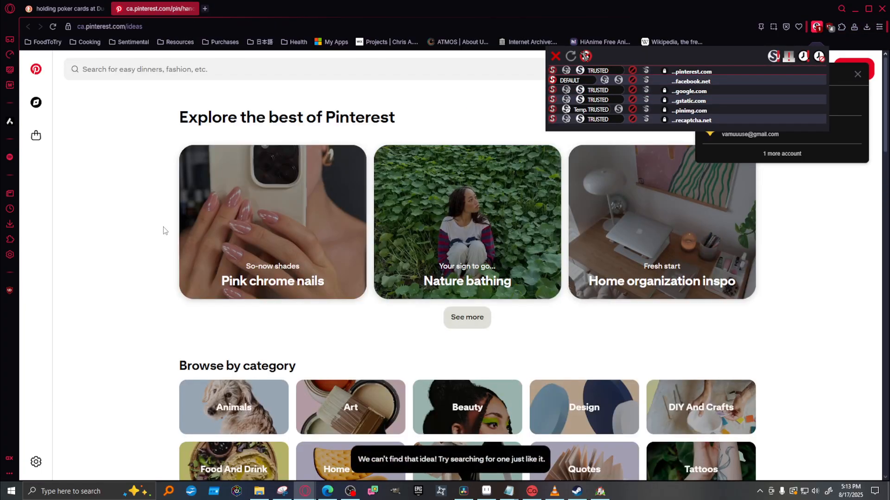
click(145, 173)
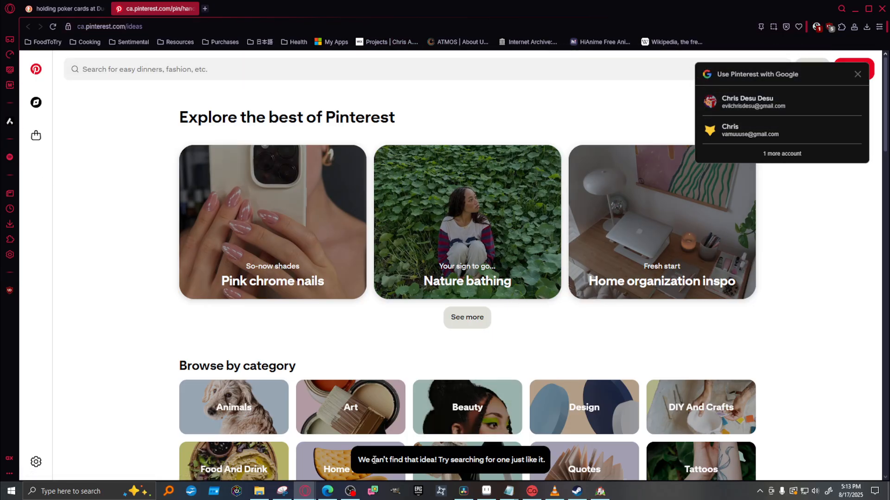
click(191, 9)
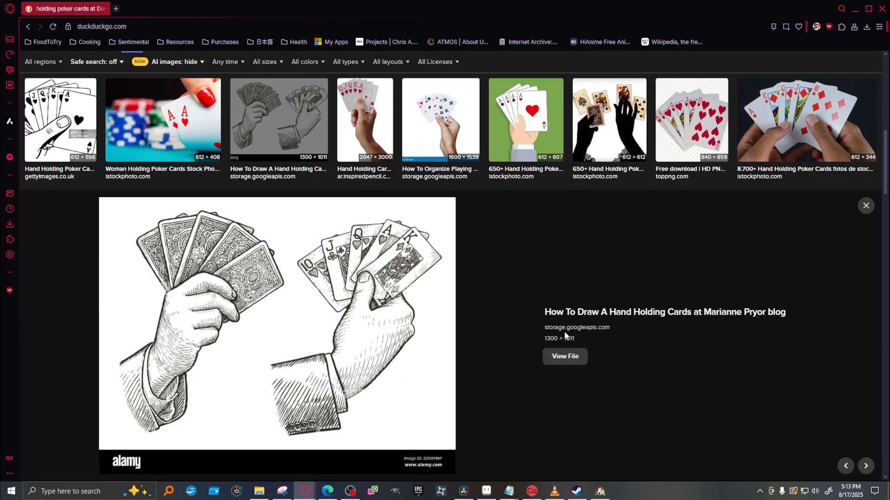
Find the photo of two hands holding red-backed cards in the results and preview it again.
scroll(565, 335, down, 5)
scroll(384, 305, down, 5)
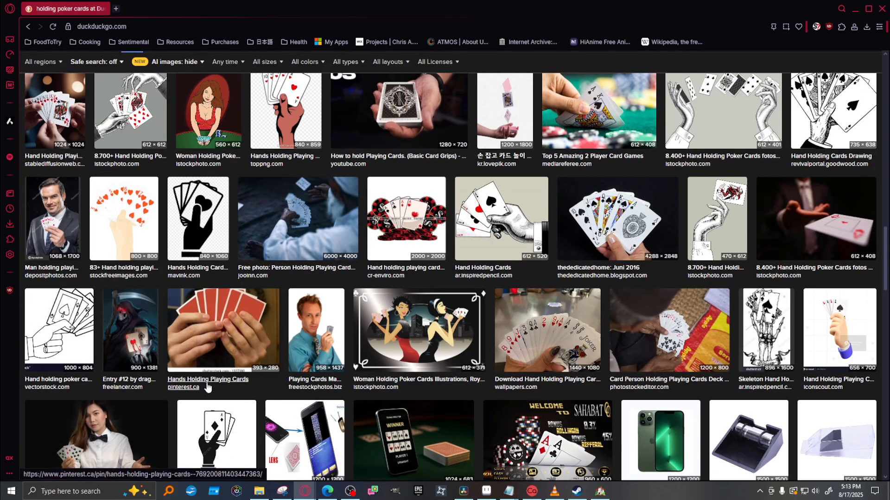
click(198, 347)
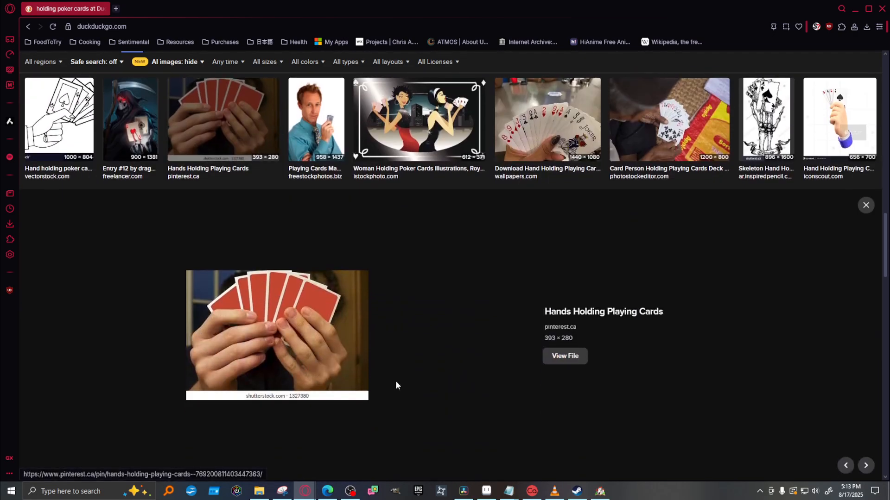
Try to open the red-backed cards photo's Pinterest page in a new tab, and close it again.
middle_click(269, 323)
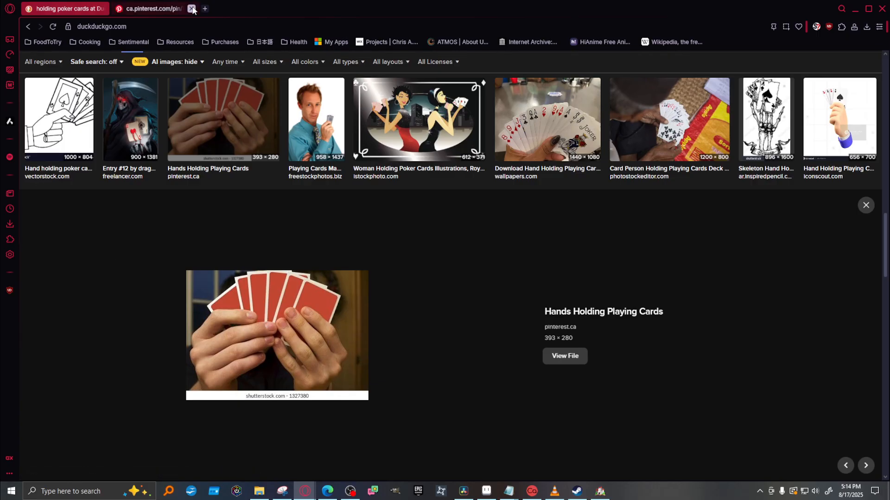
click(193, 9)
middle_click(312, 343)
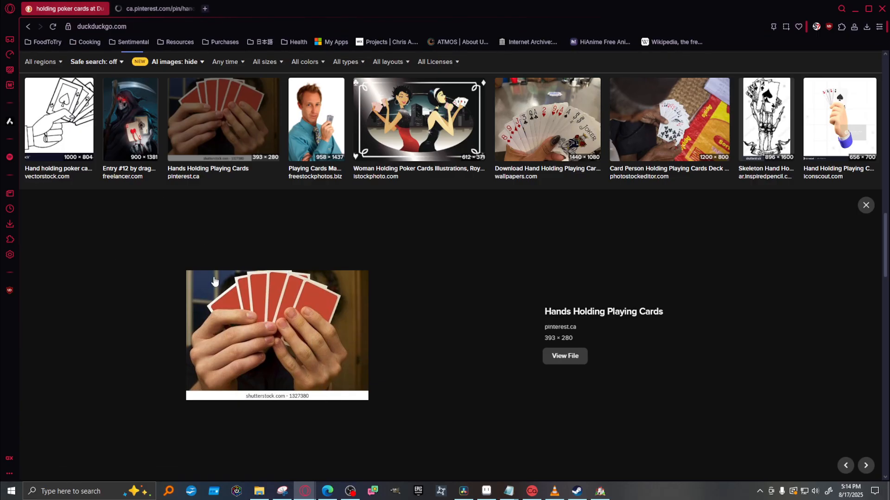
click(154, 8)
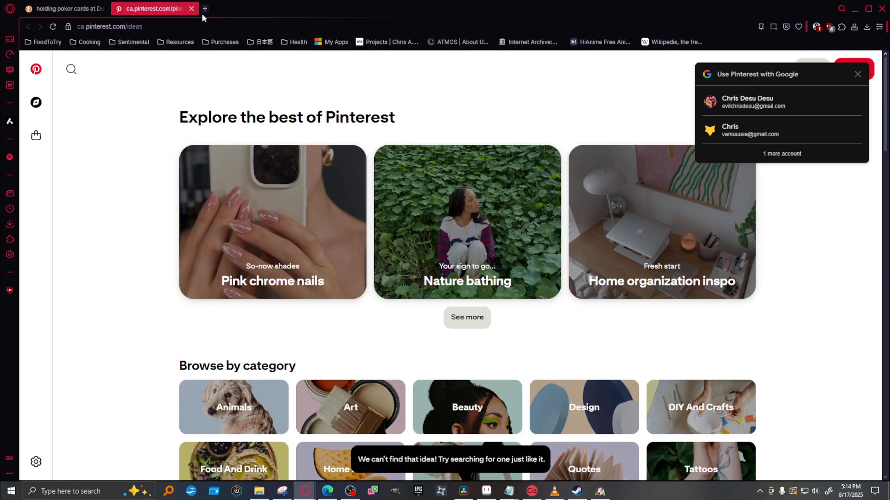
click(192, 8)
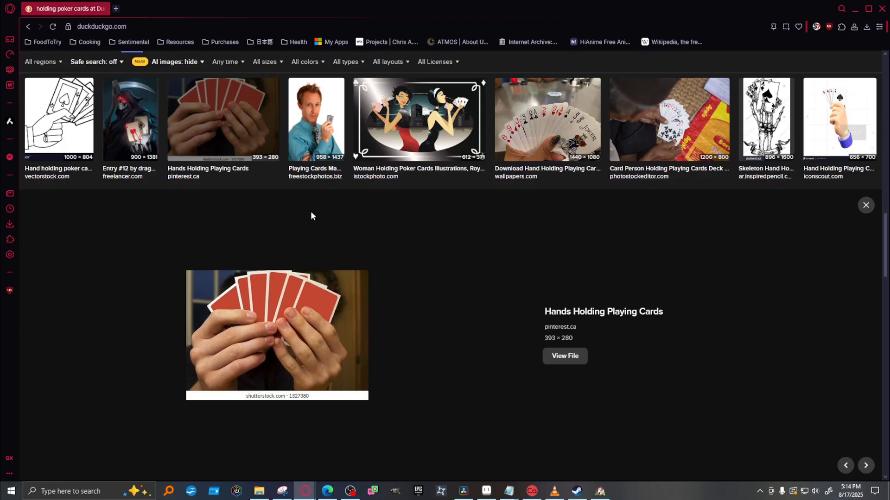
Open the red-backed cards image file in its own tab, close the extra Pinterest tab, and return to the results.
middle_click(583, 314)
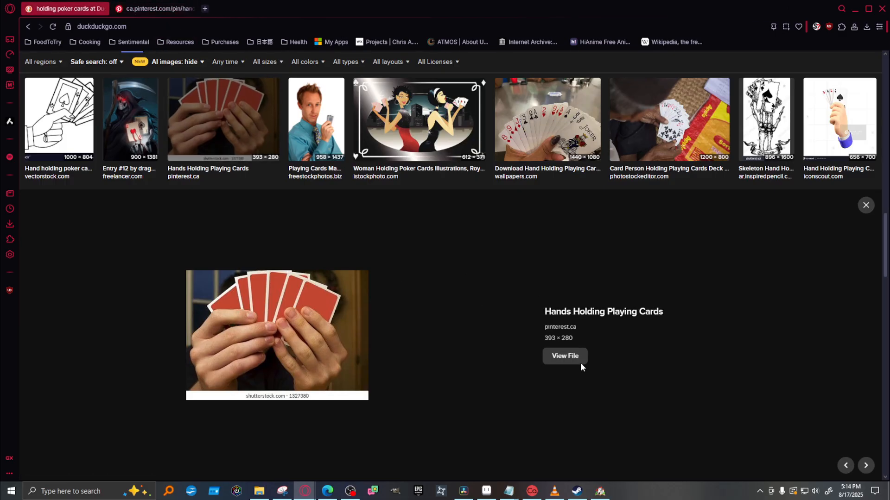
click(568, 356)
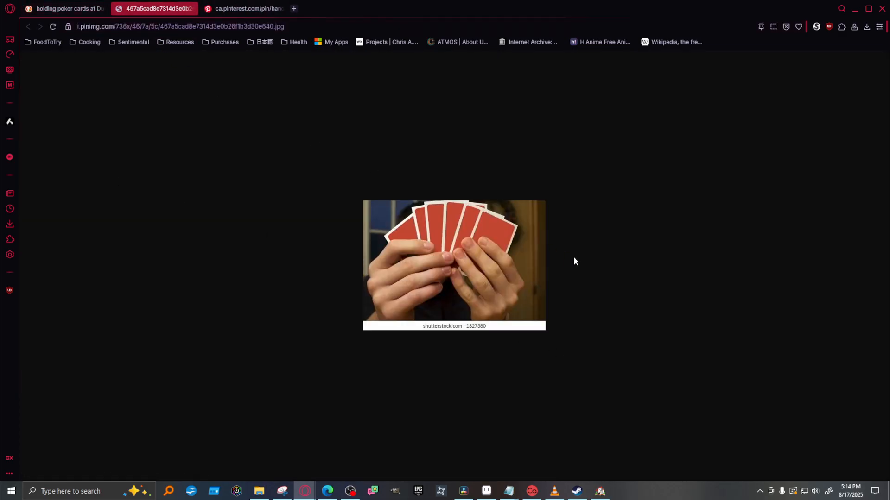
click(280, 8)
click(71, 9)
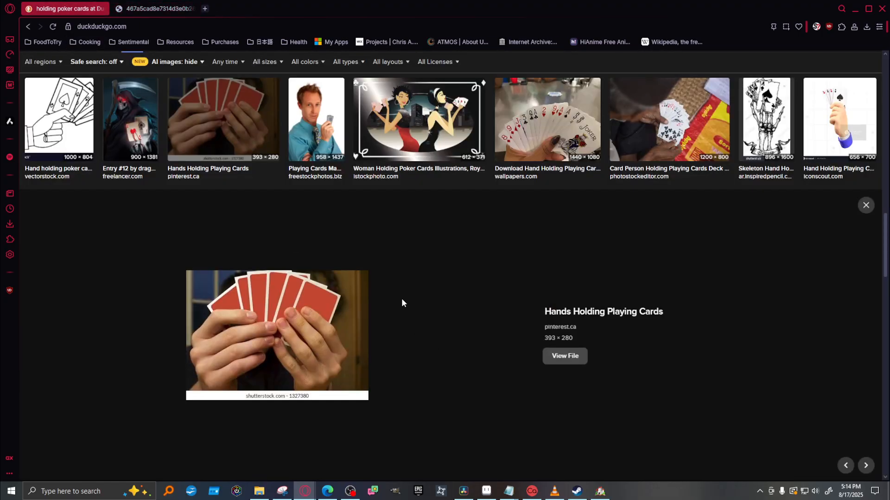
Look over the remaining poker-card results, change the image search to "holding playing cards", and browse the results.
scroll(439, 282, down, 8)
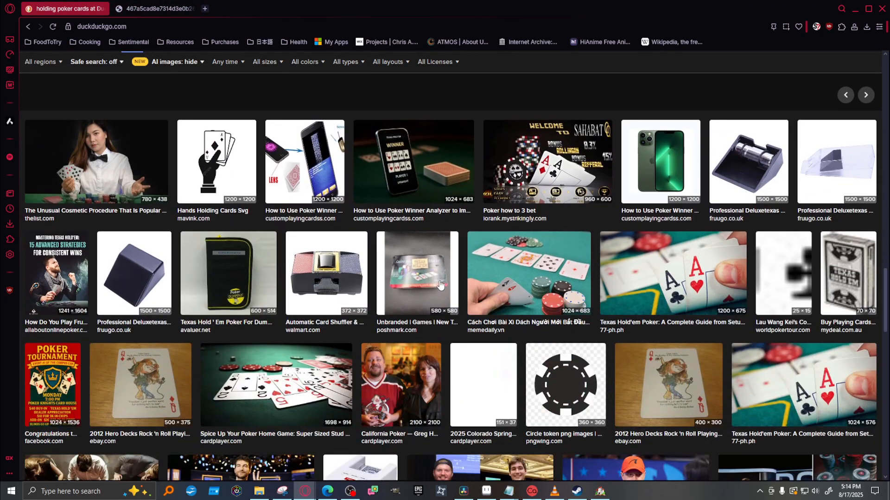
scroll(440, 285, down, 12)
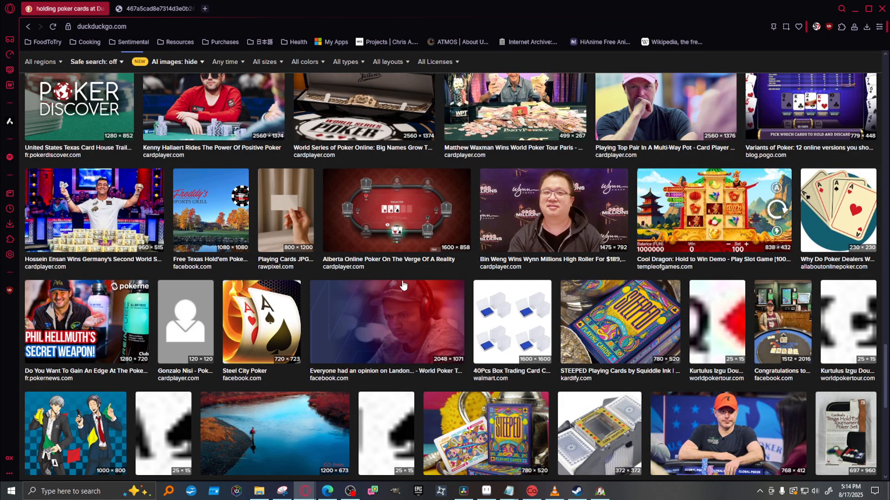
scroll(402, 285, up, 7)
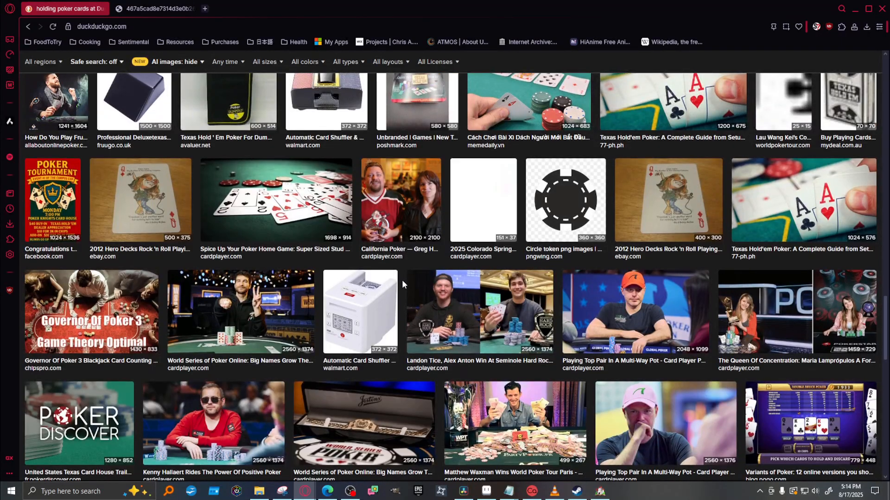
scroll(402, 284, up, 10)
scroll(403, 285, up, 10)
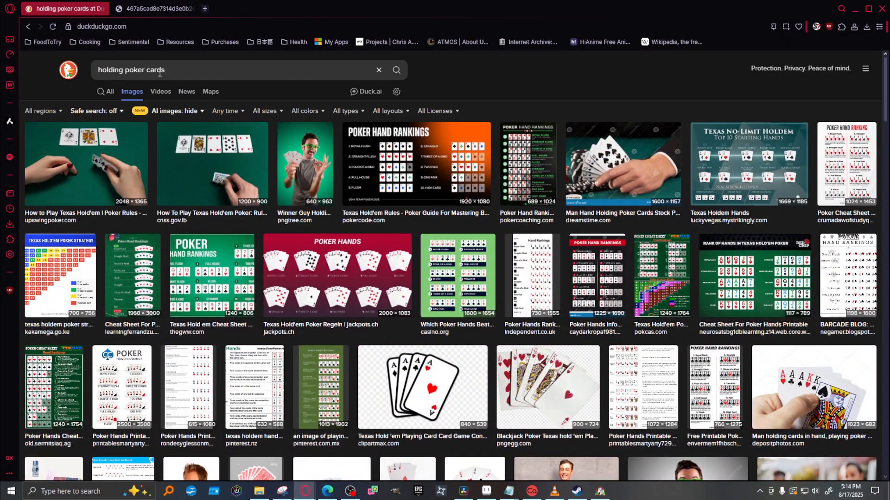
drag(180, 71, 129, 70)
double_click(136, 70)
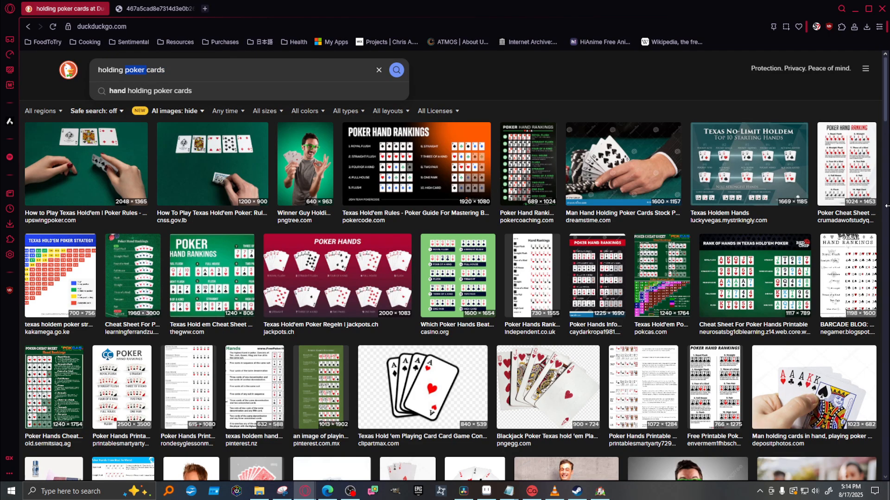
text(playing)
key(Return)
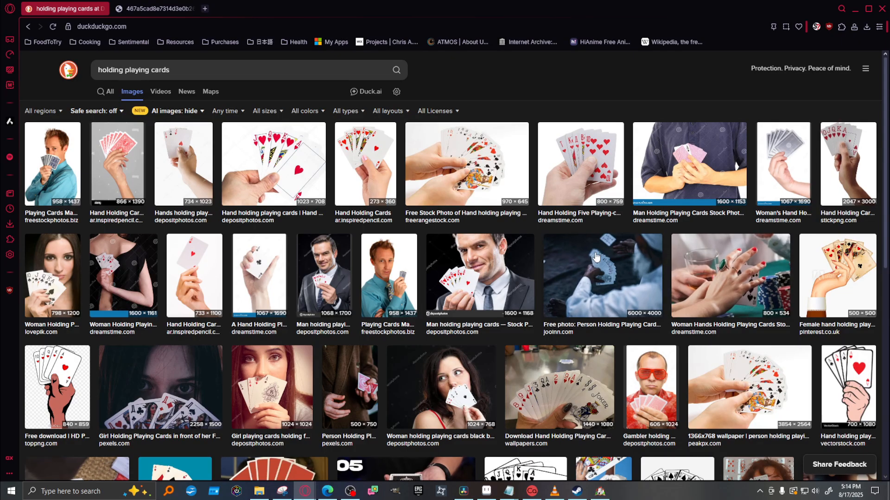
scroll(387, 318, down, 4)
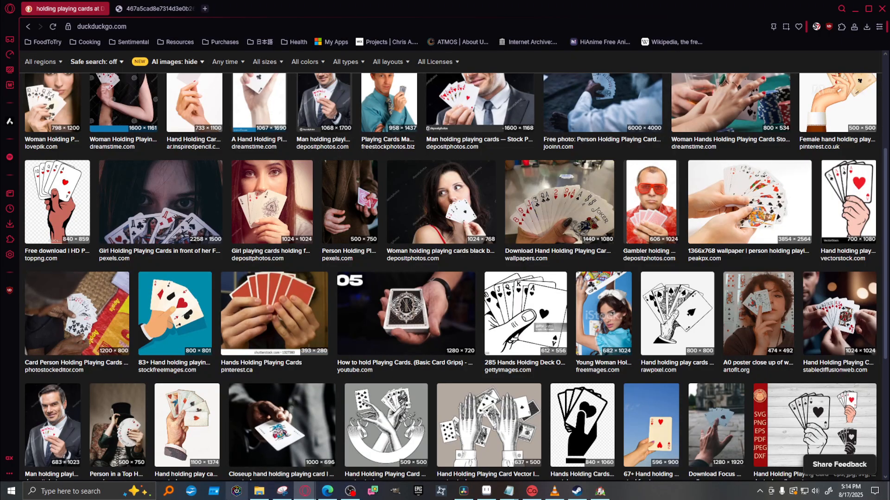
Switch to File Explorer, go from Homesick2025 to Visual, Animations, AnimationsScenes, Episode5, S3, and preview EP5-03.aseprite.
click(262, 496)
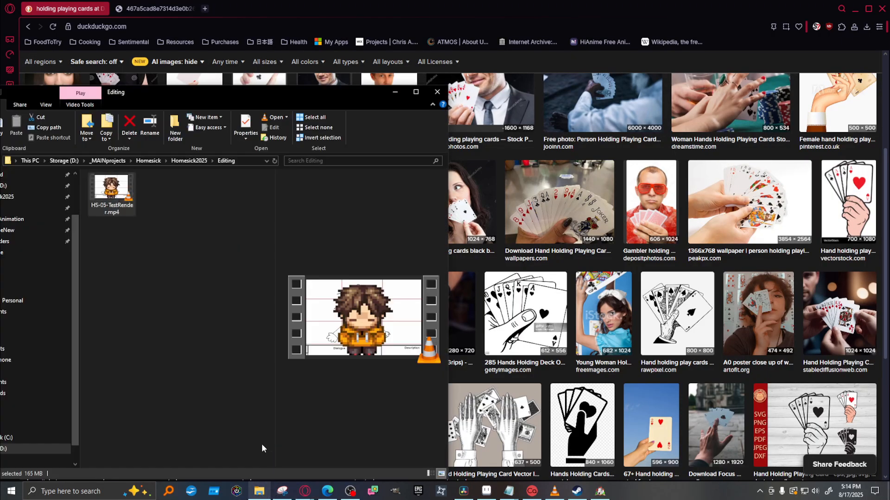
click(111, 191)
click(189, 160)
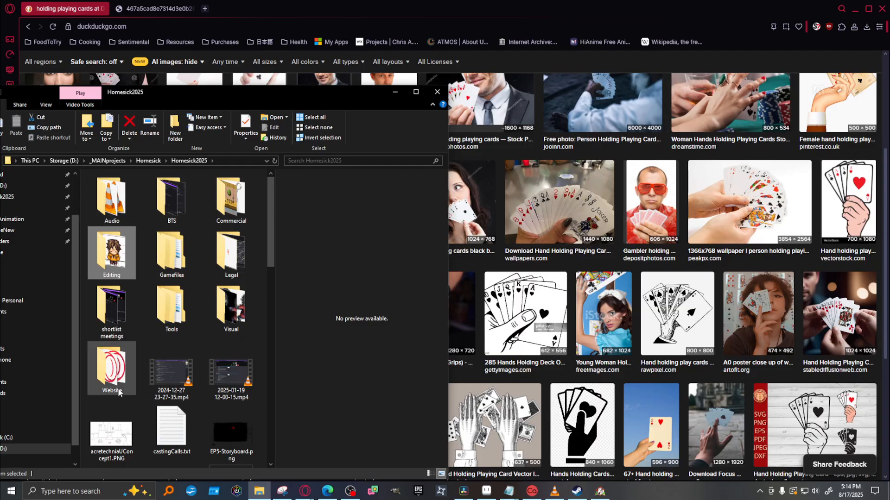
double_click(231, 307)
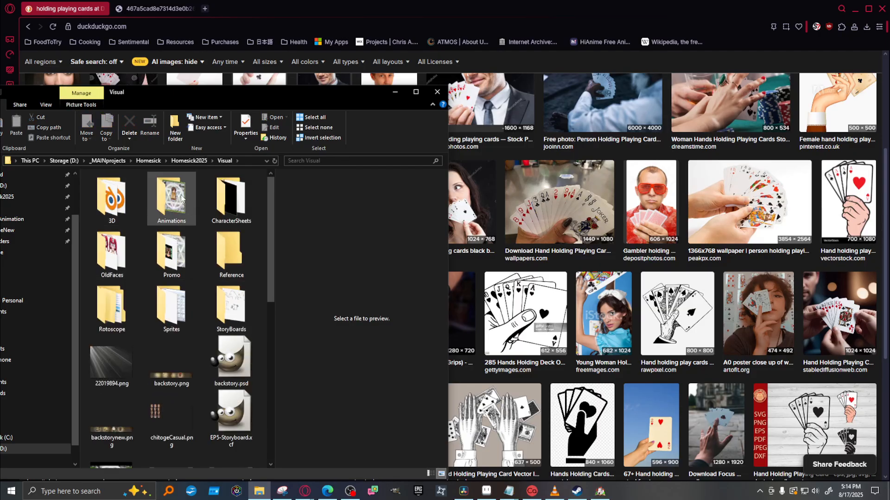
double_click(155, 213)
double_click(111, 199)
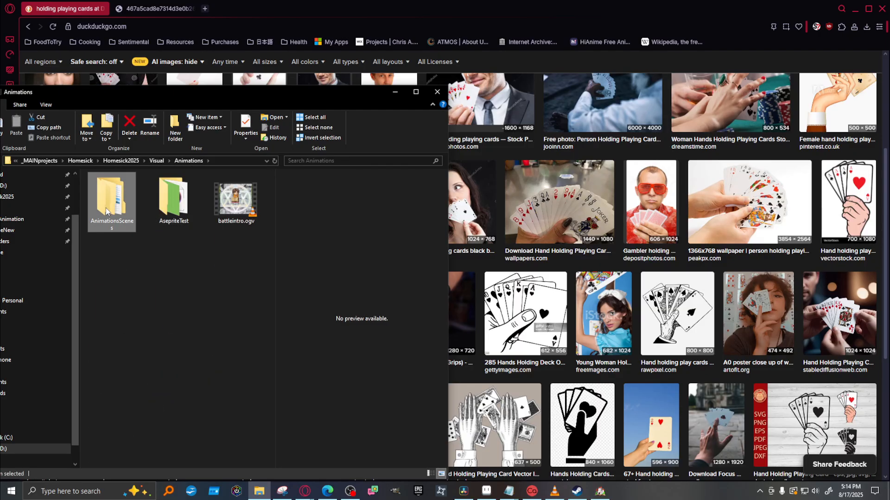
double_click(125, 188)
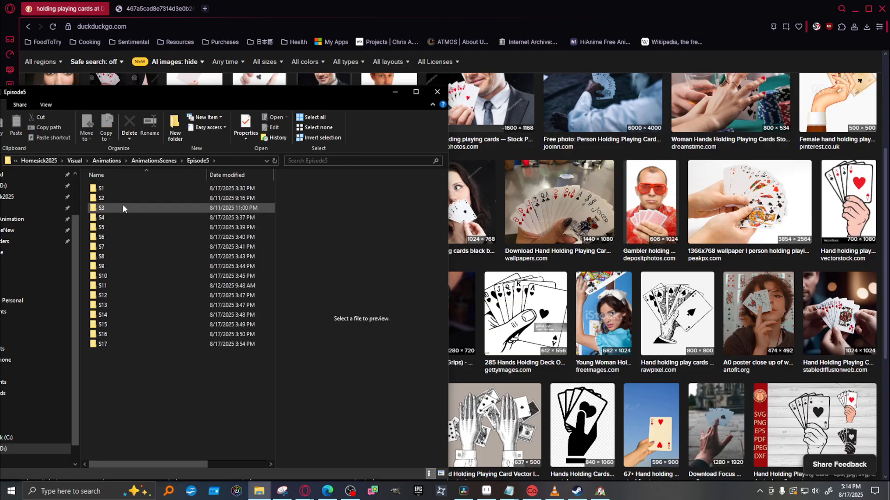
click(123, 206)
double_click(109, 207)
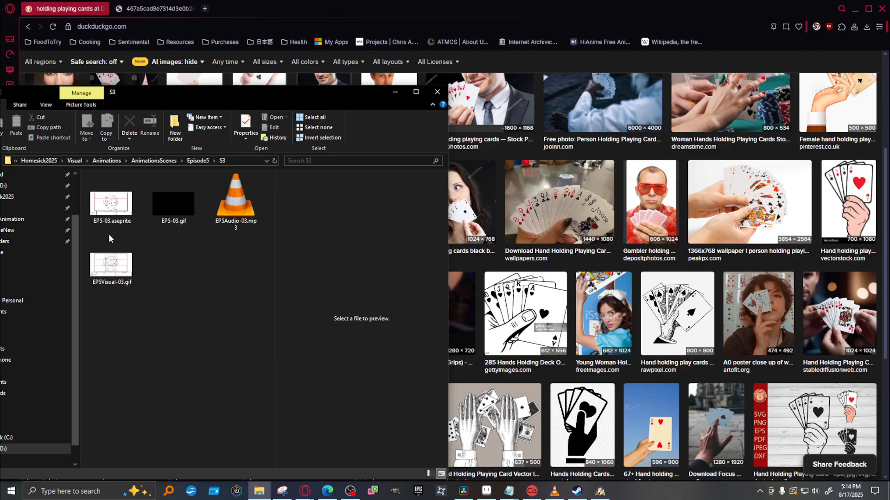
click(109, 212)
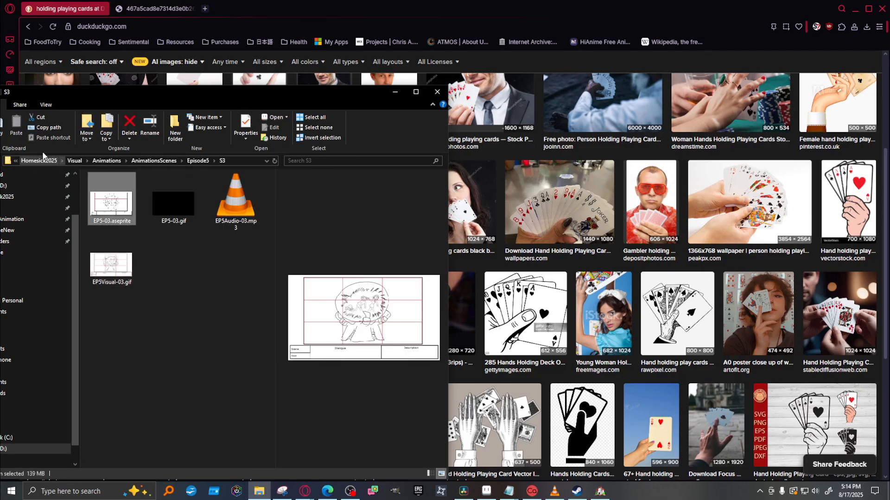
Bring the whole folder window into view, recheck the Episode5 scene list, and open EP5-03.aseprite from S3 in Aseprite.
drag(177, 98, 318, 78)
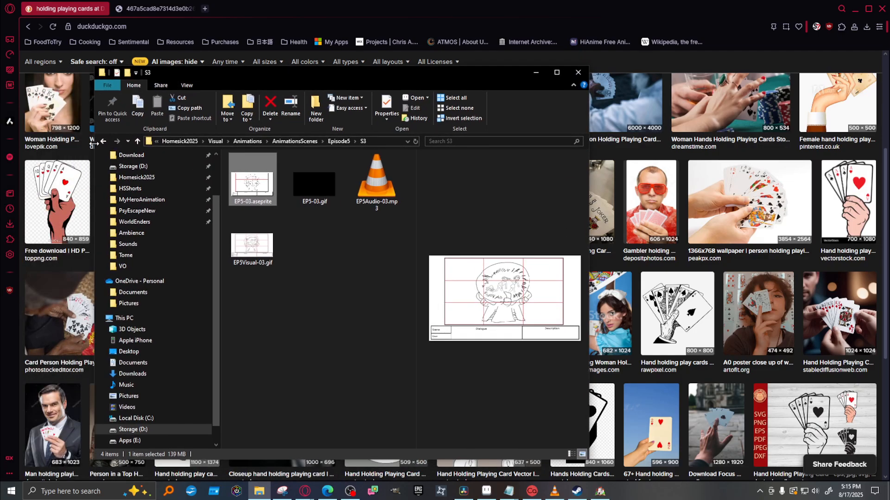
click(103, 141)
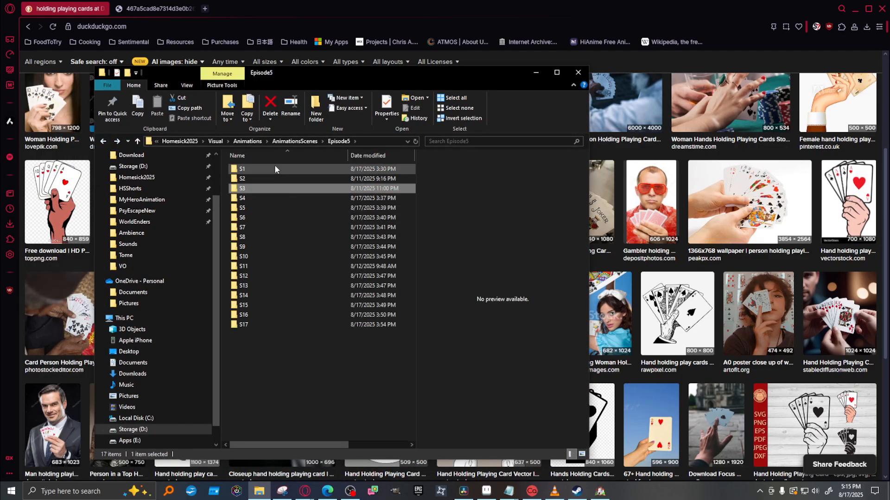
double_click(274, 188)
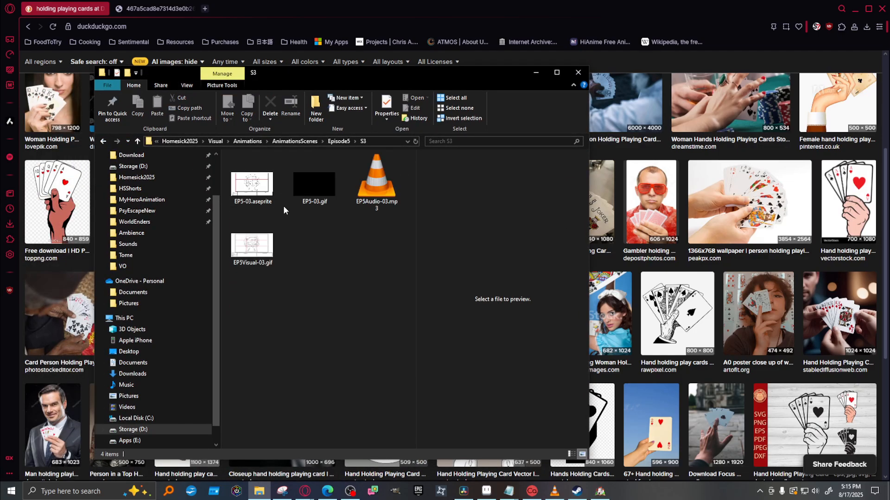
double_click(254, 188)
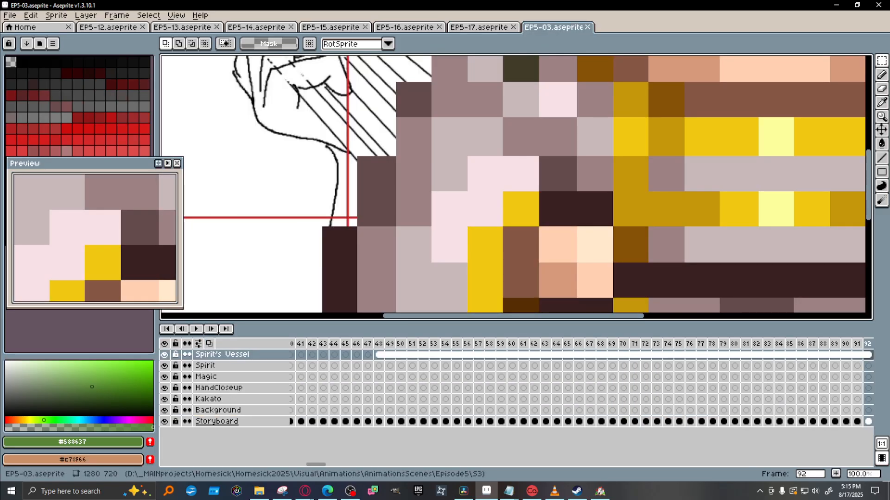
Check the EP5-03 canvas and the beginning of its timeline, close that file, and minimize Aseprite.
scroll(406, 202, down, 2)
scroll(406, 202, up, 2)
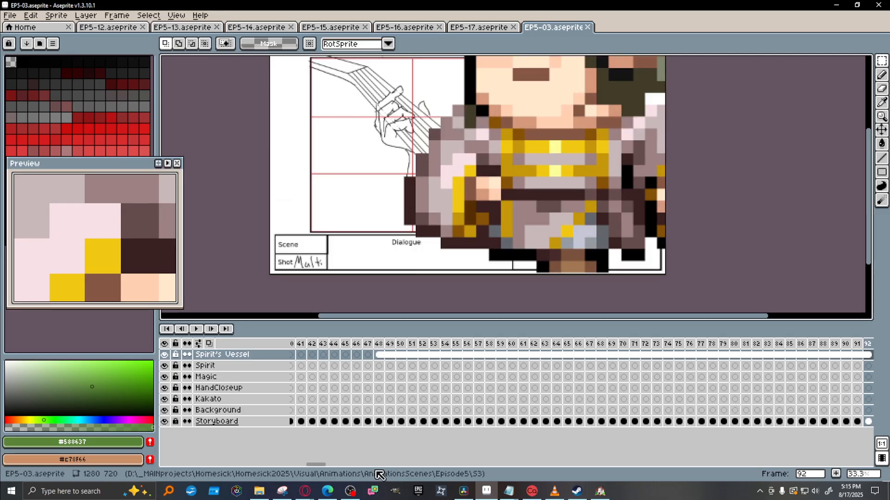
drag(307, 465, 292, 465)
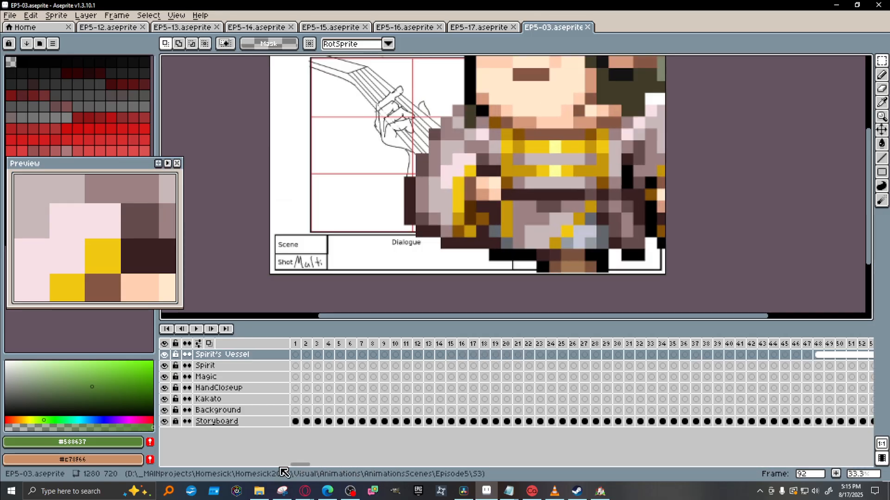
click(590, 28)
click(837, 4)
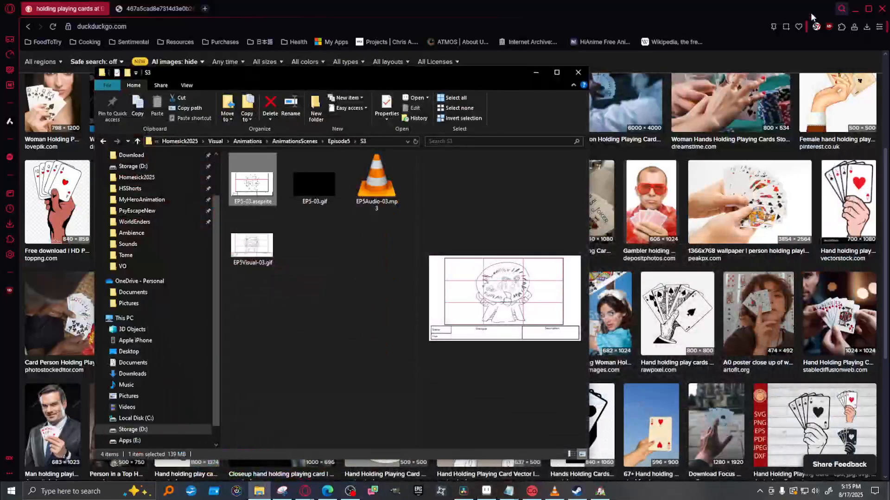
Go to Episode5's S2 folder, select EP5-02.aseprite to preview it, and return to the browser's image results.
key(BackSpace)
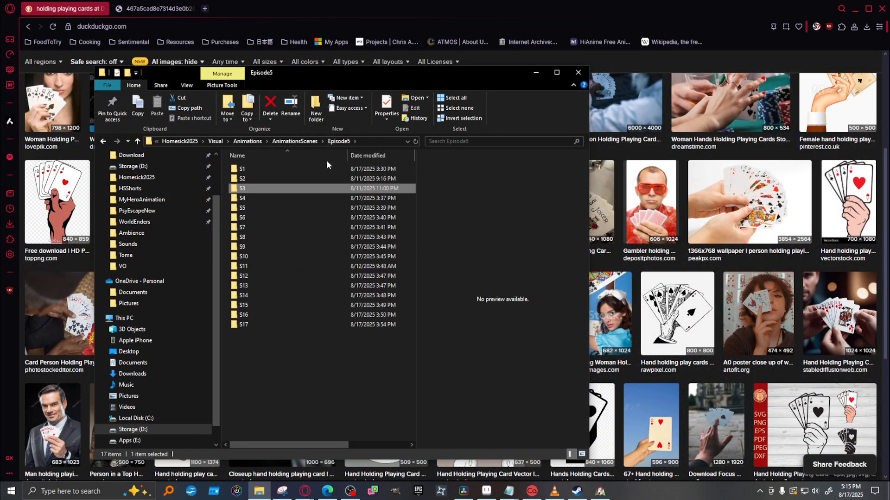
double_click(260, 179)
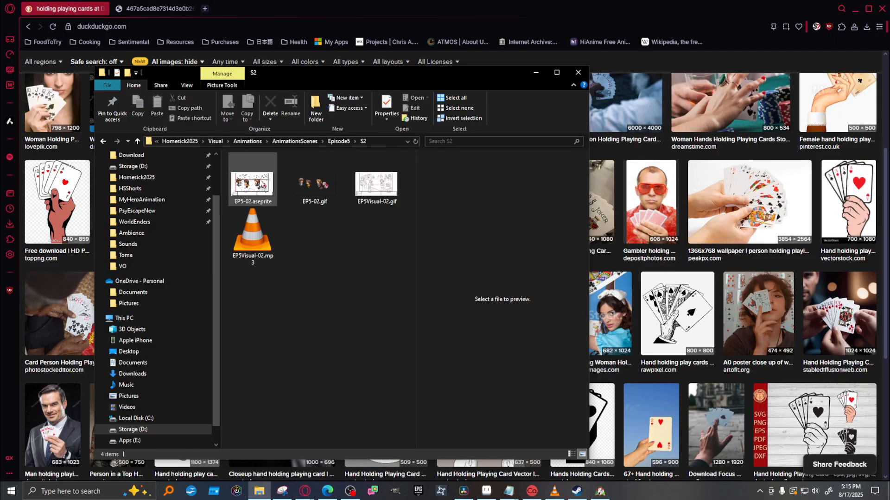
click(252, 185)
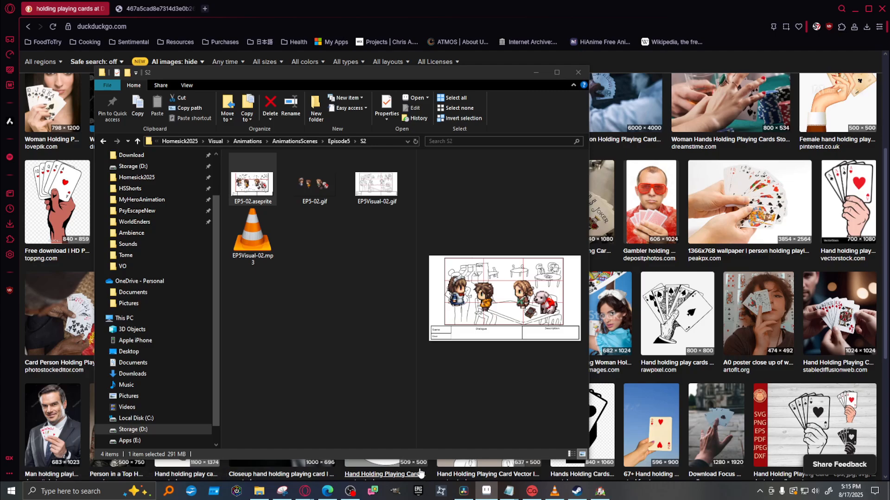
click(736, 43)
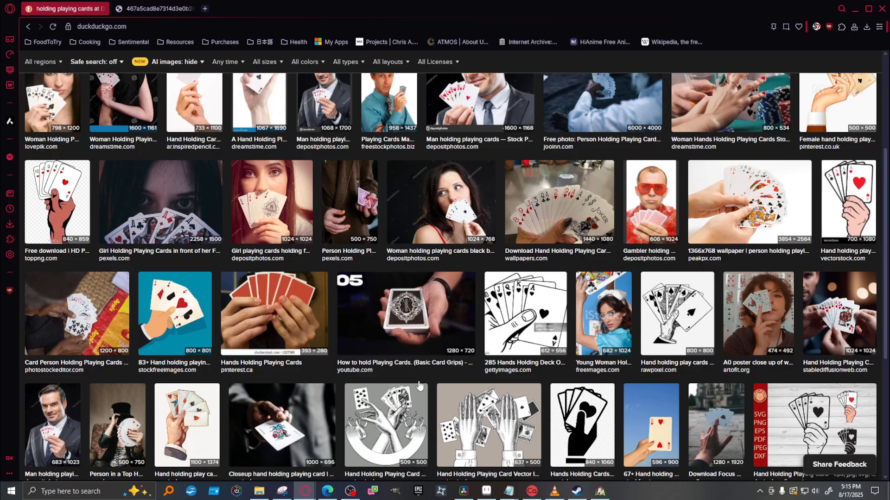
Browse further through the results, view the "Asian Woman with Playing Cards" source page, and return to the search.
scroll(381, 357, down, 2)
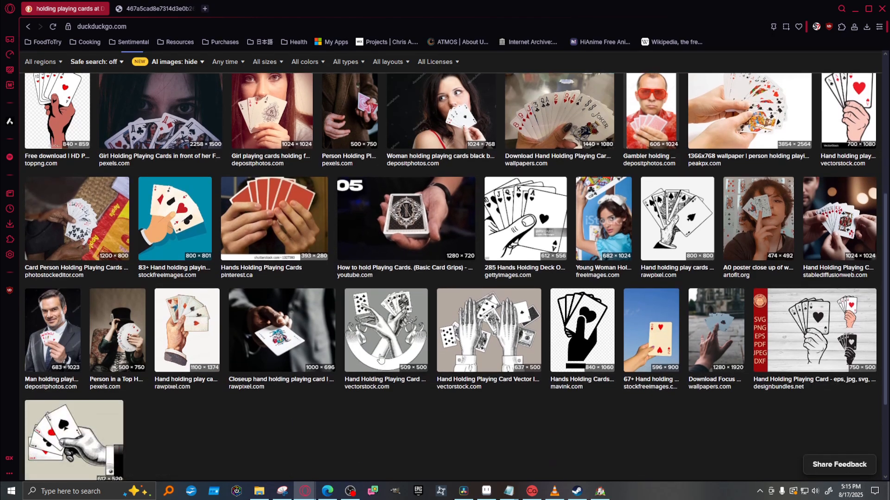
scroll(381, 357, down, 3)
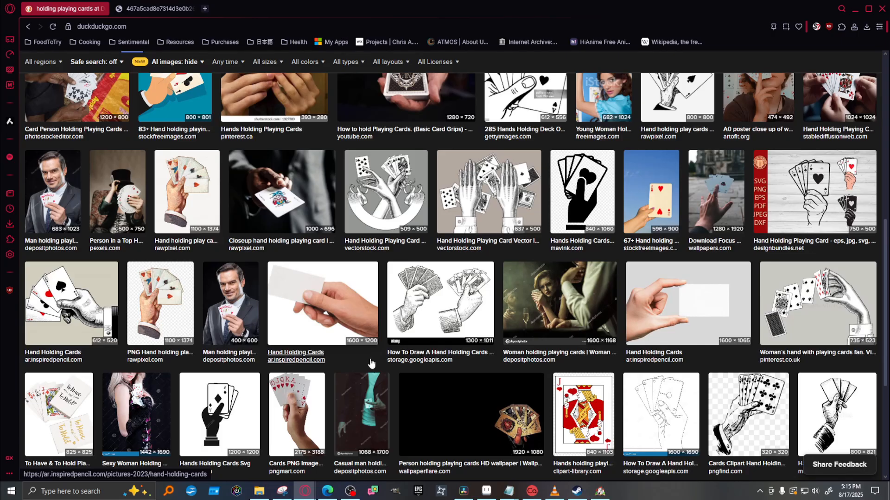
scroll(371, 363, down, 5)
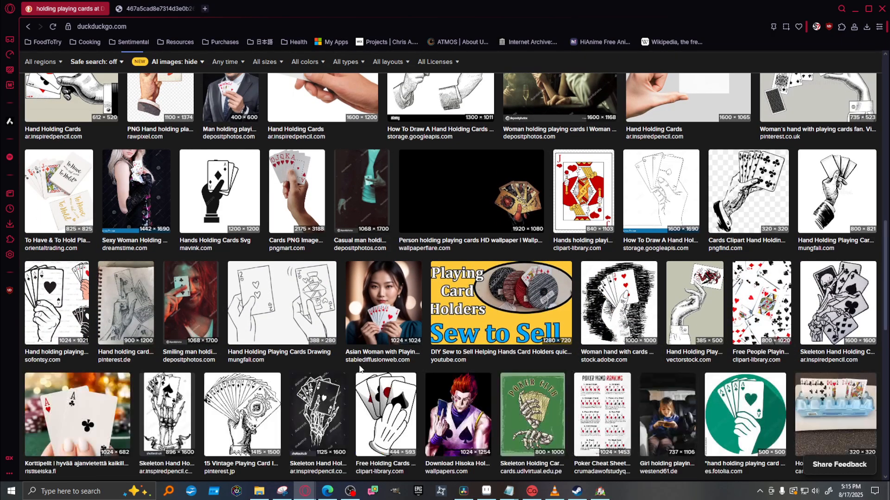
click(391, 359)
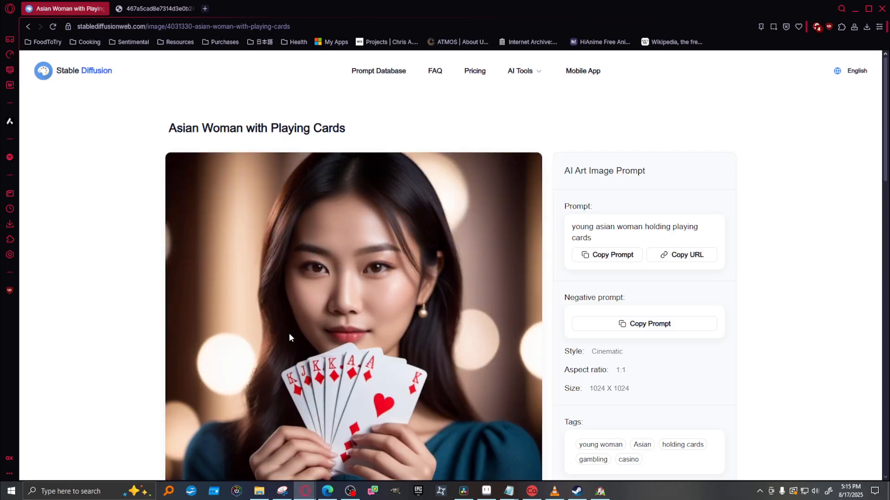
scroll(238, 302, down, 2)
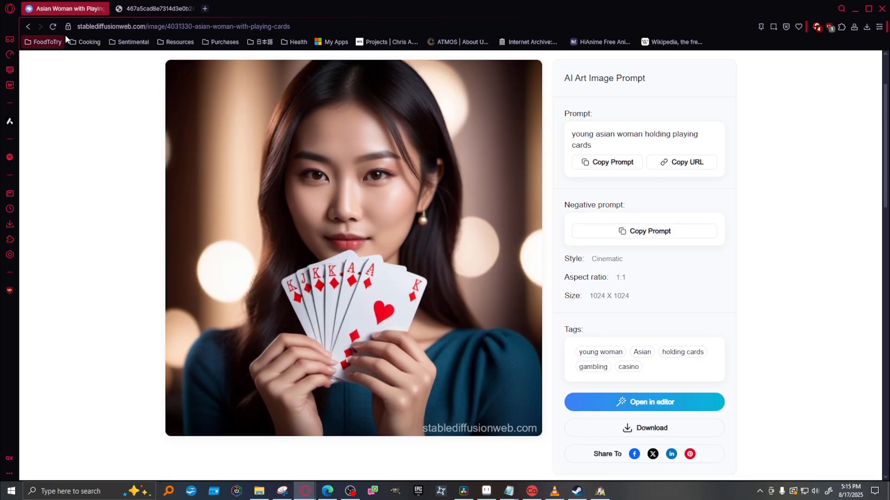
click(28, 27)
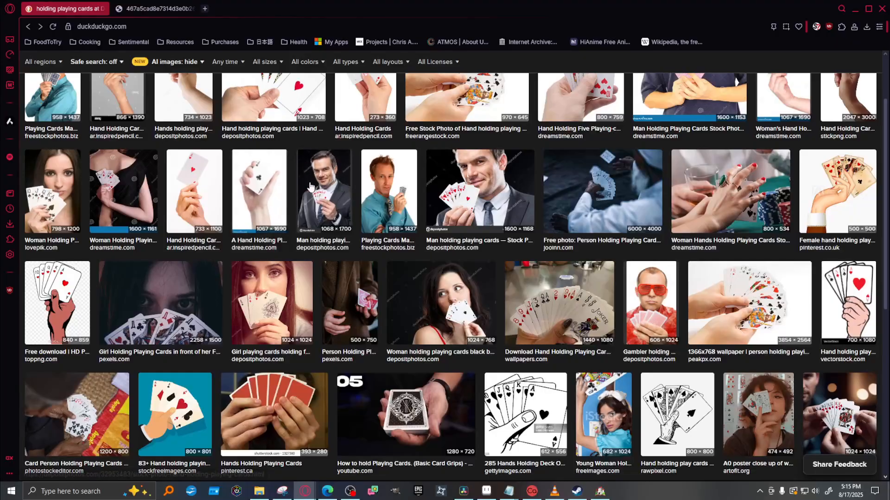
Browse the "holding playing cards" results again and preview the Hisoka Holding Playing Card image.
scroll(222, 139, up, 2)
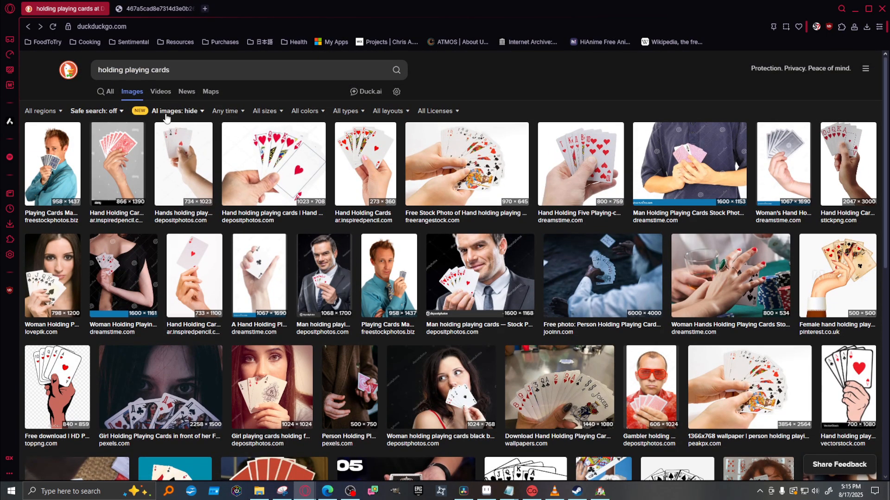
scroll(462, 284, down, 4)
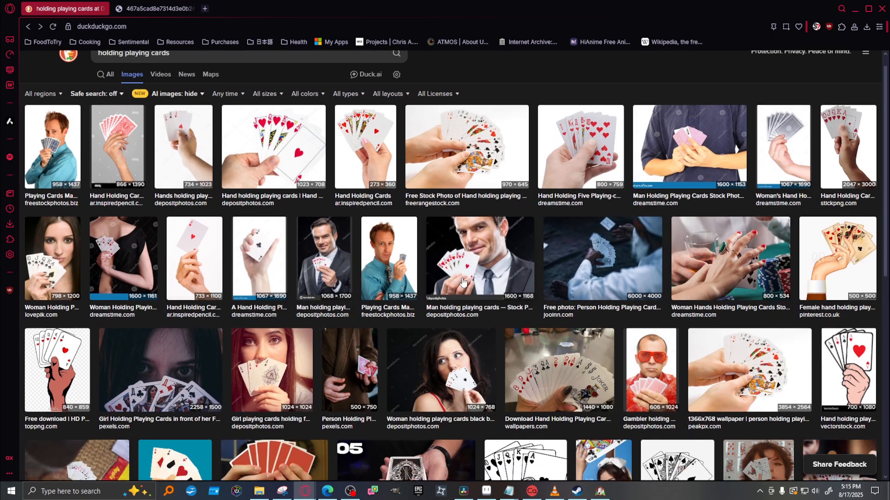
scroll(459, 285, down, 4)
scroll(454, 289, down, 4)
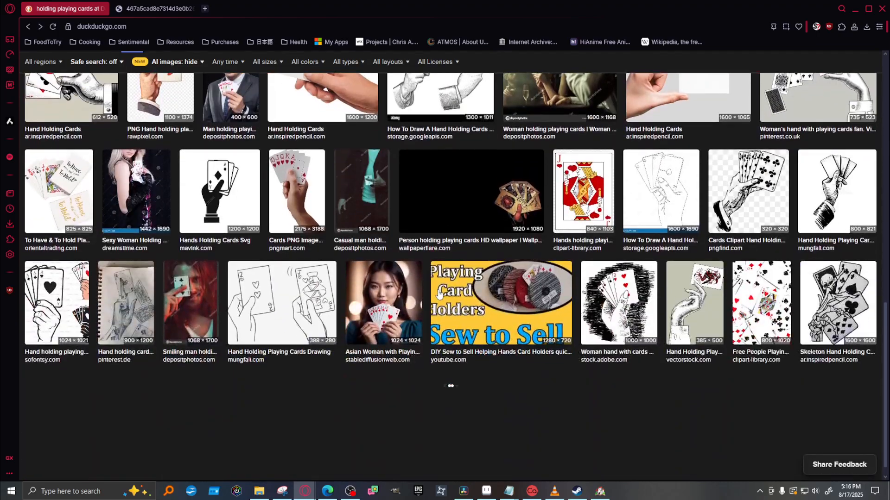
click(456, 403)
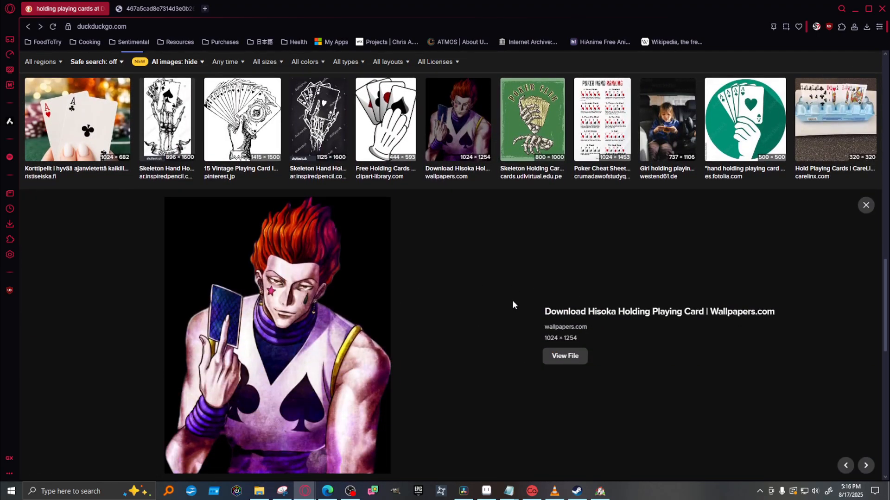
Browse the remaining "holding playing cards" image results for a usable hand reference.
scroll(512, 304, up, 3)
scroll(485, 314, down, 3)
scroll(485, 309, down, 5)
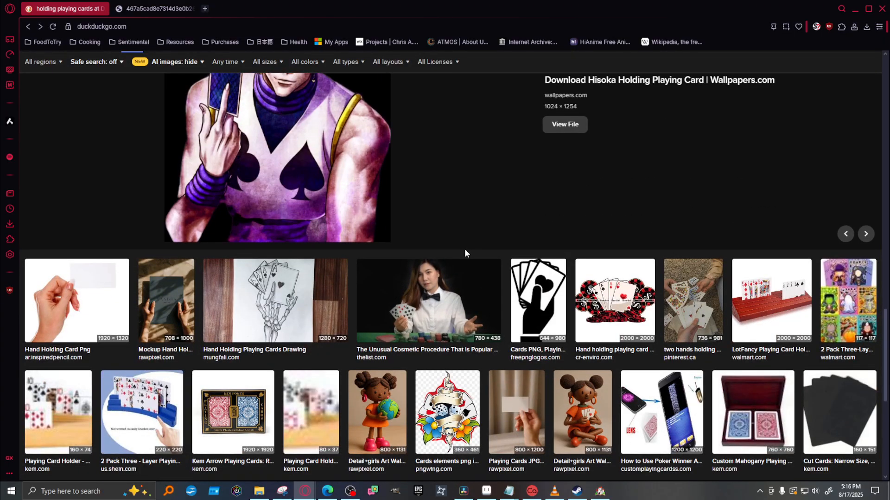
scroll(465, 252, down, 7)
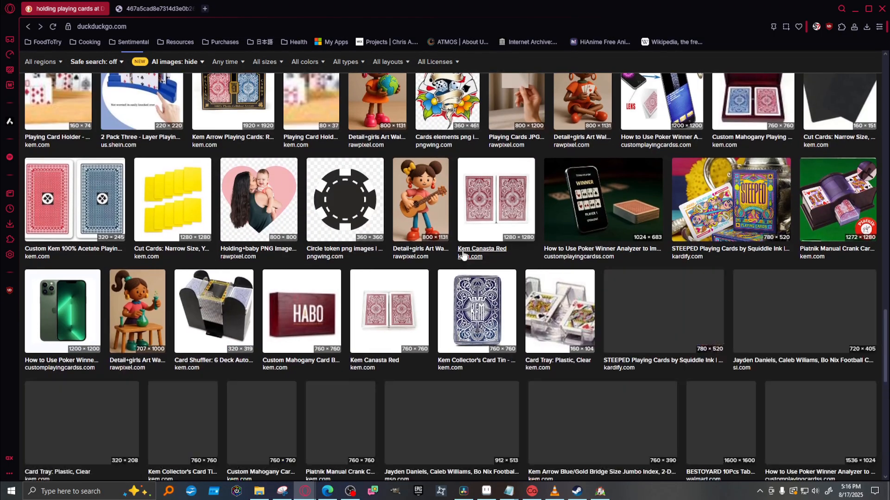
scroll(463, 255, down, 15)
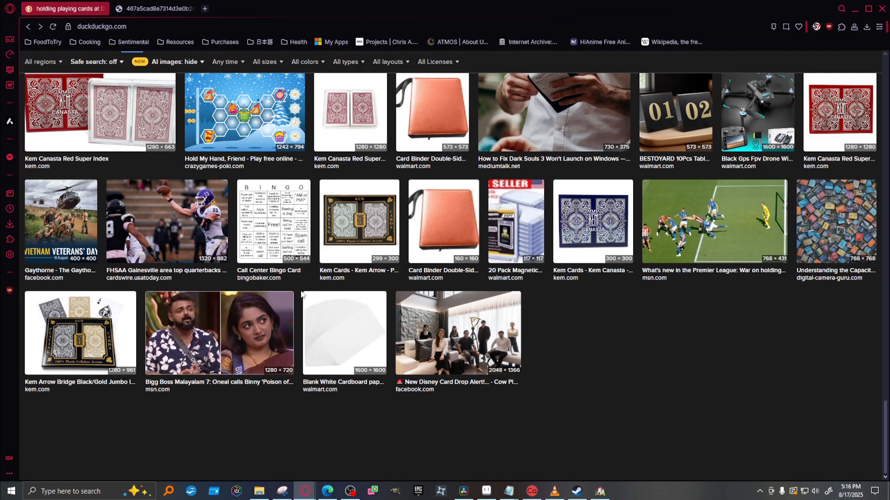
scroll(575, 304, down, 5)
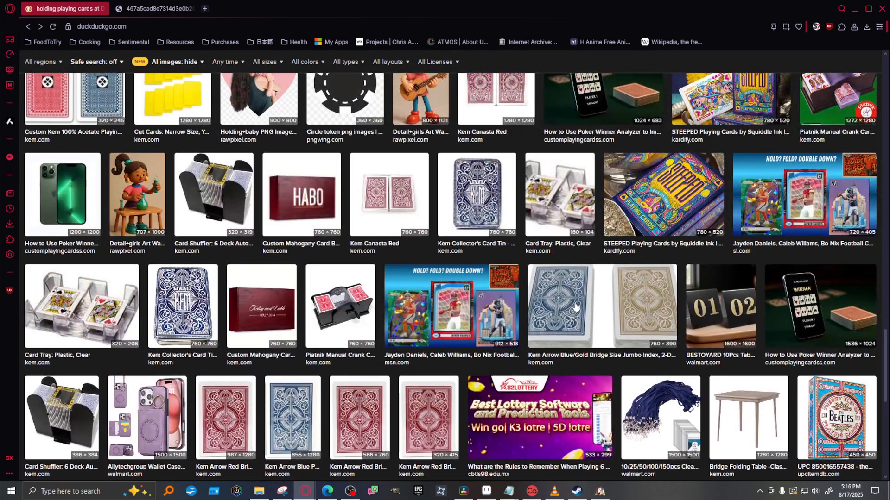
click(574, 306)
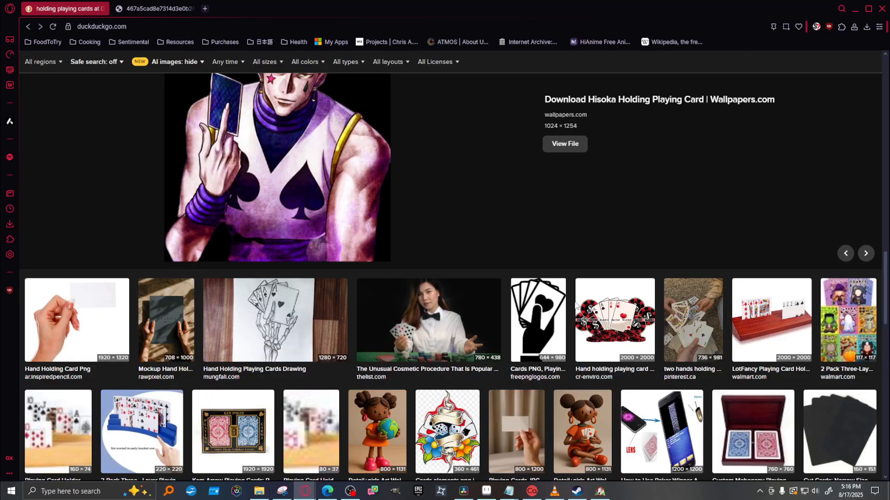
Go back through the earlier results and preview the Stable Diffusion "Hand Holding Playing Cards" image.
scroll(464, 259, up, 8)
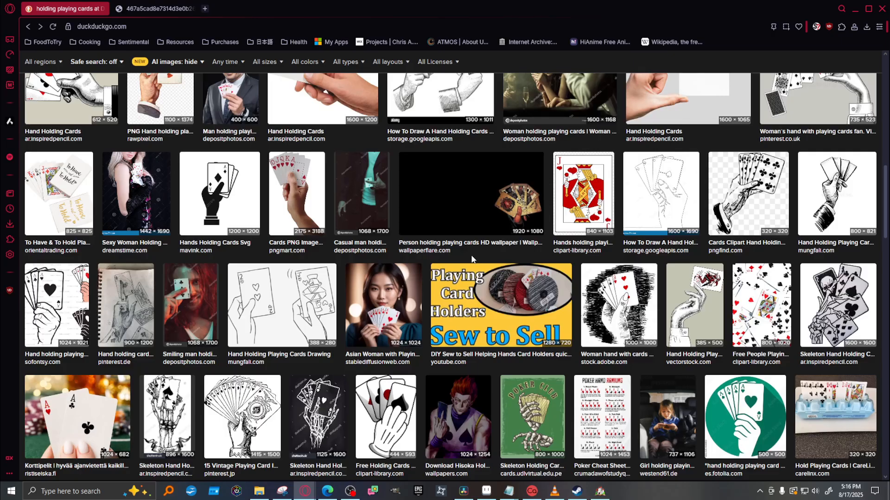
scroll(389, 299, up, 6)
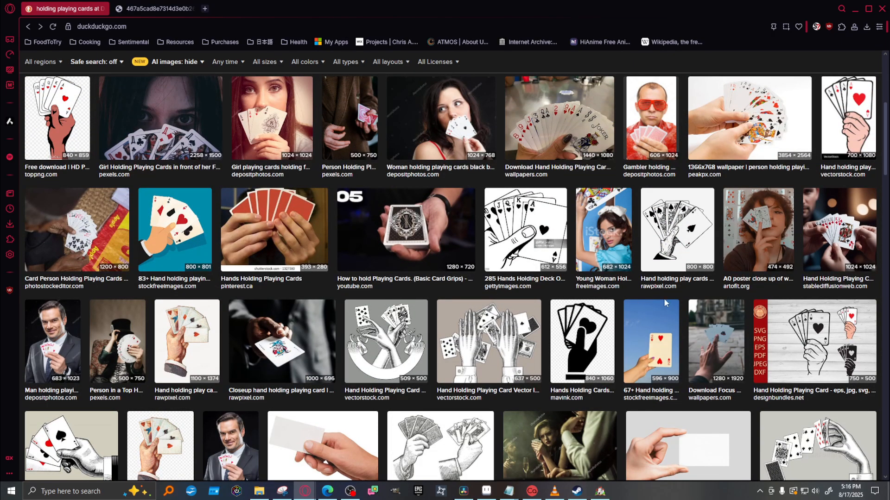
click(834, 233)
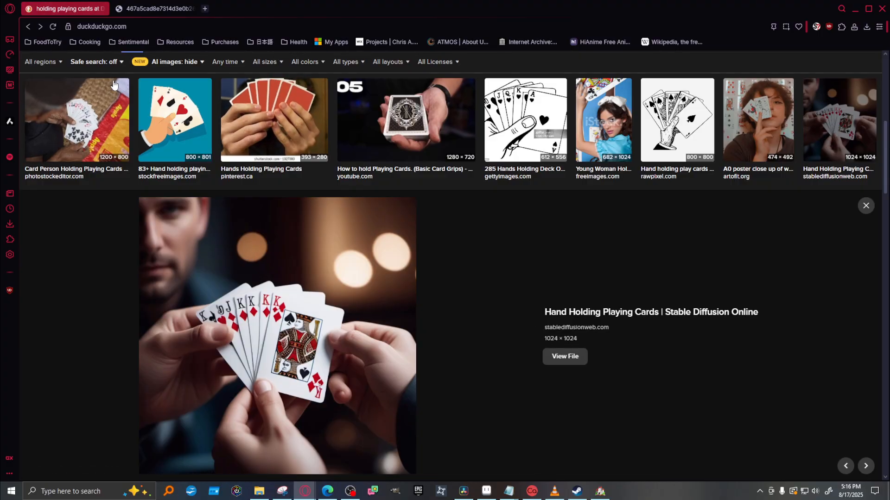
scroll(279, 92, up, 8)
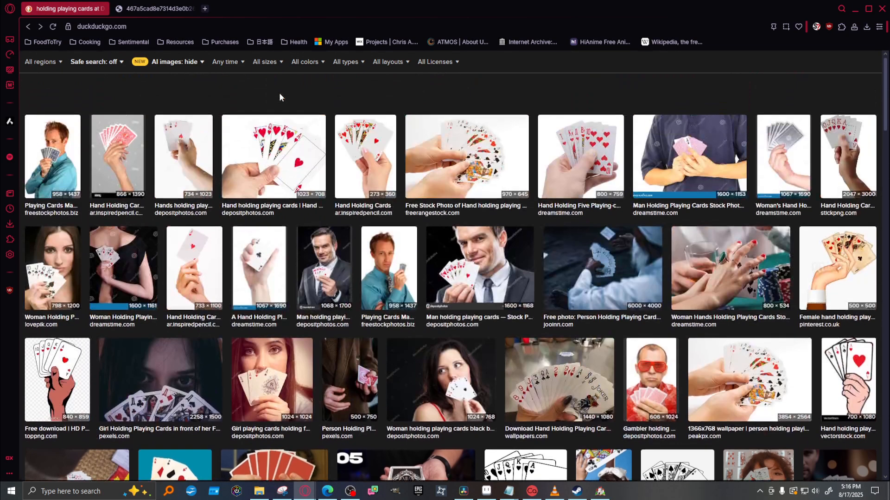
Replace the image search query with "pokemon cards" and run the search.
drag(191, 70, 50, 76)
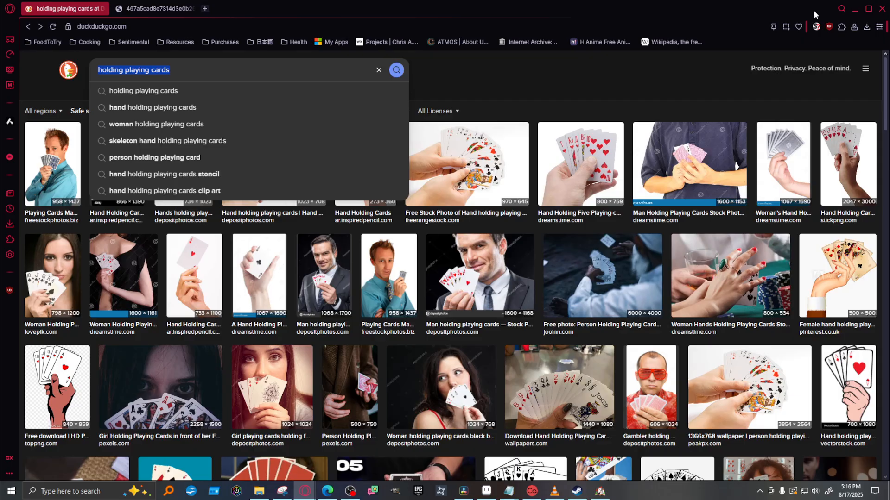
text(pokemon c)
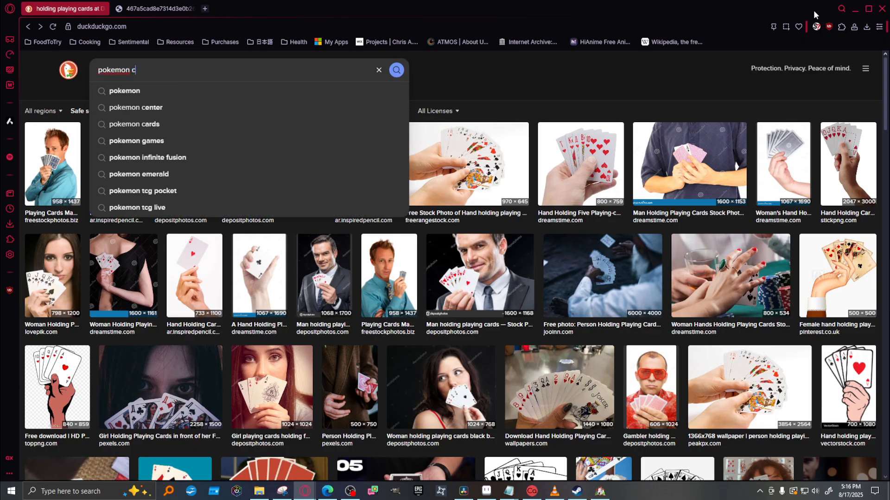
text(ards)
key(Return)
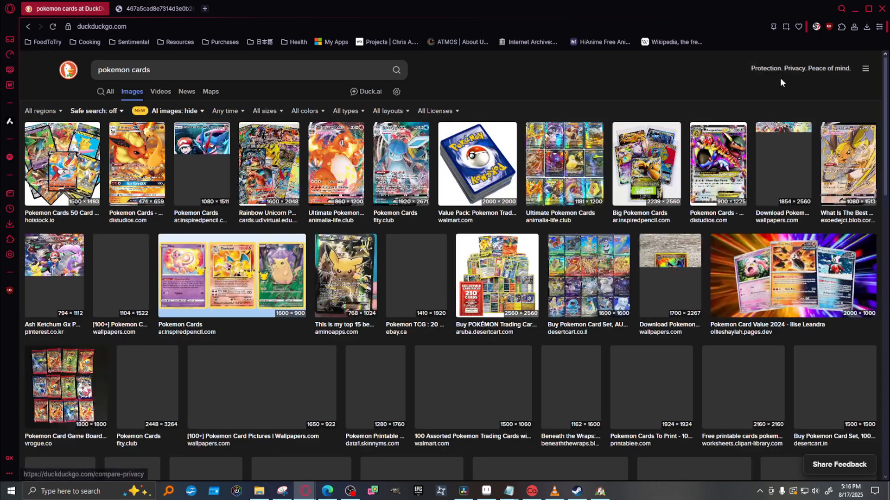
Open the full image of the Walmart Pokemon card value pack, check it, and return to the search results.
click(485, 185)
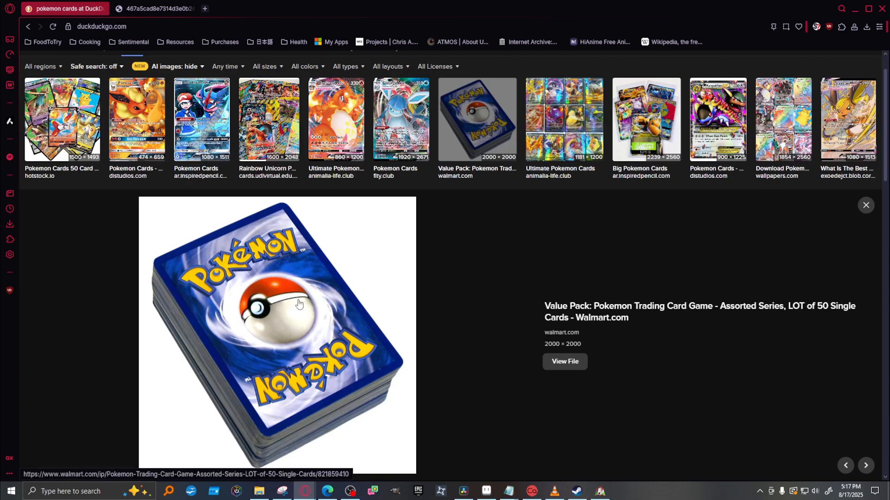
click(578, 362)
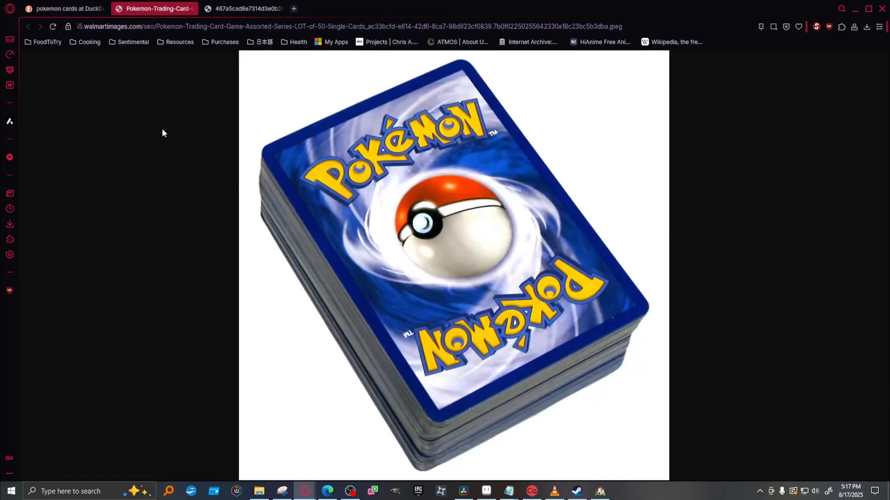
click(48, 11)
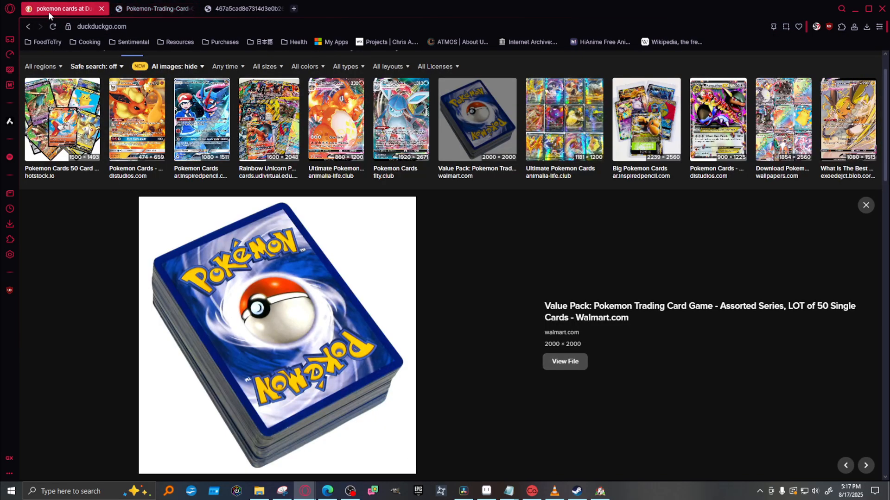
click(140, 9)
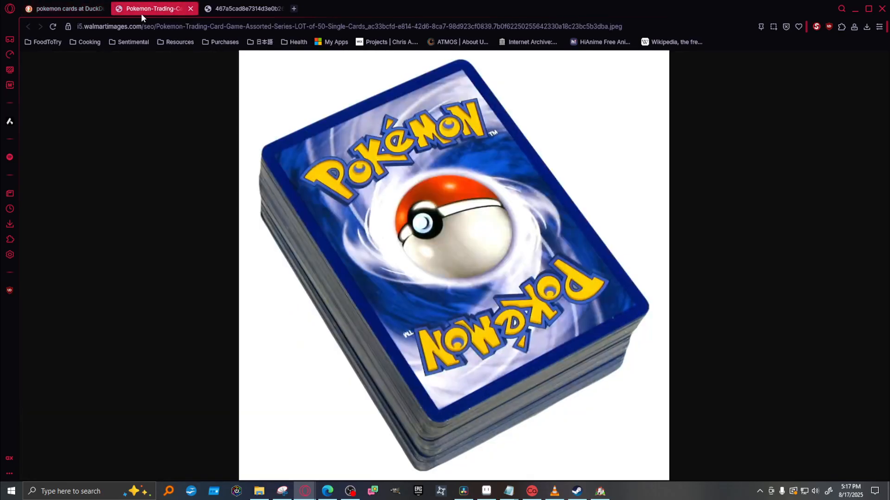
click(263, 11)
click(41, 8)
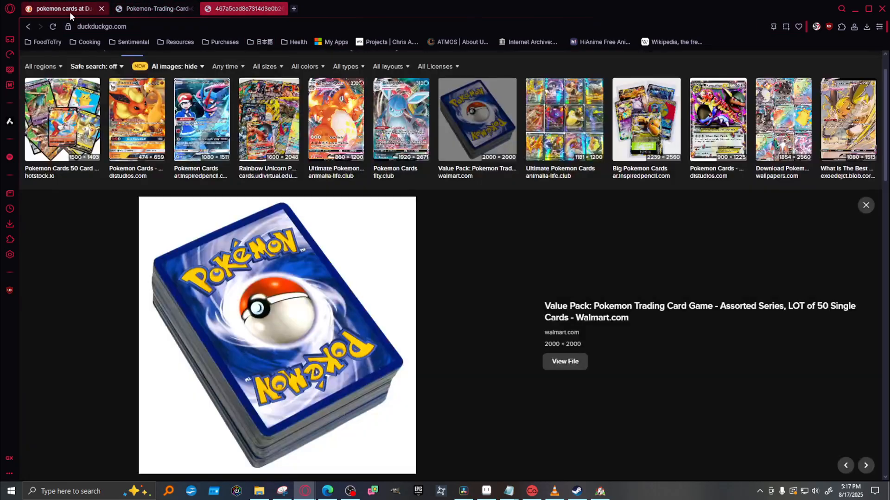
Change the image search query to "poker cards" and run the search.
scroll(310, 132, up, 1)
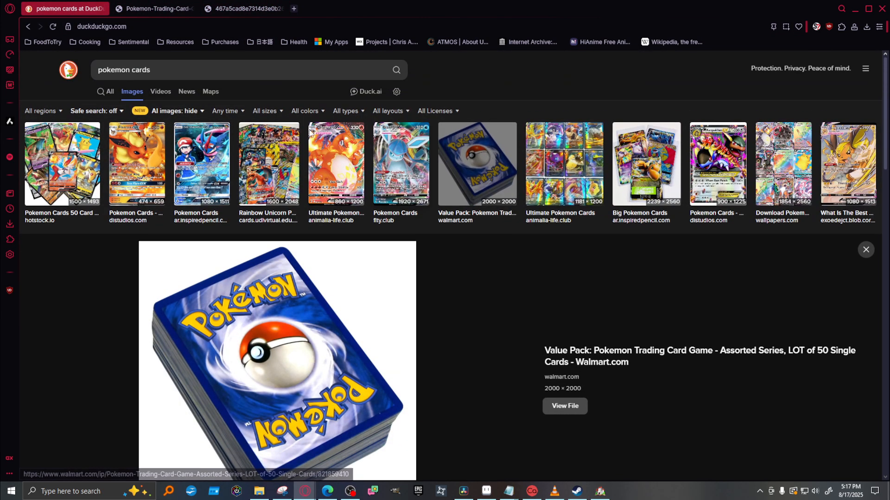
double_click(134, 71)
text(po)
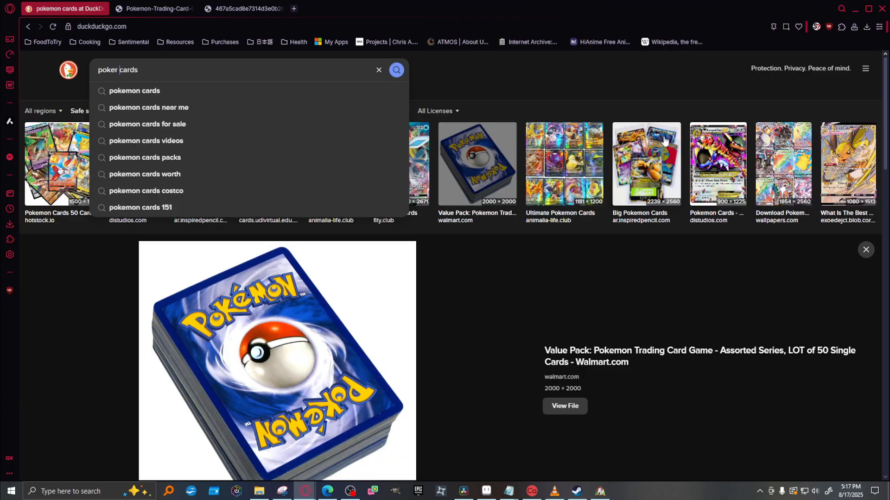
text(ker)
key(Return)
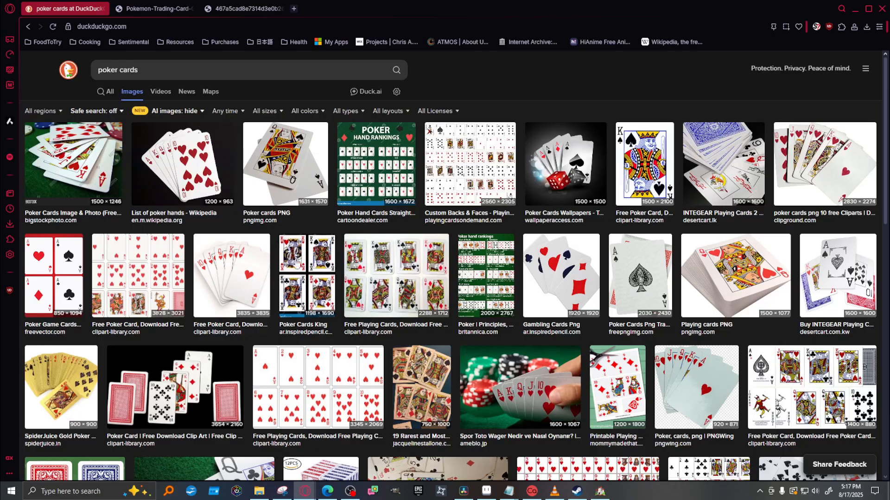
Compare the LotFancy playing cards result with the Pokemon deck, open its full image, and browse more poker card results.
scroll(332, 241, down, 7)
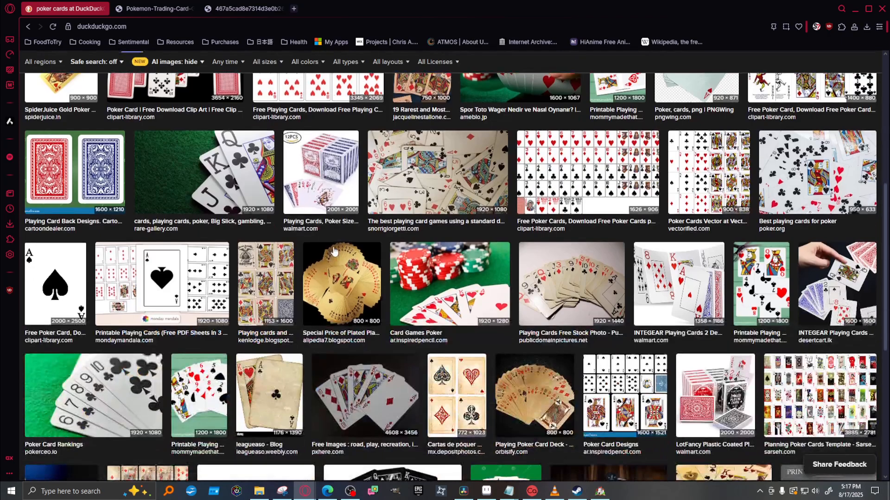
click(720, 392)
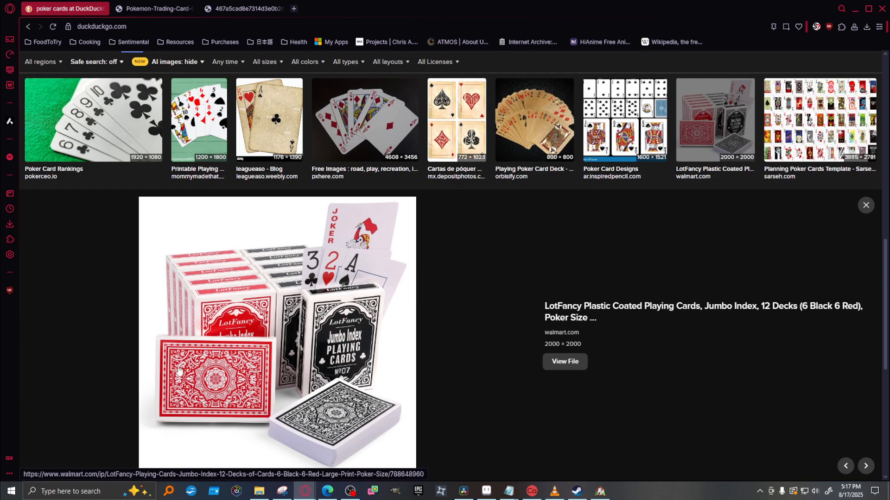
click(157, 9)
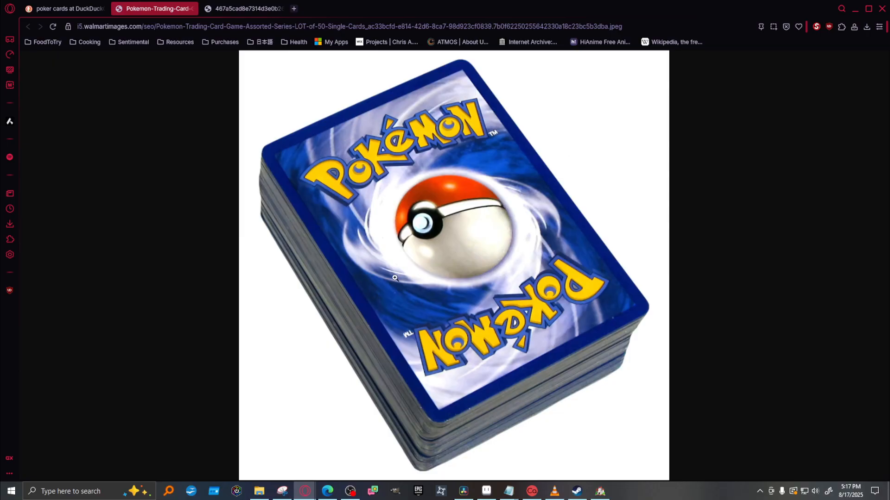
click(82, 12)
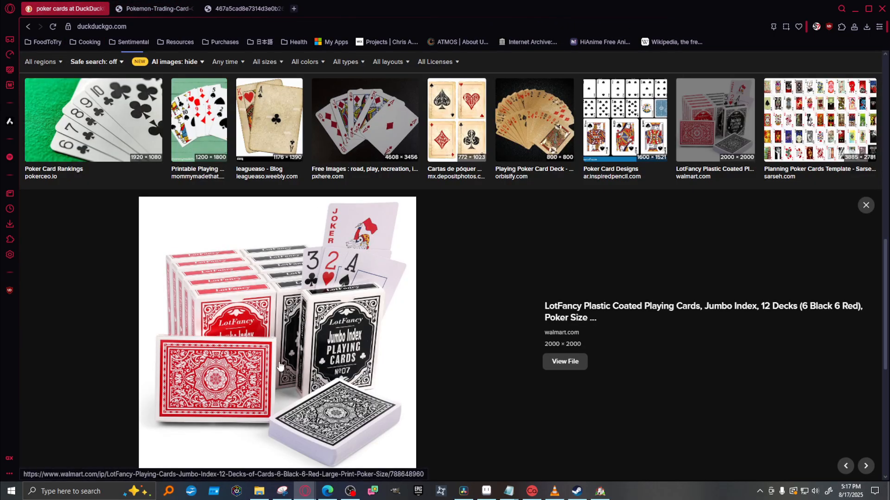
click(573, 363)
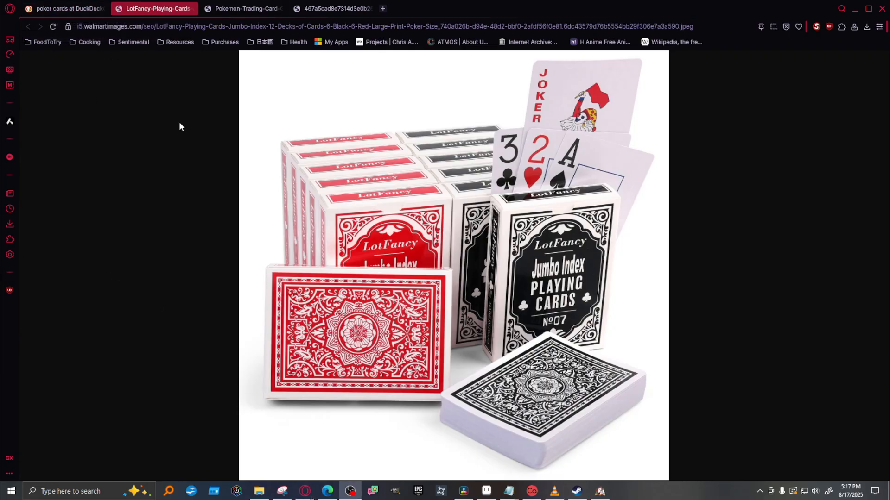
click(76, 8)
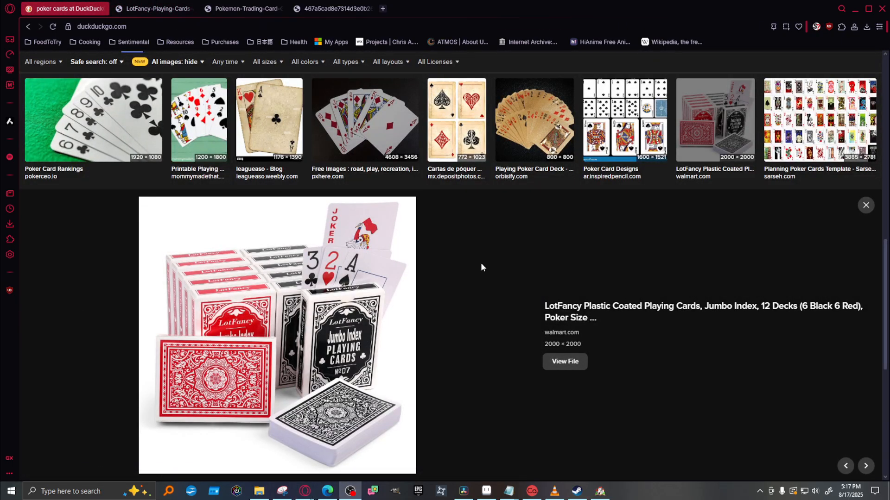
scroll(480, 267, down, 7)
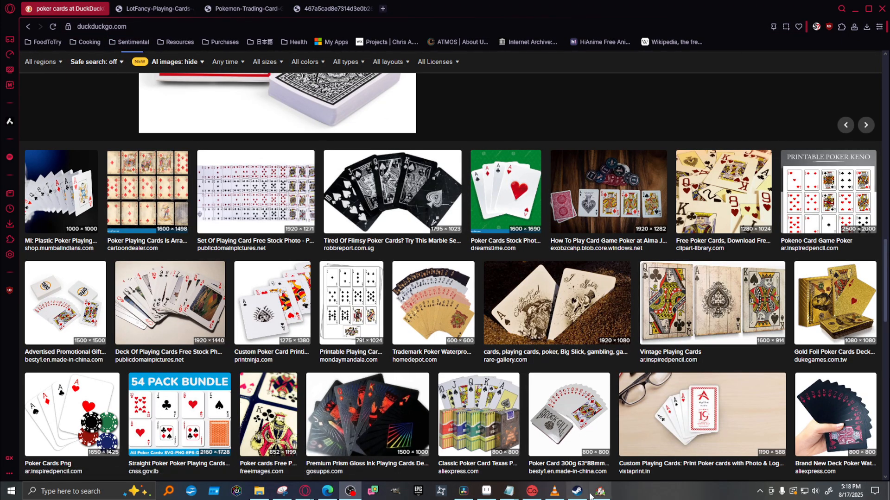
Close RPG Maker VX Ace along with its Character Generator, and exit Steam.
mouse_move(600, 491)
click(638, 427)
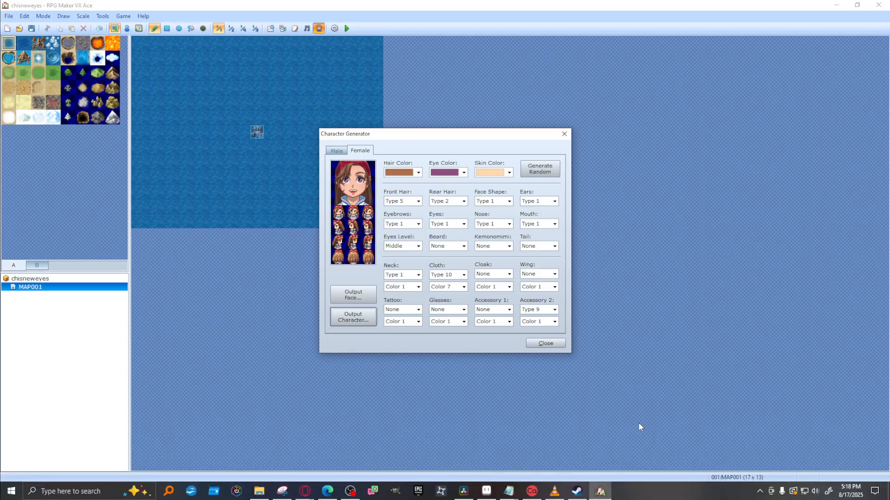
click(564, 134)
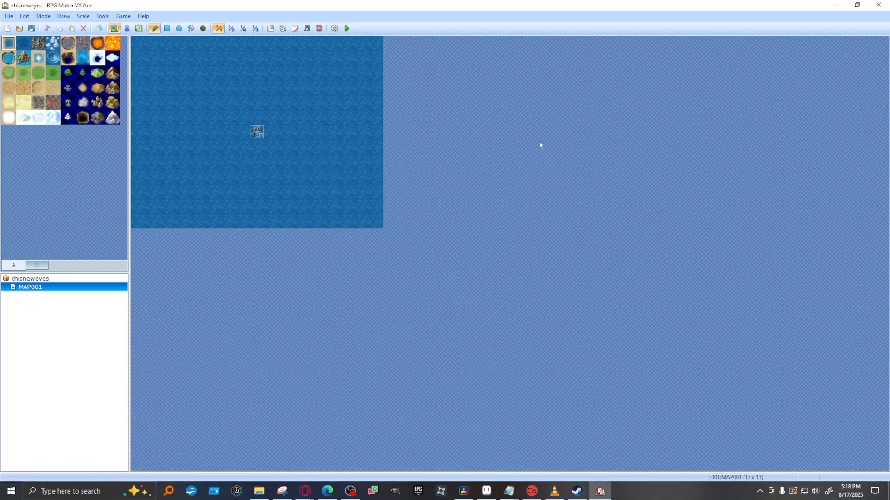
click(600, 492)
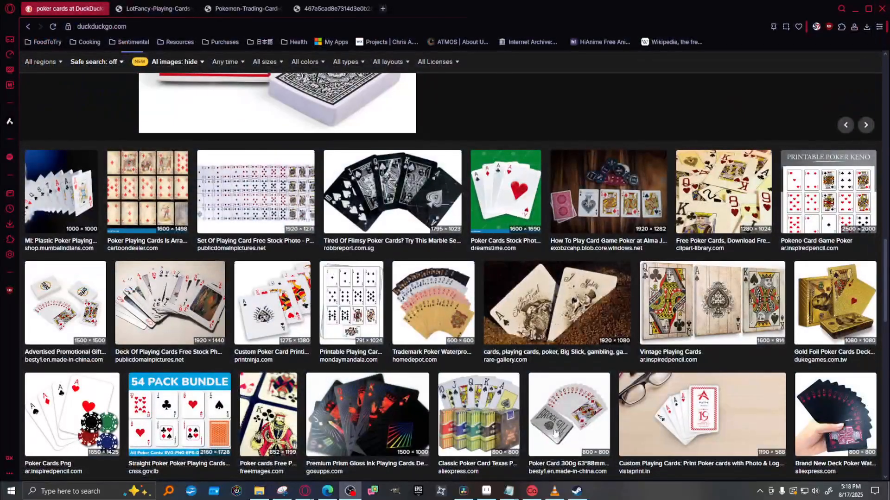
right_click(578, 492)
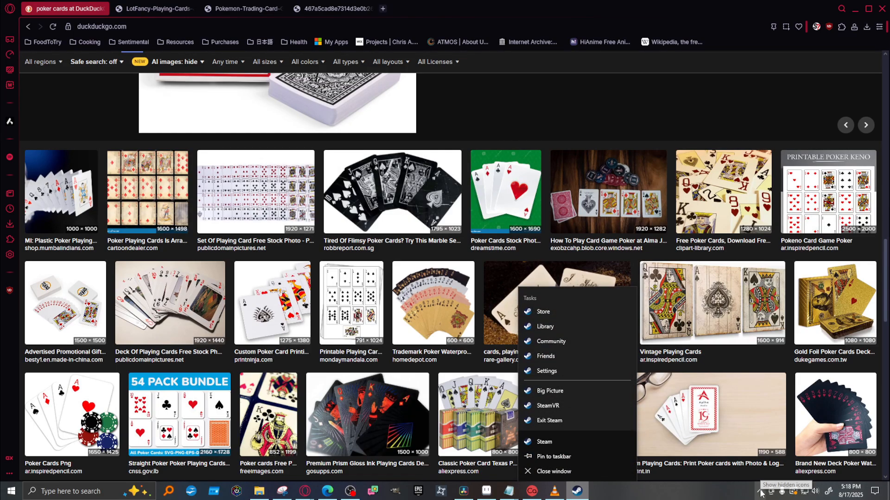
click(546, 421)
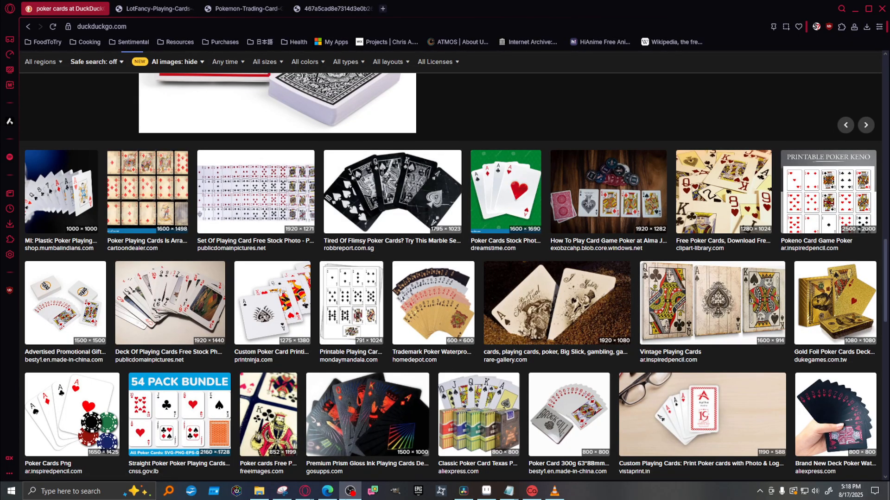
Switch to Aseprite and view EP5-02.aseprite at 50% zoom around frame 1776.
click(486, 492)
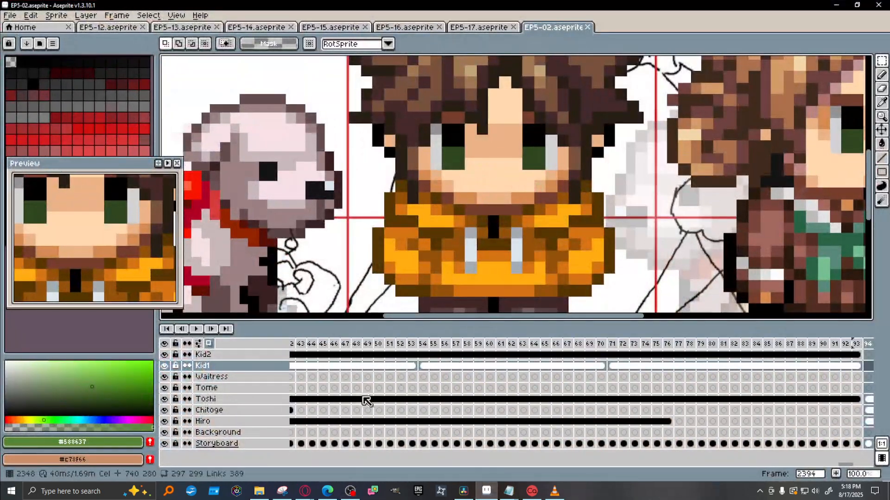
key(minus)
key(minus)
key(plus)
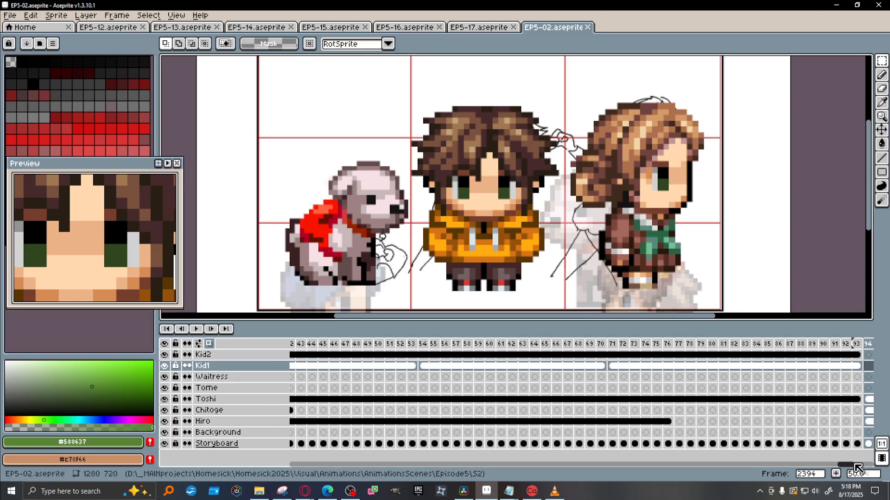
drag(858, 468, 753, 474)
click(497, 345)
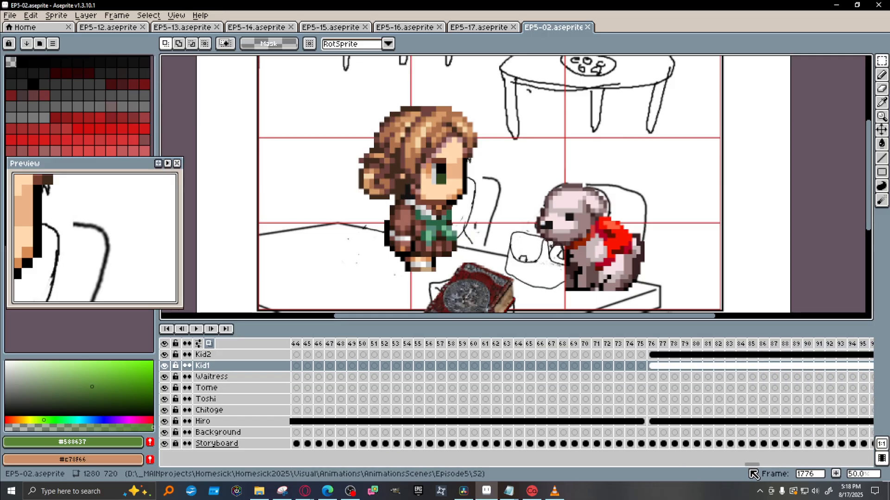
Go to frame 1970, the close-up of Hiro, in the EP5-02.aseprite timeline.
click(665, 344)
click(586, 344)
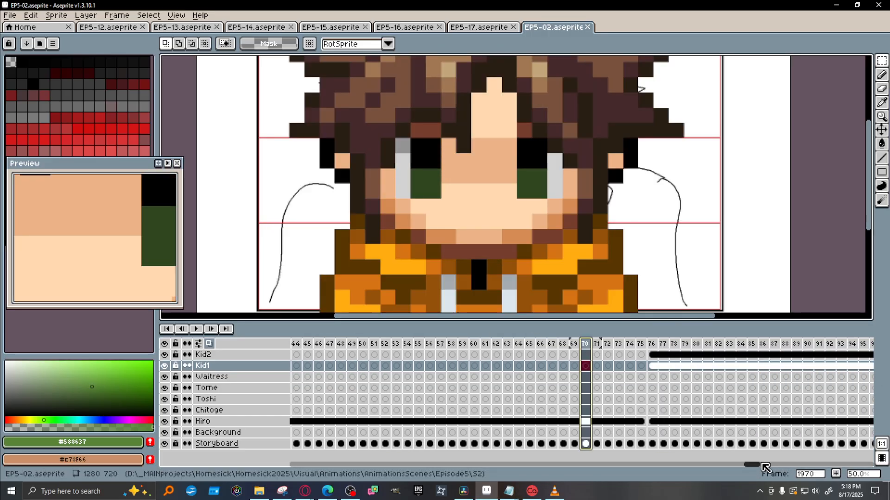
drag(756, 465, 744, 465)
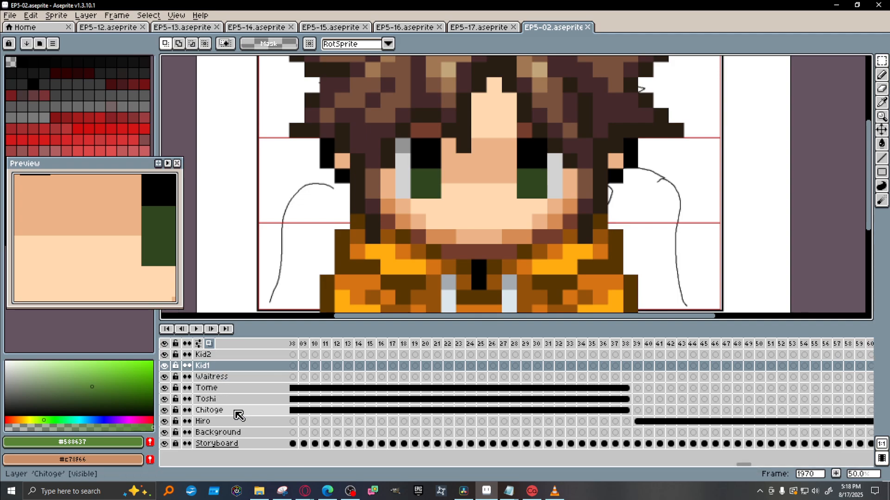
Add a new layer directly above the Hiro layer and name it "Pokermans".
click(250, 424)
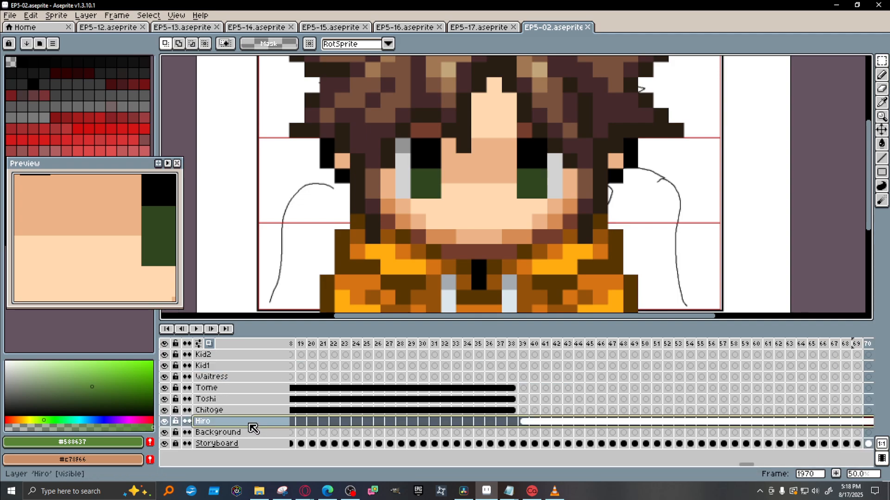
right_click(252, 428)
mouse_move(268, 409)
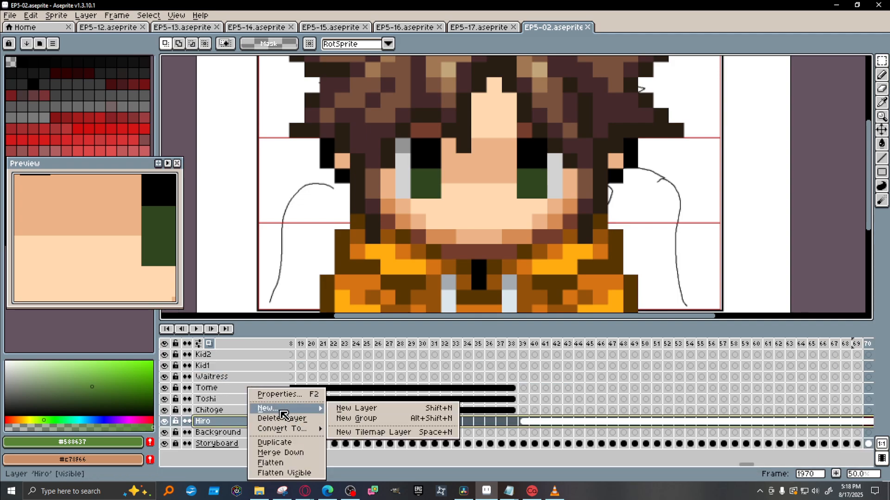
click(369, 409)
double_click(223, 421)
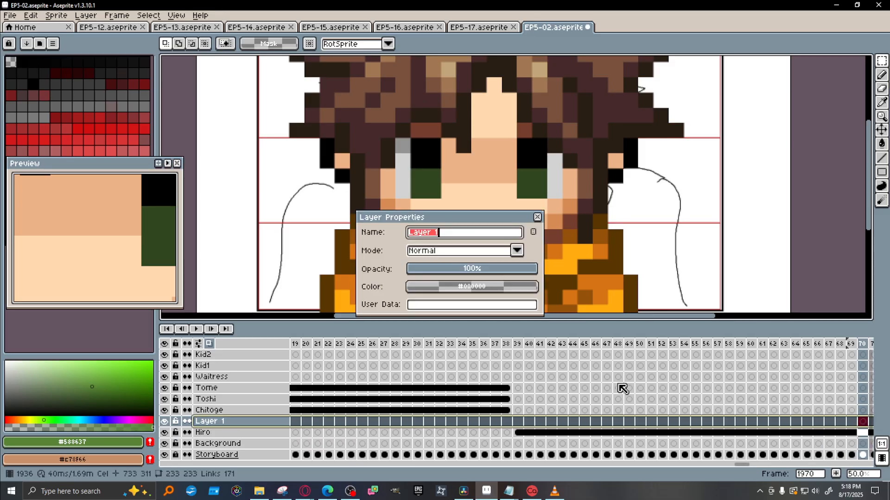
text(Pokwe)
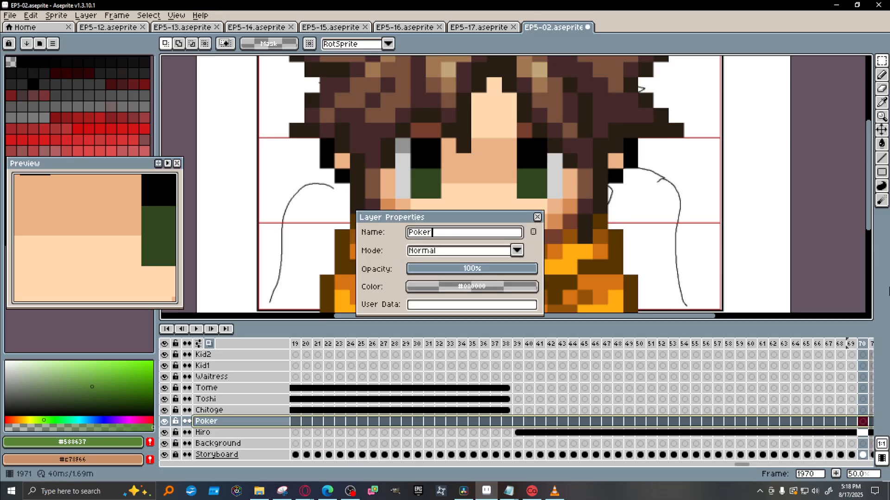
text(mans)
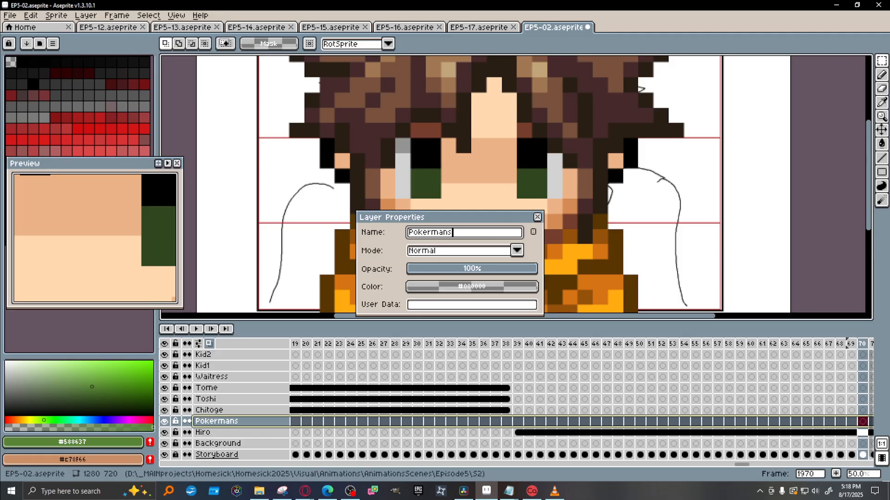
click(536, 217)
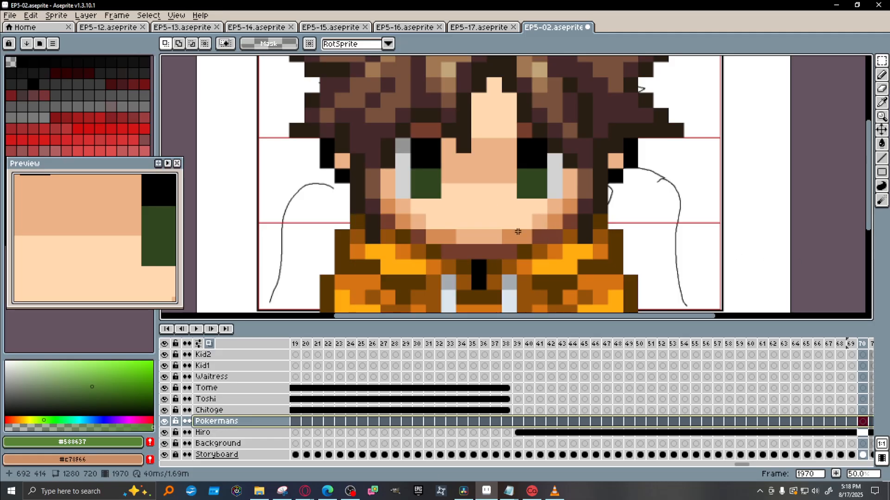
Set the Hiro layer's label color to the orange preset, #f7a547.
click(242, 434)
double_click(242, 435)
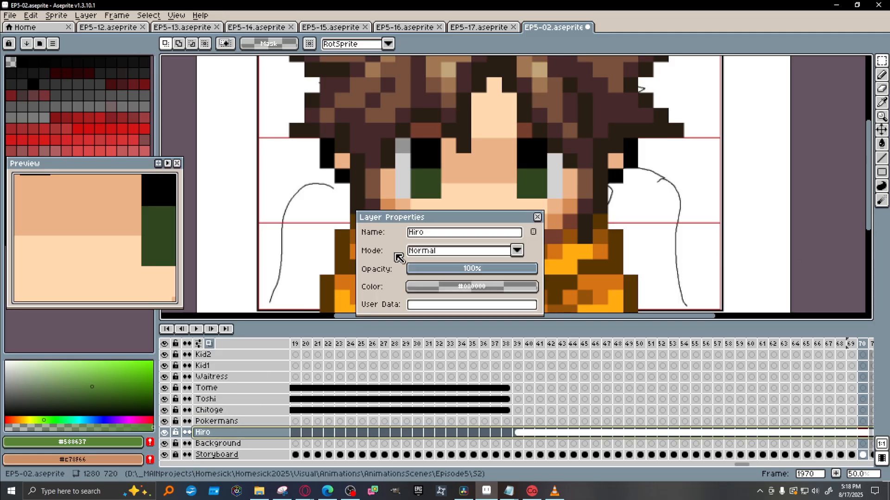
click(491, 287)
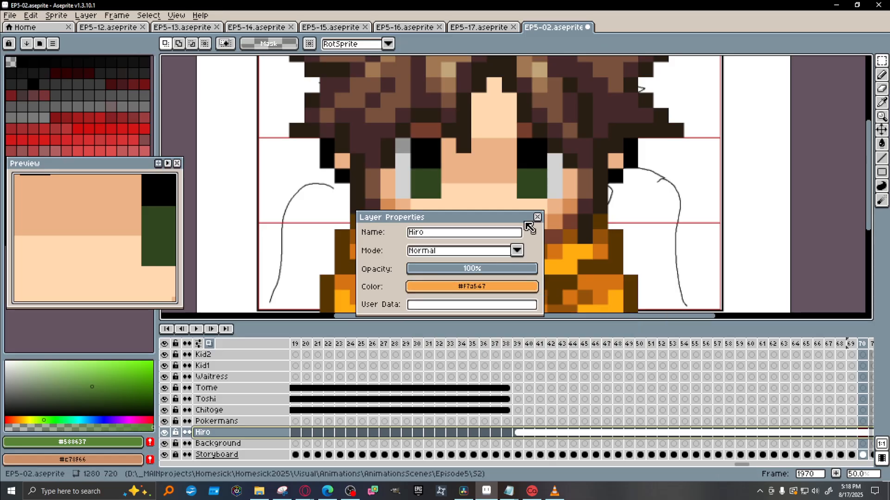
click(453, 304)
click(537, 218)
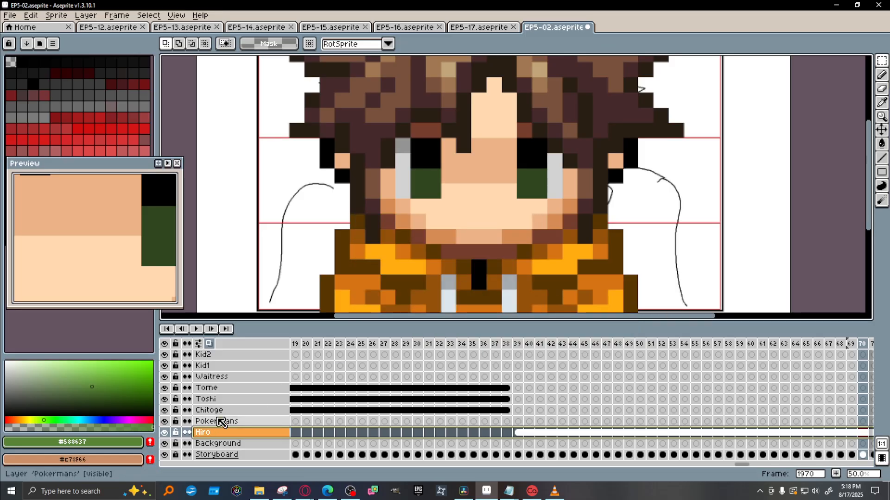
Give the Chitoge layer the green preset as its label color.
click(255, 411)
double_click(254, 411)
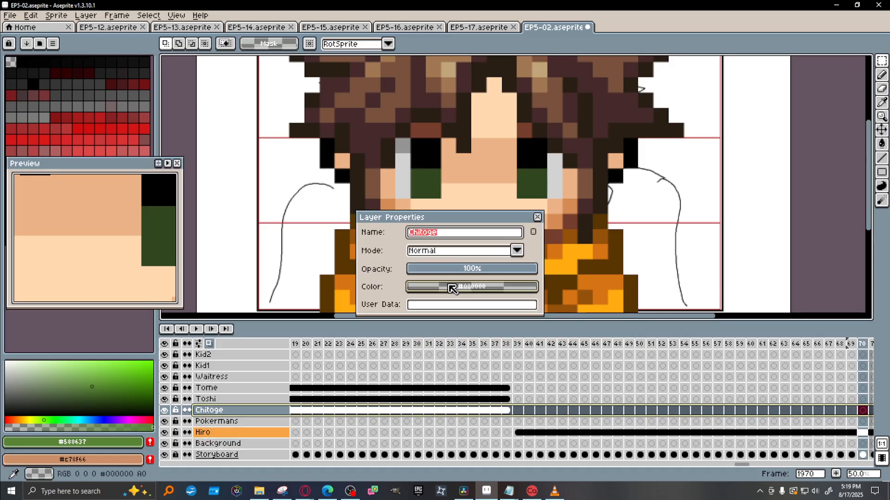
click(453, 286)
click(491, 305)
click(537, 217)
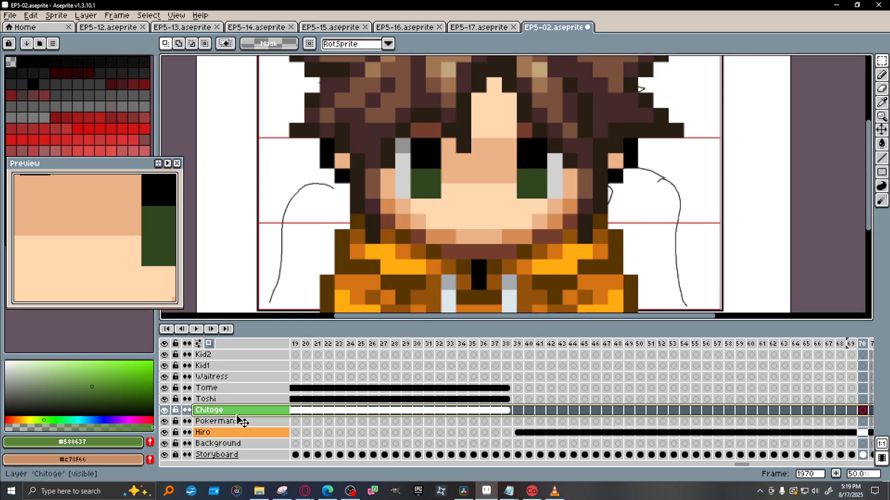
Set the Toshi layer's label color to the red preset, #fe5b59.
double_click(229, 399)
click(459, 287)
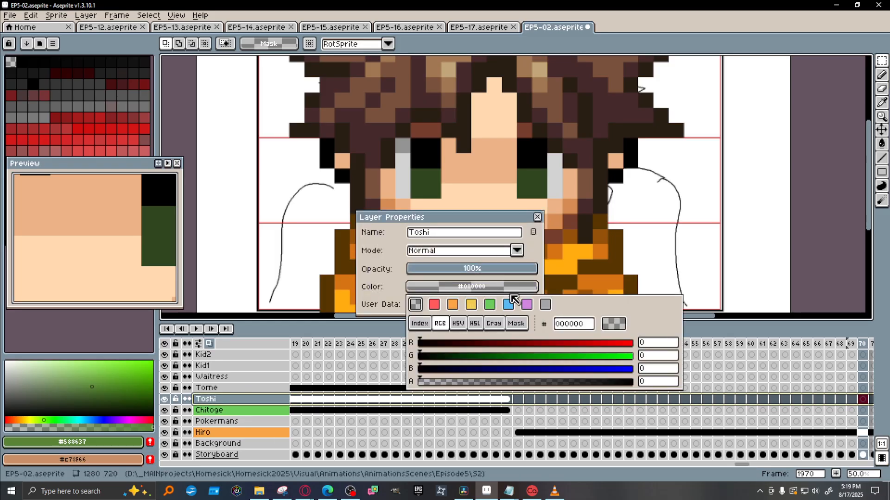
click(463, 288)
click(433, 289)
click(434, 304)
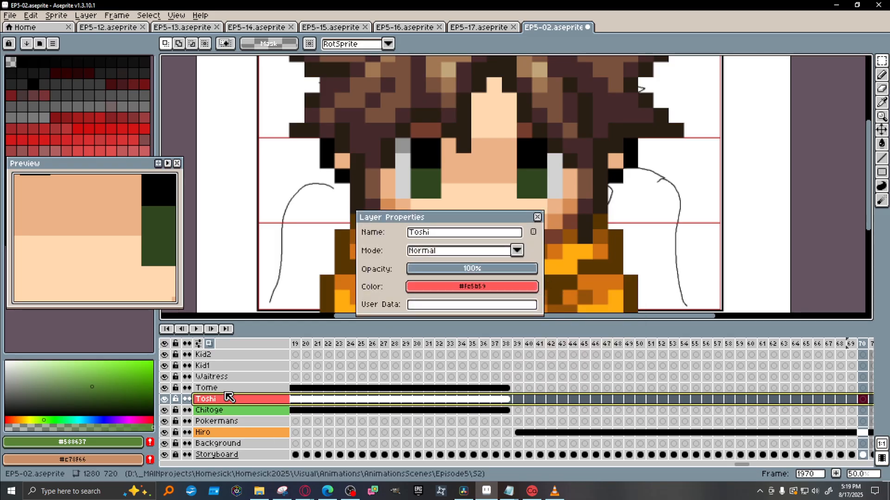
click(537, 217)
Set the Tome layer's label color to an opaque dark red, #830000.
double_click(249, 388)
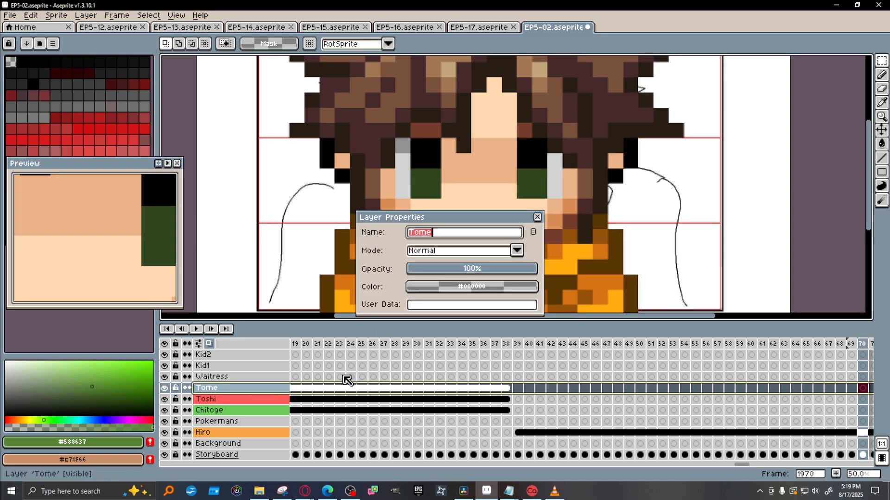
click(498, 288)
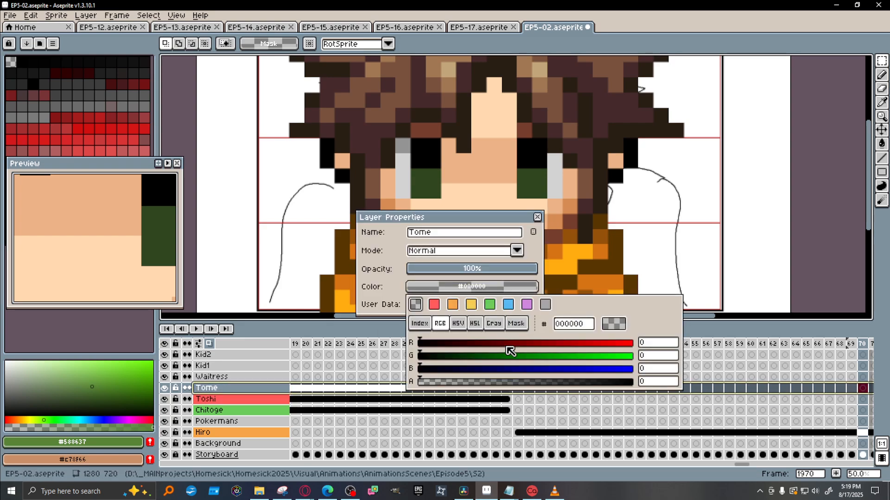
click(528, 343)
drag(535, 384, 659, 383)
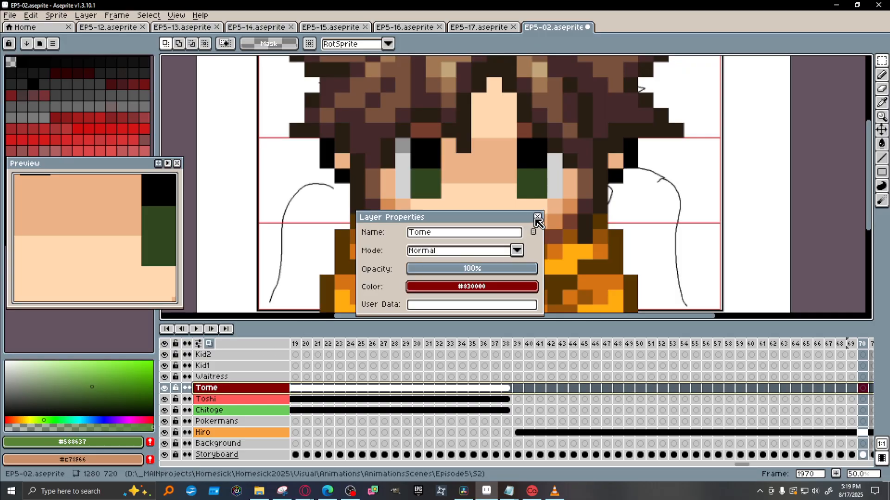
click(536, 219)
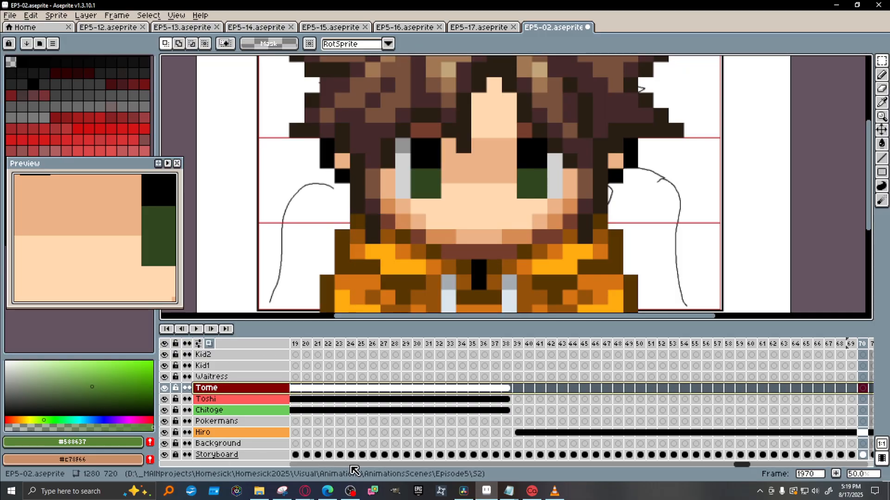
Hide the Hiro layer at frame 1970 to expose the storyboard sketch of the Pokermon cards.
drag(745, 466, 749, 466)
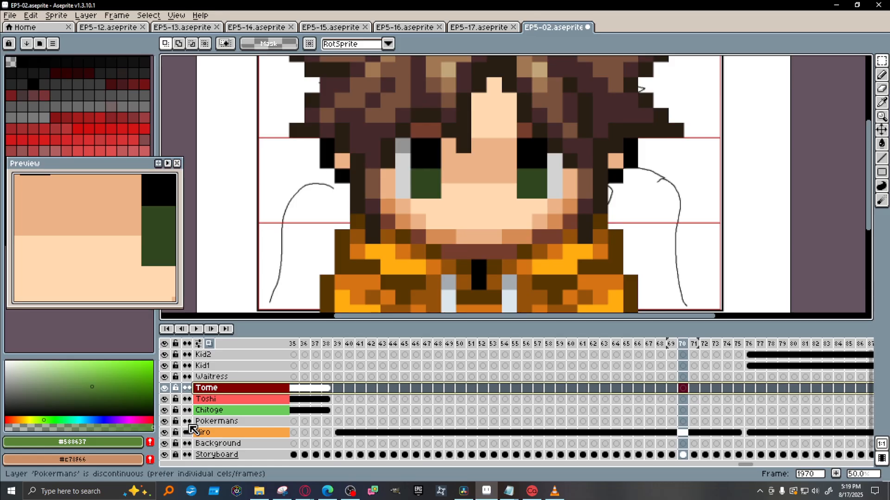
click(165, 432)
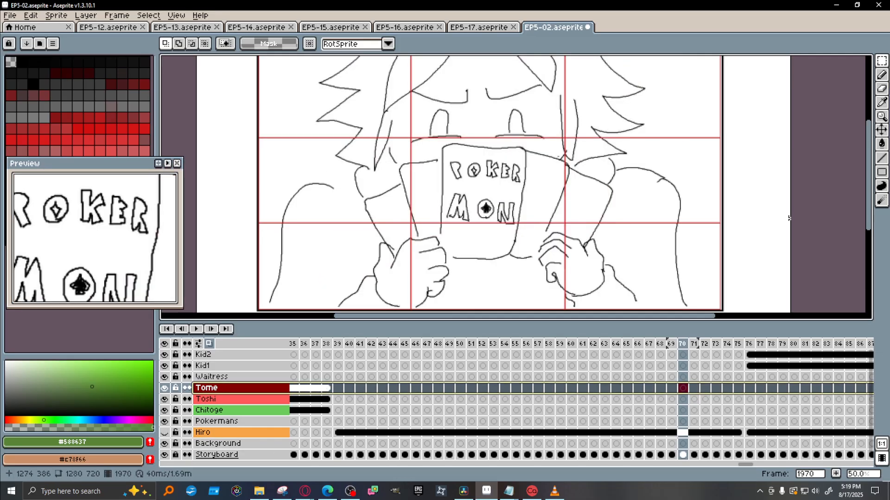
mouse_move(868, 217)
mouse_down()
mouse_move(871, 234)
mouse_move(871, 225)
mouse_up()
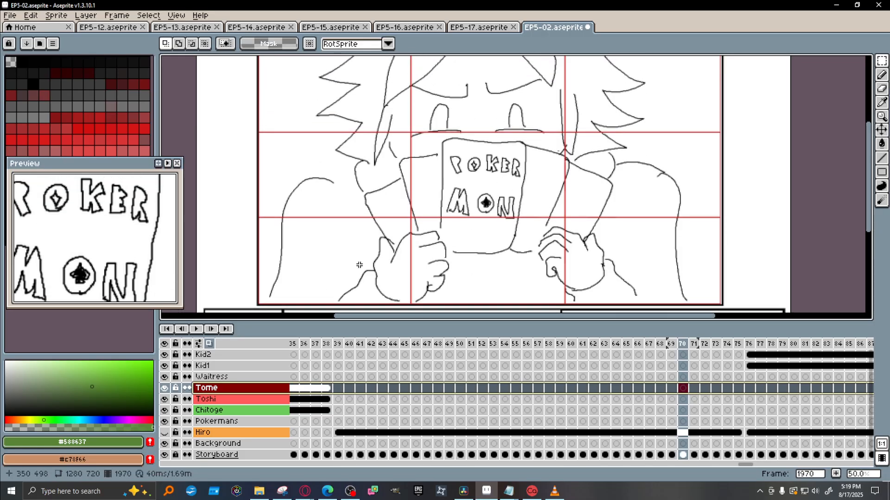
Switch to the Opera window with the card references and enlarge the photo of two hands holding red cards.
click(328, 492)
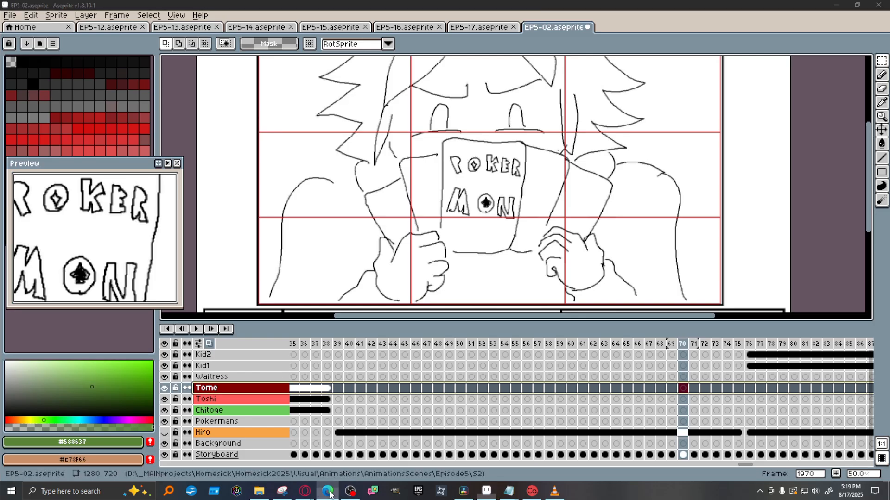
mouse_move(305, 491)
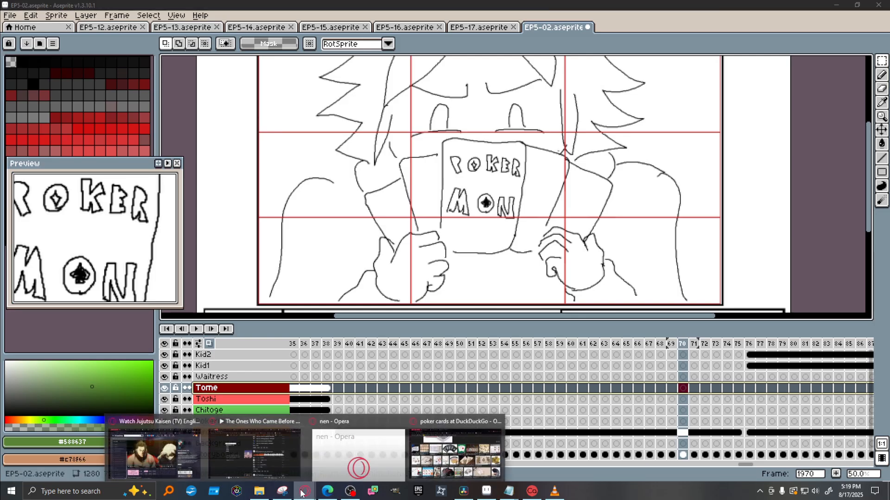
click(484, 448)
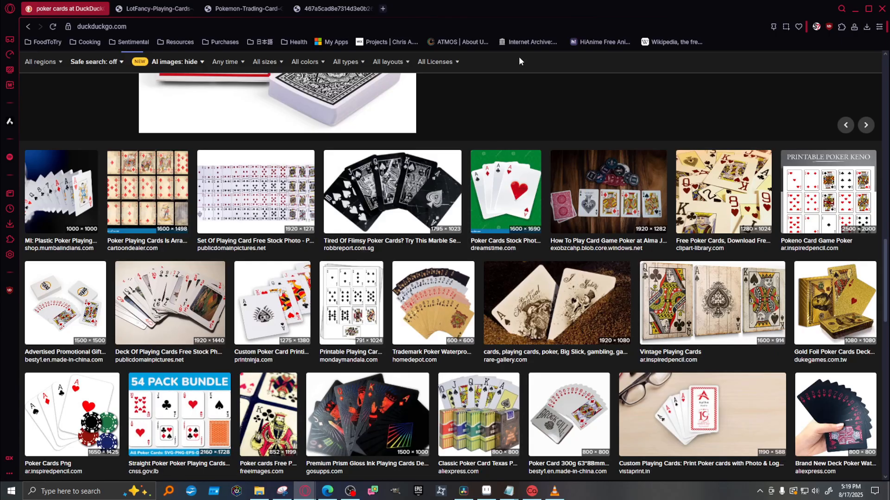
scroll(421, 209, up, 14)
key(ctrl+Tab)
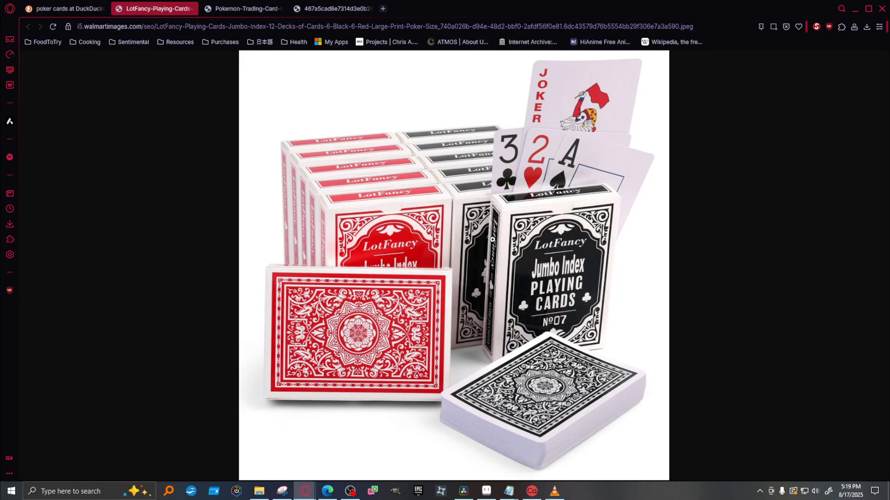
click(252, 4)
click(332, 5)
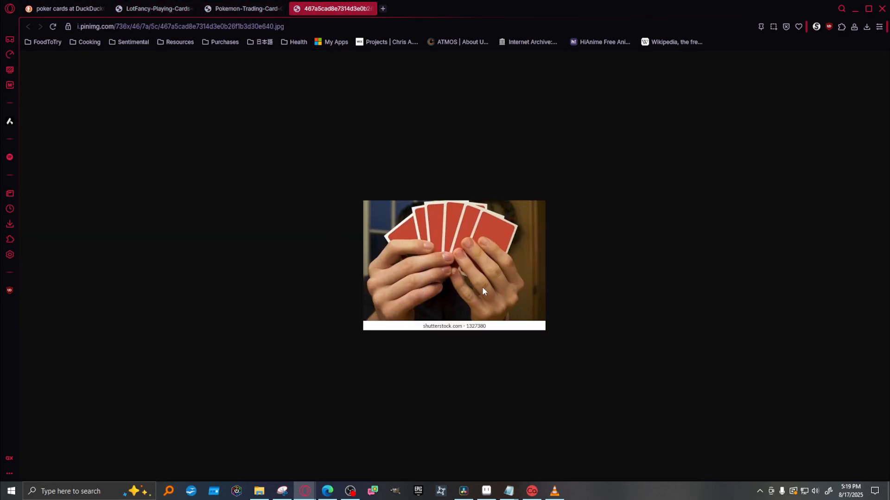
scroll(505, 224, up, 5)
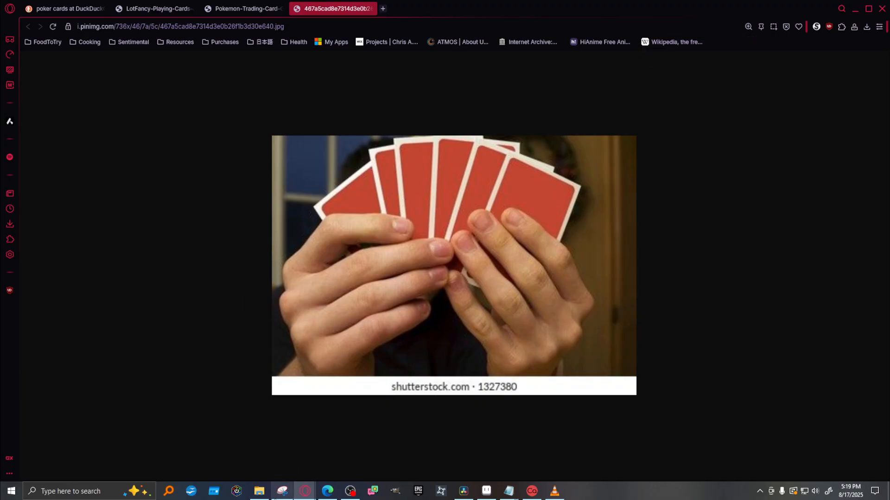
Capture the enlarged photo of hands holding cards as a rectangular snip with the Snipping Tool.
click(282, 491)
right_click(282, 491)
click(290, 73)
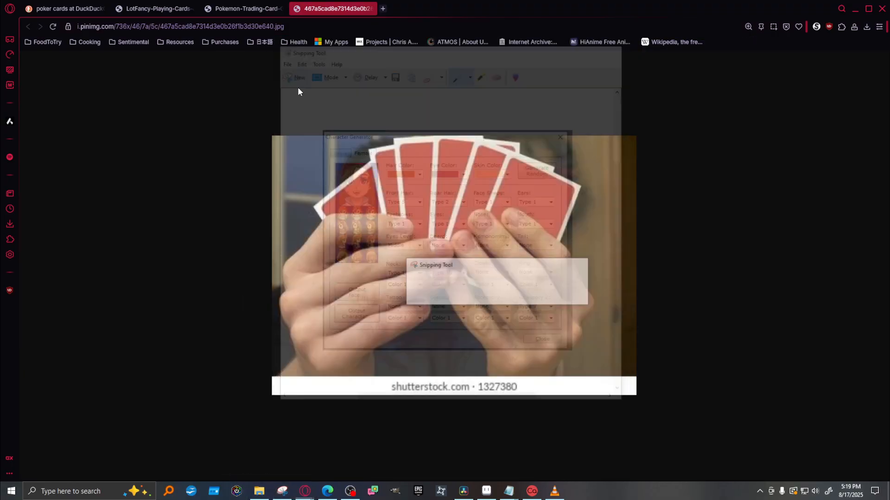
drag(268, 395, 659, 133)
Look through the Snipping Tool's window commands, tool options and snip modes without changing any setting.
right_click(393, 57)
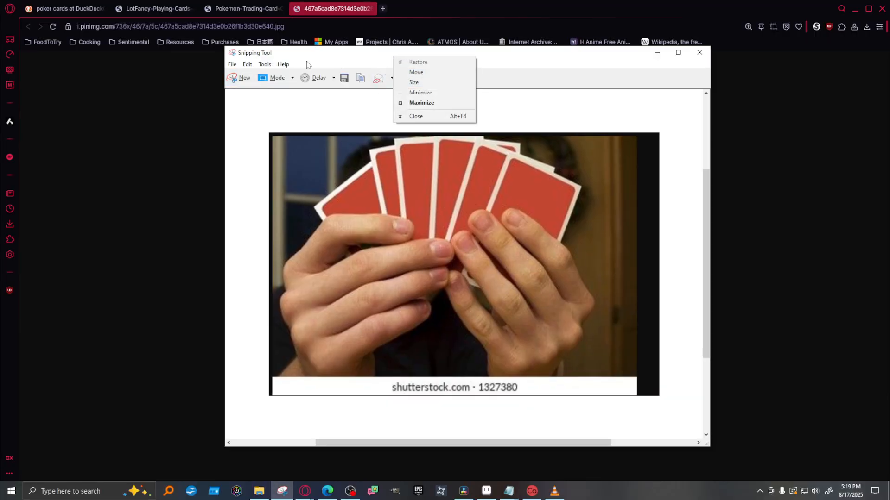
click(280, 65)
mouse_move(233, 66)
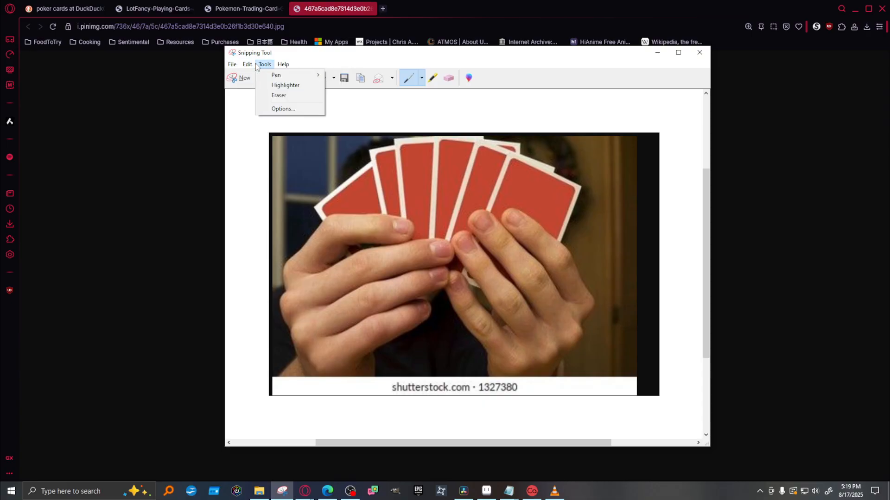
mouse_move(282, 64)
click(279, 108)
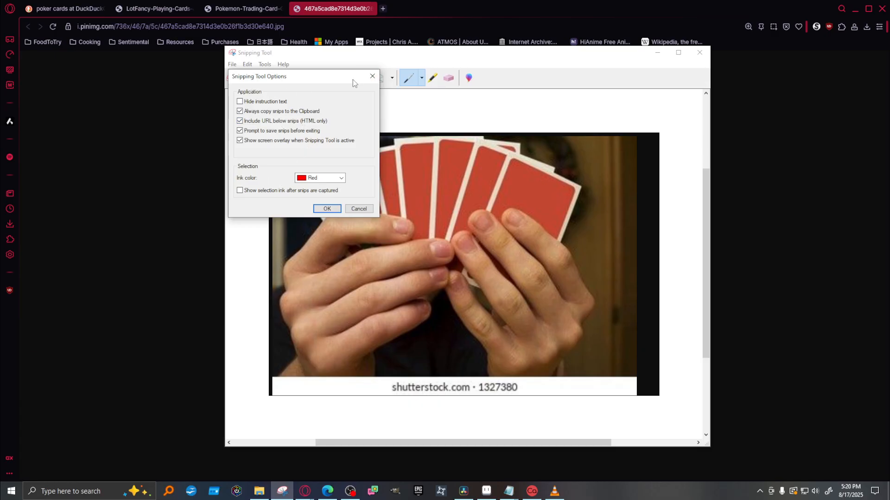
click(372, 76)
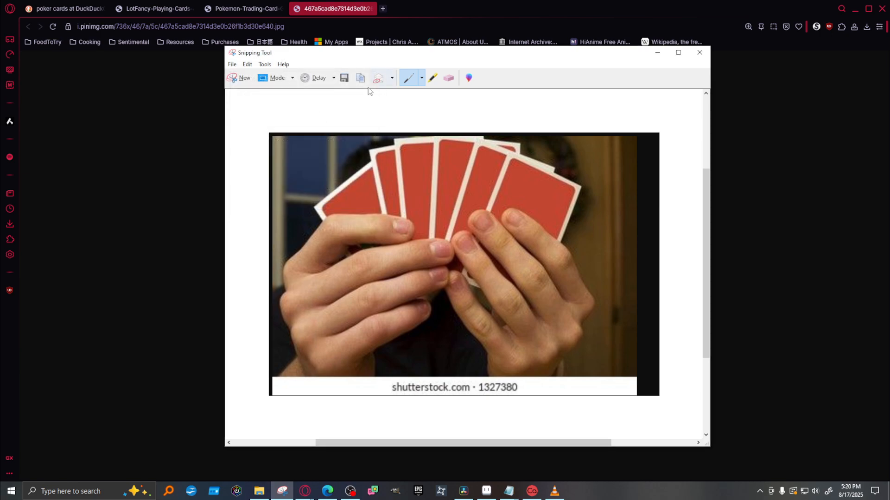
click(280, 80)
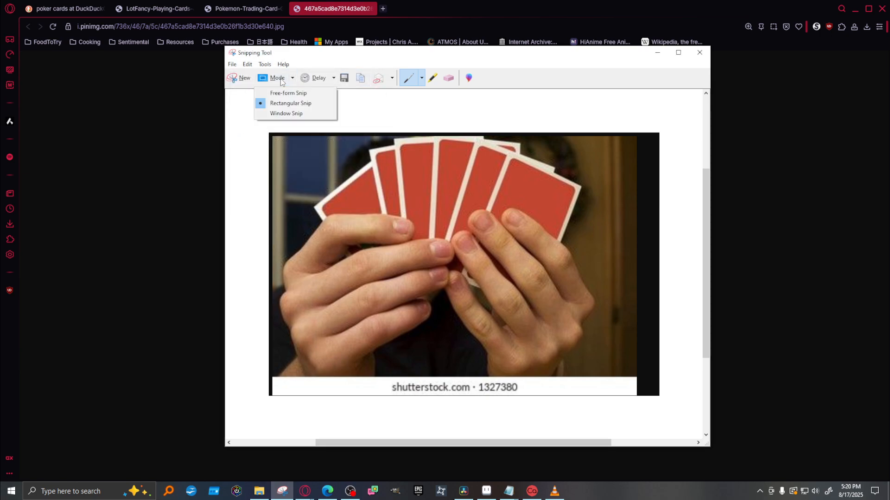
click(383, 69)
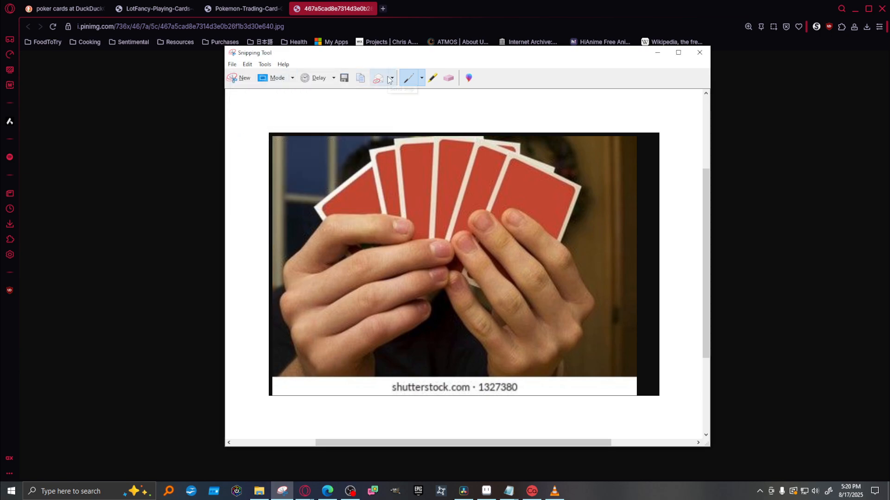
Move the Snipping Tool window partly off the browser photo and check its window and help commands.
right_click(278, 493)
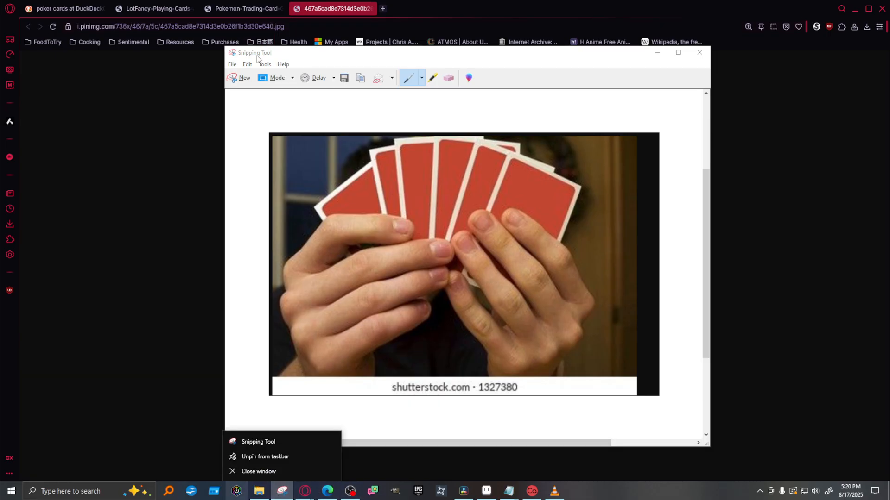
click(318, 60)
drag(319, 59, 459, 52)
right_click(495, 52)
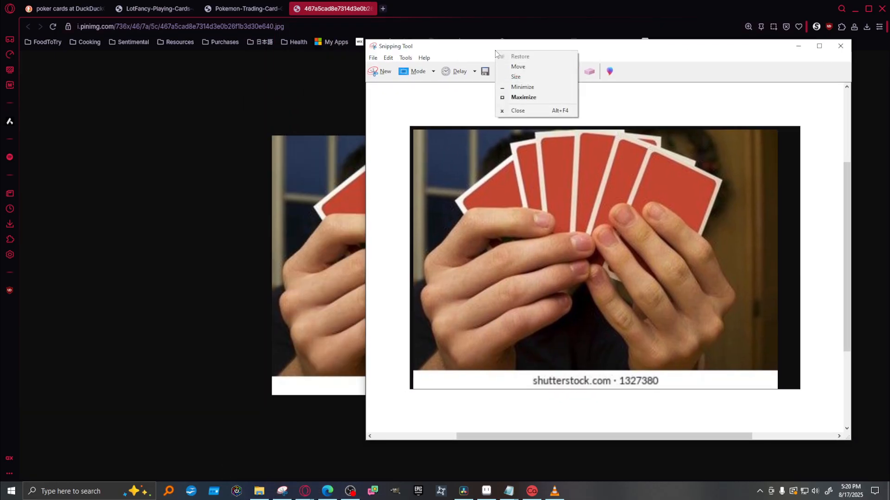
click(376, 60)
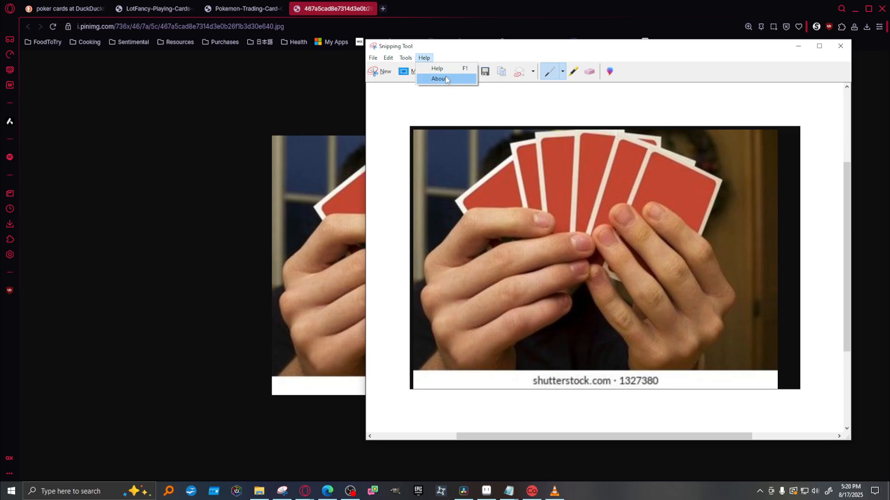
Minimize the browser and move the snipped image of hands holding cards off the drawing.
click(664, 51)
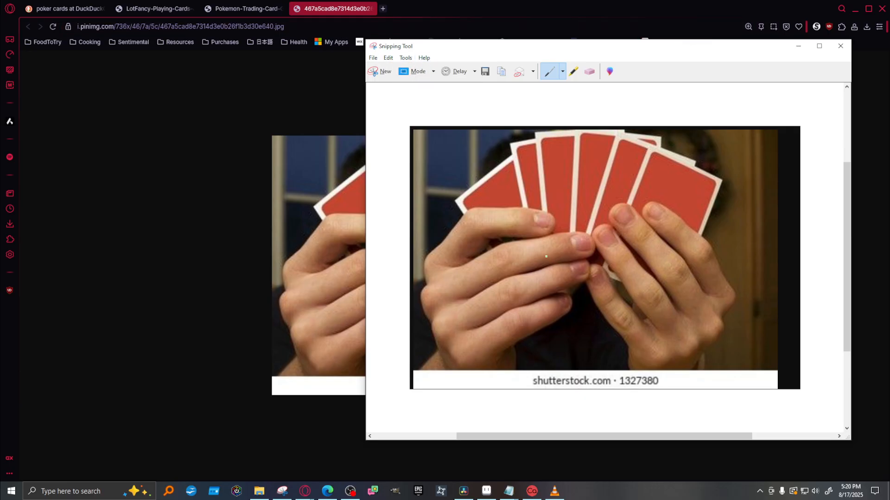
click(855, 9)
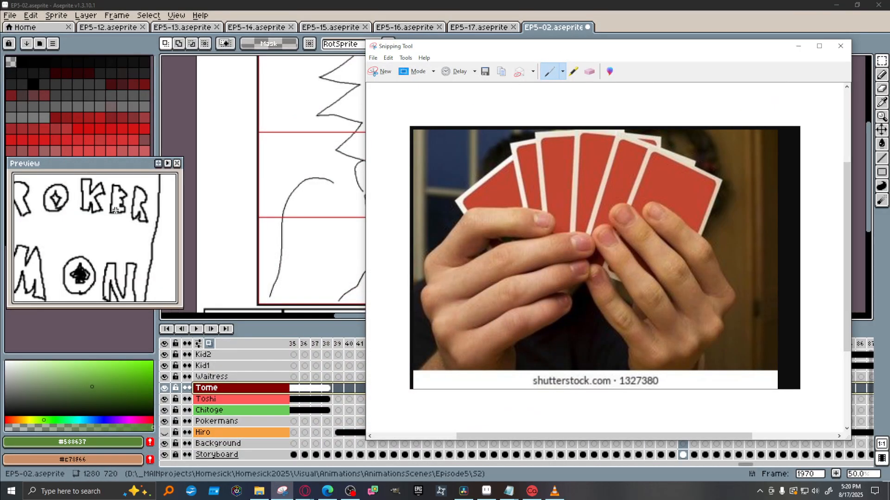
drag(577, 51, 0, 82)
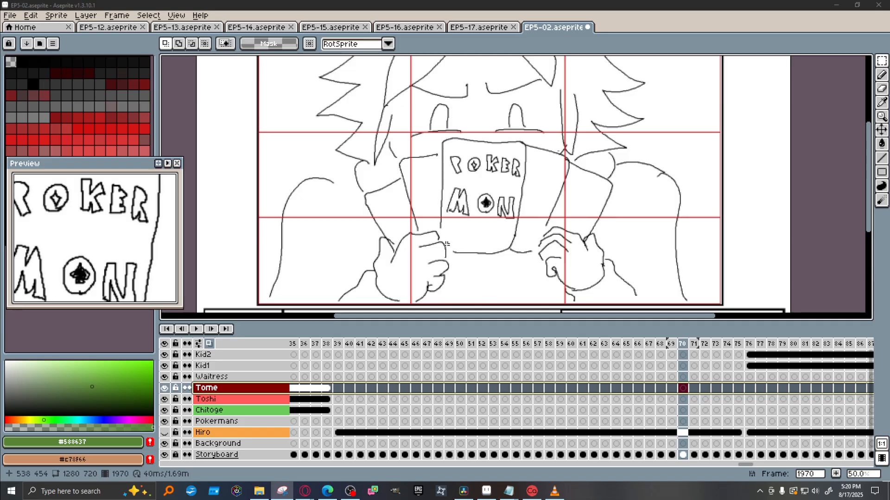
Go to the Tome cel at frame 1939, check the card-hand photo in the browser, and turn off onion skinning.
click(338, 388)
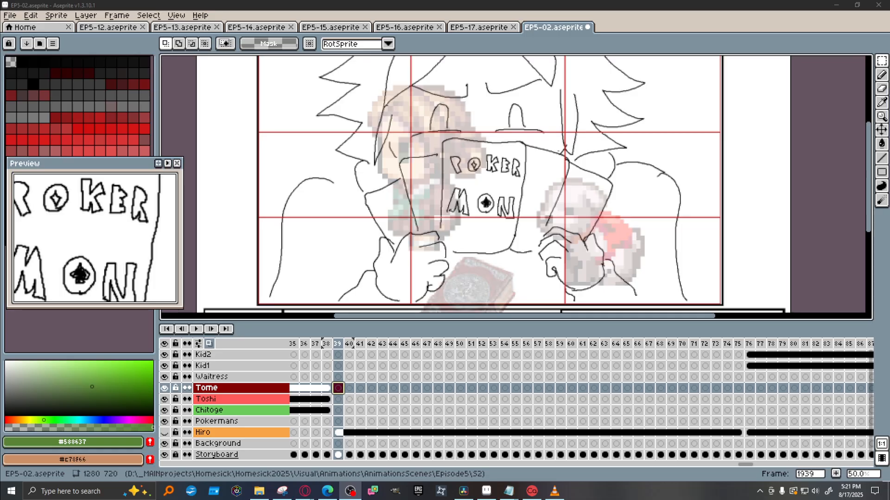
key(alt+Tab)
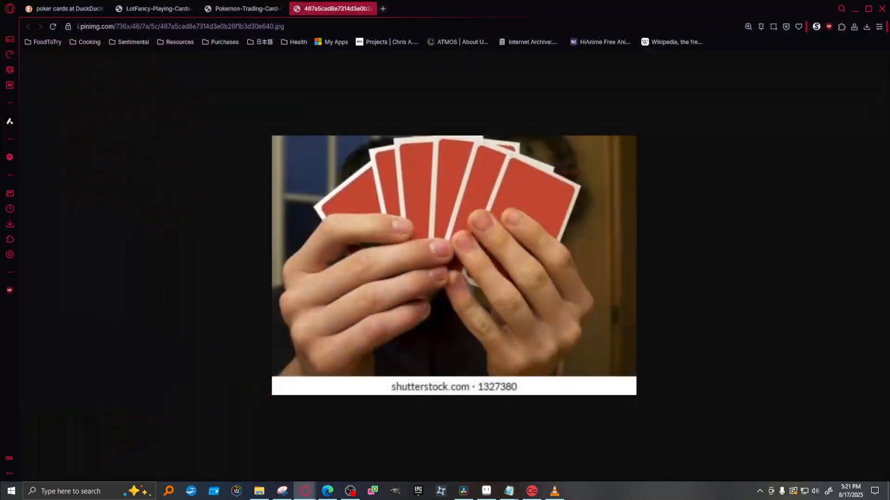
click(856, 9)
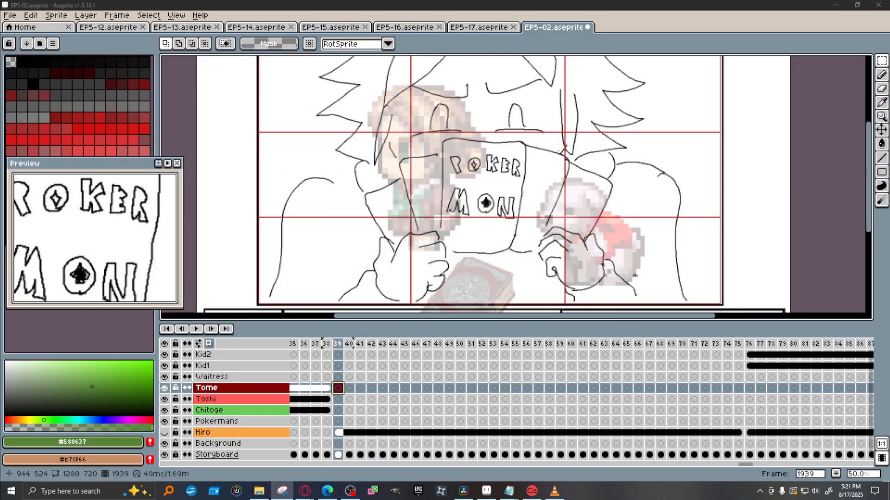
click(209, 344)
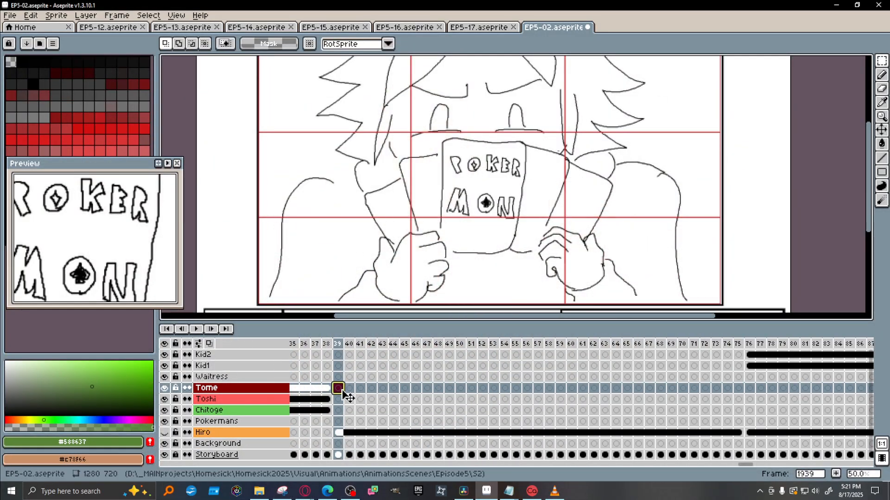
Compare frames 1938 and 1939, and ready the Pencil tool with black on the Pokermans cel at frame 1939.
click(328, 389)
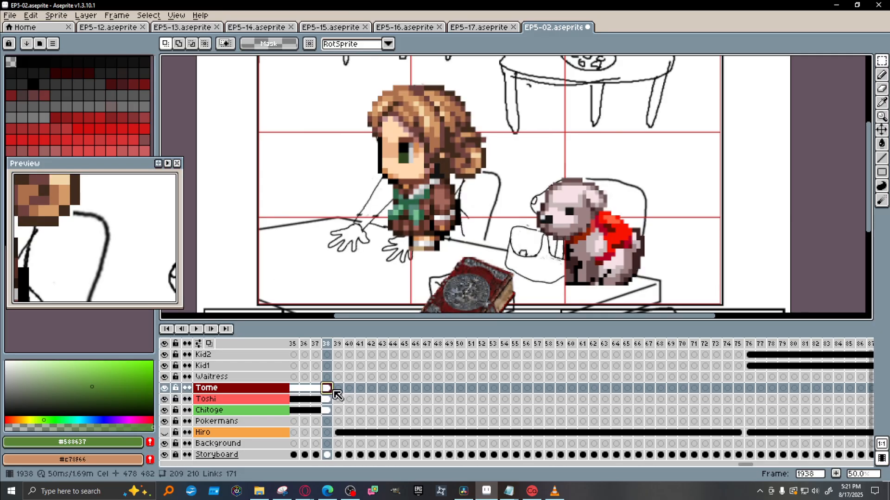
click(340, 392)
click(339, 421)
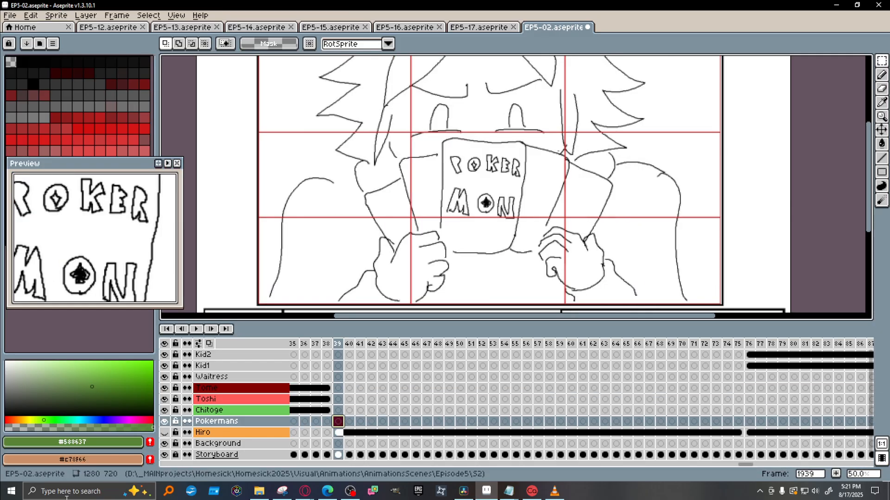
mouse_move(870, 151)
mouse_down()
mouse_move(869, 162)
mouse_move(869, 147)
mouse_up()
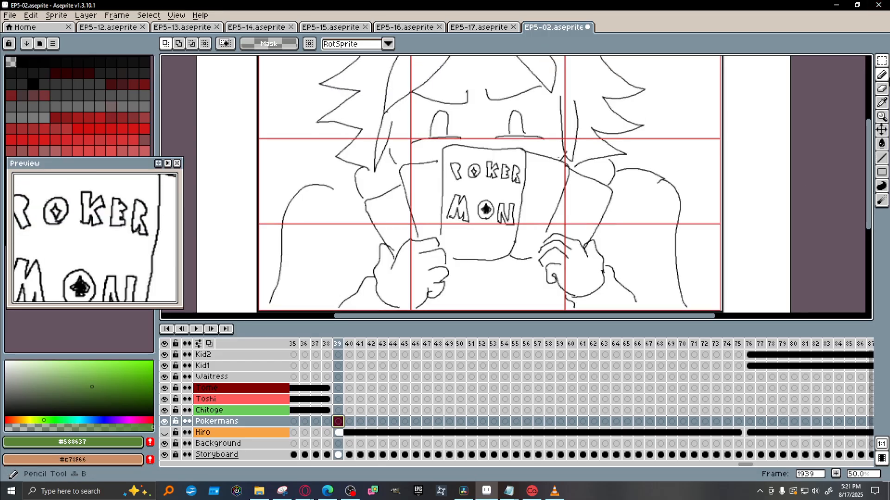
click(882, 74)
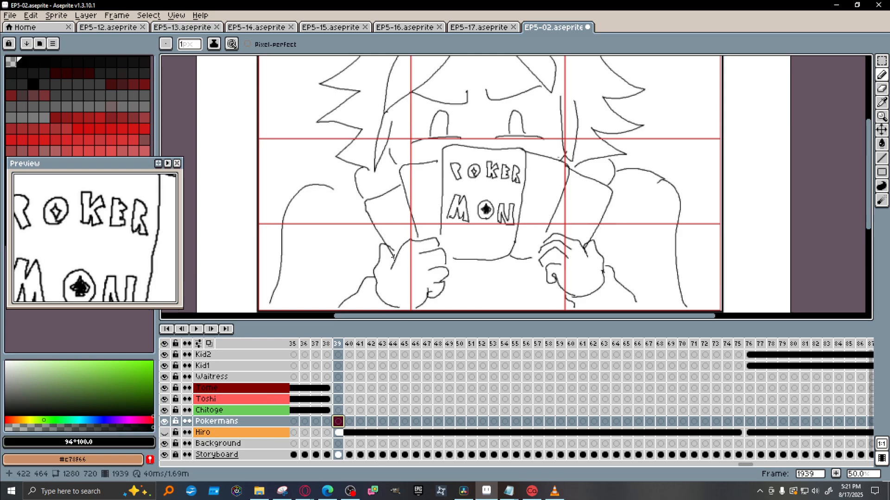
scroll(864, 190, down, 2)
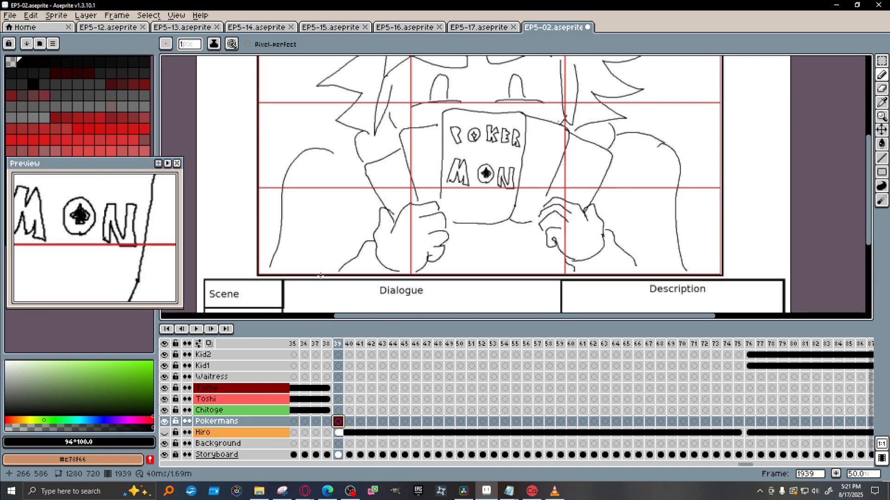
Toggle the Storyboard layer's visibility off and on to check what the other layers contain.
click(167, 456)
click(169, 455)
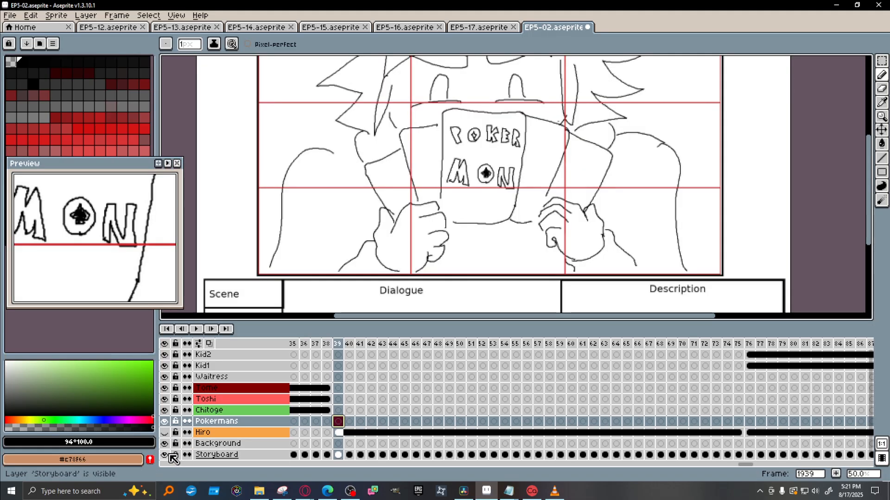
click(169, 455)
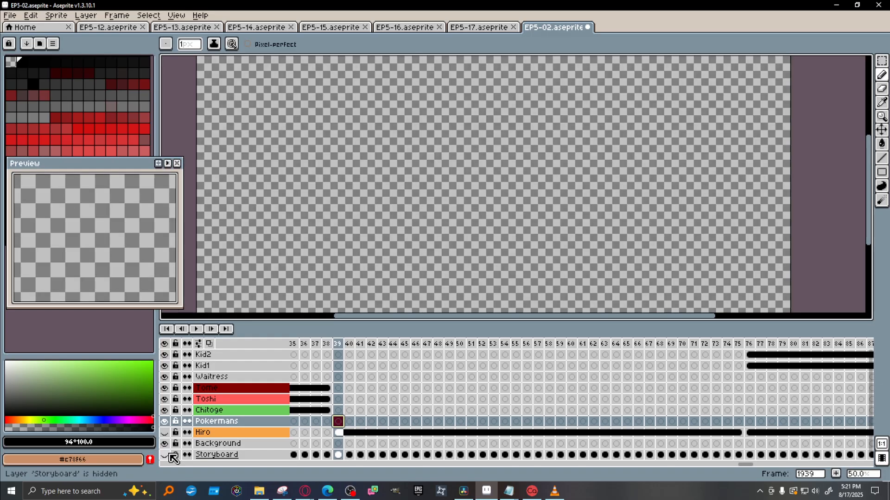
click(169, 455)
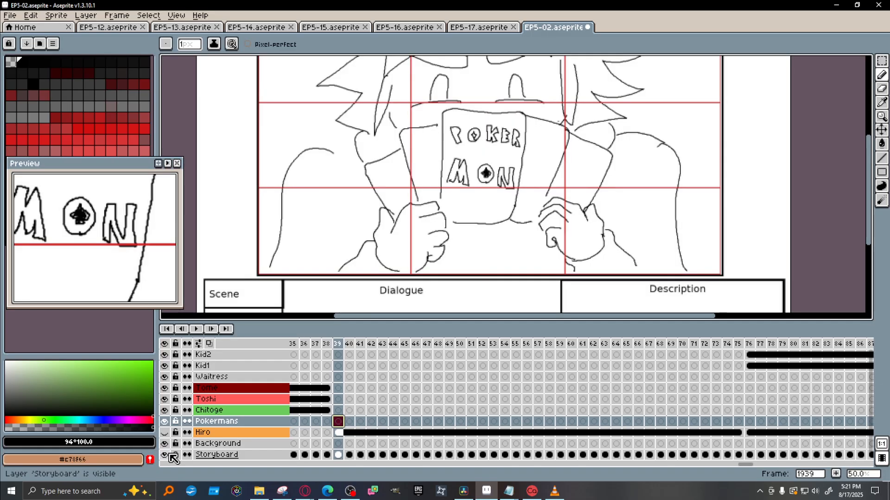
On the Background layer at frame 1939, cover most of the storyboard sketch with white using the Filled Rectangle tool.
click(338, 444)
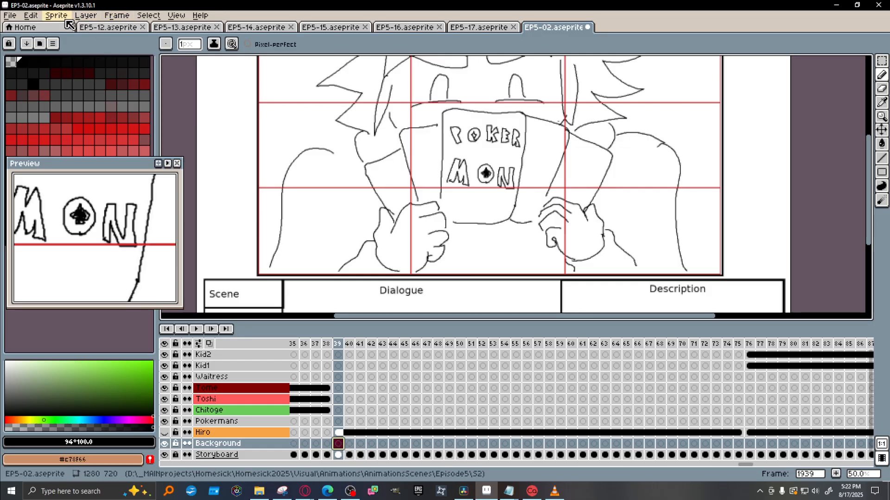
click(881, 61)
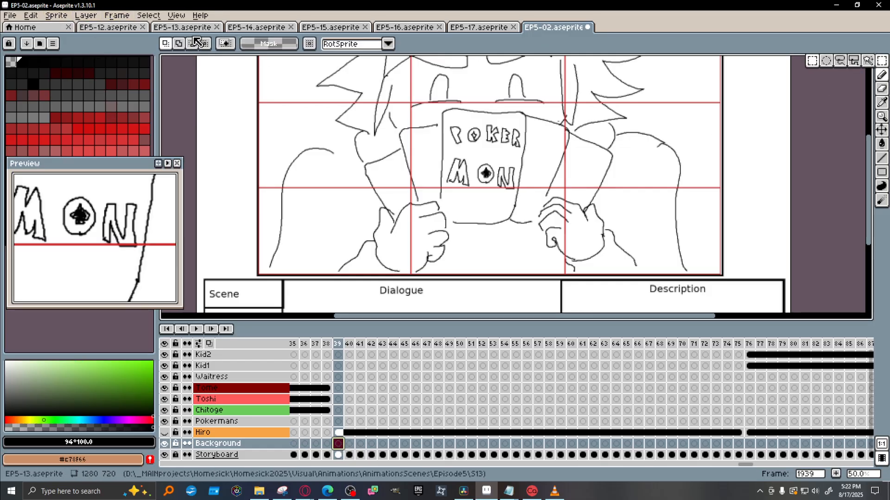
click(883, 176)
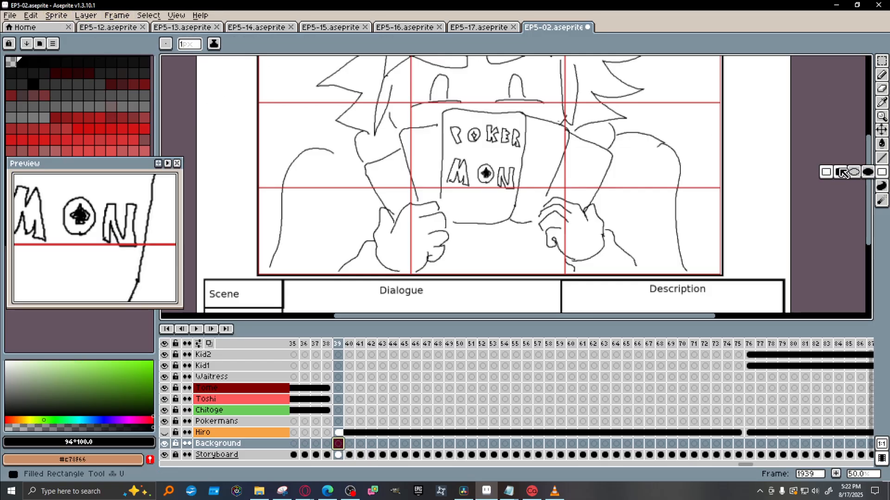
click(840, 172)
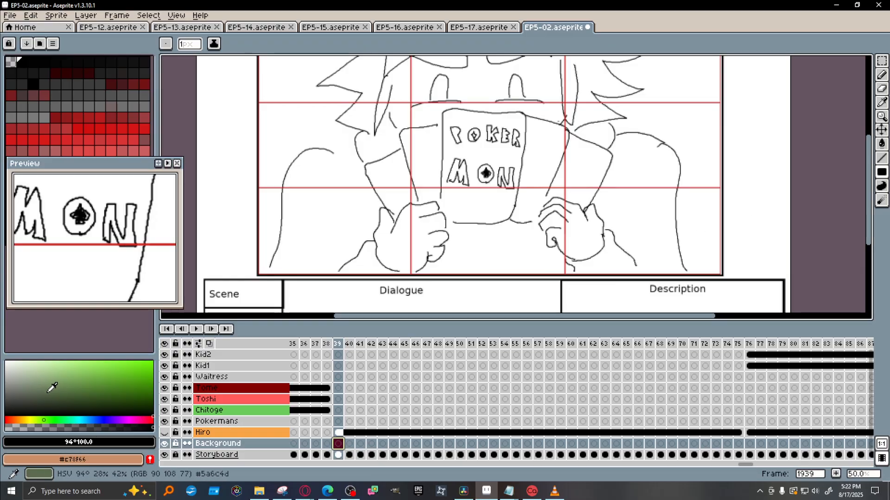
drag(52, 383, 6, 361)
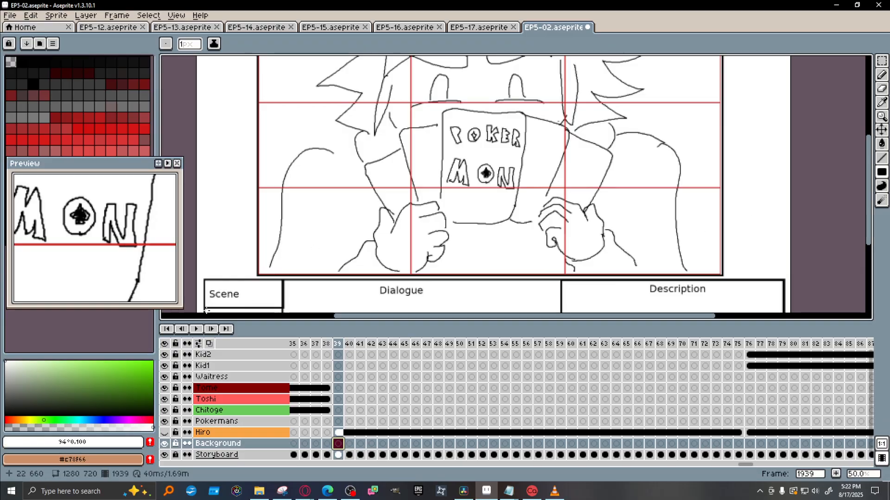
drag(631, 145, 206, 313)
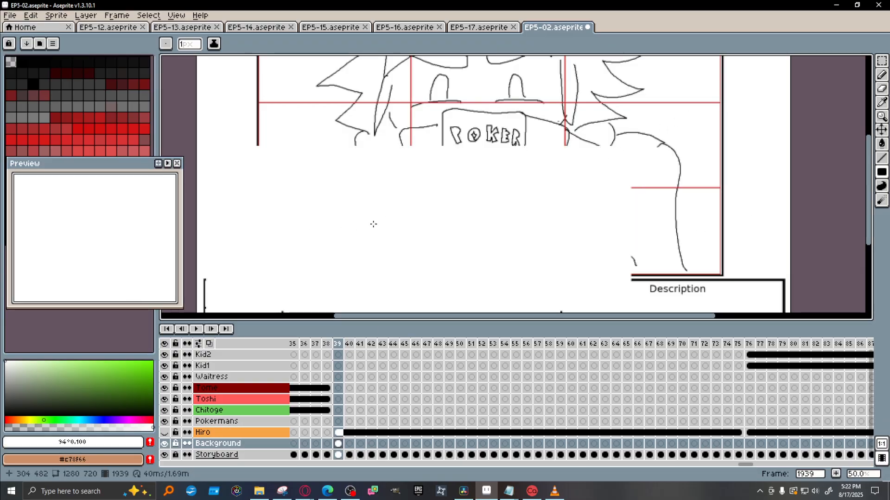
mouse_move(265, 265)
mouse_down()
mouse_move(463, 176)
mouse_move(751, 69)
mouse_move(759, 117)
mouse_up()
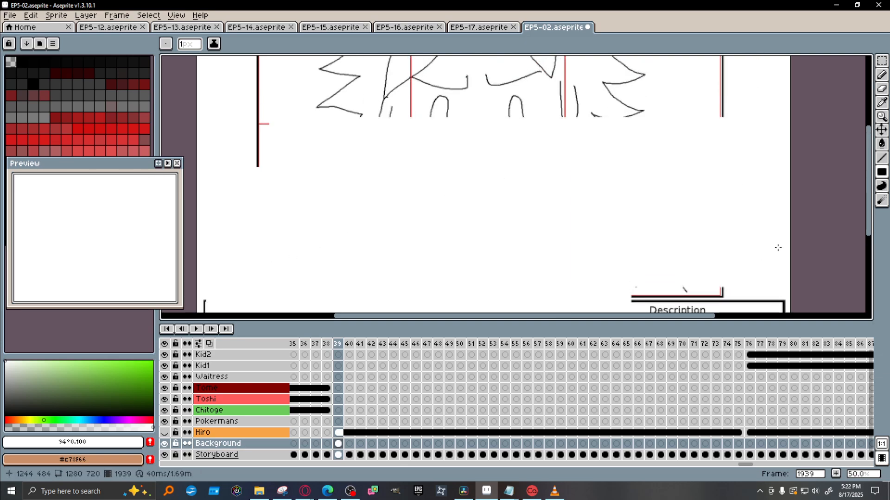
scroll(773, 246, down, 2)
scroll(755, 282, up, 1)
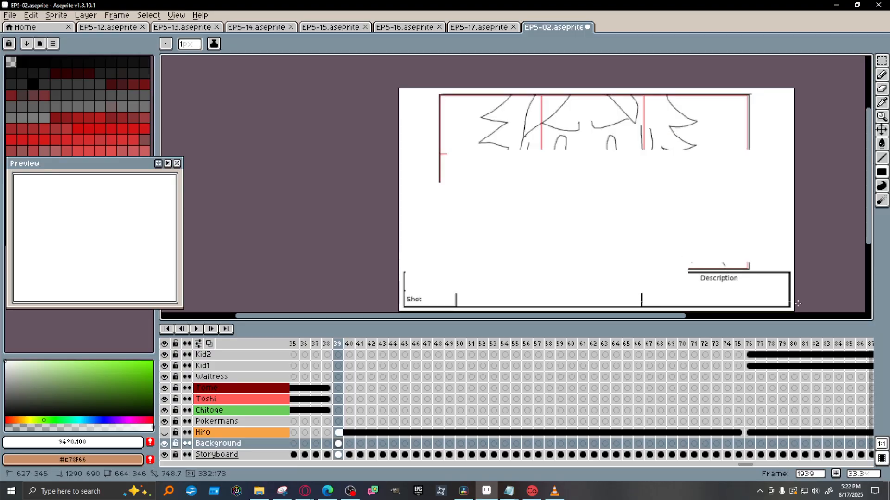
click(335, 445)
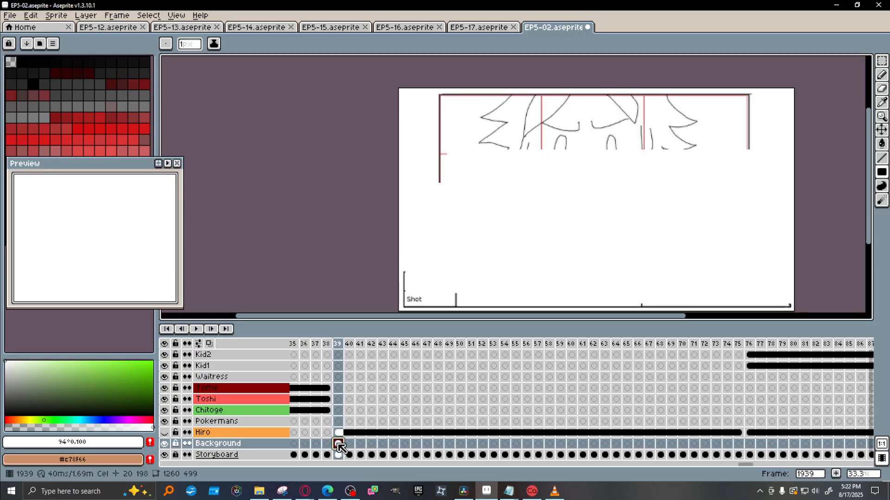
Select the Pokermans cel at frame 1939 and set up the Pencil tool with black as the foreground colour.
click(339, 422)
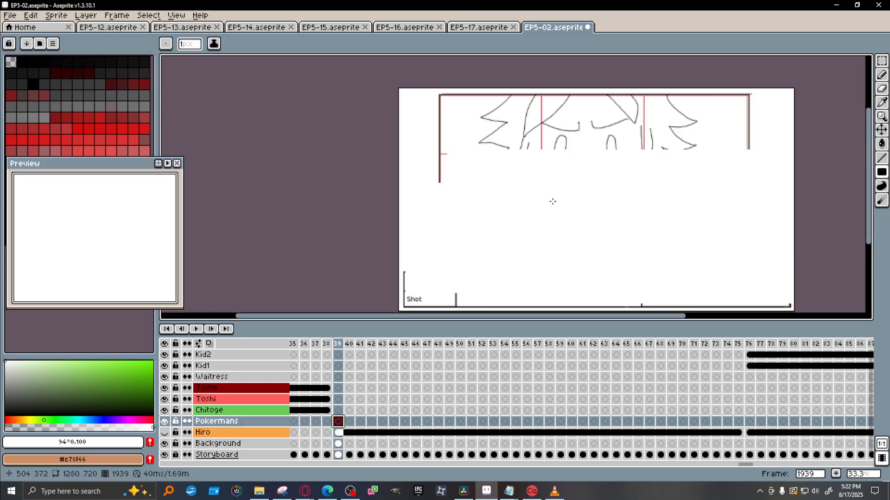
click(881, 75)
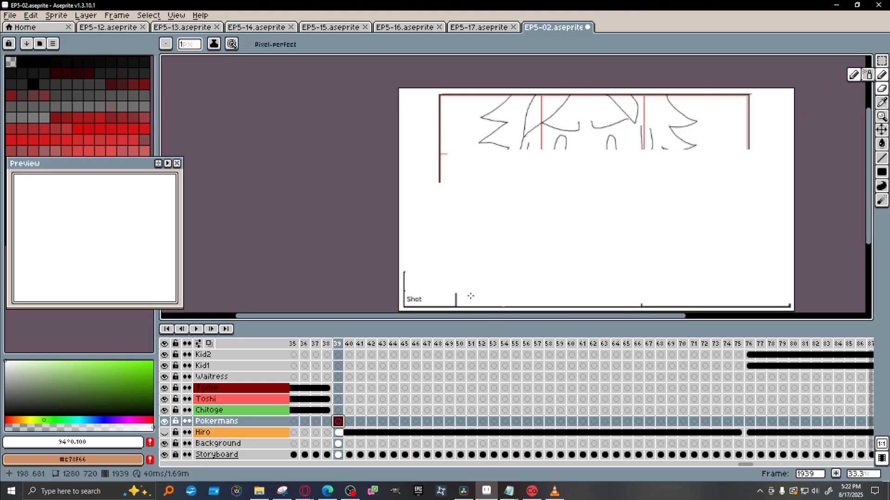
drag(33, 402, 5, 417)
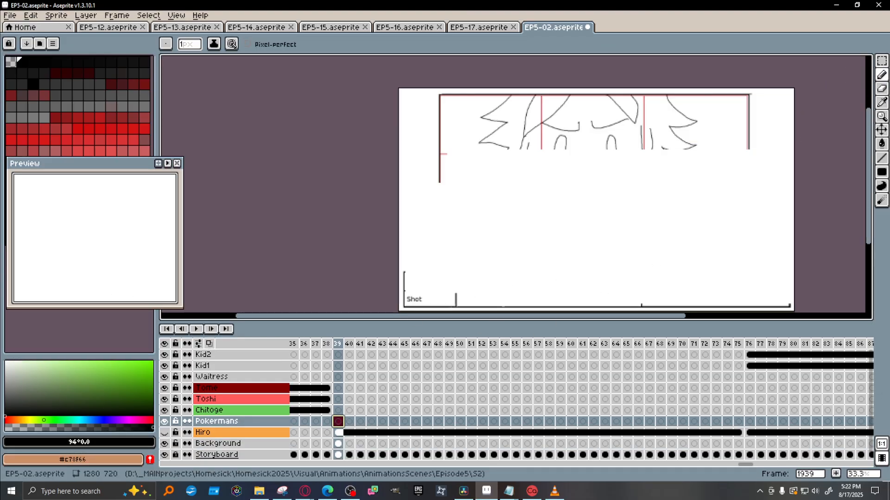
scroll(559, 246, up, 1)
scroll(644, 258, down, 1)
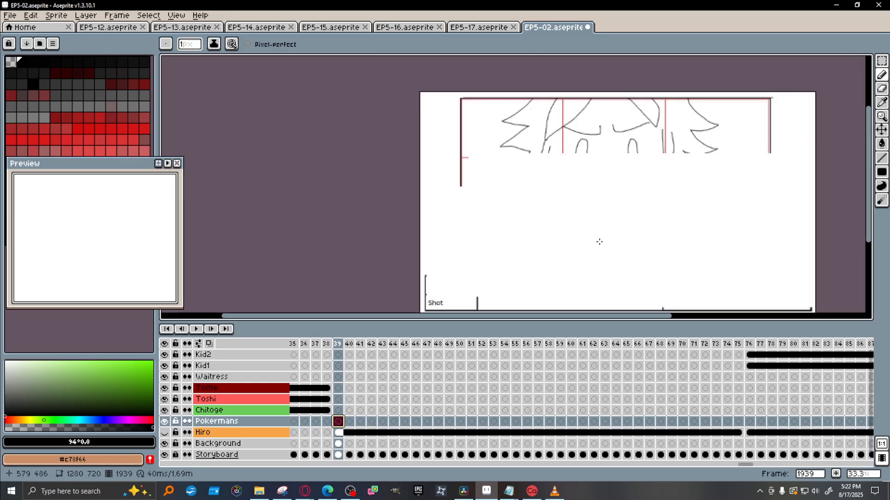
scroll(623, 247, up, 1)
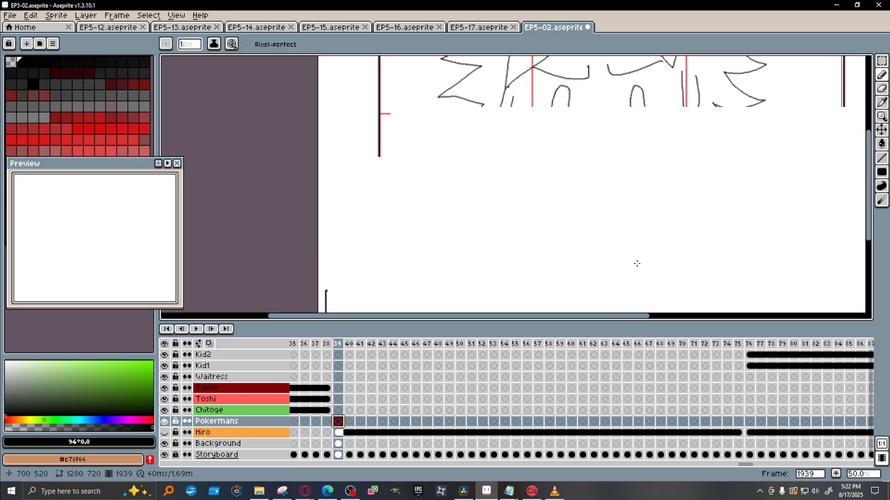
drag(566, 321, 618, 322)
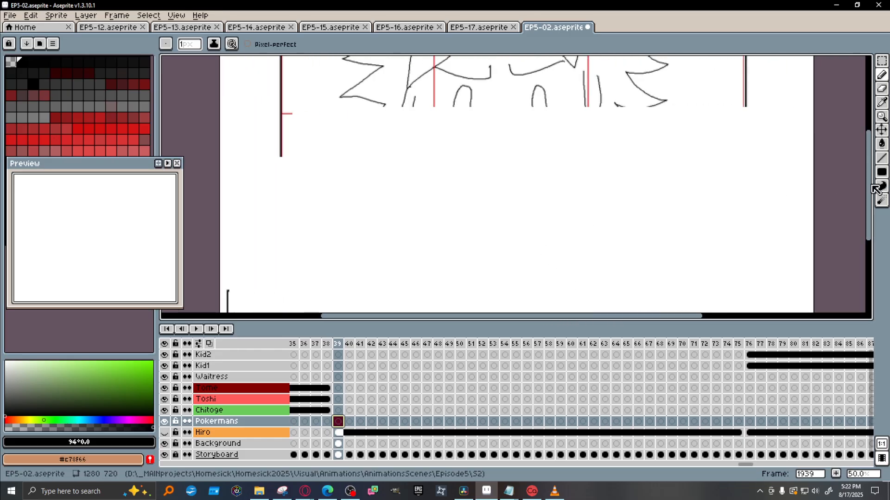
Try short black pencil strokes on the blank white area of the Pokermans layer, undoing each one.
drag(870, 186, 869, 200)
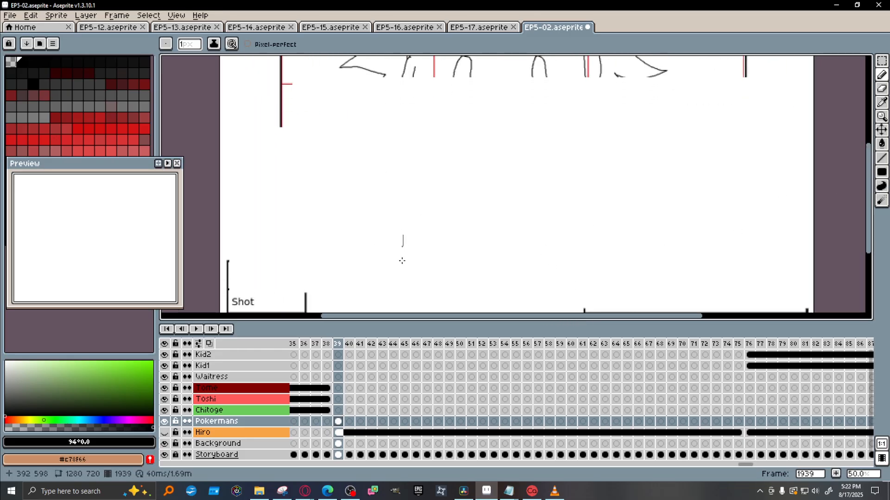
key(ctrl+z)
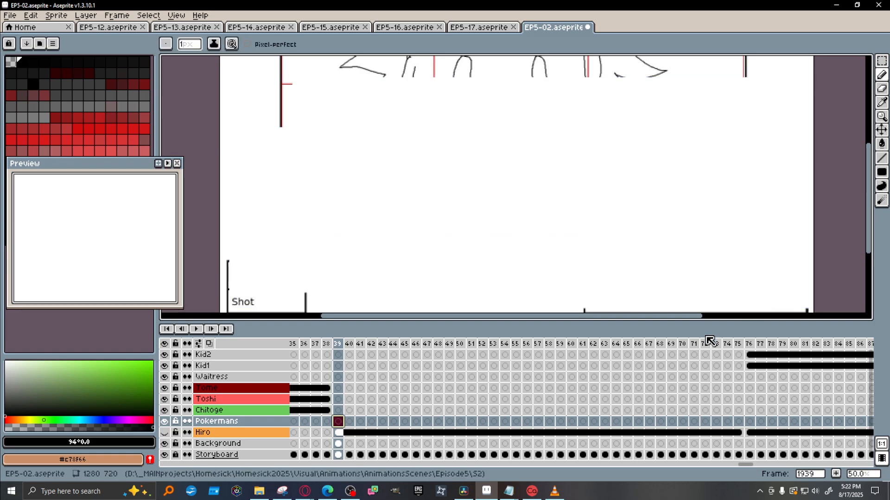
scroll(626, 178, down, 1)
scroll(626, 178, up, 1)
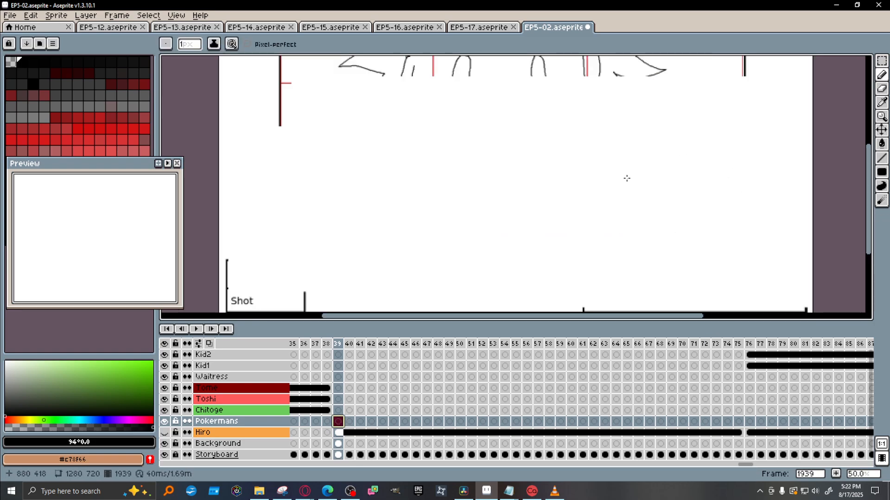
scroll(626, 178, up, 1)
drag(339, 202, 345, 175)
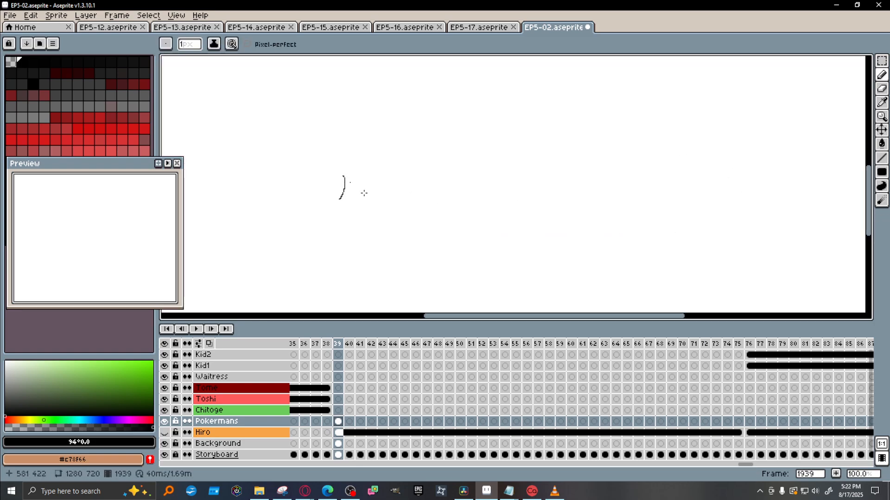
key(ctrl+z)
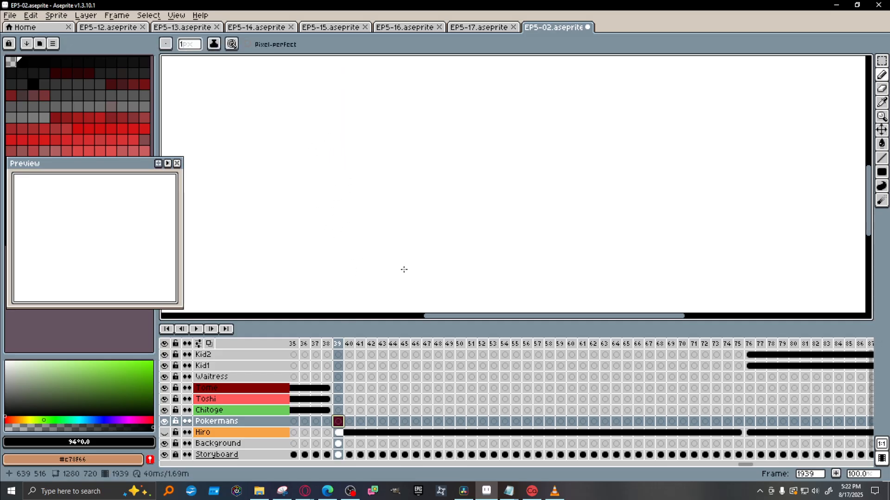
Sketch the hand's outline in black on the Pokermans layer, with the long curved back, bumpy finger contours, crossing thumb lines and wrist curve.
drag(411, 286, 402, 255)
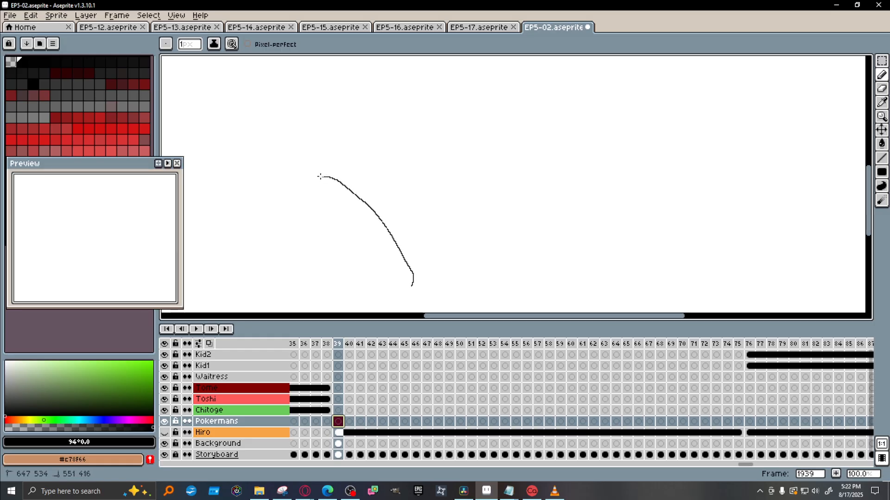
mouse_move(319, 177)
mouse_down()
mouse_move(310, 199)
mouse_move(319, 196)
mouse_move(306, 222)
mouse_move(324, 231)
mouse_move(318, 251)
mouse_move(349, 273)
mouse_up()
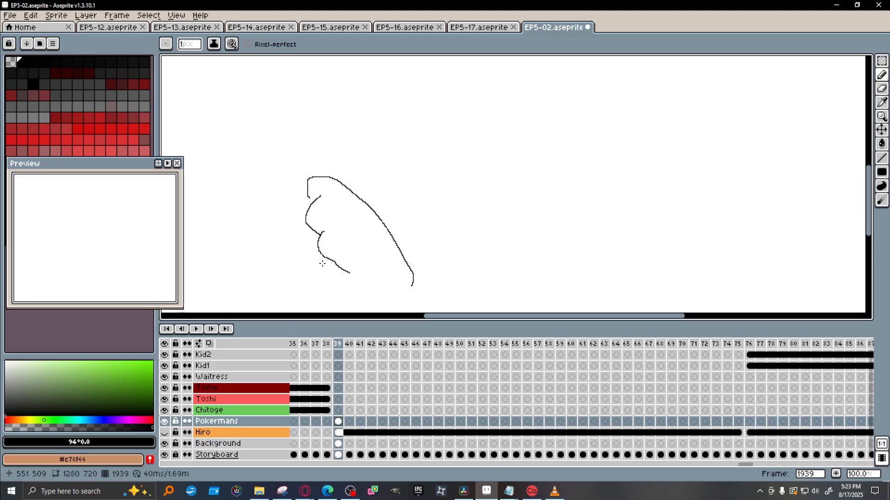
mouse_move(323, 257)
mouse_down()
mouse_move(347, 292)
mouse_move(327, 274)
mouse_move(304, 306)
mouse_up()
drag(866, 199, 866, 217)
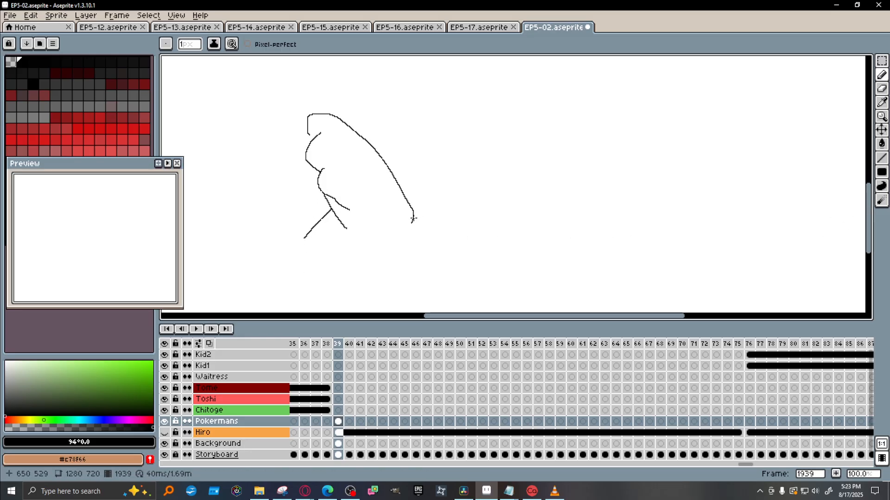
drag(413, 218, 410, 237)
drag(380, 273, 380, 274)
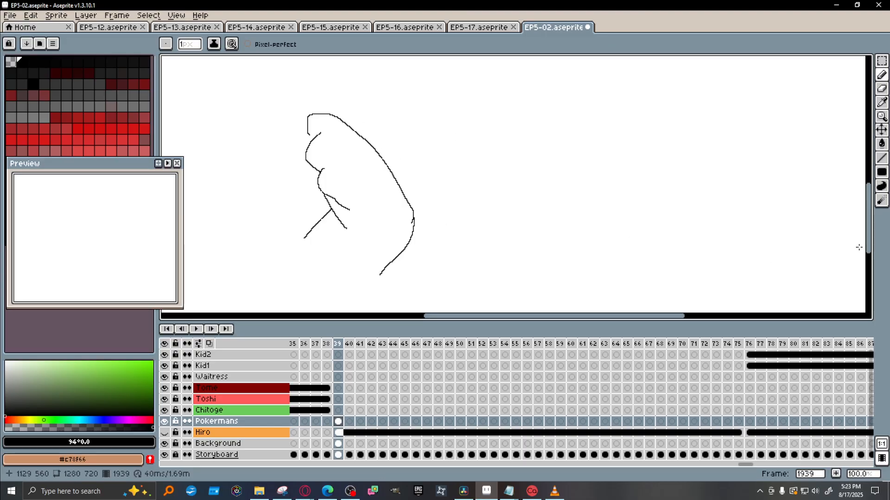
scroll(586, 296, up, 3)
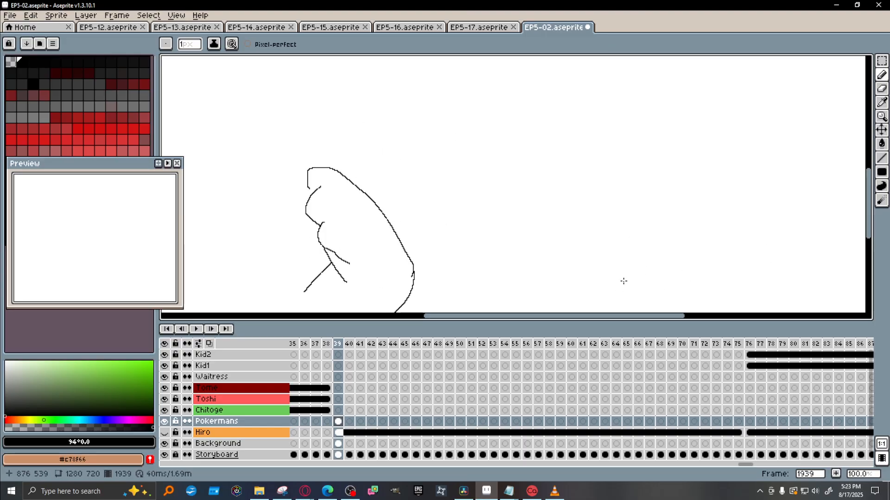
drag(868, 227, 870, 244)
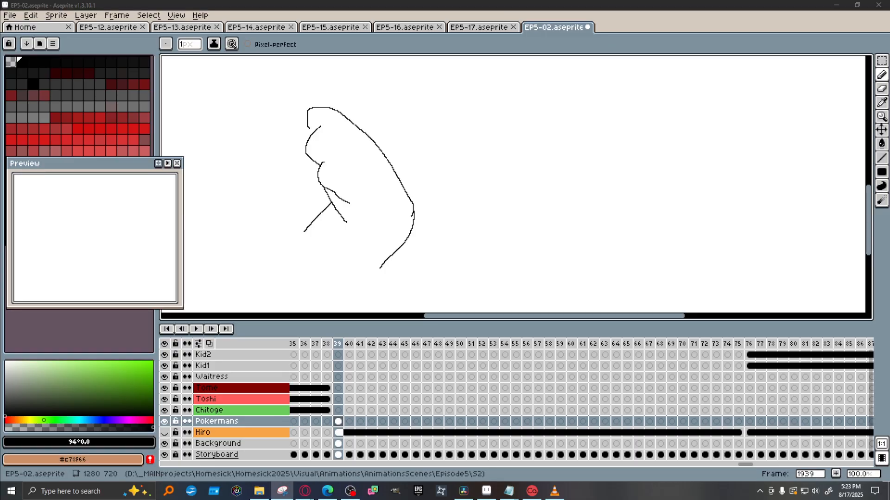
Find mspaint through the Windows search and launch Paint.
key(super)
text(ms)
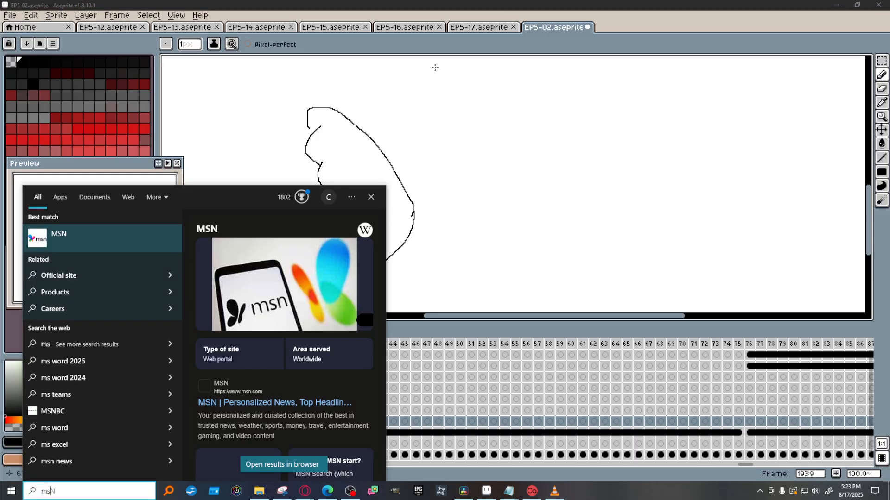
text(paint)
key(Return)
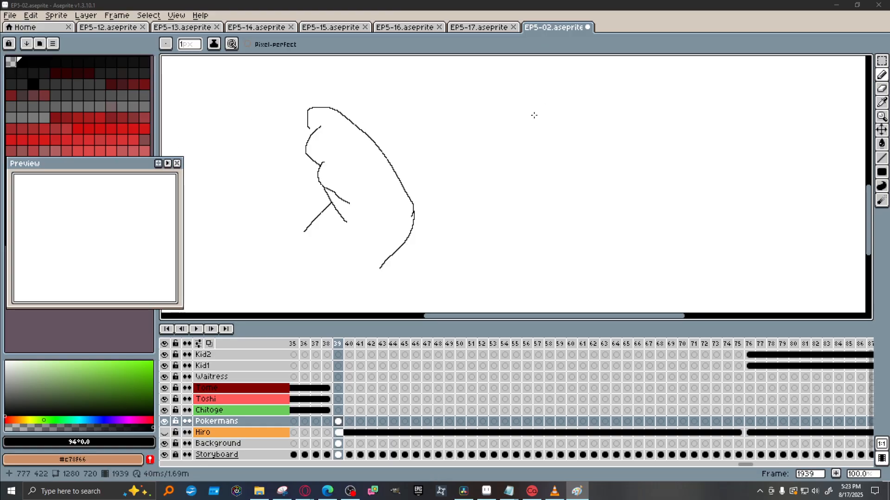
Flip the sketched hand horizontally, move it to the blank area on its right, and deselect it.
click(881, 60)
mouse_move(265, 85)
mouse_down()
mouse_move(473, 254)
mouse_move(496, 291)
mouse_up()
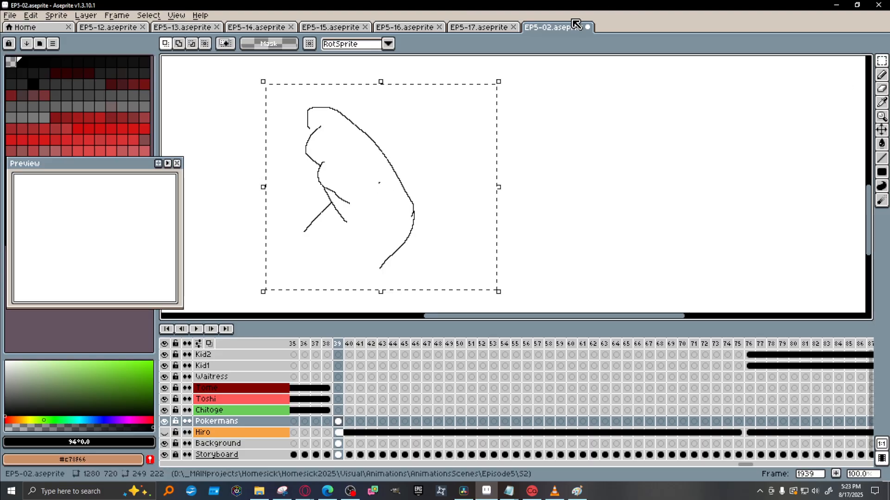
key(shift+h)
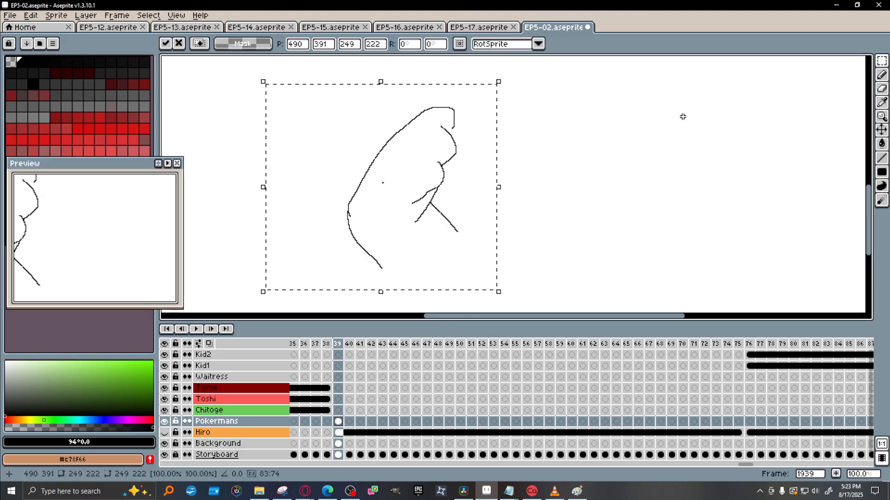
drag(384, 232, 671, 235)
key(ctrl+d)
click(882, 74)
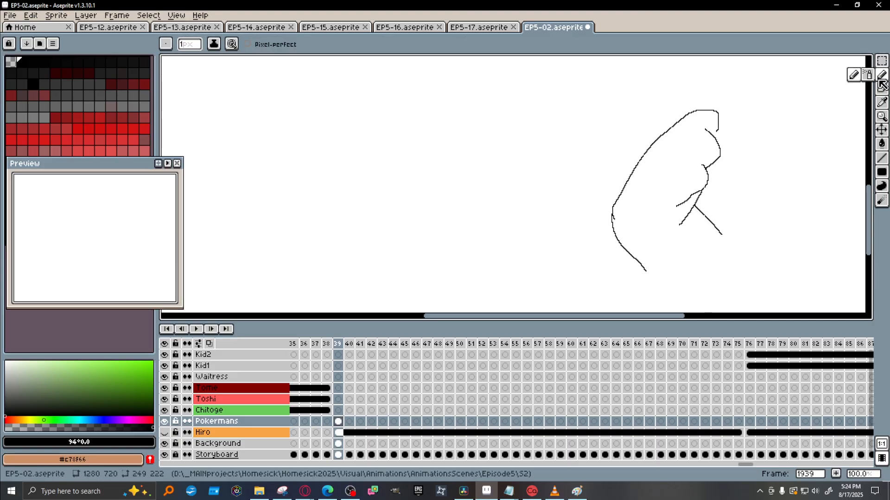
Select the flipped hand sketch on the Pokermans layer with a rectangular marquee and delete it.
scroll(369, 224, down, 1)
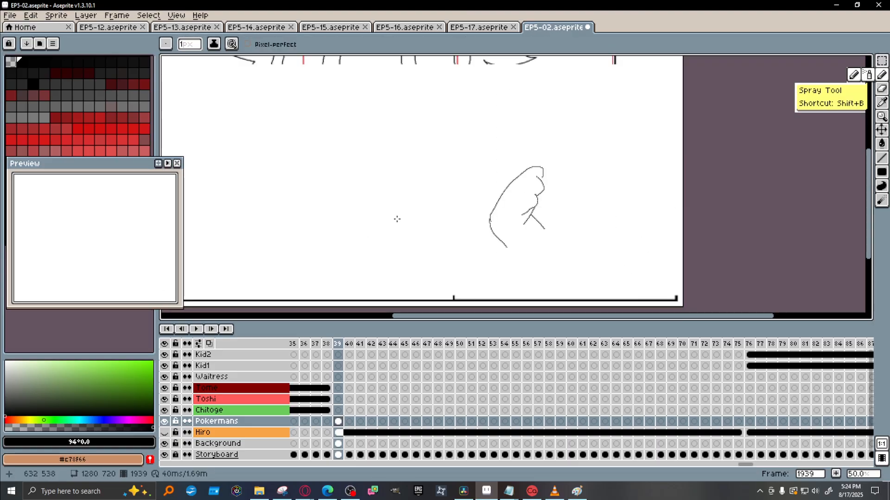
scroll(468, 175, down, 1)
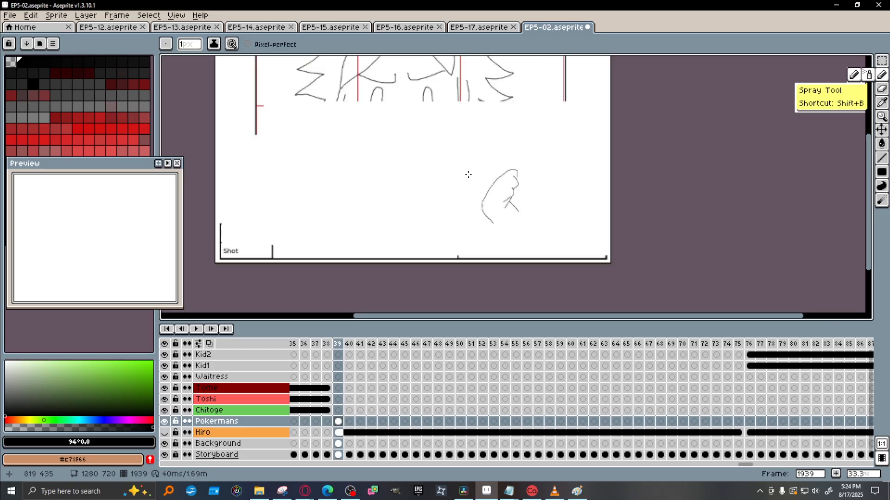
scroll(468, 174, up, 3)
scroll(467, 175, down, 3)
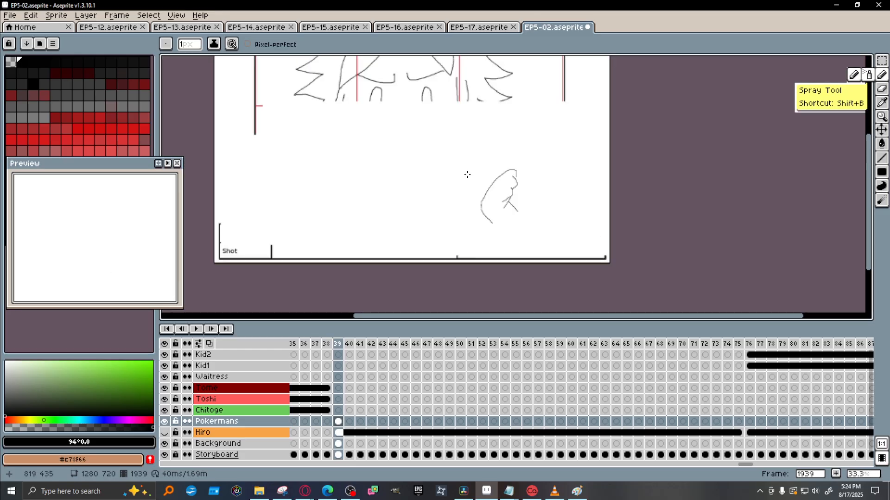
key(m)
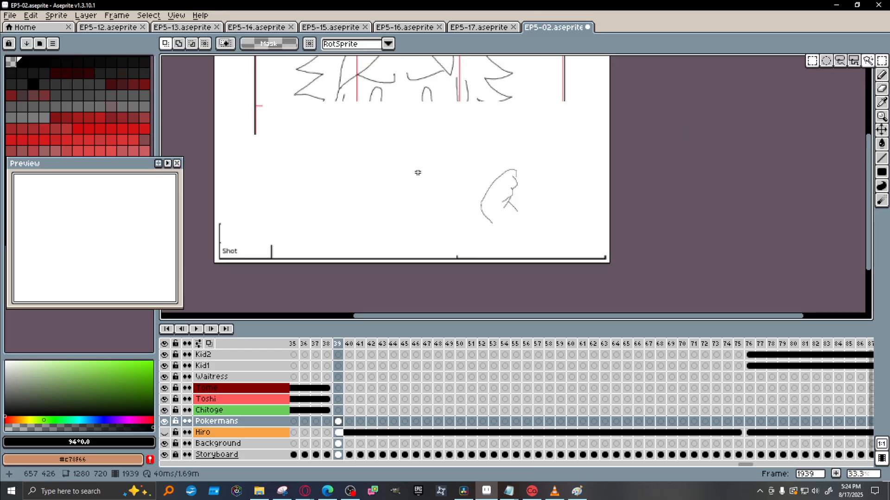
drag(435, 152, 553, 227)
key(Delete)
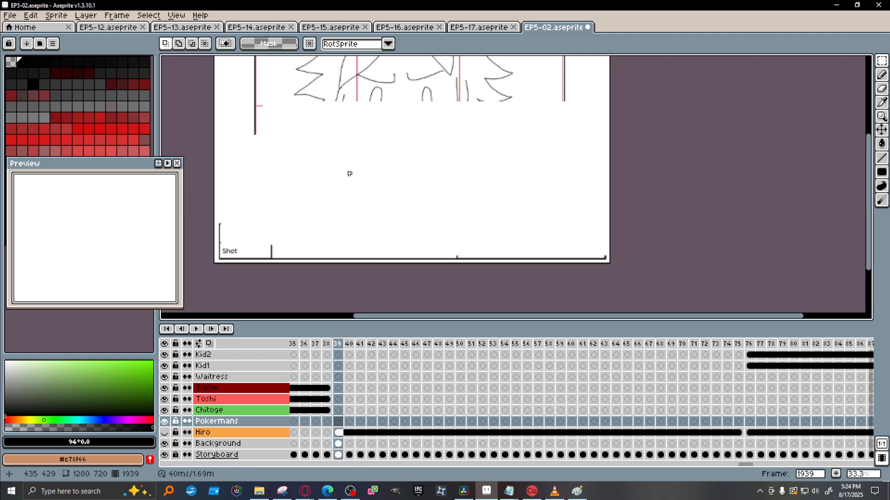
Switch back to the Pencil tool and toggle the Background layer's visibility off and on to check the storyboard drawing underneath.
scroll(363, 171, up, 1)
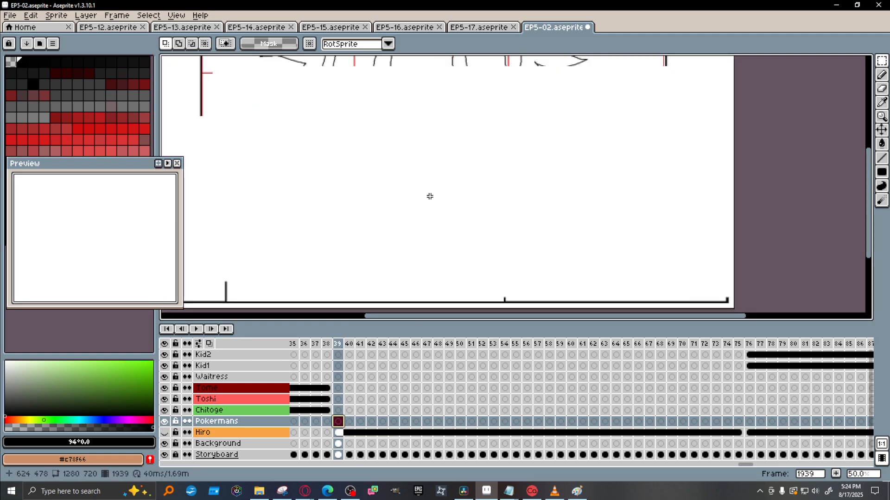
key(b)
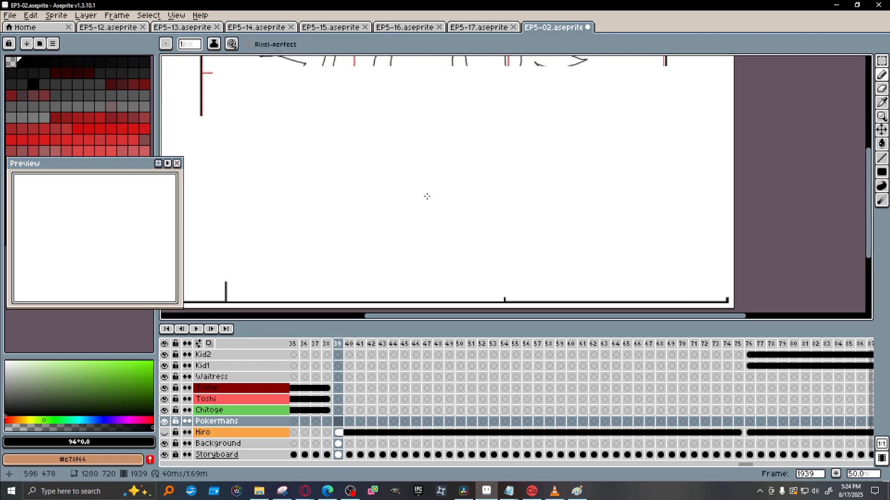
click(164, 443)
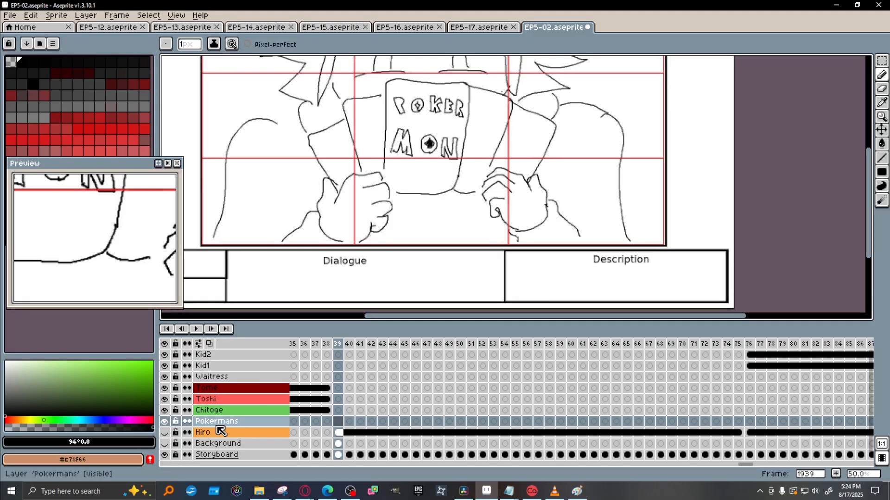
click(164, 443)
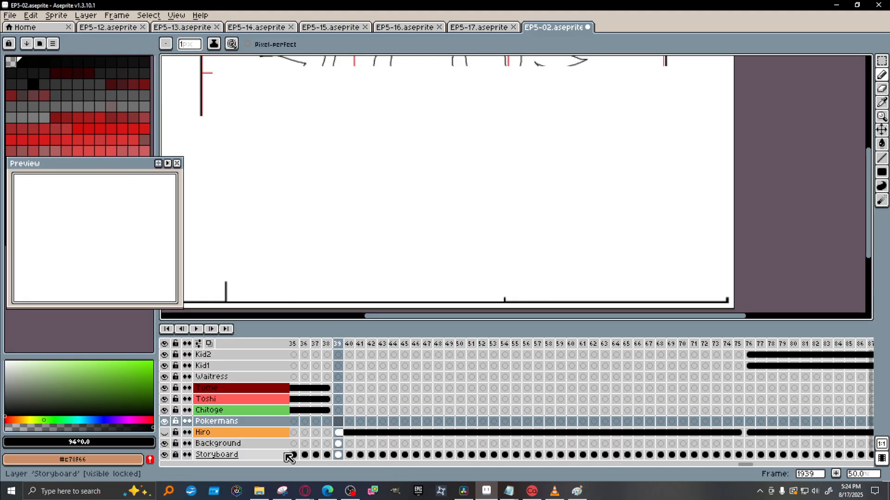
Lower the opacity of the Background cel at frame 1939 to 91% in its cel properties.
click(338, 444)
click(342, 422)
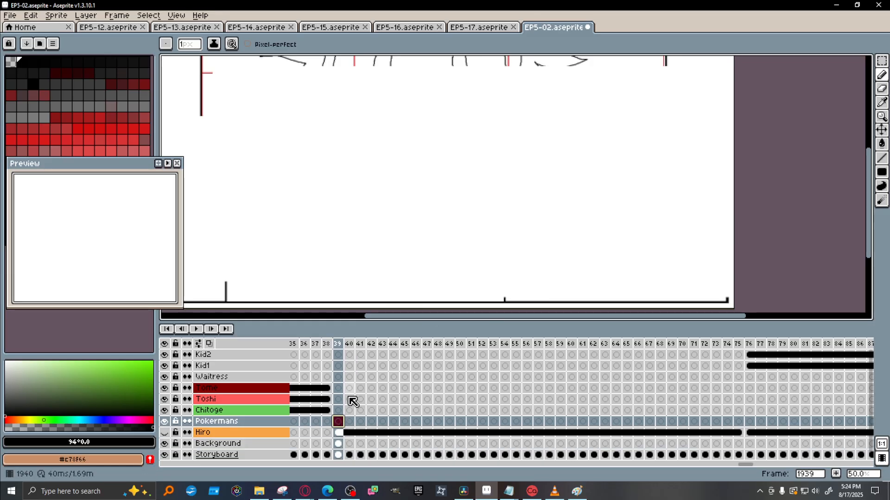
click(341, 443)
right_click(343, 446)
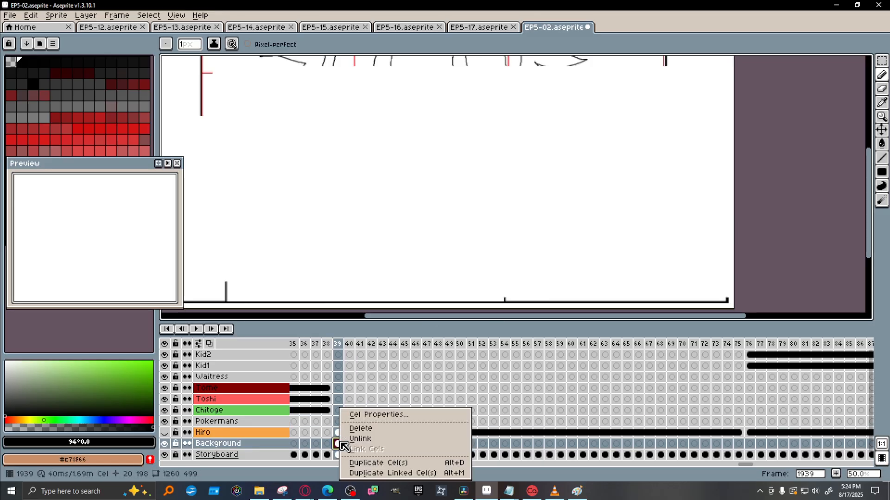
click(338, 444)
double_click(337, 444)
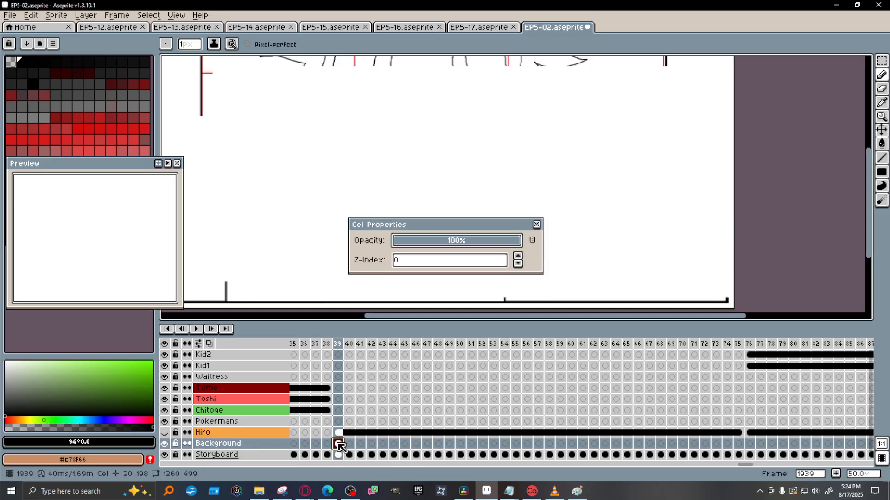
drag(474, 243, 512, 245)
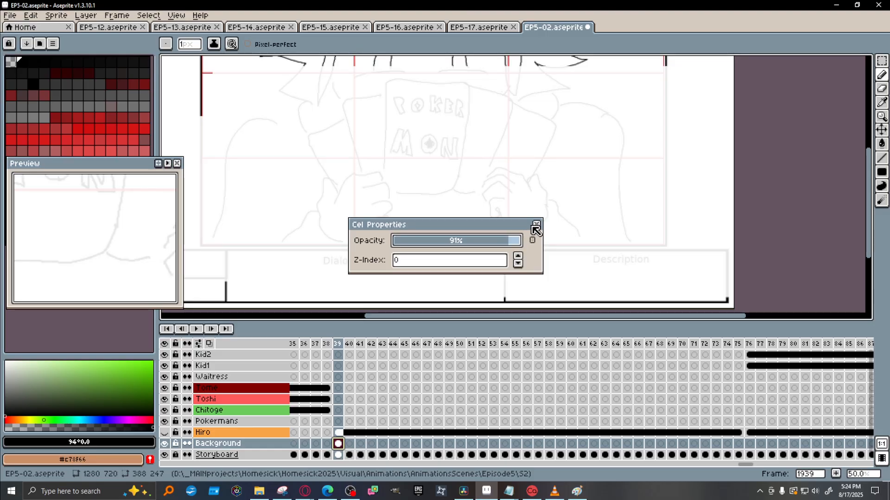
click(537, 224)
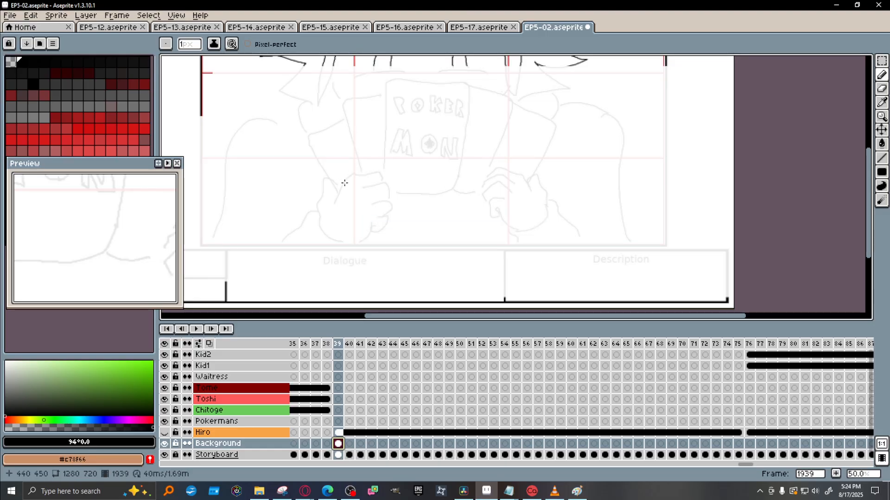
Try a black rectangle outline over the faint POKER MON card with the Rectangle tool, and undo it.
scroll(443, 167, up, 1)
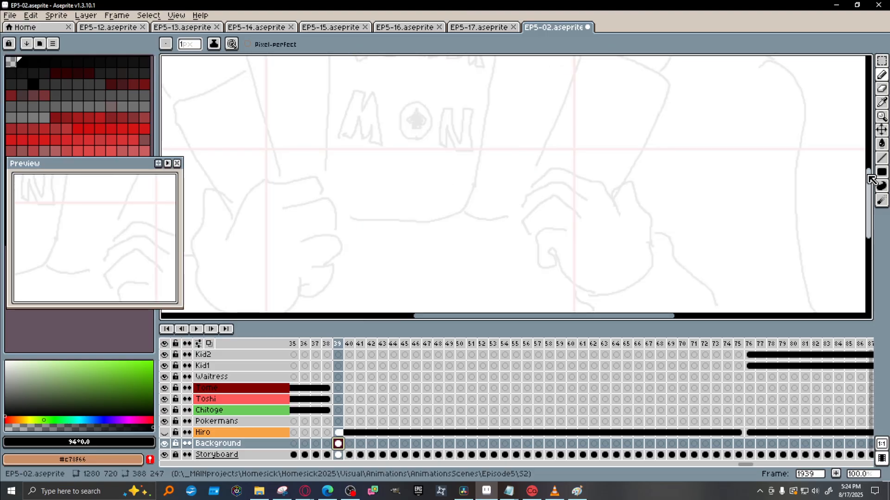
drag(868, 176, 873, 193)
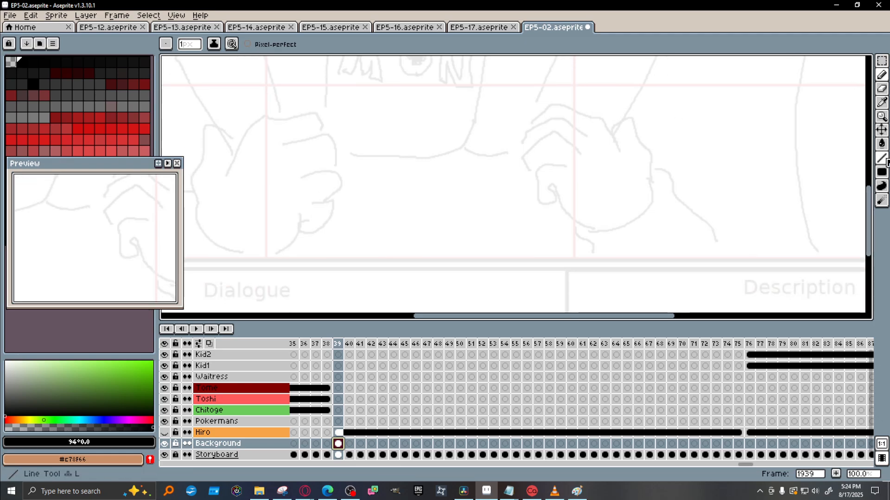
drag(866, 208, 866, 180)
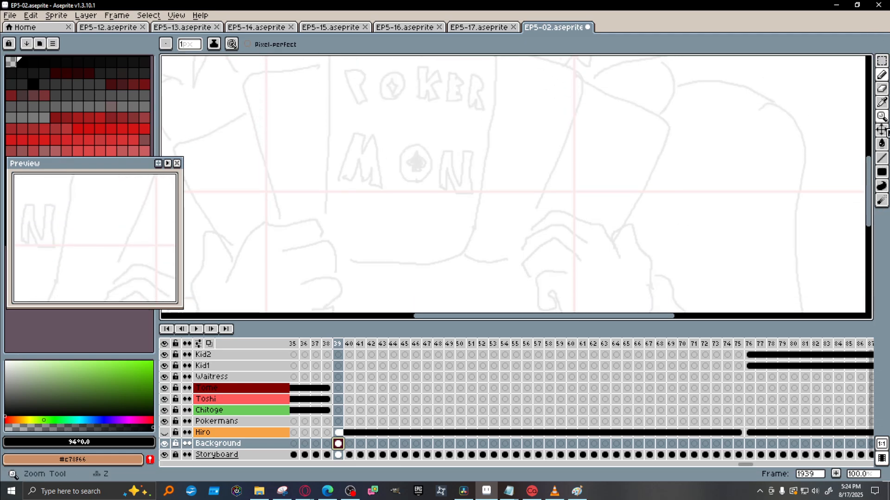
click(882, 172)
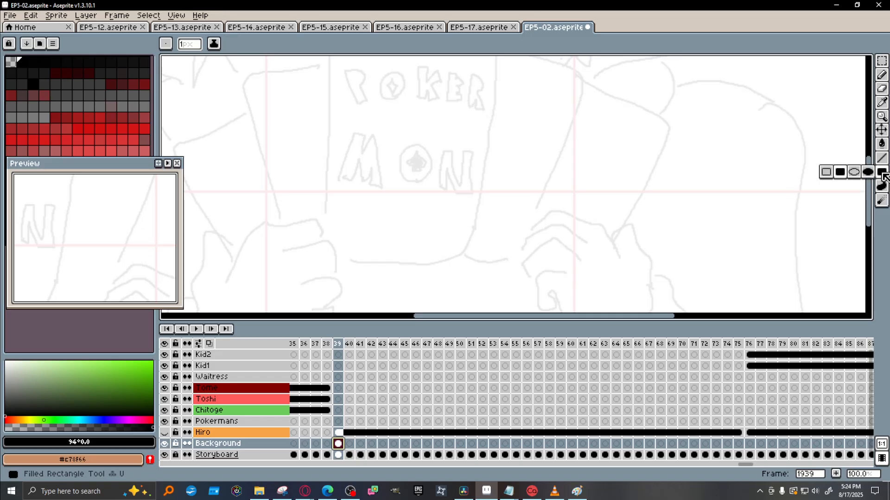
click(825, 172)
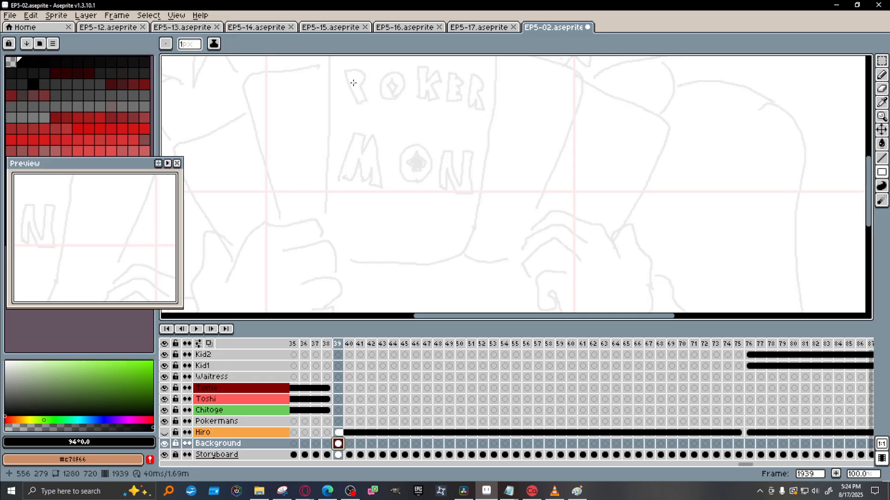
mouse_move(353, 82)
mouse_down()
mouse_move(456, 182)
mouse_move(454, 213)
mouse_up()
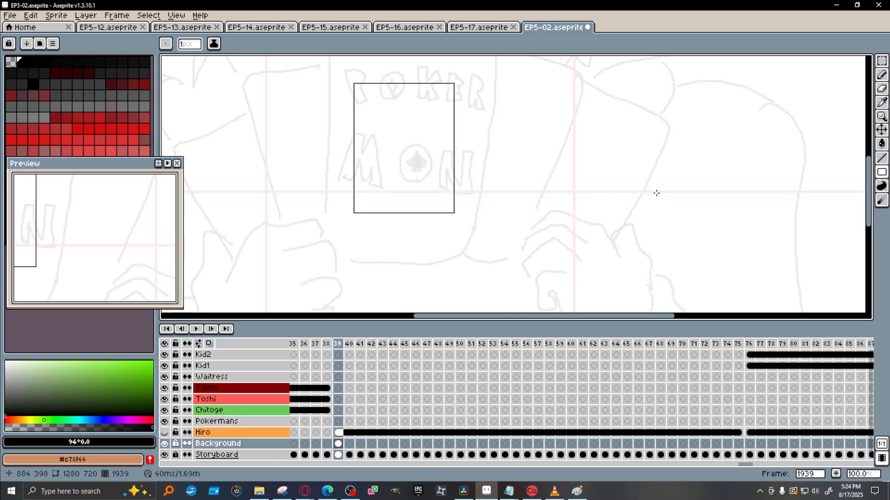
key(ctrl+z)
click(882, 172)
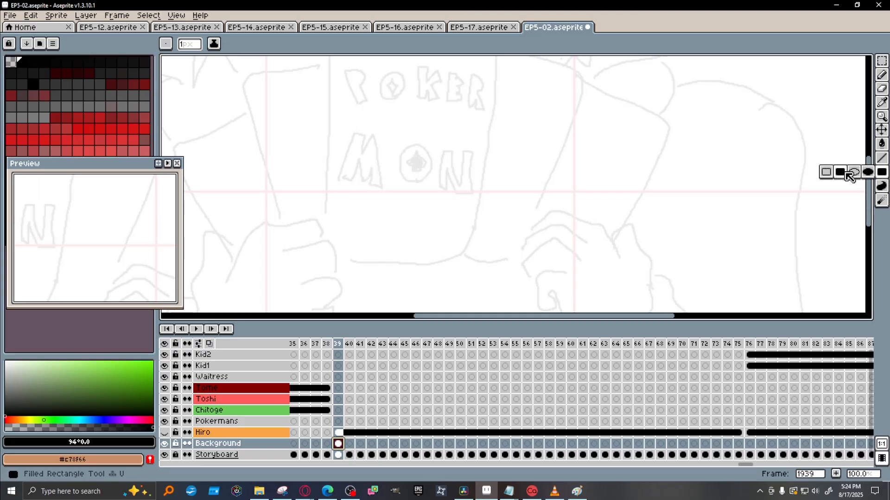
mouse_move(845, 172)
mouse_down()
mouse_move(884, 174)
mouse_move(821, 171)
mouse_move(829, 173)
mouse_up()
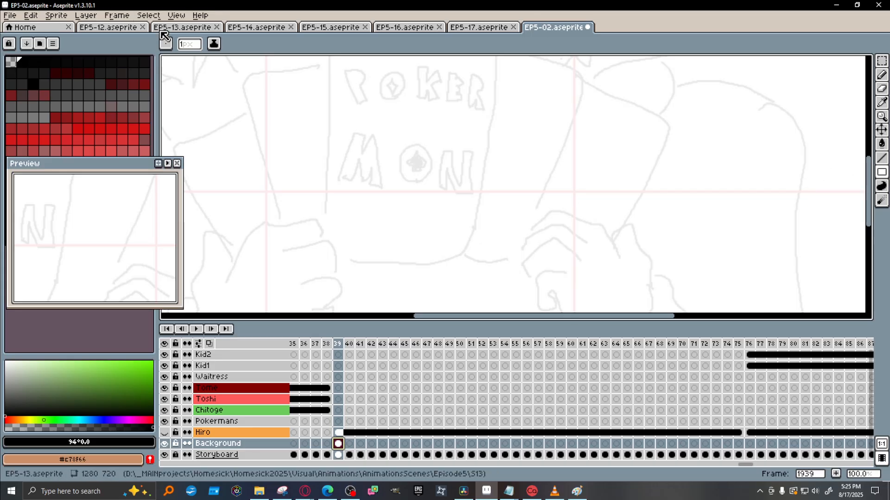
click(882, 143)
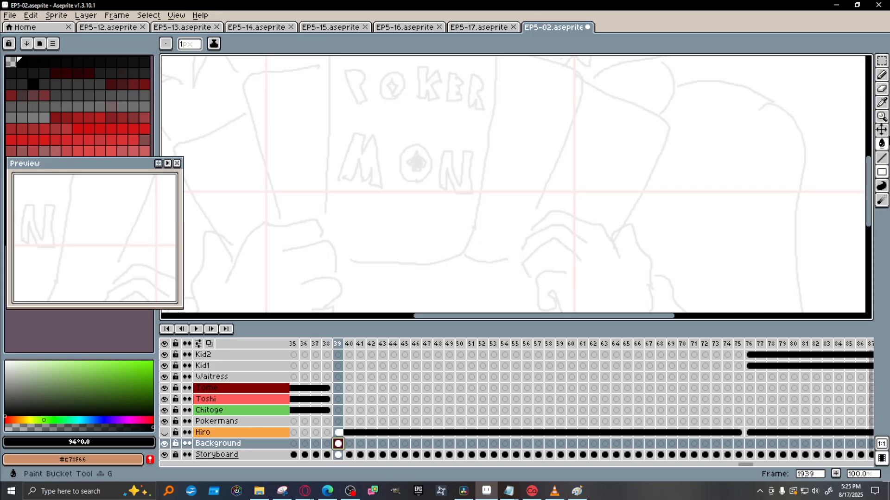
click(883, 172)
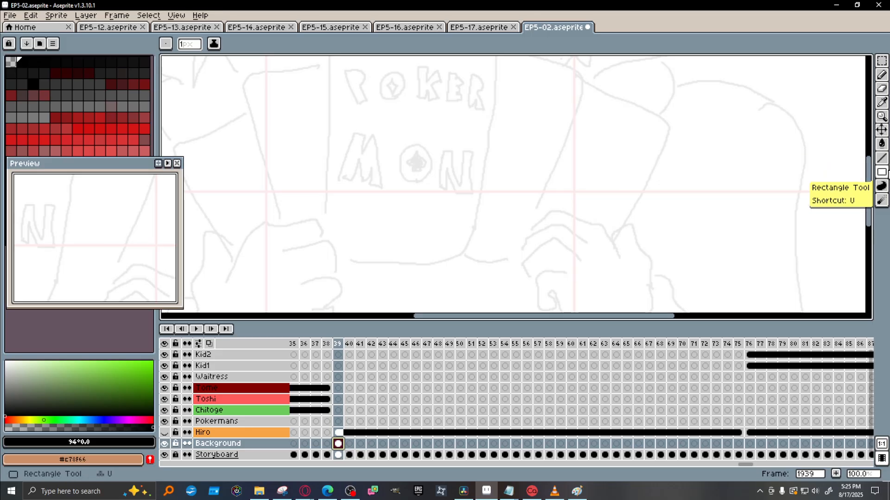
click(882, 173)
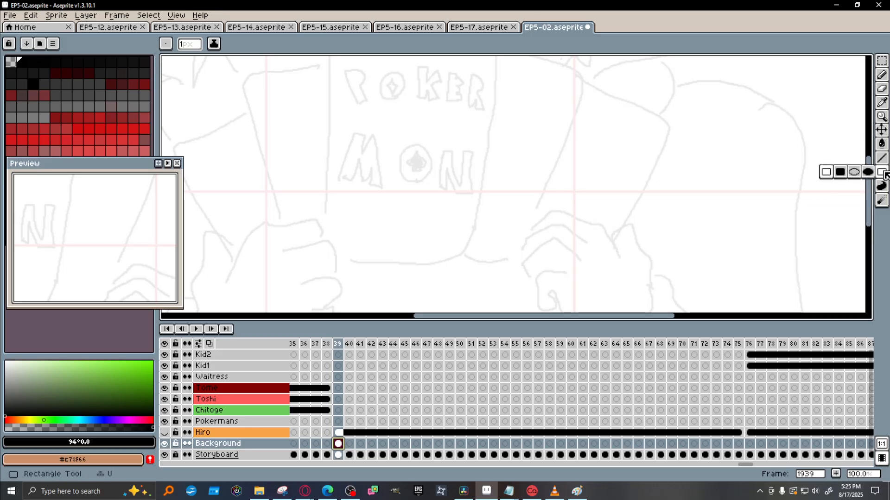
click(855, 173)
click(867, 173)
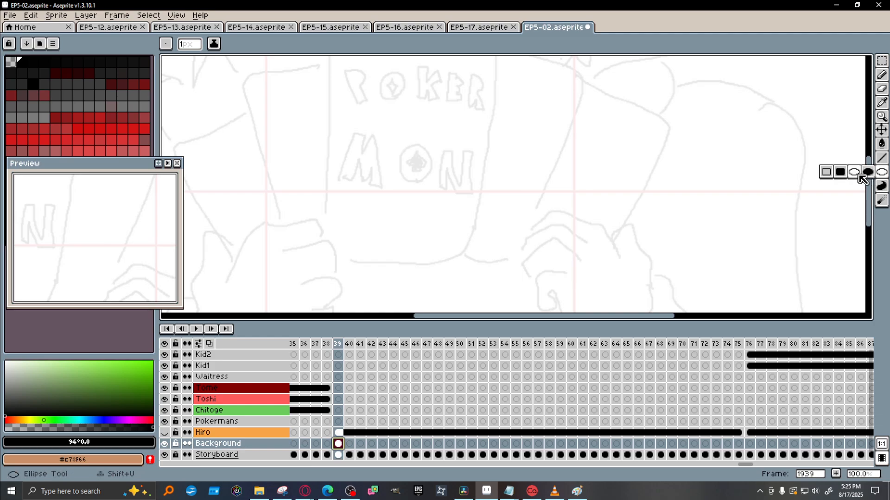
click(832, 175)
key(shift+u)
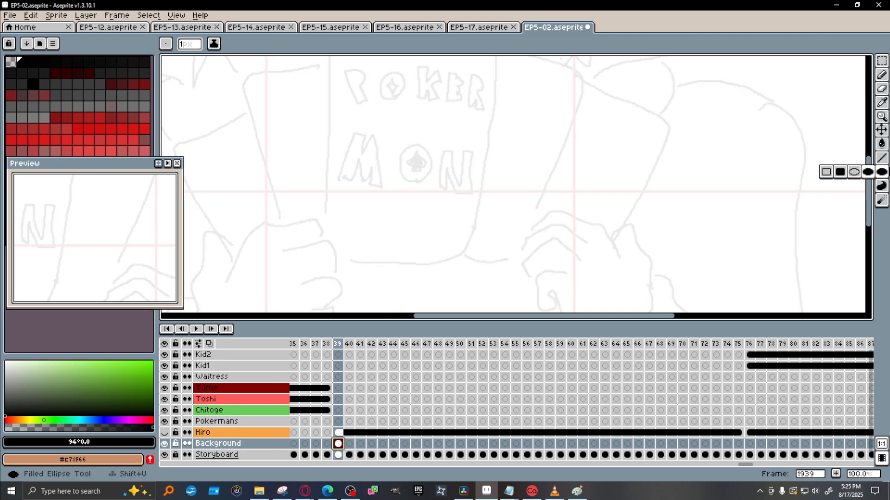
click(883, 61)
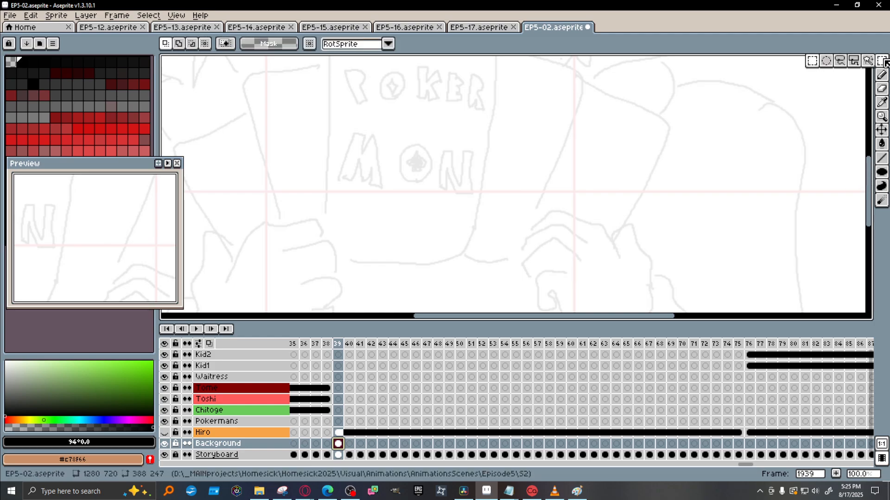
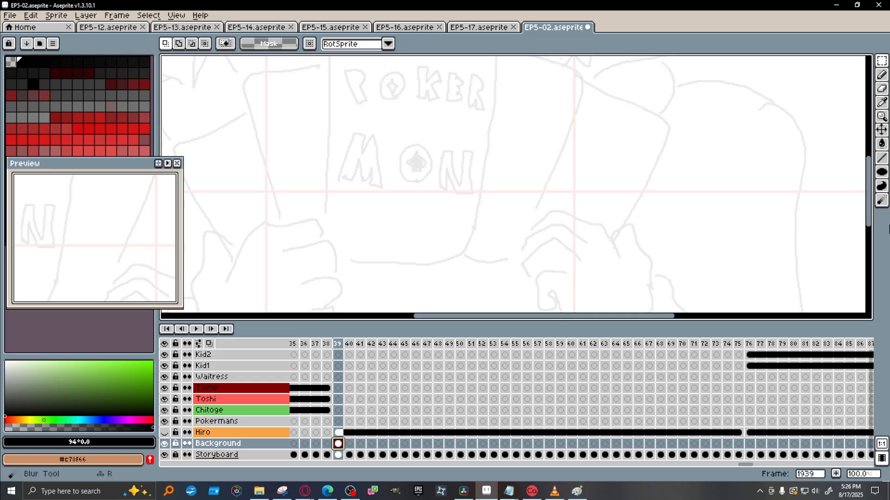
Try a rectangle outline over the faint POKER MON card on the Background layer with the Rectangle tool, and undo it.
drag(881, 172, 825, 169)
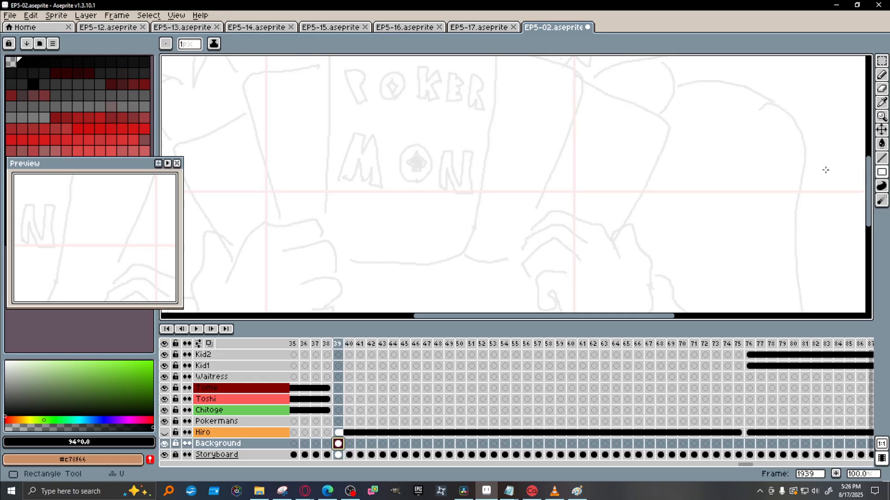
drag(346, 78, 467, 258)
scroll(429, 167, down, 1)
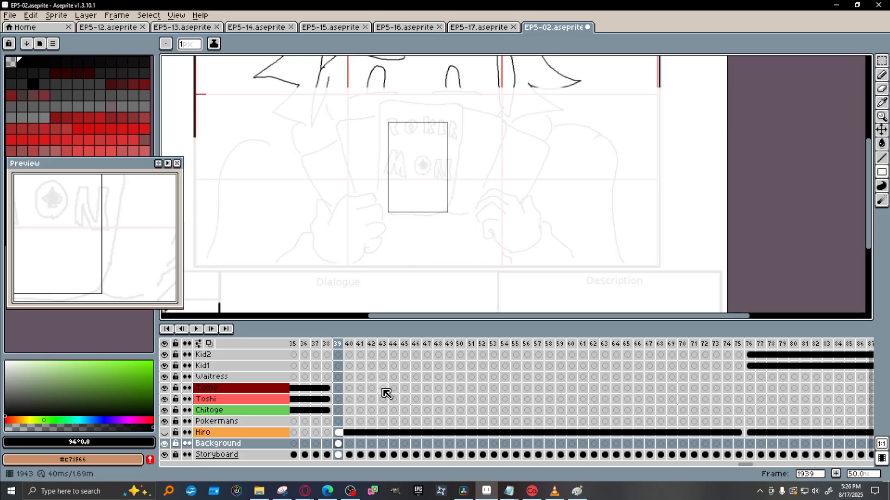
key(ctrl+z)
Draw a rectangle outline over the faint POKER MON card on the Pokermans layer at frame 1939.
click(338, 422)
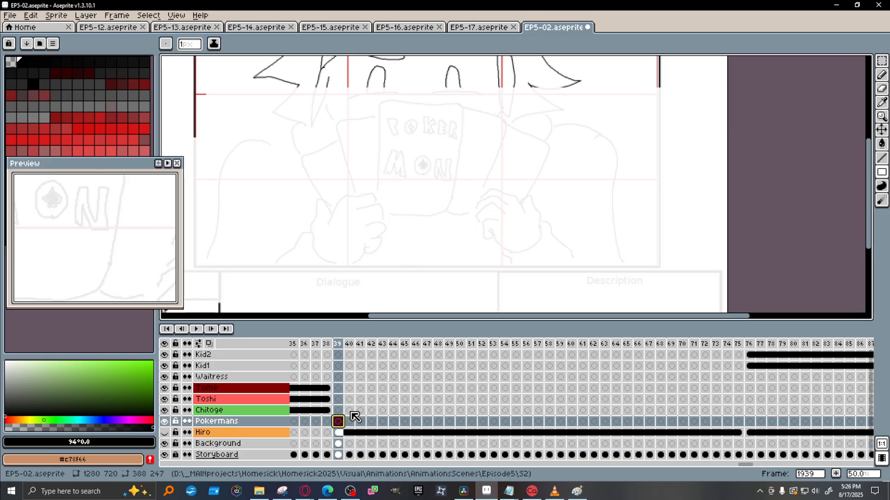
scroll(369, 214, up, 1)
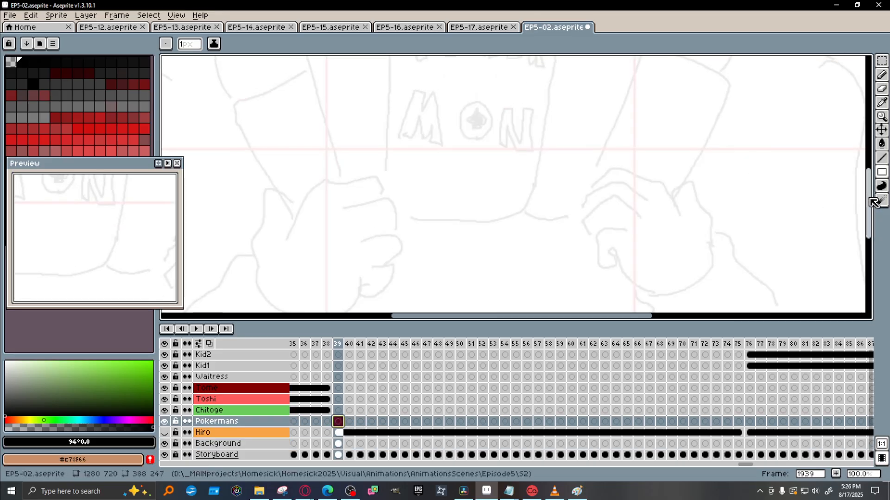
key(alt+Tab)
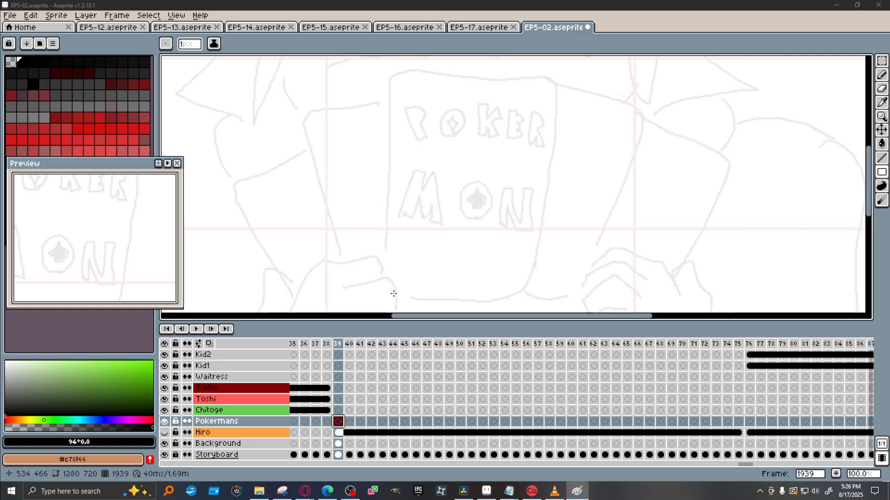
drag(393, 294, 532, 85)
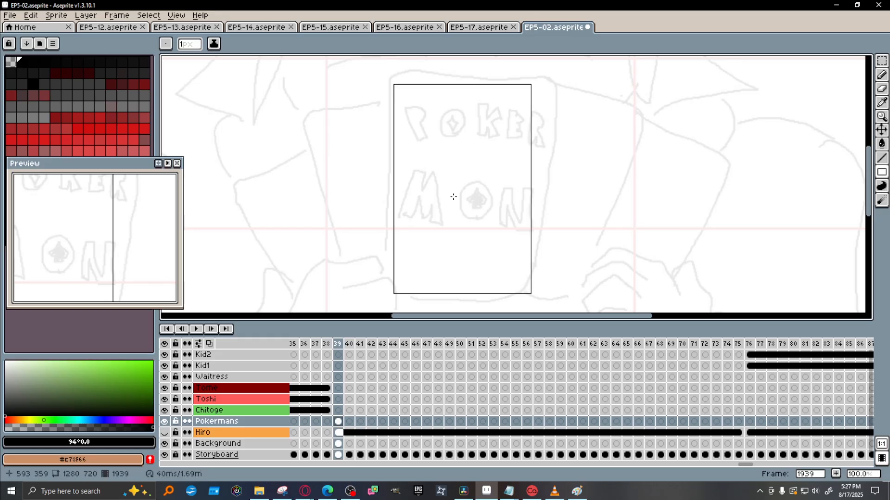
scroll(453, 195, down, 3)
scroll(623, 136, up, 2)
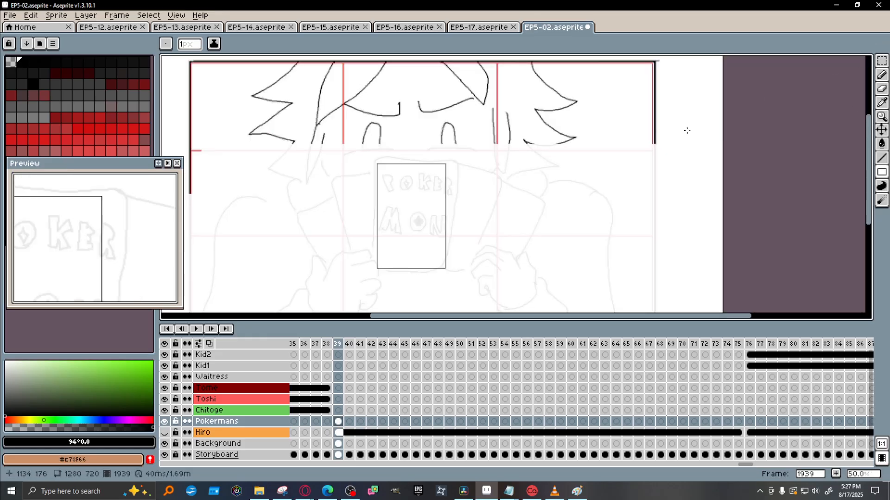
Select the card outline with a rectangular marquee of about 221 × 253 px and copy it.
click(882, 62)
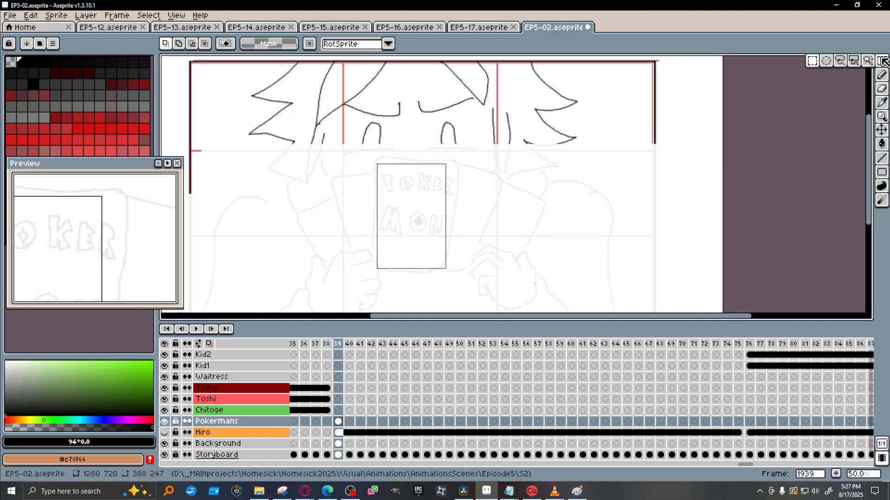
drag(360, 158, 463, 262)
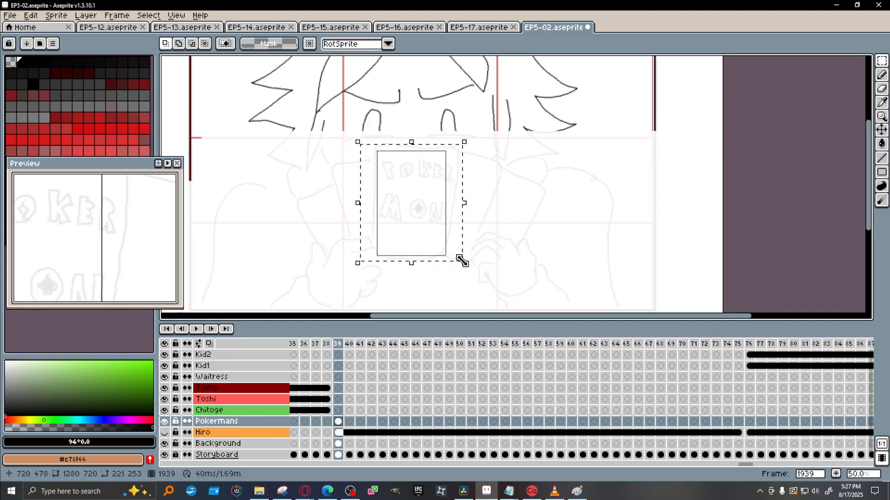
click(412, 238)
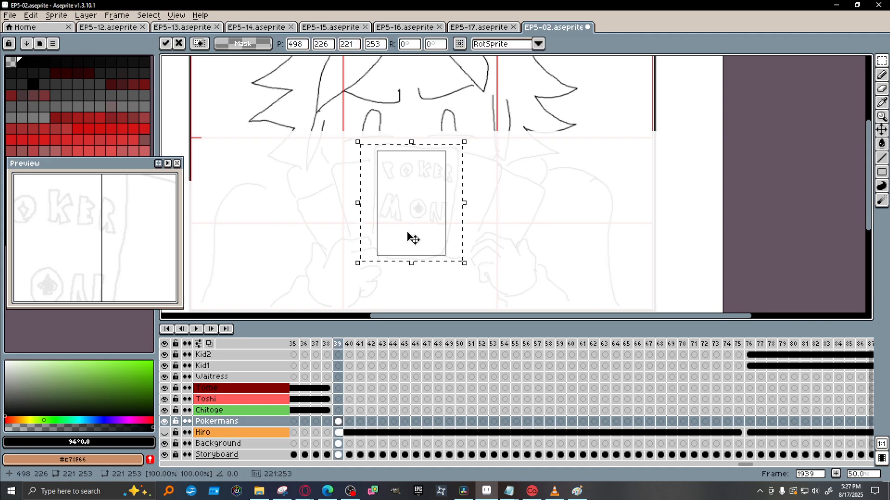
Try a pasted card outline moved beside the original to 318, 264 and rotated 11.2°, and undo the paste.
drag(417, 236, 334, 251)
scroll(251, 143, up, 1)
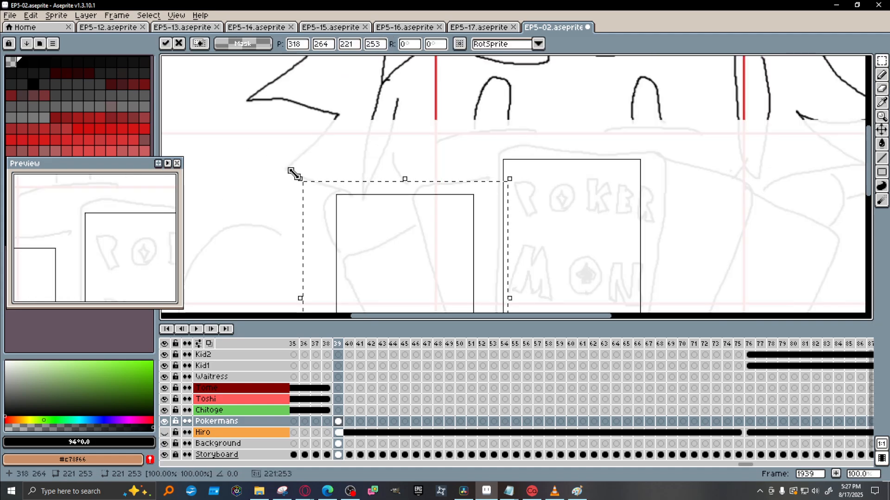
drag(290, 172, 250, 190)
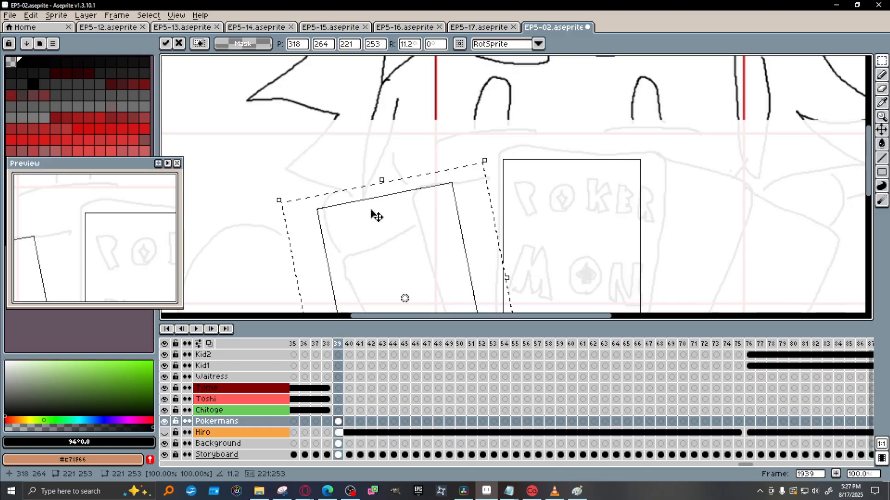
scroll(575, 250, down, 2)
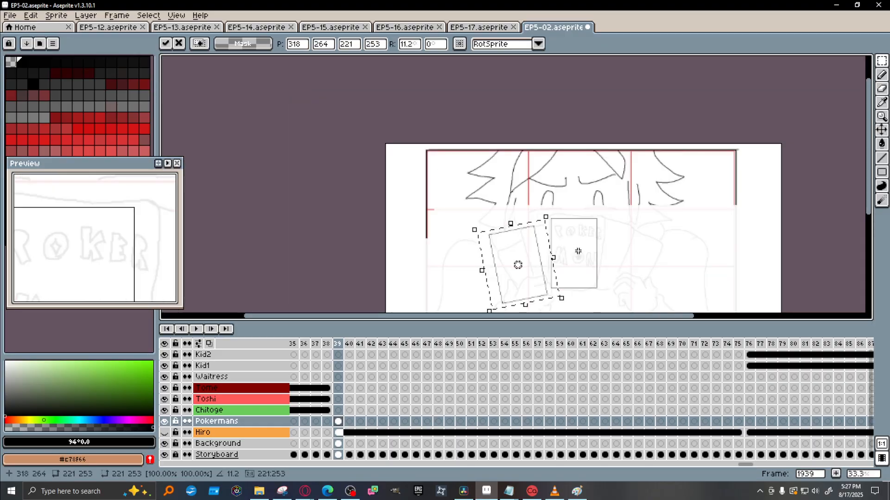
scroll(576, 250, up, 1)
key(ctrl+z)
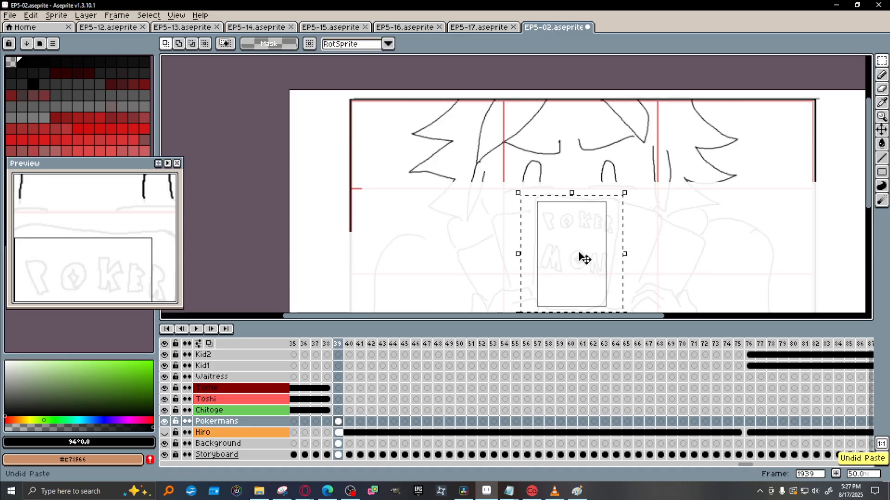
Move the original card outline aside to 1028, 248 and paste a copy over the POKER MON card.
drag(586, 260, 788, 239)
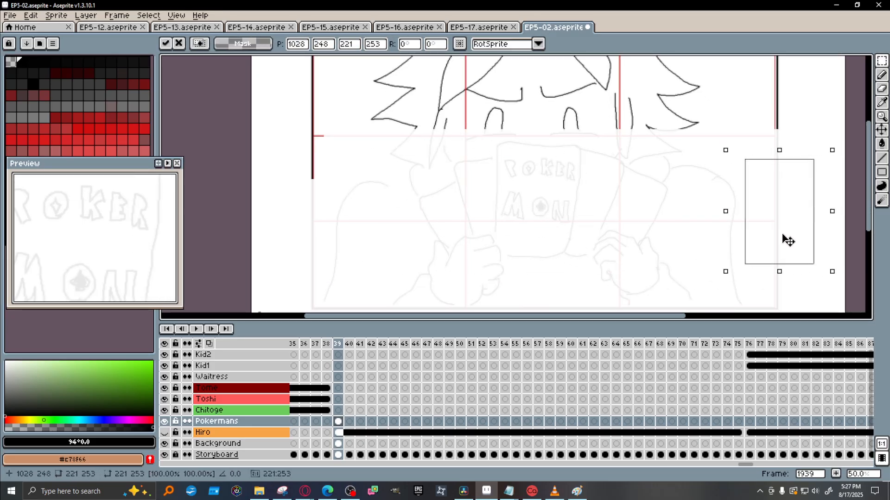
key(ctrl+v)
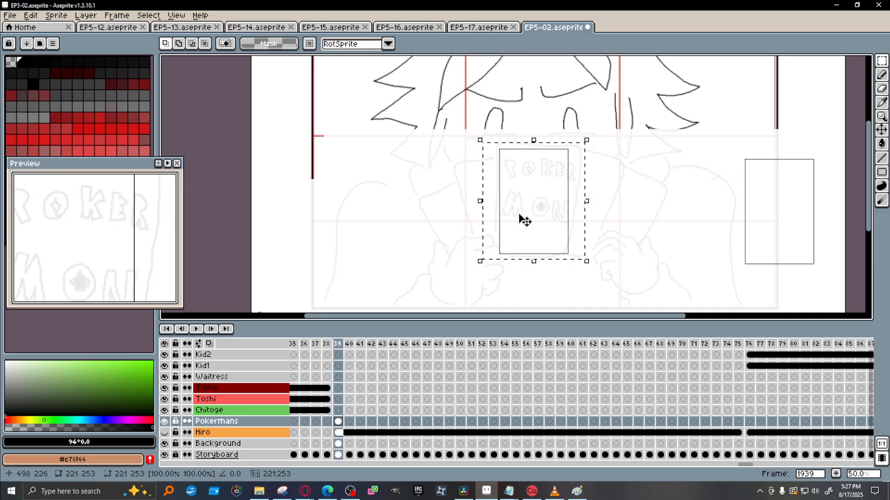
Rotate the pasted card outline 12.2°, position it over the storyboard hand's card, and scale its selection to 210 × 248 px.
drag(469, 131, 452, 145)
drag(537, 222, 471, 238)
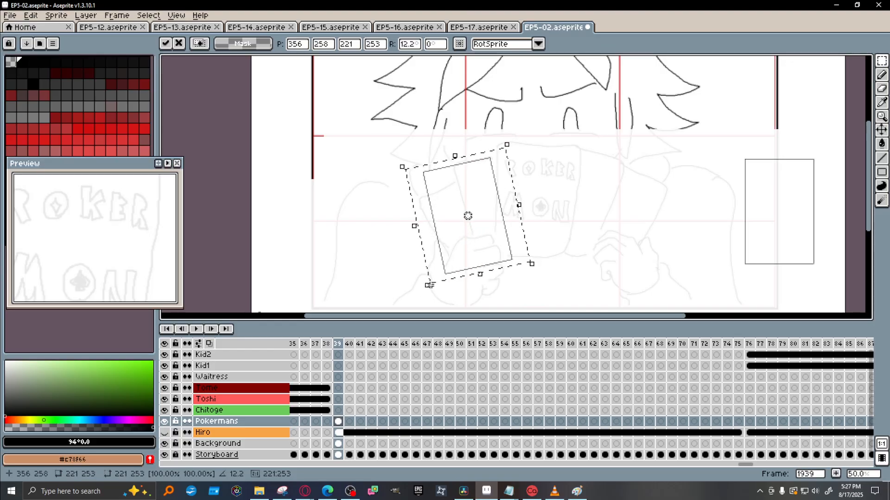
drag(425, 284, 432, 283)
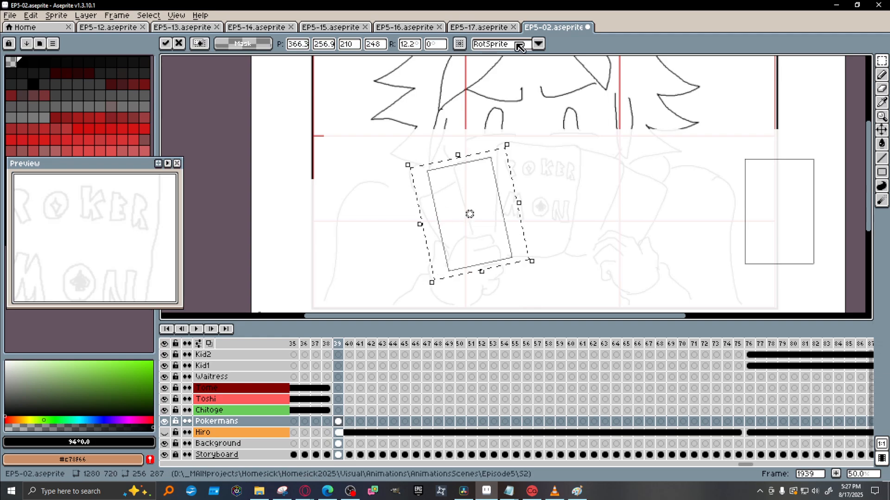
click(538, 44)
click(539, 45)
click(539, 44)
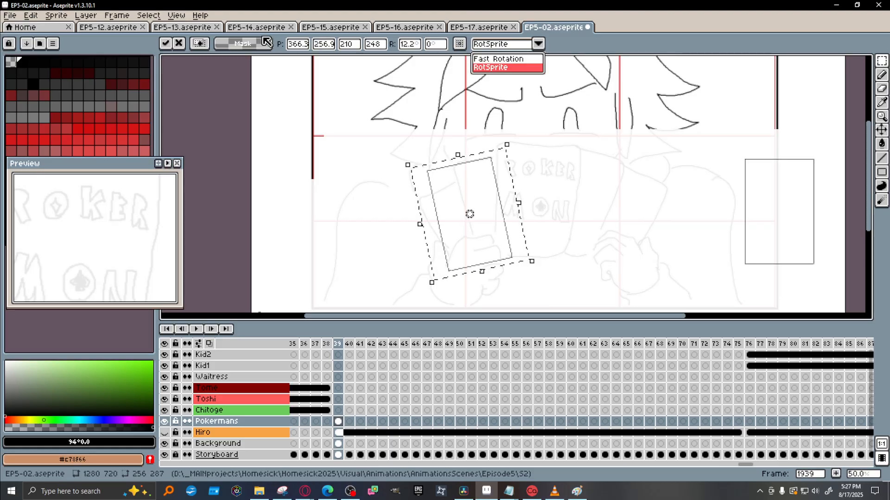
click(606, 45)
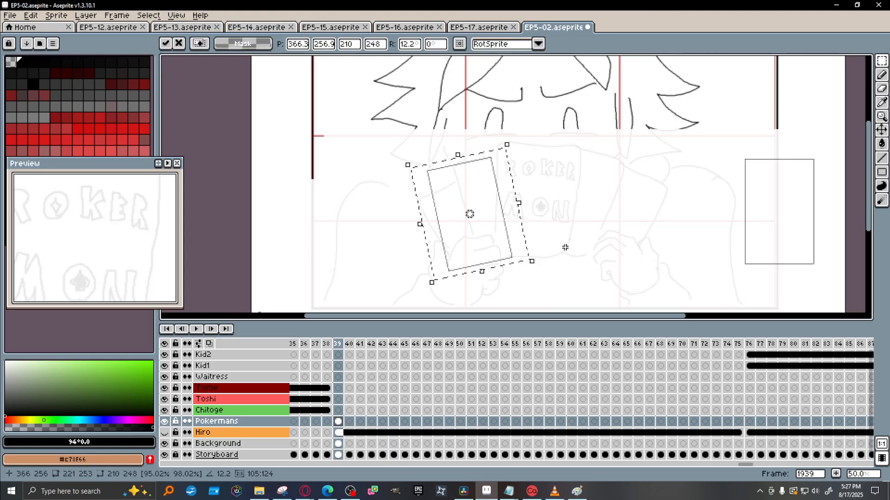
Commit the tilted card and place a second pasted copy overlapping it at a slighter counterclockwise tilt.
key(Escape)
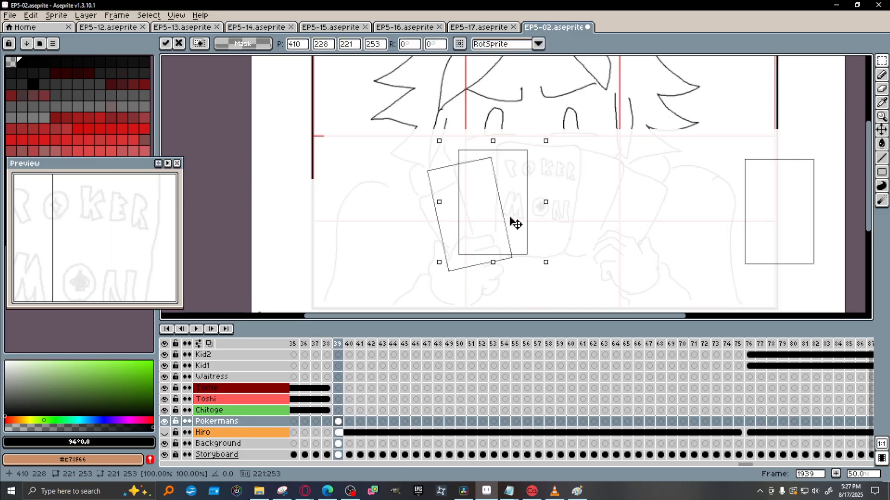
mouse_move(557, 255)
mouse_down()
mouse_move(565, 269)
mouse_move(572, 255)
mouse_move(562, 263)
mouse_up()
drag(505, 247, 500, 248)
Paste a third card outline overlapping the second, rotate it to -2.5°, and shift it slightly upward in the fan.
drag(504, 246, 516, 232)
key(ctrl+v)
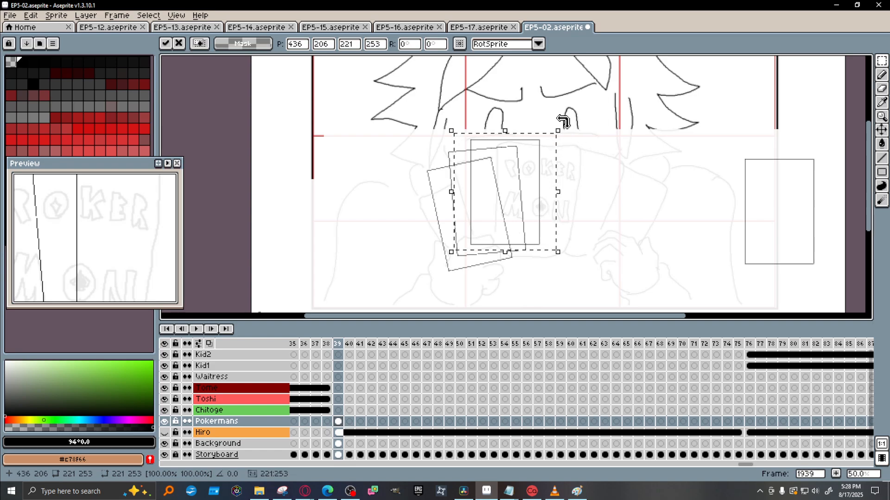
drag(563, 121, 562, 123)
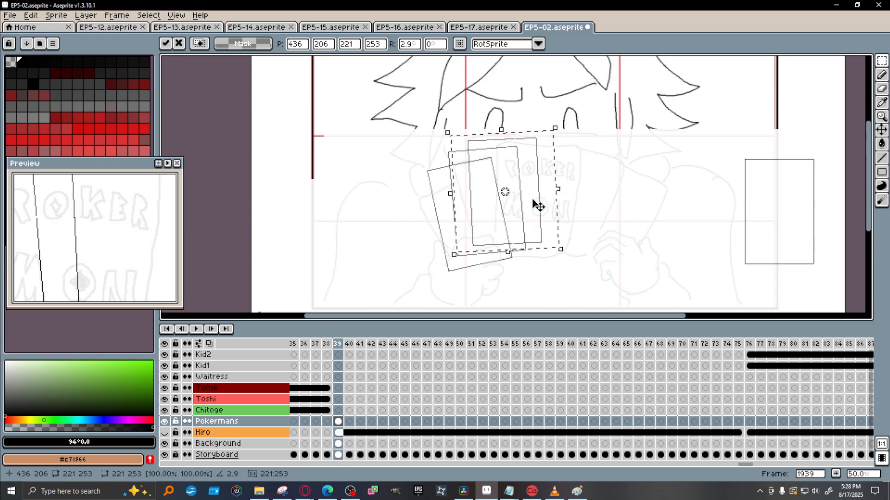
drag(554, 213, 554, 216)
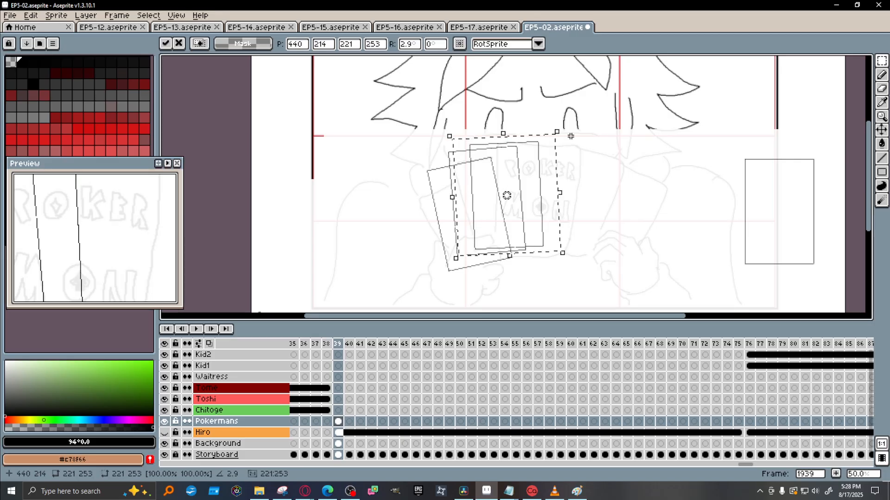
drag(570, 136, 577, 135)
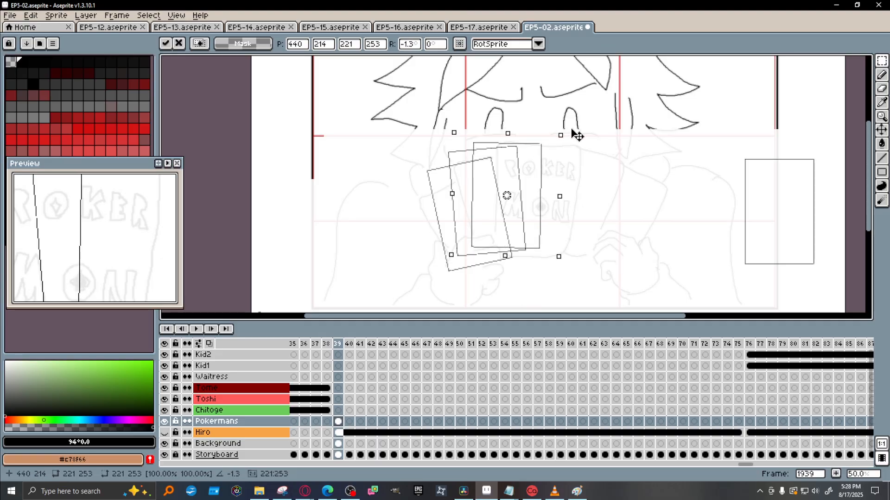
mouse_move(577, 136)
mouse_down()
mouse_move(564, 131)
mouse_move(570, 139)
mouse_up()
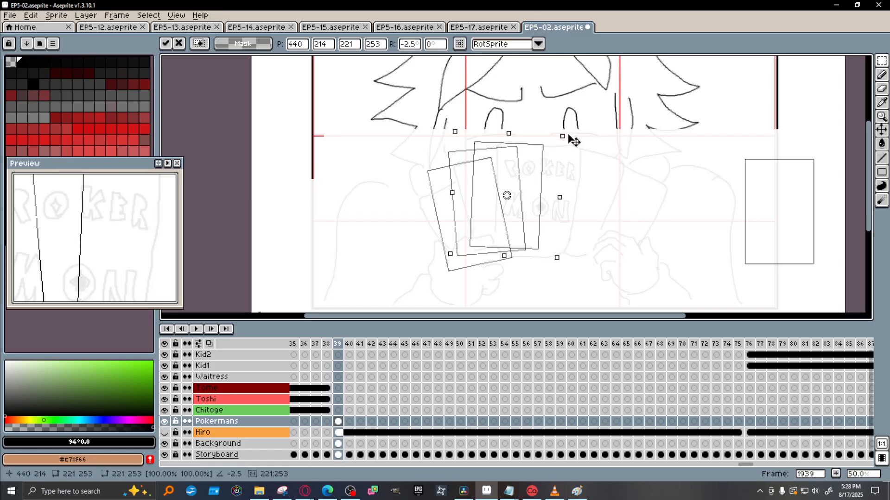
drag(542, 188, 539, 177)
Paste a fourth card outline, rotate it to -18.6°, and commit it at 500, 184 in the fan.
key(ctrl+v)
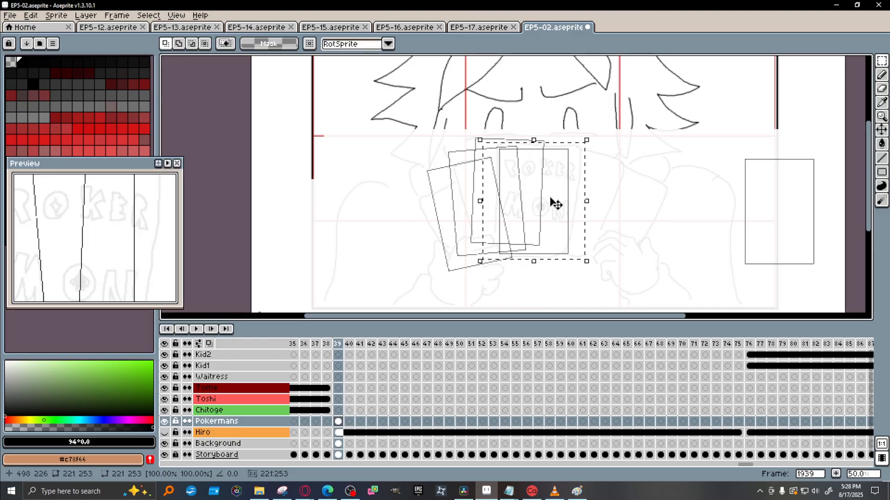
drag(590, 135, 616, 162)
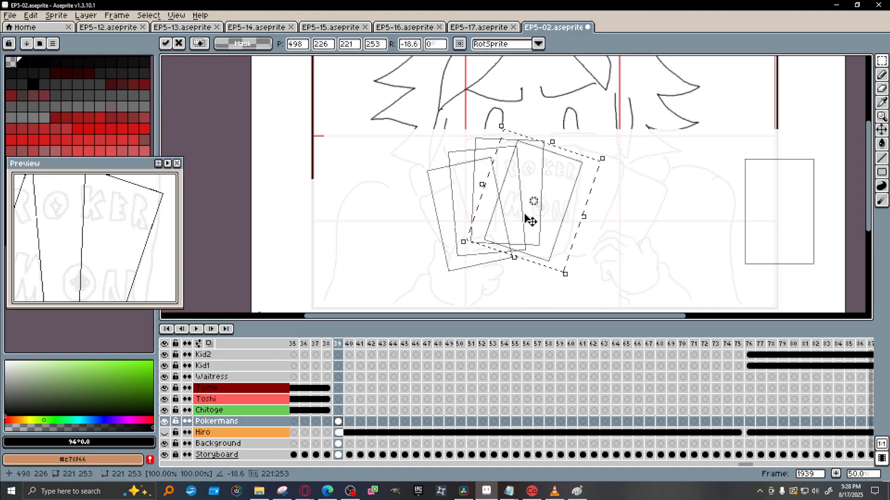
mouse_move(530, 214)
mouse_down()
mouse_move(542, 200)
mouse_move(530, 211)
mouse_move(543, 211)
mouse_move(532, 202)
mouse_up()
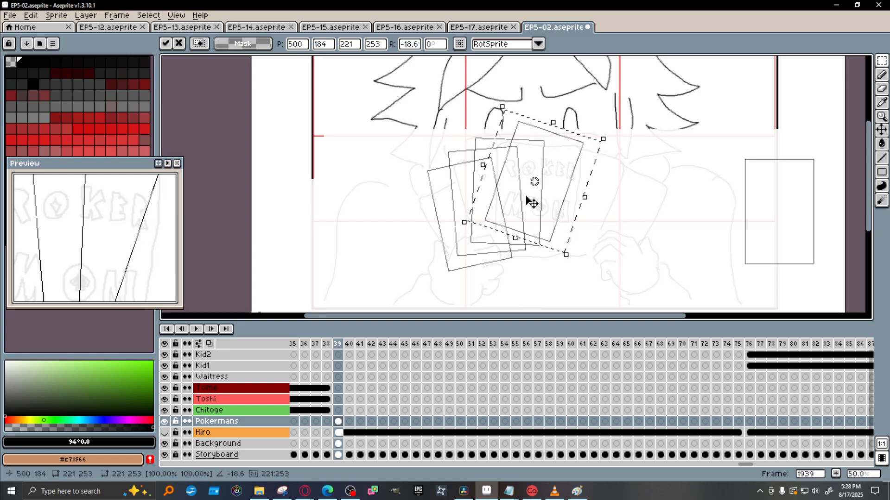
key(Return)
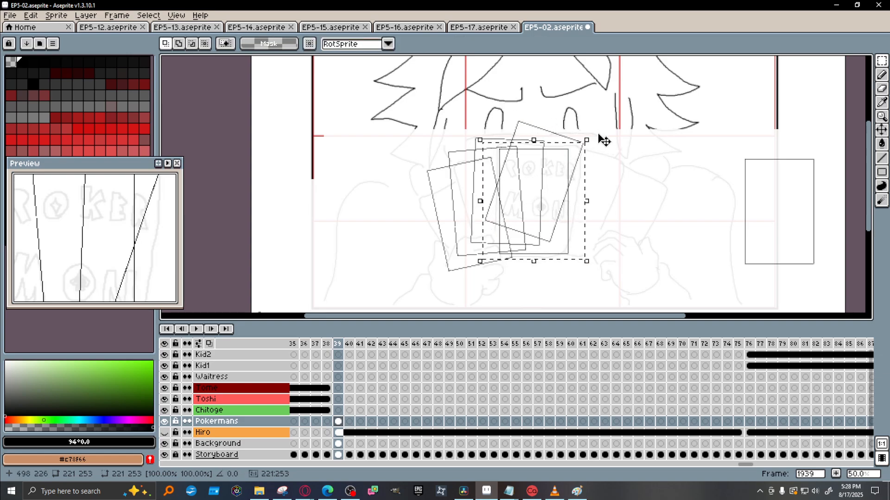
Rotate a fifth pasted card outline to -37.3° and commit it at 530, 210 in the fan.
drag(604, 140, 632, 190)
mouse_move(567, 200)
mouse_down()
mouse_move(600, 203)
mouse_move(589, 213)
mouse_move(582, 197)
mouse_move(567, 195)
mouse_move(577, 197)
mouse_up()
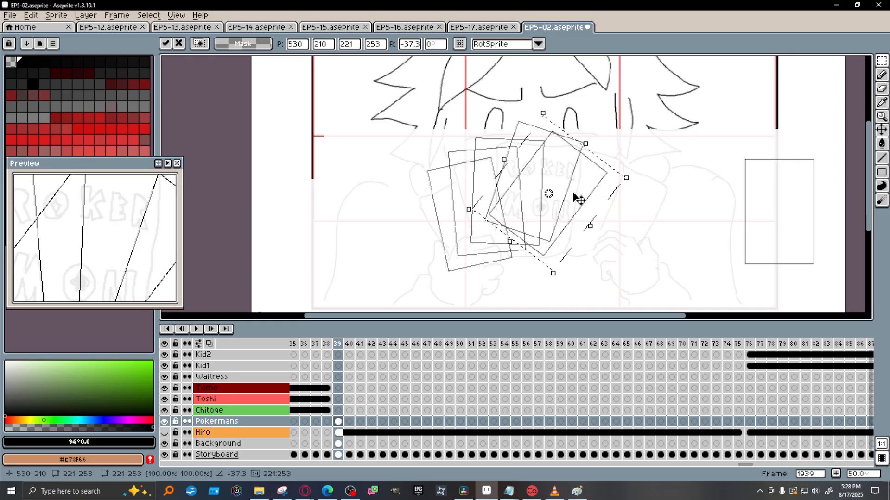
key(Return)
Add a sixth card outline rotated -37.1° at 604, 286, commit it, and clear the selection.
drag(574, 199, 619, 226)
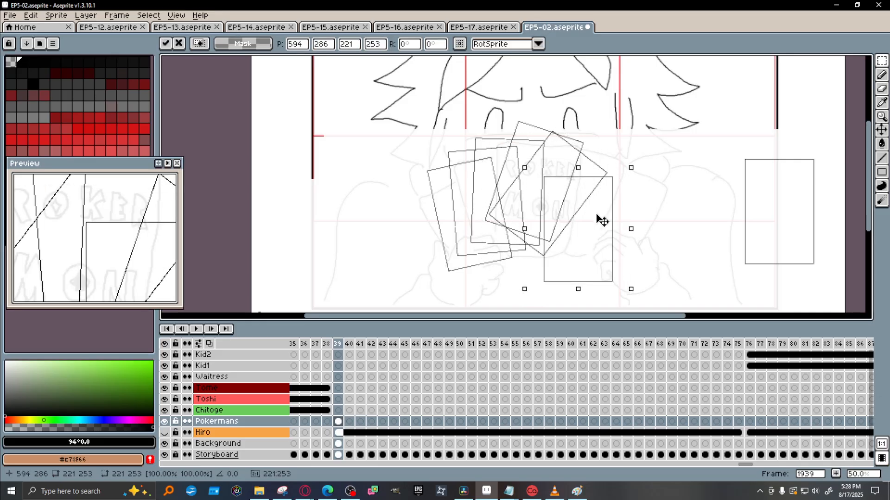
drag(635, 163, 646, 223)
drag(578, 255, 582, 253)
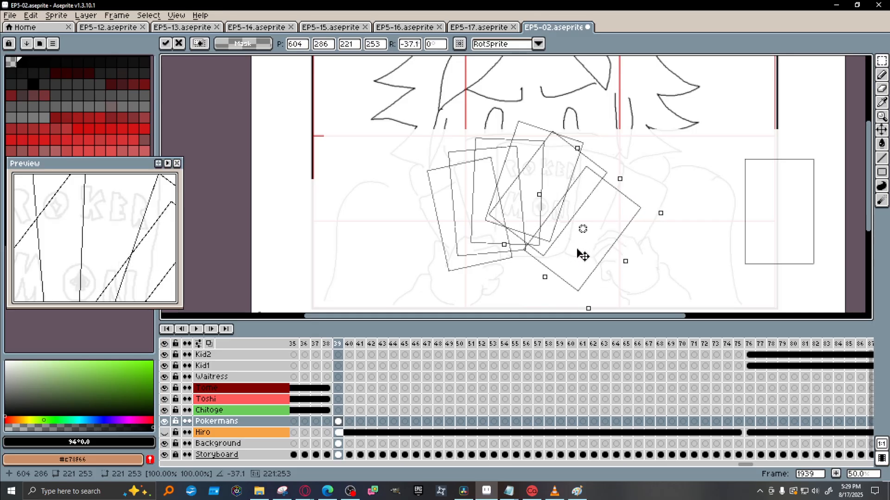
click(605, 266)
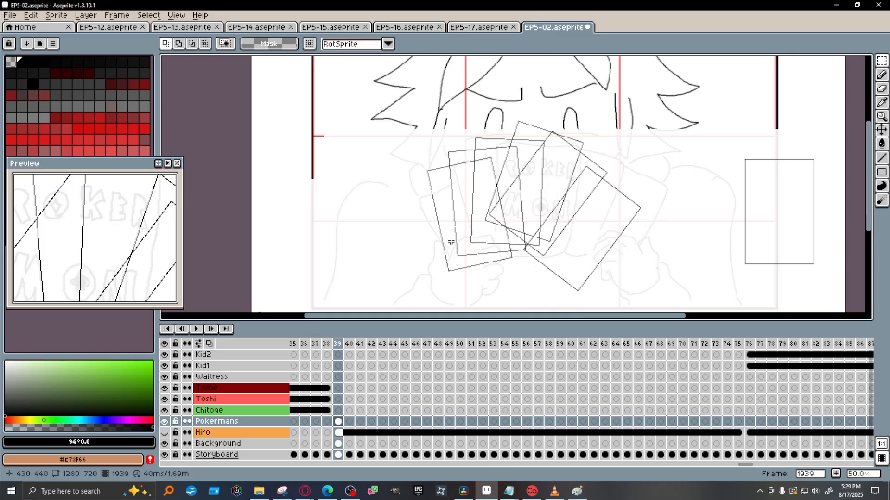
Add a new layer directly above Pokermans and ready the Pencil tool on its cel at frame 1939.
scroll(608, 230, up, 1)
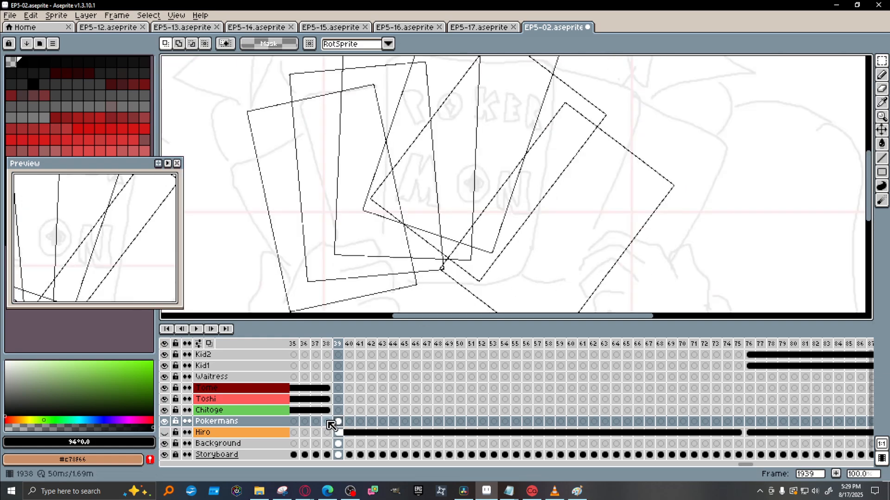
right_click(249, 425)
mouse_move(307, 408)
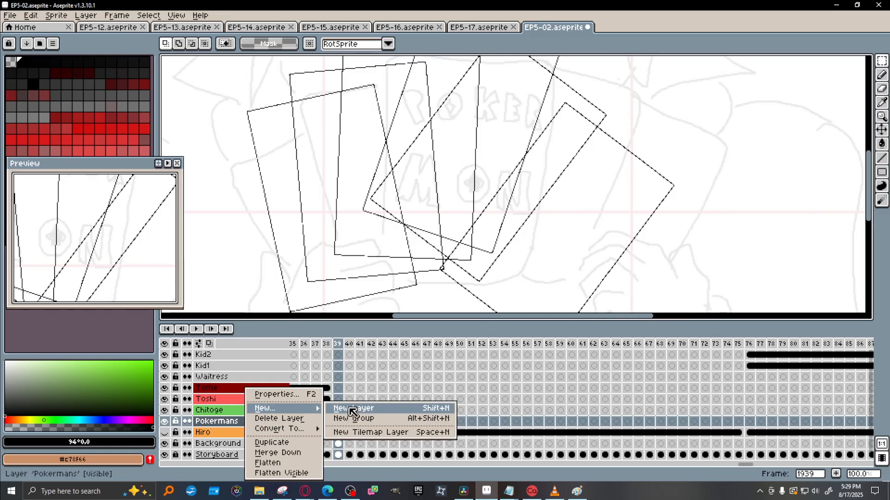
click(356, 412)
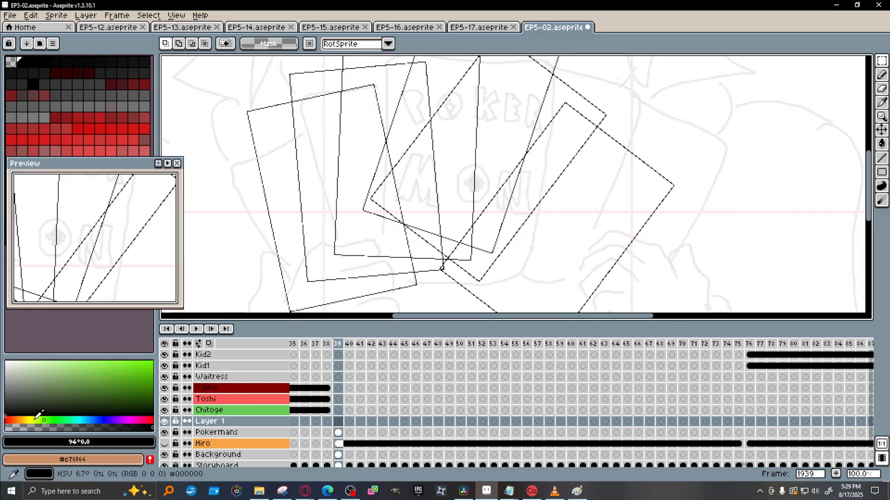
click(338, 421)
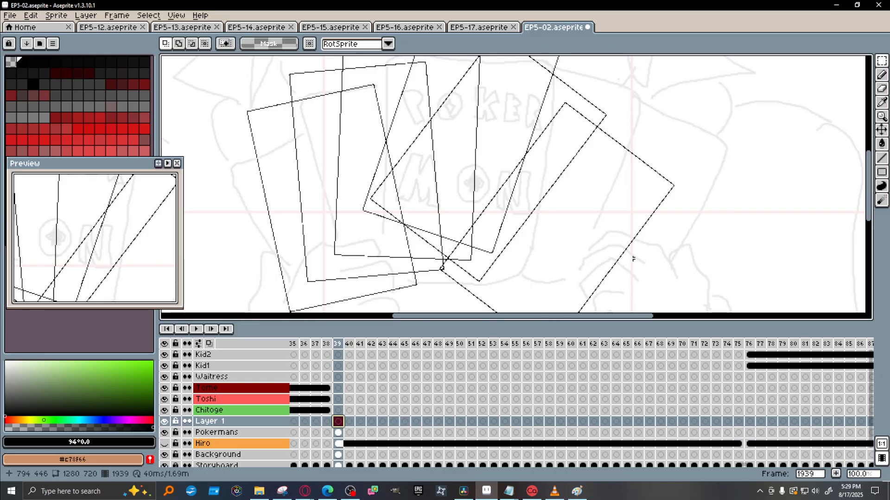
scroll(602, 258, down, 2)
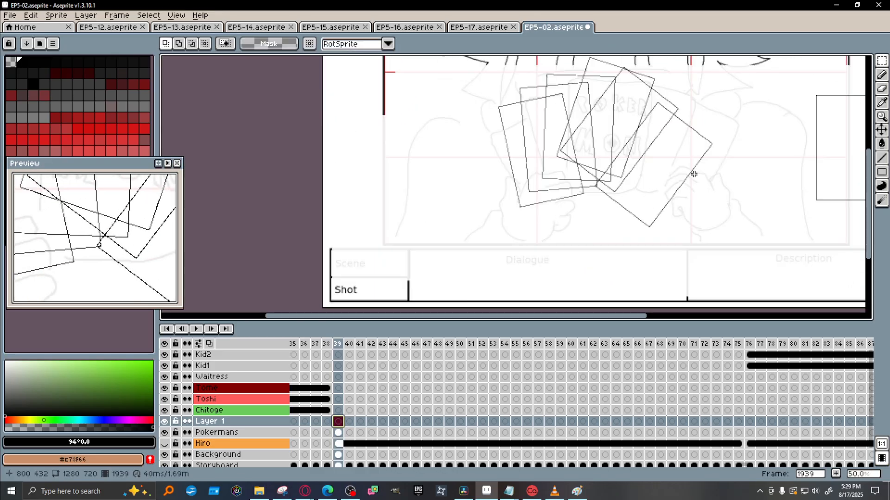
scroll(693, 174, up, 2)
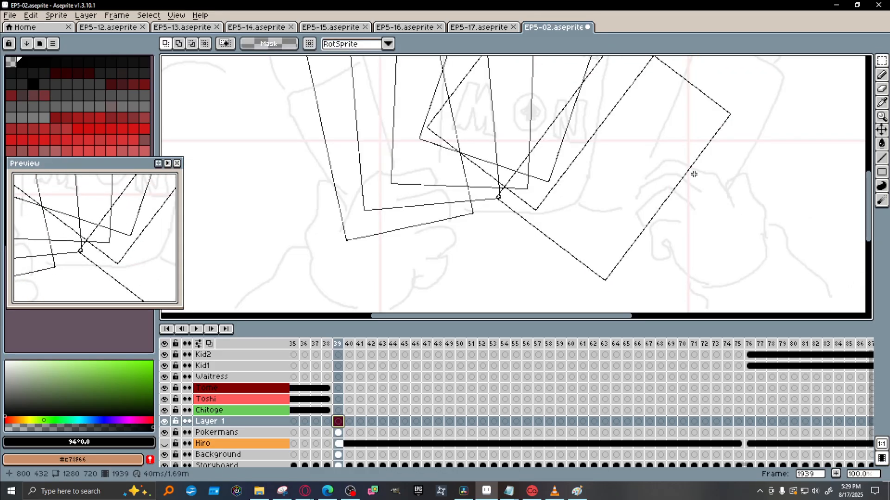
click(884, 73)
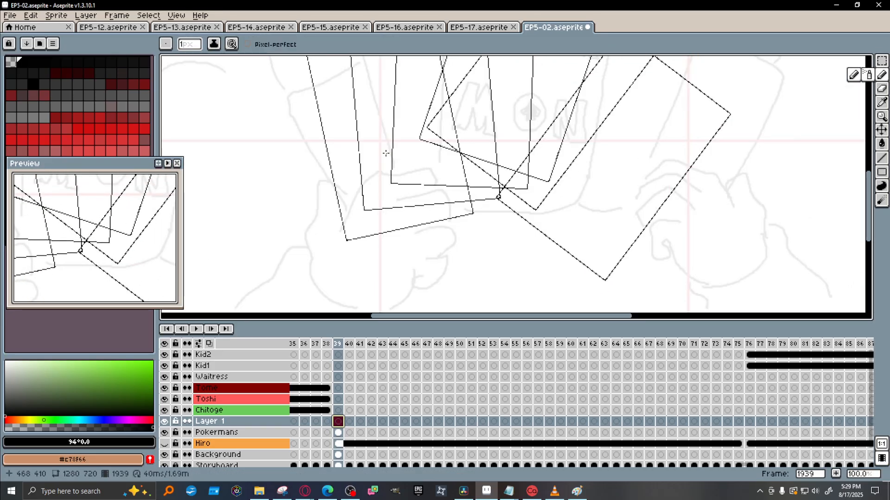
Set the Pokermans cel's opacity to 50% and briefly hide the Background layer to compare the cards with the storyboard.
click(338, 433)
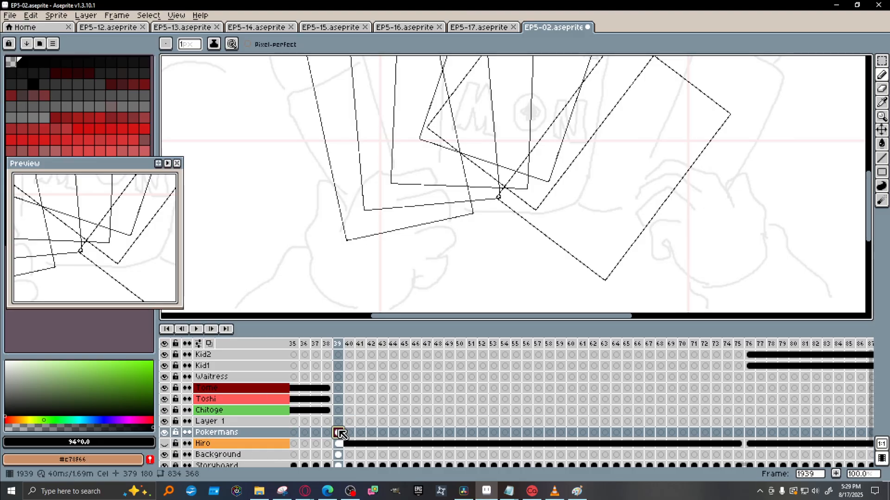
double_click(337, 433)
drag(518, 241, 460, 240)
click(167, 456)
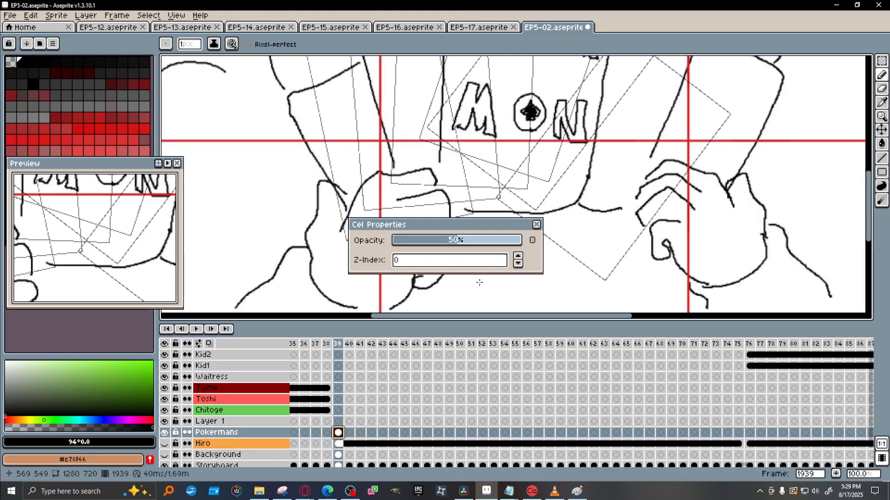
click(166, 456)
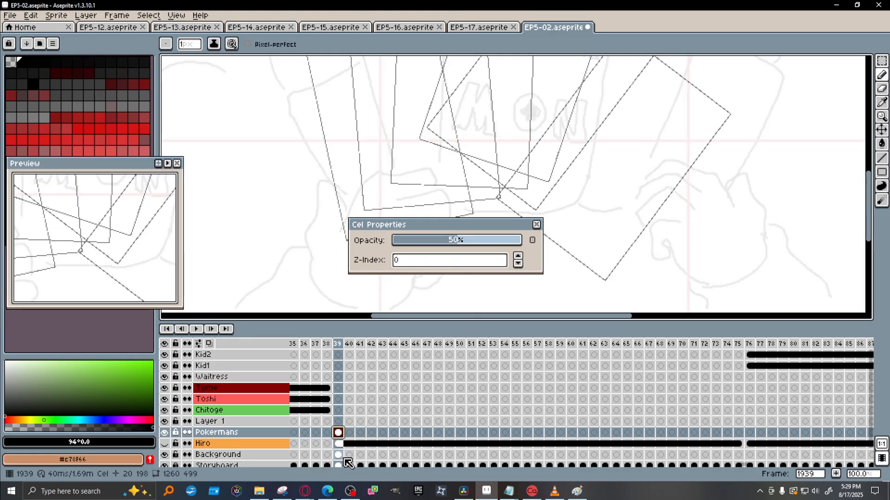
Raise the Background cel's opacity until it fully hides the storyboard, and return to the Layer 1 cel at frame 1939.
click(338, 455)
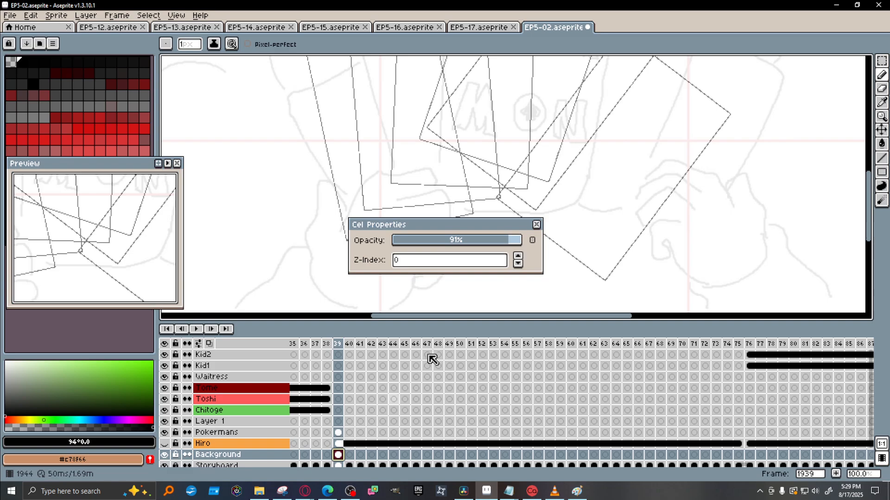
click(536, 225)
drag(475, 202, 499, 245)
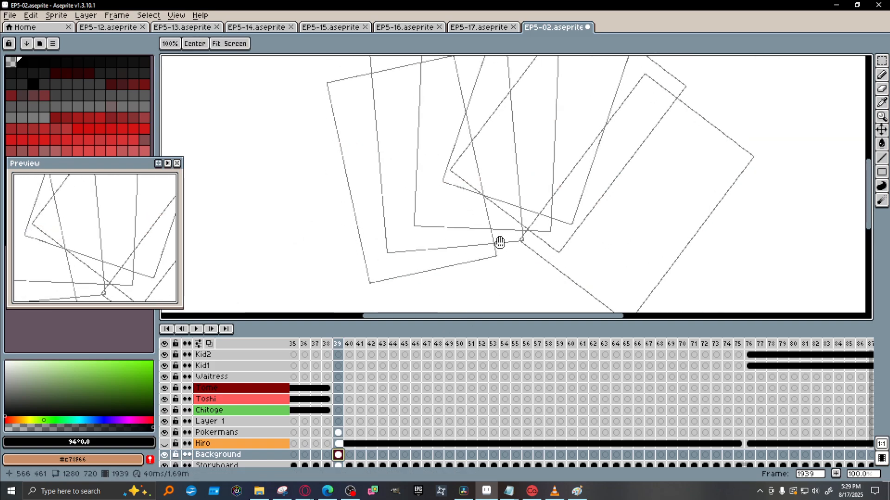
click(338, 432)
click(338, 421)
scroll(547, 262, down, 2)
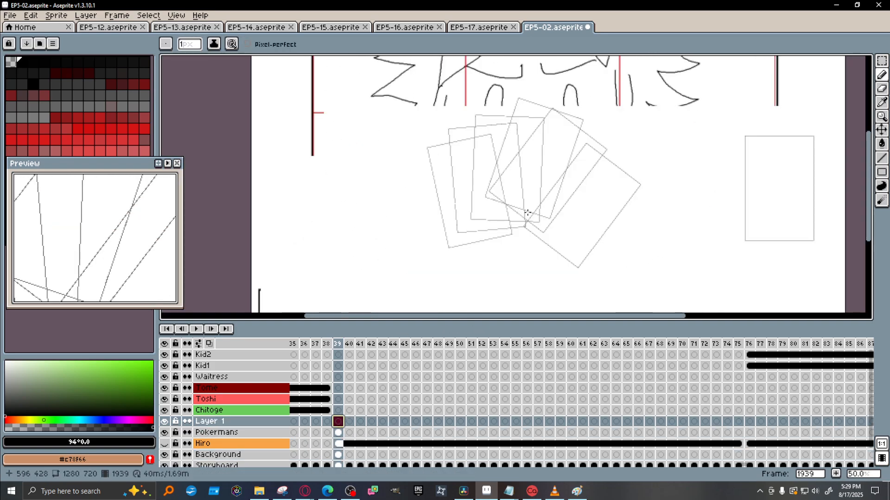
scroll(546, 261, up, 2)
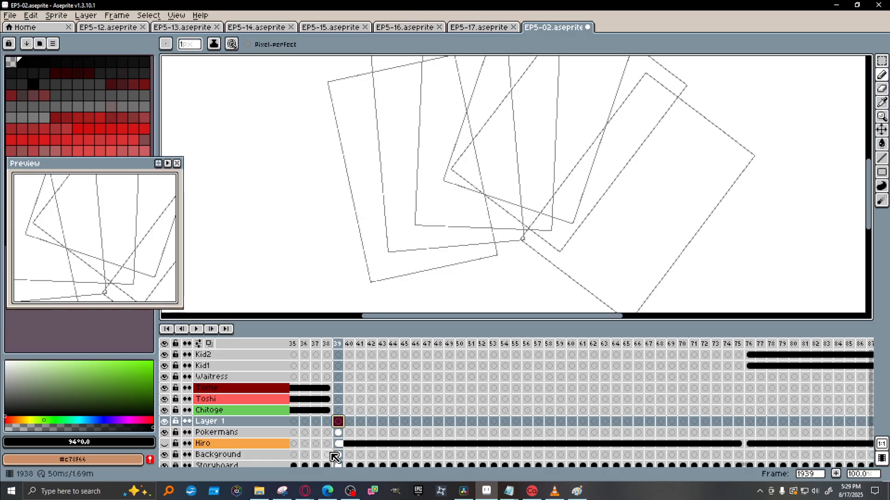
Set the Pokermans cel's opacity to 17% and reselect the Layer 1 cel at frame 1939.
double_click(337, 432)
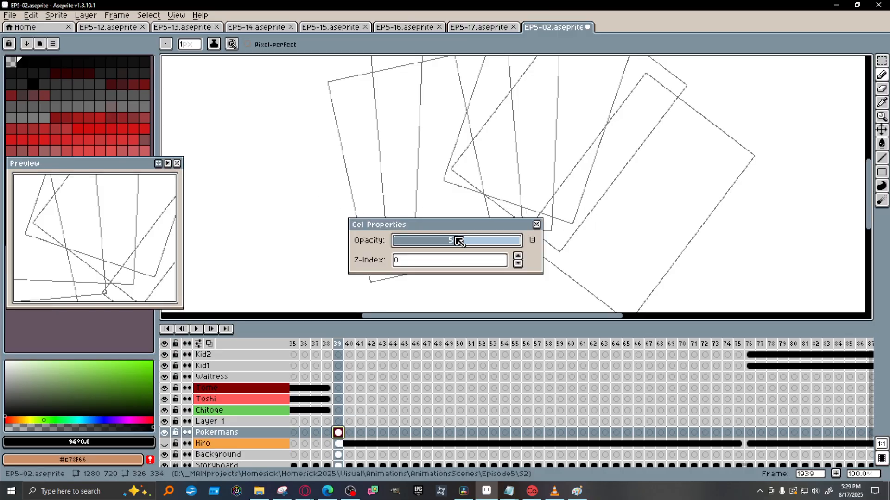
drag(459, 241, 417, 239)
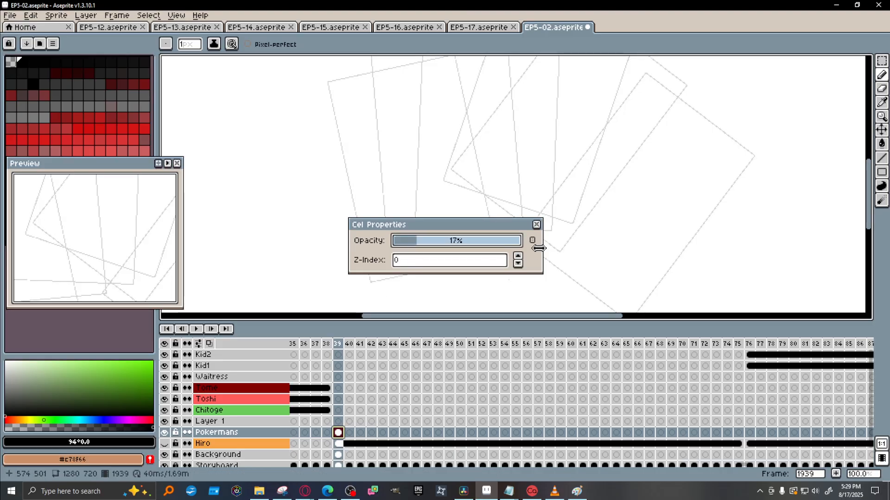
click(538, 226)
click(338, 421)
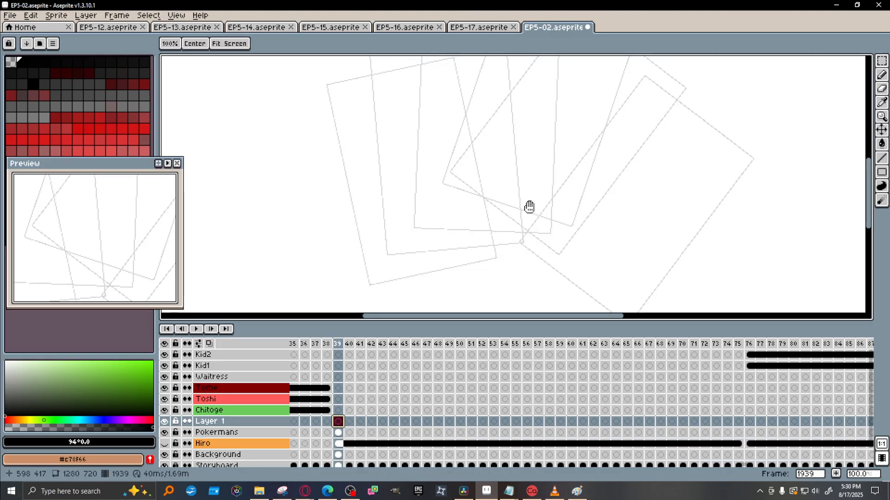
Try a short freehand stroke on Layer 1 beside the leftmost card's lower part, and undo it.
drag(529, 207, 530, 221)
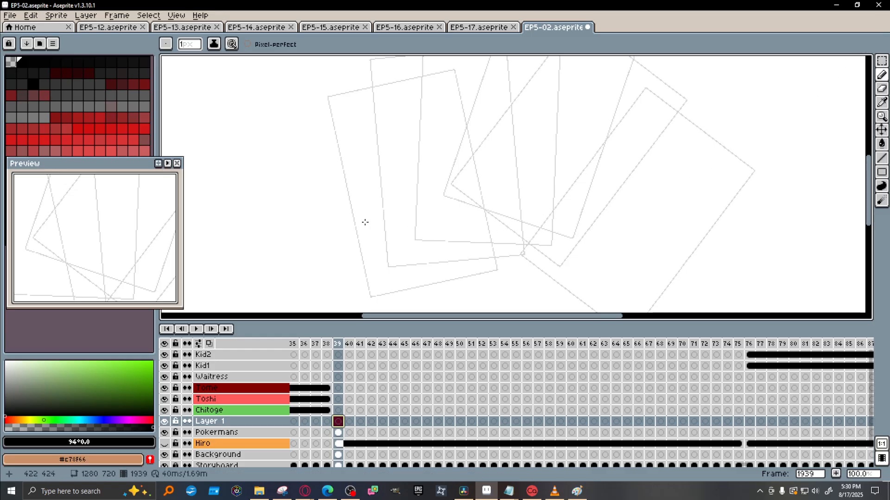
drag(366, 292, 386, 187)
key(space)
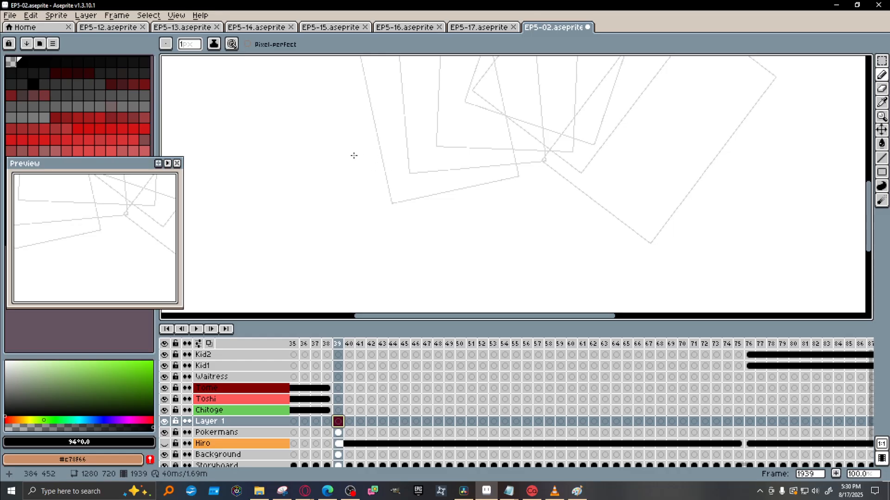
drag(354, 156, 338, 160)
key(ctrl+z)
Sketch a hand's upper fingers freehand on Layer 1, reaching diagonally across the leftmost card outlines.
drag(399, 161, 409, 196)
scroll(514, 191, down, 2)
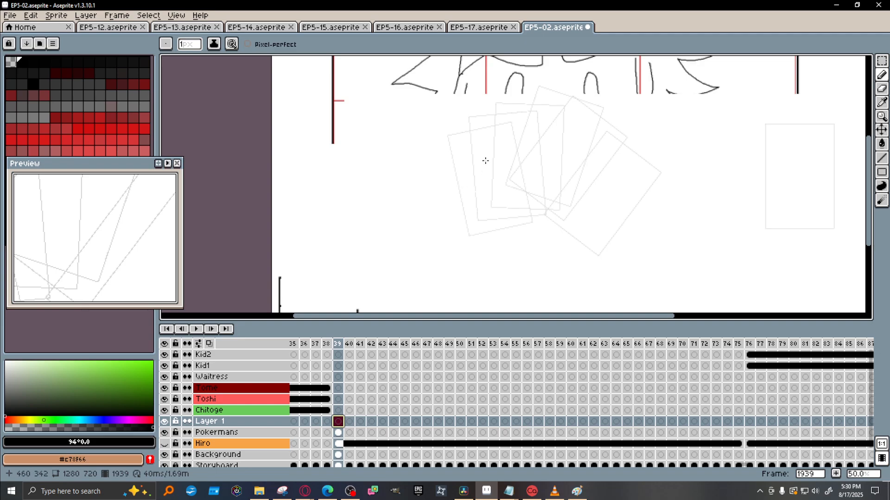
mouse_move(485, 160)
mouse_down()
mouse_move(436, 212)
mouse_move(441, 221)
mouse_up()
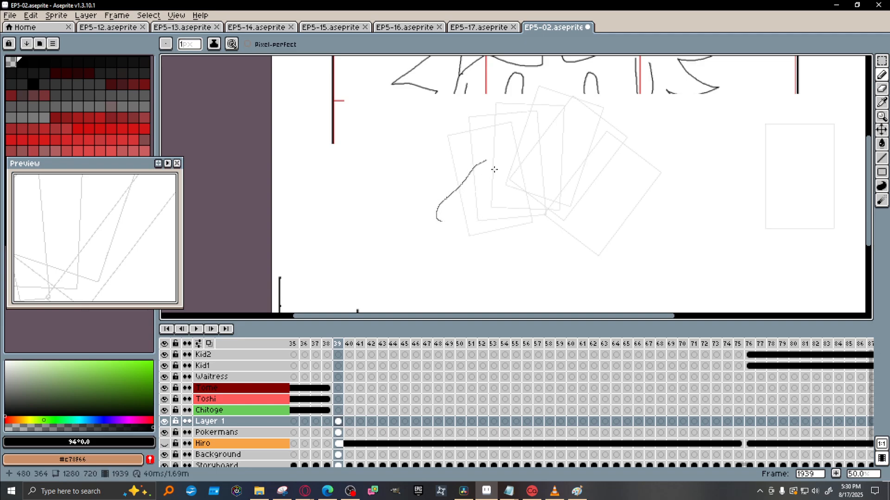
drag(494, 170, 458, 210)
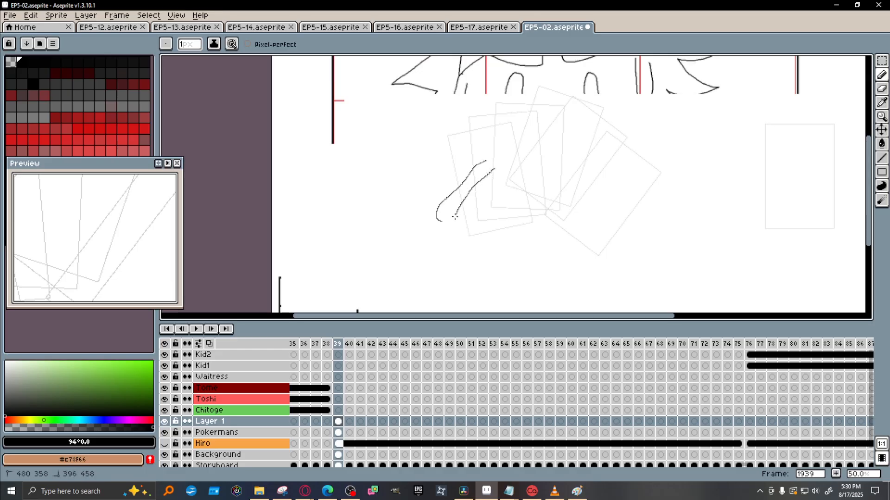
drag(449, 247, 452, 248)
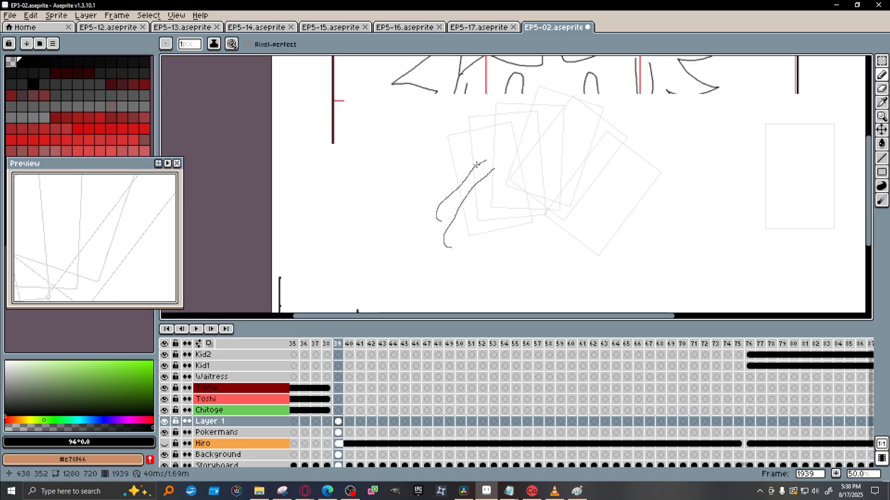
mouse_move(484, 160)
mouse_down()
mouse_move(500, 165)
mouse_move(521, 152)
mouse_up()
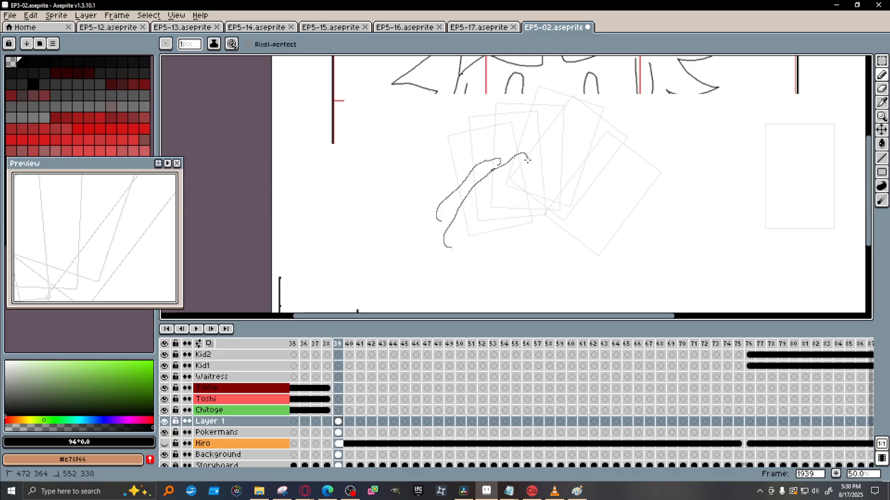
drag(520, 174, 478, 214)
key(ctrl+z)
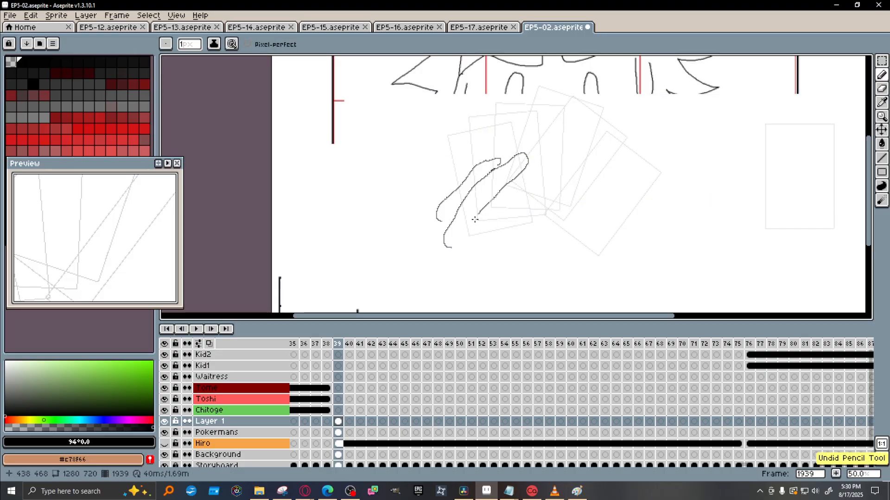
Add the remaining fingers, knuckle marks and wrist sides to the hand sketch, and close the gaps around the uppermost finger.
mouse_move(475, 219)
mouse_down()
mouse_move(536, 174)
mouse_move(541, 186)
mouse_move(500, 226)
mouse_move(460, 248)
mouse_move(478, 253)
mouse_up()
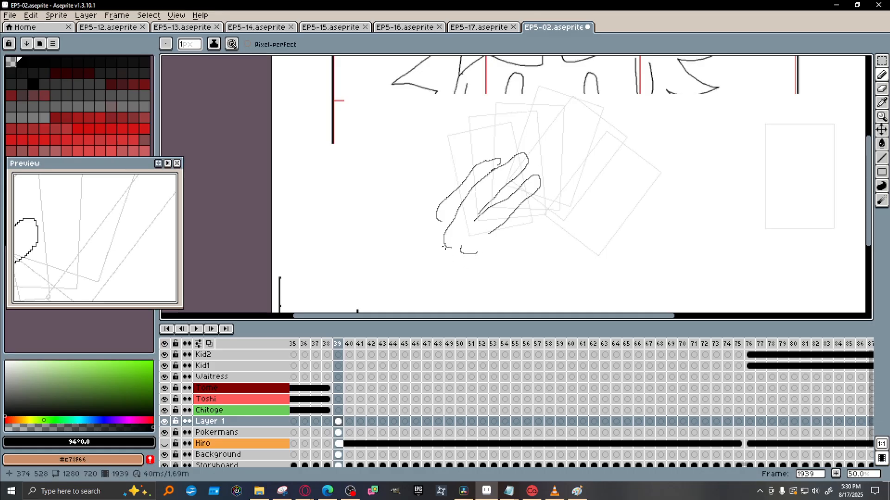
drag(441, 240, 452, 254)
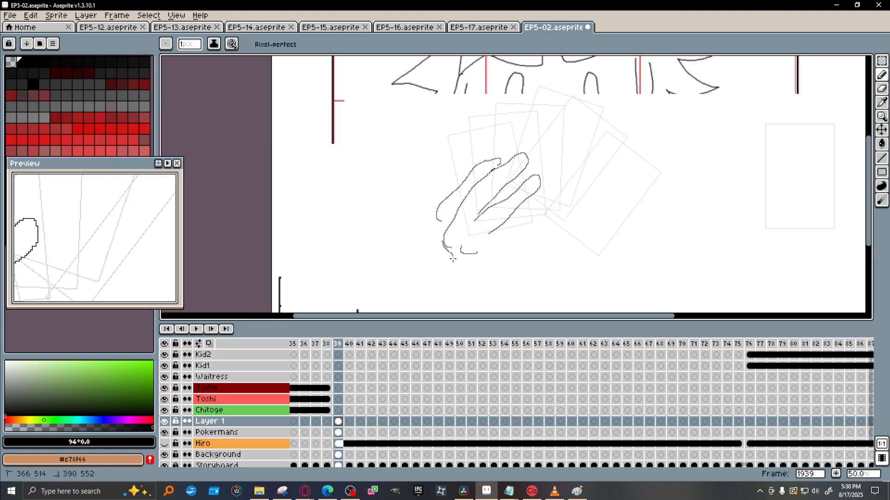
drag(455, 271, 455, 271)
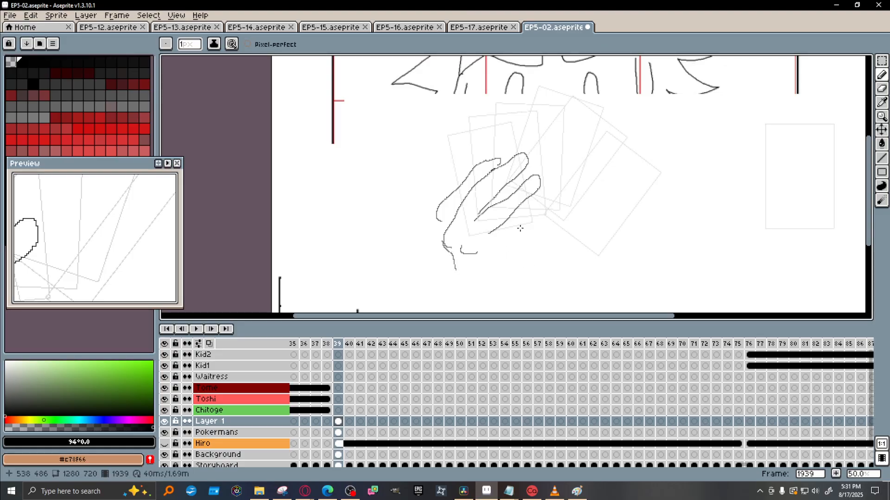
mouse_move(492, 233)
mouse_down()
mouse_move(543, 206)
mouse_move(541, 219)
mouse_move(491, 258)
mouse_move(505, 260)
mouse_move(494, 289)
mouse_up()
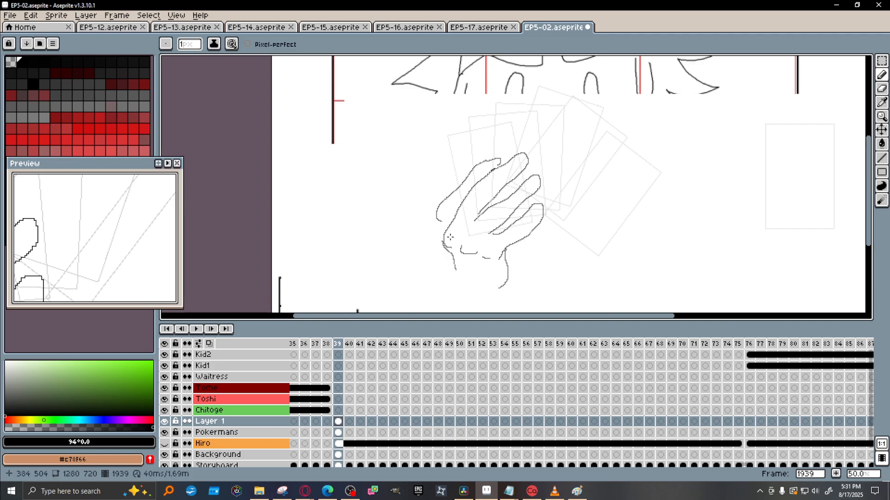
drag(444, 237, 437, 218)
drag(499, 162, 483, 158)
Select the sketched hand with a rectangular marquee, move it slightly down to position 260, 316, and deselect it.
key(m)
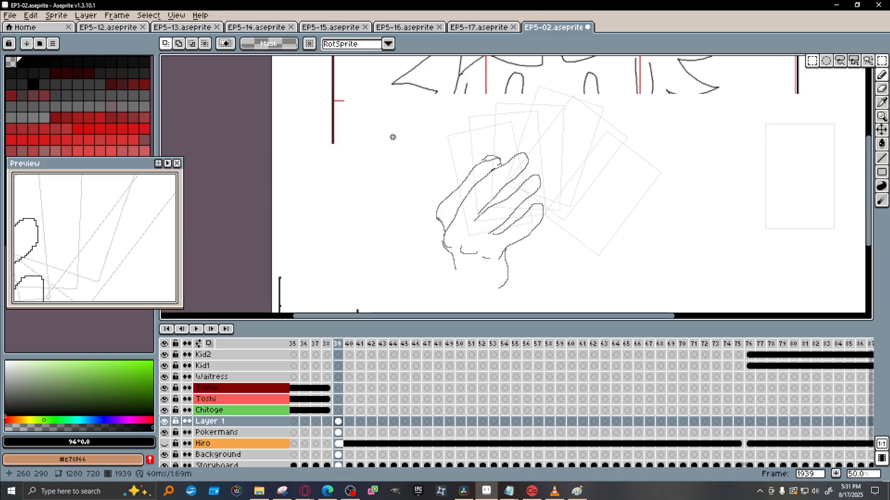
drag(393, 137, 575, 272)
drag(507, 188, 508, 201)
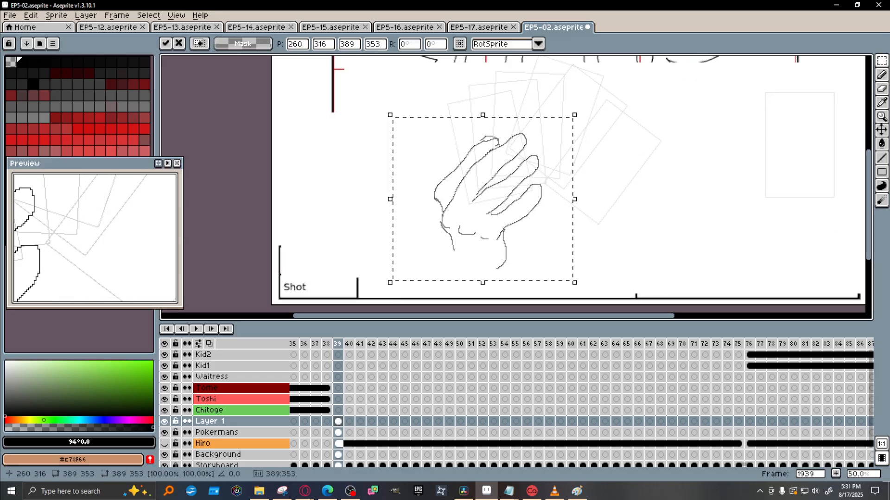
key(b)
key(ctrl+d)
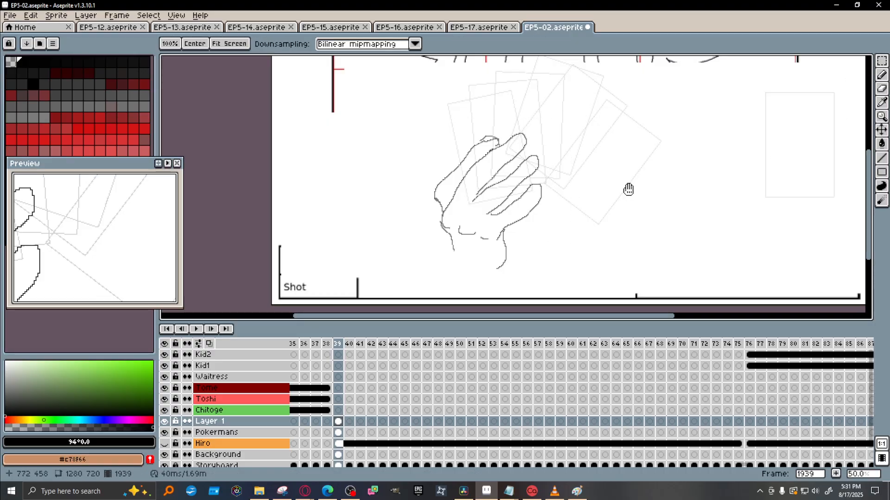
Close the base of the hand sketch with a rounded heel line and draw two forearm lines running toward the canvas's lower edge.
drag(628, 189, 628, 225)
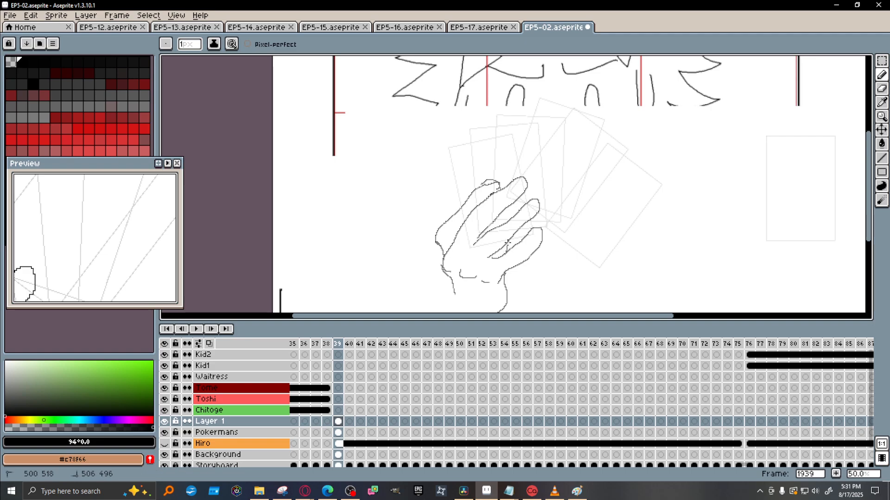
drag(548, 267, 552, 219)
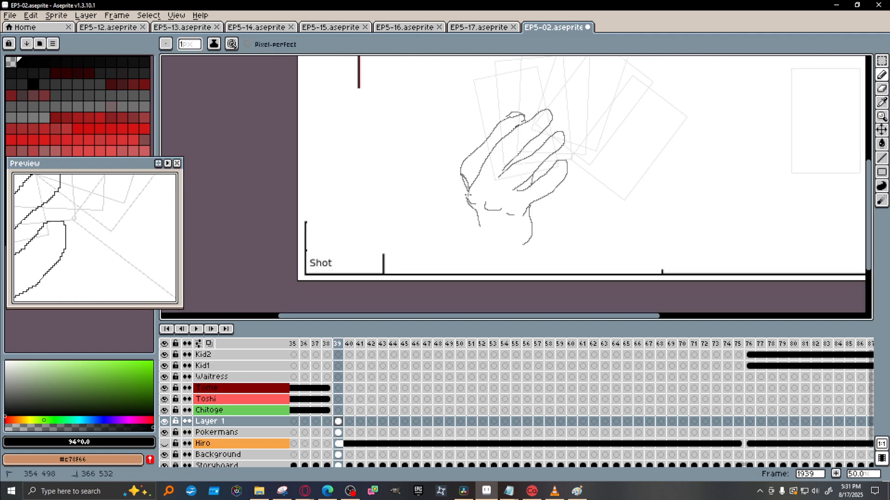
mouse_move(476, 232)
mouse_down()
mouse_move(510, 253)
mouse_move(528, 246)
mouse_up()
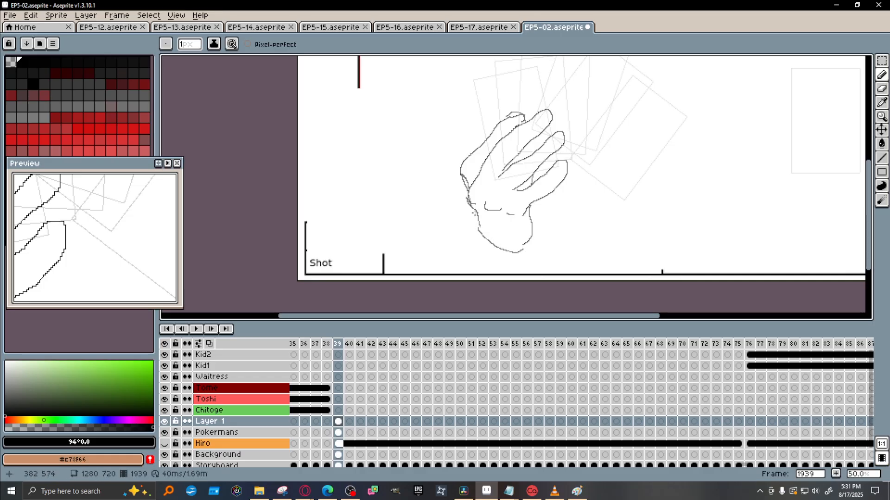
drag(473, 214, 450, 254)
key(ctrl)
key(ctrl+z)
drag(476, 224, 432, 261)
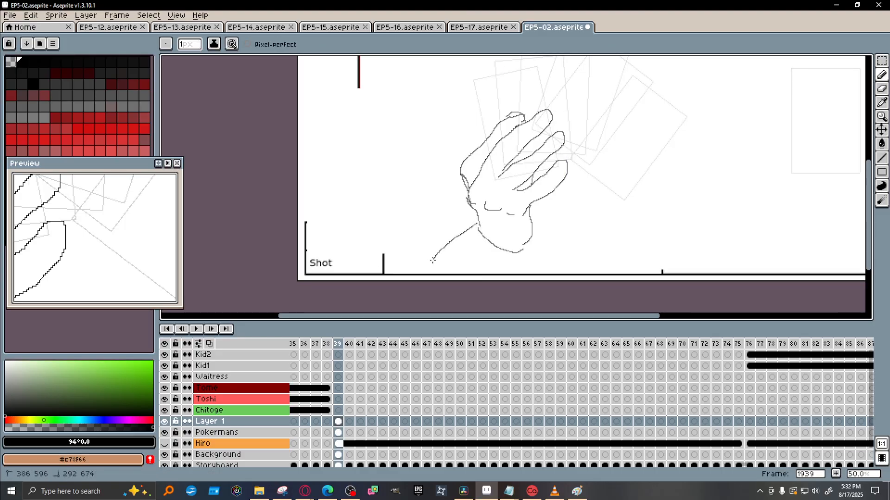
drag(515, 253, 508, 263)
scroll(541, 287, down, 1)
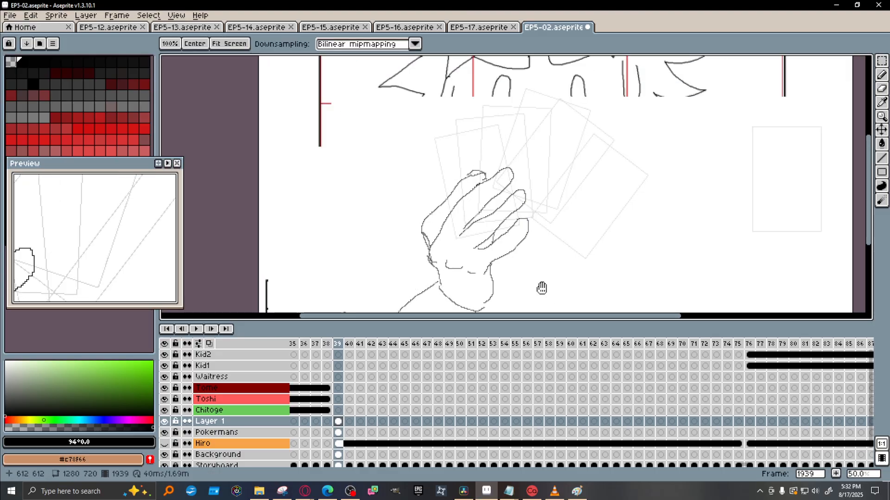
scroll(551, 265, down, 1)
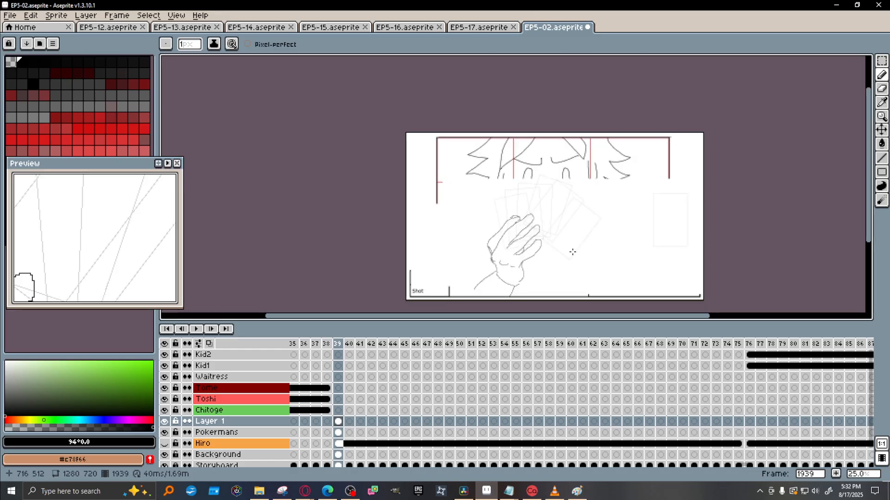
Sketch a second hand's top contour and fingertips over the fan's lower part, pointing toward the first hand.
scroll(560, 256, up, 2)
mouse_move(561, 254)
mouse_down()
mouse_move(552, 238)
mouse_move(509, 235)
mouse_up()
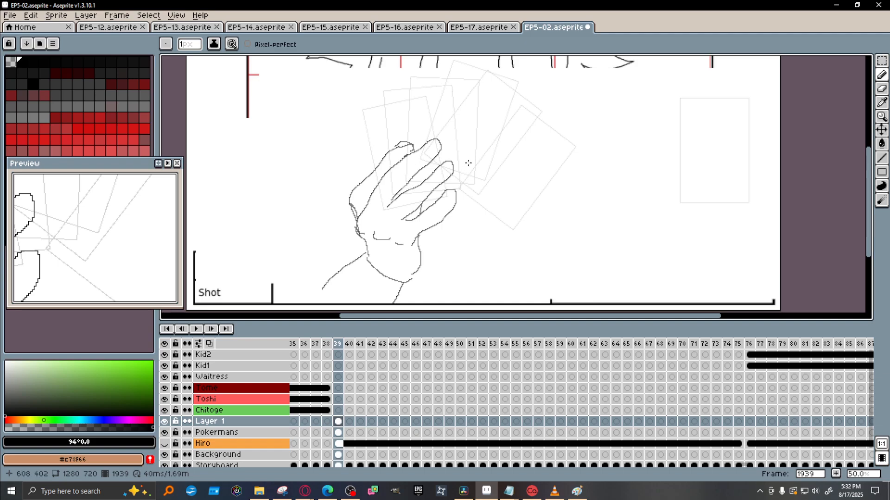
mouse_move(472, 163)
mouse_down()
mouse_move(456, 174)
mouse_move(481, 182)
mouse_move(494, 166)
mouse_move(533, 169)
mouse_move(582, 192)
mouse_move(586, 204)
mouse_up()
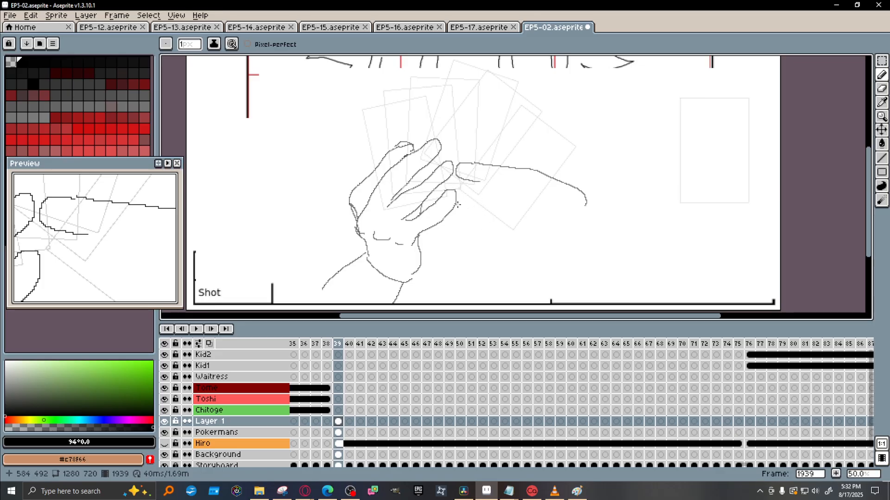
mouse_move(478, 181)
mouse_down()
mouse_move(506, 186)
mouse_move(462, 184)
mouse_move(471, 194)
mouse_move(485, 183)
mouse_move(472, 195)
mouse_move(495, 208)
mouse_up()
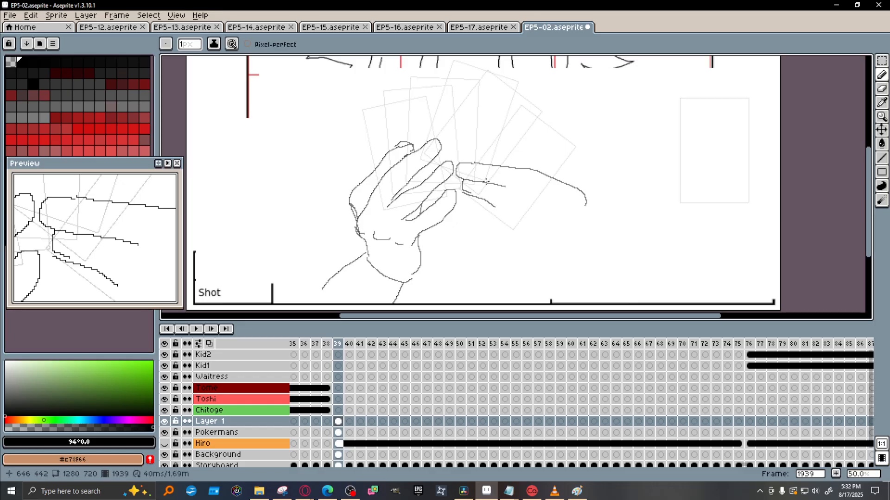
Extend the second hand with the lower edges of its fingers and a separate thumb contour below them.
drag(494, 184, 563, 222)
mouse_move(485, 204)
mouse_down()
mouse_move(473, 213)
mouse_move(528, 243)
mouse_up()
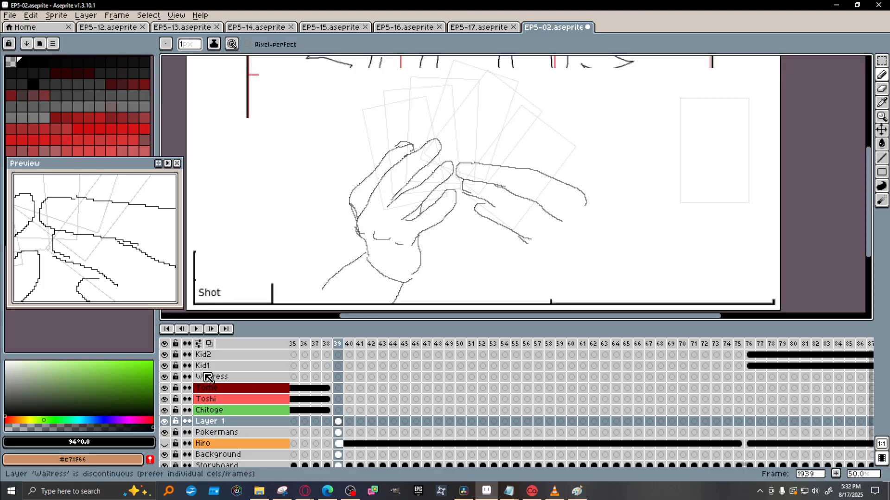
scroll(527, 240, up, 1)
scroll(527, 240, down, 1)
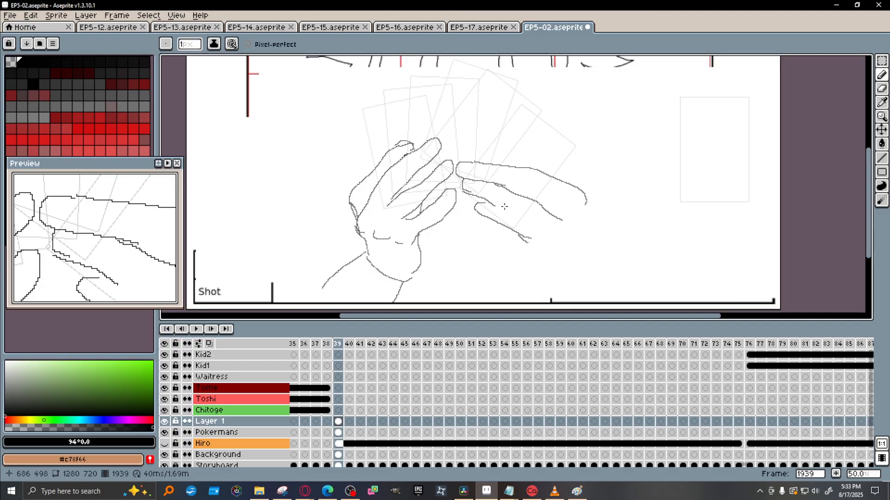
drag(493, 203, 545, 229)
mouse_move(525, 183)
mouse_down()
mouse_move(507, 265)
mouse_move(537, 202)
mouse_up()
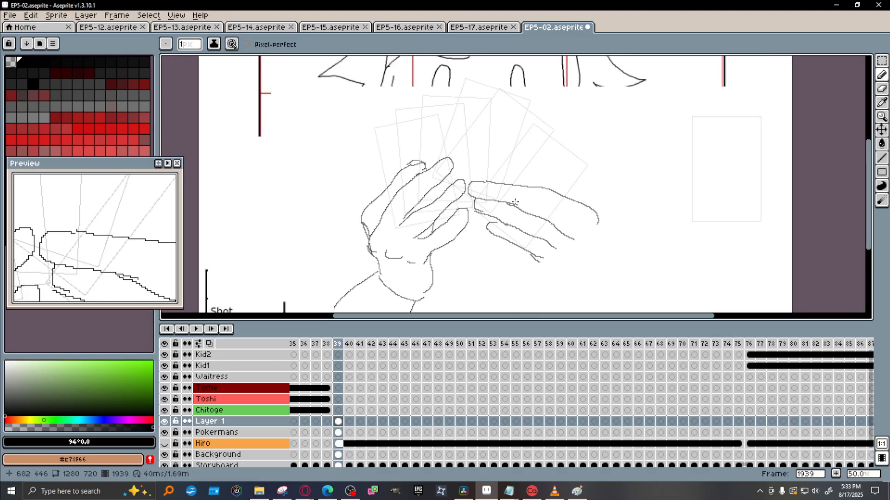
Erase both hand sketches and the leftover stroke from Layer 1, and reselect its emptied cel at frame 1939.
click(882, 62)
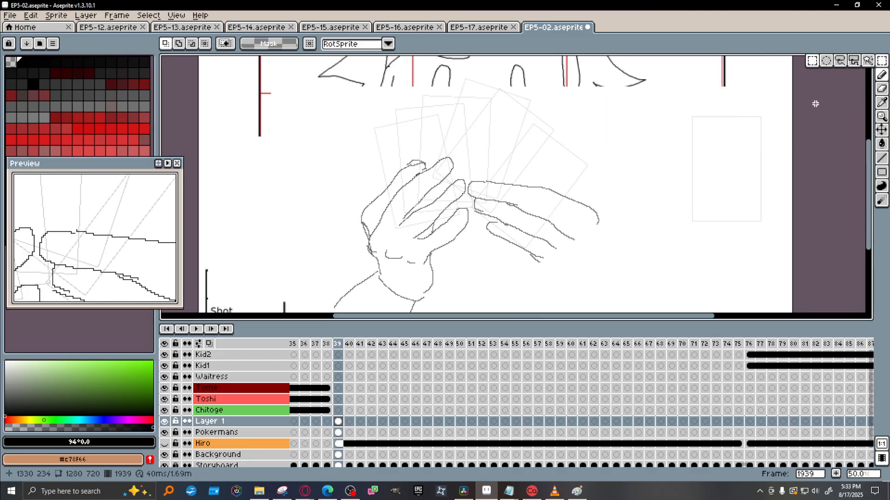
key(space)
drag(408, 205, 404, 179)
mouse_move(299, 135)
mouse_down()
mouse_move(574, 294)
mouse_move(622, 308)
mouse_up()
key(Delete)
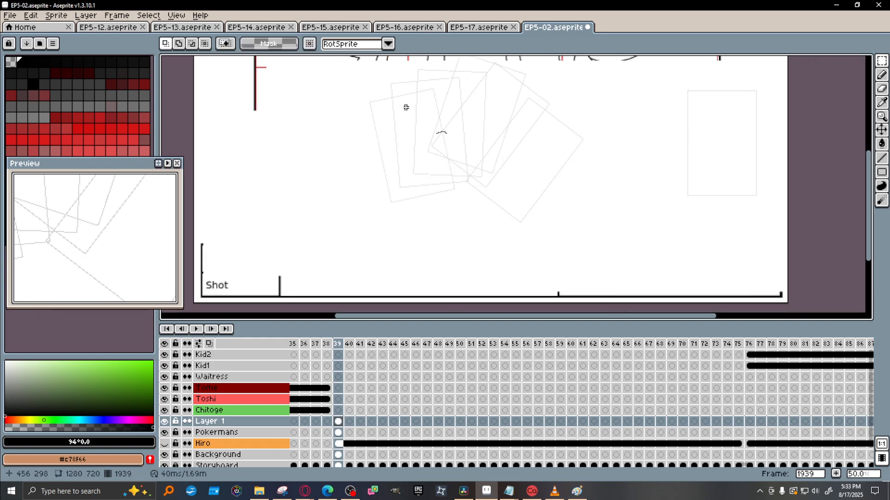
drag(377, 113, 544, 214)
key(Delete)
key(ctrl+d)
click(338, 421)
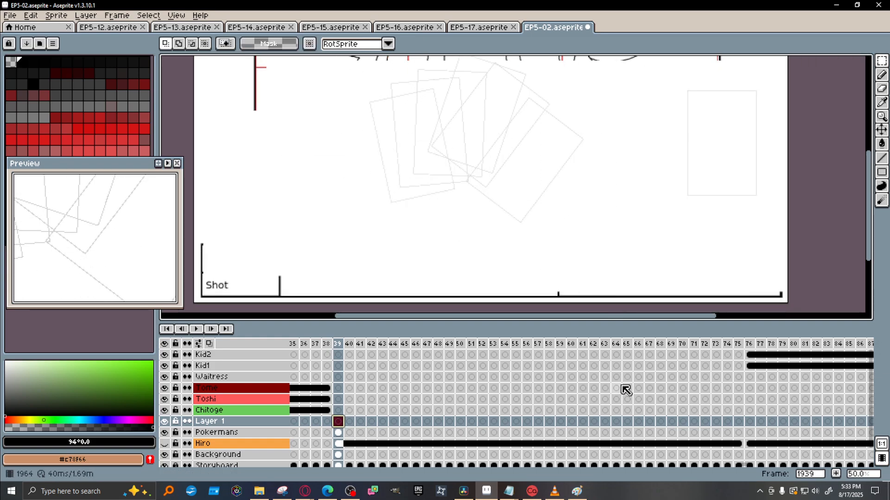
Sketch a closed, rounded palm outline with the Pencil tool on Layer 1, just below the leftmost card's lower corner.
key(h)
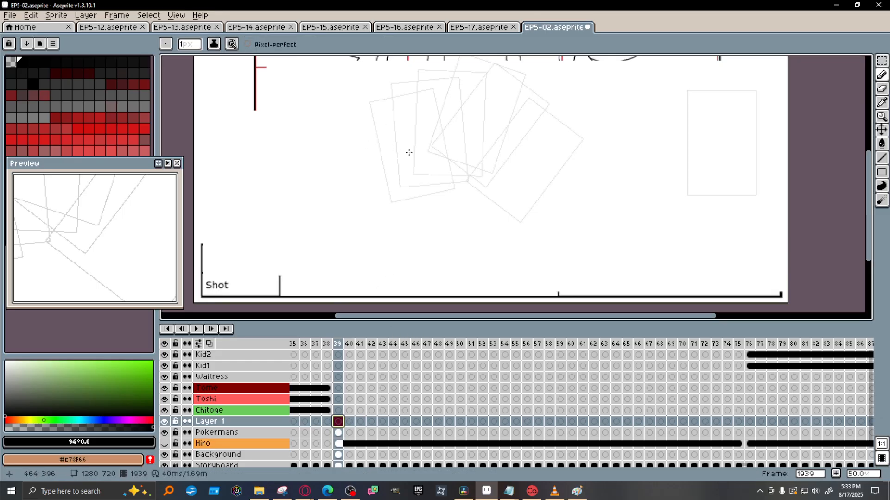
drag(403, 151, 452, 163)
key(b)
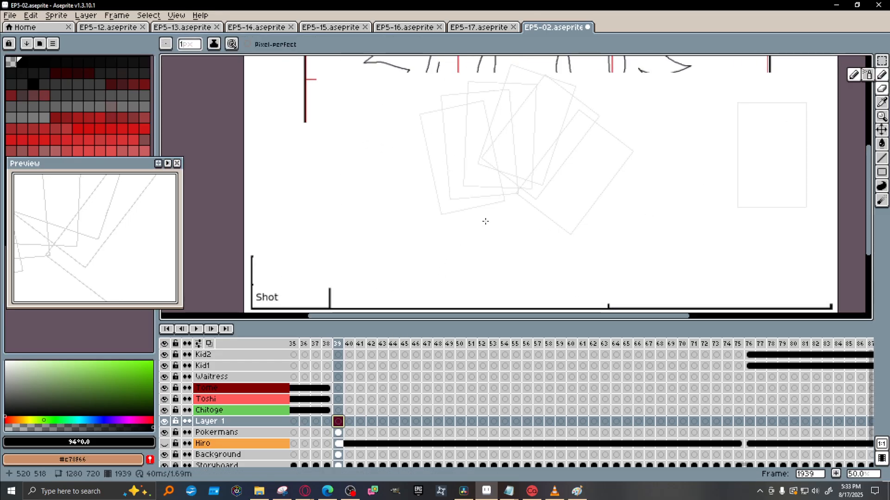
scroll(475, 218, up, 1)
key(space)
drag(453, 194, 470, 247)
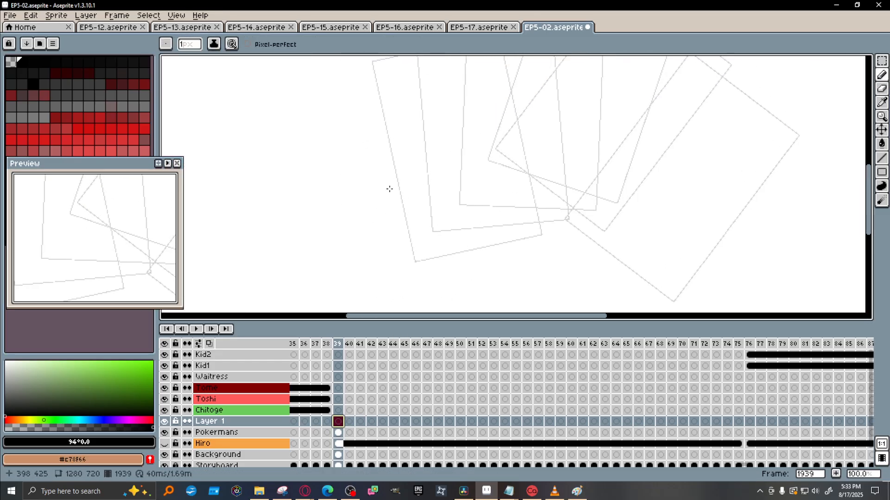
key(space)
drag(396, 254, 441, 225)
scroll(401, 184, down, 1)
scroll(380, 200, up, 1)
key(space)
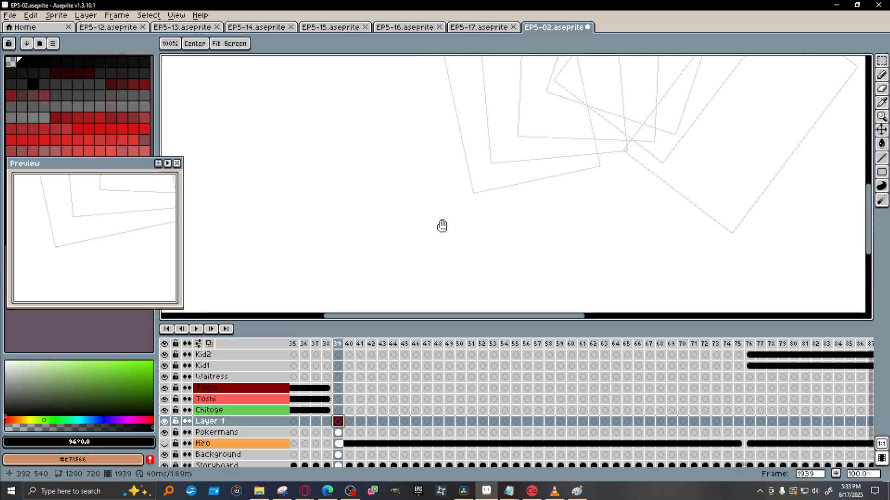
scroll(435, 234, down, 1)
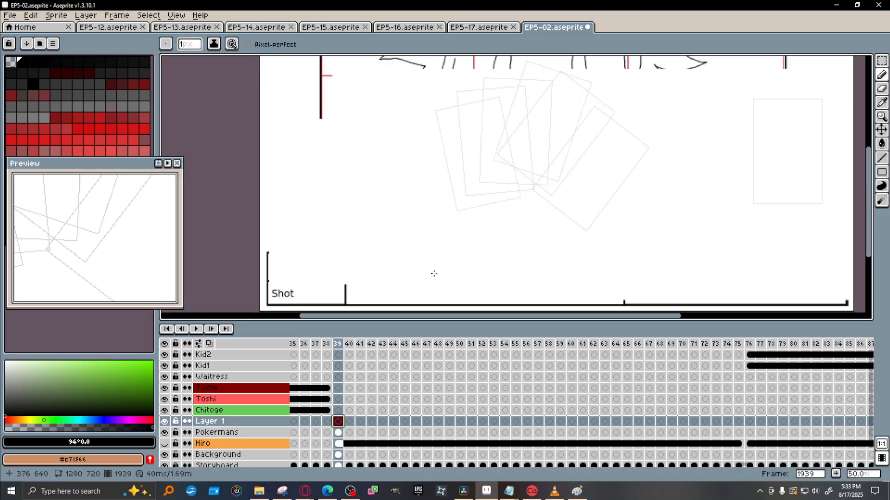
mouse_move(433, 275)
mouse_down()
mouse_move(405, 208)
mouse_move(408, 190)
mouse_move(419, 187)
mouse_move(500, 240)
mouse_move(503, 260)
mouse_move(491, 299)
mouse_move(469, 299)
mouse_move(431, 272)
mouse_up()
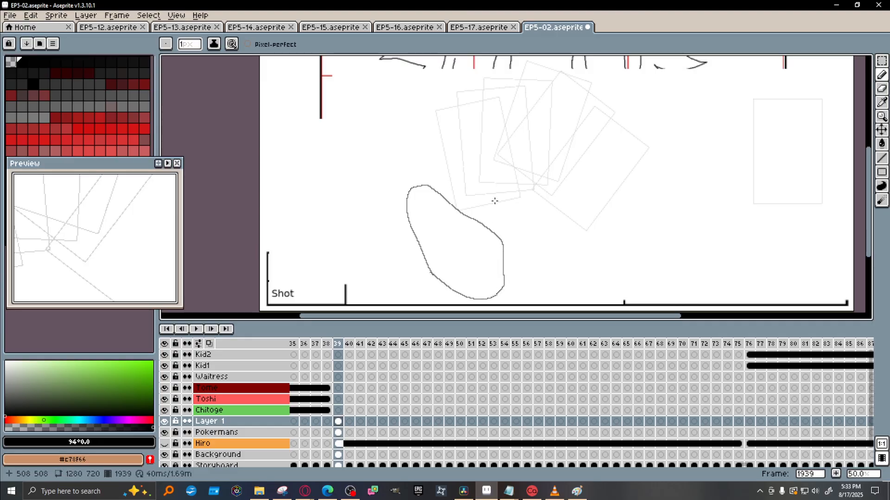
Add a diagonal crease inside the palm outline and short contours behind its upper edge, beside the leftmost card's lower corner.
drag(418, 208, 454, 242)
drag(490, 230, 482, 207)
Start the second hand below the rightmost card's lower corner with a wrist curve, a branching inner contour and a slanted outer edge.
drag(596, 234, 529, 264)
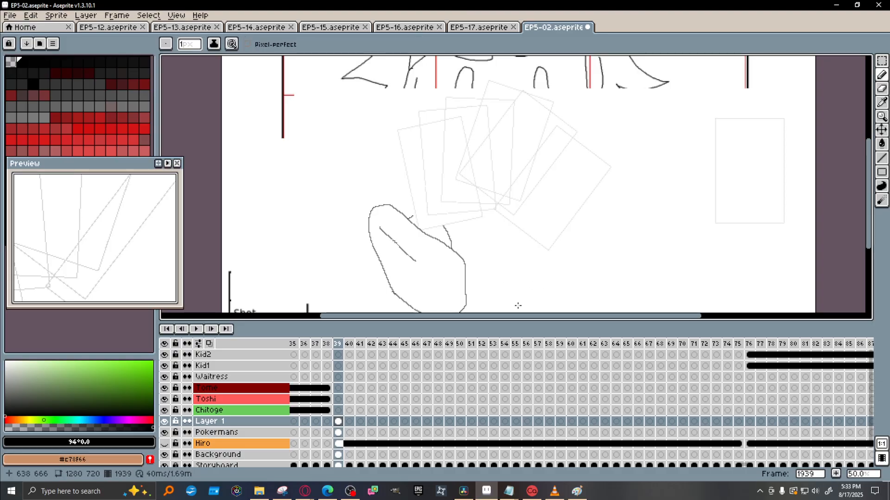
mouse_move(520, 308)
mouse_down()
mouse_move(513, 288)
mouse_move(522, 255)
mouse_up()
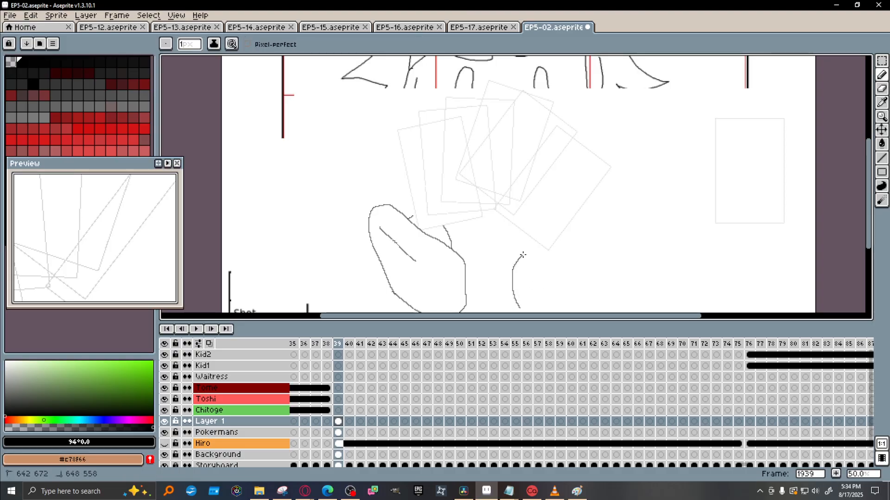
key(ctrl+z)
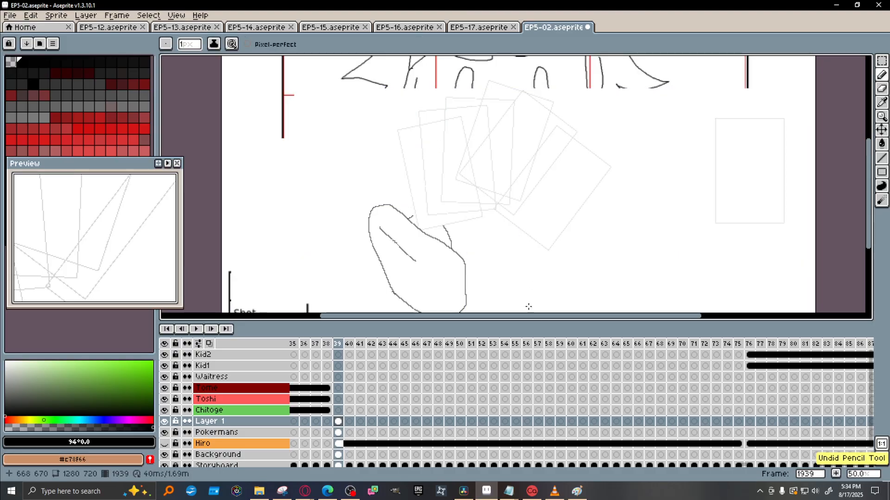
mouse_move(539, 308)
mouse_down()
mouse_move(550, 275)
mouse_move(540, 272)
mouse_up()
key(space)
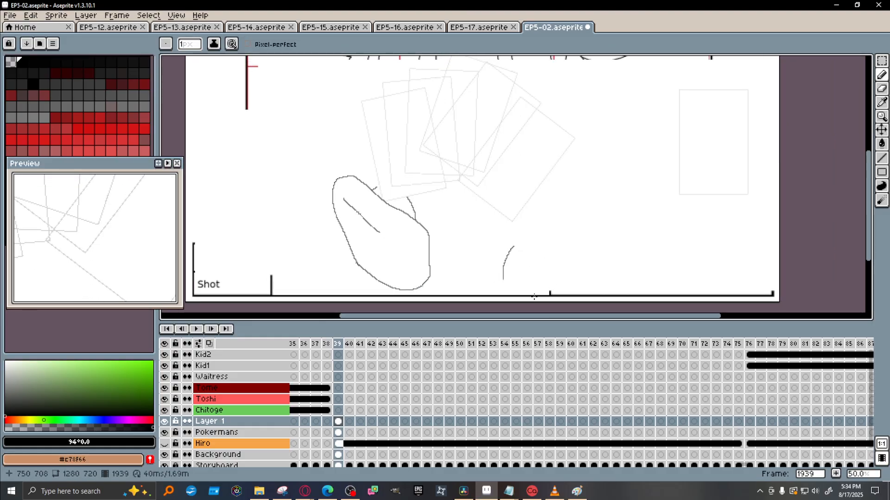
drag(546, 283, 584, 222)
mouse_move(512, 249)
mouse_down()
mouse_move(538, 232)
mouse_move(519, 235)
mouse_move(518, 219)
mouse_move(511, 243)
mouse_move(511, 215)
mouse_up()
key(ctrl+z)
key(ctrl+z)
drag(508, 251, 509, 247)
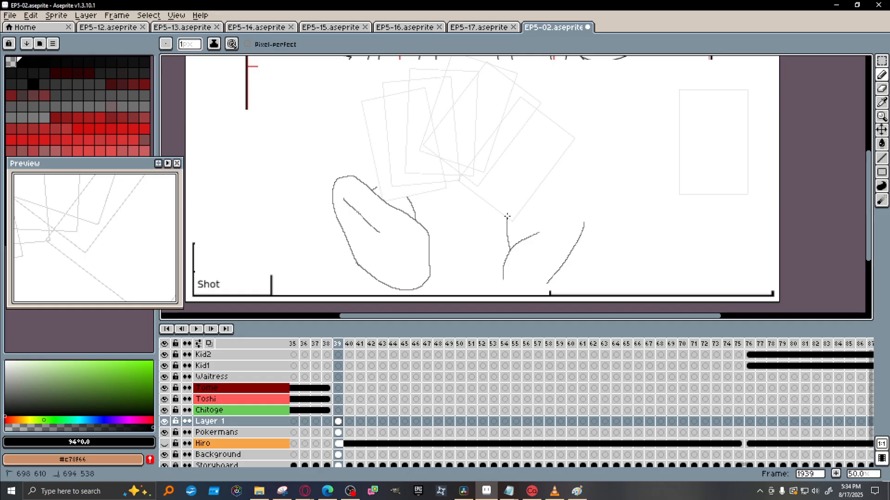
drag(507, 217, 507, 216)
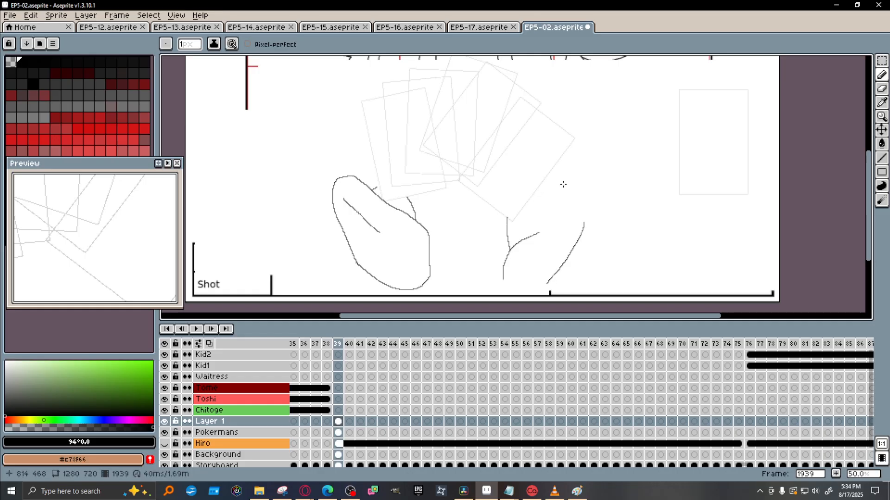
Sketch the second hand's long rounded upper shape beside the rightmost card, its inner creases and a rounded palm base.
mouse_move(560, 174)
mouse_down()
mouse_move(590, 193)
mouse_move(584, 233)
mouse_move(559, 246)
mouse_move(549, 228)
mouse_move(557, 171)
mouse_move(527, 212)
mouse_move(533, 197)
mouse_move(496, 272)
mouse_move(563, 260)
mouse_move(564, 246)
mouse_up()
key(space)
mouse_move(565, 201)
mouse_down()
mouse_move(515, 208)
mouse_move(504, 197)
mouse_up()
drag(511, 260, 549, 283)
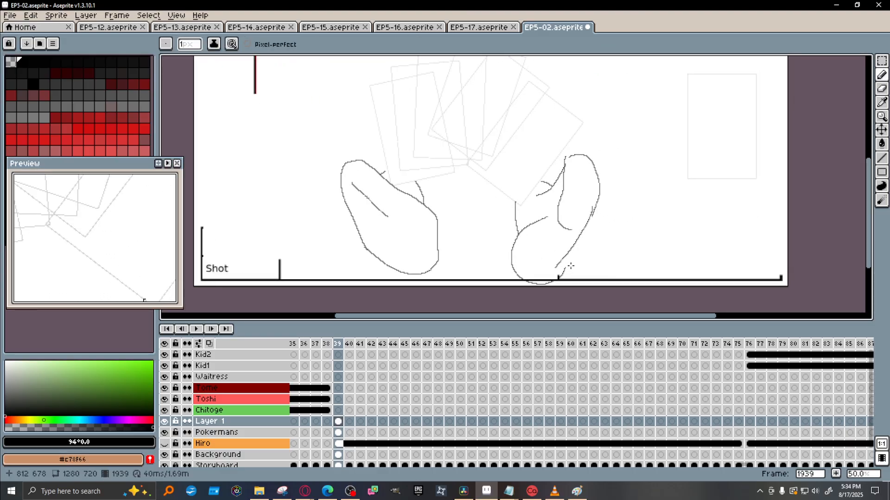
Draw a diagonal forearm line running outward and down from the outer edge of each hand.
key(space)
drag(593, 224, 588, 290)
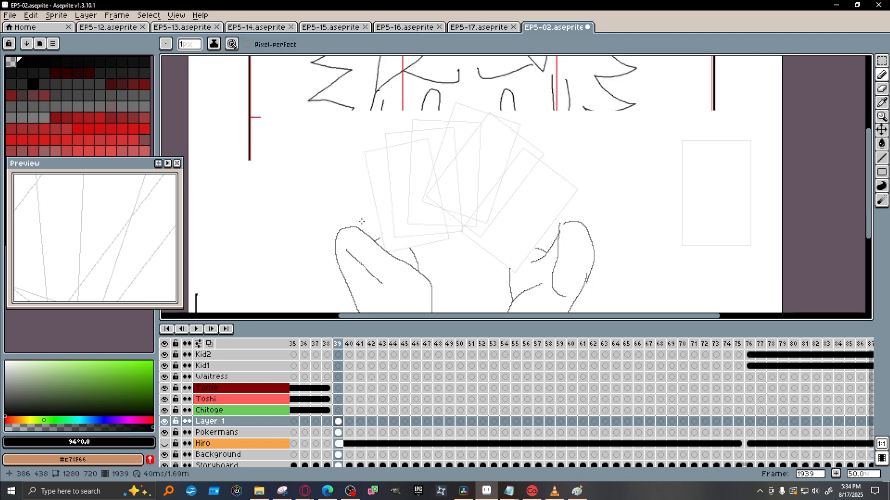
drag(614, 295, 570, 244)
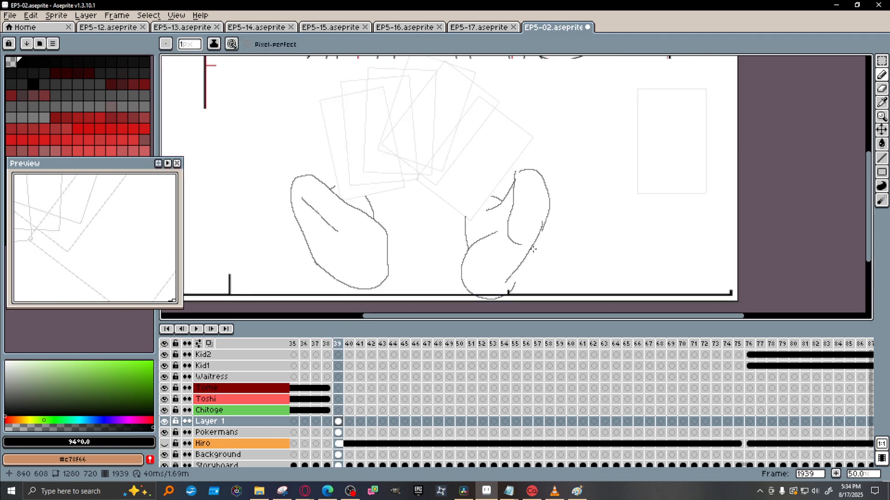
drag(528, 251, 577, 293)
Sketch the first hand's topmost finger over the leftmost cards, with a bent lower segment, an upper segment and a rounded tip.
key(space)
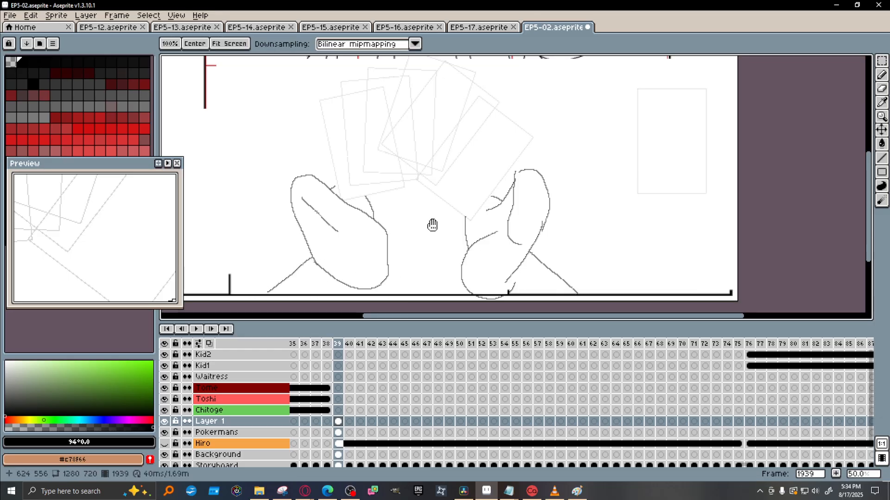
mouse_move(431, 222)
mouse_down()
mouse_move(417, 286)
mouse_move(453, 249)
mouse_up()
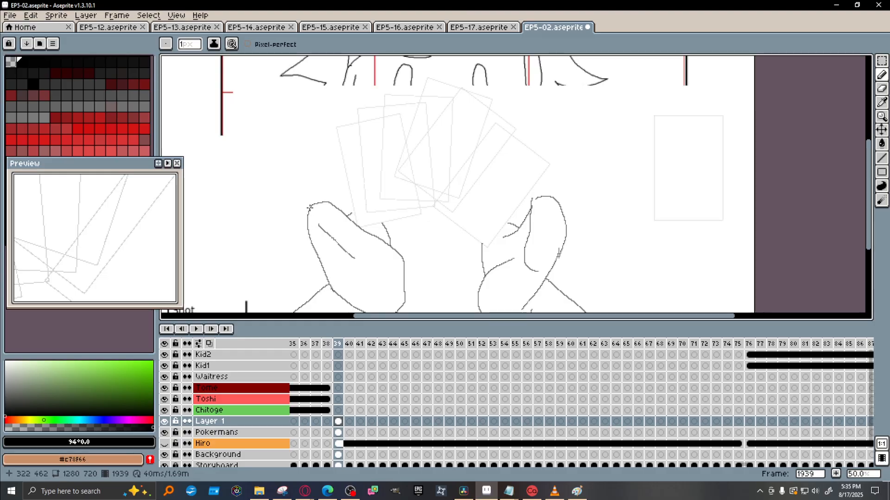
drag(309, 208, 341, 179)
key(ctrl+z)
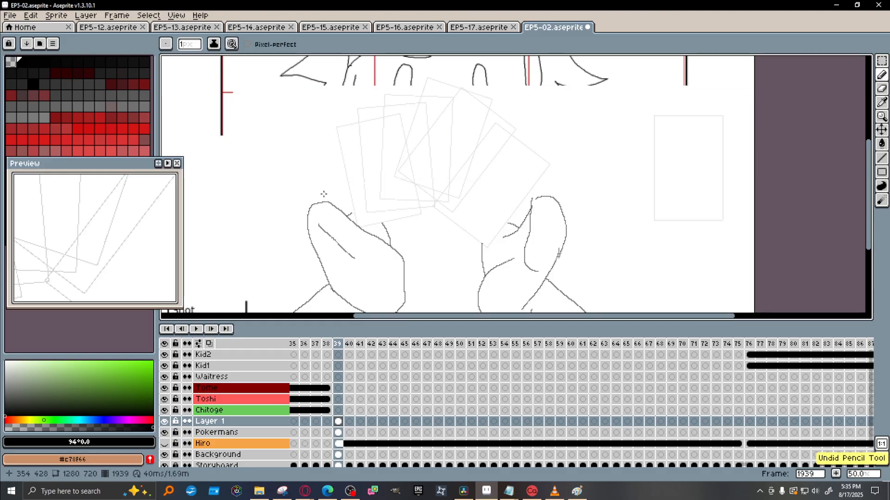
drag(315, 207, 344, 163)
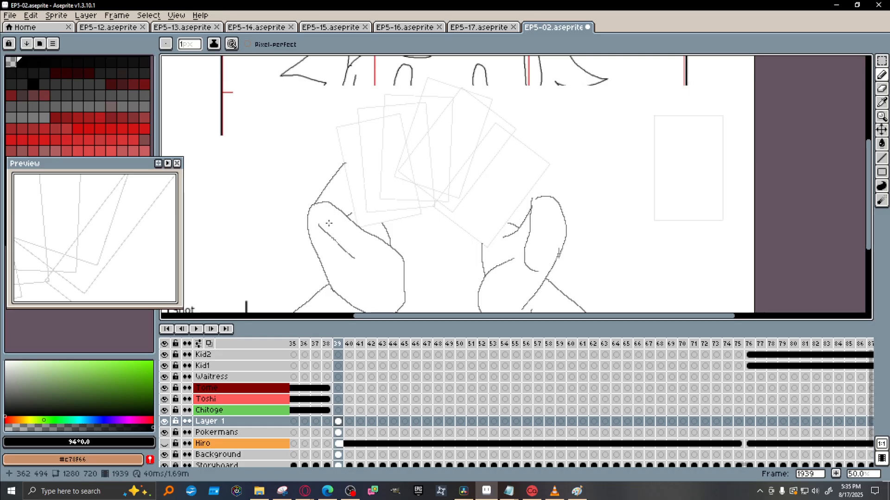
mouse_move(329, 224)
mouse_down()
mouse_move(358, 180)
mouse_move(345, 162)
mouse_up()
key(ctrl+z)
drag(348, 161, 382, 147)
key(ctrl+z)
key(ctrl+z)
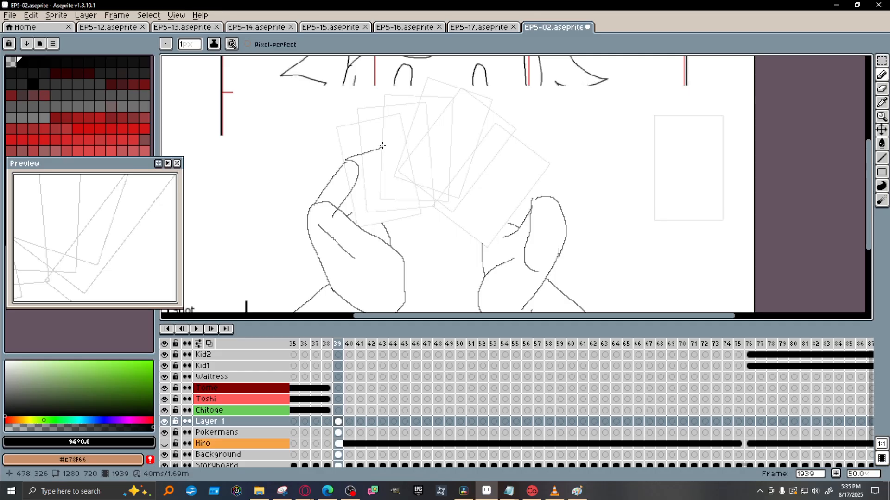
mouse_move(358, 174)
mouse_down()
mouse_move(386, 161)
mouse_move(391, 138)
mouse_move(386, 161)
mouse_up()
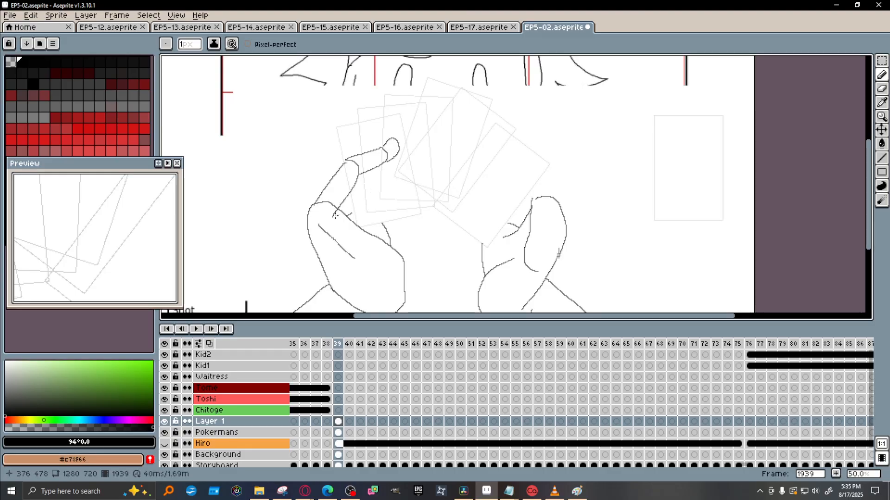
Sketch the first hand's second finger with its rounded tip below the topmost one, and add knuckle contours along the palm's outer edge.
drag(333, 233, 360, 185)
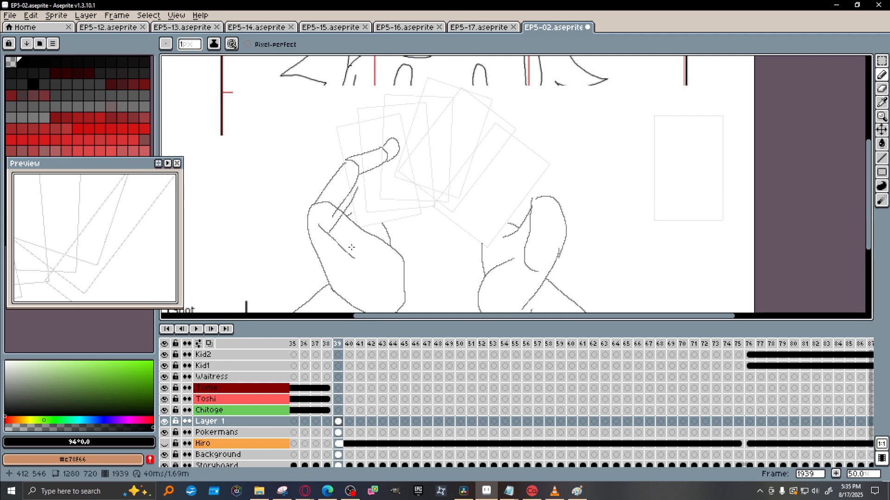
mouse_move(330, 227)
mouse_down()
mouse_move(356, 242)
mouse_move(376, 204)
mouse_move(376, 188)
mouse_move(360, 182)
mouse_move(360, 194)
mouse_move(395, 167)
mouse_up()
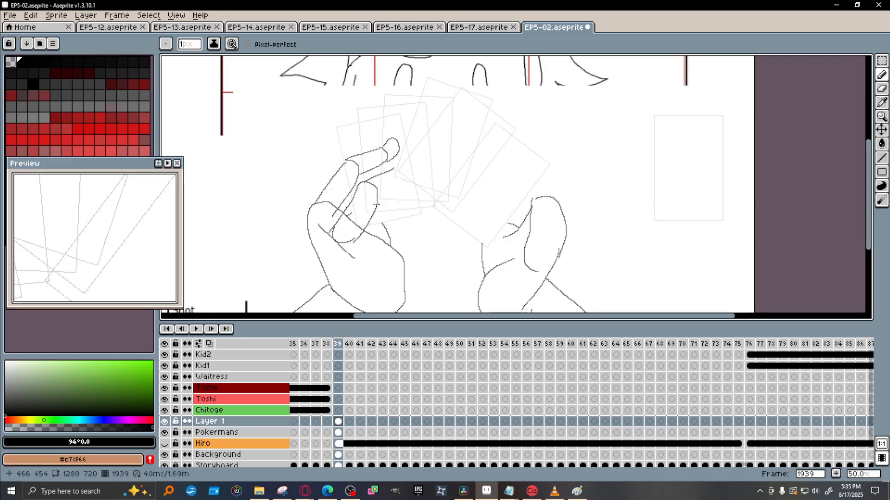
mouse_move(377, 202)
mouse_down()
mouse_move(406, 180)
mouse_move(395, 165)
mouse_move(406, 170)
mouse_move(397, 167)
mouse_move(406, 156)
mouse_move(407, 179)
mouse_up()
mouse_move(330, 230)
mouse_down()
mouse_move(317, 247)
mouse_move(329, 274)
mouse_move(345, 248)
mouse_move(310, 225)
mouse_move(306, 238)
mouse_move(308, 206)
mouse_up()
click(339, 265)
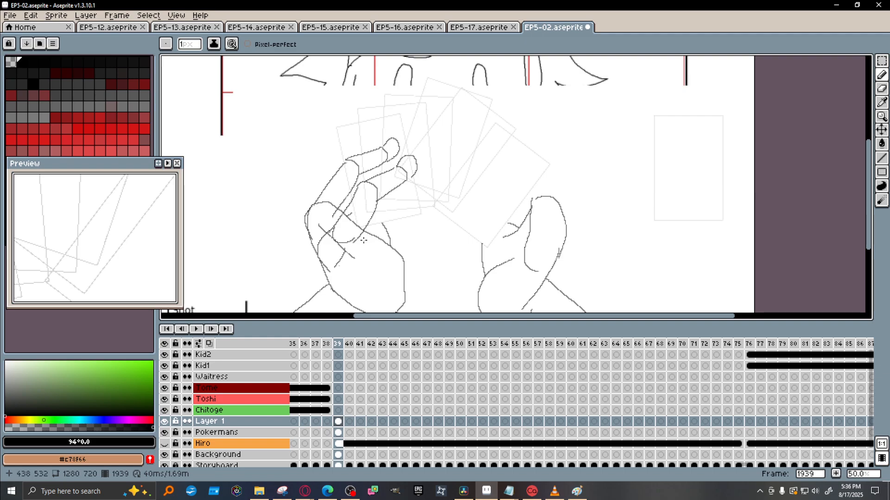
Sketch the first hand's third finger below the second, with an oval base segment and a rounded tip toward the cards.
drag(361, 244, 385, 206)
key(ctrl+z)
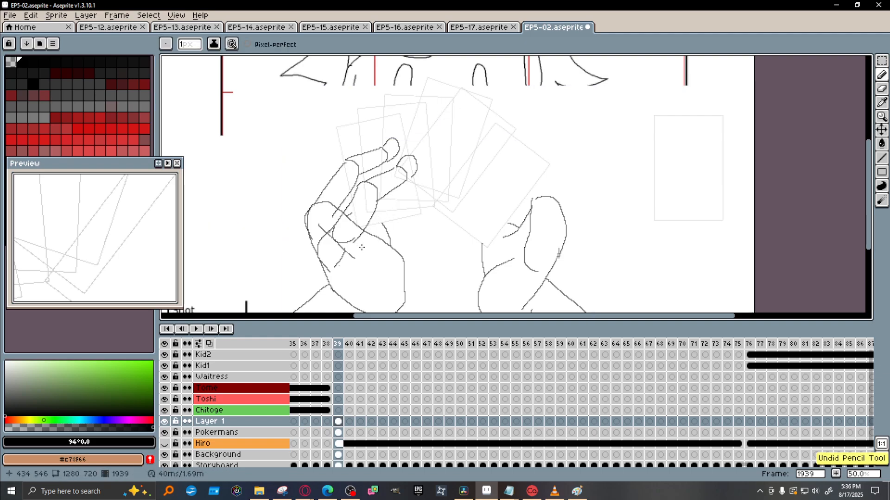
mouse_move(361, 247)
mouse_down()
mouse_move(397, 205)
mouse_move(403, 216)
mouse_move(394, 237)
mouse_move(370, 255)
mouse_move(361, 245)
mouse_up()
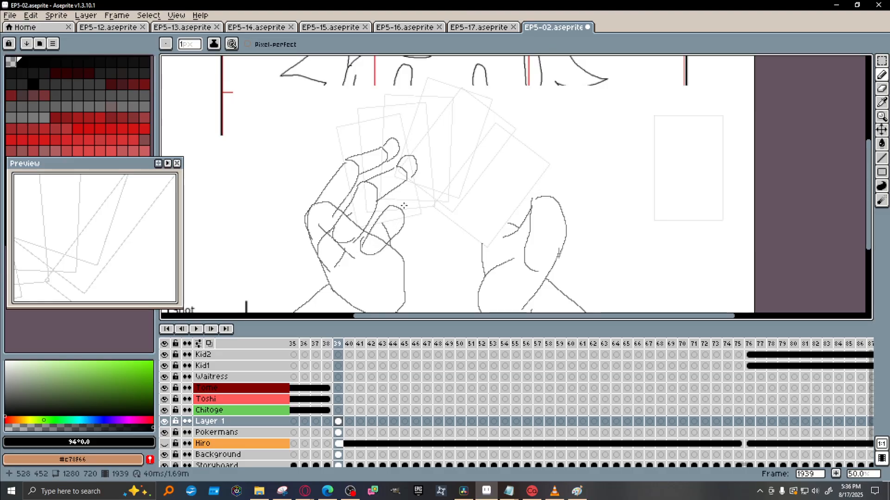
mouse_move(395, 204)
mouse_down()
mouse_move(389, 206)
mouse_move(412, 187)
mouse_up()
key(ctrl+z)
mouse_move(406, 222)
mouse_down()
mouse_move(429, 189)
mouse_move(420, 177)
mouse_move(432, 182)
mouse_move(428, 195)
mouse_move(419, 190)
mouse_move(423, 200)
mouse_up()
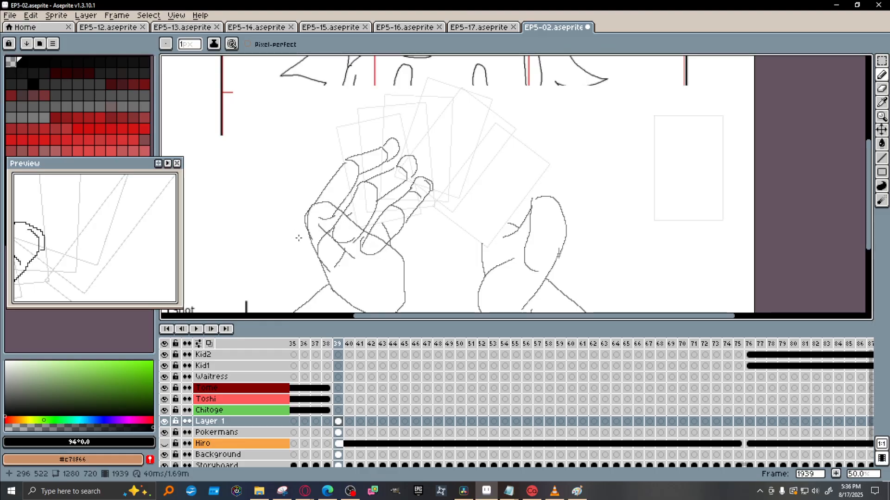
Reinforce the first hand's outer knuckle edge and draw a small rounded base for the fourth finger inside the palm.
drag(311, 239, 310, 209)
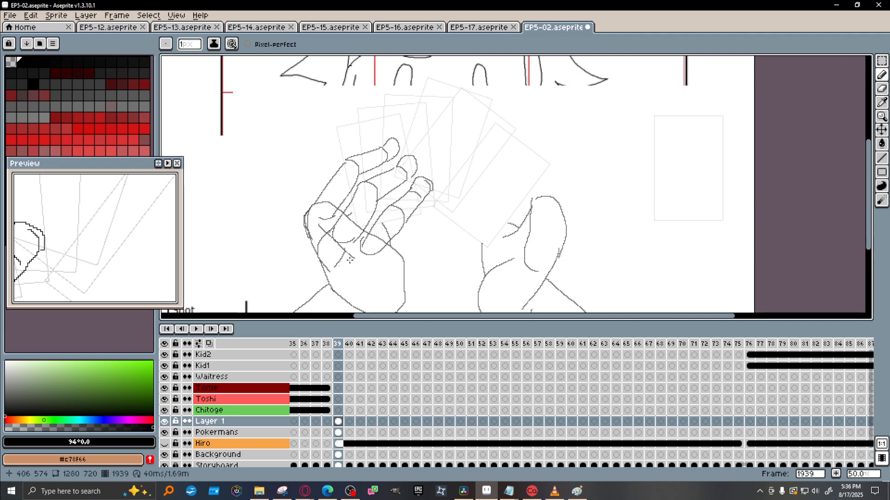
mouse_move(348, 258)
mouse_down()
mouse_move(358, 273)
mouse_move(347, 260)
mouse_move(348, 278)
mouse_move(366, 277)
mouse_move(369, 262)
mouse_up()
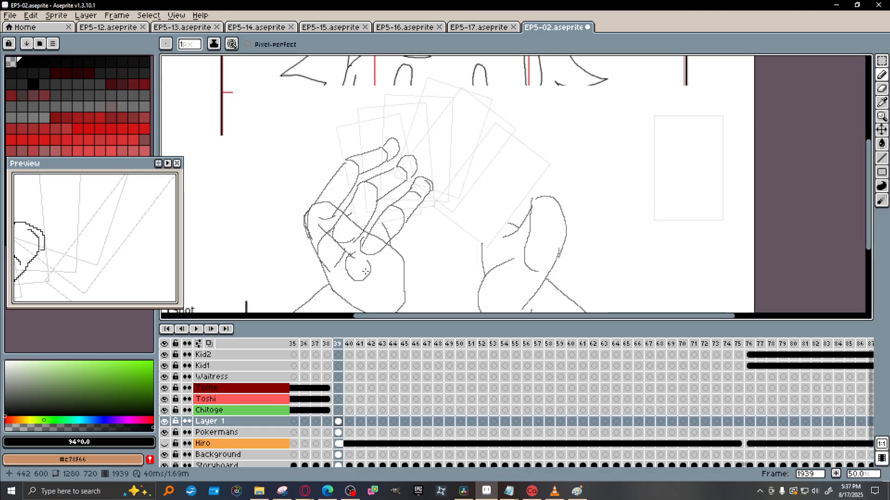
drag(378, 272, 358, 253)
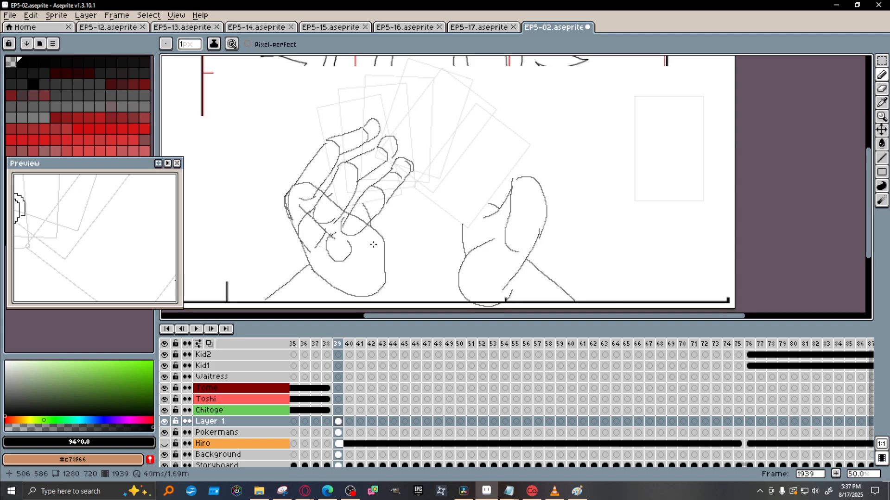
mouse_move(360, 239)
mouse_down()
mouse_move(387, 211)
mouse_move(388, 231)
mouse_move(401, 218)
mouse_move(412, 202)
mouse_move(393, 208)
mouse_move(408, 192)
mouse_move(414, 204)
mouse_up()
scroll(425, 217, down, 1)
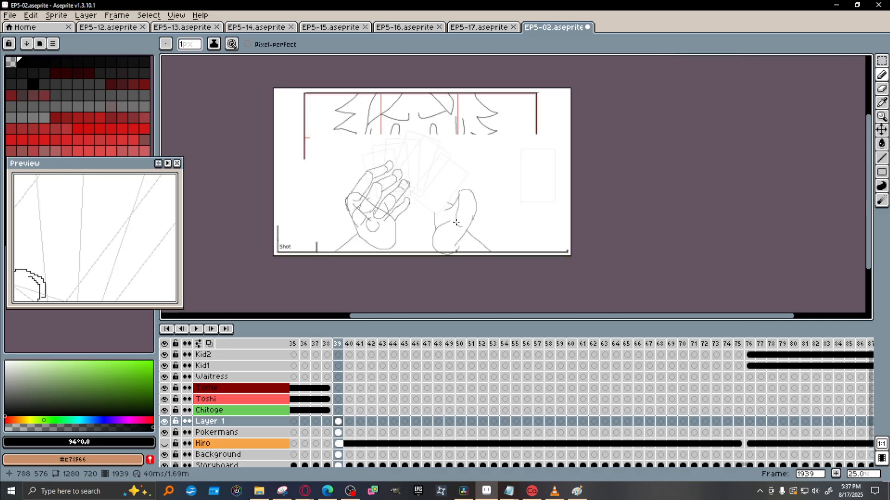
scroll(396, 215, up, 2)
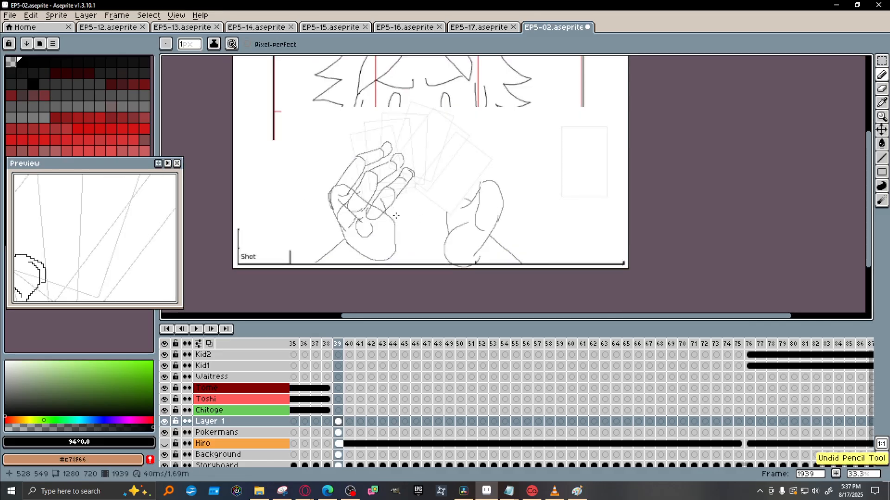
scroll(370, 221, down, 1)
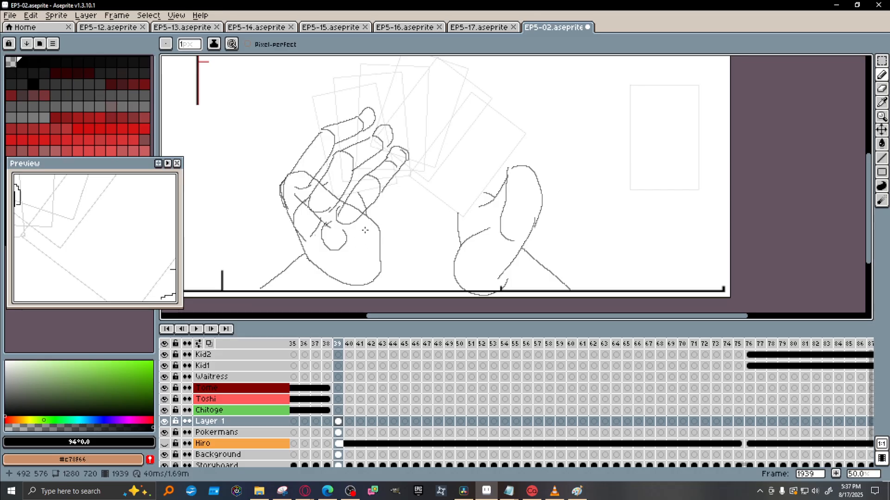
drag(362, 225, 366, 221)
key(ctrl+z)
mouse_move(340, 223)
mouse_down()
mouse_move(352, 190)
mouse_move(345, 197)
mouse_move(369, 173)
mouse_up()
key(ctrl+z)
key(space)
drag(421, 219, 389, 218)
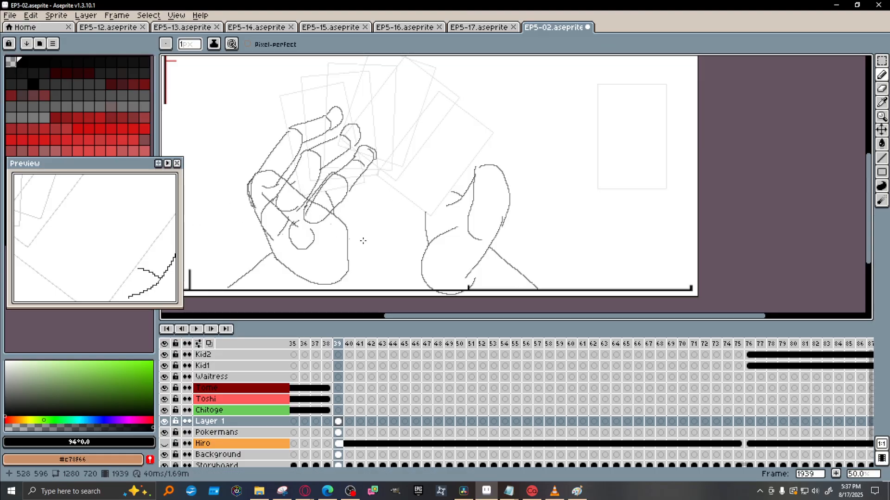
drag(347, 231, 375, 186)
key(ctrl+z)
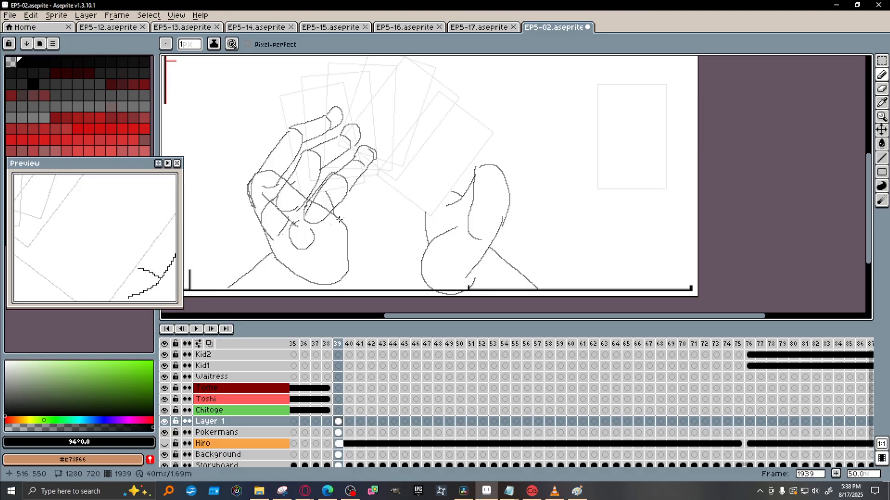
mouse_move(344, 230)
mouse_down()
mouse_move(346, 233)
mouse_move(373, 189)
mouse_up()
key(ctrl+z)
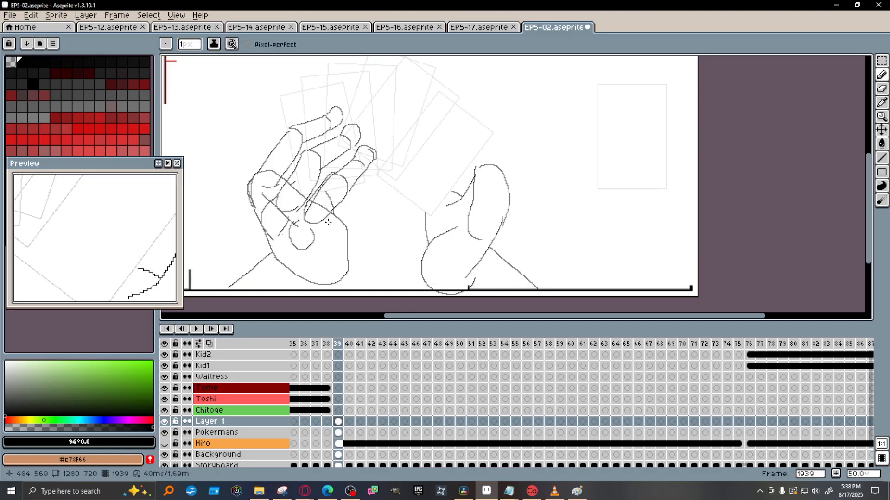
Sketch the first hand's fourth finger beside the third, running from the palm's upper inner edge to a rounded tip below the fan.
mouse_move(328, 222)
mouse_down()
mouse_move(377, 169)
mouse_move(373, 201)
mouse_move(345, 224)
mouse_up()
drag(343, 235, 369, 202)
mouse_move(333, 227)
mouse_down()
mouse_move(332, 216)
mouse_move(371, 177)
mouse_up()
Examine the proportions of both hand sketches against the card fan and the whole frame.
scroll(383, 193, down, 1)
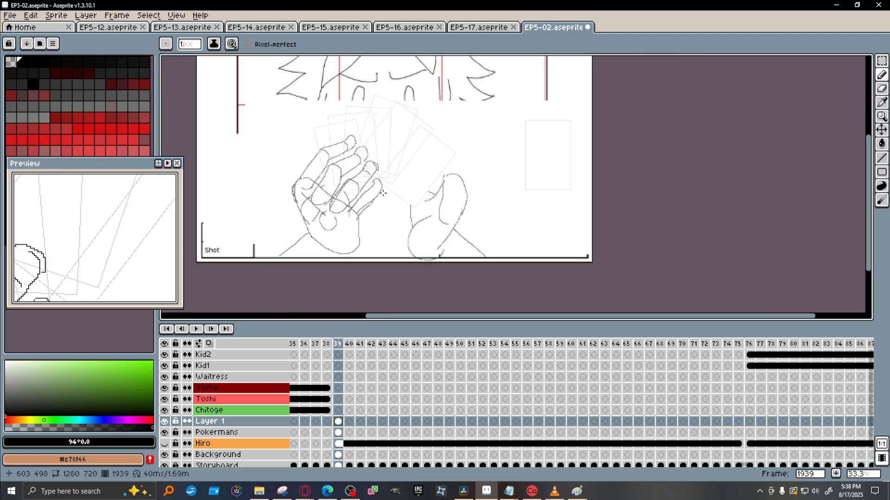
scroll(349, 179, down, 1)
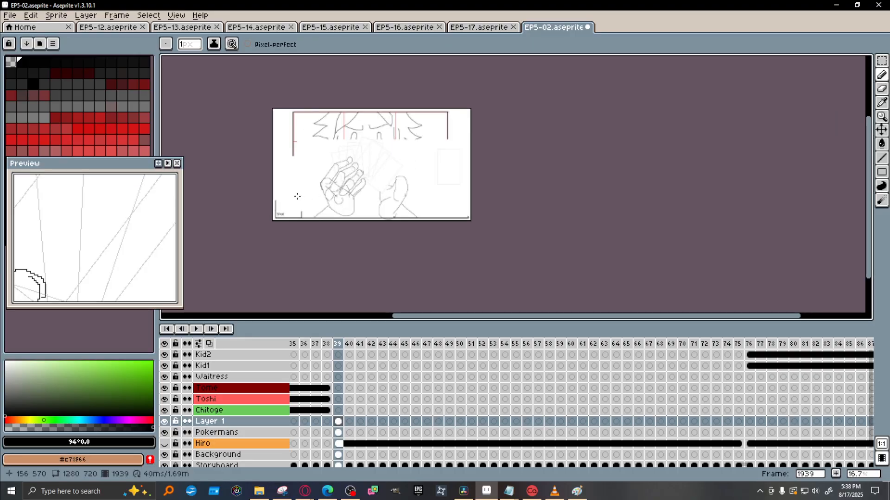
scroll(297, 197, up, 1)
scroll(423, 172, up, 2)
scroll(400, 181, down, 1)
scroll(400, 181, down, 1)
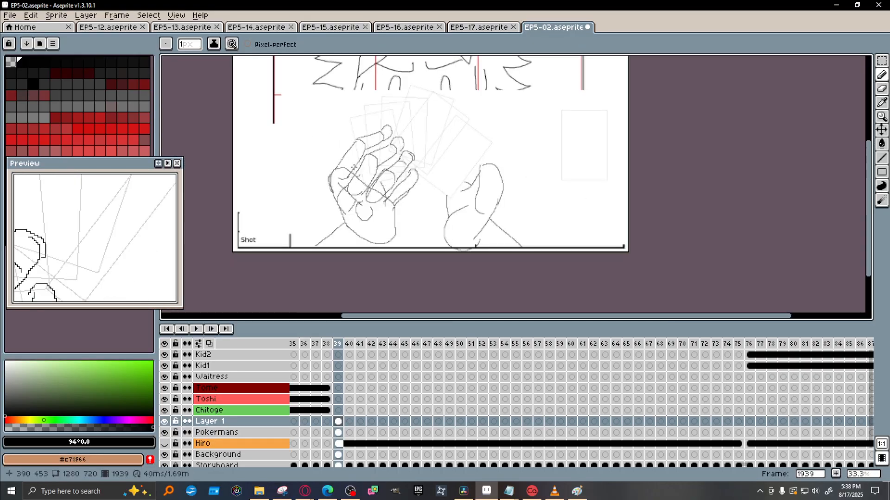
scroll(342, 154, up, 1)
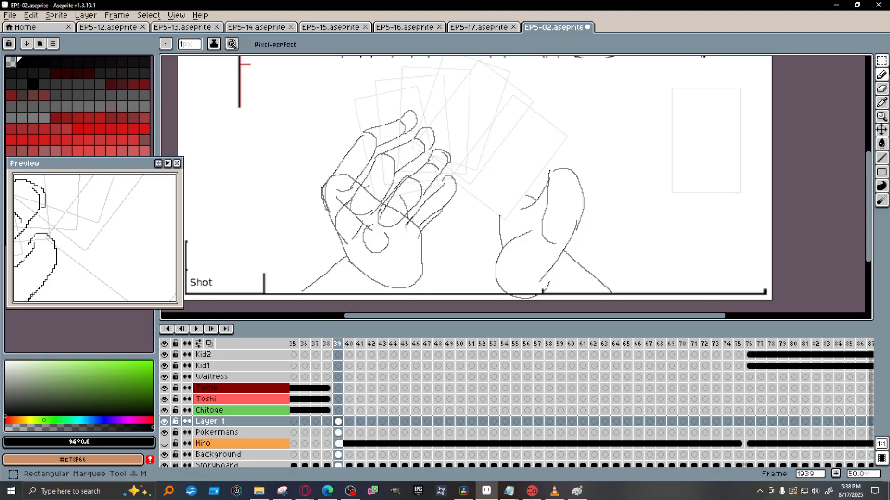
Lasso the outer segment of the first hand's topmost finger and shift it slightly down toward the palm.
click(882, 61)
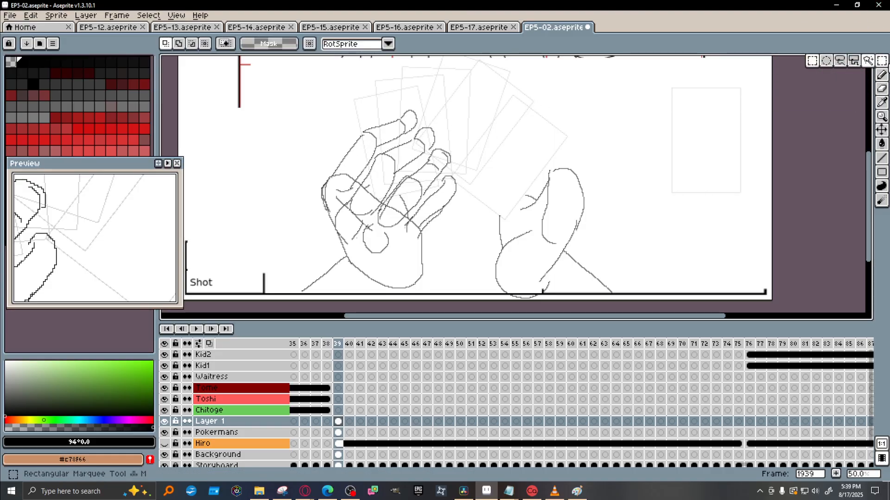
click(870, 63)
click(881, 61)
click(850, 63)
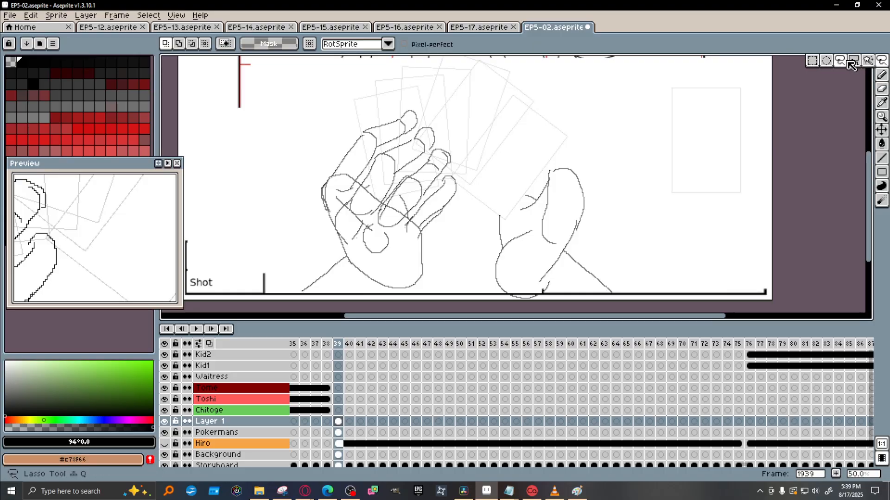
mouse_move(363, 126)
mouse_down()
mouse_move(417, 101)
mouse_move(419, 127)
mouse_move(398, 141)
mouse_move(368, 149)
mouse_move(356, 128)
mouse_move(379, 138)
mouse_up()
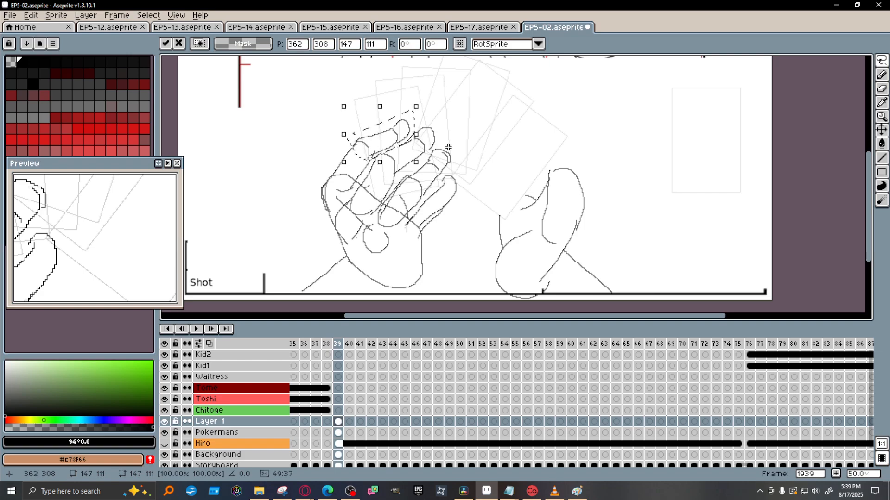
click(481, 166)
Sketch a small rounded base for the first hand's lowest finger and a curved pad line inside the palm below it.
scroll(481, 166, down, 2)
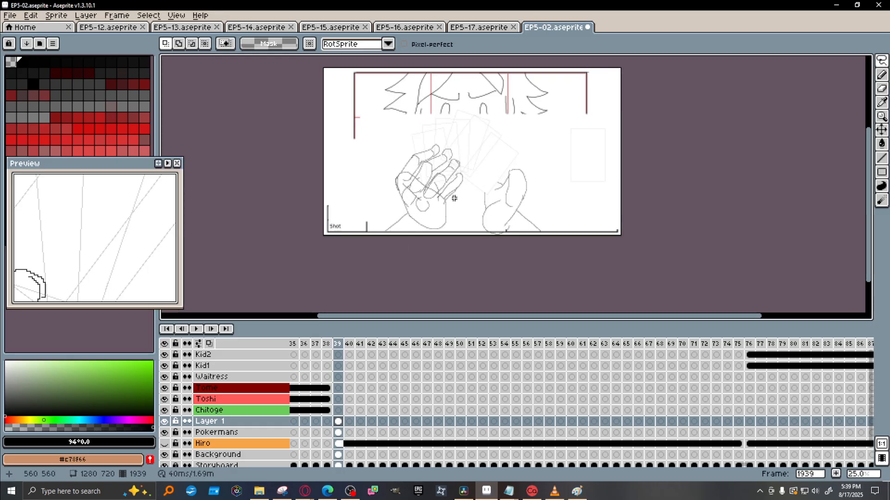
scroll(480, 197, up, 4)
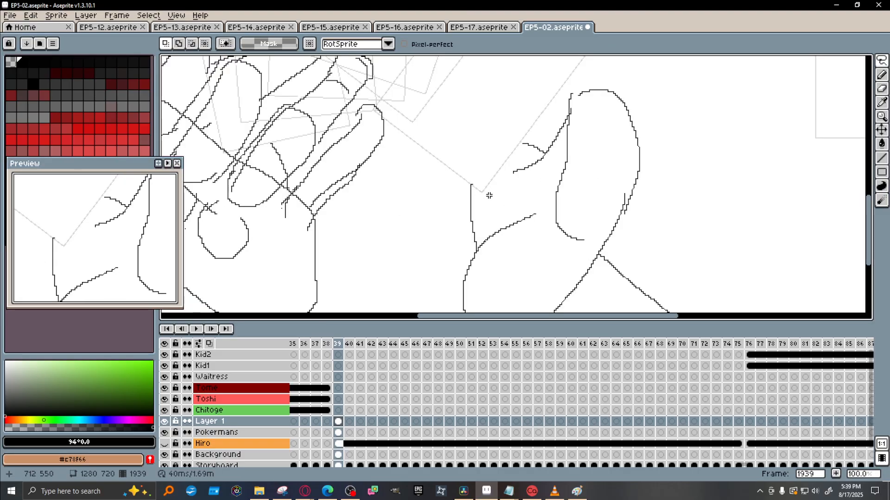
click(882, 61)
click(884, 80)
drag(296, 213, 363, 232)
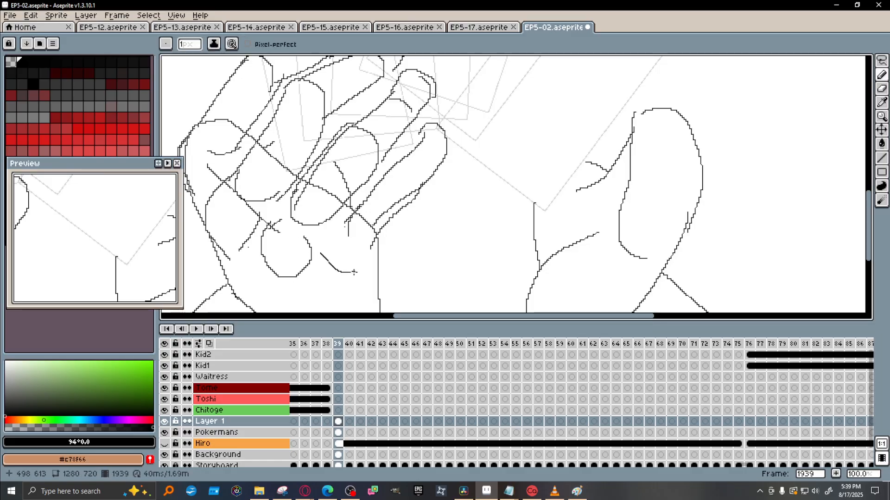
key(ctrl+z)
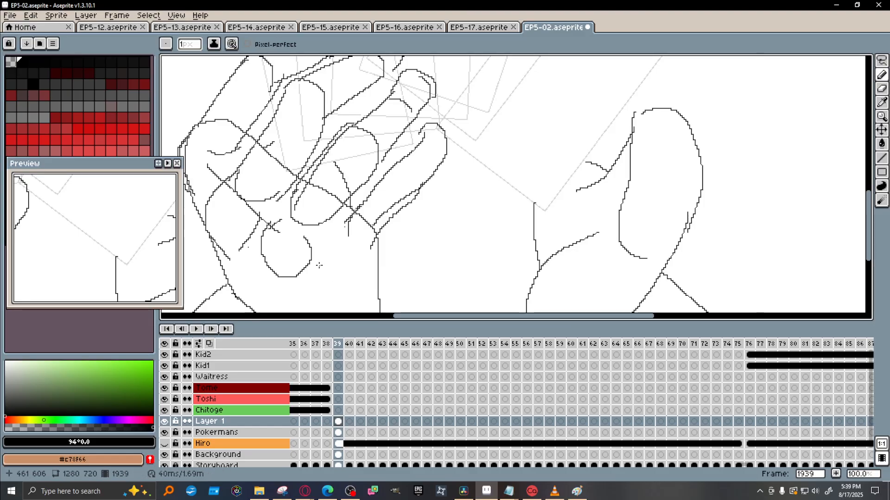
mouse_move(351, 218)
mouse_down()
mouse_move(346, 245)
mouse_move(368, 252)
mouse_move(380, 234)
mouse_up()
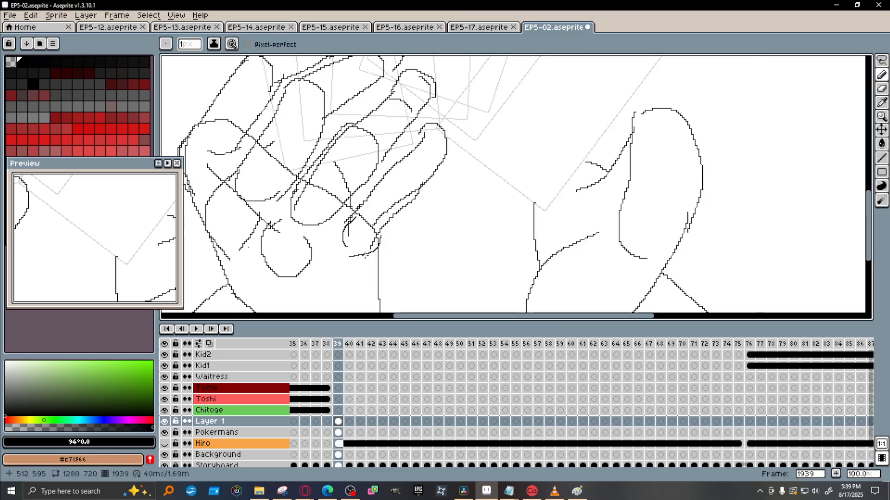
mouse_move(319, 251)
mouse_down()
mouse_move(317, 272)
mouse_move(337, 280)
mouse_up()
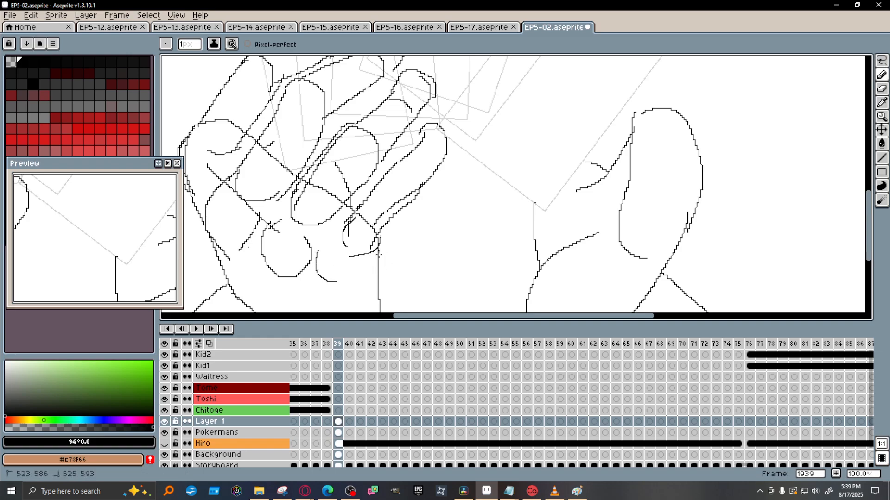
Sketch the second hand's first finger, rising from a rounded knuckle above the palm and bending across the cards to a rounded tip.
scroll(415, 241, down, 3)
scroll(416, 241, up, 2)
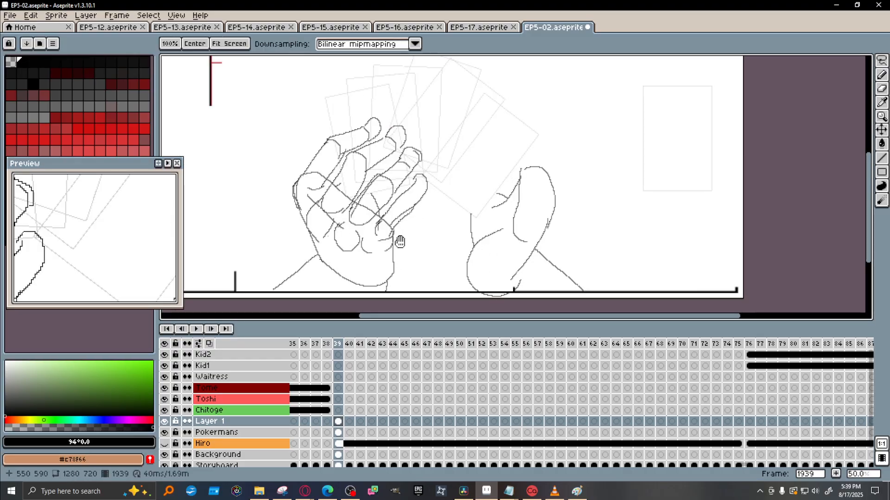
drag(397, 238, 364, 261)
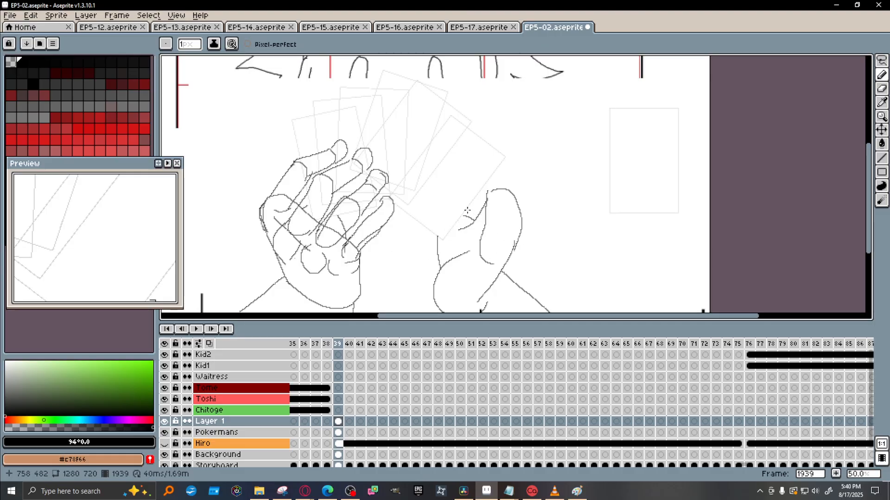
mouse_move(496, 215)
mouse_down()
mouse_move(483, 250)
mouse_move(496, 228)
mouse_up()
scroll(472, 223, up, 3)
scroll(474, 224, down, 2)
scroll(474, 224, down, 1)
scroll(496, 229, up, 3)
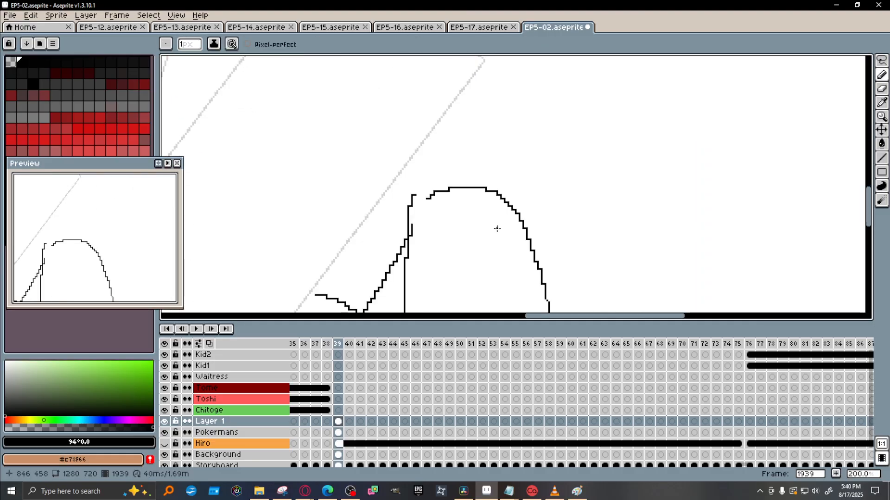
scroll(497, 229, down, 2)
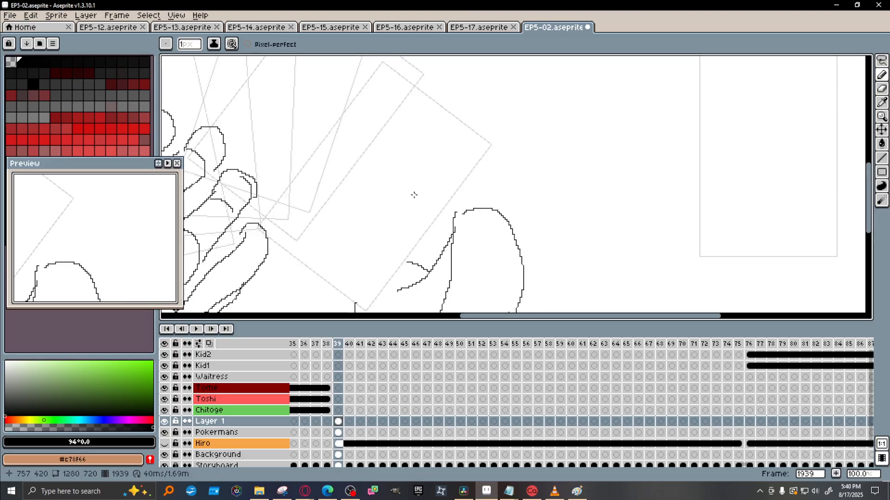
key(space)
mouse_move(460, 214)
mouse_down()
mouse_move(457, 187)
mouse_move(466, 213)
mouse_up()
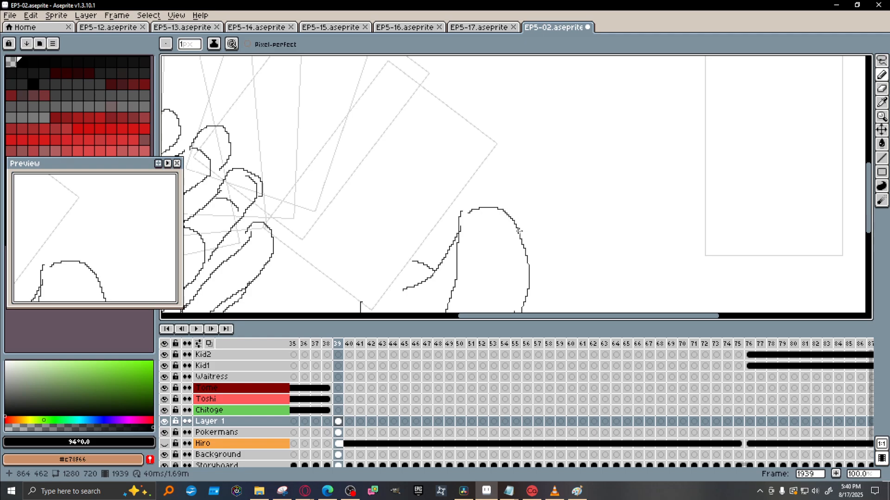
mouse_move(519, 230)
mouse_down()
mouse_move(513, 199)
mouse_move(482, 202)
mouse_up()
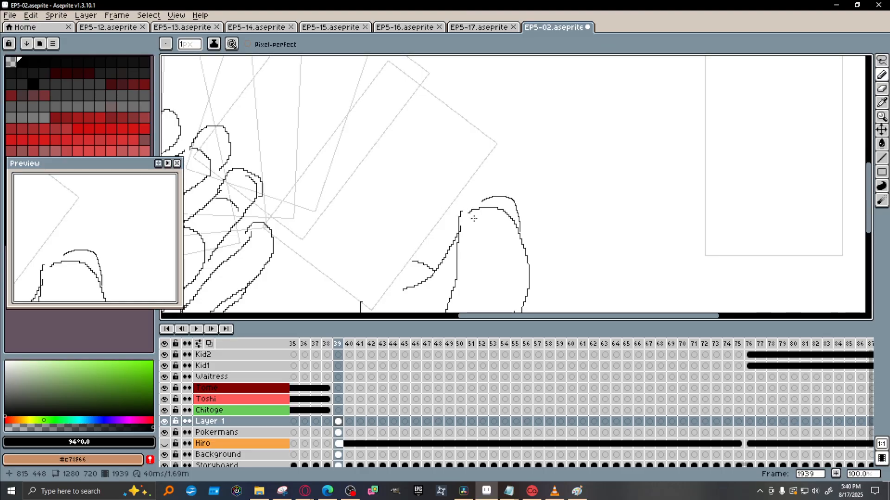
drag(462, 212, 439, 174)
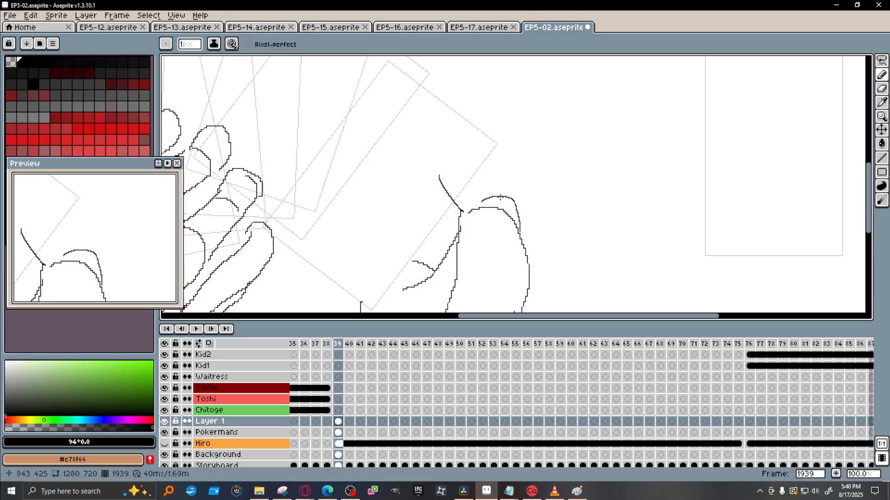
mouse_move(501, 197)
mouse_down()
mouse_move(468, 159)
mouse_move(398, 173)
mouse_move(375, 170)
mouse_move(368, 155)
mouse_move(404, 142)
mouse_move(459, 145)
mouse_move(473, 149)
mouse_move(490, 180)
mouse_up()
key(ctrl+z)
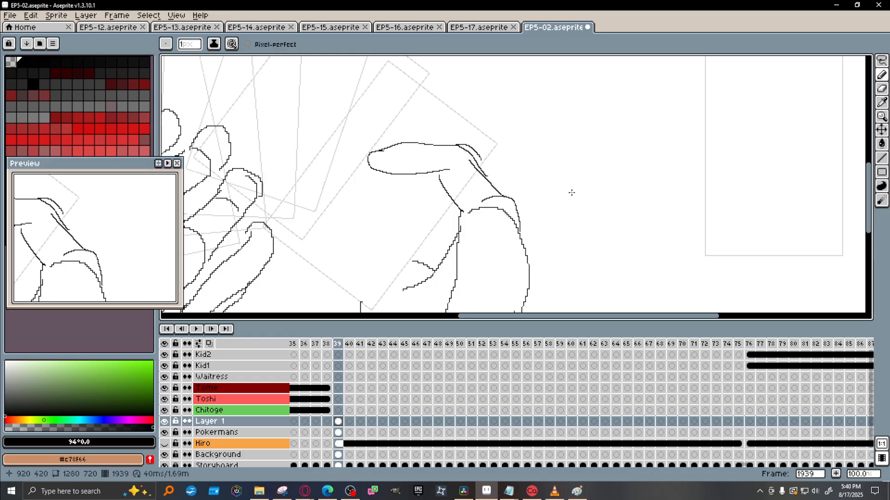
Erase the doubled lines at the second hand's first finger bend and redraw the outer segment's underside.
key(e)
mouse_move(463, 144)
mouse_down()
mouse_move(489, 159)
mouse_move(473, 147)
mouse_move(475, 168)
mouse_up()
key(p)
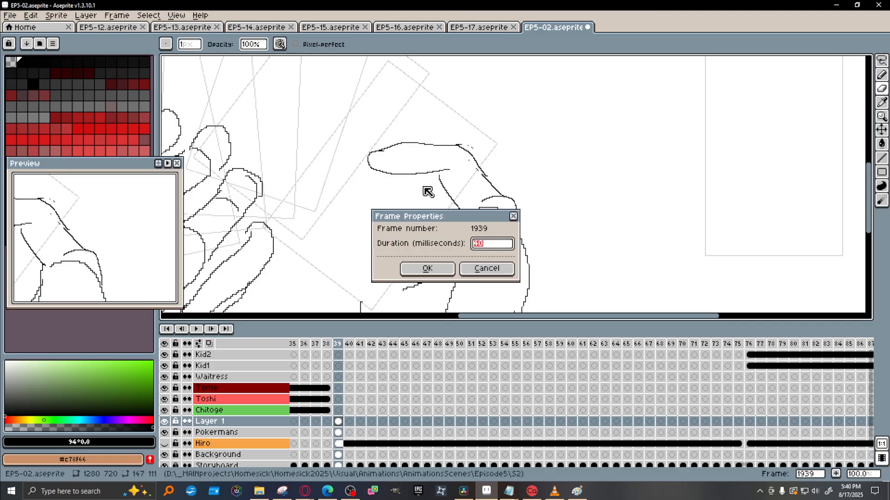
click(512, 216)
key(b)
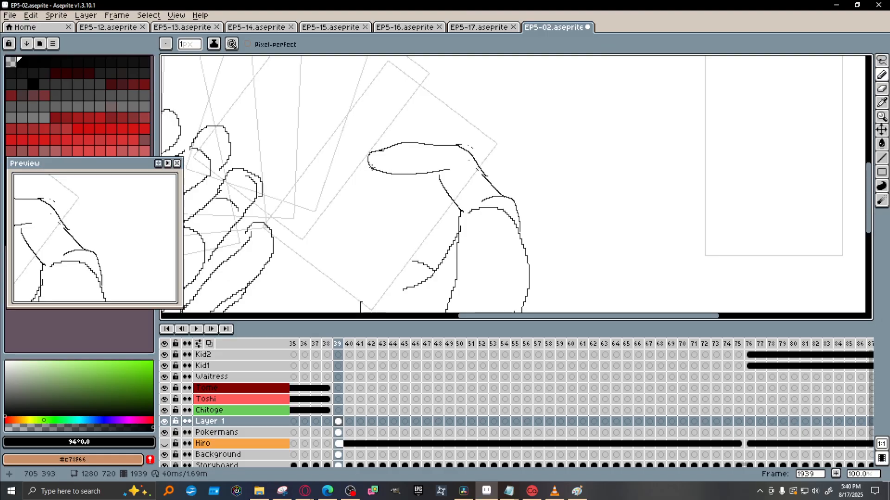
drag(374, 170, 463, 169)
Sketch the second hand's second finger below the first, extending from the knuckle across the cards to a rounded tip.
scroll(478, 217, down, 3)
scroll(453, 219, up, 3)
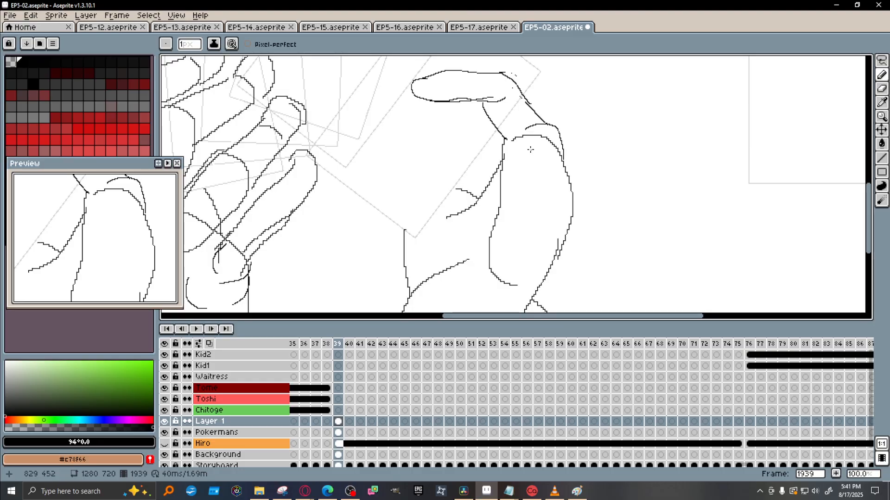
drag(530, 150, 450, 120)
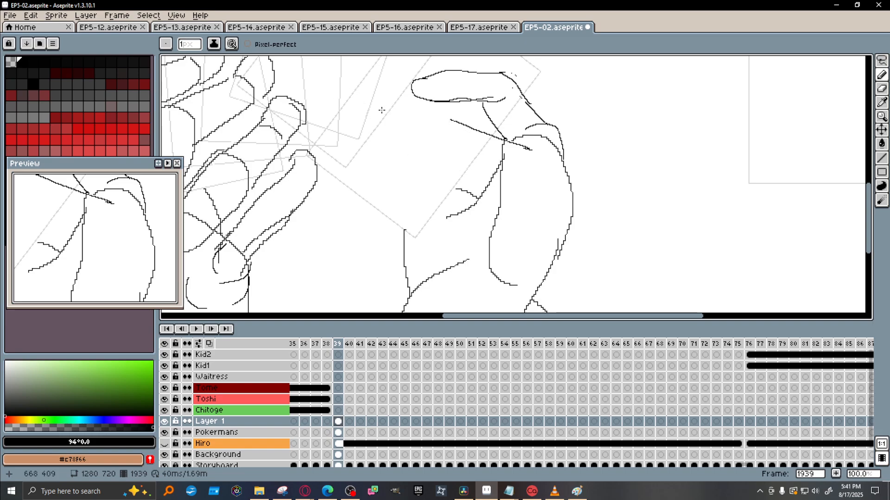
mouse_move(444, 106)
mouse_down()
mouse_move(367, 97)
mouse_move(342, 103)
mouse_move(339, 114)
mouse_move(361, 125)
mouse_up()
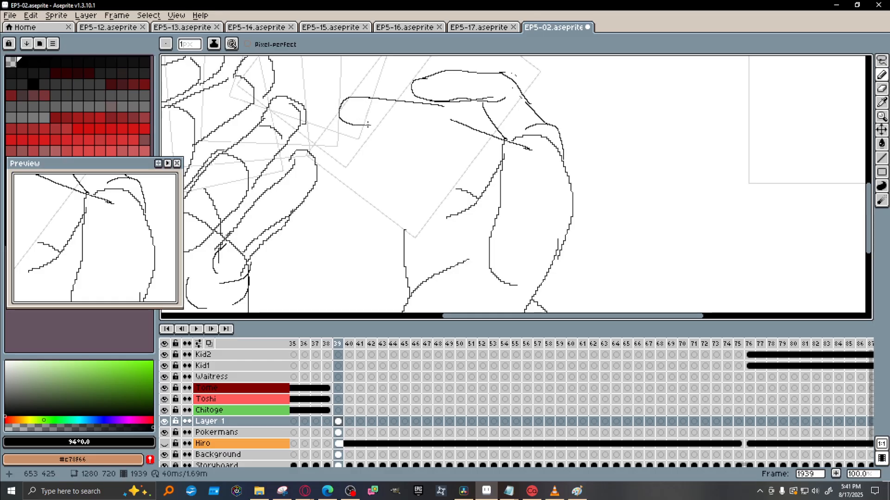
mouse_move(369, 125)
mouse_down()
mouse_move(421, 130)
mouse_move(438, 106)
mouse_move(449, 107)
mouse_move(530, 141)
mouse_up()
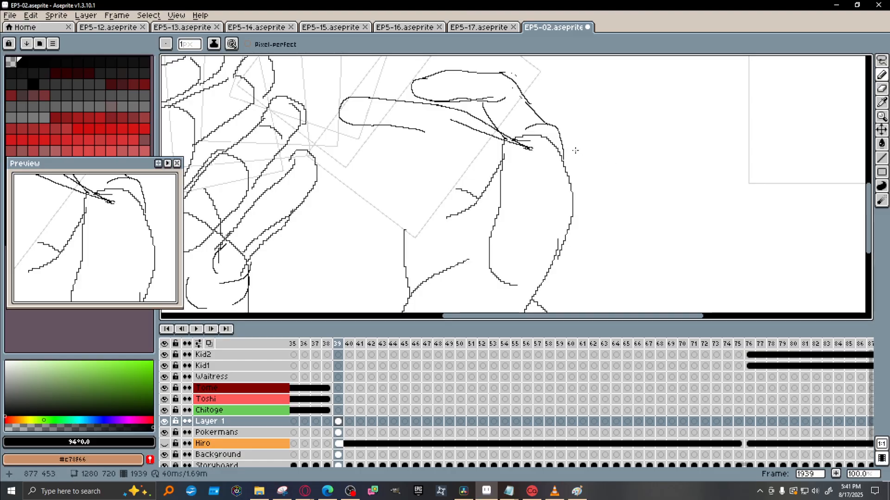
Erase the second finger's guide line and the overlapping knuckle lines at its base with a 29 px eraser.
click(883, 90)
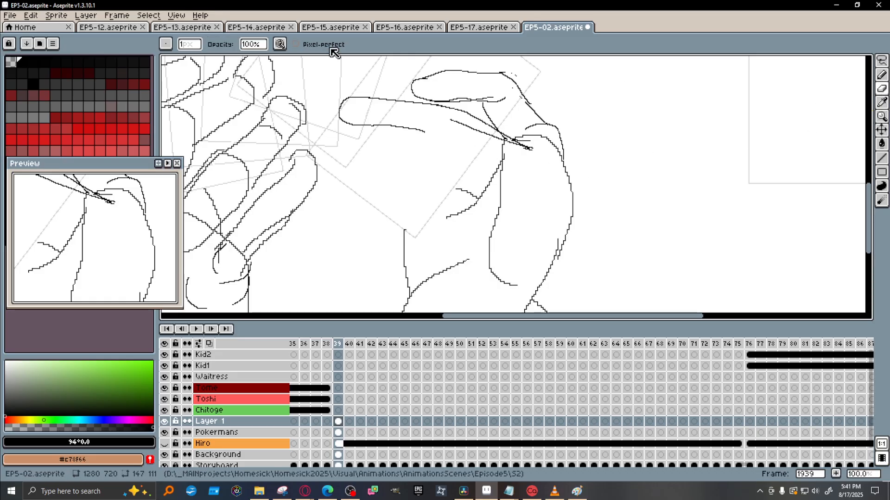
click(190, 44)
drag(224, 58, 229, 59)
drag(446, 123, 477, 136)
mouse_move(519, 160)
mouse_down()
mouse_move(522, 149)
mouse_move(512, 149)
mouse_move(539, 147)
mouse_up()
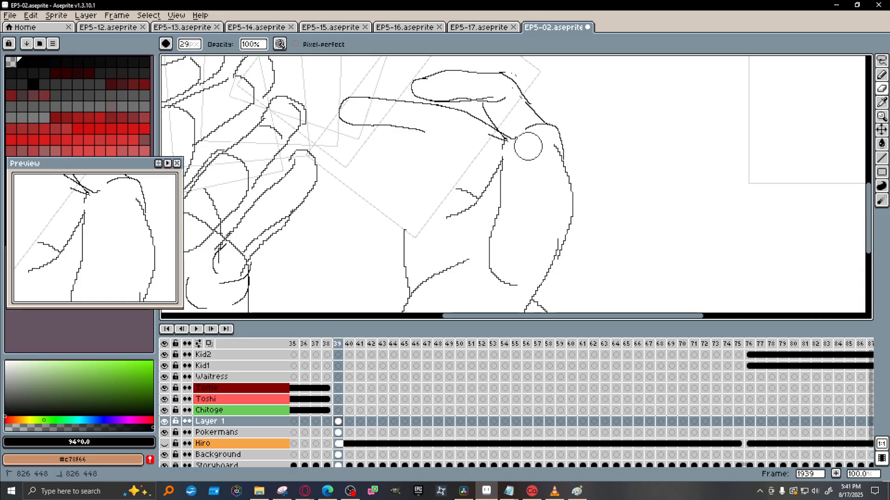
click(882, 76)
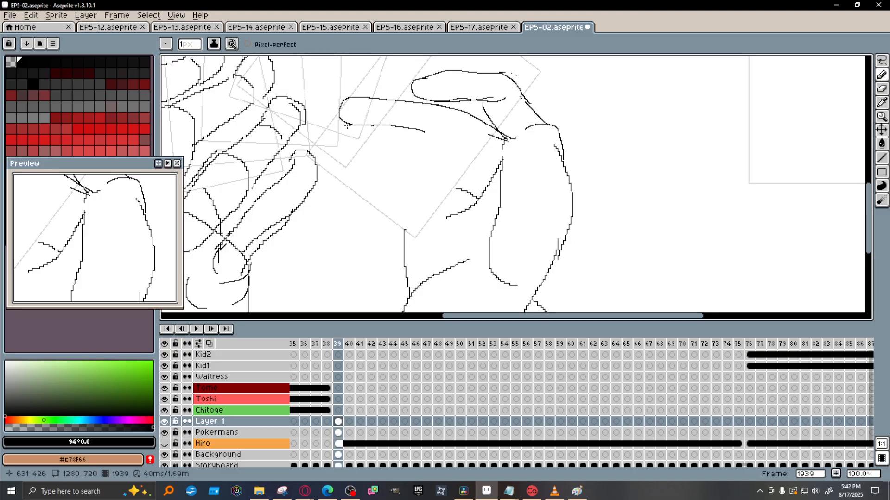
mouse_move(347, 125)
mouse_down()
mouse_move(337, 137)
mouse_move(350, 145)
mouse_move(339, 137)
mouse_move(343, 153)
mouse_move(394, 166)
mouse_up()
key(ctrl+z)
key(ctrl+z)
key(ctrl+z)
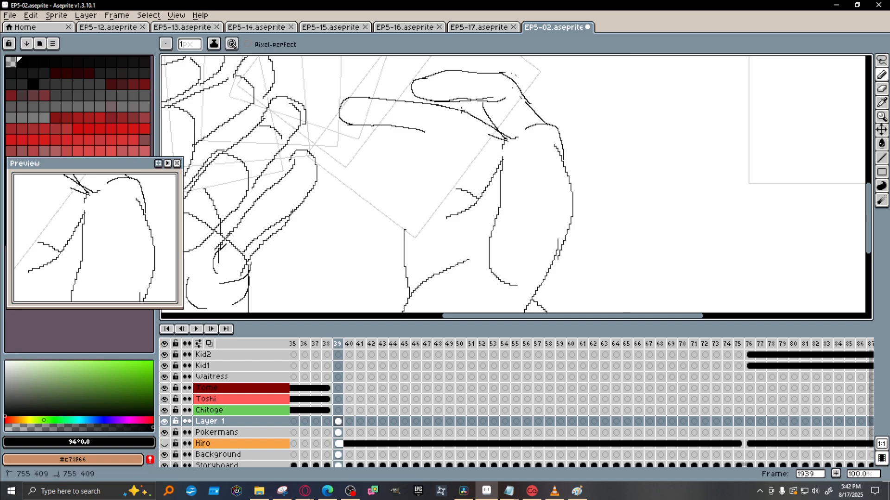
Draw a round joint on the second hand's second finger and knuckle bulges down the hand's outer edge.
mouse_move(457, 110)
mouse_down()
mouse_move(453, 130)
mouse_move(473, 123)
mouse_move(464, 116)
mouse_up()
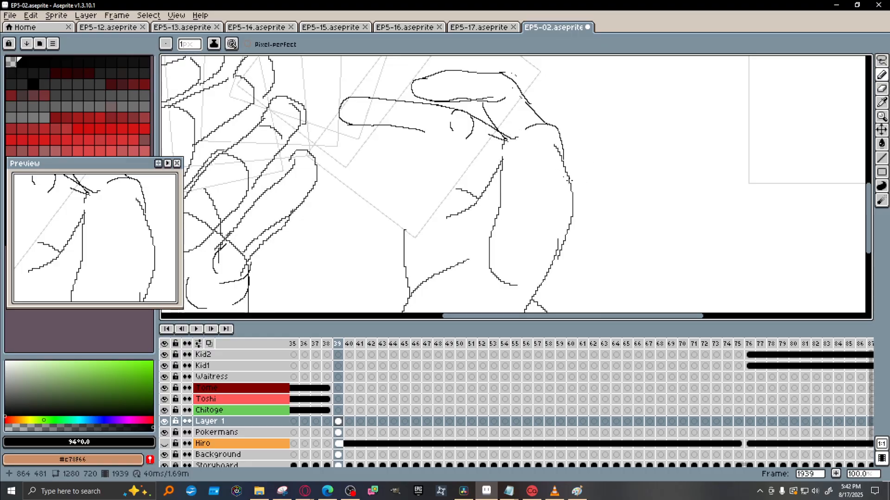
mouse_move(562, 161)
mouse_down()
mouse_move(578, 198)
mouse_move(565, 204)
mouse_move(571, 223)
mouse_move(562, 252)
mouse_up()
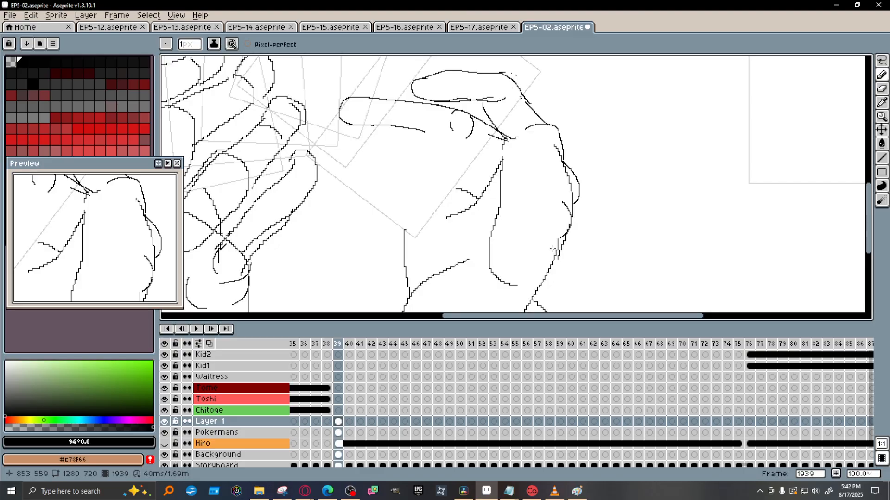
drag(551, 252, 535, 271)
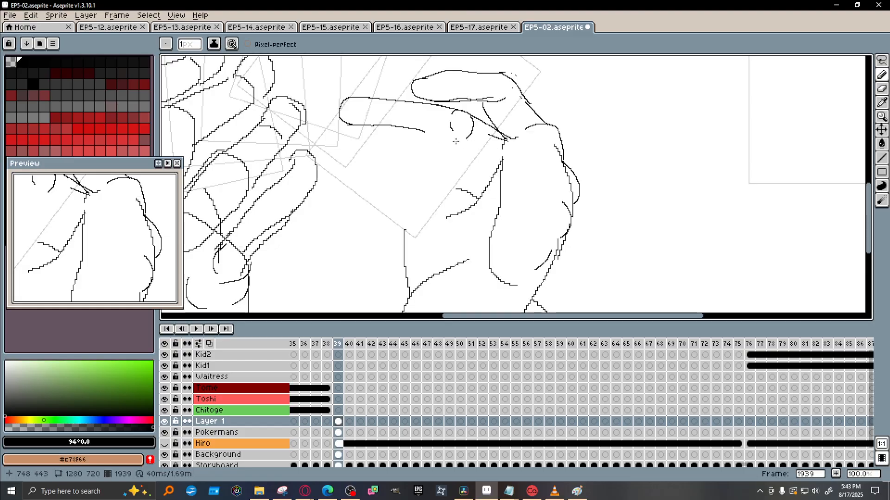
Draw the second finger's underside through the joint into the palm and erase the stray lines at its base with a 17 px eraser.
drag(458, 141, 425, 132)
mouse_move(460, 144)
mouse_down()
mouse_move(535, 172)
mouse_move(515, 170)
mouse_up()
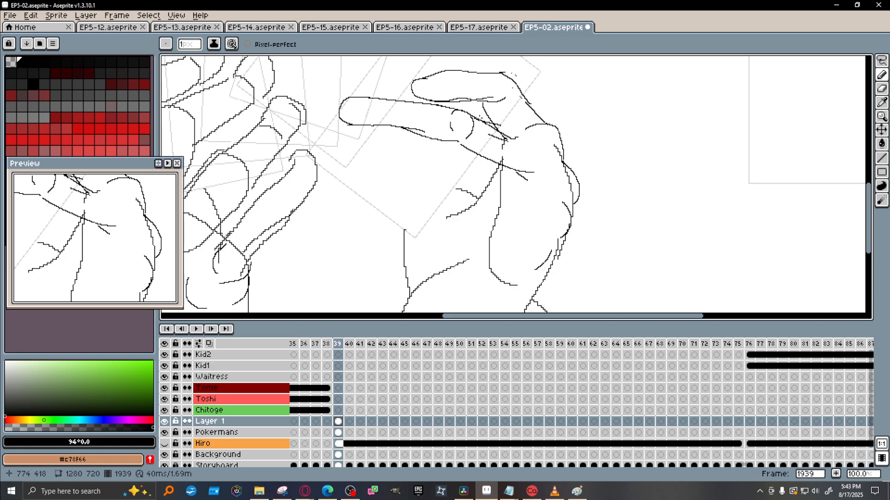
click(881, 88)
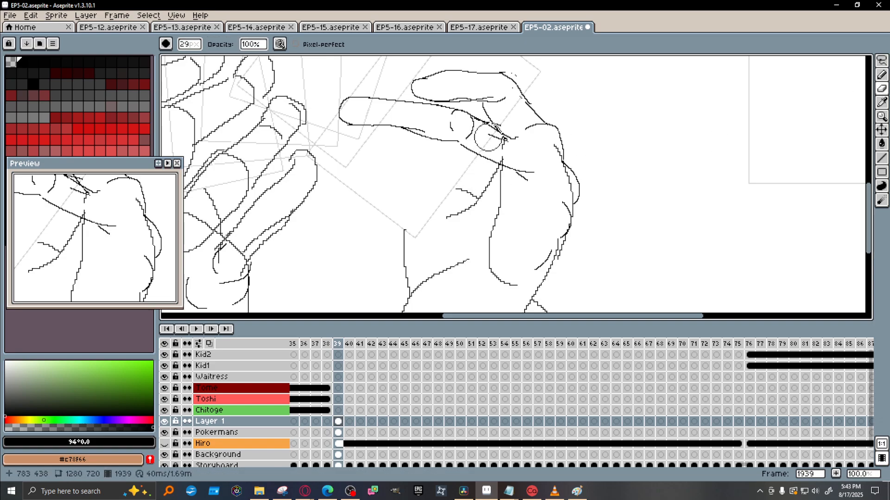
alt+click(494, 139)
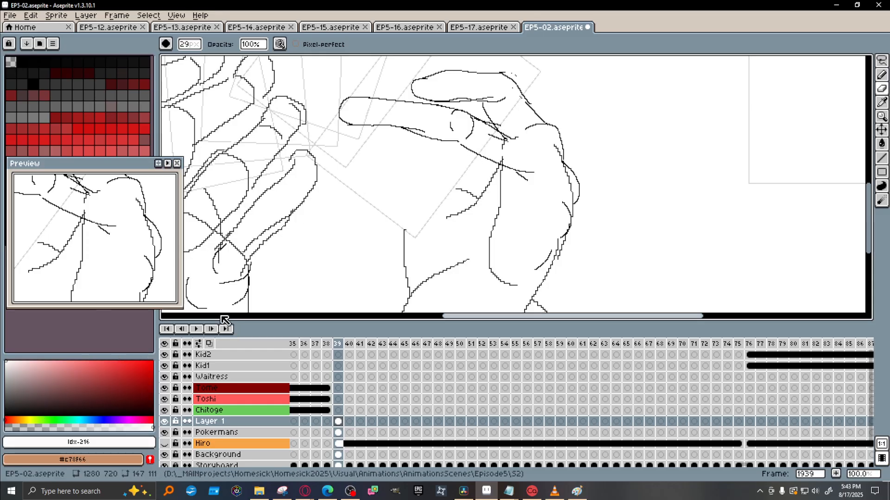
click(187, 44)
drag(221, 56, 214, 59)
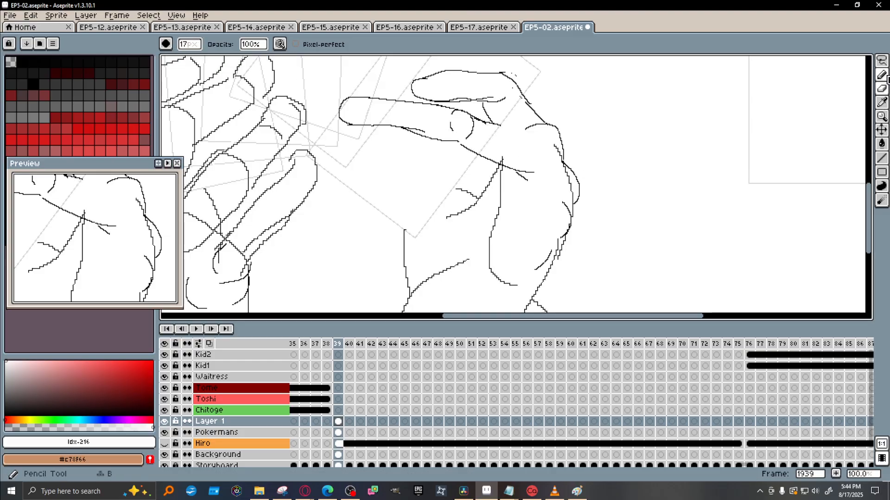
click(883, 75)
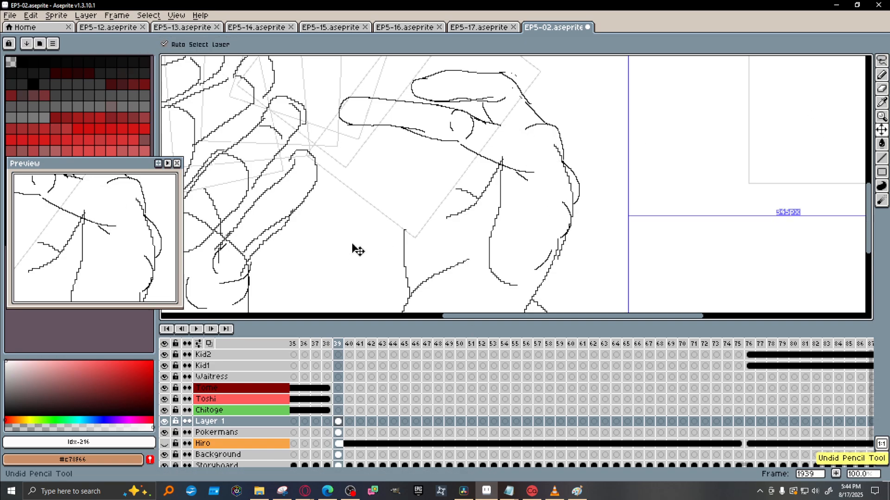
Erase the stray lines at the base of the second hand's second finger with the 17 px eraser and set the foreground colour to black.
key(ctrl+y)
click(882, 88)
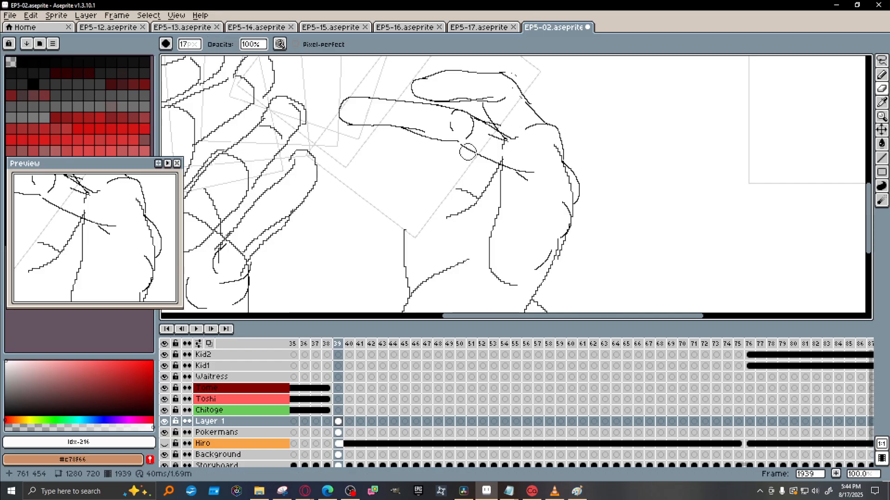
mouse_move(507, 148)
mouse_down()
mouse_move(510, 139)
mouse_move(488, 135)
mouse_up()
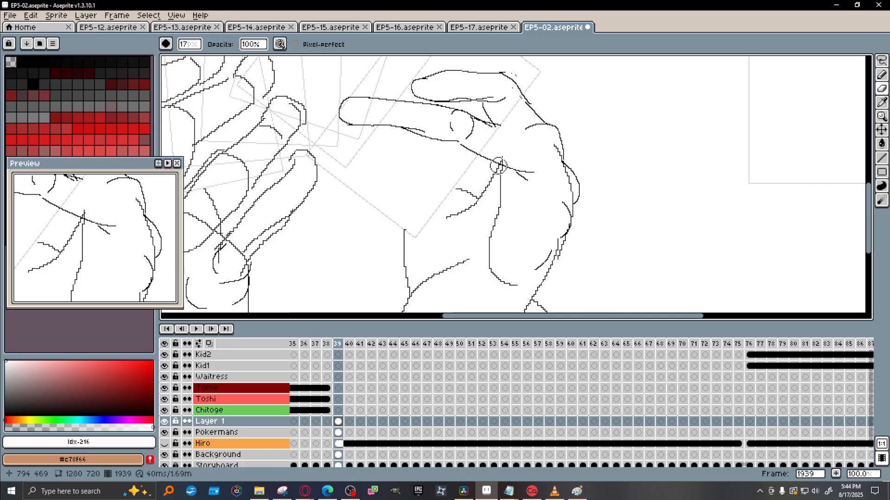
key(b)
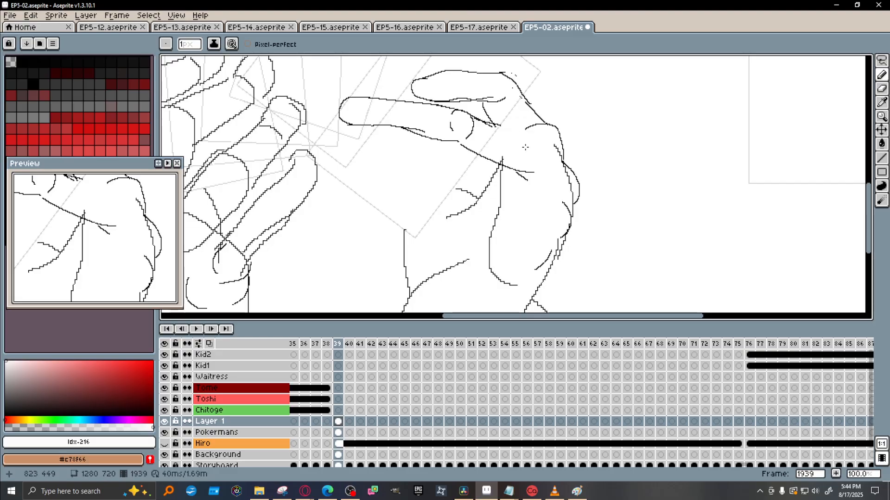
key(ctrl+z)
drag(43, 367, 192, 425)
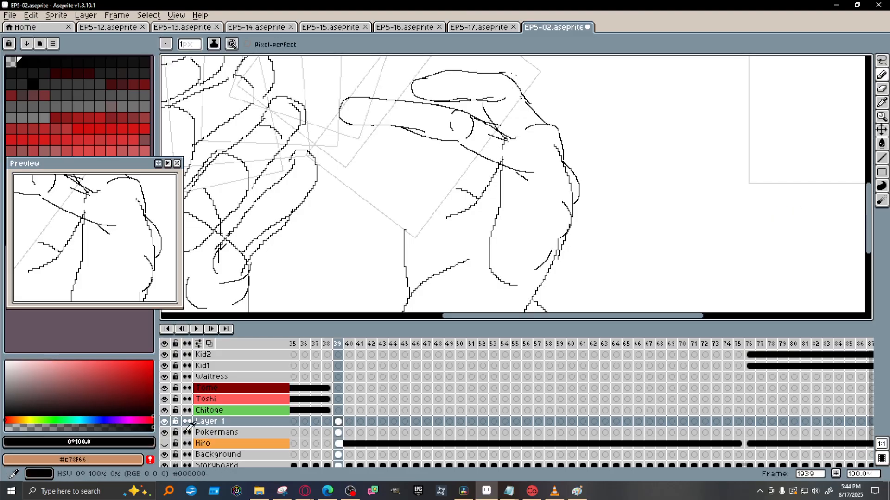
key(e)
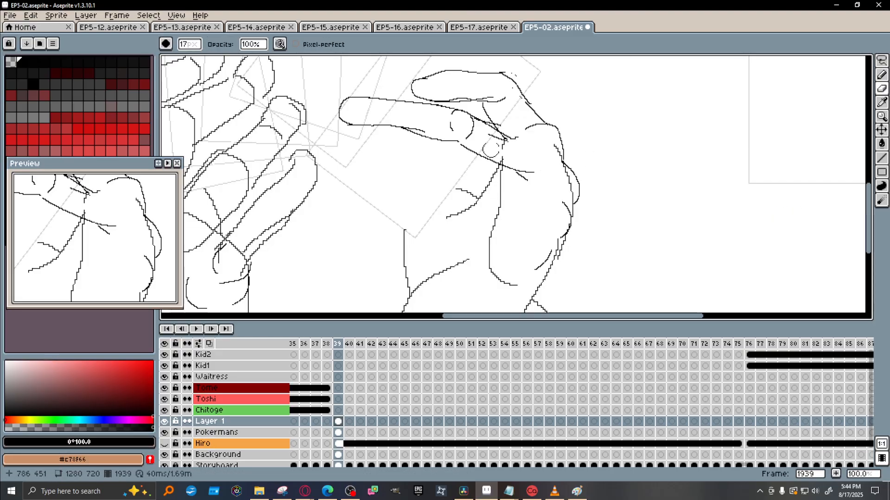
mouse_move(488, 135)
mouse_down()
mouse_move(513, 141)
mouse_move(499, 145)
mouse_move(506, 157)
mouse_up()
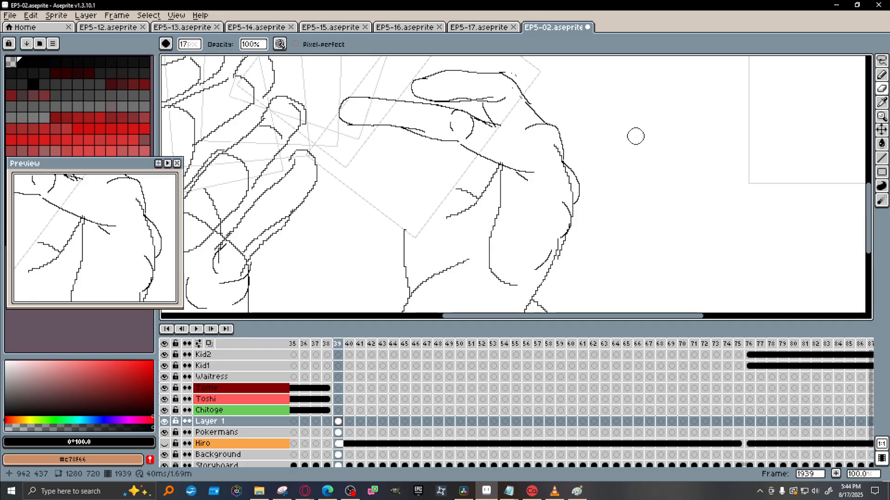
Draw the second finger's upper edge from its joint to the outer knuckle, outline the knuckle, and erase its doubled outer line.
key(b)
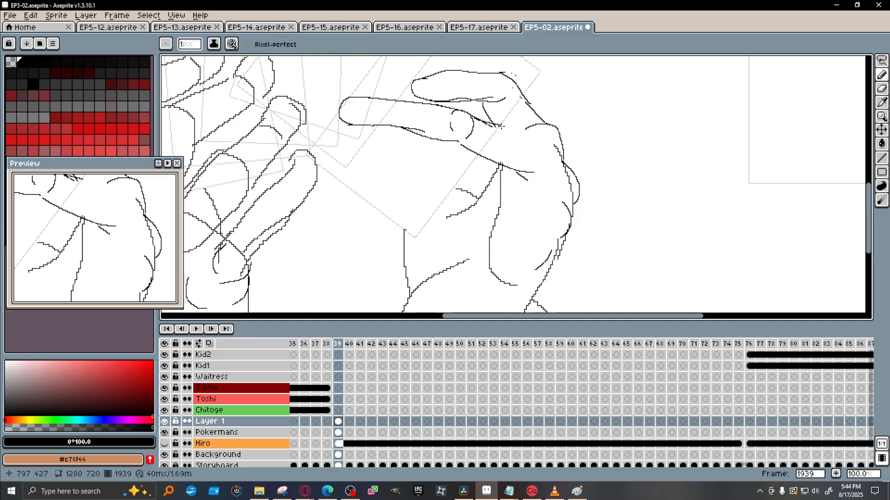
drag(498, 124, 559, 146)
drag(563, 157, 581, 175)
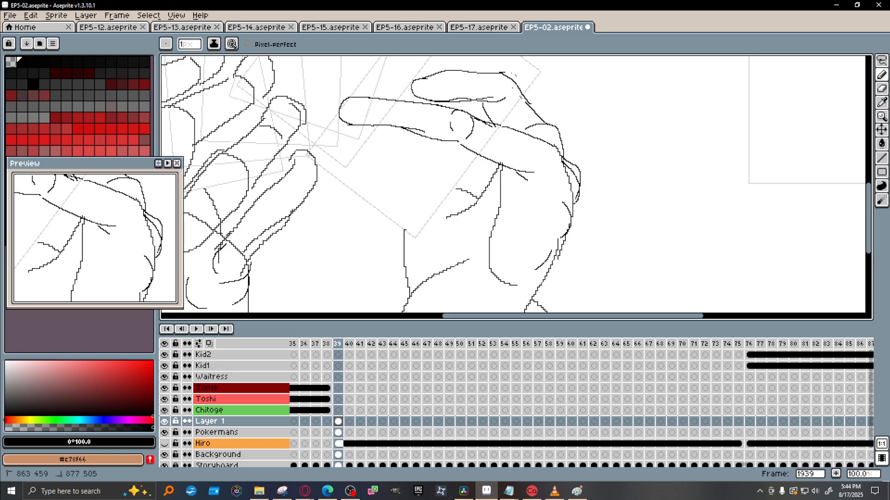
click(882, 88)
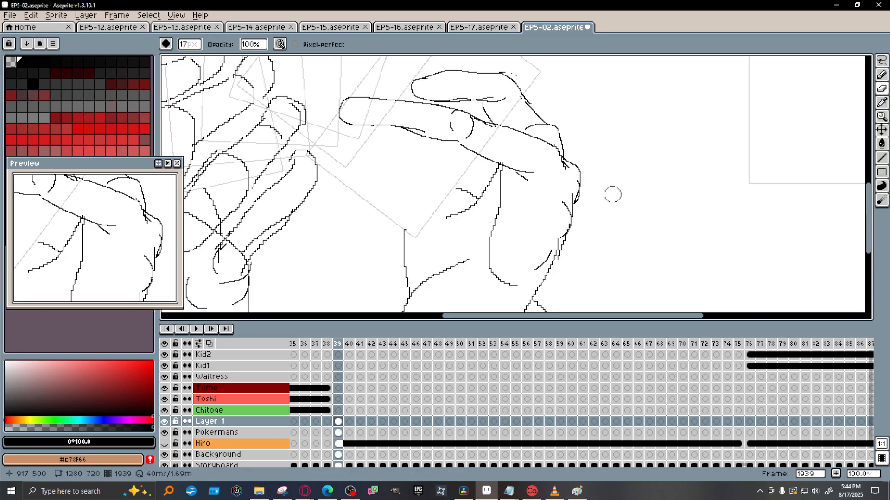
mouse_move(593, 190)
mouse_down()
mouse_move(583, 205)
mouse_move(590, 188)
mouse_up()
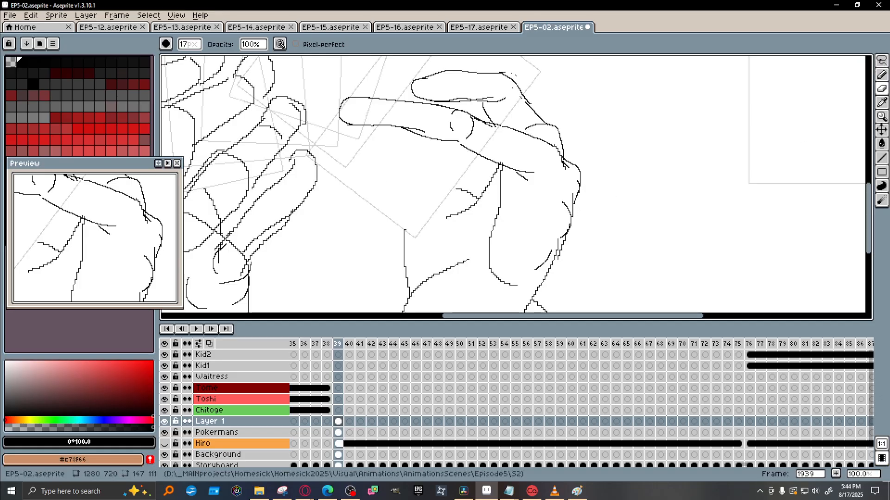
Erase the second finger's knuckle, consult the card-holding photo in Paint, and redraw the knuckle as a fuller curve with its overshoot trimmed.
key(alt+Tab)
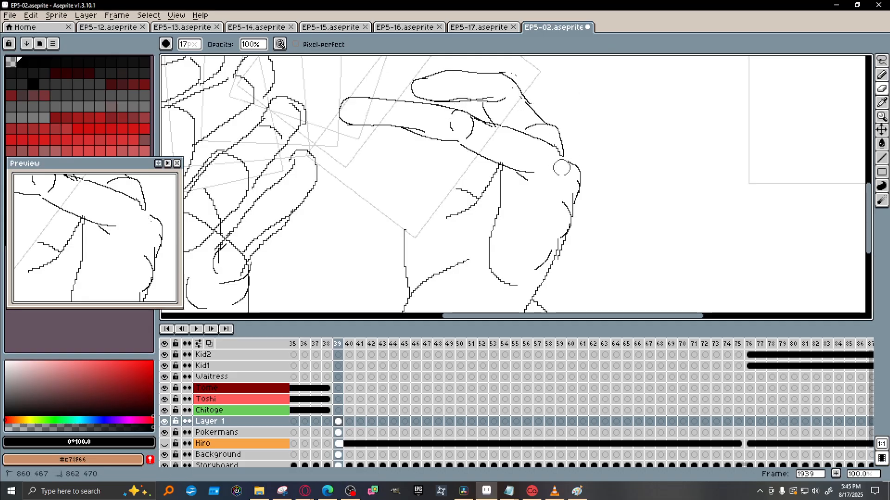
drag(547, 168, 575, 187)
key(b)
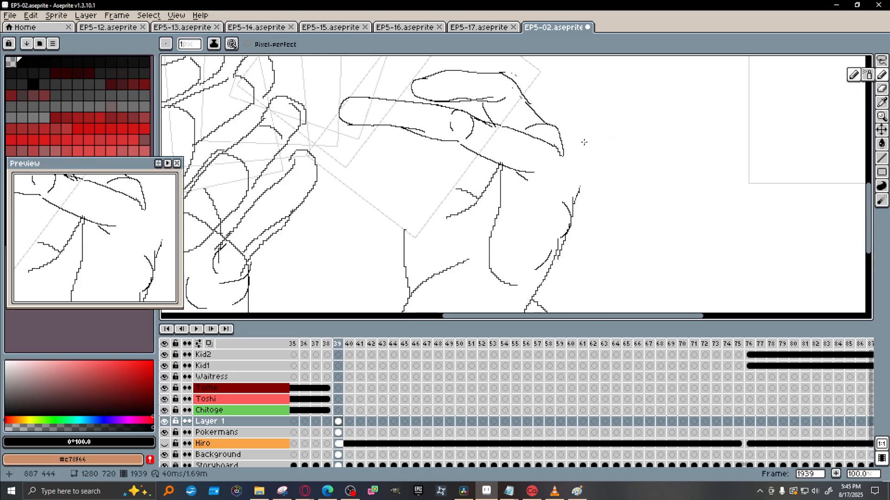
key(alt)
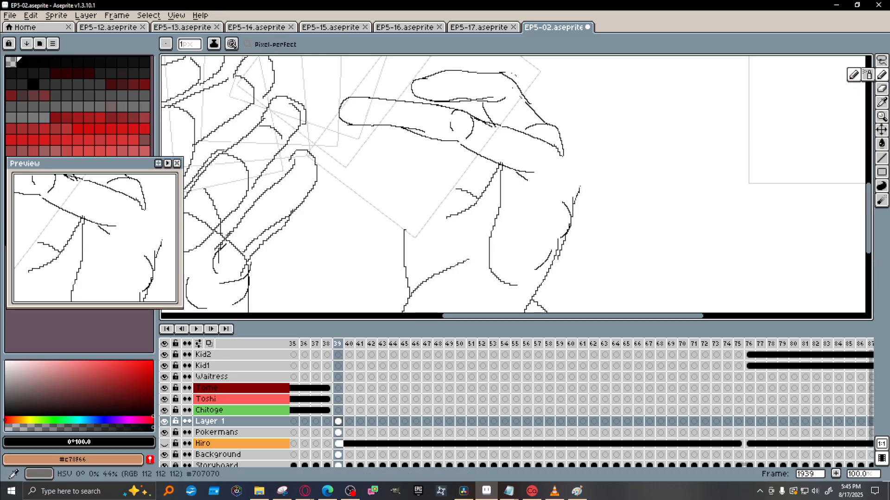
key(alt+Tab)
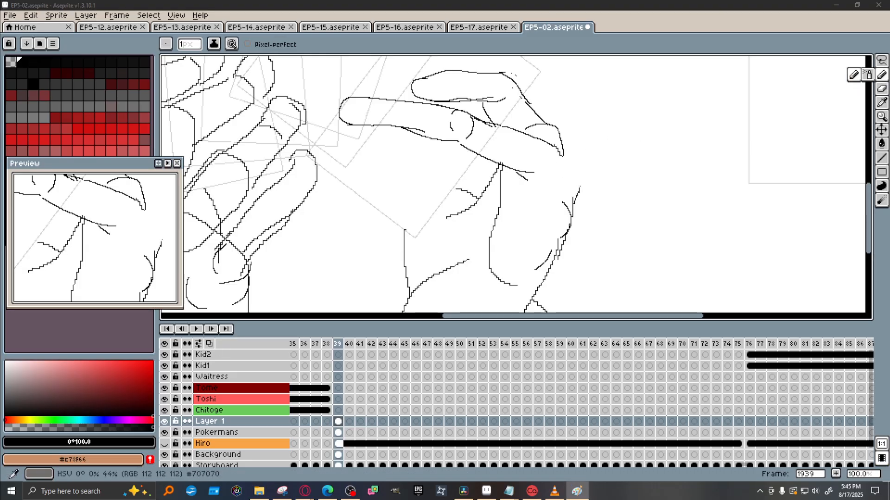
mouse_move(0, 86)
mouse_down()
mouse_move(204, 50)
mouse_move(331, 40)
mouse_up()
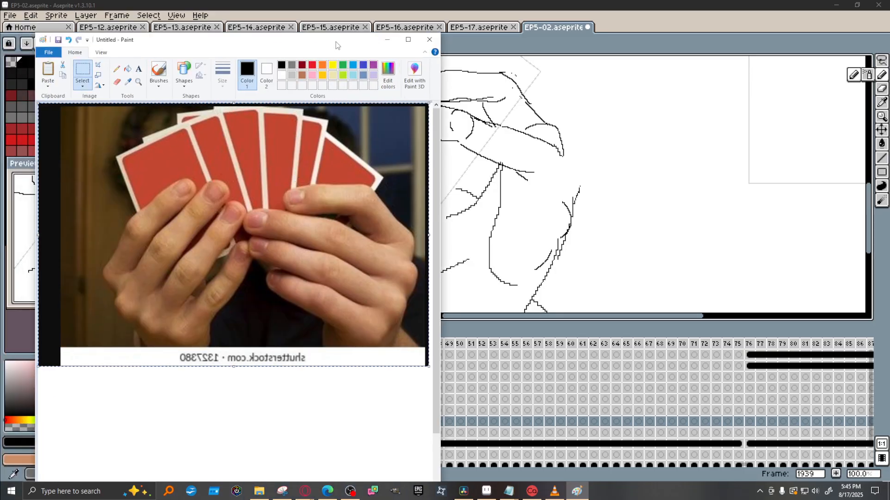
drag(330, 42, 0, 74)
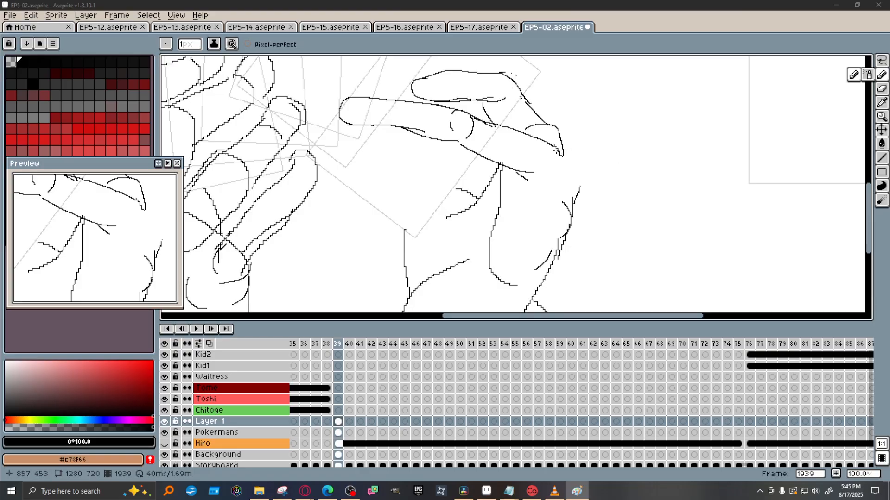
mouse_move(563, 150)
mouse_down()
mouse_move(586, 162)
mouse_move(577, 194)
mouse_up()
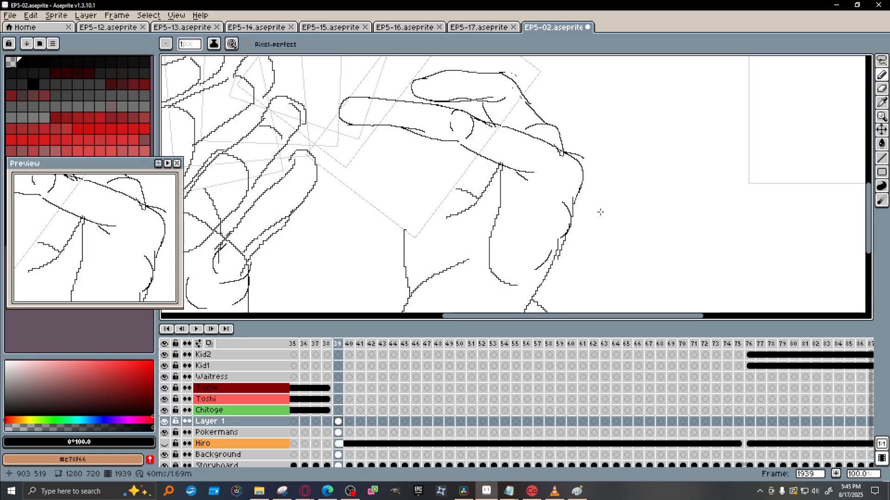
click(882, 88)
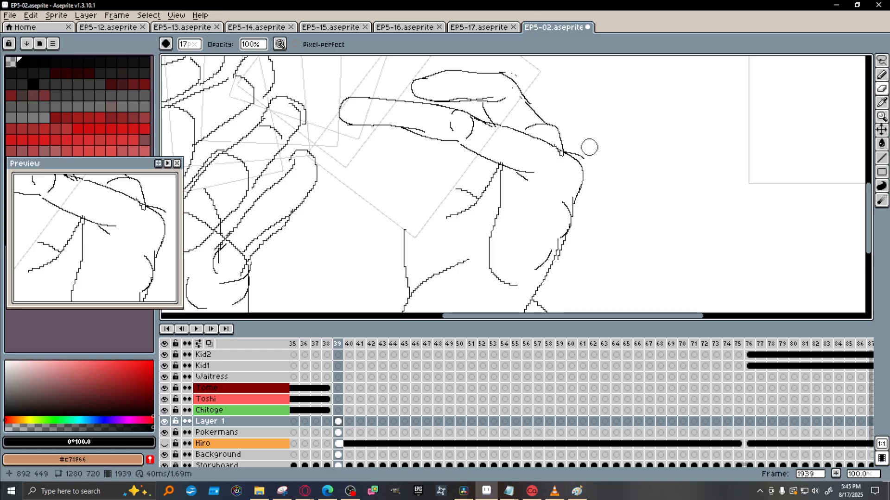
click(882, 74)
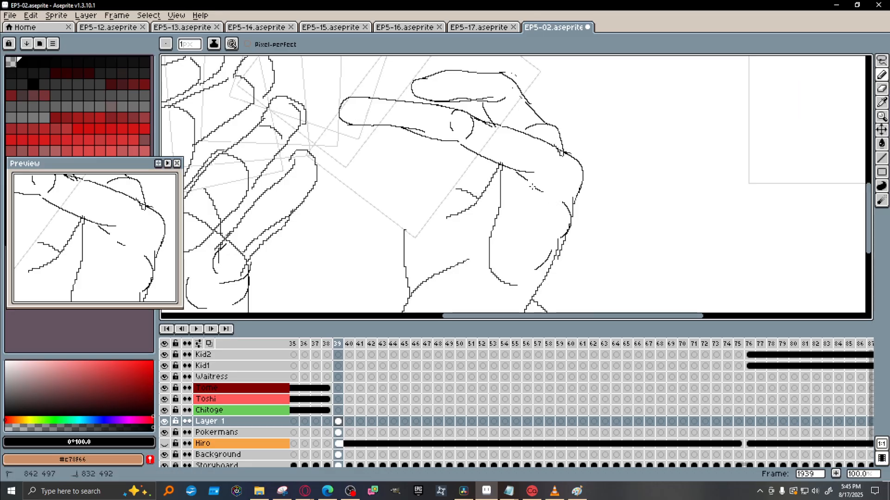
Redraw the second finger's underside from the palm, and sketch the third finger's rounded tip and lower edge beneath it.
mouse_move(506, 169)
mouse_down()
mouse_move(455, 145)
mouse_move(462, 127)
mouse_move(486, 152)
mouse_move(406, 131)
mouse_up()
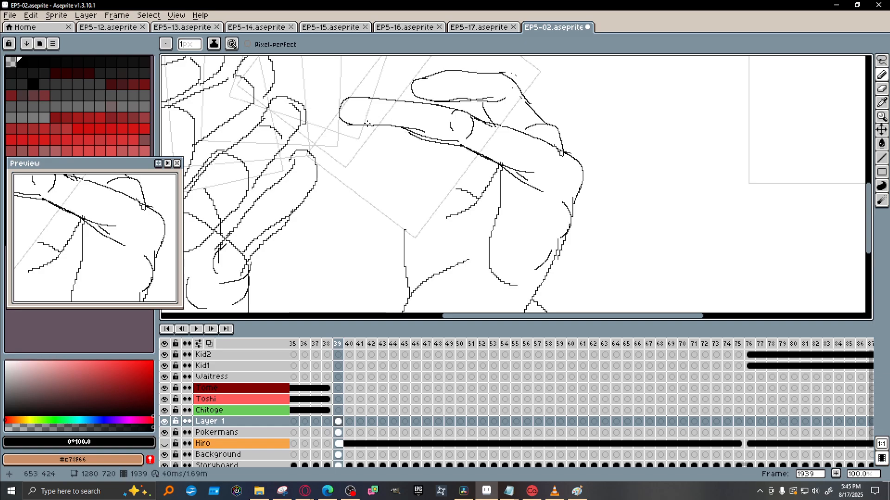
drag(347, 136, 350, 125)
key(ctrl+z)
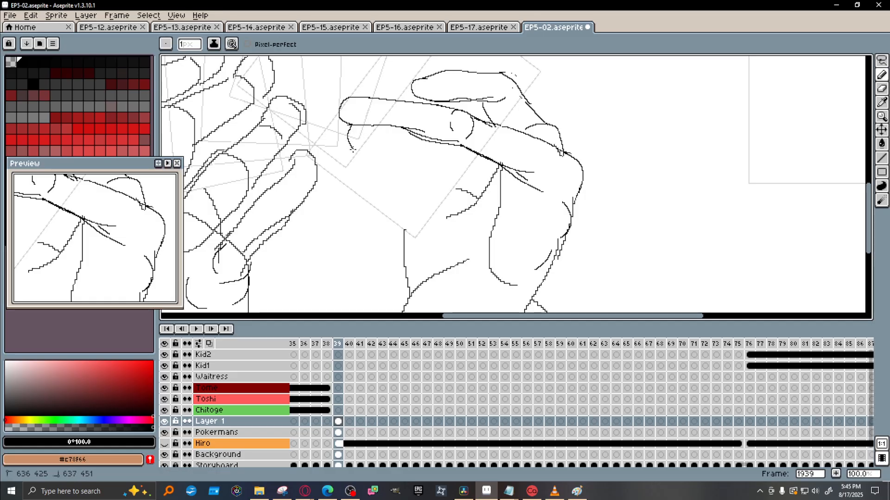
drag(367, 156, 430, 175)
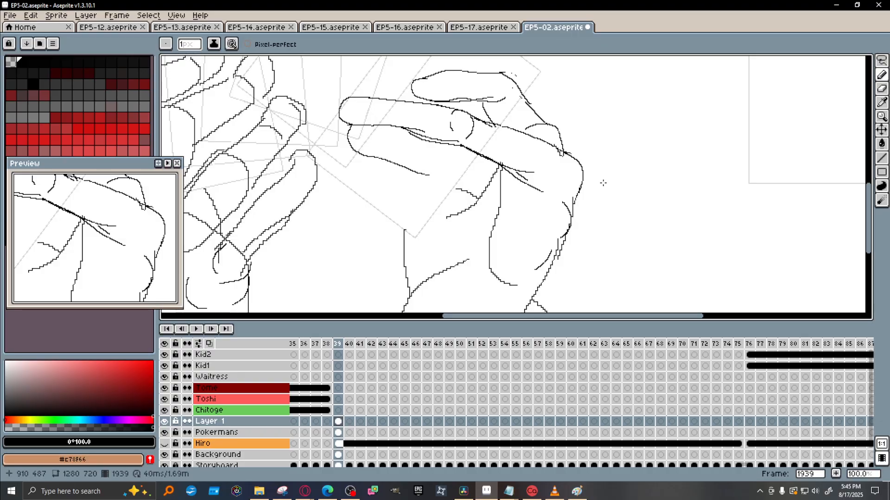
Refine the second finger's underside near the tip and erase the doubled lines there and at the knuckle with the 17 px eraser.
scroll(428, 209, down, 2)
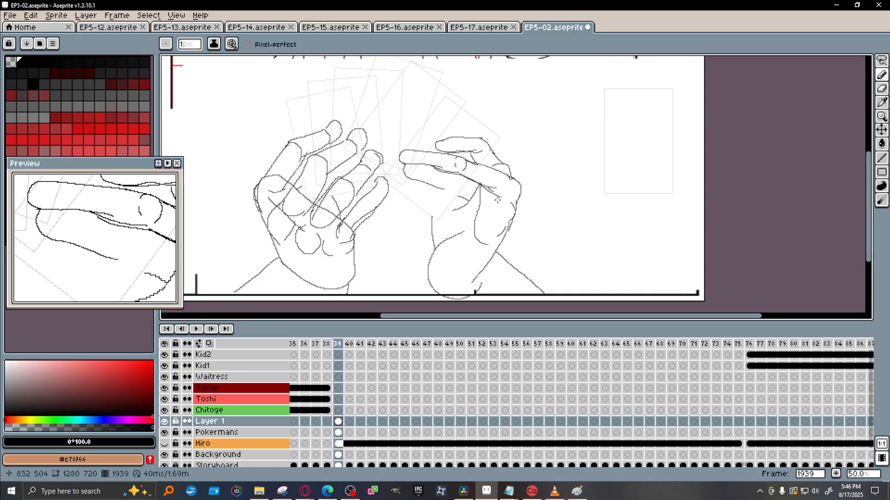
scroll(496, 199, up, 2)
scroll(493, 199, down, 1)
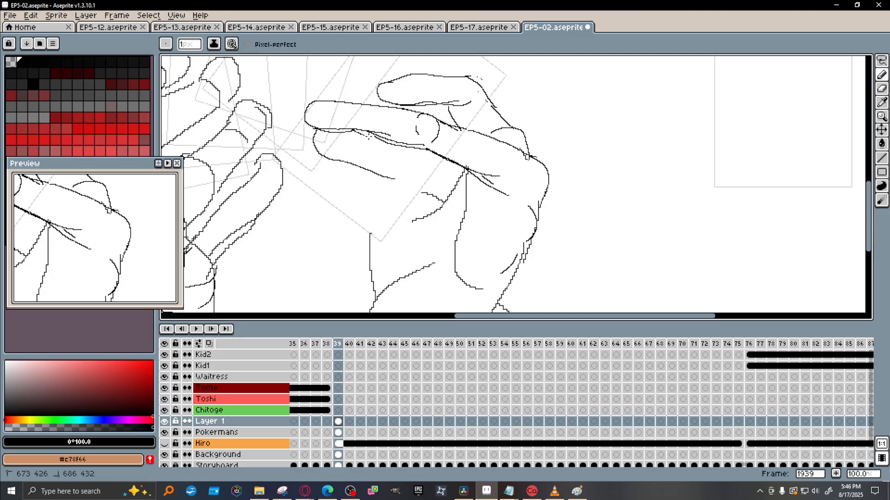
click(882, 88)
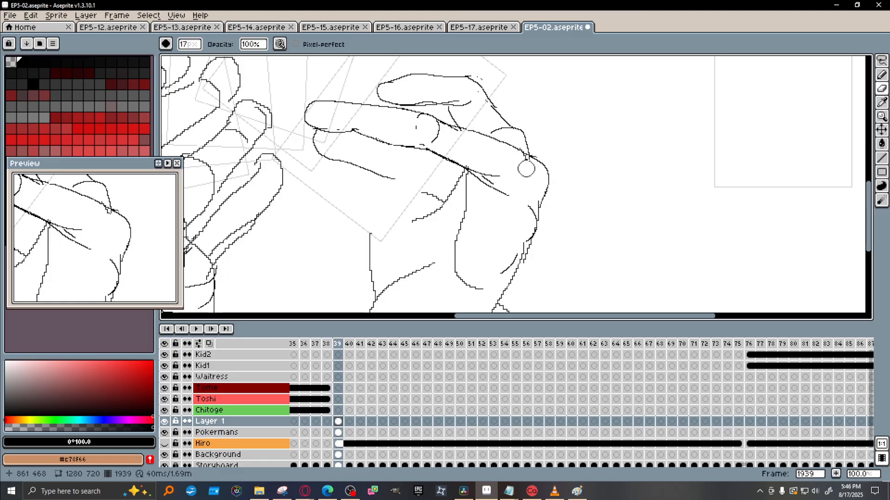
drag(525, 167, 523, 166)
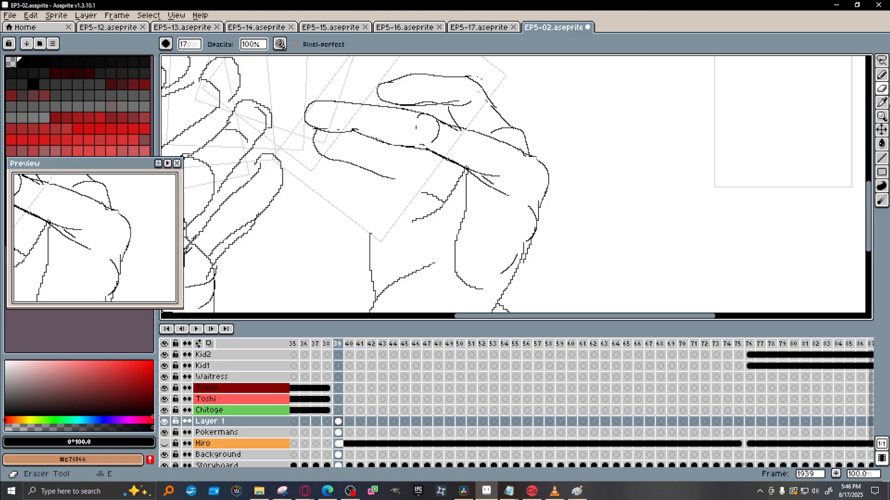
Draw the third finger's joint curves and extend its lower edge from the joint into the palm.
click(882, 74)
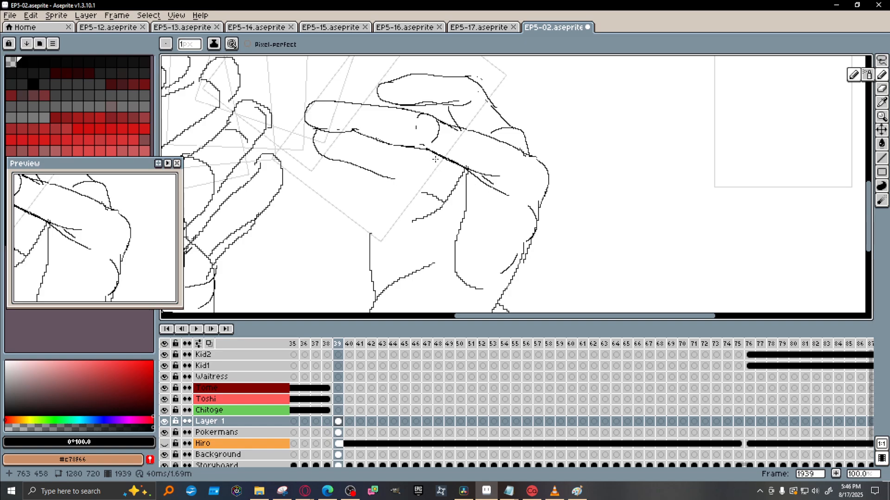
mouse_move(435, 159)
mouse_down()
mouse_move(429, 178)
mouse_move(408, 175)
mouse_up()
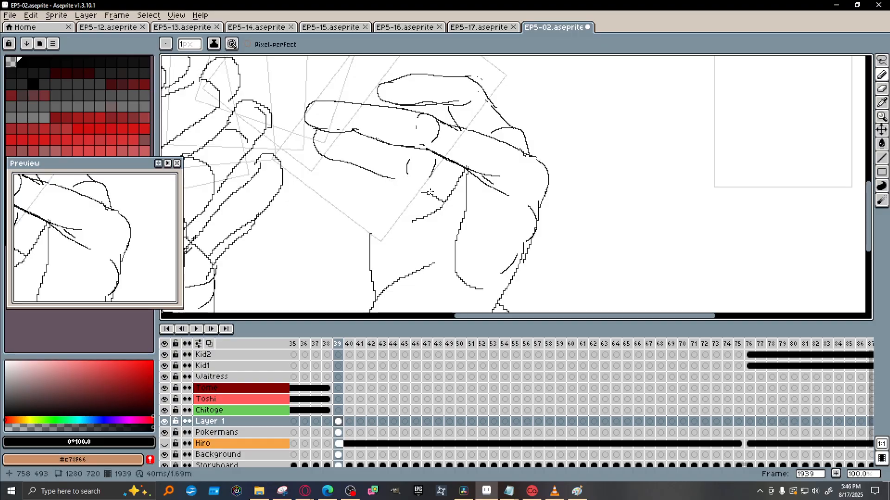
drag(430, 192, 494, 223)
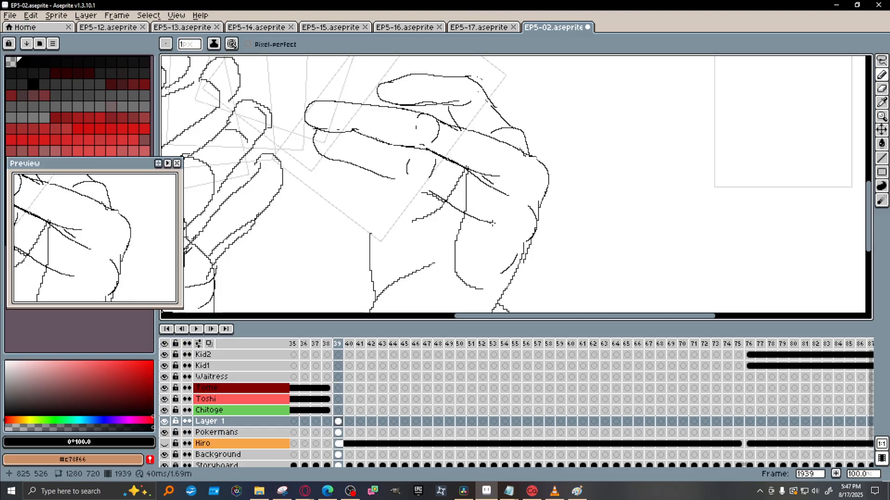
Sketch the fourth finger below the third with a rounded tip and underside reaching the palm, and connect the edge between the two fingers.
click(348, 163)
click(351, 163)
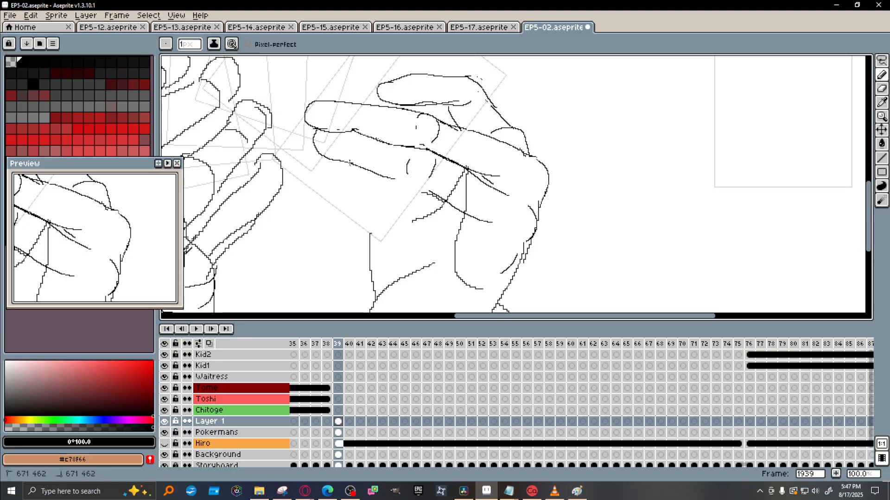
mouse_move(348, 163)
mouse_down()
mouse_move(329, 168)
mouse_move(354, 195)
mouse_move(389, 209)
mouse_up()
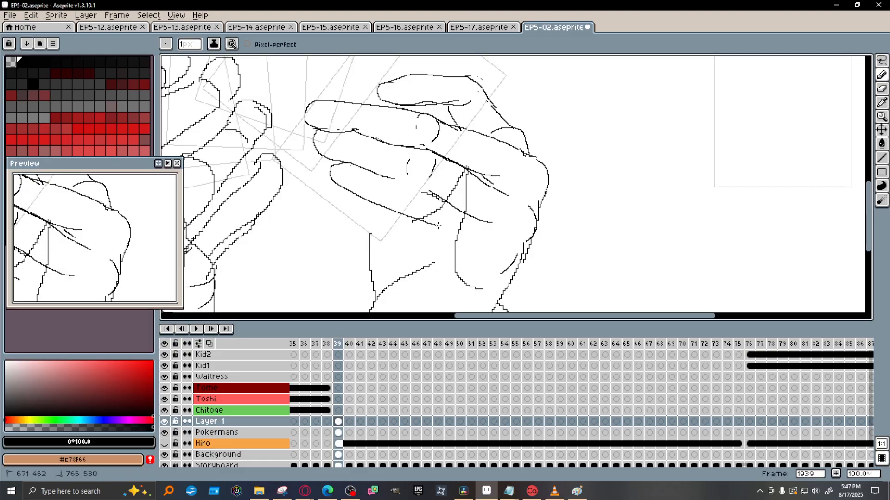
mouse_move(438, 226)
mouse_down()
mouse_move(423, 223)
mouse_move(448, 245)
mouse_up()
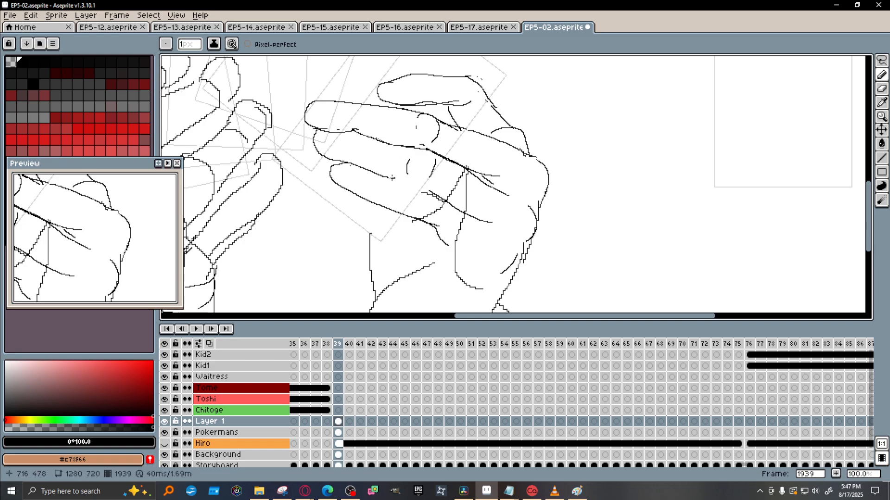
mouse_move(390, 180)
mouse_down()
mouse_move(430, 192)
mouse_move(437, 214)
mouse_move(431, 207)
mouse_up()
Erase the old palm line crossing the third and fourth fingers with the 17 px eraser and review both hands.
key(e)
drag(453, 180, 445, 183)
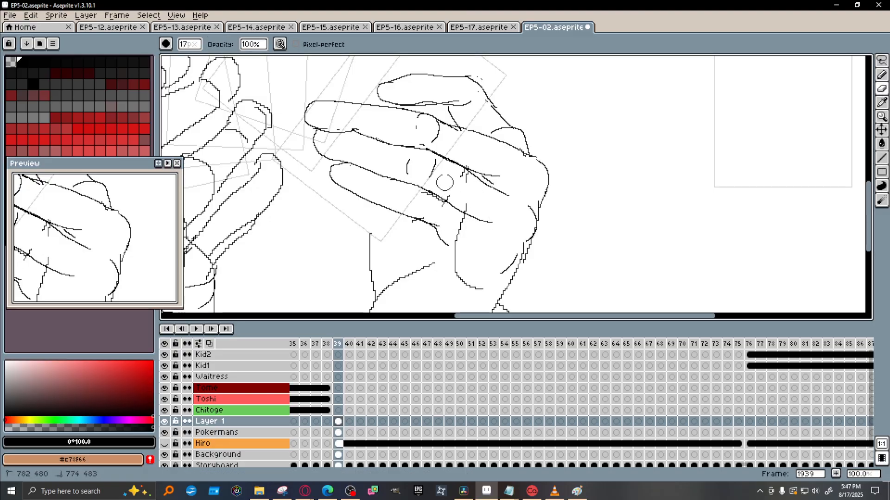
scroll(534, 211, down, 3)
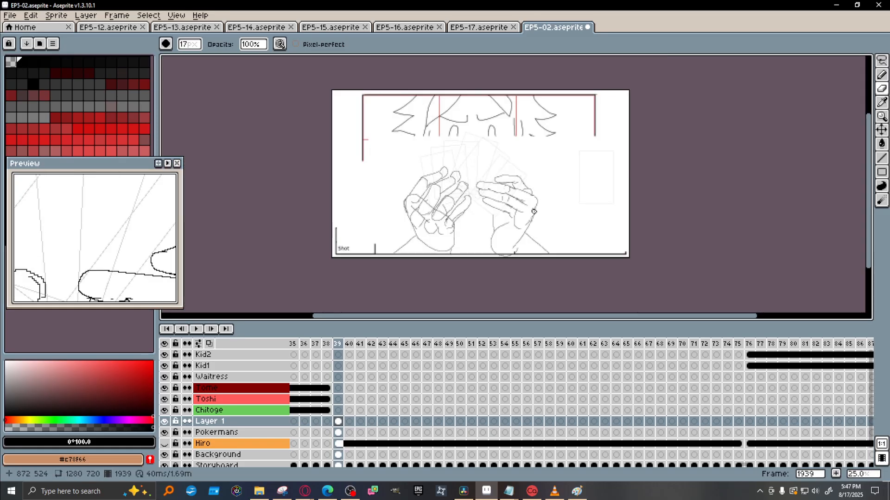
scroll(534, 211, up, 1)
scroll(534, 213, up, 1)
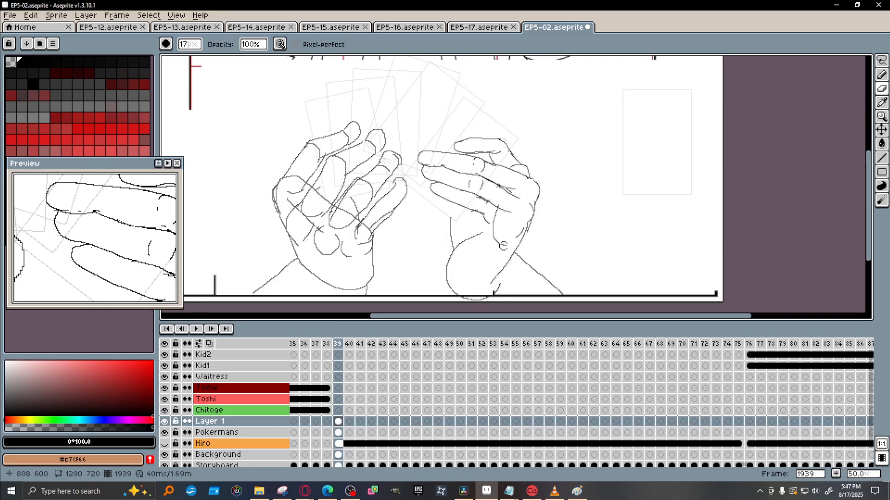
Draw a short crease curving down from the base of the right hand's lowest finger with the 1 px pencil.
scroll(491, 231, up, 1)
scroll(497, 232, down, 1)
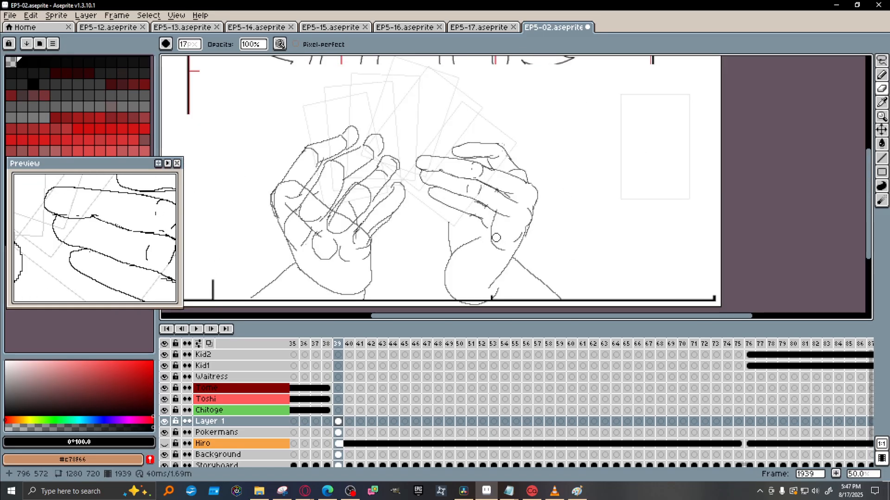
scroll(497, 239, up, 1)
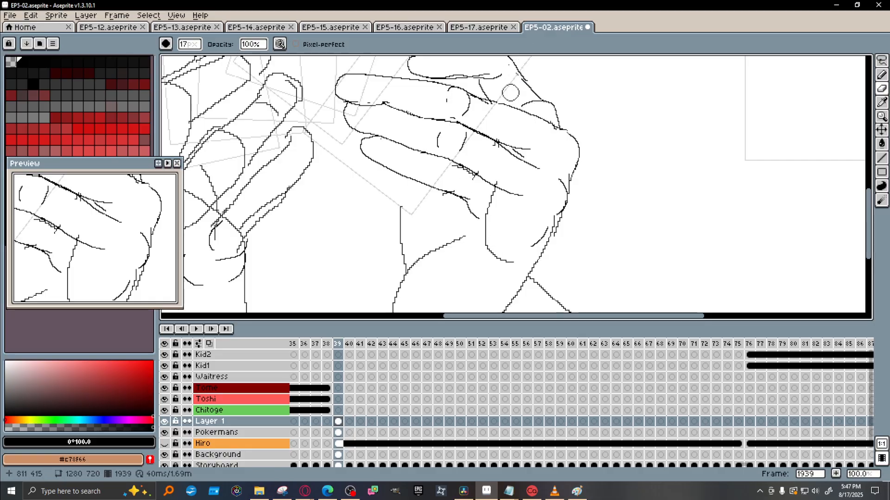
mouse_move(518, 99)
mouse_down()
mouse_move(525, 102)
mouse_move(514, 150)
mouse_up()
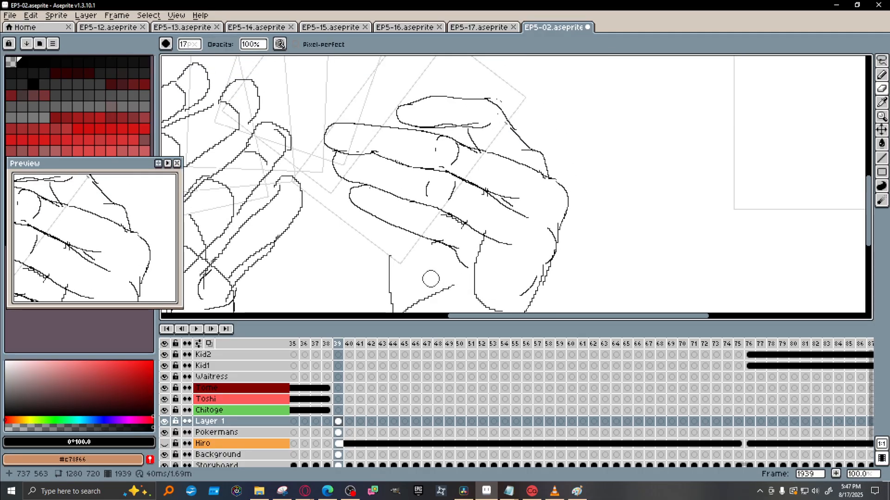
scroll(410, 276, down, 1)
mouse_move(393, 255)
mouse_down()
mouse_move(518, 177)
mouse_move(482, 215)
mouse_up()
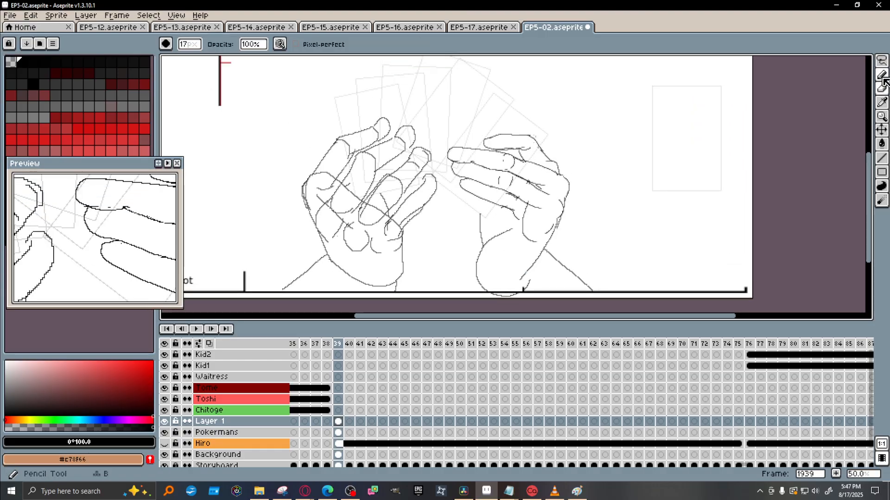
key(b)
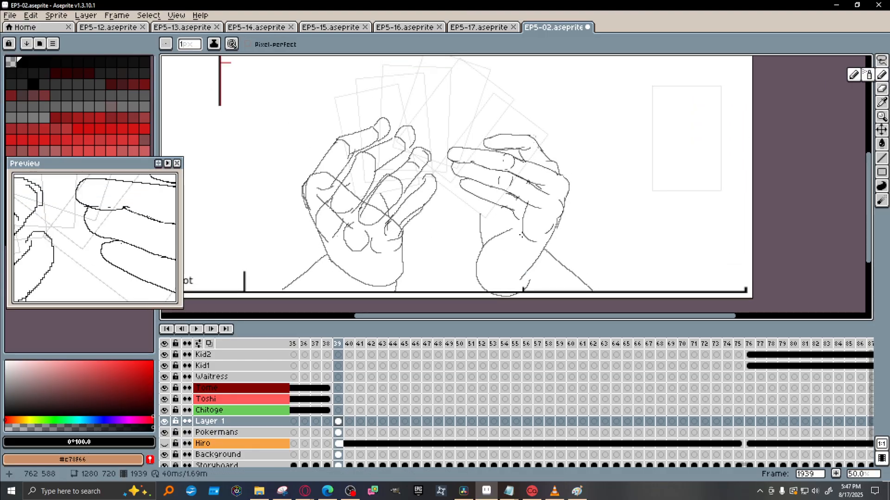
scroll(521, 235, up, 1)
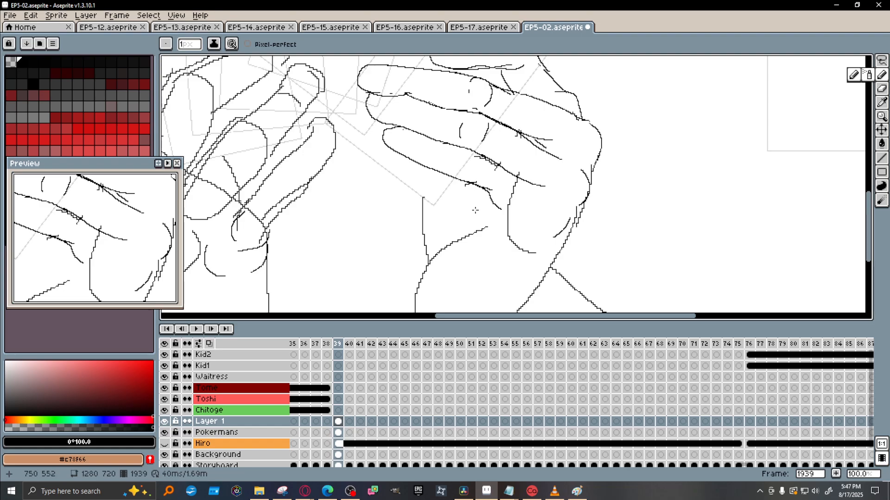
drag(491, 192, 488, 205)
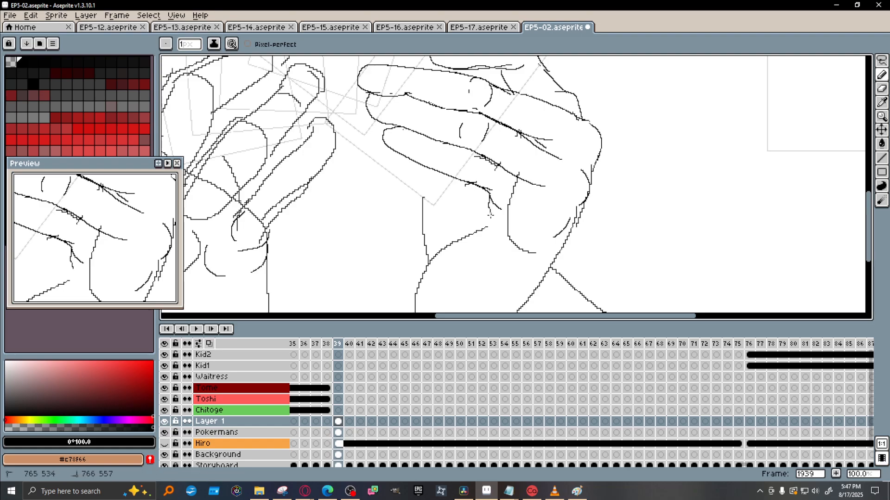
Erase most of the old curved palm line below the right hand's fingers with the 17 px eraser and review both hands.
click(881, 88)
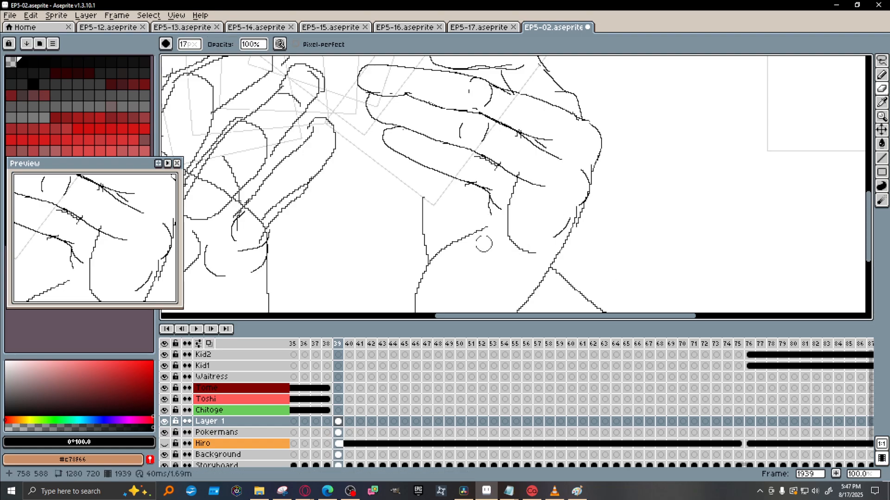
mouse_move(513, 189)
mouse_down()
mouse_move(528, 204)
mouse_move(503, 187)
mouse_move(519, 192)
mouse_move(507, 182)
mouse_move(519, 225)
mouse_move(515, 205)
mouse_move(513, 218)
mouse_move(510, 210)
mouse_move(530, 249)
mouse_up()
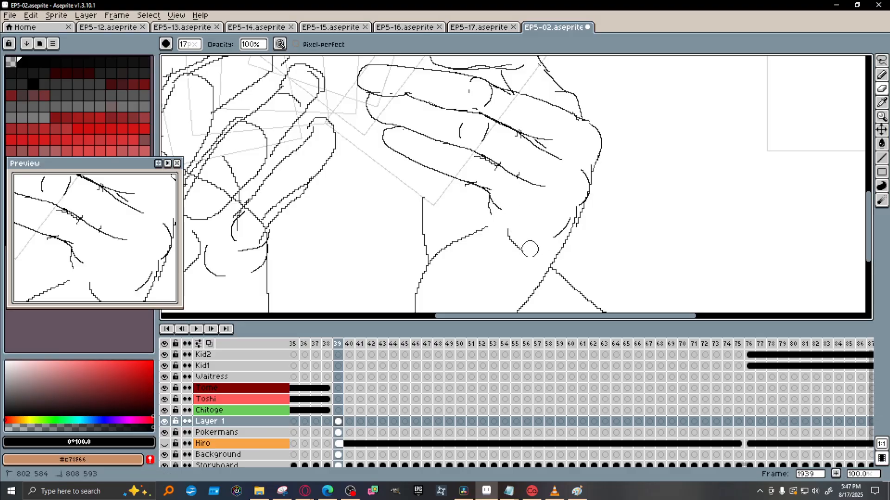
click(881, 75)
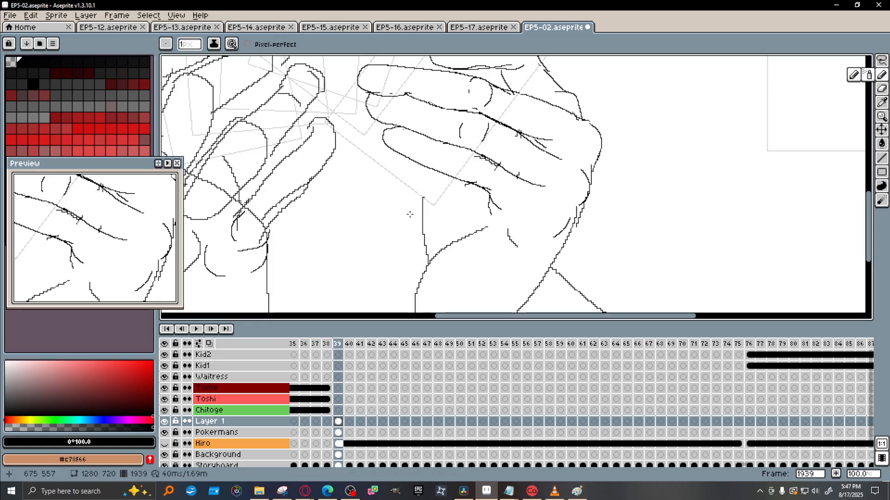
key(space)
drag(532, 190, 542, 285)
scroll(538, 206, down, 1)
key(space)
drag(426, 225, 516, 198)
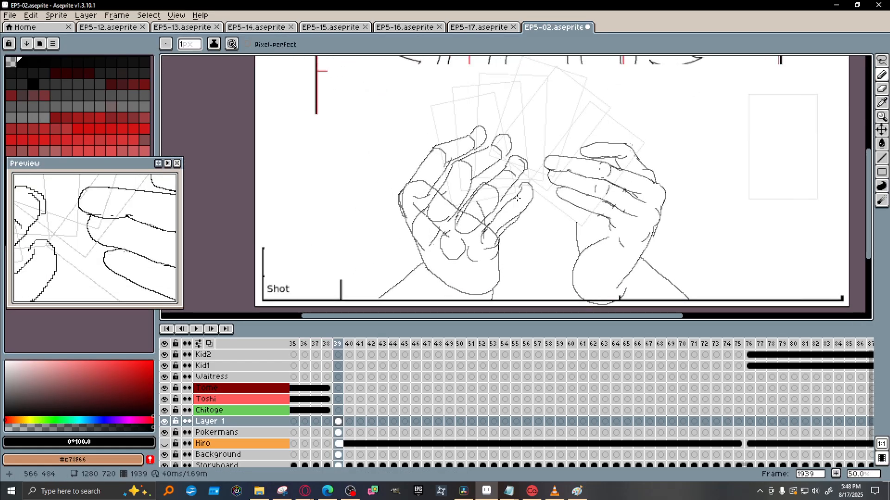
scroll(422, 224, down, 1)
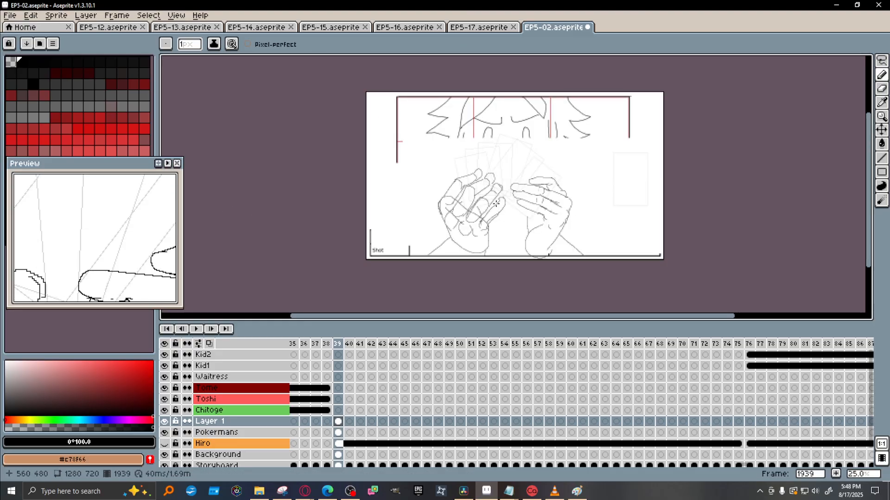
scroll(496, 203, up, 2)
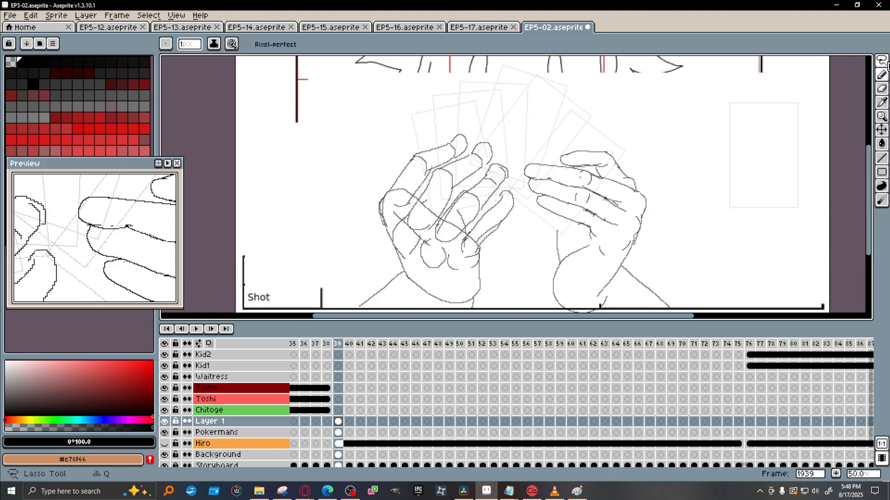
Erase the rounded overlapping outline and part of the palm line crossing the left hand's fingers, and save the file.
click(883, 75)
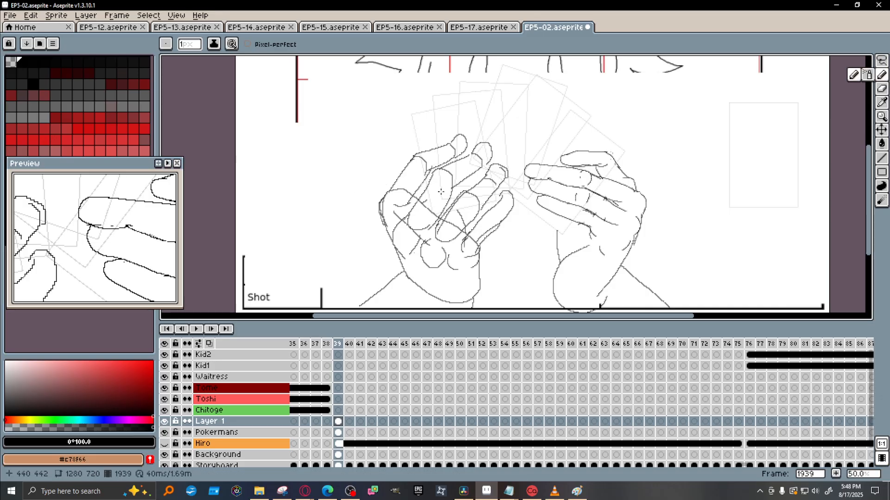
key(e)
scroll(422, 191, up, 2)
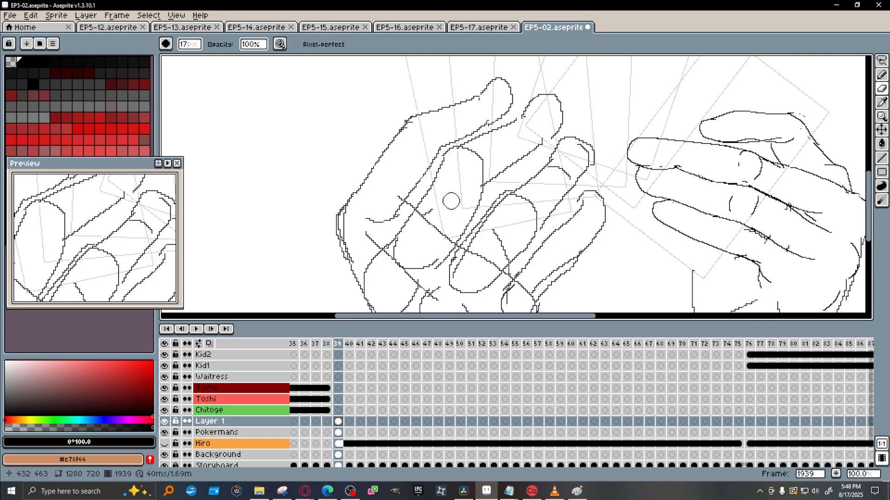
mouse_move(472, 163)
mouse_down()
mouse_move(482, 157)
mouse_move(468, 157)
mouse_up()
drag(438, 224, 419, 226)
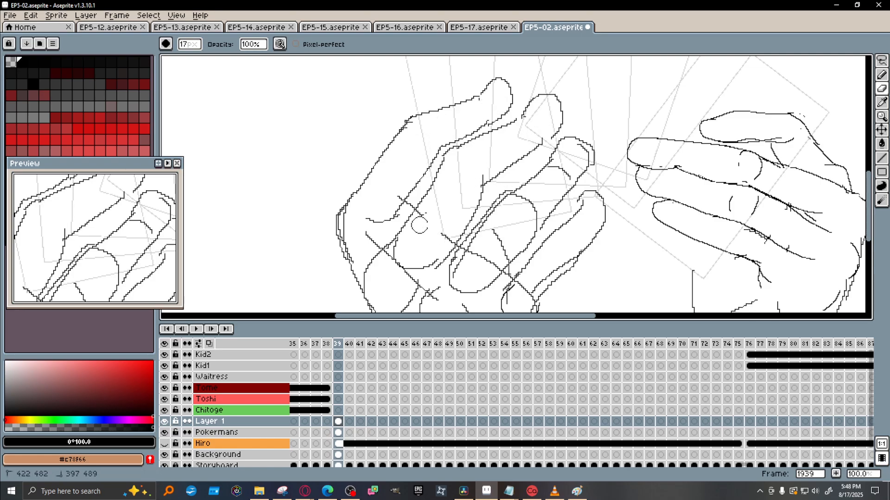
key(ctrl+s)
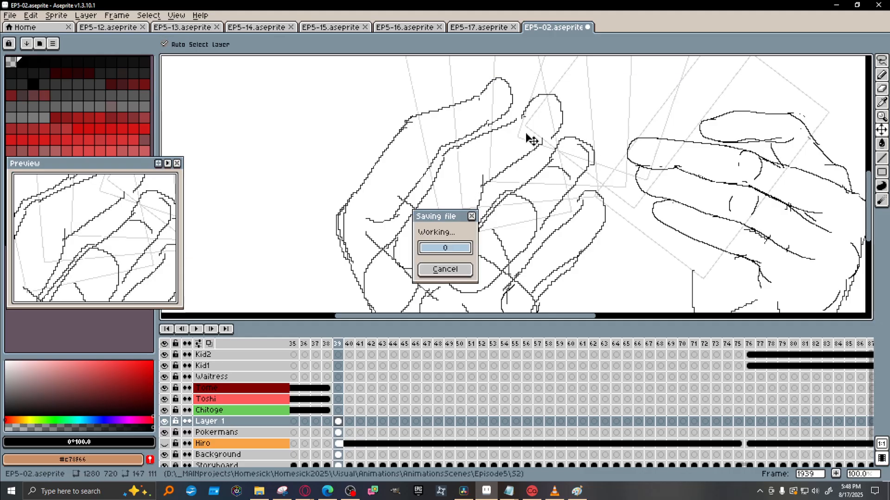
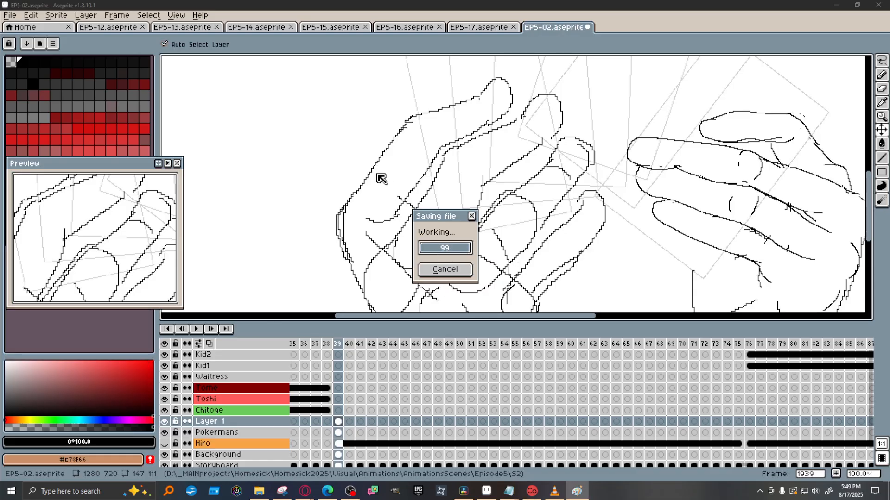
Set the opacity of the Pokermans cel at frame 1939 to 100%.
scroll(513, 218, down, 1)
scroll(513, 217, down, 1)
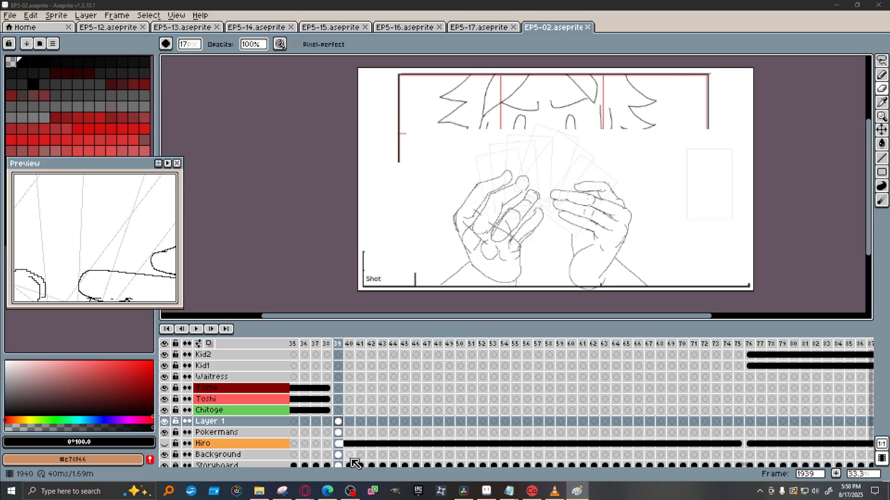
right_click(338, 455)
key(Escape)
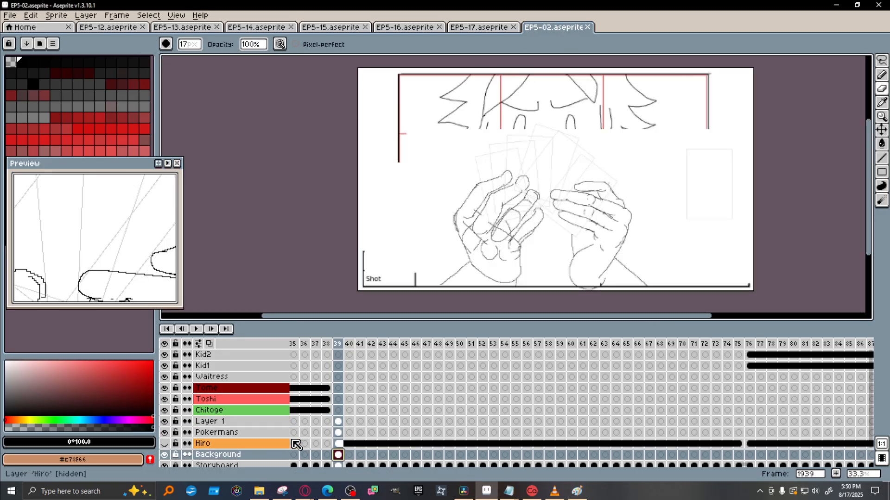
click(338, 432)
right_click(342, 435)
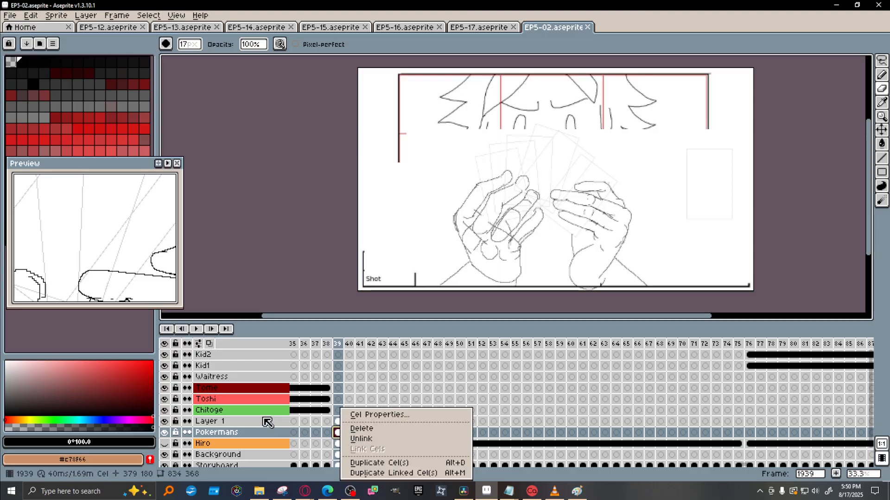
click(342, 433)
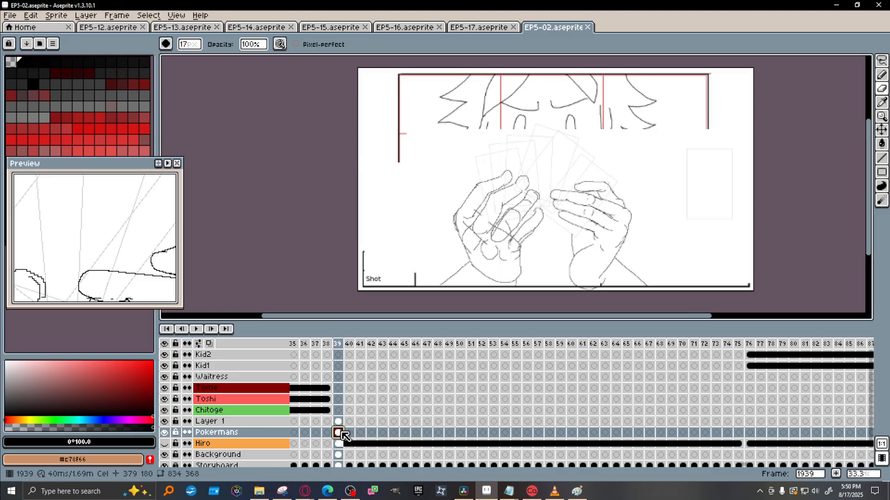
double_click(342, 433)
drag(464, 241, 523, 241)
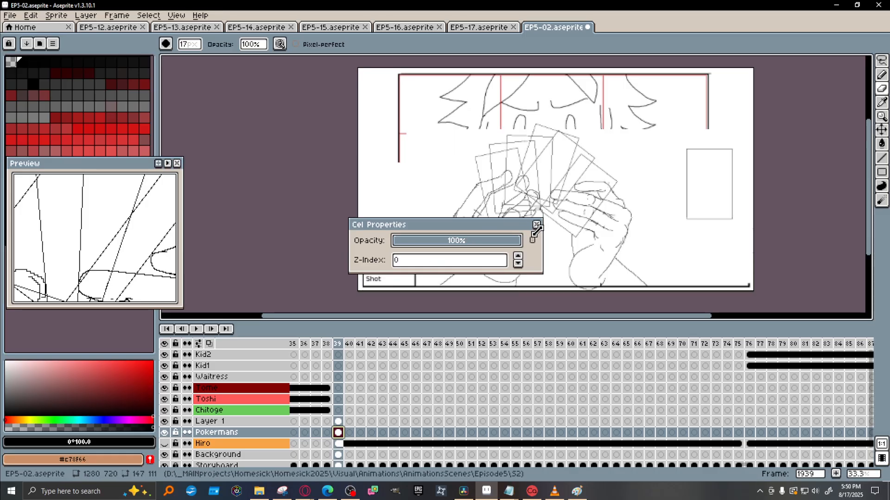
click(537, 225)
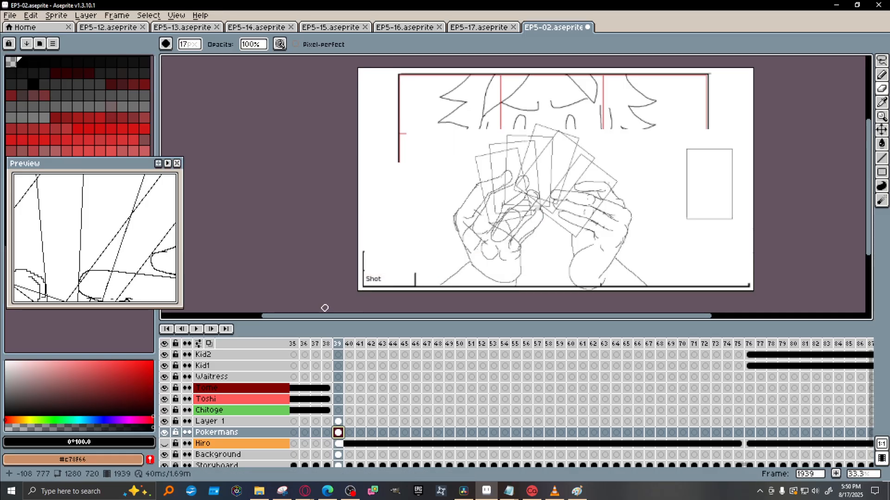
Duplicate the Layer 1 and Pokermans cels from frame 1939 to frame 1940, and return to Layer 1 at frame 1939.
scroll(487, 244, up, 1)
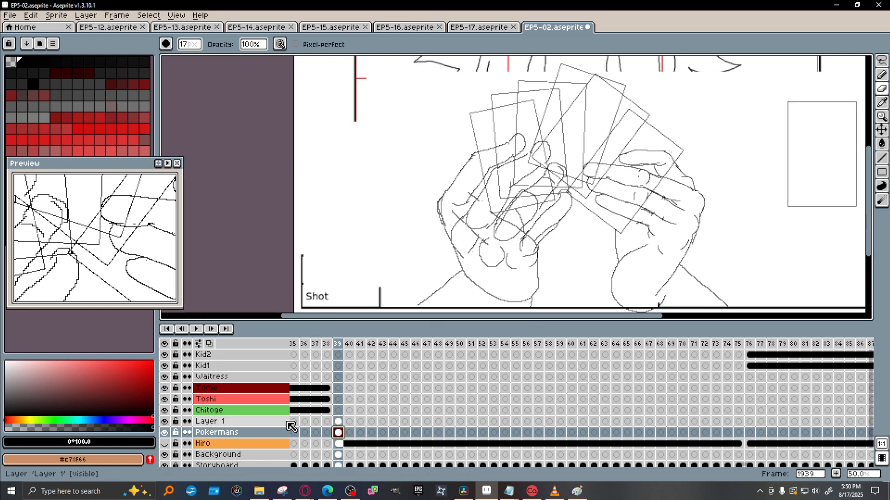
click(327, 422)
click(338, 421)
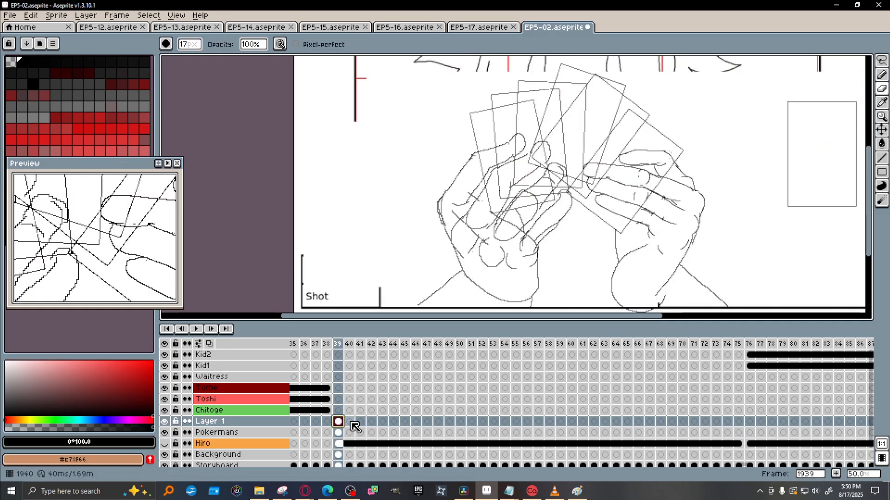
key(Left)
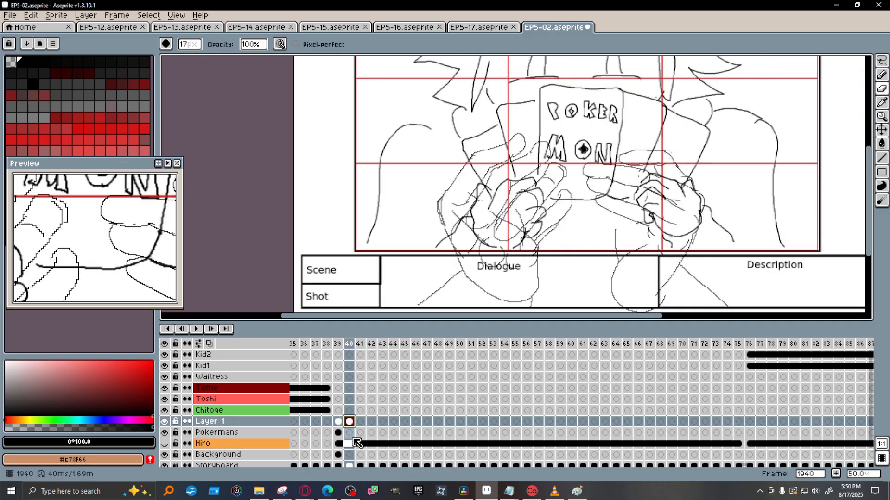
click(340, 432)
key(Delete)
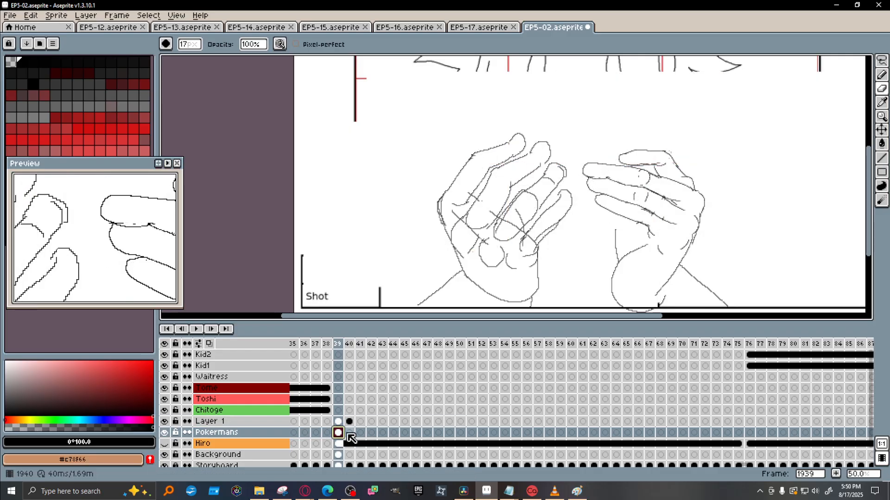
key(ctrl+z)
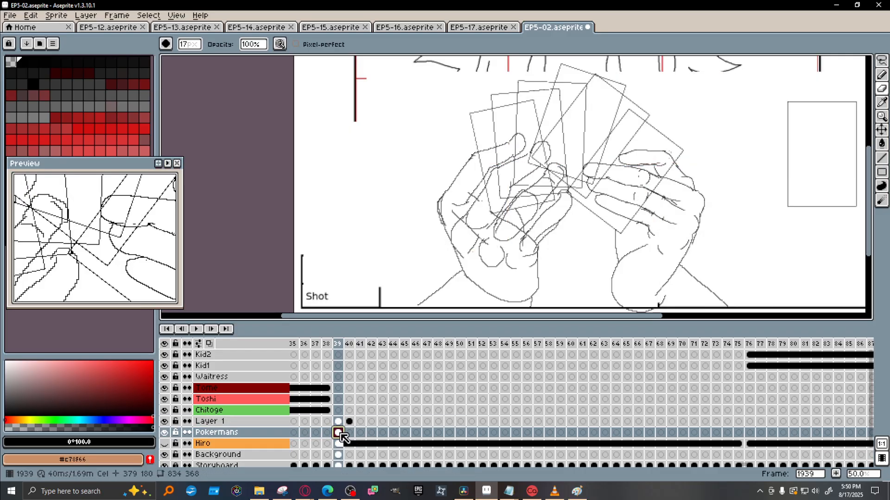
click(339, 423)
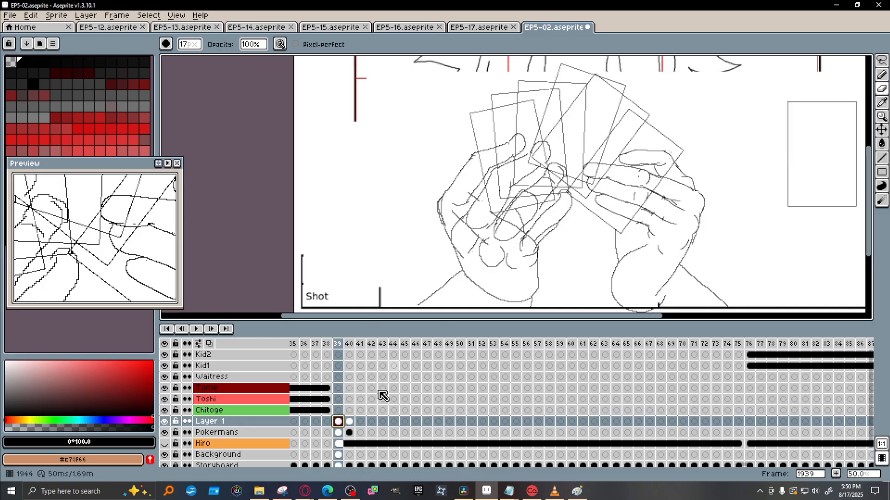
Hide the Pokermans layer and erase the rounded construction curves and palm line overlapping the left hand's middle fingers.
scroll(583, 190, up, 1)
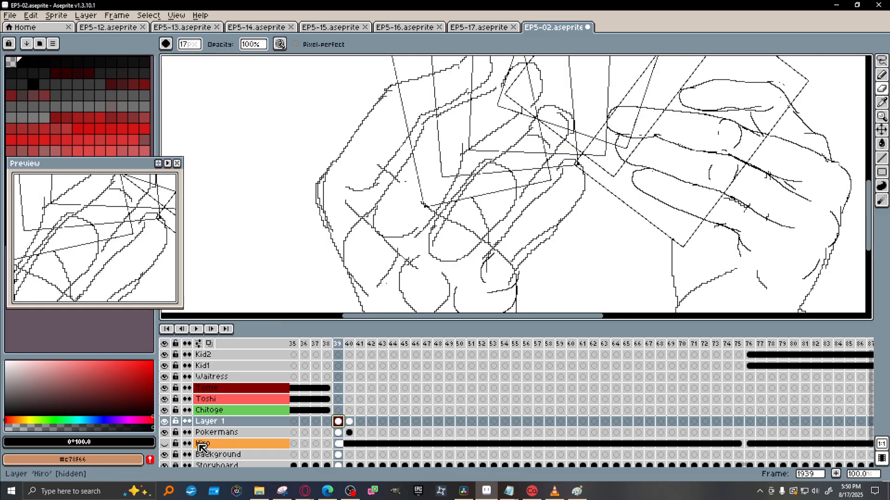
click(165, 432)
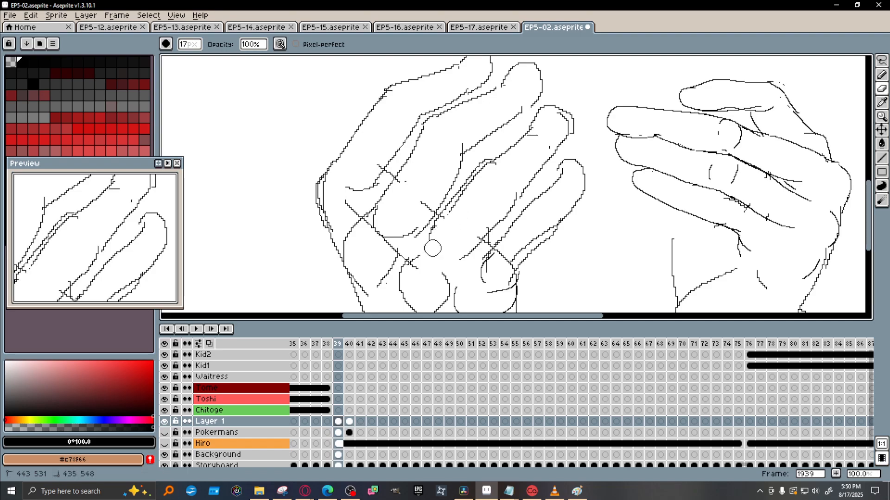
drag(432, 249, 482, 177)
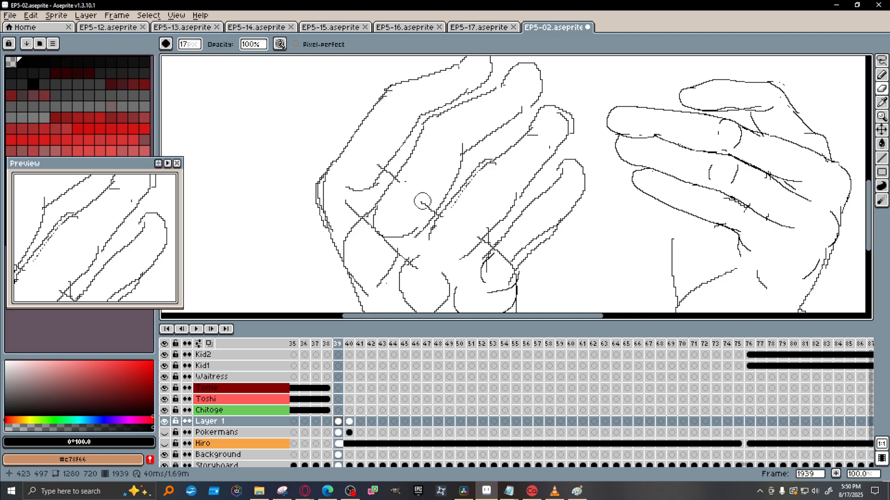
mouse_move(419, 206)
mouse_down()
mouse_move(395, 199)
mouse_move(394, 227)
mouse_move(412, 220)
mouse_move(410, 227)
mouse_move(391, 226)
mouse_move(378, 206)
mouse_move(383, 258)
mouse_move(394, 241)
mouse_up()
Erase the overlapping construction lines between the left hand's fingers, outside the ring fingertip and along the little finger's lower edge.
key(space)
mouse_move(439, 187)
mouse_down()
mouse_move(416, 234)
mouse_move(372, 238)
mouse_move(352, 204)
mouse_up()
key(space)
drag(439, 304, 439, 230)
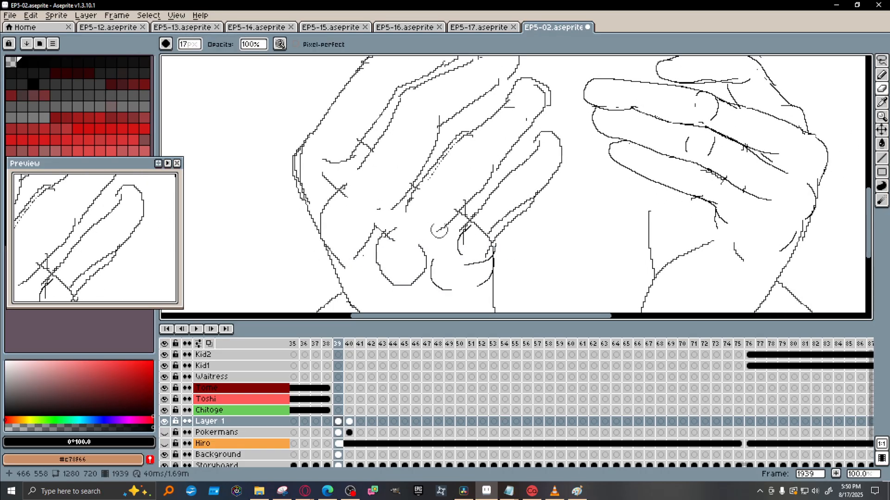
drag(456, 196, 439, 206)
mouse_move(456, 167)
mouse_down()
mouse_move(448, 162)
mouse_move(467, 143)
mouse_up()
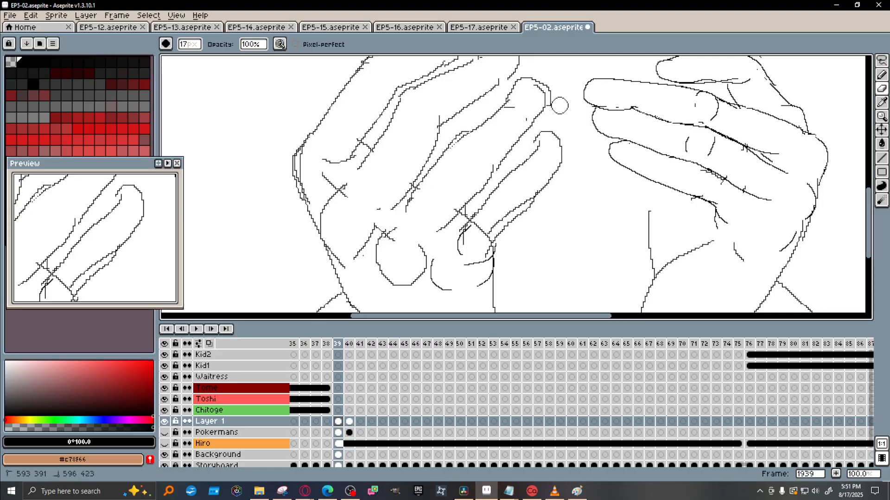
mouse_move(559, 106)
mouse_down()
mouse_move(551, 83)
mouse_move(533, 79)
mouse_up()
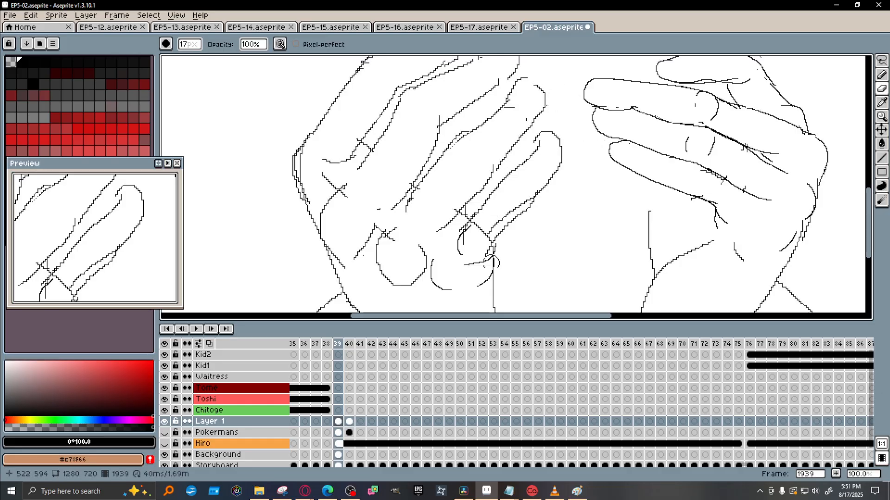
mouse_move(492, 262)
mouse_down()
mouse_move(480, 246)
mouse_move(506, 204)
mouse_move(482, 247)
mouse_move(486, 217)
mouse_move(467, 242)
mouse_move(496, 223)
mouse_up()
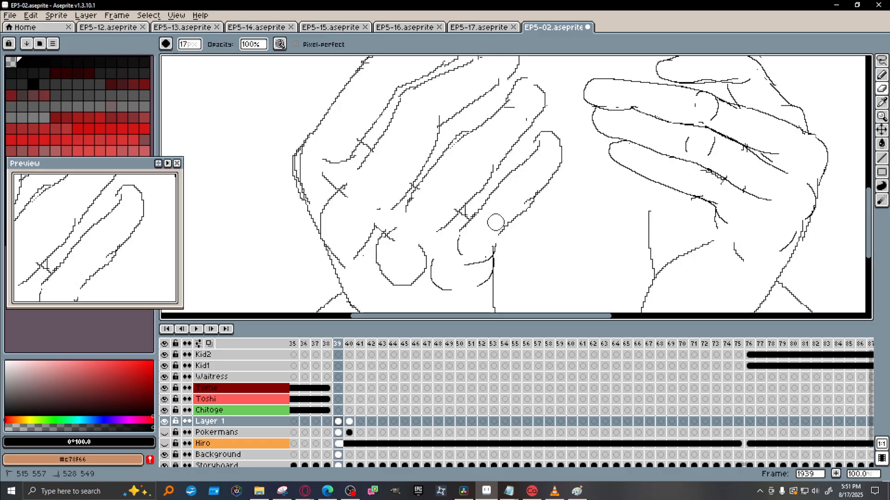
Erase parts of the crossing lines at the base of the left hand's index finger and the overlapping palm curves.
drag(367, 166, 366, 187)
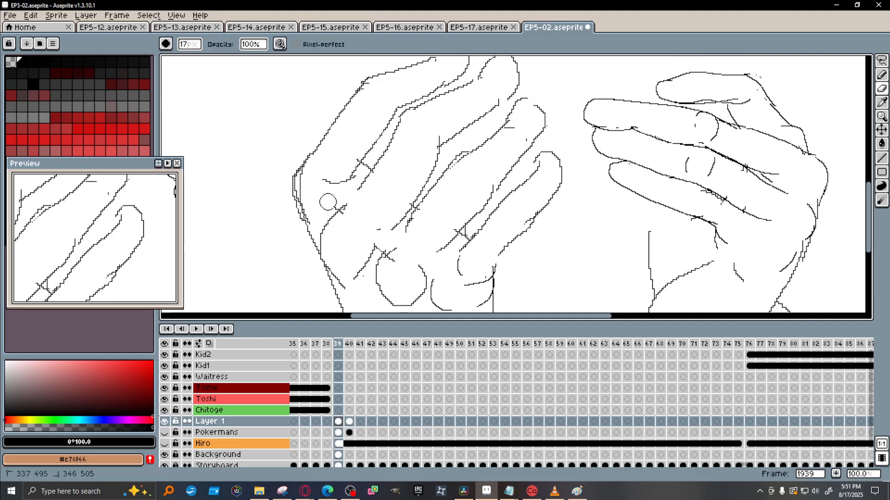
key(space)
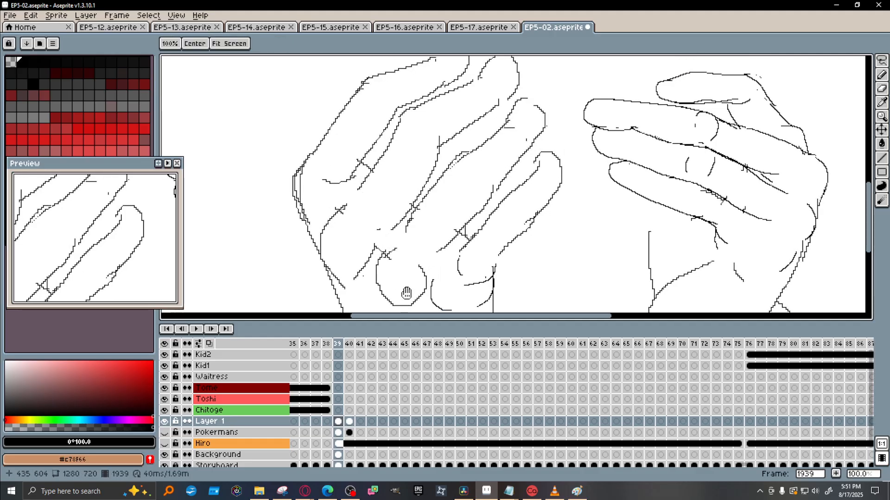
drag(407, 293, 422, 236)
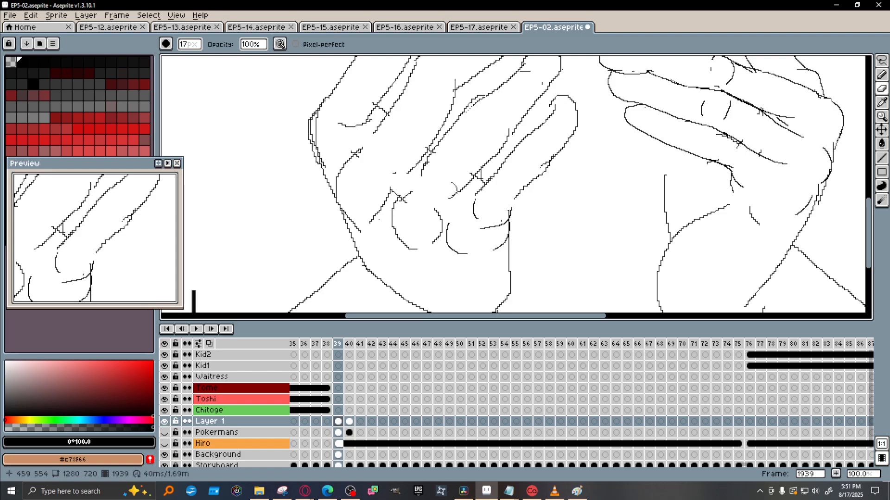
scroll(482, 170, down, 2)
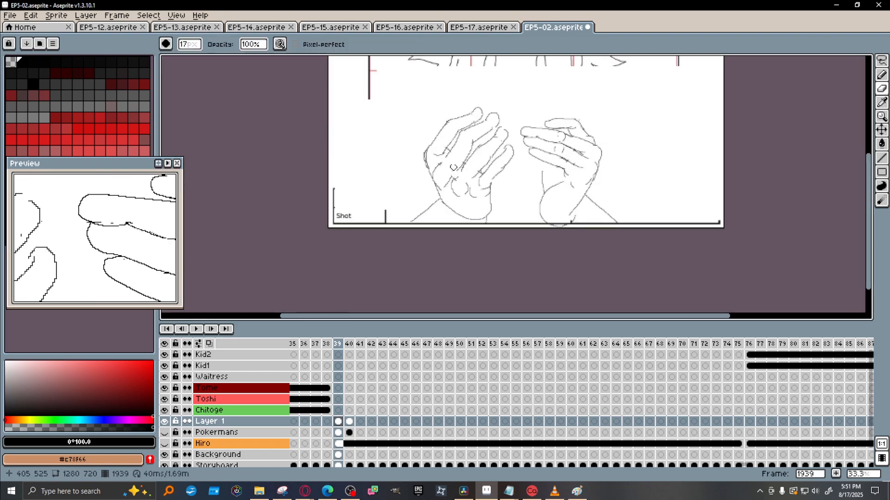
scroll(473, 169, up, 1)
scroll(449, 188, up, 1)
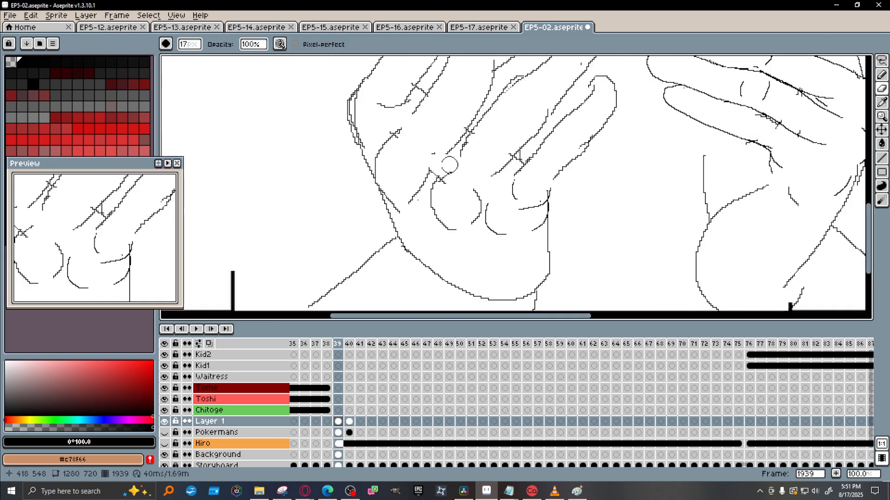
Erase the palm cross mark and the doubled inner line along the left hand's outer edge, undoing a stroke that cuts the outline.
mouse_move(443, 163)
mouse_down()
mouse_move(433, 171)
mouse_move(456, 181)
mouse_move(359, 268)
mouse_up()
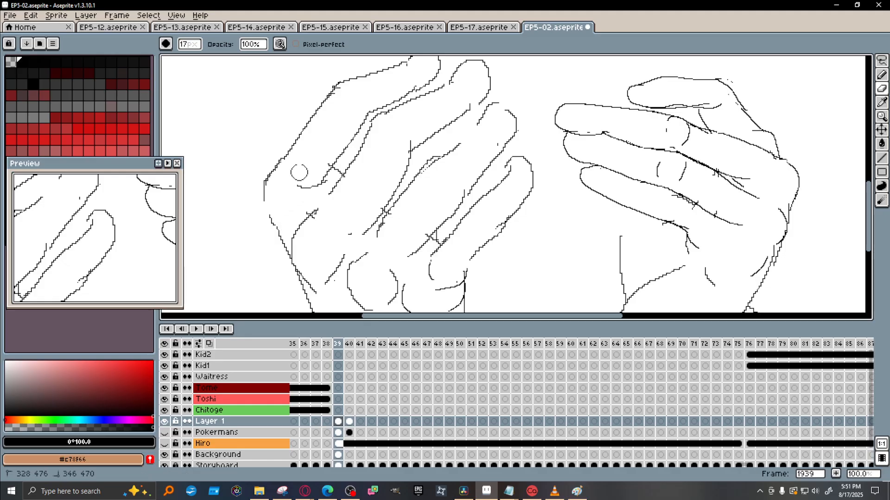
key(ctrl+z)
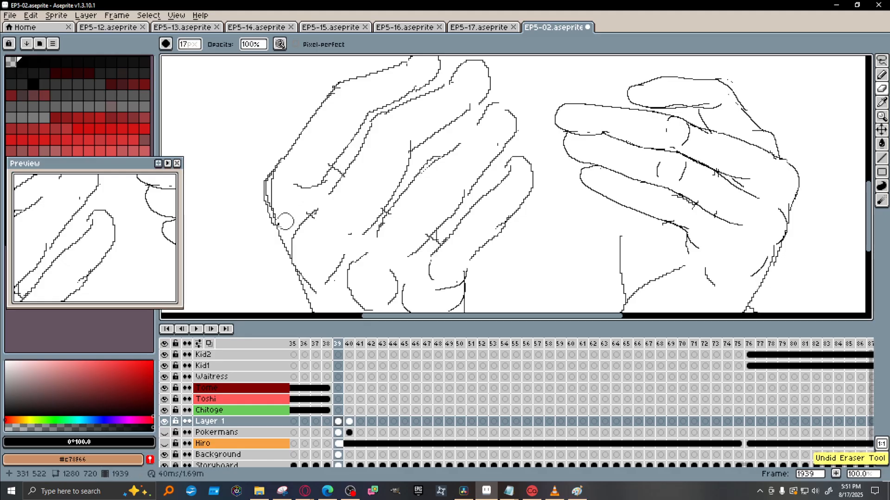
mouse_move(285, 222)
mouse_down()
mouse_move(279, 203)
mouse_move(285, 221)
mouse_move(282, 177)
mouse_up()
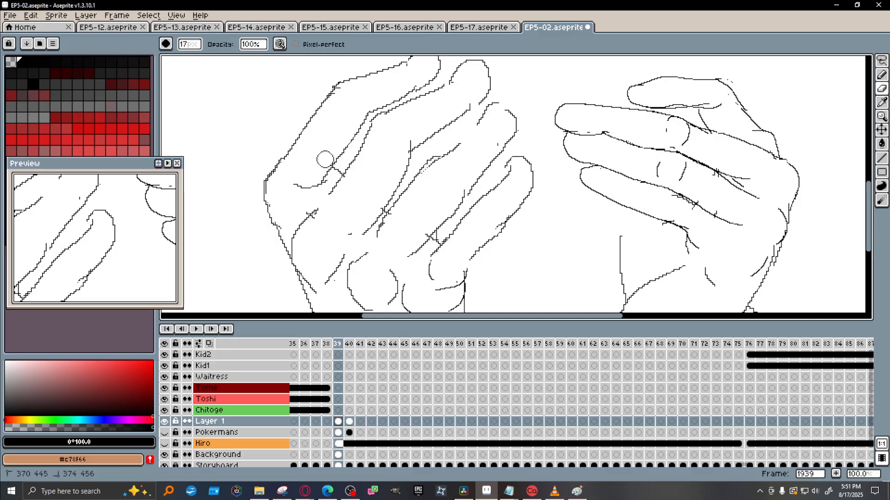
Redraw the broken contour between the left hand's middle and ring fingers with the 1 px Pencil tool.
scroll(576, 197, down, 4)
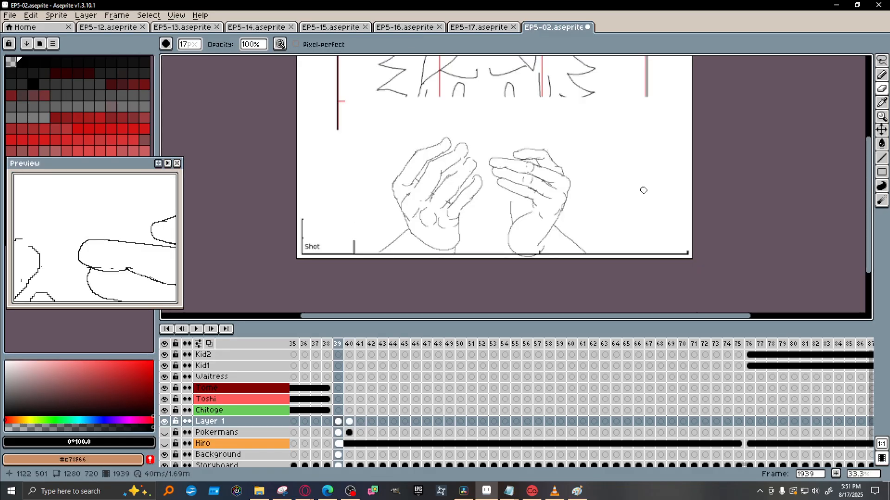
scroll(478, 215, up, 4)
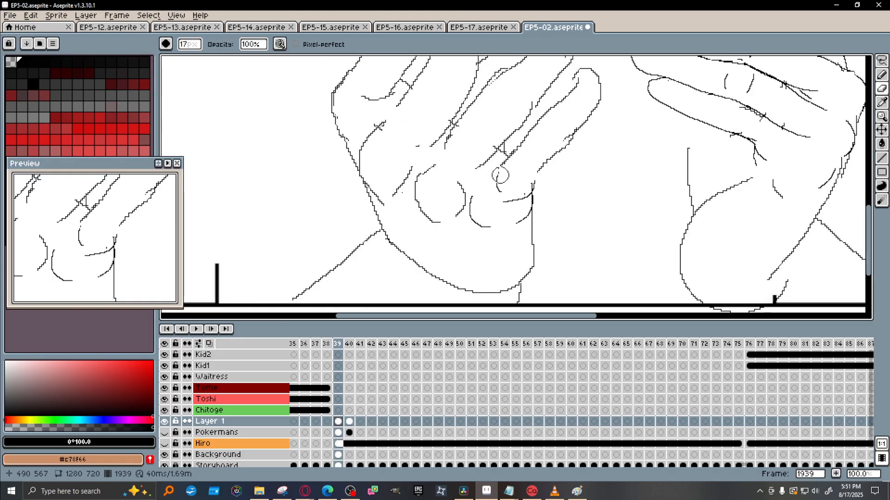
scroll(503, 198, down, 2)
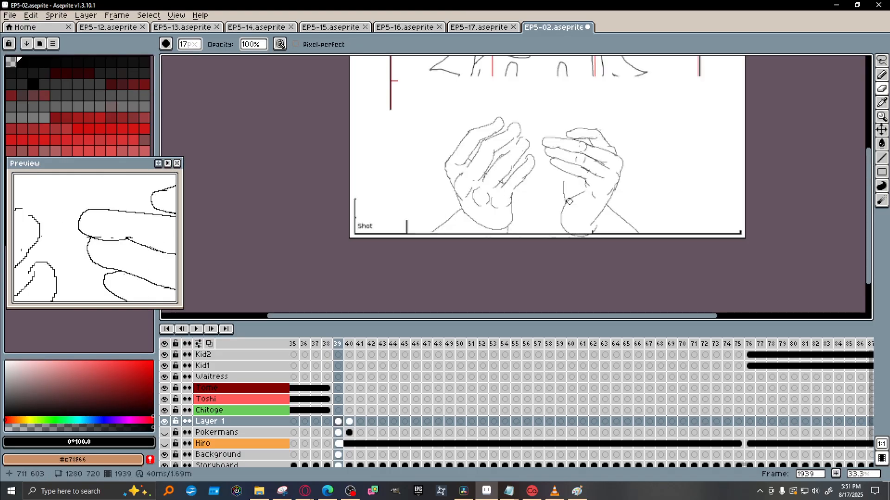
scroll(504, 169, up, 1)
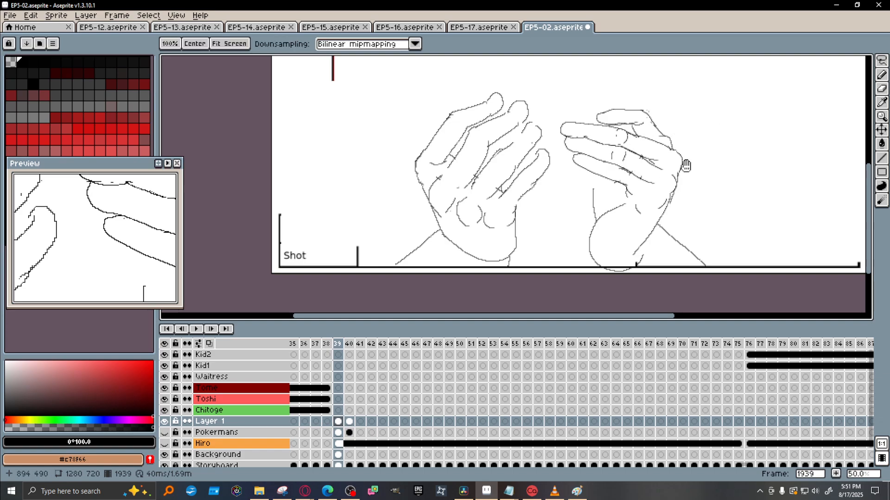
drag(685, 162, 645, 213)
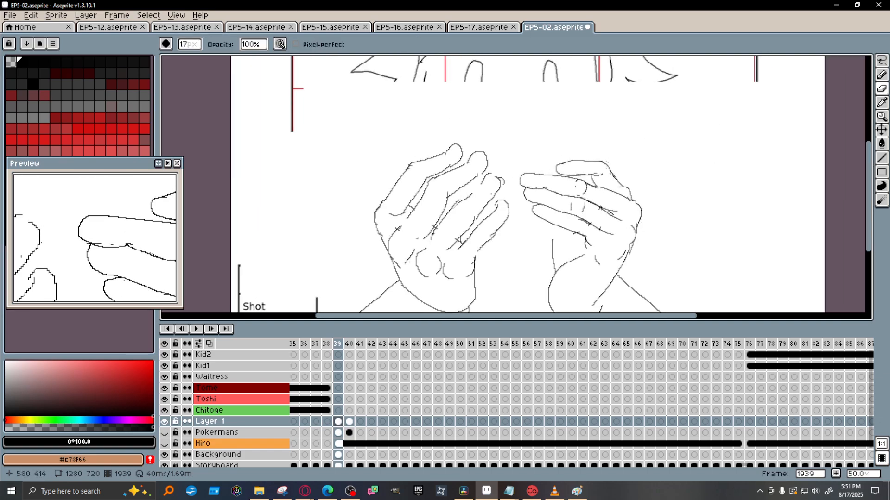
key(b)
scroll(485, 183, up, 4)
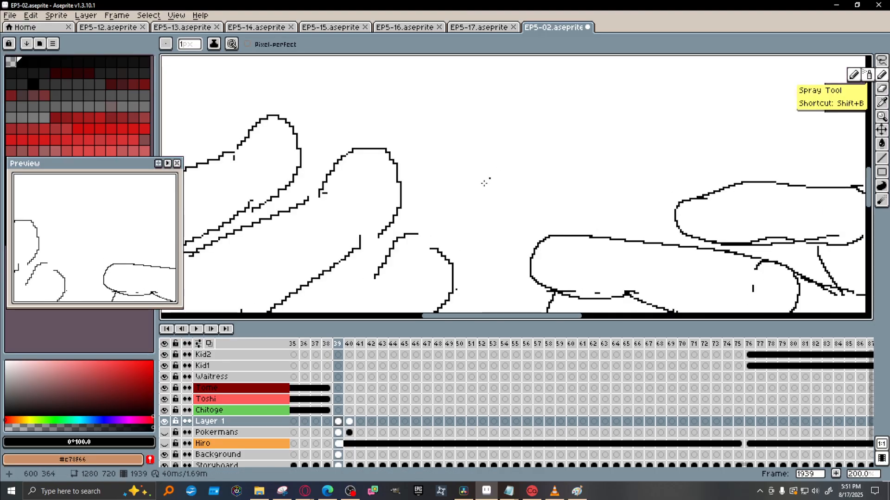
scroll(339, 282, down, 2)
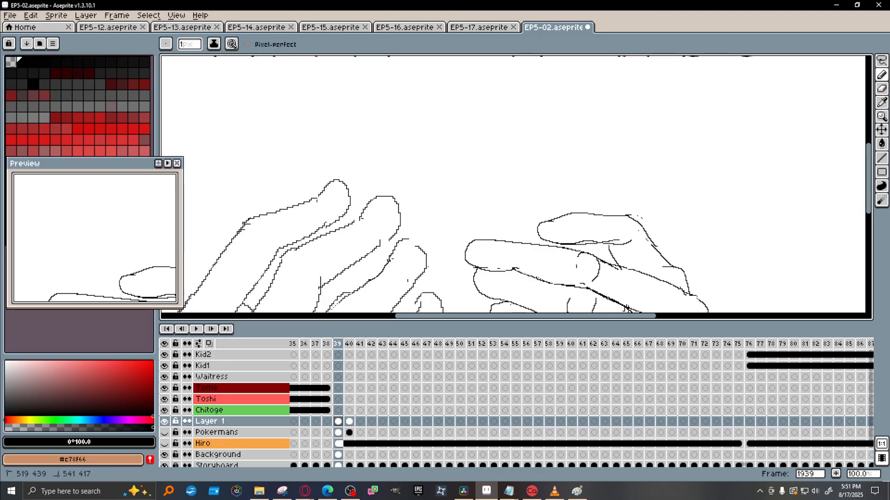
scroll(400, 264, up, 2)
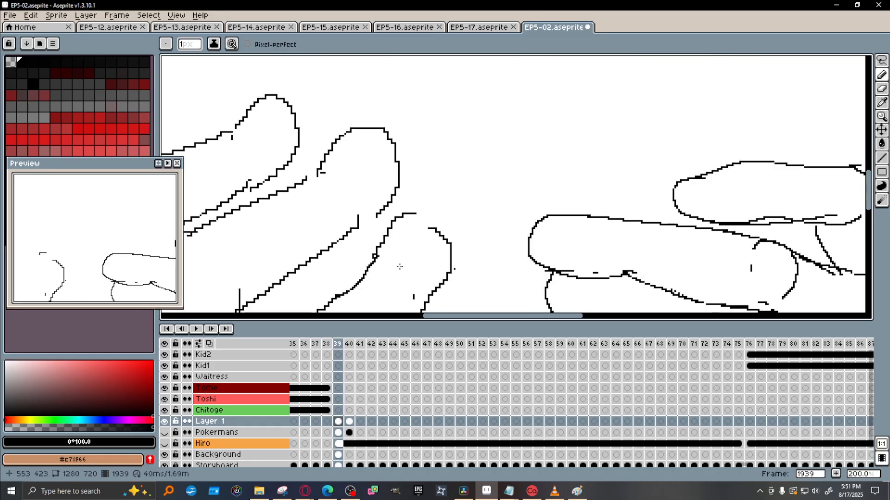
scroll(399, 267, down, 2)
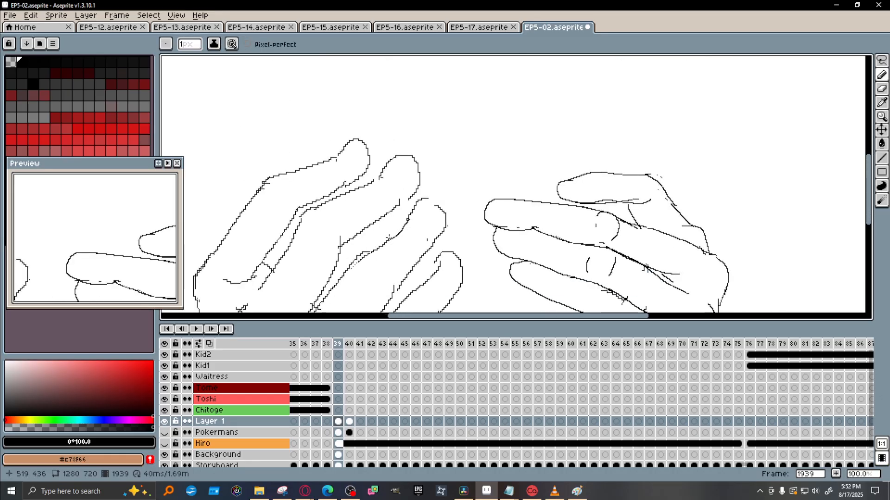
scroll(378, 247, down, 2)
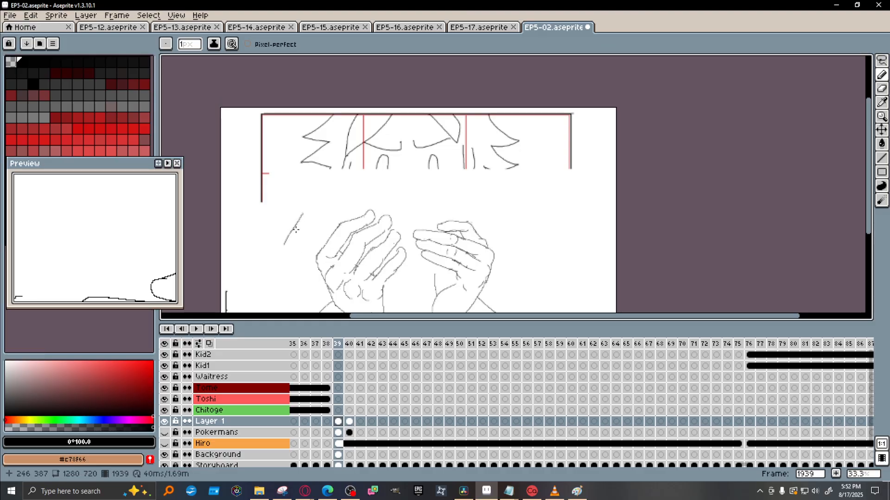
scroll(294, 235, up, 3)
drag(256, 255, 311, 172)
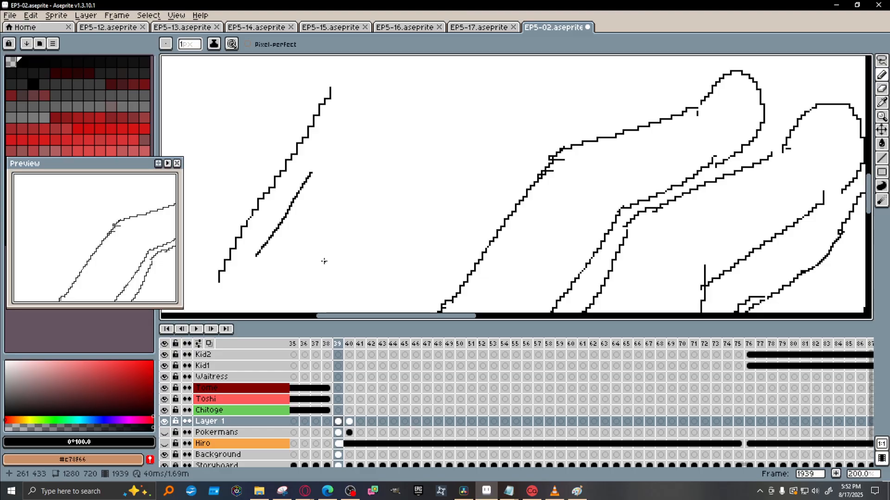
key(ctrl+z)
key(ctrl+z)
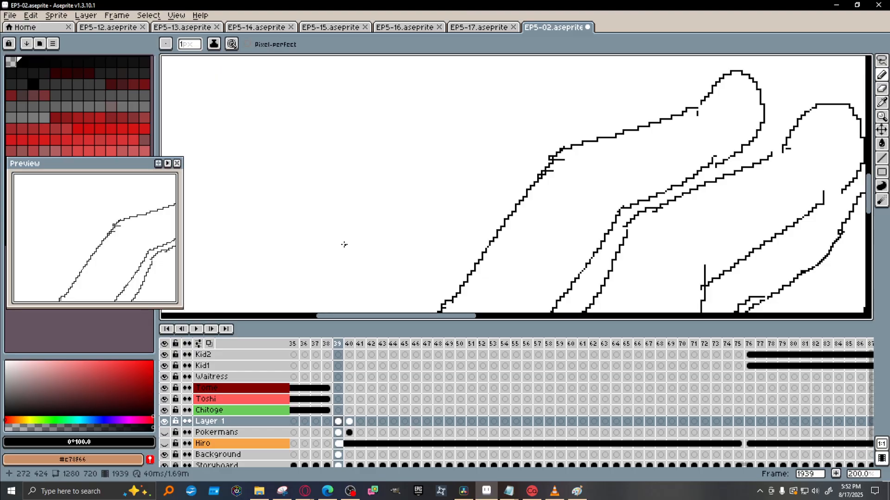
Erase the stray pixels and overshooting line end along the right hand's upper outer contour, and reconnect the outline with the Pencil tool.
scroll(634, 160, down, 4)
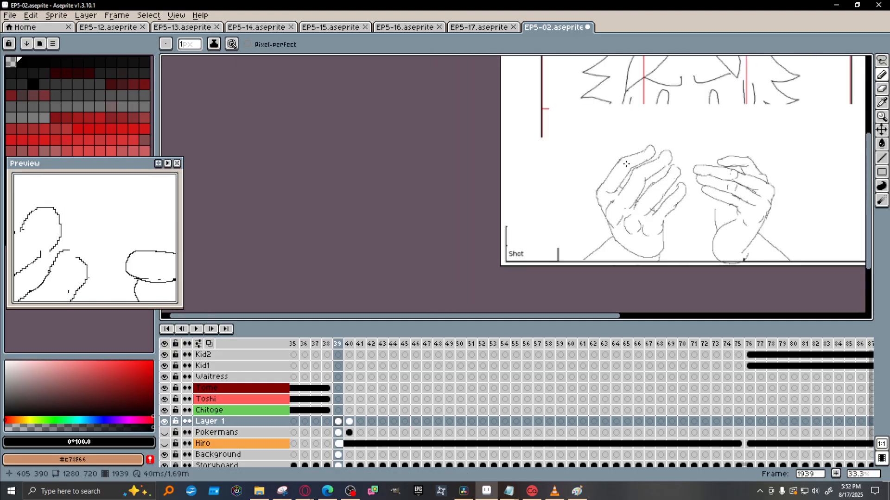
scroll(672, 175, up, 4)
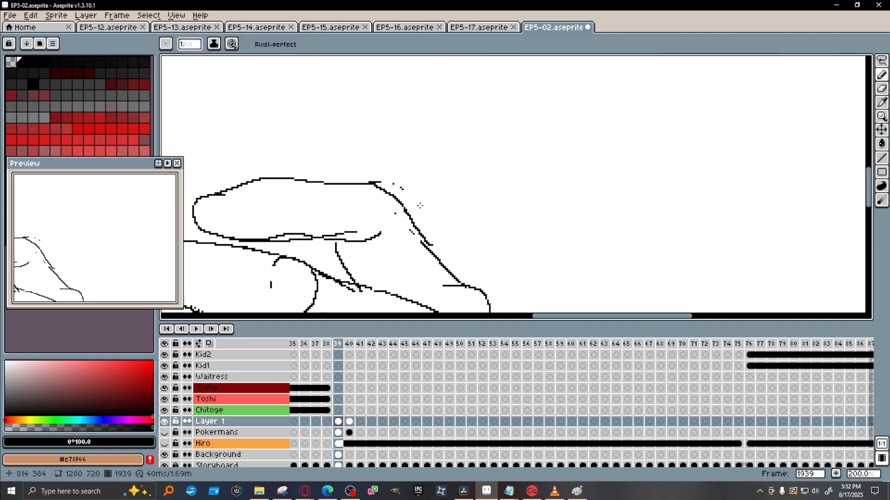
key(e)
mouse_move(408, 169)
mouse_down()
mouse_move(414, 186)
mouse_move(396, 173)
mouse_up()
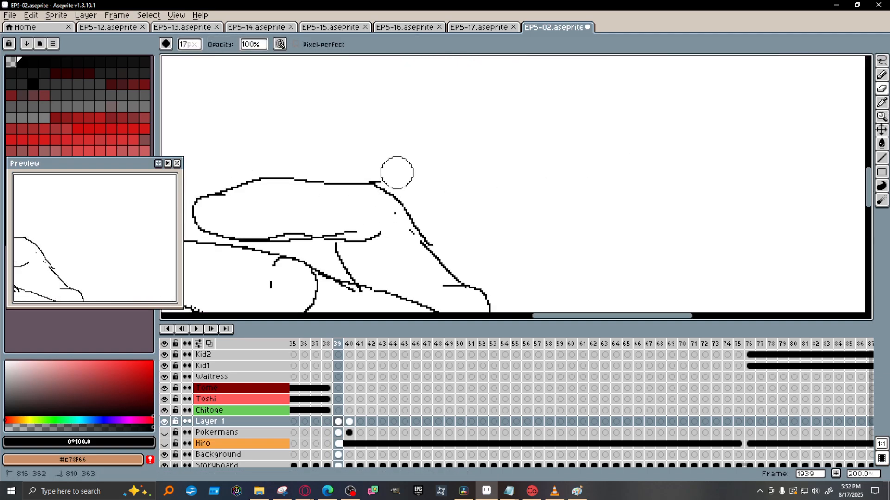
mouse_move(436, 228)
mouse_down()
mouse_move(447, 238)
mouse_move(421, 241)
mouse_up()
key(b)
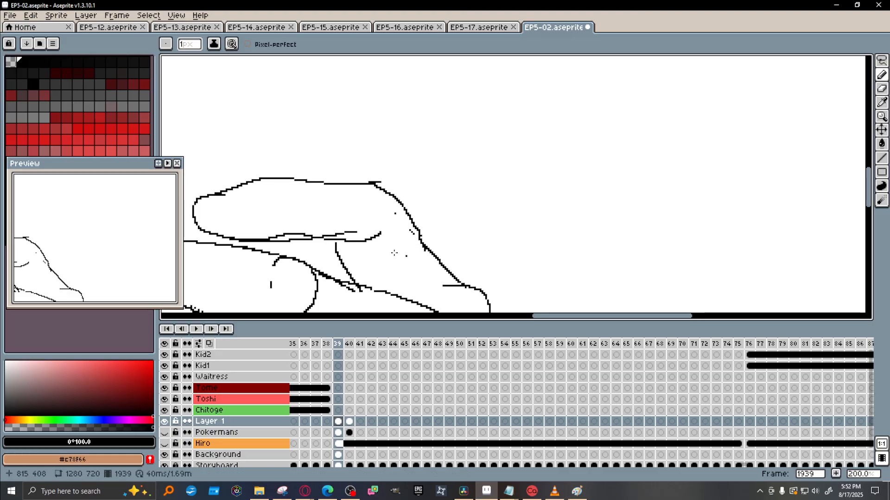
Show the Pokermans layer and hide Layer 1 so only the card fan remains.
scroll(319, 242, down, 2)
key(space)
drag(268, 257, 402, 188)
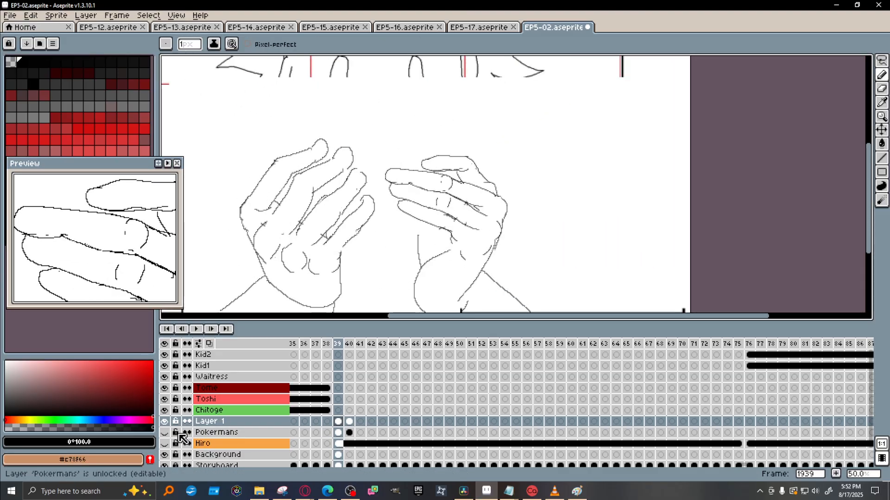
click(164, 433)
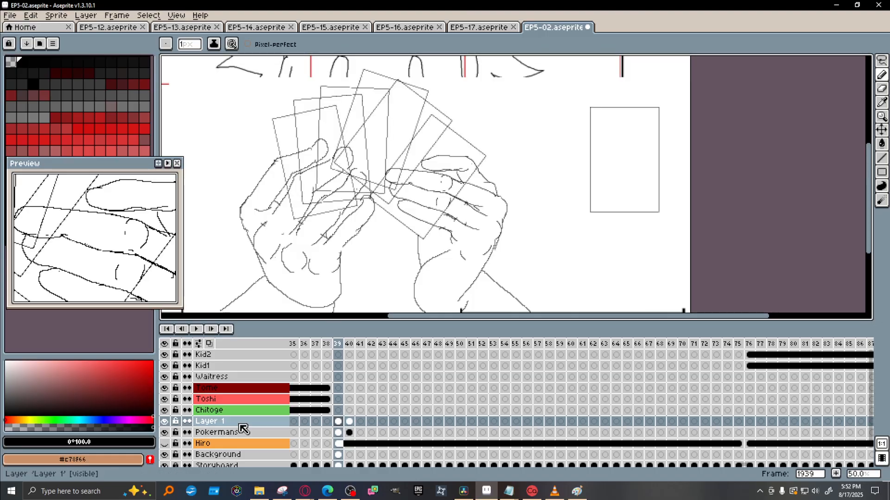
click(165, 421)
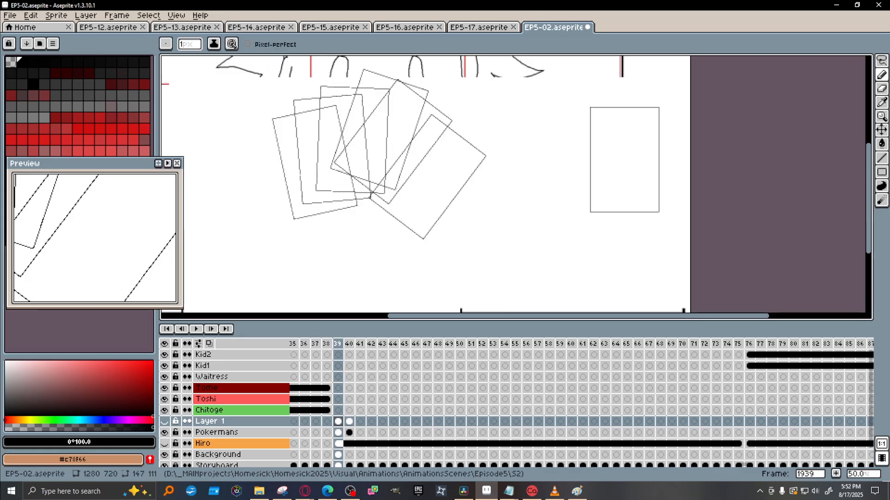
Switch to Paint to study the reference photo of hands holding cards, and return to the card fan in Aseprite.
drag(0, 74, 579, 45)
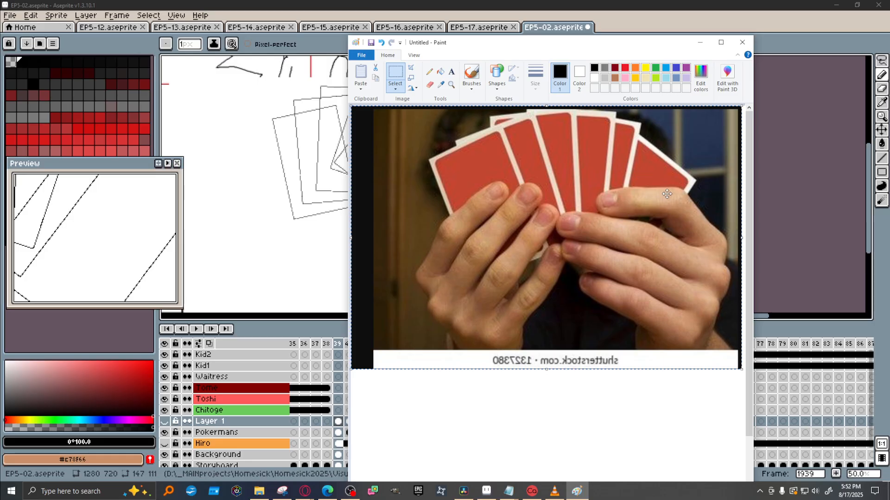
click(653, 20)
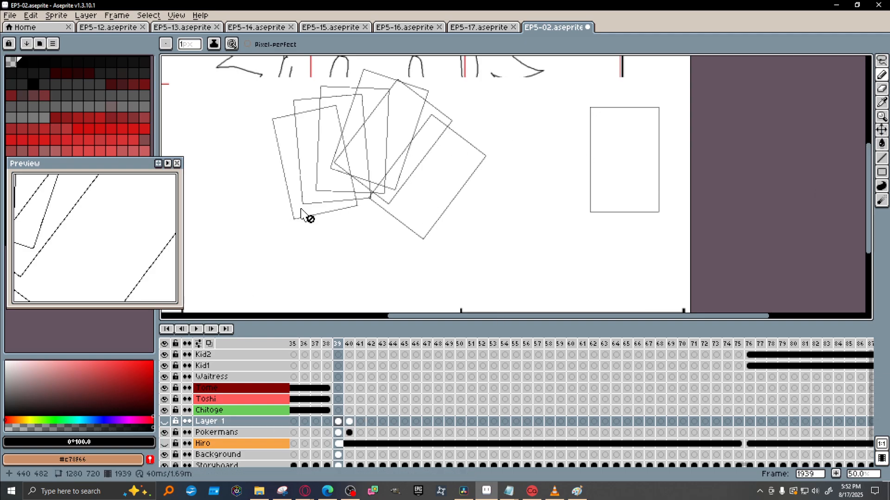
scroll(387, 154, up, 1)
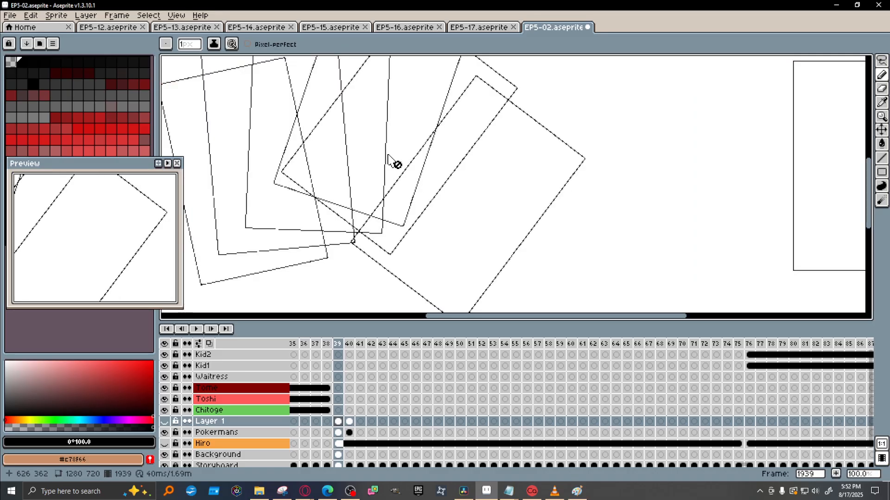
drag(448, 177, 487, 220)
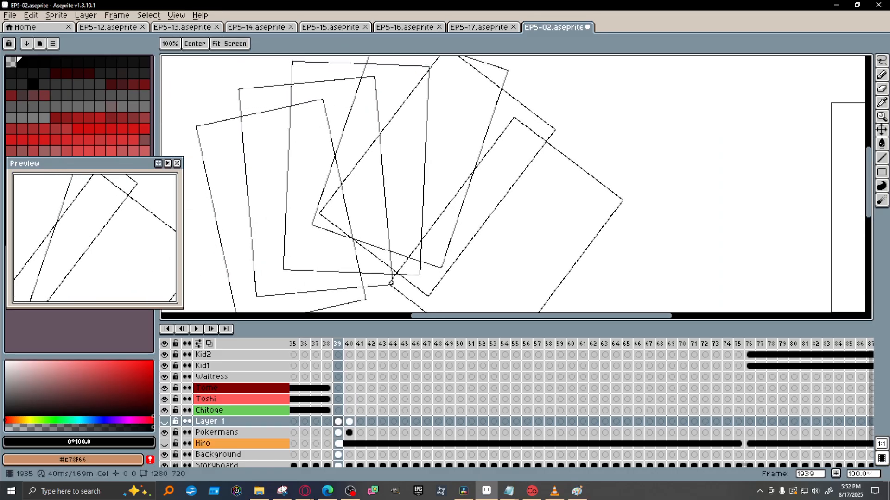
On the Pokermans layer at frame 1939, erase the other cards' outlines crossing the rightmost card with the 17 px Eraser.
click(331, 433)
click(337, 432)
click(882, 89)
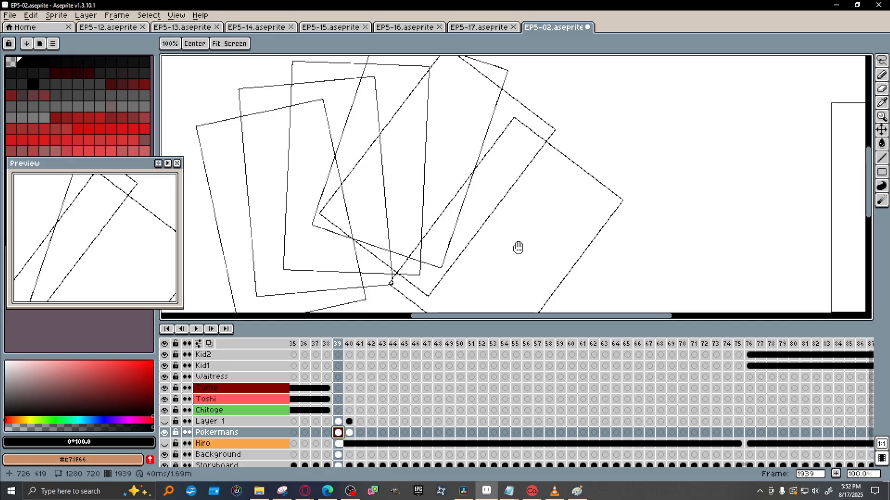
drag(519, 245, 518, 226)
mouse_move(439, 279)
mouse_down()
mouse_move(441, 259)
mouse_move(405, 238)
mouse_move(423, 225)
mouse_move(422, 247)
mouse_move(442, 241)
mouse_move(516, 168)
mouse_move(426, 230)
mouse_move(503, 164)
mouse_move(448, 213)
mouse_move(461, 209)
mouse_move(542, 111)
mouse_up()
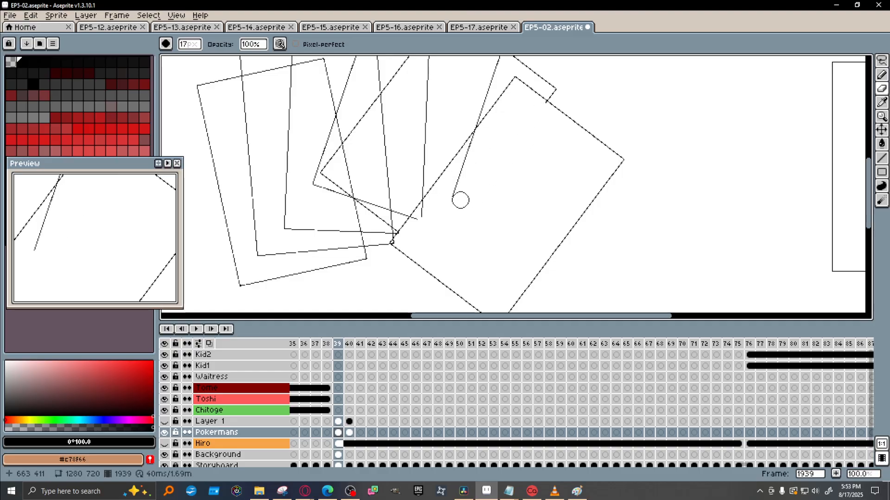
mouse_move(460, 200)
mouse_down()
mouse_move(478, 140)
mouse_move(448, 202)
mouse_move(430, 225)
mouse_move(430, 209)
mouse_move(415, 225)
mouse_move(429, 204)
mouse_move(429, 220)
mouse_move(478, 244)
mouse_move(406, 239)
mouse_move(401, 259)
mouse_up()
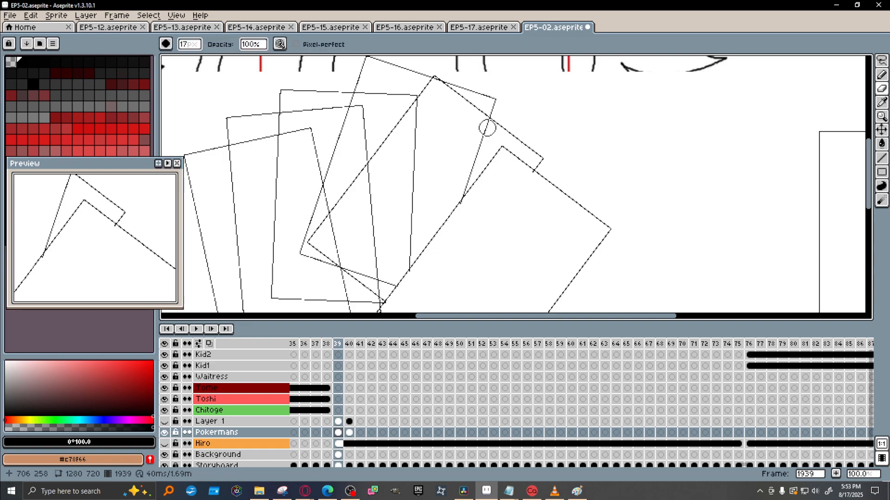
Erase the rear cards' outlines that cross the interior of the second card from the right in the fan.
drag(487, 128, 462, 175)
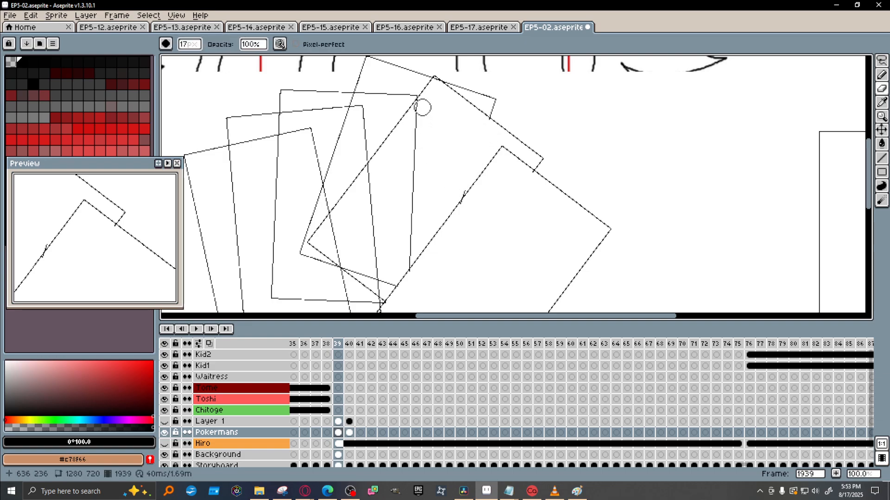
mouse_move(423, 113)
mouse_down()
mouse_move(408, 238)
mouse_move(411, 191)
mouse_move(391, 235)
mouse_move(384, 143)
mouse_move(377, 146)
mouse_up()
mouse_move(390, 231)
mouse_down()
mouse_move(354, 210)
mouse_move(347, 176)
mouse_up()
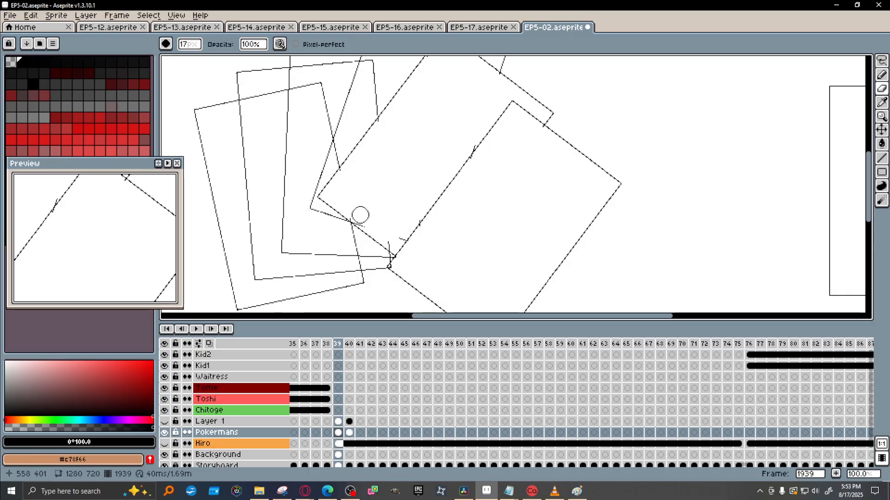
mouse_move(366, 221)
mouse_down()
mouse_move(358, 213)
mouse_move(398, 232)
mouse_move(391, 242)
mouse_up()
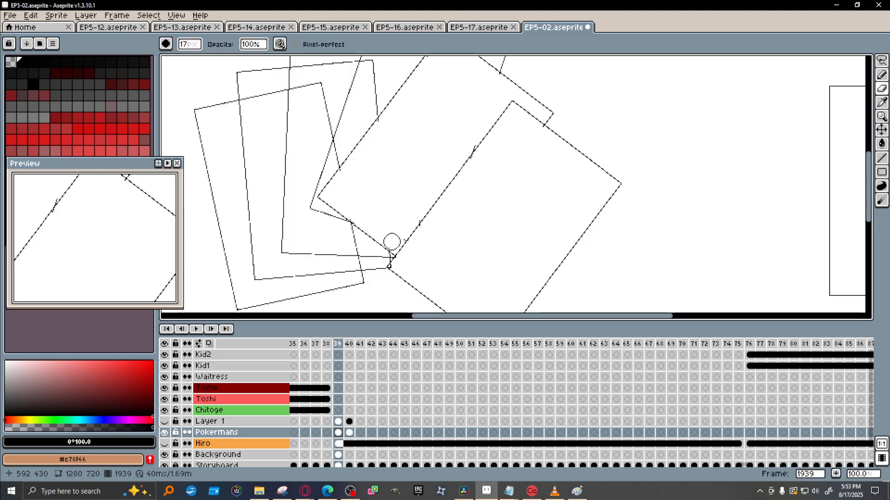
Erase the third card's top edge and the second card's right edge where they run behind the fourth card of the fan.
mouse_move(448, 131)
mouse_down()
mouse_move(474, 216)
mouse_move(483, 201)
mouse_up()
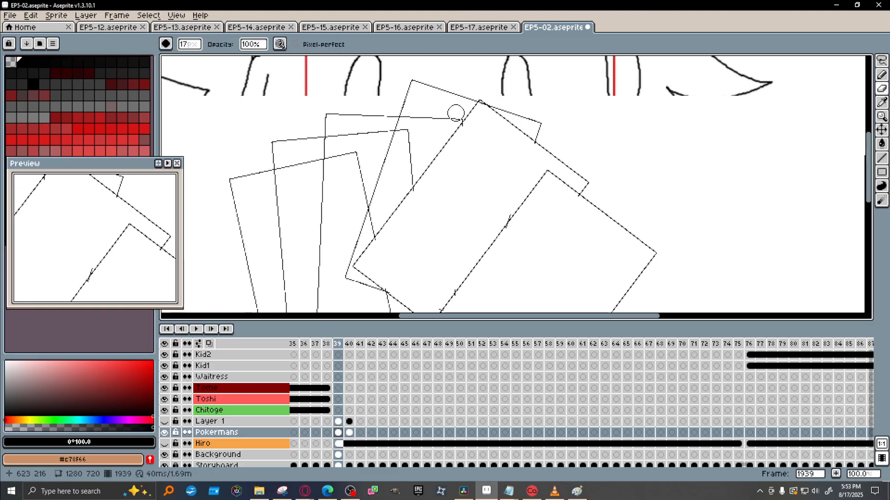
drag(456, 113, 434, 112)
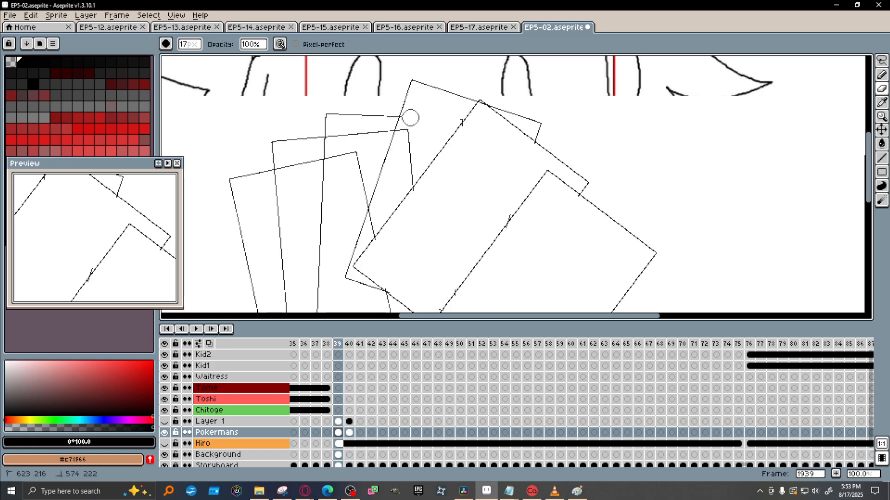
drag(405, 180, 404, 180)
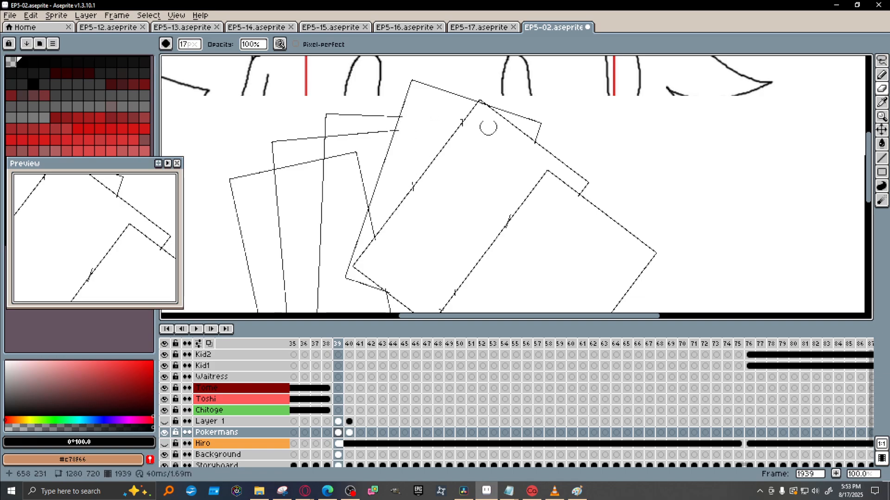
drag(459, 112, 456, 115)
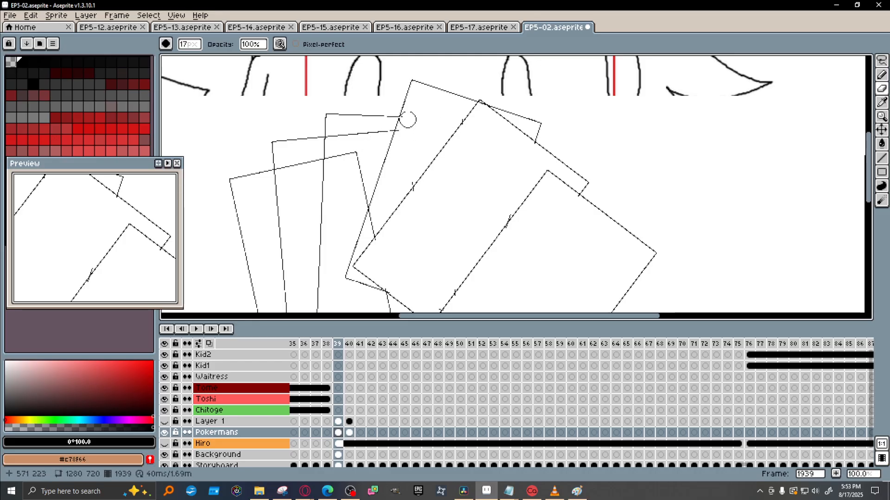
mouse_move(411, 118)
mouse_down()
mouse_move(399, 139)
mouse_move(408, 118)
mouse_up()
drag(413, 184, 455, 125)
Erase the leftmost card's right edge inside the fourth card and trim the stray stubs along the fifth card's edge.
scroll(397, 157, up, 1)
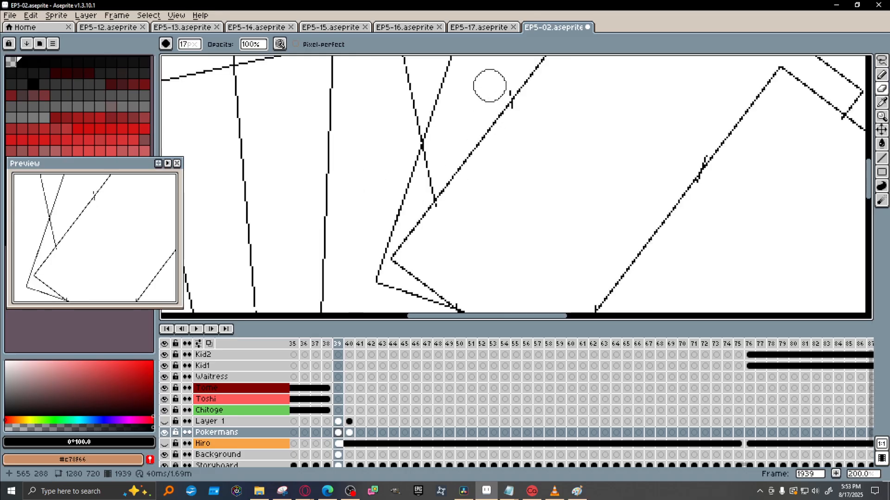
drag(497, 83, 501, 82)
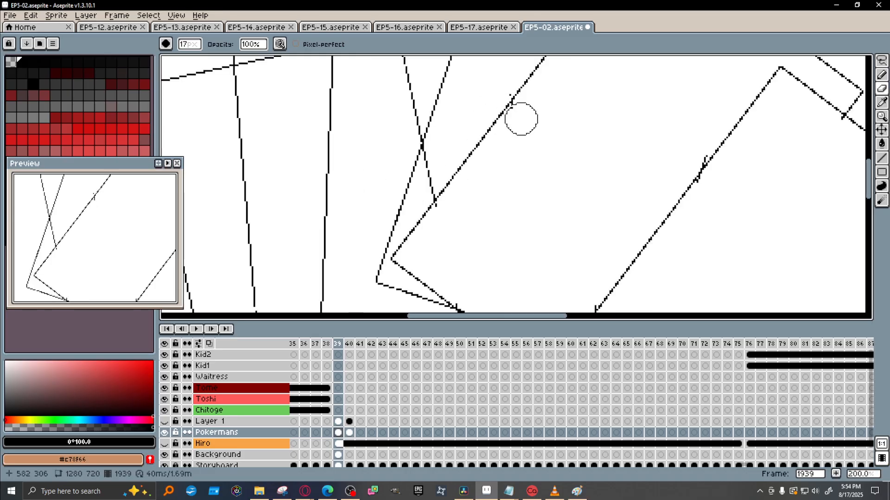
drag(435, 165, 431, 179)
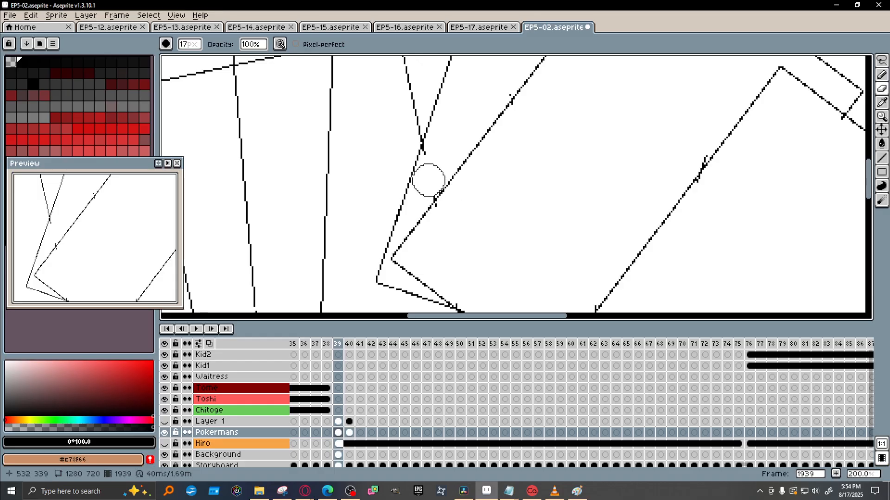
click(425, 184)
click(445, 216)
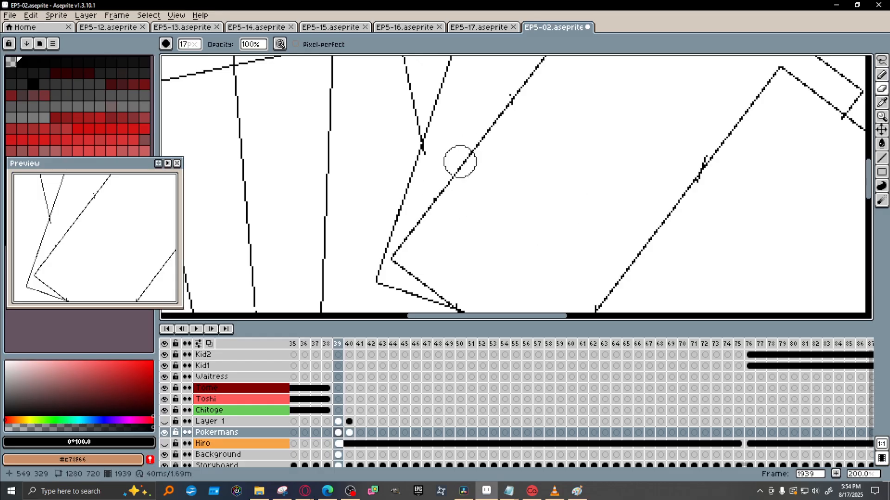
Erase the second card's top edge and the leftmost card's upper corner where they lie behind the third card.
scroll(538, 155, down, 2)
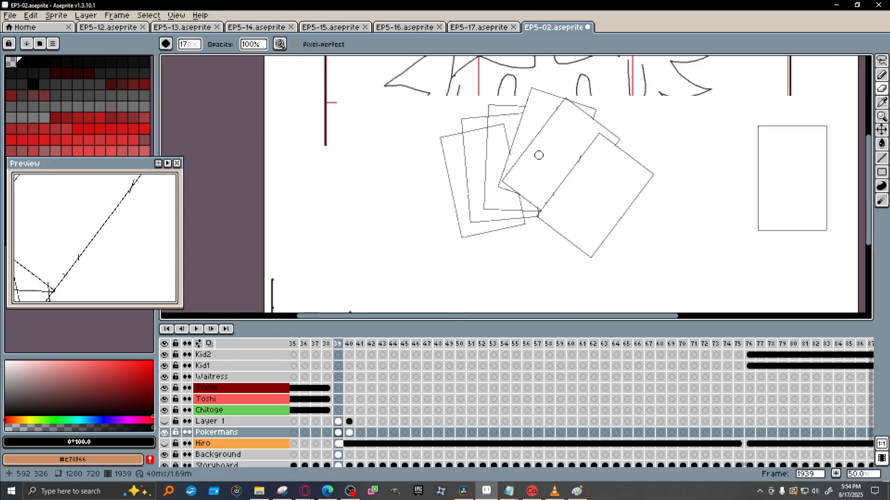
scroll(539, 155, up, 1)
drag(494, 162, 523, 228)
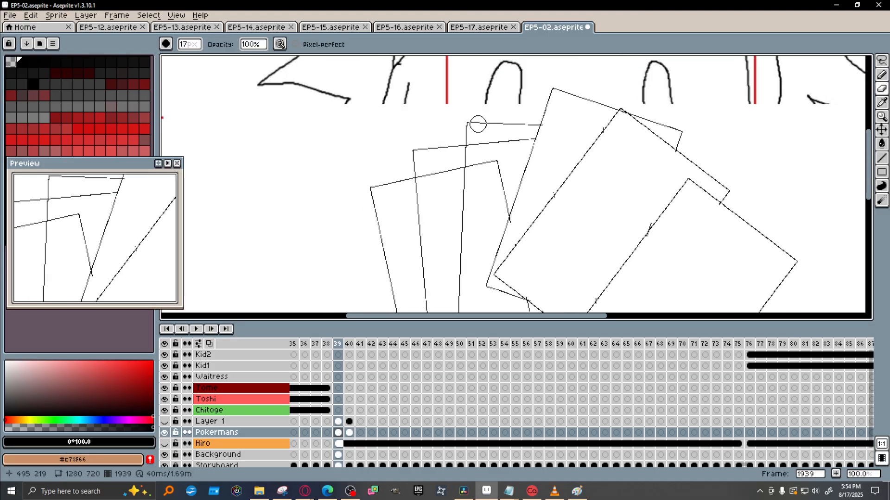
drag(561, 192, 427, 101)
scroll(523, 207, down, 2)
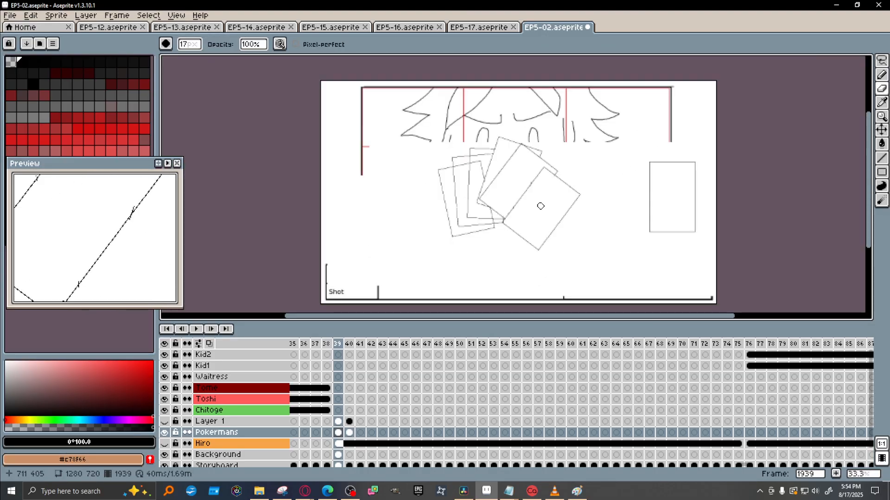
scroll(581, 207, up, 1)
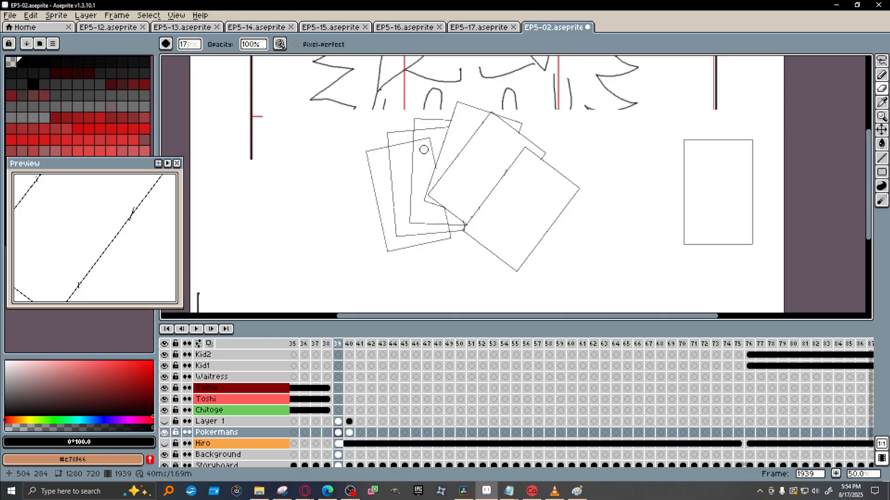
scroll(424, 150, up, 1)
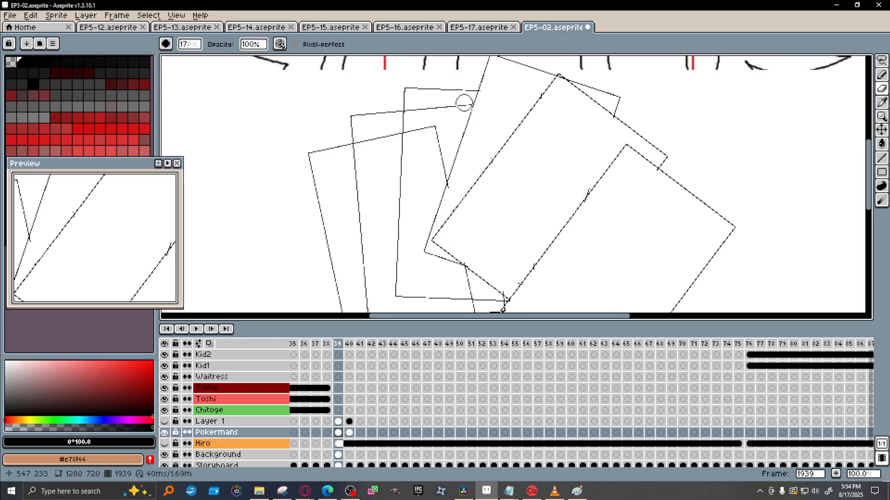
mouse_move(464, 103)
mouse_down()
mouse_move(414, 111)
mouse_move(436, 147)
mouse_move(435, 177)
mouse_move(441, 150)
mouse_move(437, 176)
mouse_up()
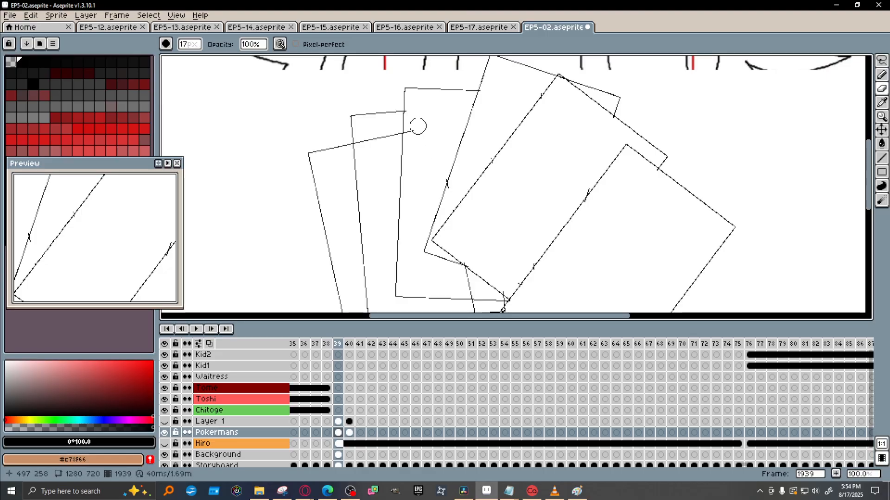
drag(418, 125, 413, 128)
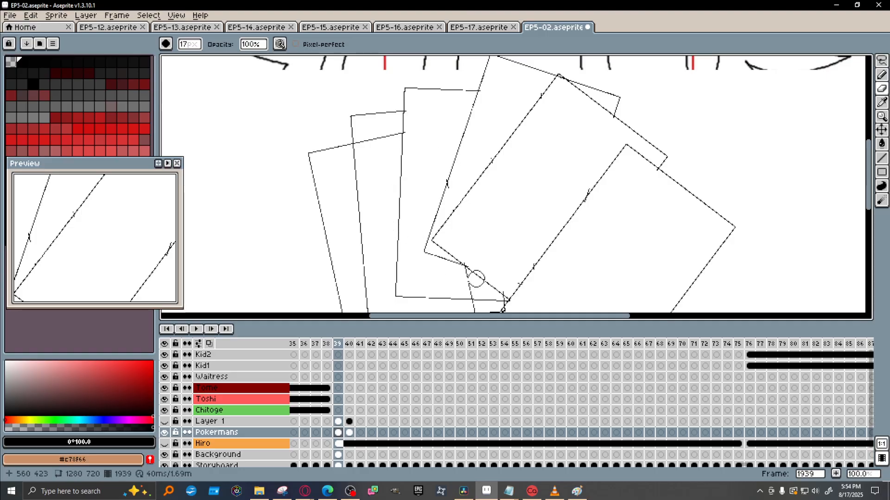
Erase the leftmost card's right edge below the fourth card and its top edge inside the second card.
drag(468, 288, 431, 189)
drag(312, 144, 349, 213)
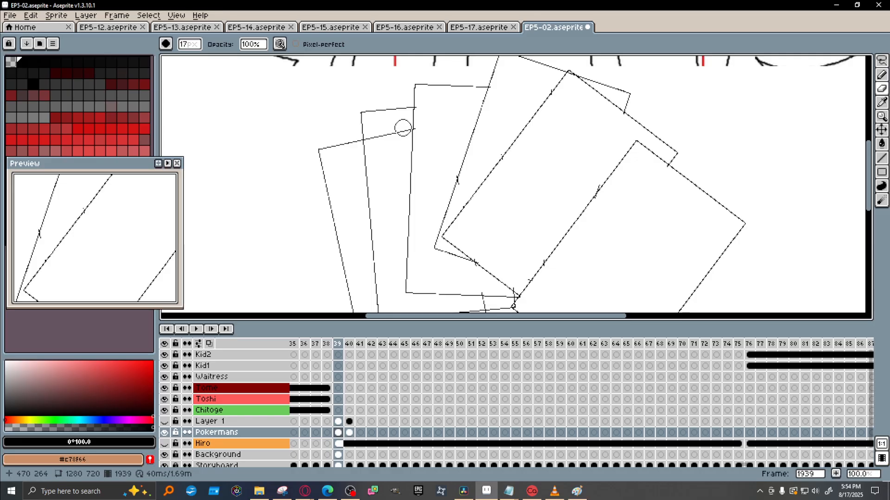
drag(402, 128, 376, 137)
drag(457, 298, 437, 202)
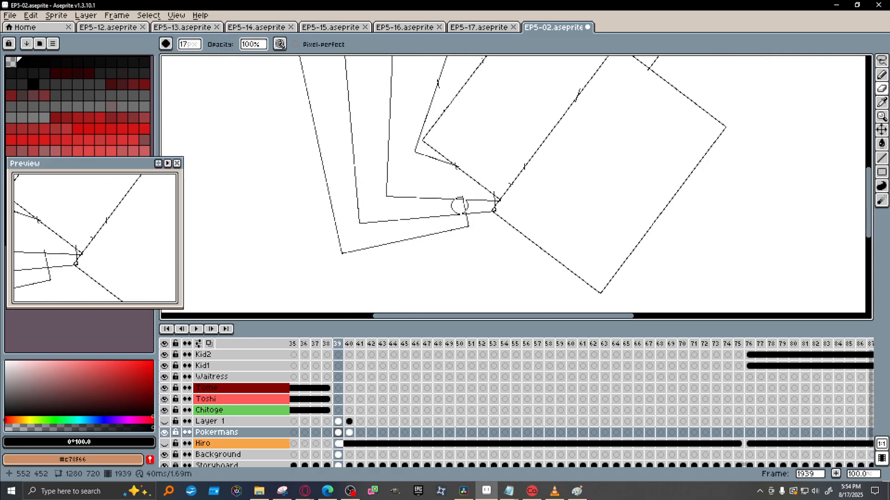
Set the foreground color to the black palette entry Idx-1.
alt+click(460, 206)
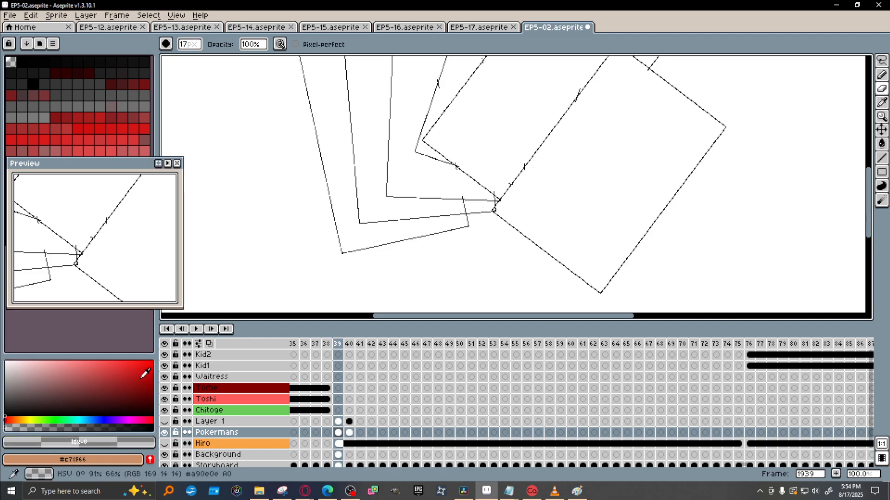
key(])
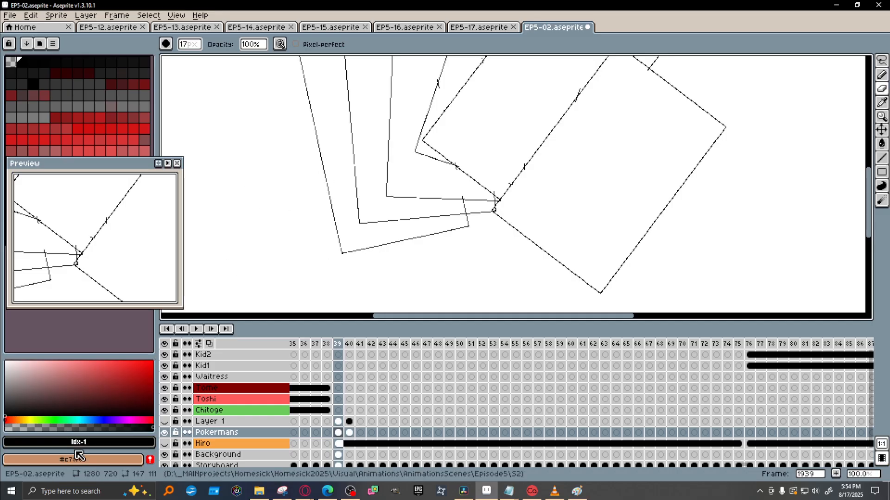
click(73, 425)
click(152, 427)
Reduce the eraser size to 8 px and erase the leftmost card's right edge between the lower edges of the third and second cards.
click(193, 46)
drag(206, 59, 194, 60)
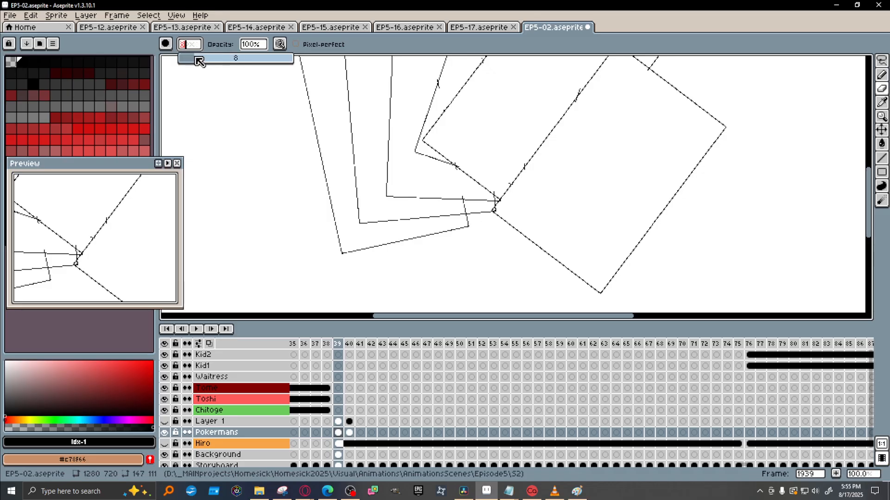
click(464, 208)
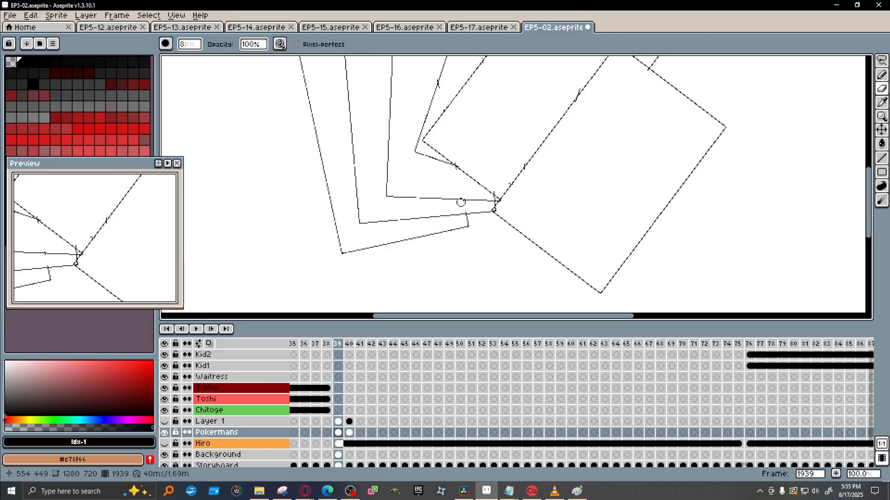
scroll(576, 169, down, 1)
drag(577, 170, 445, 248)
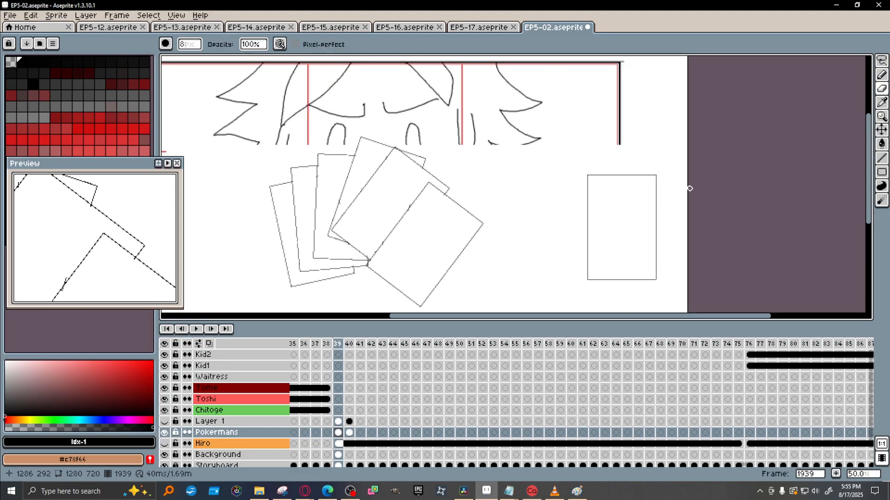
Show the Layer 1 hand sketch over the fanned cards.
click(165, 432)
click(165, 432)
click(164, 421)
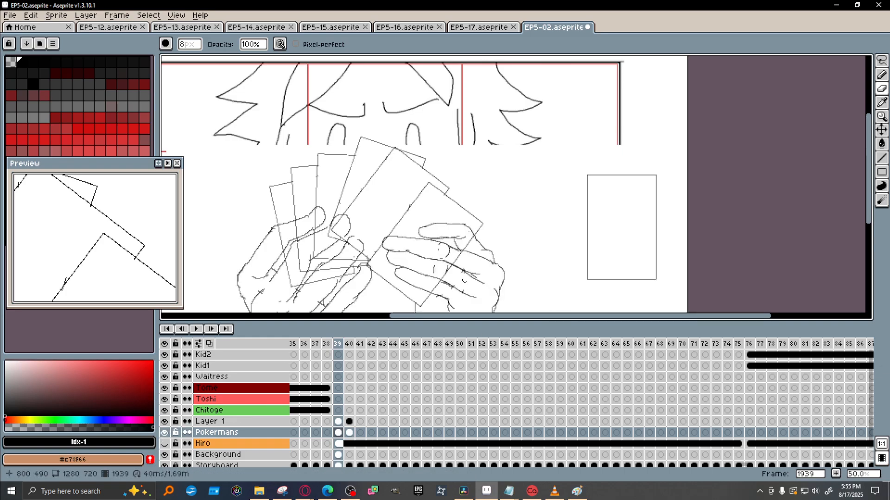
drag(481, 262, 599, 172)
scroll(599, 172, down, 1)
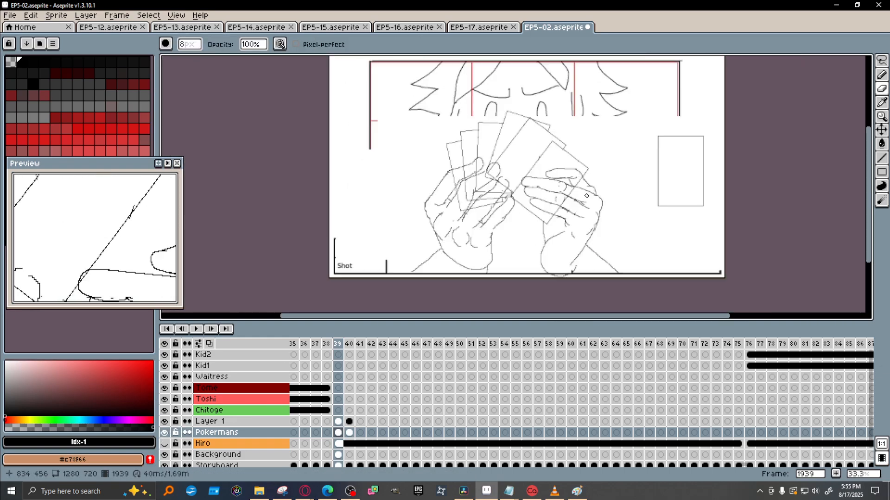
scroll(587, 195, up, 1)
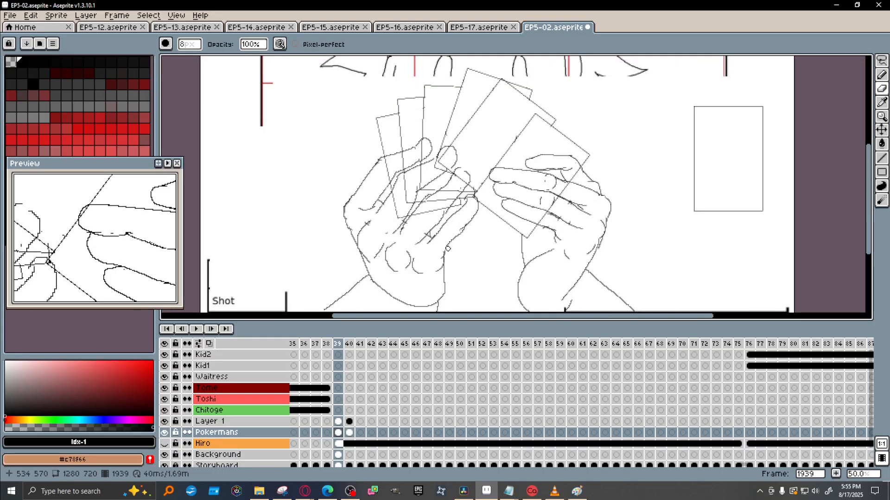
Rename Layer 1 as HiroHand.
double_click(212, 421)
text(Hi)
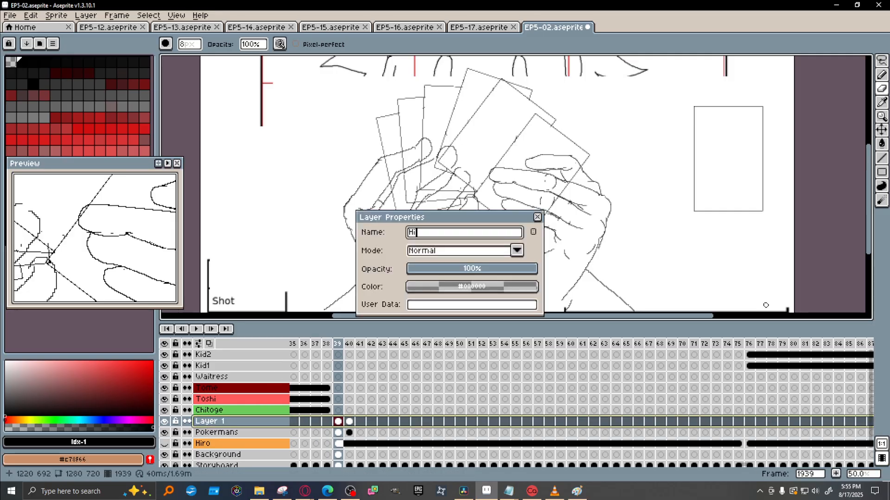
text(roHand)
key(Return)
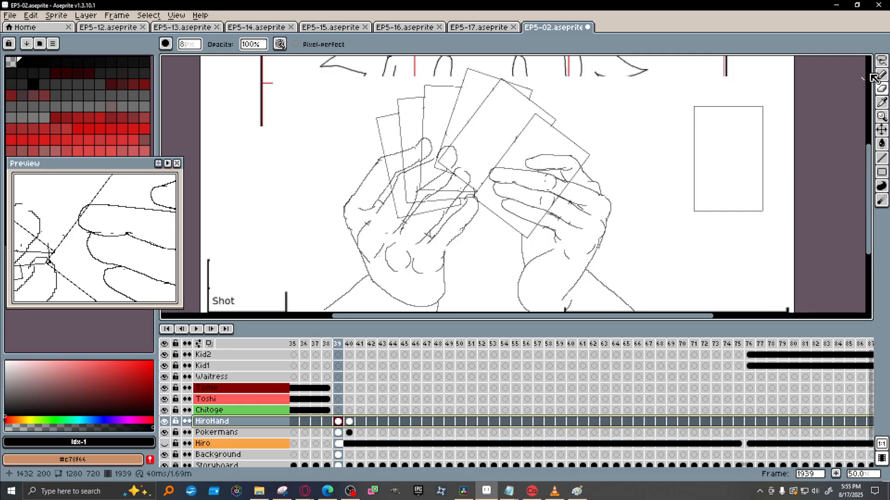
Select the Pokermans layer's cel at frame 1939 and activate the 1 px Pencil tool for the separate upright card.
key(space)
drag(708, 152, 521, 193)
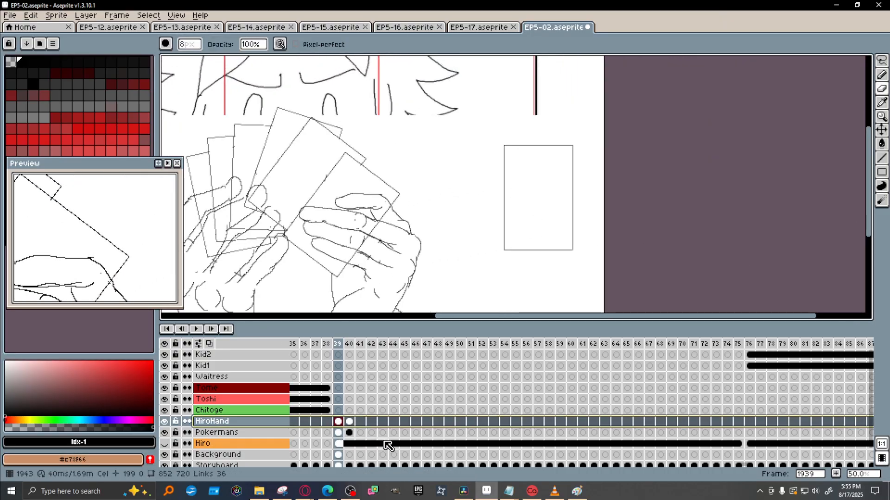
click(338, 434)
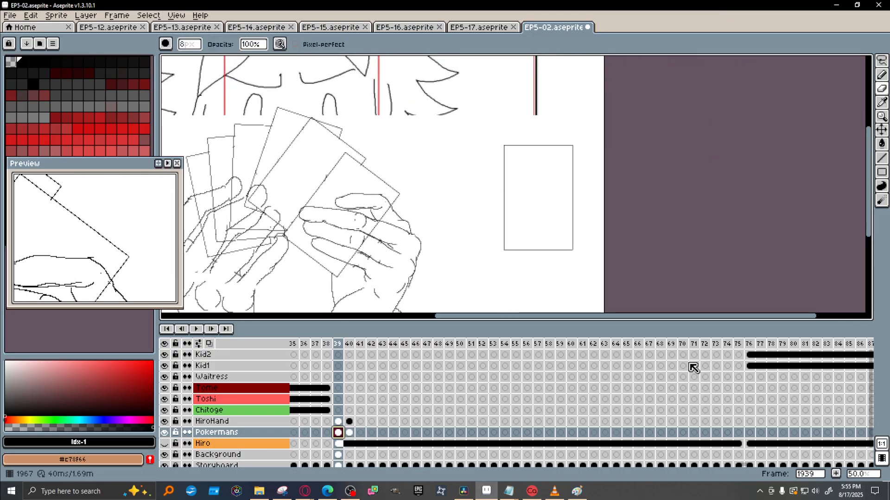
key(b)
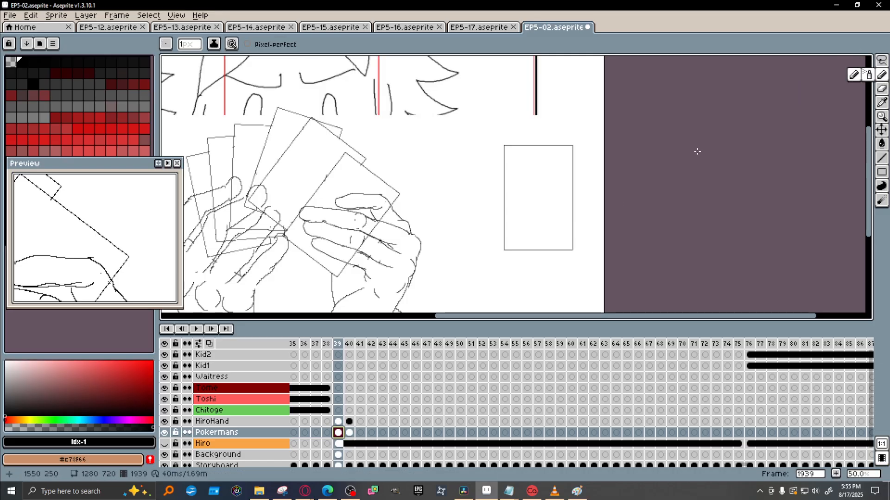
mouse_move(597, 191)
mouse_down()
mouse_move(464, 224)
mouse_move(426, 177)
mouse_up()
scroll(462, 225, up, 2)
scroll(434, 257, down, 1)
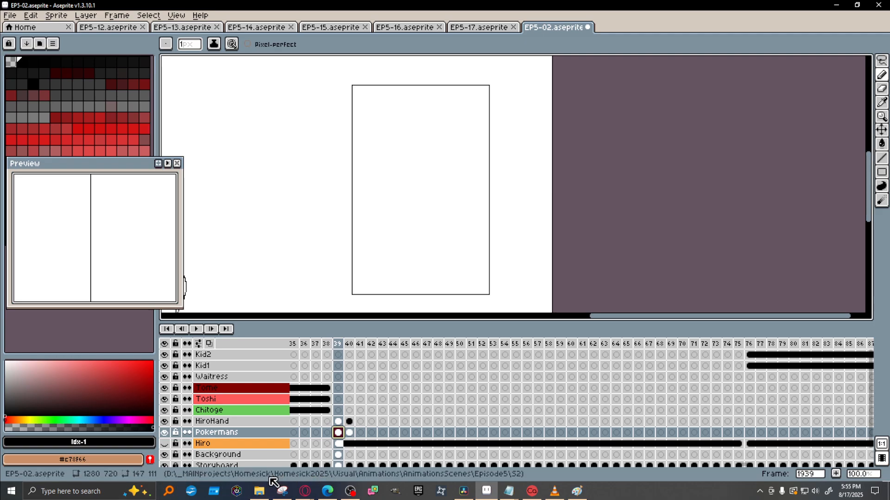
Check the Poker Mon card design on the storyboard with the Background layer temporarily hidden.
scroll(234, 284, down, 1)
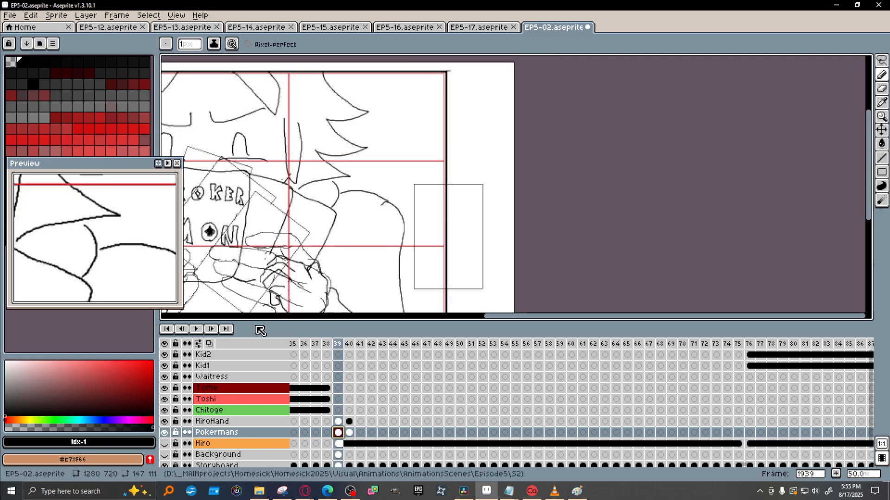
drag(239, 266, 327, 254)
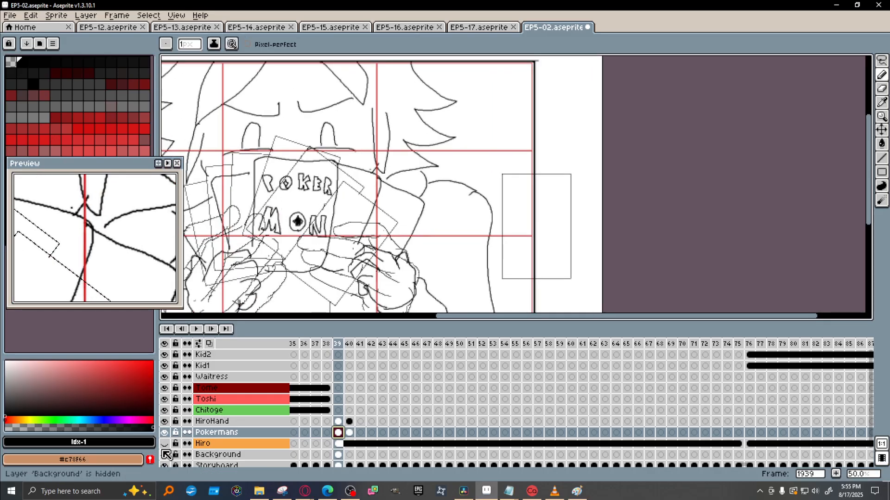
click(164, 465)
Switch to the Opera browser and bring up the Pokémon trading card back image as reference.
mouse_move(304, 492)
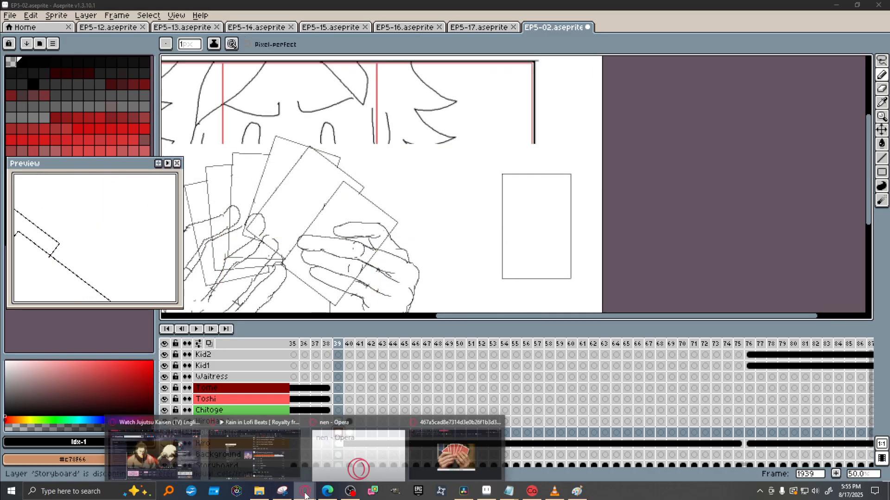
click(455, 452)
click(243, 13)
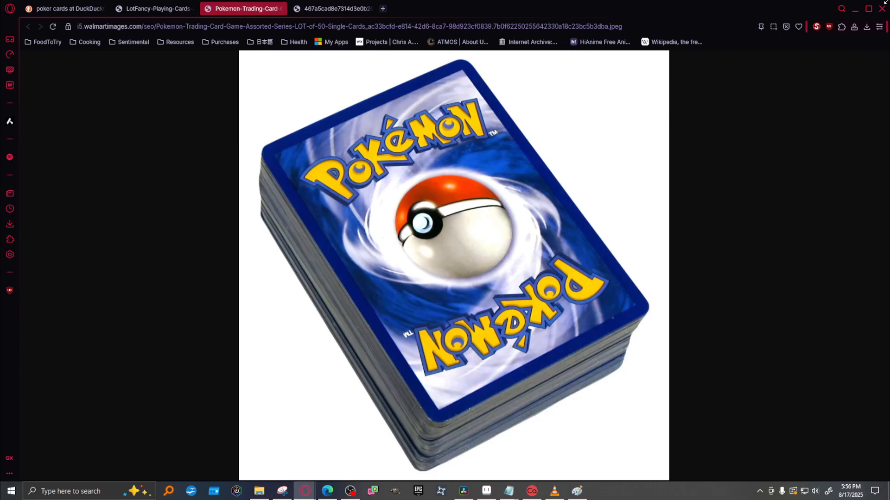
click(857, 9)
scroll(528, 262, up, 1)
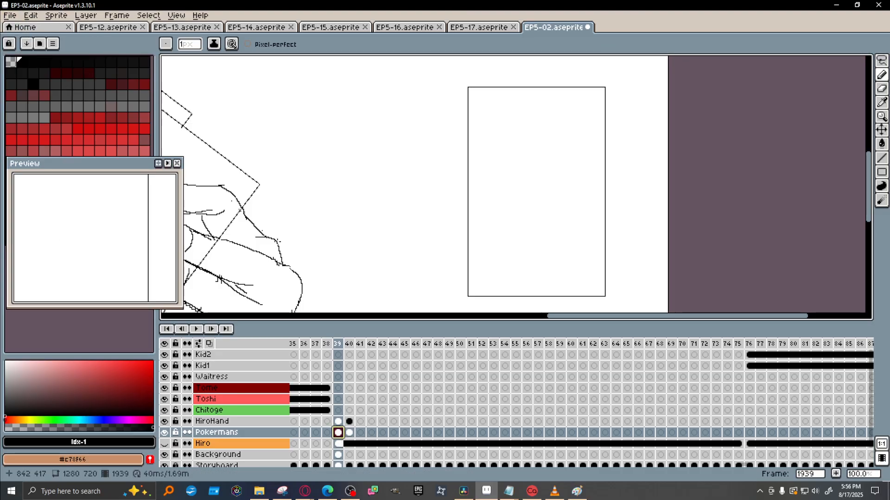
click(306, 491)
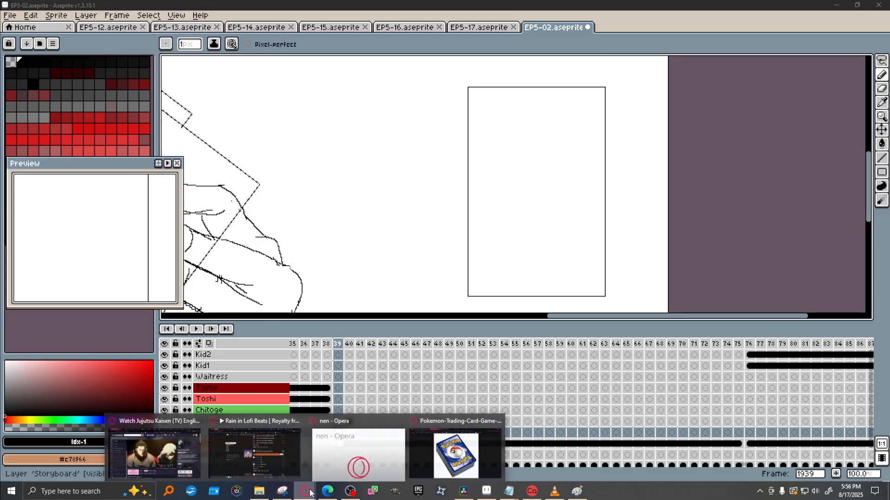
click(455, 452)
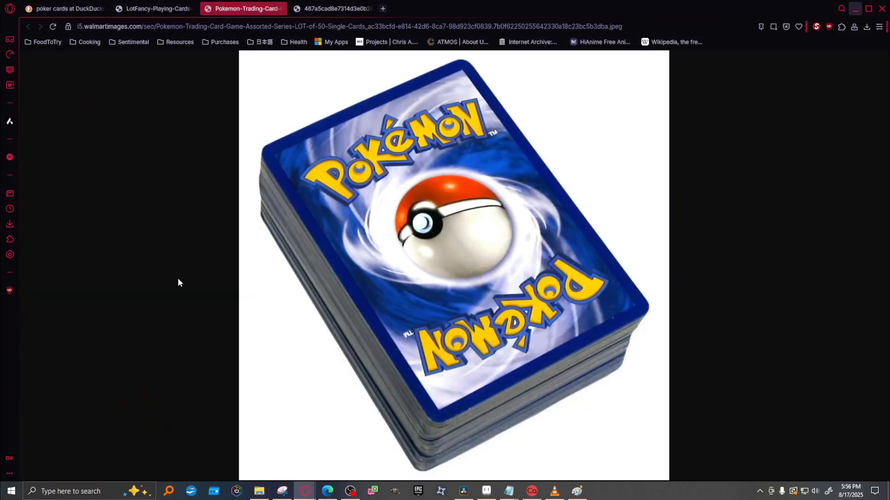
Search the web for dafont in a new browser tab and open the DaFont website.
click(383, 8)
text(dafon)
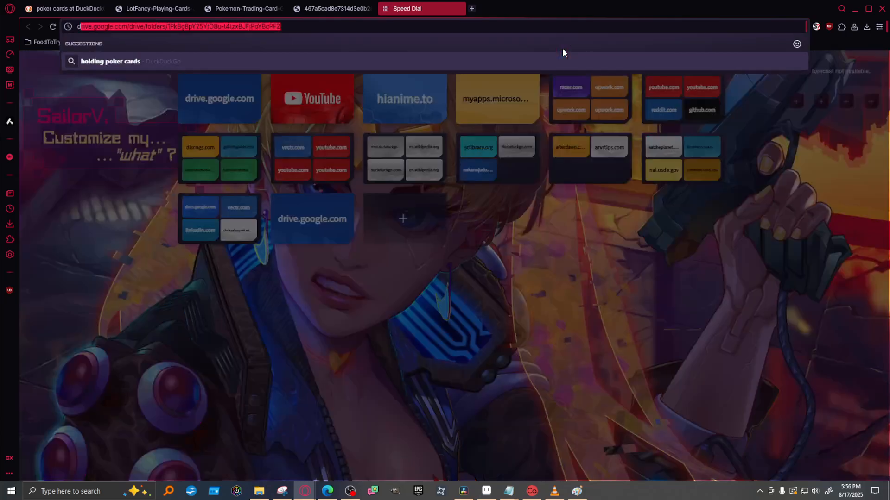
text(t)
key(Return)
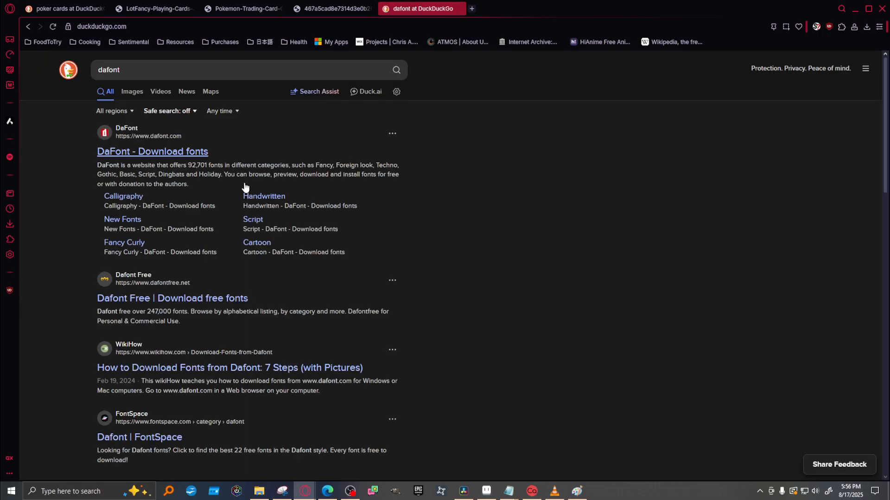
click(183, 151)
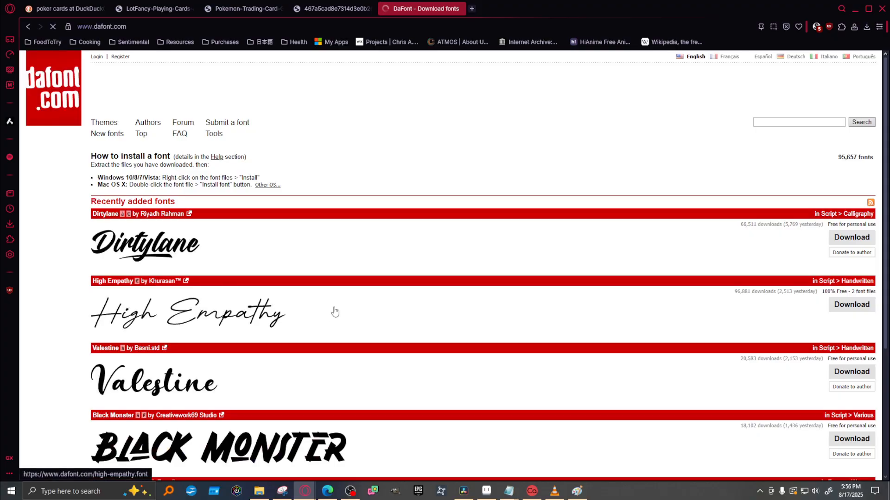
Search DaFont for "pokemon", look through the matching fonts and open the page of the Pokémon cartoon font.
click(785, 120)
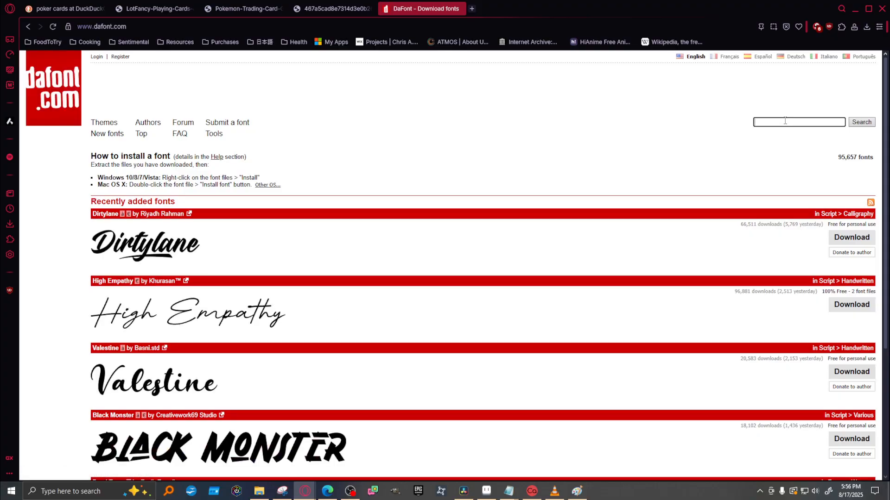
key(Return)
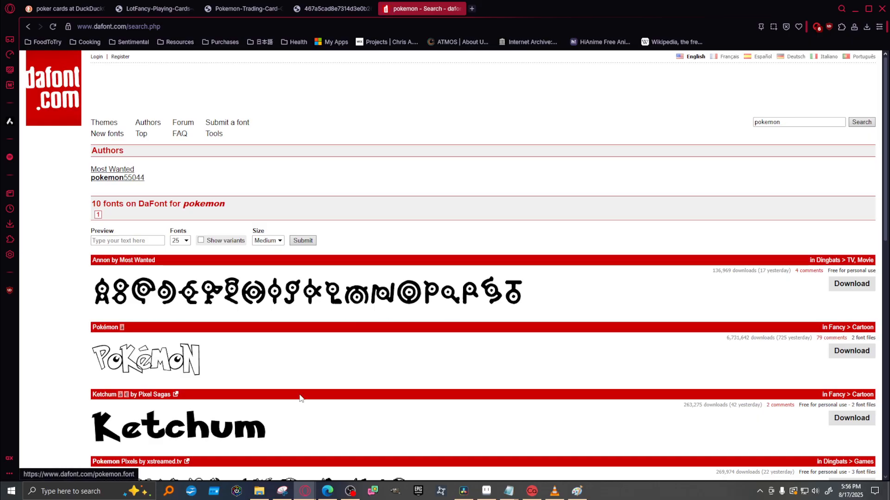
scroll(283, 377, down, 3)
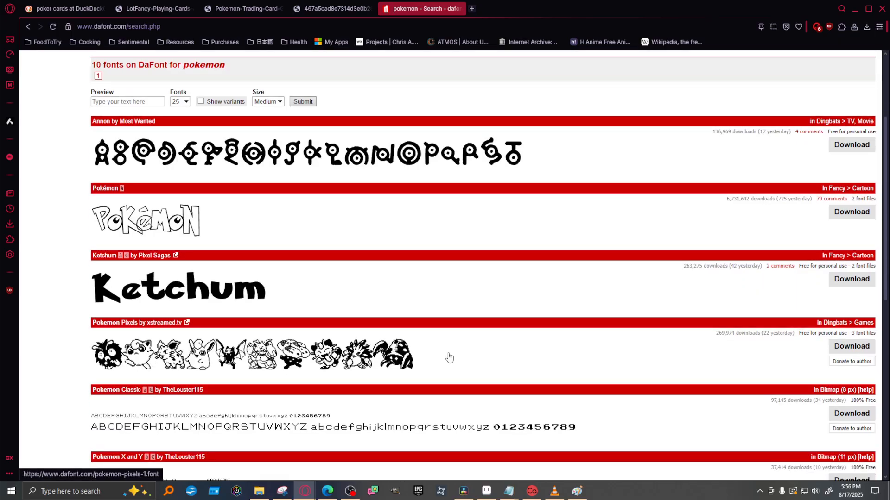
scroll(319, 363, down, 4)
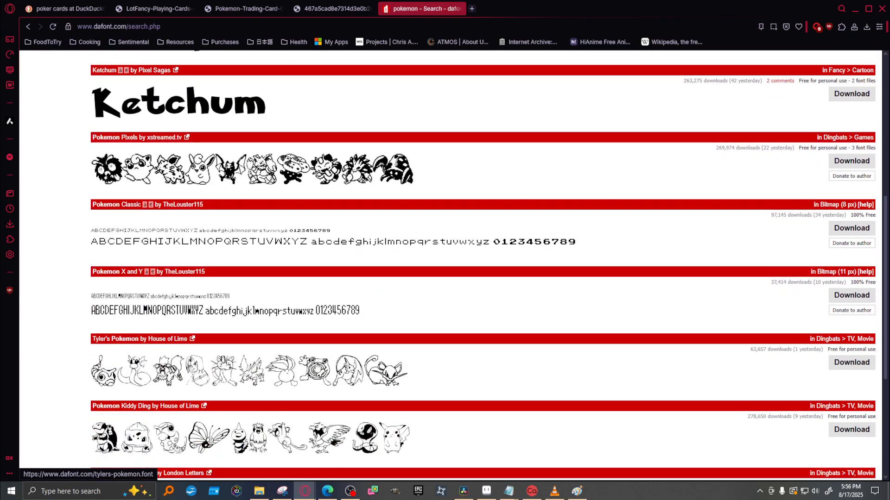
scroll(317, 367, down, 1)
scroll(317, 367, down, 4)
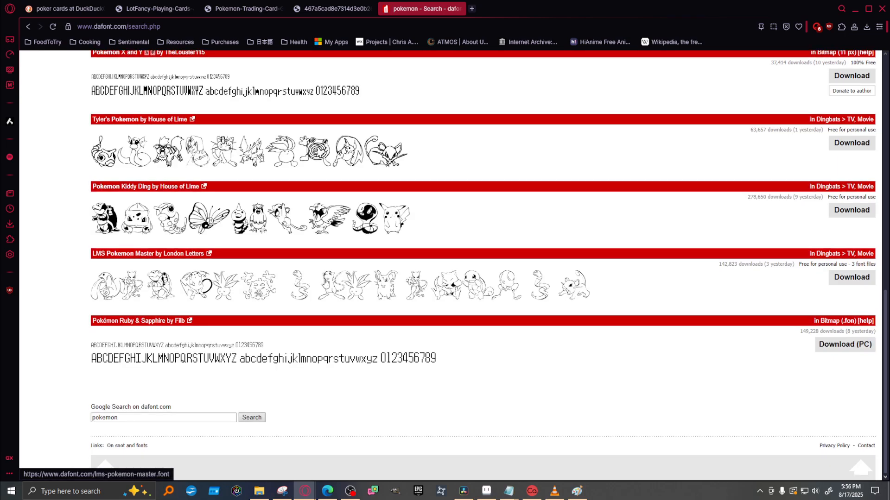
scroll(231, 316, up, 4)
scroll(215, 300, up, 3)
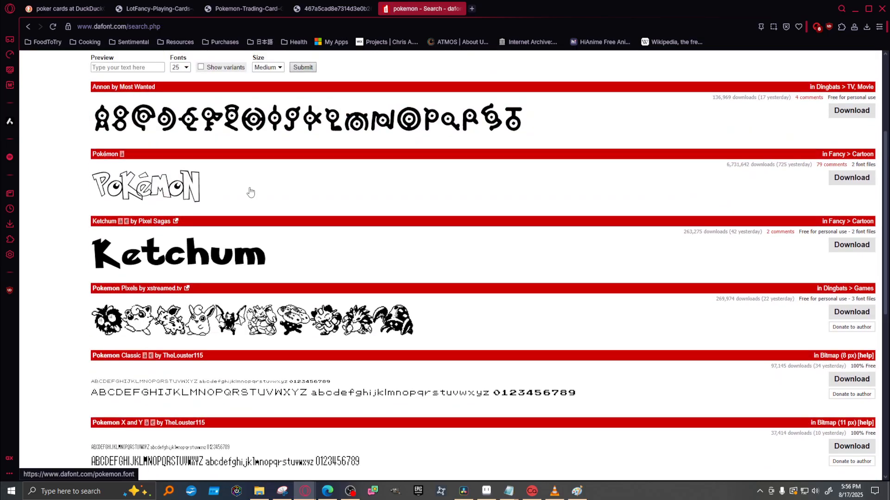
click(133, 199)
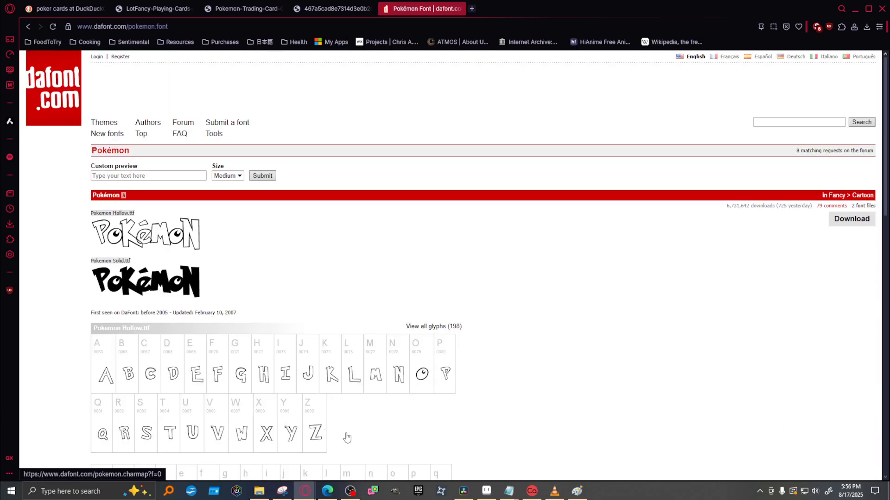
Review the Pokémon font's character set and download the font.
scroll(491, 353, down, 5)
scroll(480, 362, down, 8)
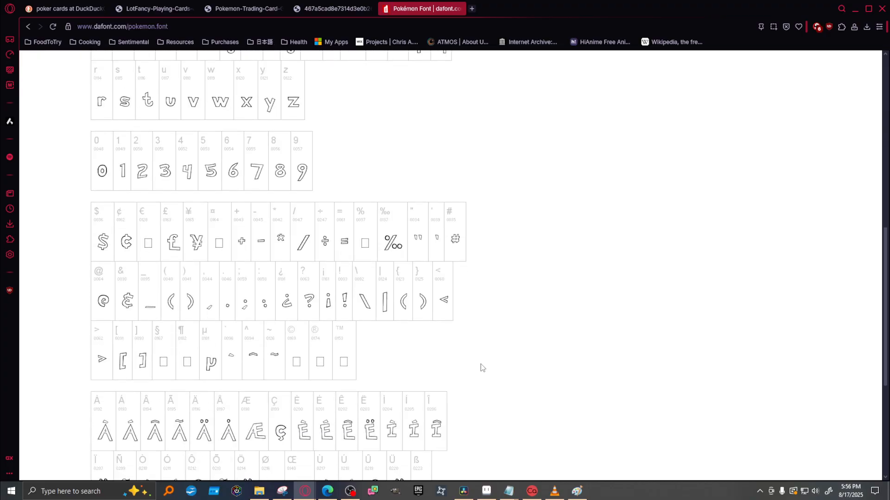
scroll(477, 371, up, 15)
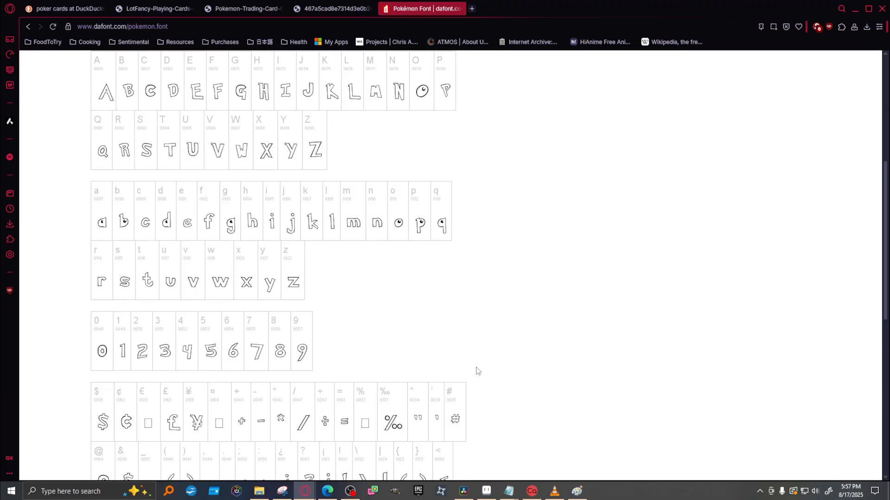
click(833, 225)
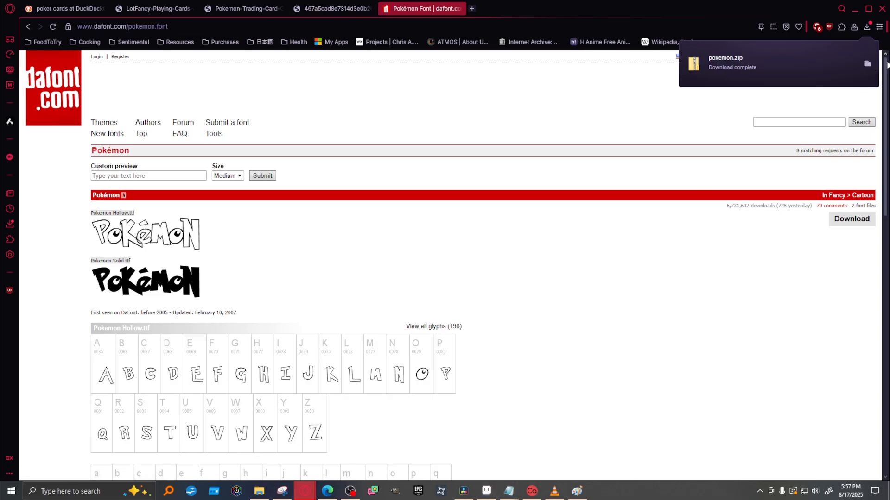
Extract pokemon.zip in the Download folder and open the extracted pokemon folder.
click(871, 66)
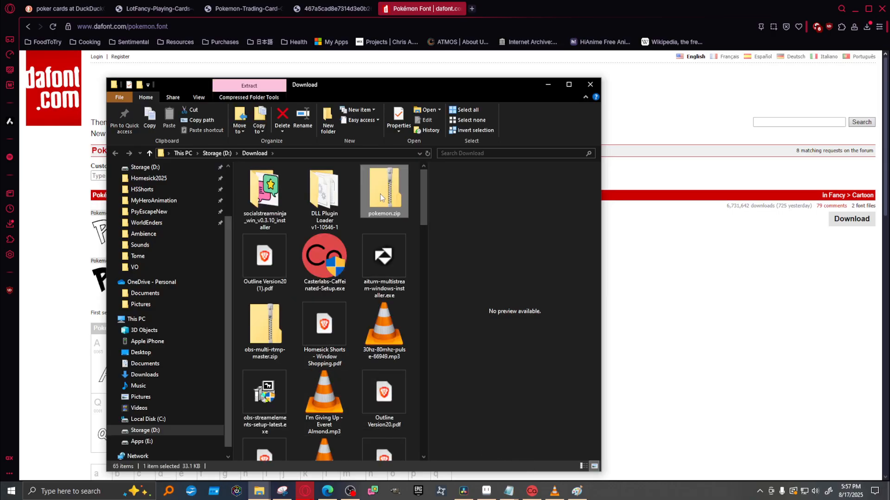
double_click(380, 197)
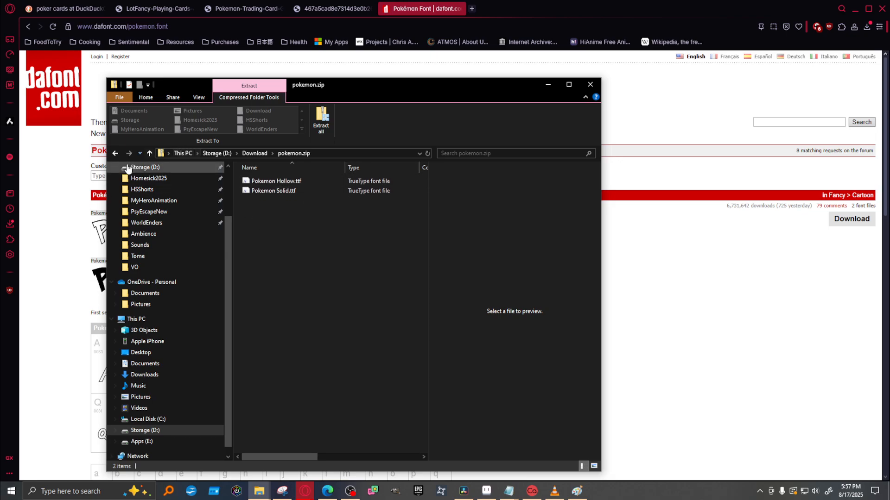
click(115, 153)
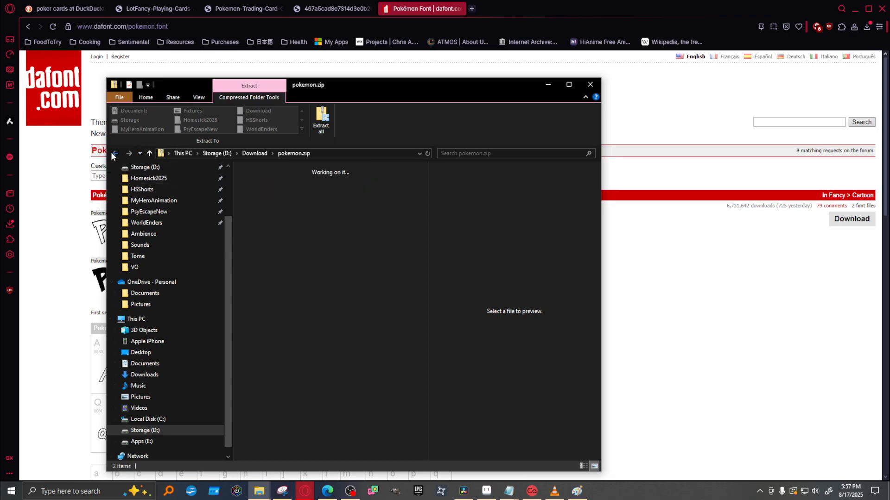
right_click(407, 204)
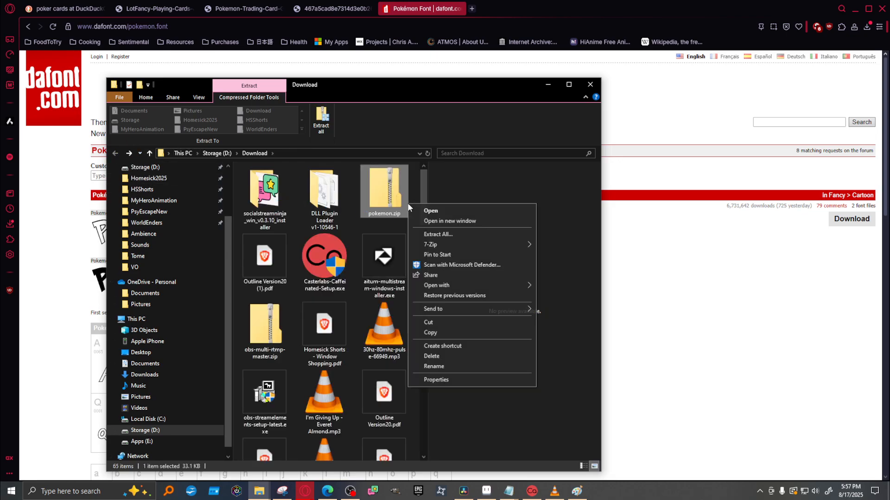
click(440, 235)
click(532, 336)
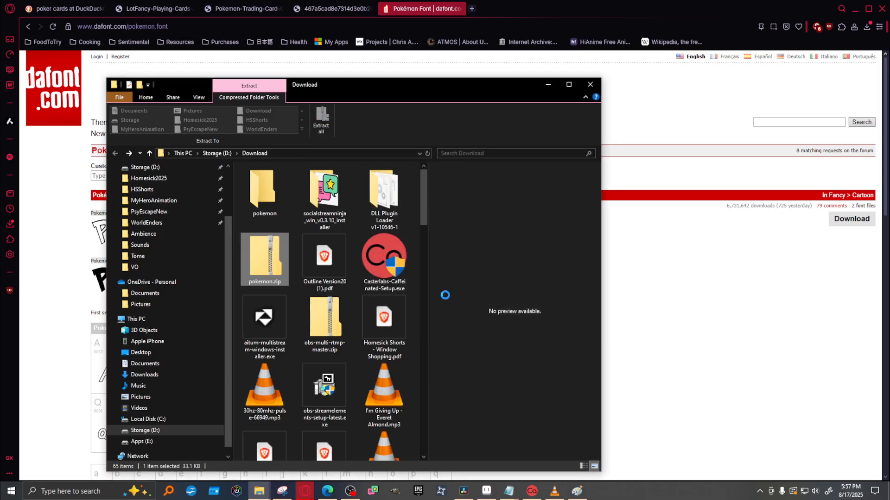
click(262, 196)
double_click(261, 193)
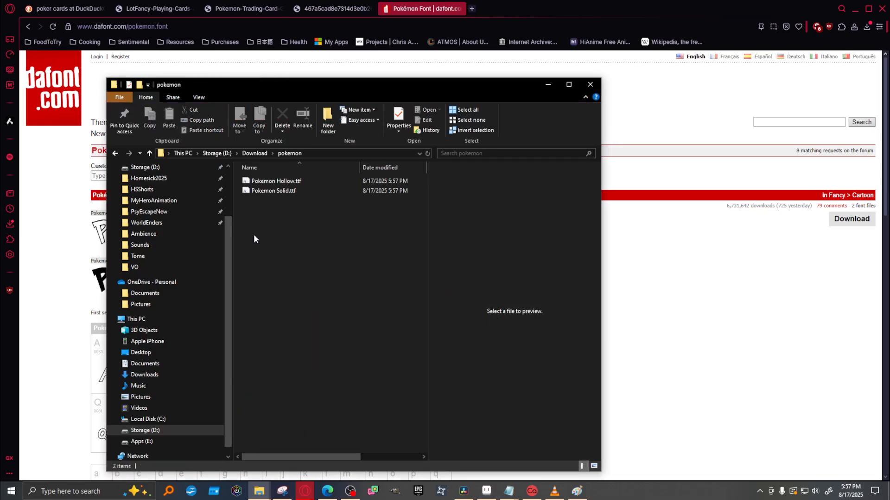
Compare the previews of Pokemon Hollow.ttf and Pokemon Solid.ttf, and install the Pokemon Solid font.
click(267, 181)
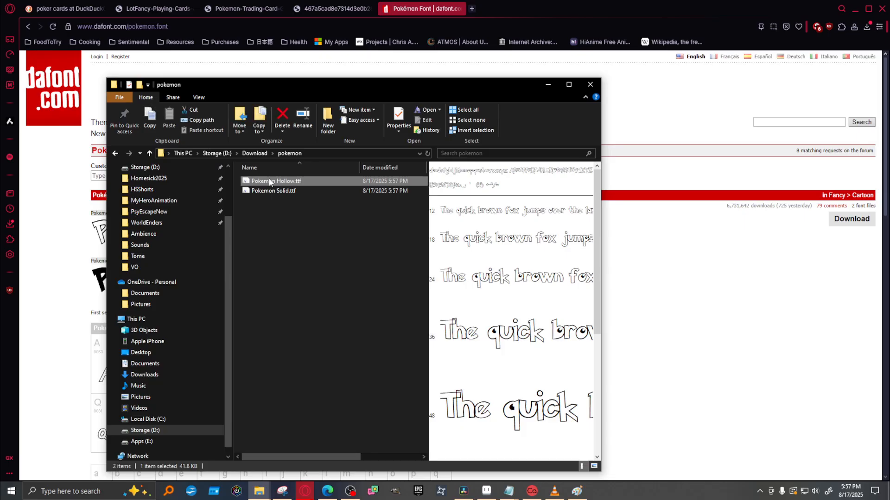
click(268, 193)
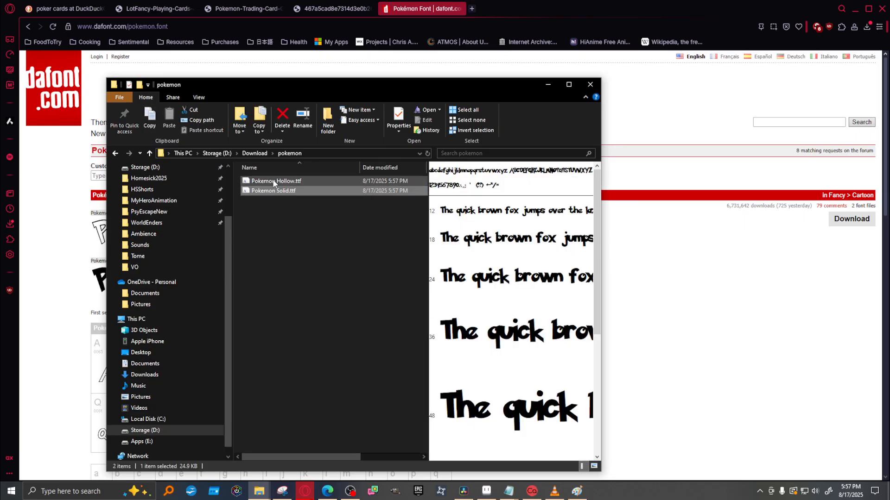
click(274, 182)
click(274, 191)
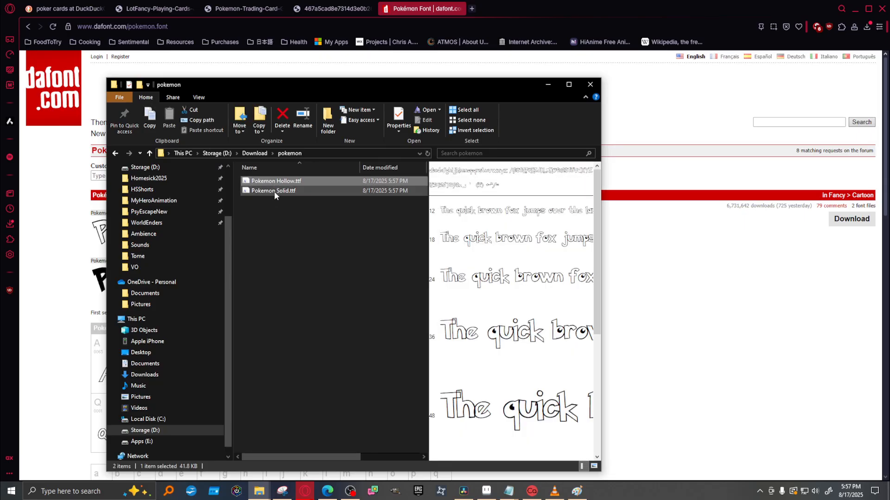
double_click(275, 192)
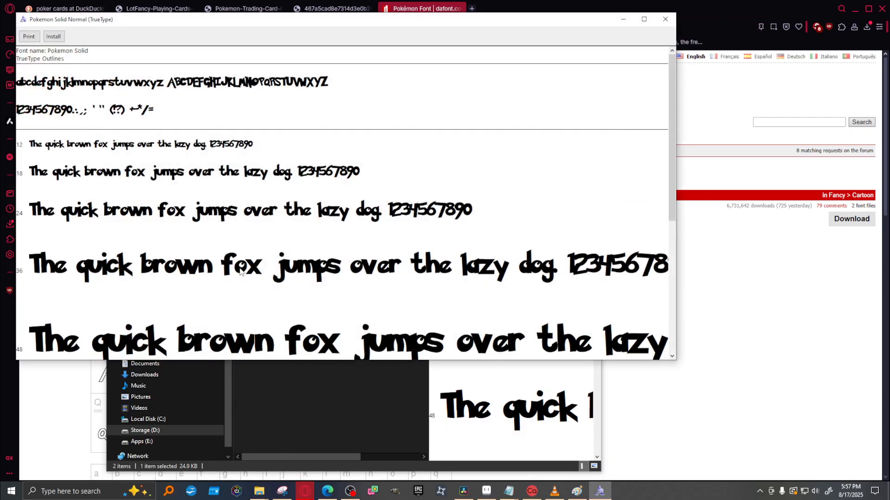
click(52, 37)
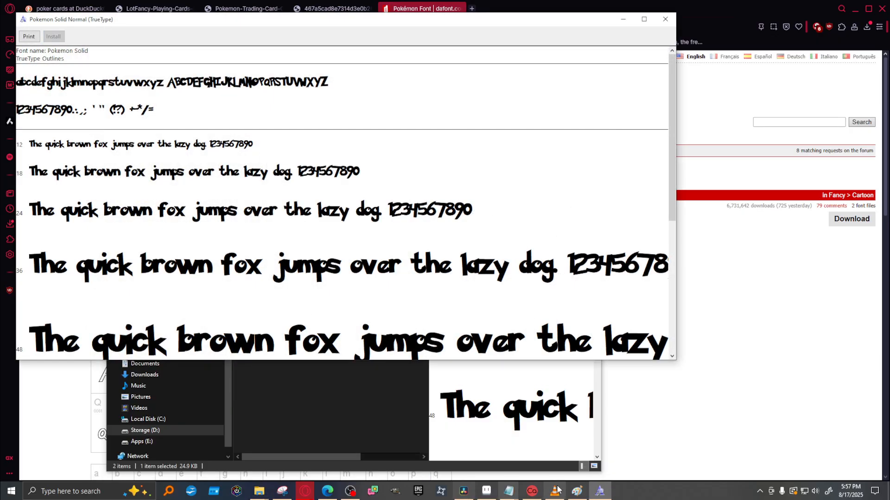
Switch back to Aseprite and save EP5-02.aseprite.
click(486, 492)
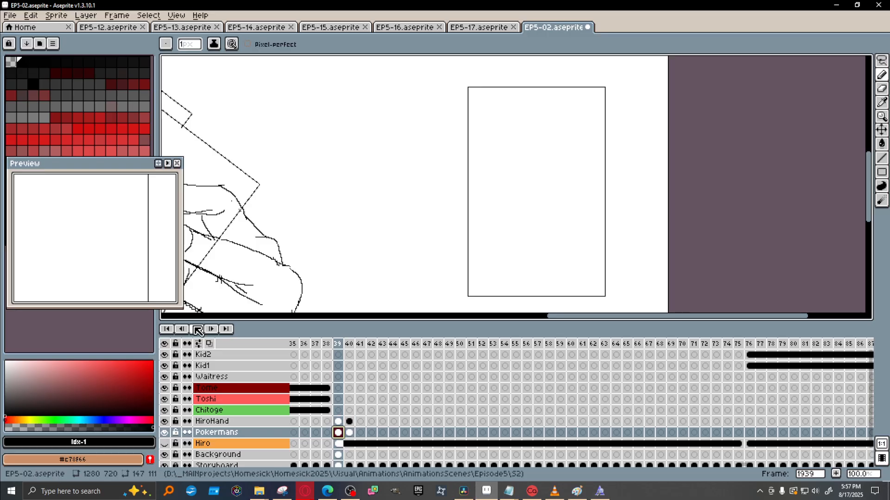
scroll(359, 183, down, 1)
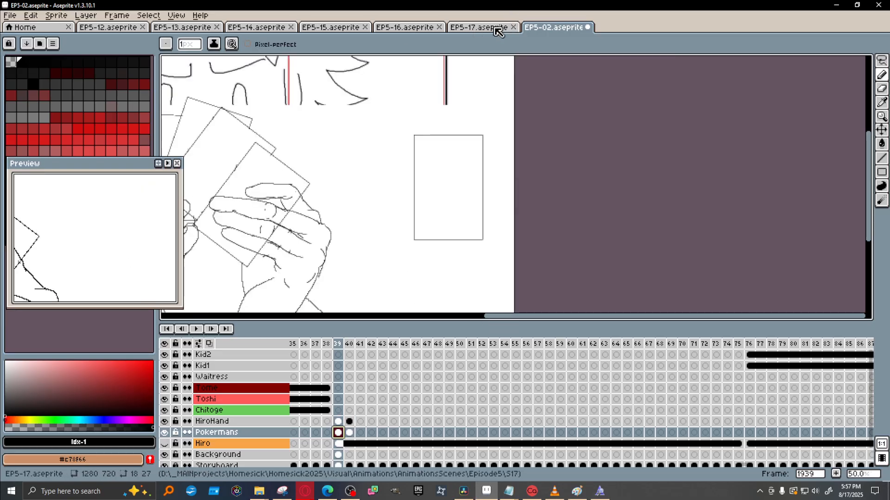
key(ctrl+s)
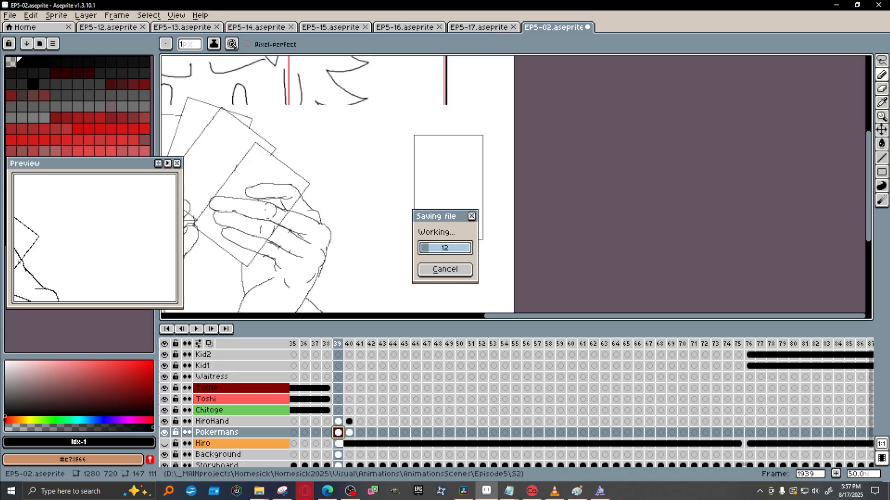
Restart Aseprite by reopening EP5-02.aseprite from the Episode5 S2 folder, with the hands and cards at frame 1939 in view.
key(alt+Tab)
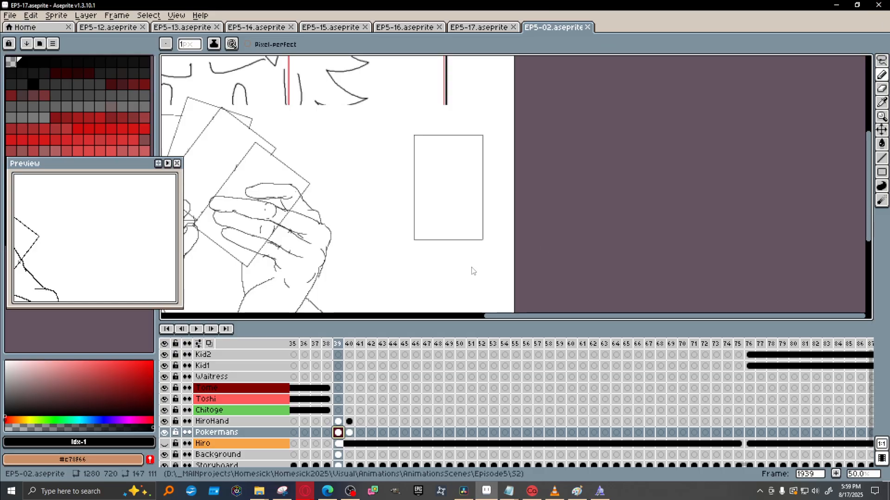
click(486, 491)
click(260, 495)
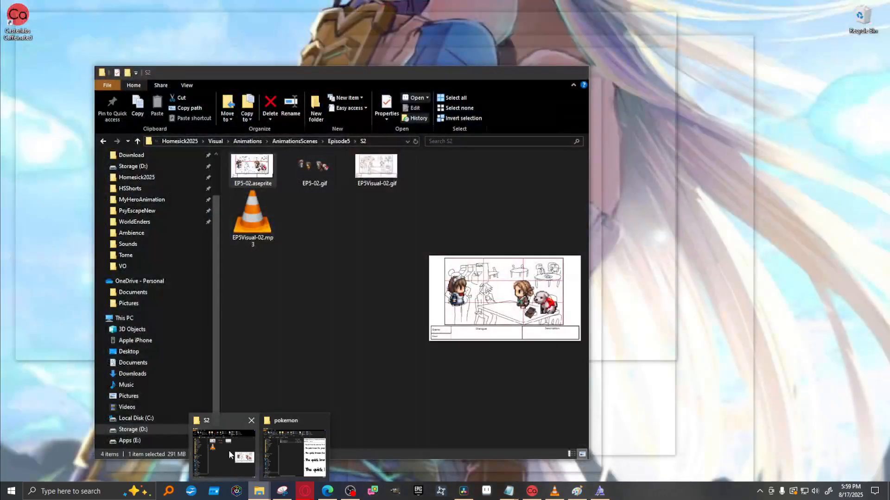
click(244, 453)
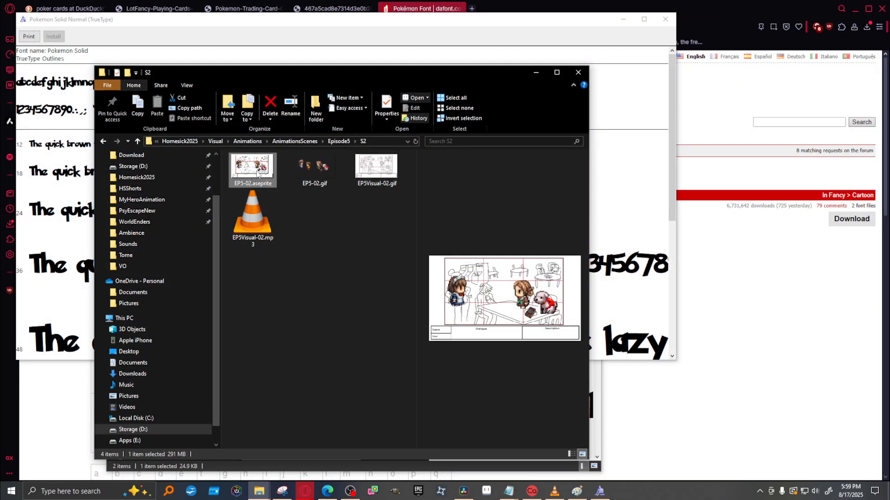
double_click(258, 174)
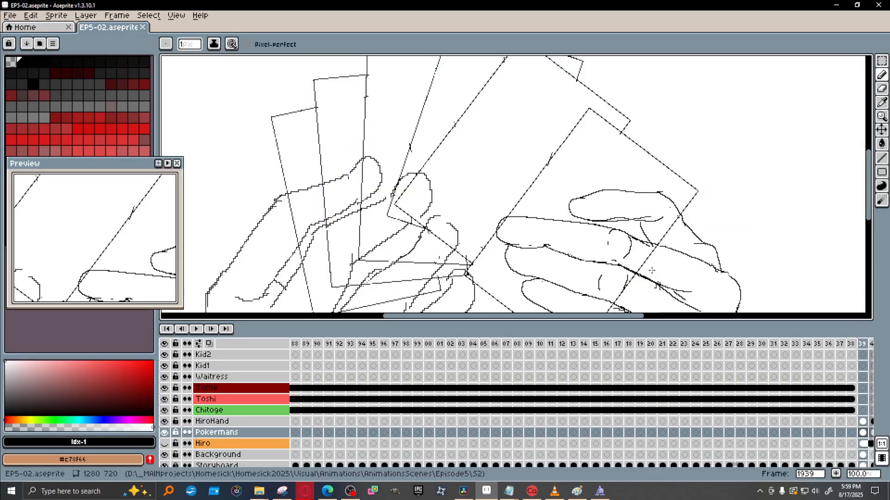
scroll(557, 225, down, 1)
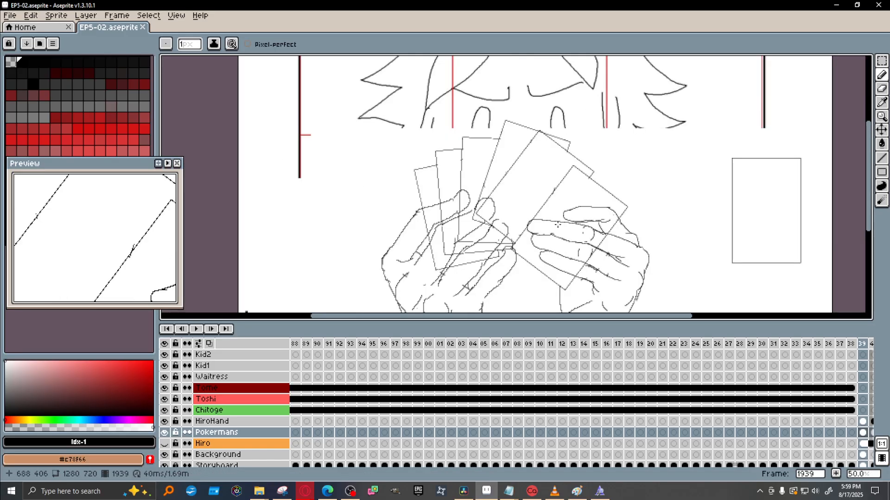
Draw a circle outline inside the upright blank card at the canvas's right edge with the Ellipse tool.
drag(370, 316, 417, 316)
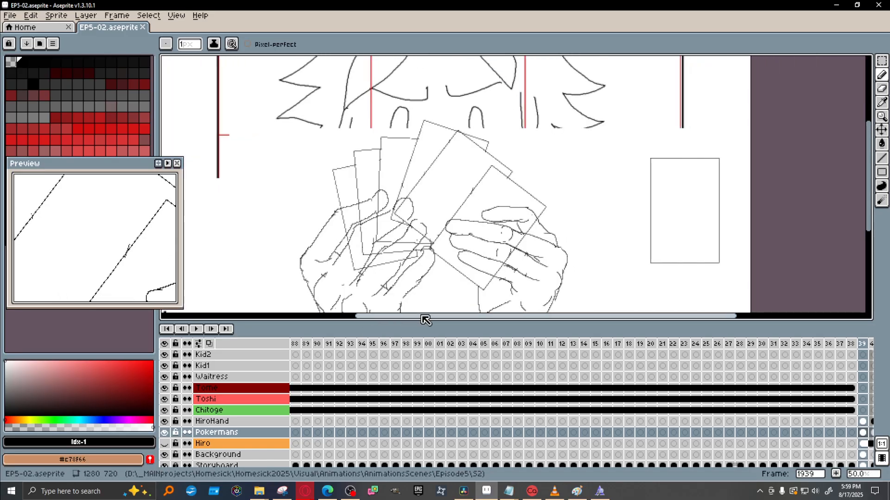
scroll(707, 215, up, 1)
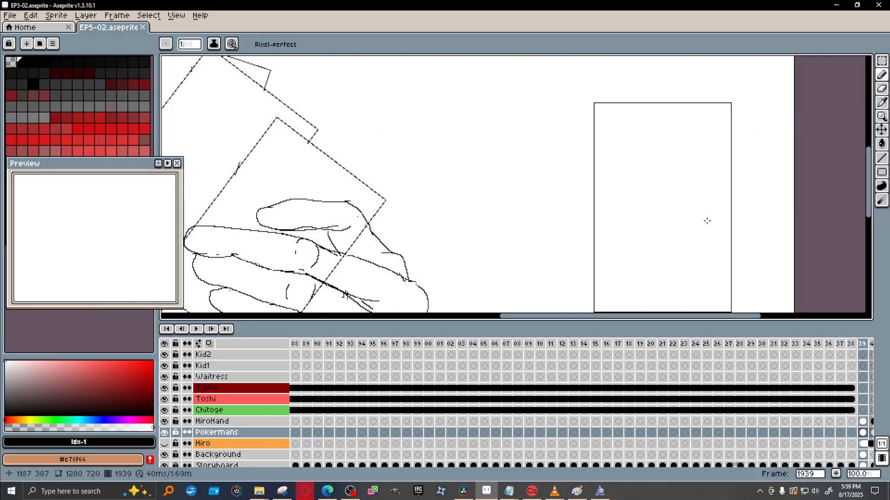
drag(869, 194, 869, 204)
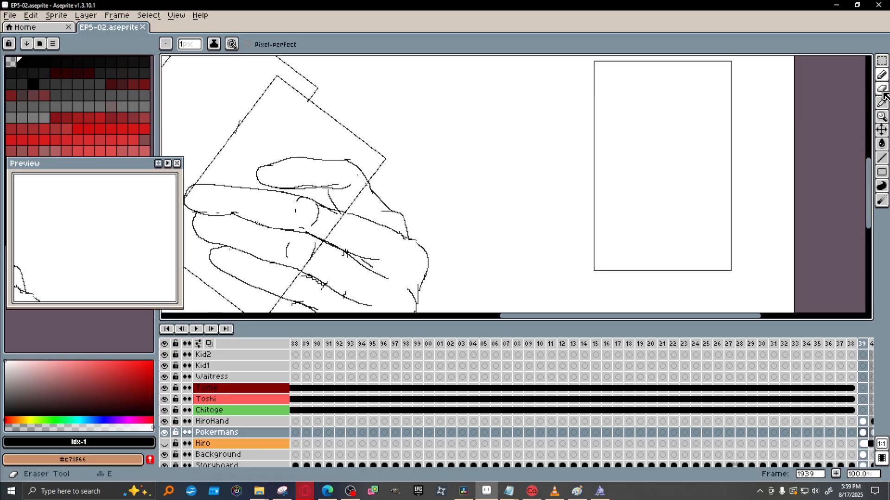
click(882, 64)
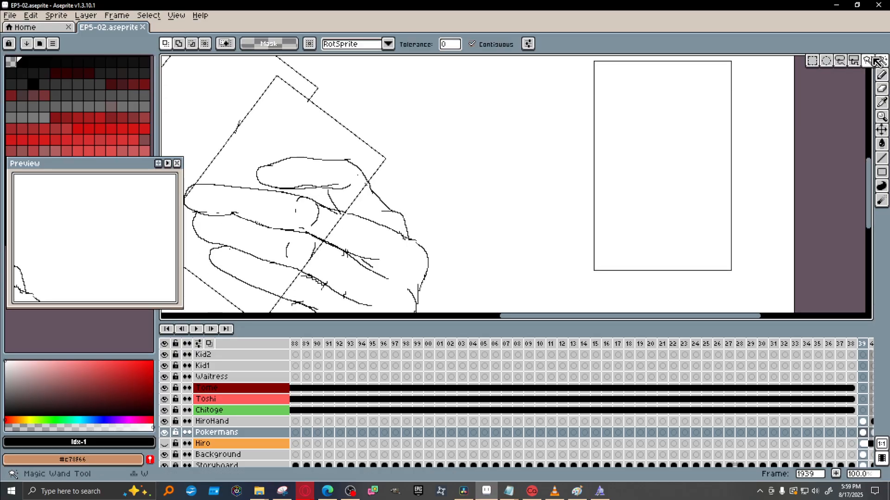
click(868, 61)
click(882, 172)
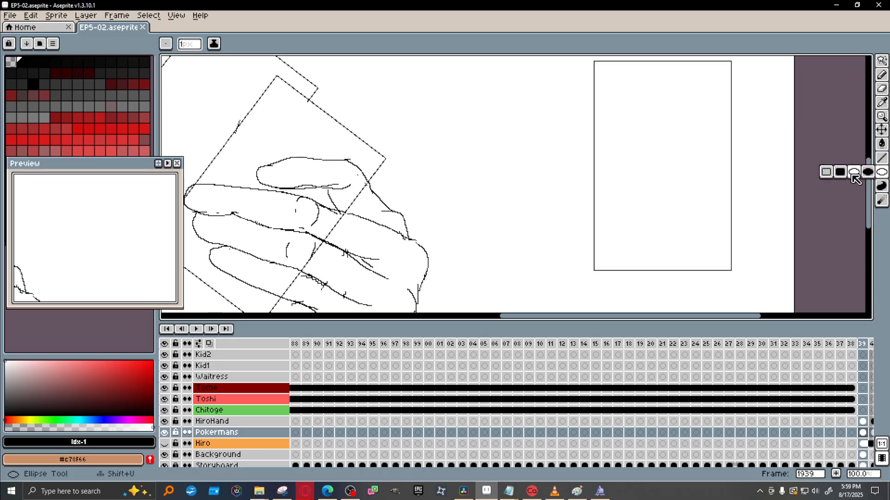
click(854, 172)
drag(635, 123, 705, 194)
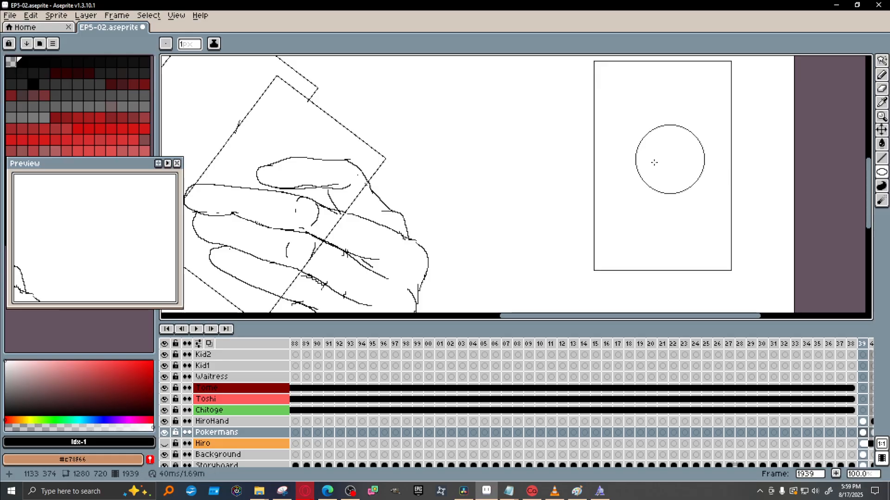
Select the circle with a rectangular marquee, centre it within the blank card, and deselect it.
click(881, 60)
click(816, 58)
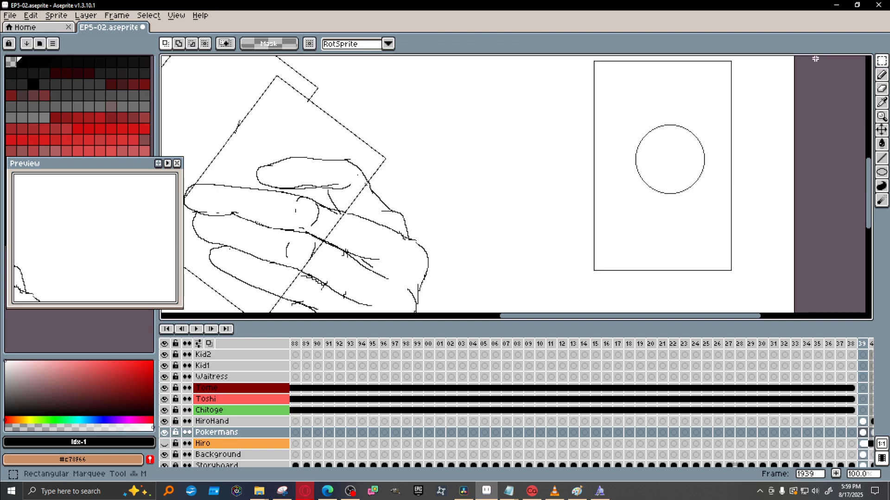
drag(635, 110, 684, 188)
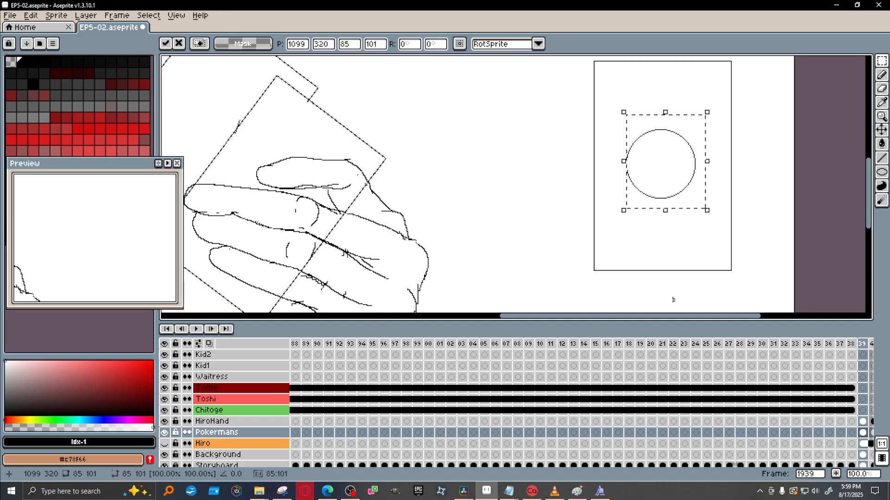
key(Return)
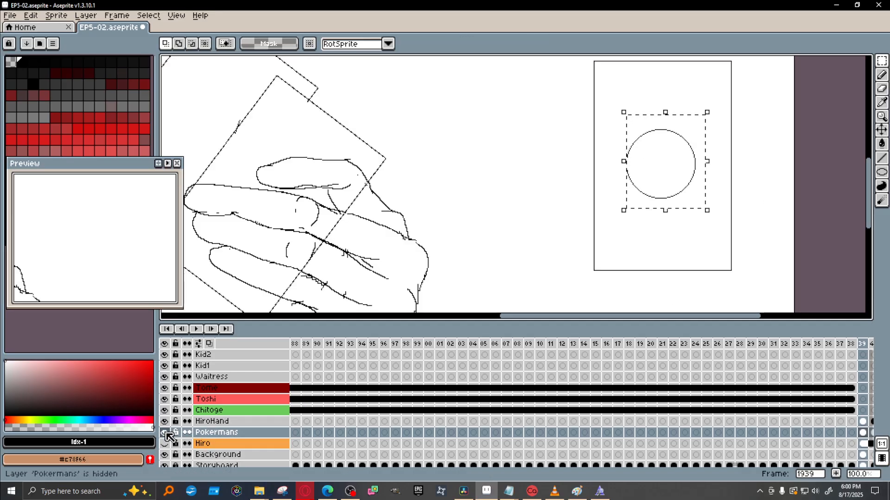
key(ctrl+d)
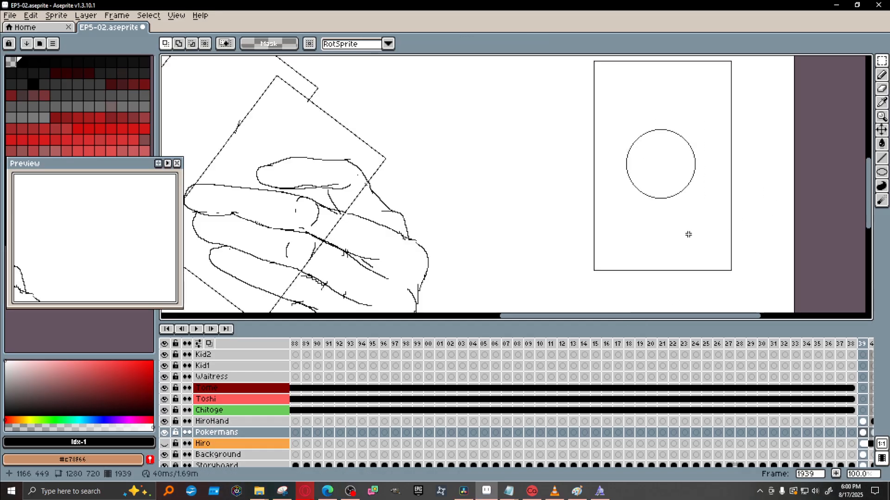
Prepare a text insertion reading "Poker-Mon" in the Pokemon Solid font.
drag(585, 317, 631, 318)
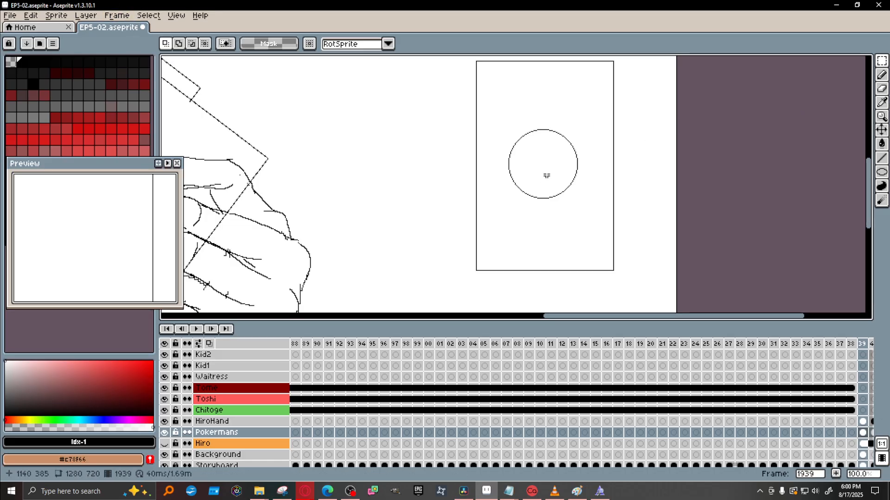
key(t)
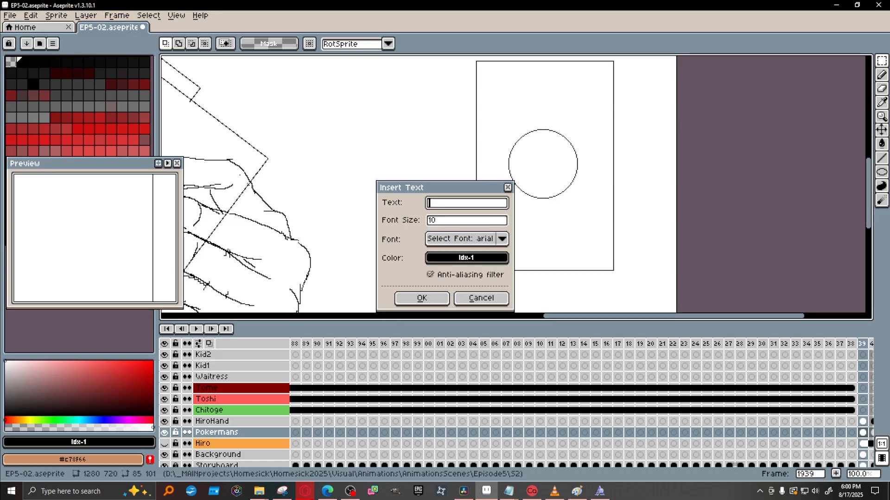
click(501, 239)
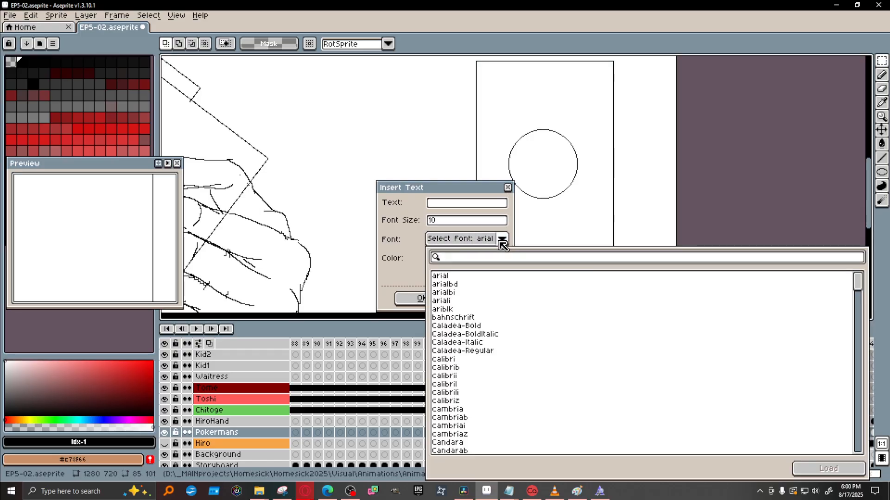
text(po)
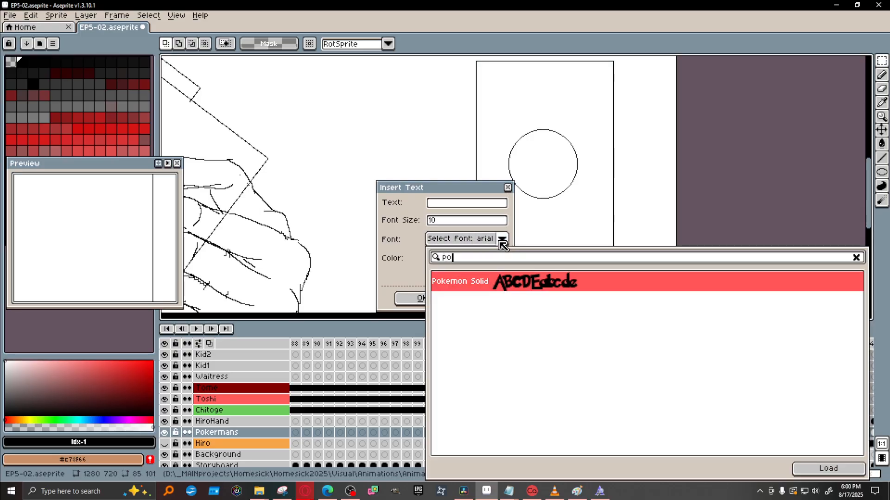
click(513, 290)
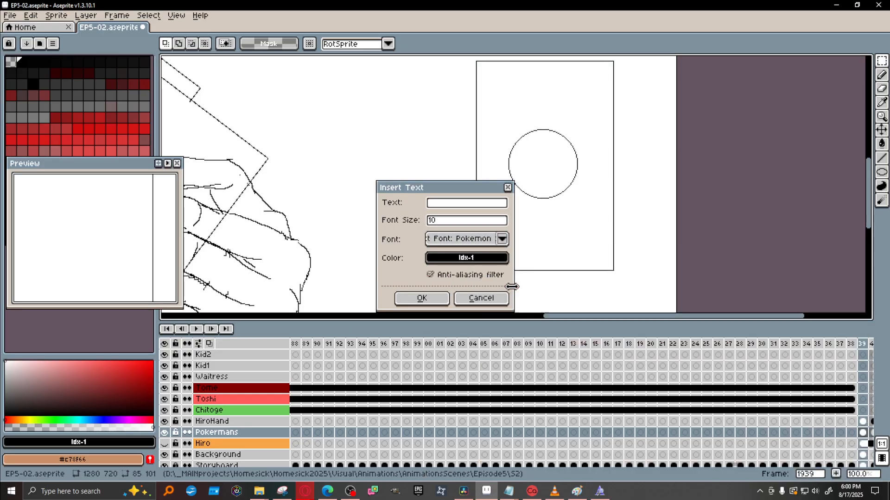
click(450, 204)
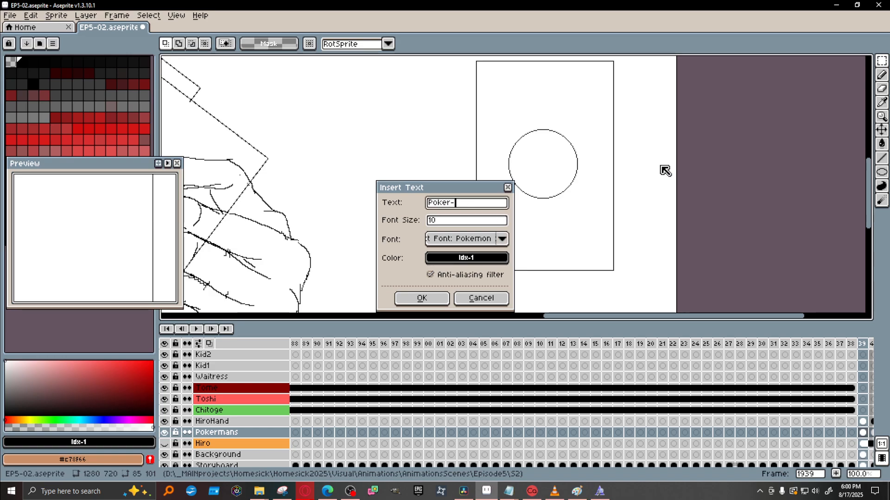
text(Poker-Mon)
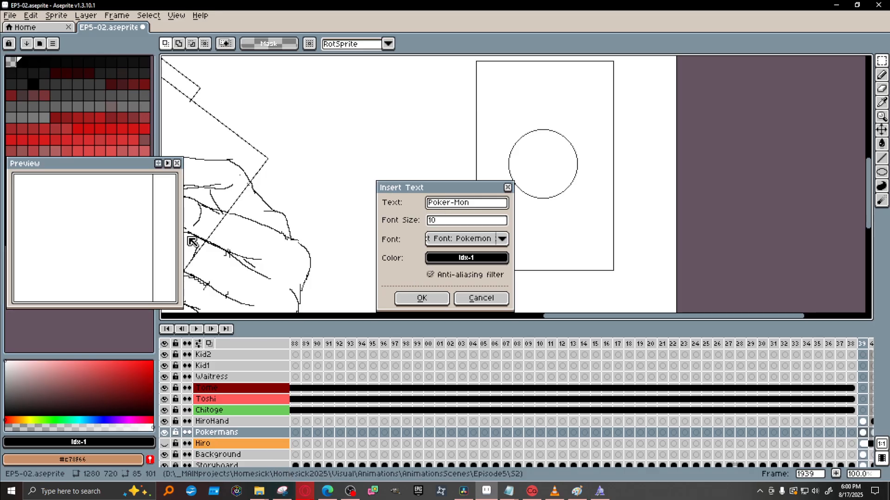
Switch to the Opera browser to check the letterforms on the dafont Pokémon page, and return to Aseprite.
mouse_move(312, 494)
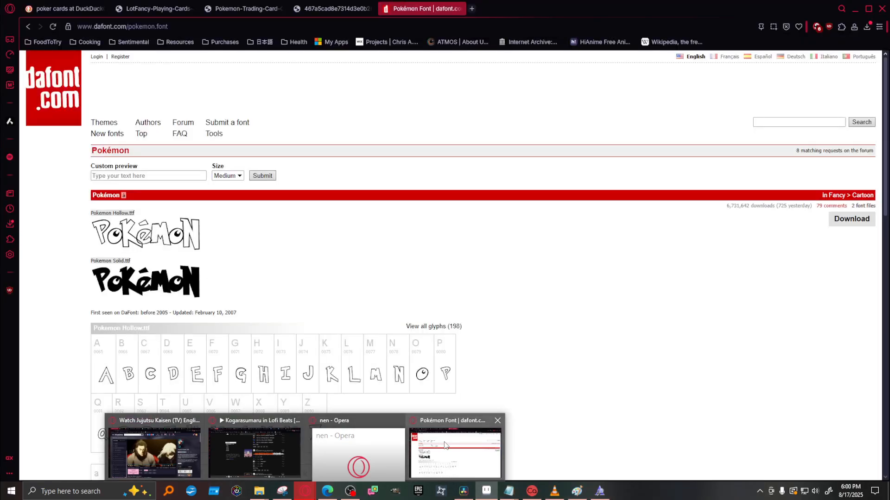
click(456, 453)
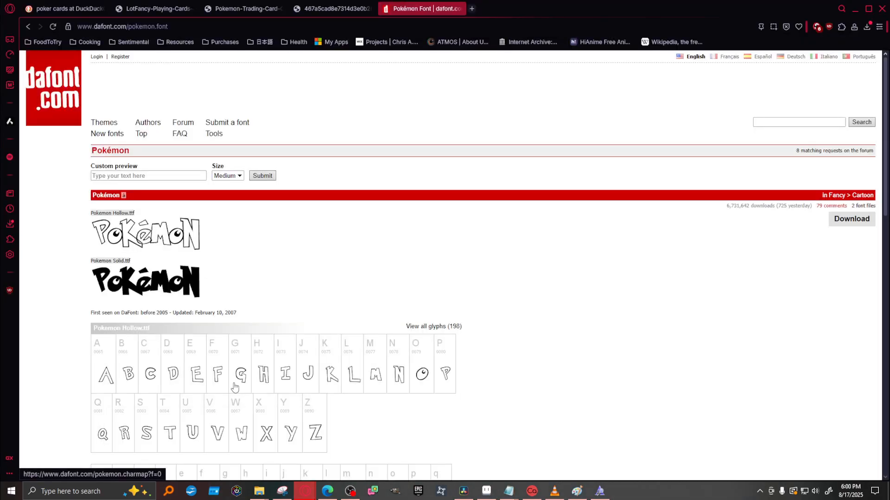
click(460, 8)
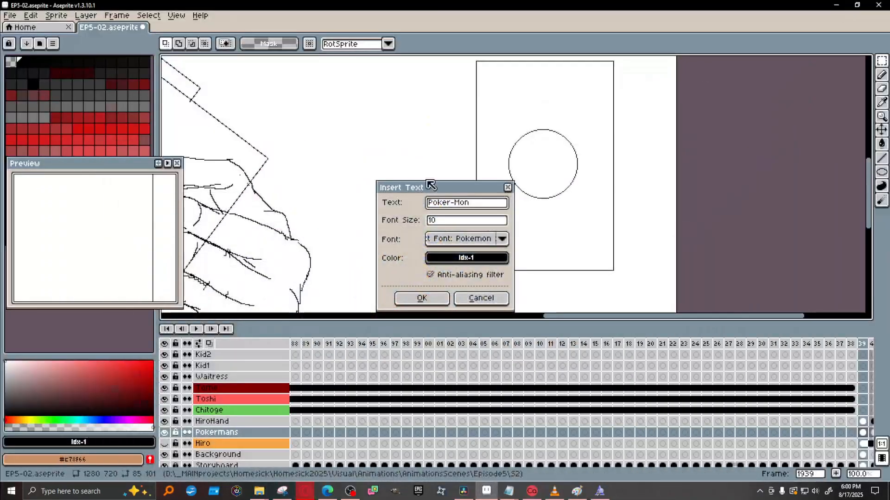
click(855, 9)
Try inserting the Poker-Mon text at font size 10 and adjusting it on the canvas, and undo it.
click(430, 304)
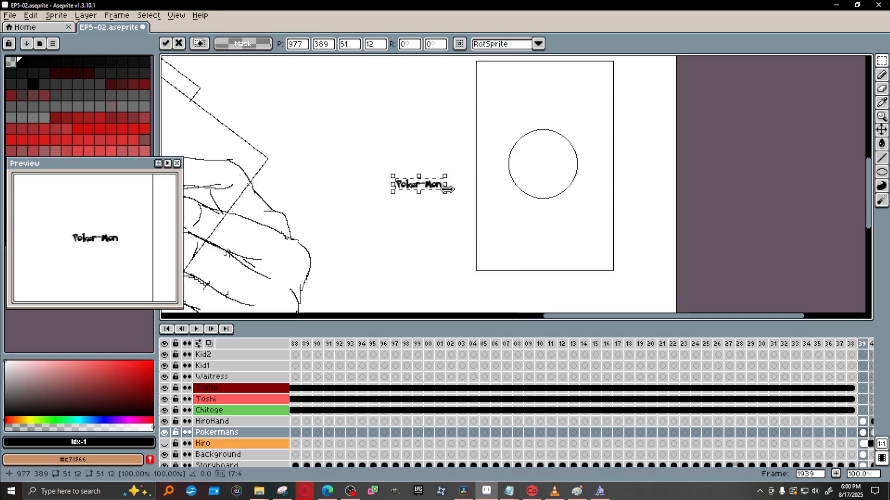
drag(446, 192, 595, 230)
key(Return)
key(ctrl+z)
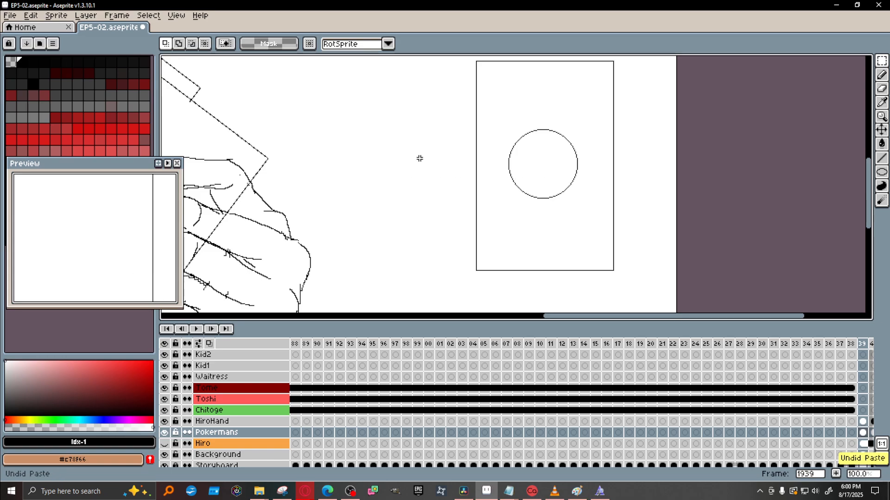
Try the Poker-Mon text at font size 20 above the circle on the blank card, and undo it.
key(ctrl+t)
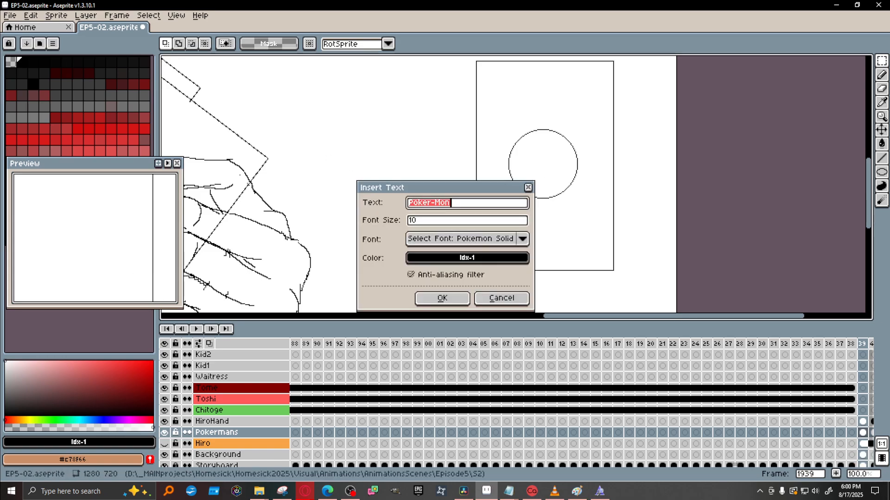
click(427, 221)
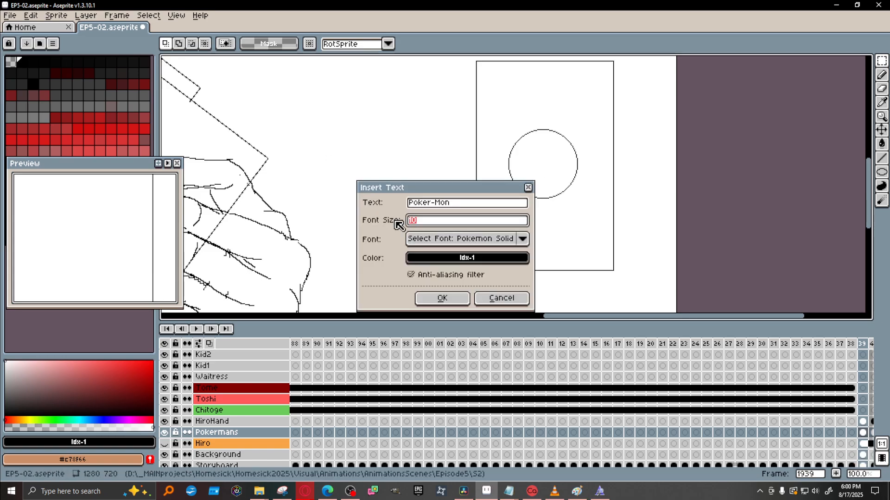
text(20)
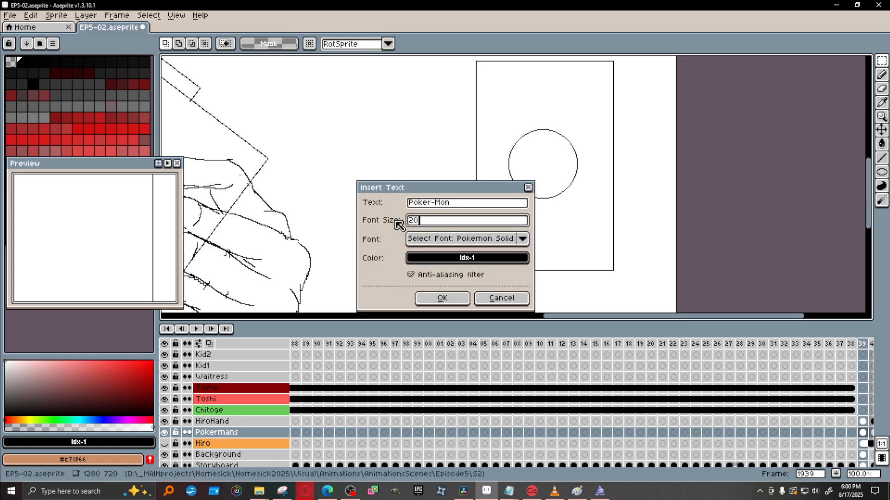
click(442, 299)
drag(408, 188, 535, 91)
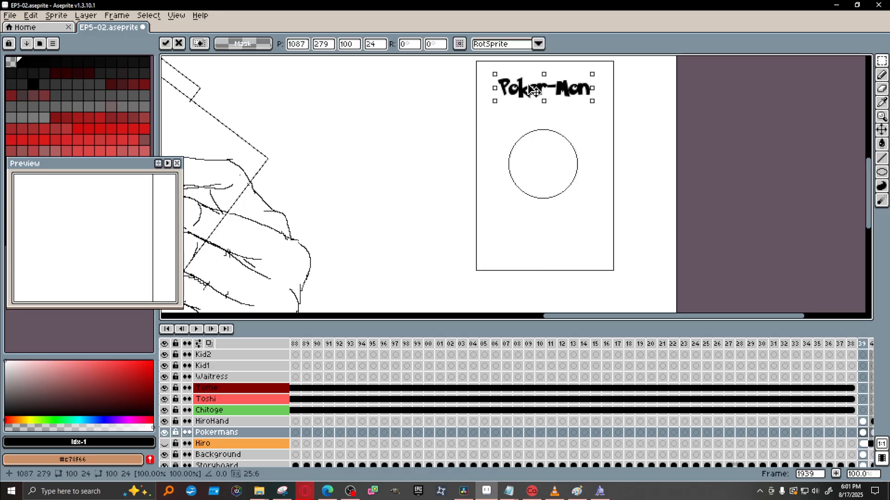
click(513, 104)
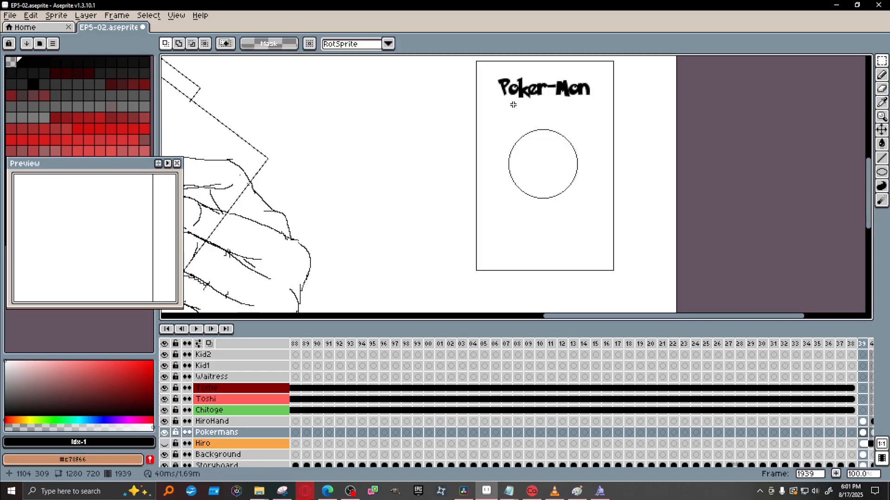
key(ctrl+z)
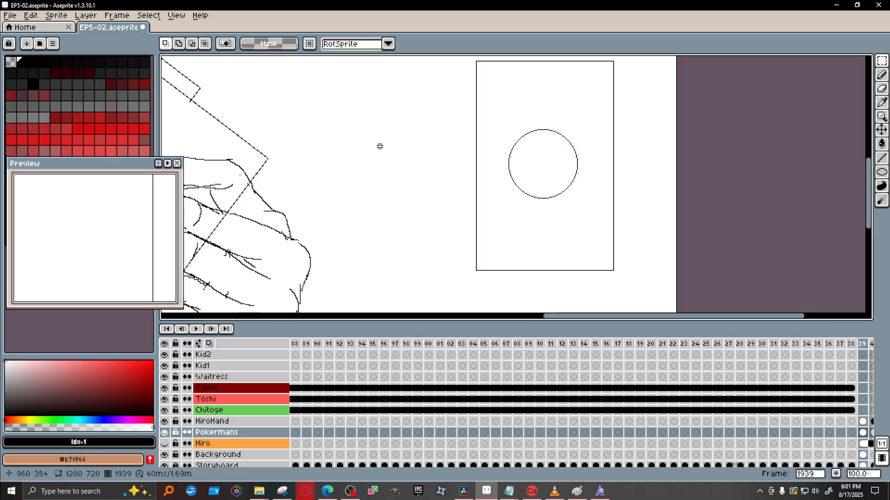
Insert the Poker-Mon text at font size 25 and place it just above the circle on the blank card.
key(t)
drag(429, 220, 412, 226)
text(5)
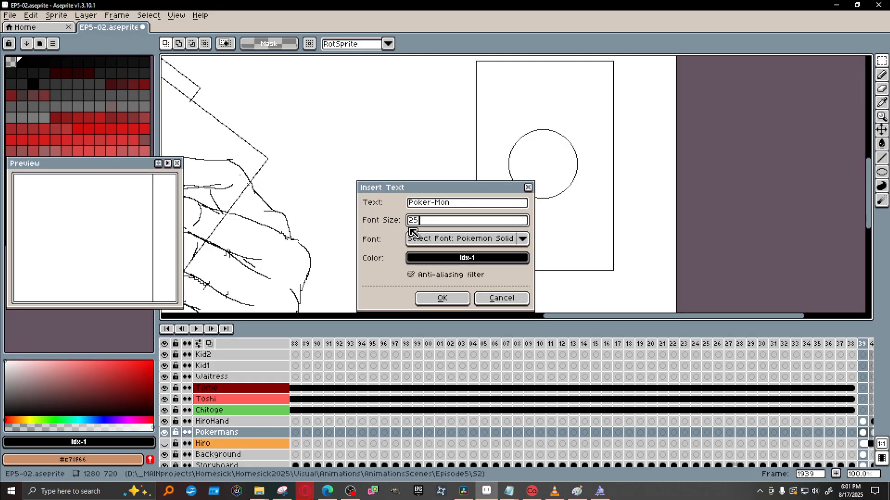
click(464, 307)
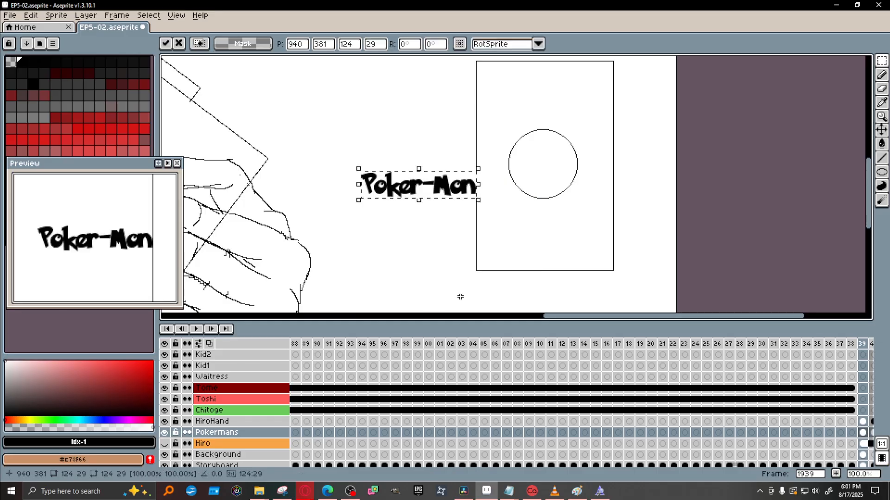
drag(404, 197, 530, 108)
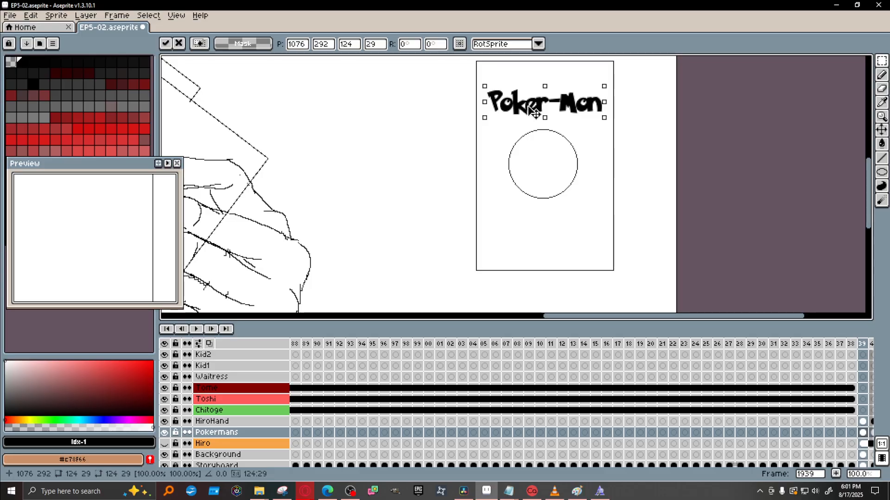
click(672, 161)
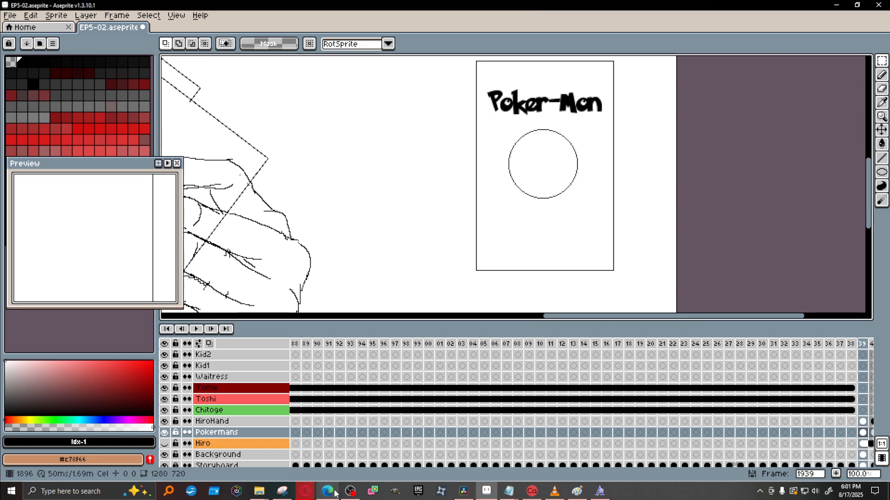
Switch to the dafont page in the Opera browser and search the site for "poker" fonts.
mouse_move(301, 496)
click(453, 447)
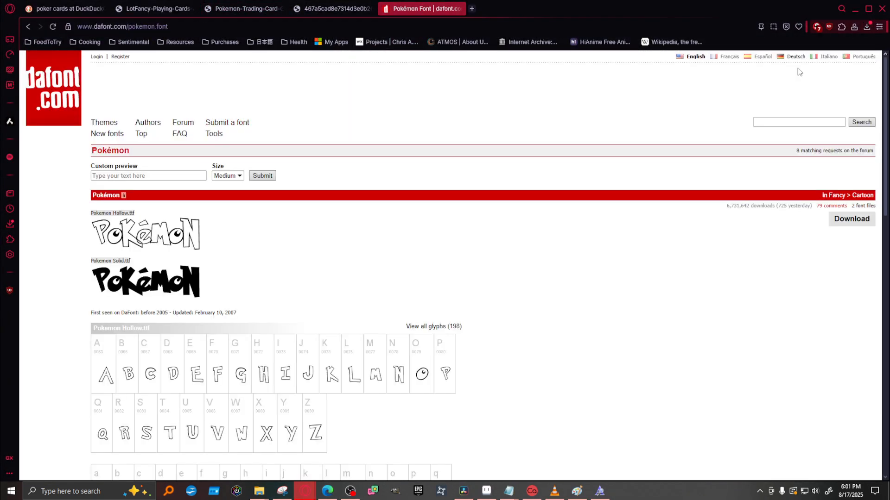
click(810, 121)
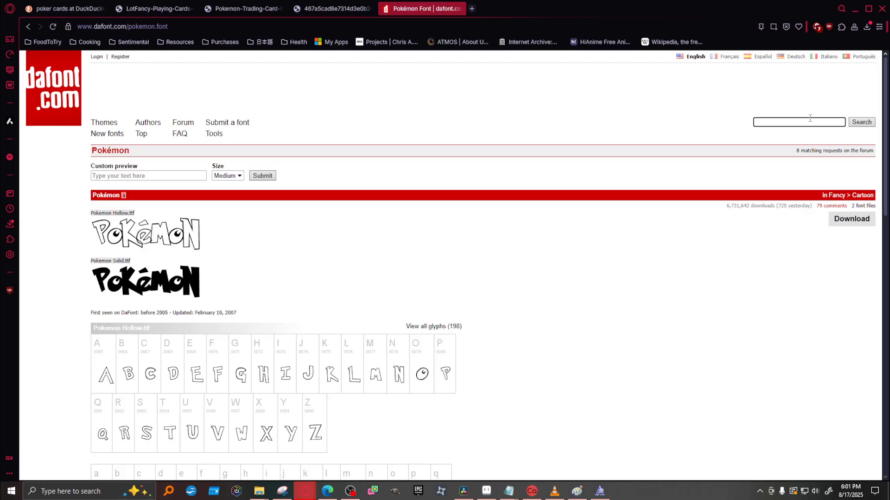
text(poker)
key(Return)
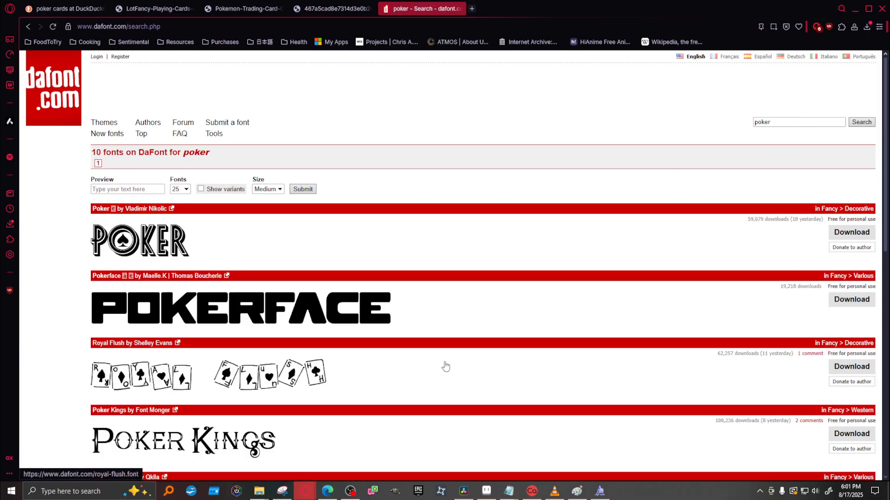
Look through the dafont search results for a poker-style font and its spade design.
scroll(533, 336, down, 4)
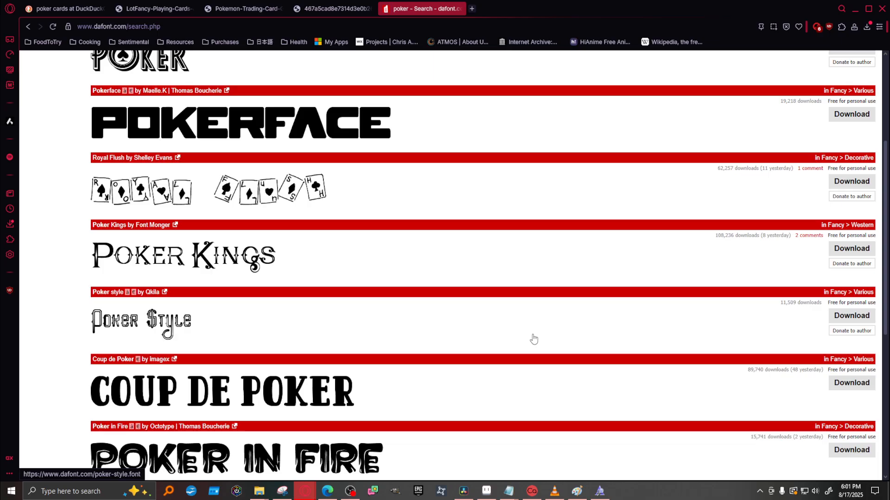
scroll(533, 340, down, 6)
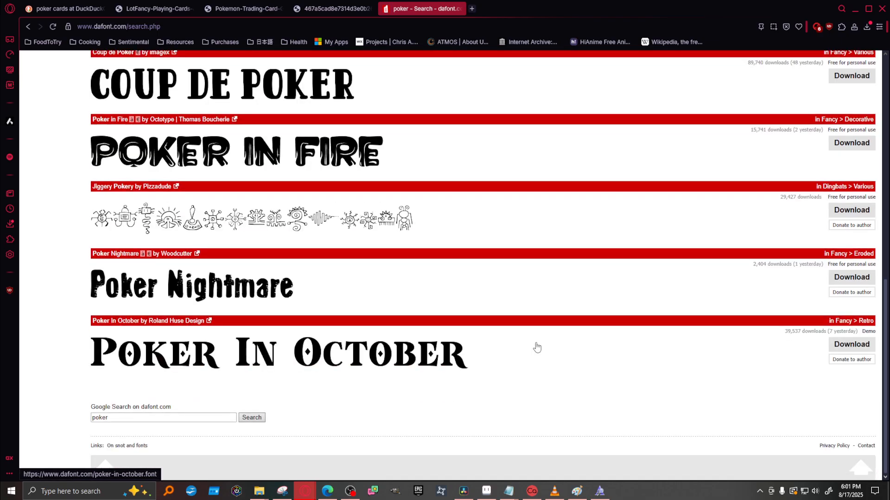
scroll(534, 348, up, 7)
scroll(534, 349, down, 8)
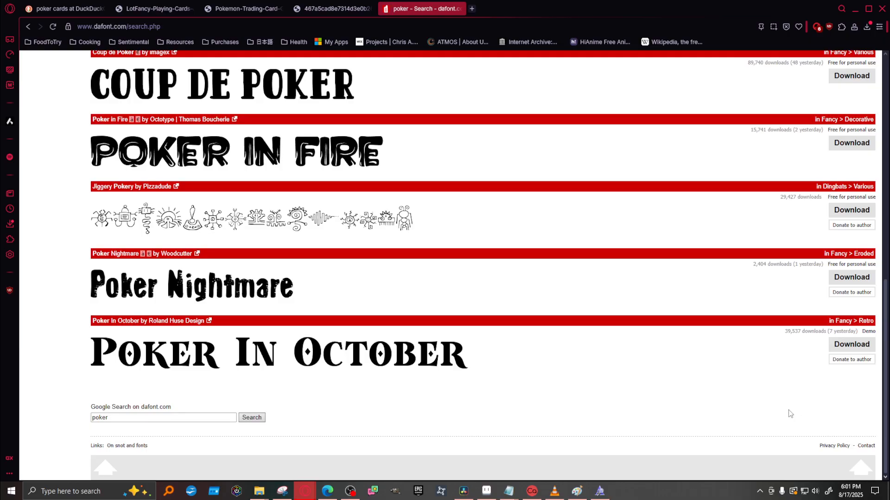
scroll(614, 434, up, 10)
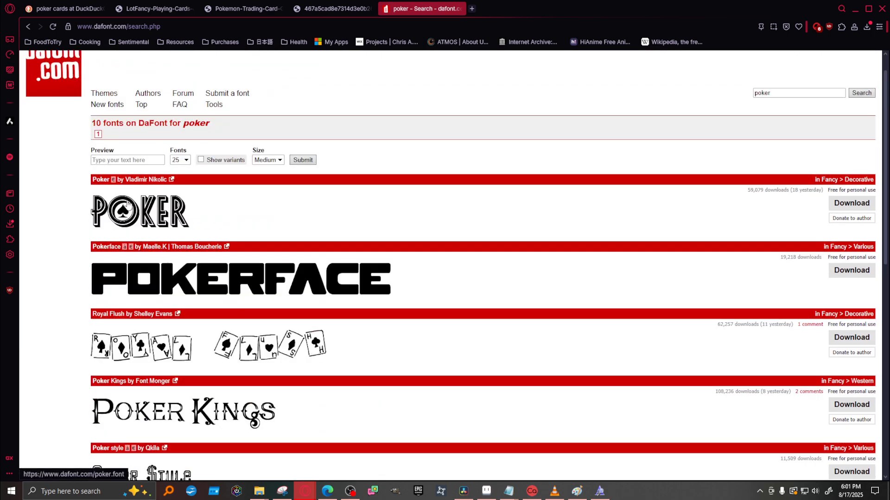
Switch to Aseprite, copy the Poker-Mon lettering, and place the copy below the circle, flipped both vertically and horizontally.
click(854, 9)
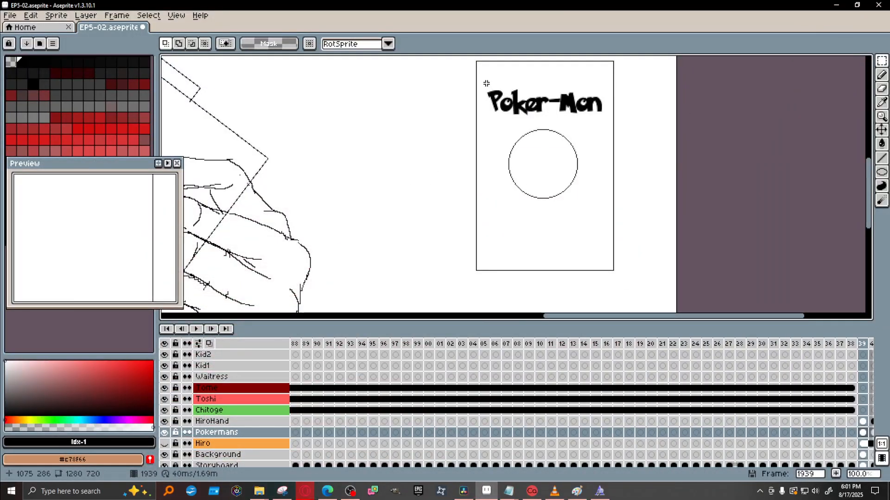
drag(486, 84, 610, 120)
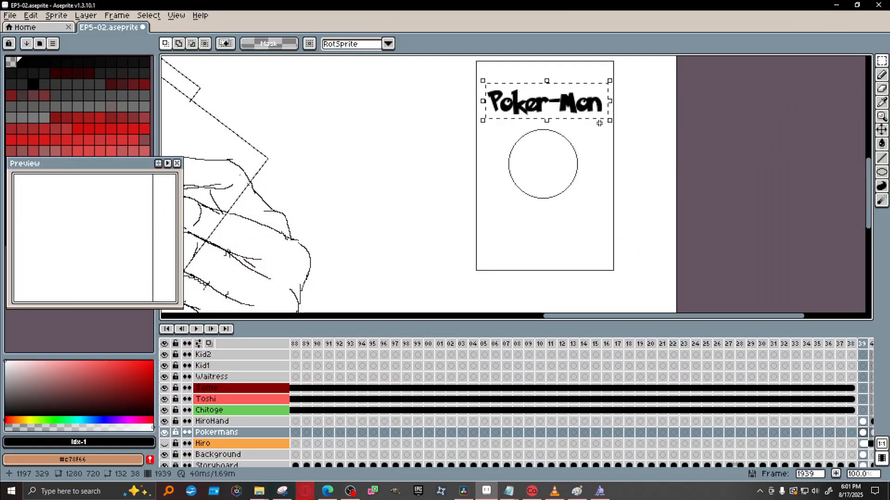
key(ctrl+c)
key(ctrl+v)
drag(560, 107, 563, 243)
key(shift+v)
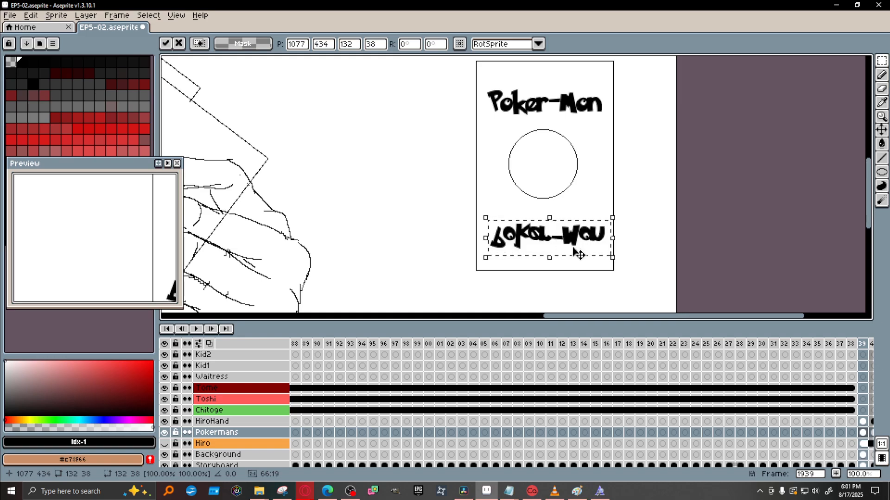
key(shift+h)
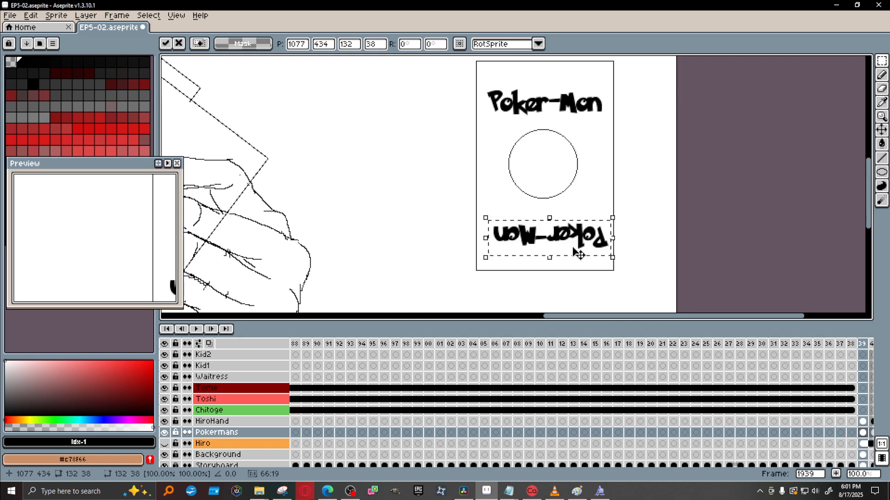
drag(575, 253, 577, 232)
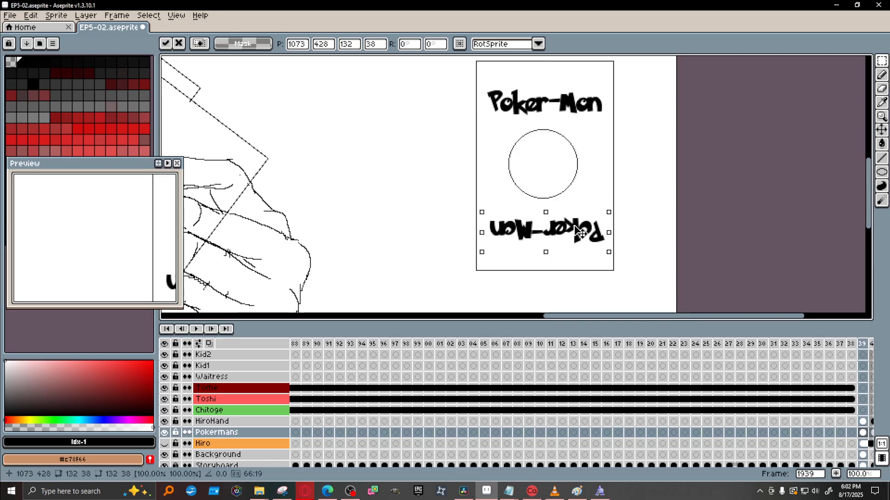
click(605, 293)
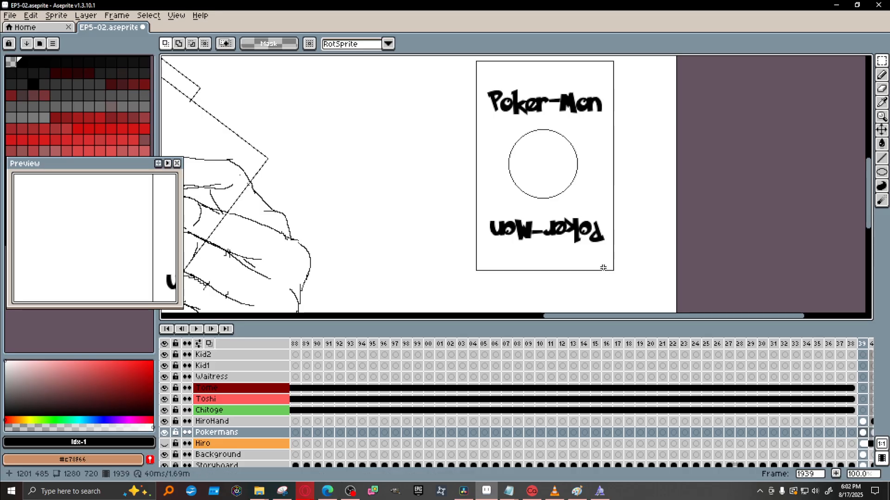
Draw the left half of a small spade with its stem in the upper part of the circle and fill it black.
scroll(550, 171, up, 1)
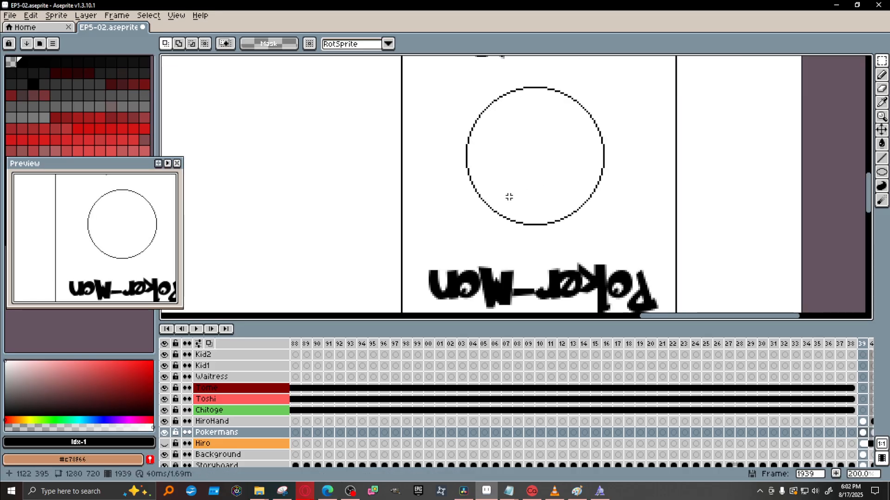
click(883, 75)
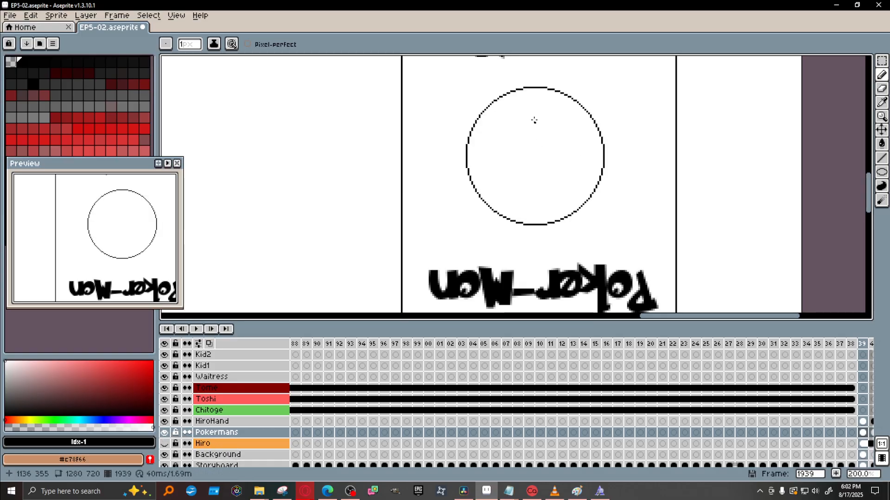
mouse_move(534, 107)
mouse_down()
mouse_move(535, 141)
mouse_move(532, 116)
mouse_move(523, 130)
mouse_move(535, 135)
mouse_move(535, 110)
mouse_move(546, 134)
mouse_move(534, 139)
mouse_move(551, 133)
mouse_up()
key(ctrl+z)
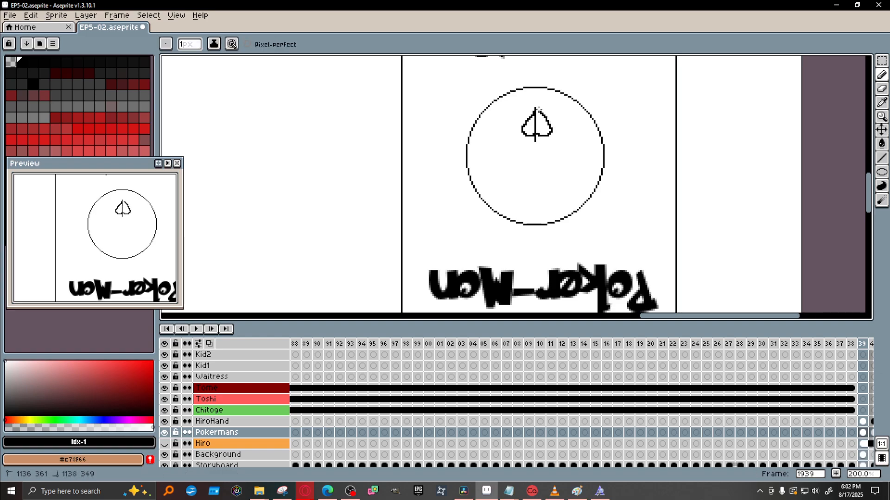
key(ctrl+z)
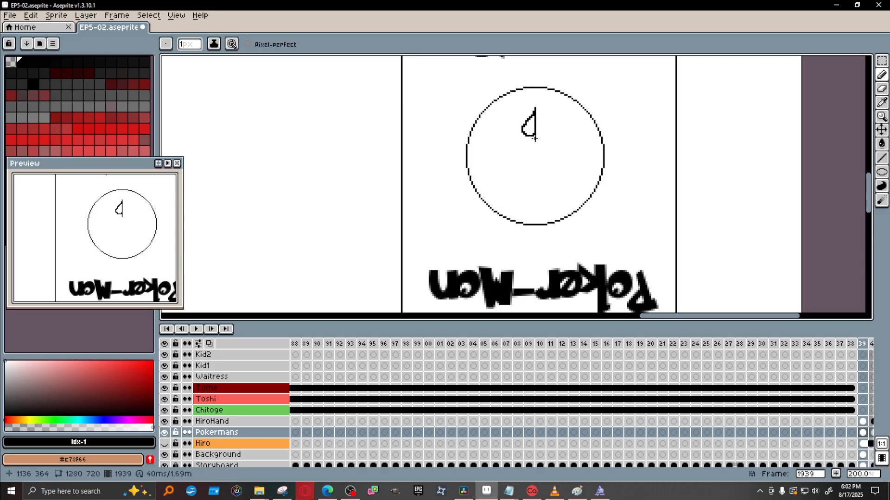
drag(534, 138, 533, 141)
key(g)
click(530, 129)
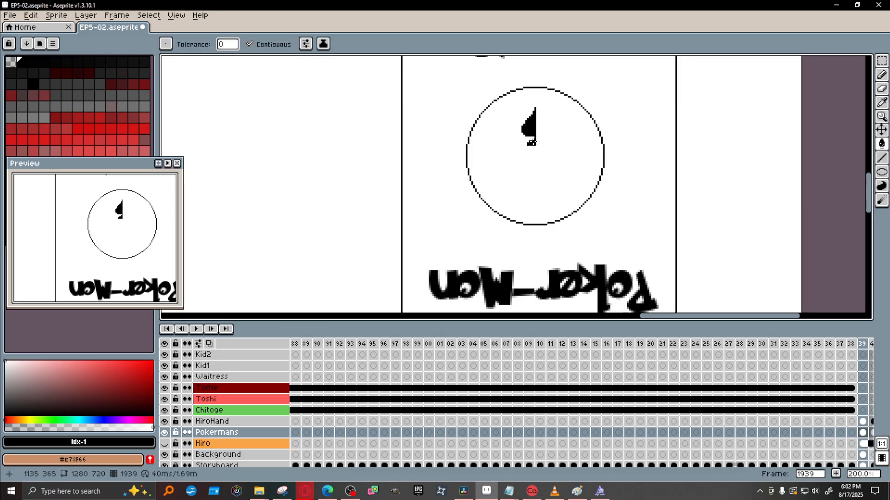
Copy the half spade, flip the copy horizontally, and align it against the original to complete the symmetrical spade.
click(882, 61)
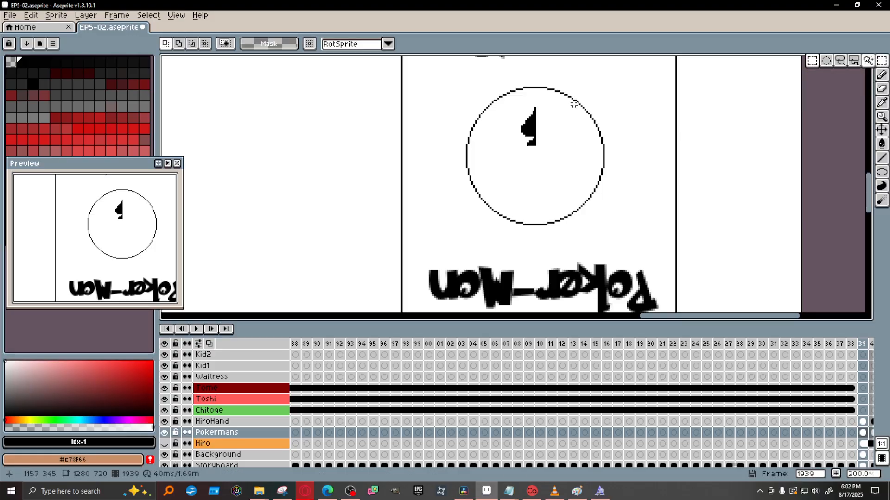
drag(514, 151, 539, 104)
key(ctrl+c)
key(ctrl+v)
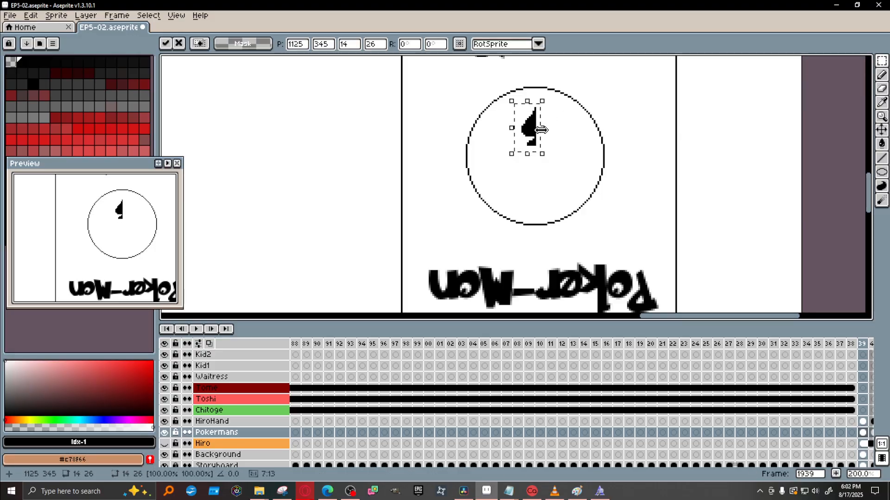
key(shift+h)
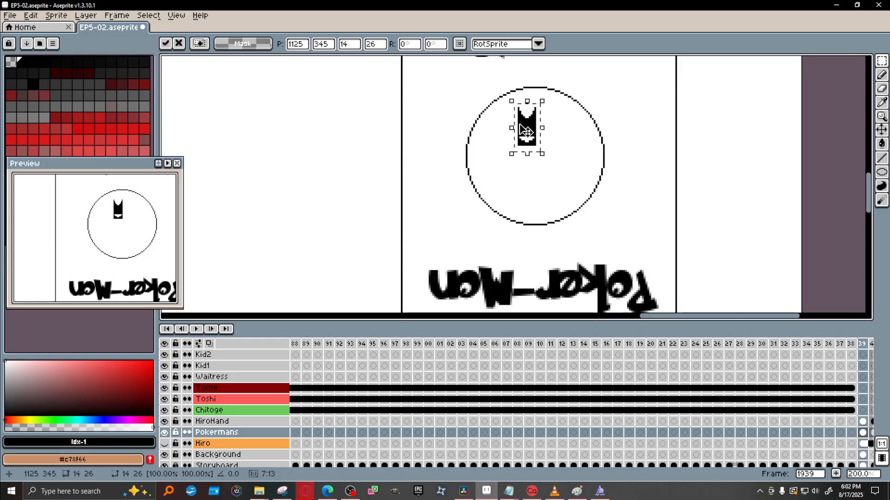
drag(525, 131, 544, 130)
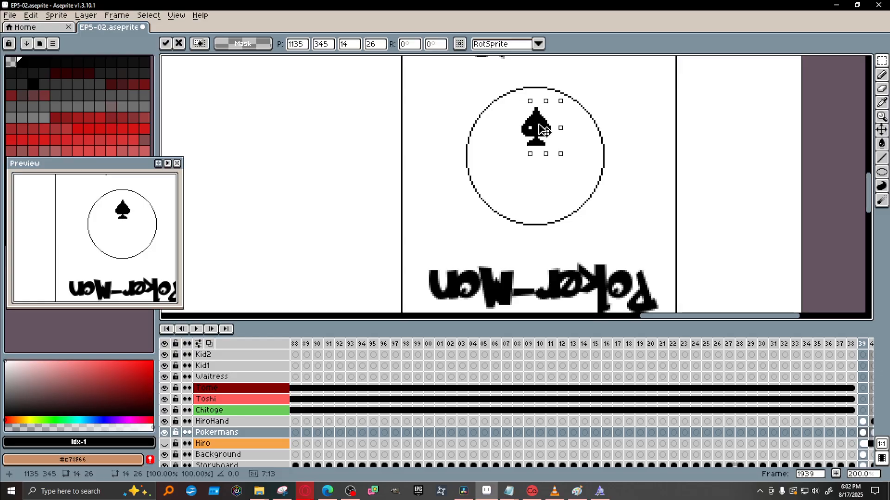
click(580, 256)
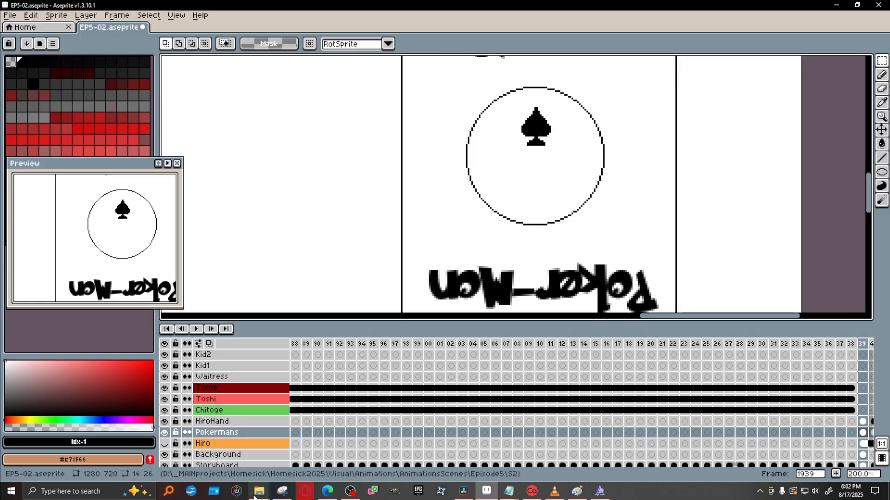
Switch to the dafont results in the Opera browser to compare the spade shapes, and return to Aseprite.
mouse_move(306, 493)
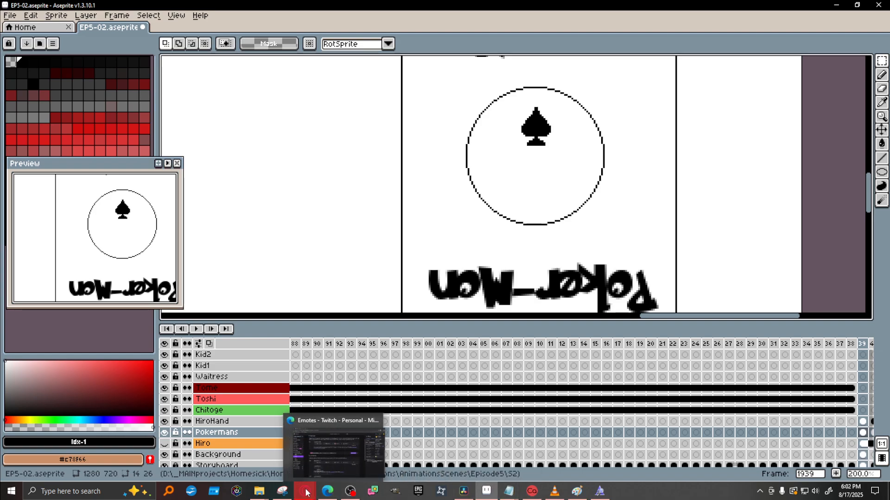
click(472, 458)
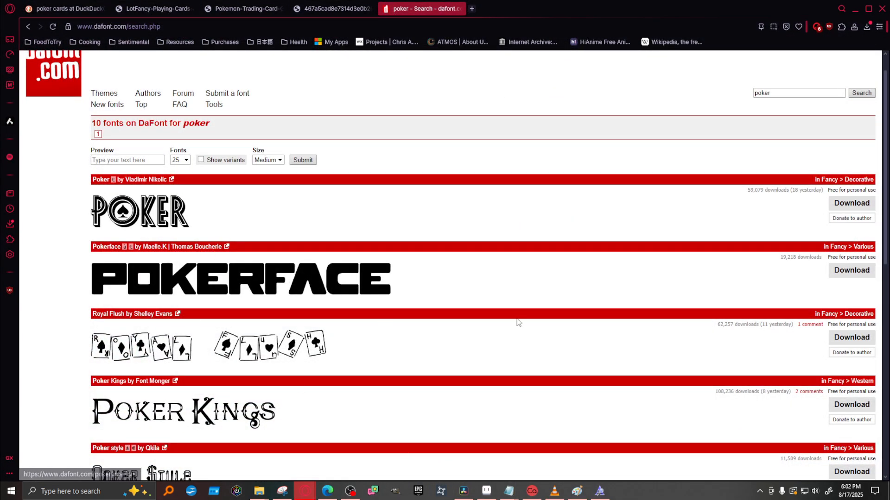
key(alt+Tab)
Widen the bottom edge of the spade's base with the pencil at both ends.
click(881, 75)
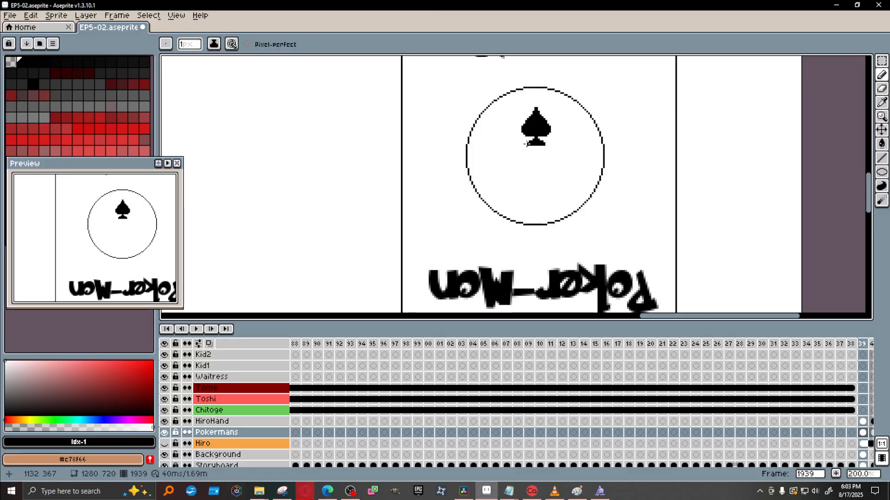
click(546, 145)
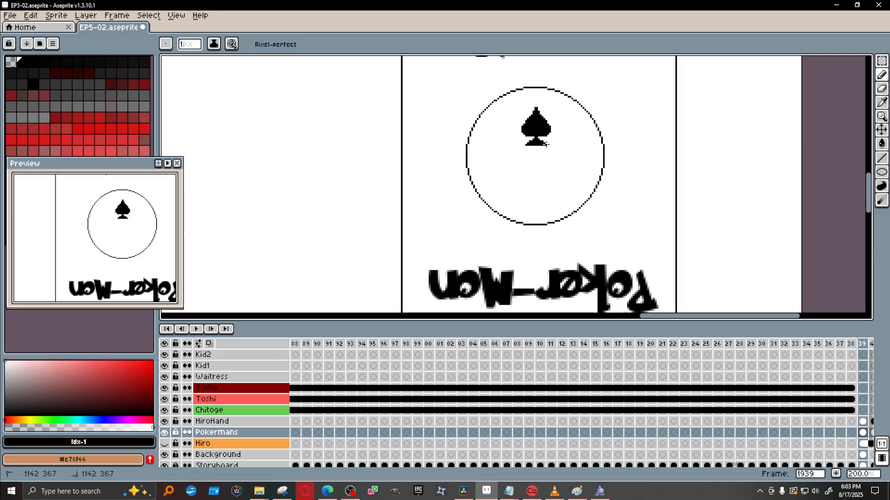
key(ctrl+z)
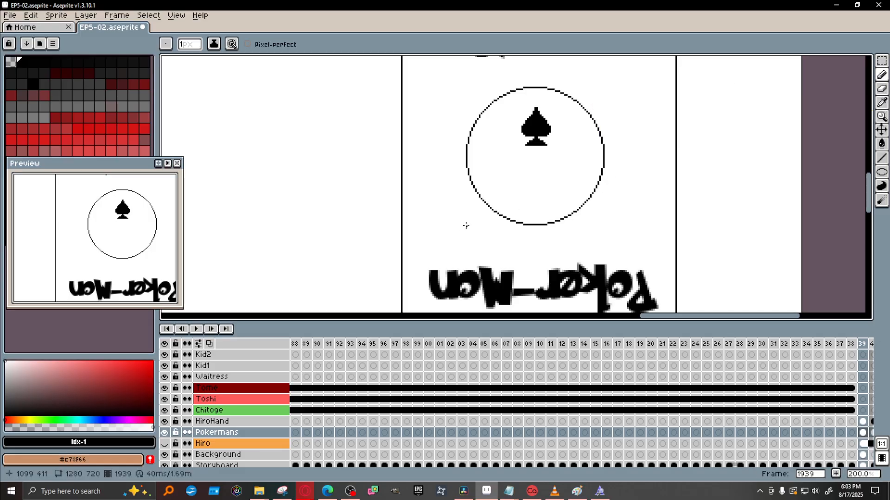
Switch to the Opera browser, open the Poker font's page on dafont, and examine the spades in its sample artwork.
key(alt+Tab)
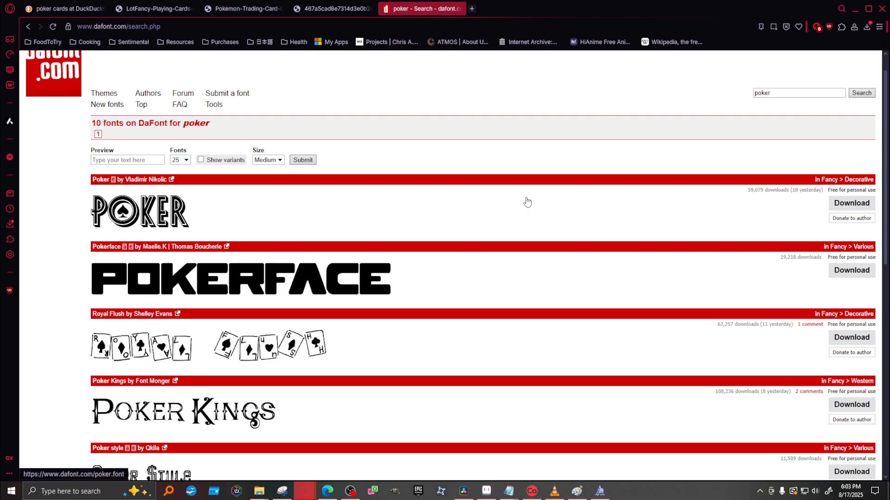
scroll(237, 417, down, 5)
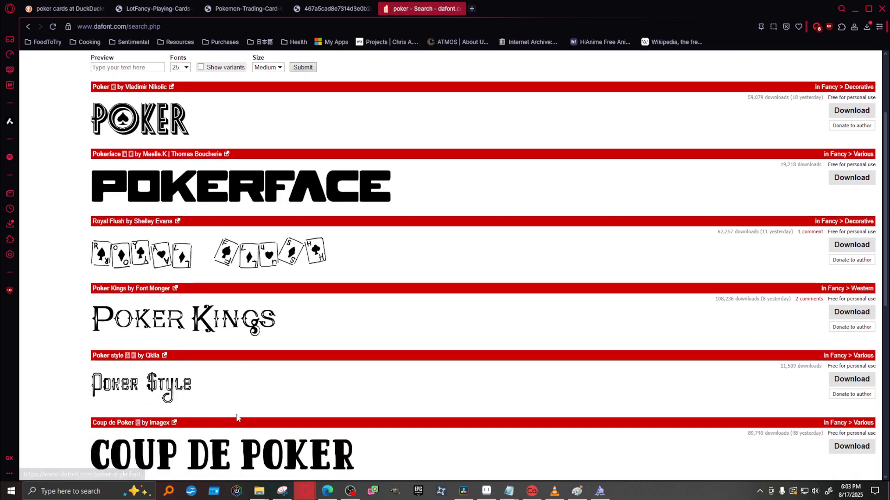
scroll(236, 414, down, 5)
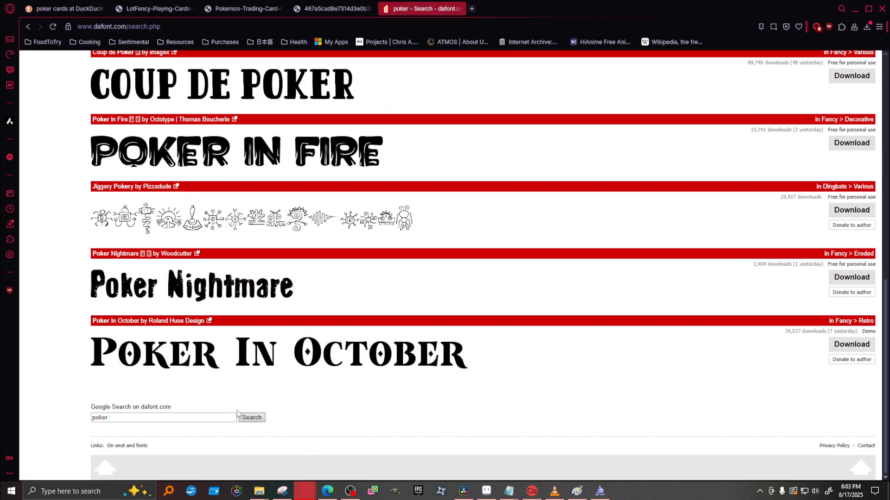
scroll(415, 368, up, 10)
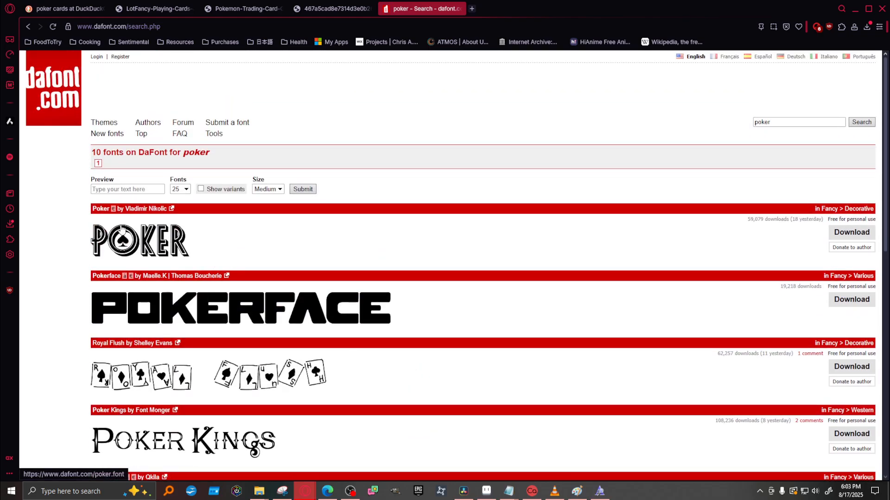
click(128, 239)
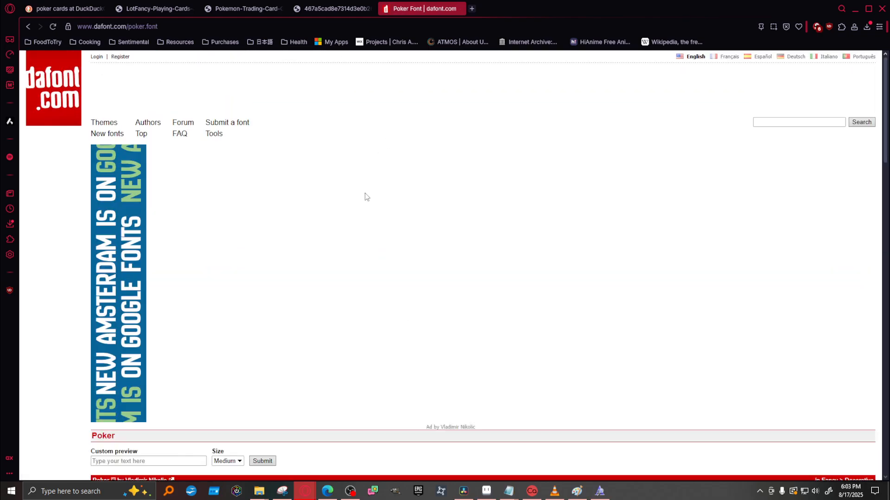
scroll(139, 237, down, 10)
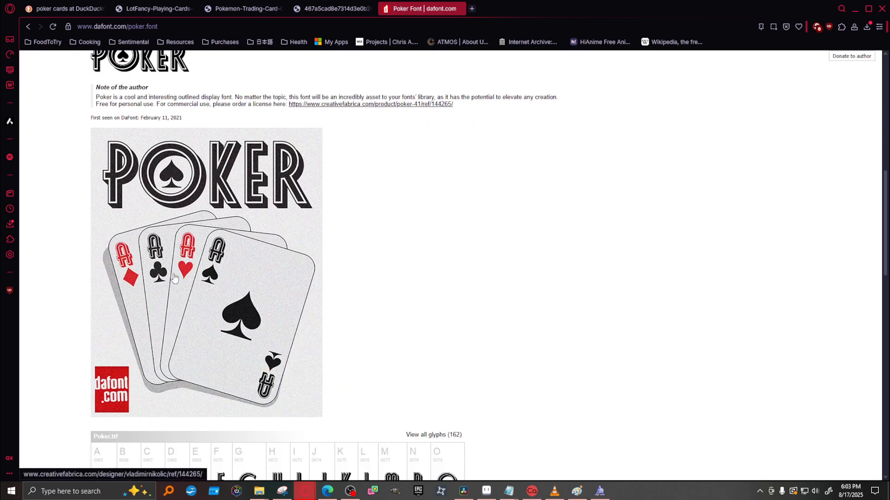
Switch back to Aseprite and carve notches beside the spade's stem with a 1 px eraser.
key(alt+Tab)
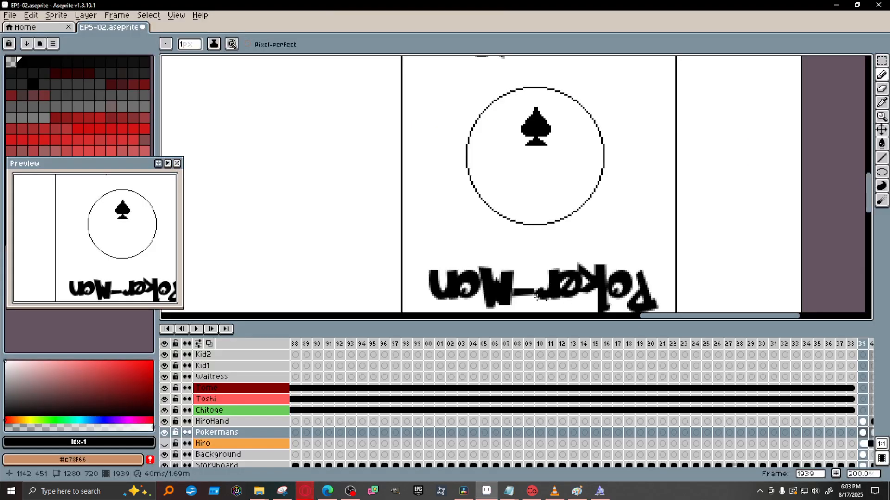
click(885, 91)
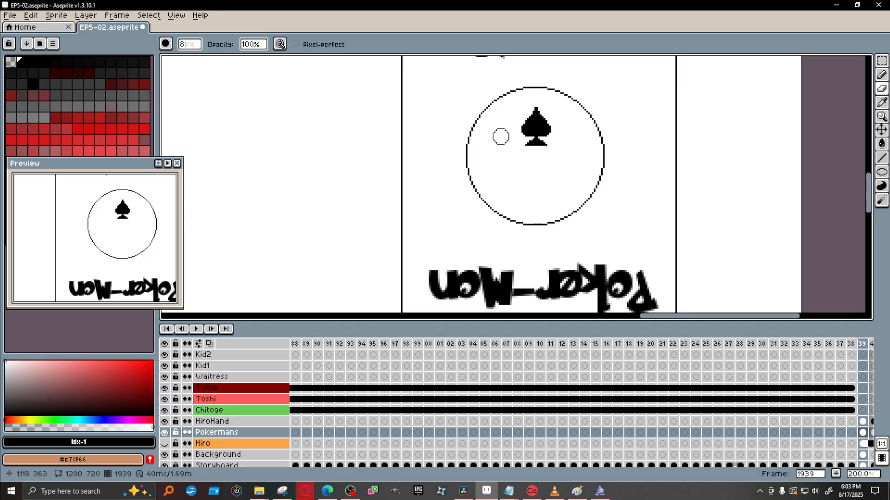
scroll(546, 134, up, 3)
click(189, 44)
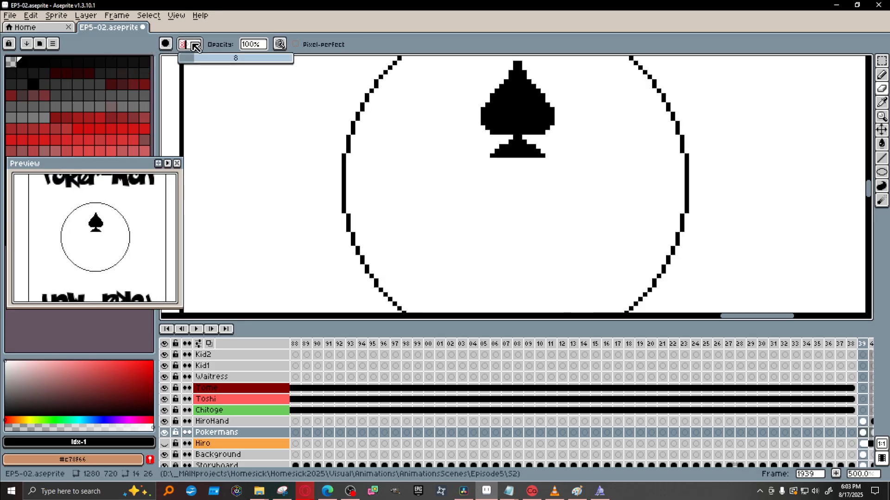
text(1)
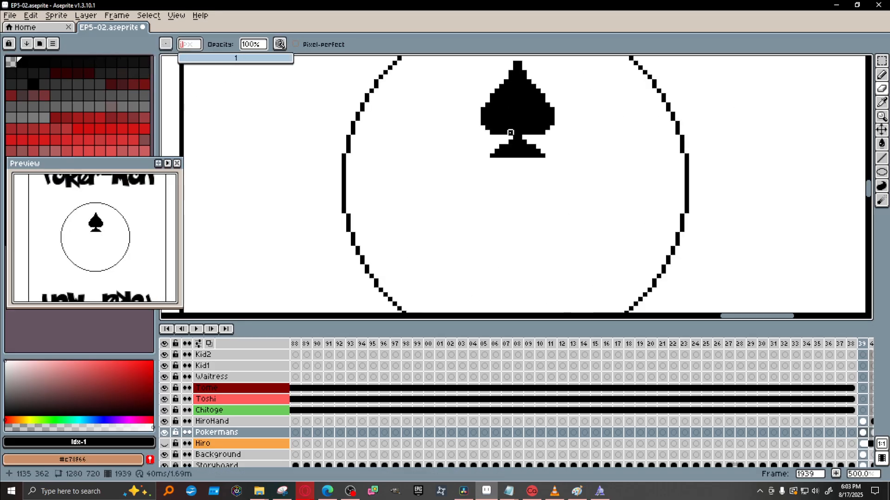
key(Return)
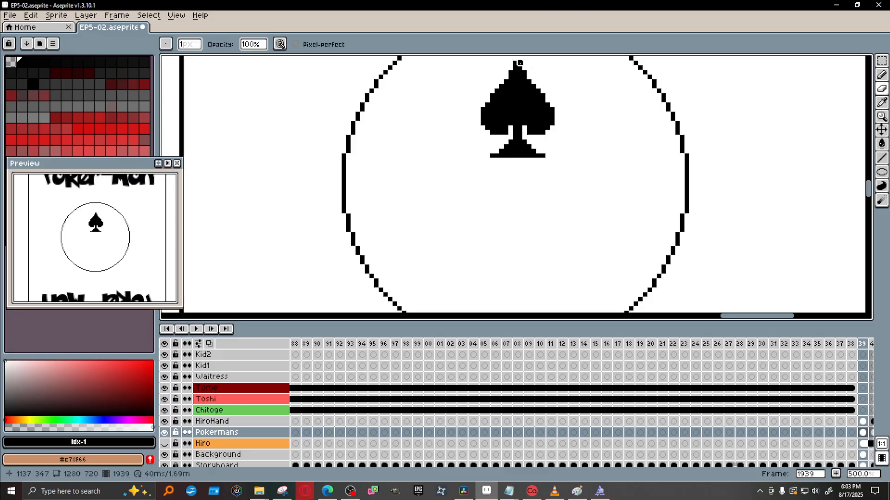
scroll(520, 110, down, 1)
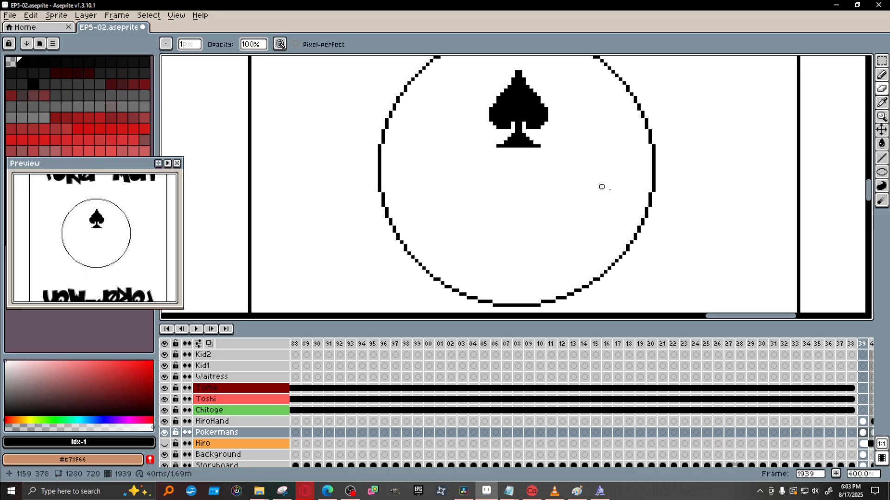
Pencil a club's base, stem and the start of its top lobe in the lower part of the circle.
click(881, 75)
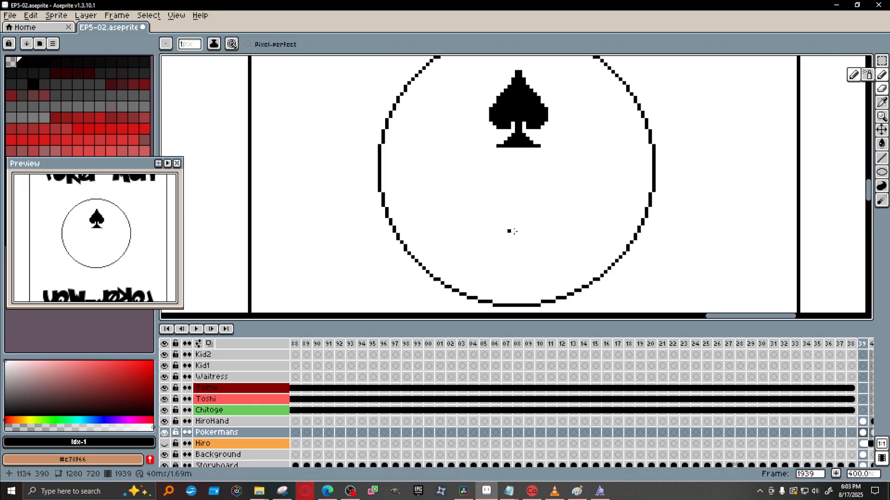
mouse_move(520, 253)
mouse_down()
mouse_move(520, 271)
mouse_move(501, 273)
mouse_move(540, 272)
mouse_move(509, 268)
mouse_move(528, 264)
mouse_up()
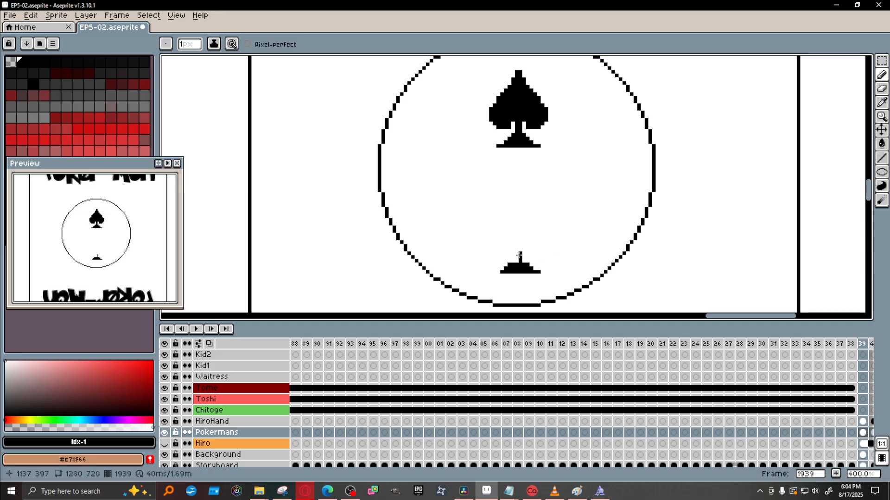
click(518, 260)
mouse_move(520, 250)
mouse_down()
mouse_move(513, 218)
mouse_move(514, 237)
mouse_move(526, 232)
mouse_move(513, 229)
mouse_up()
Check the club in the Poker font artwork in Opera, return to Aseprite, and trim the club's base with the eraser.
key(alt+Tab)
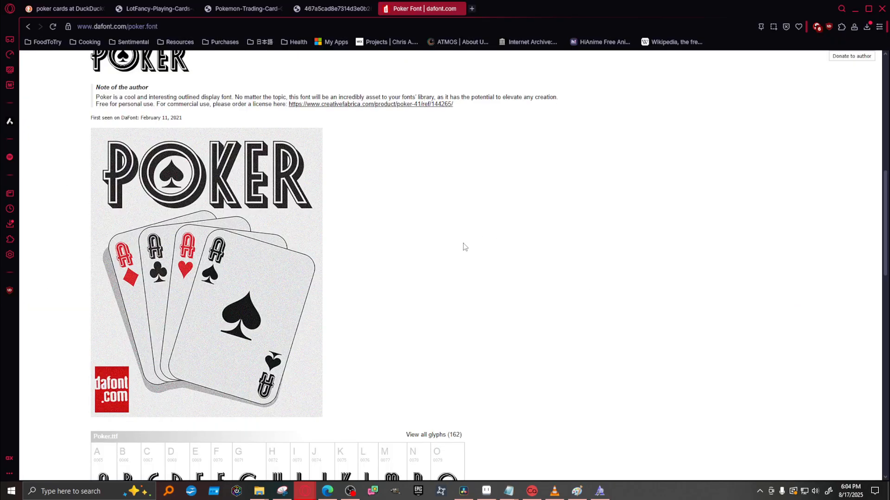
key(alt+Tab)
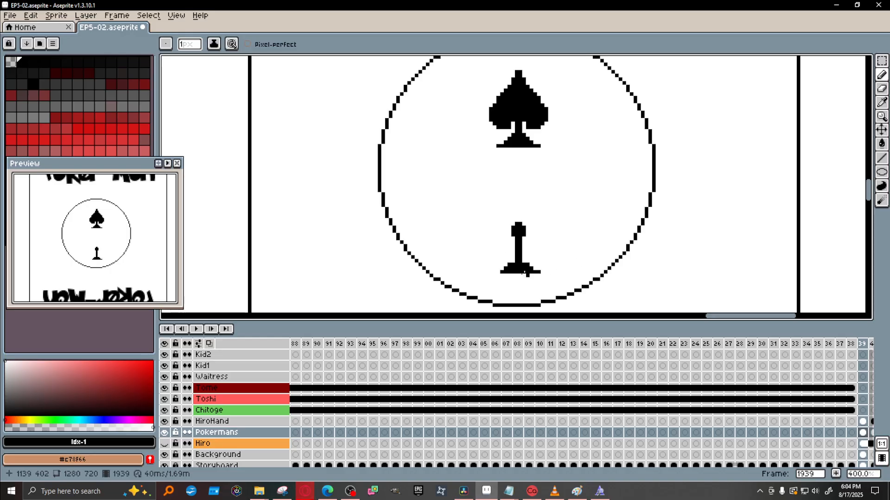
key(e)
click(509, 265)
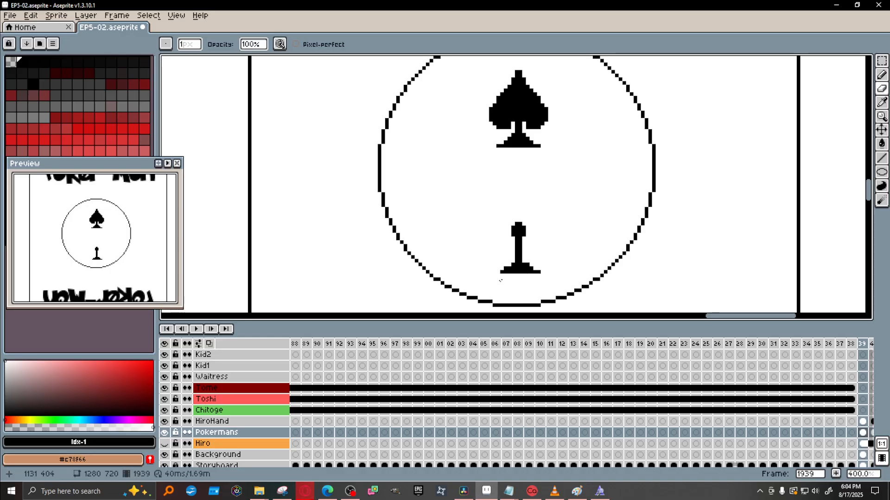
click(505, 271)
click(504, 268)
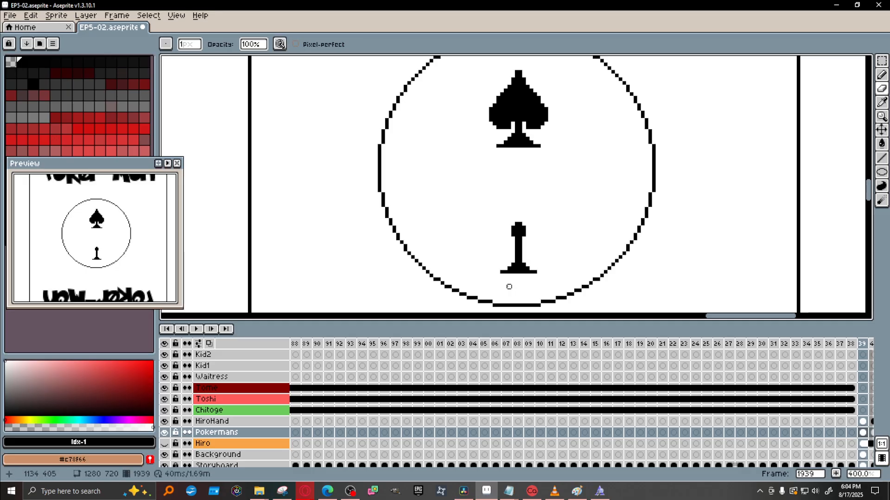
Widen the club's top lobe and draw its left lobe joined to the stem with the pencil.
key(b)
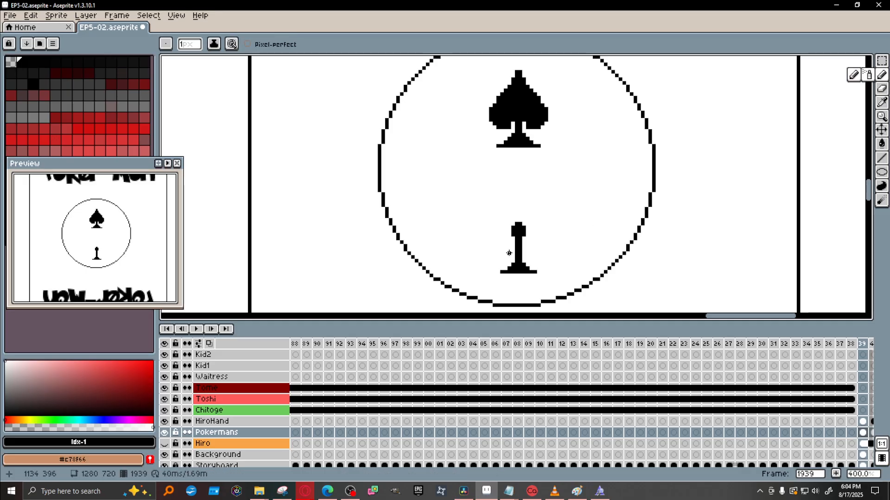
click(509, 233)
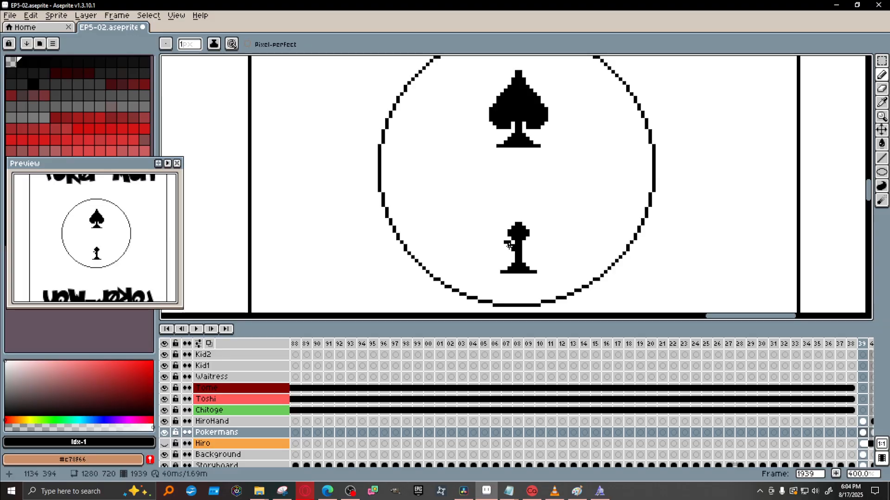
click(506, 247)
click(502, 248)
click(501, 244)
mouse_move(501, 246)
mouse_down()
mouse_move(523, 263)
mouse_move(507, 239)
mouse_up()
click(502, 242)
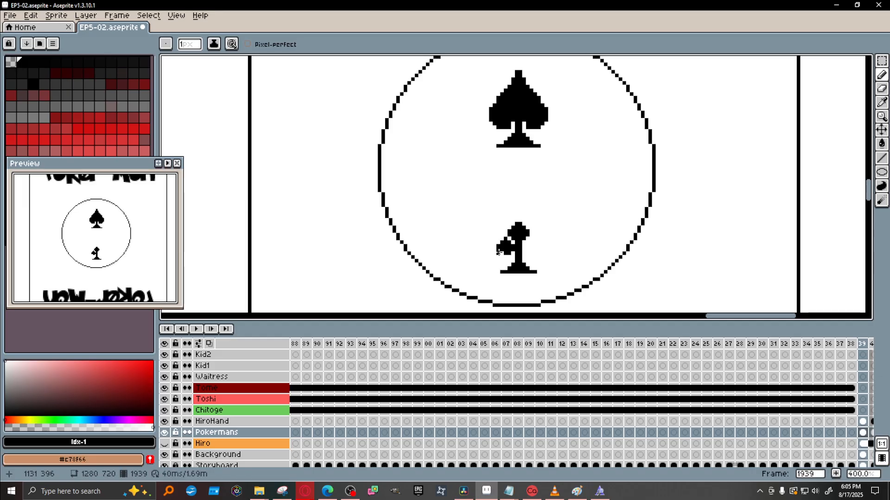
scroll(528, 246, down, 2)
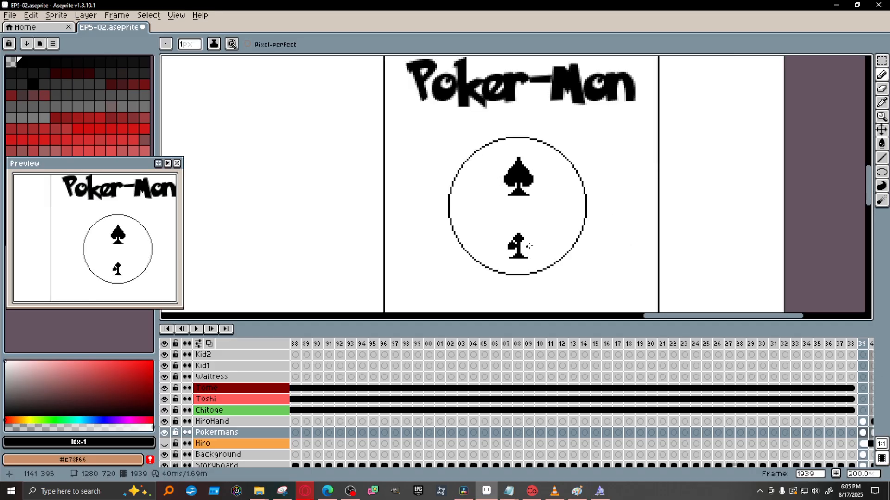
scroll(548, 246, up, 2)
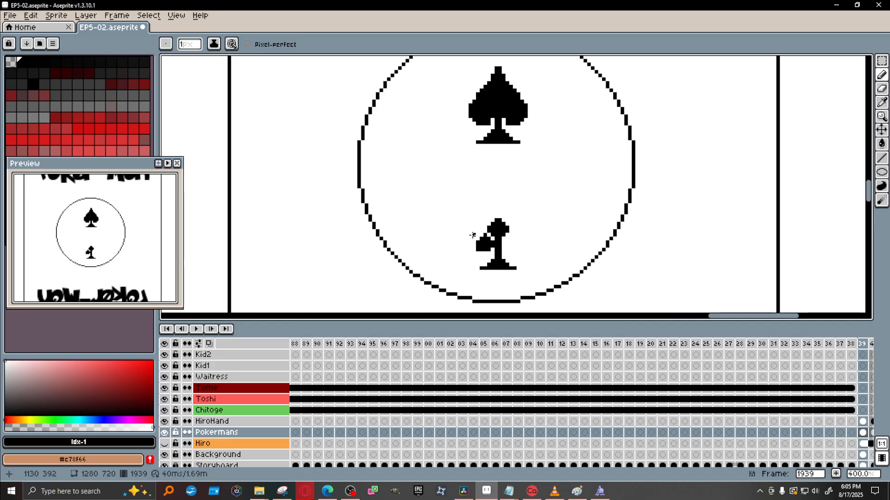
Round off the club's left lobe and thin its connection to the stem by erasing pixels.
key(e)
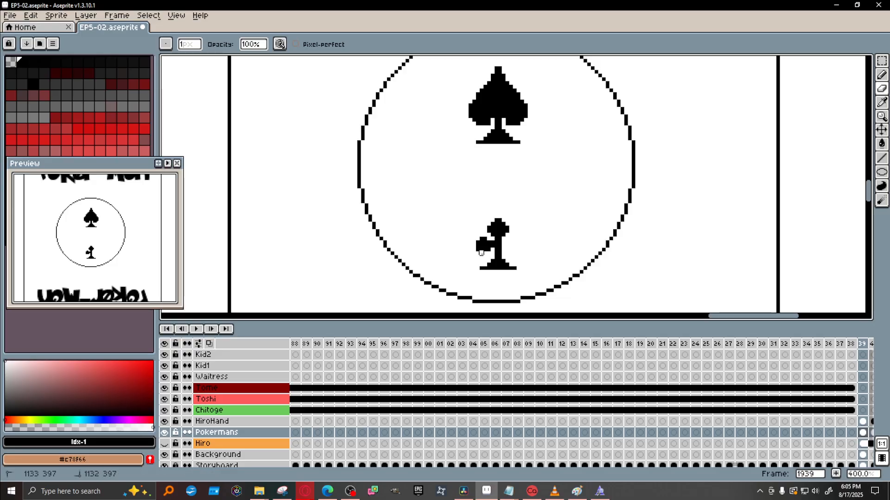
key(e)
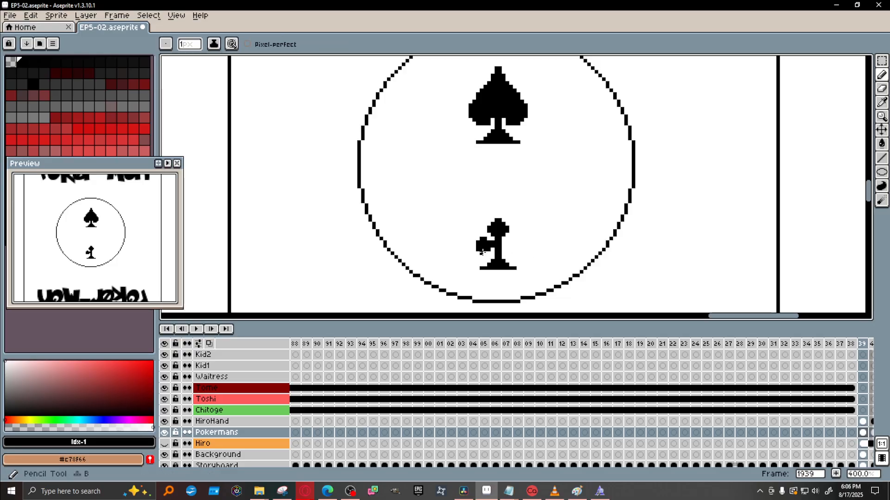
scroll(513, 250, down, 2)
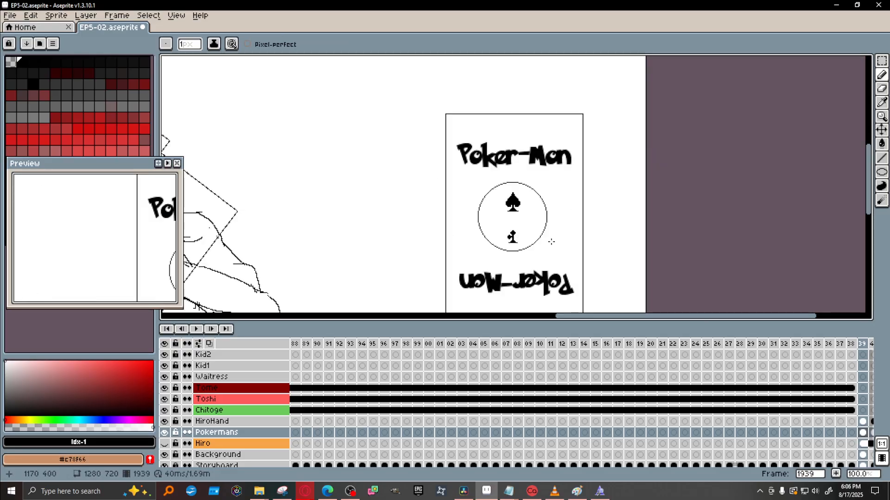
scroll(541, 243, up, 2)
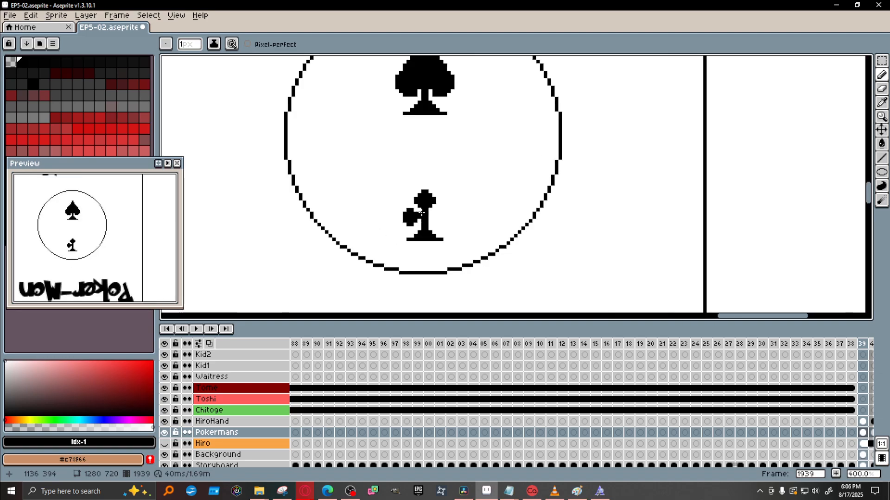
key(b)
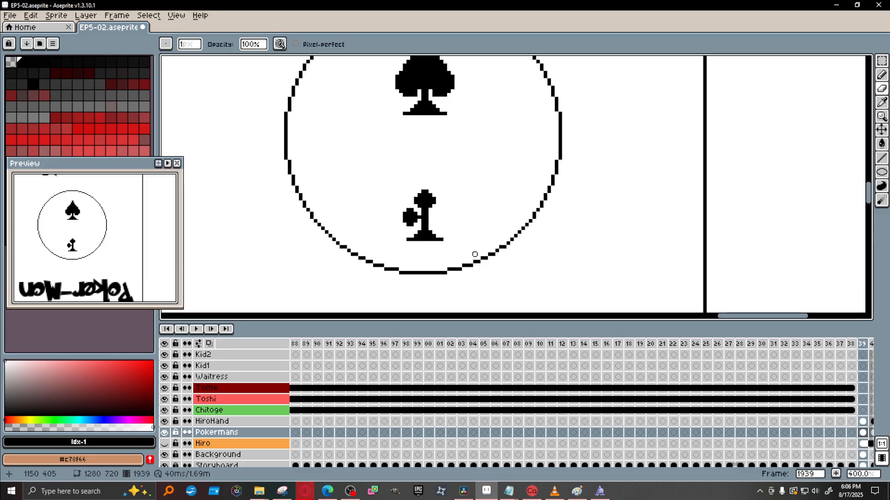
Add a row of pencil pixels along the underside of the club's left lobe.
click(882, 74)
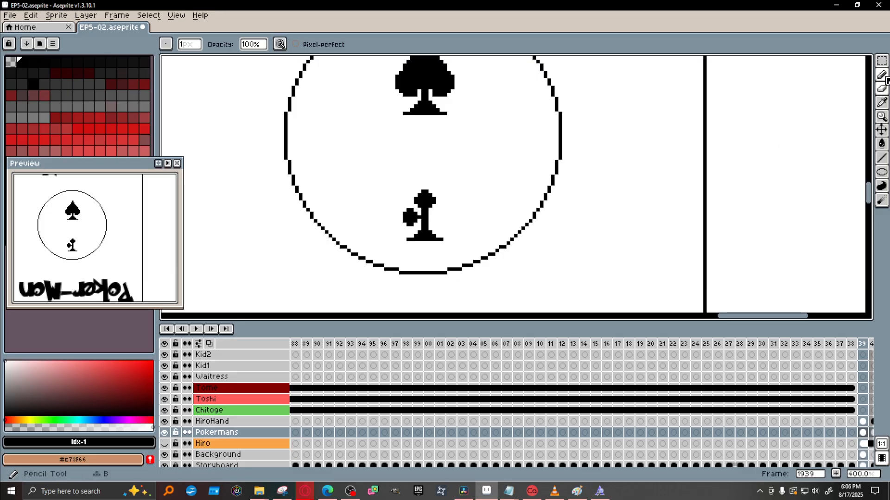
drag(409, 225, 413, 226)
click(416, 225)
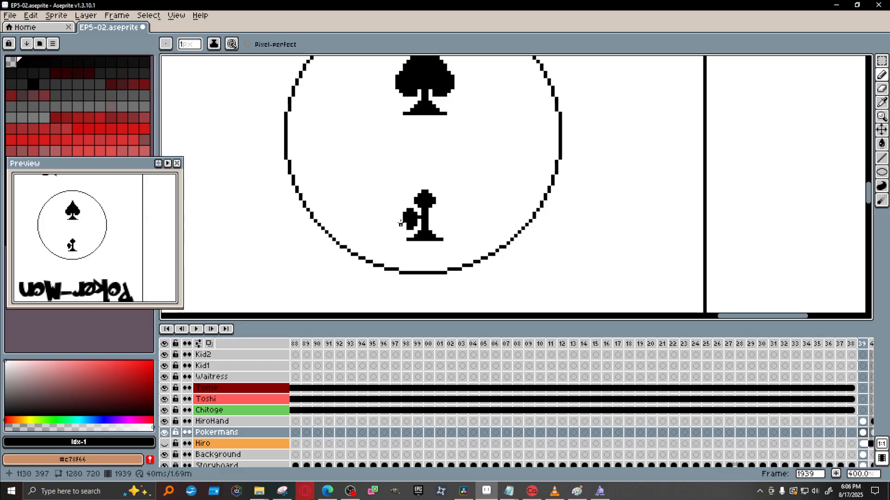
click(404, 225)
scroll(443, 231, down, 4)
scroll(441, 233, up, 1)
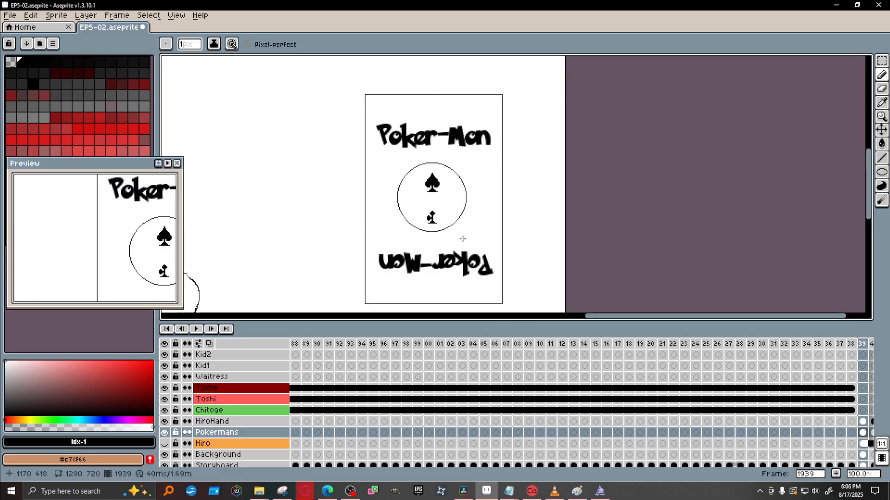
Compare the club with the Poker font artwork in Opera, return to Aseprite, and extend the left lobe's outer edge with the pencil.
scroll(415, 216, up, 2)
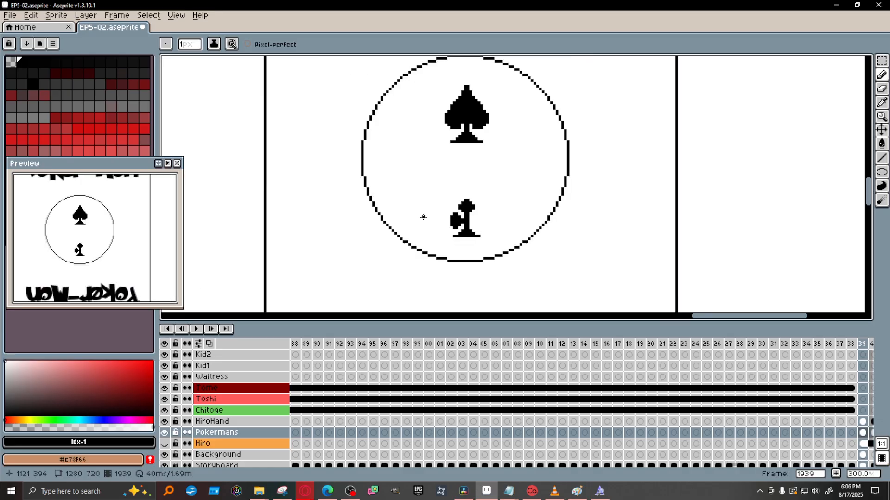
scroll(423, 217, up, 3)
key(alt+Tab)
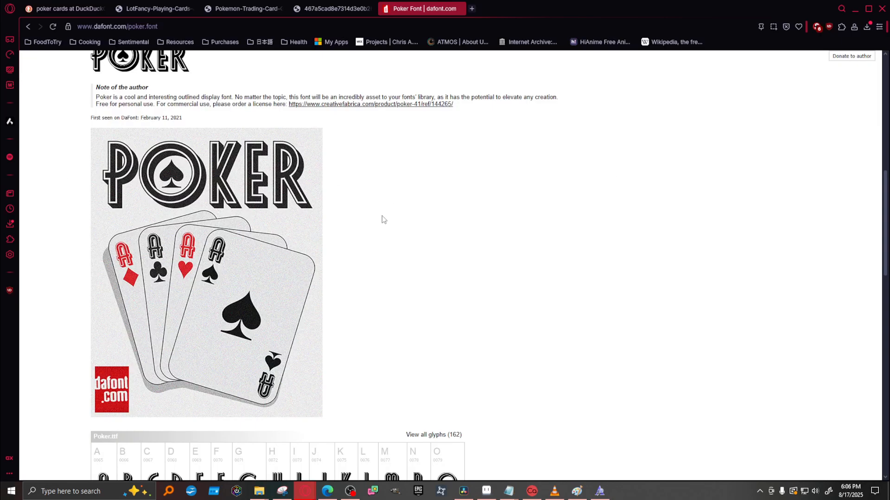
key(alt+Tab)
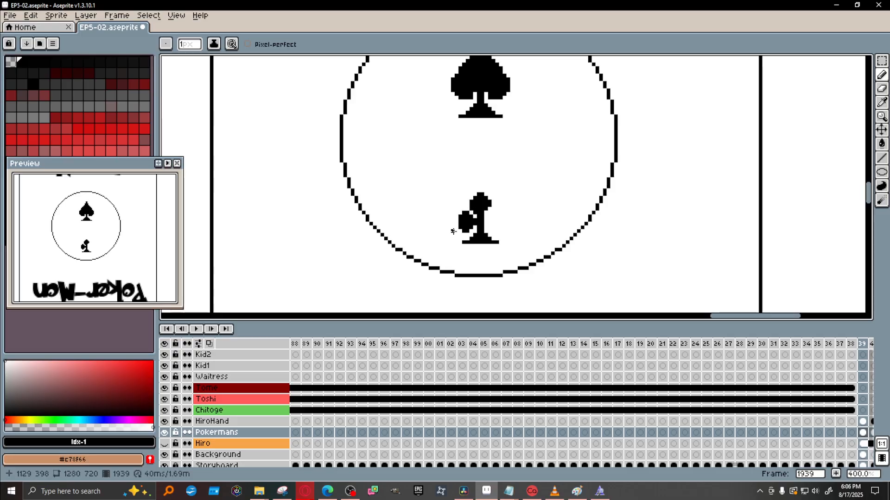
drag(456, 224, 457, 220)
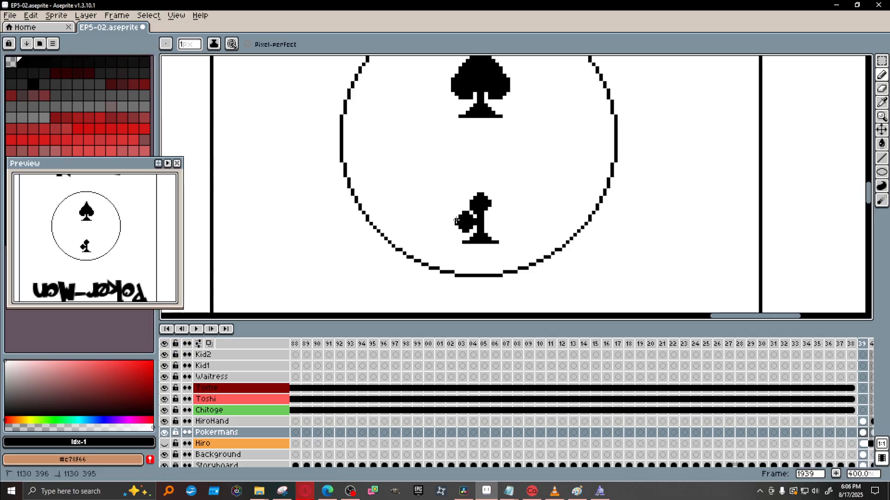
scroll(514, 211, down, 2)
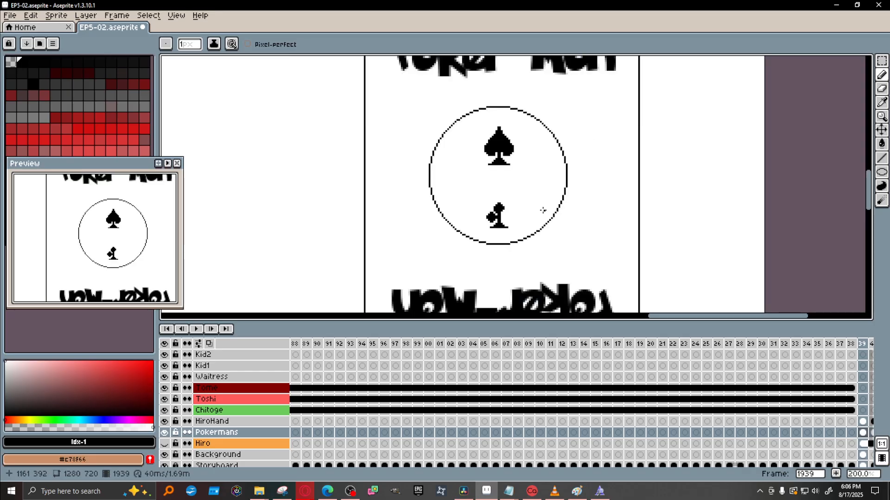
Draw the club's right lobe with the pencil to mirror the left one and complete the symbol.
scroll(510, 207, up, 3)
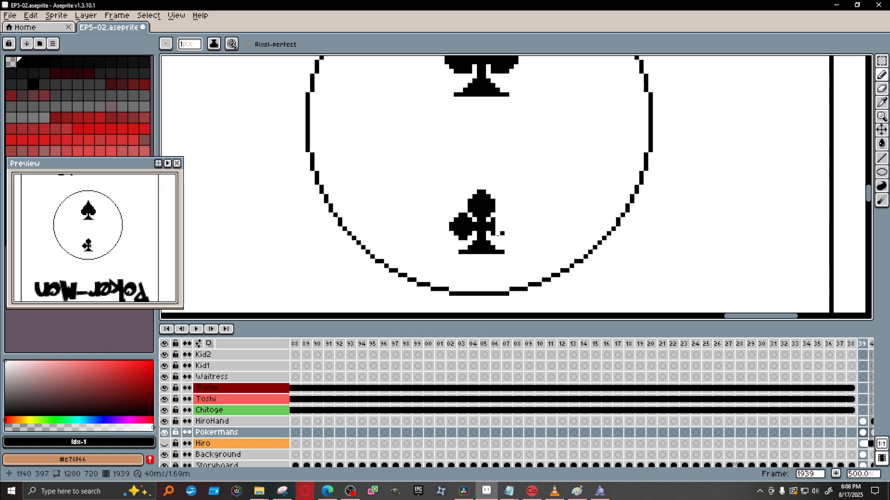
mouse_move(497, 234)
mouse_down()
mouse_move(499, 216)
mouse_move(503, 224)
mouse_up()
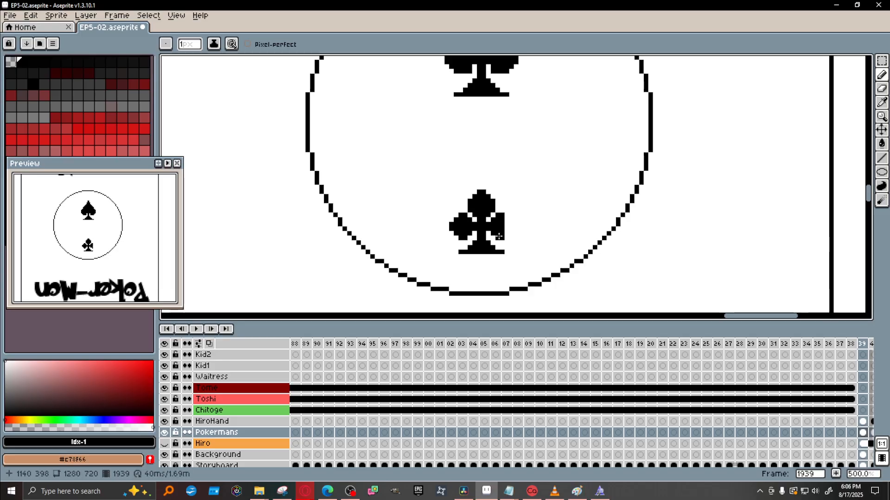
drag(507, 229, 512, 223)
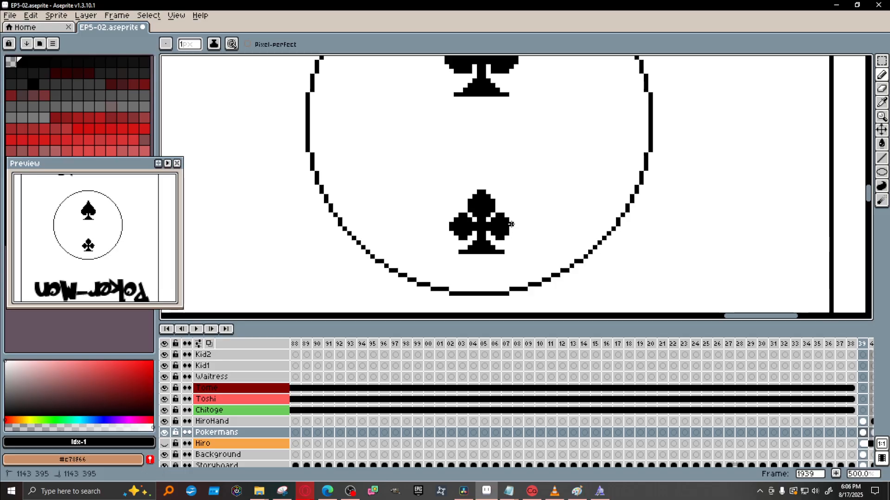
scroll(558, 218, down, 4)
scroll(575, 218, up, 1)
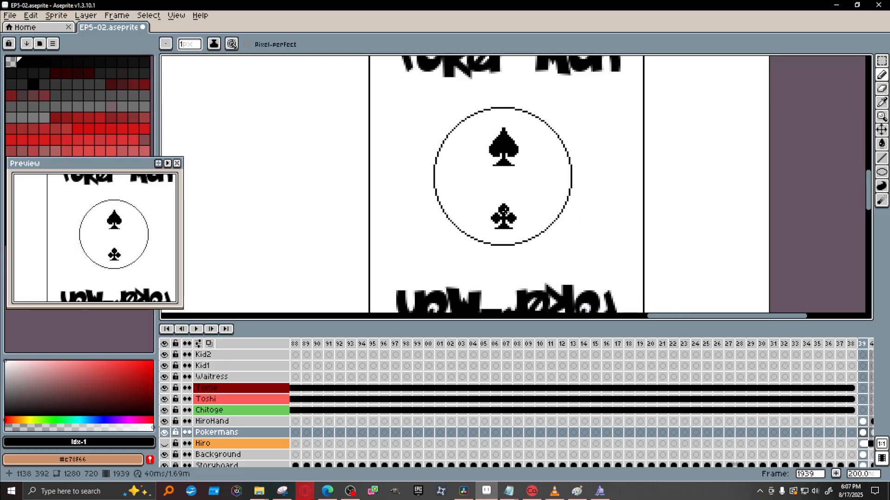
scroll(512, 213, up, 3)
scroll(511, 213, down, 2)
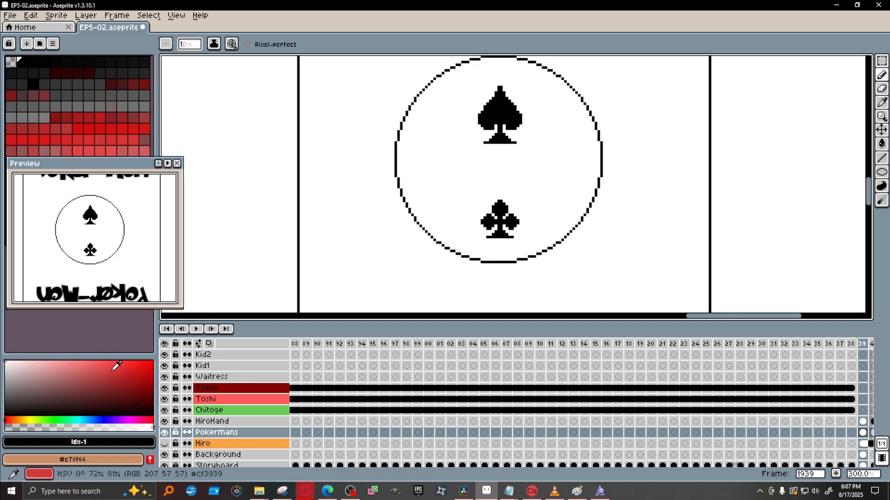
Set the foreground colour to pure red (HSV 0, 100, 100) and move the club to the left side of the circle.
drag(114, 371, 198, 360)
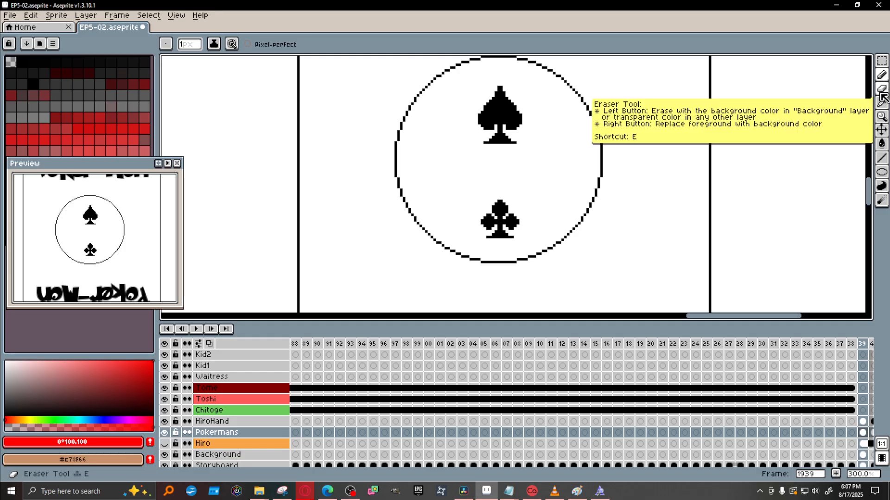
click(882, 61)
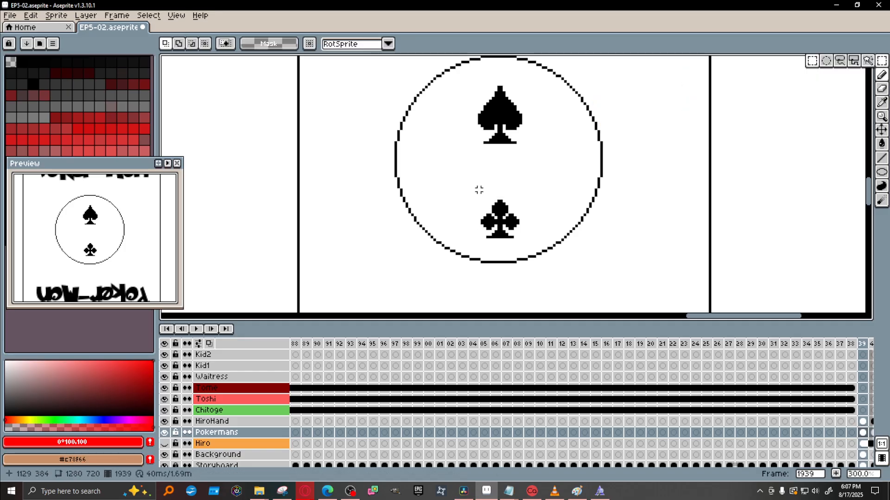
mouse_move(463, 188)
mouse_down()
mouse_move(537, 257)
mouse_move(453, 204)
mouse_move(432, 181)
mouse_up()
click(527, 146)
Place a copy of the spade directly below the original, inside the lower part of the circle.
drag(471, 149, 540, 78)
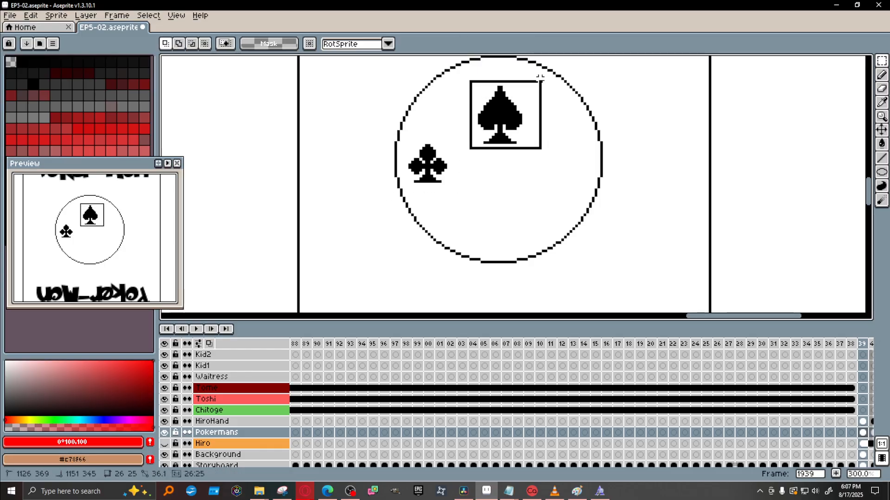
drag(519, 122, 524, 238)
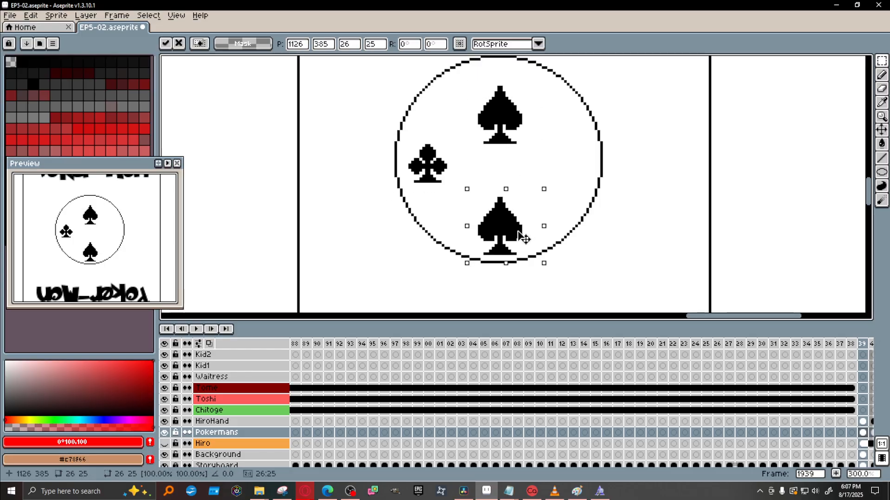
click(677, 230)
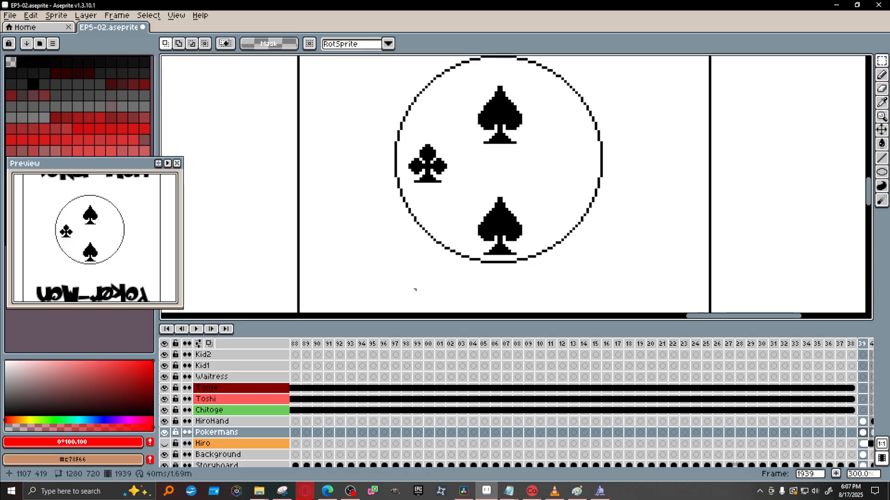
Fill the lower spade copy with red and erase its stem and base to turn it into an upside-down heart.
click(881, 143)
click(508, 223)
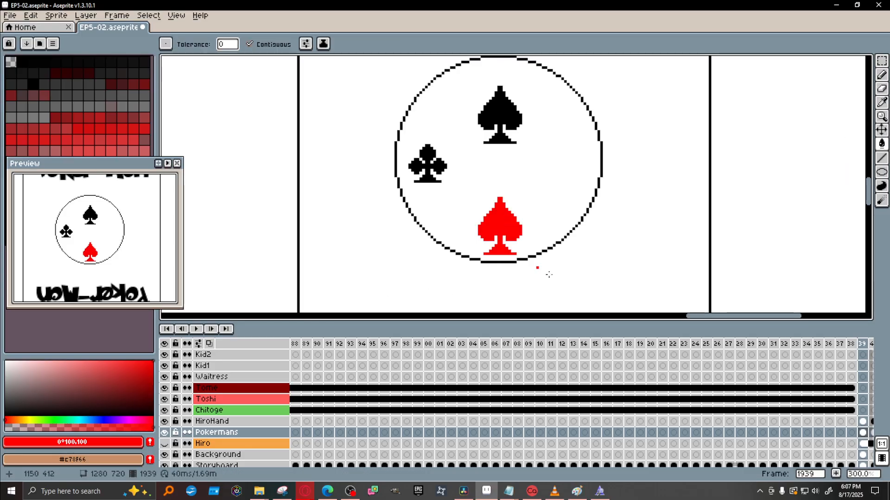
click(882, 74)
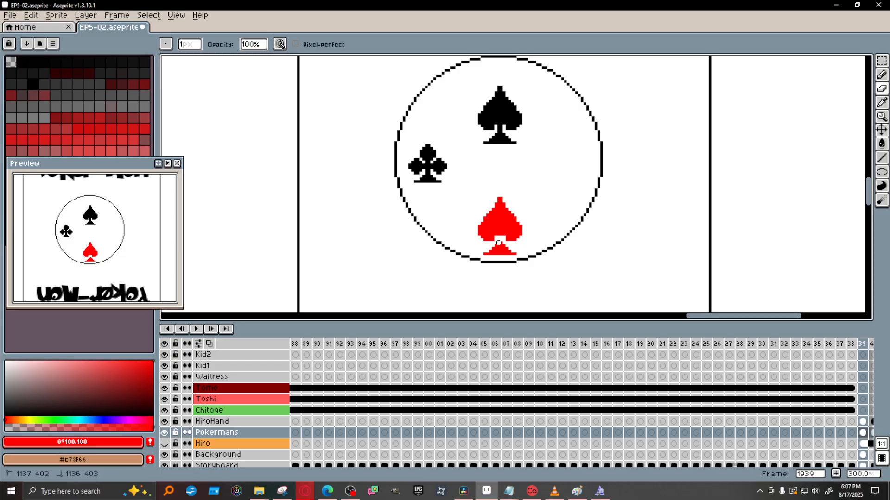
mouse_move(498, 243)
mouse_down()
mouse_move(499, 242)
mouse_move(485, 251)
mouse_move(494, 248)
mouse_up()
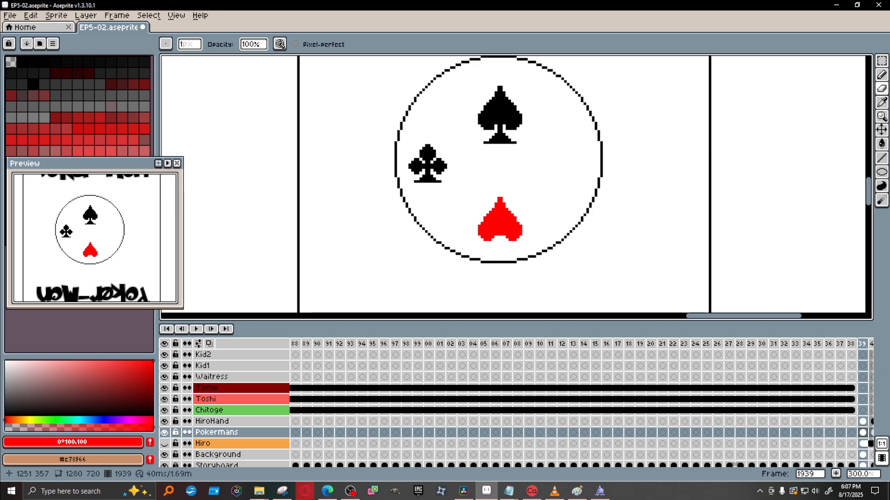
click(882, 74)
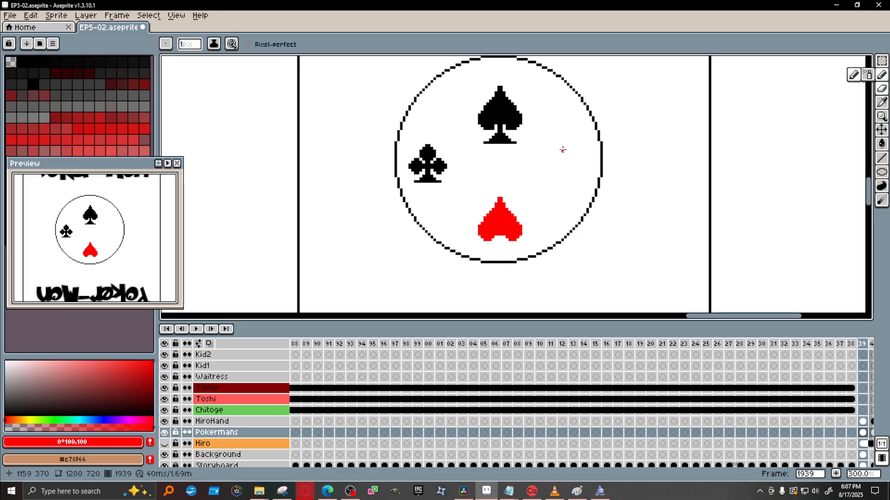
drag(563, 150, 565, 189)
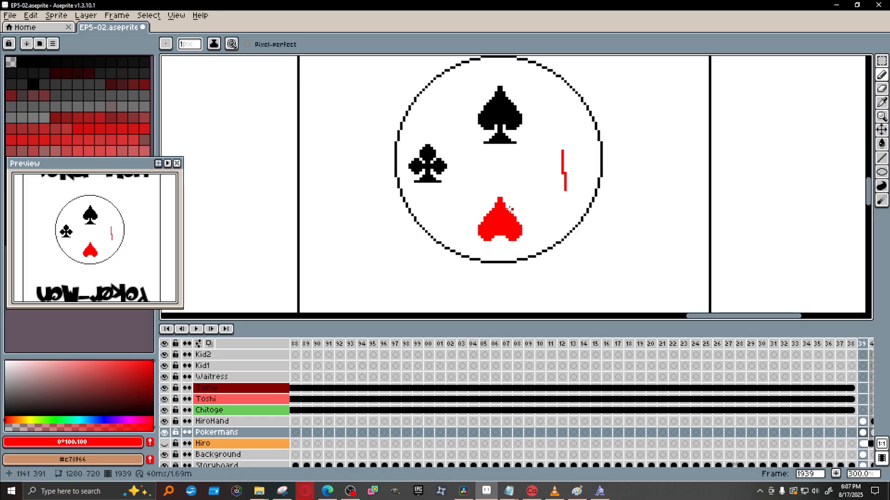
key(ctrl+z)
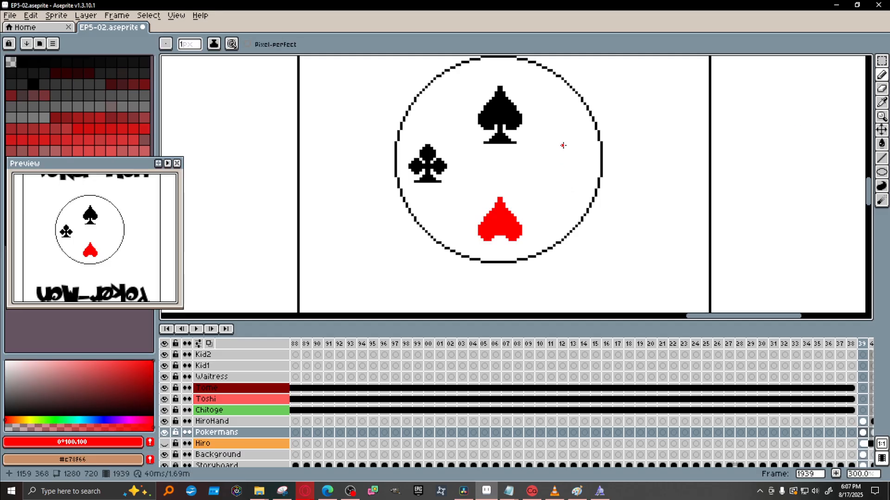
drag(562, 147, 516, 222)
key(ctrl+z)
Draw a red cross with a thickened vertical bar on the right side of the circle as the diamond's core.
mouse_move(562, 144)
mouse_down()
mouse_move(563, 191)
mouse_move(555, 167)
mouse_move(582, 167)
mouse_move(560, 148)
mouse_move(564, 176)
mouse_up()
click(559, 182)
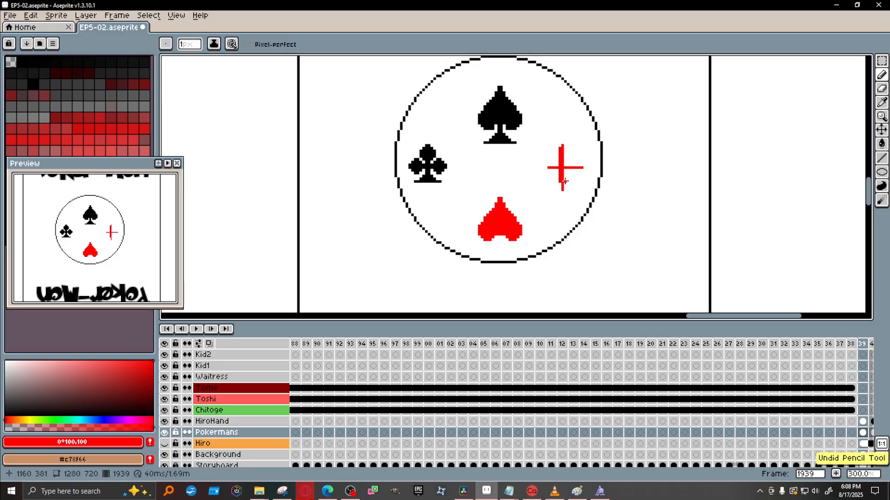
drag(563, 180, 562, 148)
Erase the ends of the cross's thickened side columns and shorten both ends of its horizontal bar.
key(e)
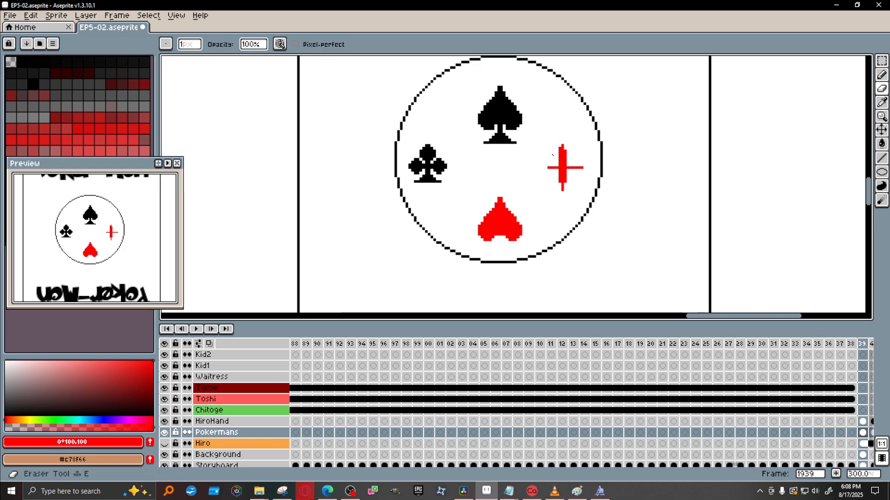
click(559, 148)
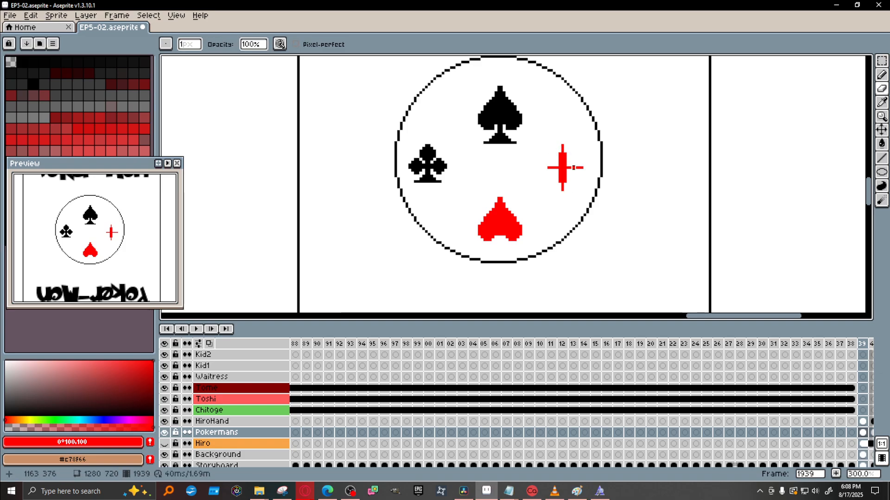
drag(578, 168, 576, 168)
click(550, 168)
Add red pencil pixels around the cross in stepped edges to fill it out into a diamond symbol.
key(b)
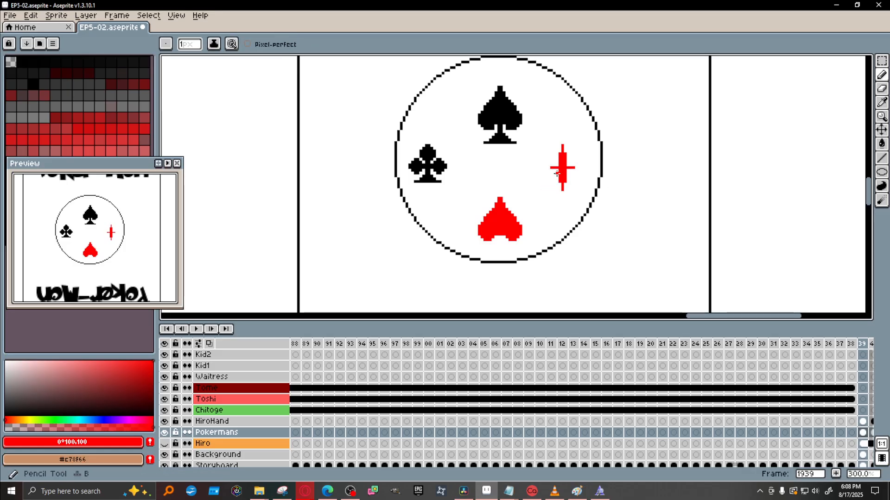
mouse_move(556, 173)
mouse_down()
mouse_move(557, 160)
mouse_move(568, 160)
mouse_up()
click(554, 171)
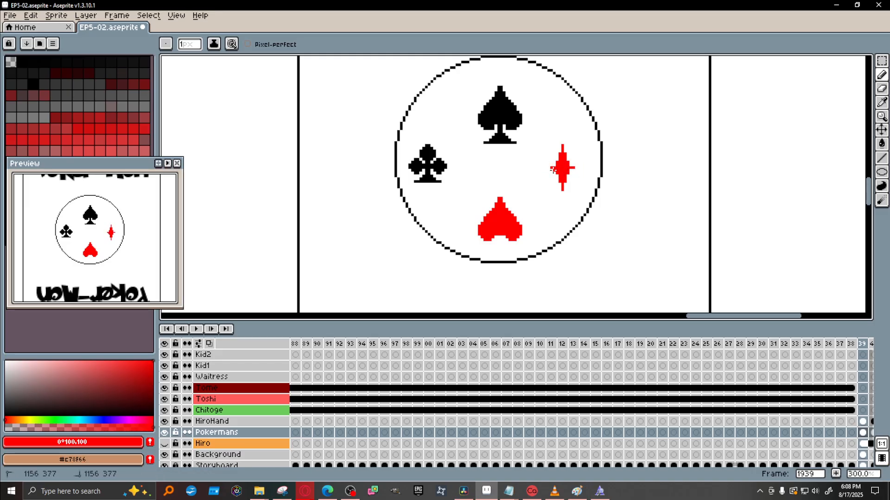
click(554, 165)
click(570, 166)
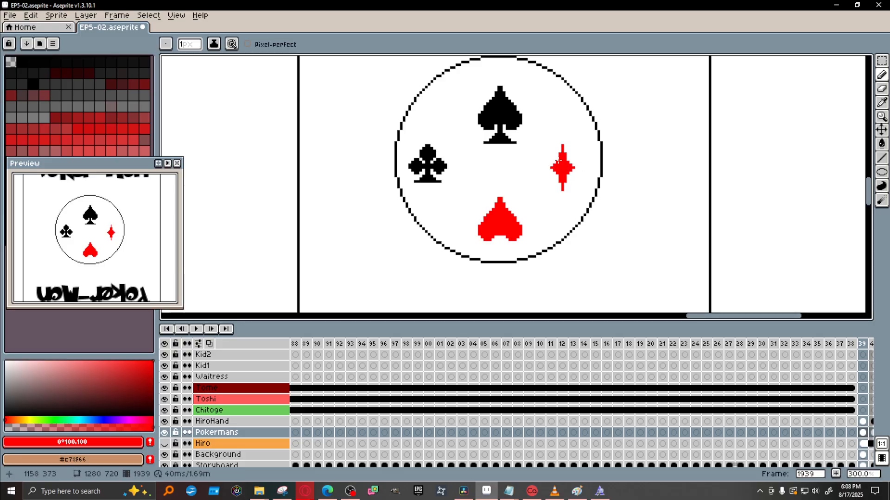
click(559, 160)
click(568, 158)
click(566, 179)
click(564, 183)
click(560, 149)
Check the four suit symbols on the whole Poker-Mon card and save EP5-02.aseprite.
scroll(639, 218, down, 3)
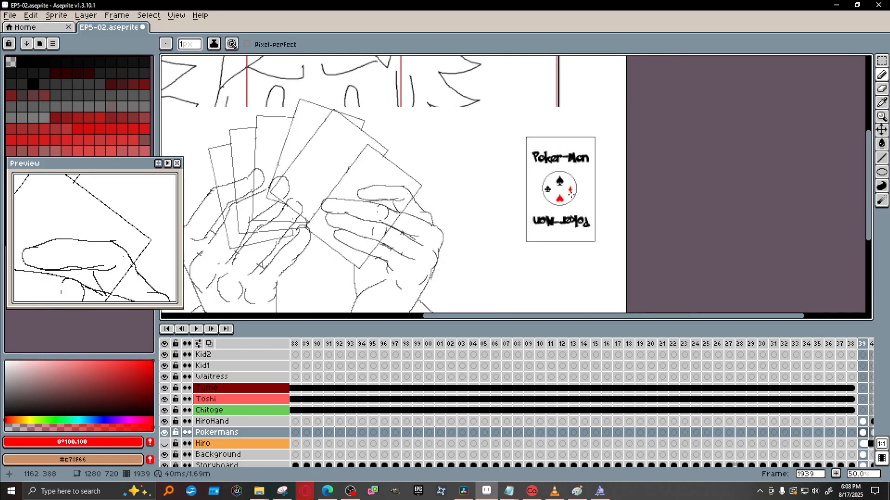
scroll(571, 200, up, 2)
scroll(571, 200, down, 1)
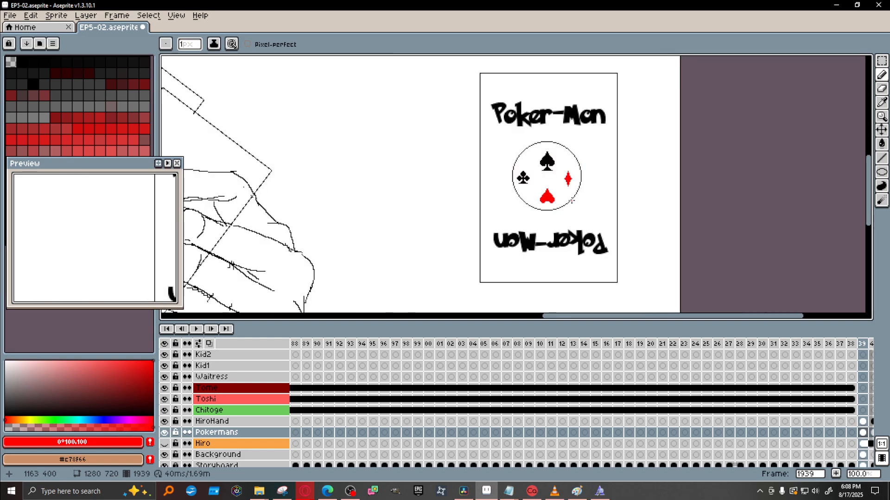
scroll(571, 202, up, 1)
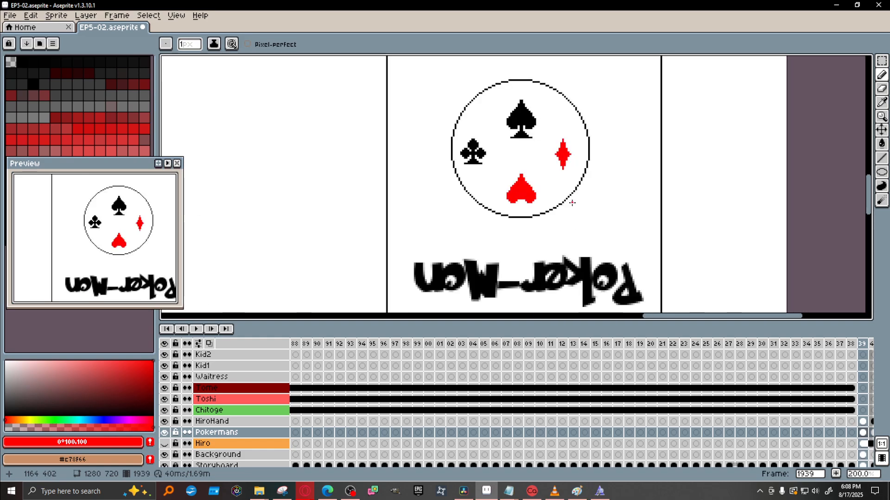
scroll(572, 203, up, 1)
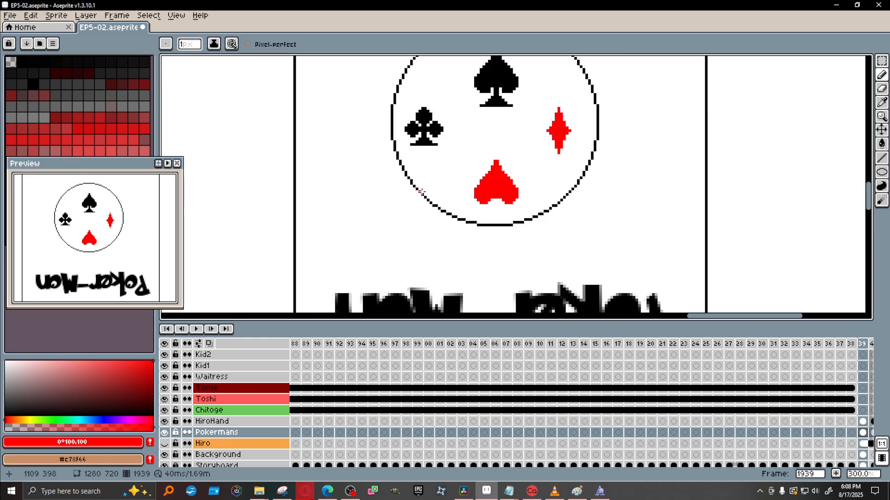
scroll(515, 195, down, 2)
scroll(516, 196, down, 1)
scroll(515, 196, up, 1)
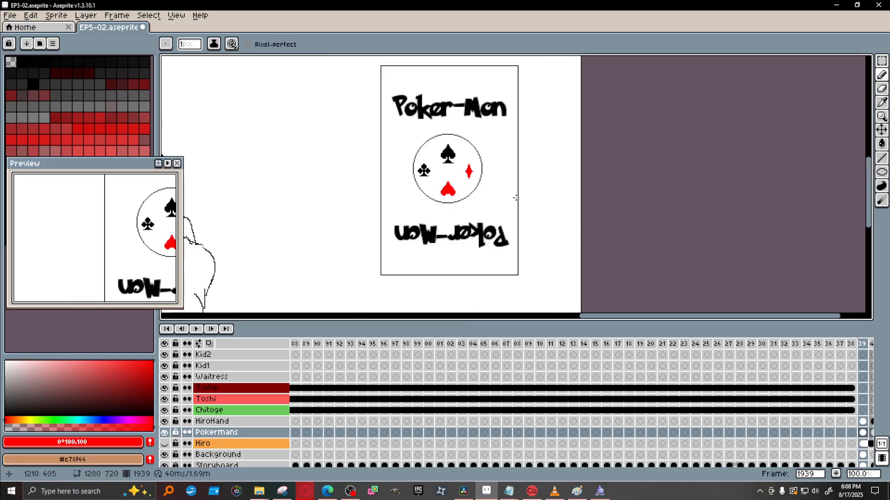
key(ctrl+s)
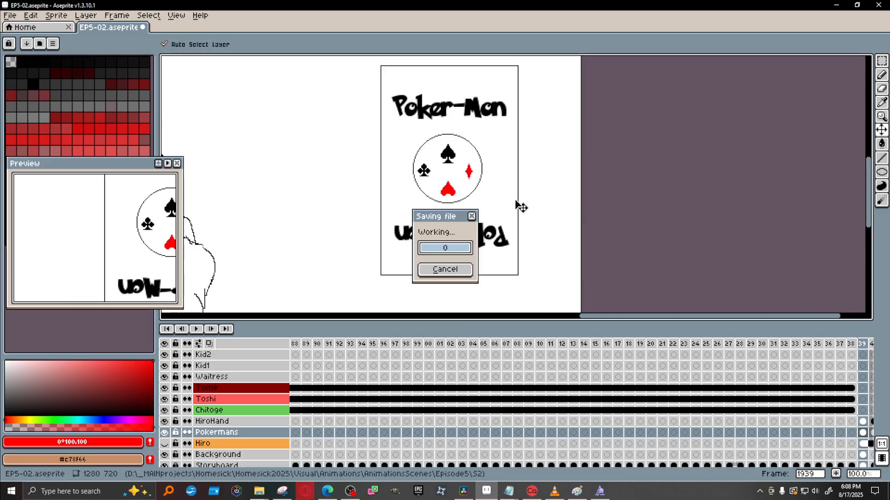
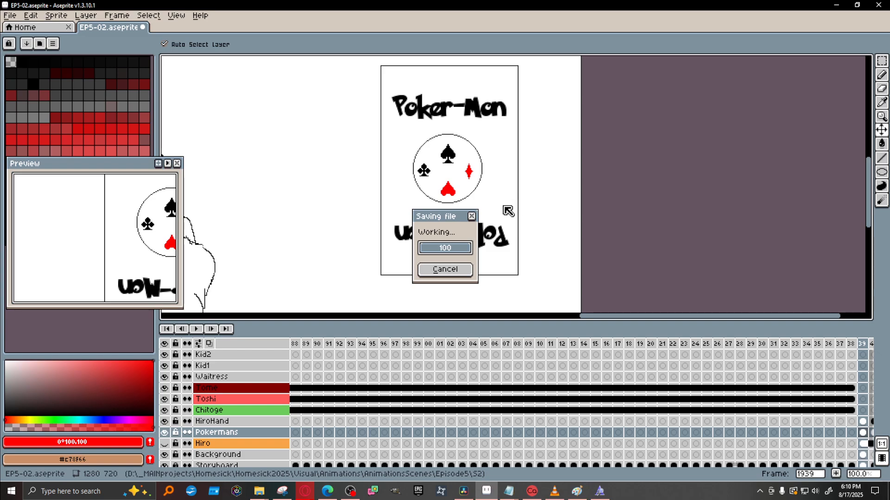
Examine the sketch of Hiro's hands holding the fanned cards beside the card back design.
scroll(479, 280, down, 2)
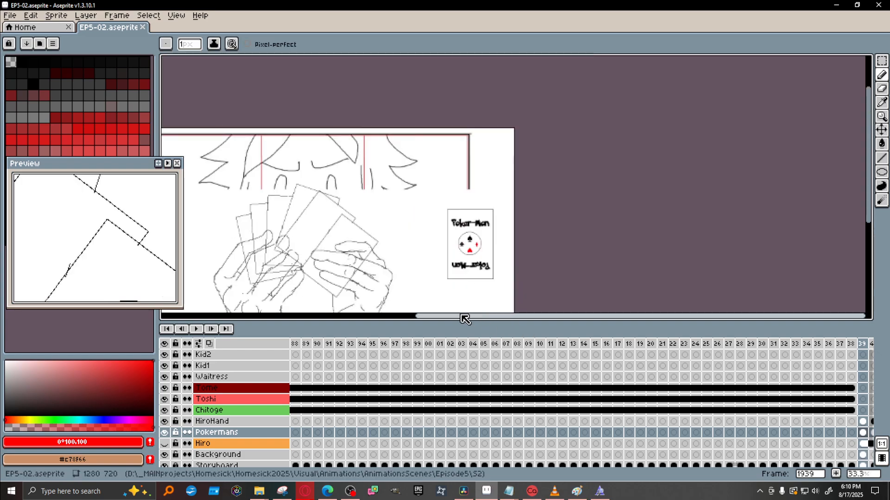
drag(468, 317, 410, 317)
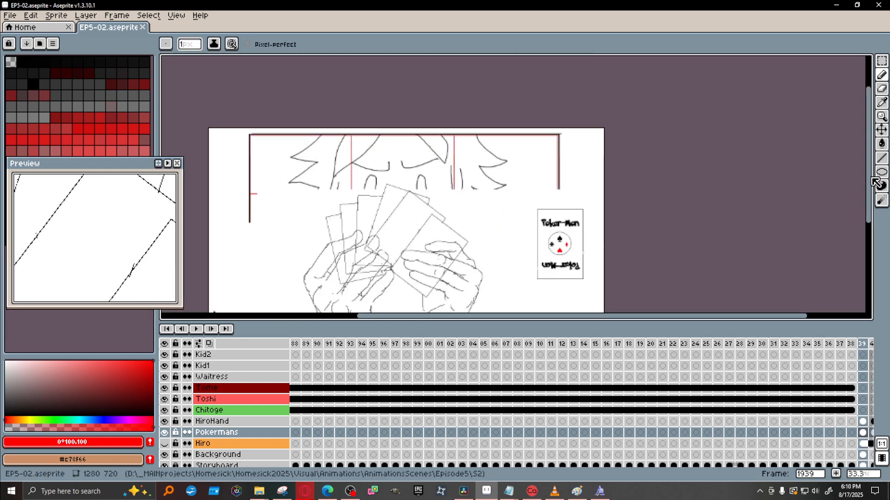
drag(870, 179, 869, 222)
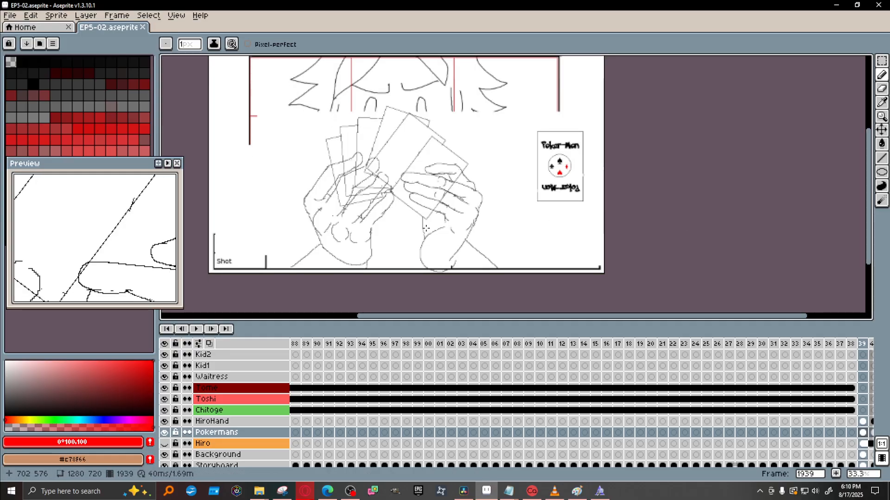
scroll(429, 235, up, 1)
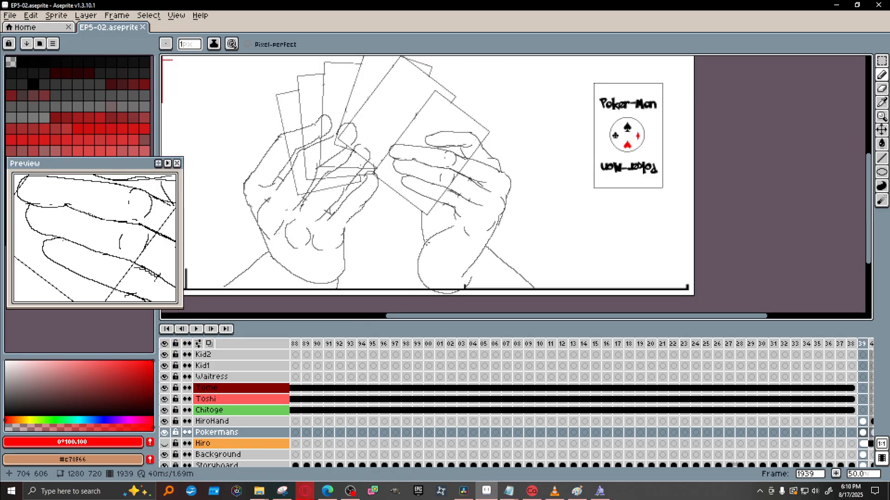
scroll(555, 181, down, 1)
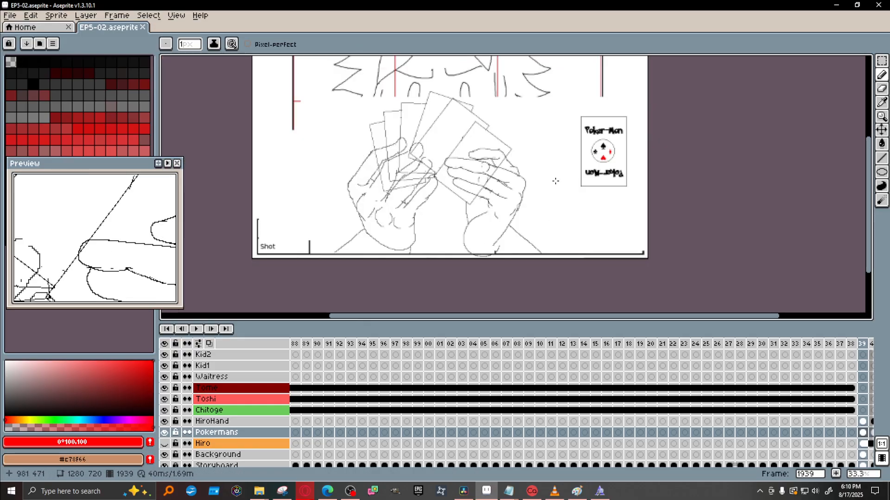
scroll(492, 151, up, 1)
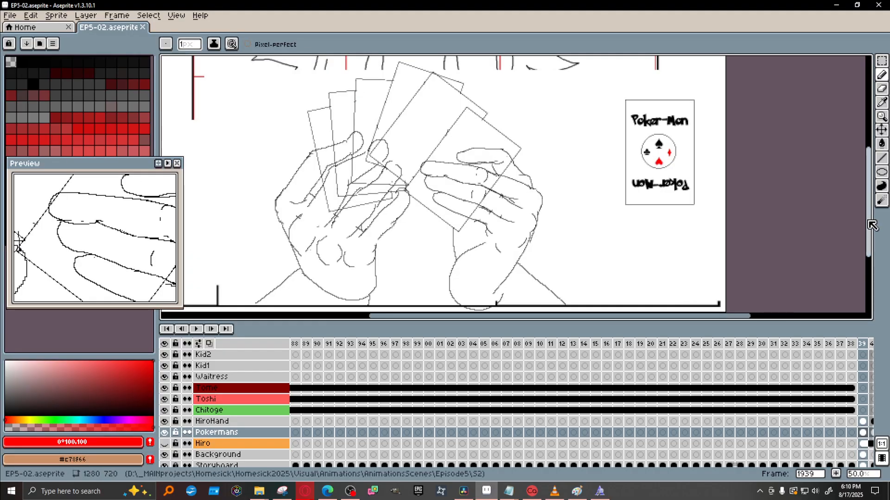
drag(871, 225, 870, 210)
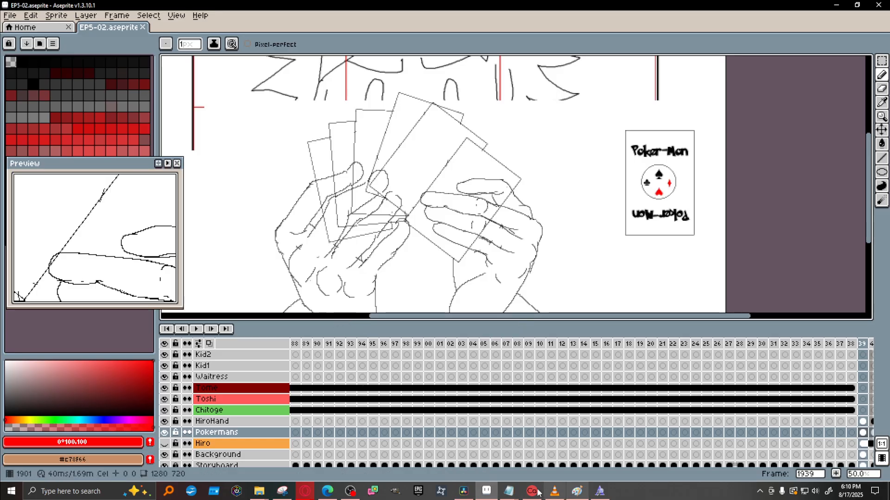
Read today's plan and the next-time list in the stream plan notes, then put those notes away.
mouse_move(511, 493)
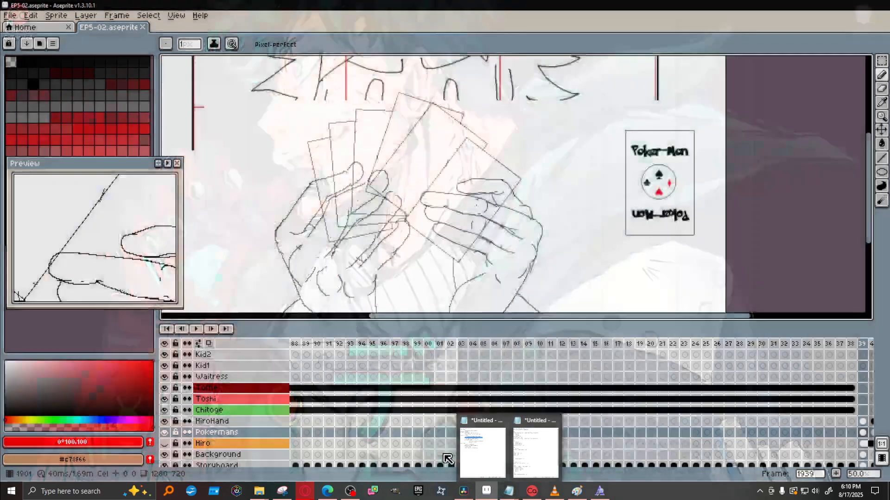
click(477, 458)
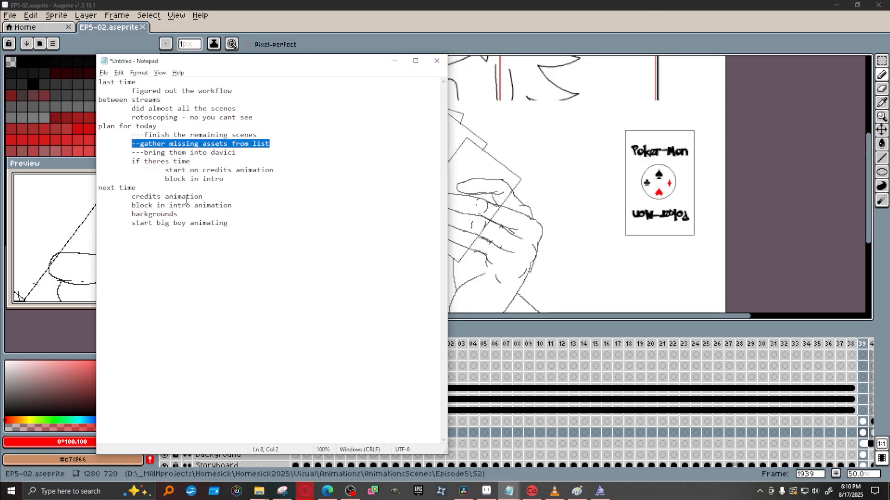
drag(246, 61, 434, 55)
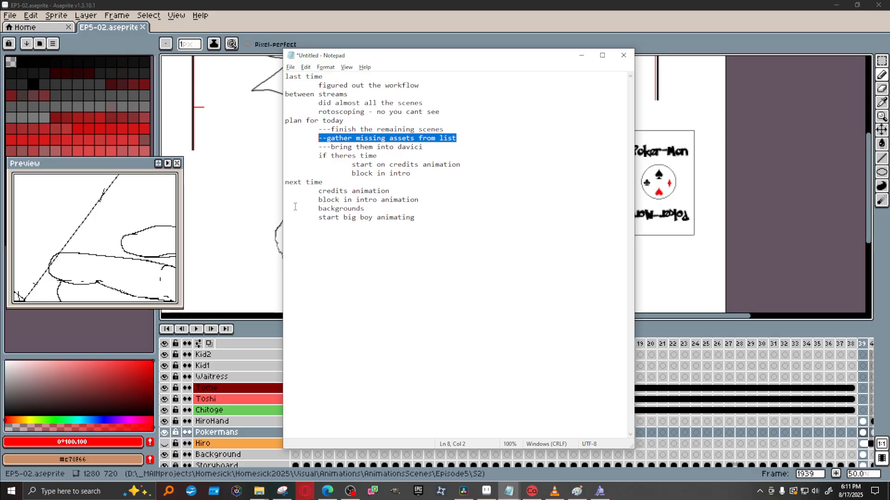
click(581, 56)
Mark the "pokerman cards - p0" entry under S2 as finished with "---" in the missing-stuff notes.
click(512, 494)
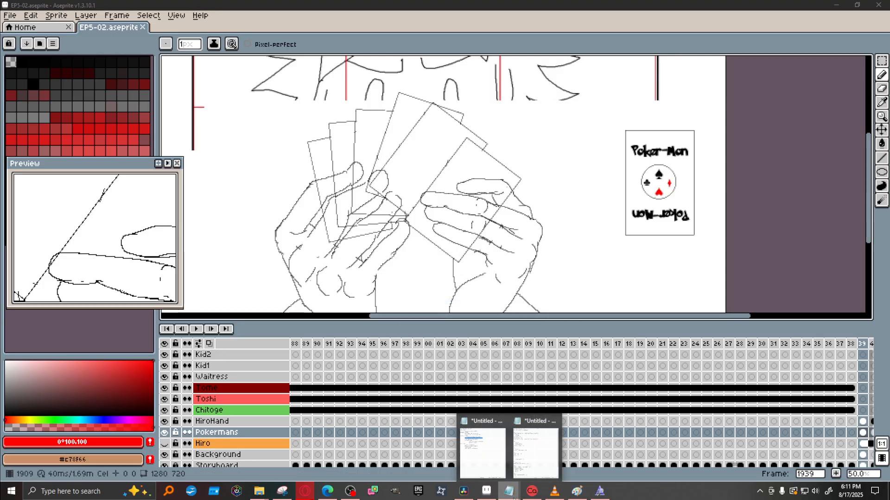
click(536, 449)
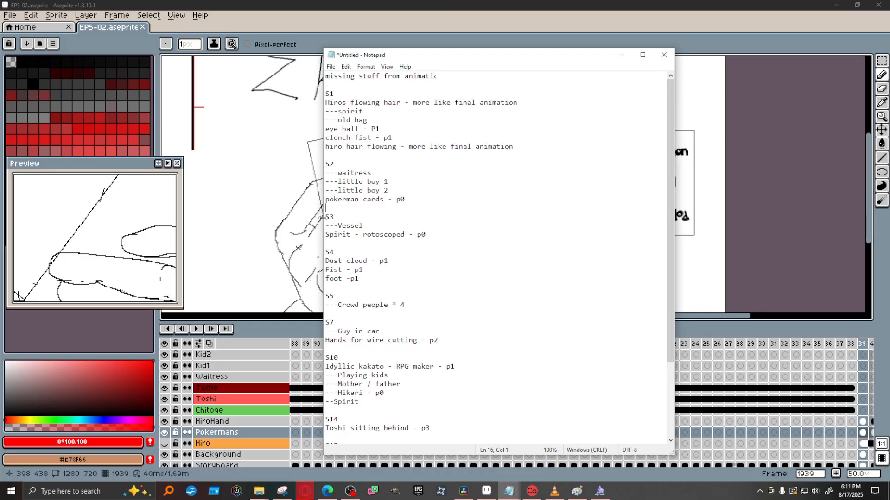
click(327, 200)
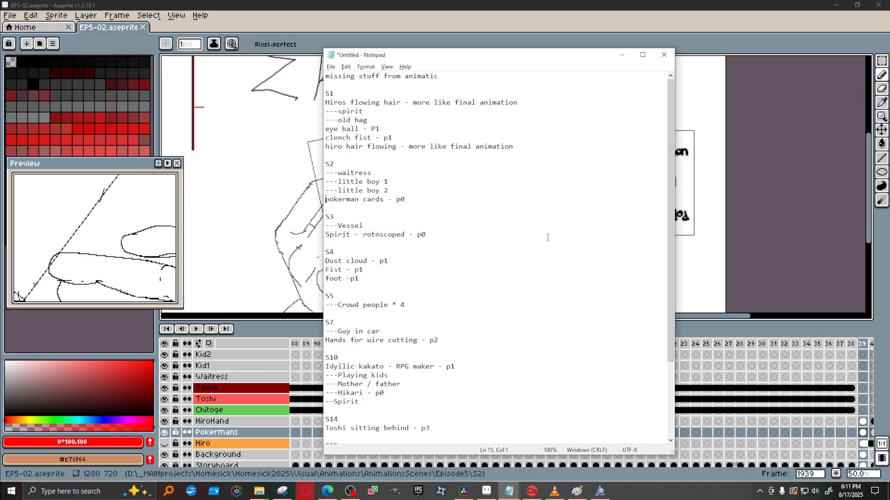
text(---)
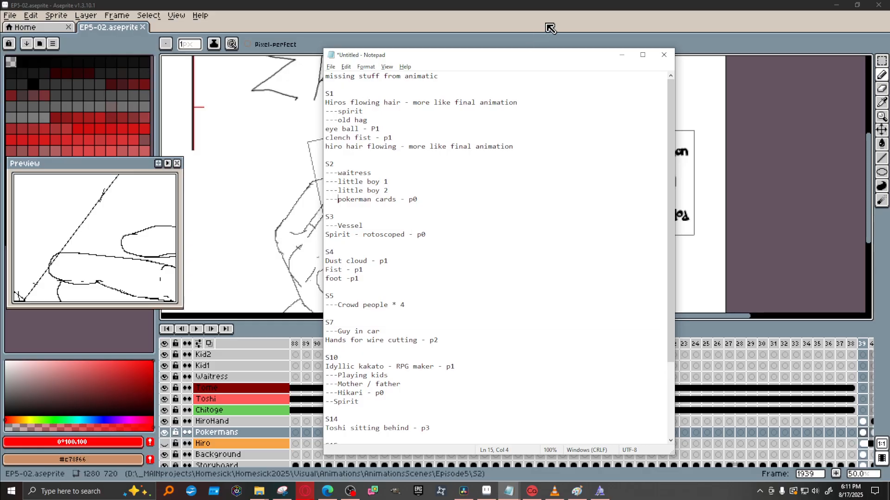
Return to the animation file and check the full frame with Hiro's card hand and the Poker-Mon card back.
click(535, 44)
scroll(465, 221, down, 2)
scroll(464, 221, up, 1)
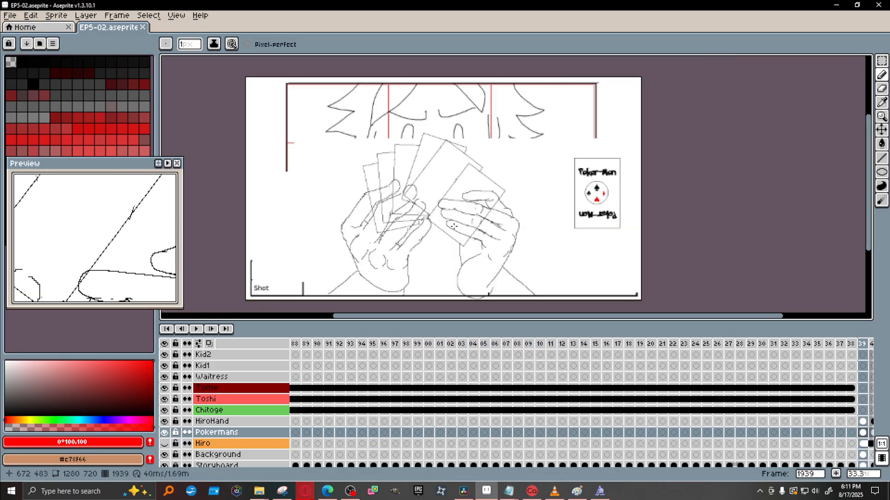
scroll(454, 226, up, 1)
scroll(422, 253, down, 1)
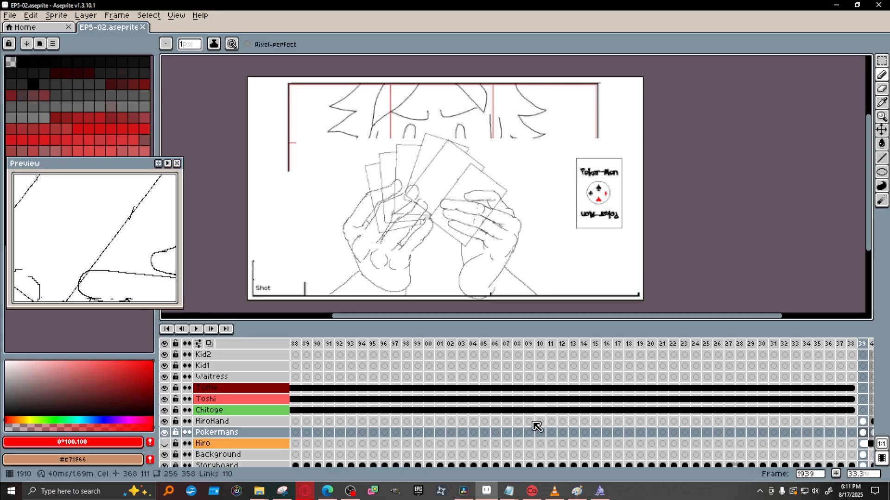
Review the remaining entries in the missing-stuff notes, highlighting "Dust cloud - p1" under S4 and "eye ball - P1" under S1.
click(509, 492)
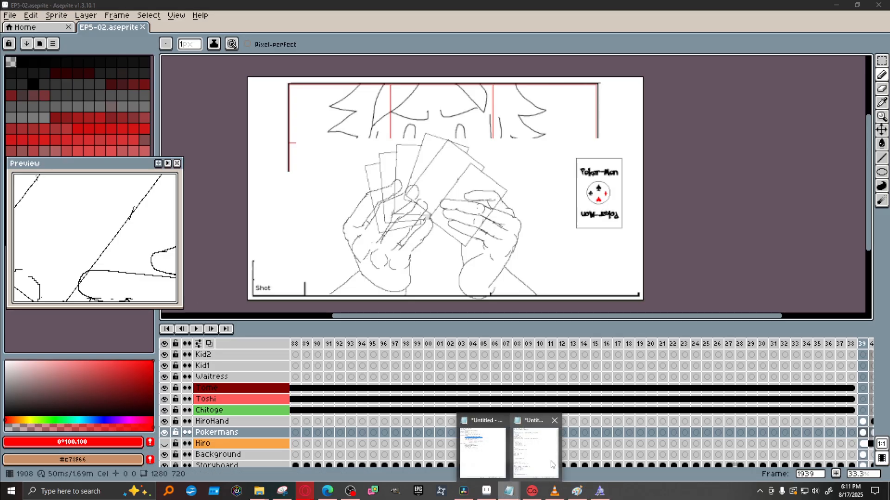
click(524, 450)
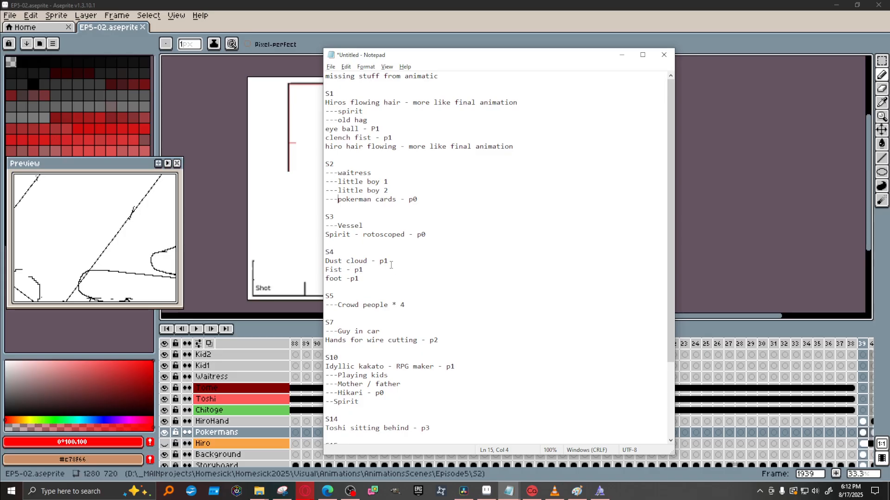
drag(325, 269, 329, 270)
key(End)
key(shift+Left)
key(shift+Left)
key(shift+Left)
key(shift+Left)
key(shift+Left)
key(shift+Left)
key(shift+Left)
key(shift+Left)
key(shift+Left)
key(shift+Left)
key(shift+Left)
key(shift+Left)
key(shift+Left)
key(shift+Left)
key(shift+Left)
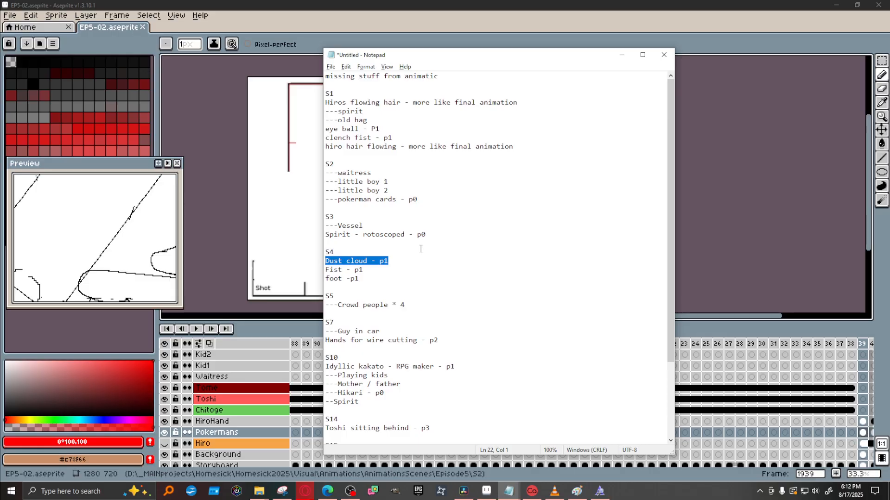
drag(387, 129, 329, 129)
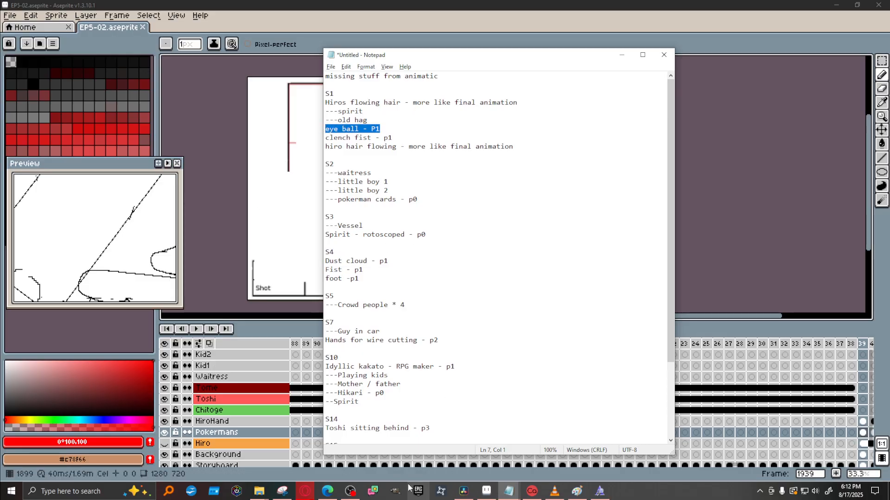
Close the pokemon font folder and go from the S2 folder up to the Homesick2025 Visual folder in File Explorer.
click(255, 492)
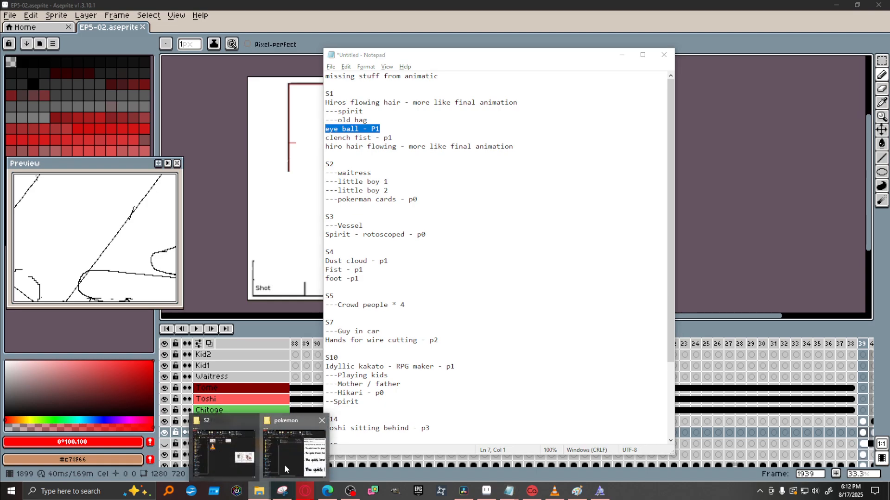
click(294, 447)
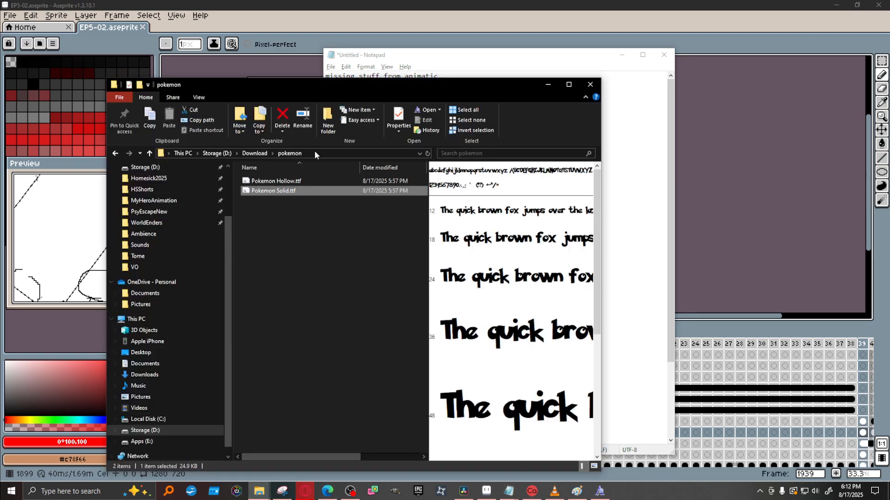
click(590, 85)
click(253, 490)
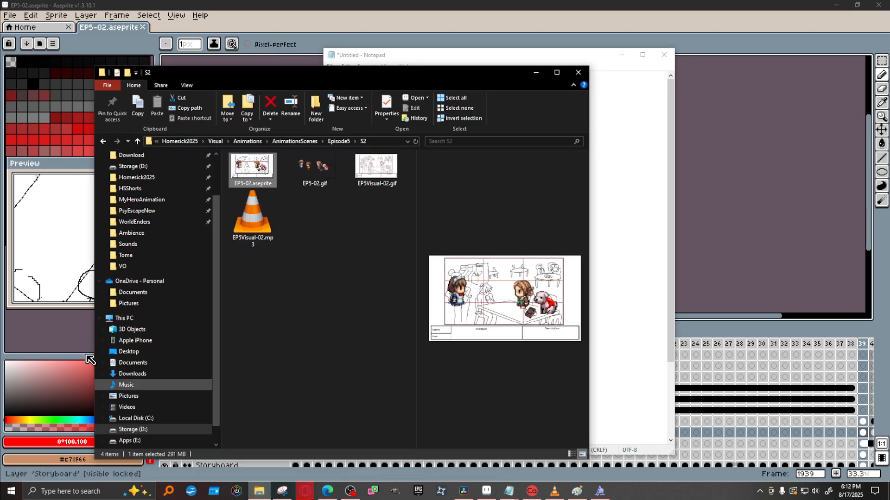
click(255, 143)
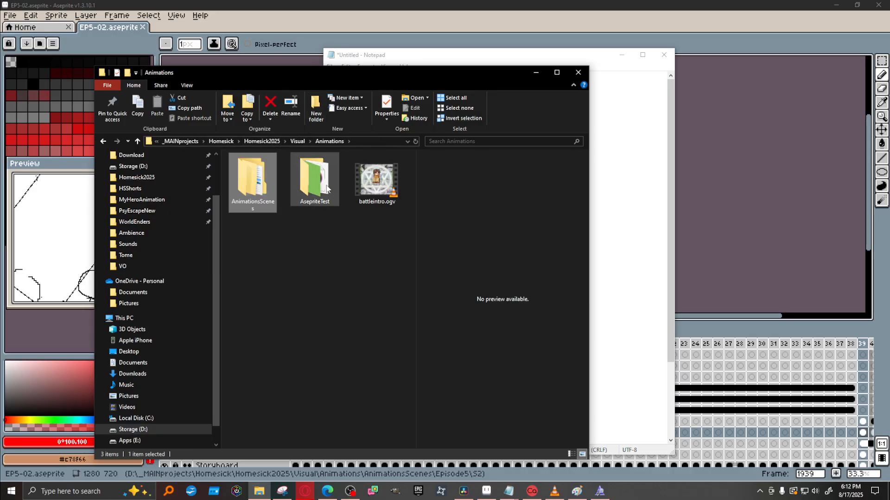
click(292, 141)
scroll(320, 324, down, 5)
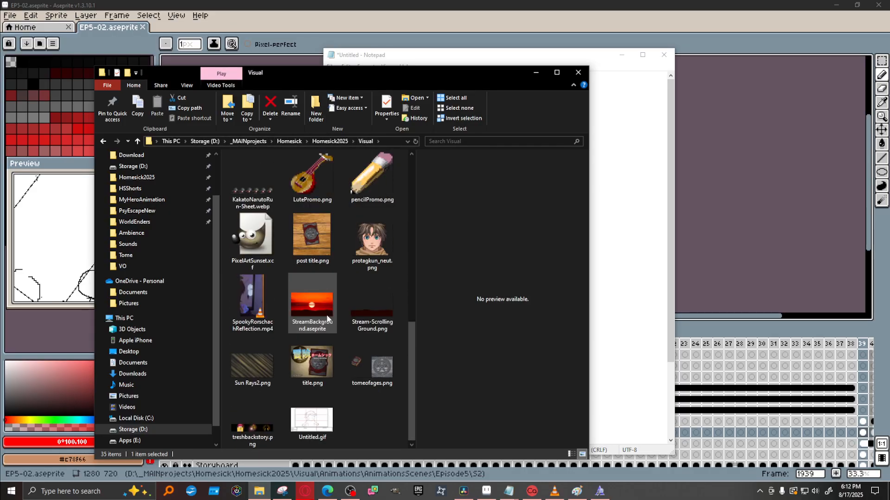
Try to create a folder named "reference" in the Visual folder, decline the merge and delete the leftover new folder.
right_click(382, 408)
mouse_move(422, 388)
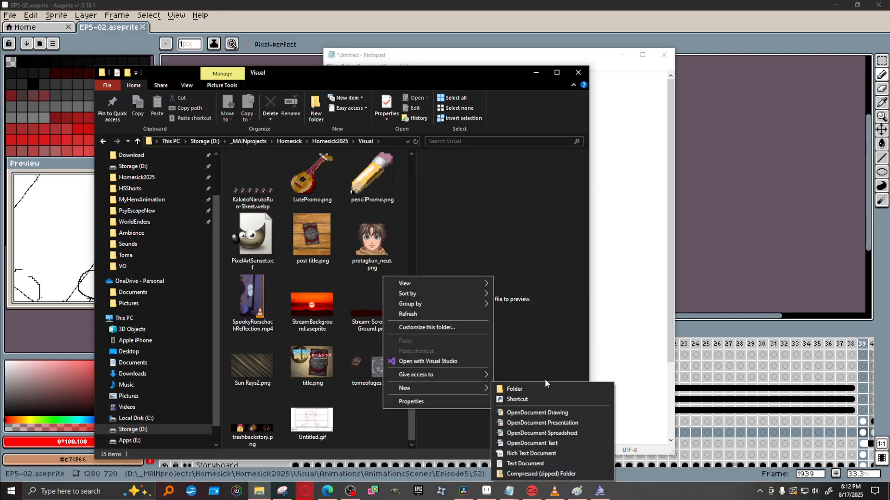
click(544, 388)
text(ref)
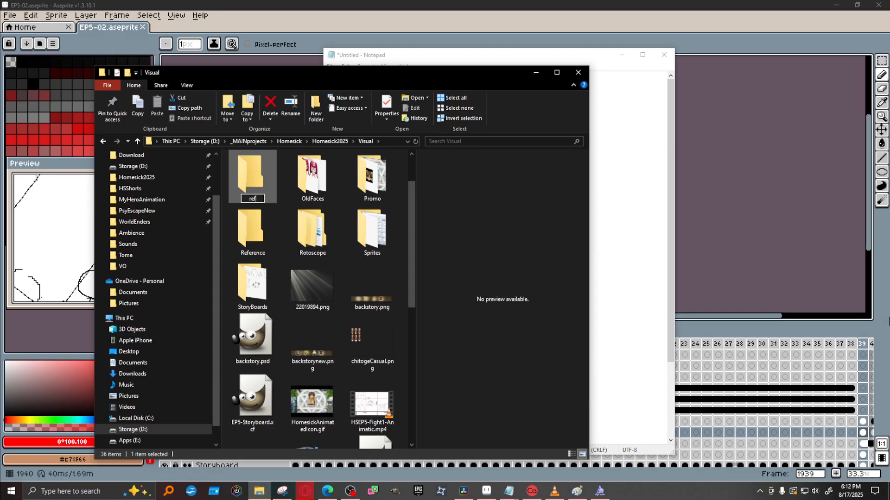
text(erence)
key(Return)
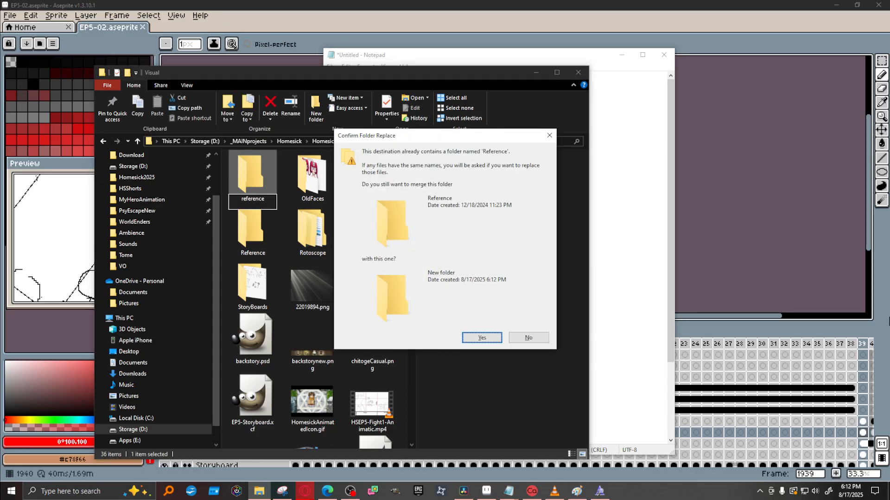
click(529, 337)
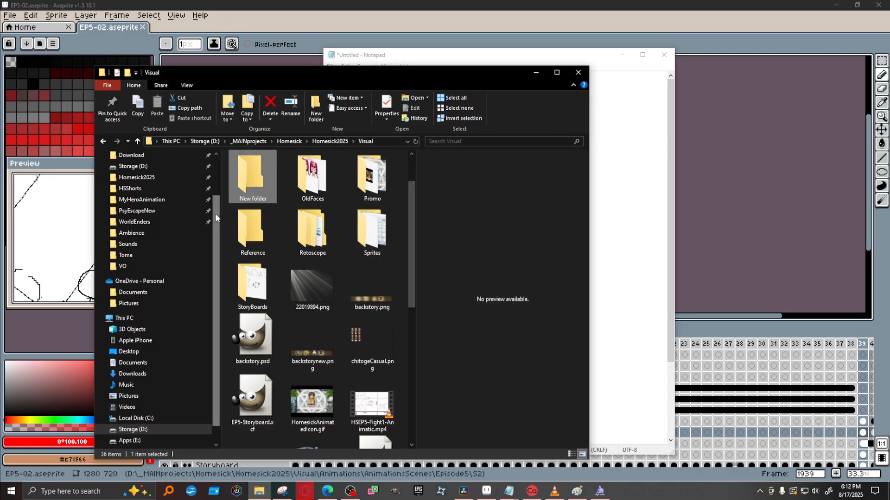
key(Delete)
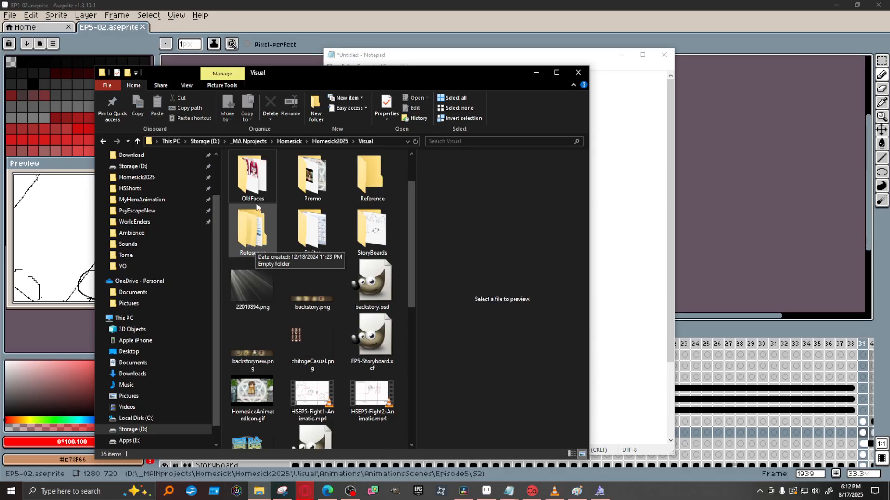
Open the existing Reference folder, move its window aside, and copy the browser's photo of hands holding red cards into it.
double_click(369, 179)
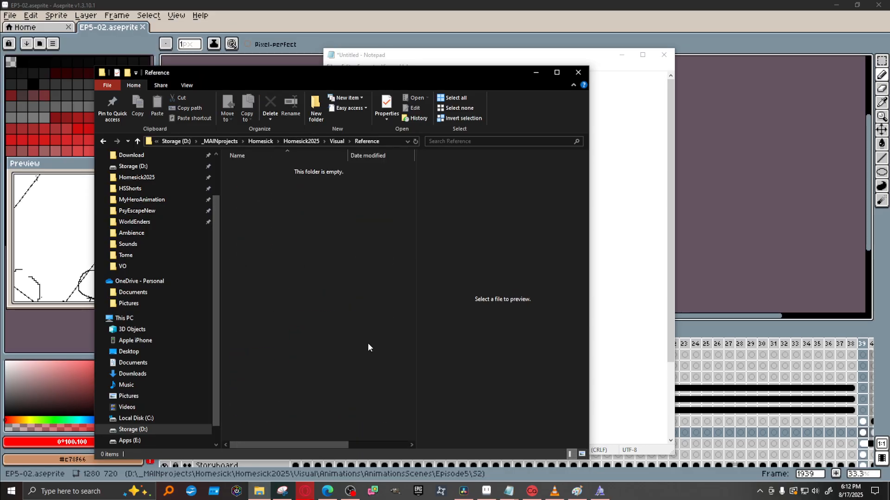
drag(388, 72, 0, 139)
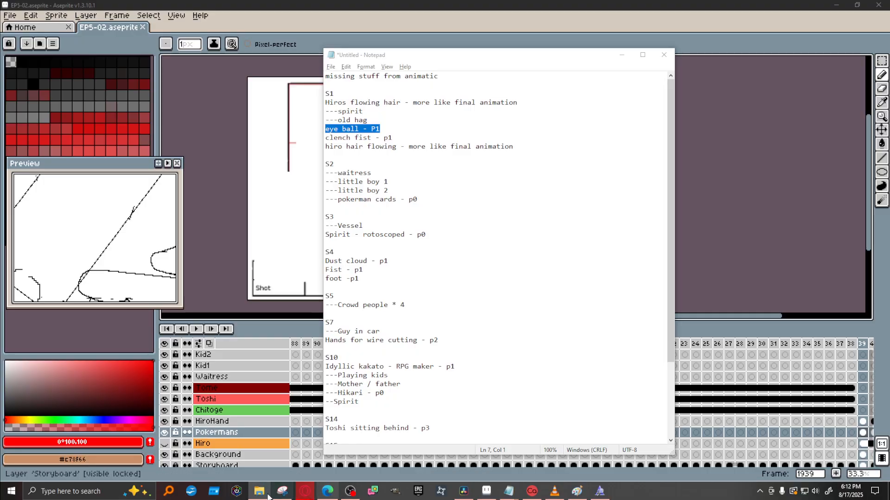
mouse_move(315, 491)
click(475, 464)
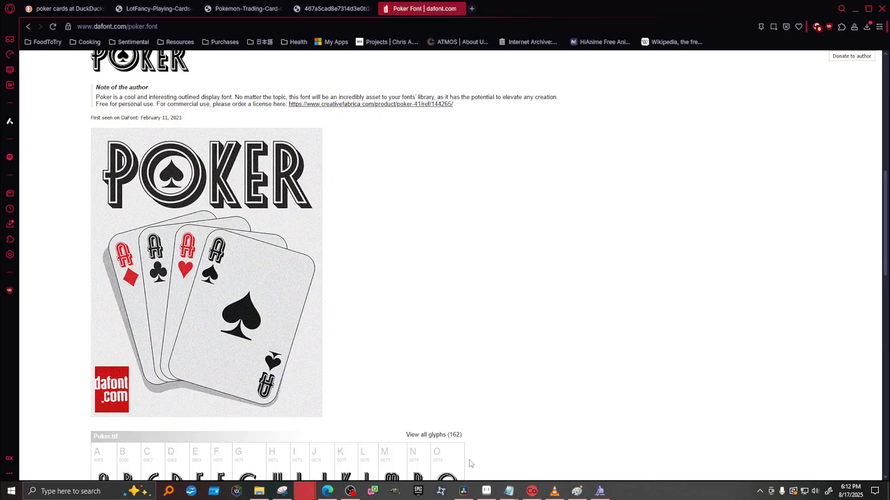
click(458, 8)
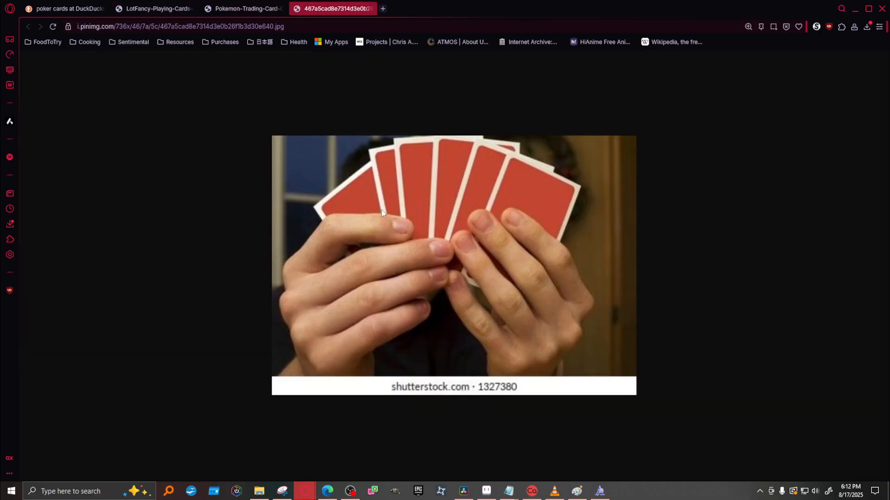
drag(454, 266, 9, 291)
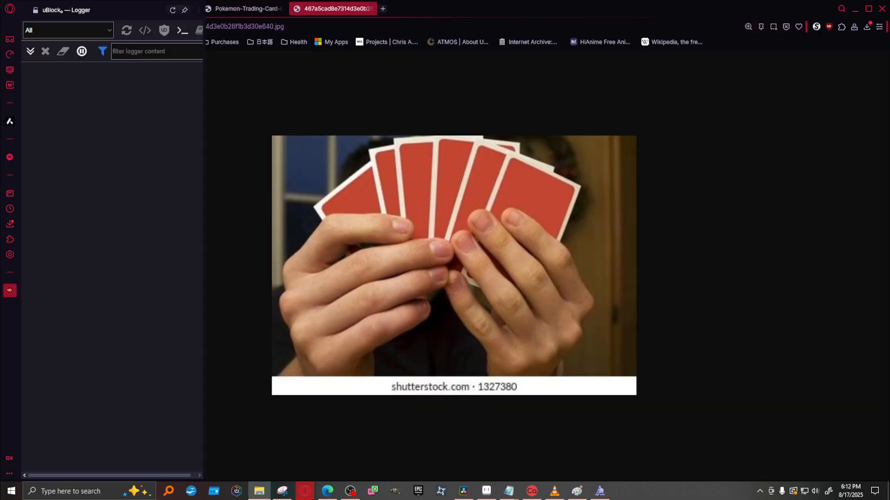
Copy the LotFancy playing cards image to the Reference folder and close the hands photo, Pokémon card and LotFancy pages.
click(369, 9)
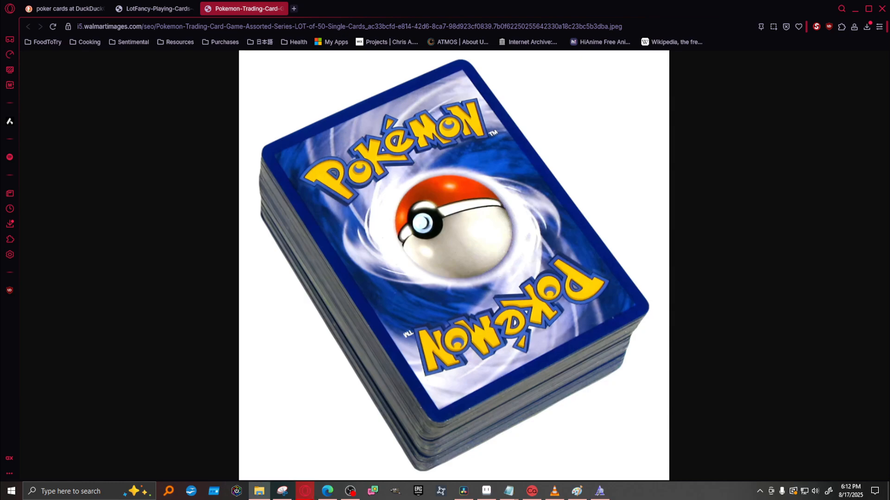
click(282, 8)
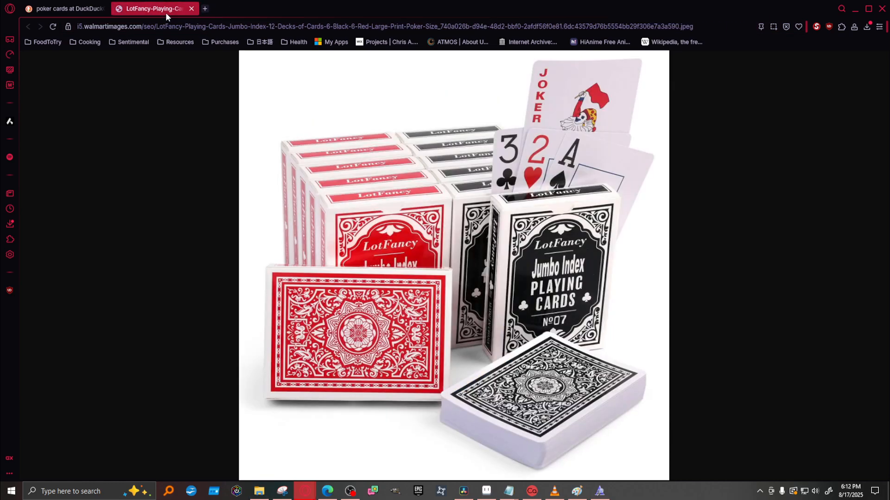
drag(454, 253, 1, 292)
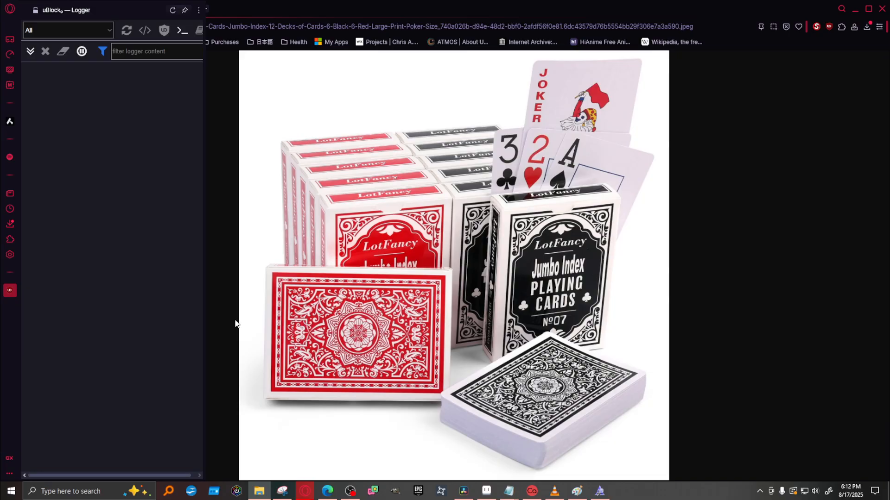
click(262, 9)
click(191, 8)
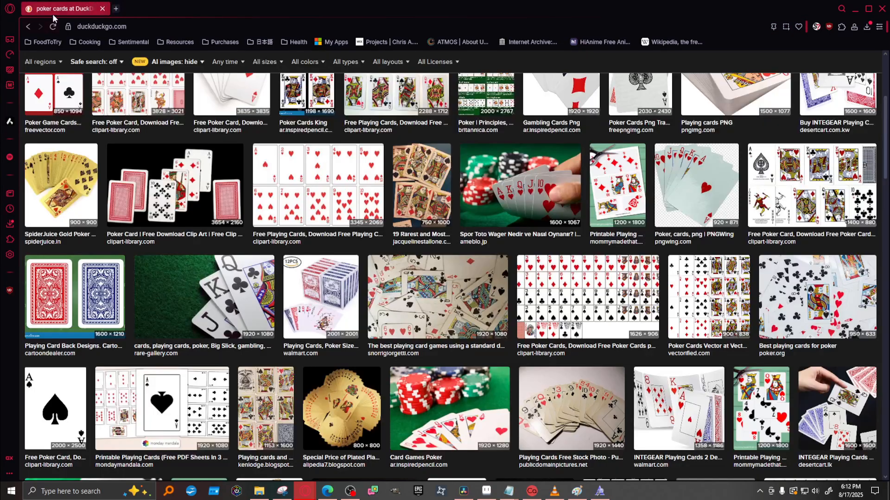
Copy the red and blue card back designs image and the Paper Magic Playing Card image from the results to the Reference folder.
click(56, 301)
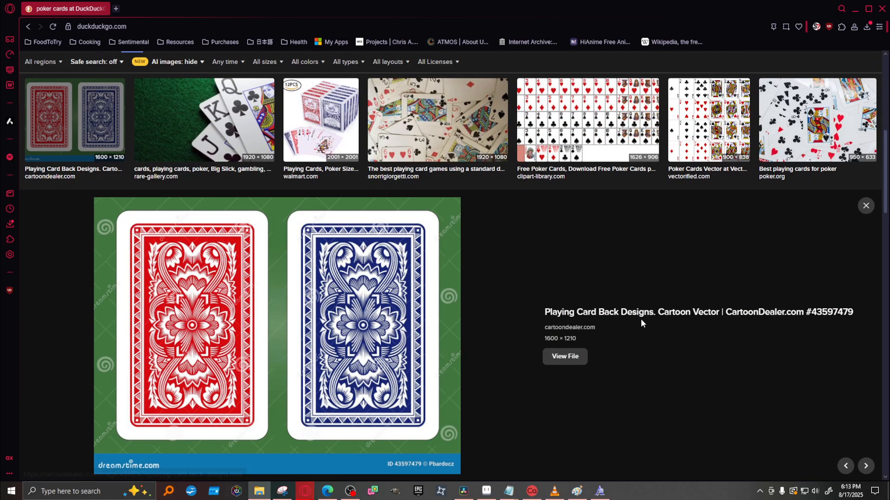
scroll(526, 310, down, 3)
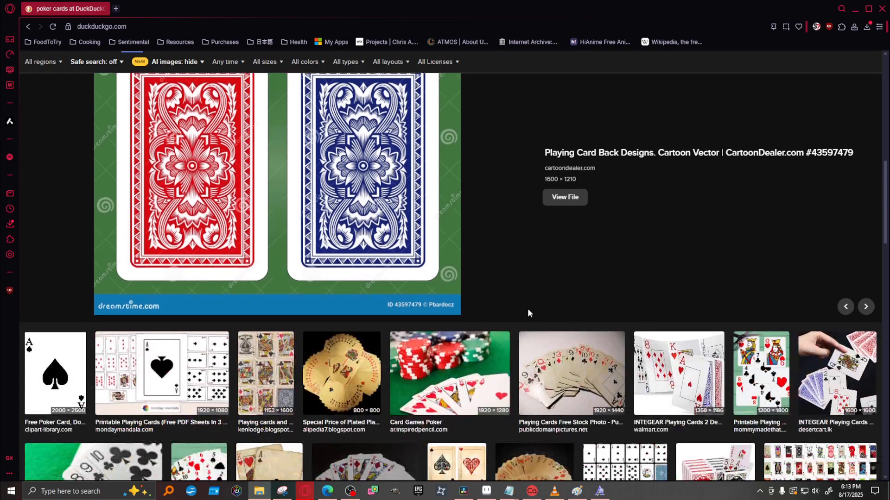
scroll(528, 314, down, 10)
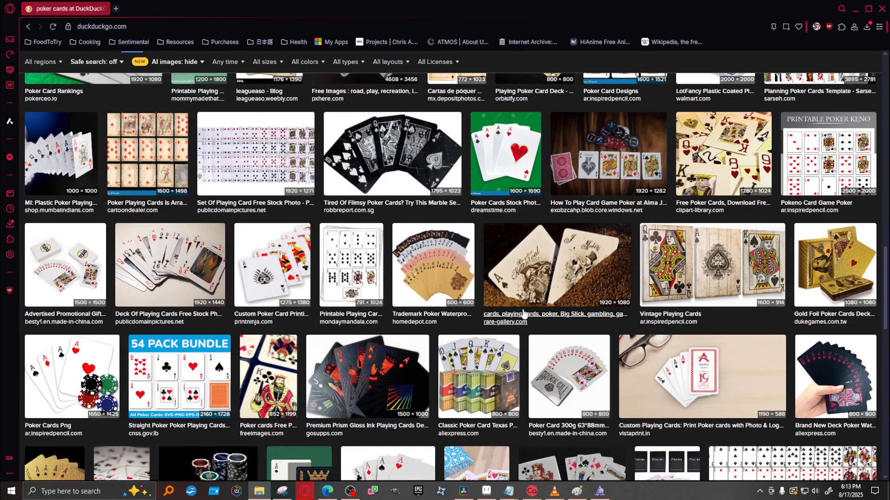
scroll(507, 314, down, 5)
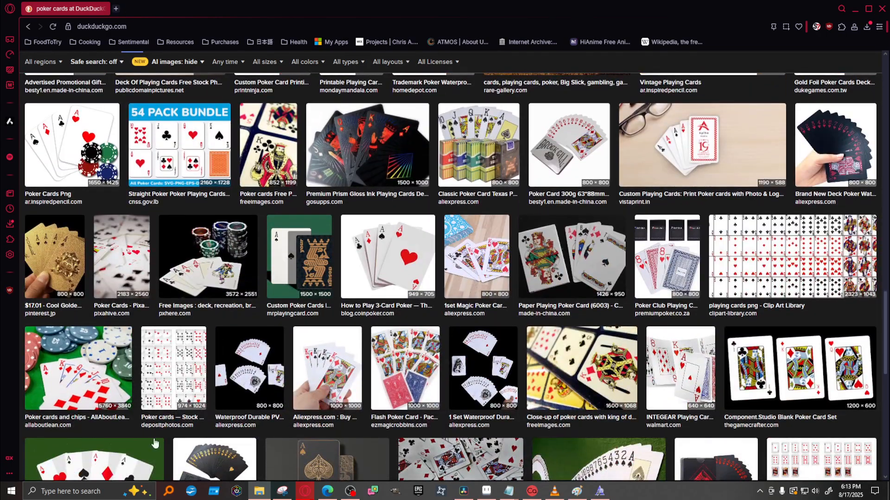
scroll(579, 354, down, 5)
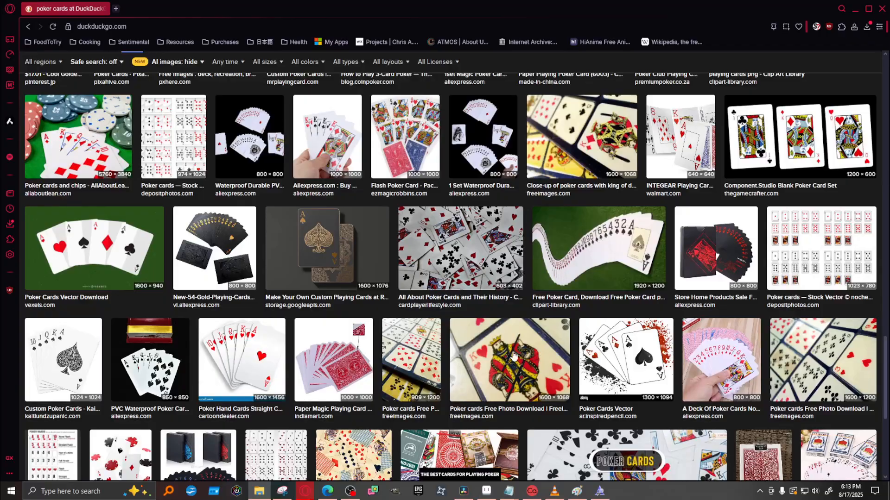
scroll(514, 356, down, 6)
scroll(358, 207, up, 3)
click(359, 206)
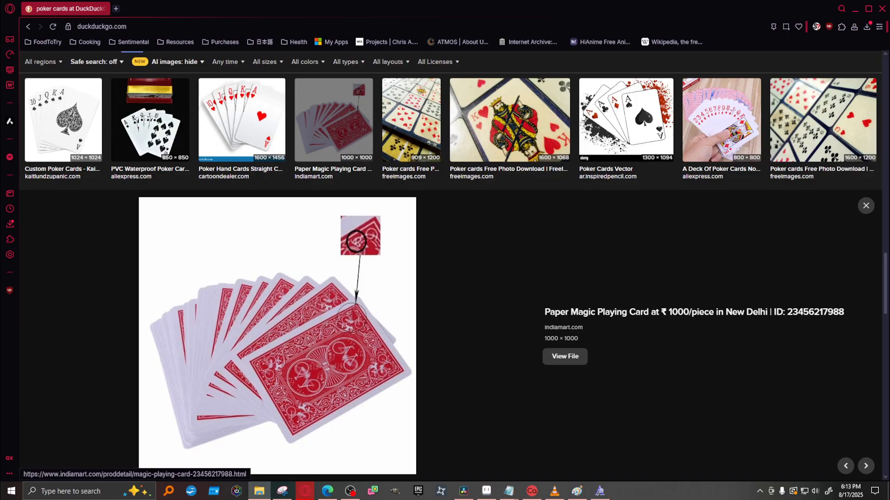
scroll(550, 217, down, 1)
scroll(551, 218, down, 8)
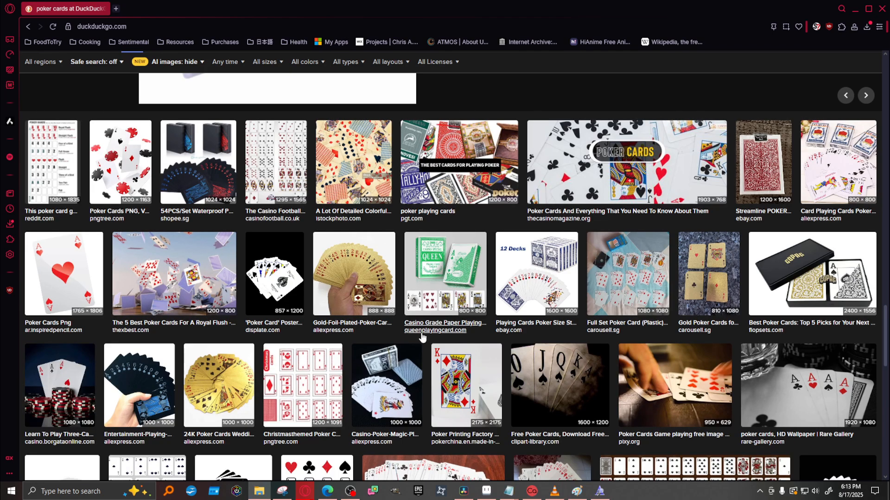
scroll(475, 314, down, 5)
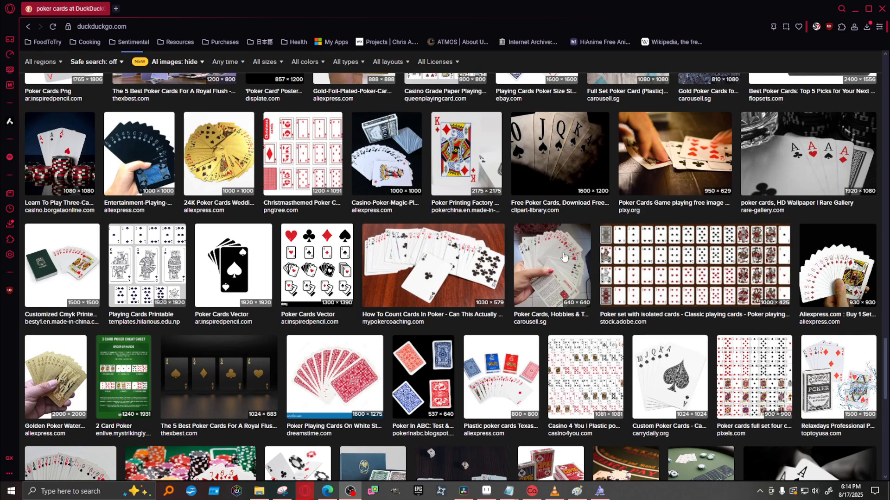
scroll(574, 329, up, 4)
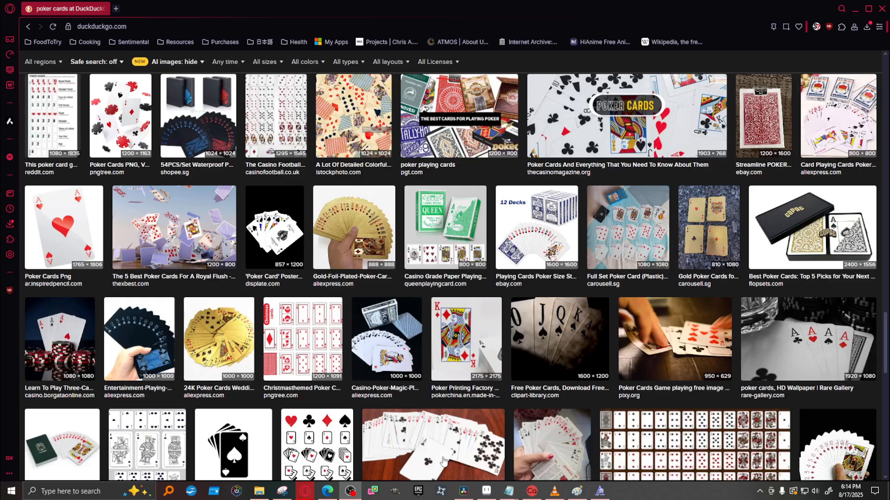
Switch to File Explorer and go from the Reference folder to the Homesick2025 Visual folder.
click(486, 492)
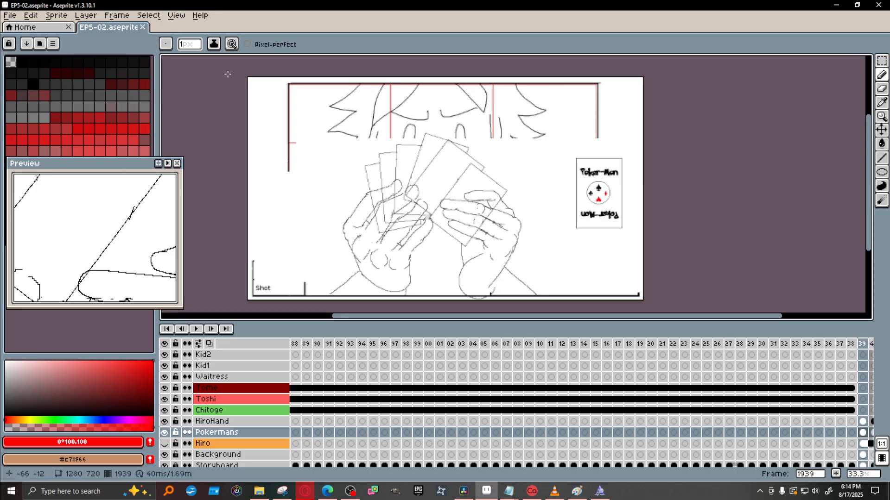
click(259, 492)
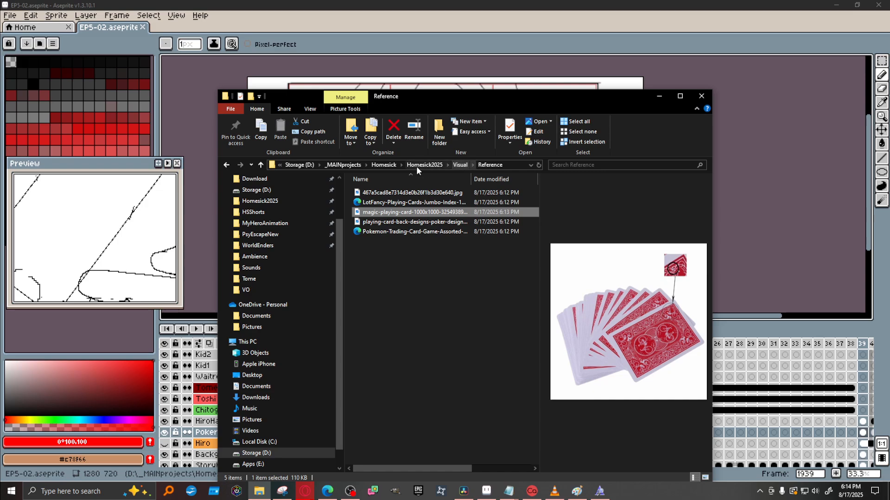
click(416, 165)
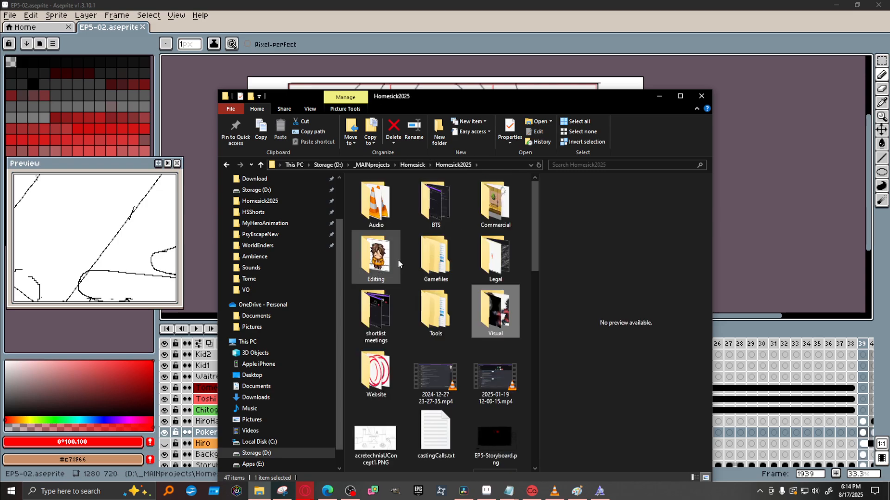
double_click(498, 300)
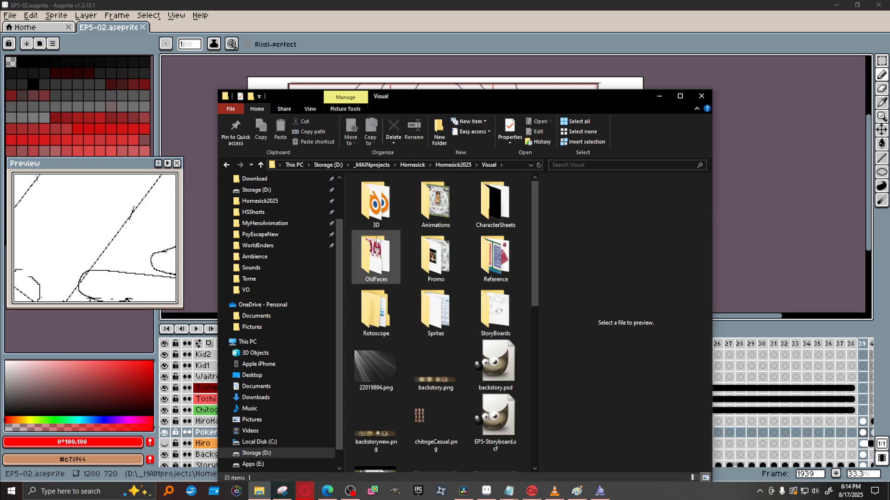
double_click(482, 258)
click(226, 165)
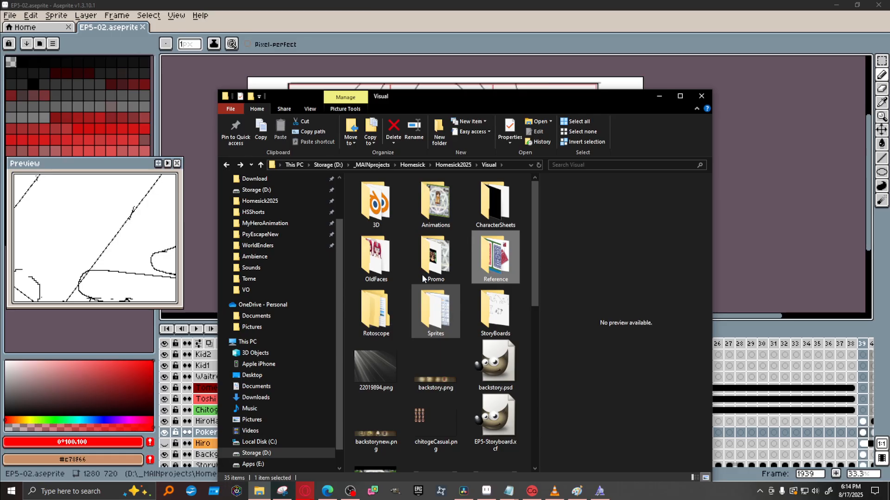
Open EP5-04.aseprite in Aseprite from the Animations, AnimationsScenes, Episode5, S4 folder.
double_click(455, 205)
double_click(364, 194)
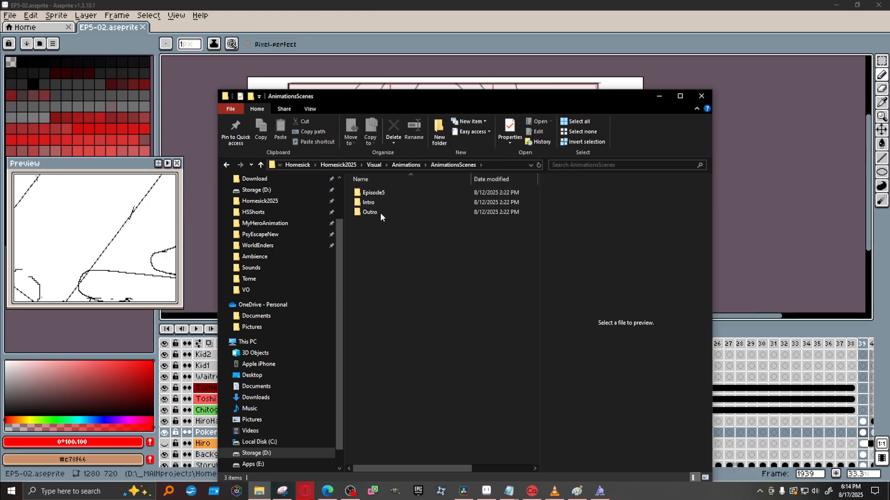
double_click(387, 195)
double_click(389, 210)
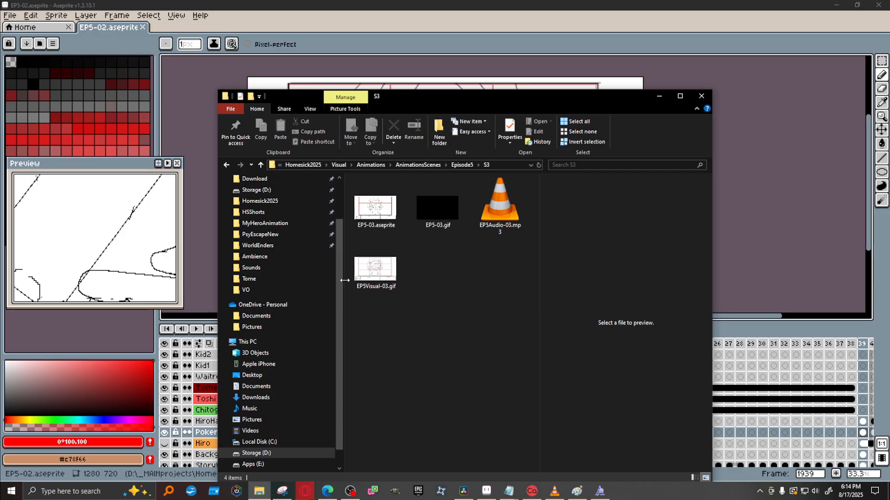
click(226, 165)
double_click(370, 202)
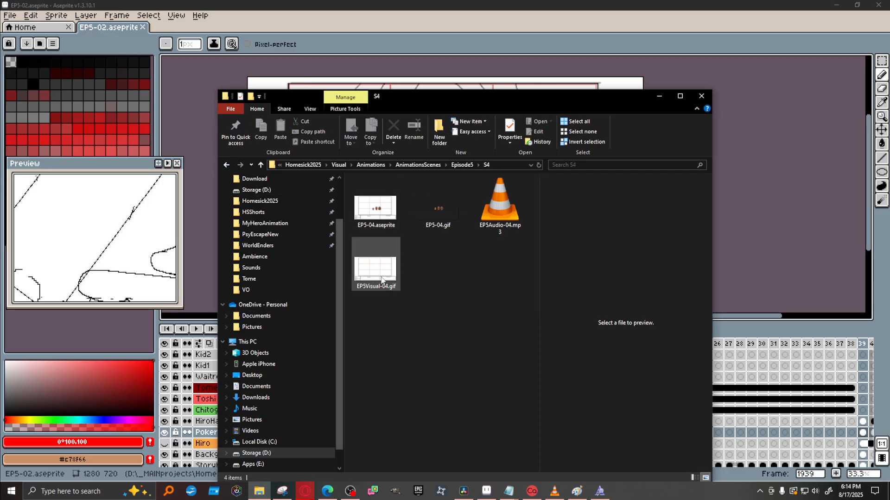
double_click(379, 217)
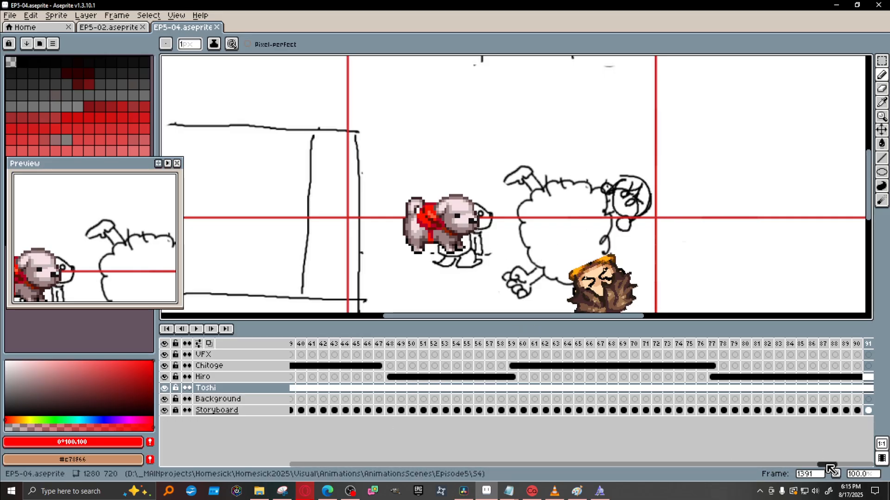
Play a short stretch of the animation from frame 1391.
drag(831, 469, 811, 466)
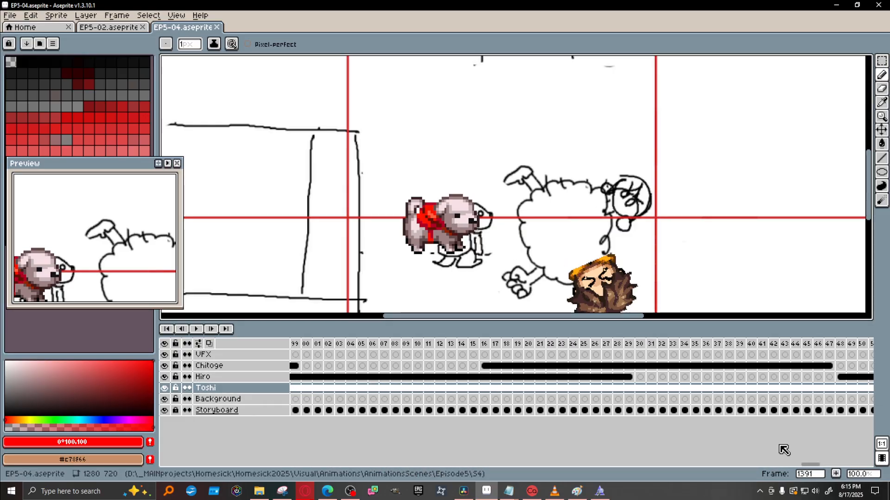
key(Return)
key(Return)
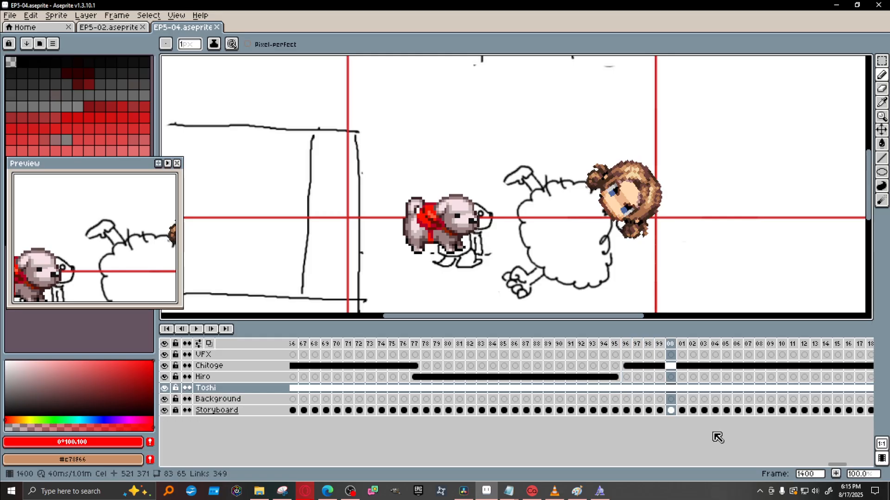
Try to rotate Hiro's head to 157.5 degrees on frame 1377, and undo the transformation and selection.
click(515, 343)
click(415, 376)
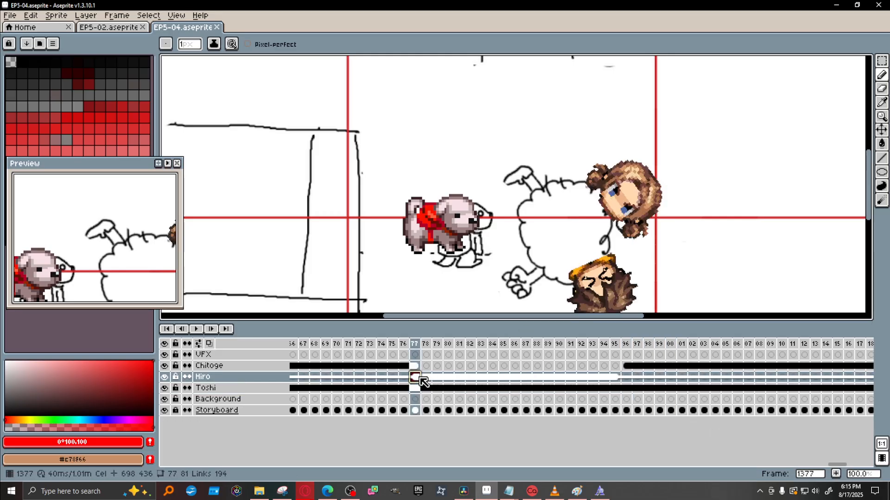
key(ctrl+t)
key(space)
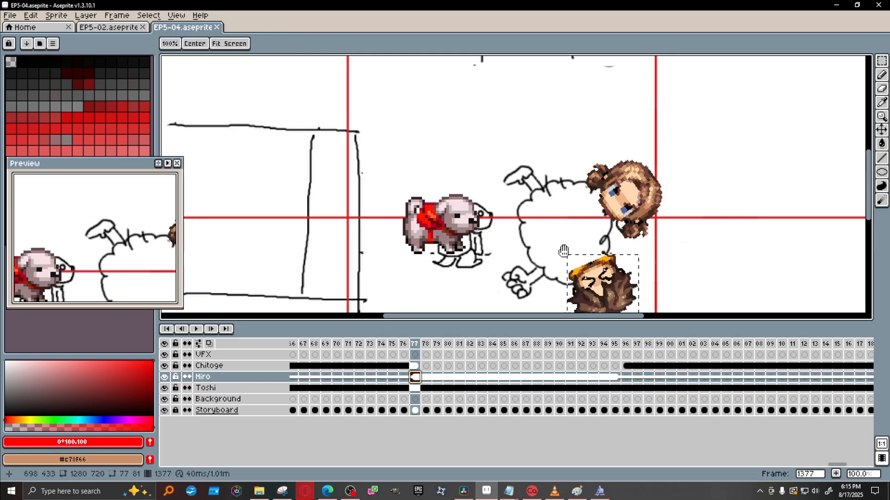
drag(564, 250, 634, 314)
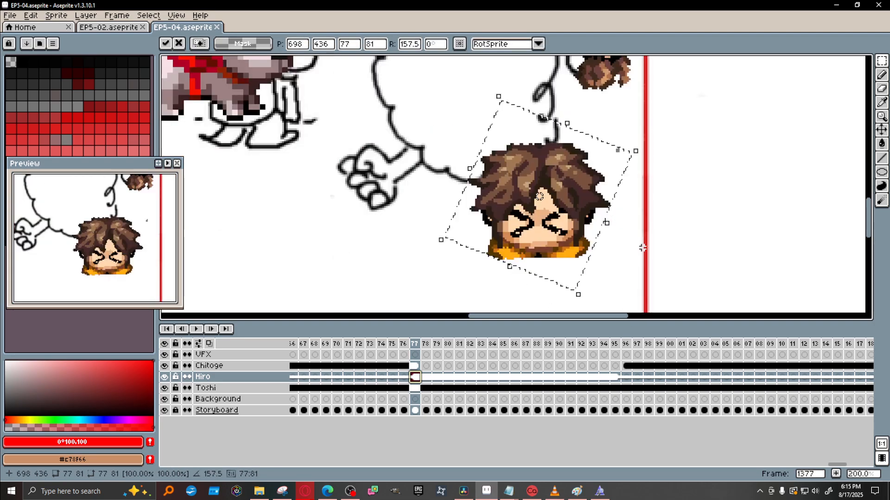
scroll(642, 245, up, 2)
key(ctrl+z)
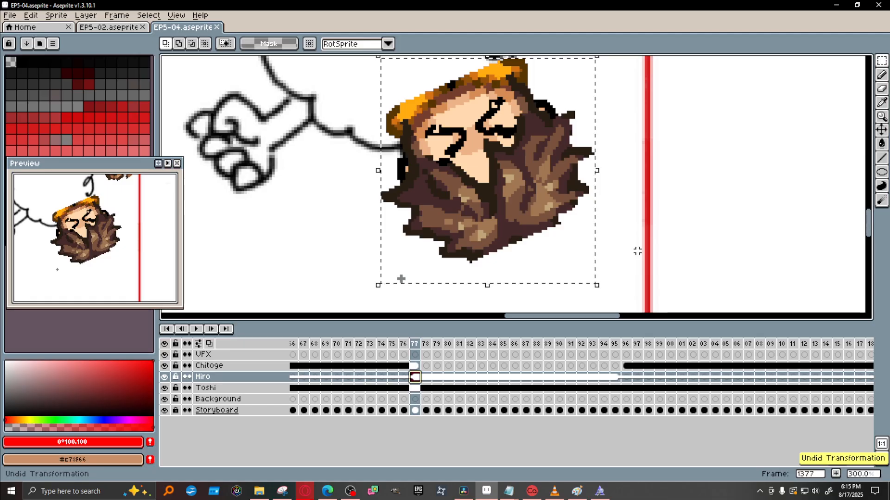
key(ctrl+z)
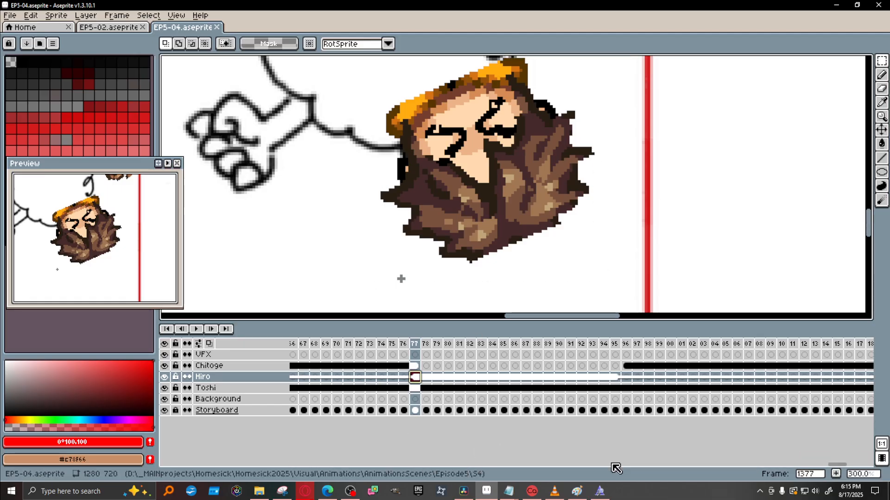
Delete Chitoge's overlapping cel on frame 1377.
scroll(845, 468, left, 1)
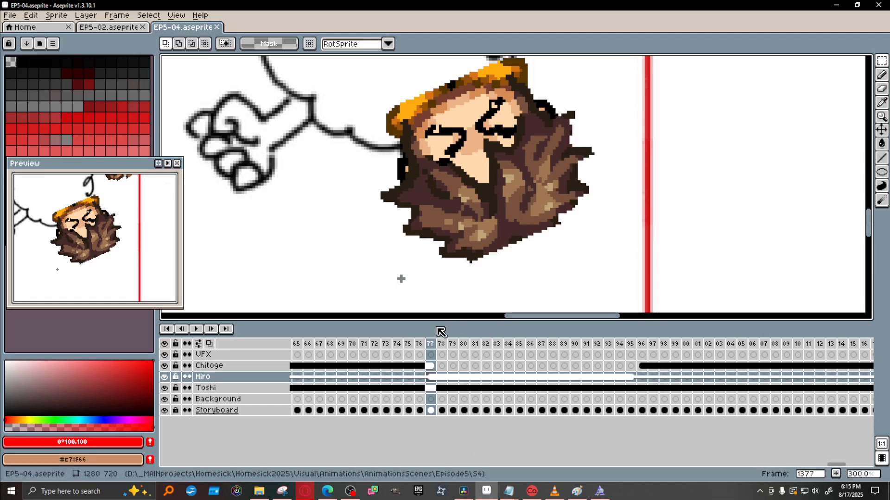
key(minus)
key(minus)
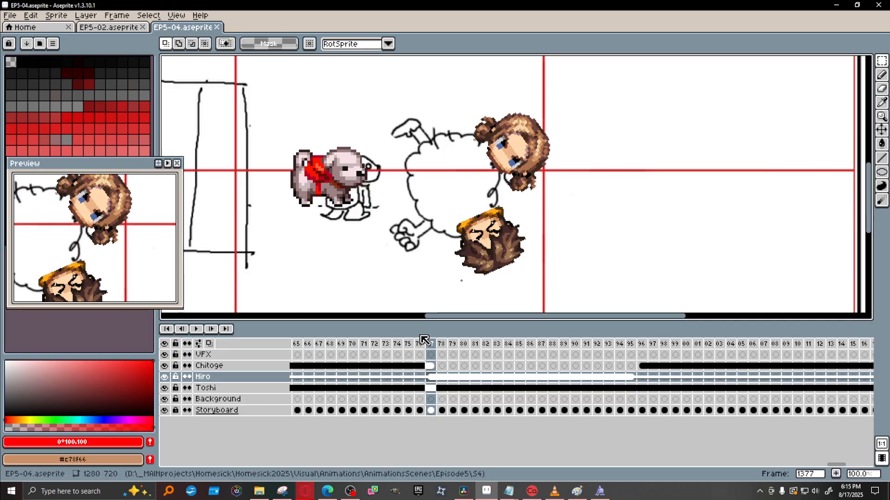
click(431, 367)
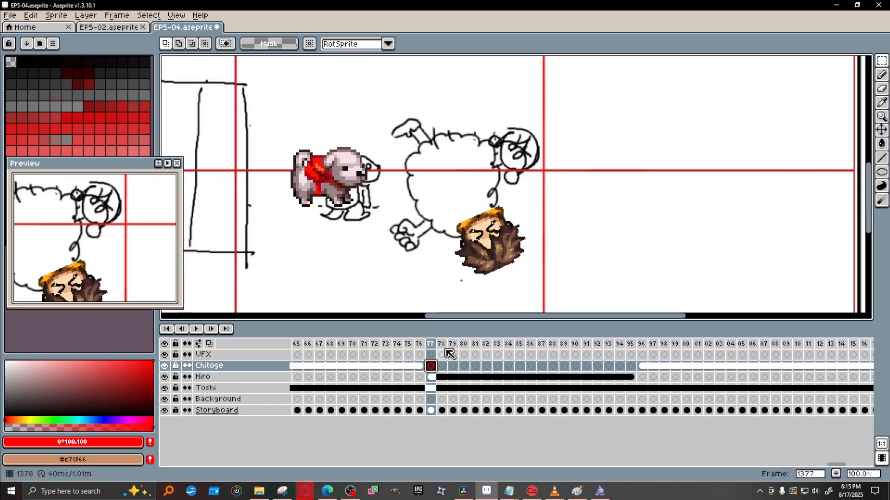
drag(431, 344, 419, 344)
click(430, 344)
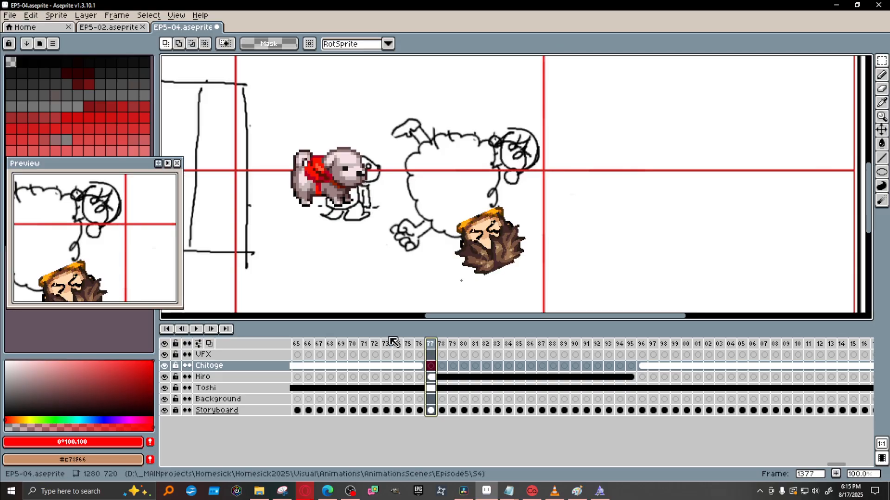
Check the Chitoge and Hiro head cels on frames 1390, 1184, 1151 and 1104 of the timeline.
click(475, 344)
click(575, 344)
key(Escape)
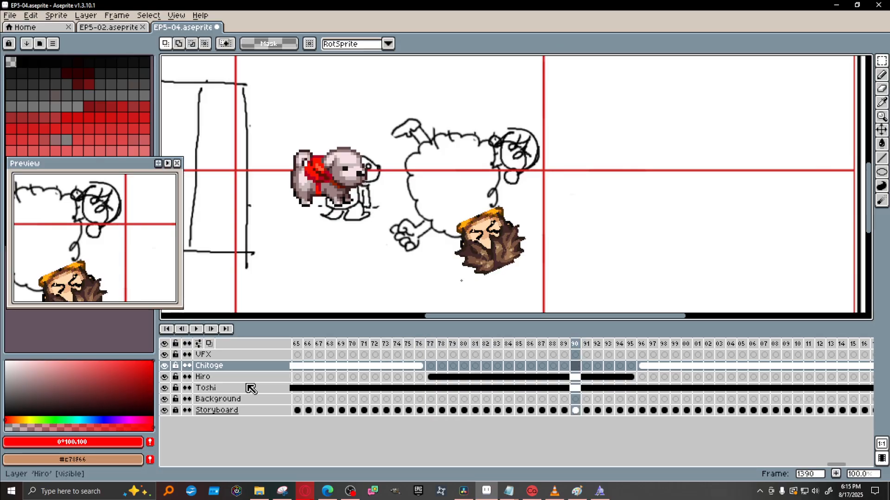
drag(840, 470, 741, 465)
click(533, 344)
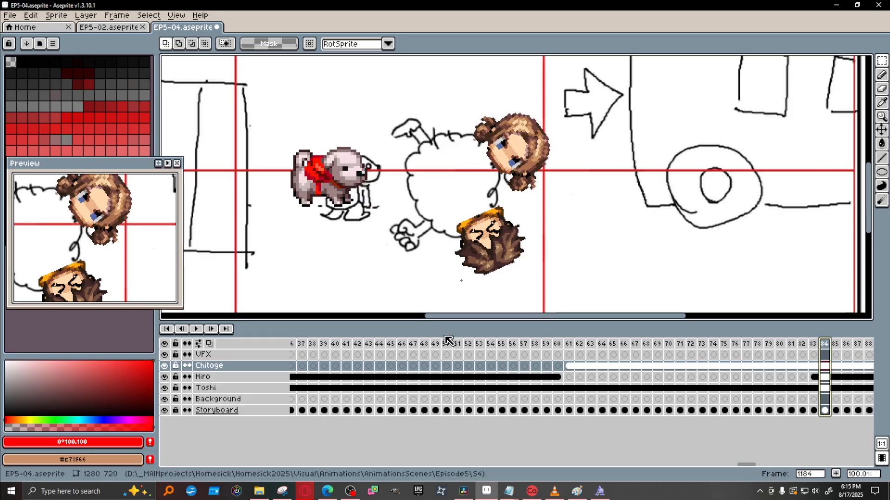
click(460, 345)
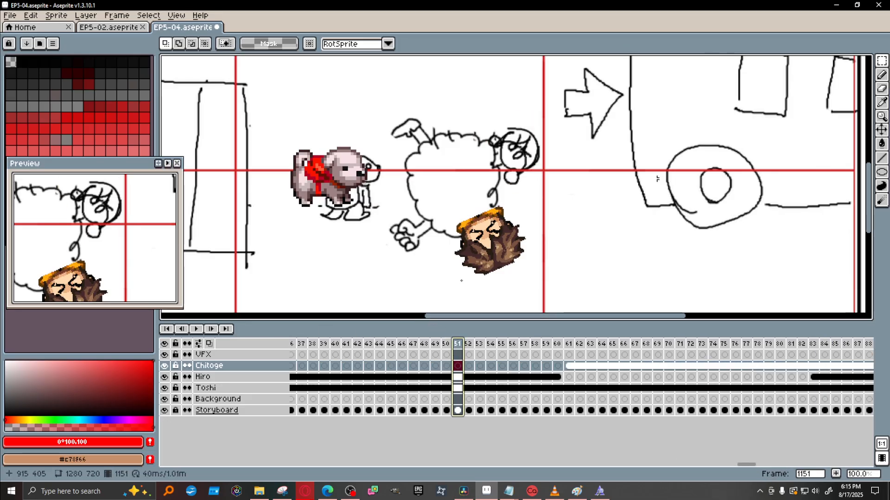
scroll(598, 173, down, 1)
scroll(597, 173, up, 1)
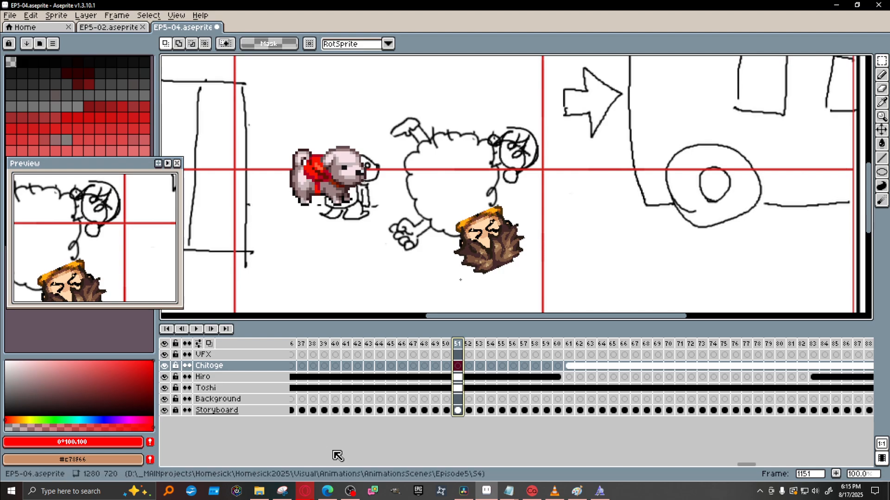
drag(750, 465, 730, 465)
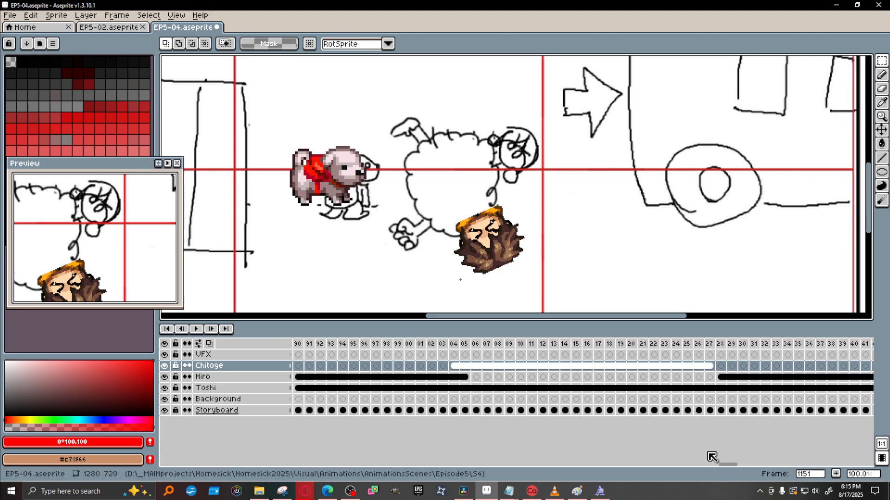
click(387, 344)
click(453, 344)
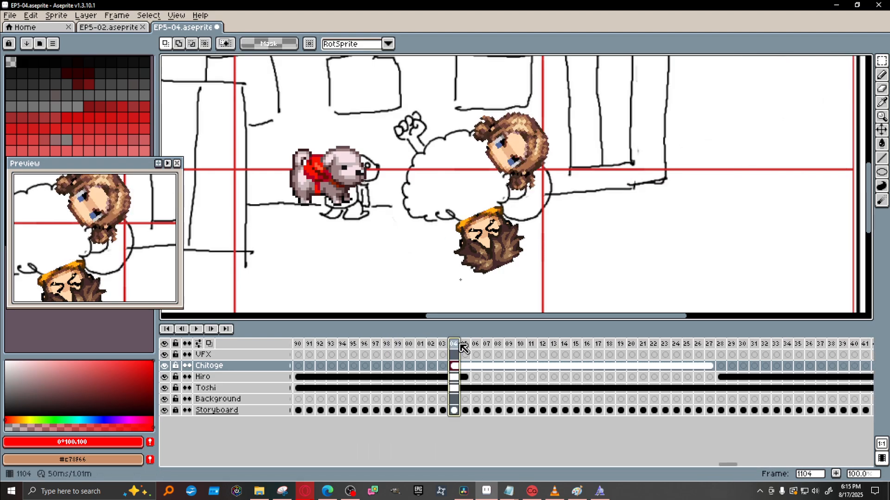
Go to frame 1090, where Chitoge's cels end, and make the VFX layer's cel active.
drag(732, 465, 712, 466)
click(497, 353)
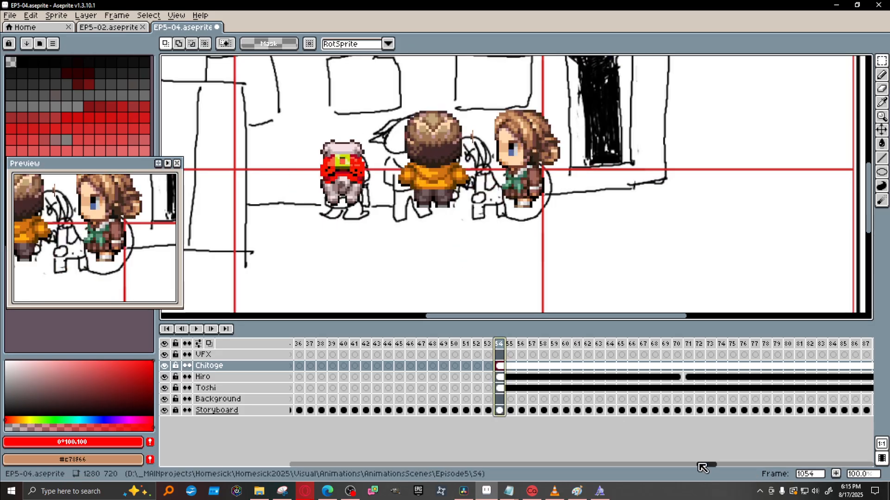
drag(706, 465, 710, 464)
click(637, 344)
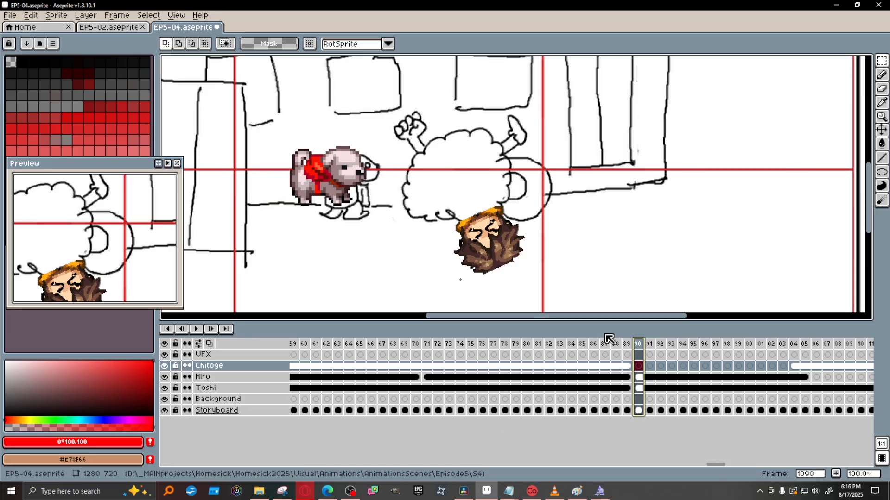
click(639, 356)
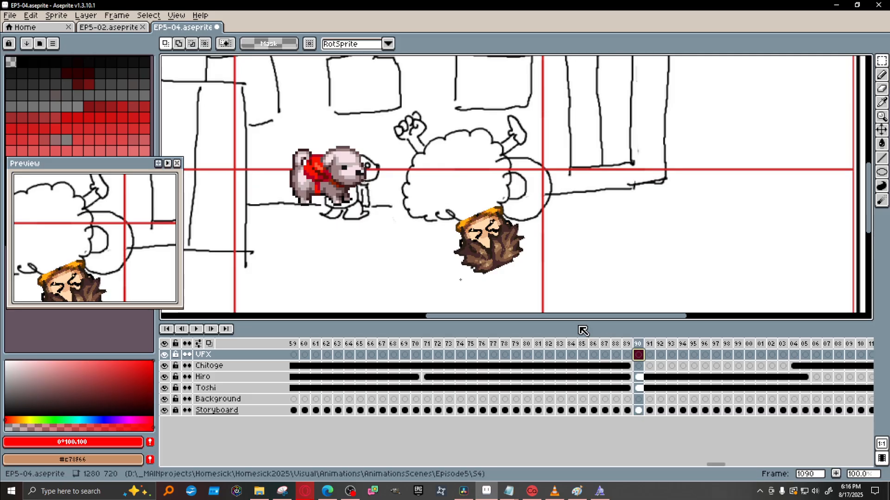
Choose the Pencil tool, widen the colour palette area and set the foreground colour to dark brown, HSV 36, 98, 45.
click(881, 74)
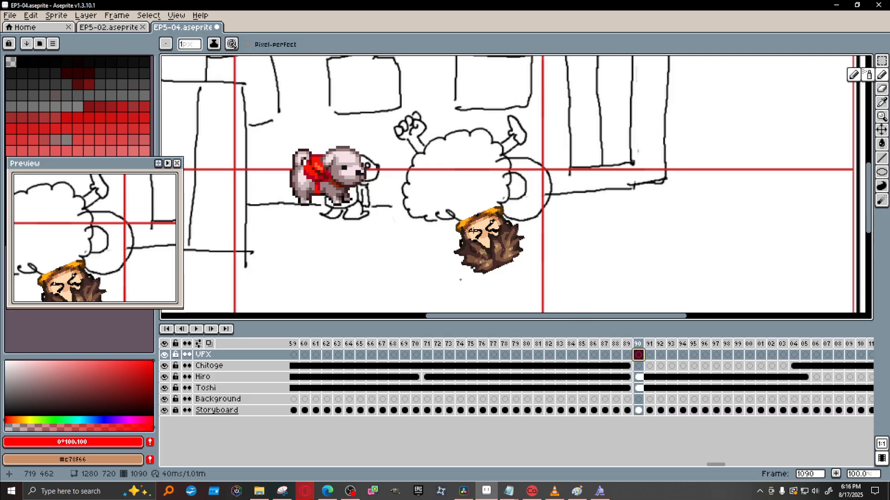
drag(161, 122, 189, 122)
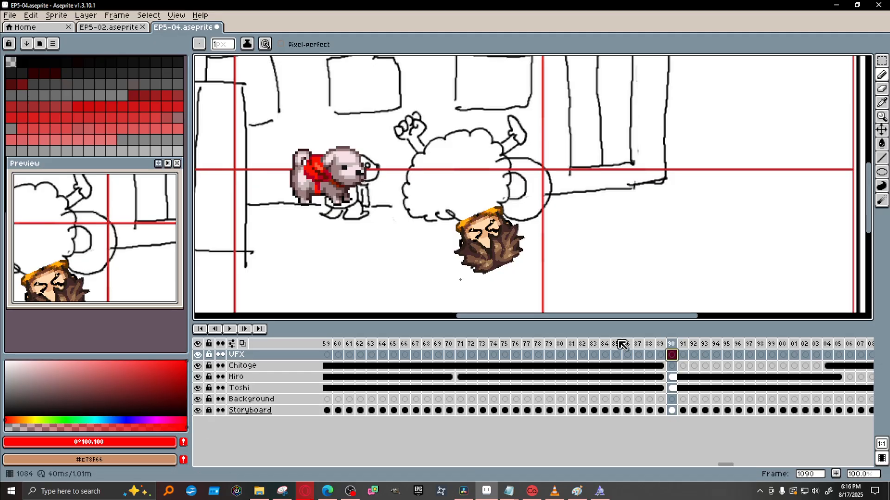
scroll(438, 191, up, 1)
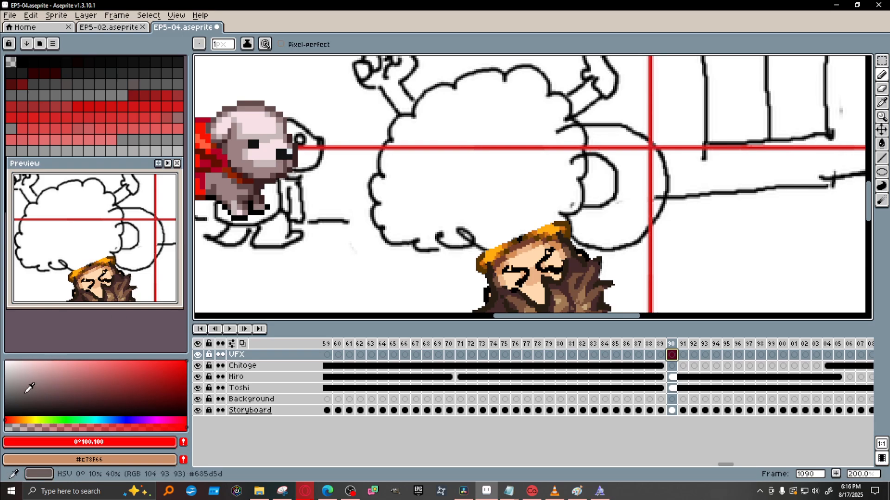
click(6, 411)
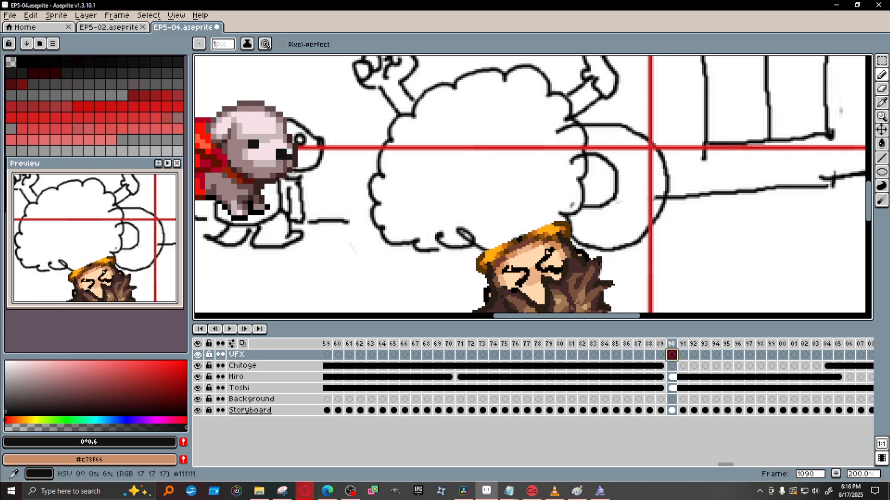
drag(12, 417, 28, 415)
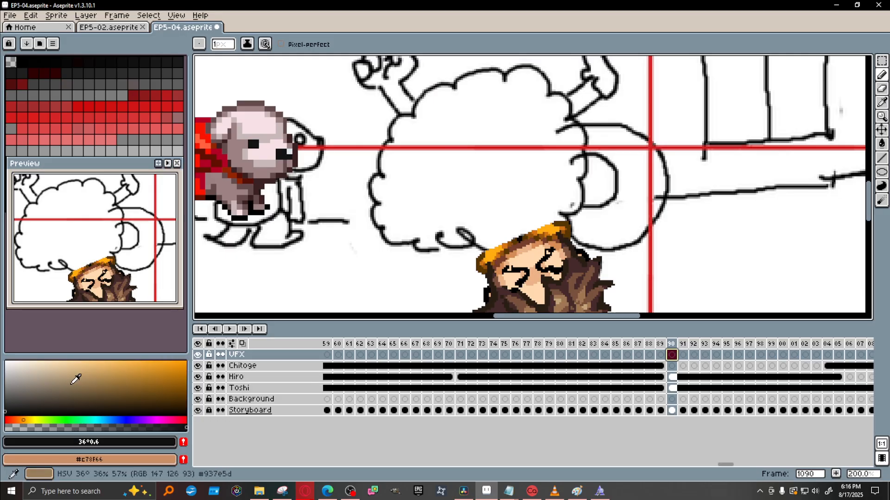
click(131, 387)
drag(131, 387, 161, 389)
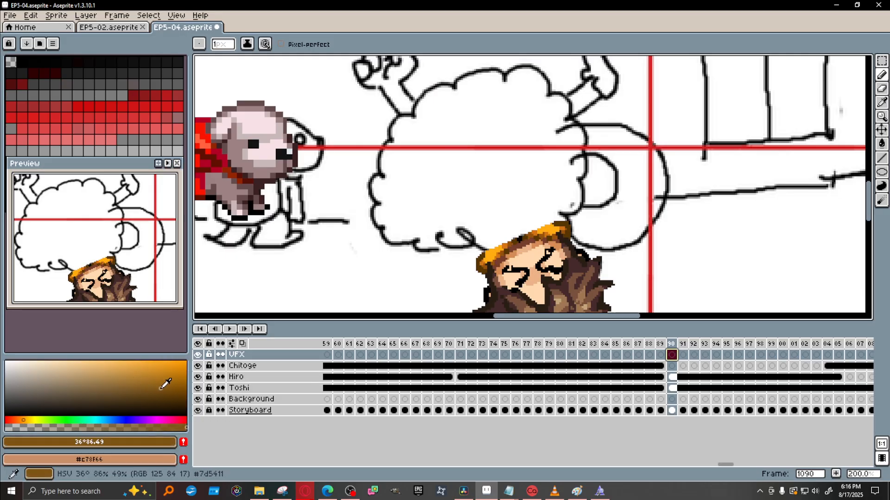
drag(62, 394, 182, 391)
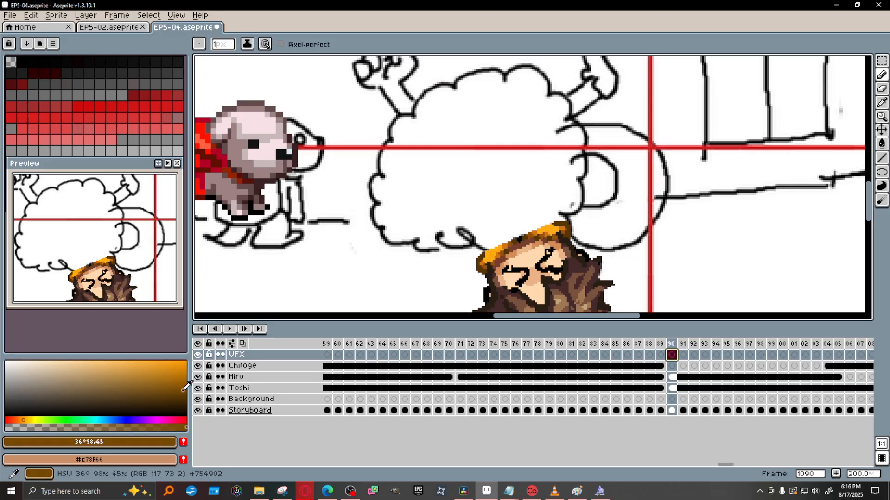
Trace a brown scalloped outline around the storyboard's fight cloud on VFX frame 1090, and set the foreground to greyish tan, HSV 36, 22, 57.
scroll(468, 263, down, 1)
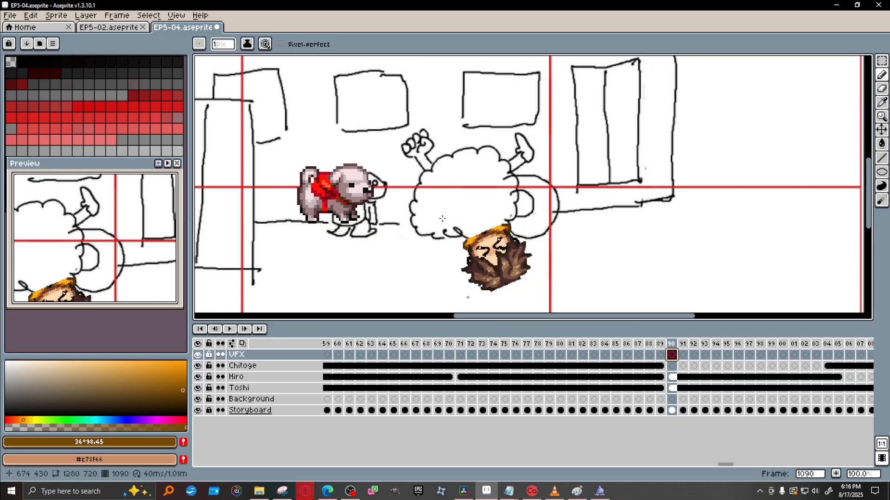
scroll(442, 218, up, 1)
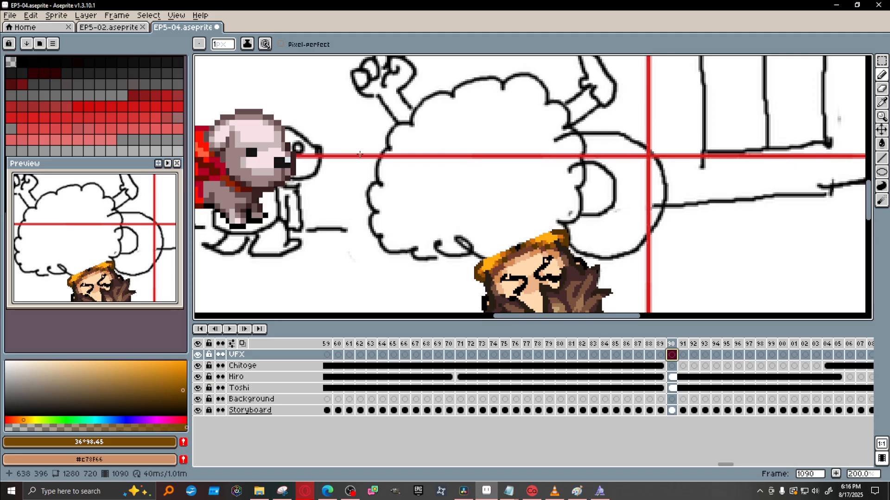
drag(413, 123, 387, 119)
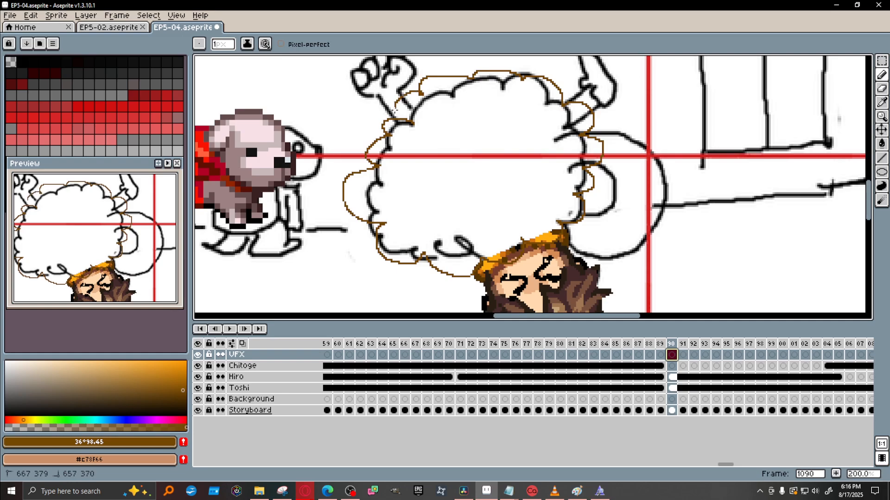
click(17, 376)
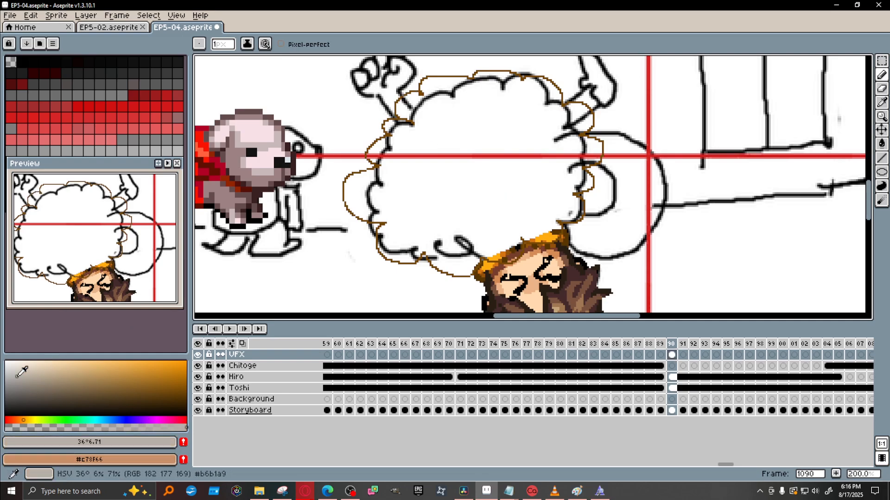
drag(17, 377, 45, 384)
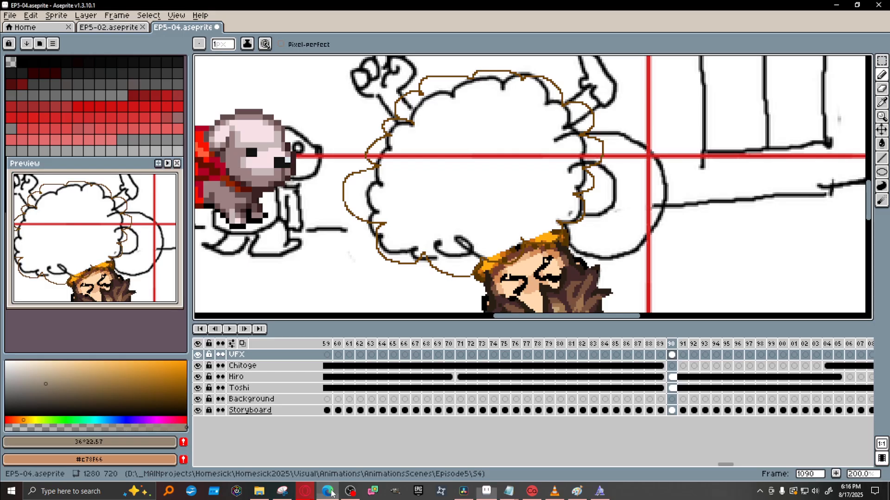
Switch to the Opera browser and run an image search for "cartoon fight cloud" in a new tab.
mouse_move(330, 492)
click(452, 447)
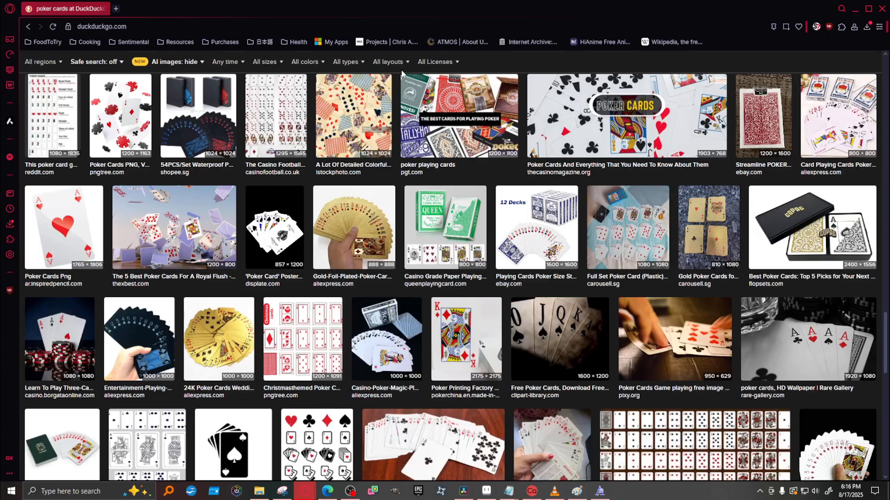
click(116, 8)
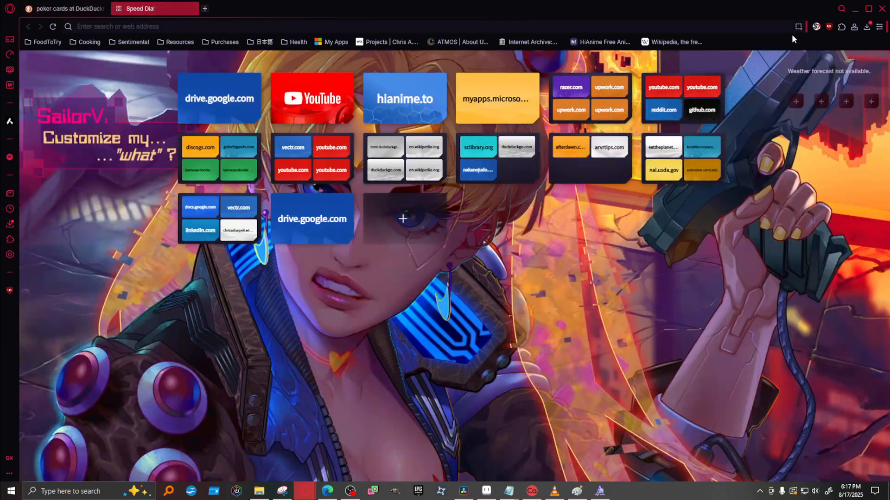
text(cartoo)
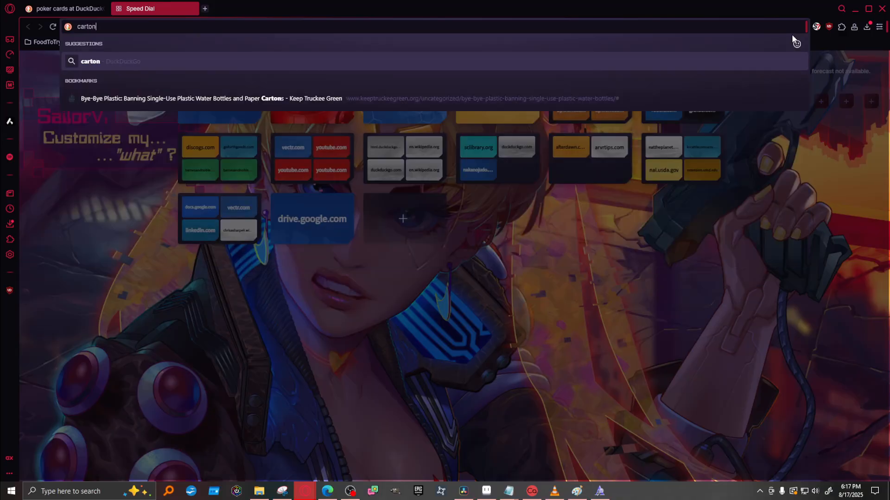
text(n fight clou)
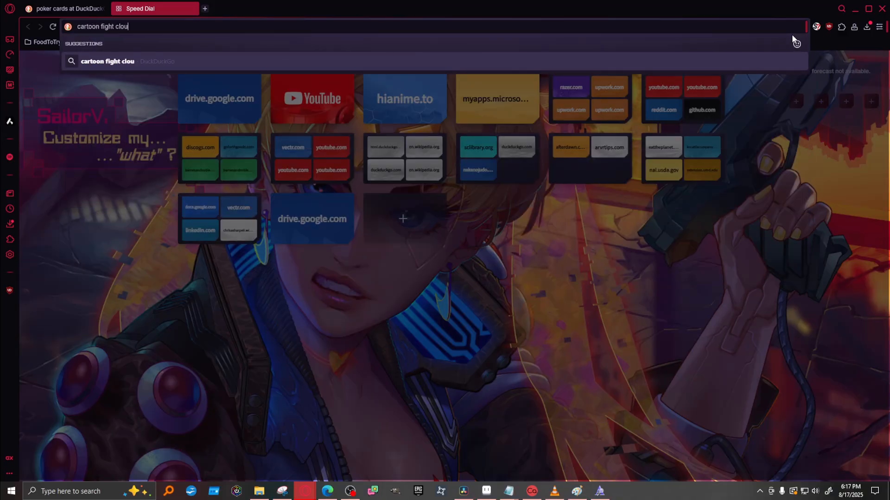
text(d)
key(Return)
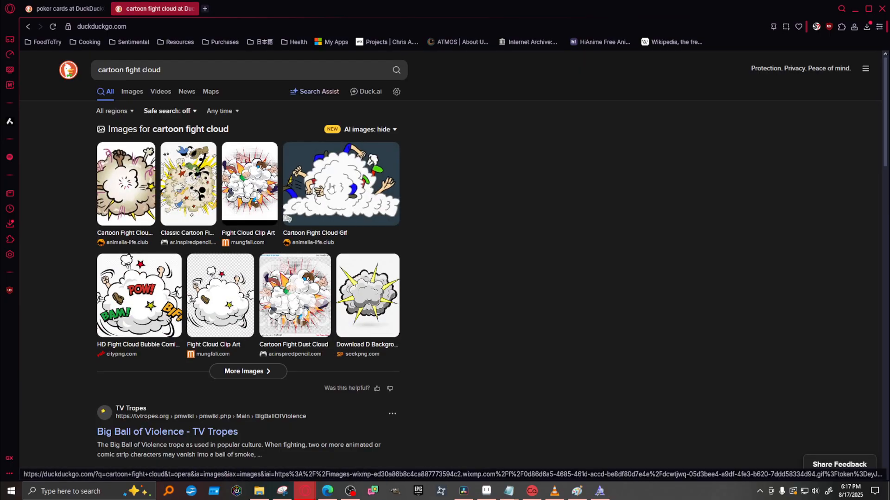
click(127, 93)
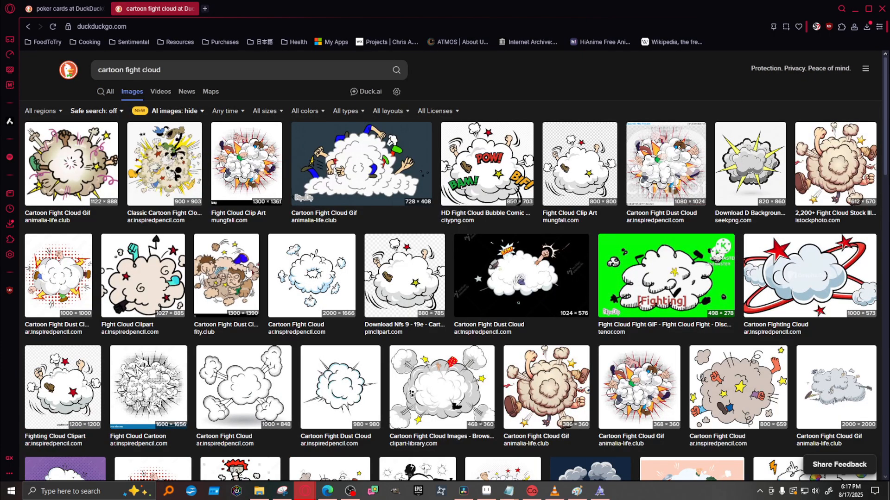
Look through the fight cloud image results and preview the Classic Cartoon Fight Cloud image from vrogue.co.
scroll(544, 310, down, 2)
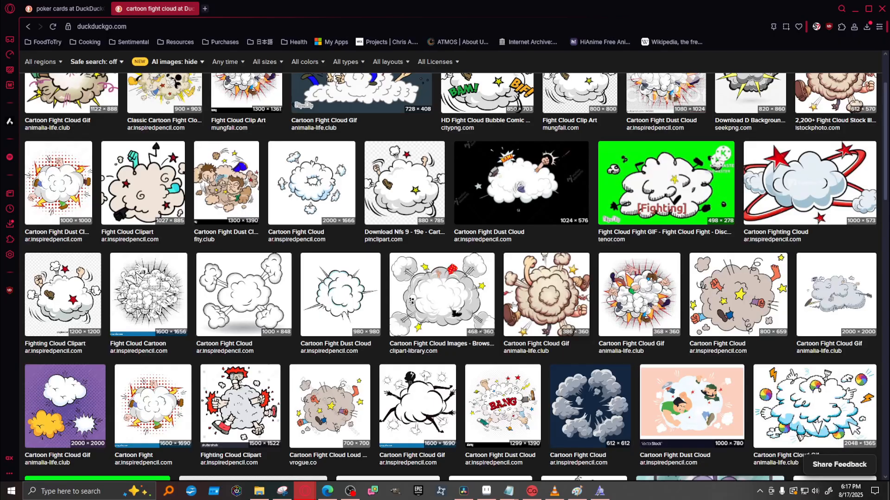
scroll(493, 307, down, 3)
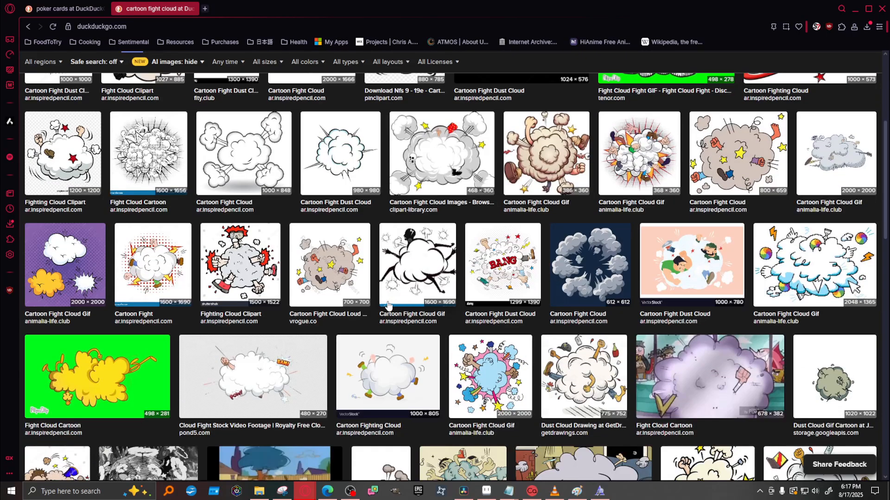
scroll(388, 305, down, 5)
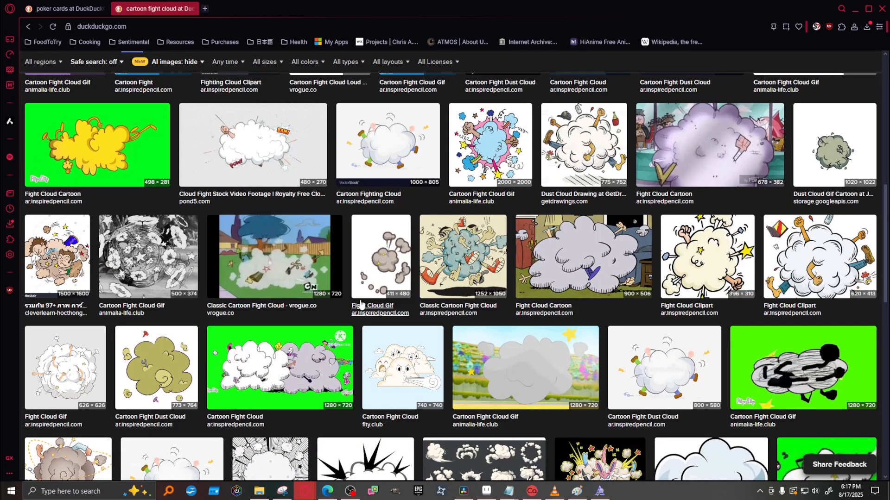
click(264, 252)
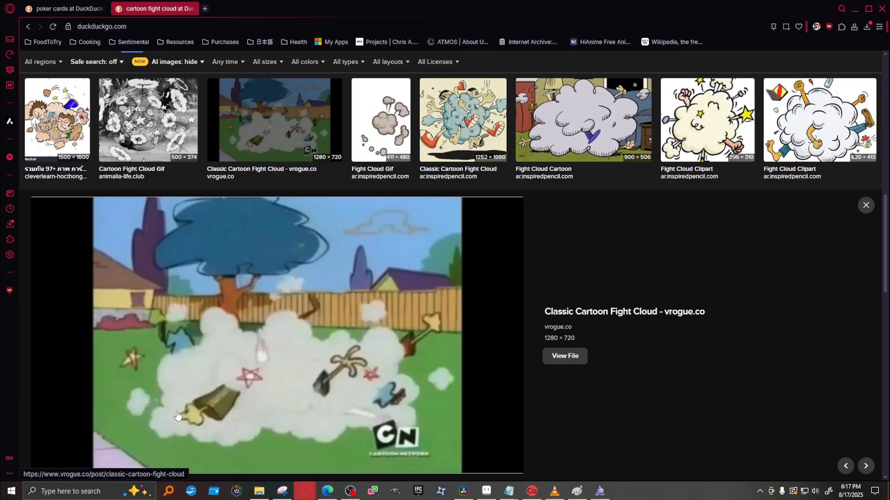
scroll(383, 357, down, 4)
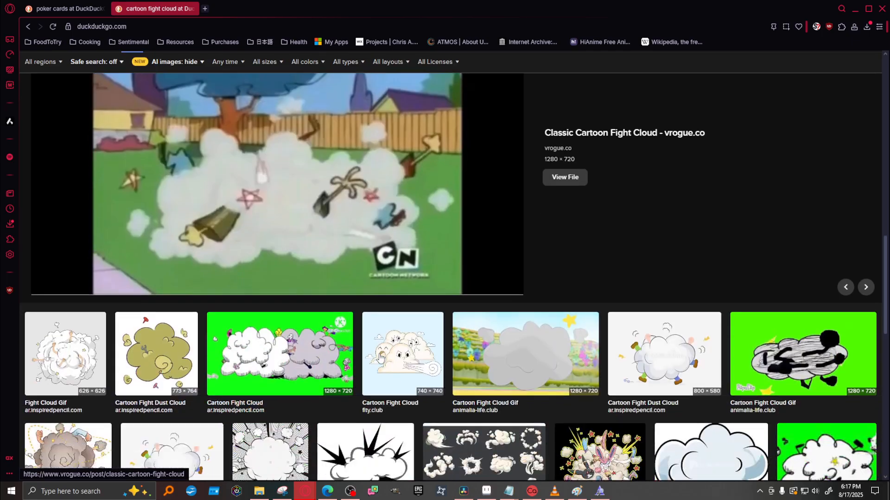
scroll(305, 356, down, 3)
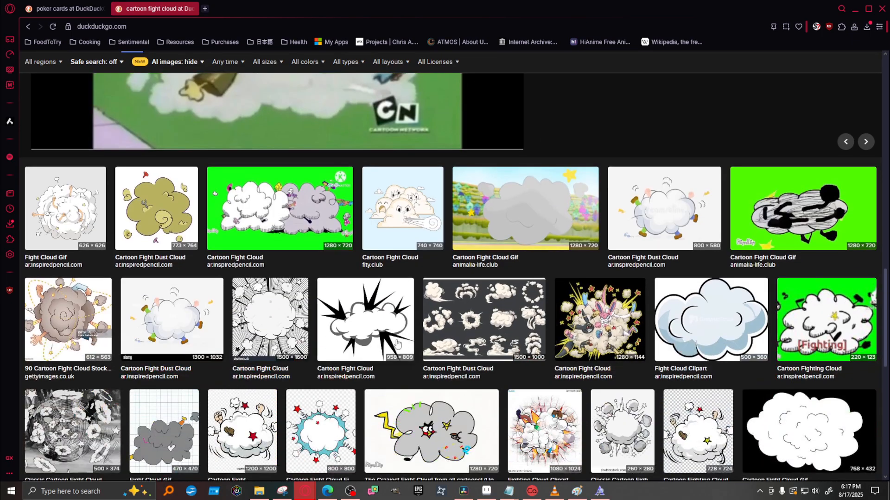
scroll(323, 343, down, 5)
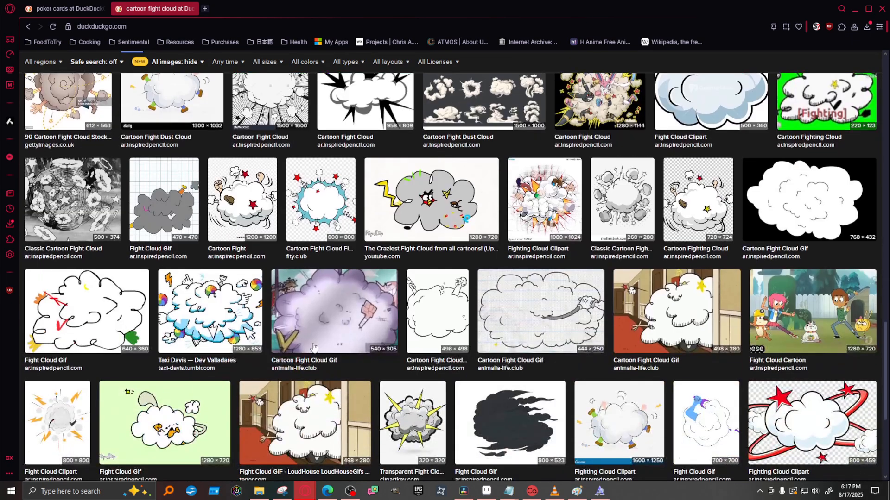
Preview the purple cloud and Loud House results, and open the Meowth Classic Cartoon Fight Cloud result in a new tab.
click(355, 323)
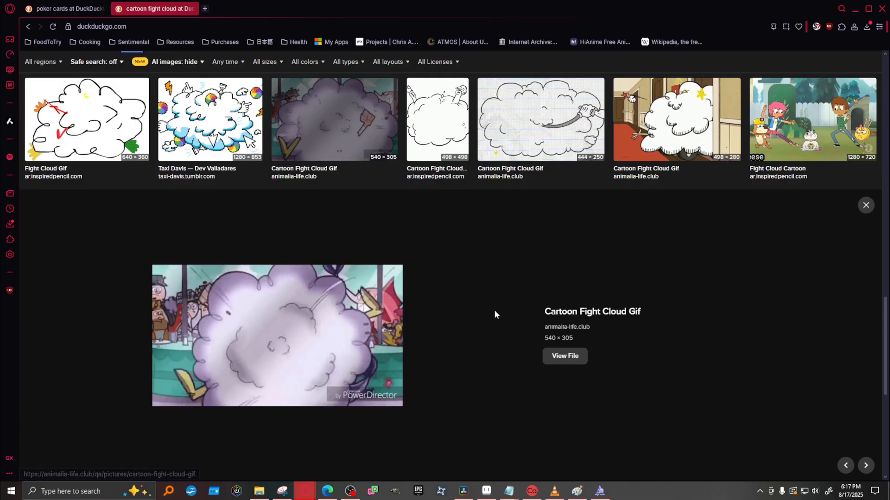
scroll(461, 310, down, 2)
scroll(461, 310, down, 3)
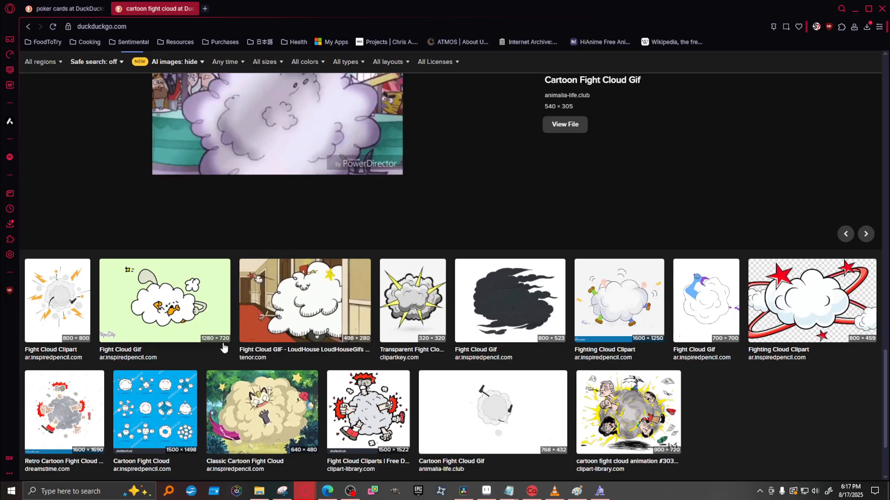
click(312, 314)
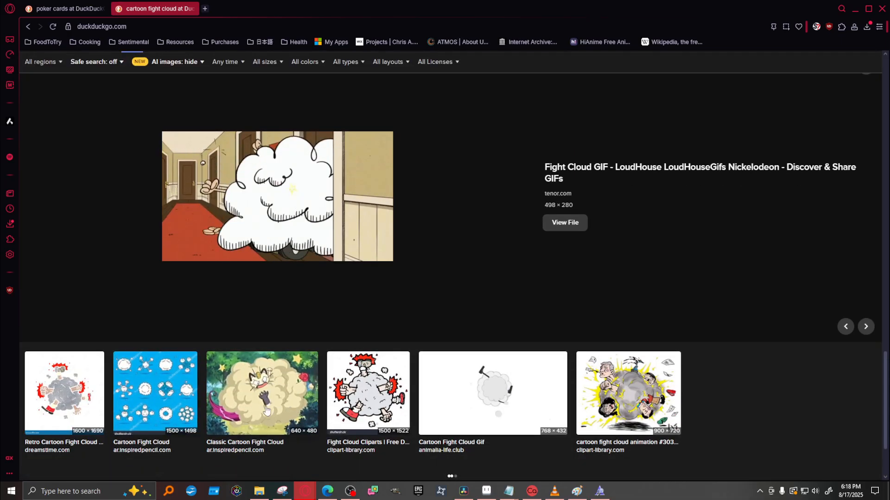
click(258, 390)
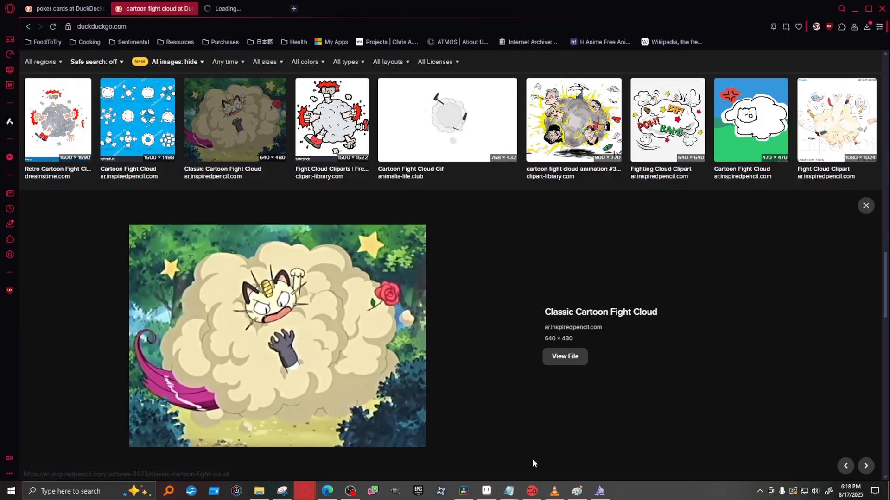
Open the source pages of the Loud House fight cloud GIF and the purple Cartoon Fight Cloud Gif in new tabs.
scroll(417, 324, up, 5)
click(305, 243)
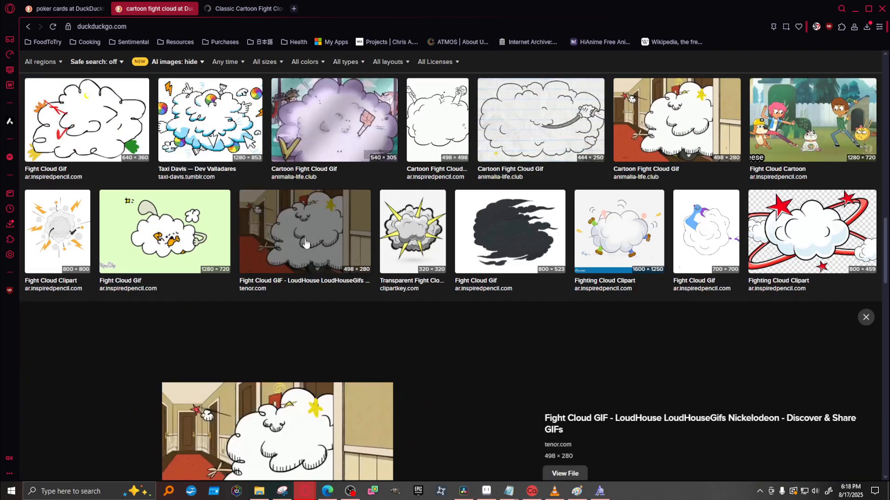
middle_click(300, 311)
scroll(483, 307, up, 4)
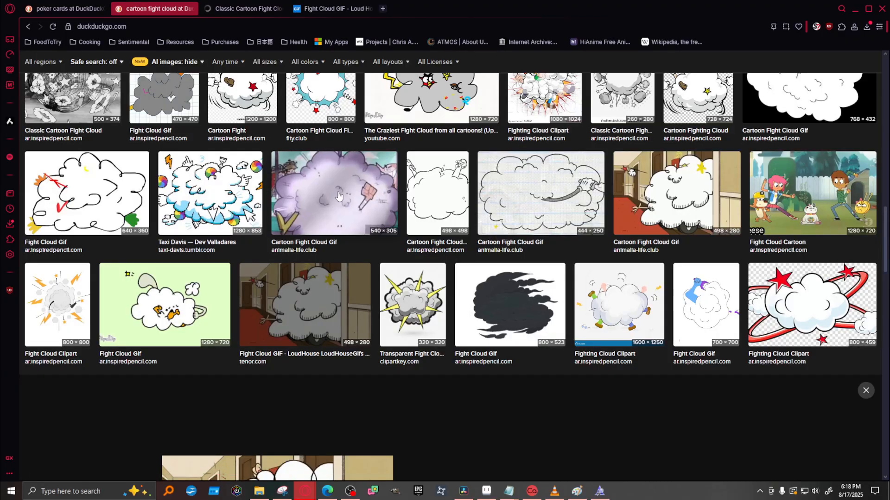
click(338, 196)
middle_click(285, 308)
scroll(343, 275, up, 5)
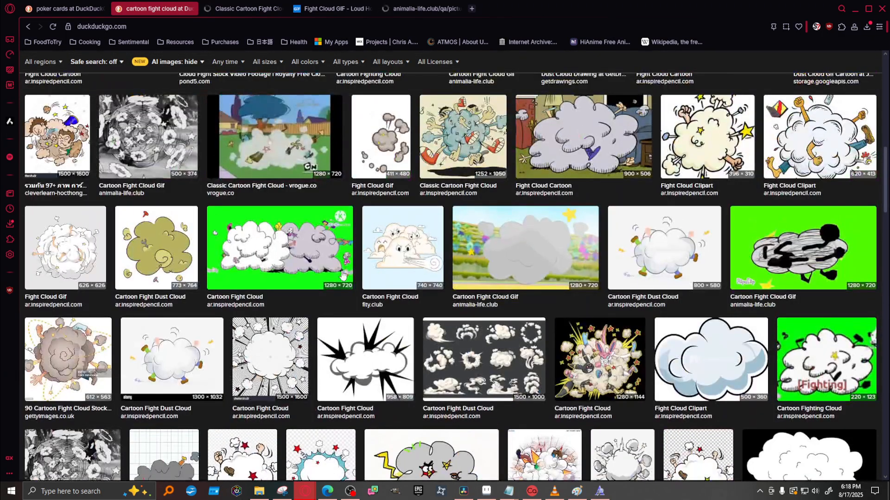
Preview the Classic Cartoon Fight Cloud image from vrogue.co and the two 320 × 212 Cartoon Fight Cloud Gif results from animalia-life.club.
click(256, 132)
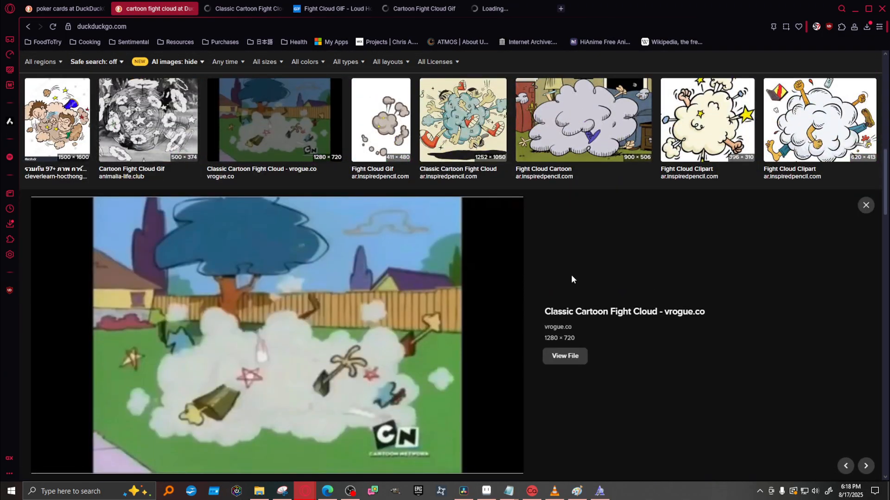
scroll(571, 278, down, 20)
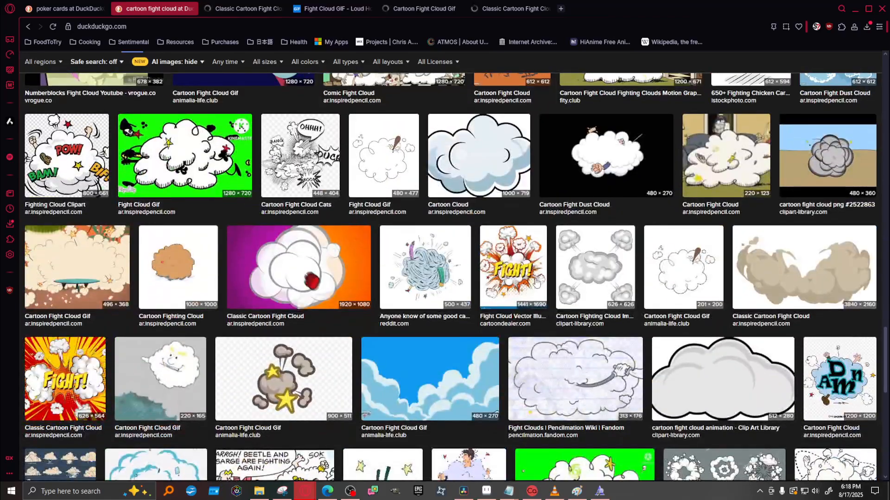
scroll(524, 280, down, 10)
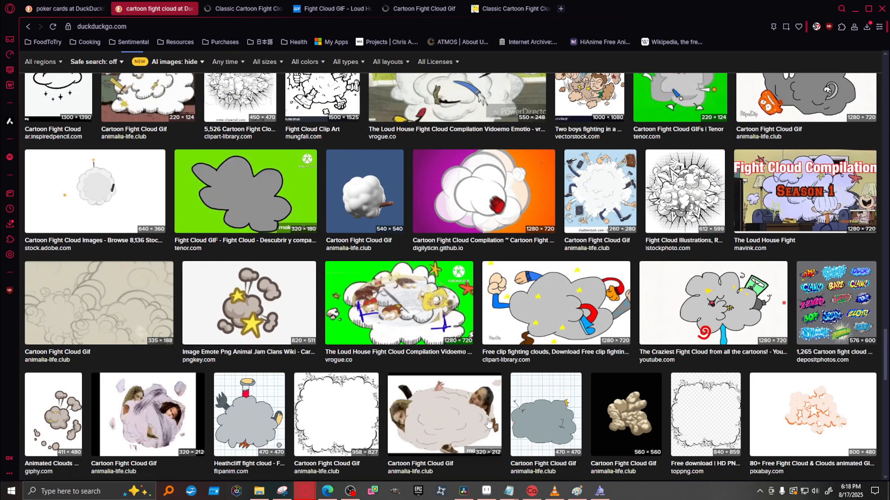
click(458, 413)
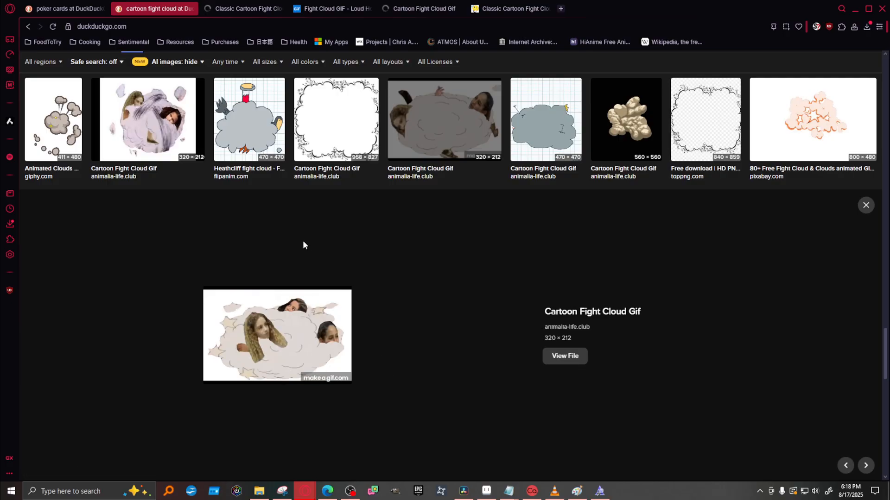
click(154, 133)
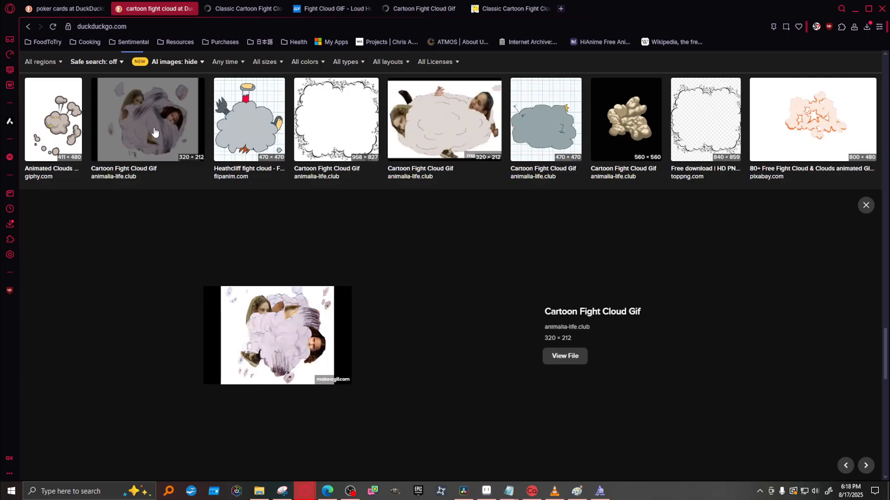
scroll(510, 254, down, 4)
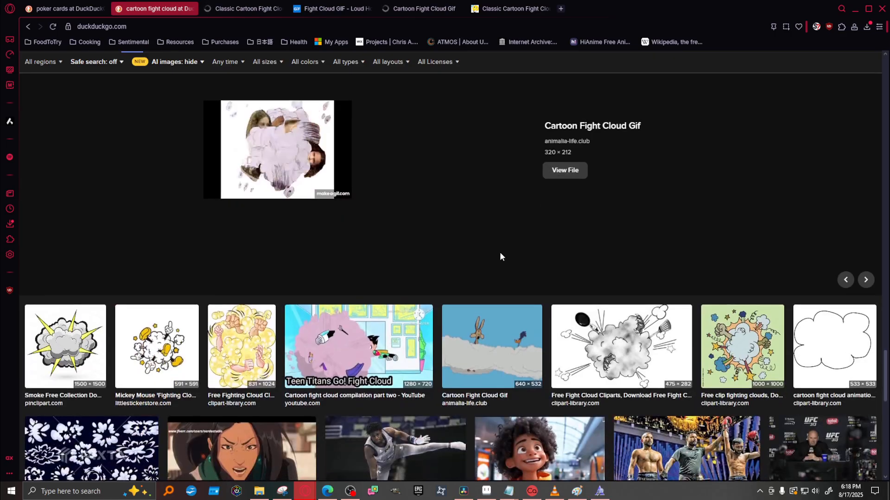
Look through the remaining cartoon fight cloud image results for more references.
scroll(500, 253, down, 3)
scroll(260, 177, up, 6)
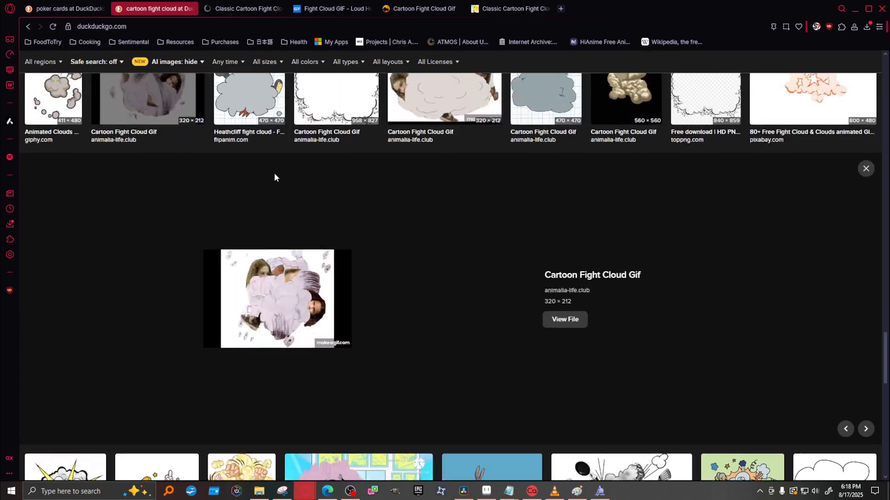
scroll(274, 177, up, 8)
scroll(301, 191, down, 16)
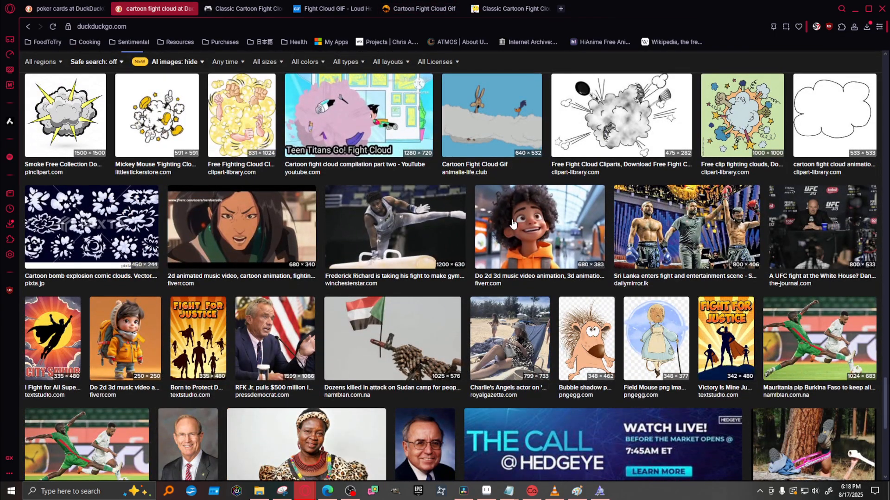
click(512, 223)
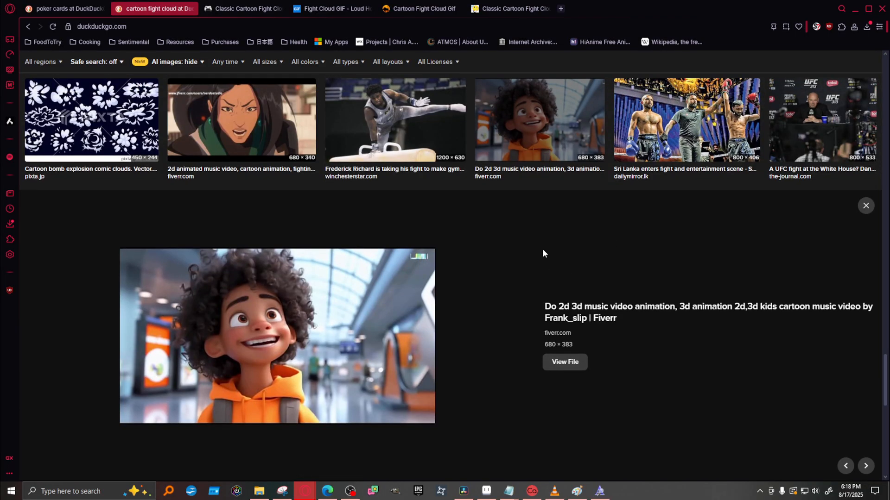
scroll(542, 248, down, 15)
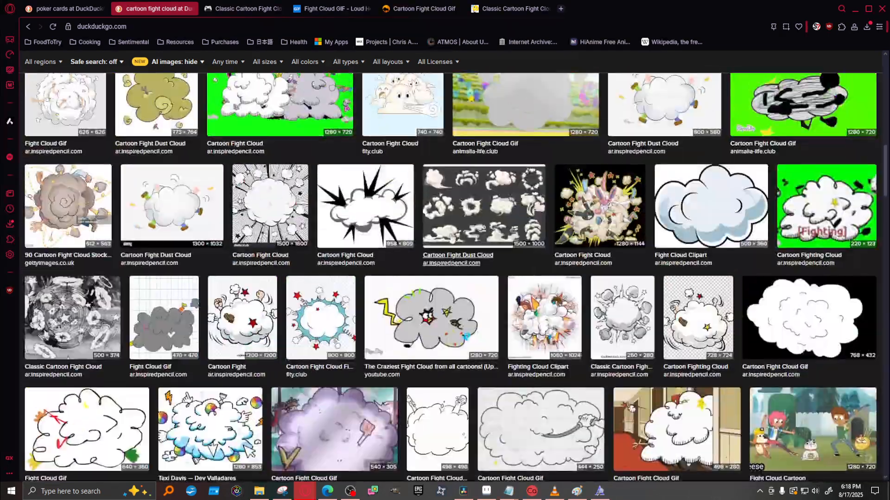
Check the opened fight cloud source pages and close their tabs, returning to the cartoon fight cloud results.
click(230, 15)
click(329, 9)
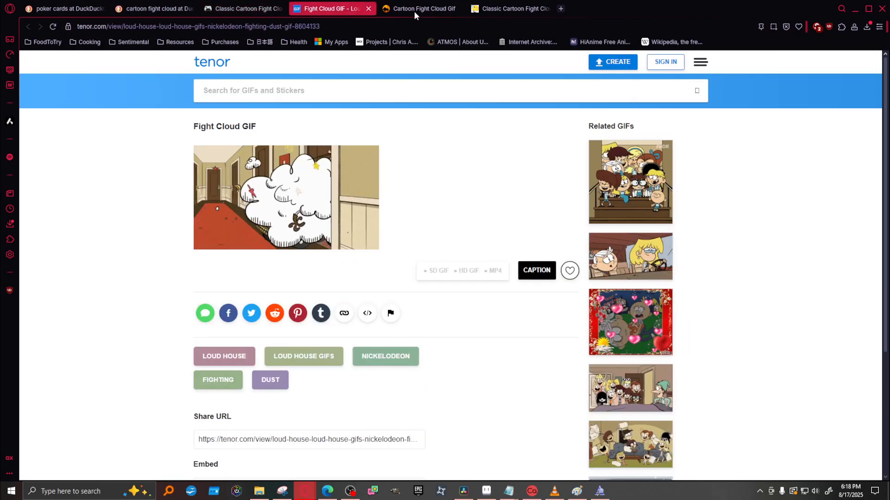
click(414, 10)
click(507, 9)
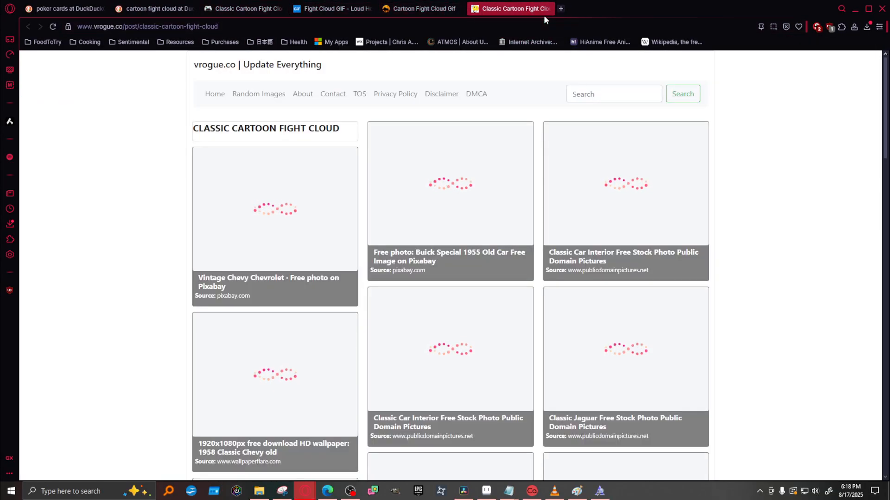
click(460, 9)
click(370, 8)
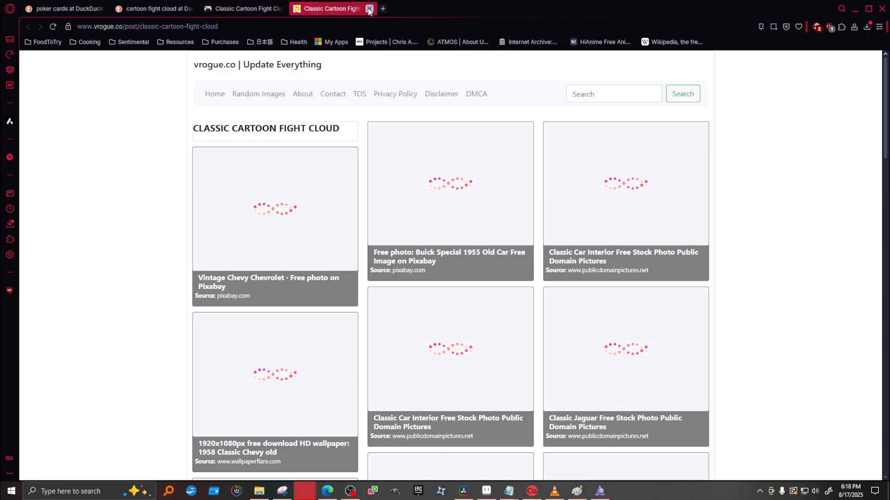
click(369, 8)
click(280, 9)
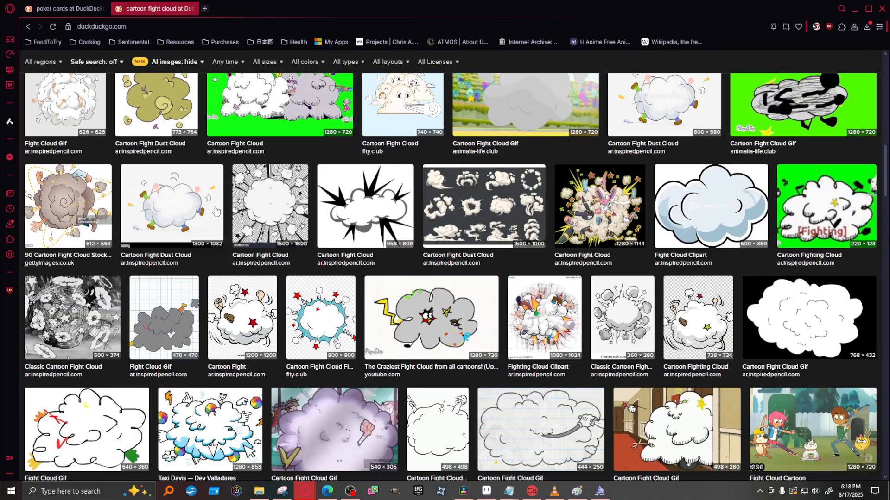
Open the image files of the vrogue.co Classic Cartoon Fight Cloud and the purple 540 × 305 fight cloud GIF in new tabs.
scroll(490, 297, down, 8)
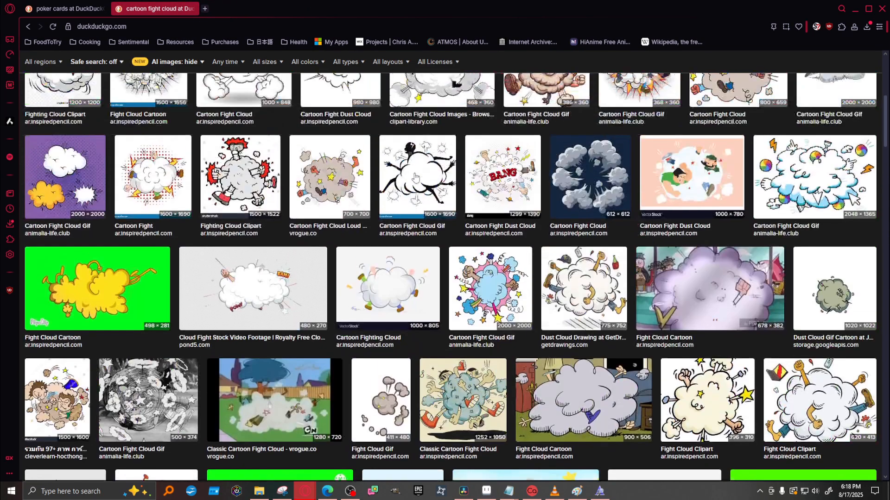
click(273, 410)
click(561, 354)
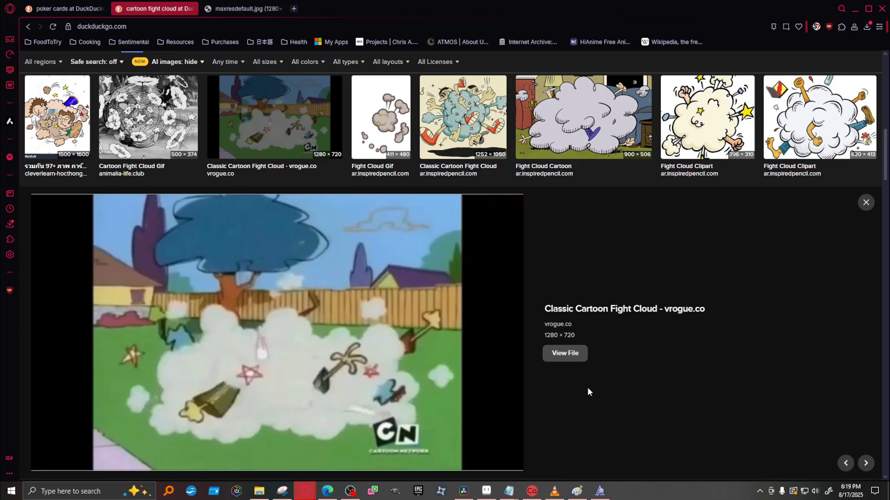
scroll(588, 388, down, 8)
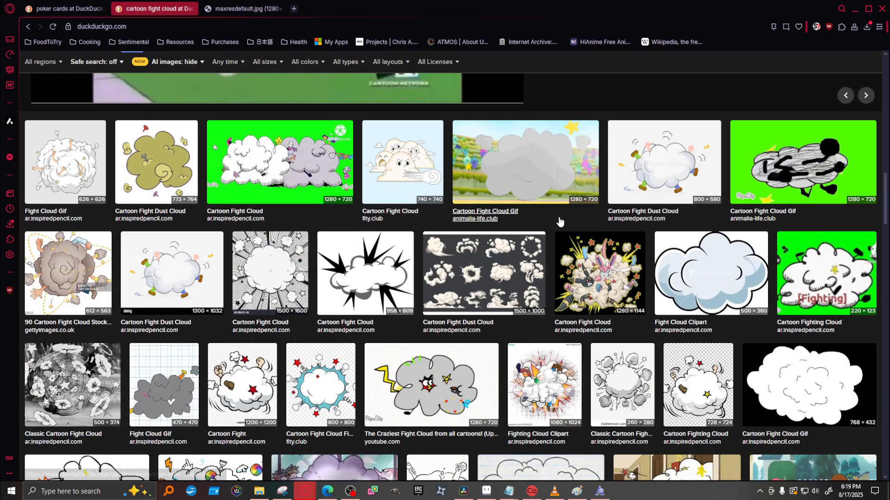
scroll(560, 221, down, 4)
click(334, 315)
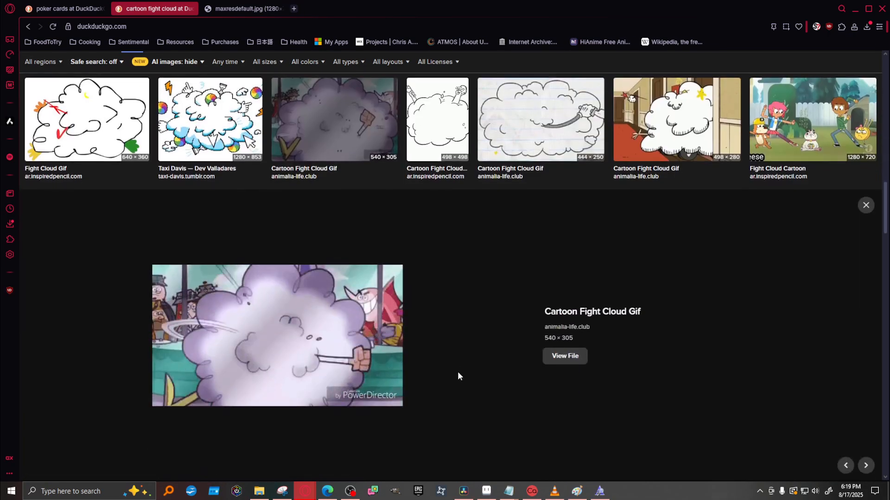
click(562, 358)
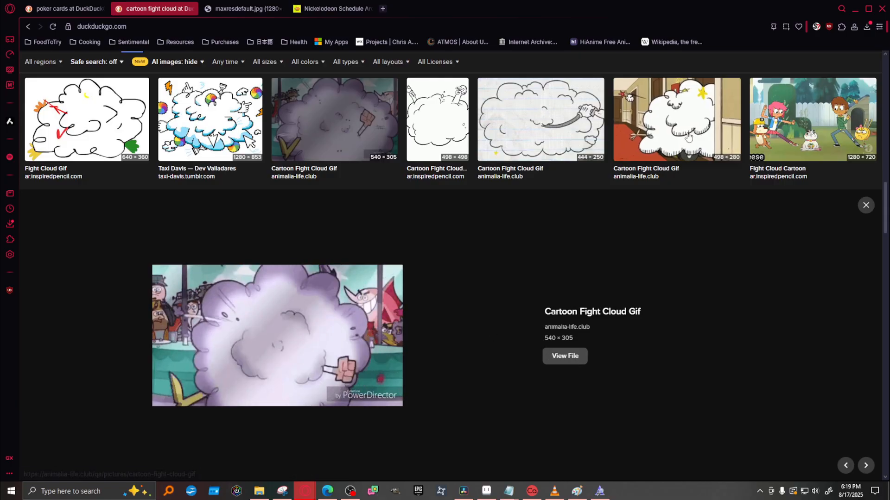
Open the image files of the Loud House fight cloud GIF and the Meowth Classic Cartoon Fight Cloud in new tabs.
click(688, 135)
click(566, 355)
scroll(521, 337, down, 7)
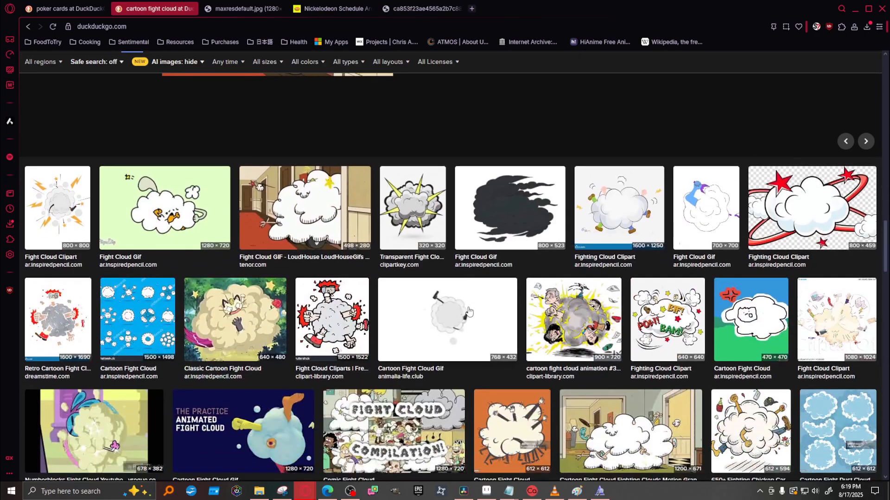
click(234, 320)
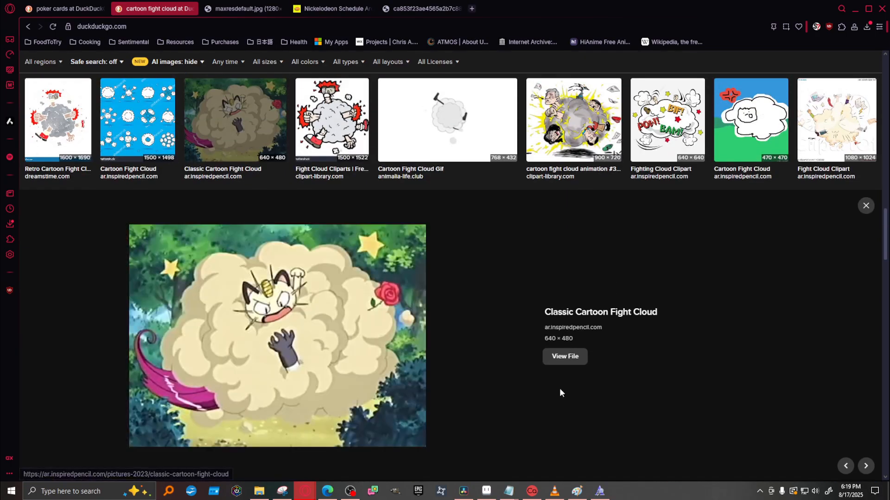
click(565, 356)
Search images for "anime fight cloud" and open the Fight Cloud XD | Anime Amino image file in a new tab.
scroll(504, 319, down, 5)
scroll(500, 319, up, 10)
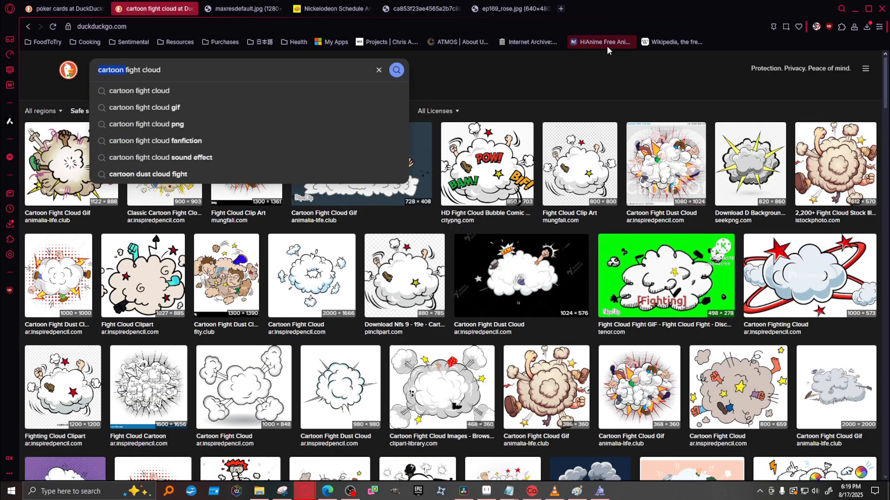
text(anime)
key(Return)
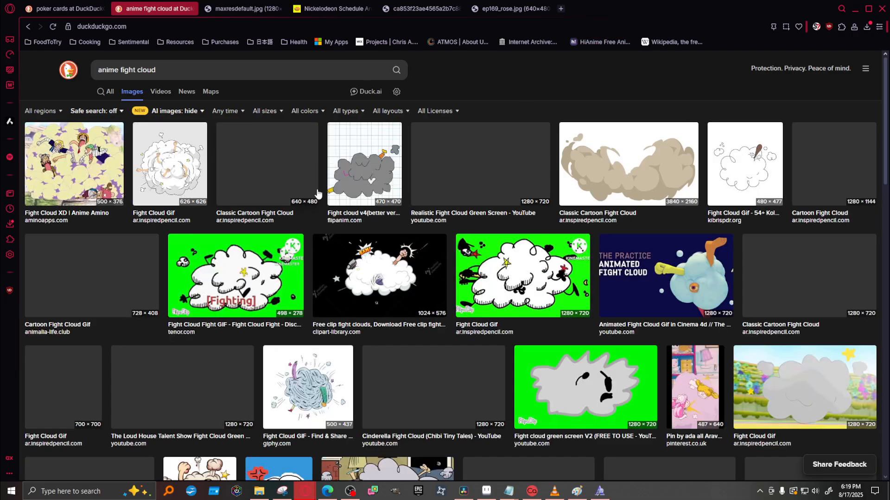
click(59, 188)
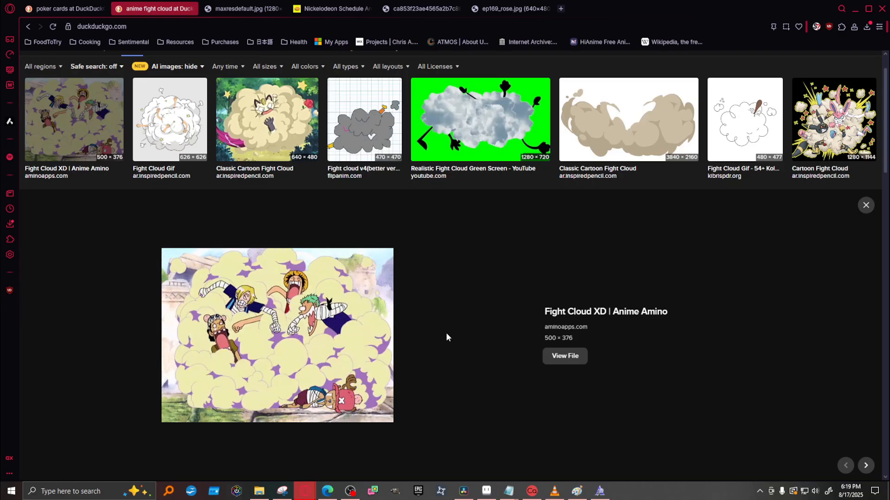
middle_click(569, 359)
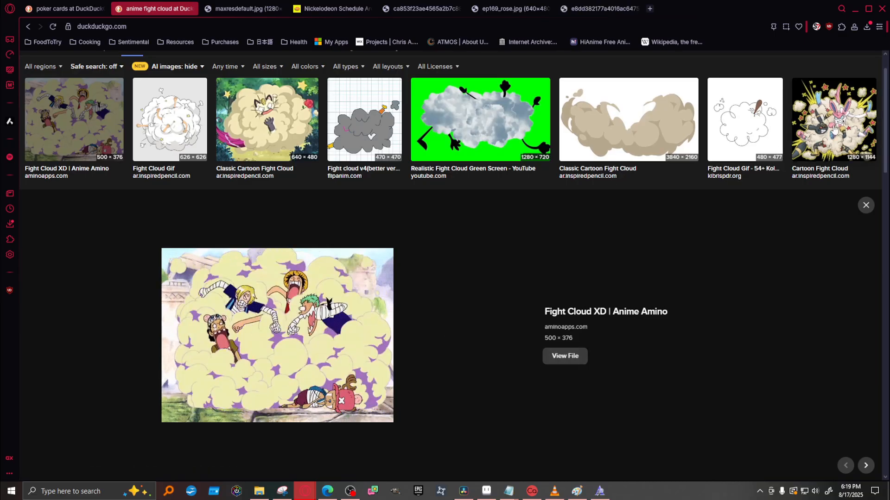
Preview the 1280 × 1144 Cartoon Fight Cloud image and look through the rest of the anime fight cloud results.
key(Left)
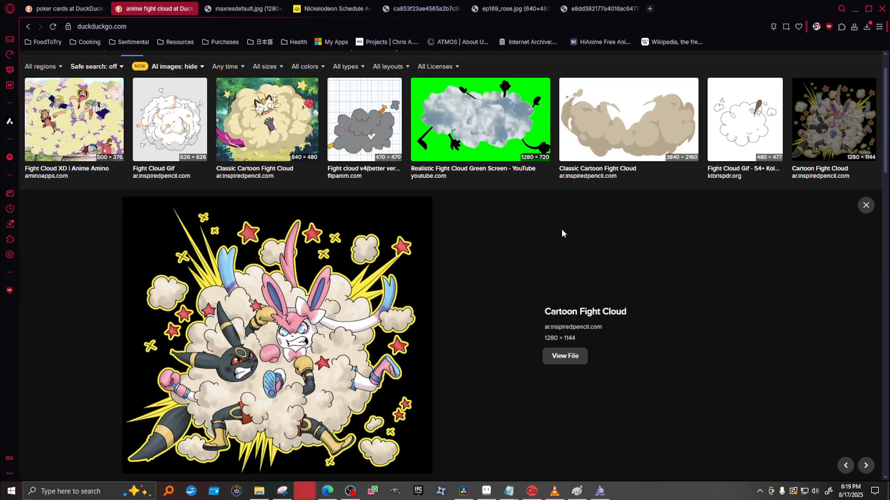
scroll(527, 242, down, 5)
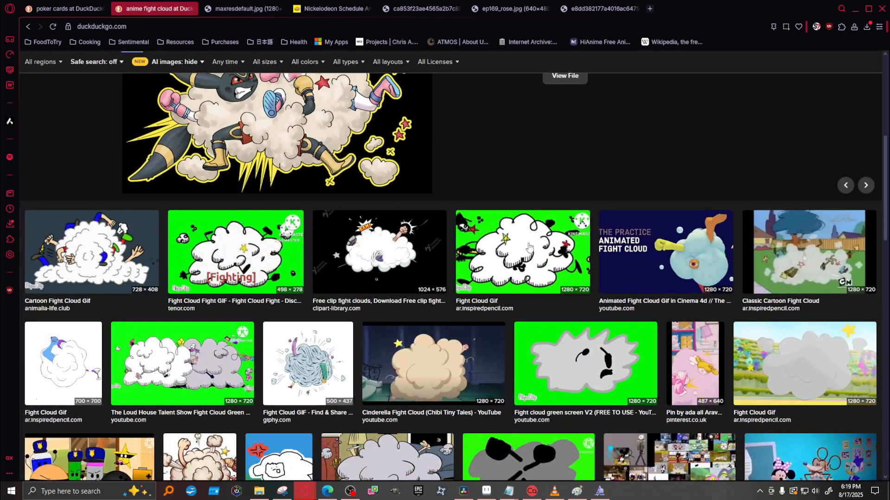
scroll(529, 247, up, 5)
scroll(543, 275, down, 4)
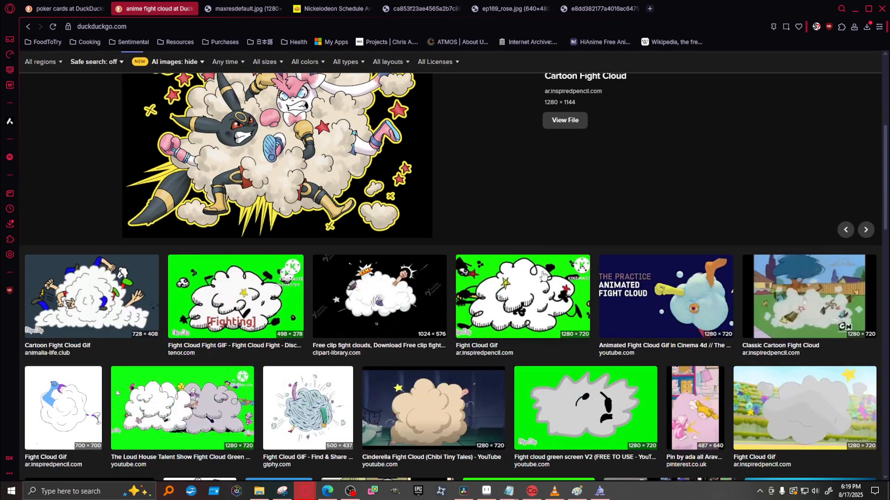
scroll(538, 278, down, 8)
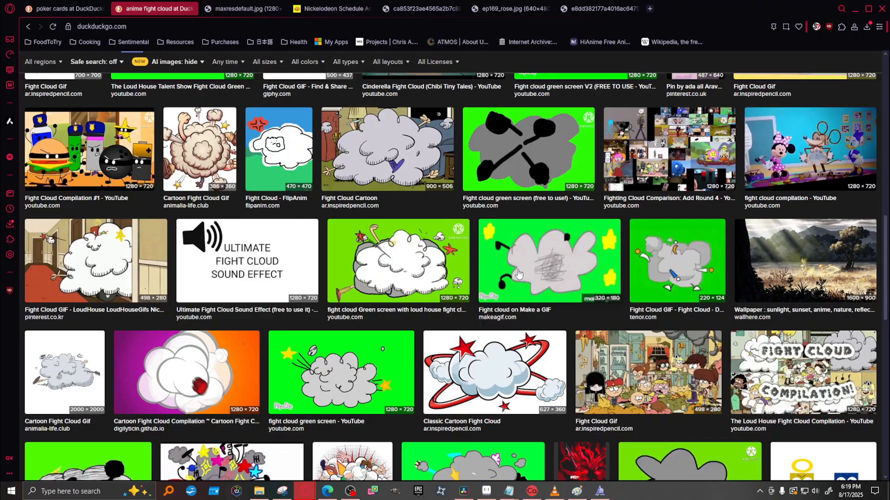
scroll(517, 275, down, 9)
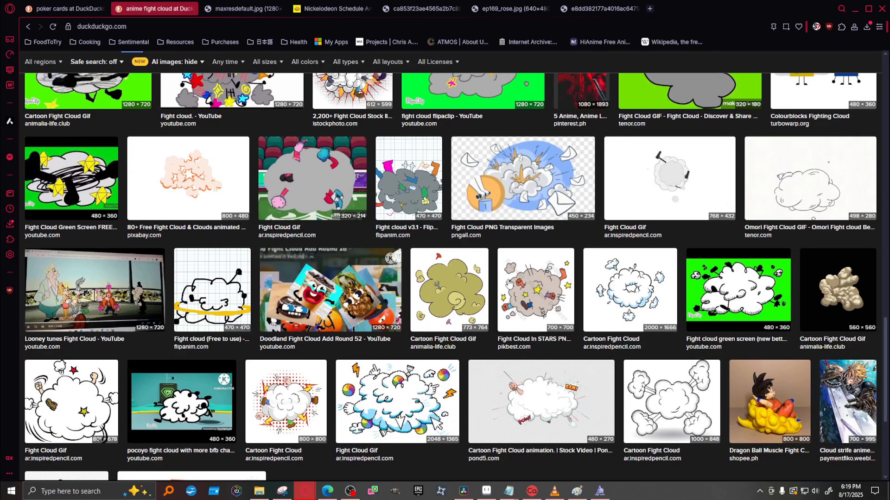
scroll(165, 77, up, 4)
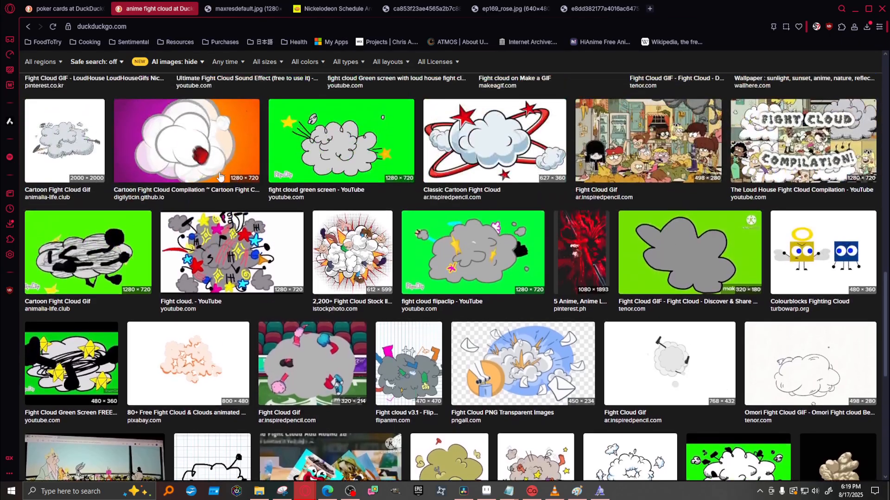
View the opened Cartoon Network, Anime Amino and Meowth fight cloud images in their tabs.
click(241, 9)
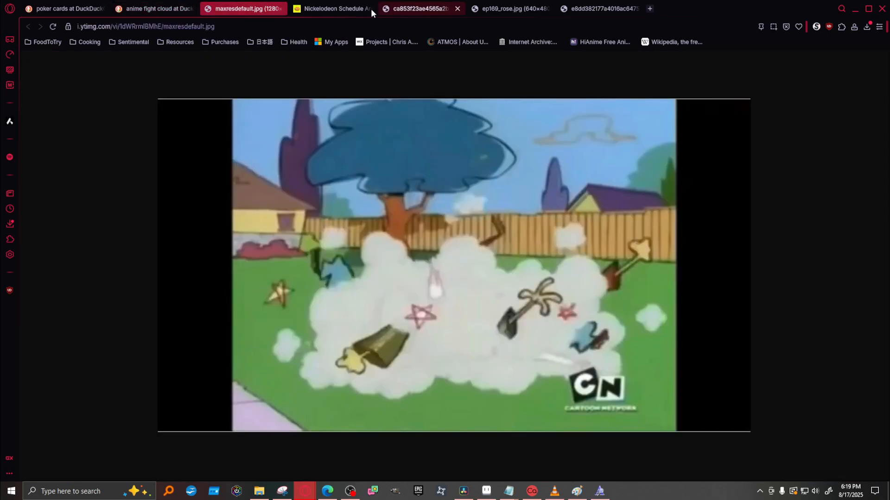
click(606, 6)
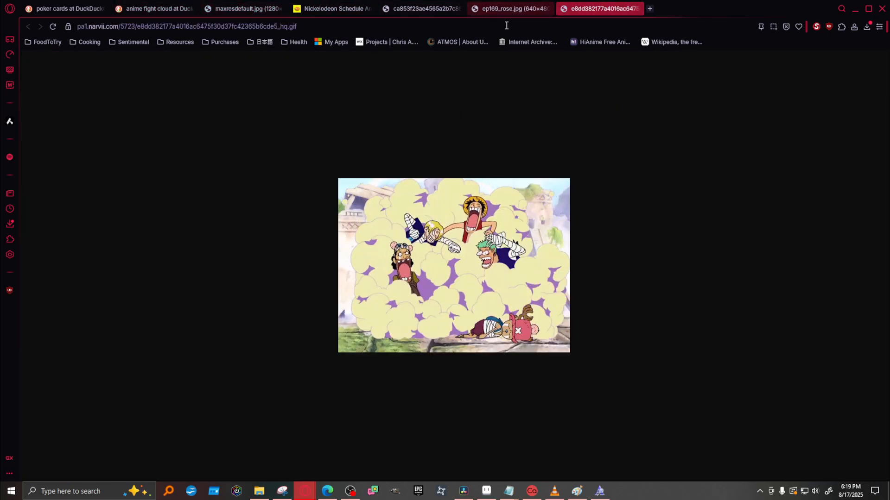
click(502, 13)
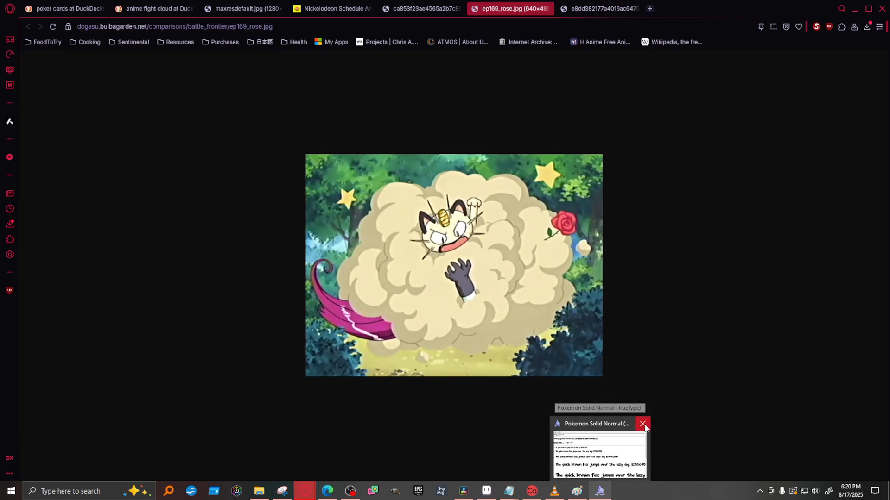
Close the Pokemon Solid Normal font preview window and switch to Aseprite with the EP5-04 animation.
click(643, 421)
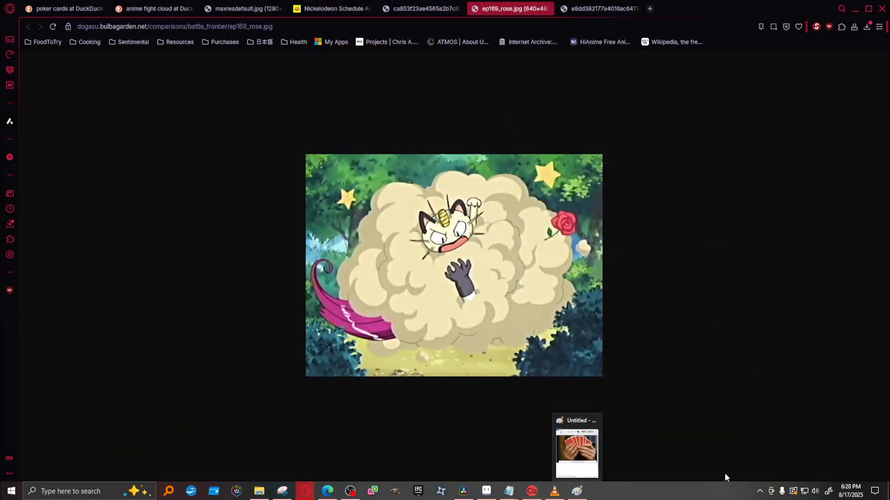
click(490, 495)
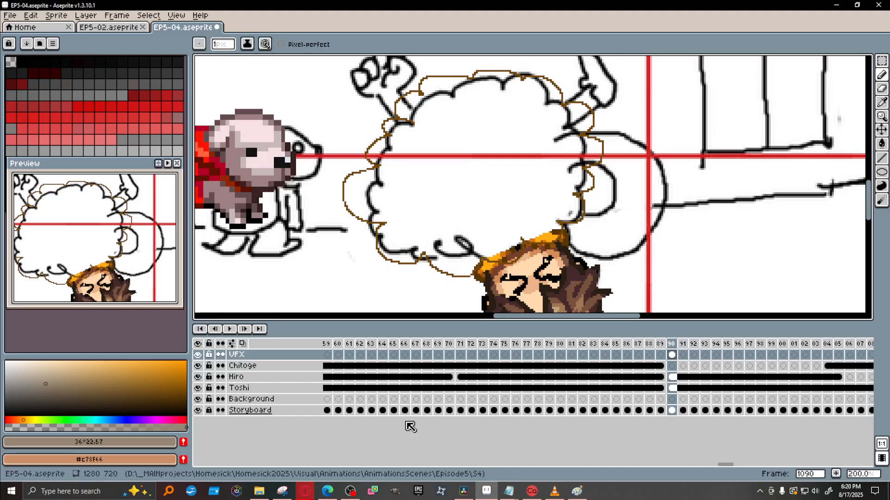